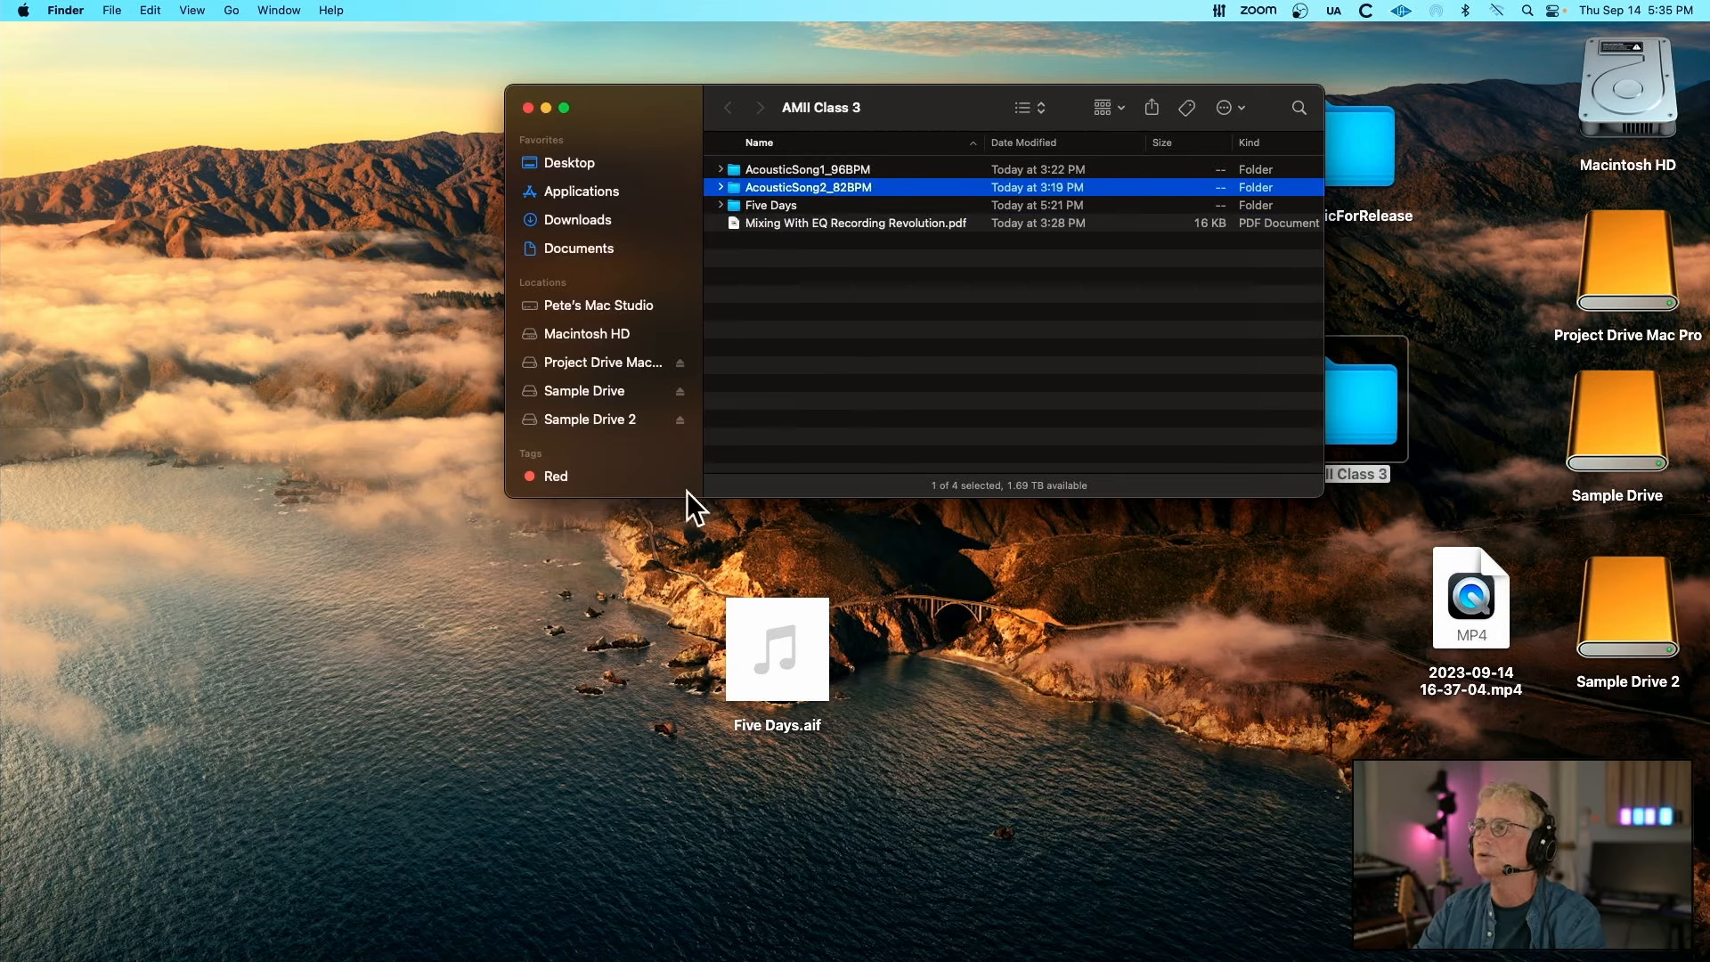
# Switch to Pro Tools and name the new local session AcousticSong2_9-14-23_PC
pyautogui.moveTo(570, 953)
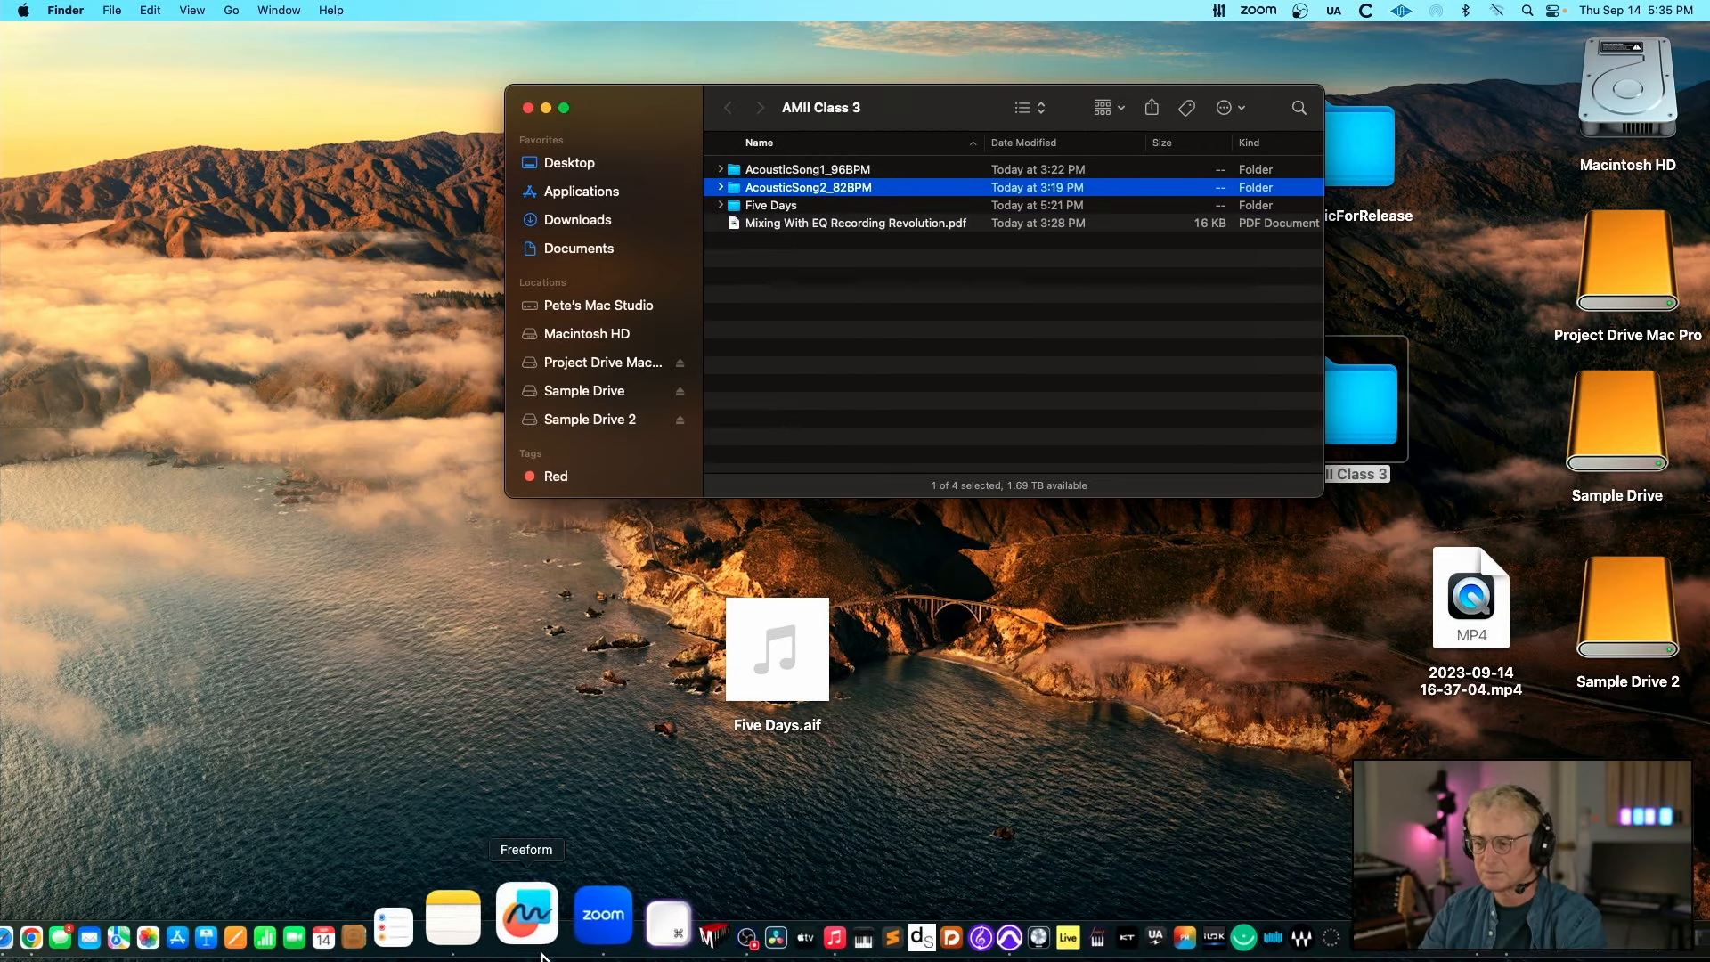
pyautogui.click(910, 942)
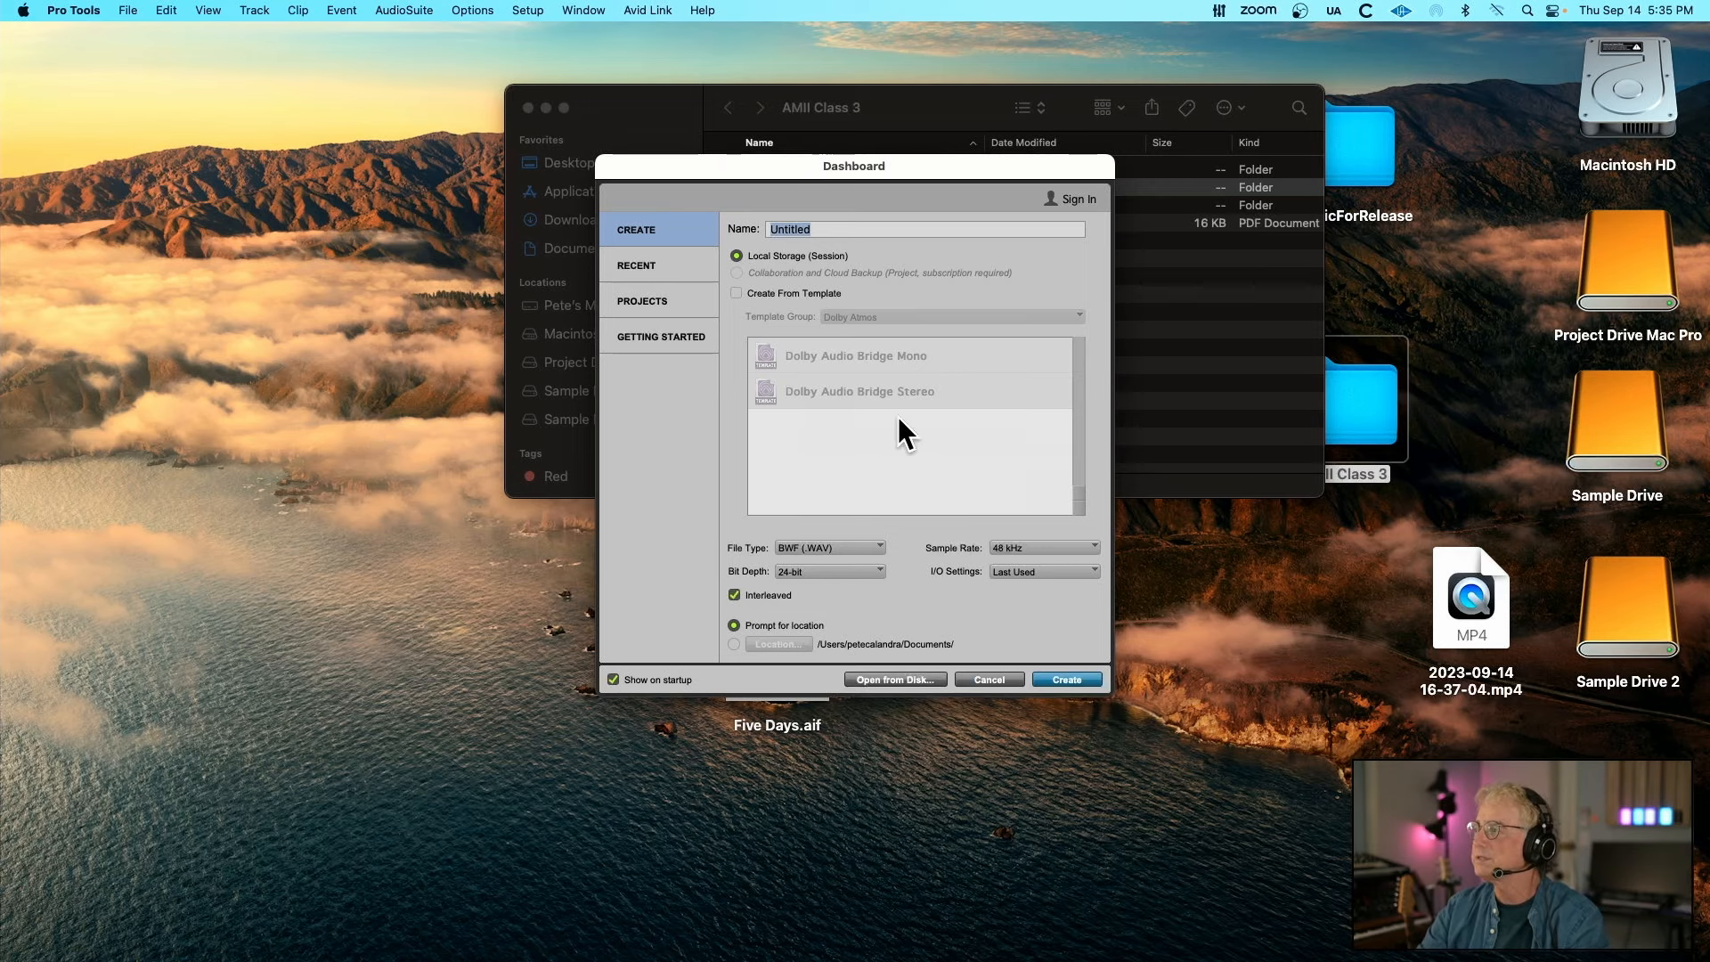
pyautogui.write('AcousticSong')
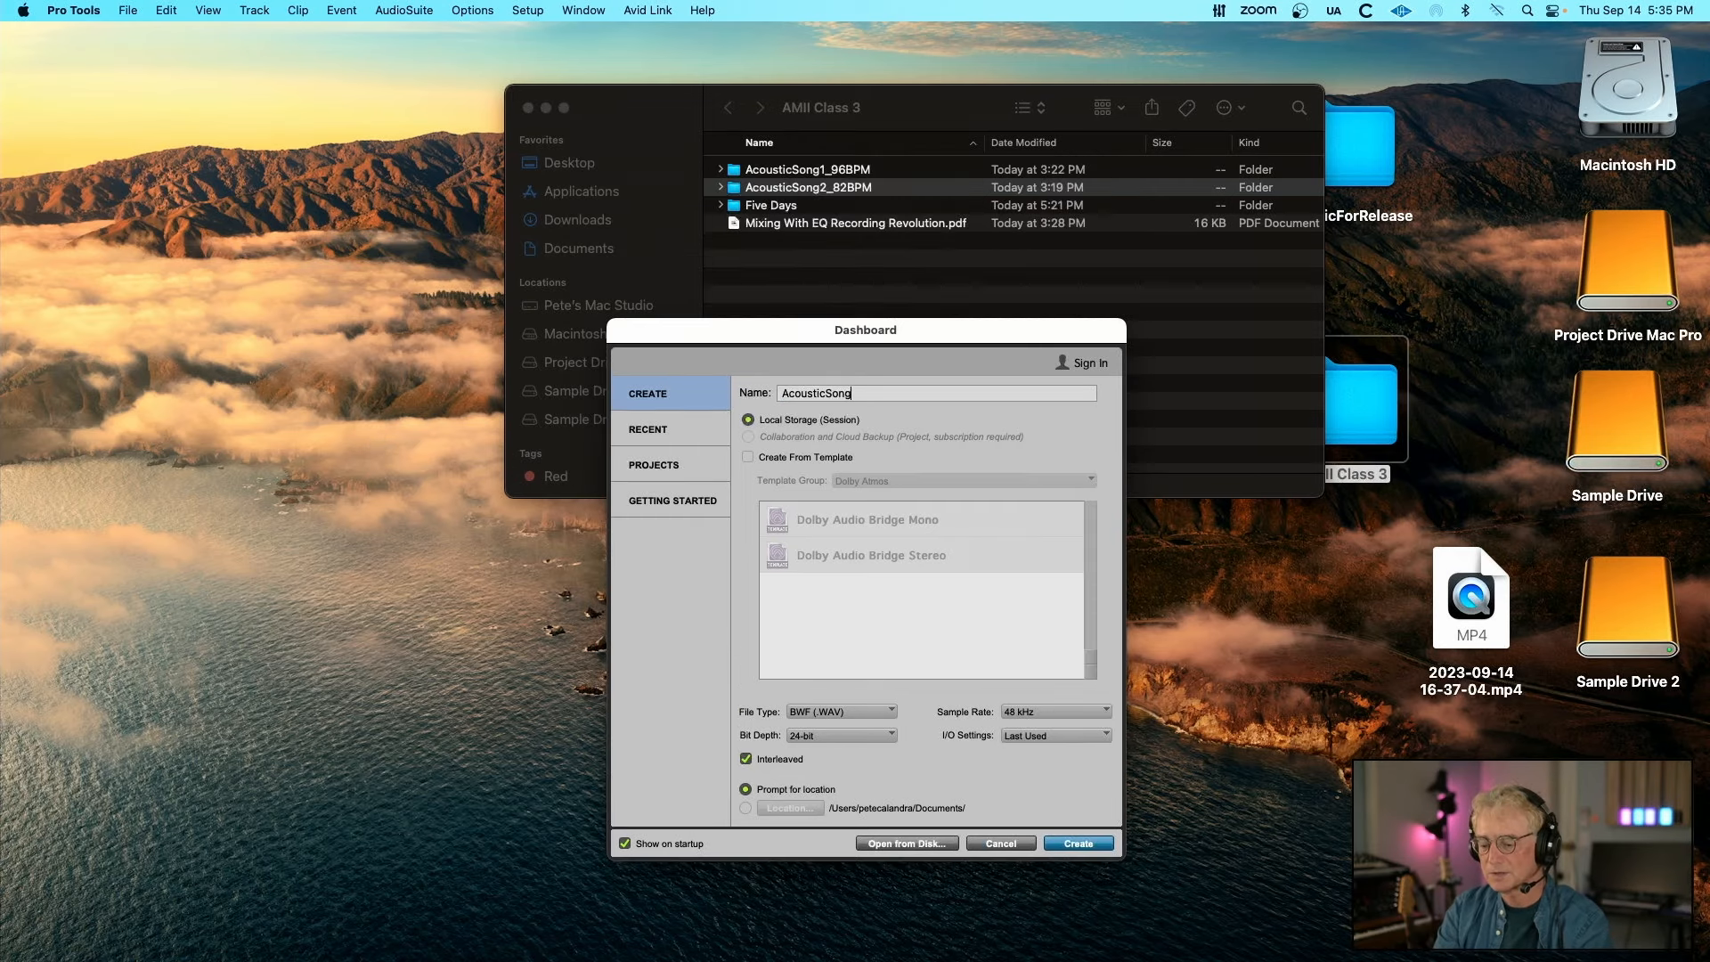
pyautogui.write('2_9')
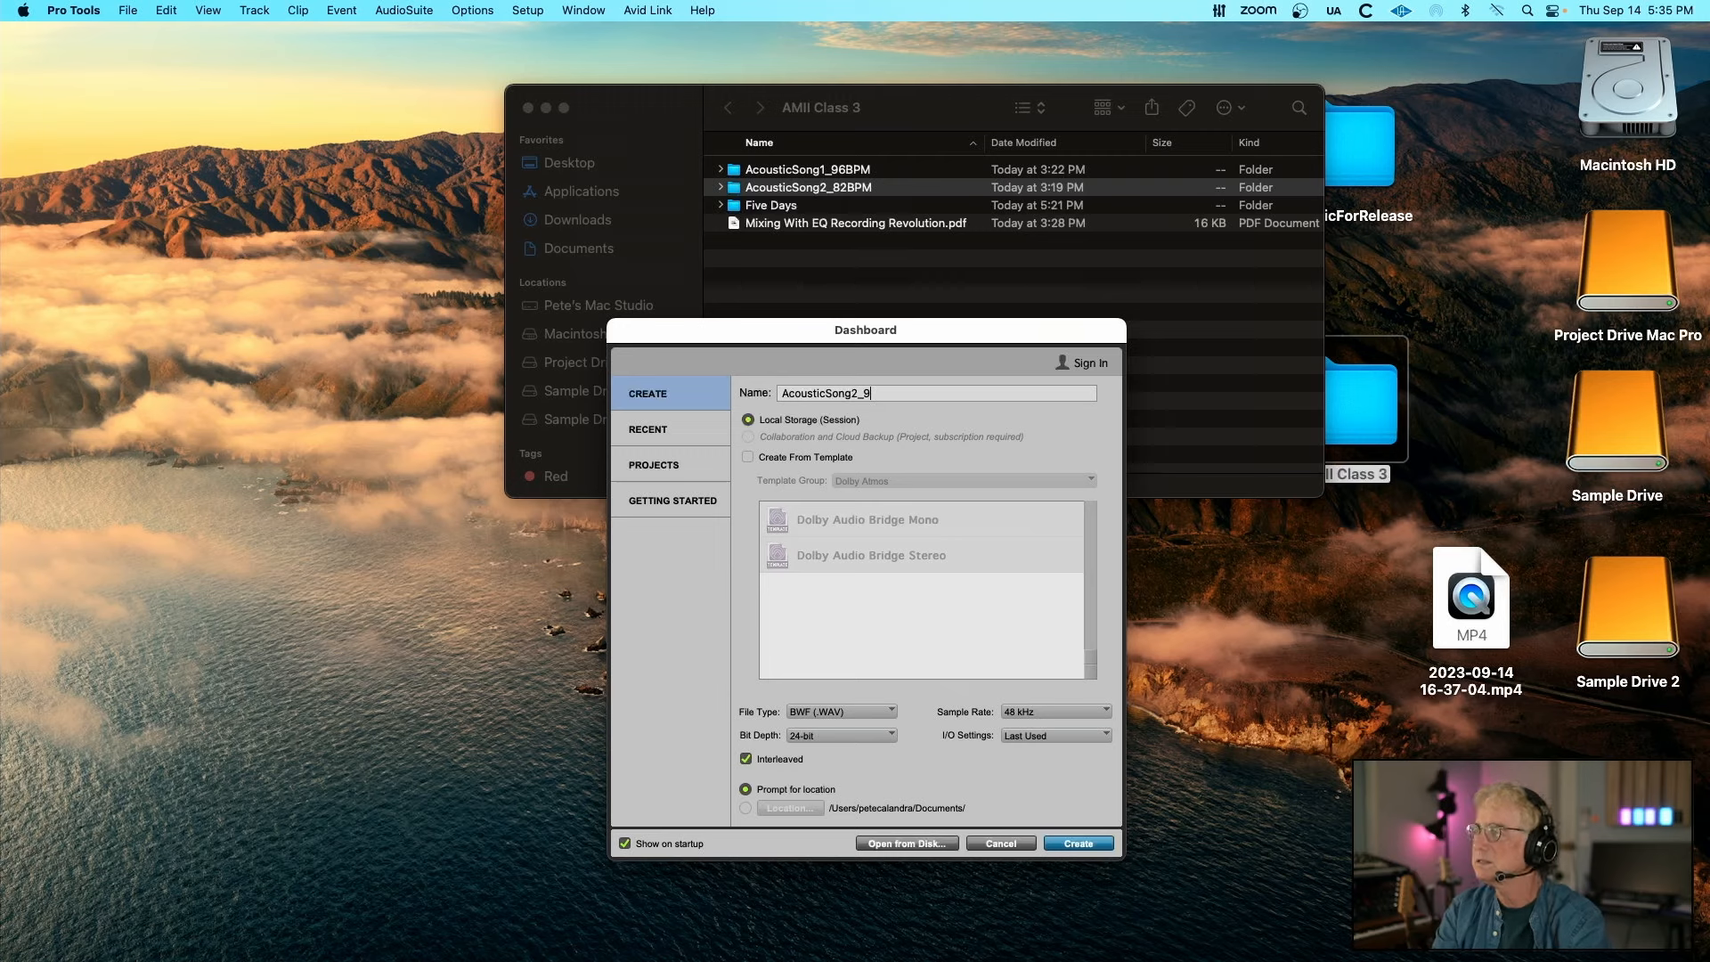
pyautogui.write('-14-23_PC')
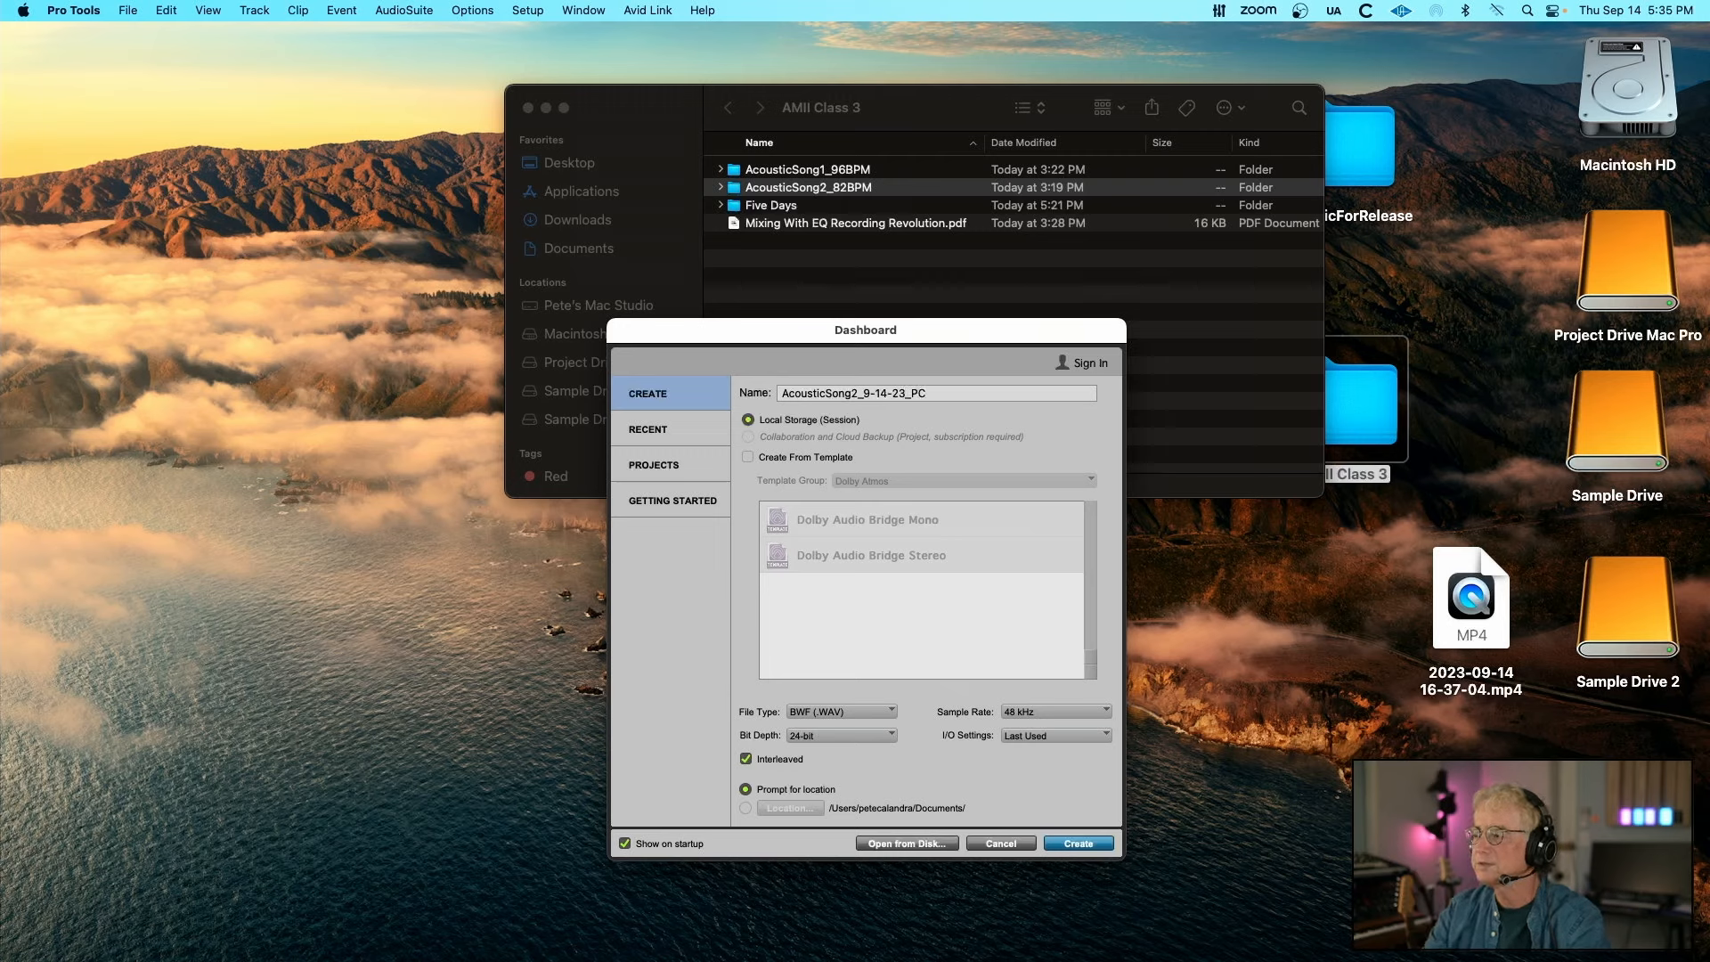
# Set the sample rate to 44.1 kHz and create the session in the AMII Class 3 folder
pyautogui.click(1042, 712)
pyautogui.click(1051, 690)
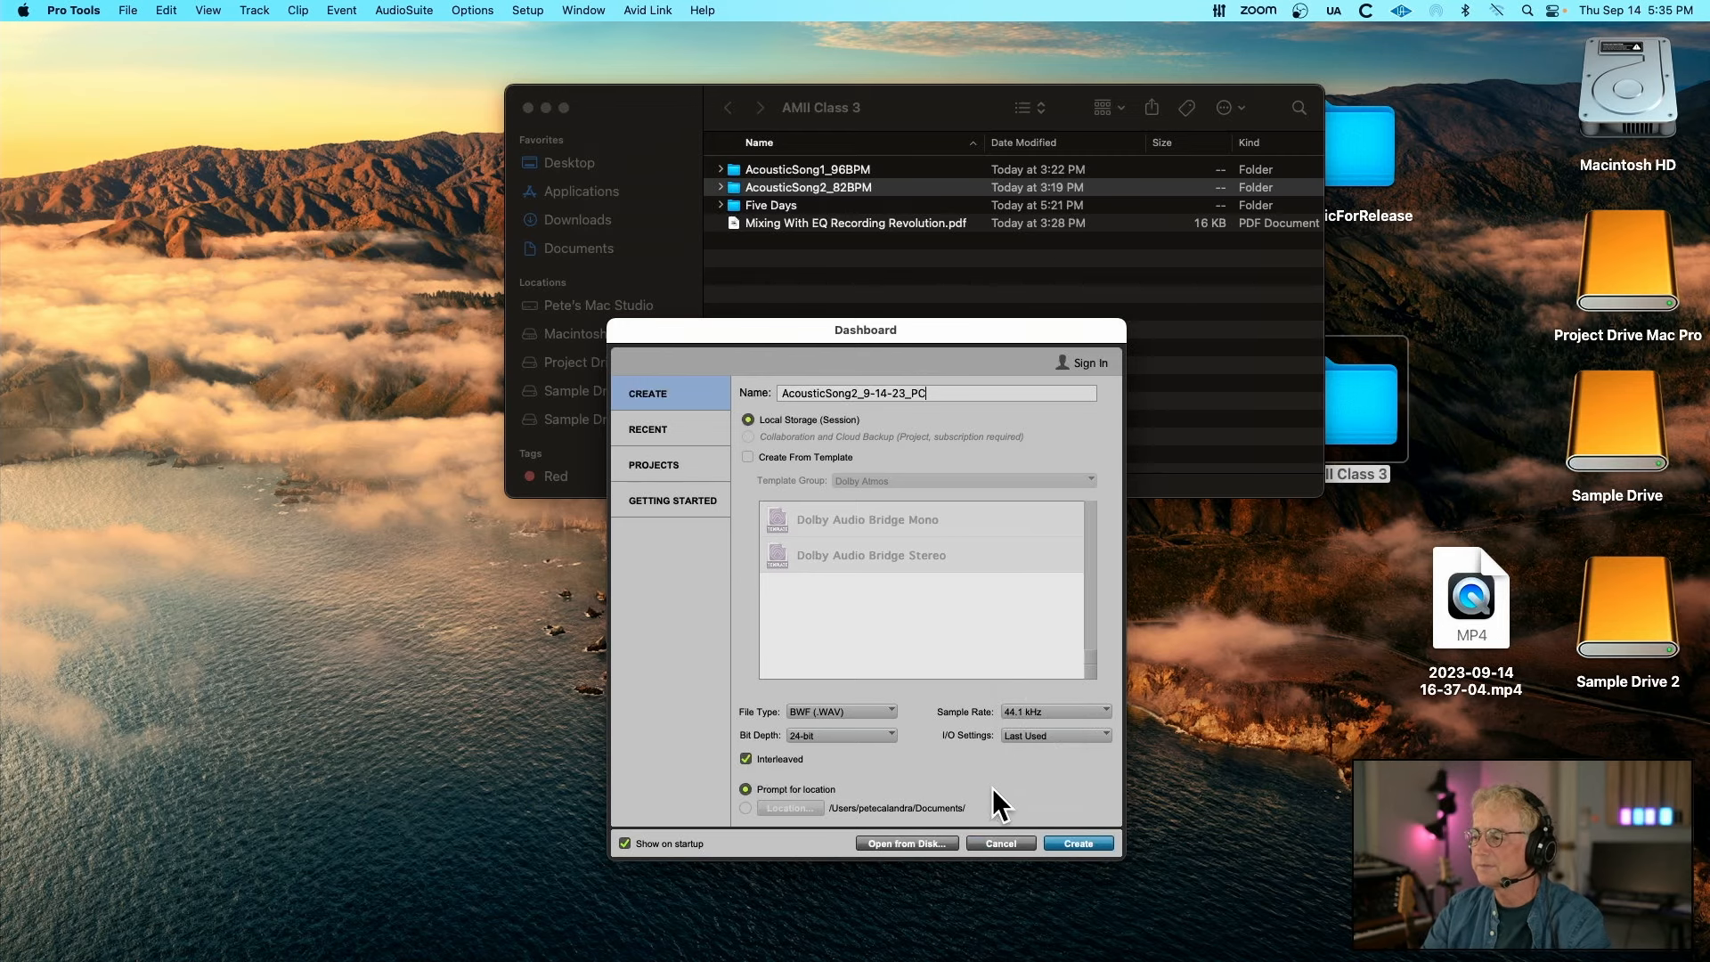
pyautogui.click(1089, 844)
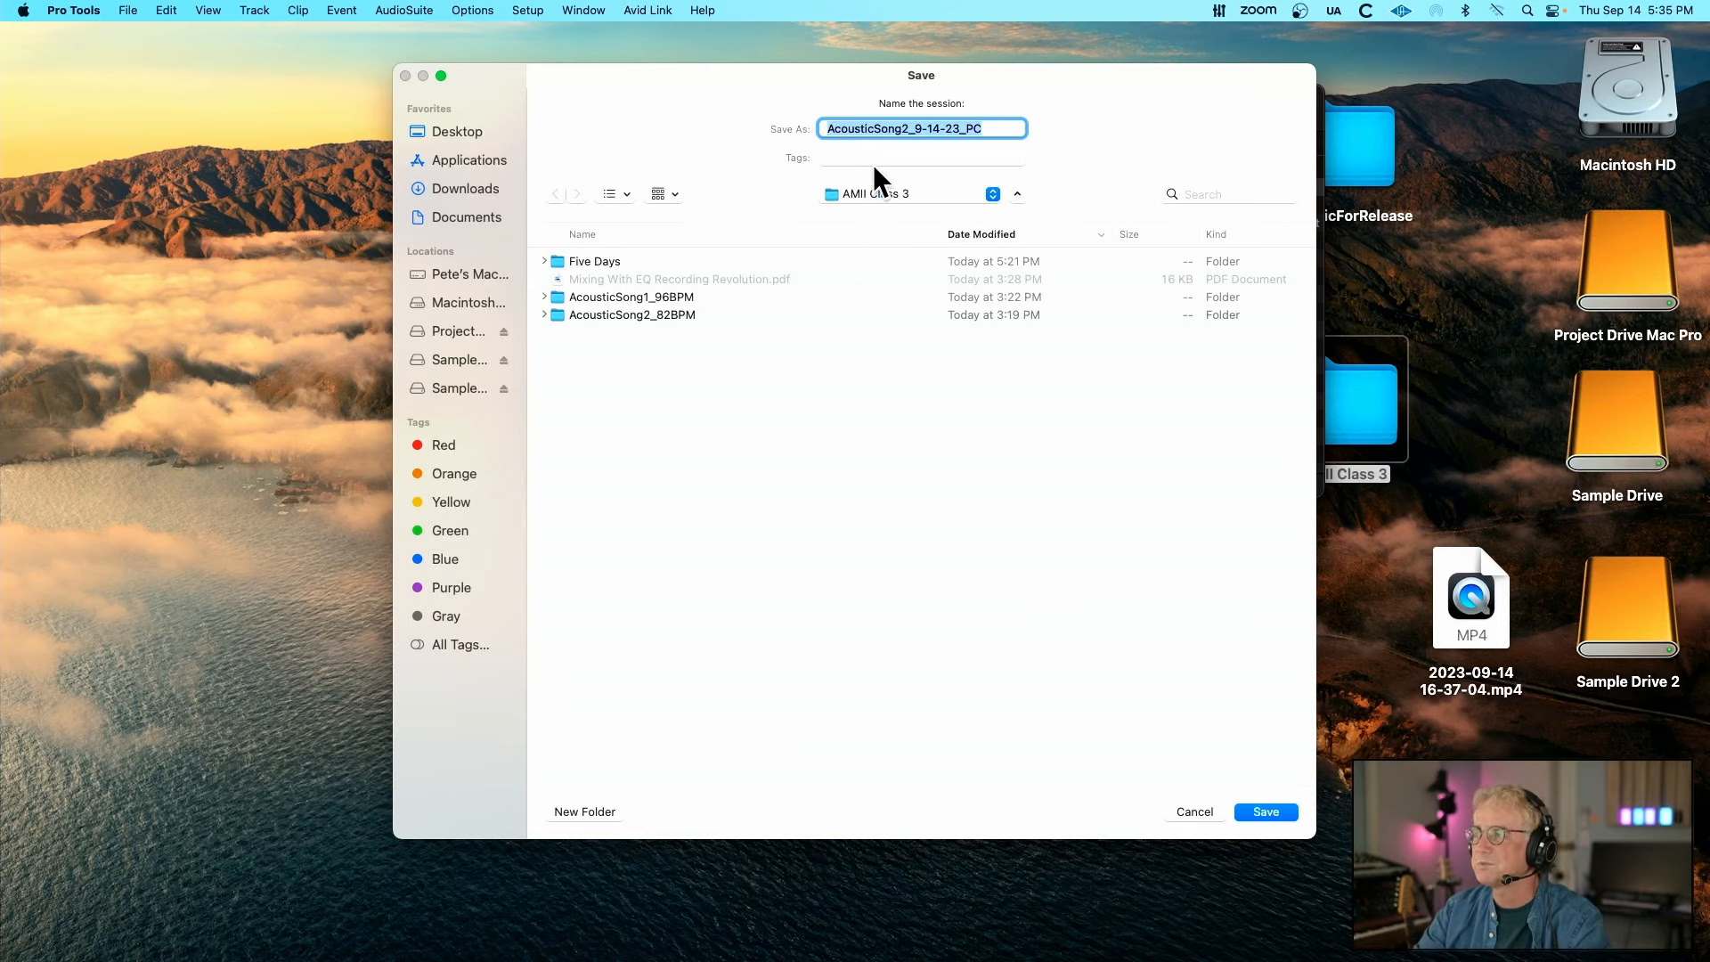
pyautogui.click(1280, 809)
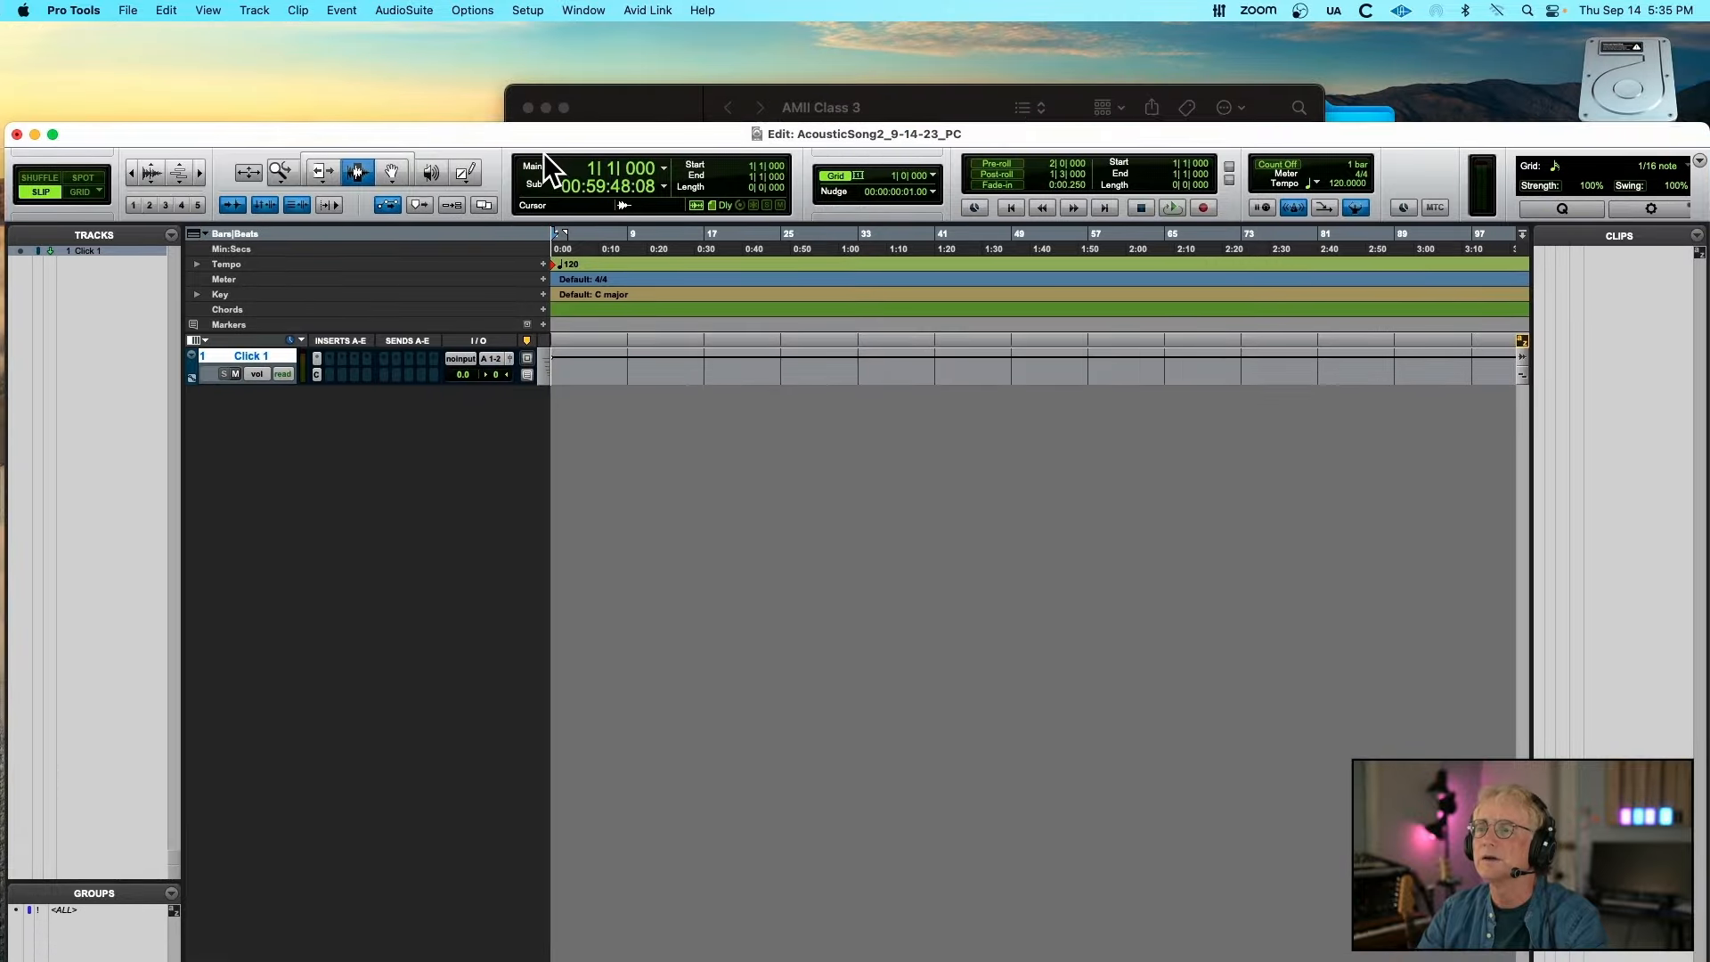
# Hide the Click 1 track and make it inactive
pyautogui.moveTo(543, 154); pyautogui.dragTo(554, 201)
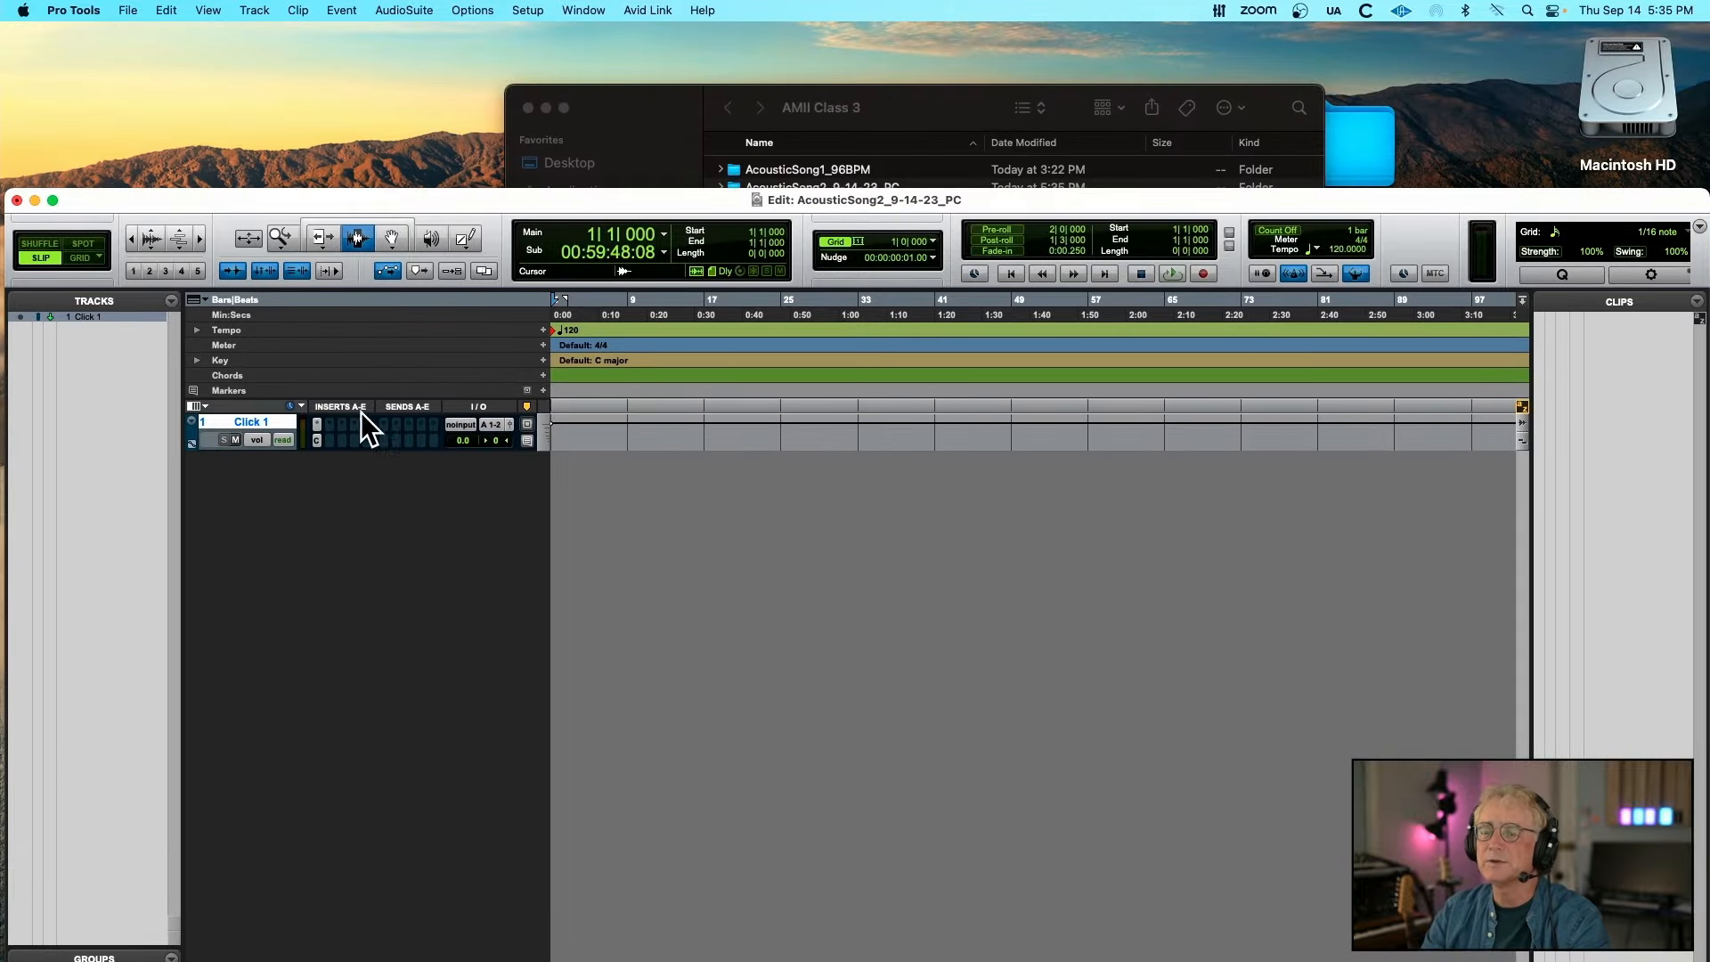
pyautogui.rightClick(243, 420)
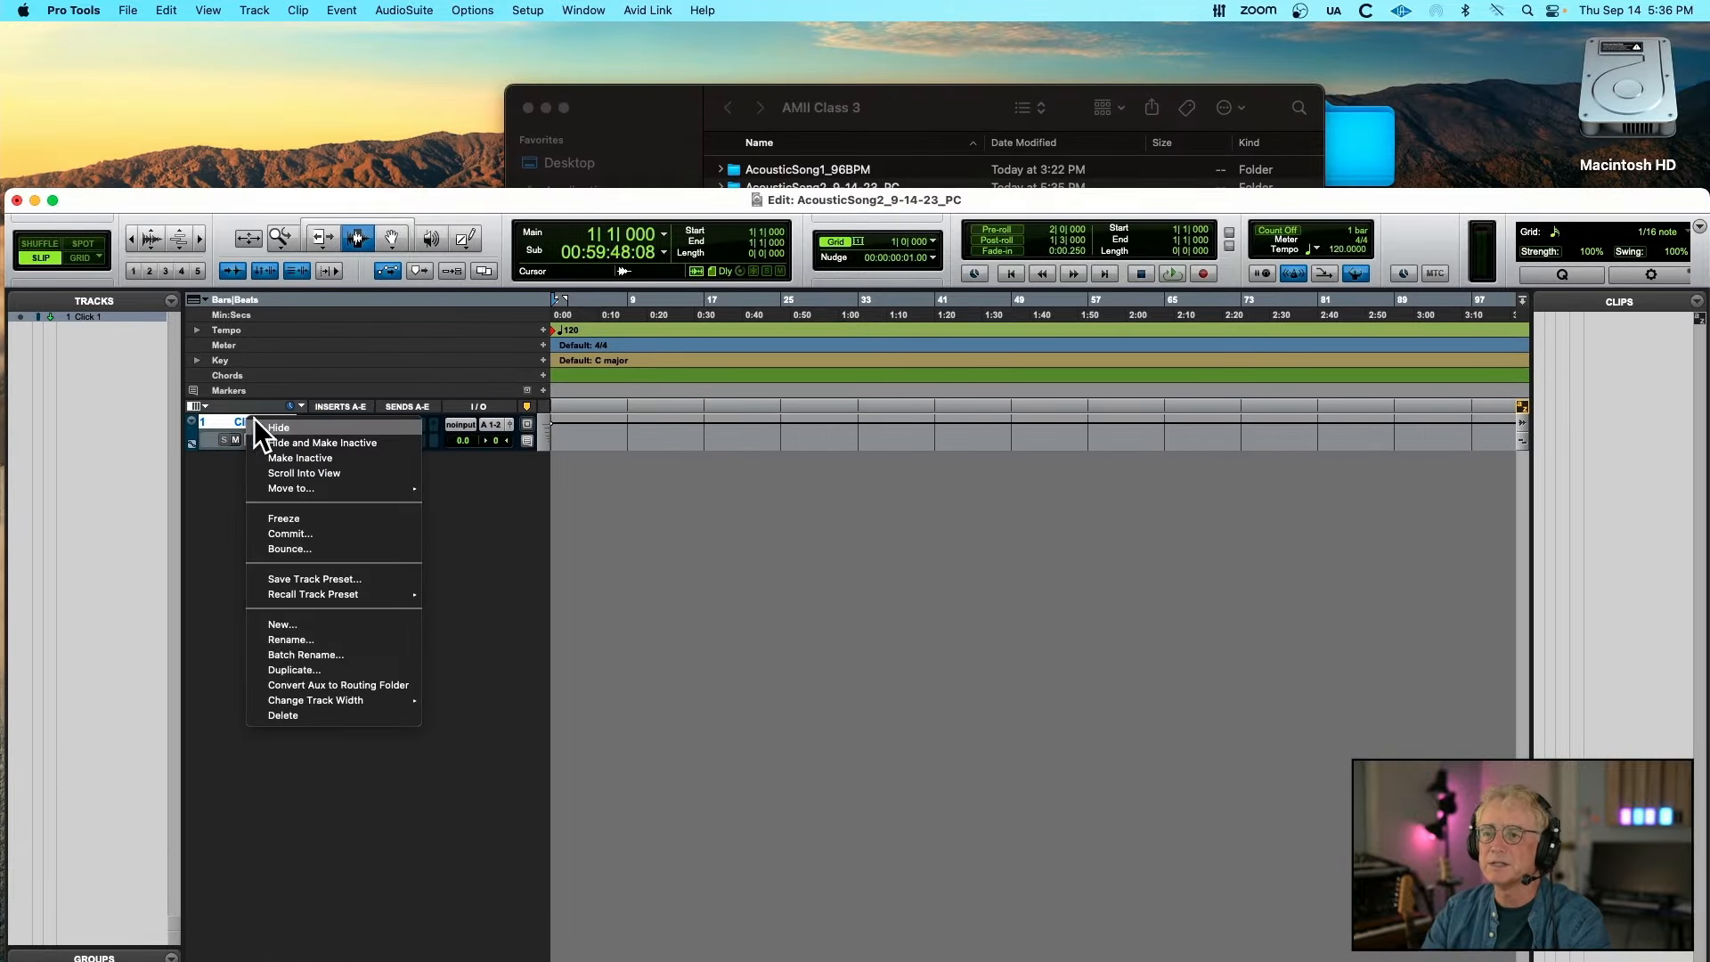
pyautogui.click(313, 442)
# Move the AMII Class 3 Finder window aside and return to the session's Edit window
pyautogui.click(934, 111)
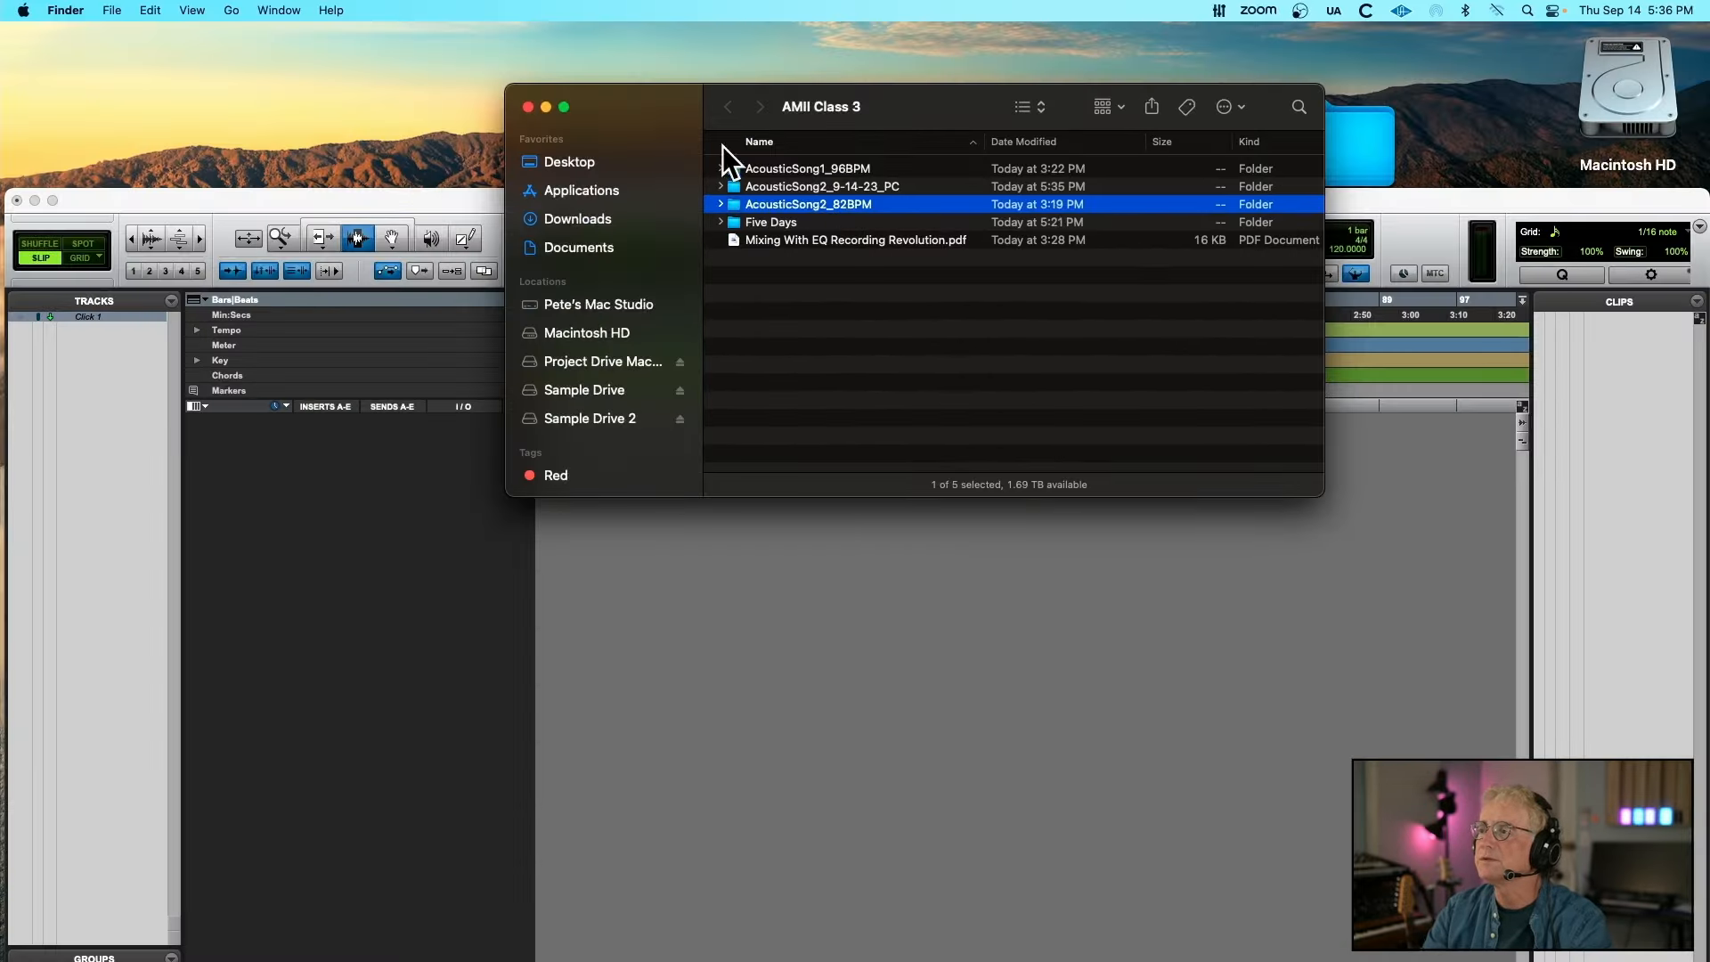
pyautogui.moveTo(847, 125); pyautogui.dragTo(1136, 127)
pyautogui.click(543, 200)
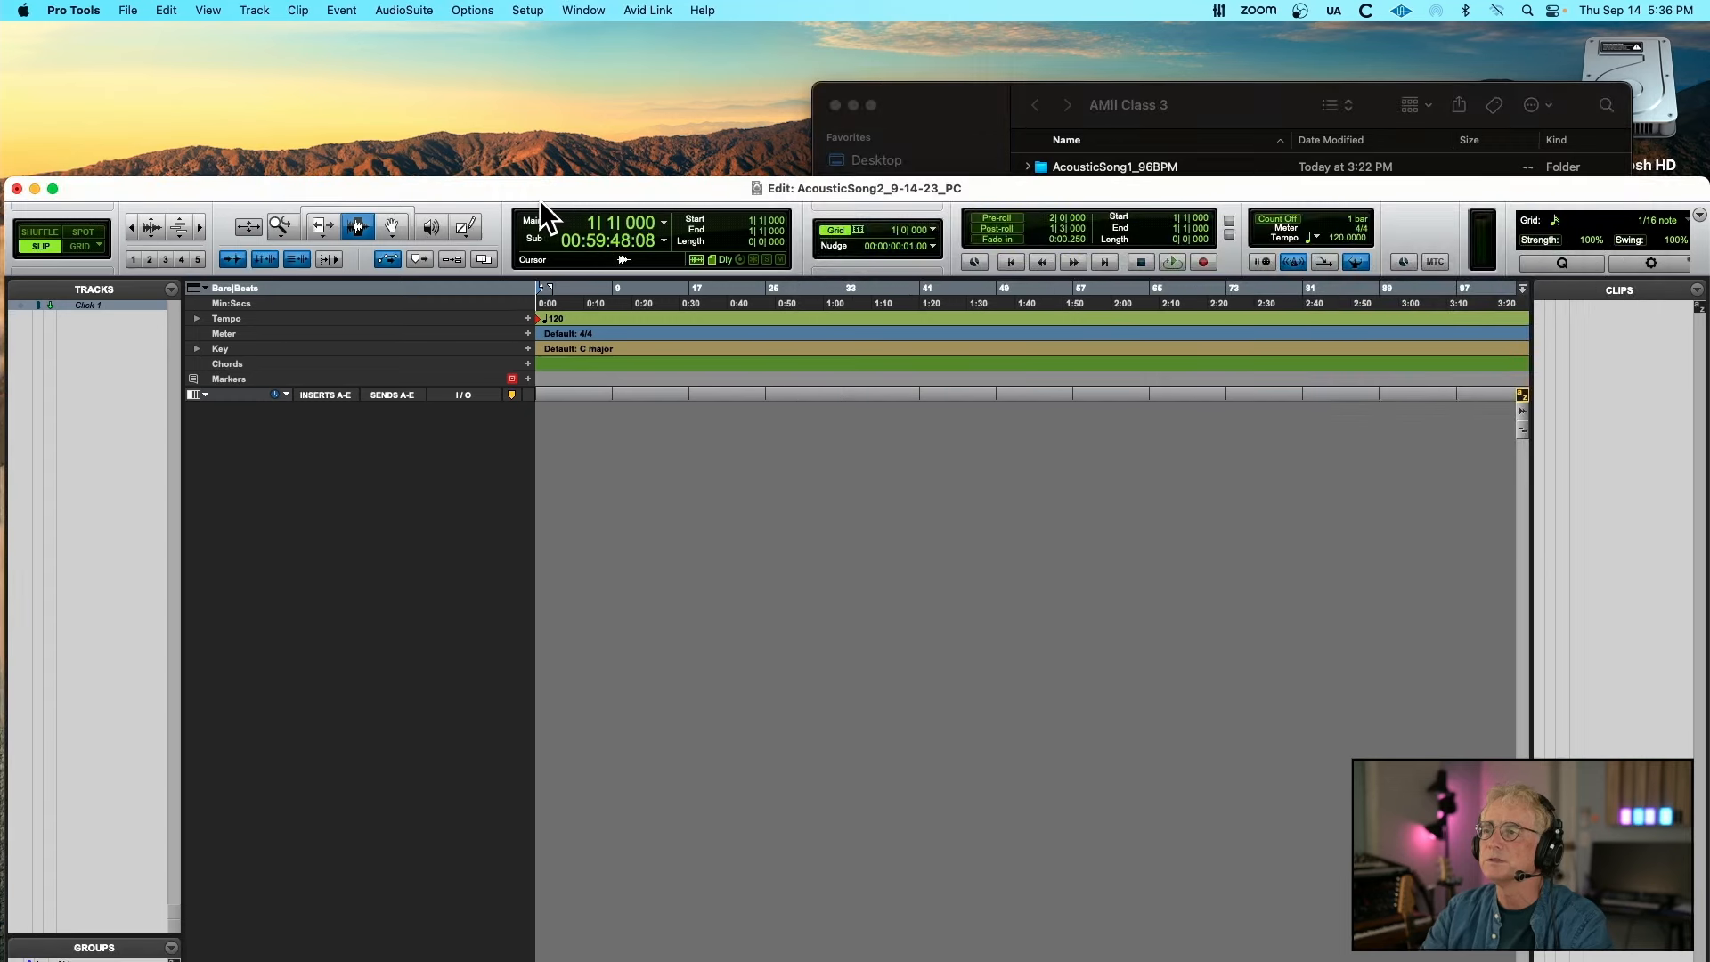
# Set the session tempo to 82 BPM and hide the Chords ruler
pyautogui.doubleClick(526, 318)
pyautogui.write('82')
pyautogui.press('Return')
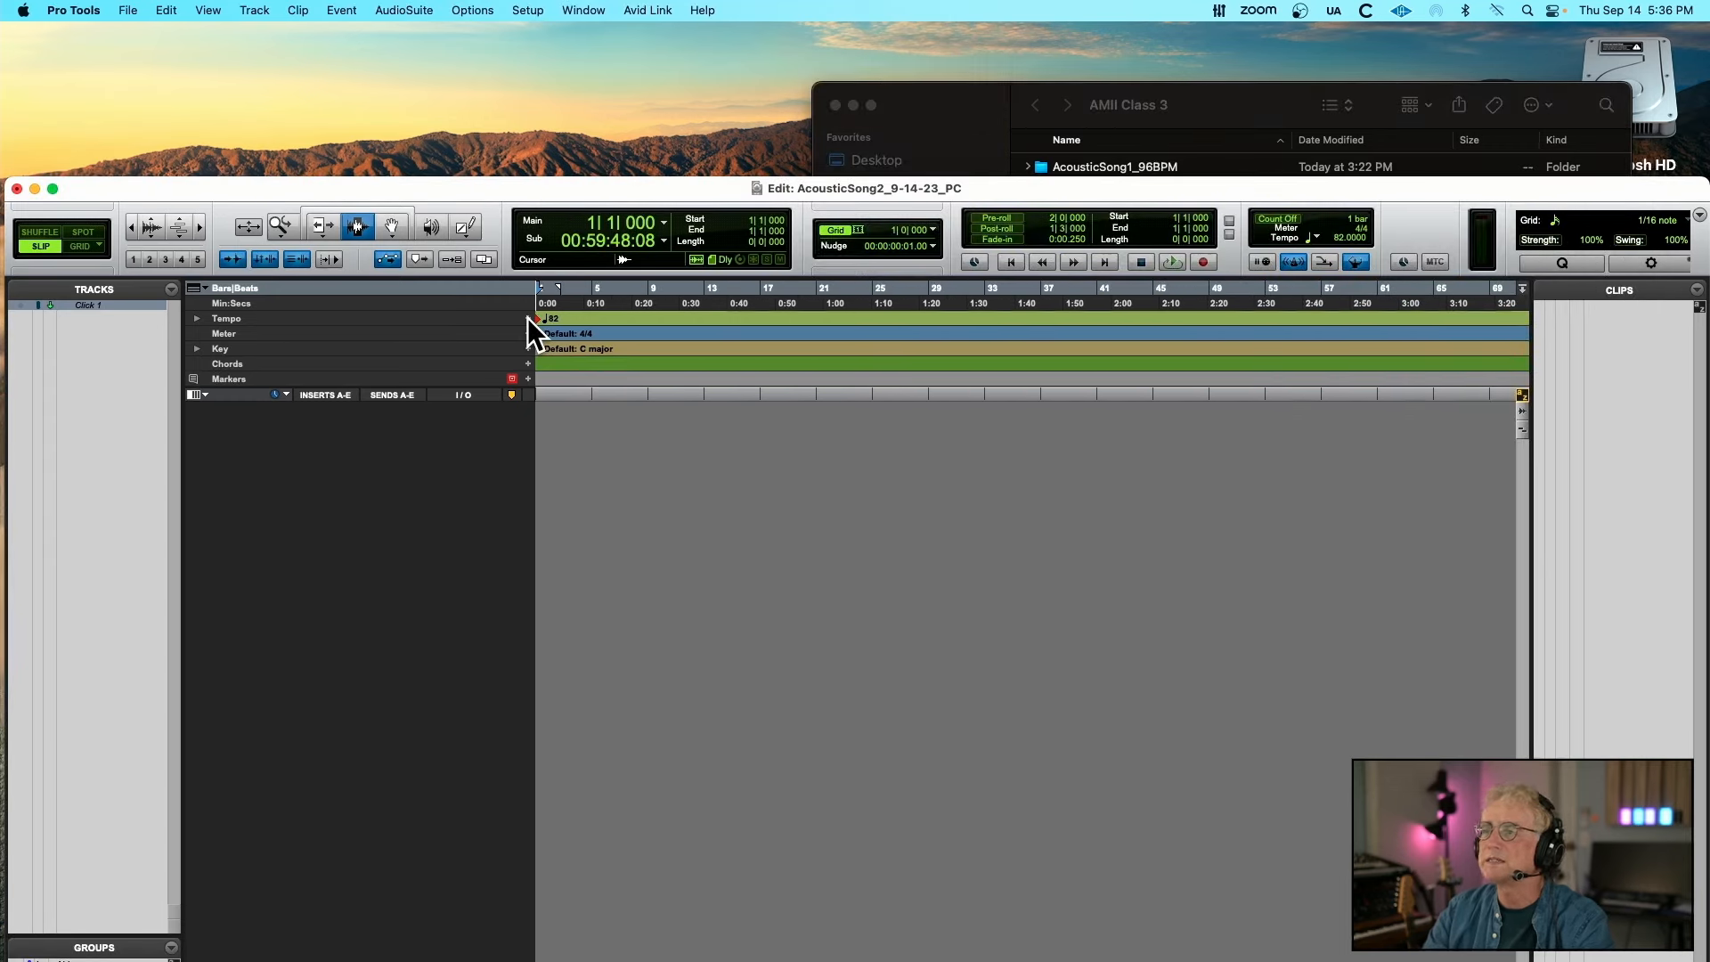
pyautogui.click(204, 287)
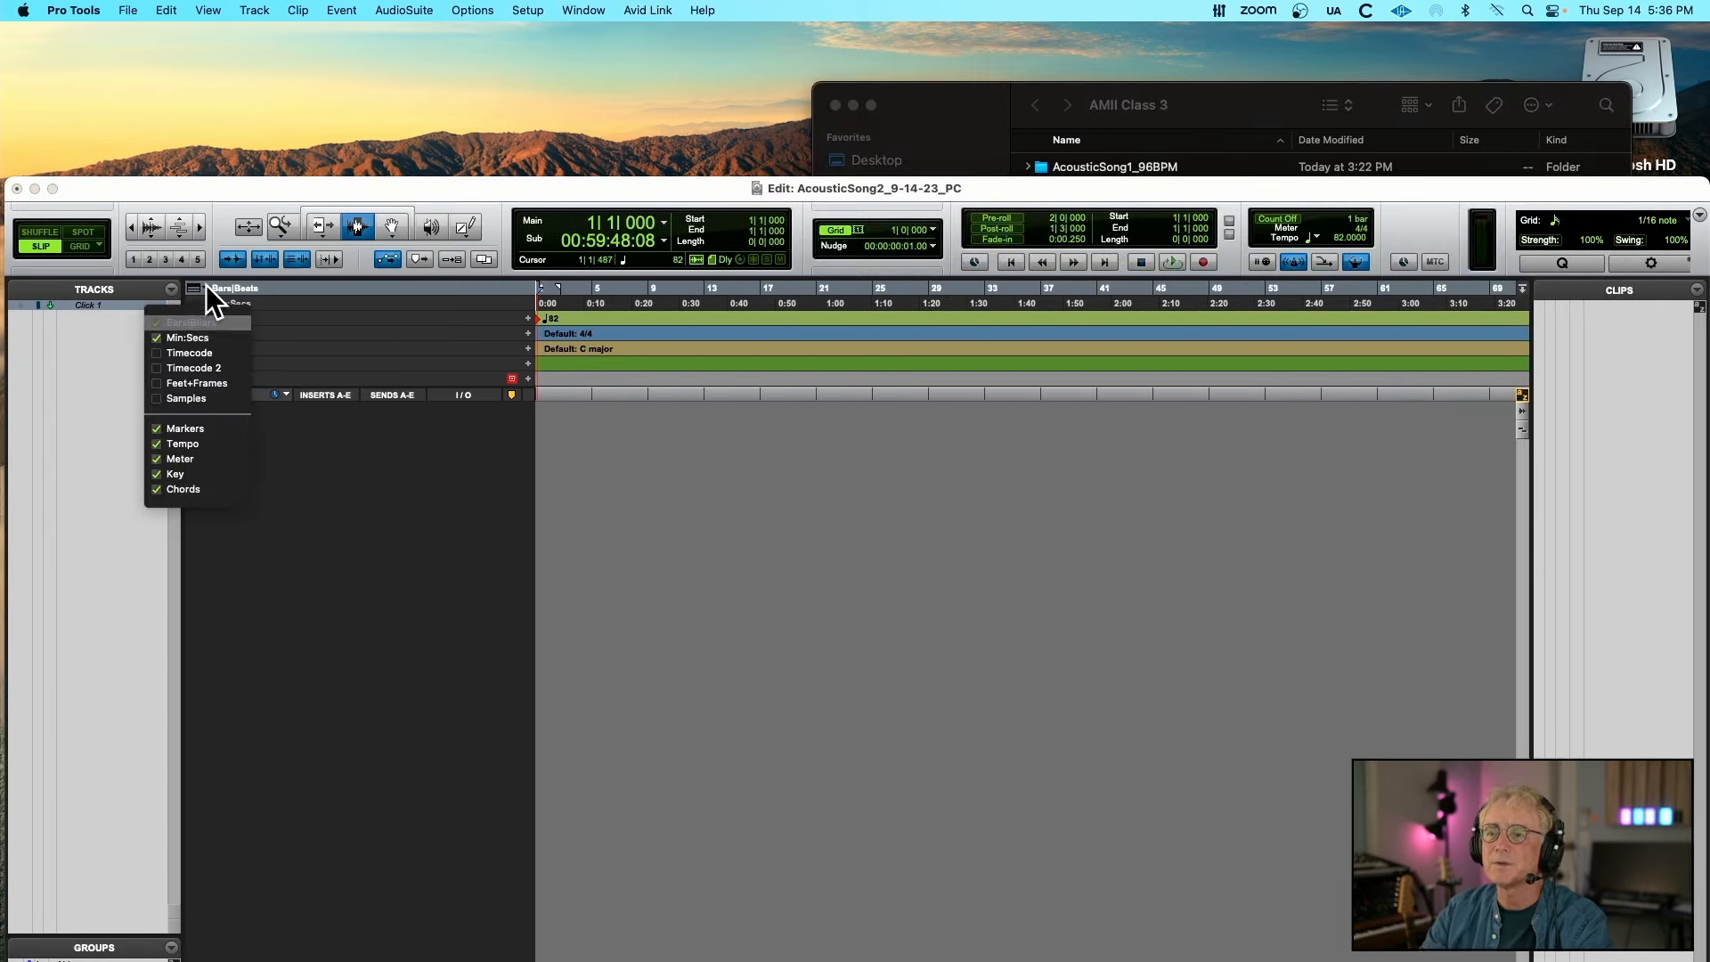
pyautogui.click(153, 487)
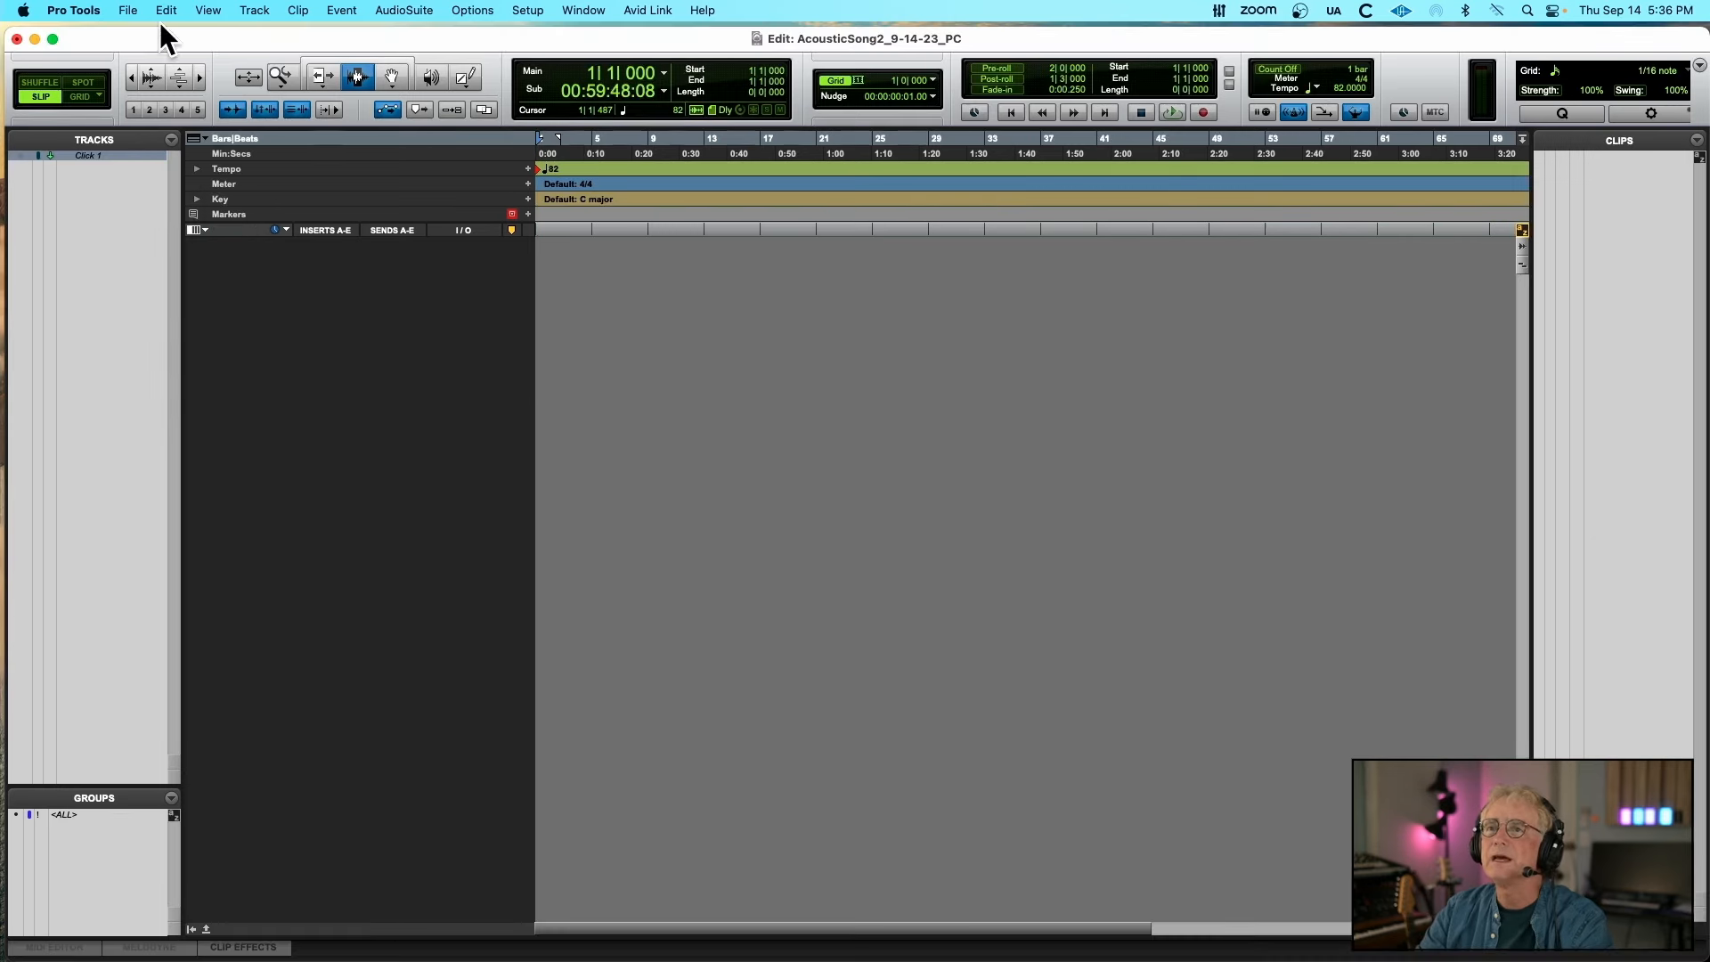
# Start an audio import and browse to the AcousticSong2_82BPM folder inside AMII Class 3 on the Desktop
pyautogui.click(130, 10)
pyautogui.click(335, 31)
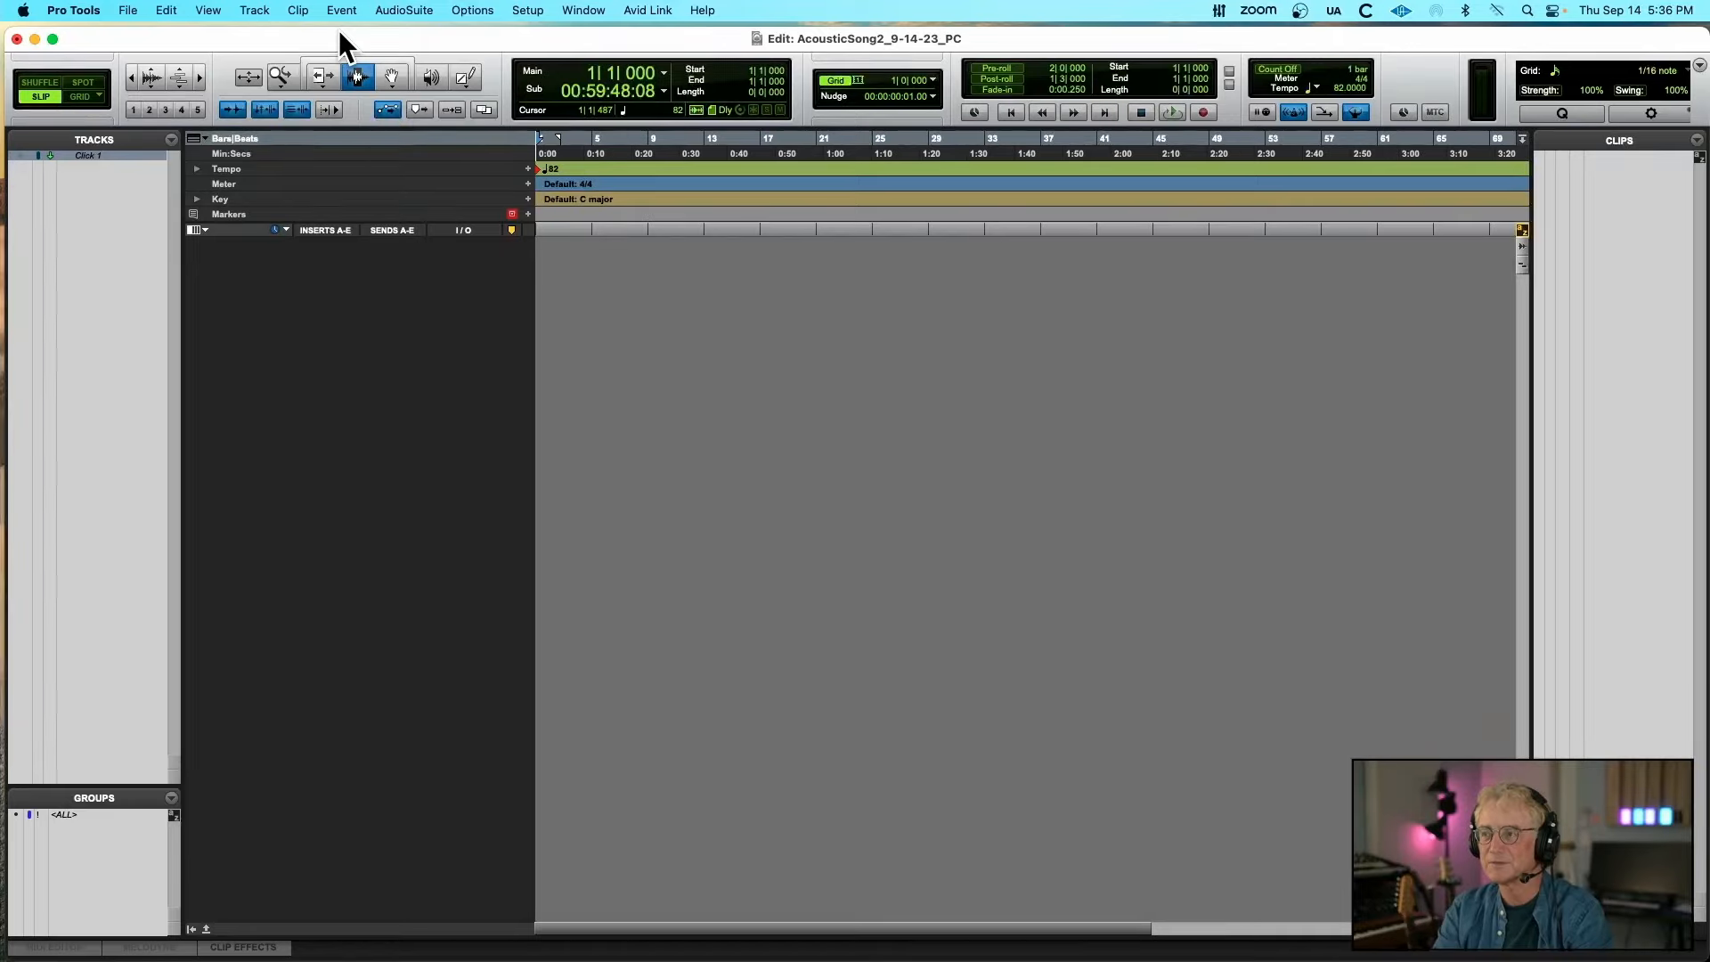
pyautogui.press('super+shift+i')
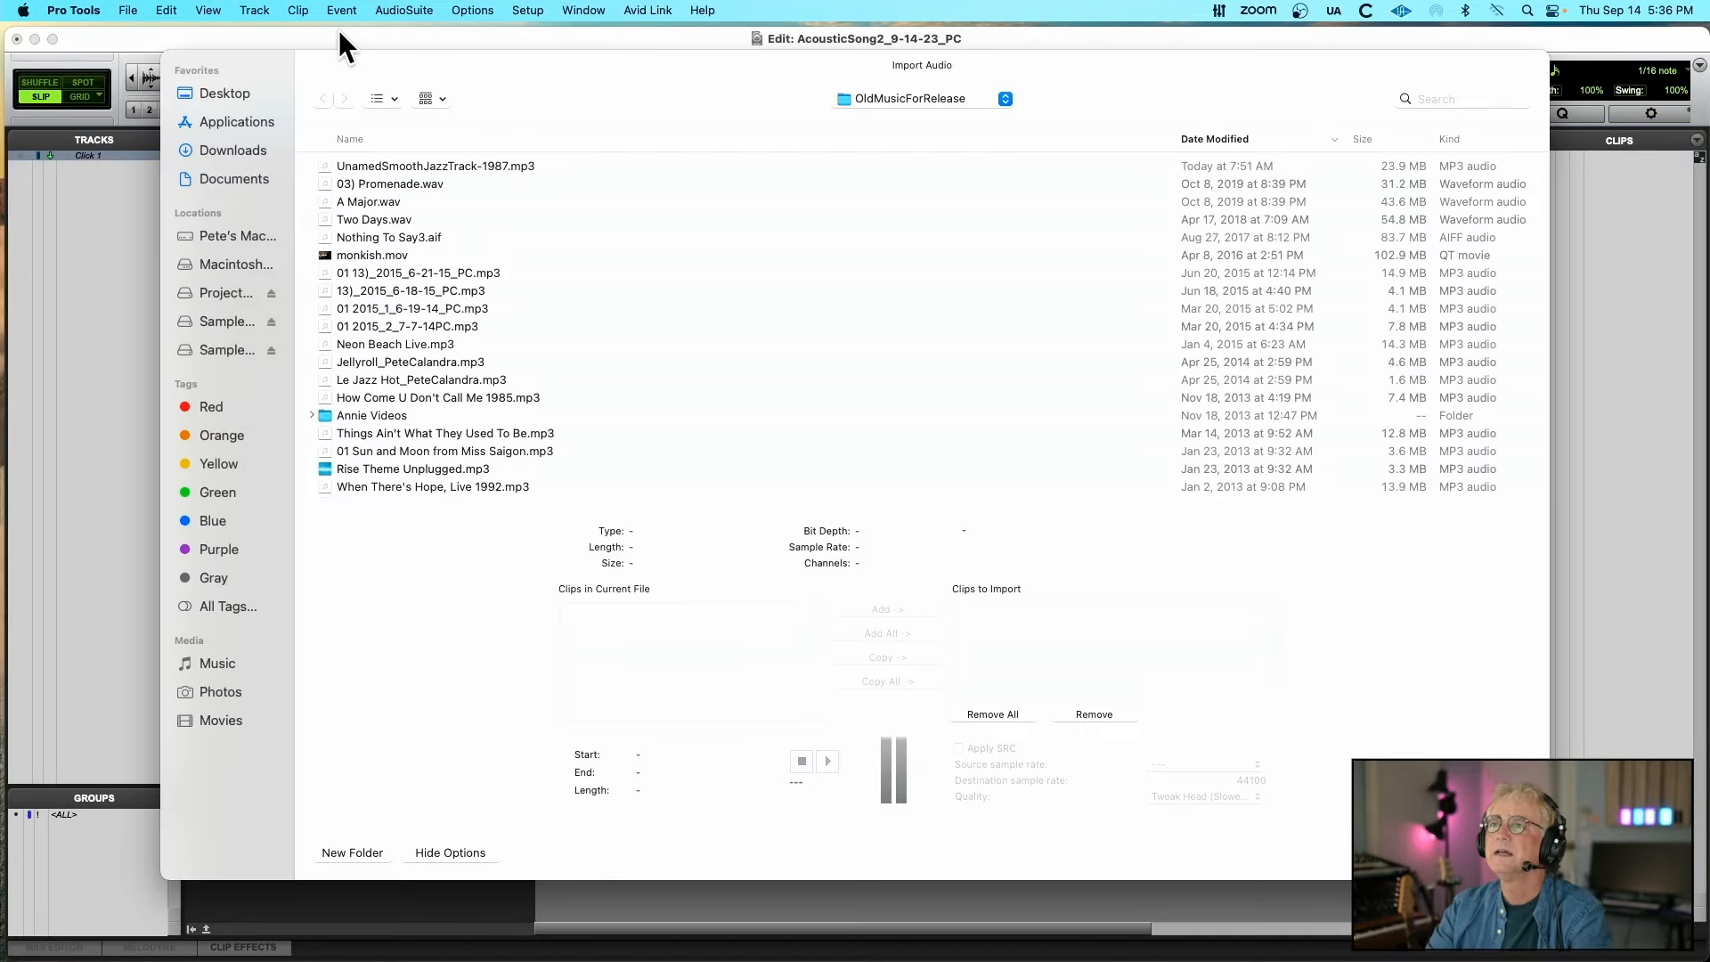
pyautogui.click(223, 93)
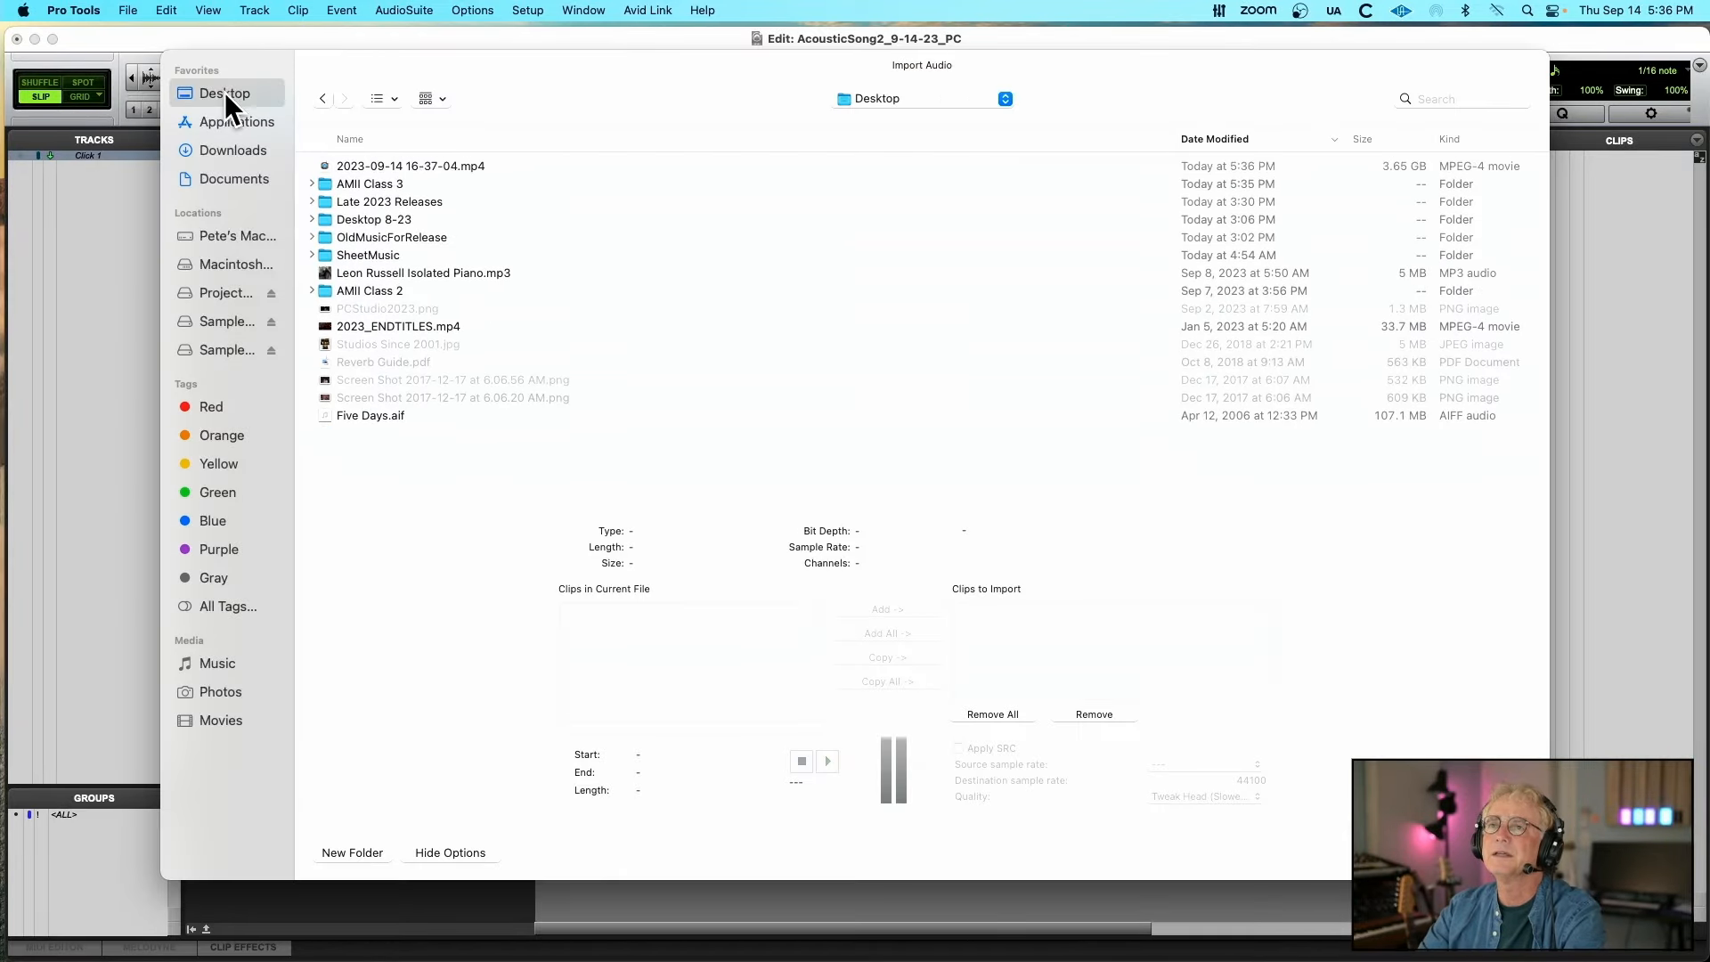
pyautogui.doubleClick(390, 182)
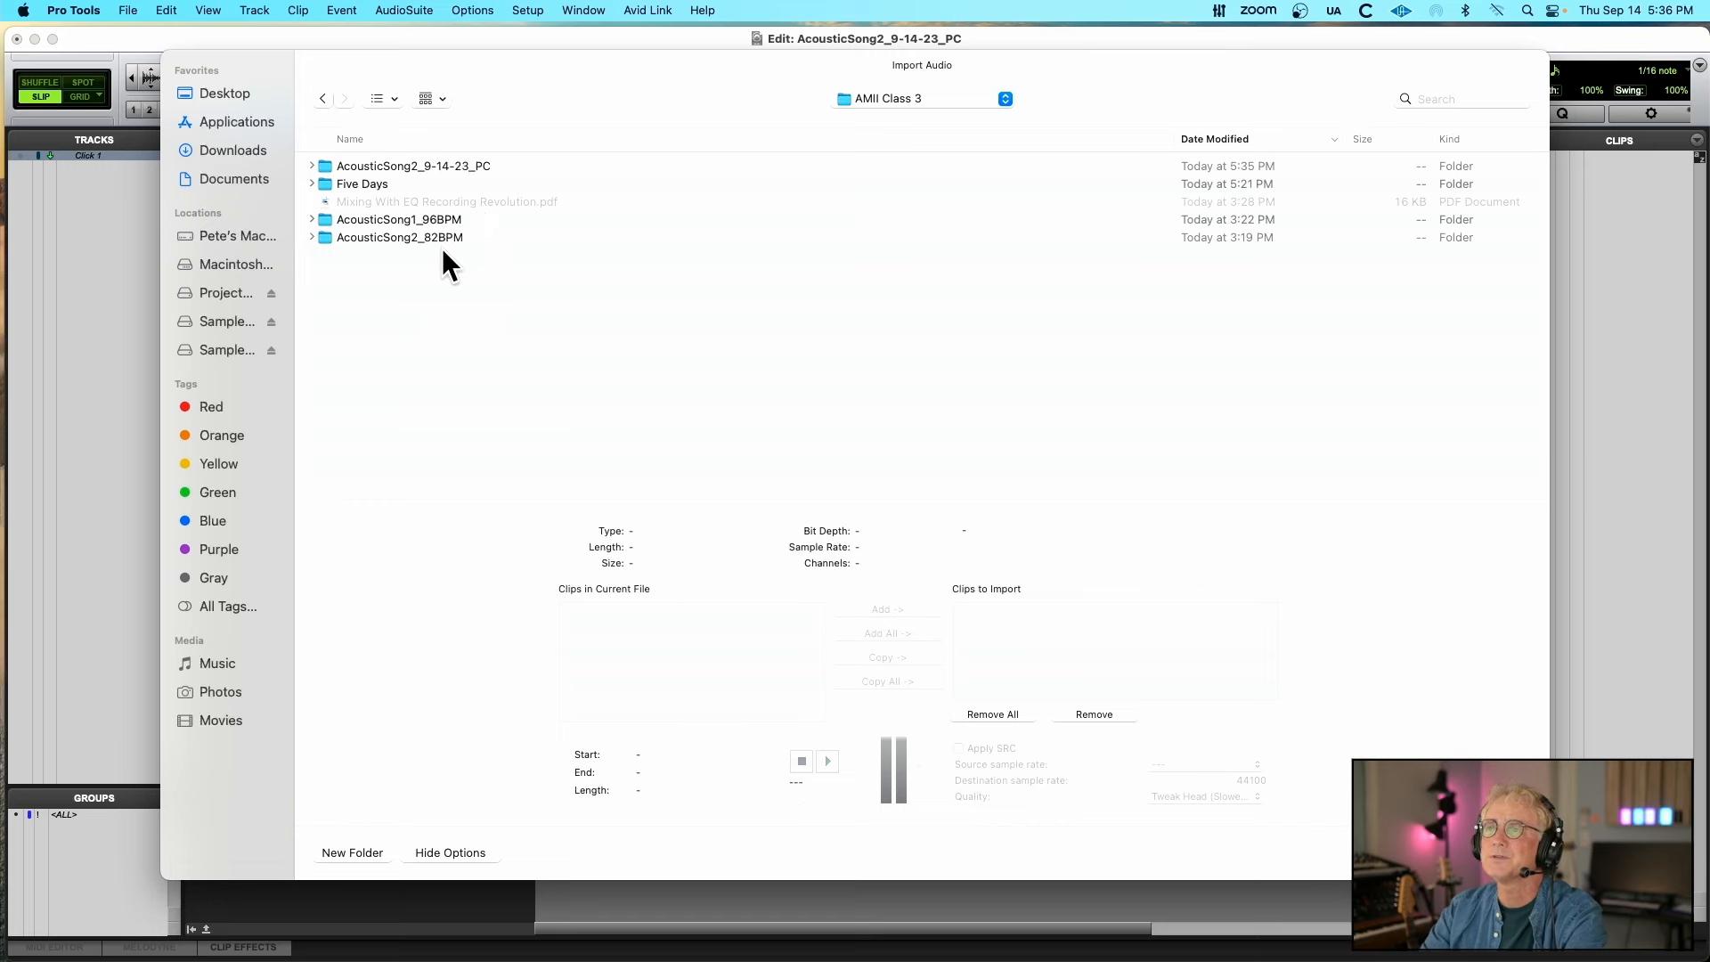
pyautogui.doubleClick(424, 237)
# Select all WAV files in the AcousticSong2_82BPM folder and add them to the import list as copies
pyautogui.click(371, 165)
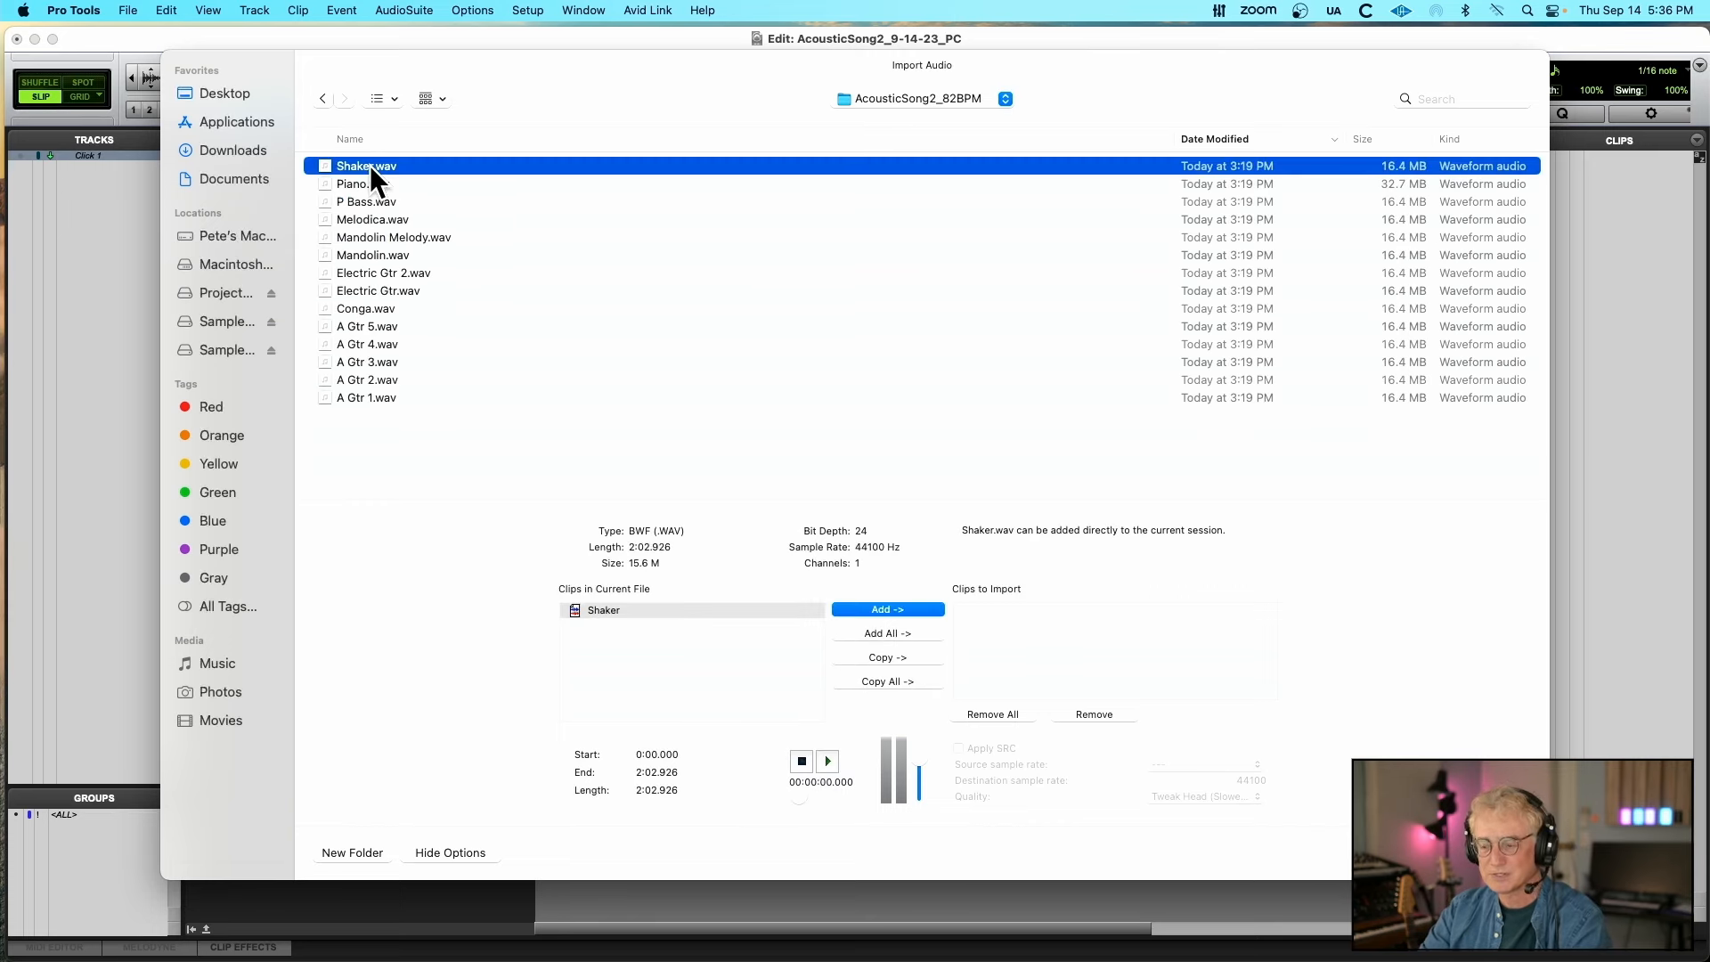
pyautogui.press('super+a')
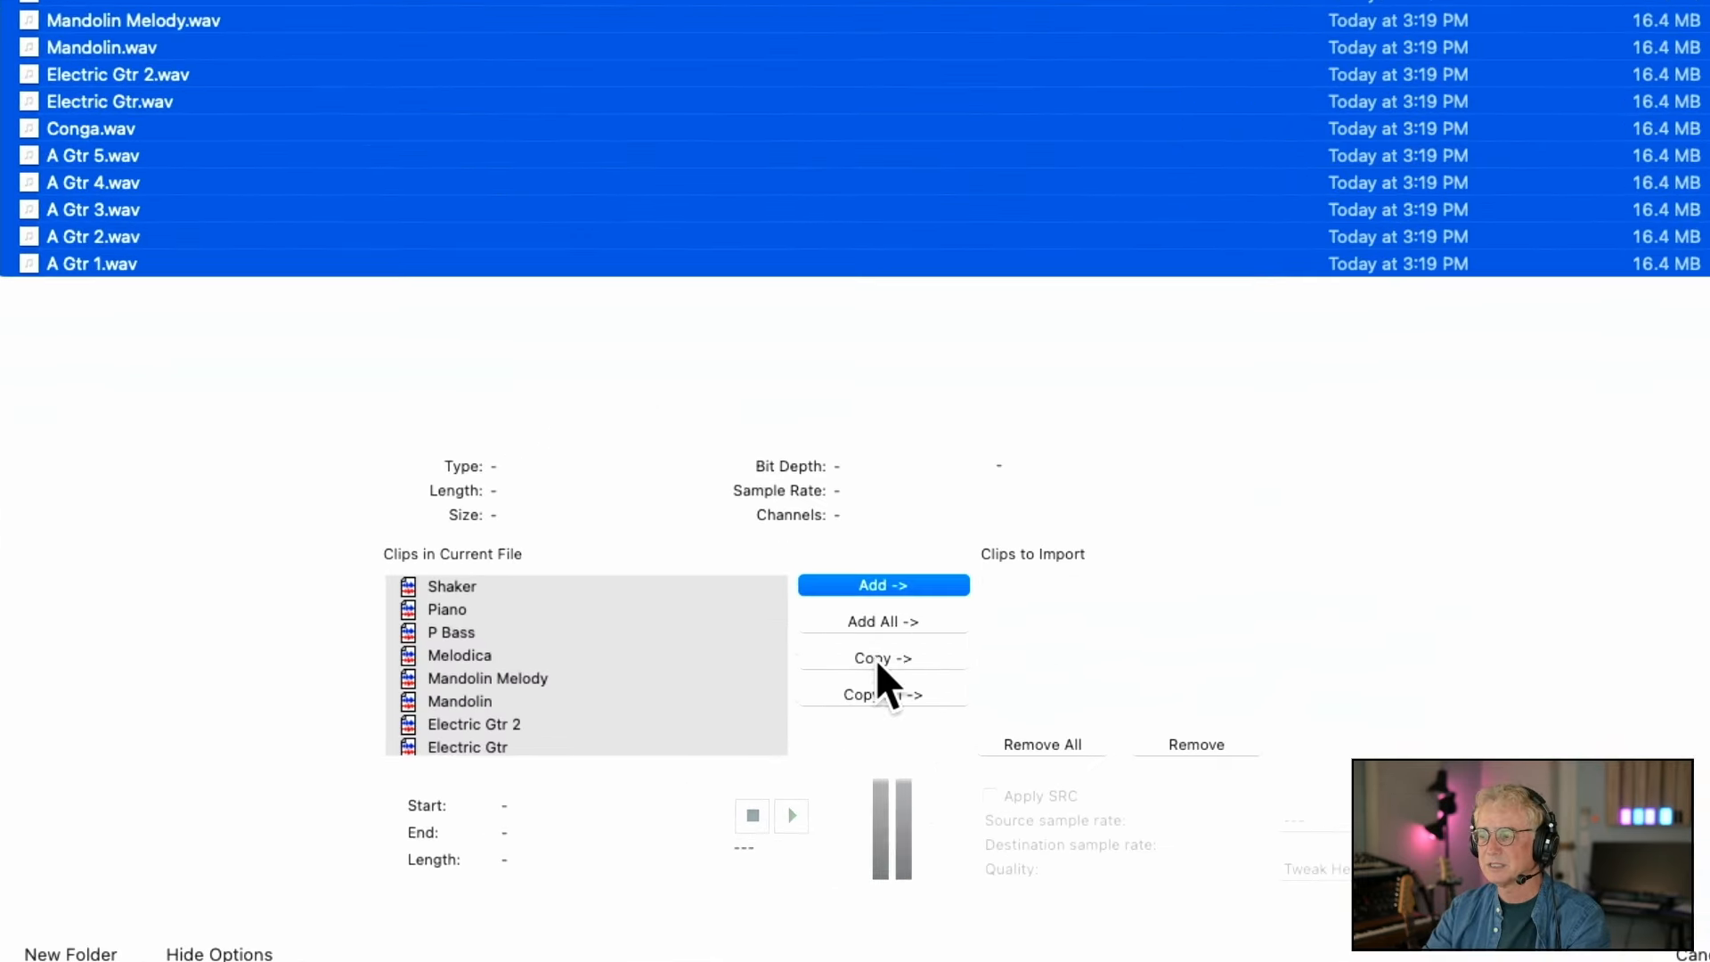
pyautogui.click(867, 659)
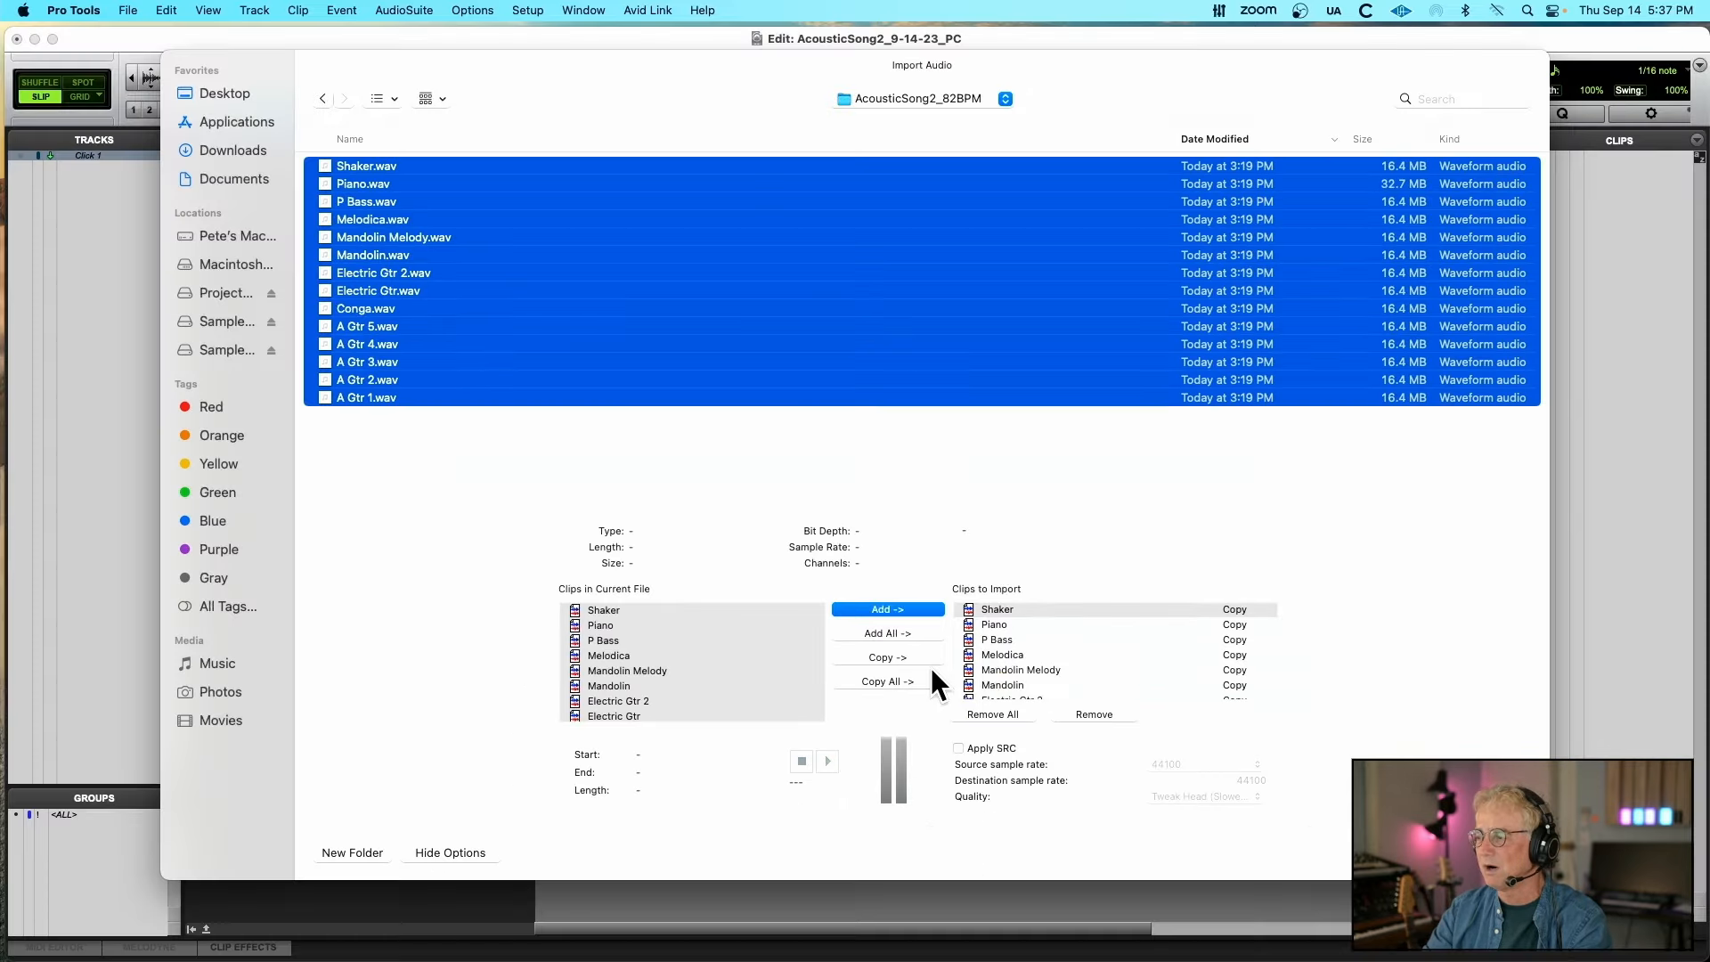
pyautogui.scroll(-5, 1071, 623)
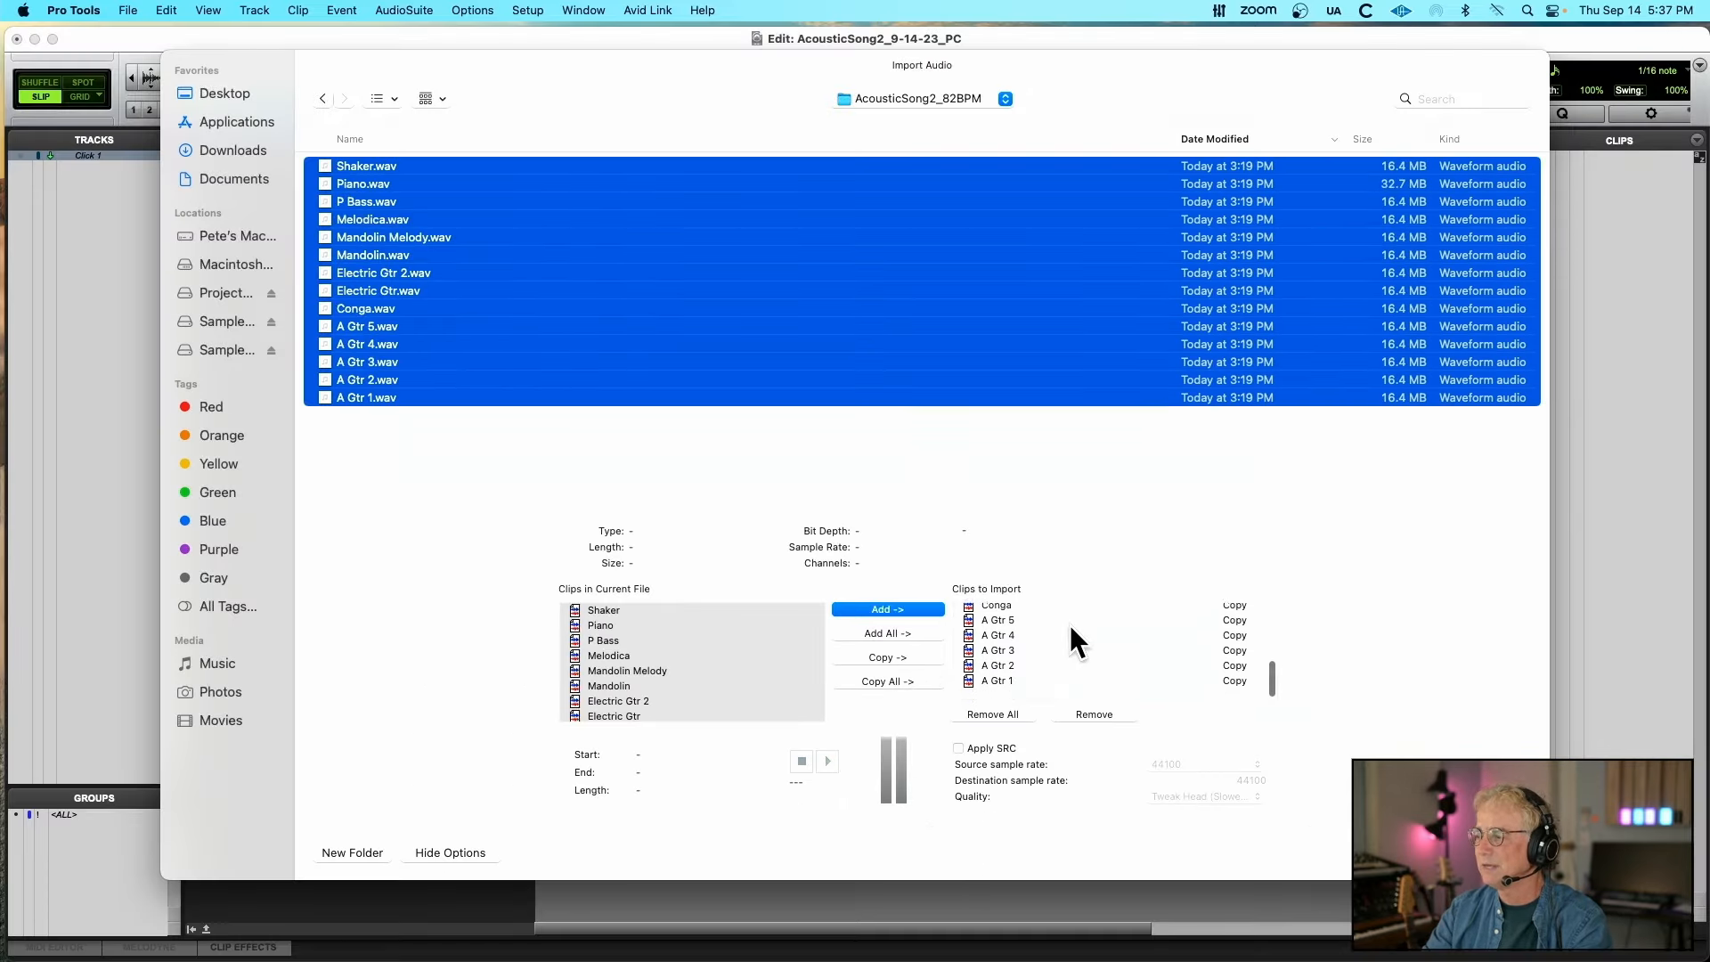
# Import the clips into the session's Audio Files folder, placing them on new tracks at Session Start
pyautogui.click(1507, 853)
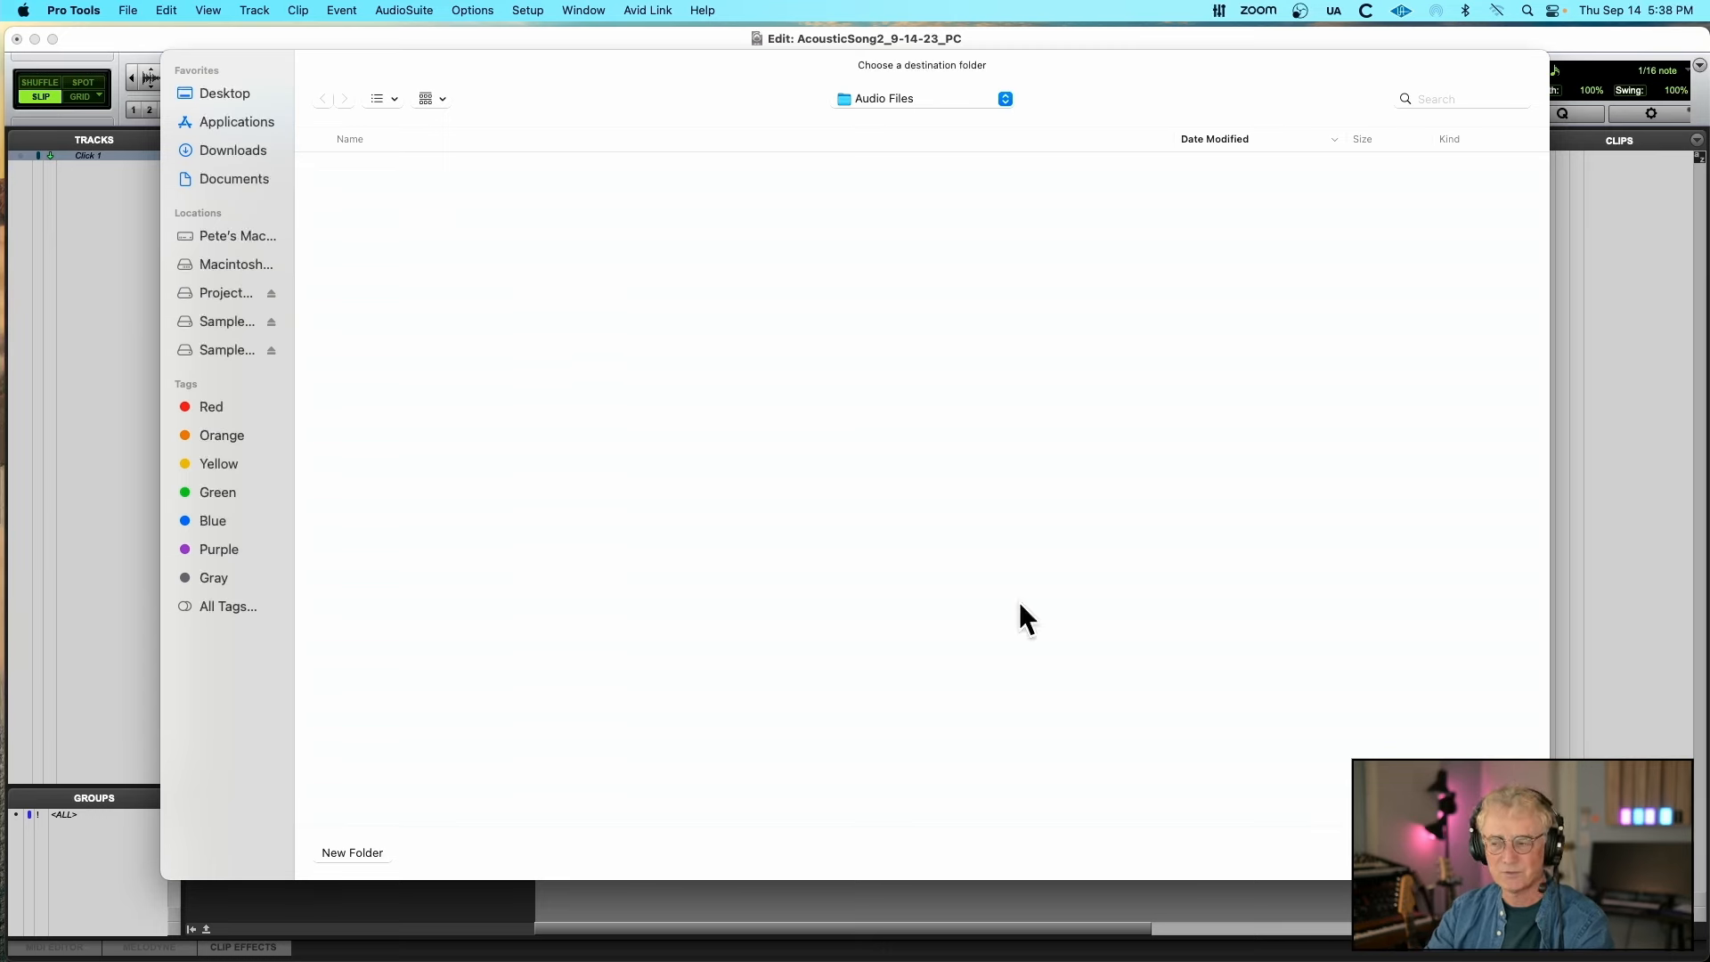
pyautogui.press('Return')
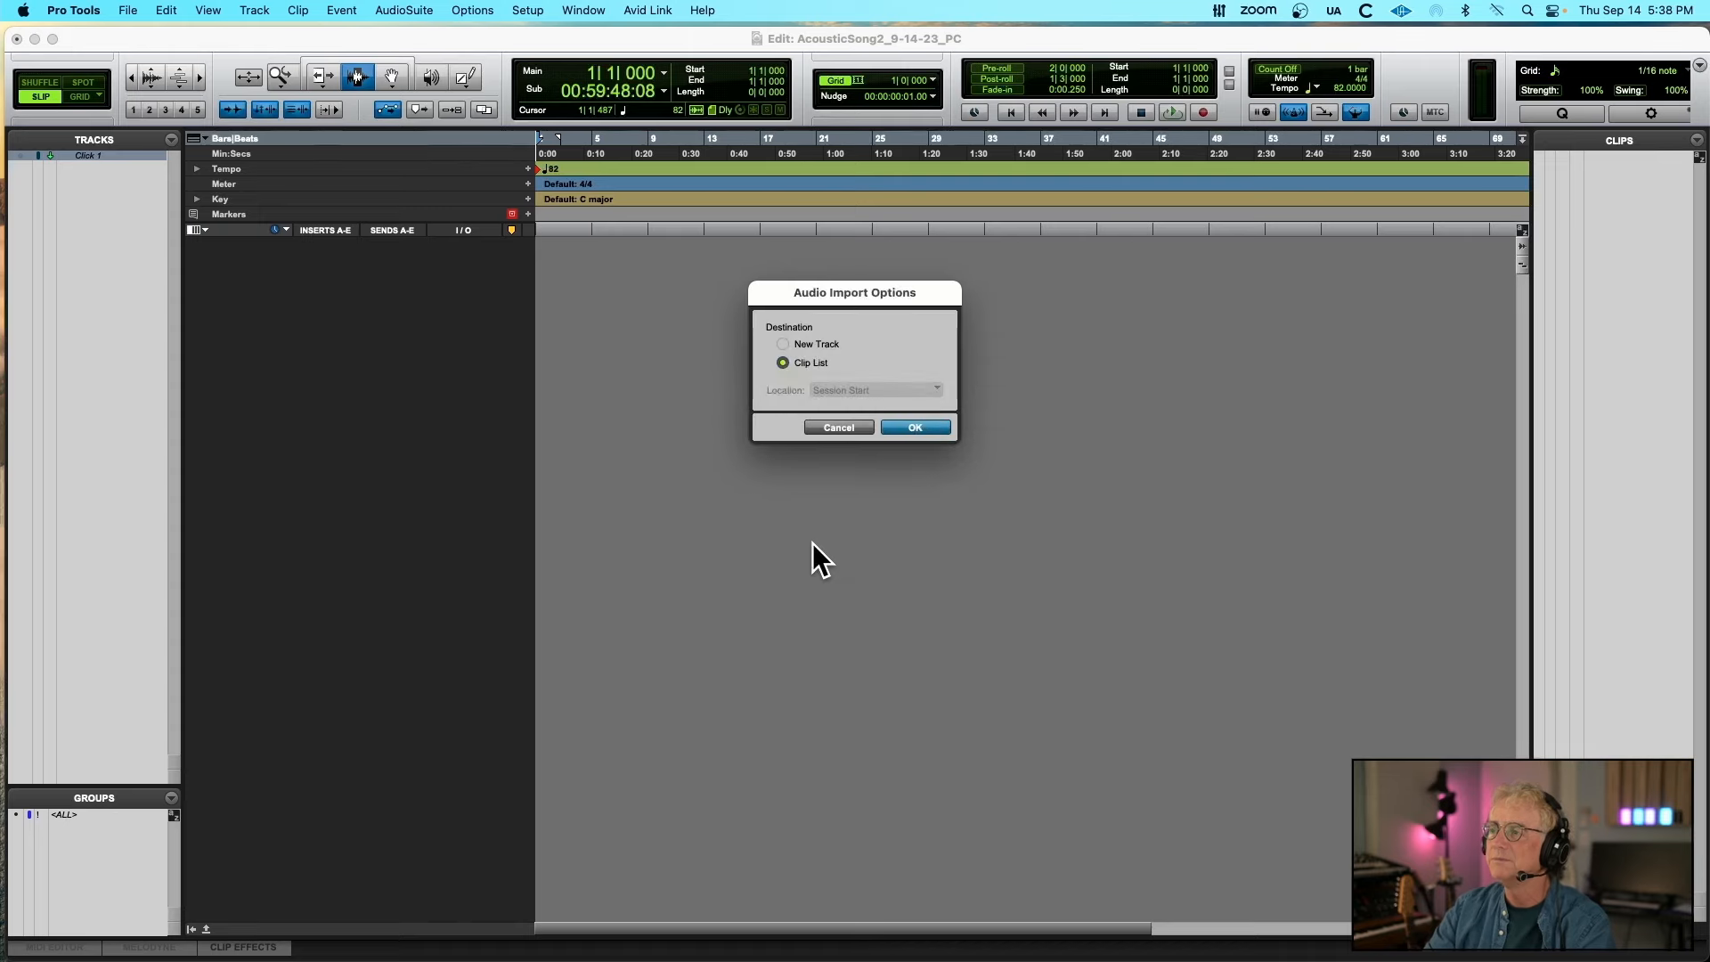
pyautogui.click(784, 344)
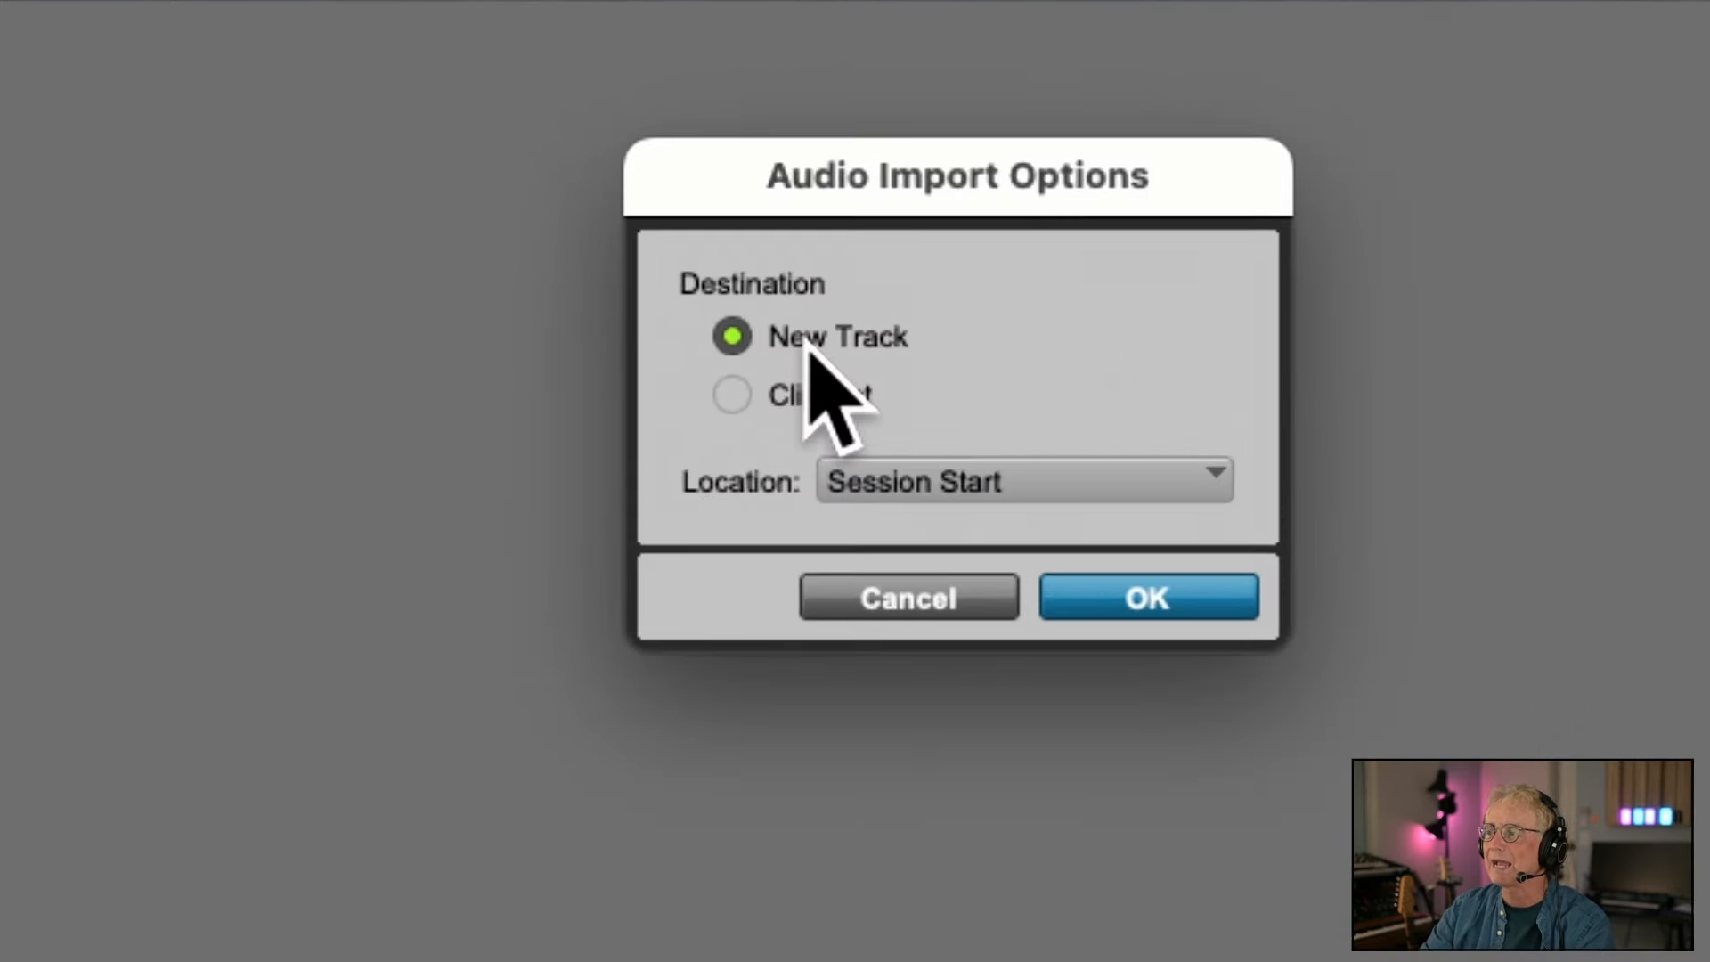
pyautogui.click(1177, 624)
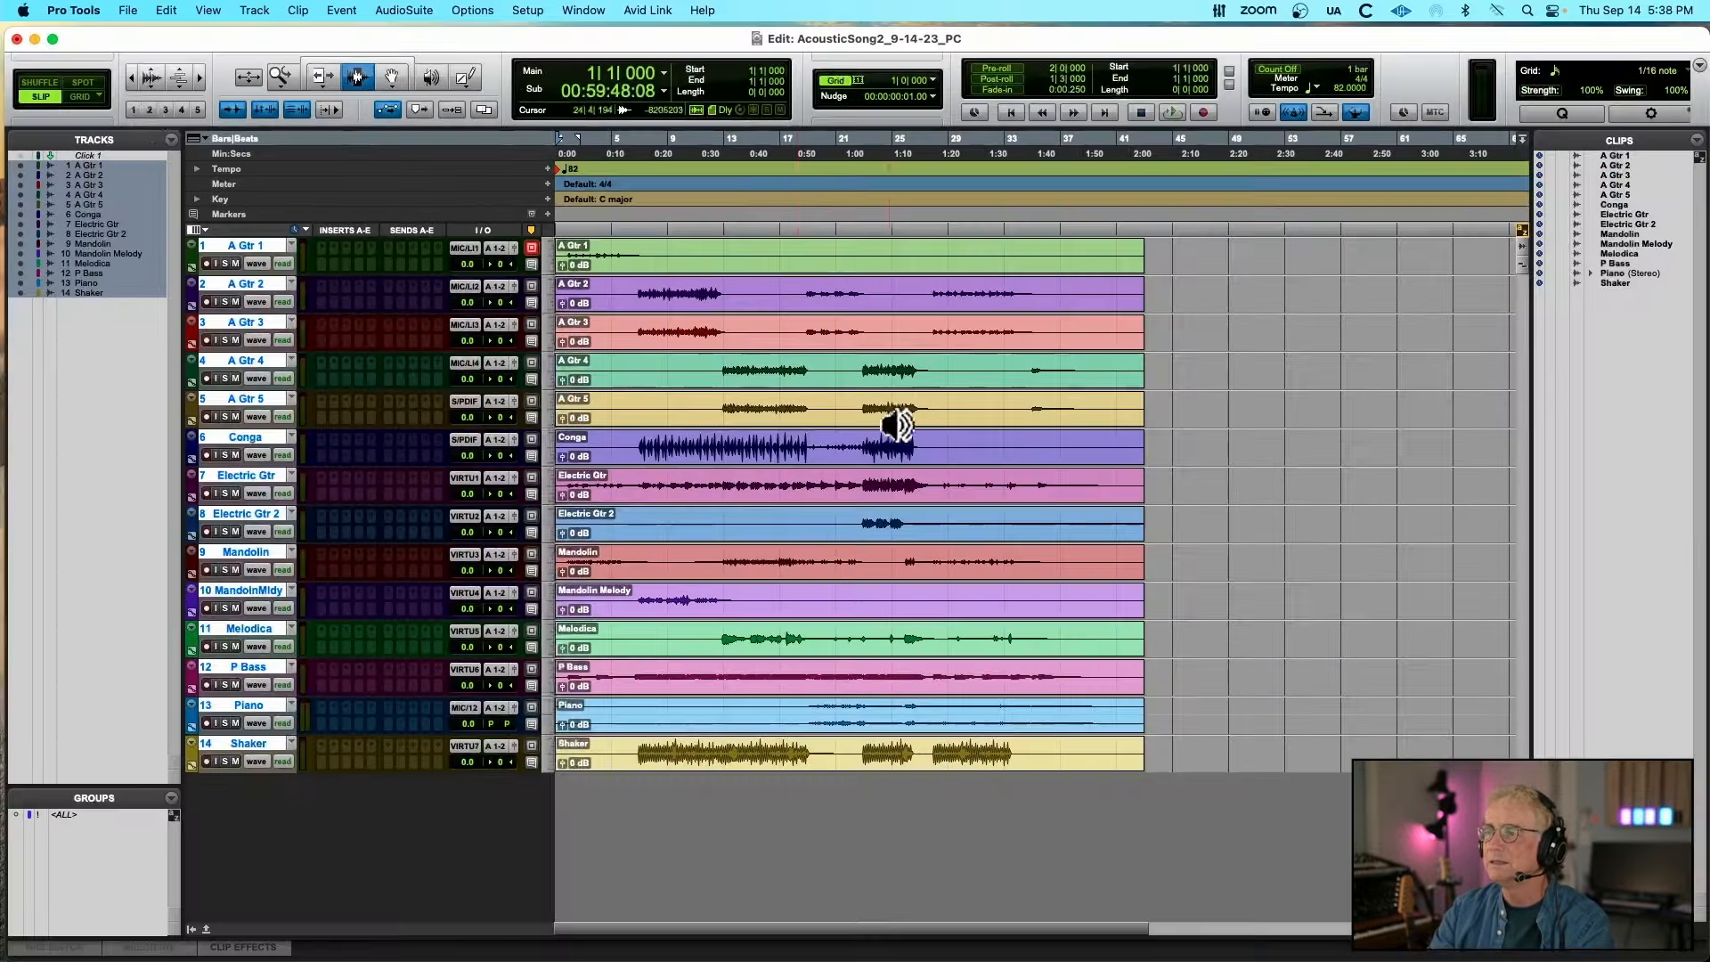
# Examine the copied WAV files in the session's Audio Files folder in Finder and return to the Pro Tools session
pyautogui.click(34, 39)
pyautogui.click(450, 124)
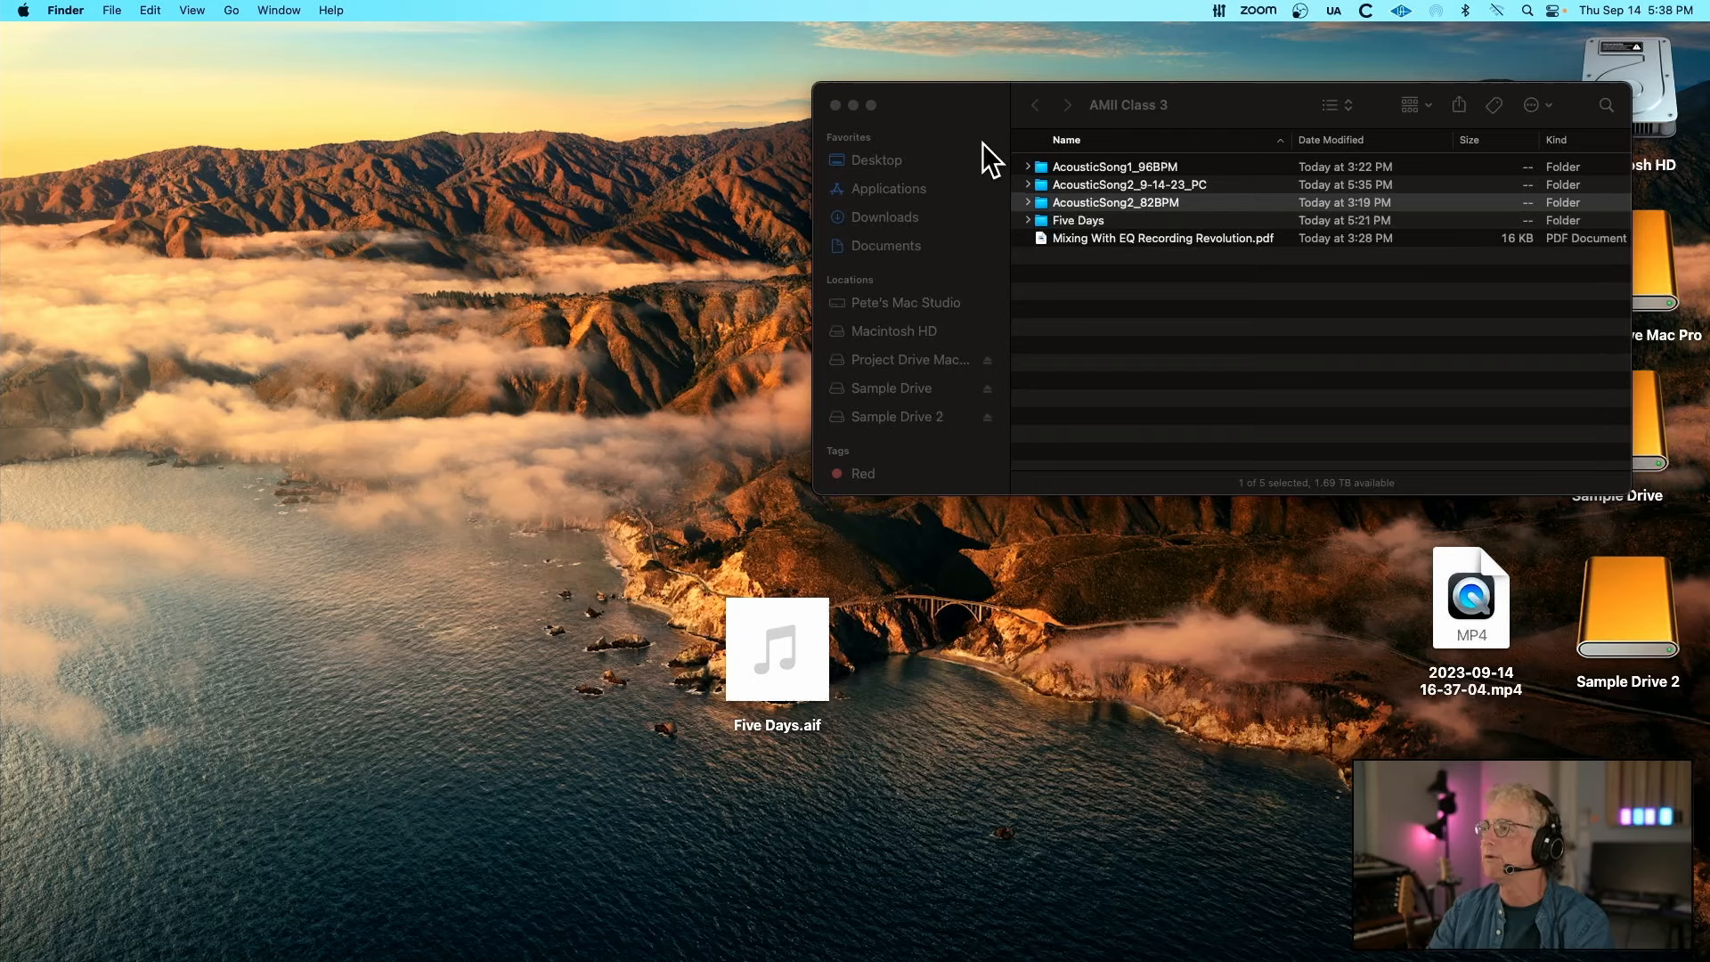
pyautogui.doubleClick(1042, 185)
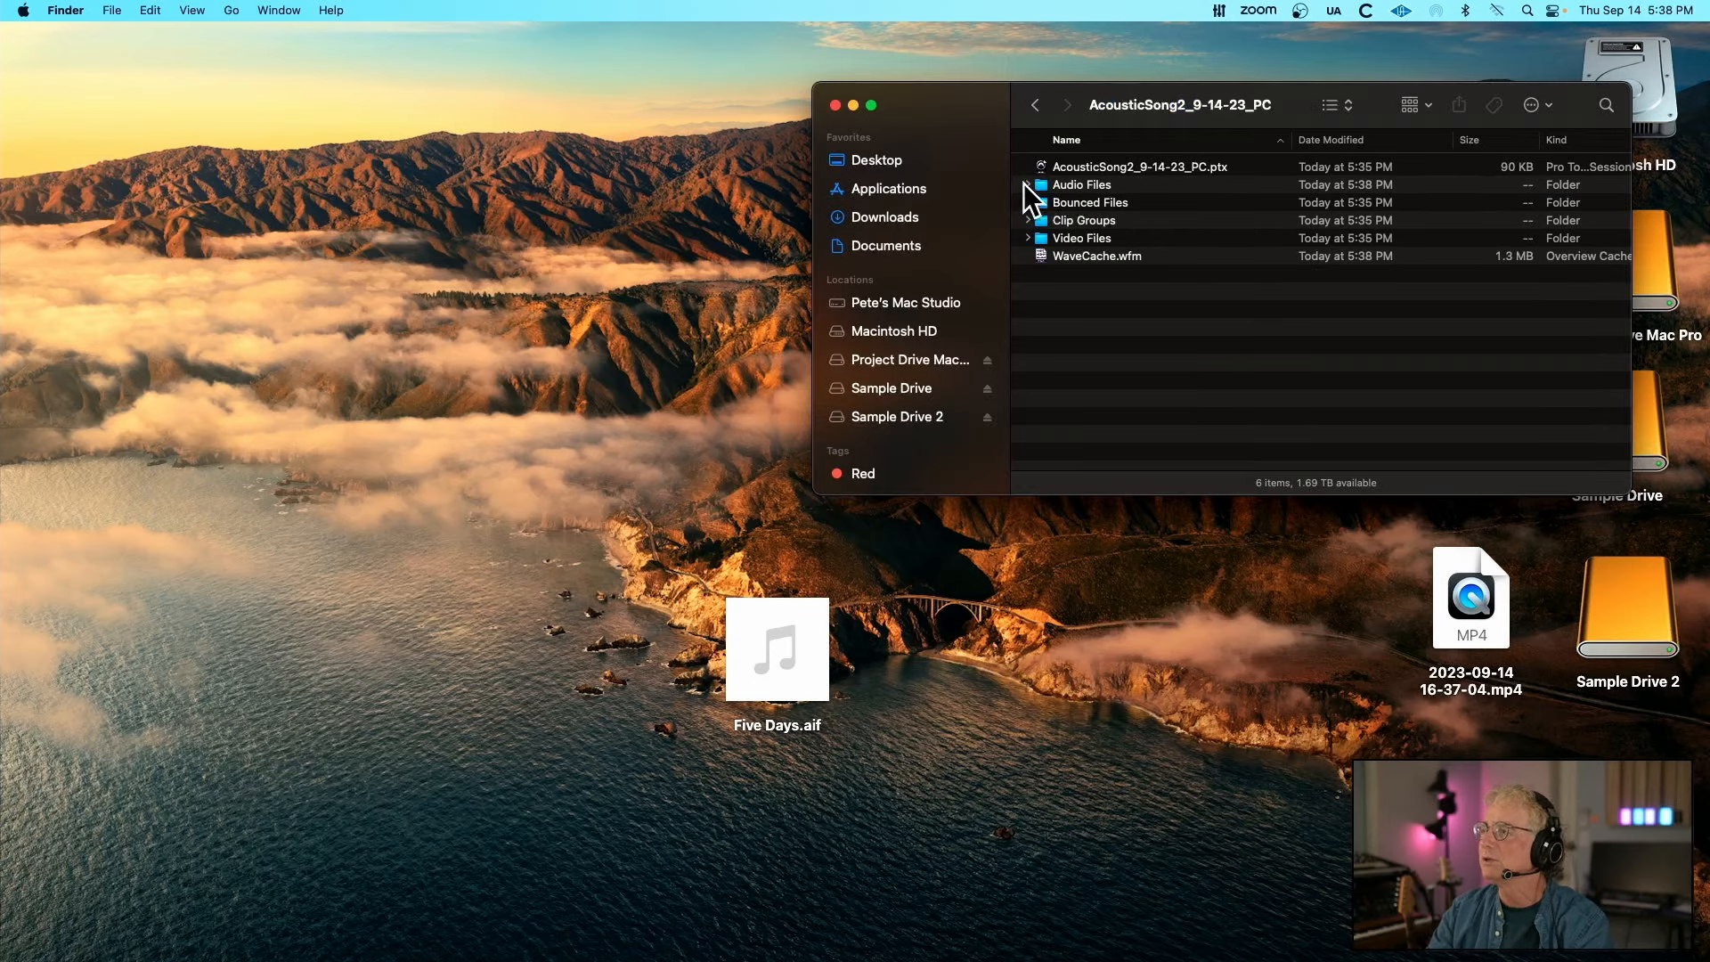
pyautogui.doubleClick(1038, 185)
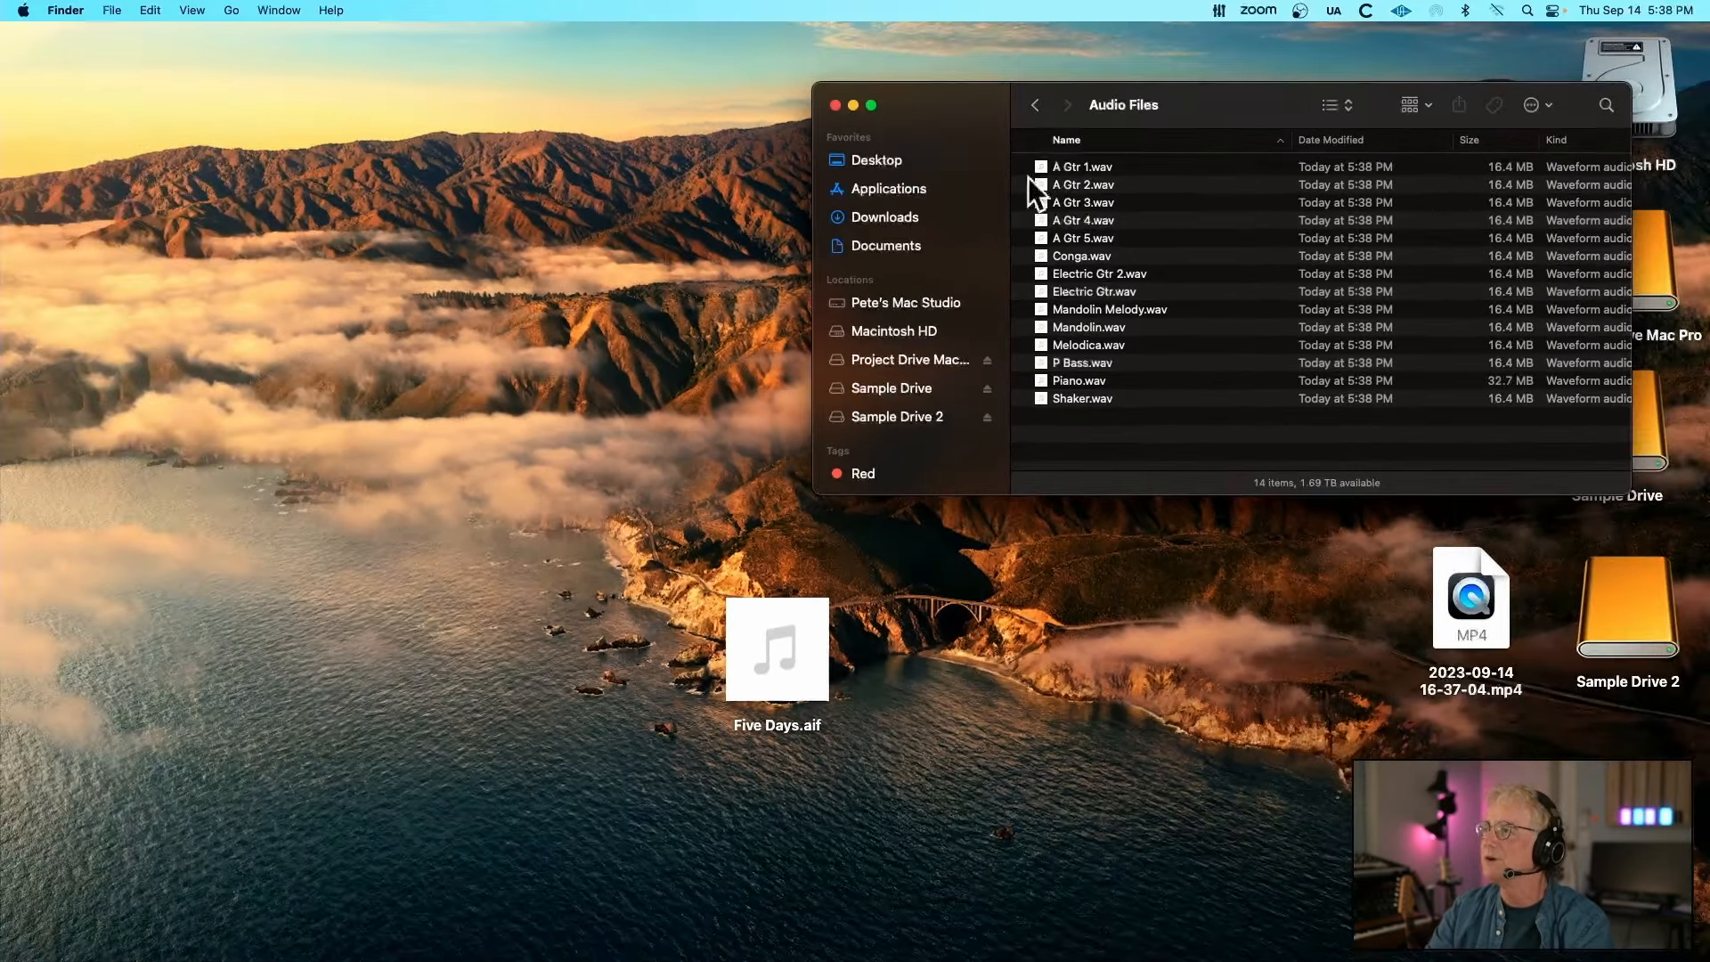
pyautogui.click(1036, 105)
pyautogui.click(1036, 105)
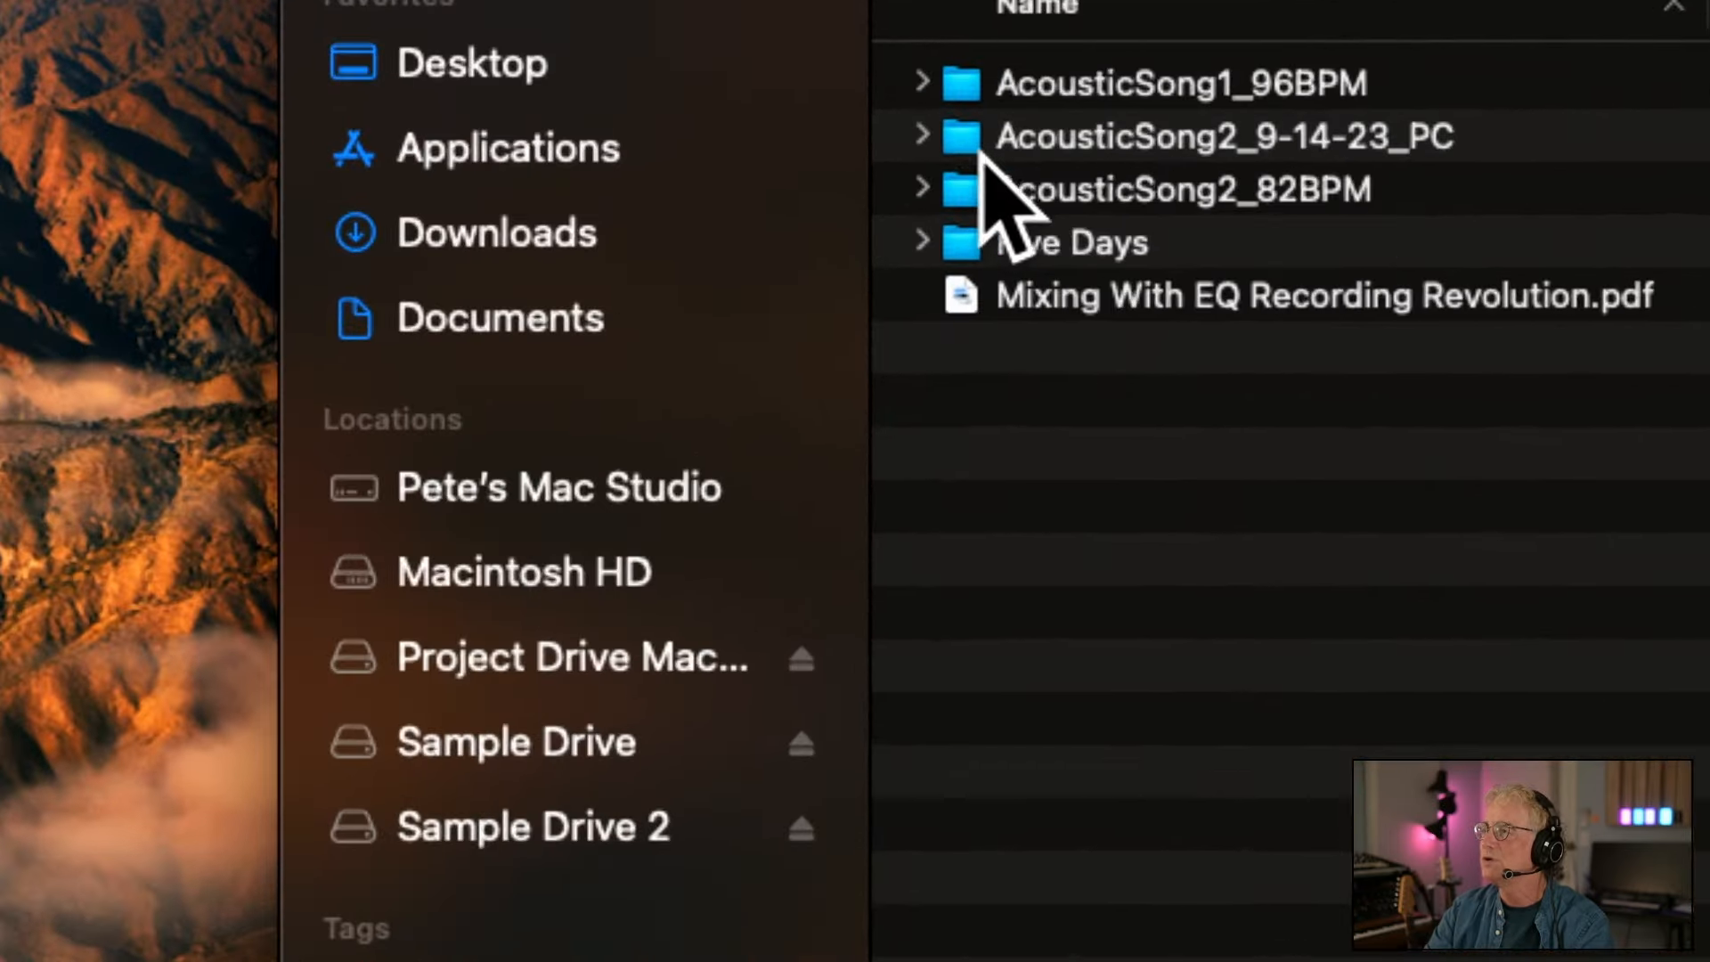
pyautogui.doubleClick(1022, 174)
pyautogui.doubleClick(971, 142)
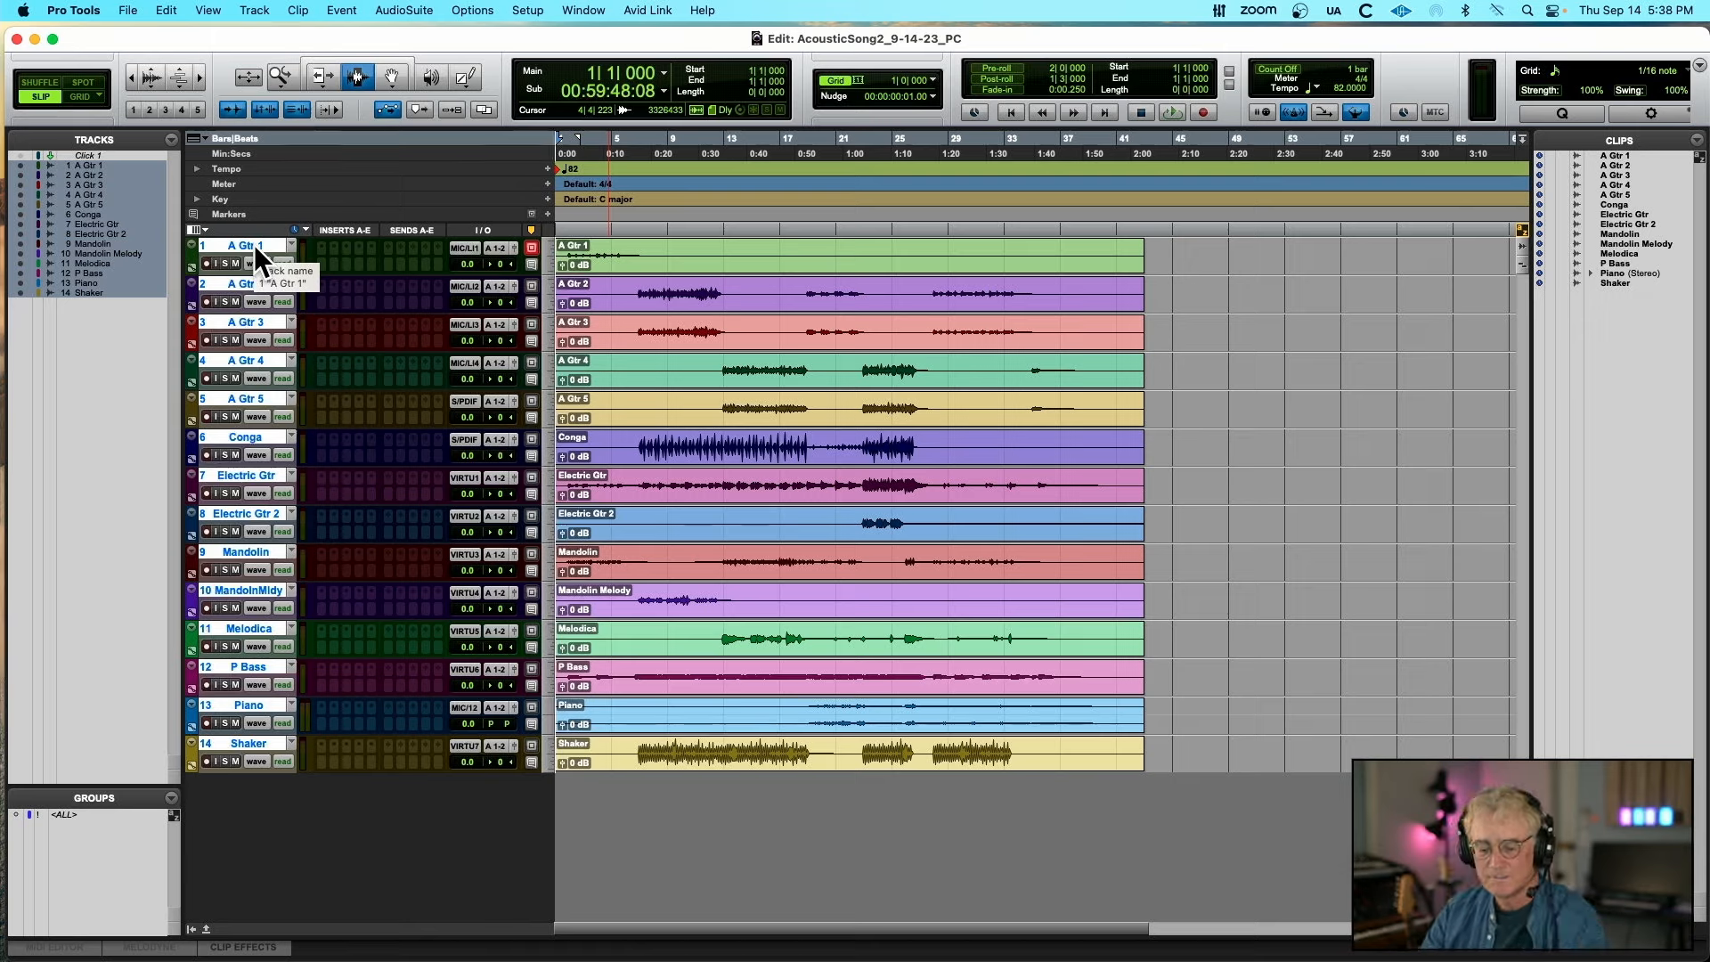
# Deselect all tracks and play the imported song from the session start
pyautogui.keyDown('alt'); pyautogui.click(262, 244); pyautogui.keyUp('alt')
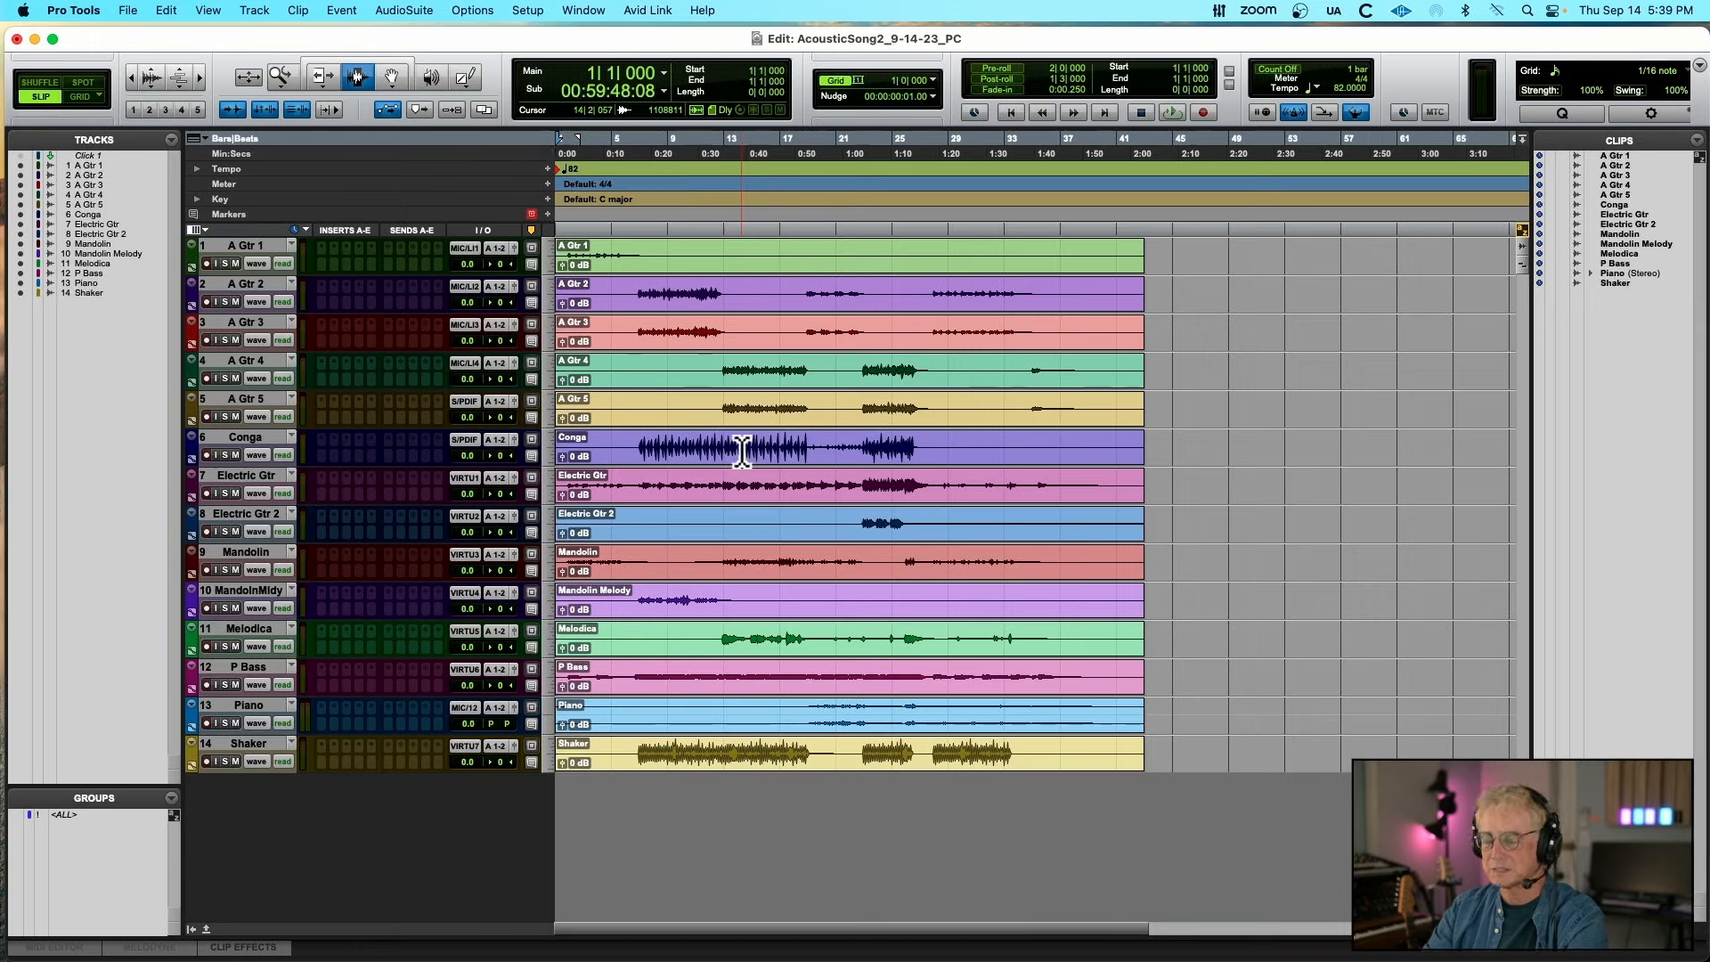
pyautogui.press('space')
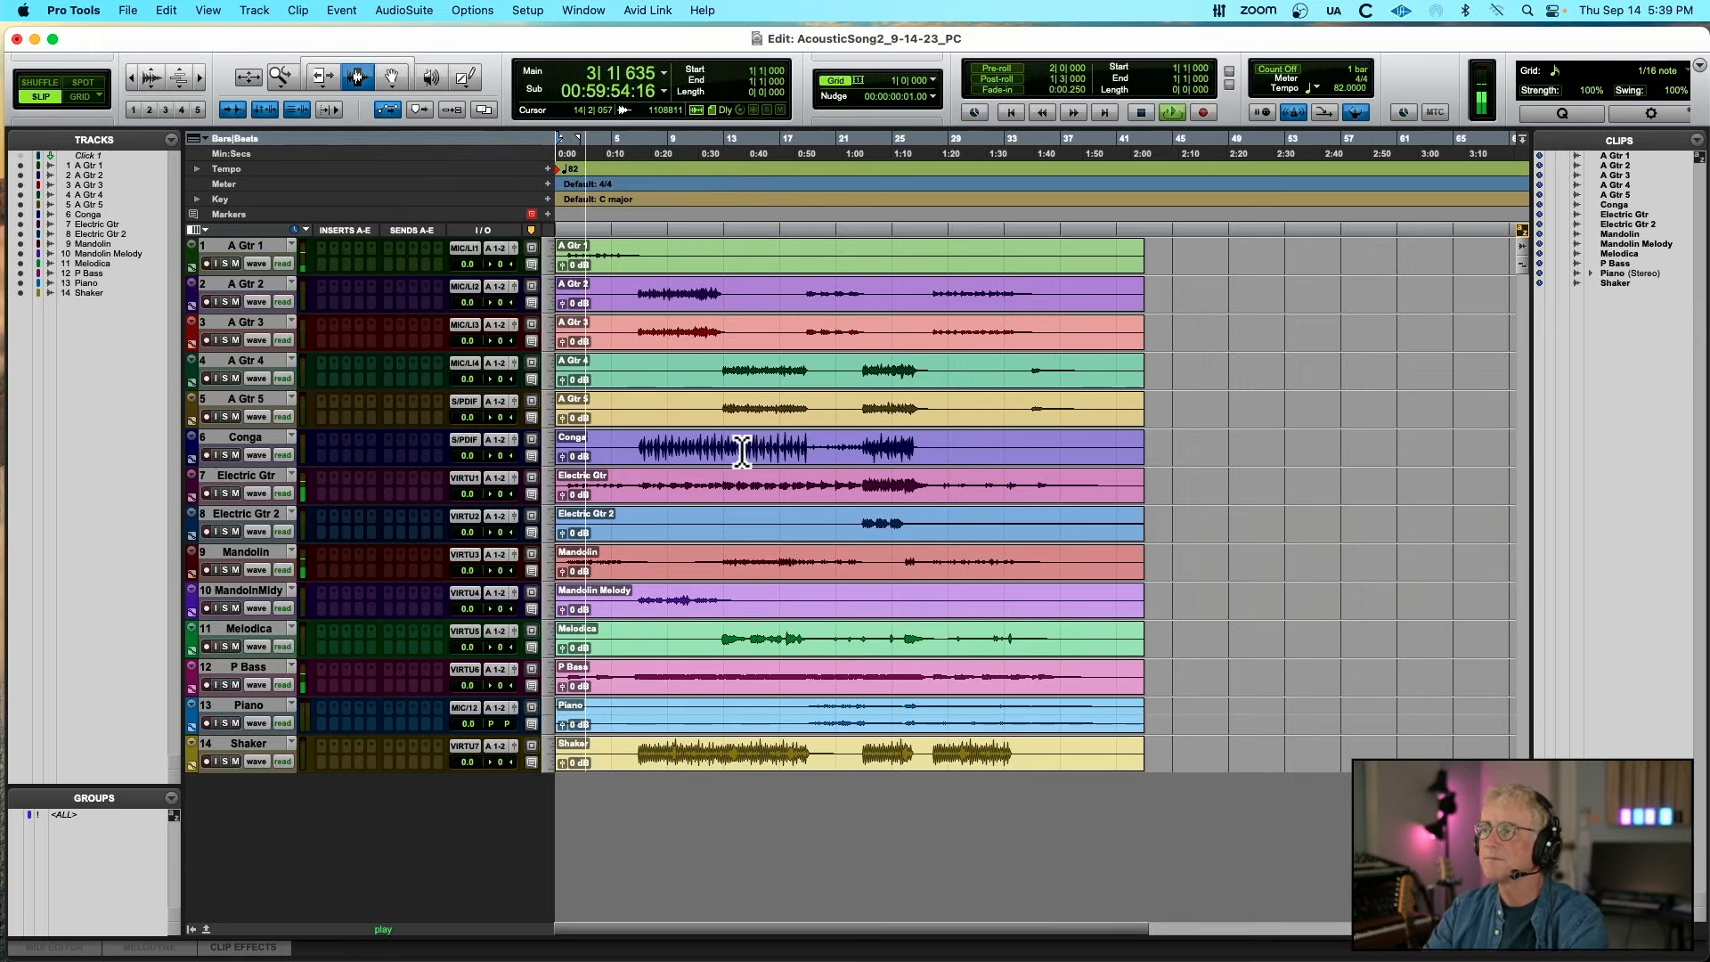
pyautogui.press('super+bracketright')
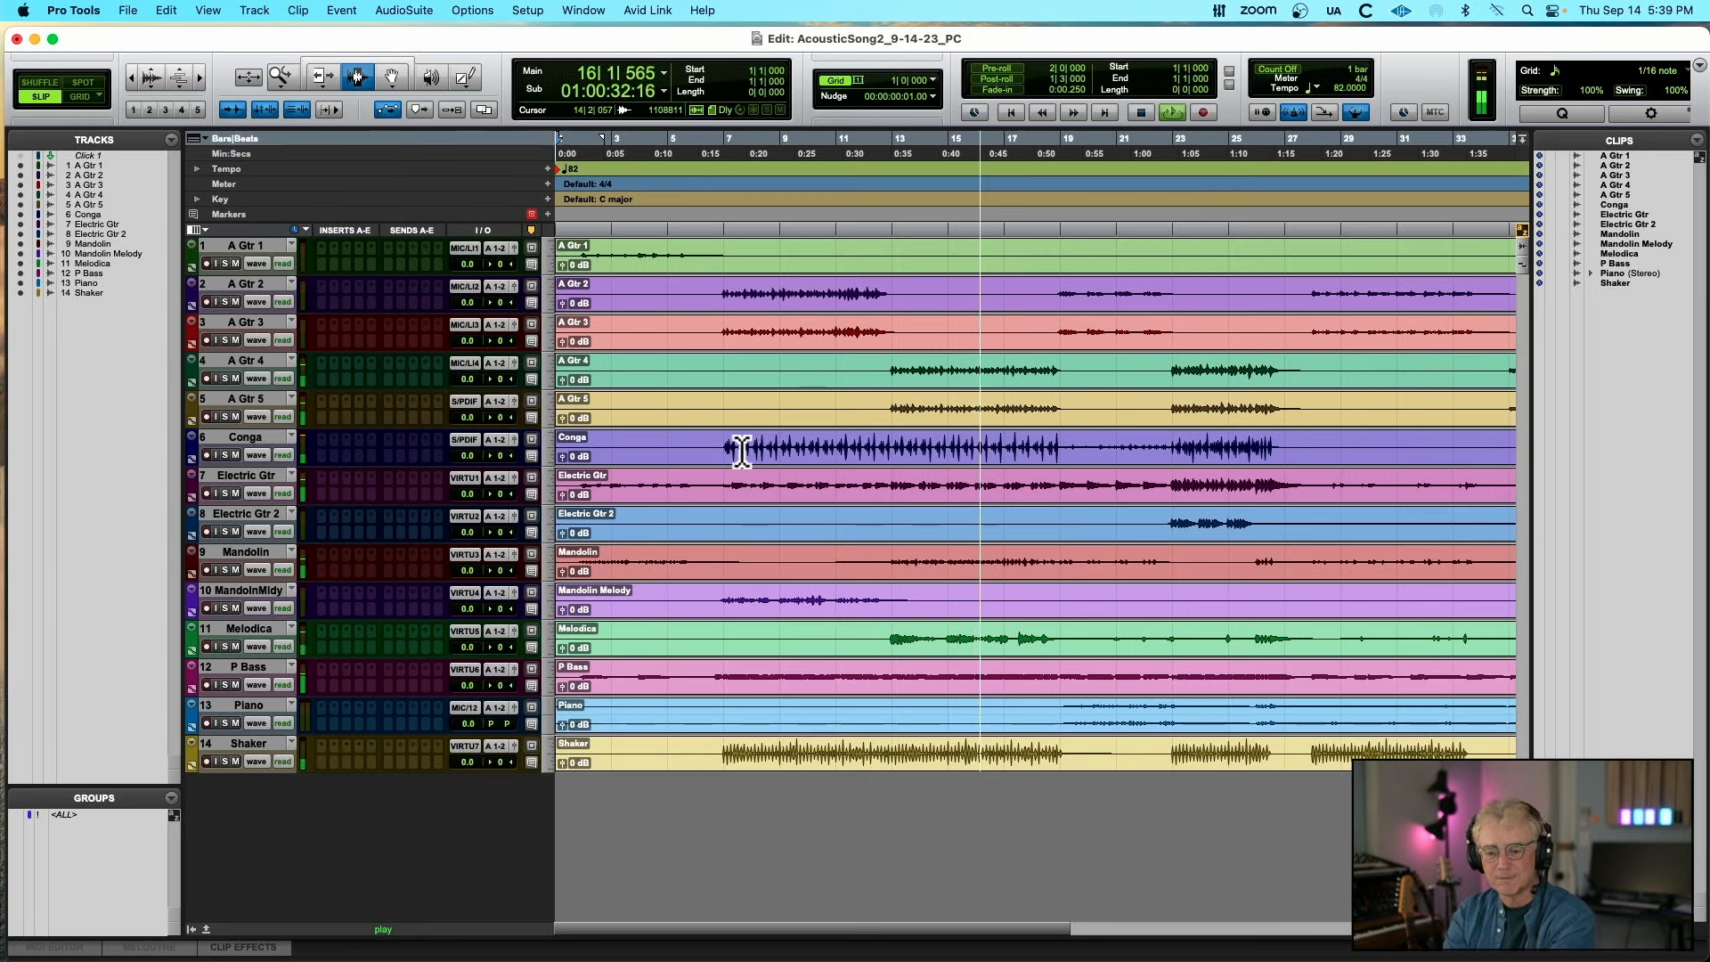
# Stop playback, turn on Grid mode and place the edit cursor exactly at the start of bar 2
pyautogui.press('space')
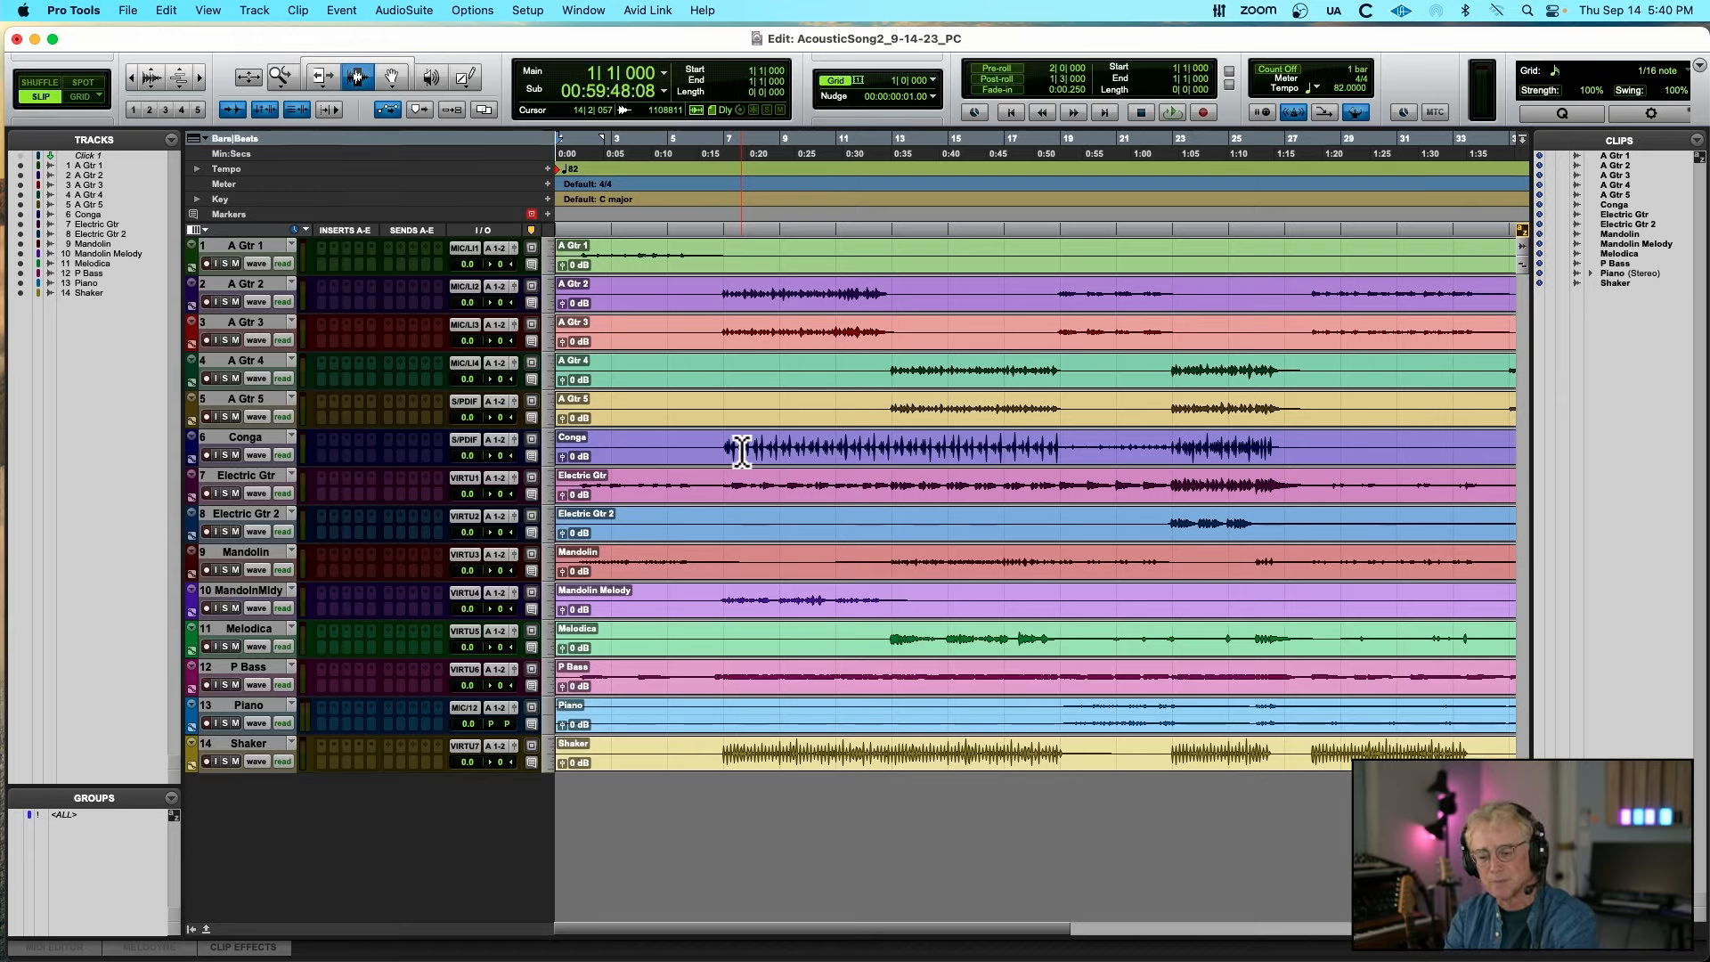
pyautogui.press('super+bracketright')
pyautogui.press('super+bracketright')
pyautogui.press('super+bracketright')
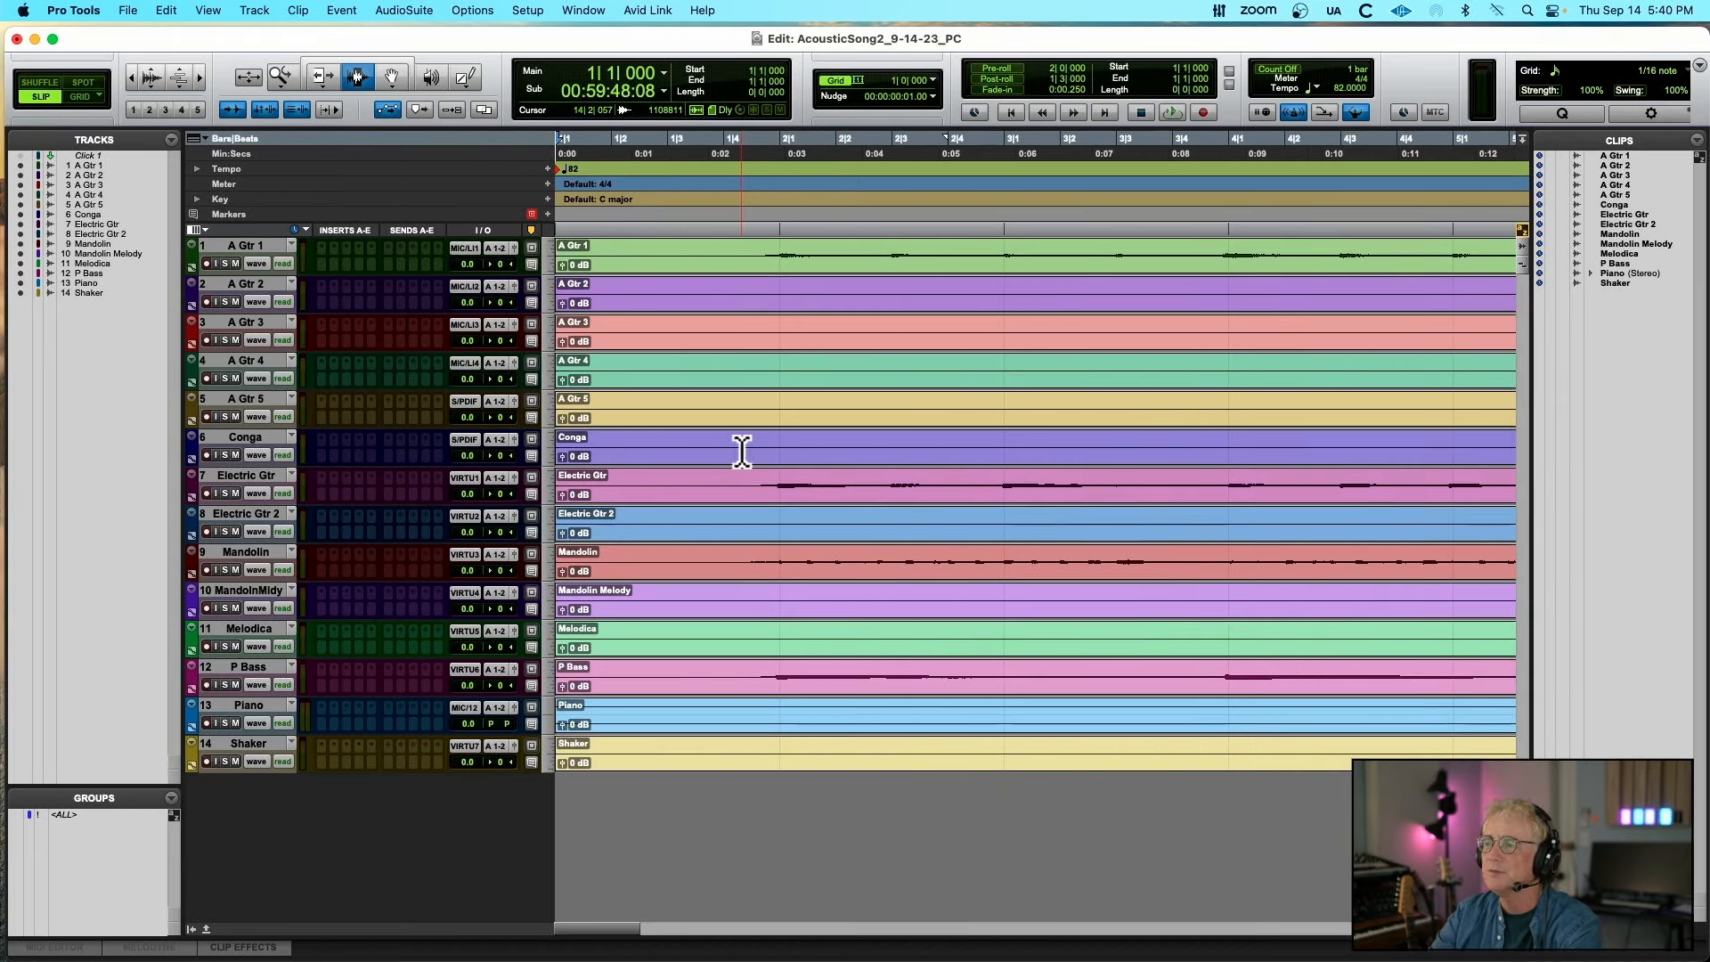
pyautogui.click(783, 236)
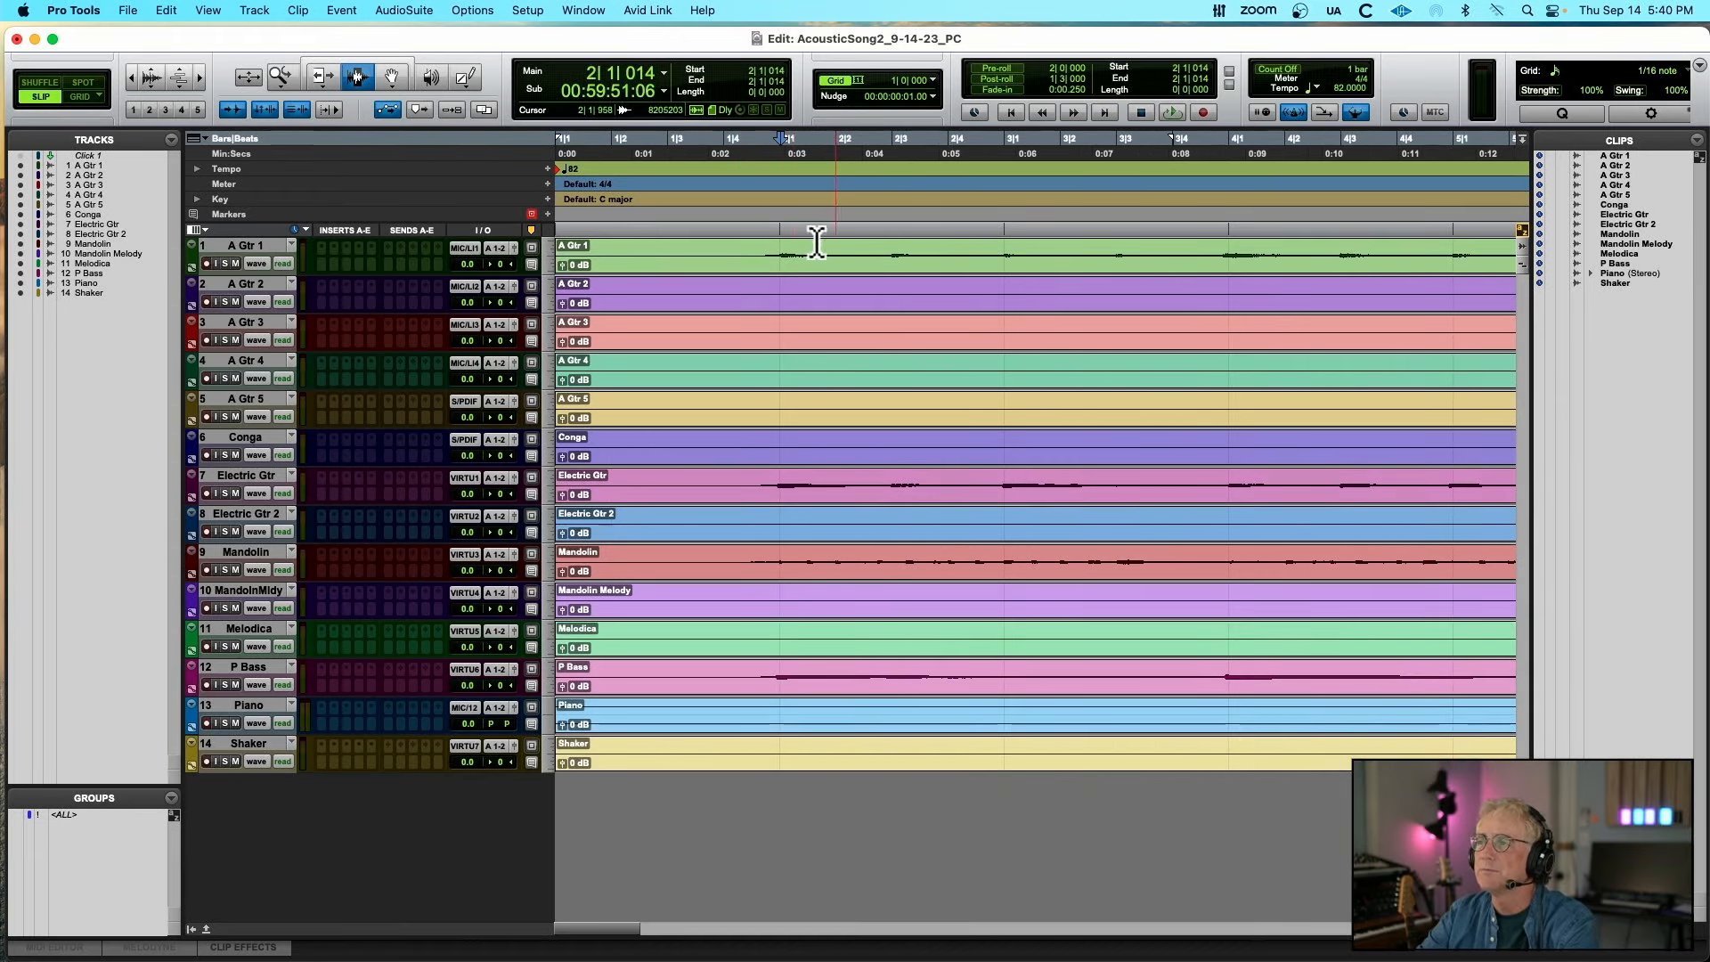
pyautogui.click(82, 96)
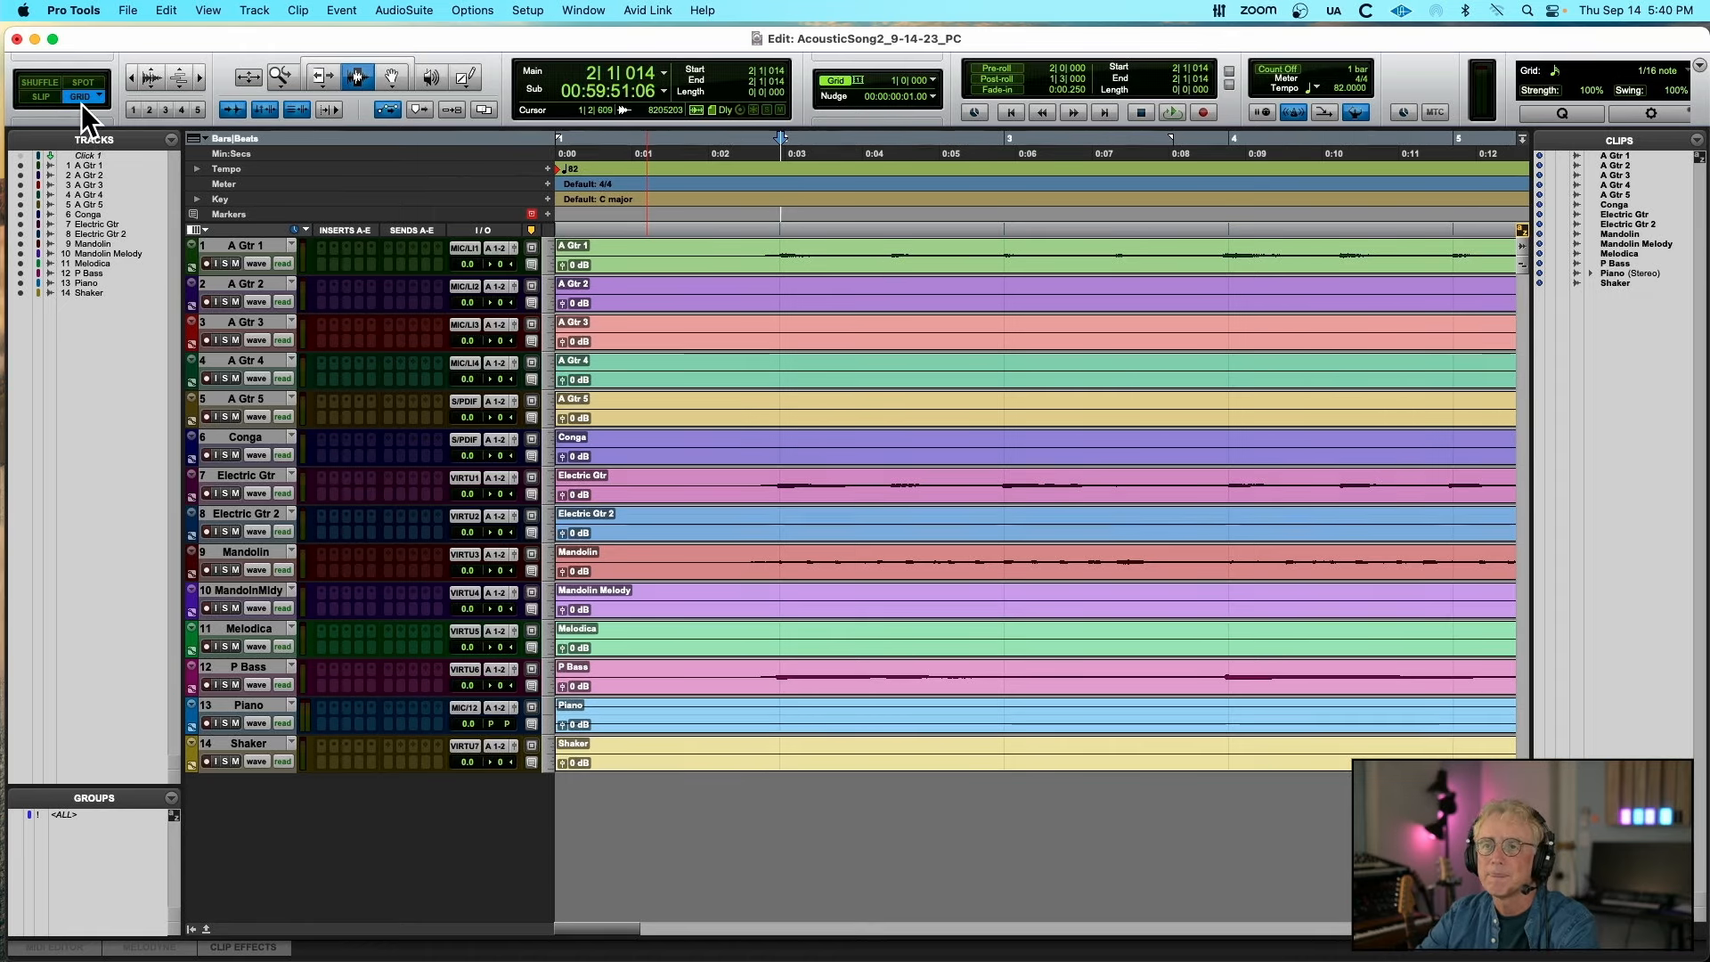
pyautogui.click(786, 233)
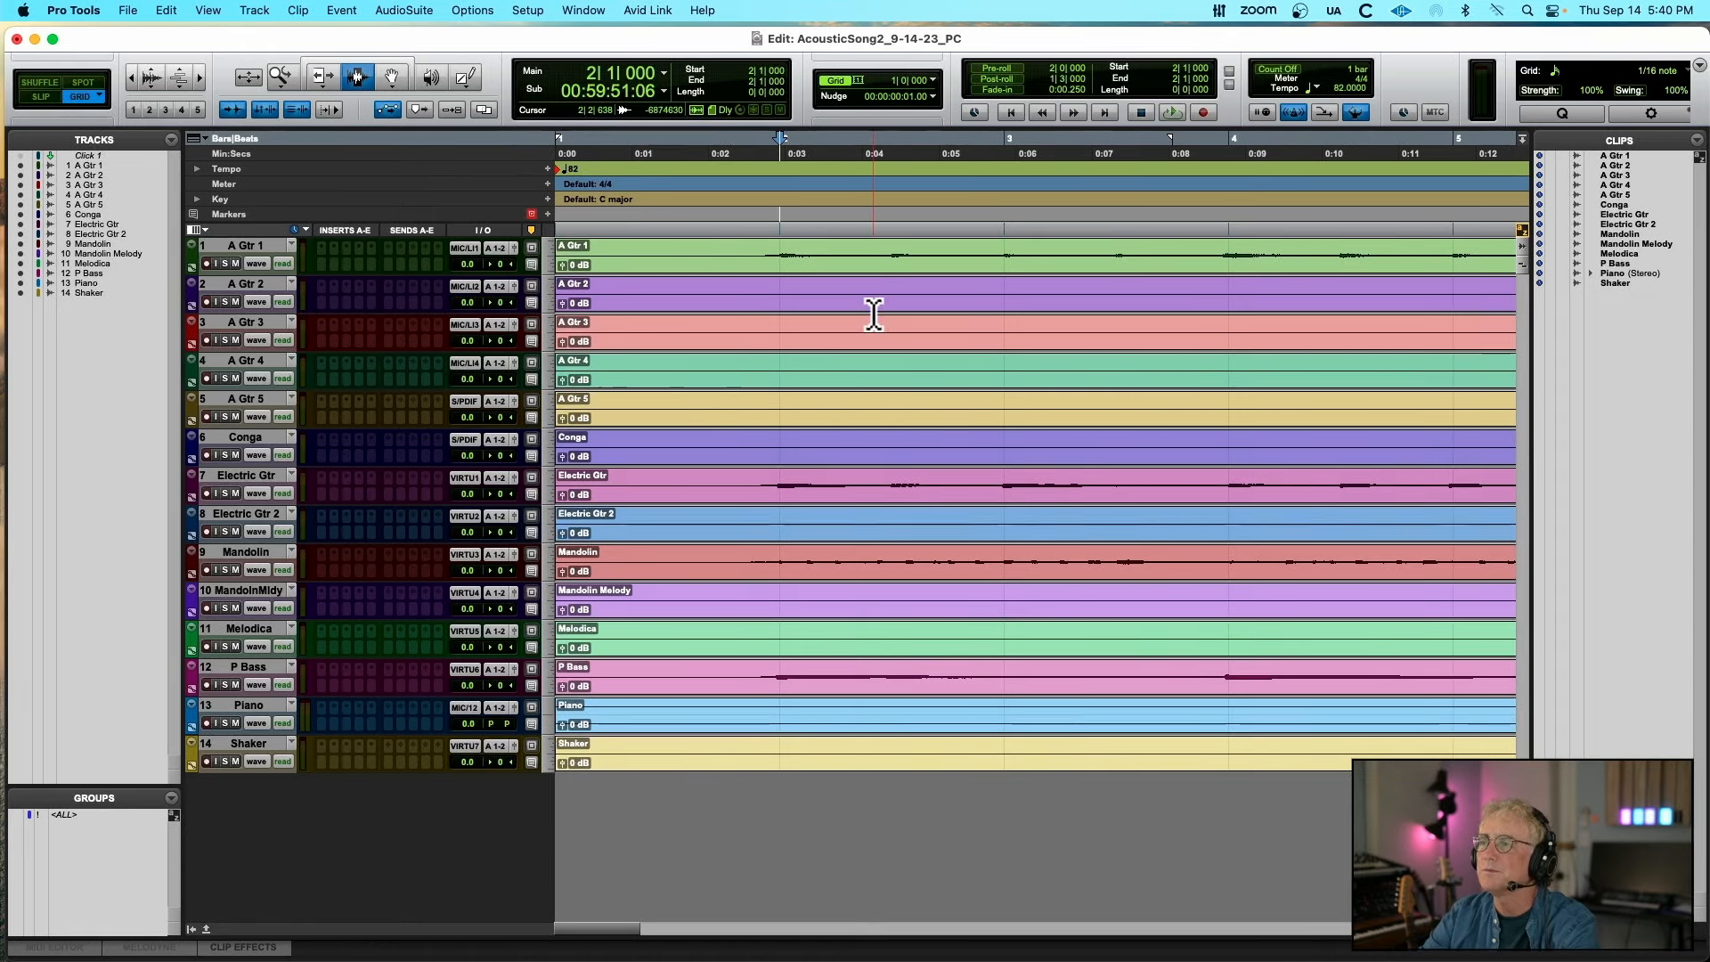
# Move the song start to bar 2 in Bars|Beats timebase, renumbering it to 1 and realigning no sample-based markers or tracks
pyautogui.click(340, 11)
pyautogui.moveTo(326, 40)
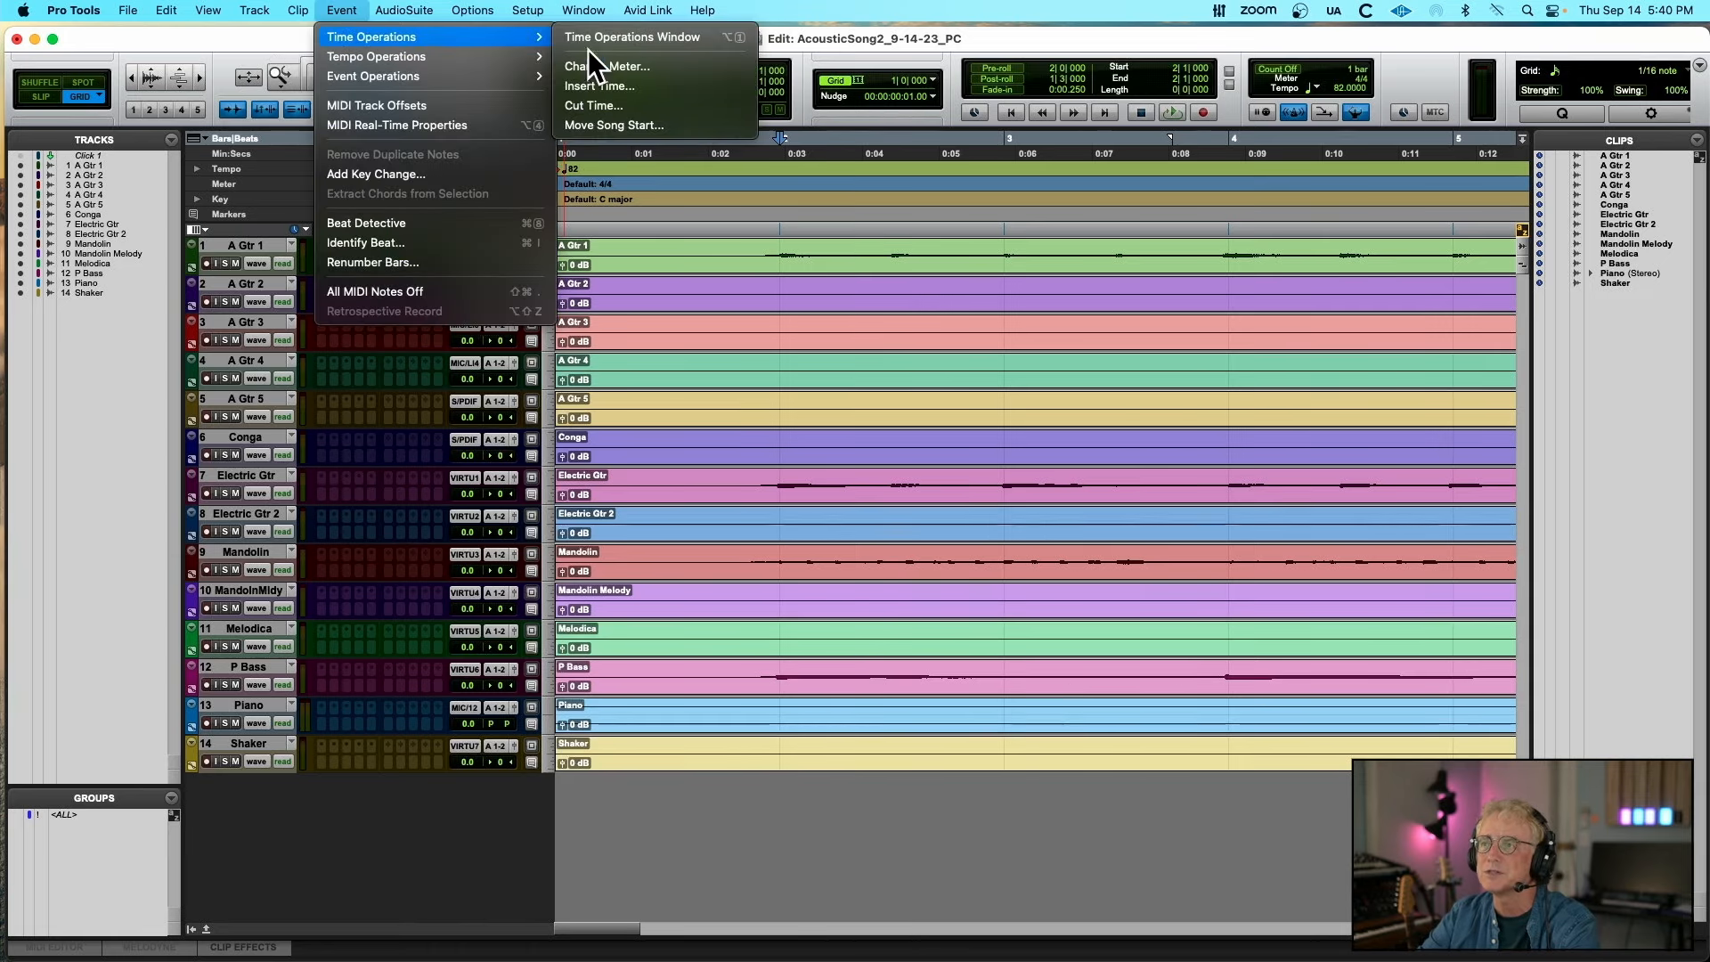
pyautogui.click(692, 124)
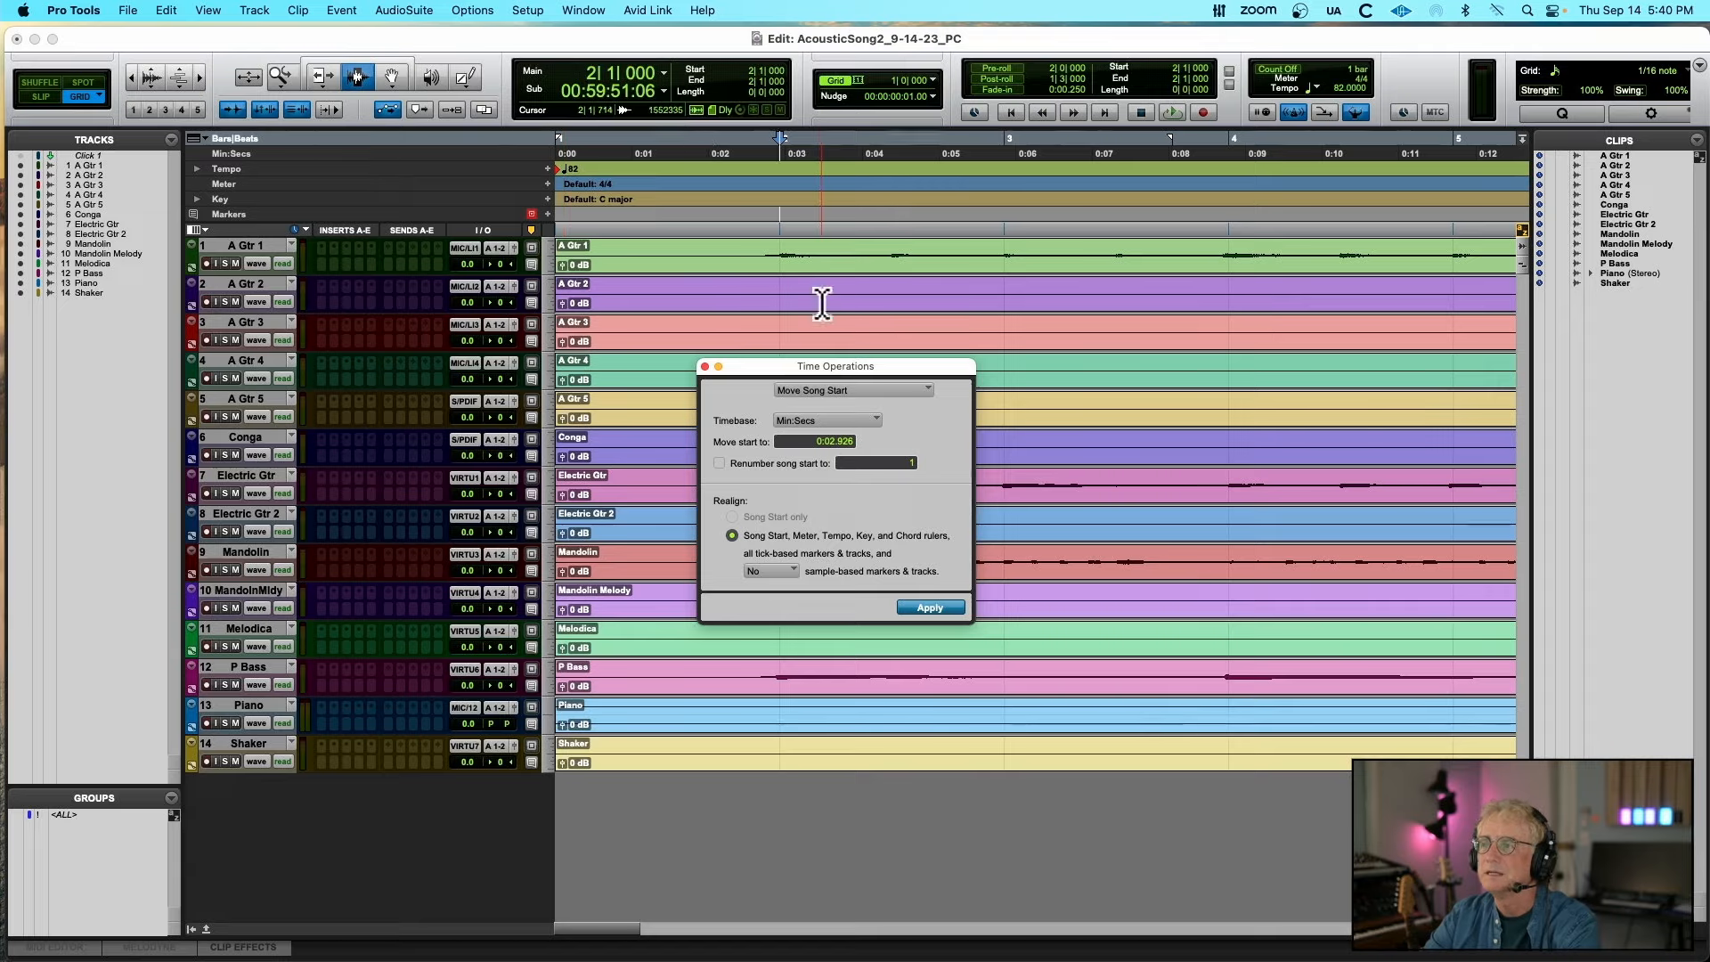
pyautogui.click(808, 420)
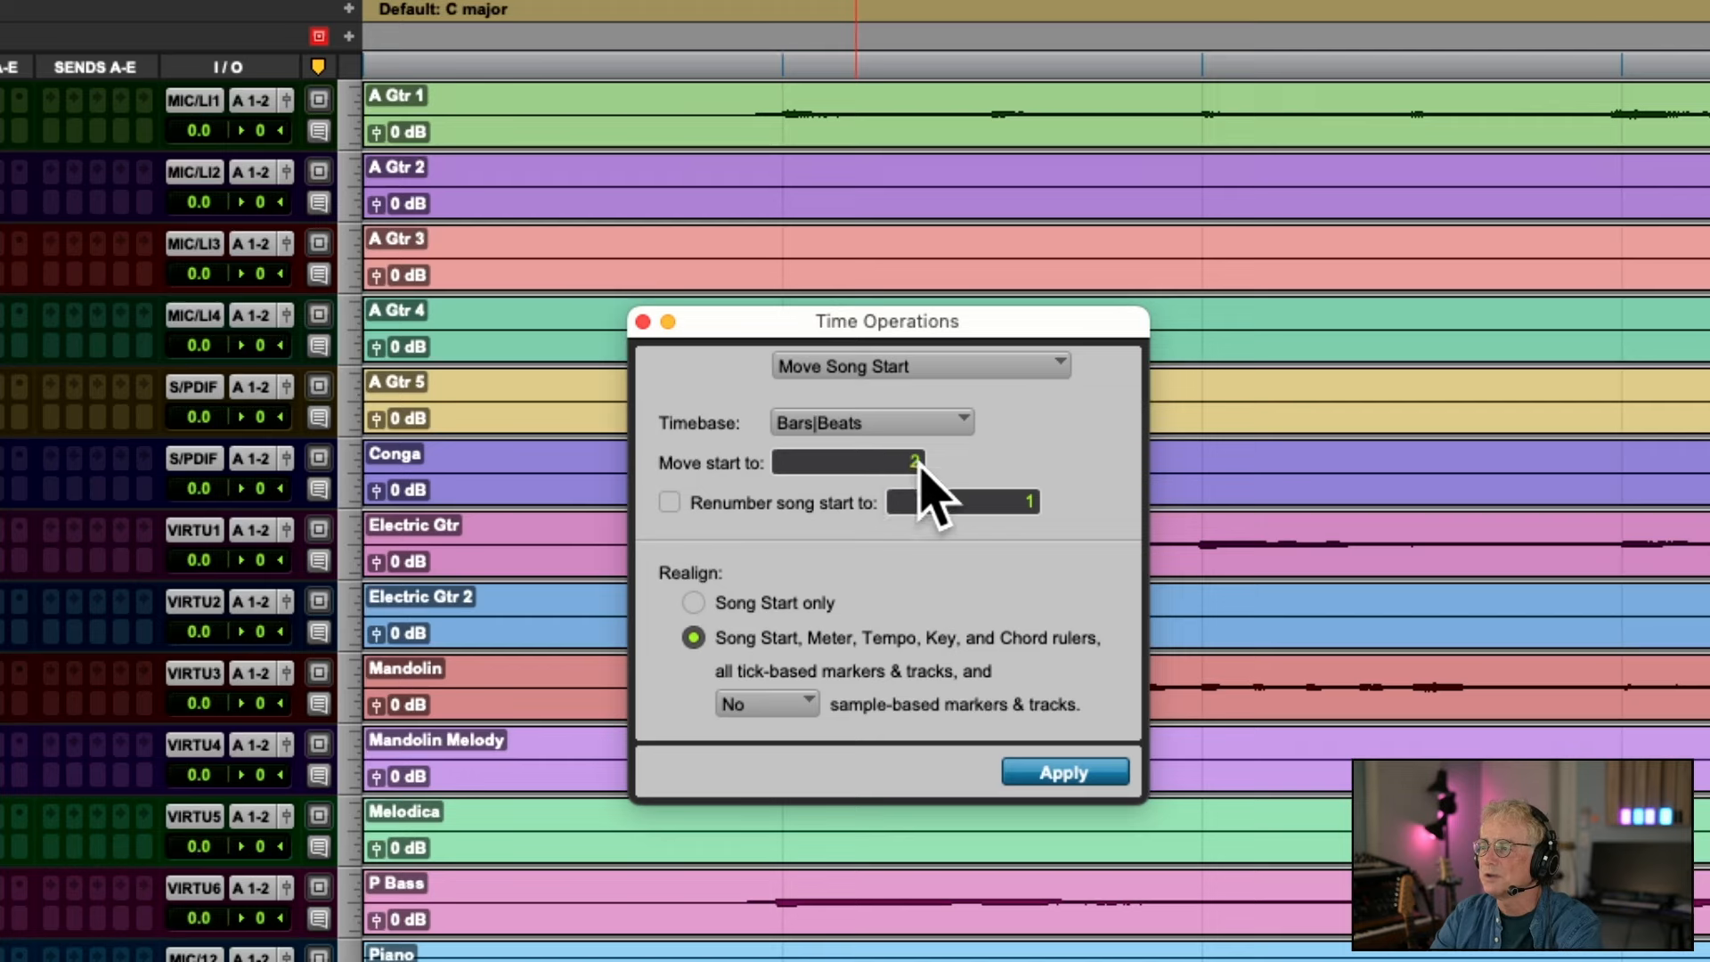
pyautogui.click(670, 502)
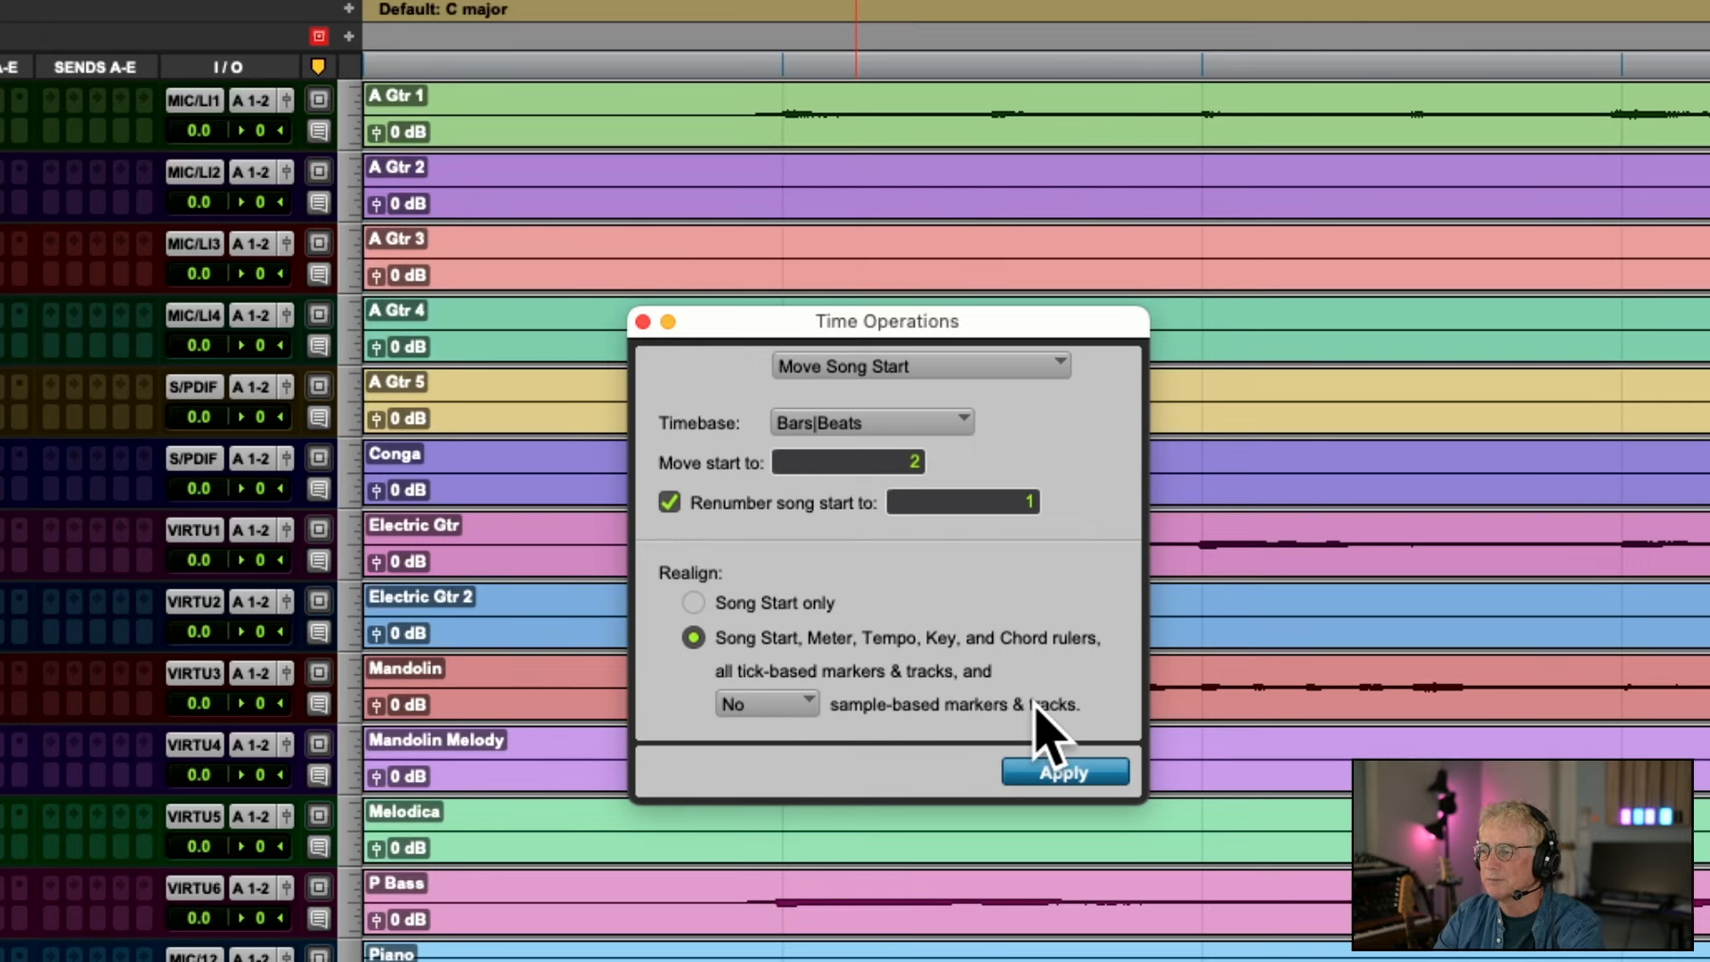
pyautogui.click(759, 705)
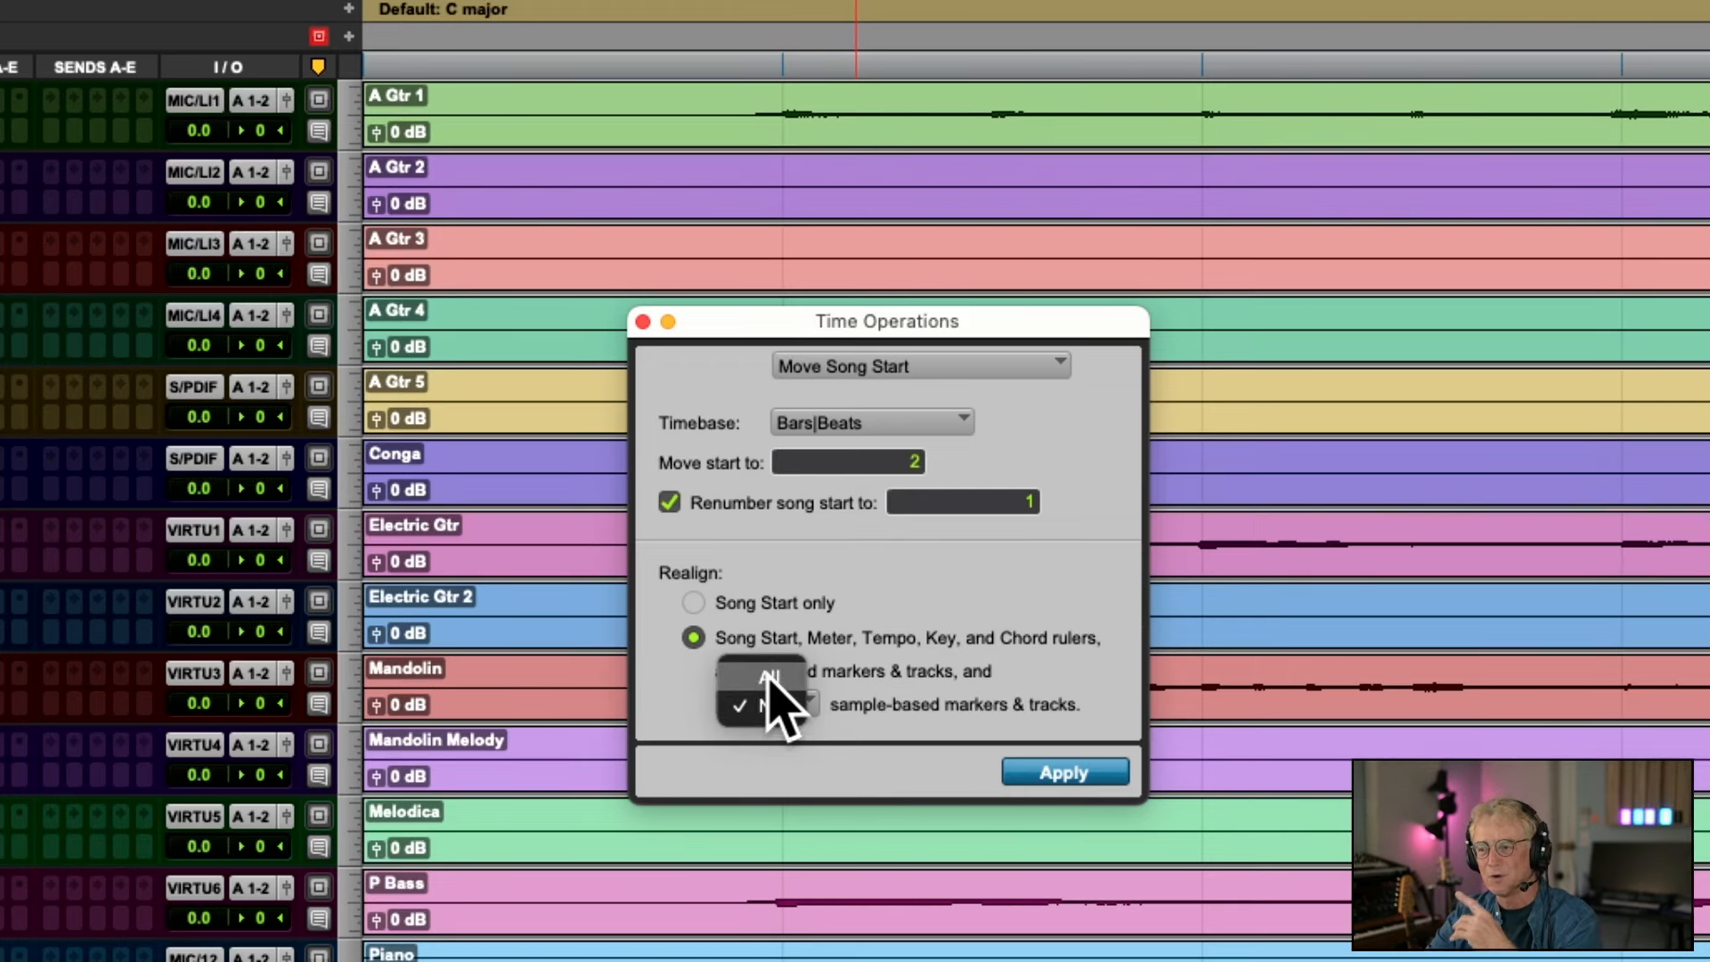
pyautogui.click(768, 706)
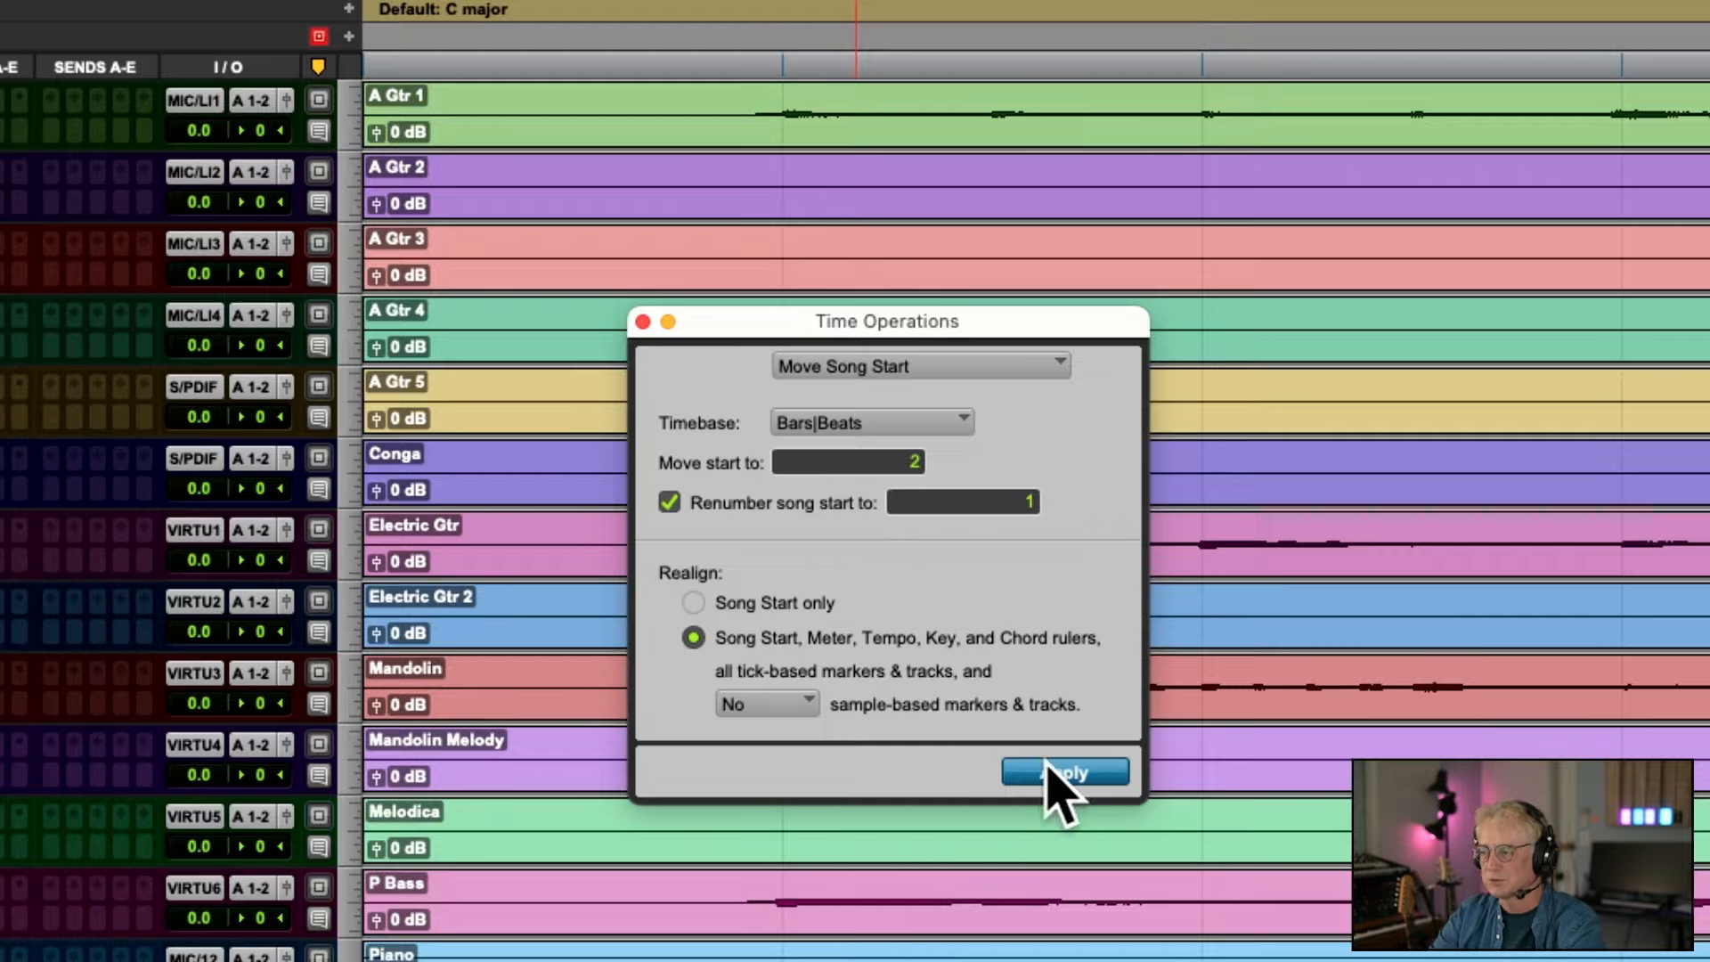
pyautogui.click(1065, 774)
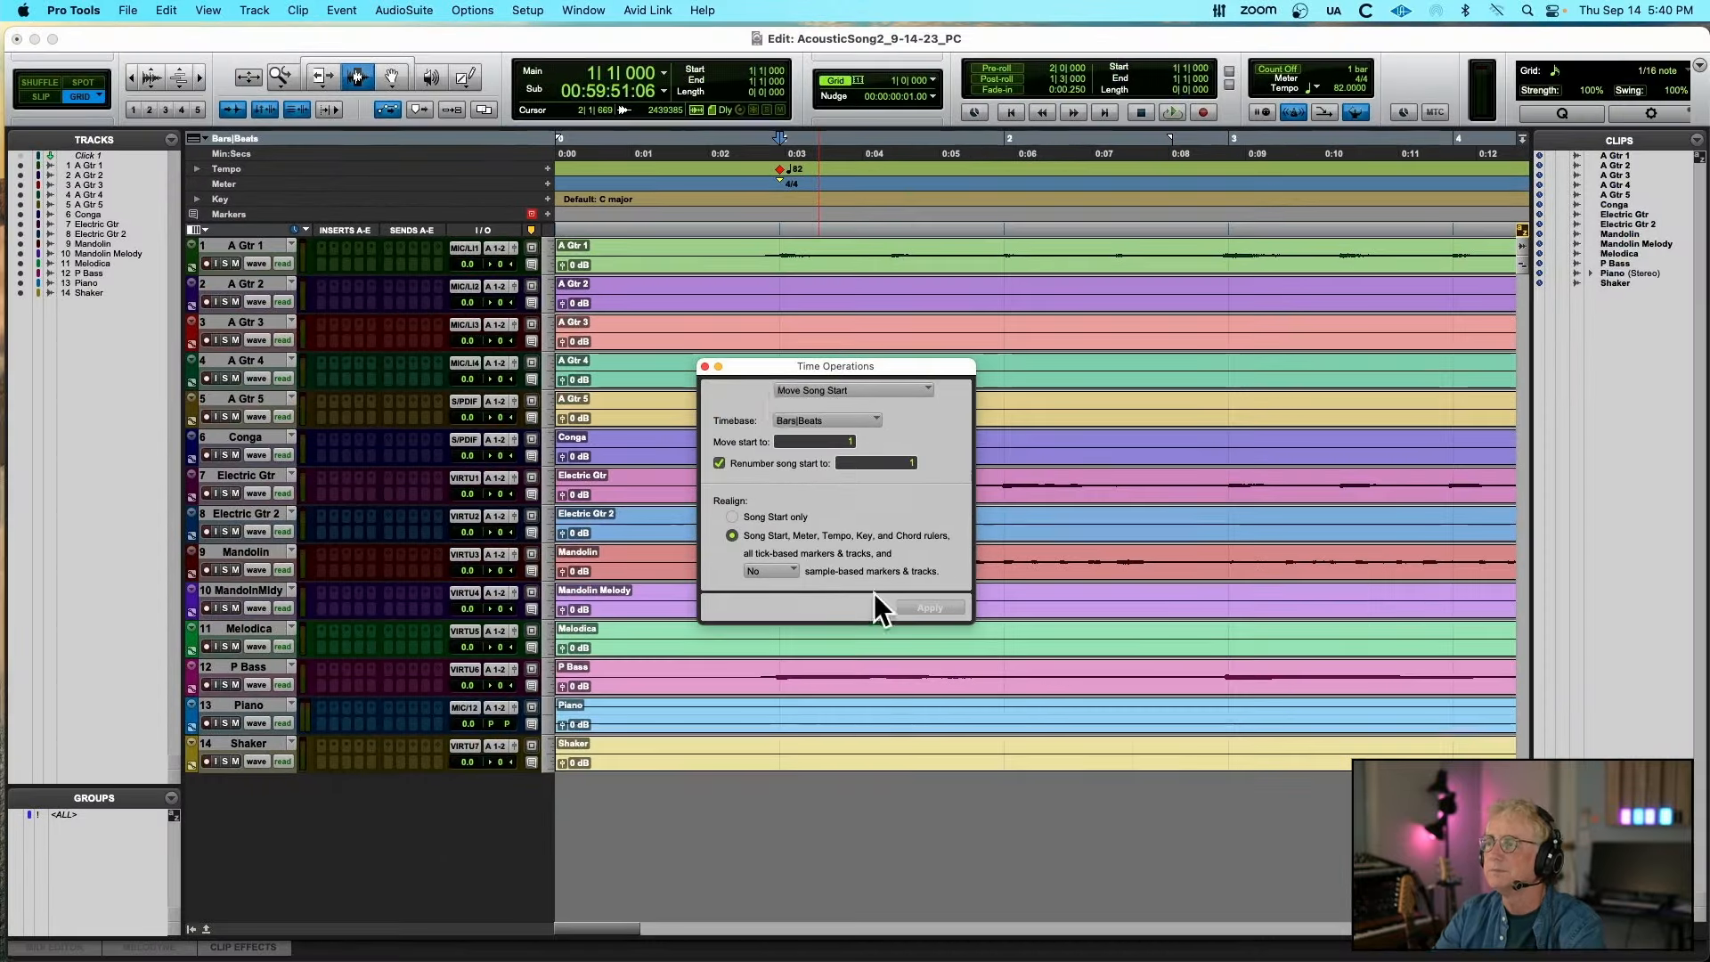
pyautogui.click(705, 366)
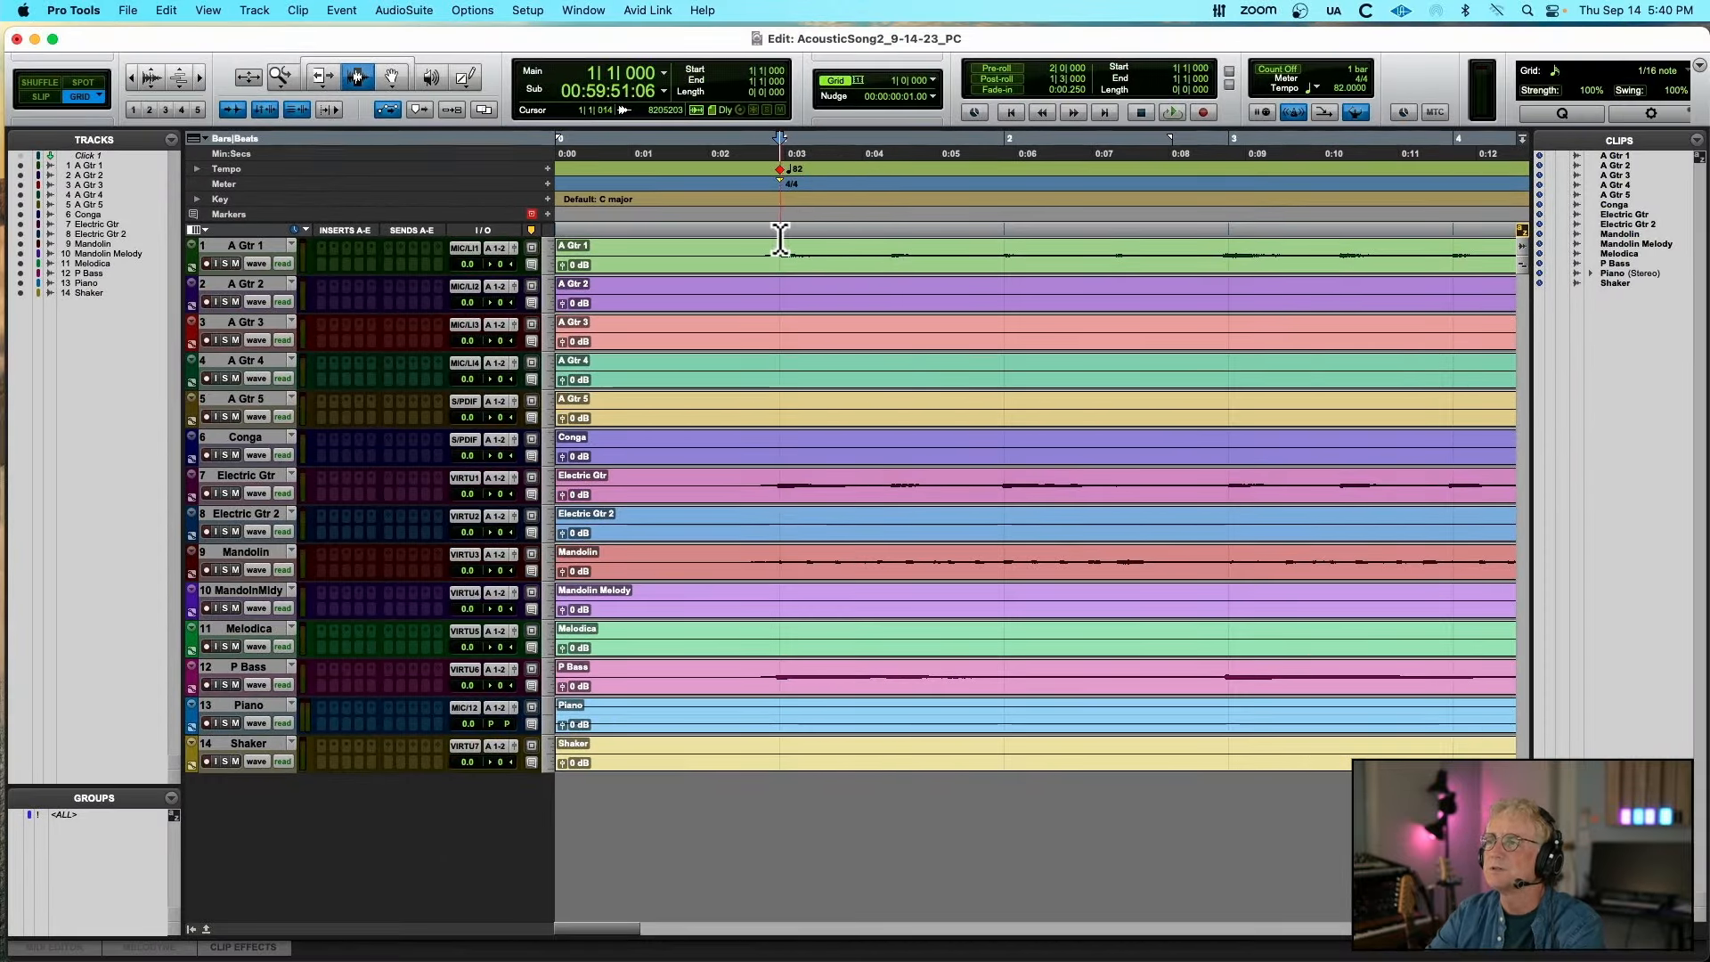
# Play the session from bar 1, beat 1 to check the song start, stop it and deselect all tracks
pyautogui.click(780, 237)
pyautogui.press('space')
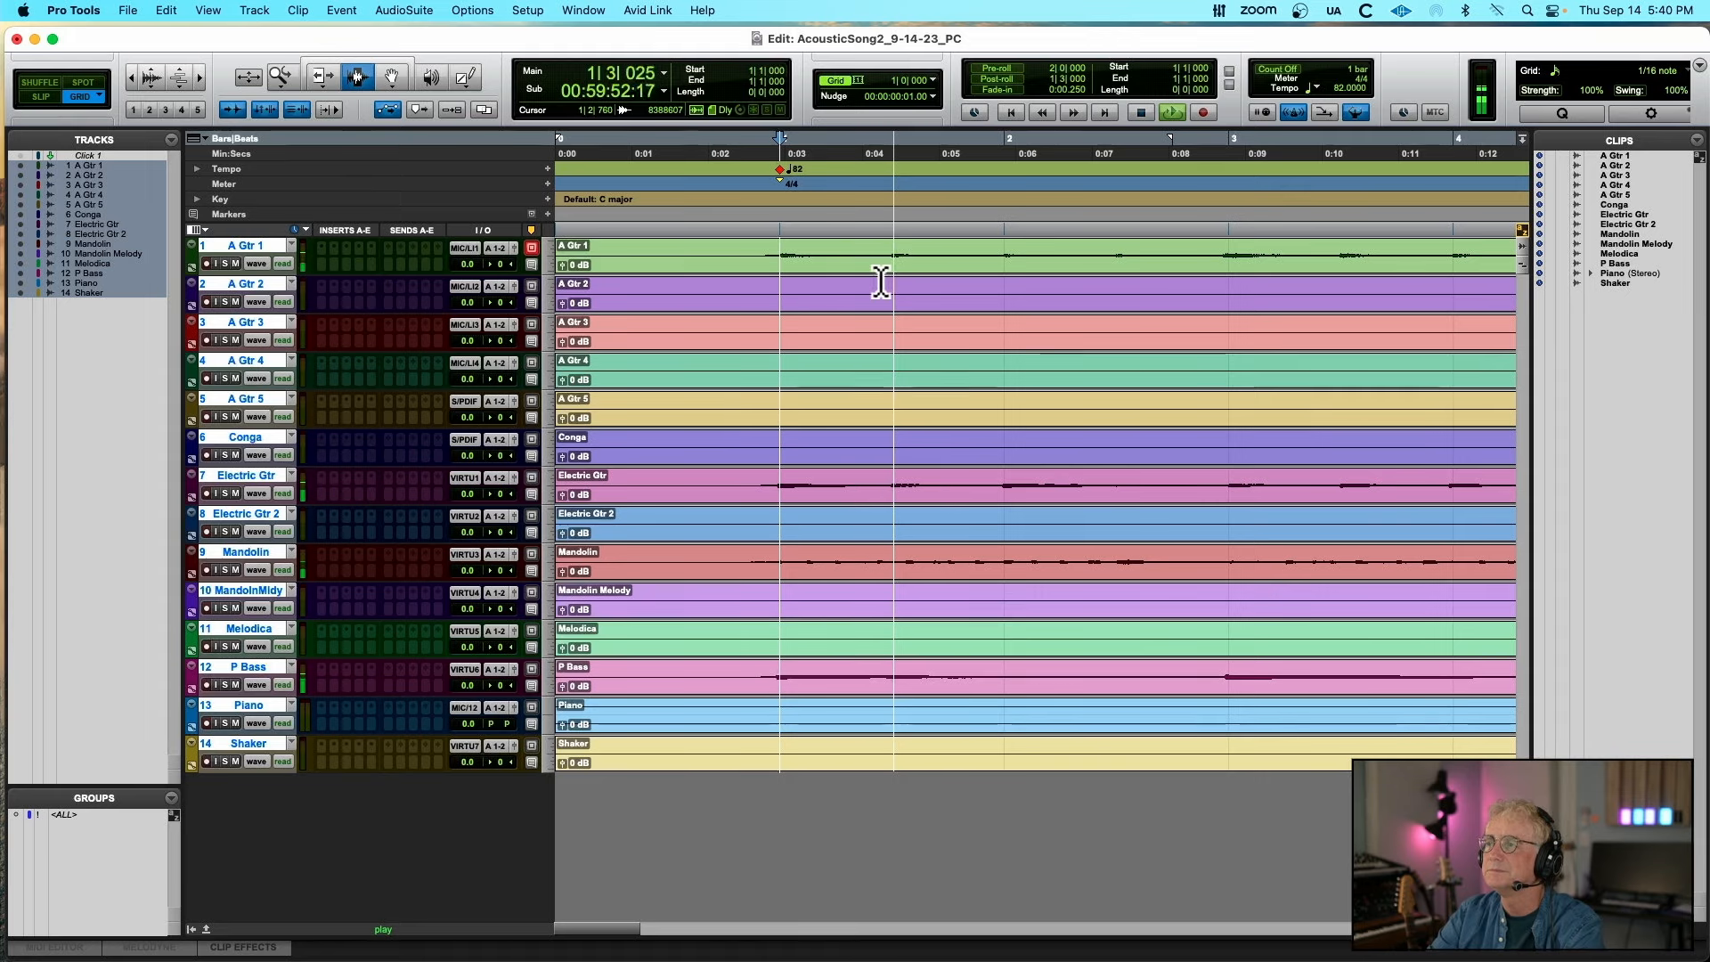
pyautogui.press('space')
pyautogui.keyDown('alt'); pyautogui.click(262, 250); pyautogui.keyUp('alt')
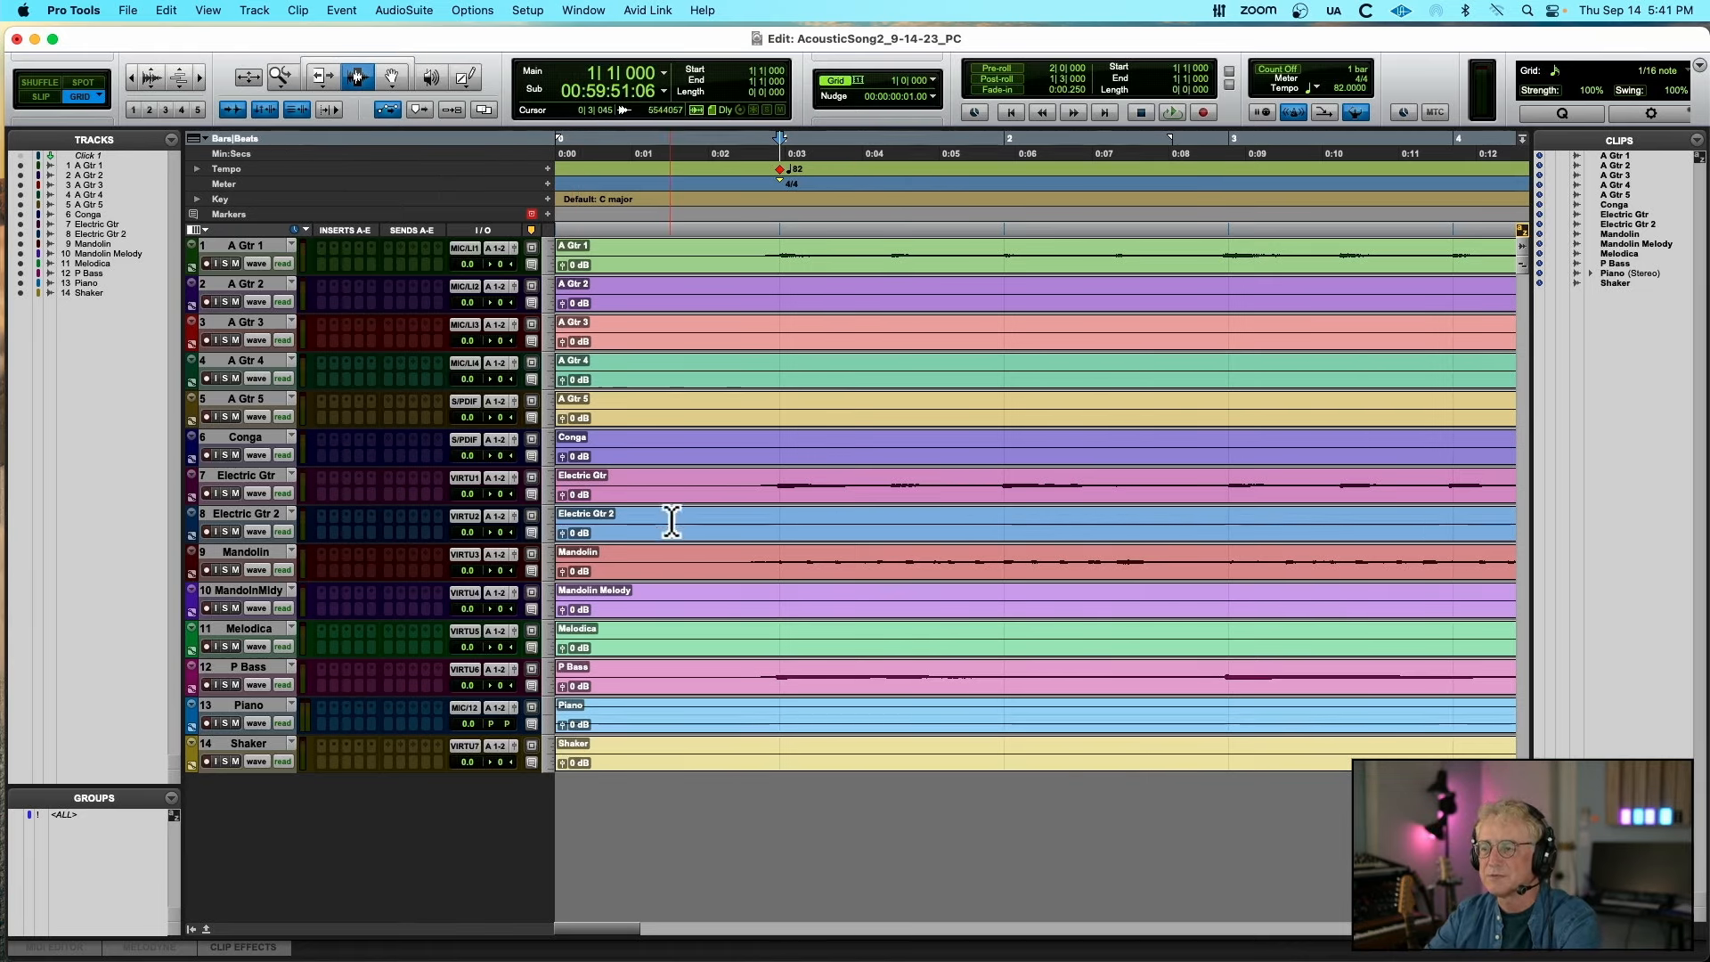
# Move the Shaker track above A Gtr 1 and enlarge the height of all tracks
pyautogui.moveTo(276, 740); pyautogui.dragTo(334, 262)
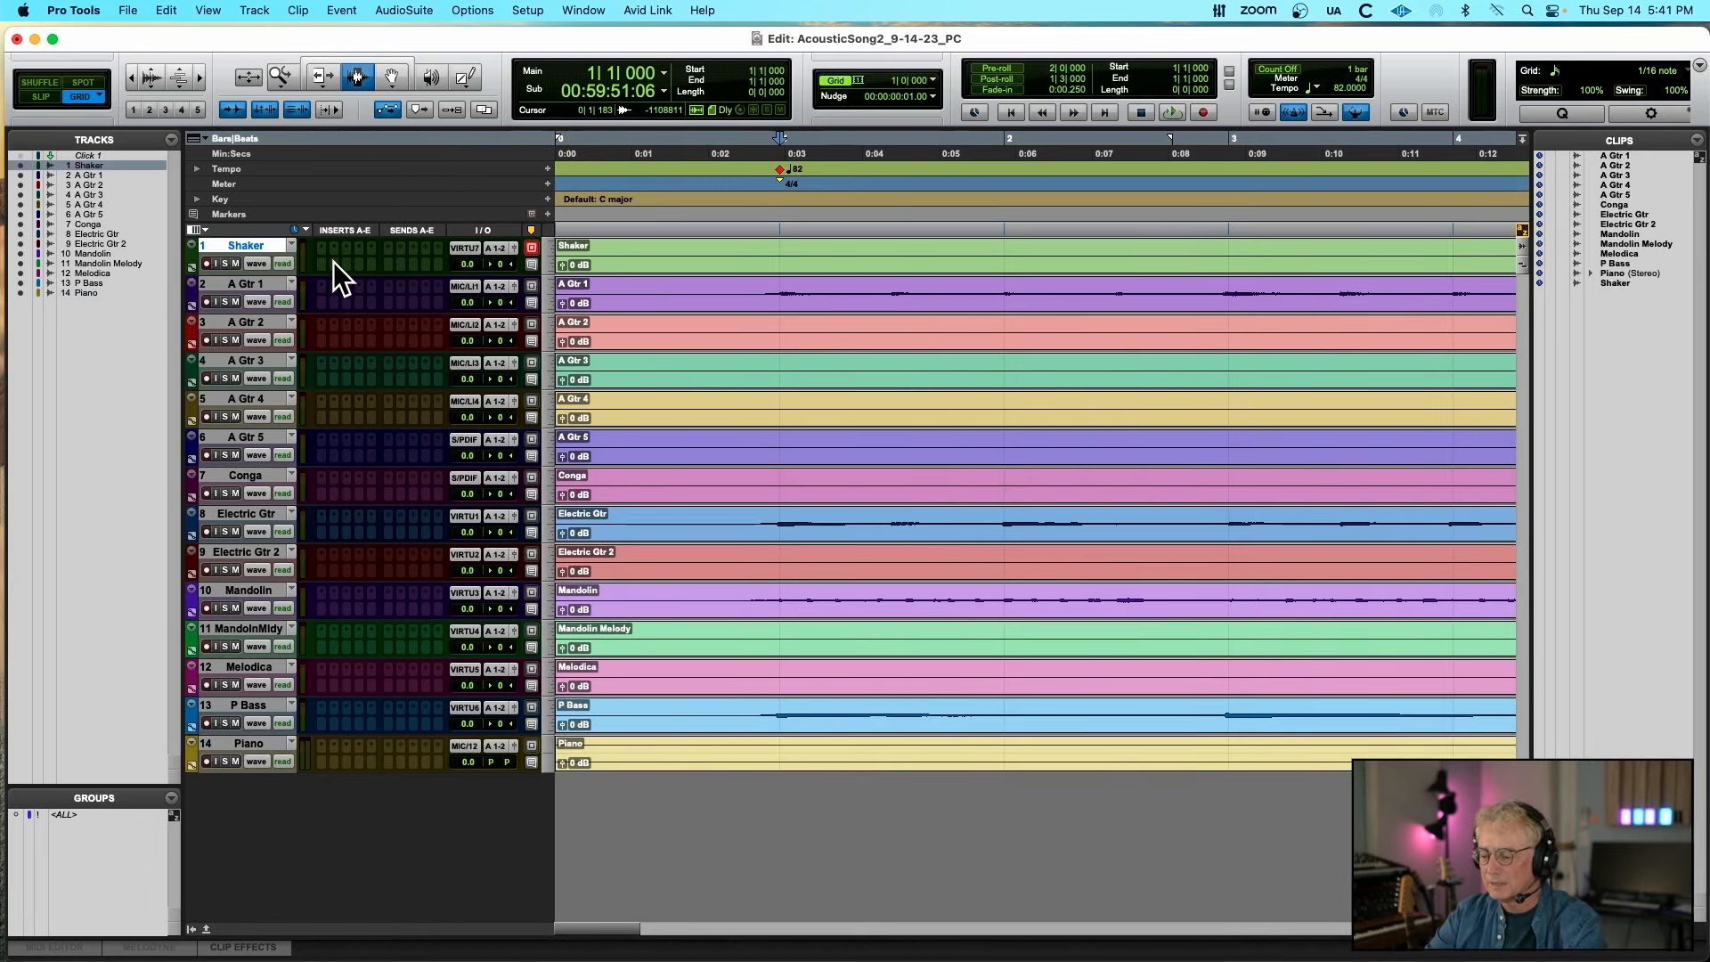
pyautogui.hotkey('ctrl', 'alt', 'Up')
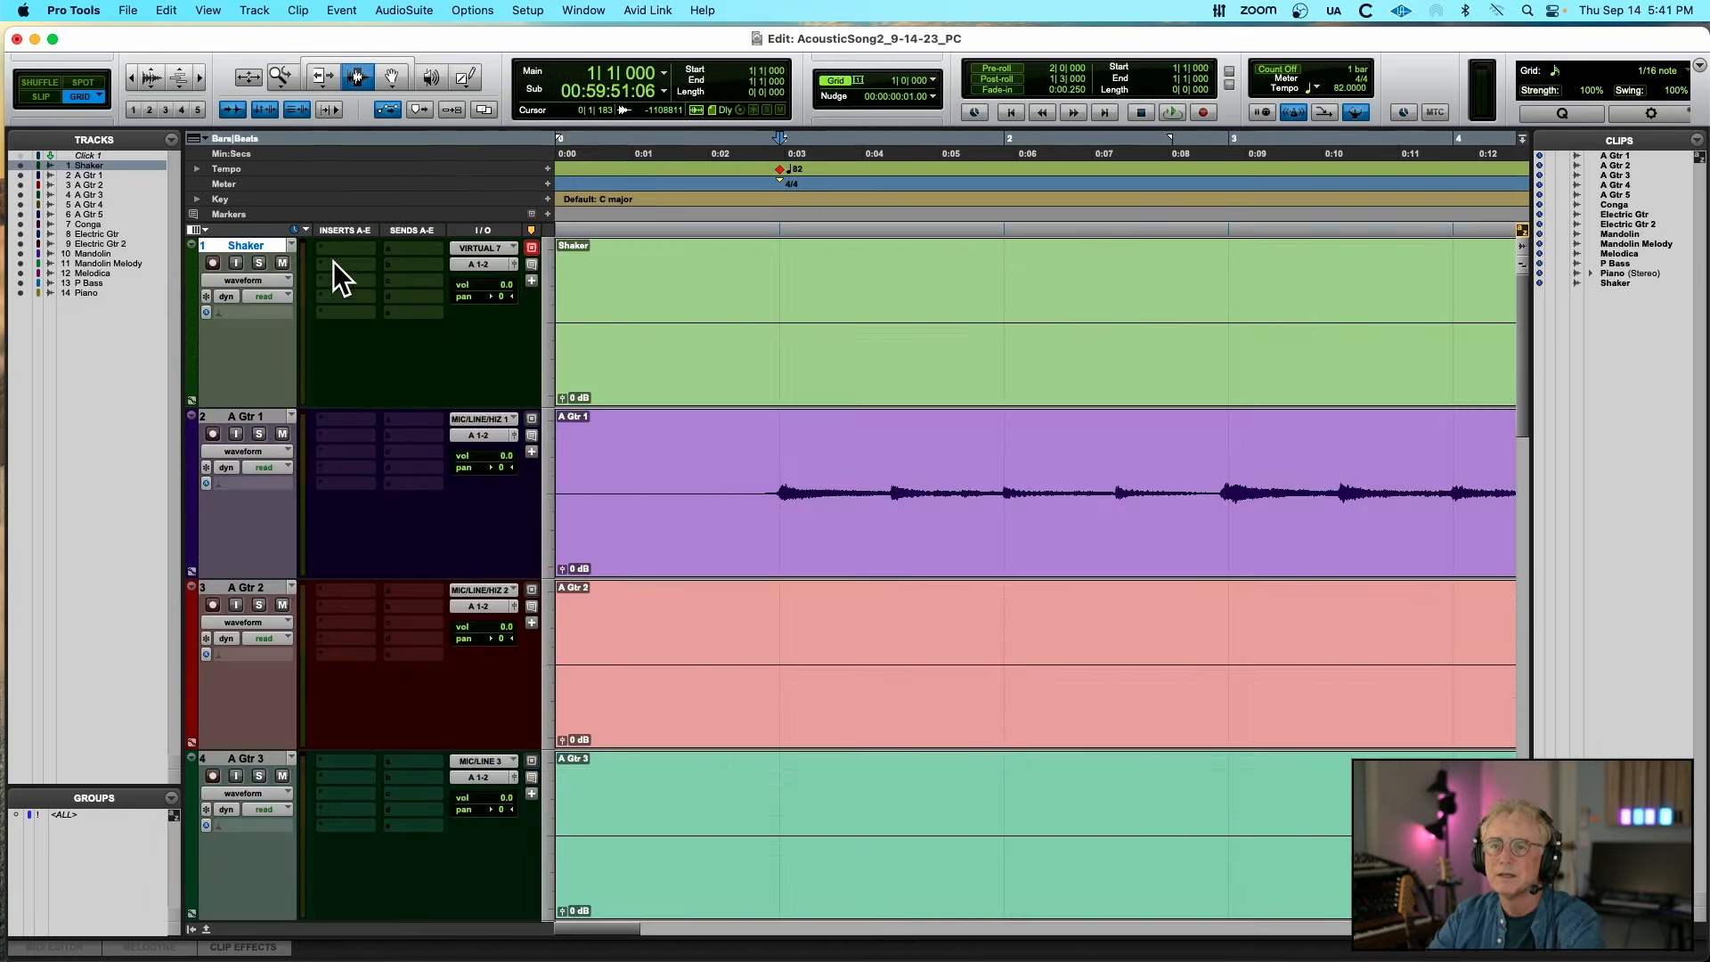
# Shift the Edit window aside, collapse the Tracks list completely and bring it back into view
pyautogui.moveTo(210, 34); pyautogui.dragTo(332, 36)
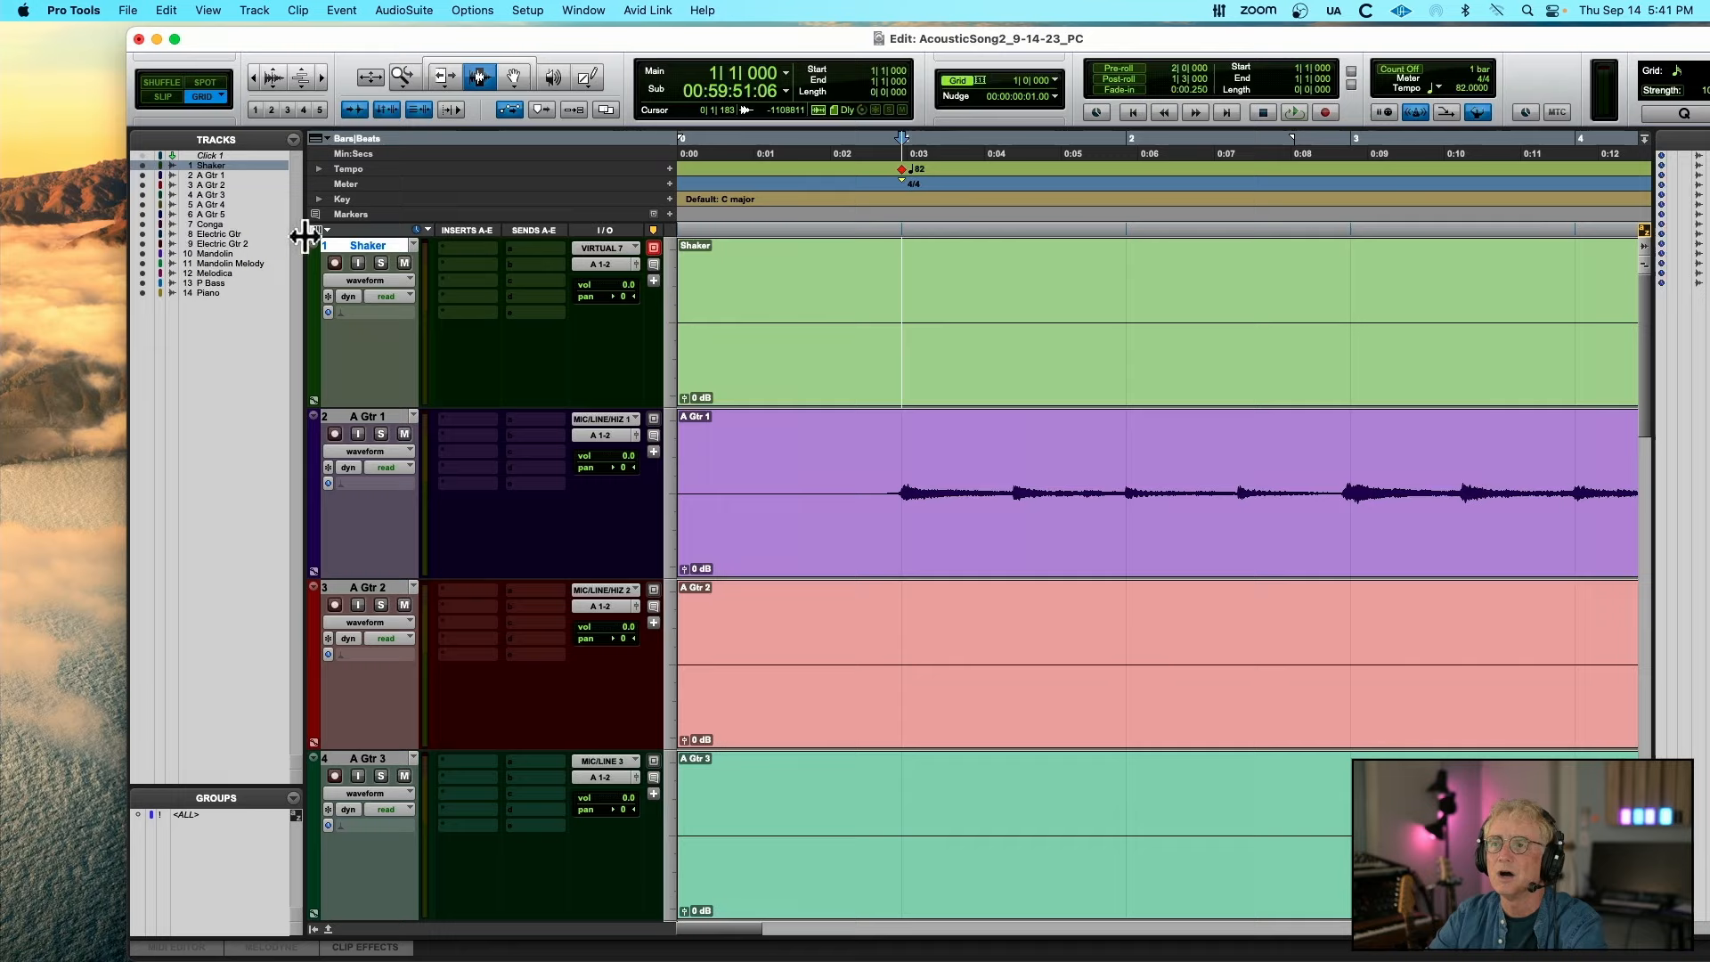
pyautogui.moveTo(306, 236); pyautogui.dragTo(103, 254)
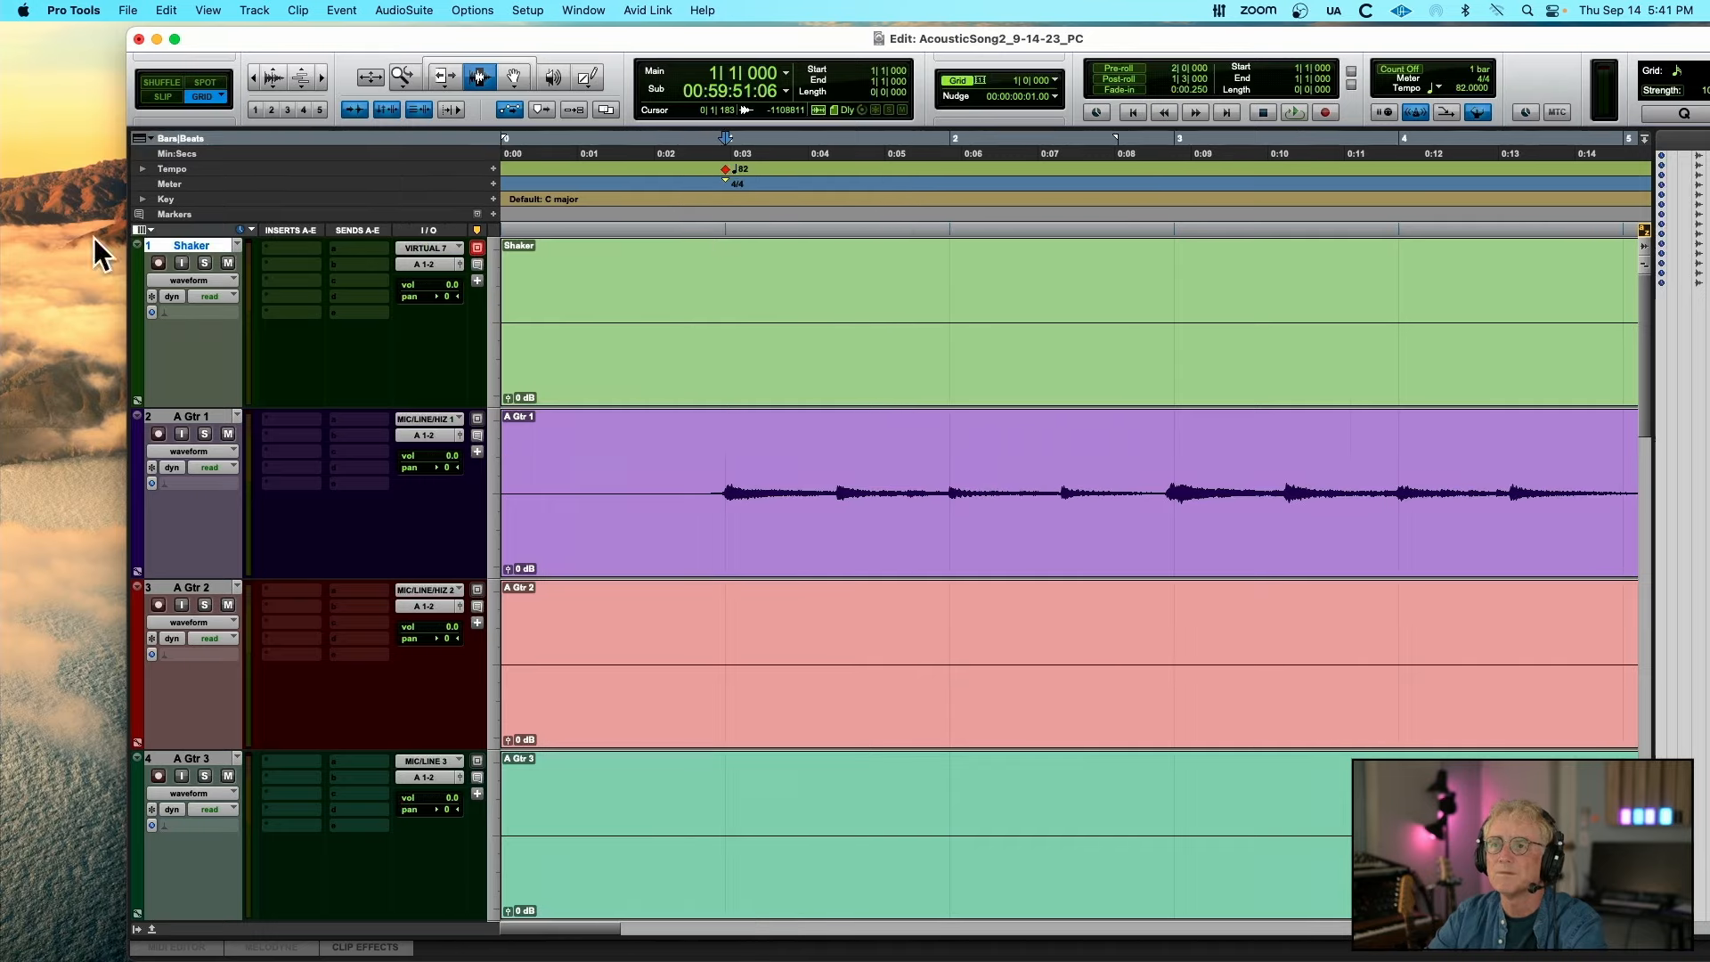
pyautogui.moveTo(285, 41); pyautogui.dragTo(230, 41)
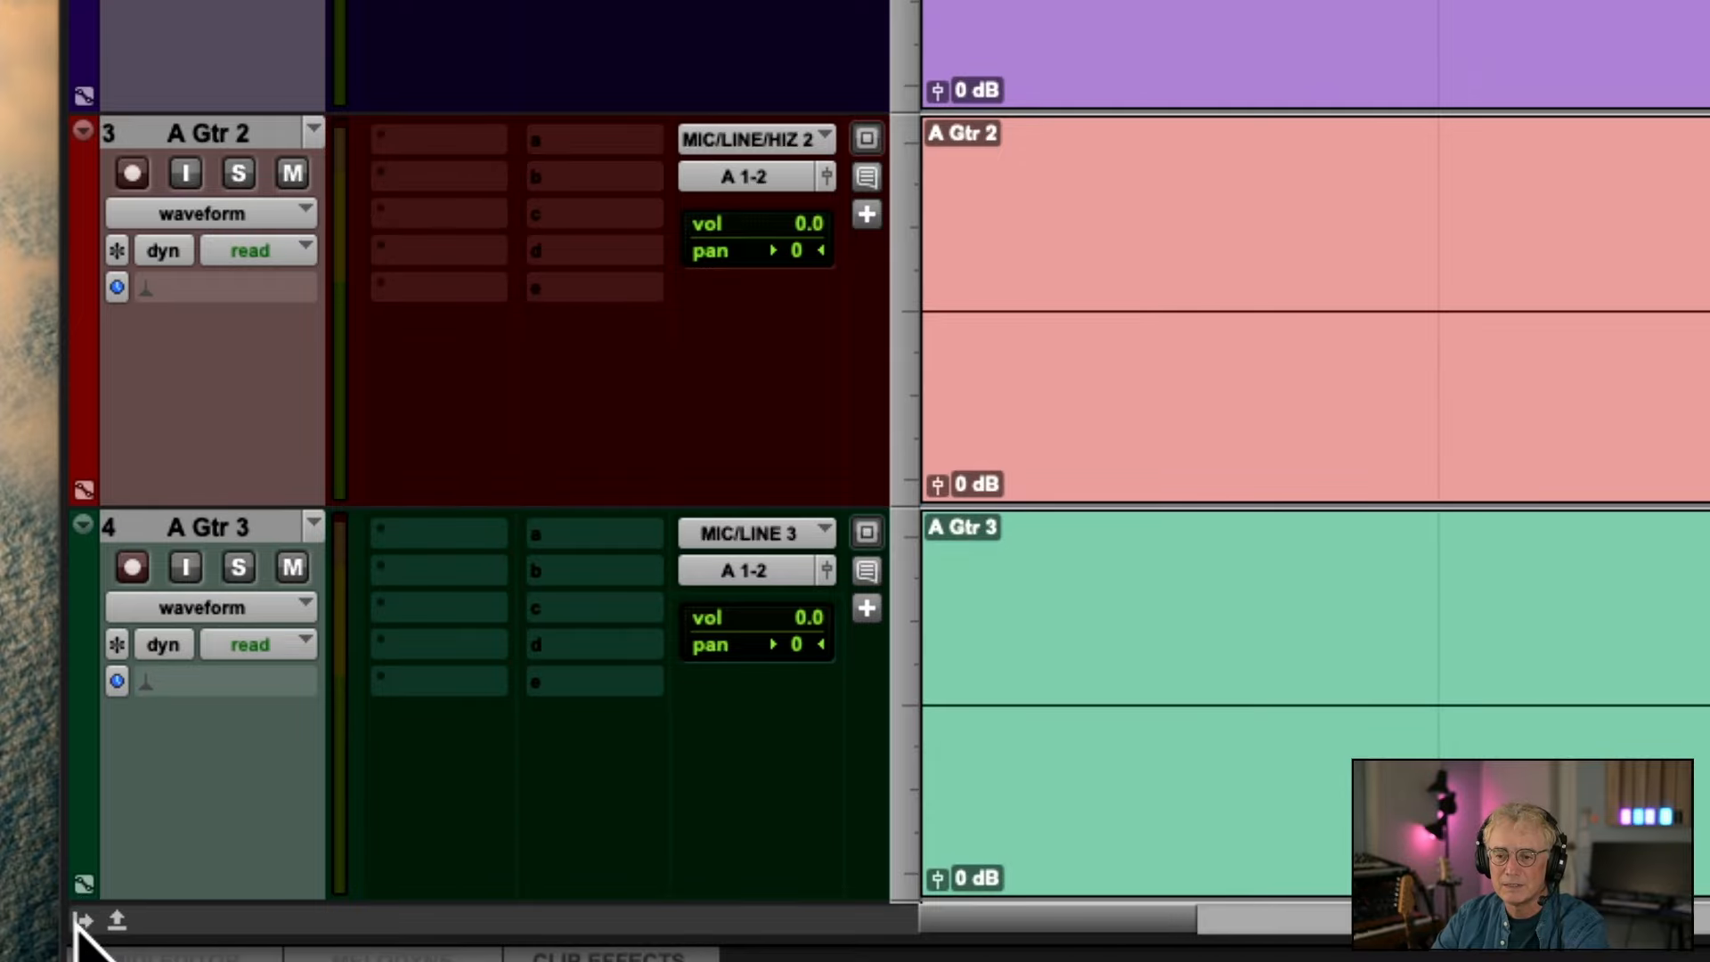
pyautogui.click(81, 921)
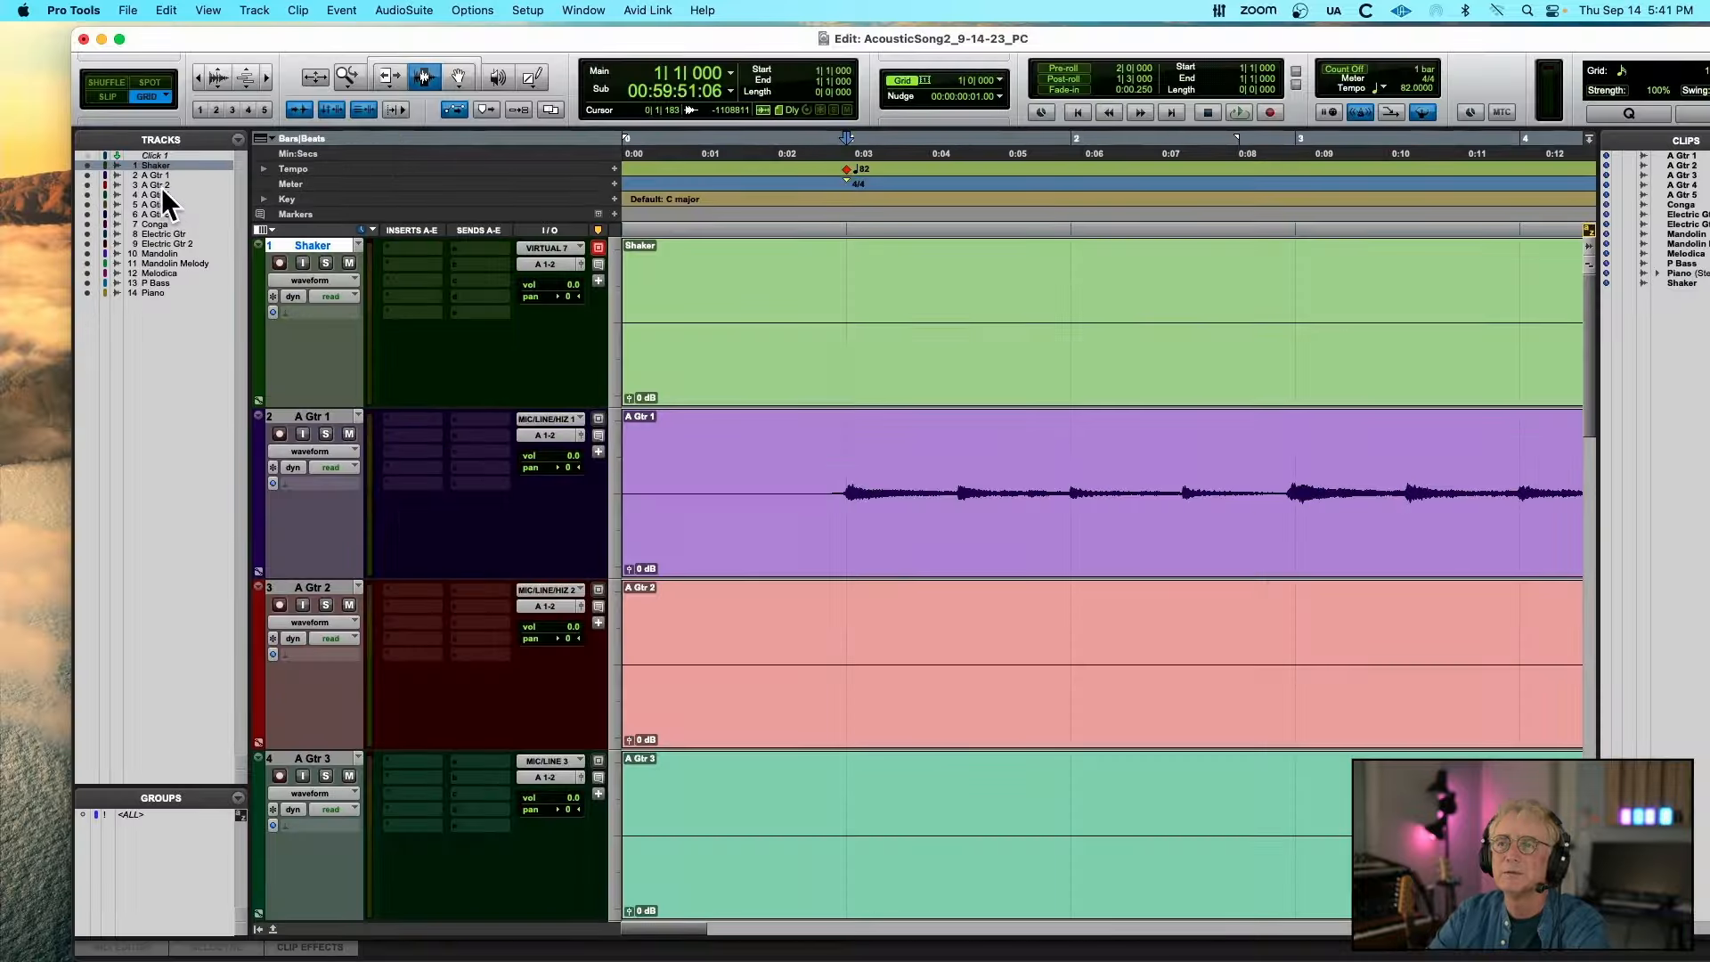
pyautogui.moveTo(190, 40); pyautogui.dragTo(495, 52)
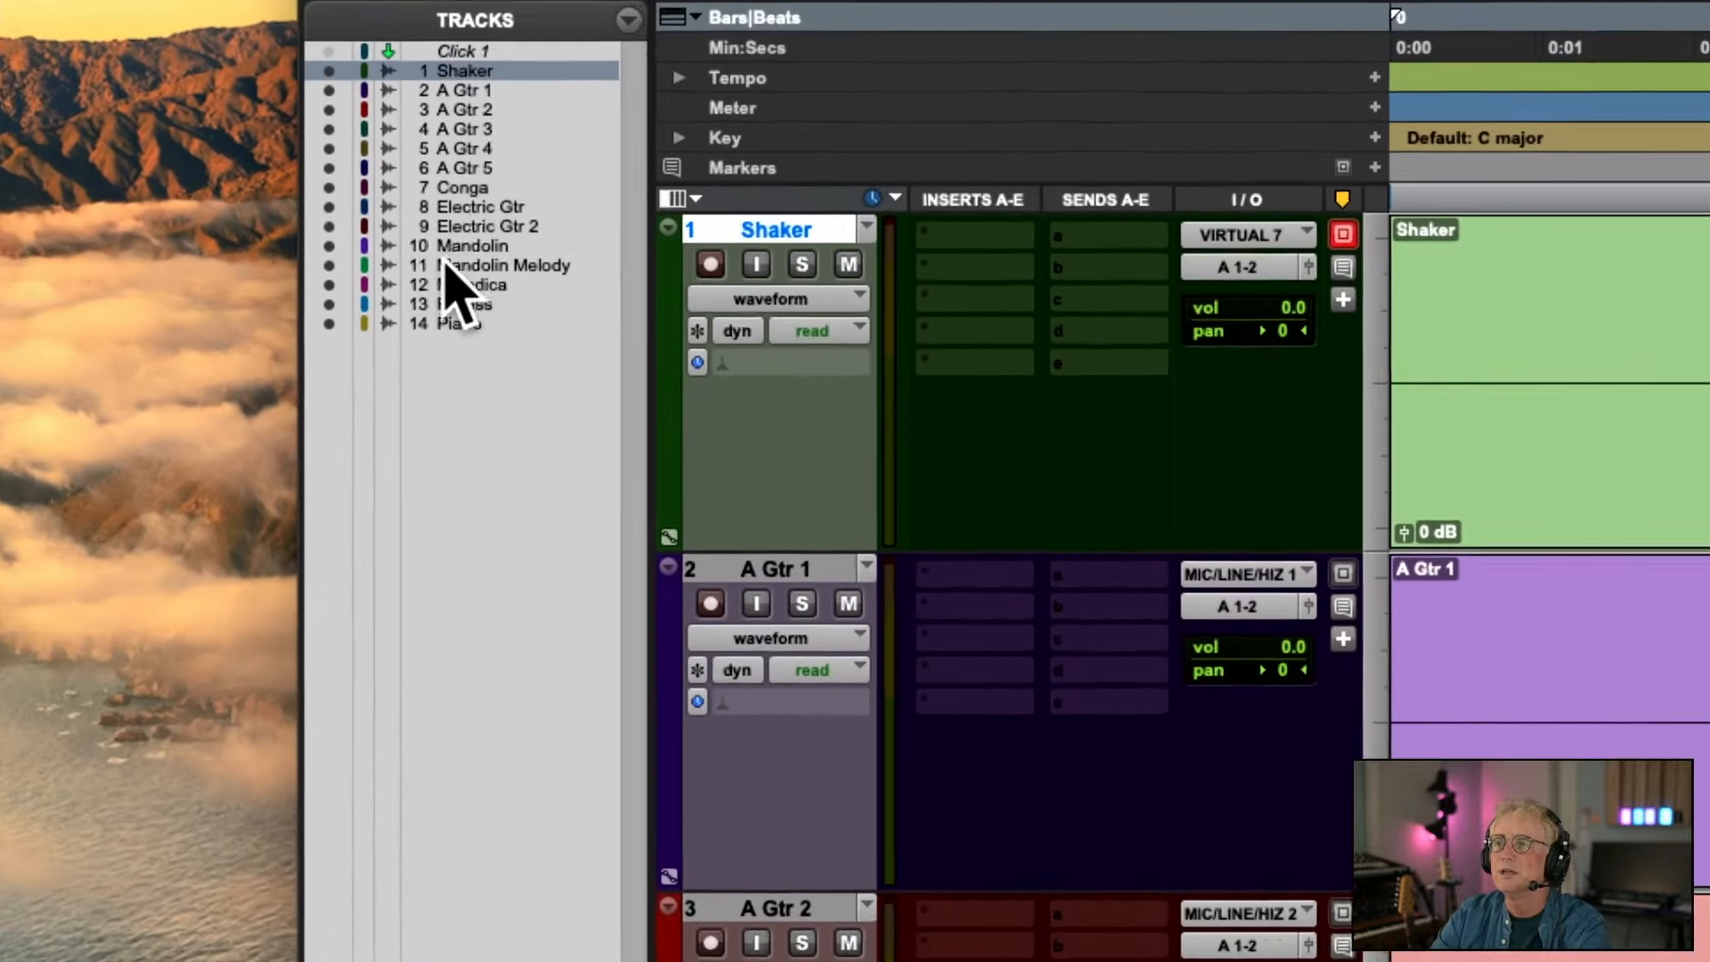
# Reorder the Tracks list with Conga first, P Bass third below Shaker and Piano above Melodica, leaving no track selected
pyautogui.moveTo(463, 188); pyautogui.dragTo(464, 56)
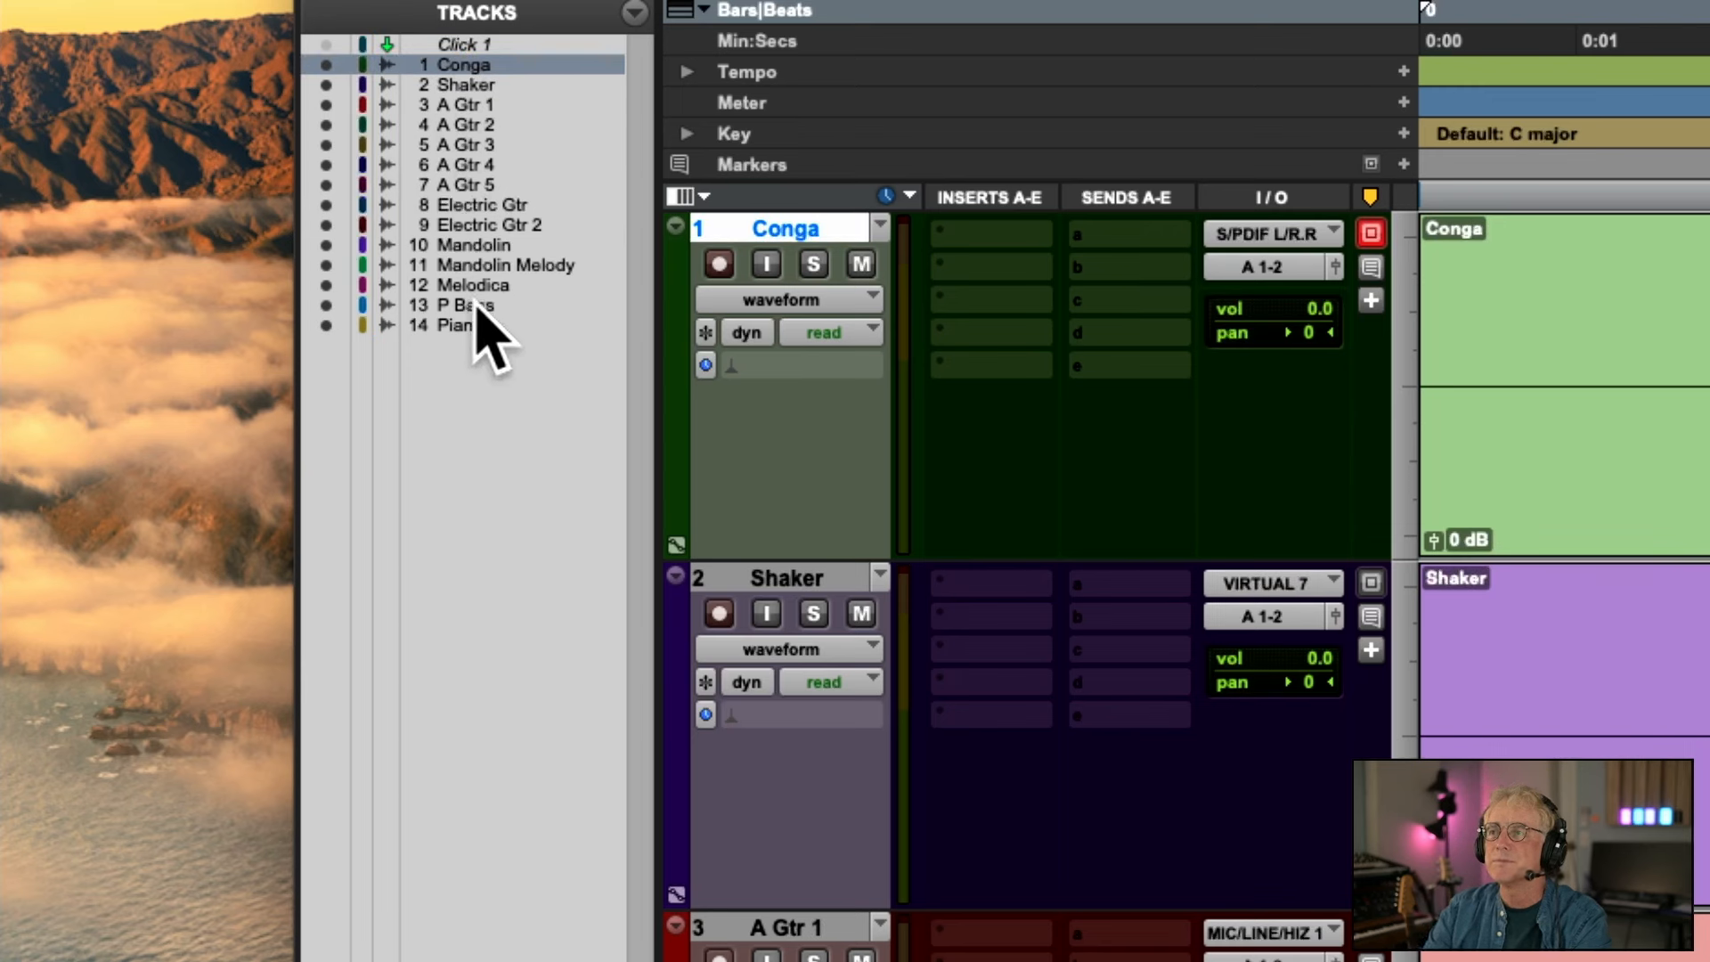
pyautogui.moveTo(469, 301); pyautogui.dragTo(472, 102)
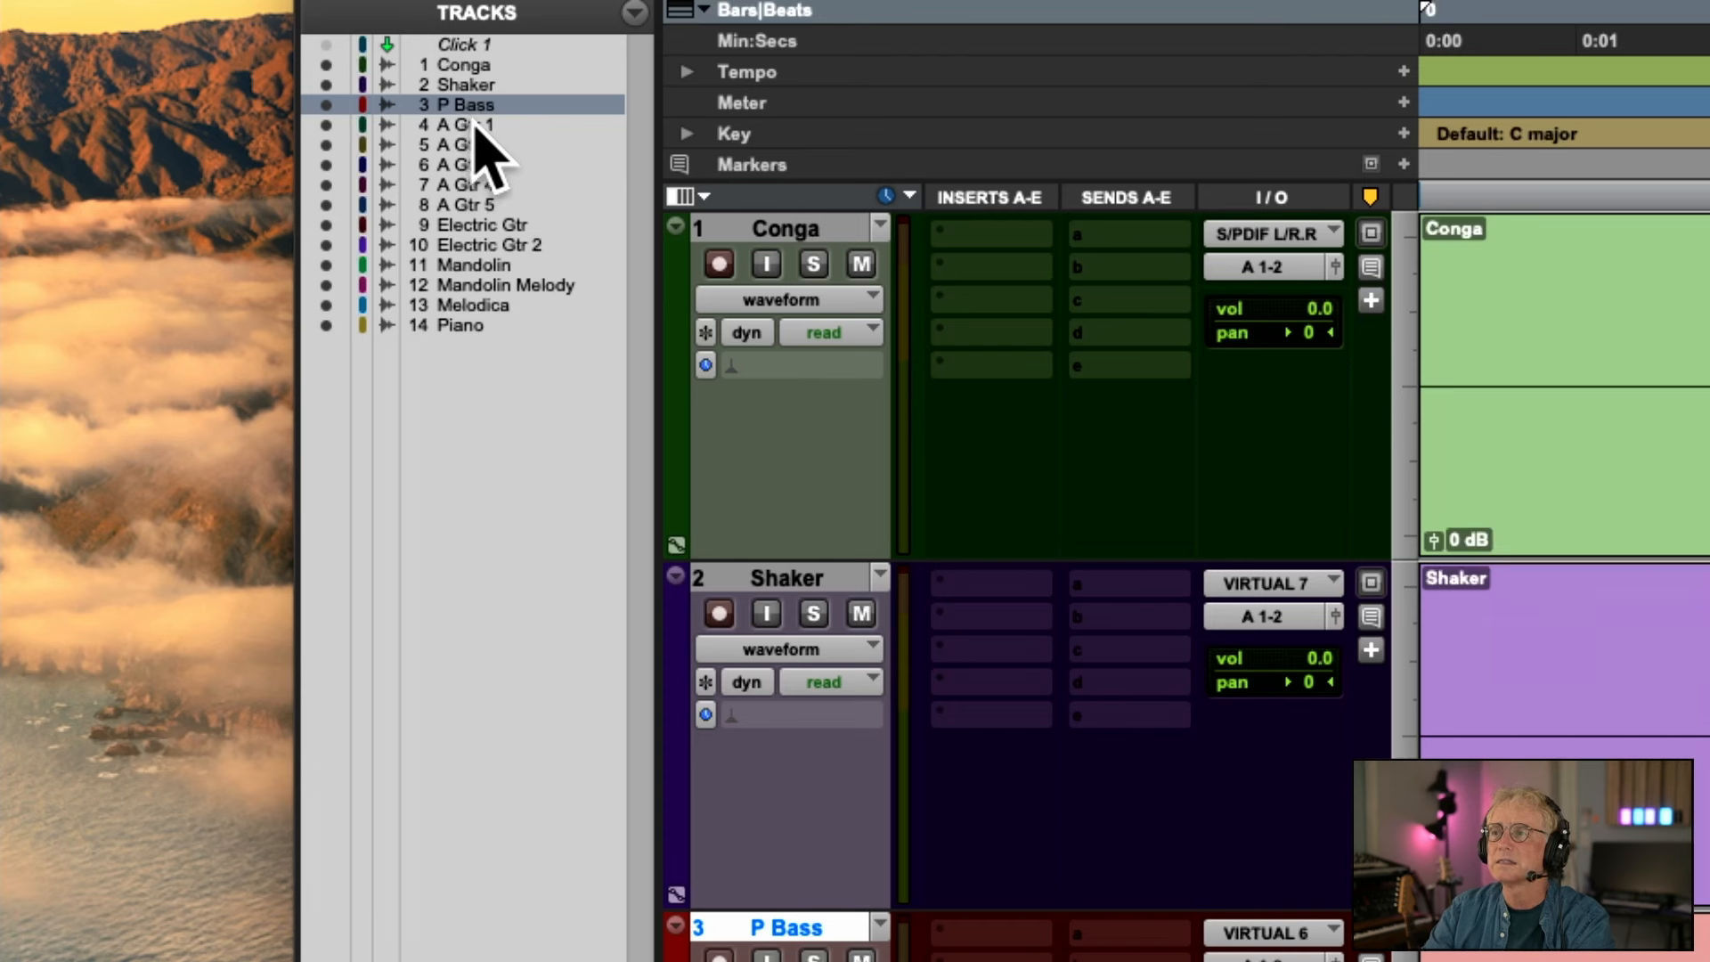
pyautogui.moveTo(459, 325); pyautogui.dragTo(458, 305)
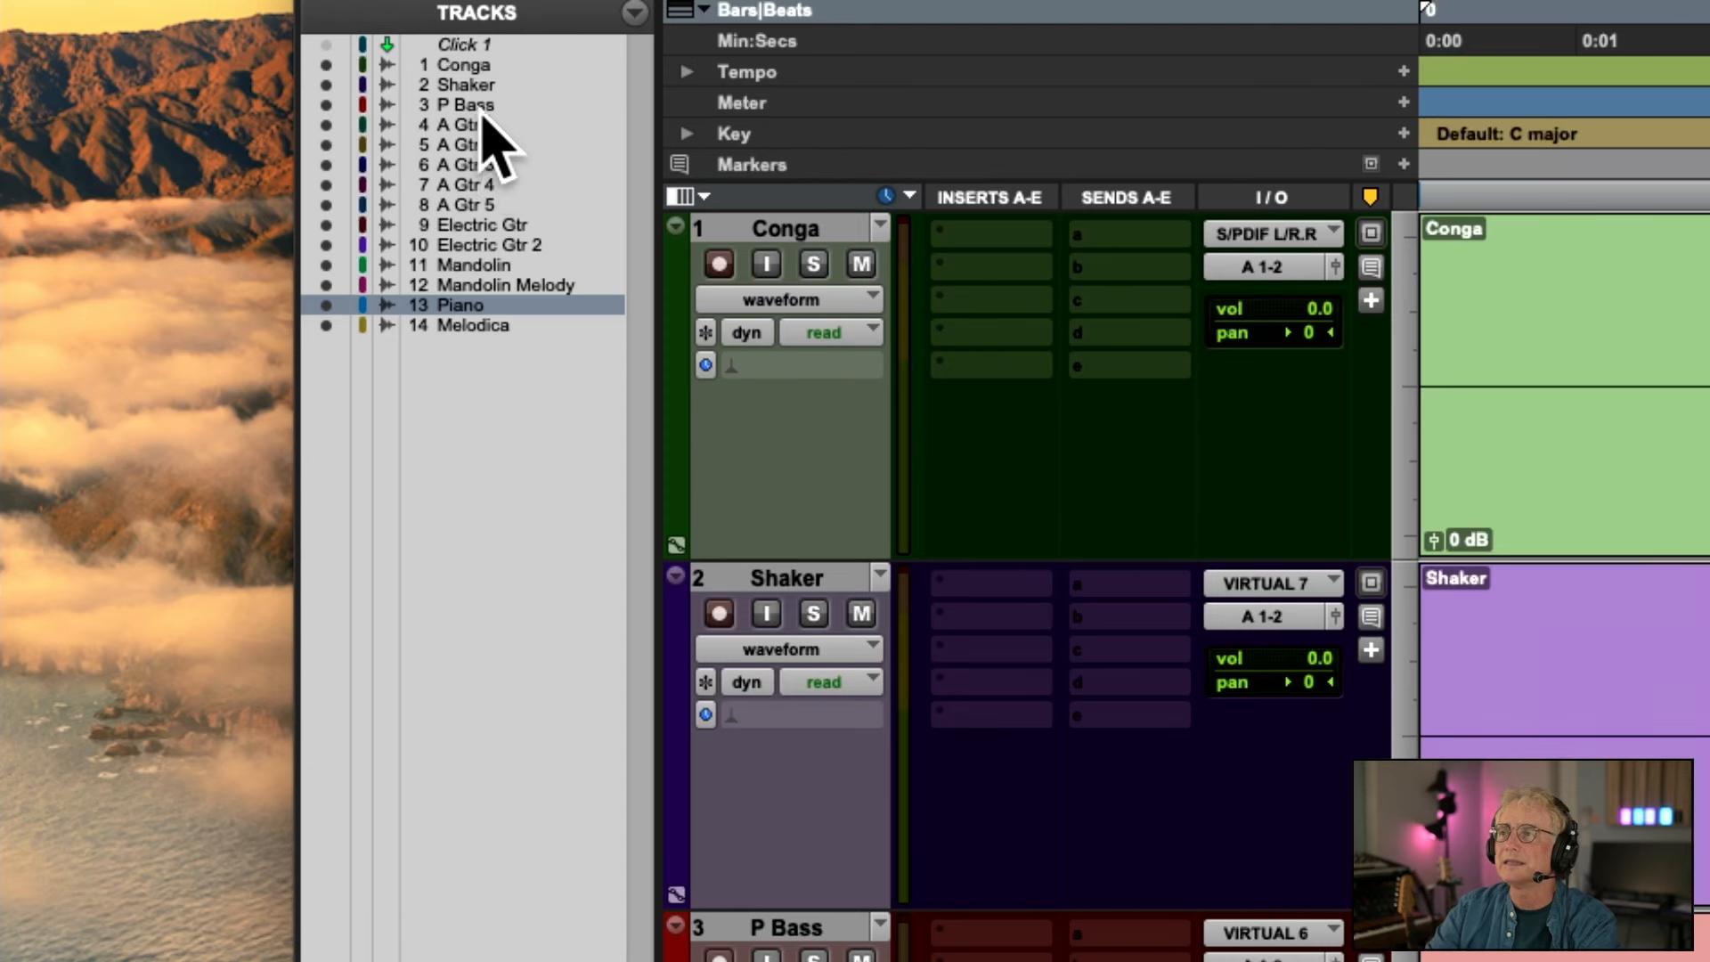
pyautogui.rightClick(407, 302)
pyautogui.click(361, 305)
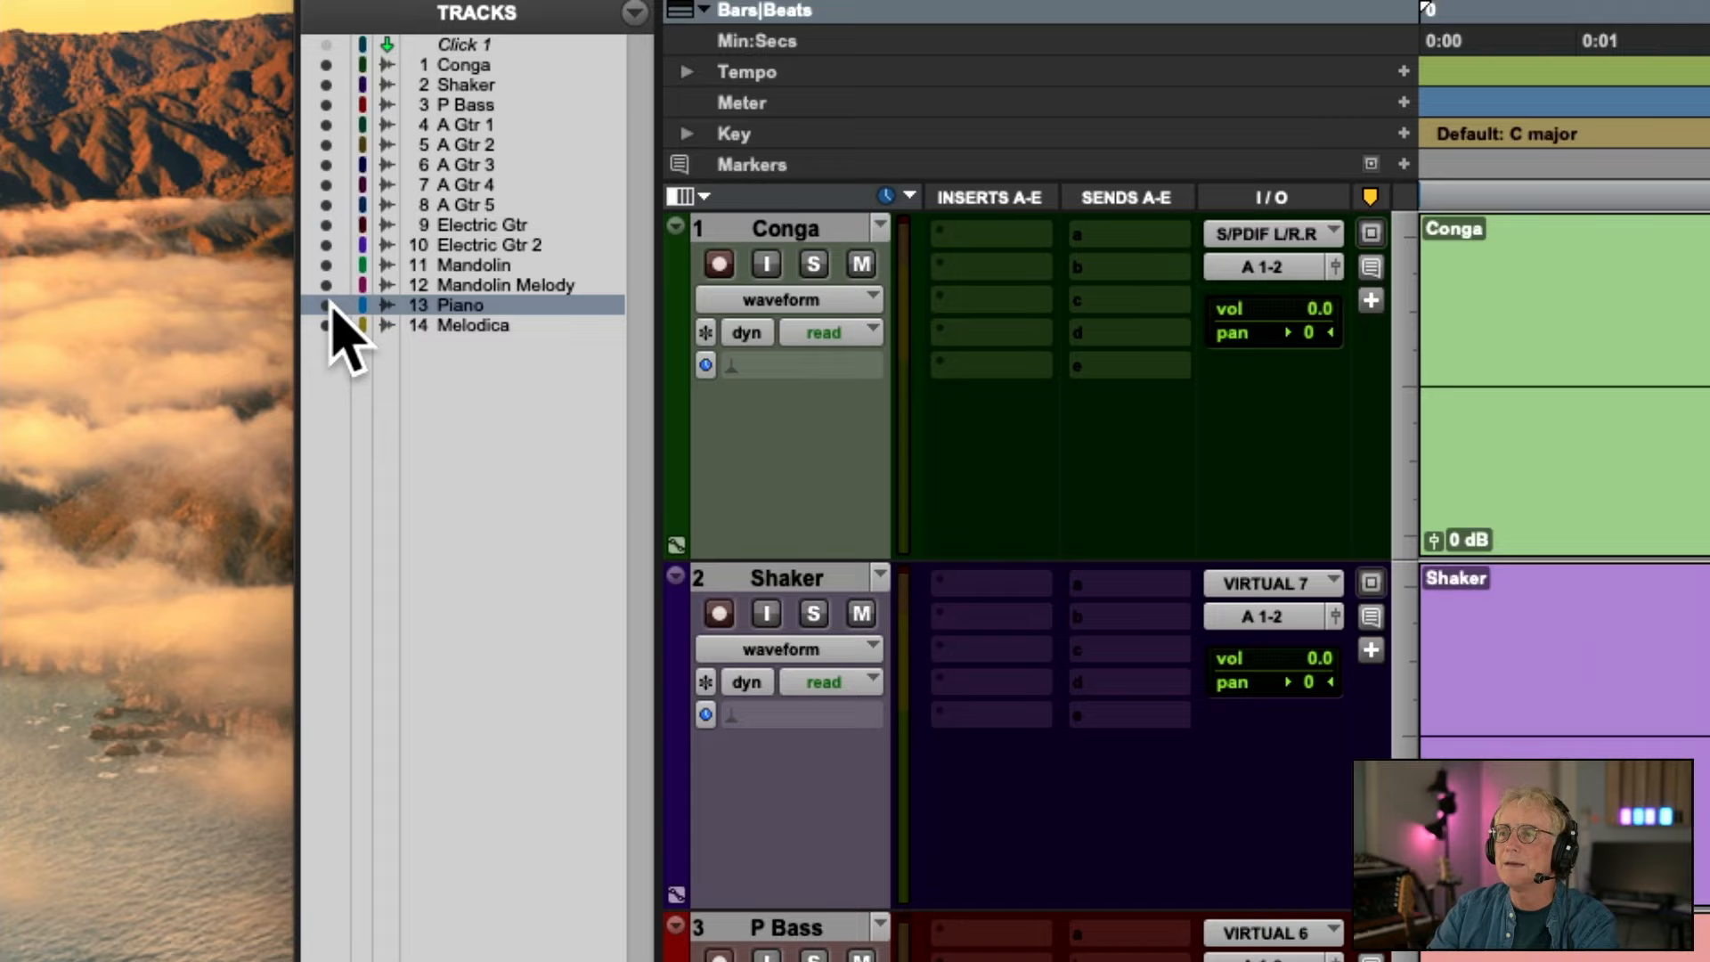
pyautogui.click(470, 305)
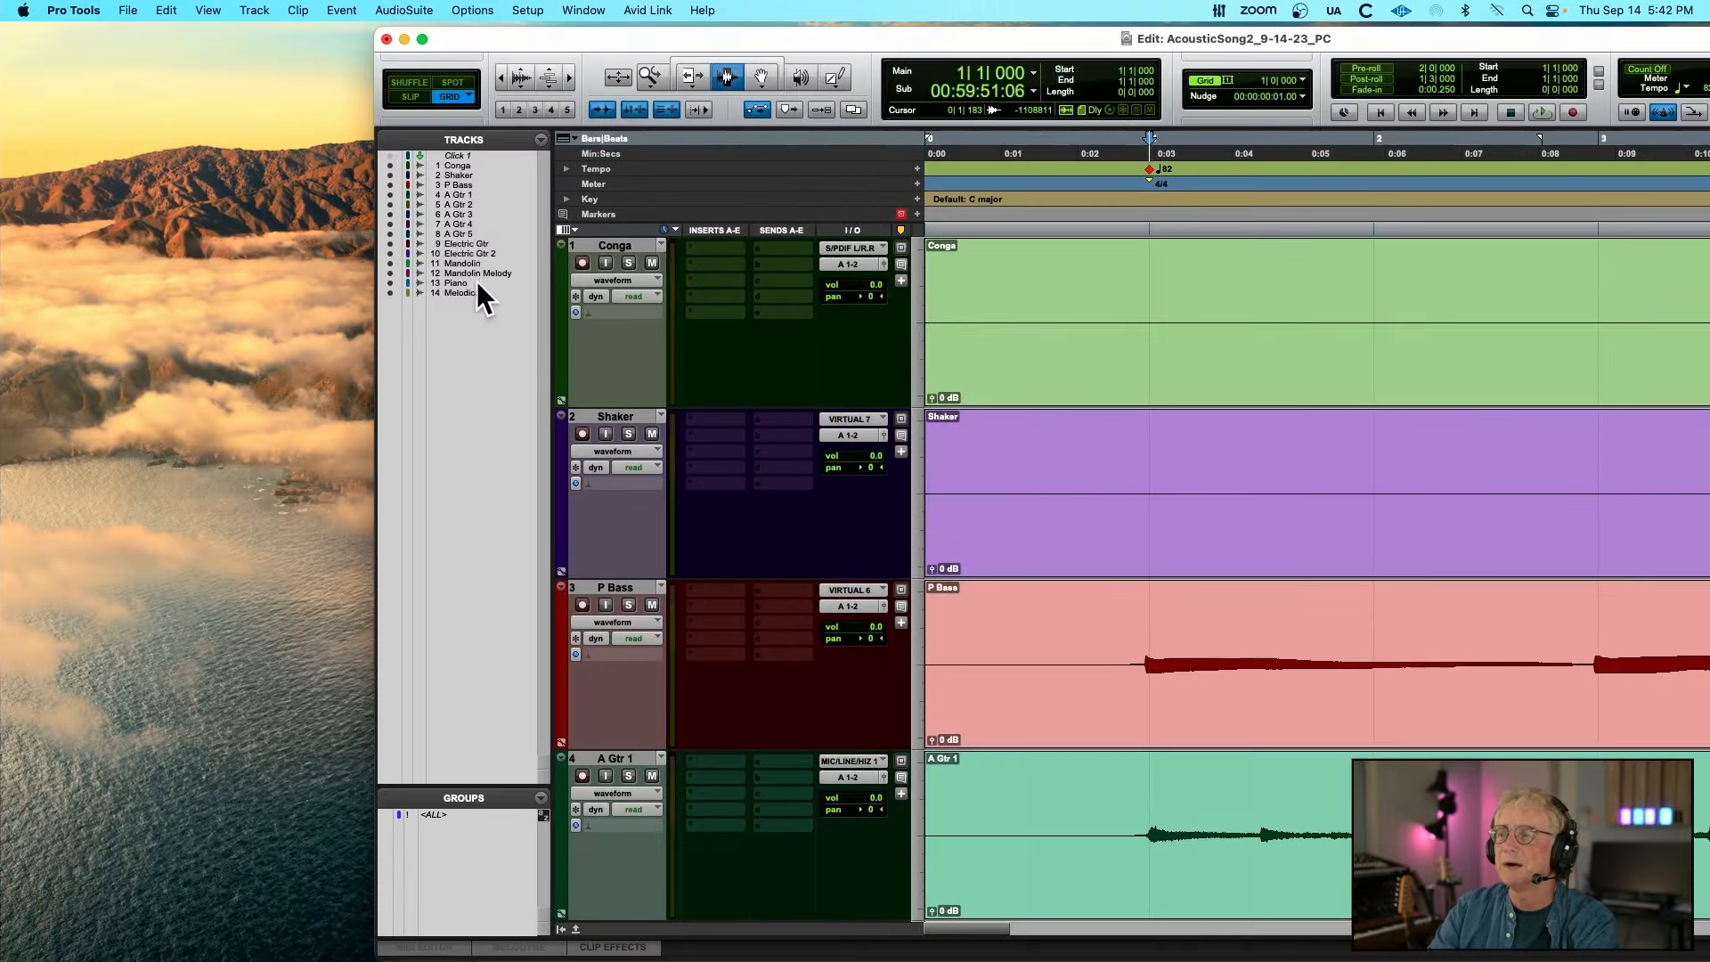
pyautogui.moveTo(921, 40); pyautogui.dragTo(597, 17)
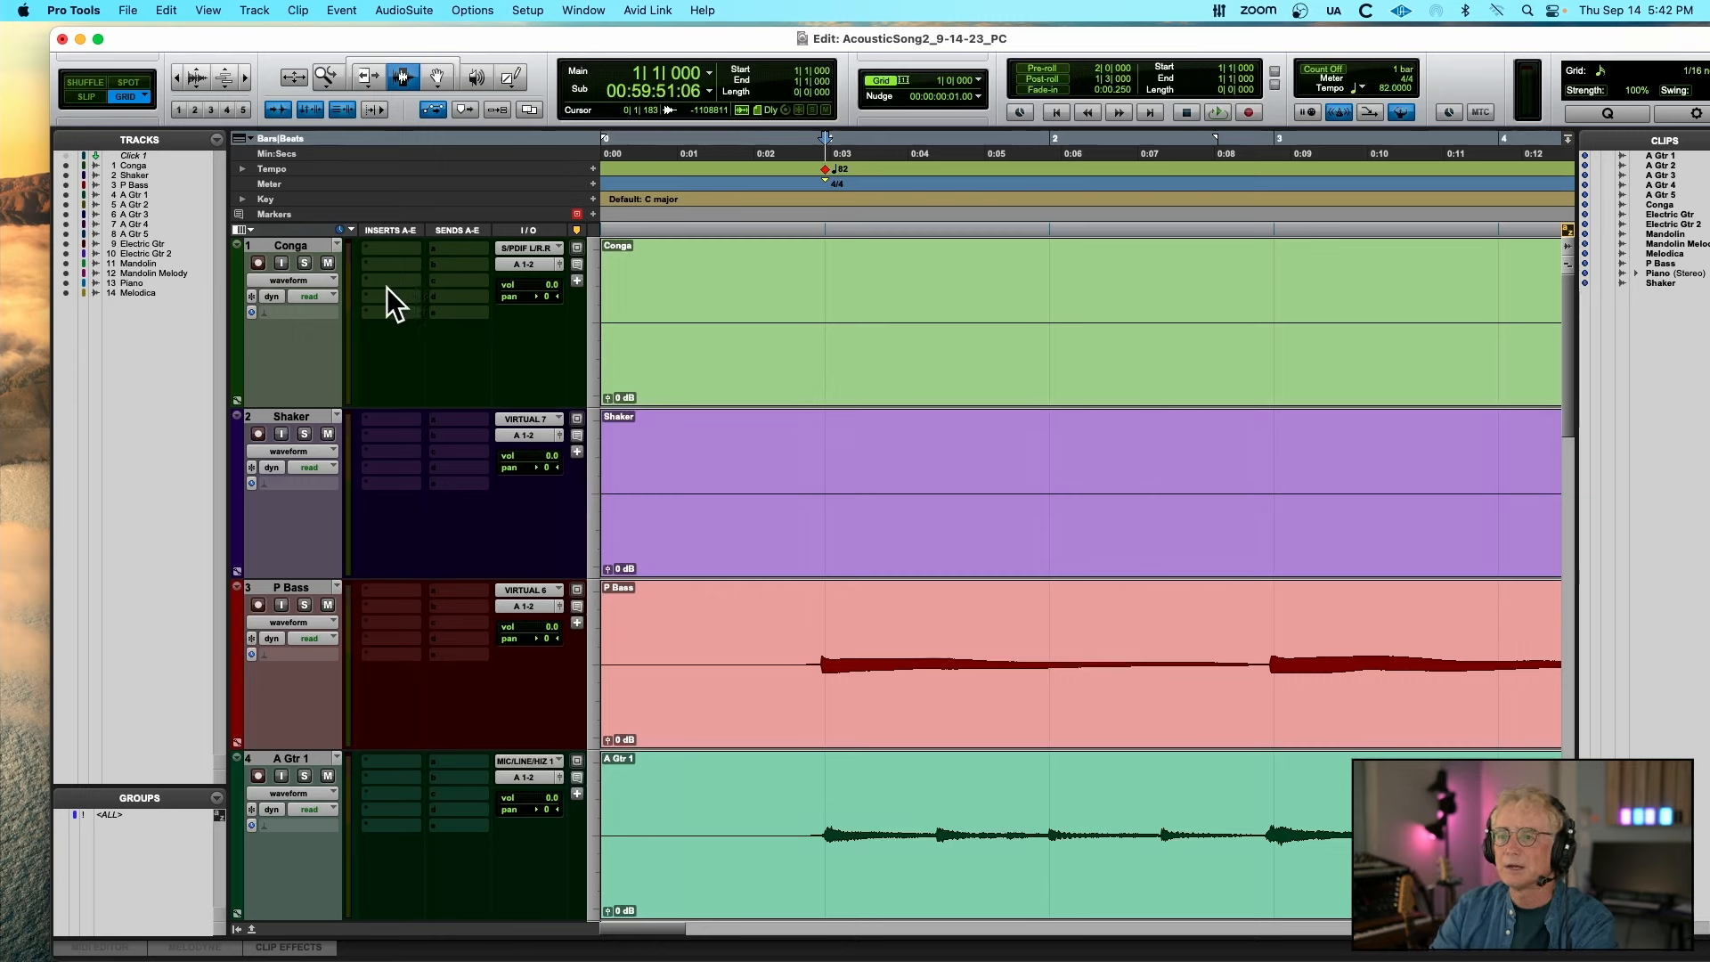
# Color the Conga and Shaker tracks bright blue with the Color Palette and deselect them
pyautogui.click(301, 245)
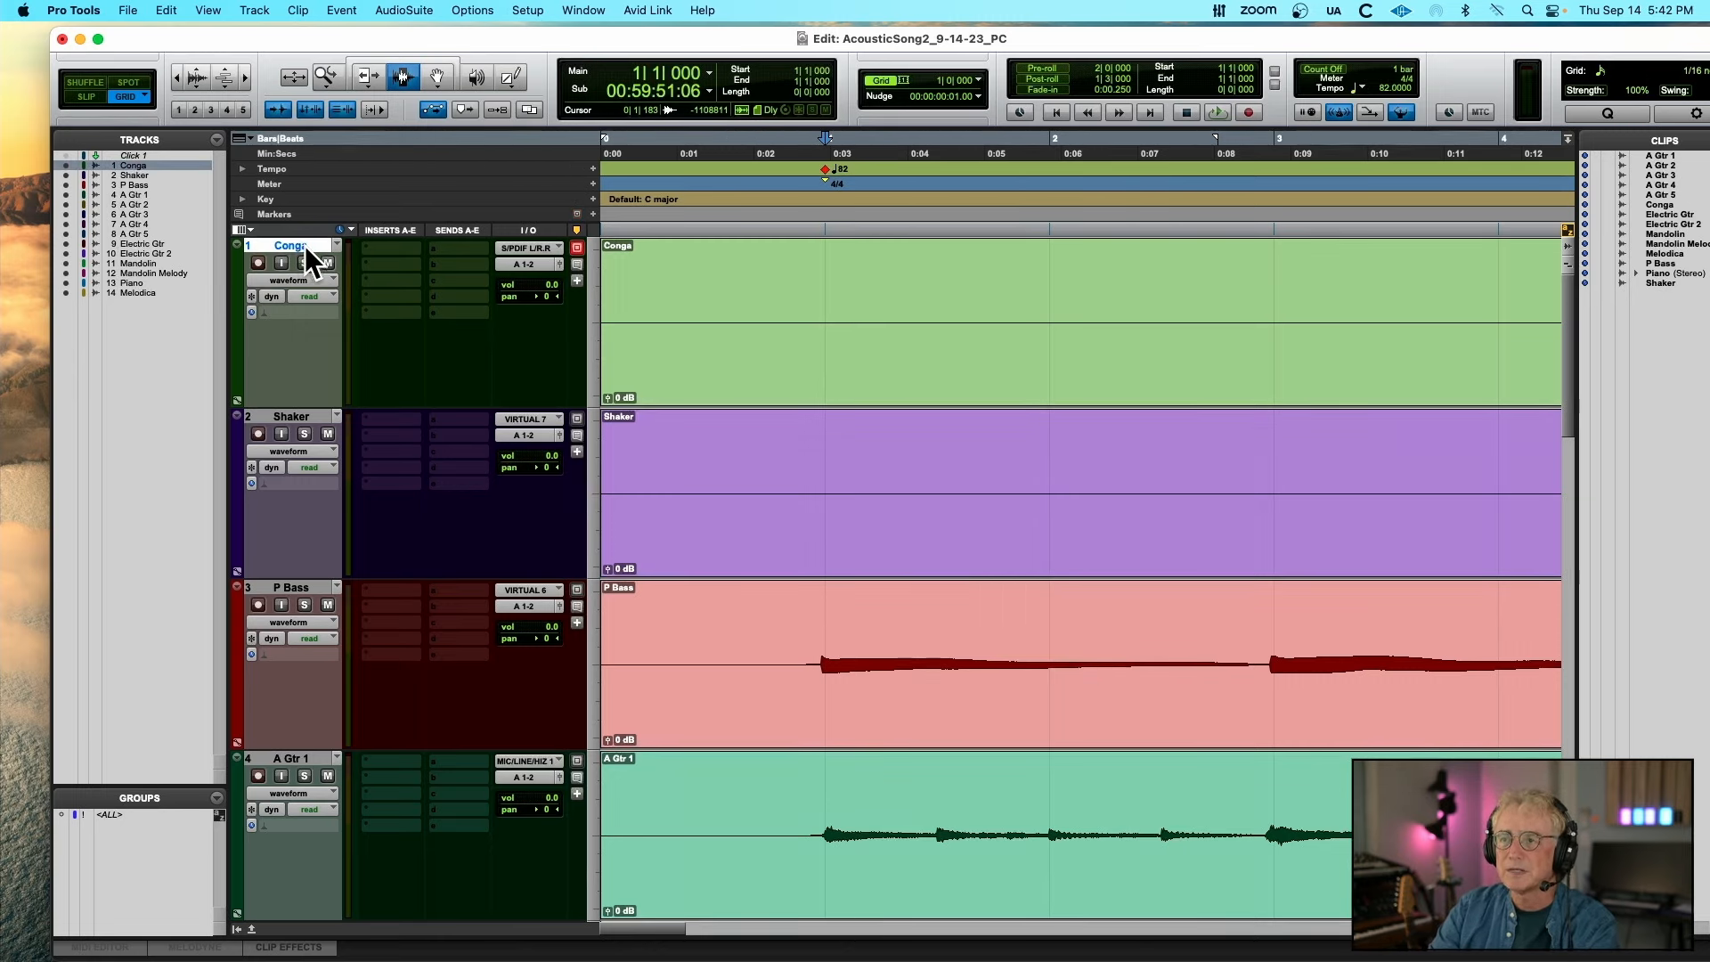
pyautogui.keyDown('shift'); pyautogui.click(287, 415); pyautogui.keyUp('shift')
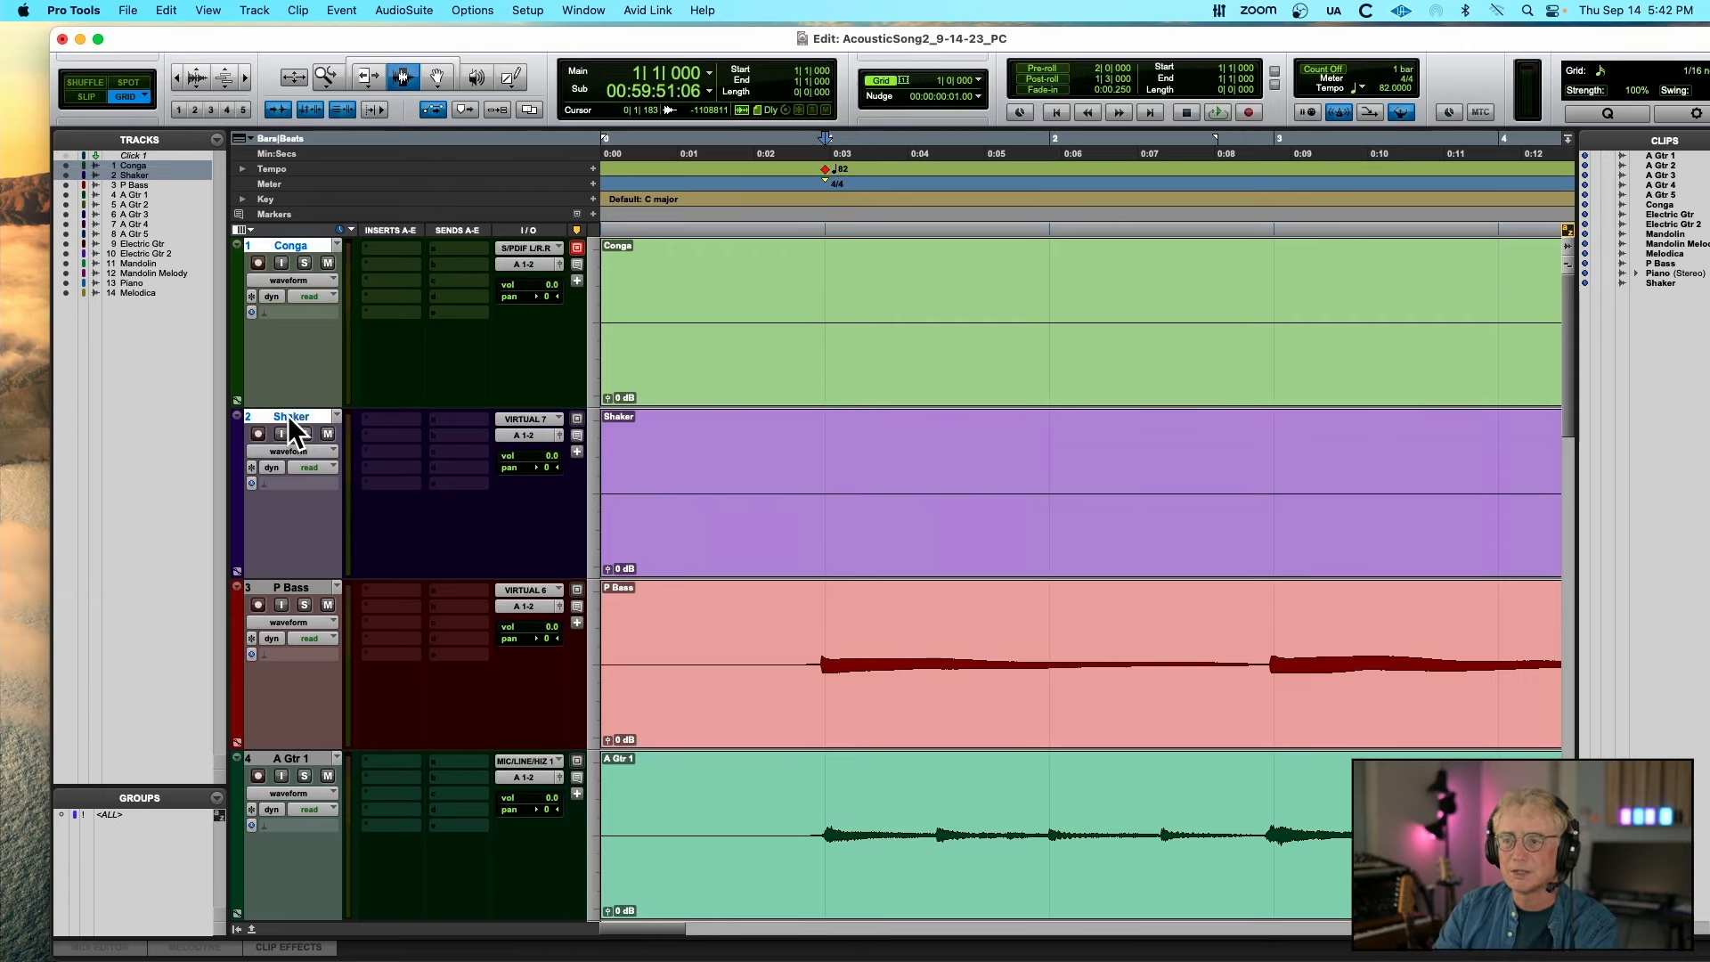
pyautogui.doubleClick(236, 299)
pyautogui.click(490, 393)
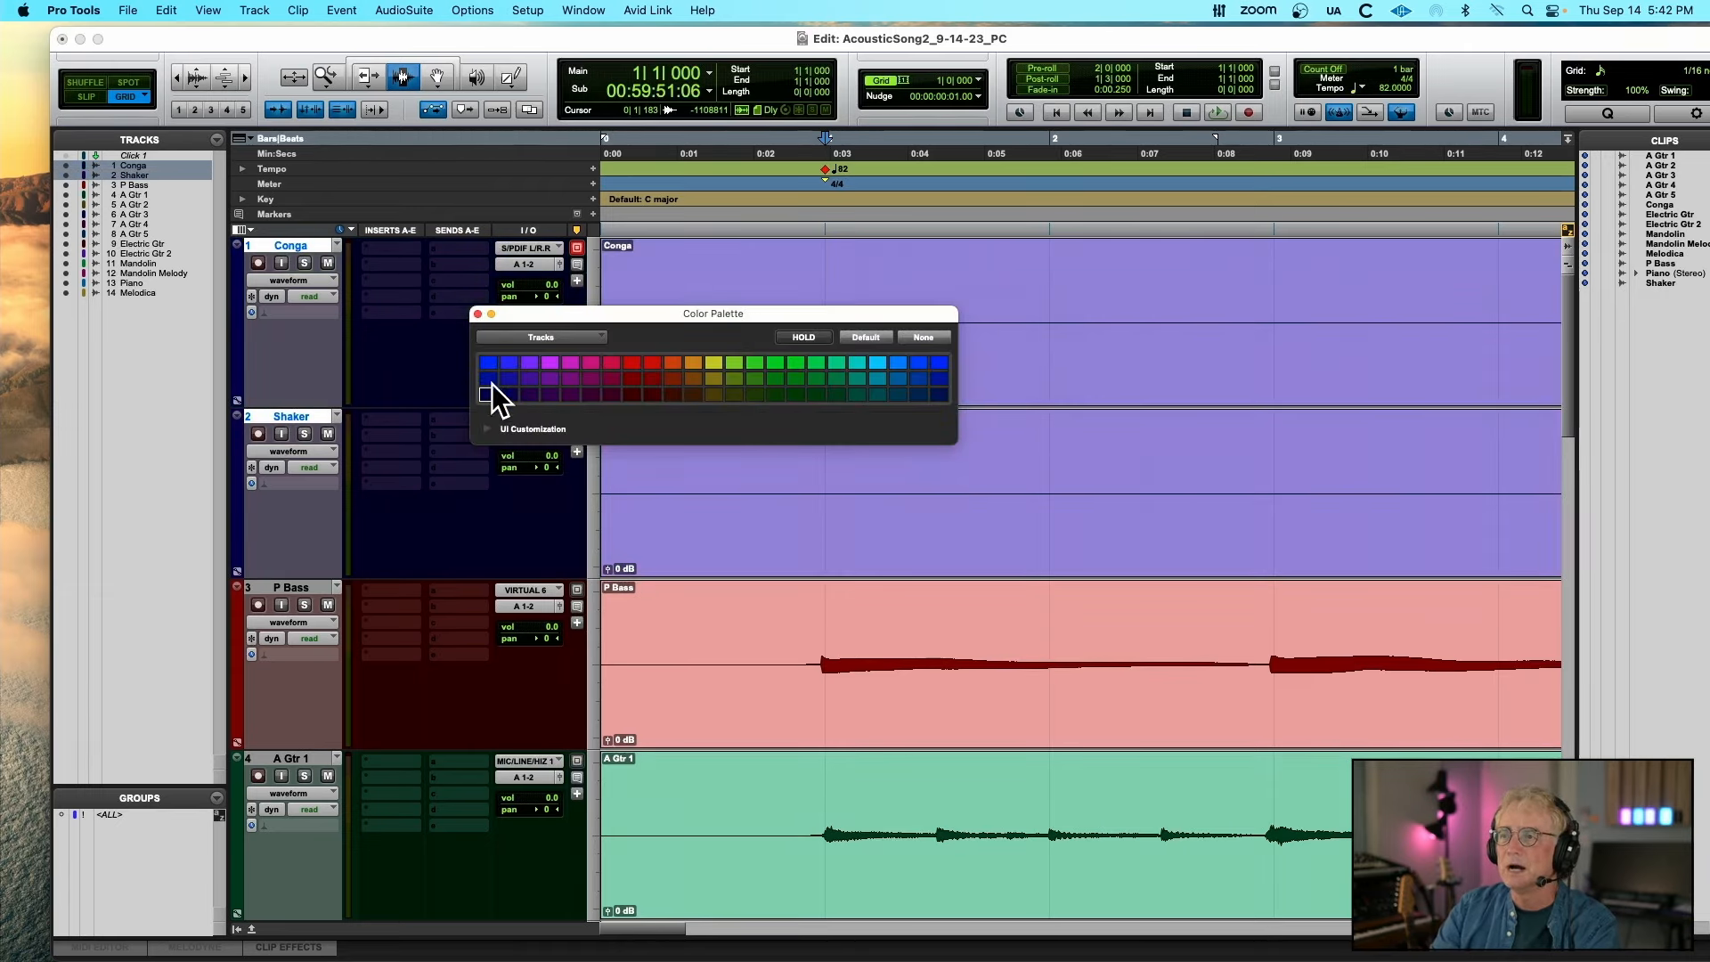
pyautogui.click(488, 363)
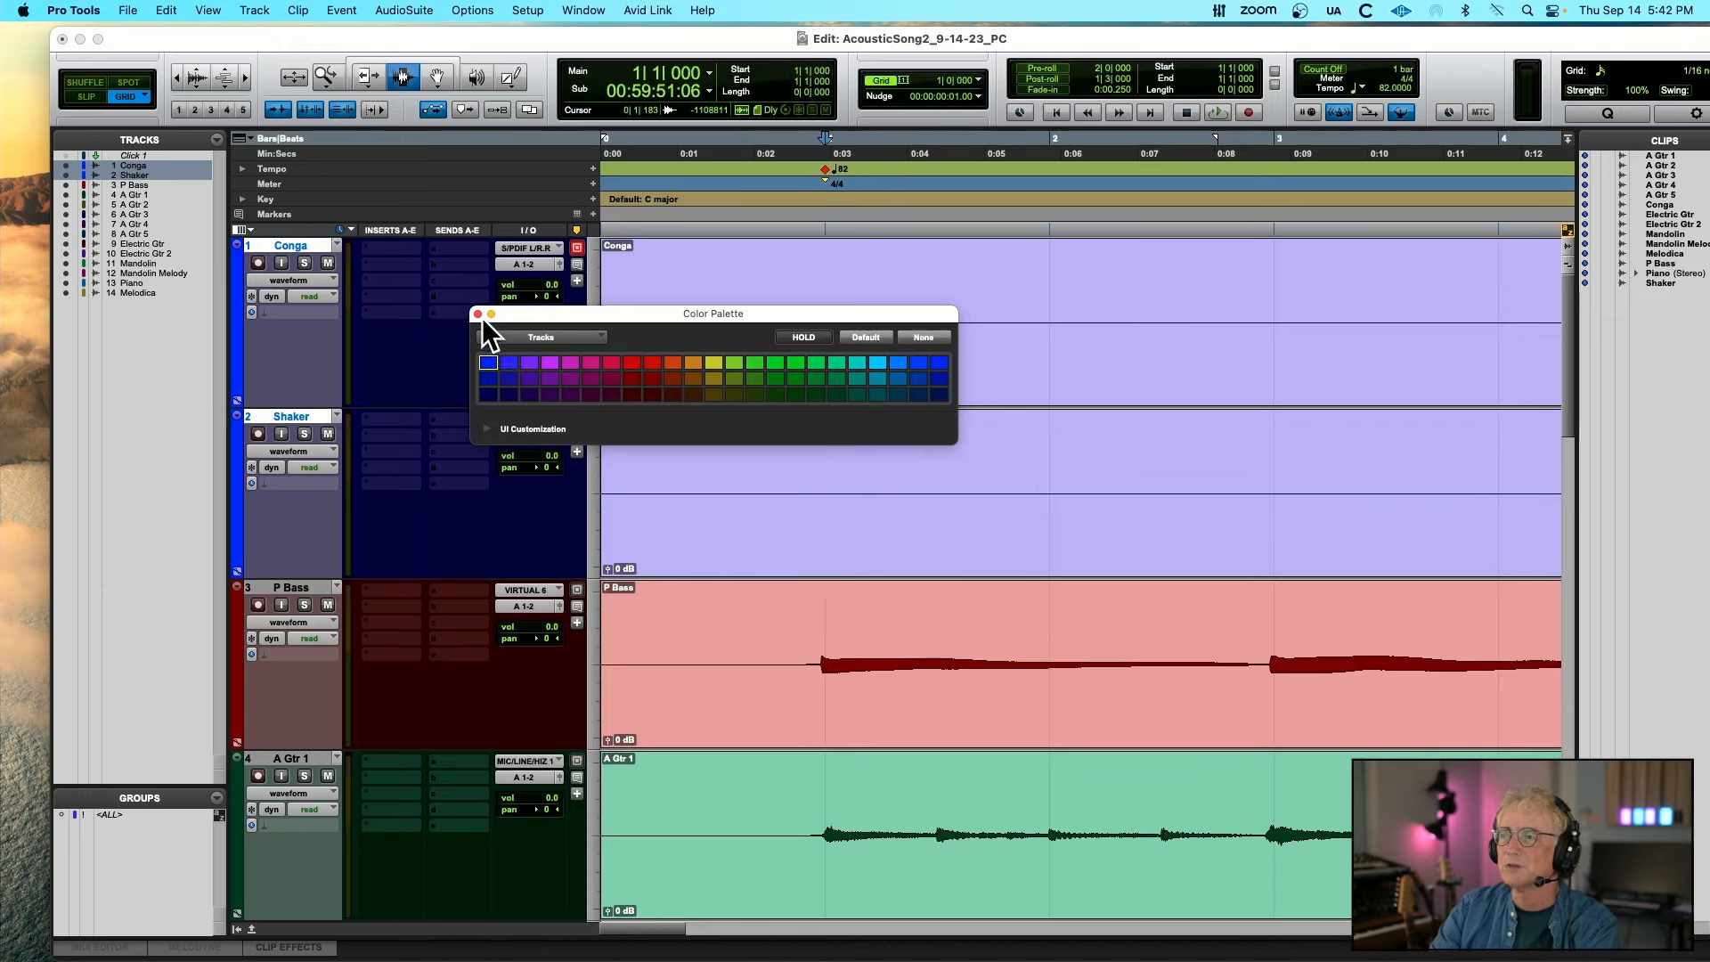
pyautogui.click(478, 314)
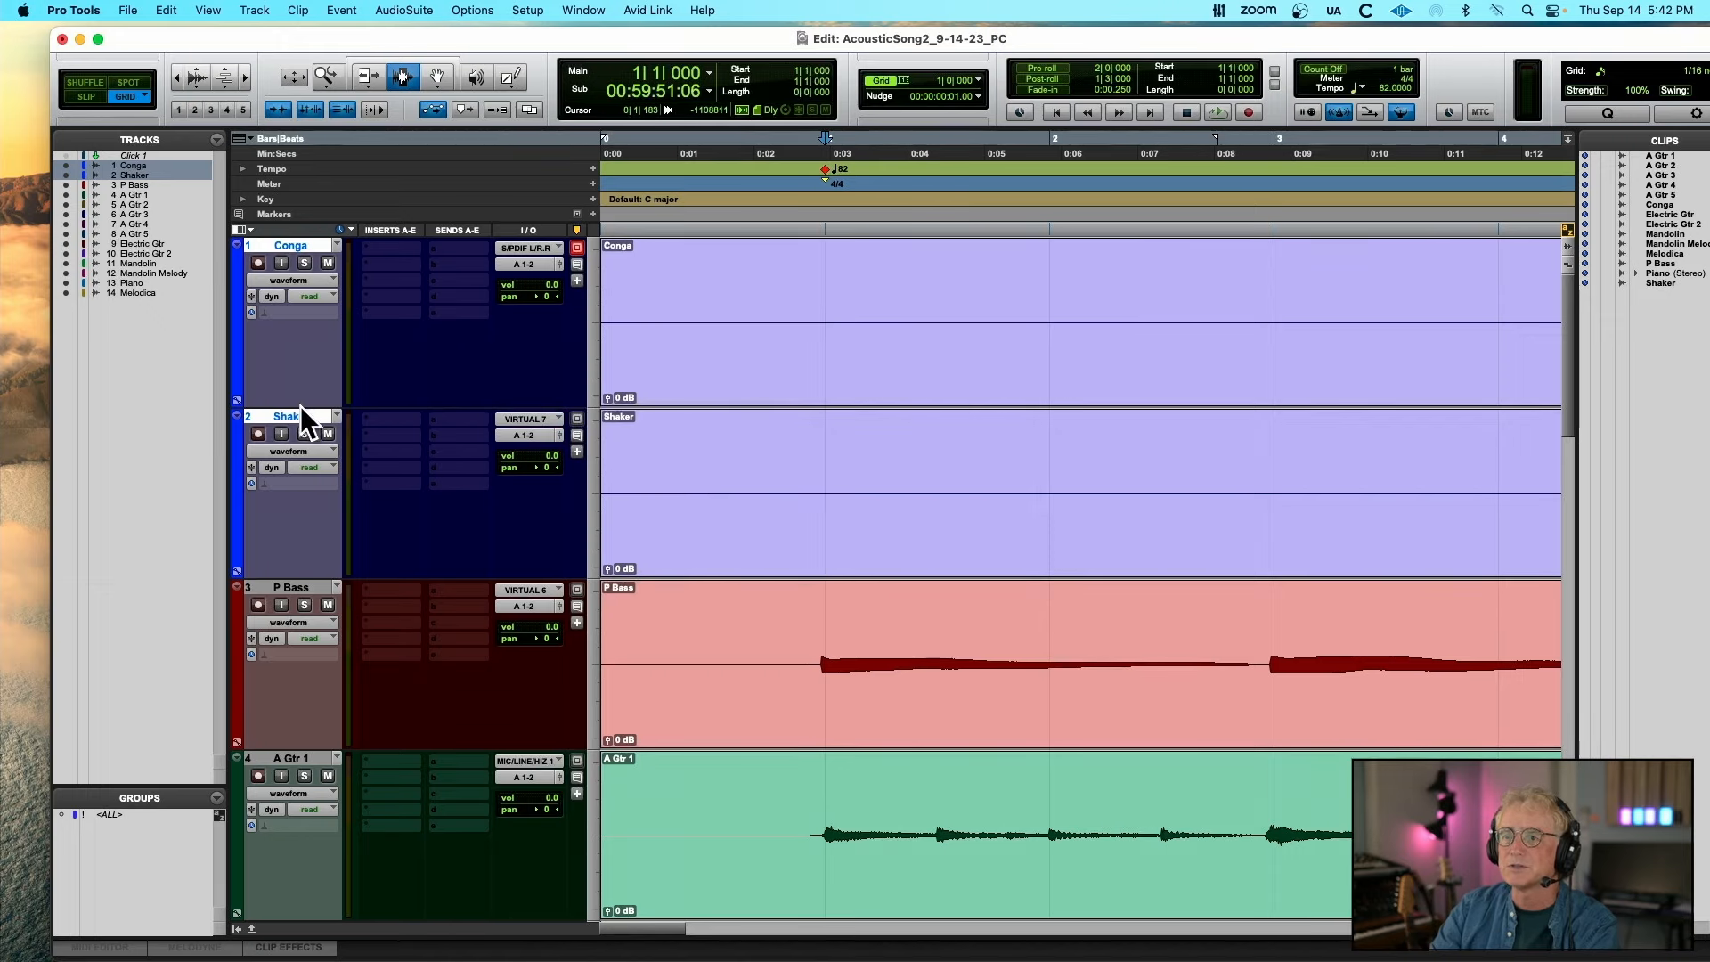
pyautogui.keyDown('alt'); pyautogui.click(299, 415); pyautogui.keyUp('alt')
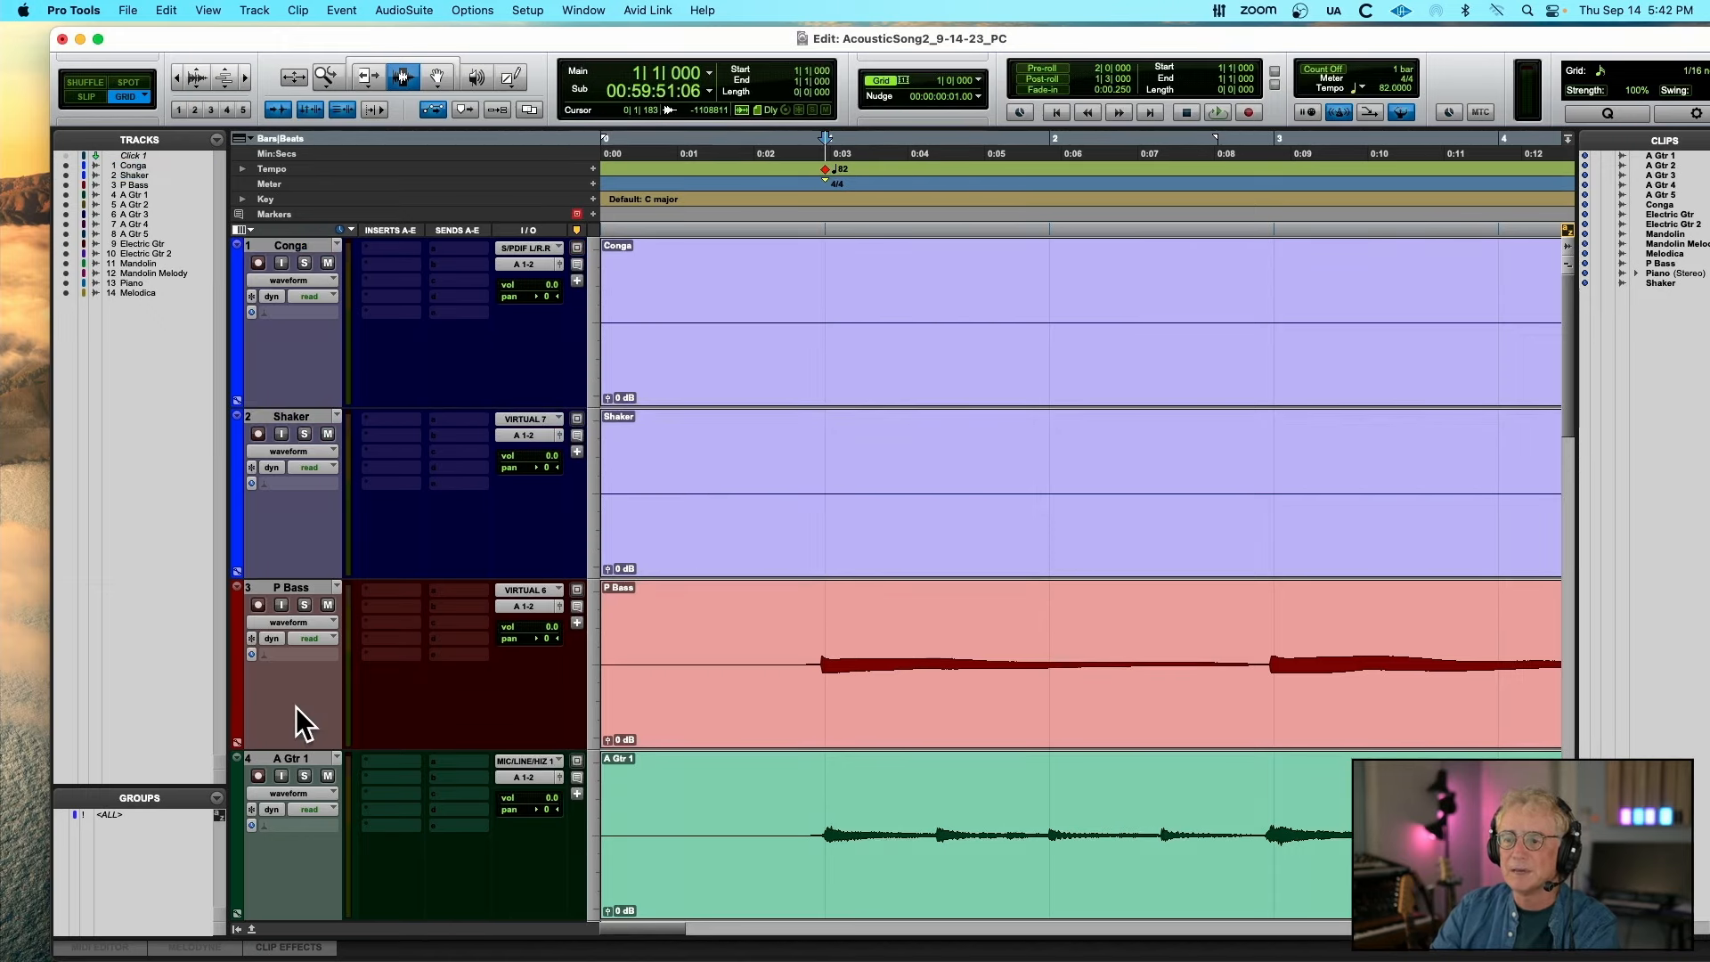
# Color the A Gtr 1 through A Gtr 4 tracks dark purple with the Color Palette
pyautogui.scroll(-3, 295, 708)
pyautogui.click(301, 246)
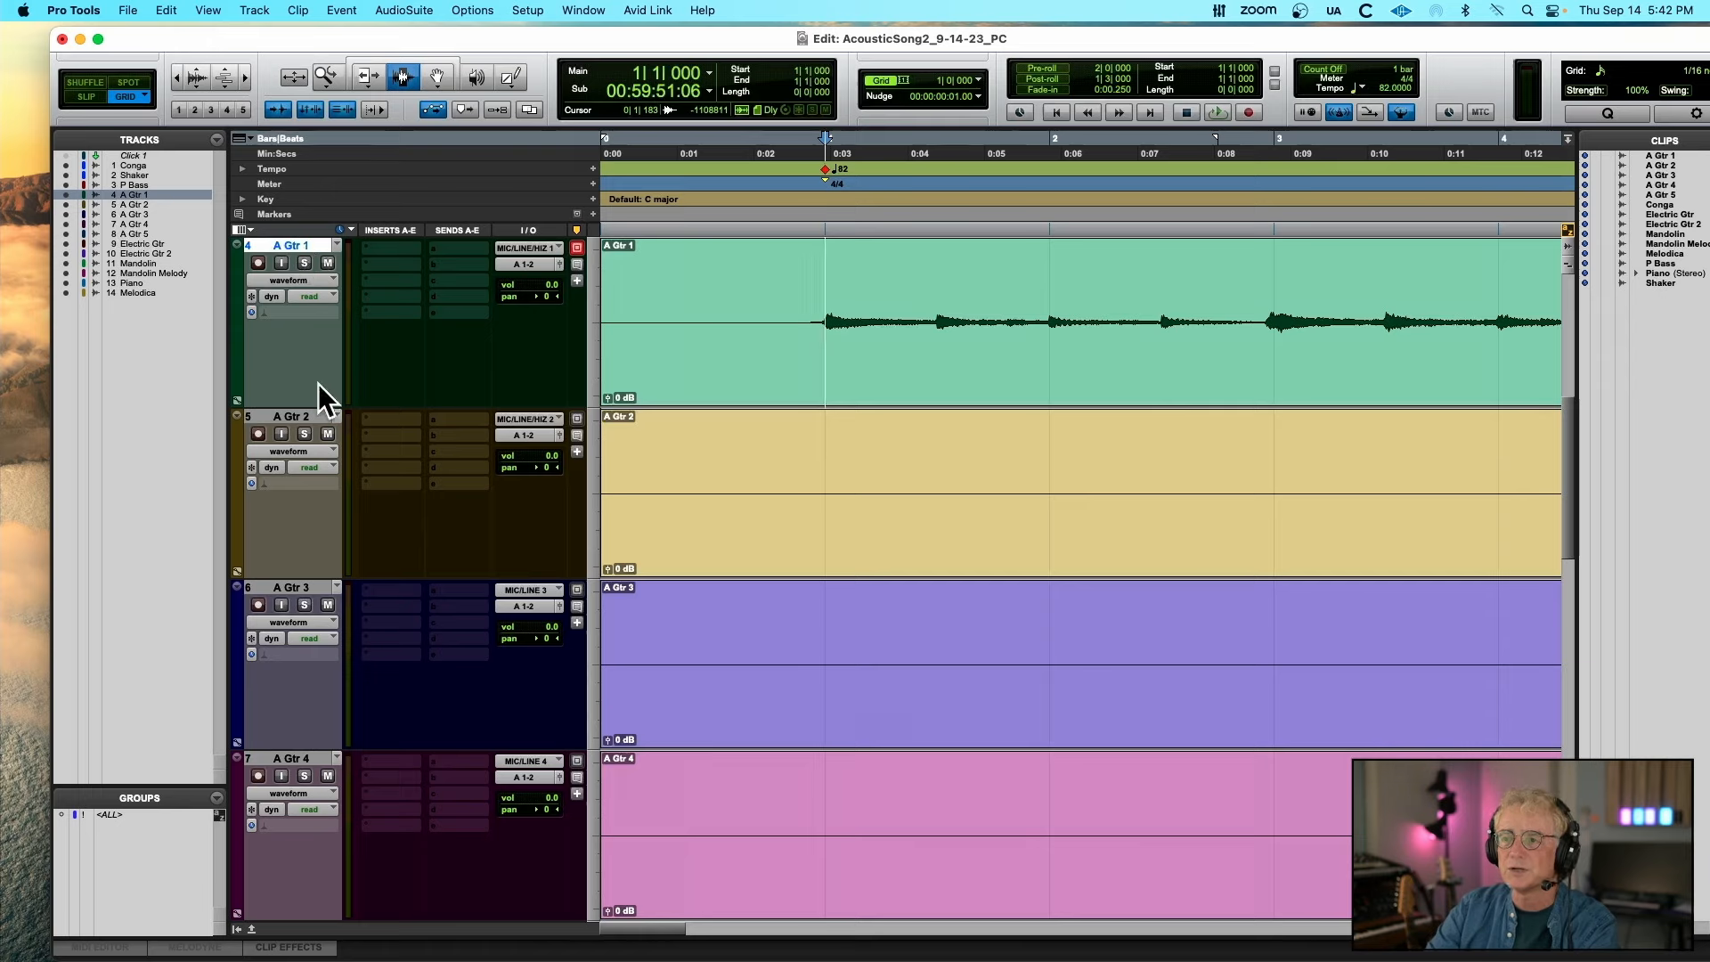
pyautogui.keyDown('shift'); pyautogui.click(310, 762); pyautogui.keyUp('shift')
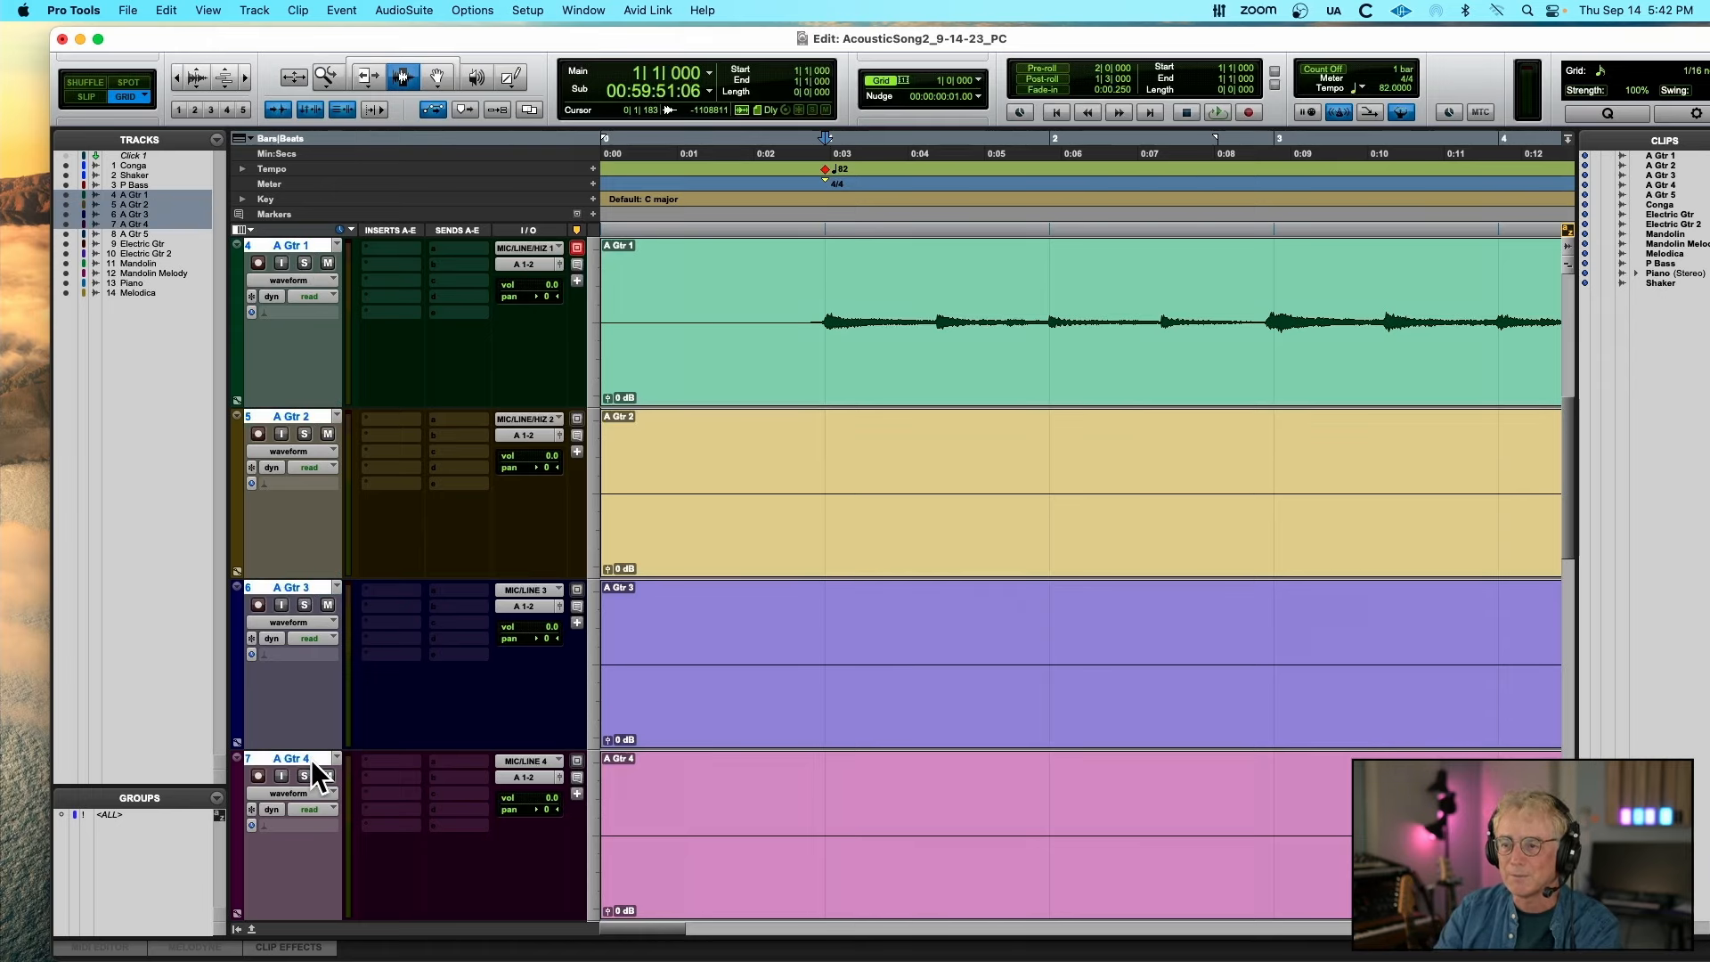
pyautogui.doubleClick(234, 301)
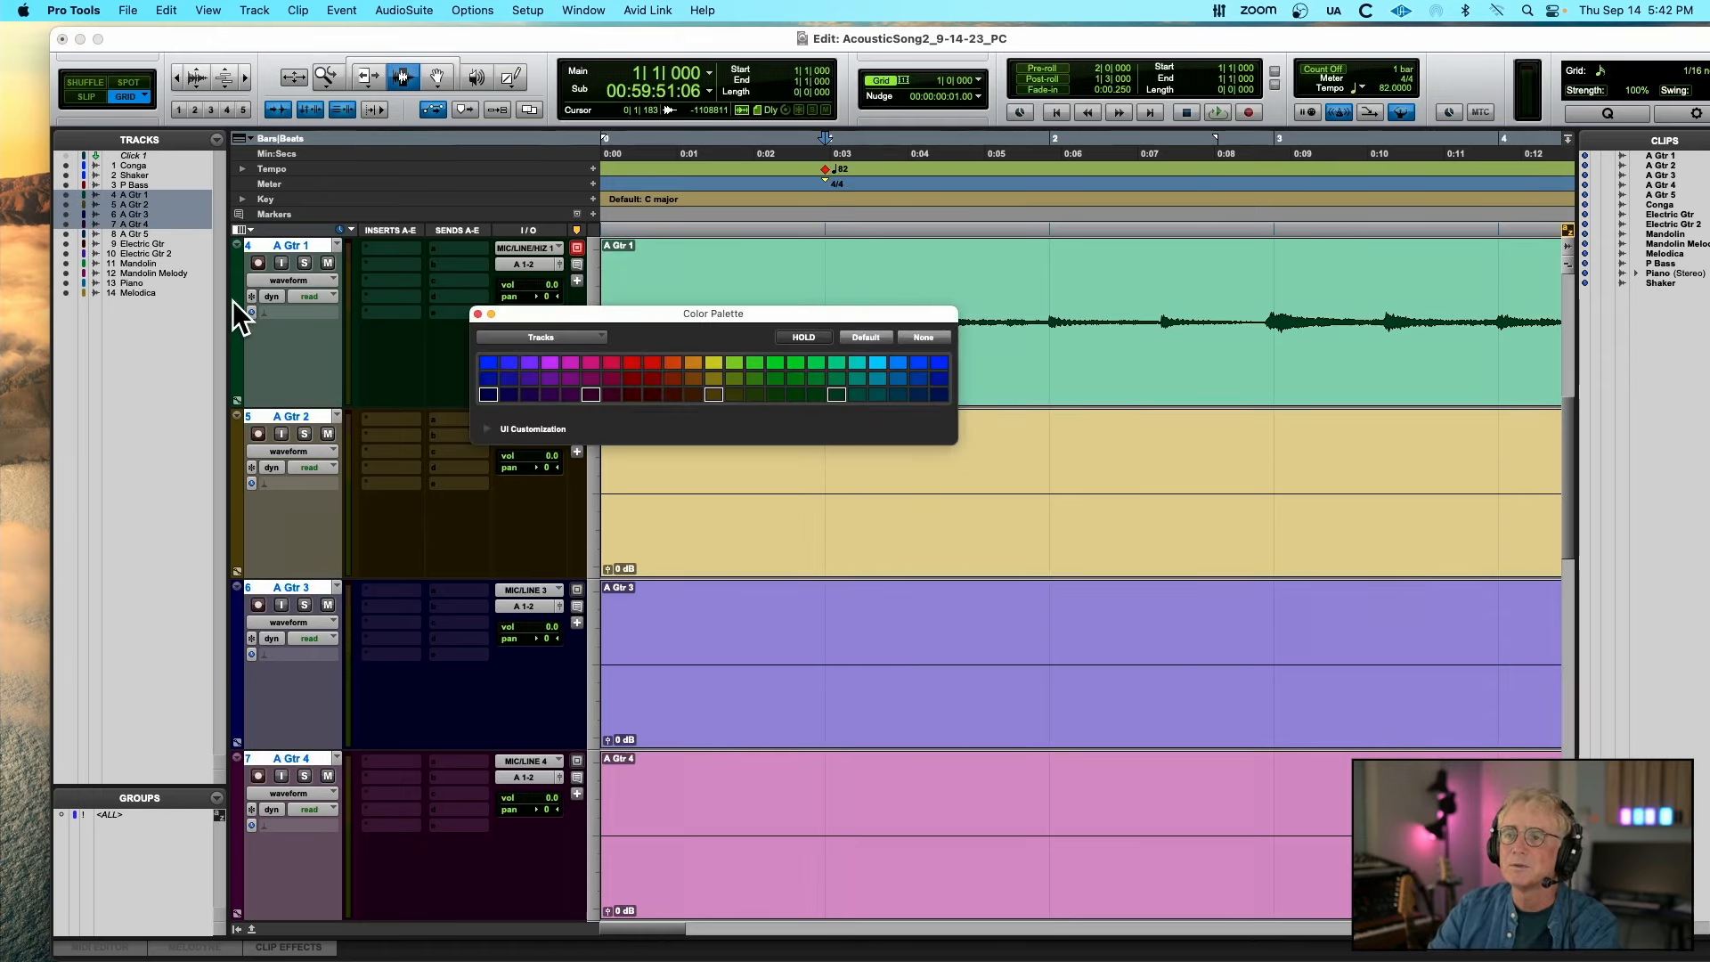
pyautogui.click(569, 394)
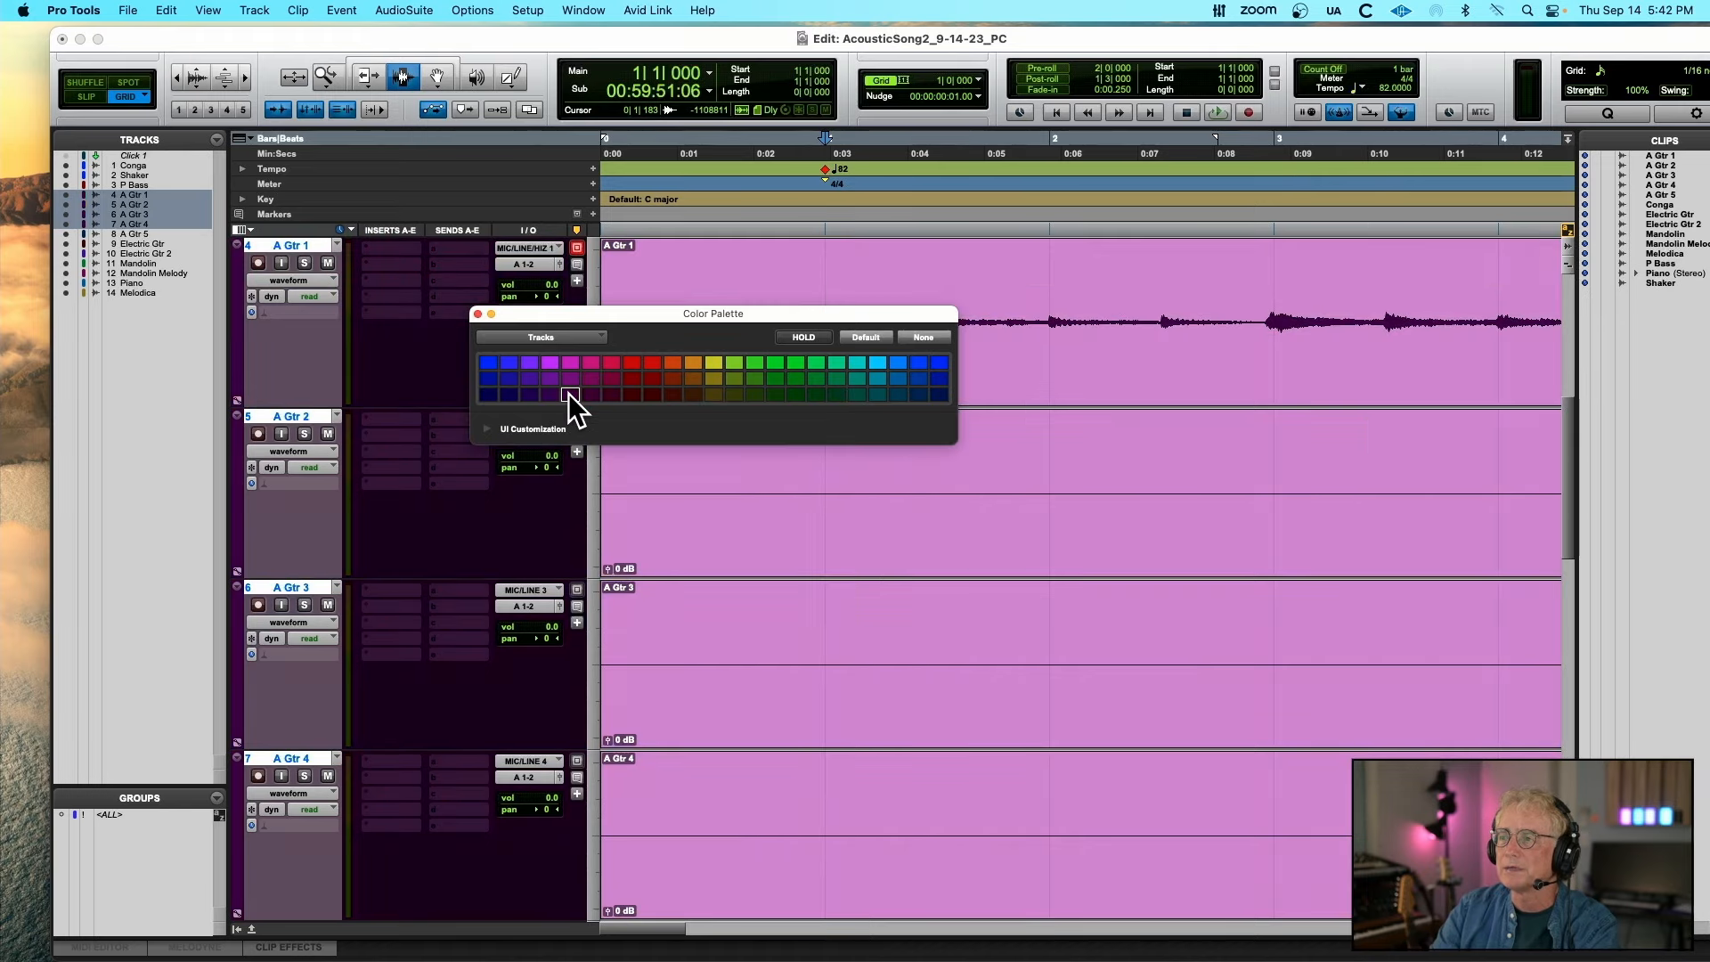
pyautogui.click(477, 313)
# Add A Gtr 5 to the acoustic guitar selection and give it the same dark purple color
pyautogui.scroll(-5, 457, 342)
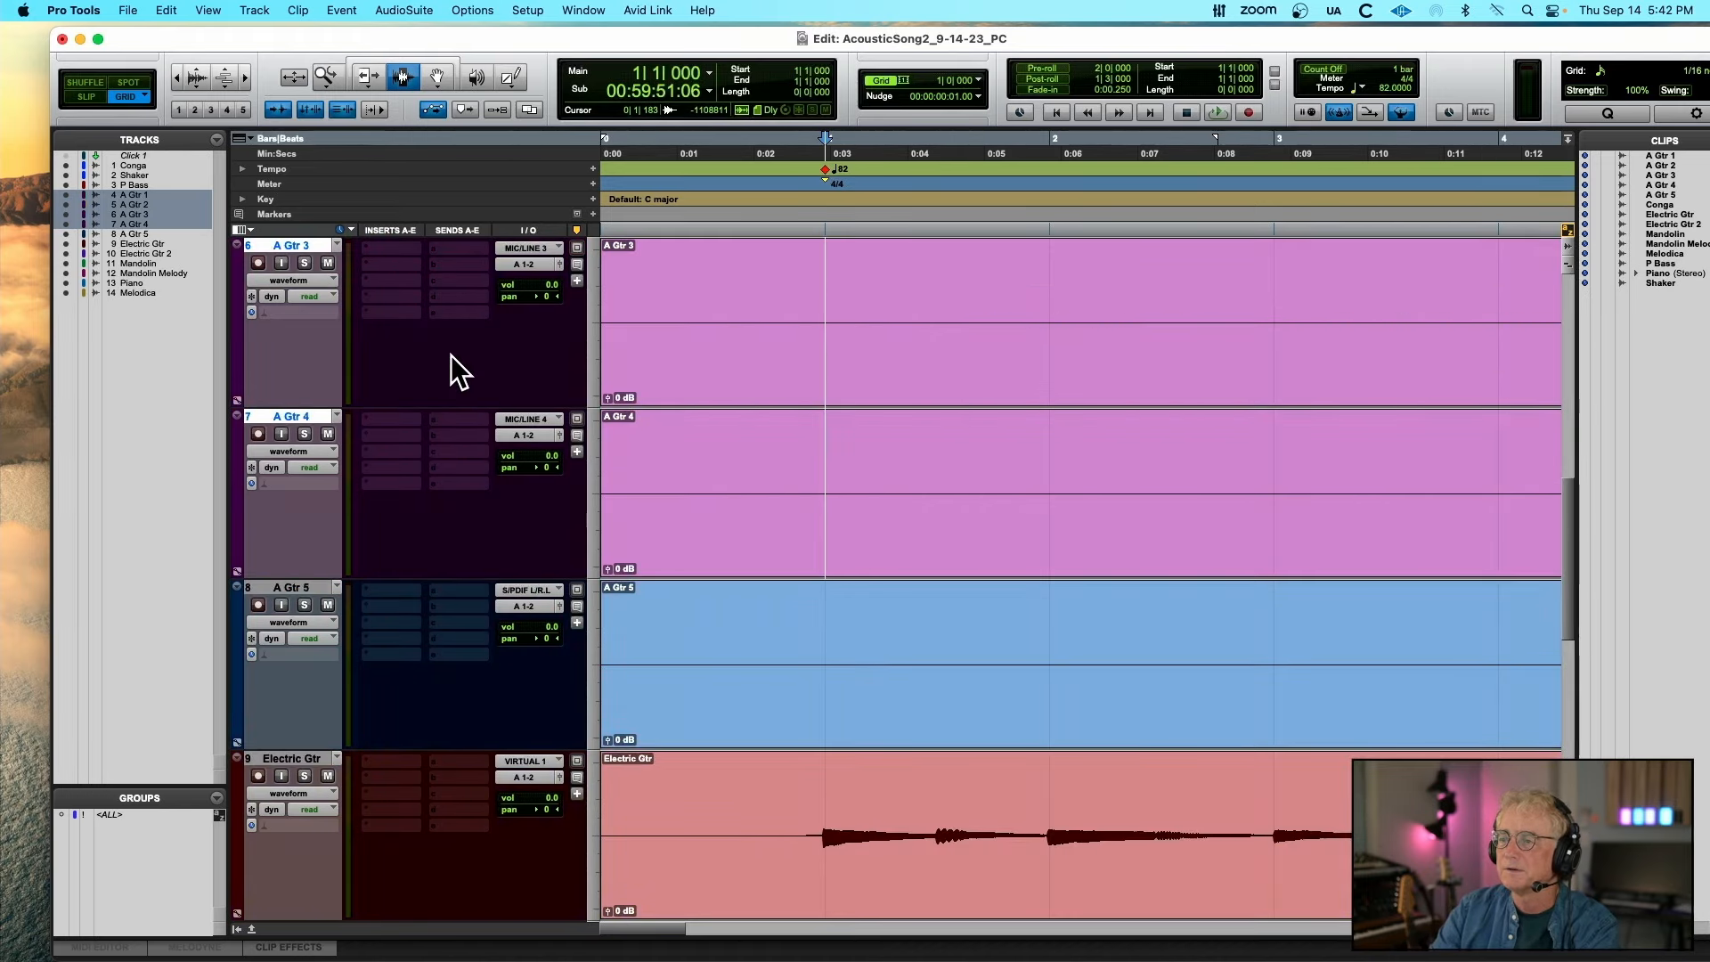
pyautogui.keyDown('shift'); pyautogui.click(296, 416); pyautogui.keyUp('shift')
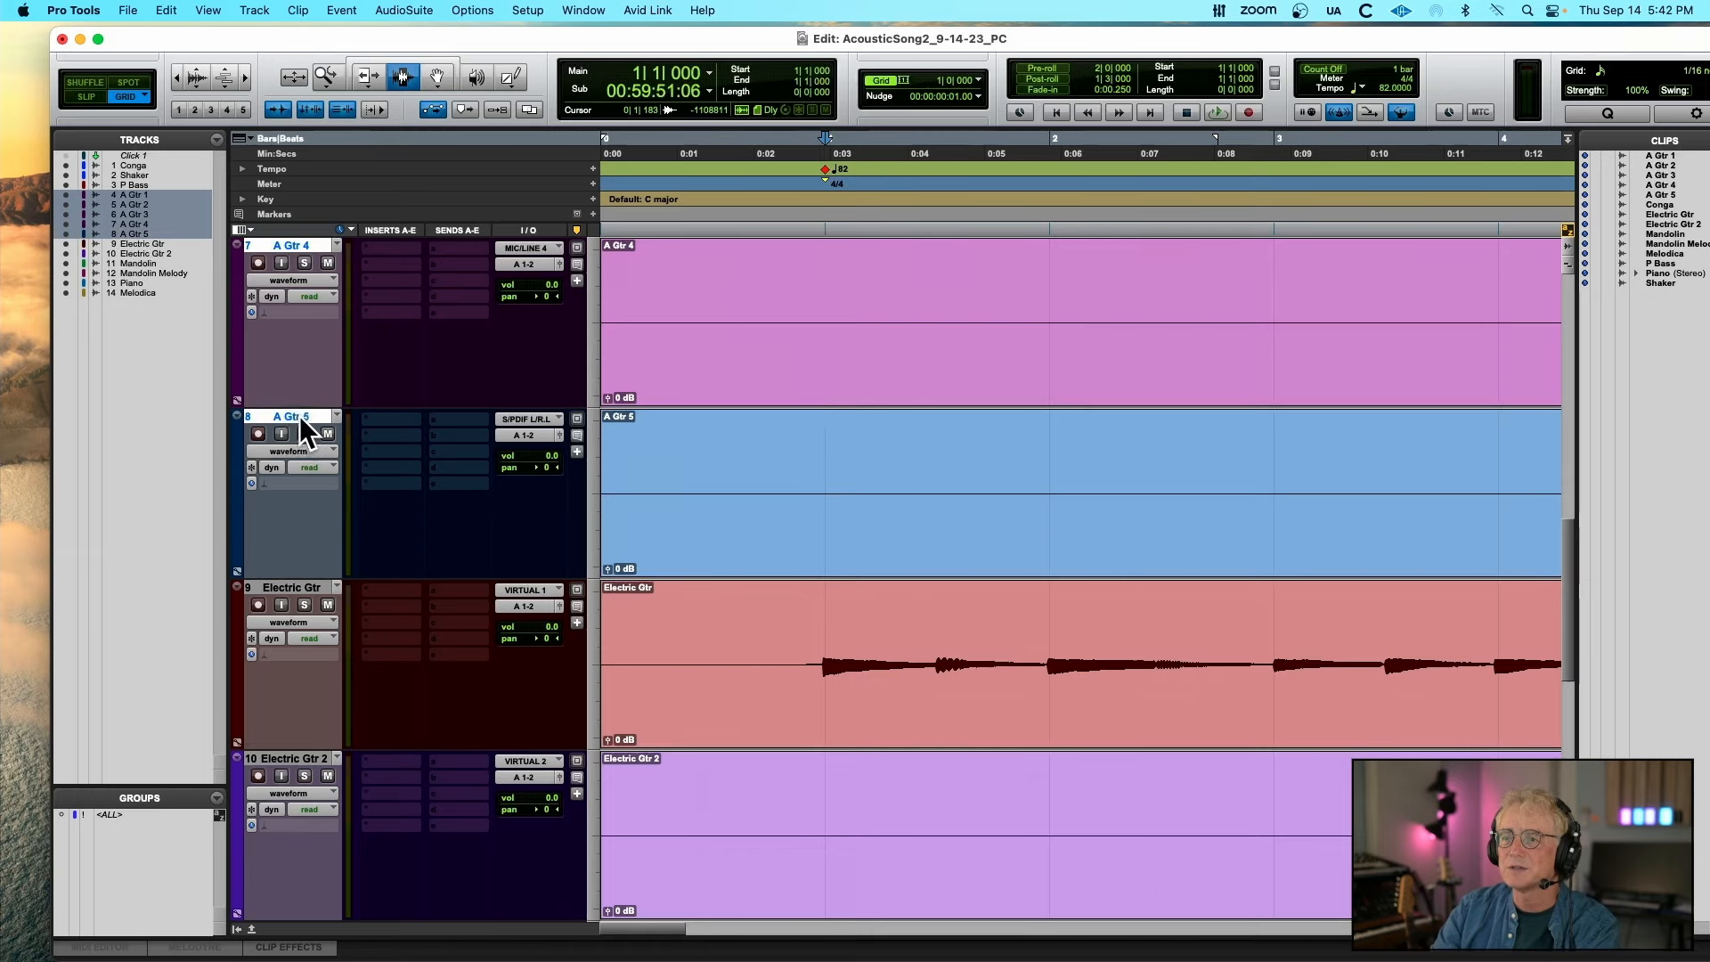
pyautogui.doubleClick(236, 335)
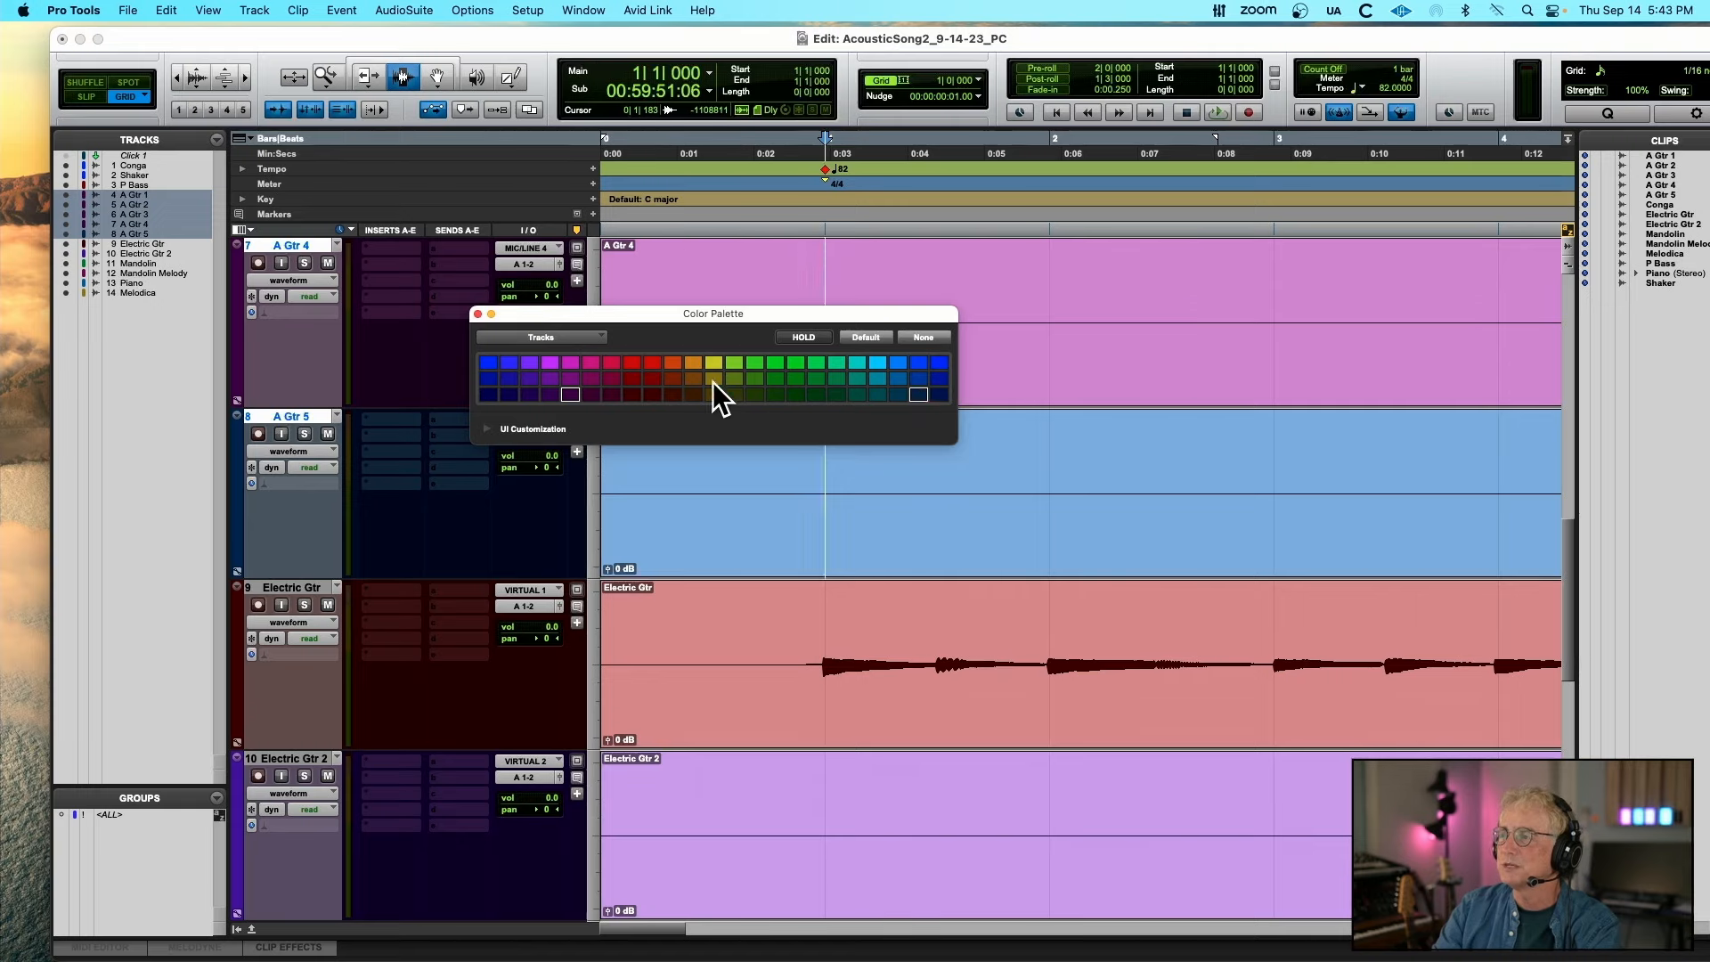
pyautogui.click(569, 392)
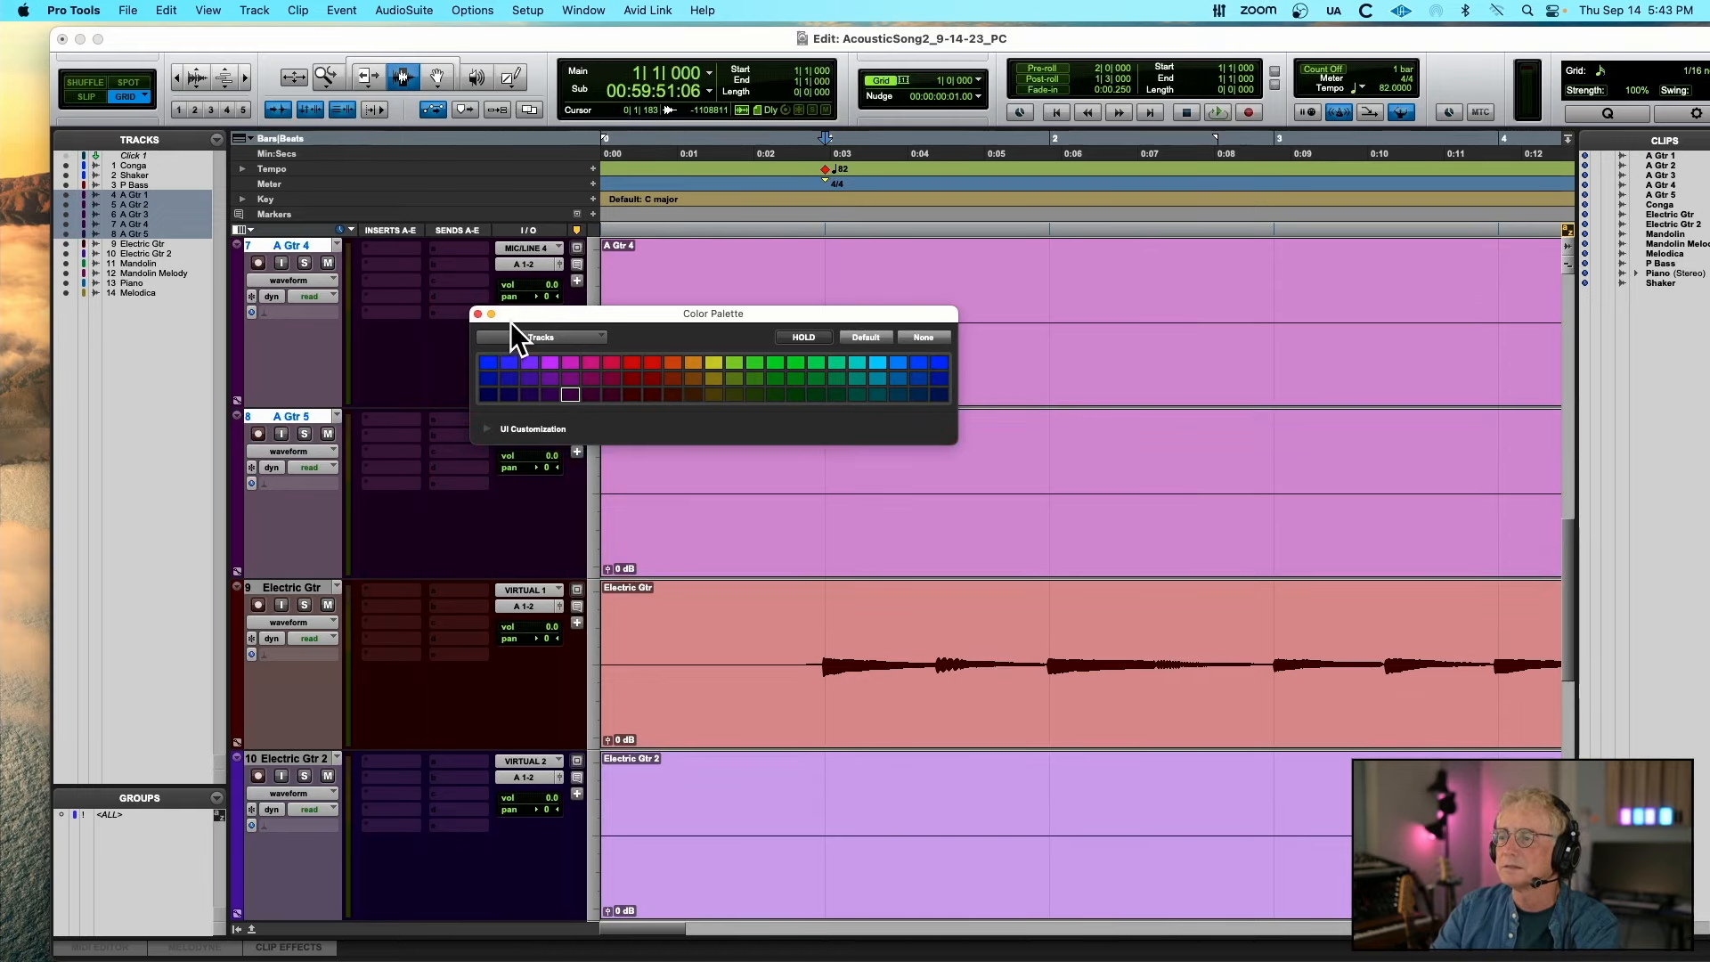
pyautogui.click(477, 313)
# Select only the Electric Gtr and Electric Gtr 2 tracks and color both dark teal-green
pyautogui.scroll(-5, 493, 335)
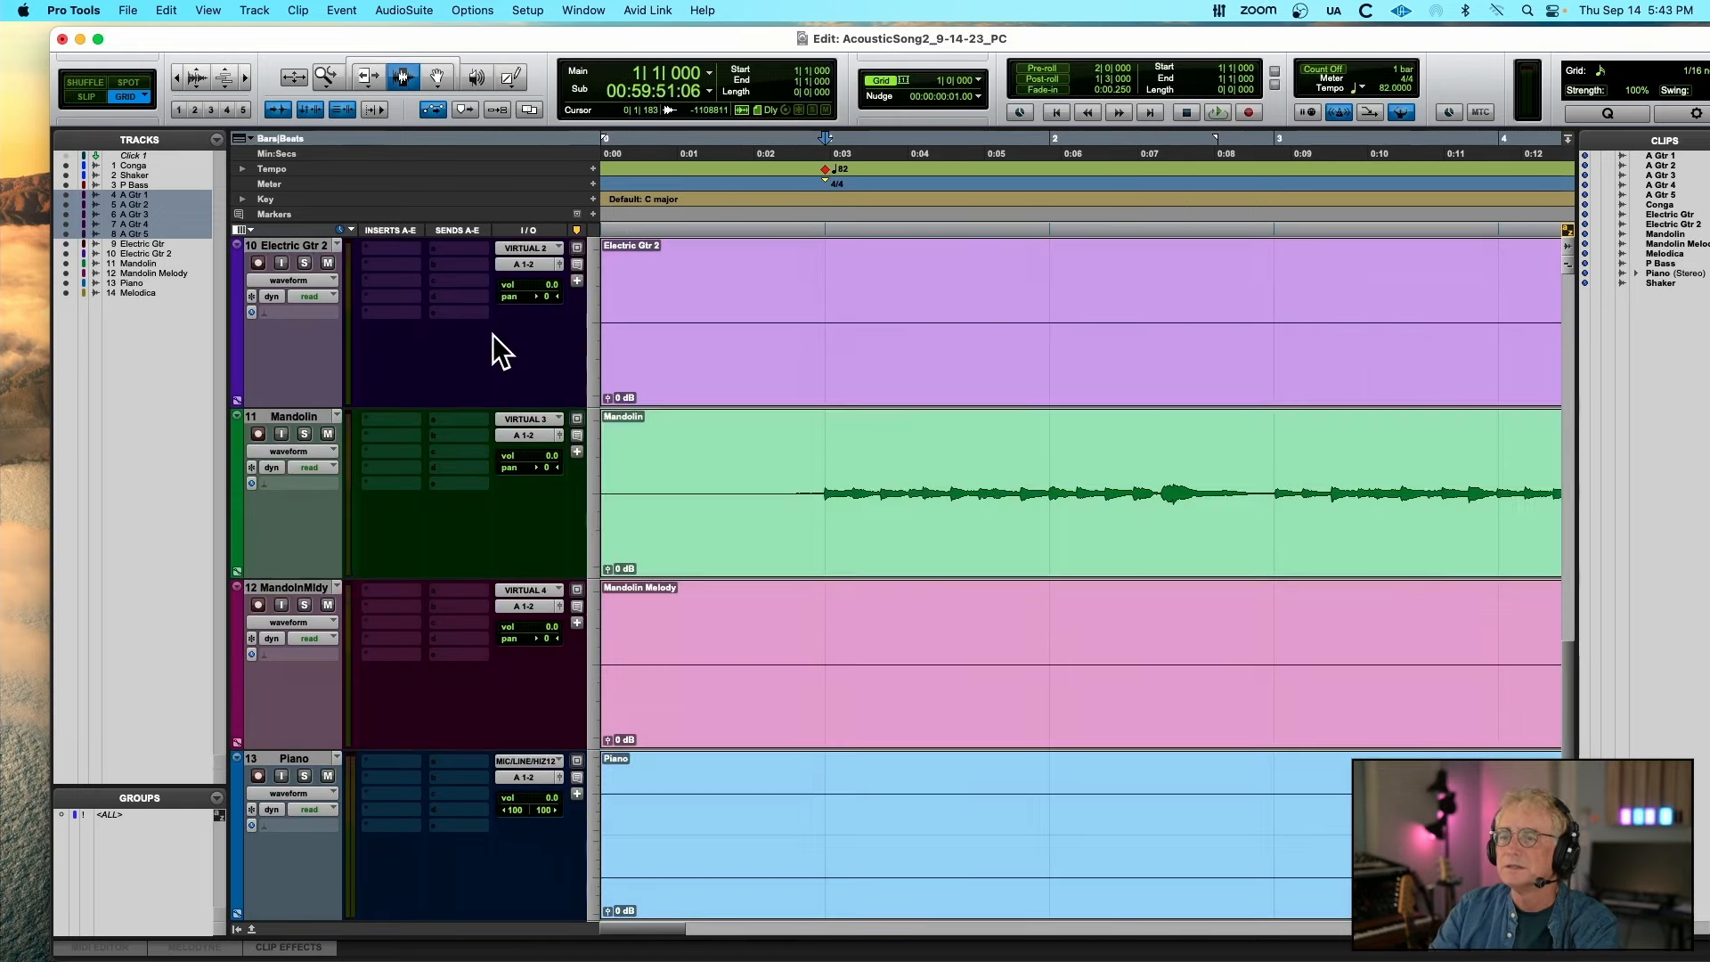
pyautogui.scroll(2, 494, 335)
pyautogui.click(311, 416)
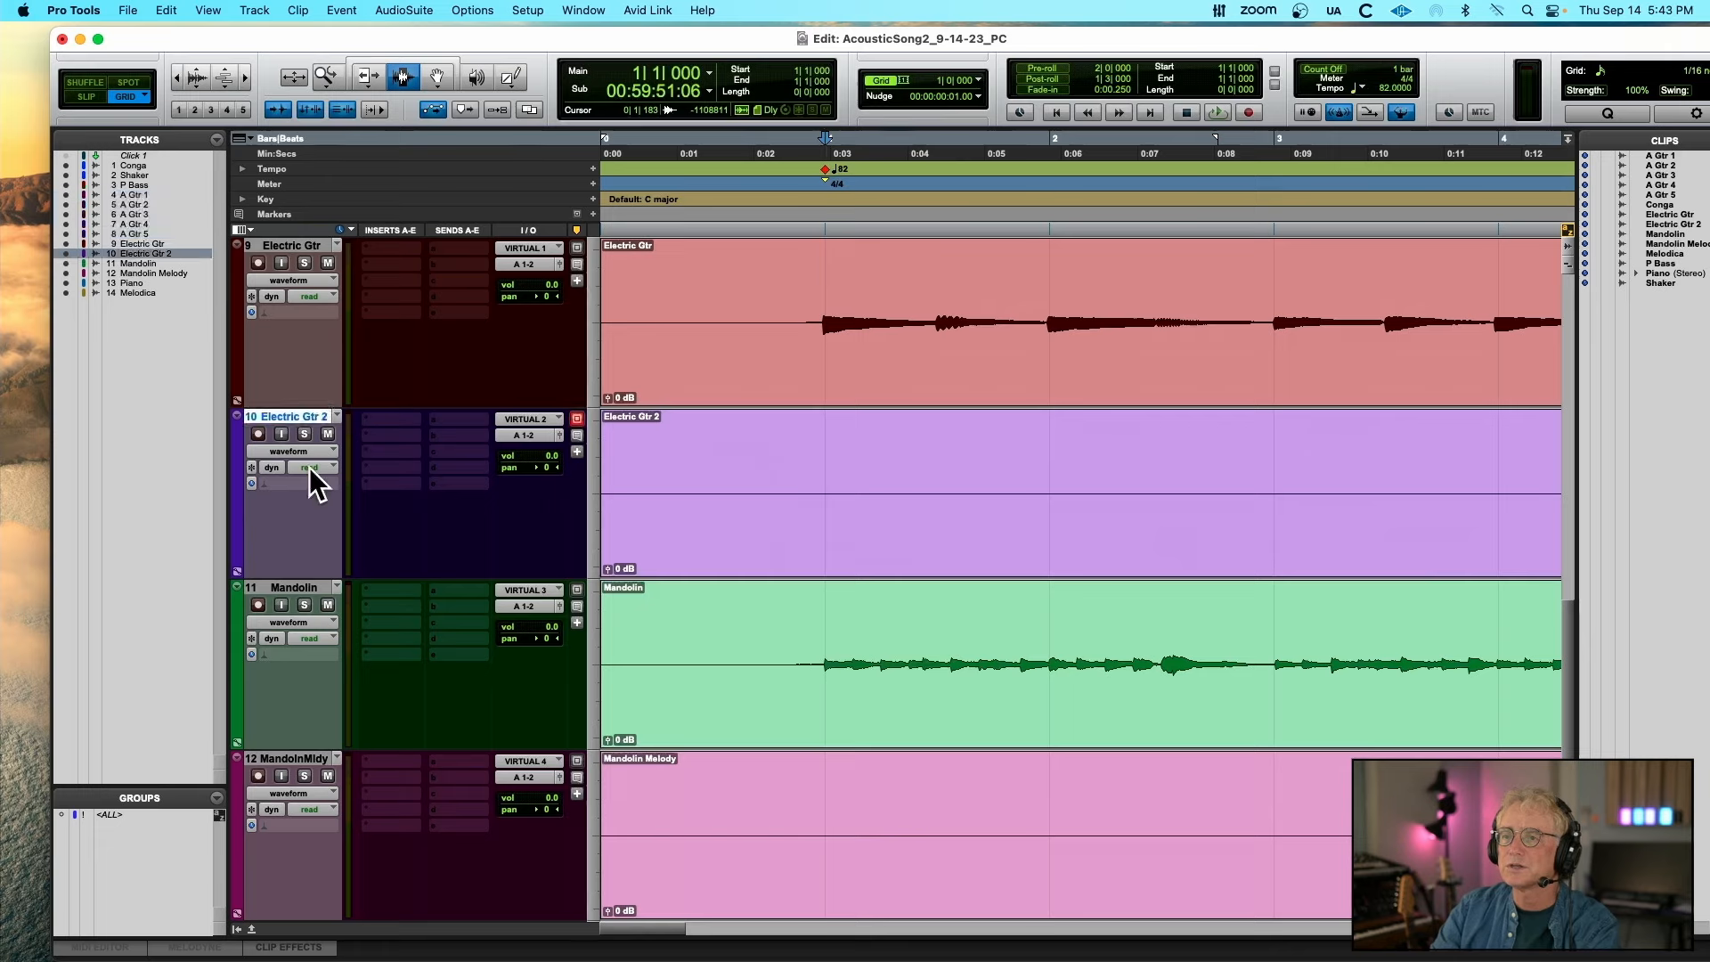
pyautogui.keyDown('shift'); pyautogui.click(308, 587); pyautogui.keyUp('shift')
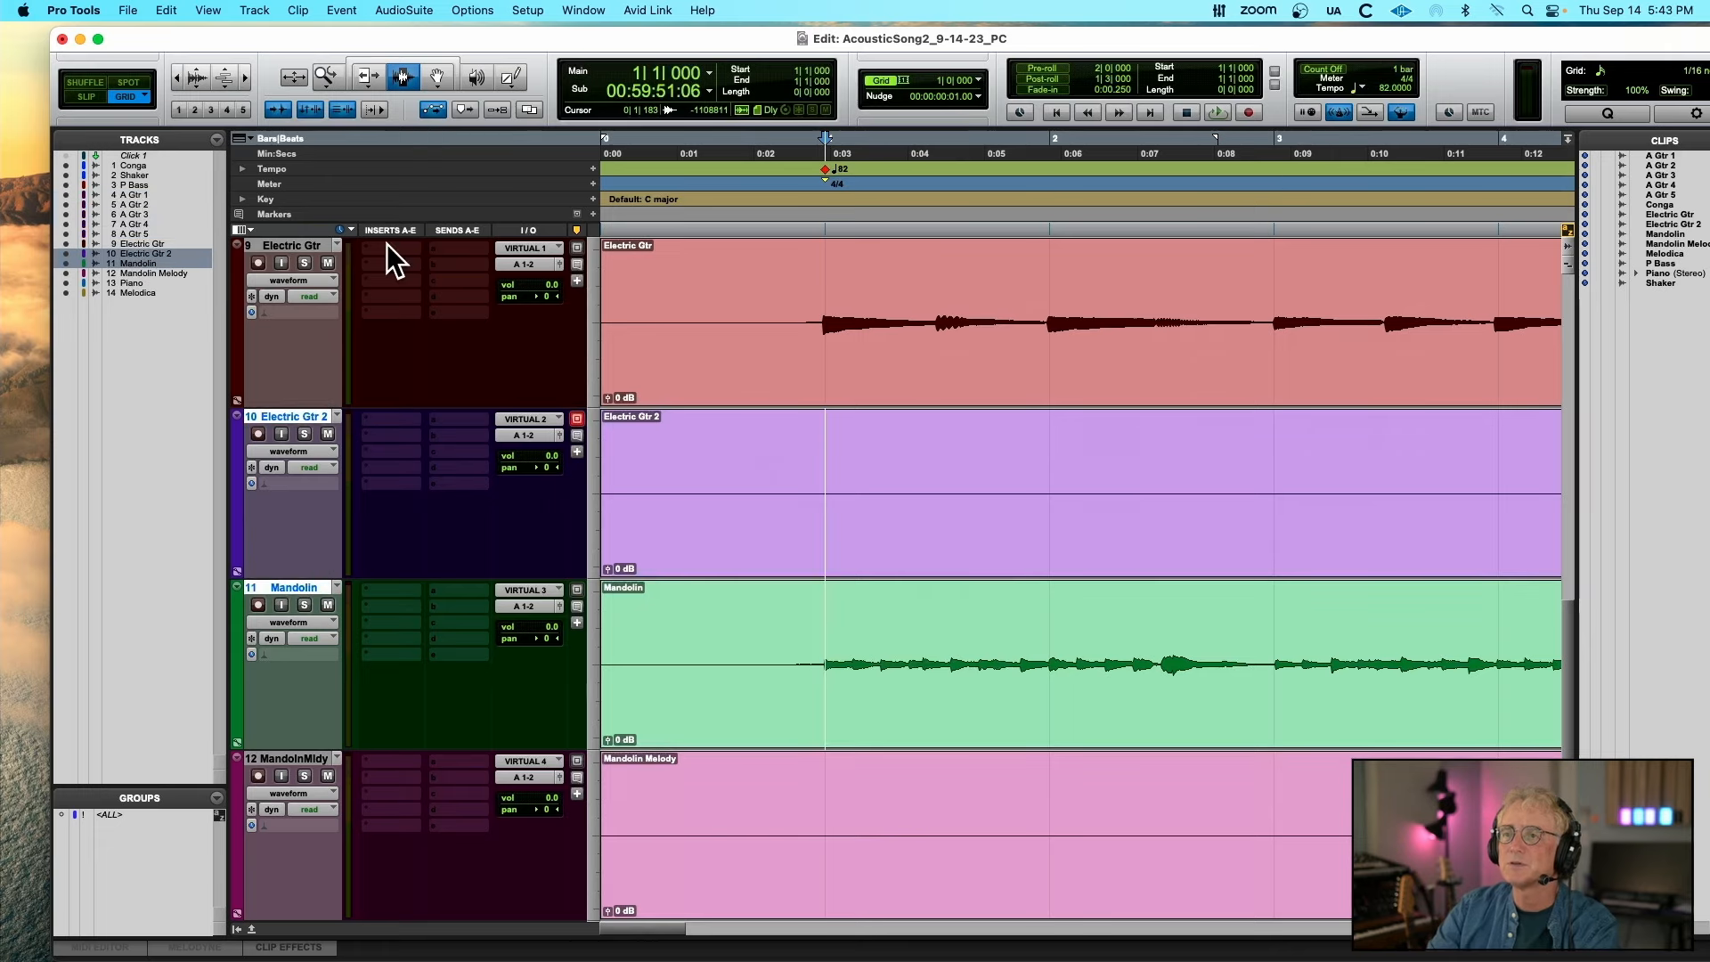
pyautogui.click(312, 244)
pyautogui.keyDown('shift'); pyautogui.click(303, 415); pyautogui.keyUp('shift')
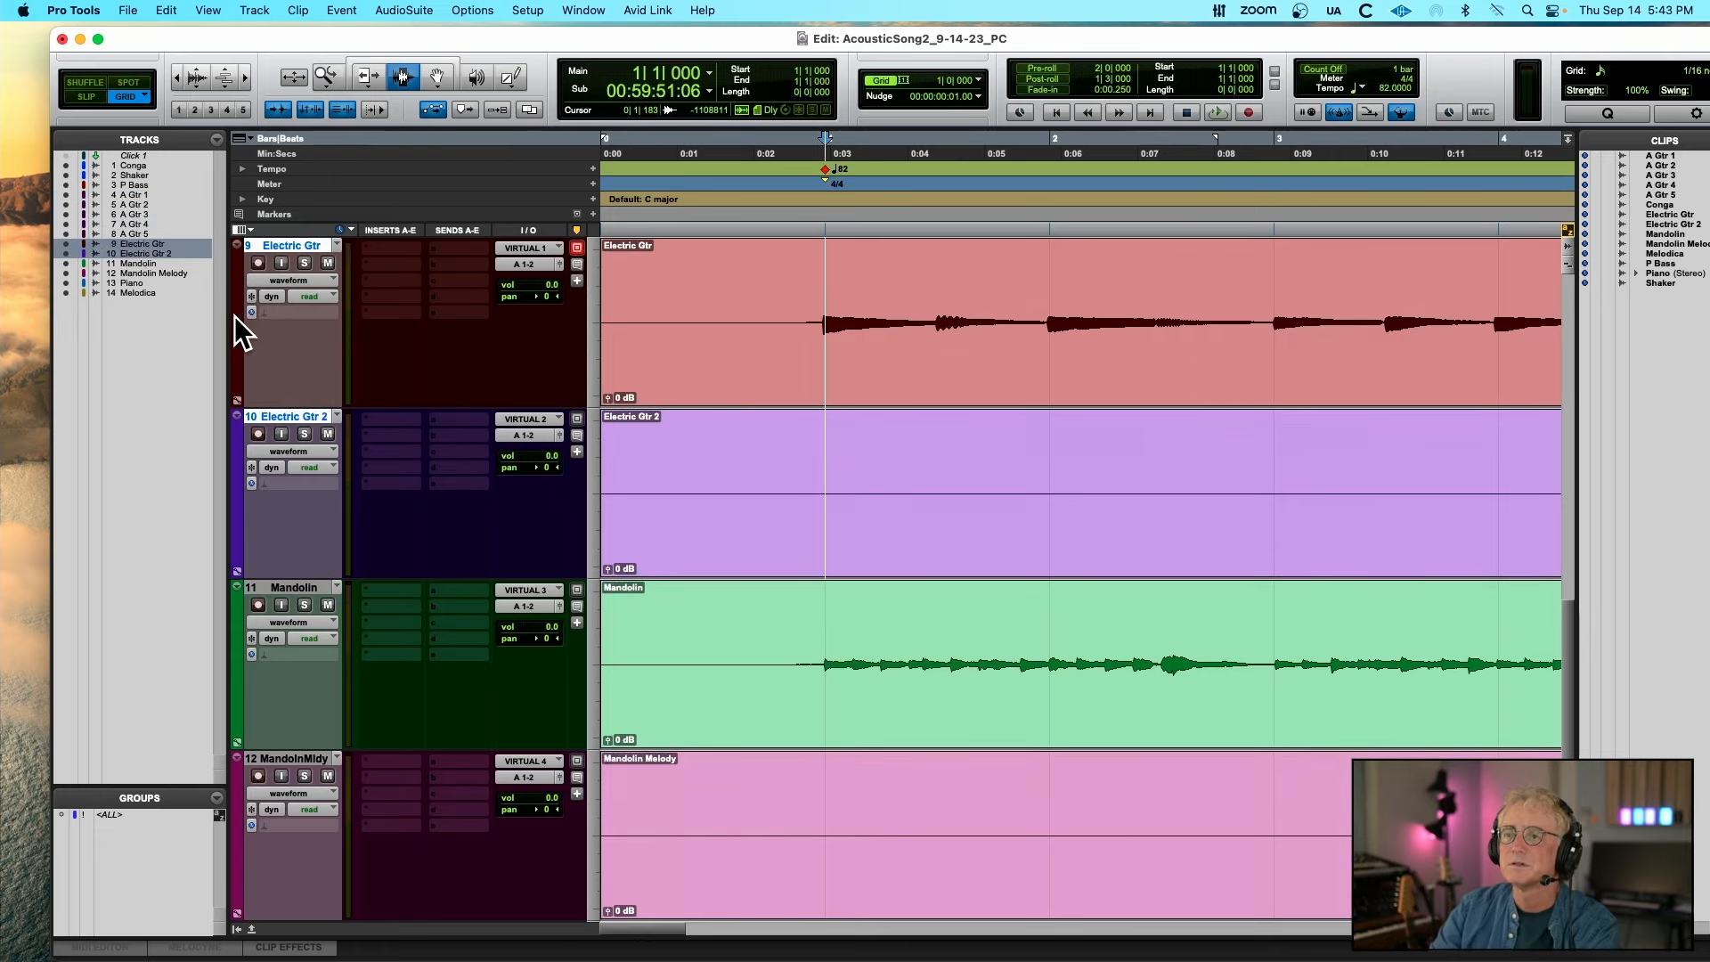
pyautogui.doubleClick(235, 317)
pyautogui.click(792, 394)
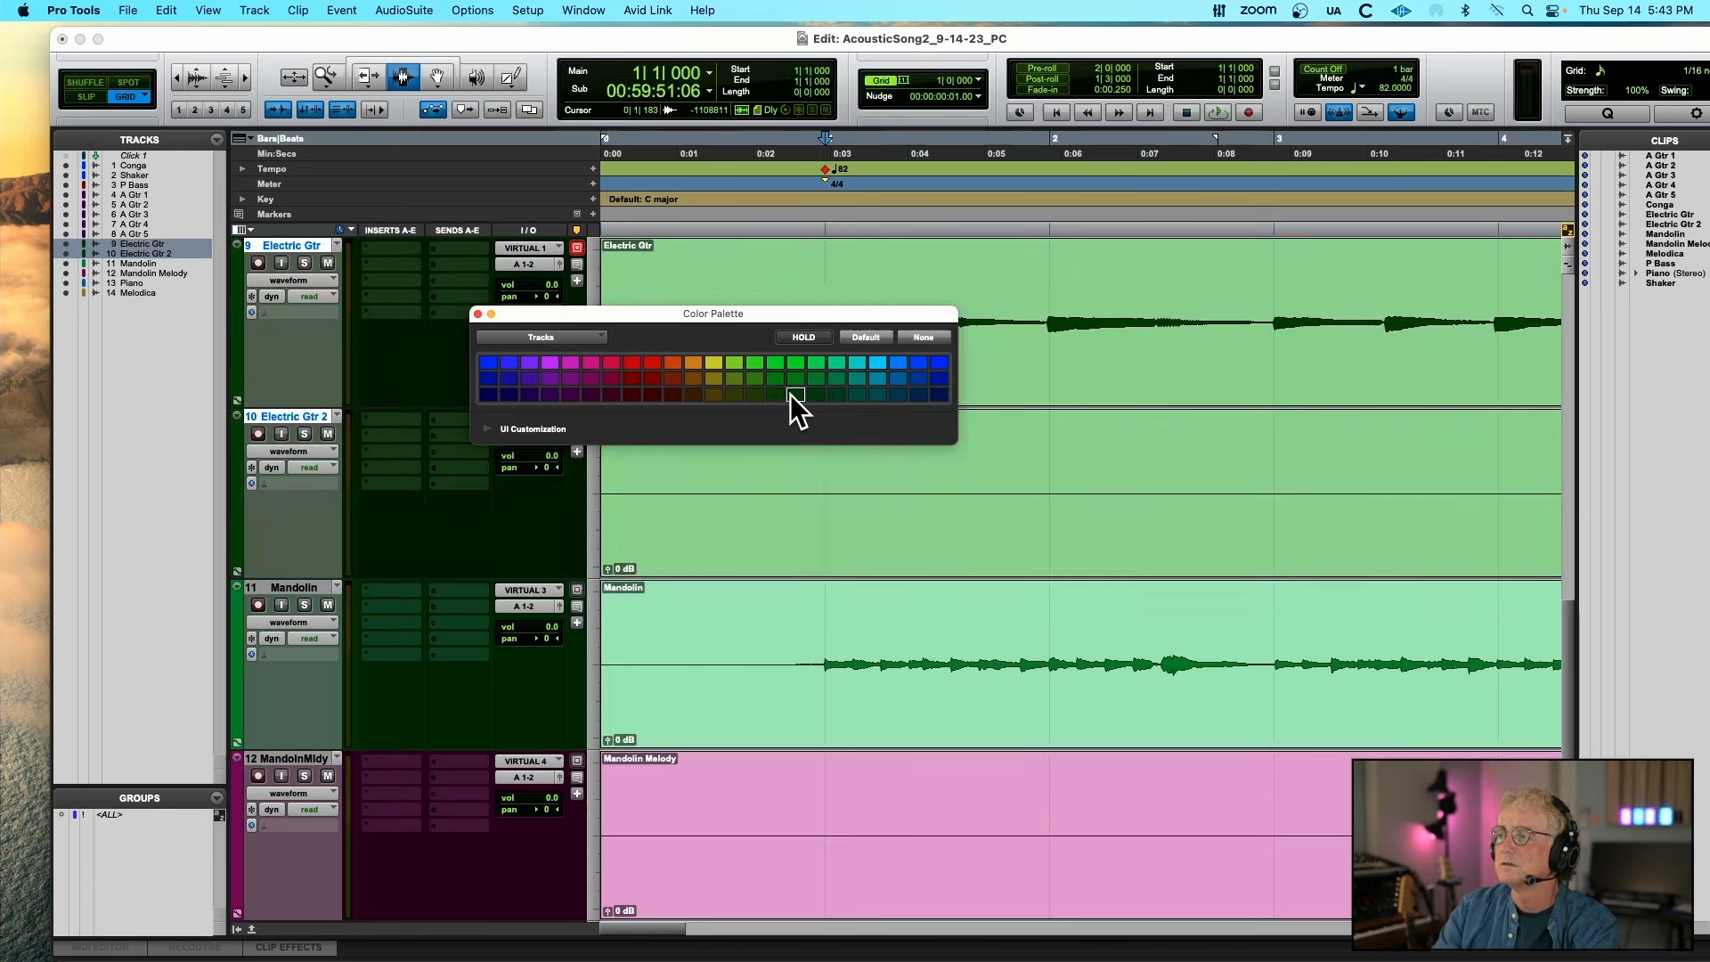
pyautogui.click(835, 393)
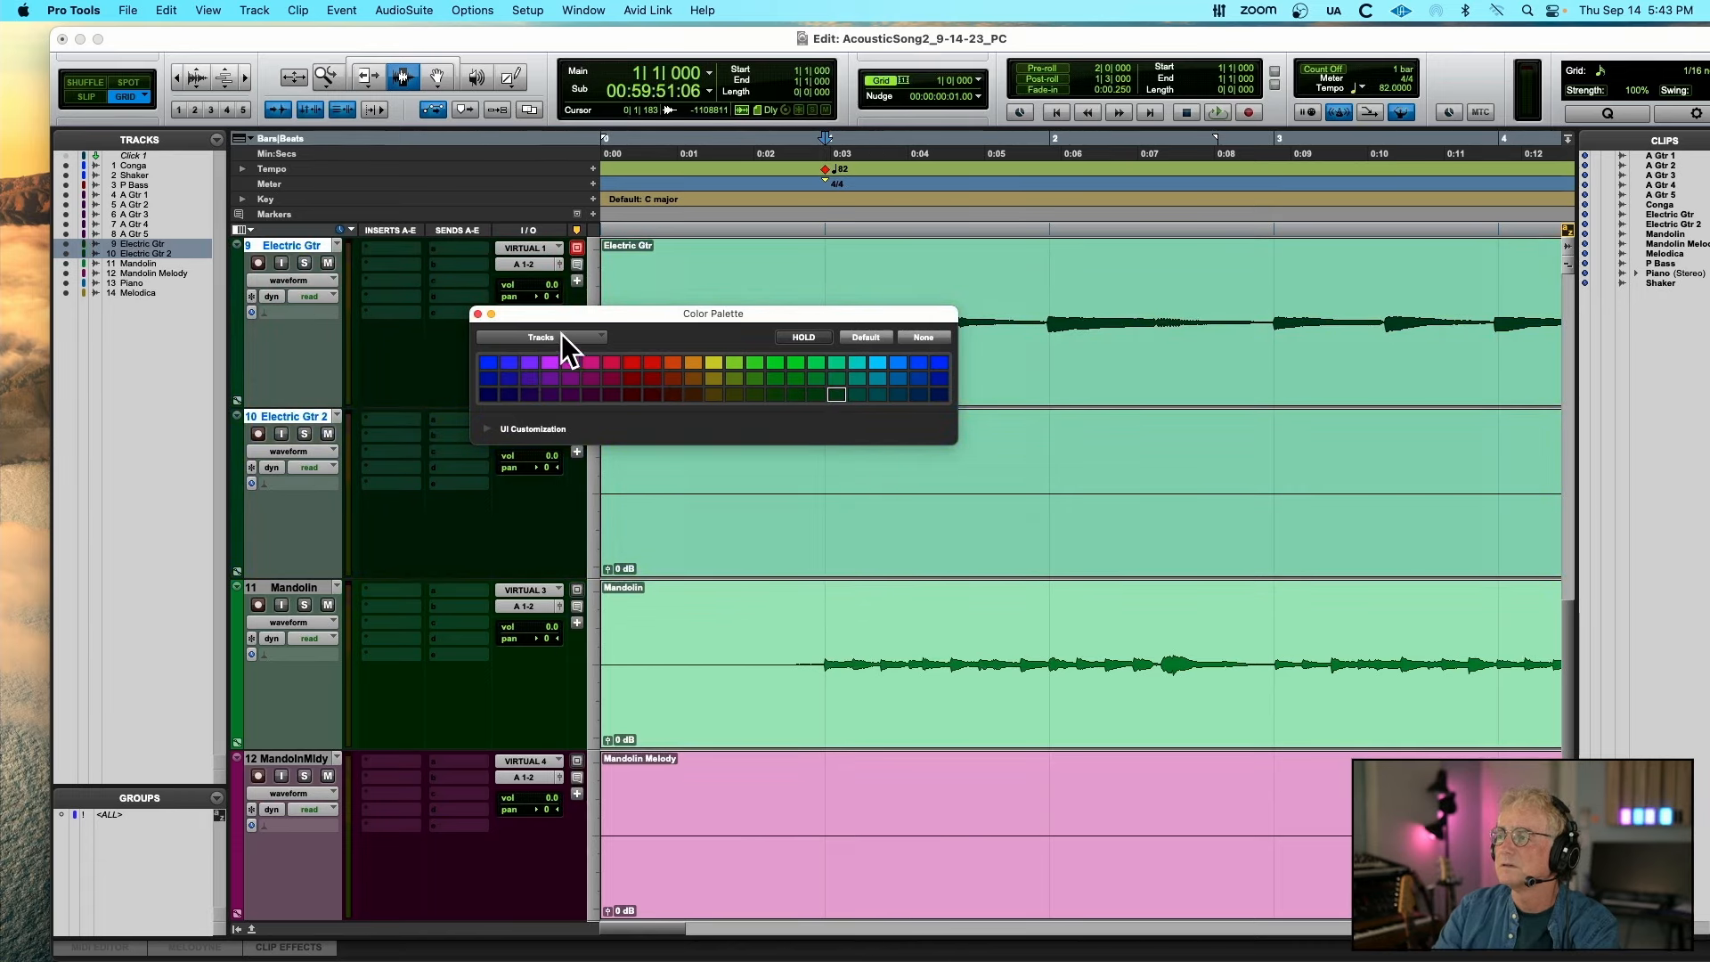
pyautogui.click(477, 313)
# Color the Mandolin and Mandolin Melody tracks dark cyan with the Color Palette
pyautogui.scroll(-2, 476, 315)
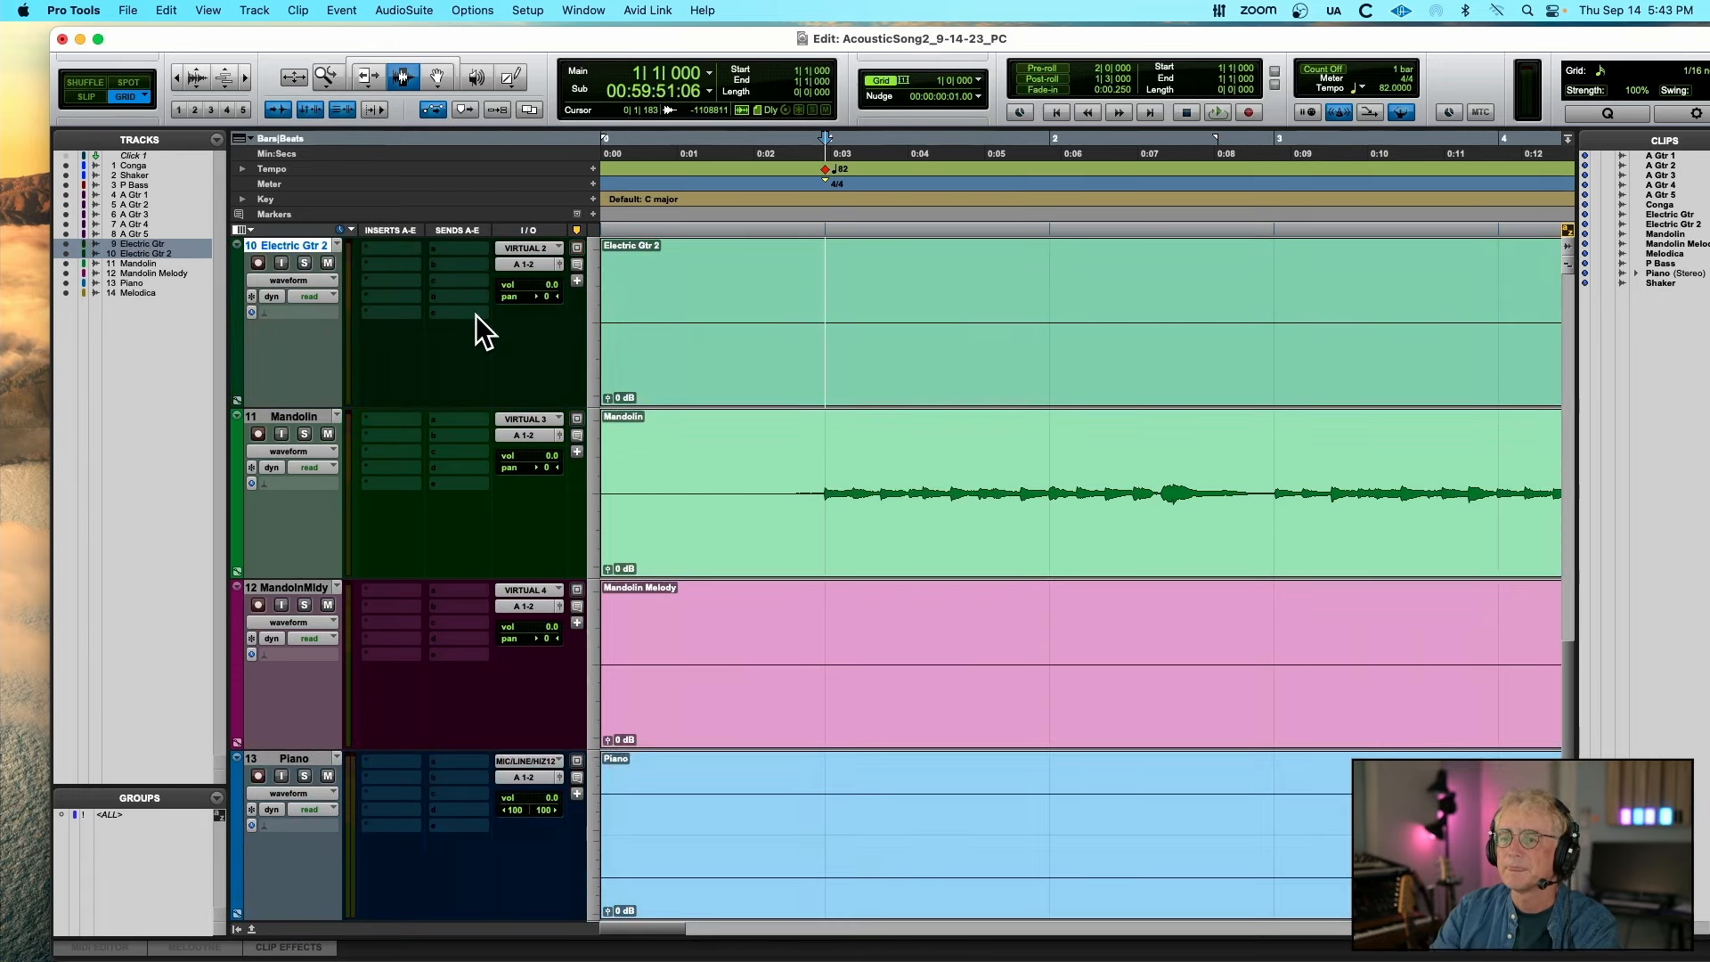
pyautogui.click(299, 416)
pyautogui.keyDown('shift'); pyautogui.click(296, 588); pyautogui.keyUp('shift')
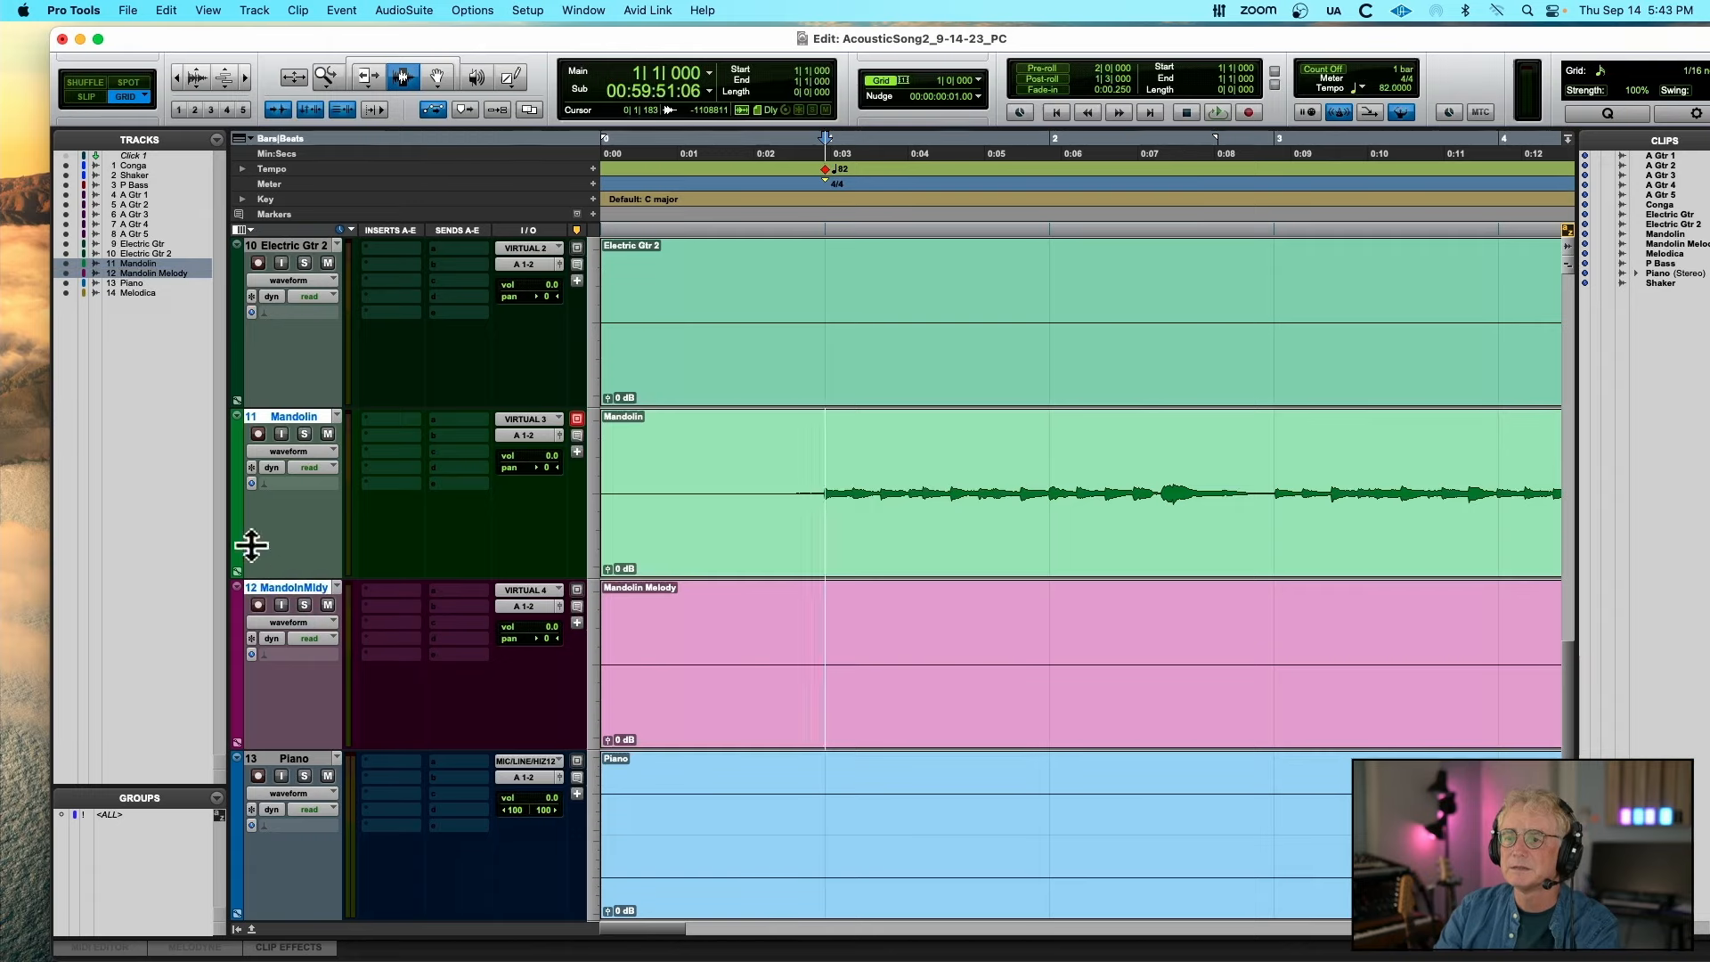
pyautogui.doubleClick(232, 488)
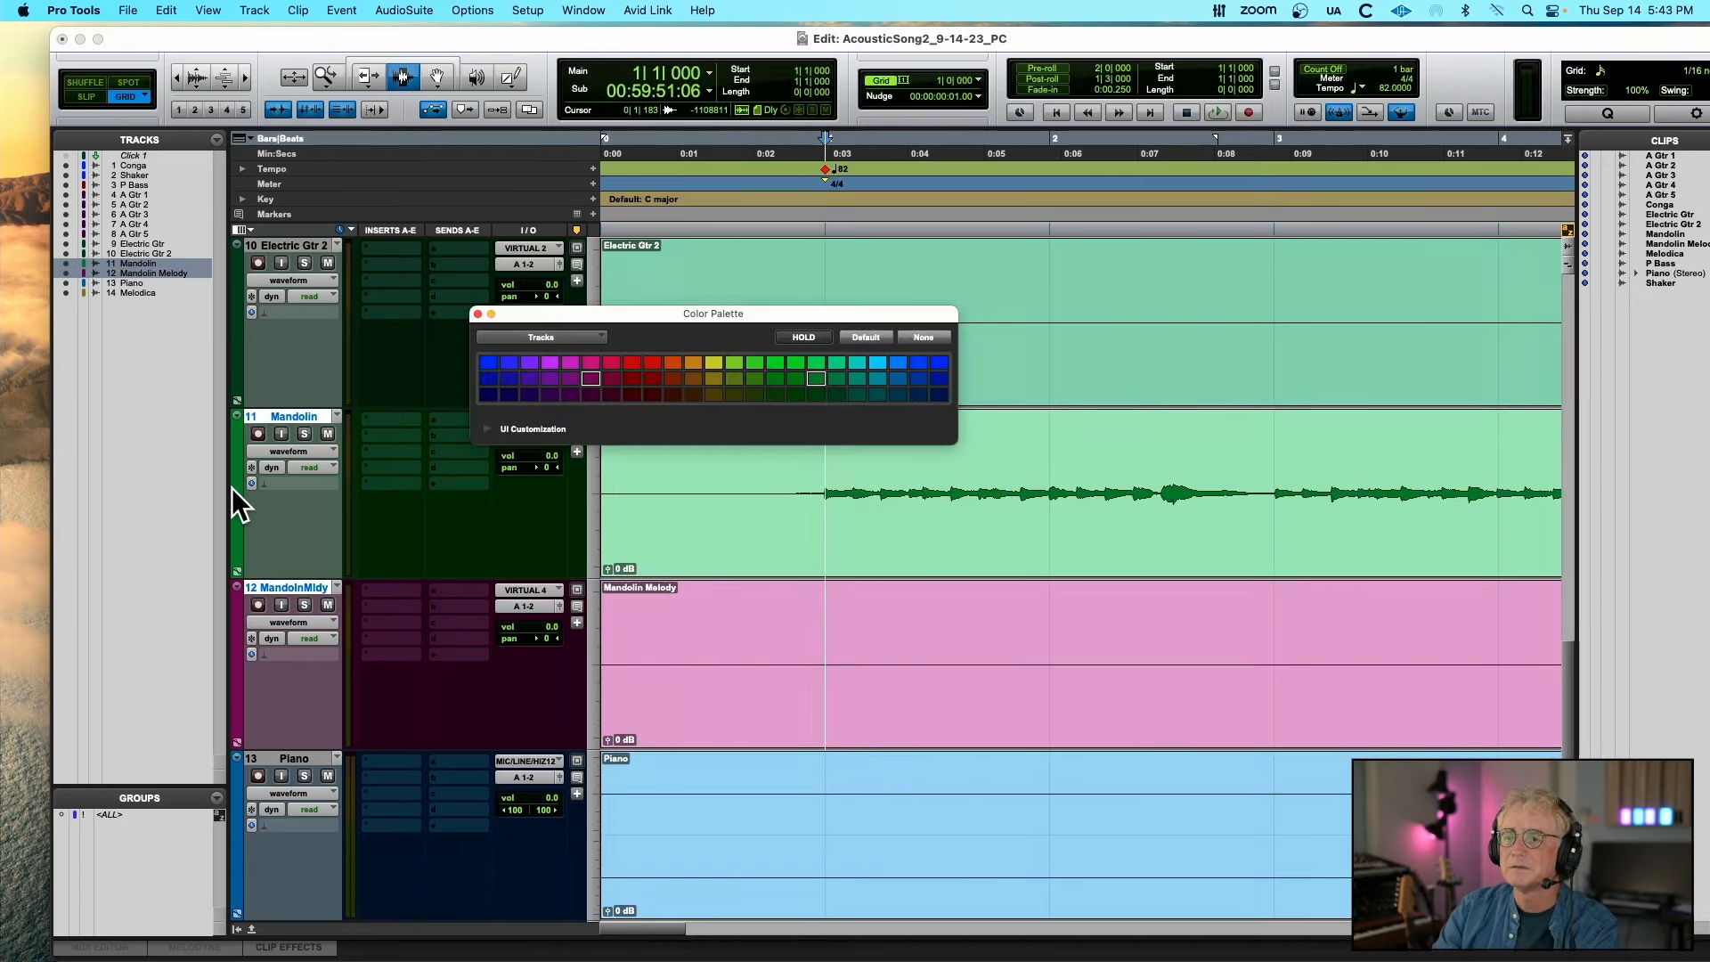
pyautogui.click(879, 394)
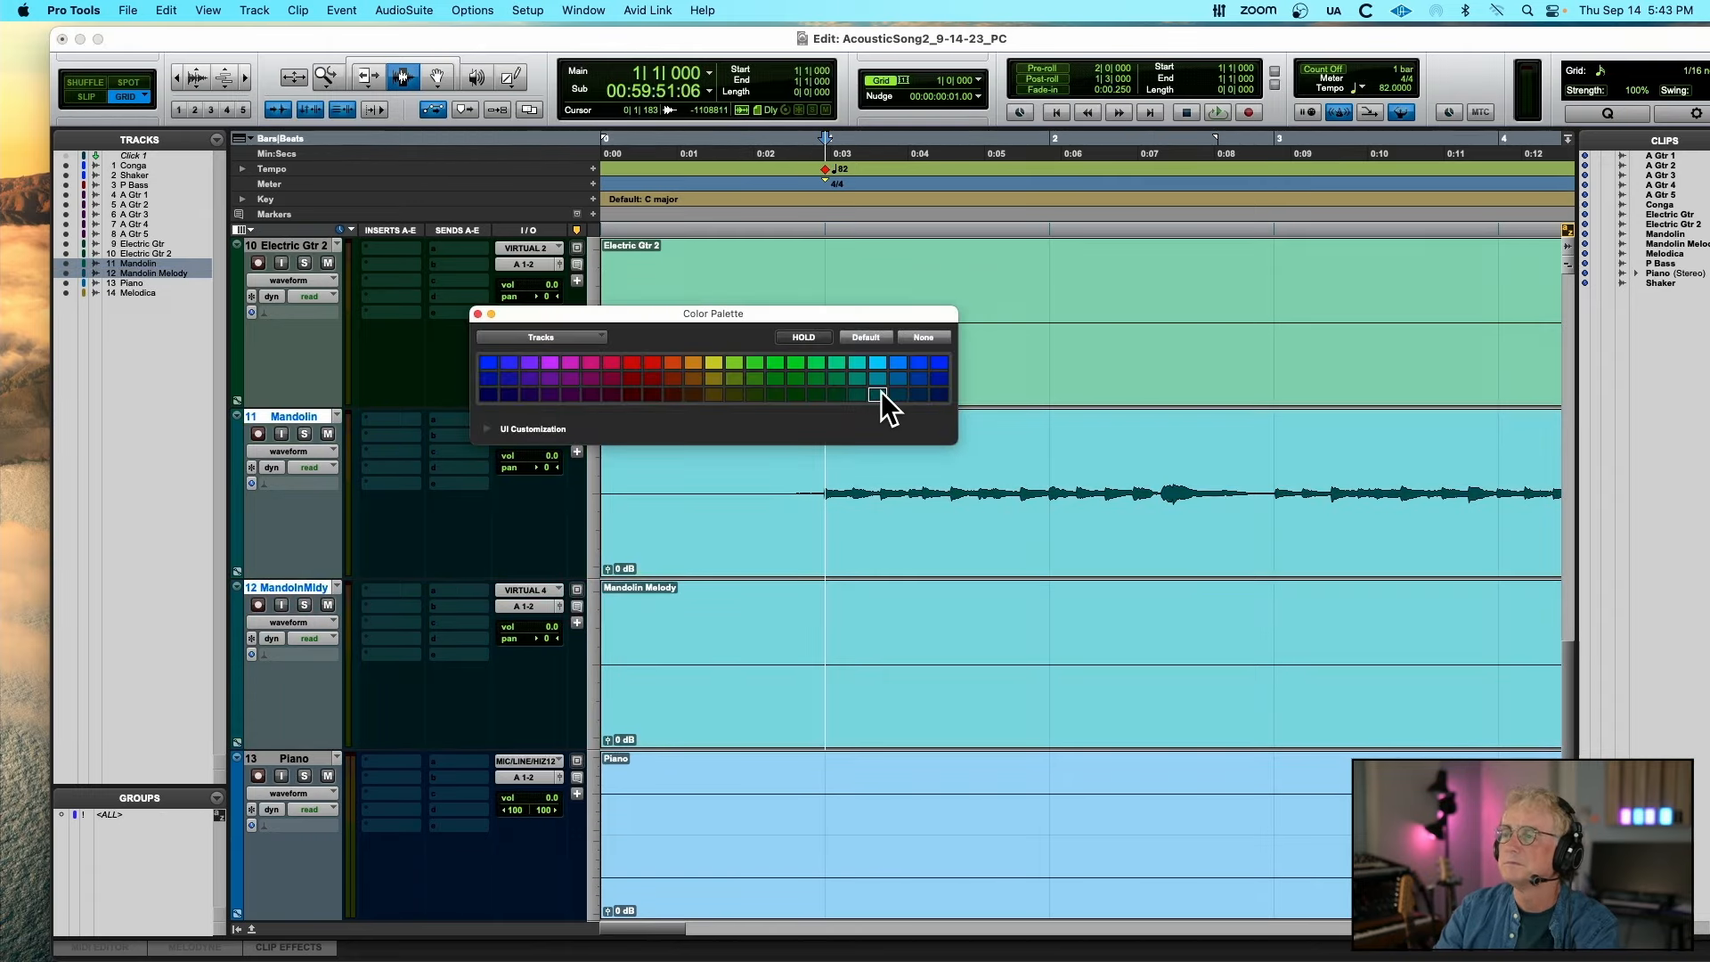
pyautogui.click(478, 314)
# Color the Piano and Melodica tracks dark yellow with the Color Palette
pyautogui.scroll(-2, 473, 326)
pyautogui.scroll(-1, 473, 326)
pyautogui.click(279, 500)
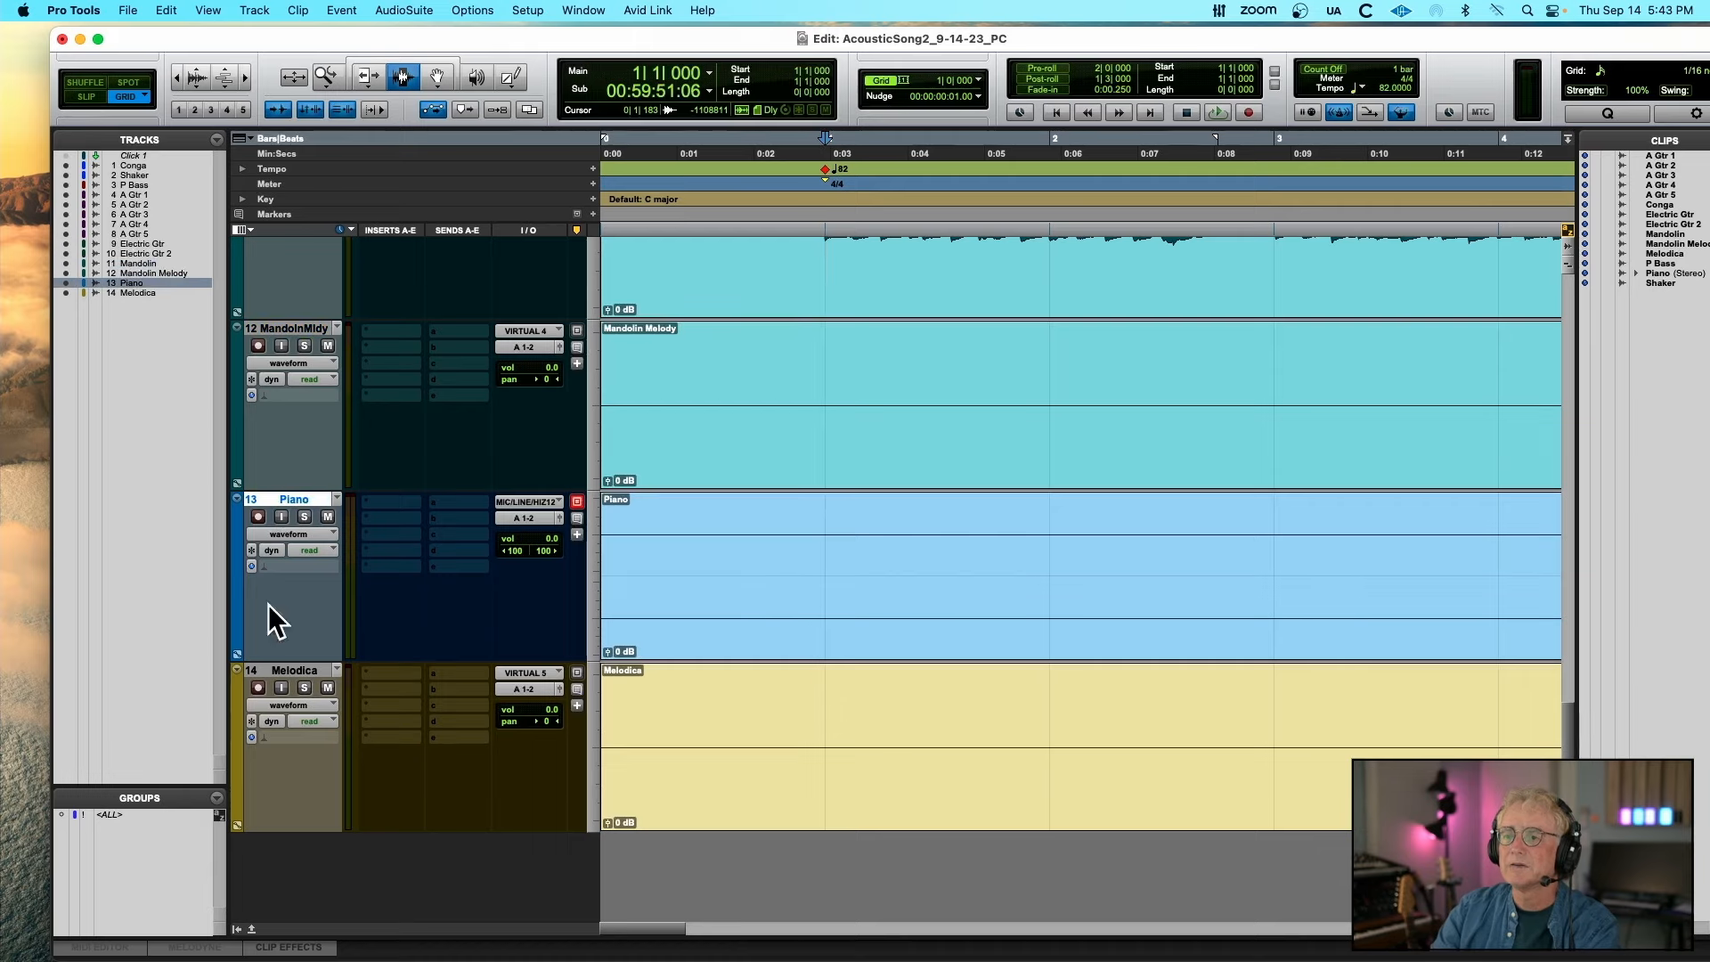
pyautogui.keyDown('shift'); pyautogui.click(277, 671); pyautogui.keyUp('shift')
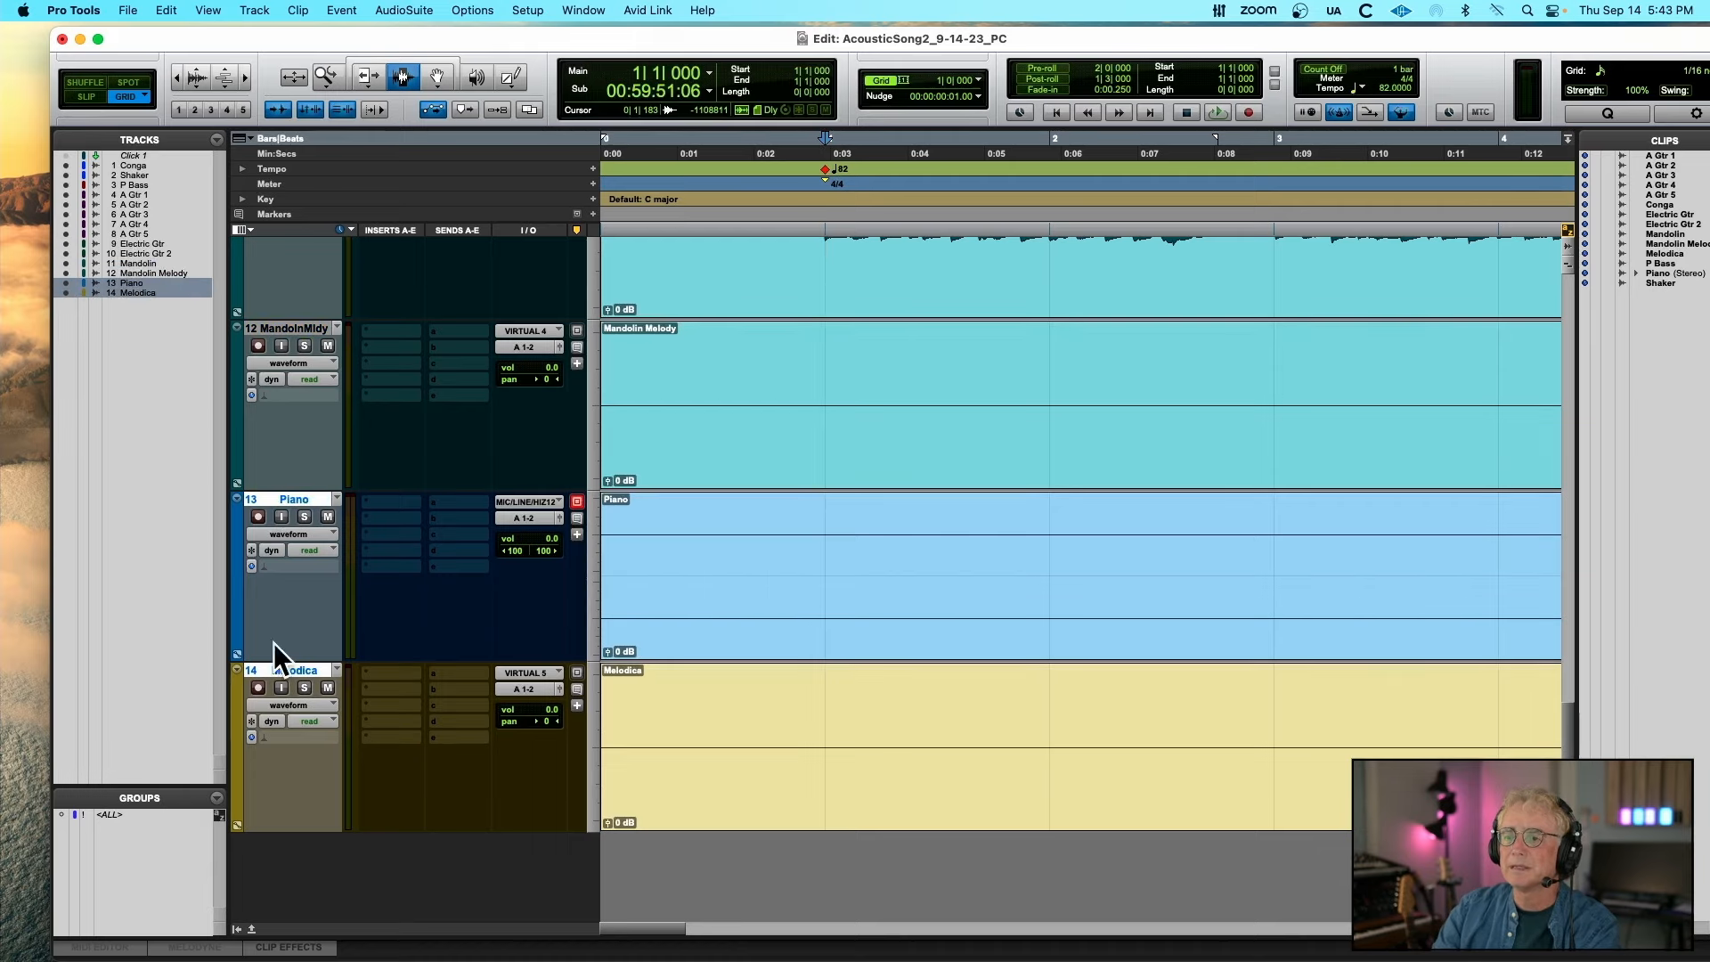
pyautogui.doubleClick(238, 554)
pyautogui.click(921, 365)
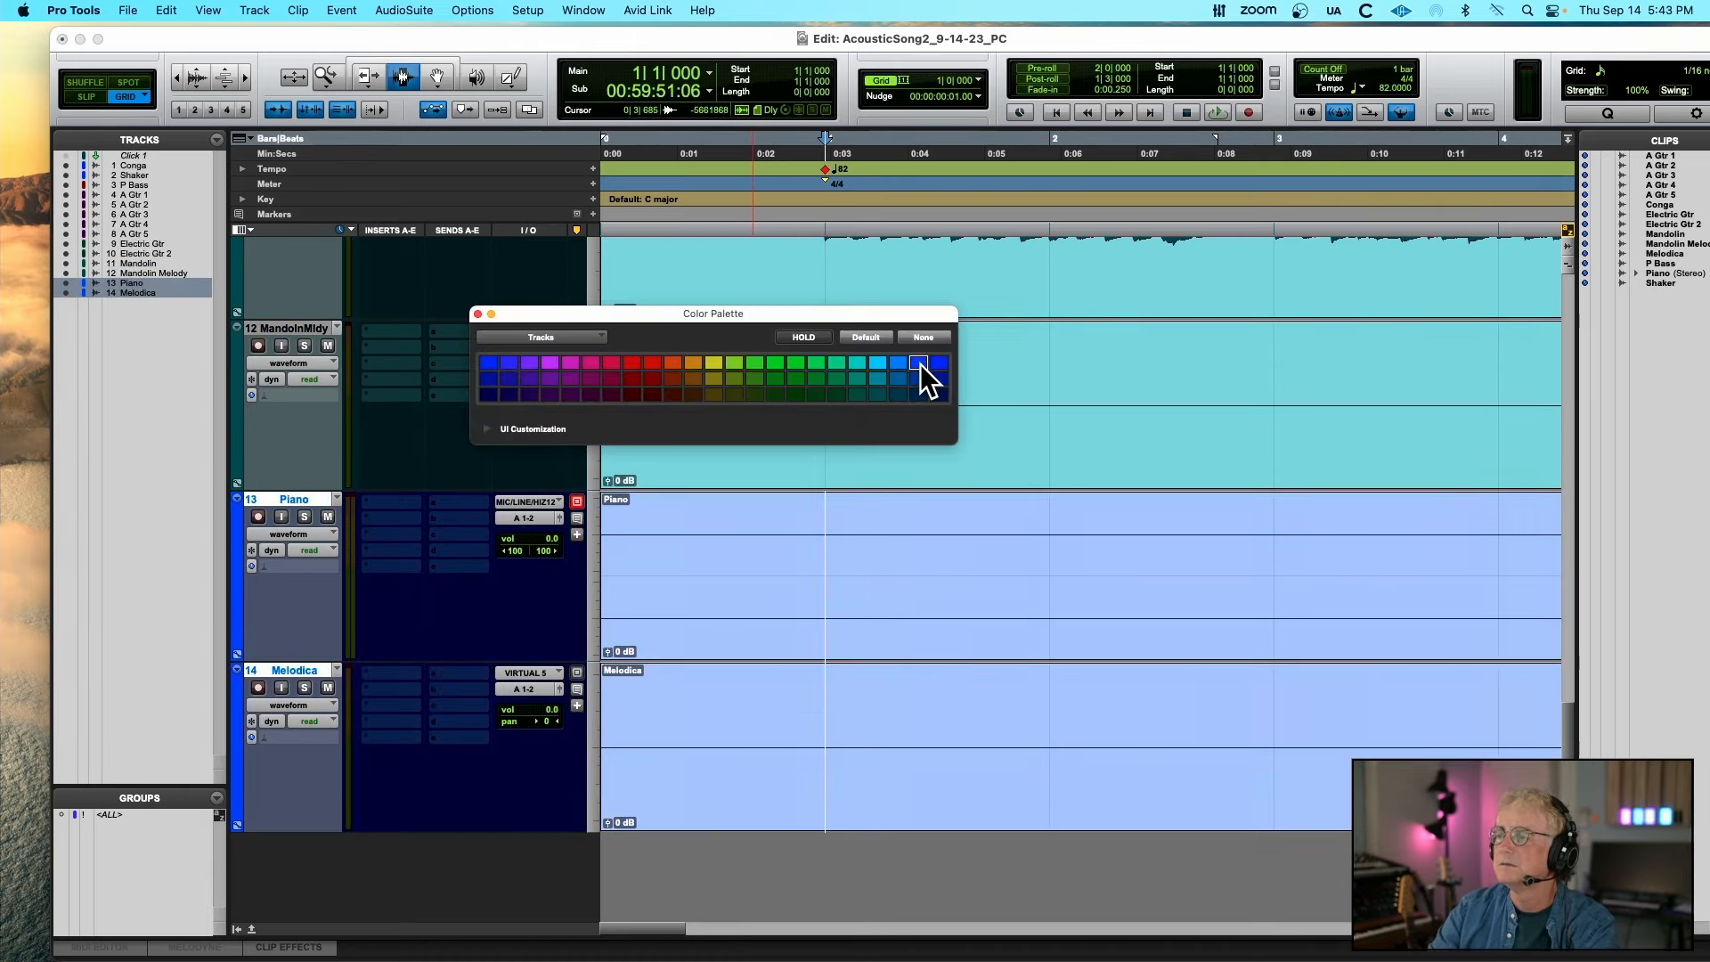
pyautogui.click(716, 362)
pyautogui.click(715, 379)
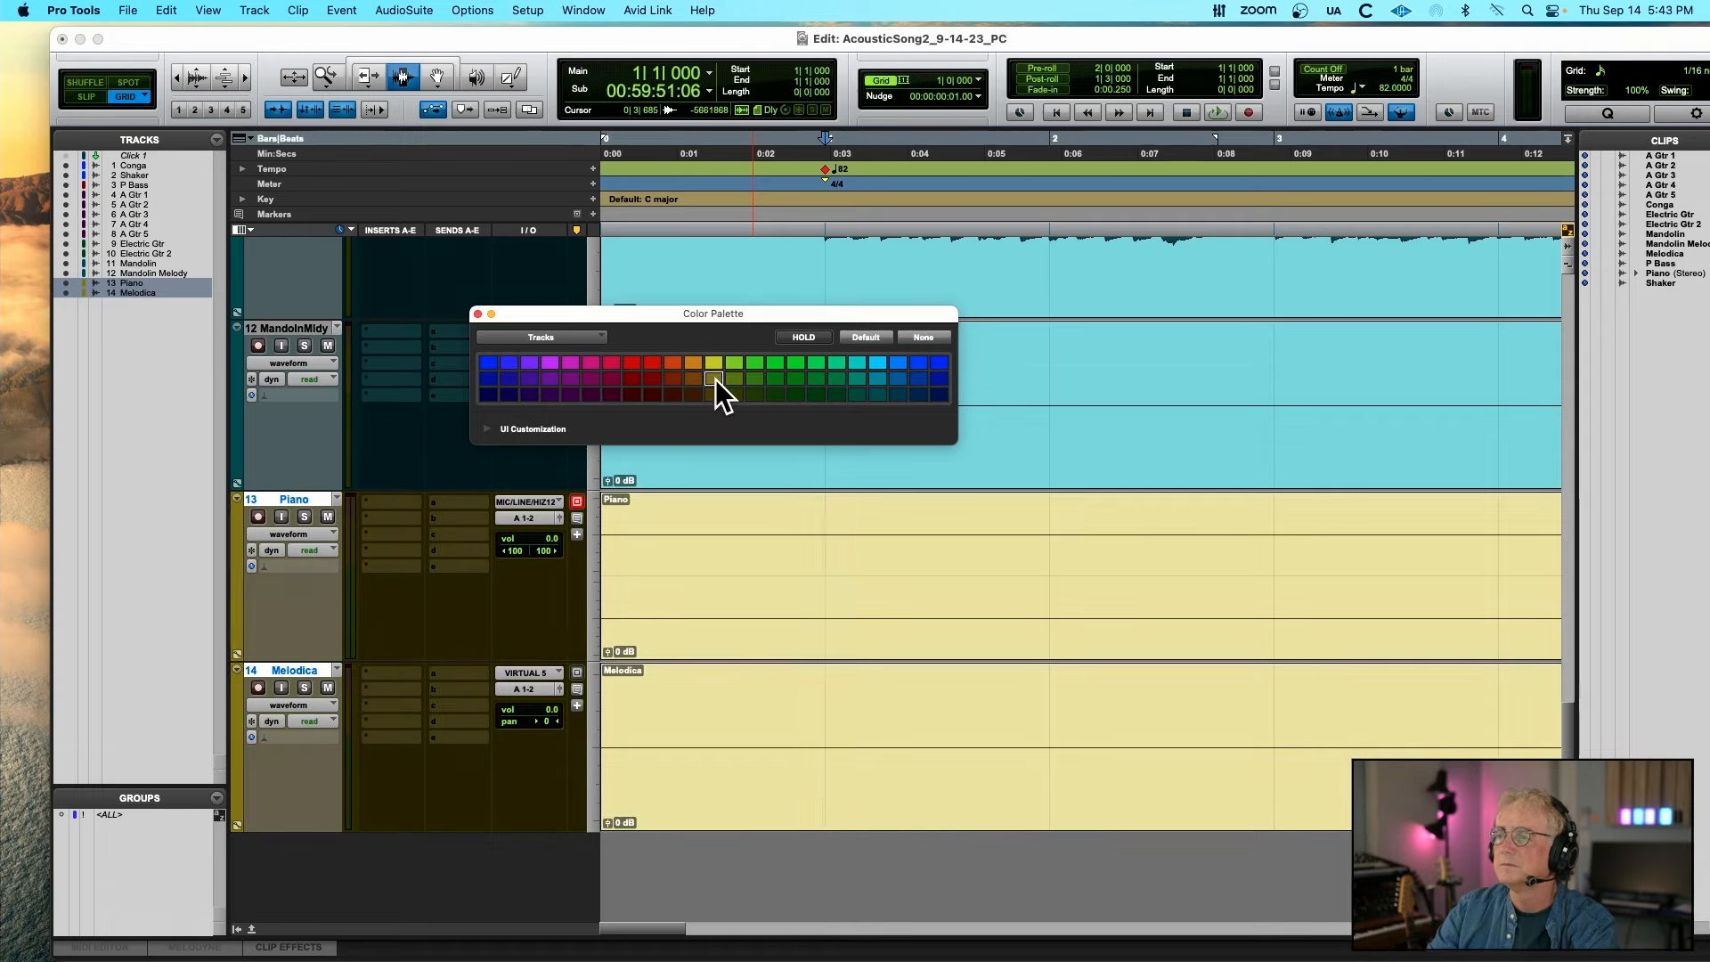
pyautogui.click(478, 313)
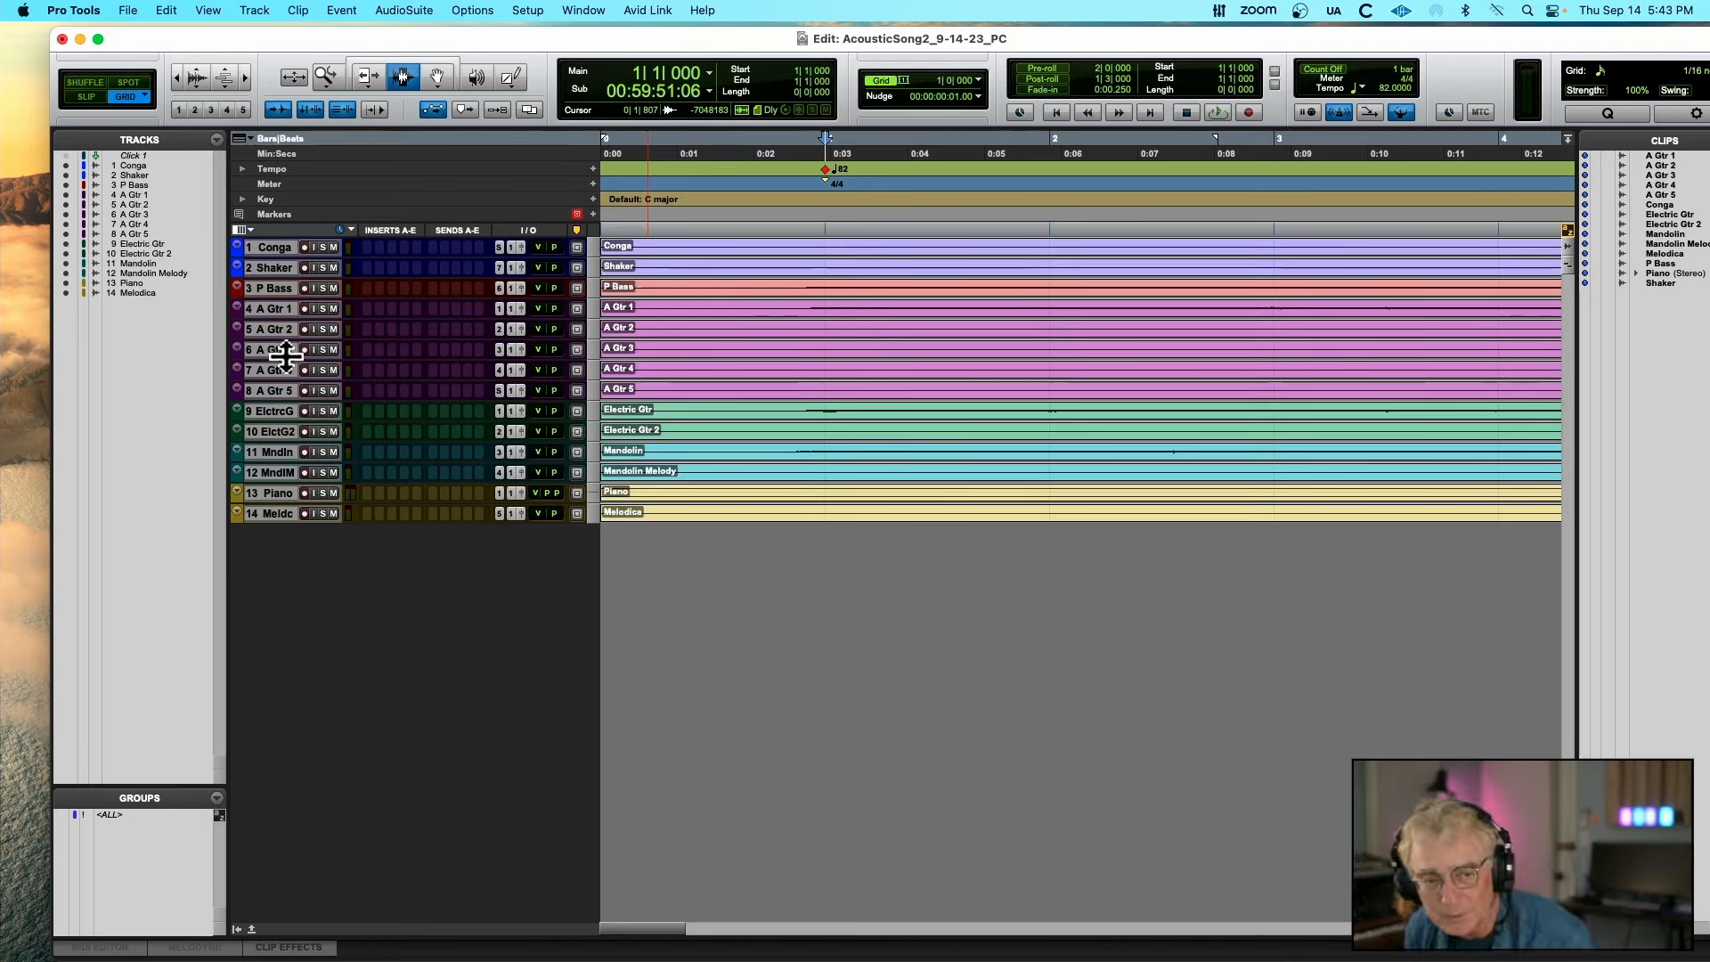
# Select the Conga and Shaker tracks together and enlarge the height of all tracks by two increments
pyautogui.click(282, 249)
pyautogui.rightClick(281, 269)
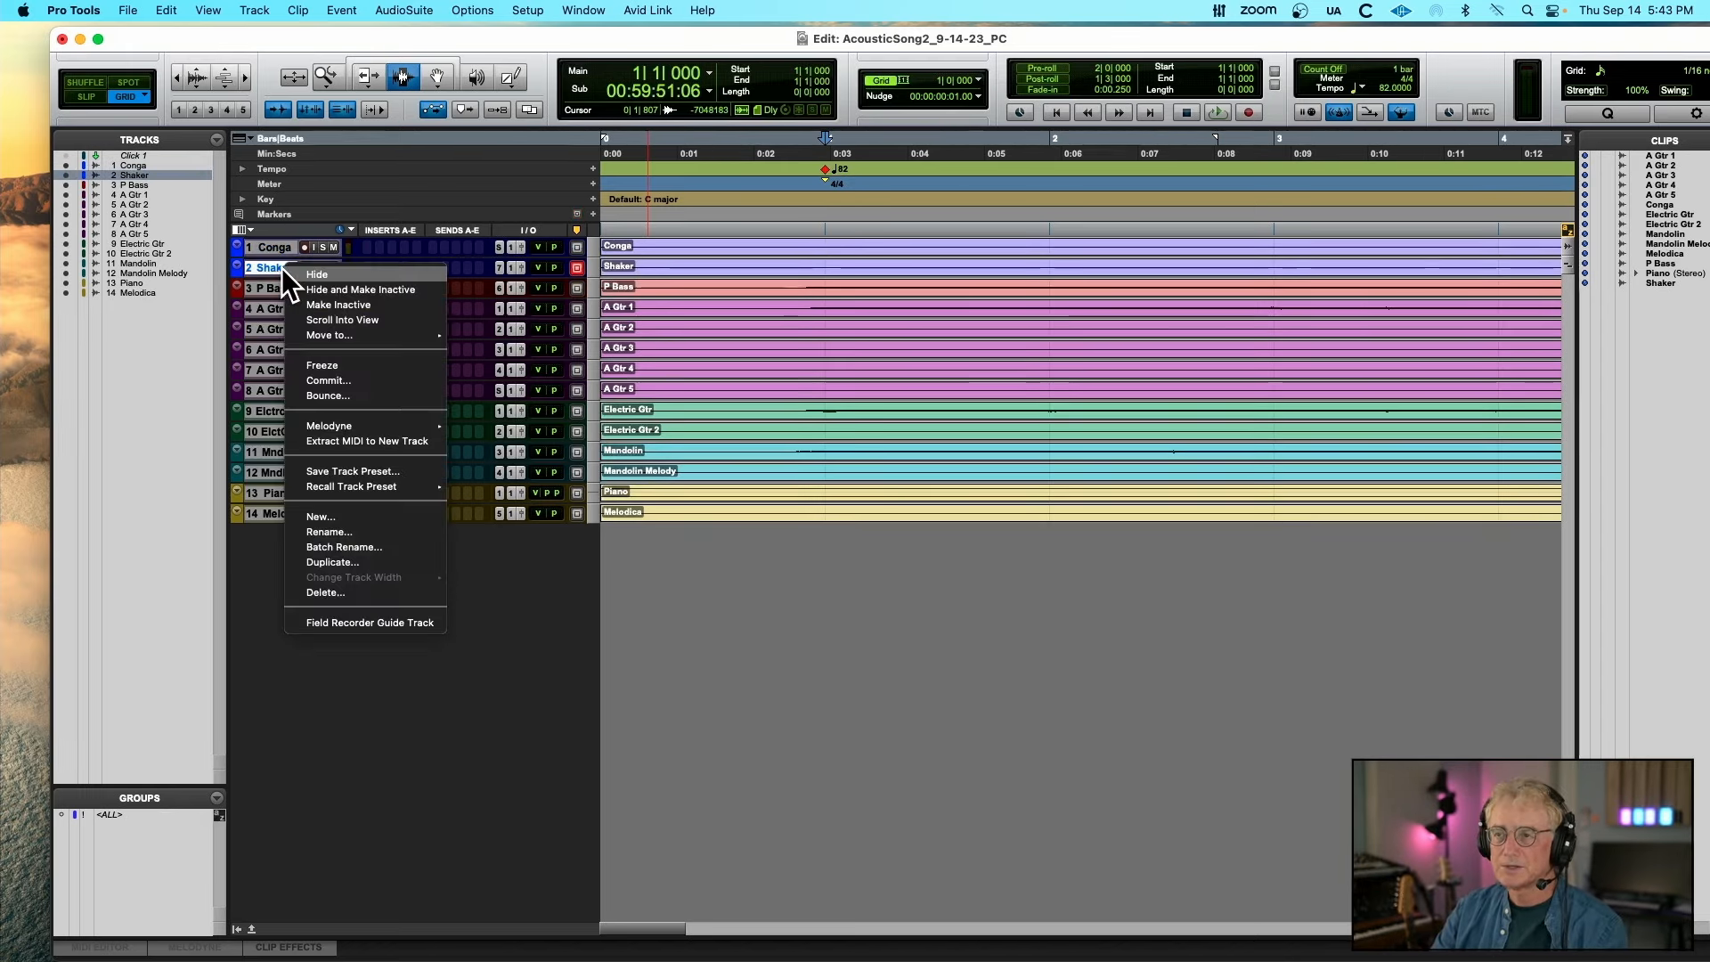
pyautogui.click(282, 250)
pyautogui.keyDown('shift'); pyautogui.click(281, 247); pyautogui.keyUp('shift')
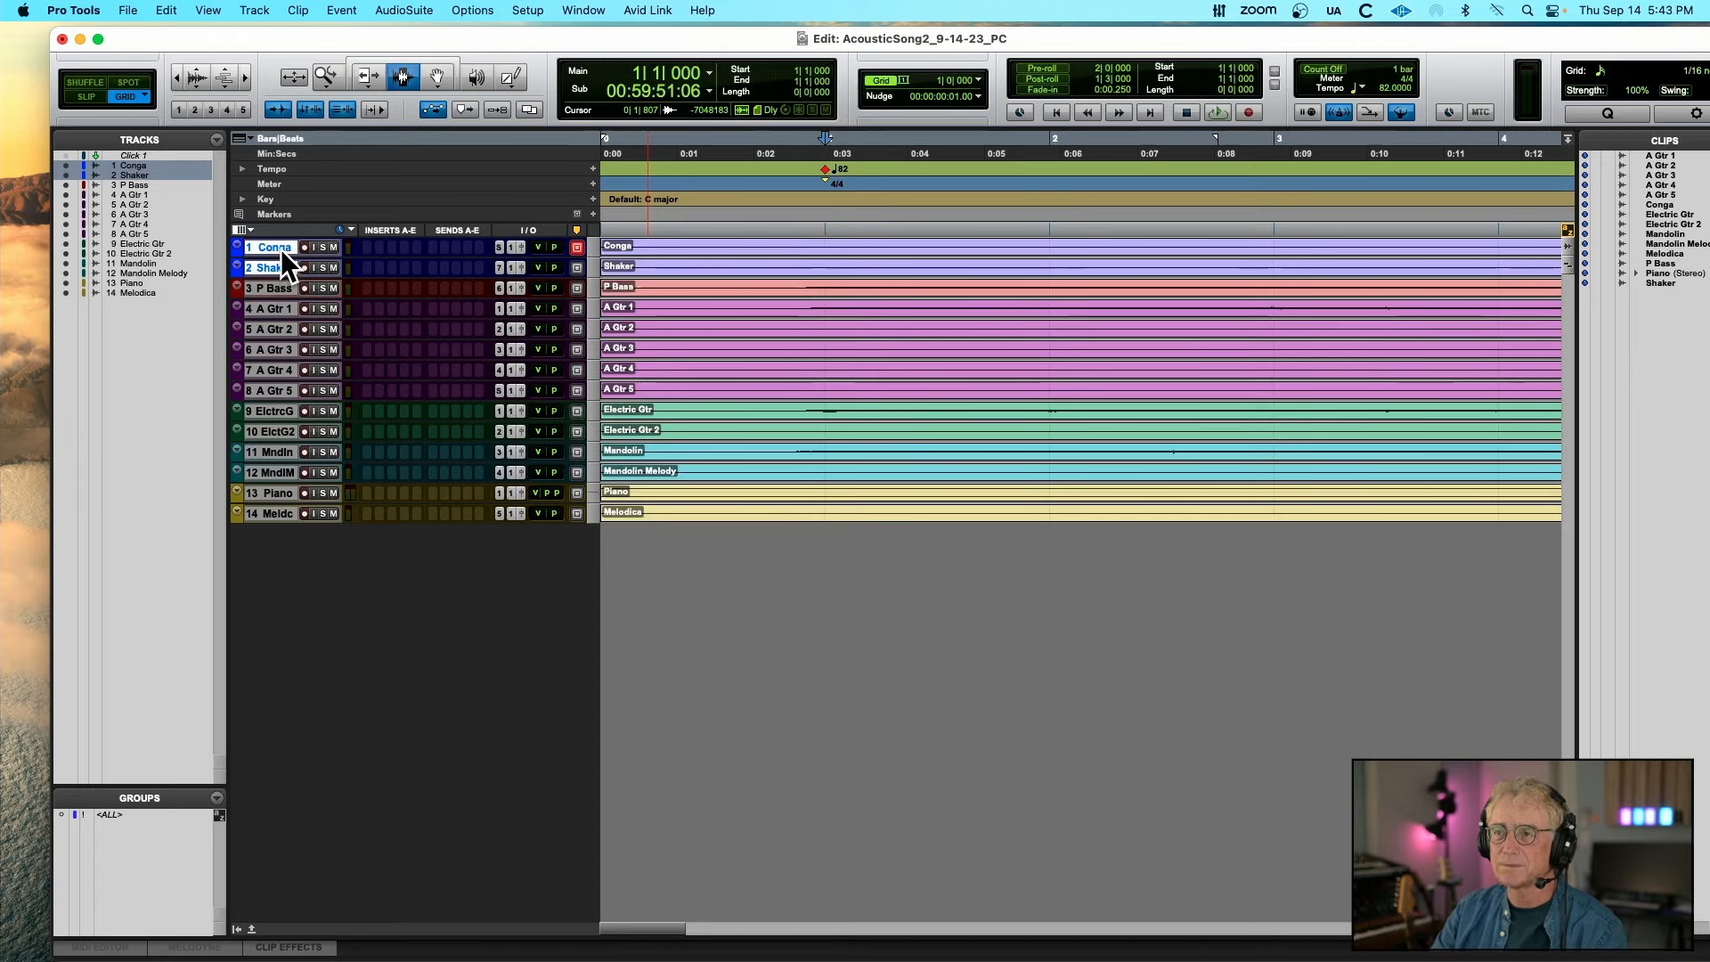
pyautogui.hotkey('ctrl', 'alt', 'Up')
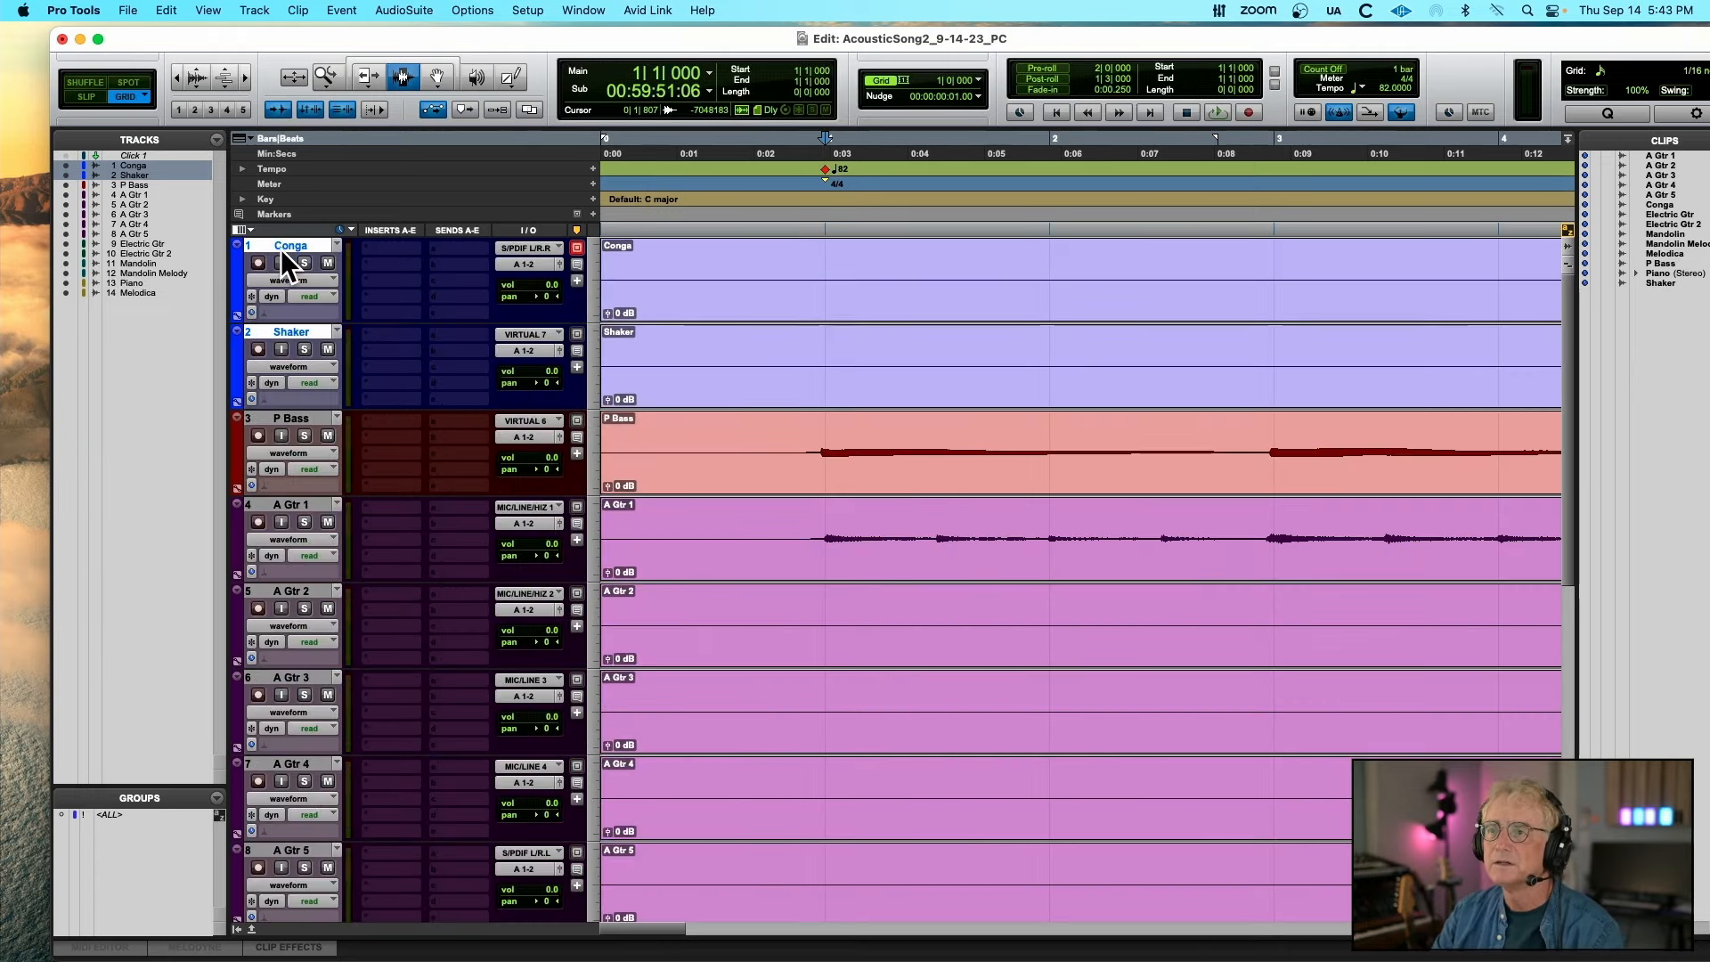
pyautogui.hotkey('ctrl', 'alt', 'Up')
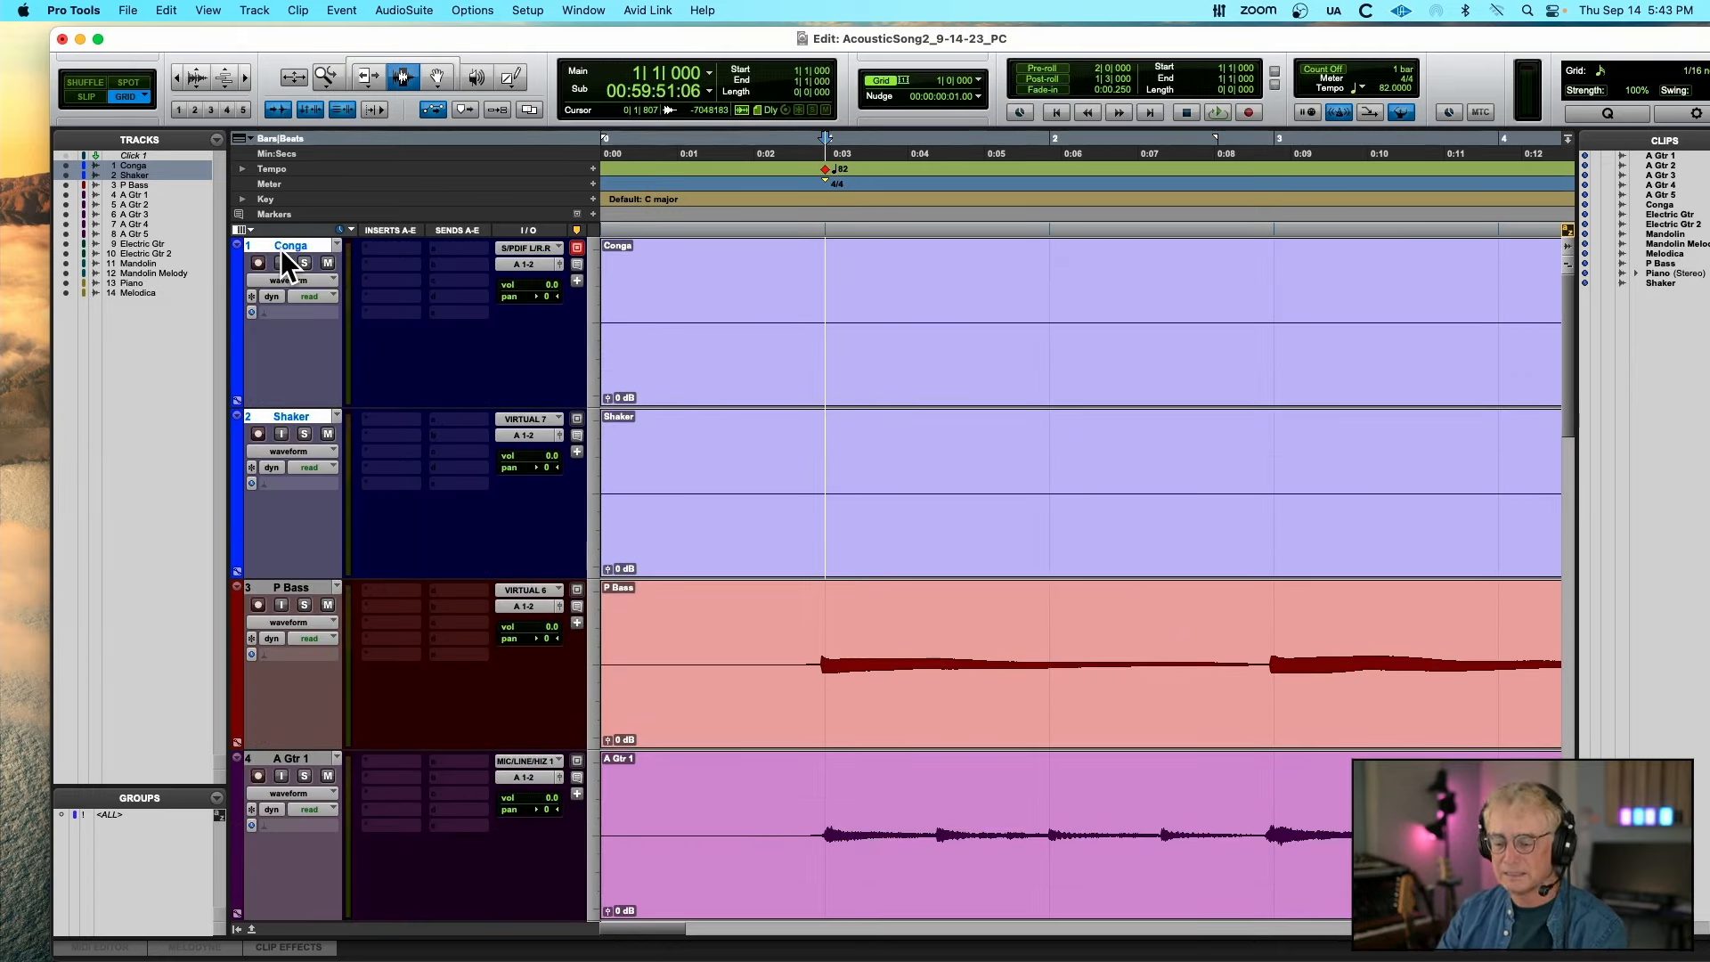
# Create a Mix/Edit group named Percussion from the Conga and Shaker tracks and deselect all tracks
pyautogui.press('super+g')
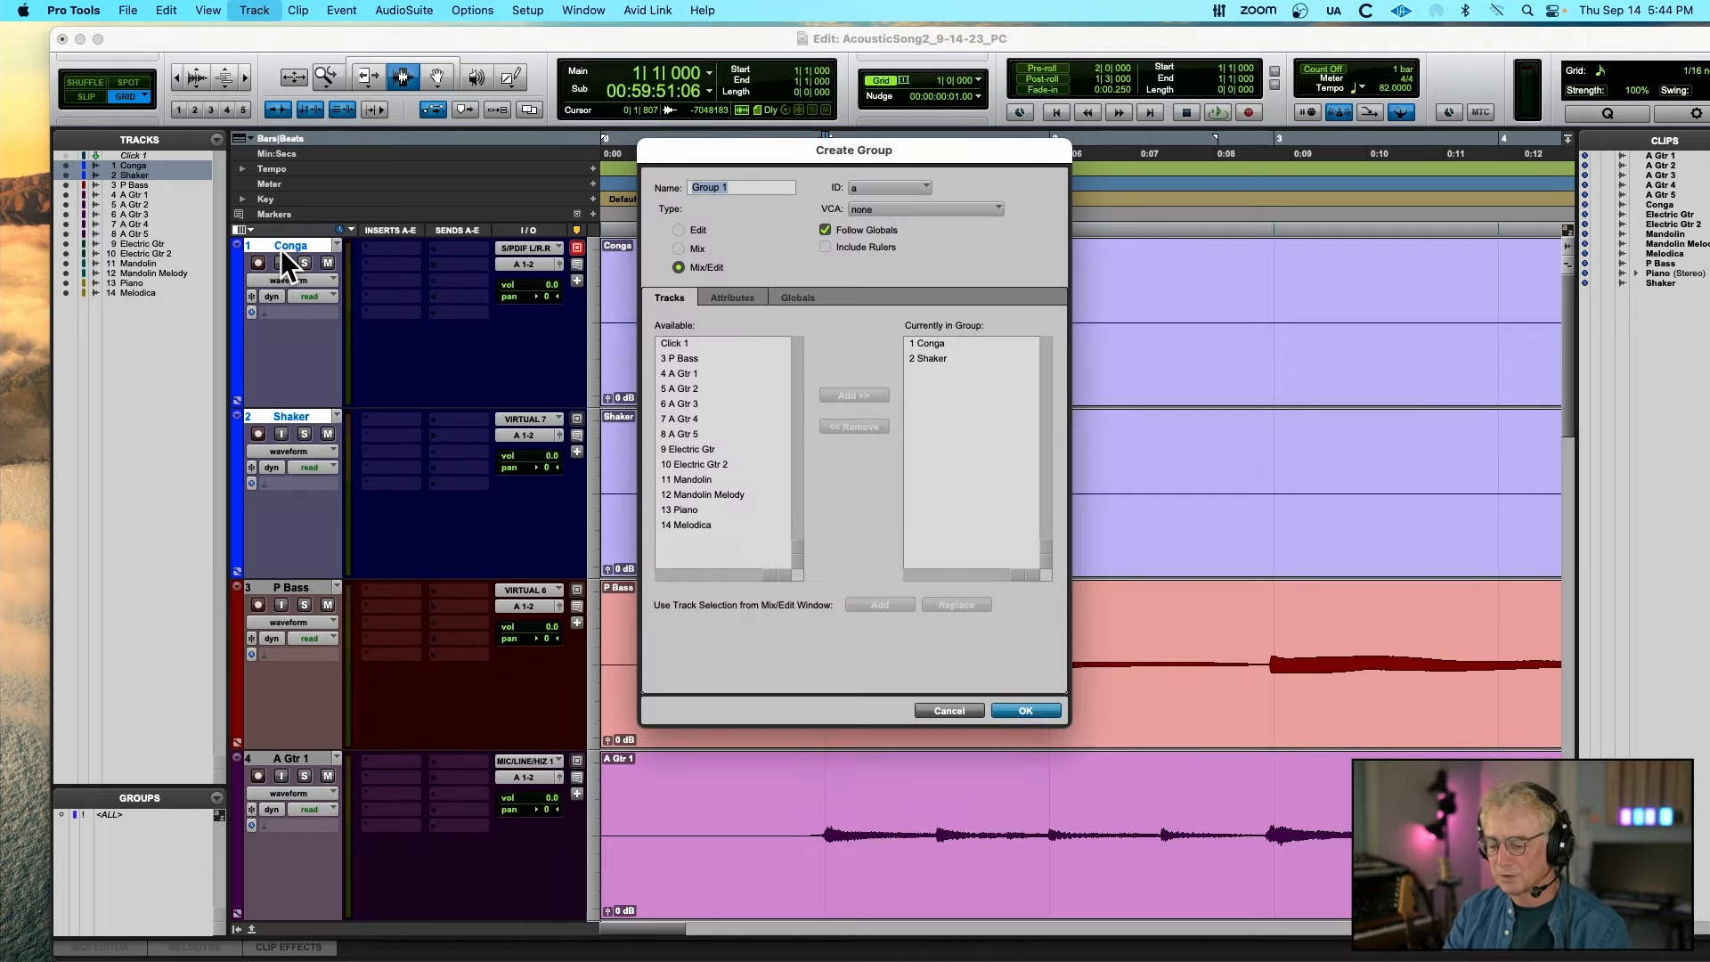
pyautogui.write('Percussion')
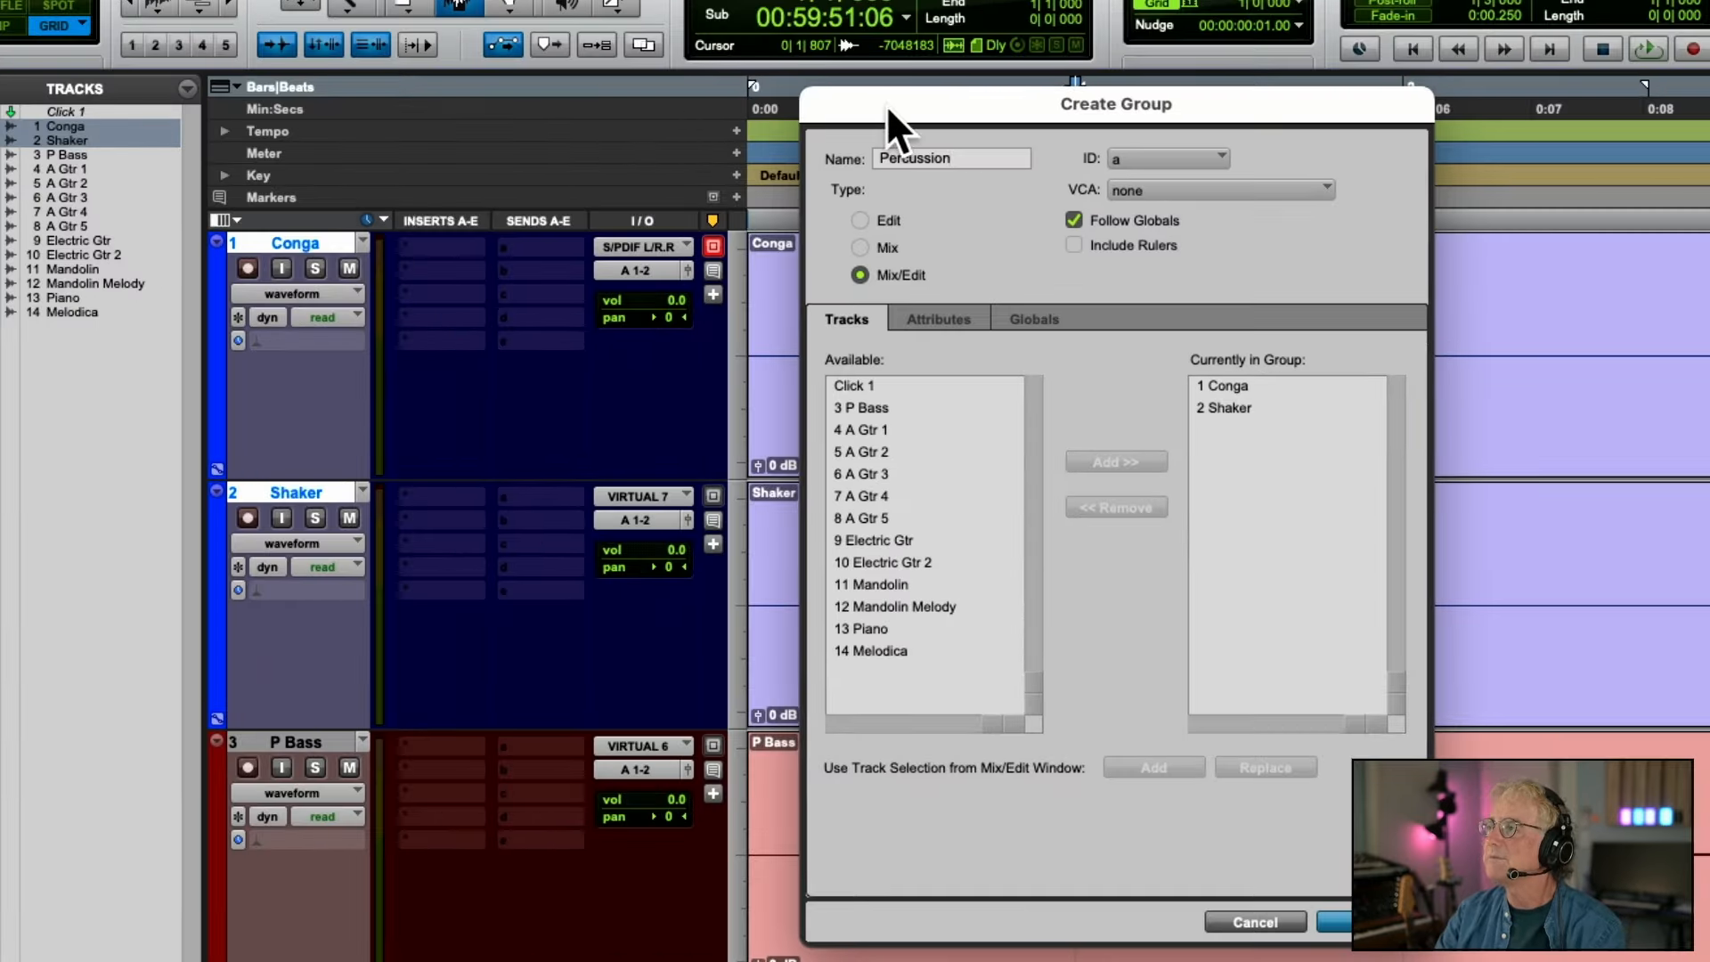
pyautogui.moveTo(885, 105); pyautogui.dragTo(636, 117)
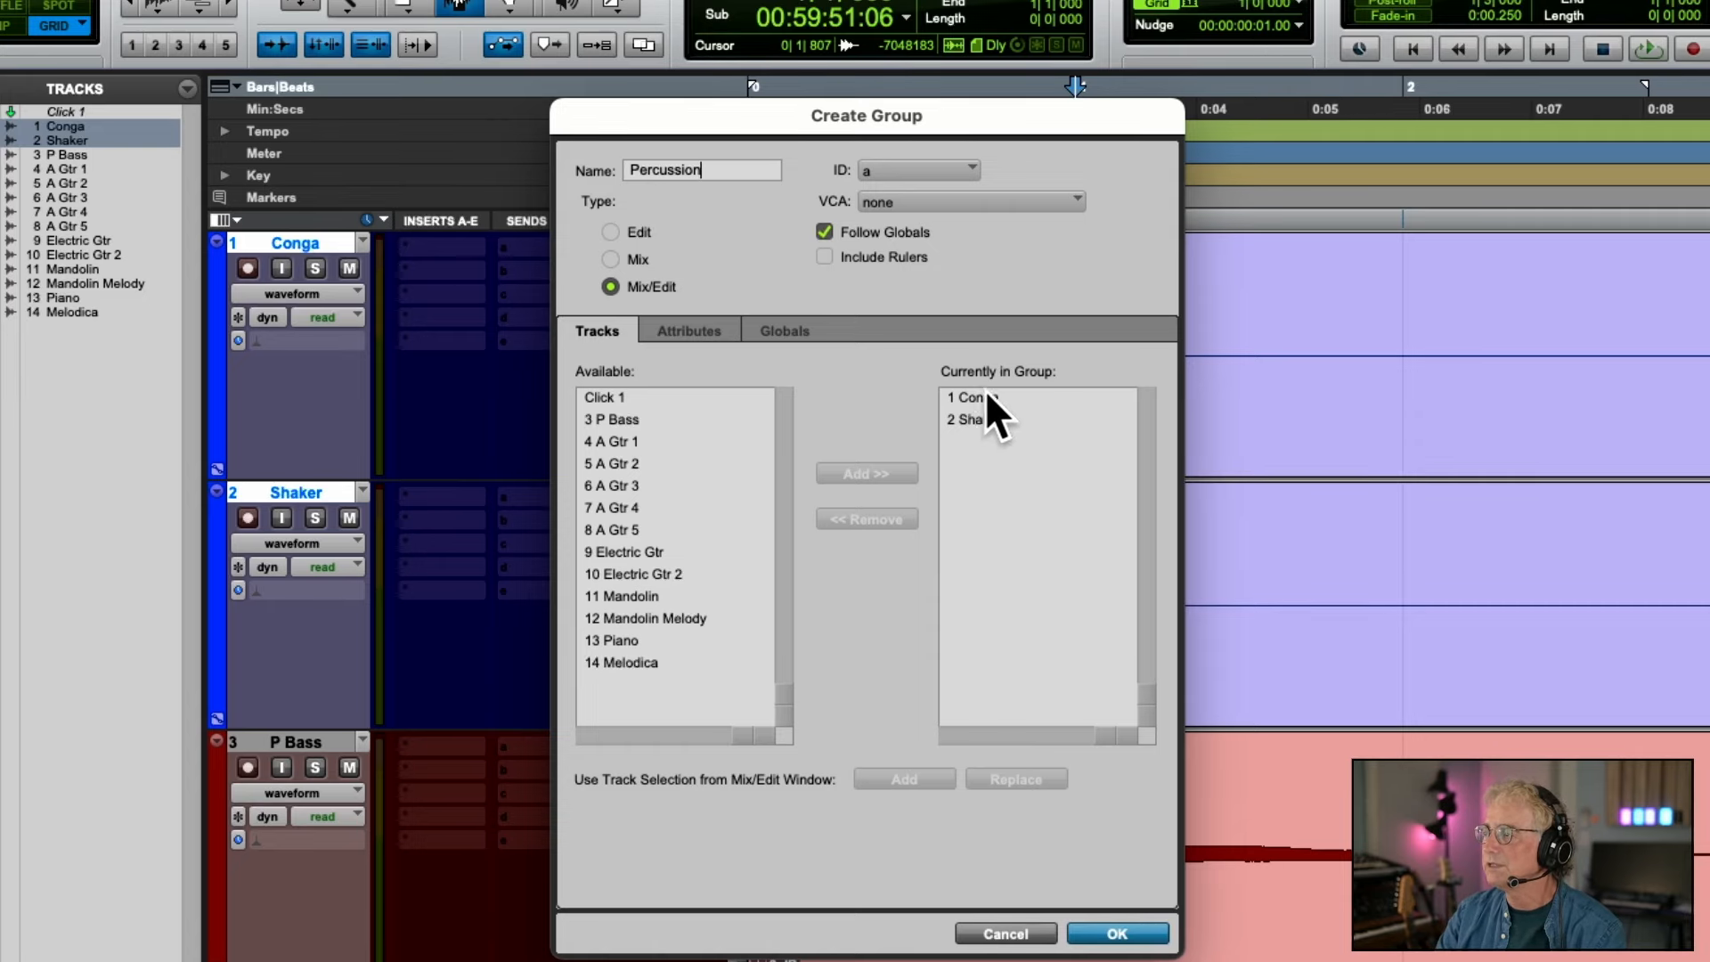
pyautogui.click(1135, 935)
pyautogui.keyDown('alt'); pyautogui.click(318, 485); pyautogui.keyUp('alt')
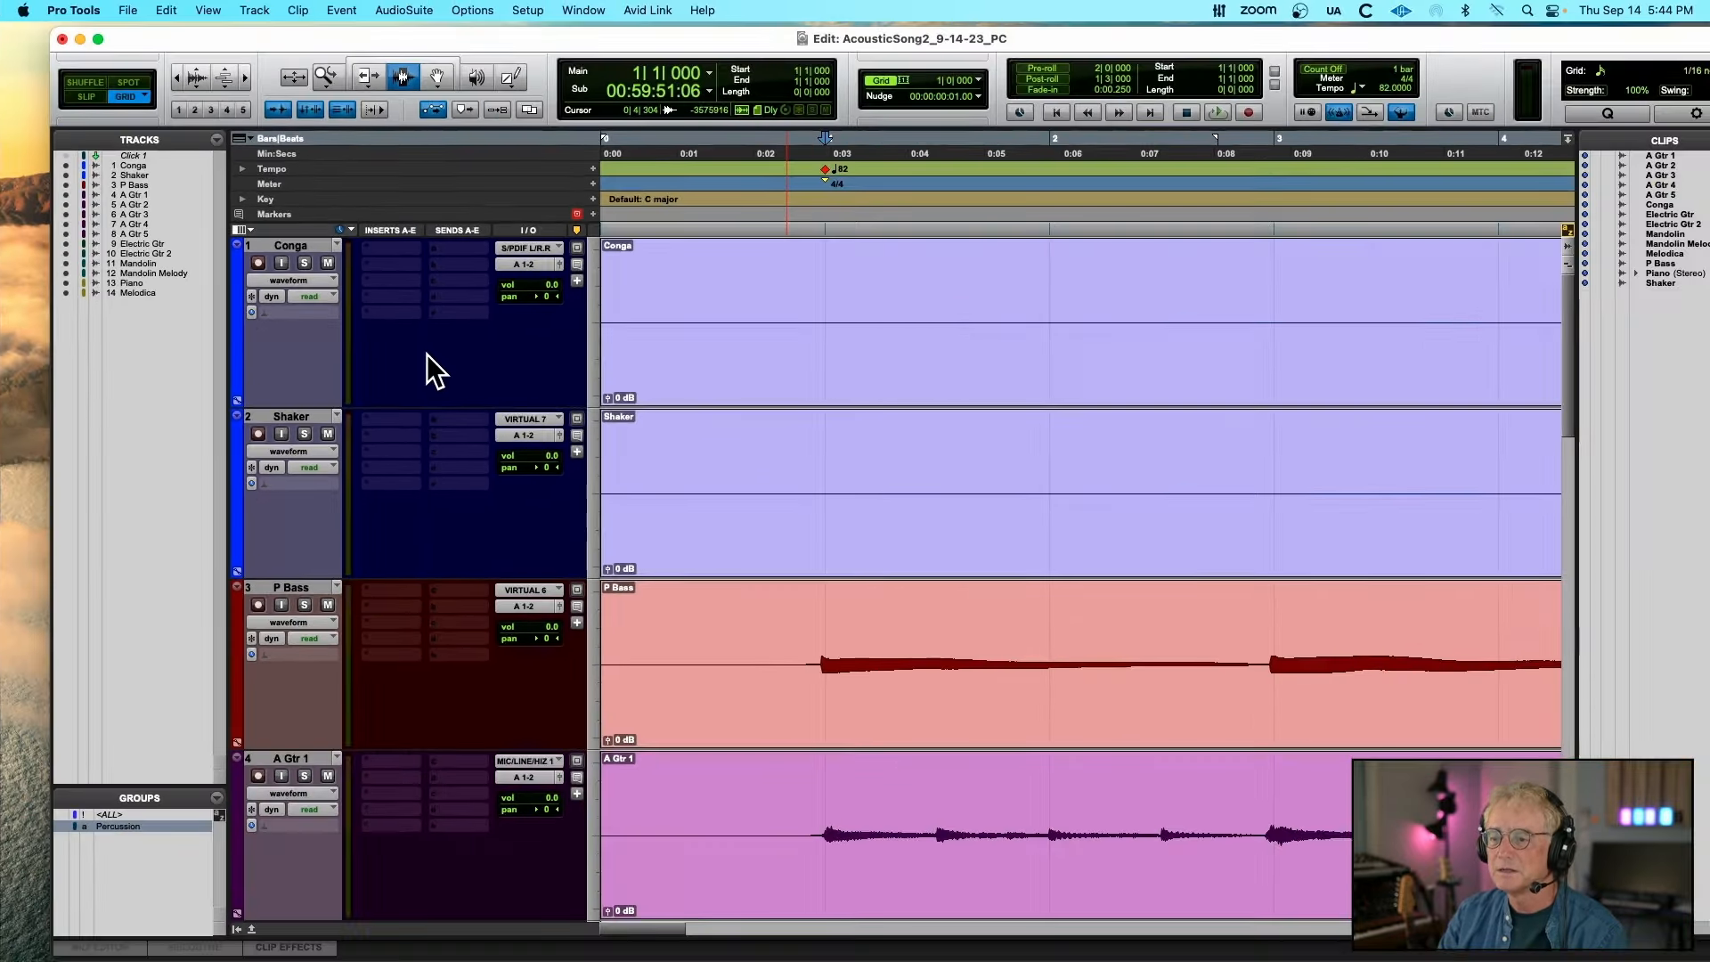
# Create a Mix/Edit group named Acoustic Gtrs from the tracks A Gtr 1 through A Gtr 5
pyautogui.scroll(-4, 426, 355)
pyautogui.scroll(-3, 426, 355)
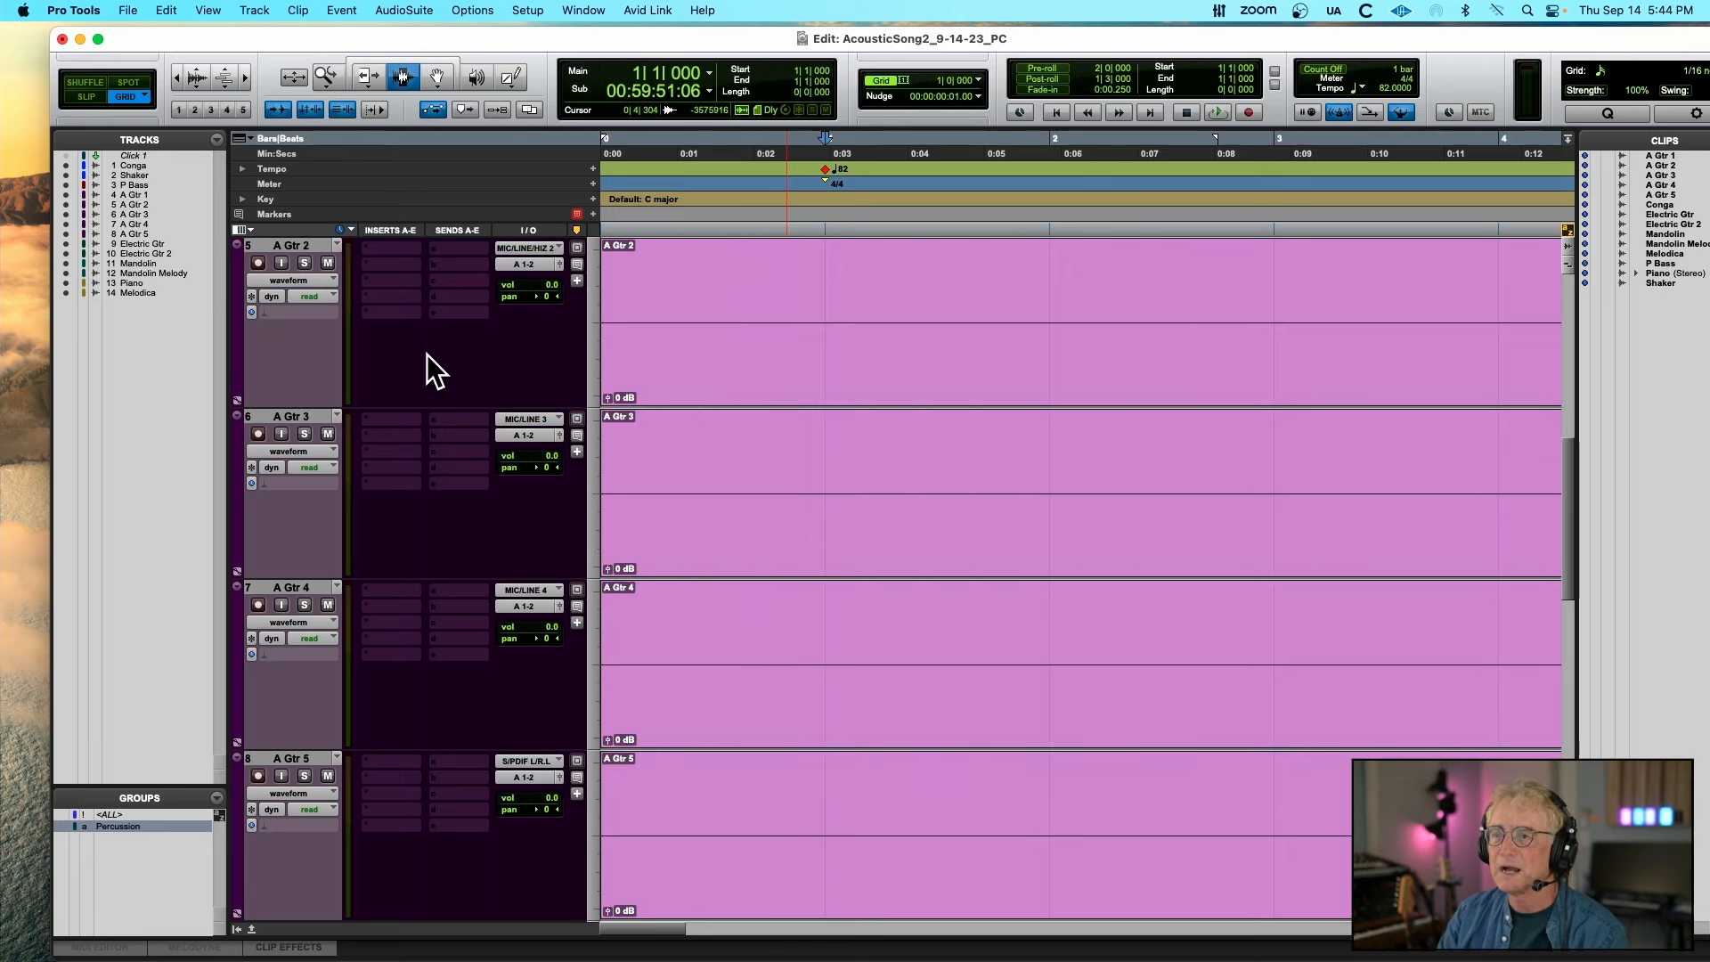
pyautogui.scroll(3, 426, 354)
pyautogui.click(296, 415)
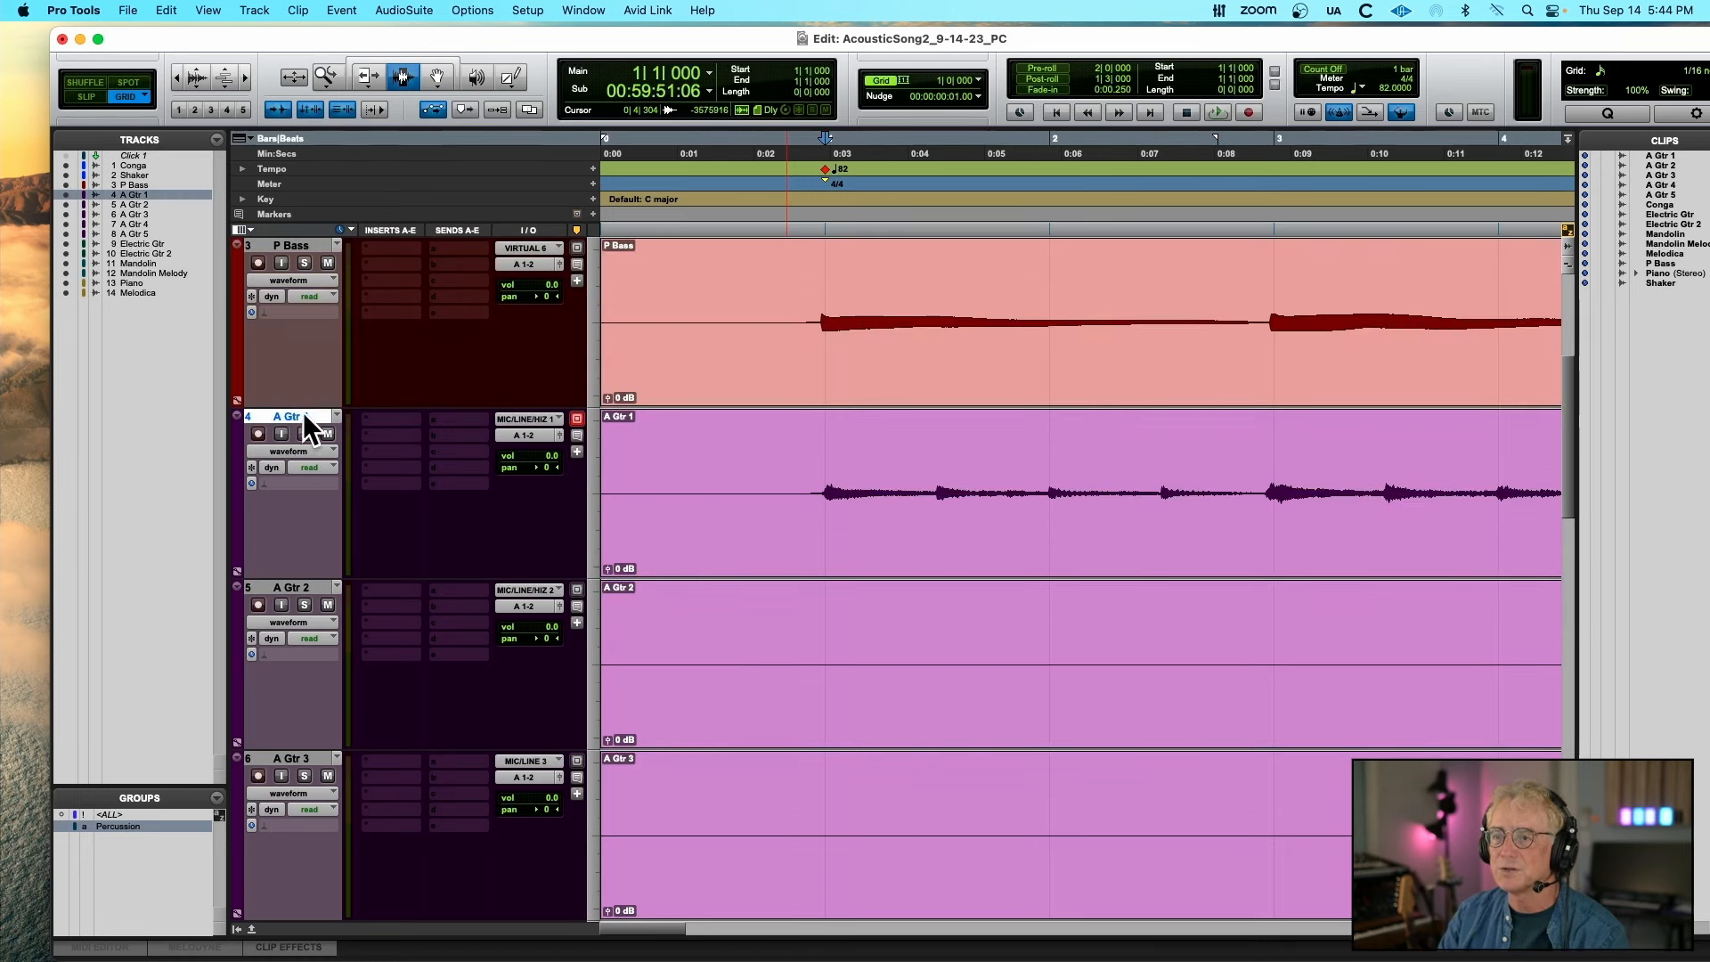
pyautogui.scroll(-3, 397, 450)
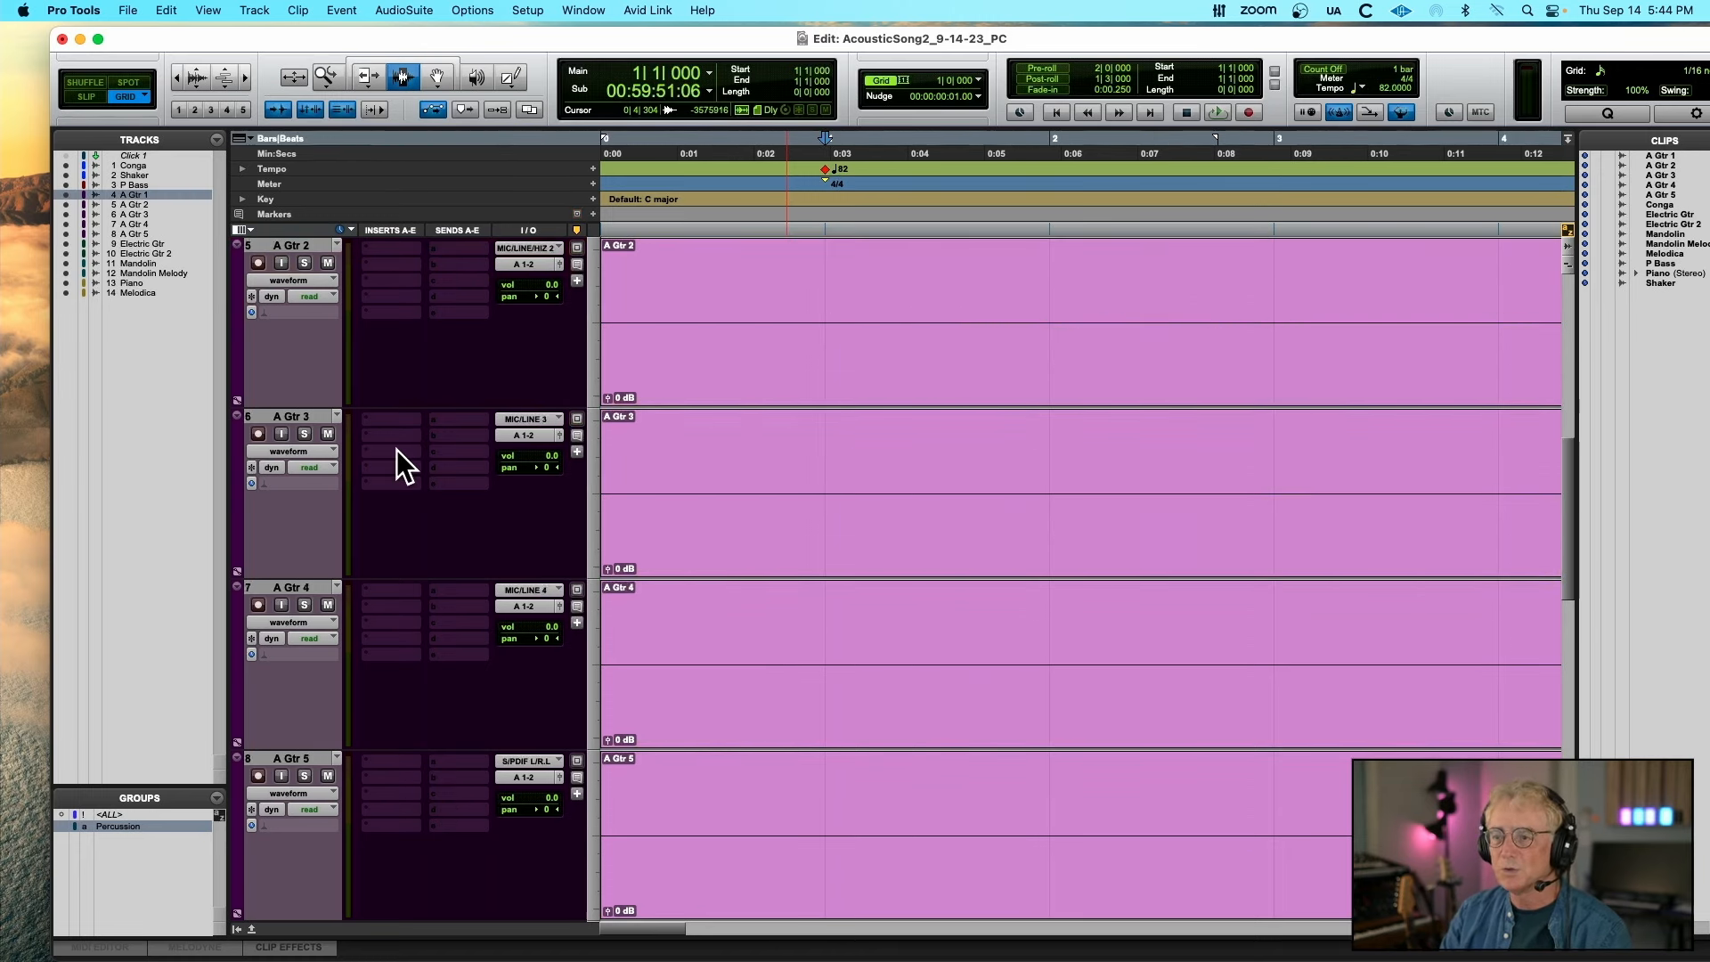
pyautogui.keyDown('shift'); pyautogui.click(293, 586); pyautogui.keyUp('shift')
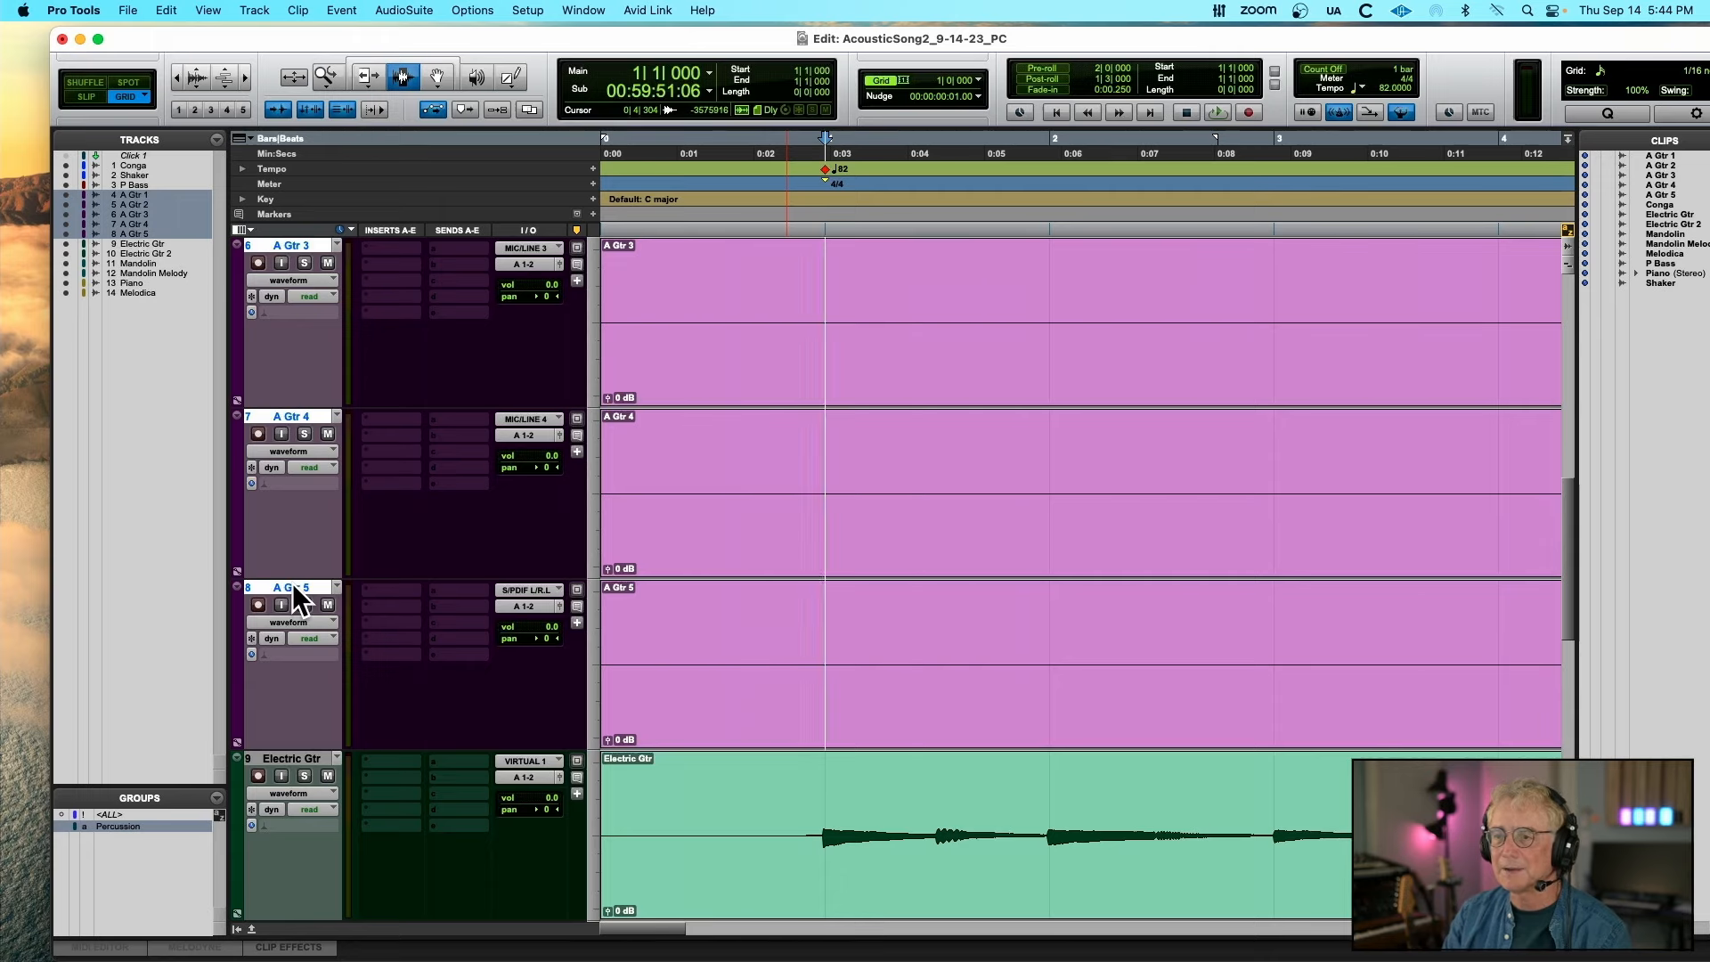
pyautogui.press('super+g')
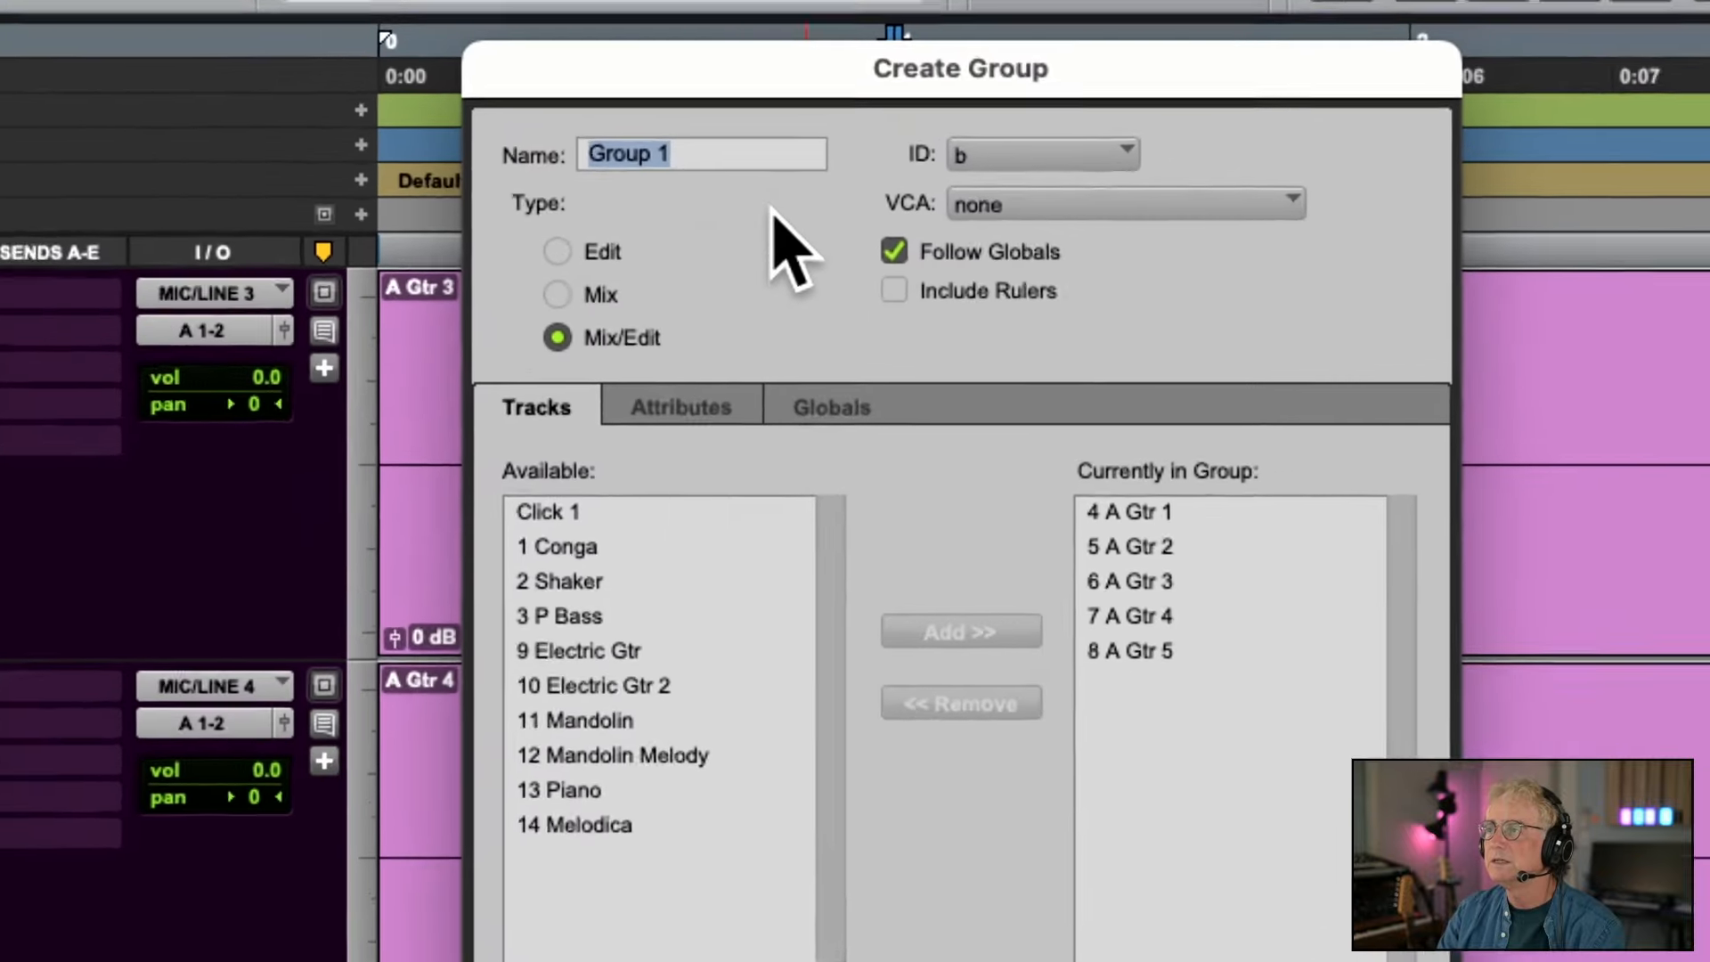
pyautogui.write('Acou')
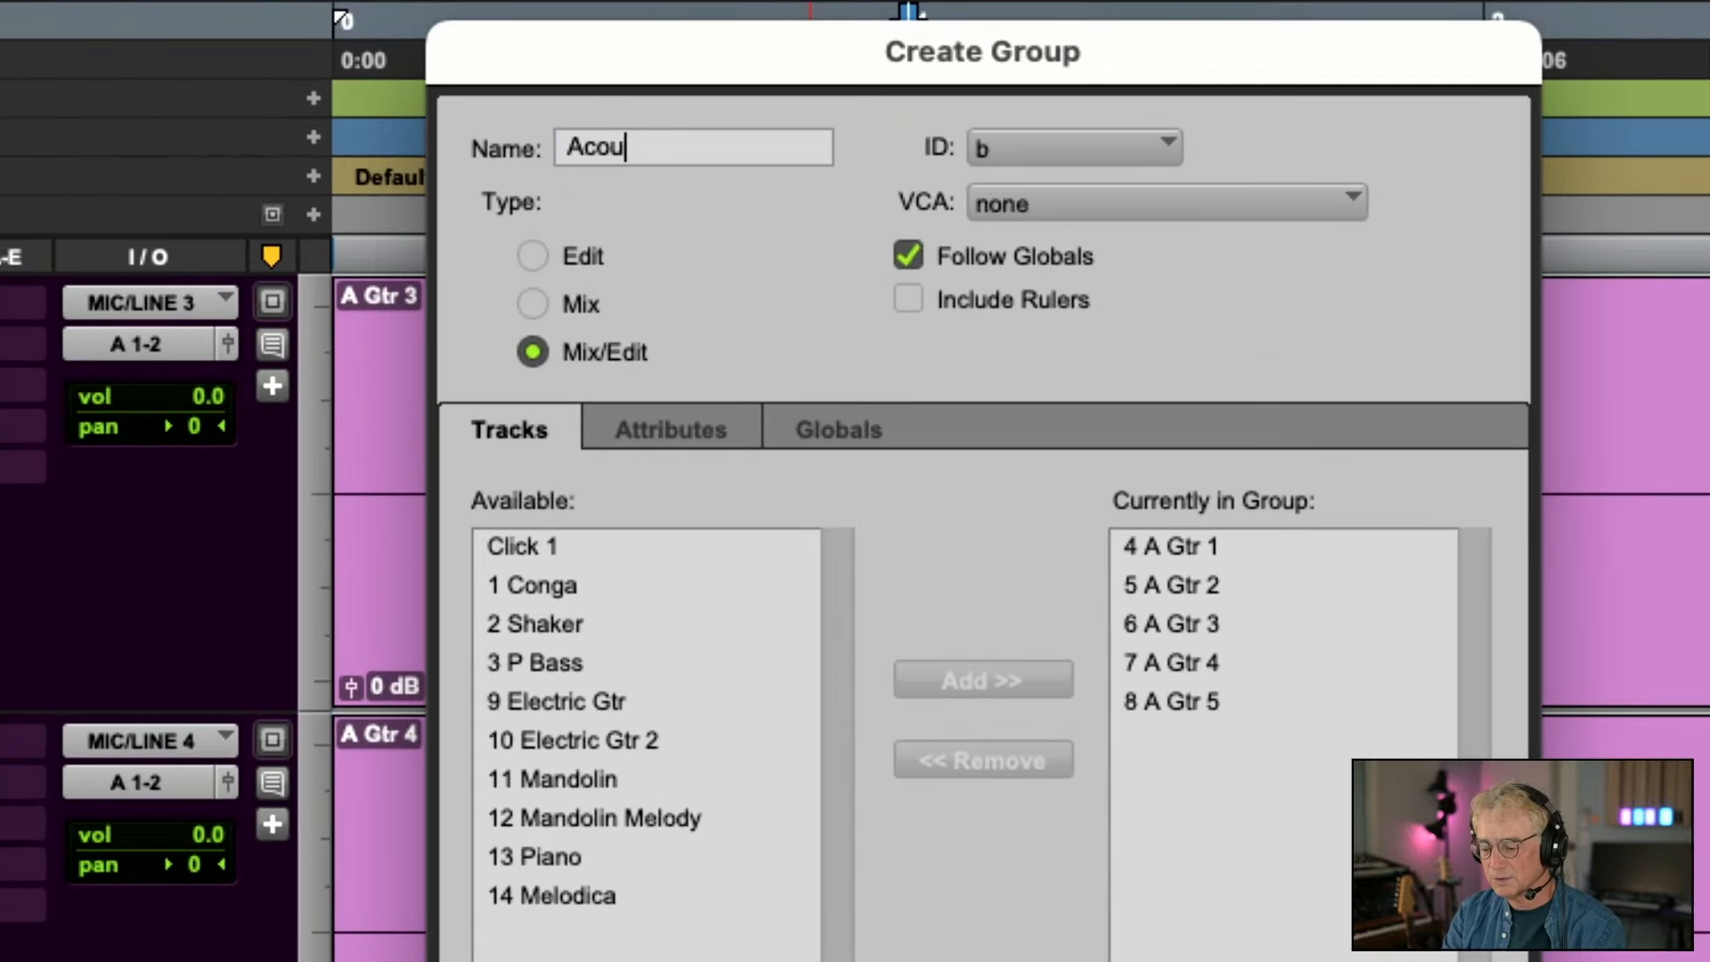
pyautogui.write('stic')
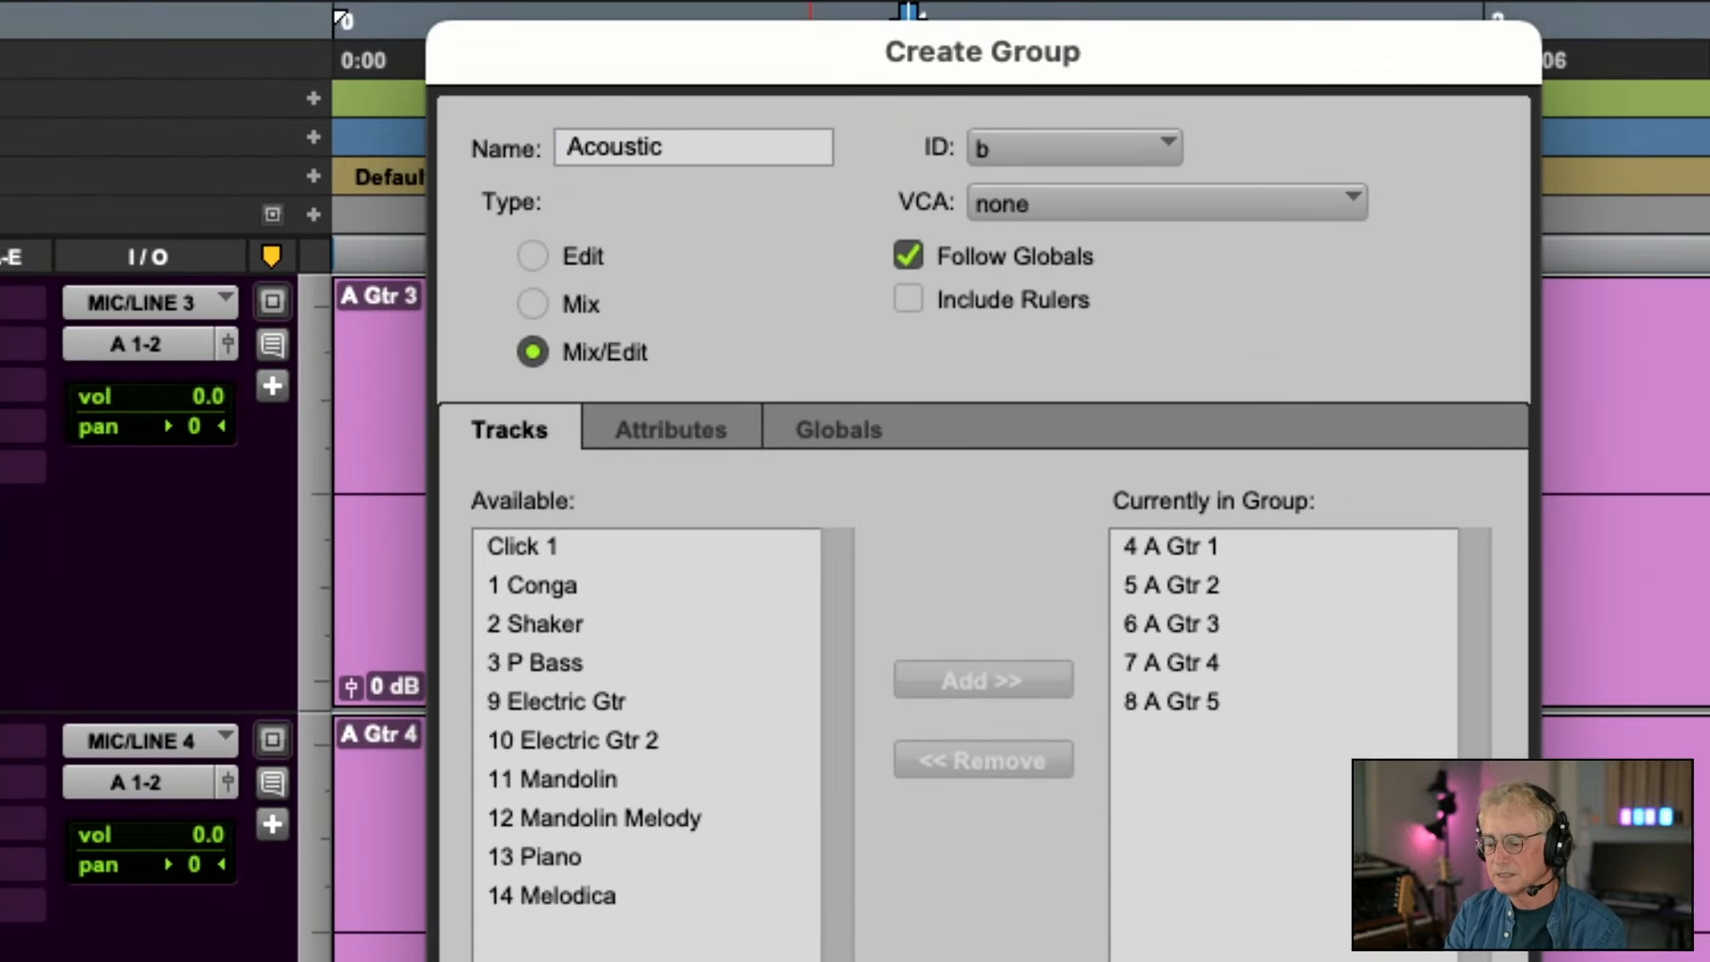
pyautogui.write(' Gtrs')
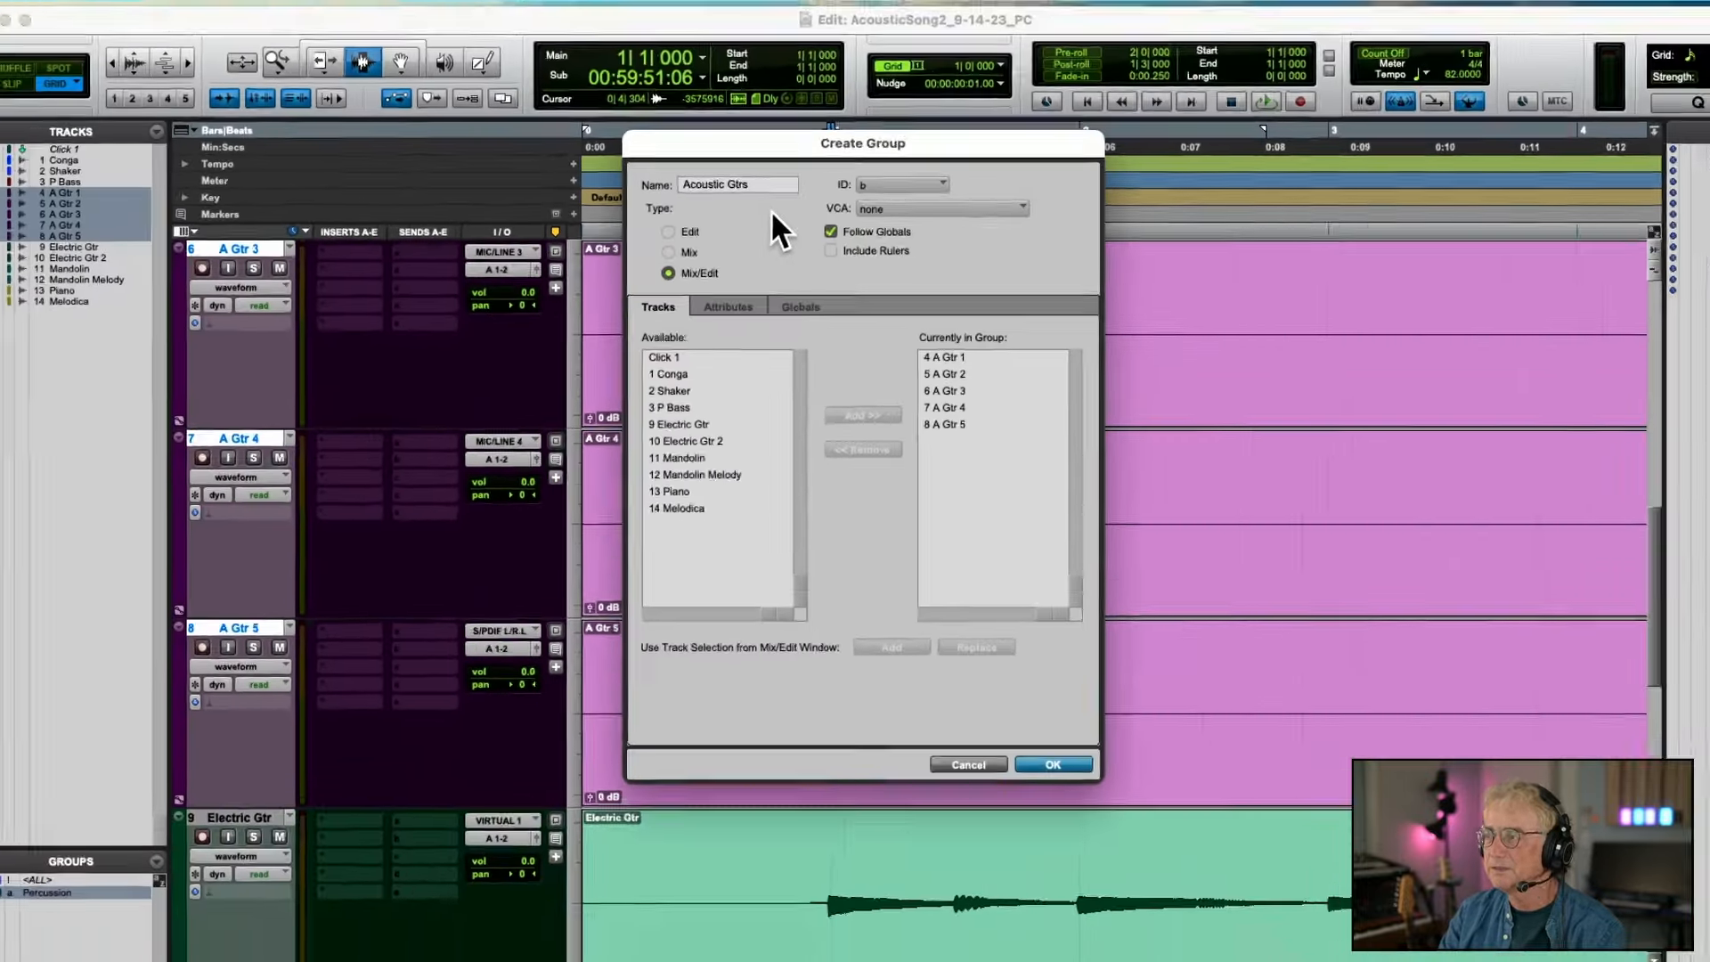
pyautogui.press('Return')
# Create a Mix/Edit group named E Gtrs from the Electric Gtr and Electric Gtr 2 tracks
pyautogui.click(282, 467)
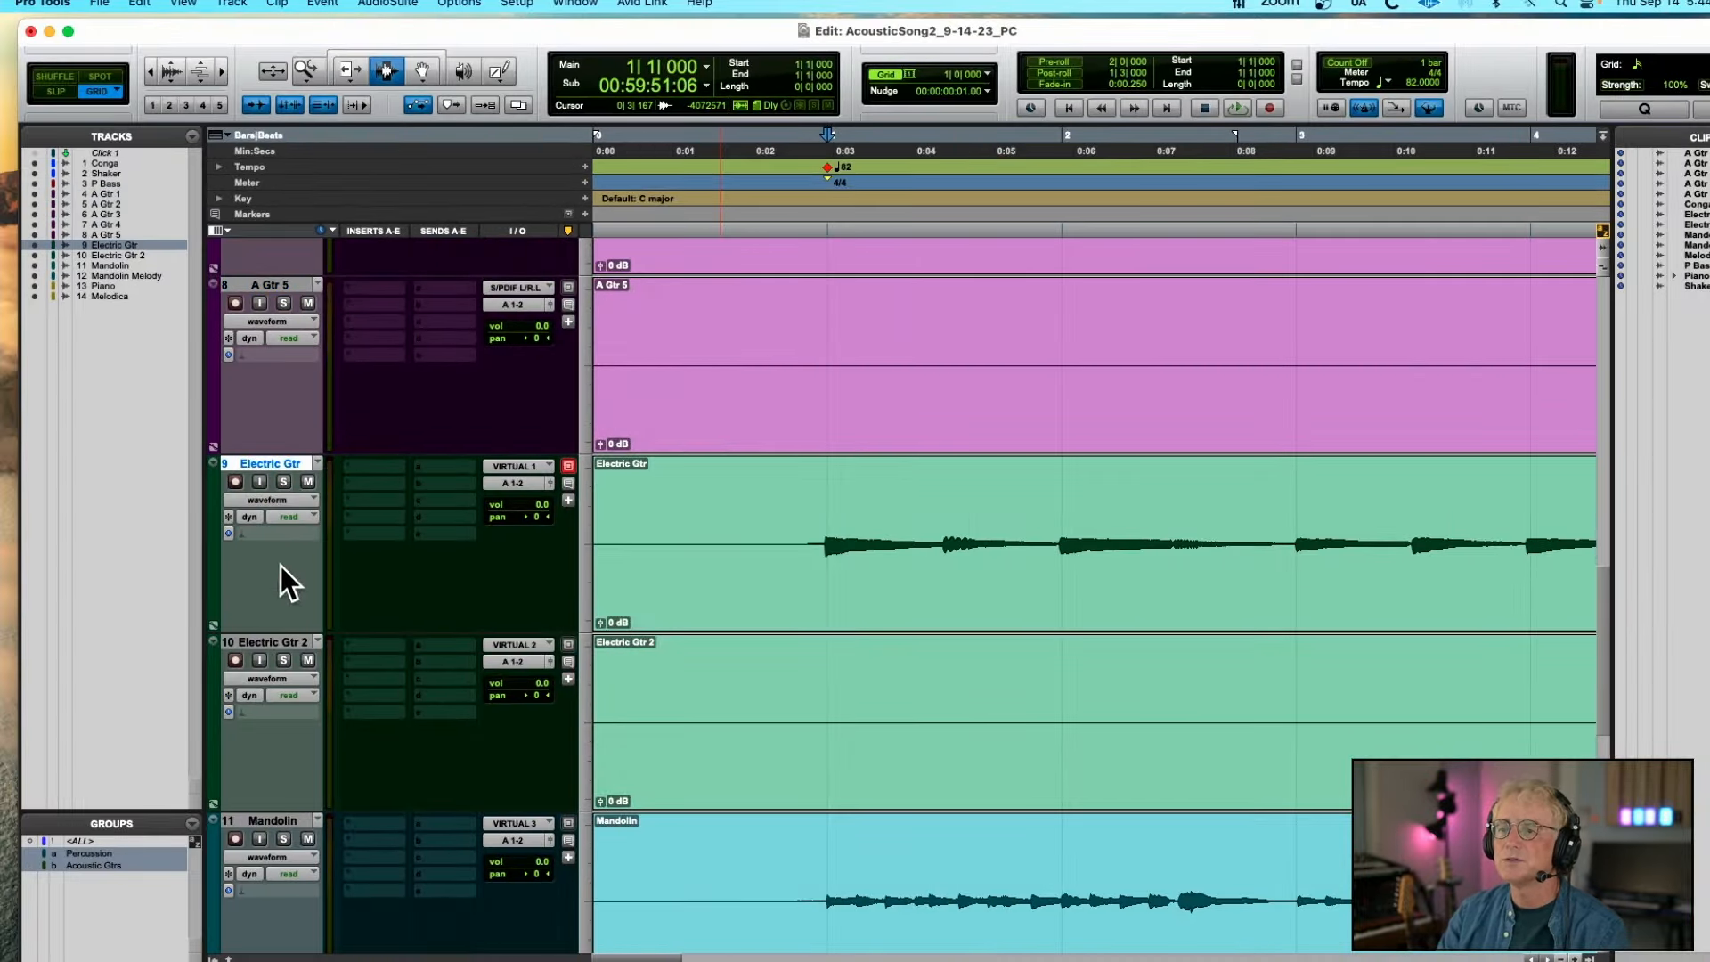
pyautogui.keyDown('shift'); pyautogui.click(280, 643); pyautogui.keyUp('shift')
pyautogui.press('super+g')
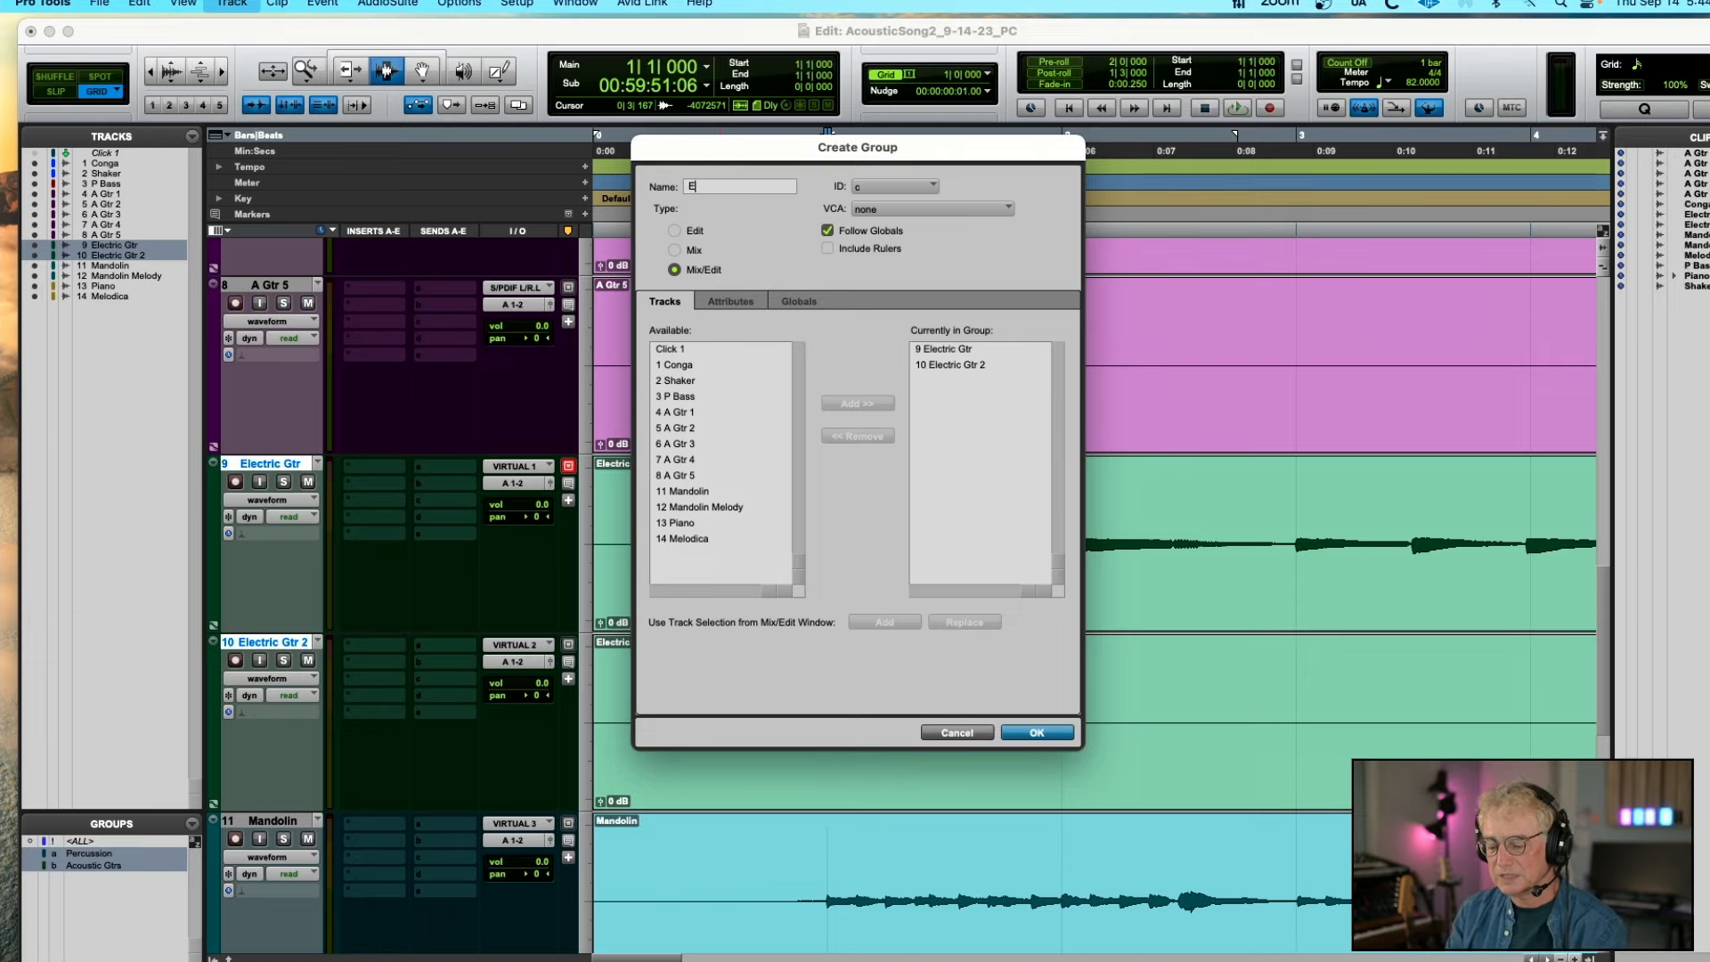
pyautogui.write('E Gtrs')
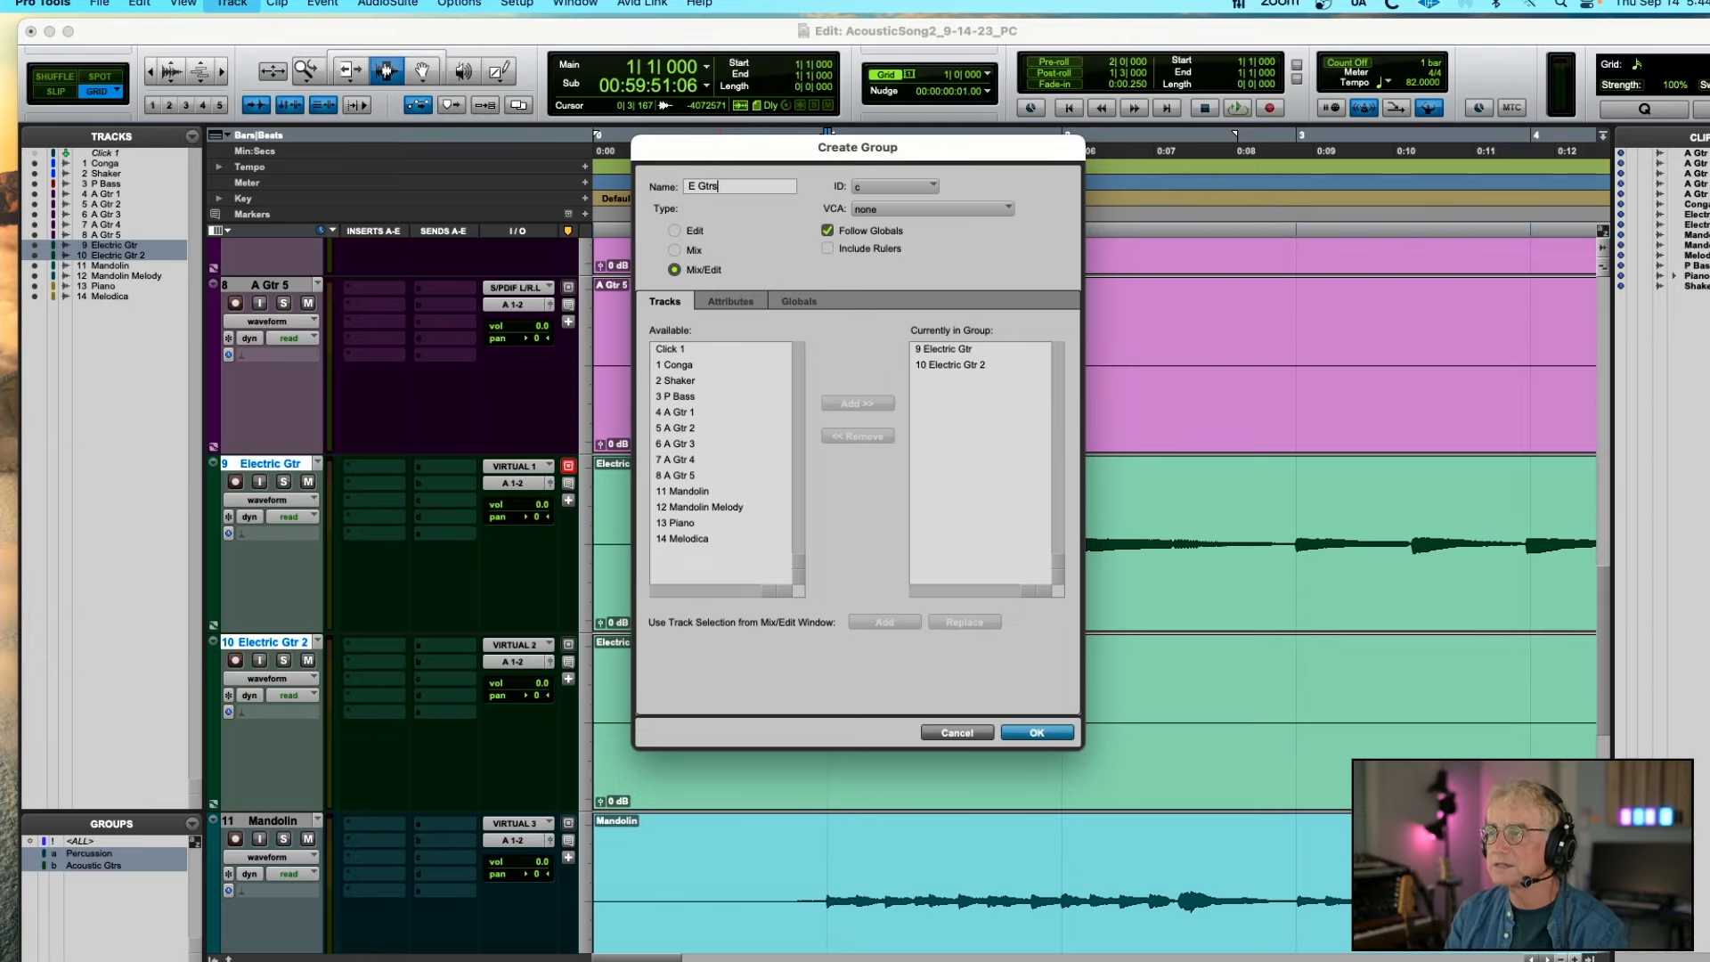
pyautogui.click(1037, 732)
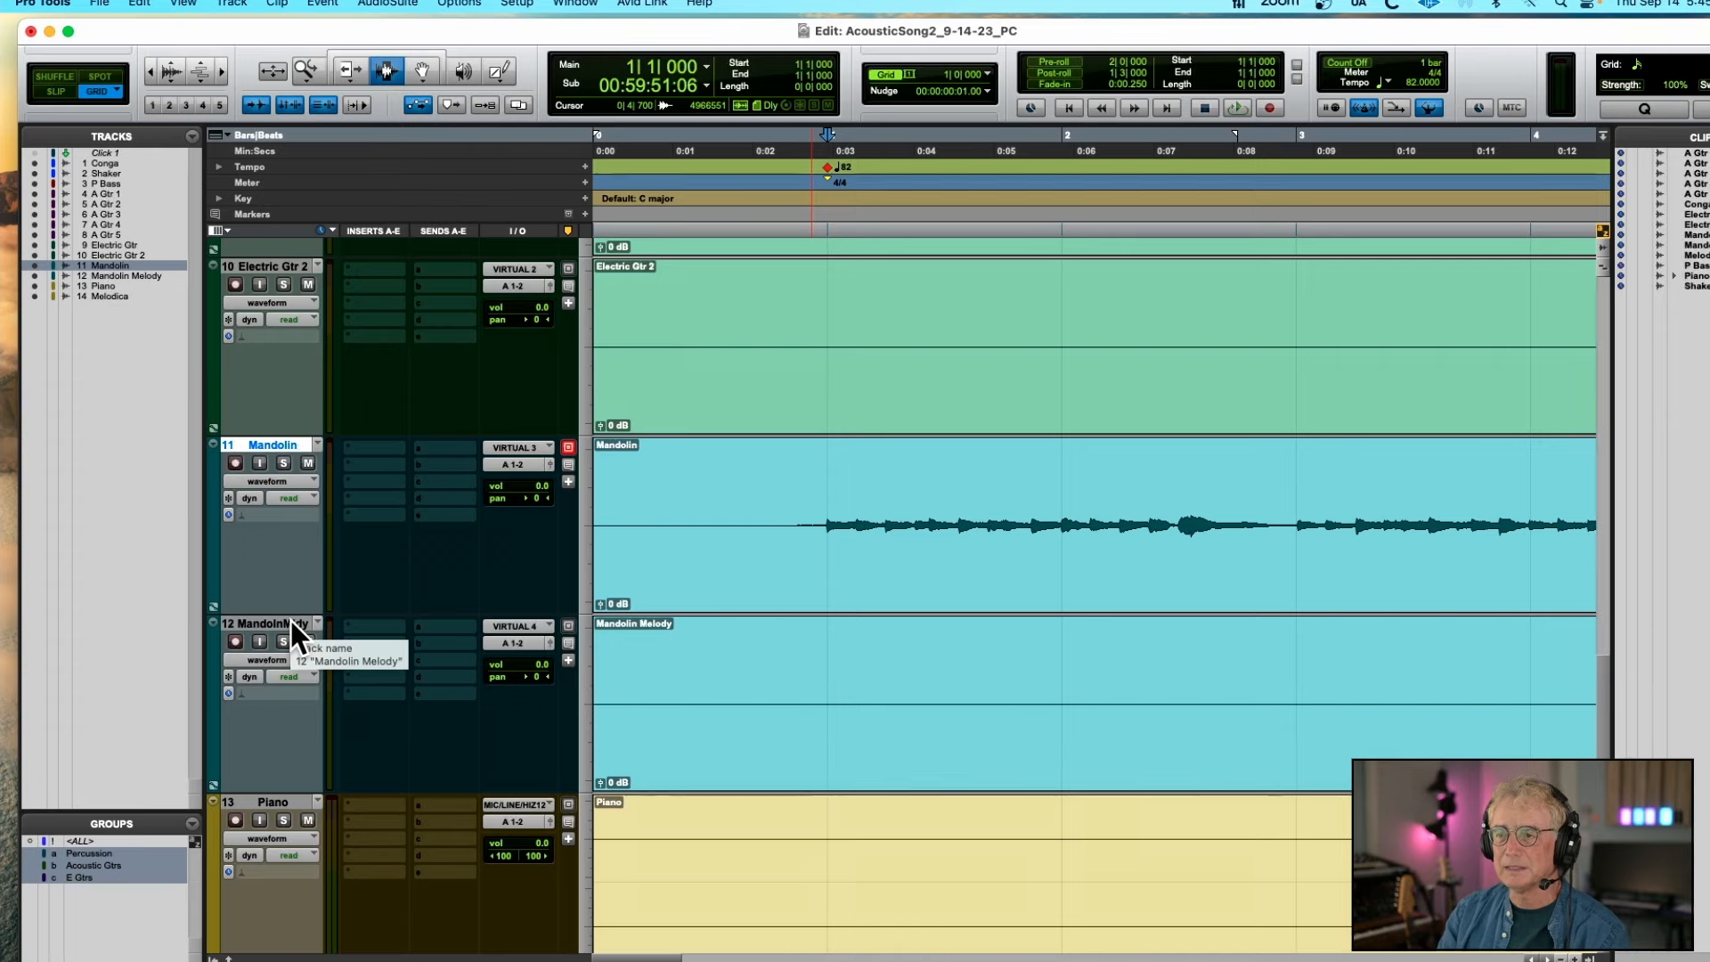
# Enlarge the Groups list and deactivate the Percussion, Acoustic Gtrs and E Gtrs groups
pyautogui.press('r')
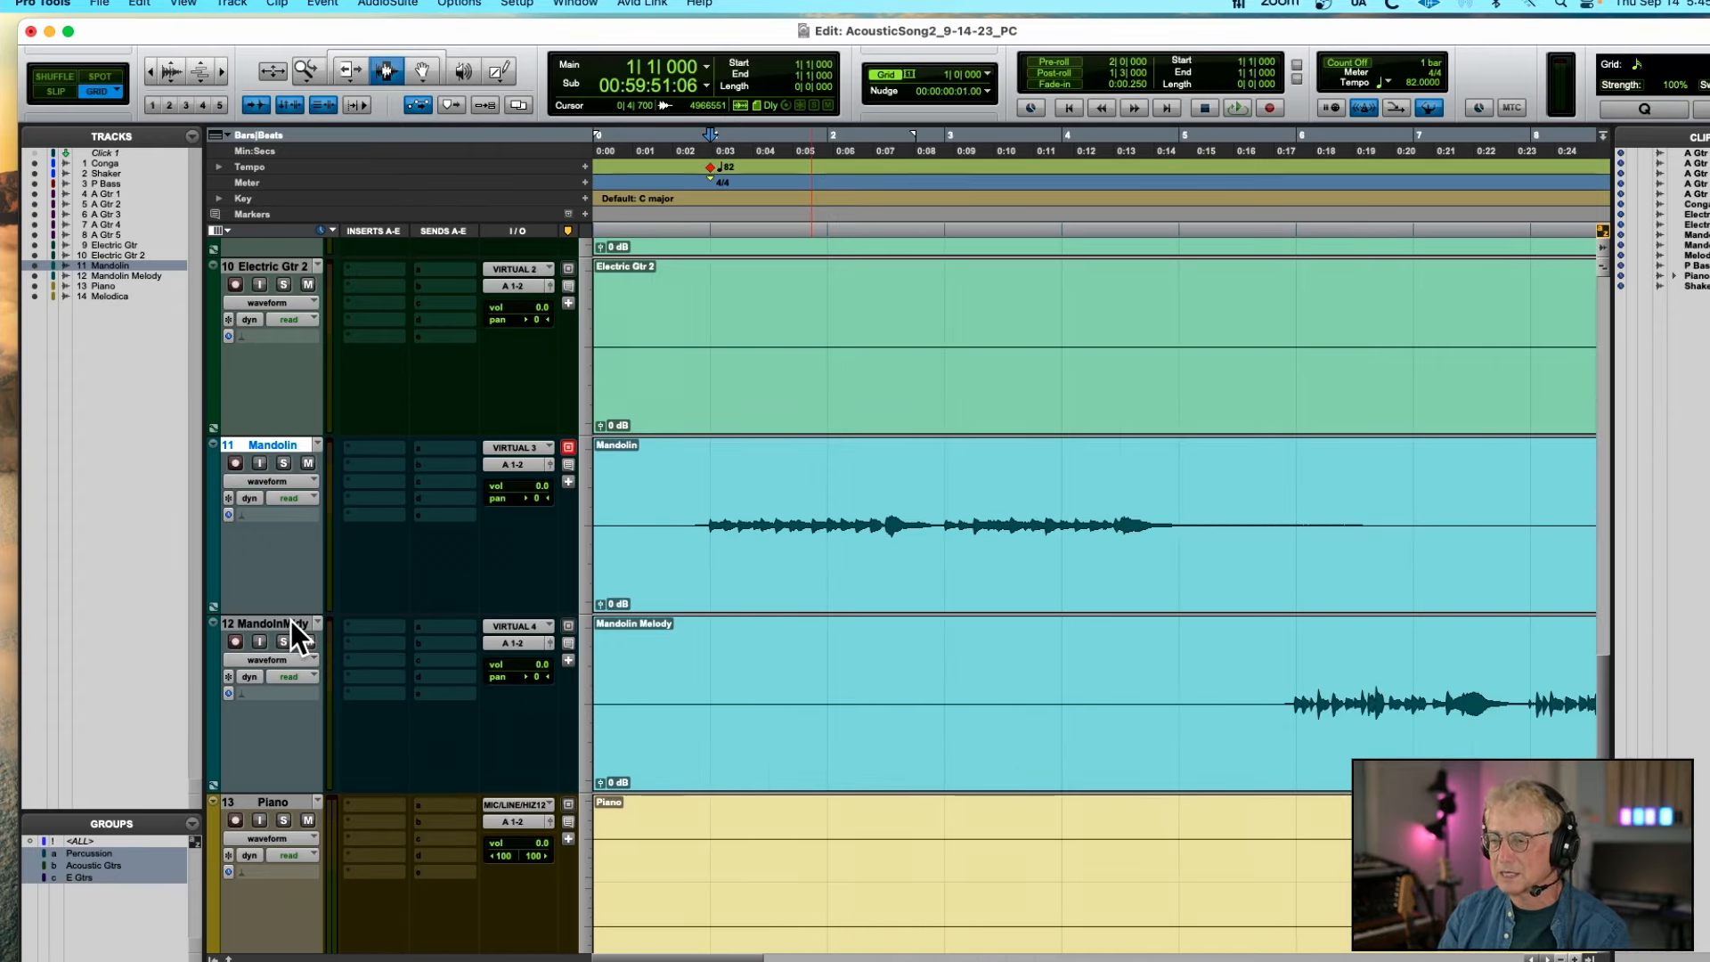
pyautogui.press('r')
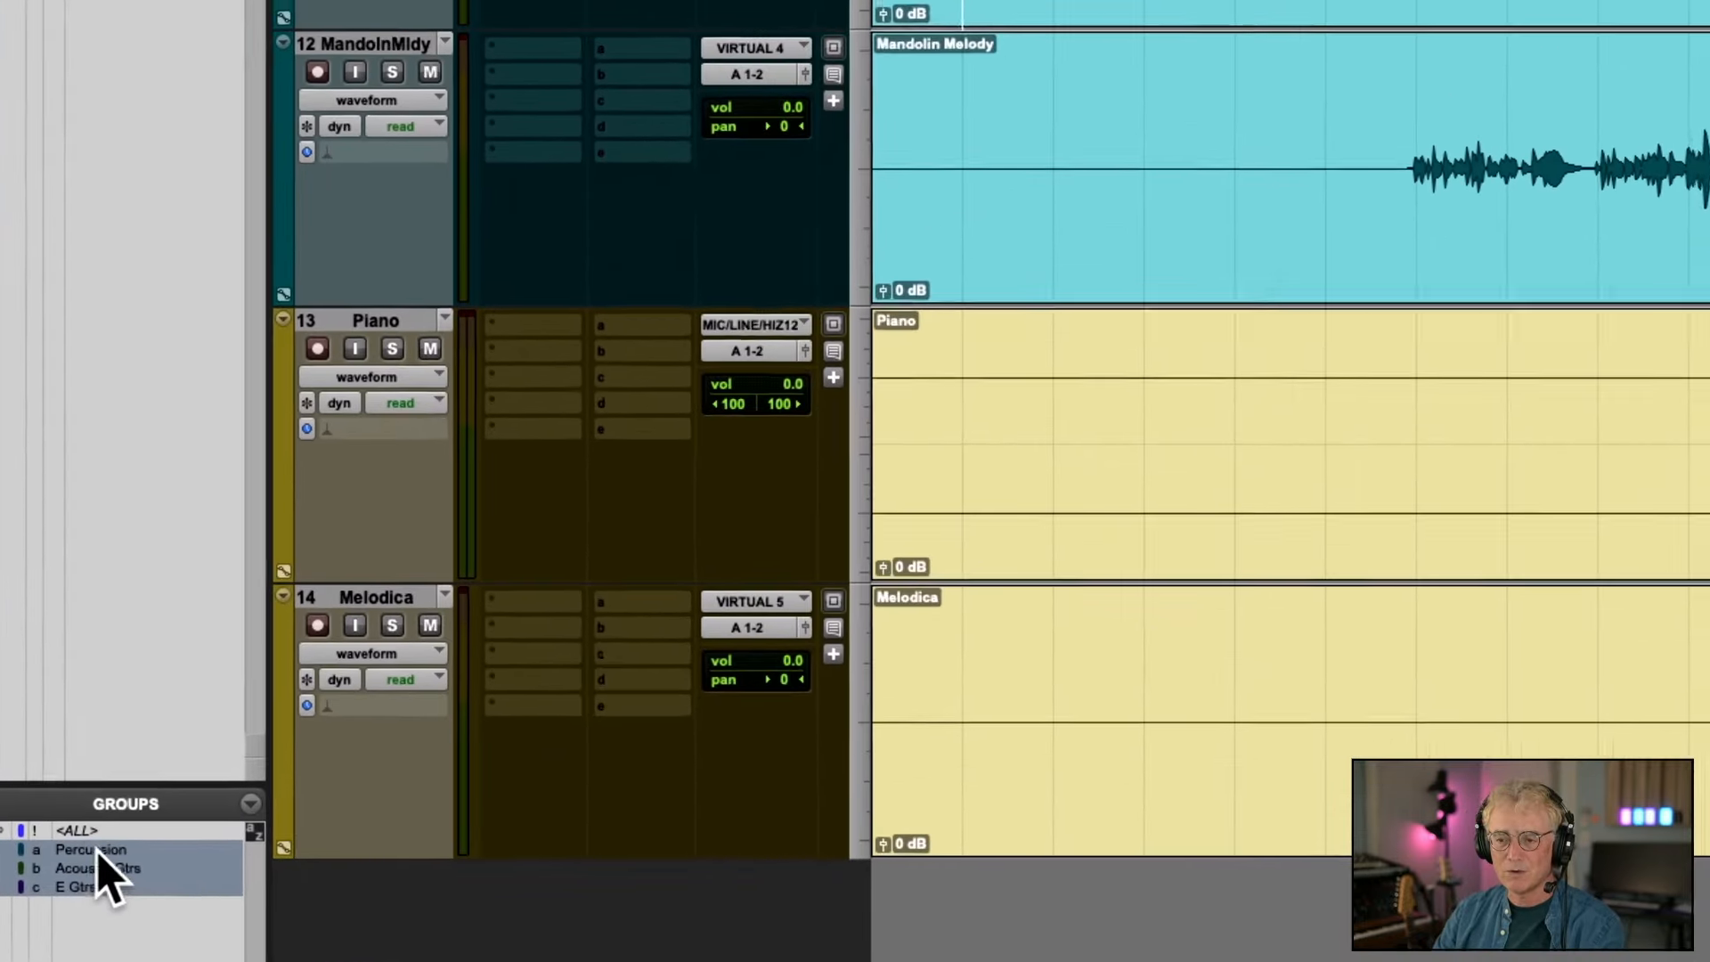
pyautogui.moveTo(133, 783); pyautogui.dragTo(170, 437)
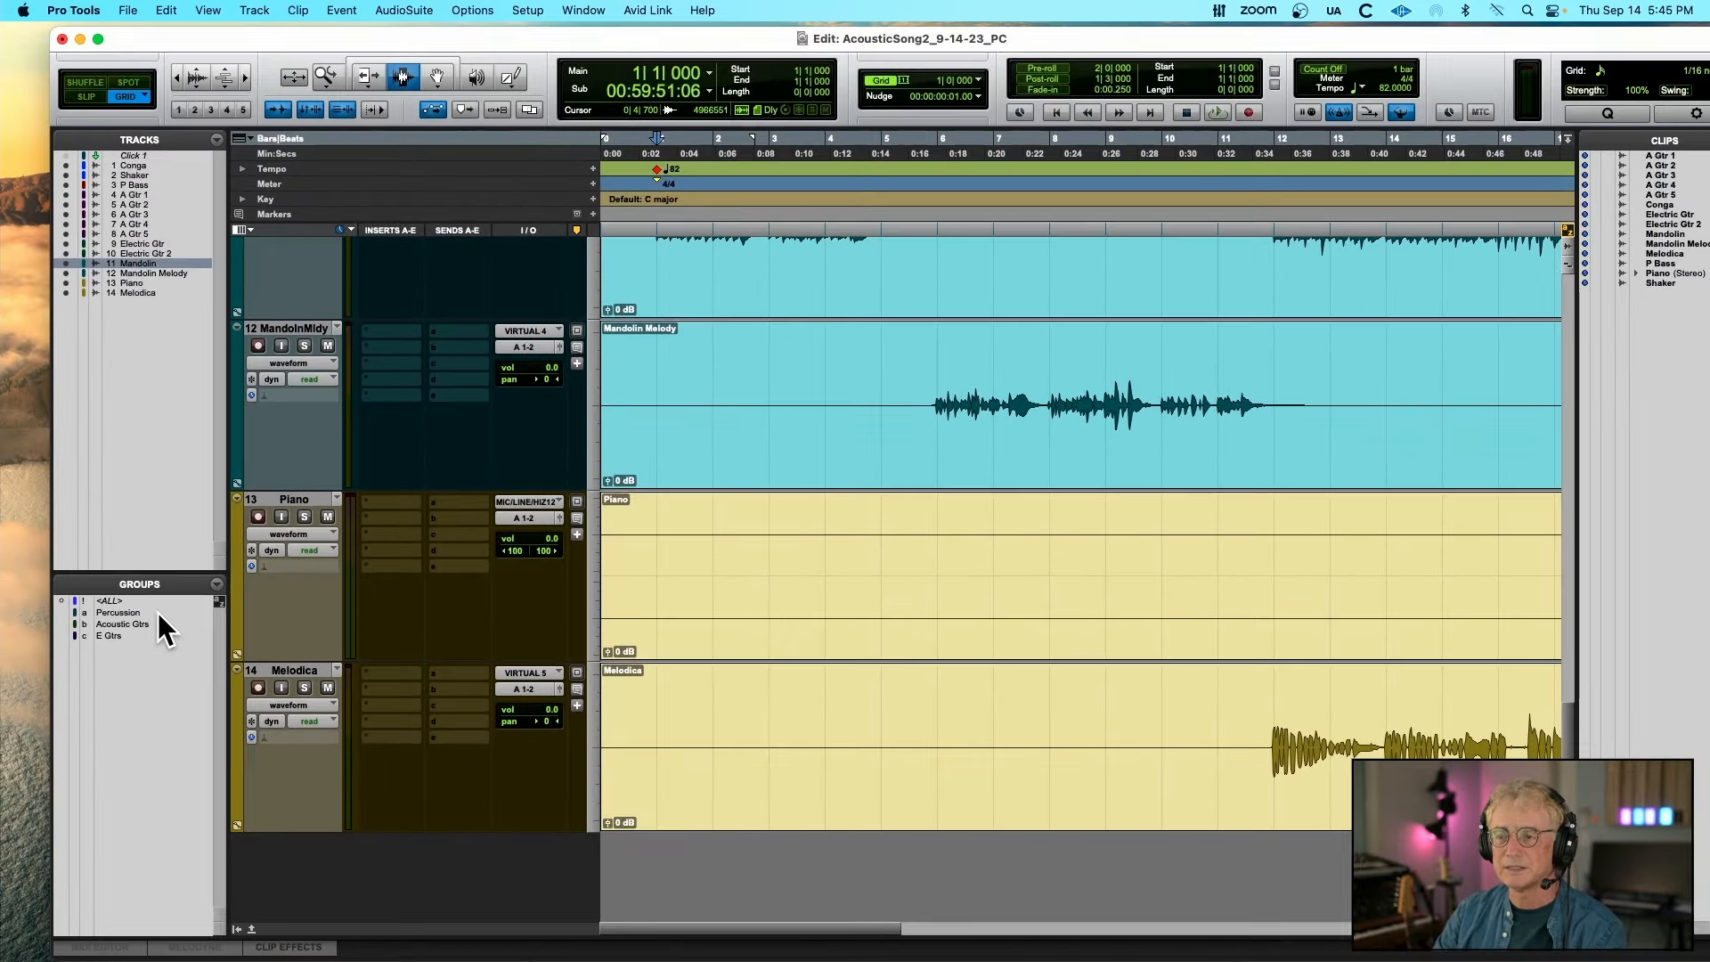
# Select the Melodica track and set up three new stereo Aux Input tracks to follow it
pyautogui.click(297, 672)
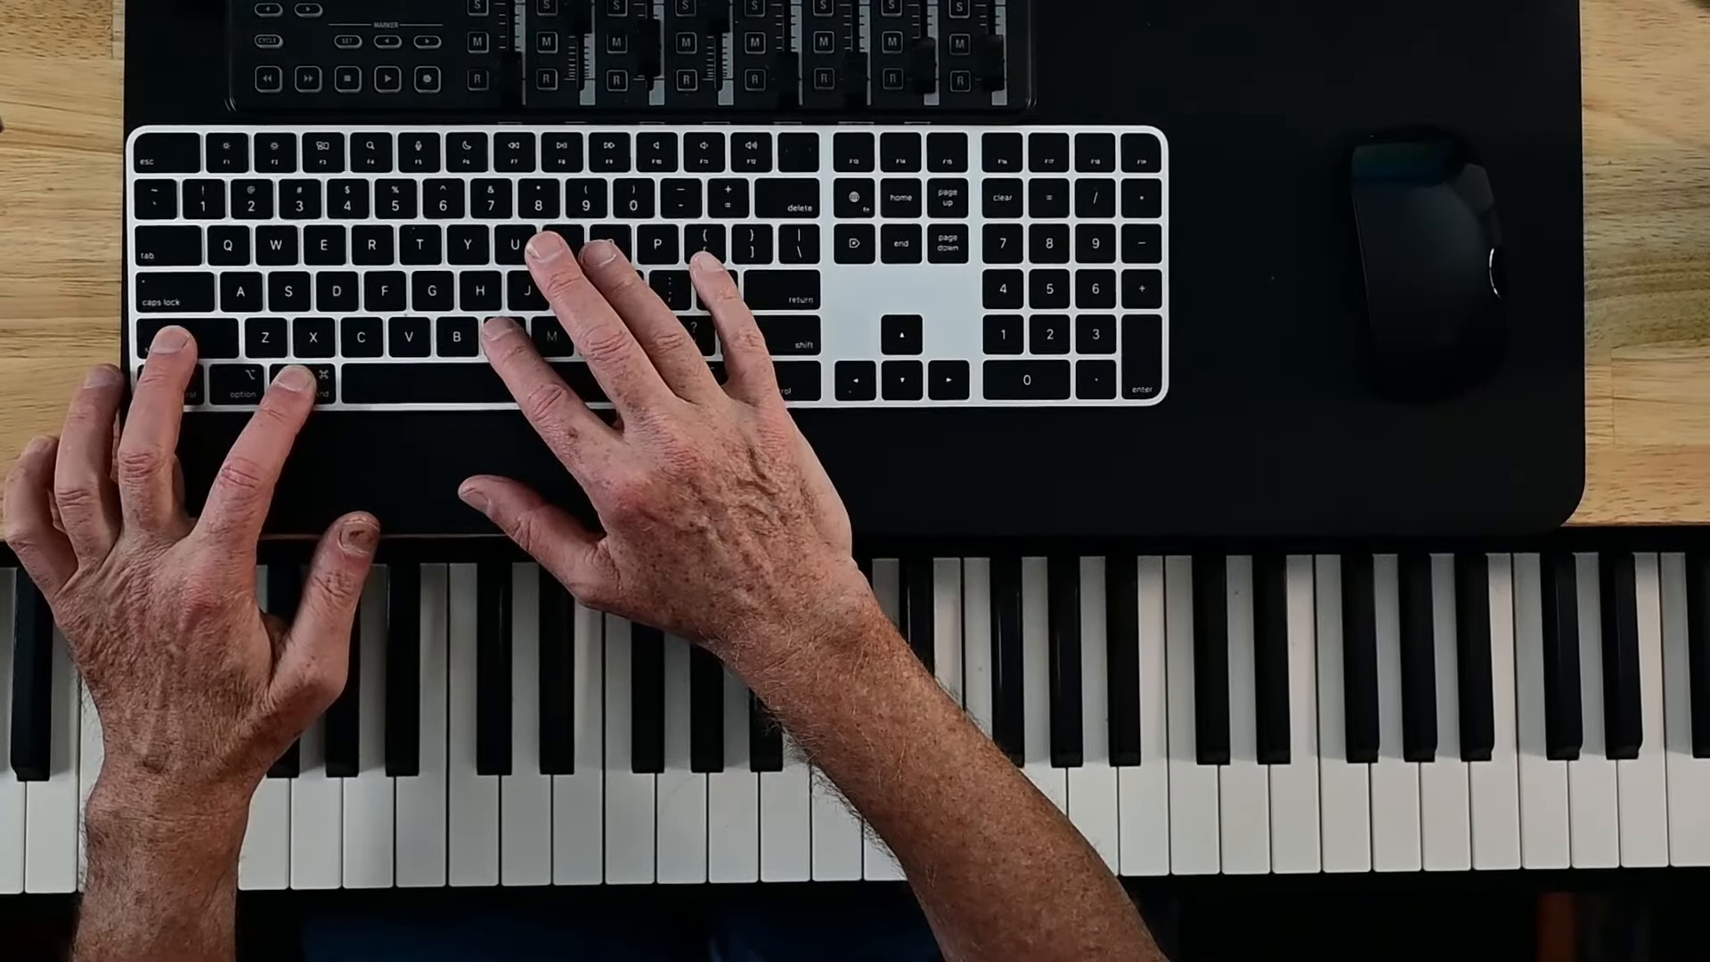
pyautogui.press('super+shift+n')
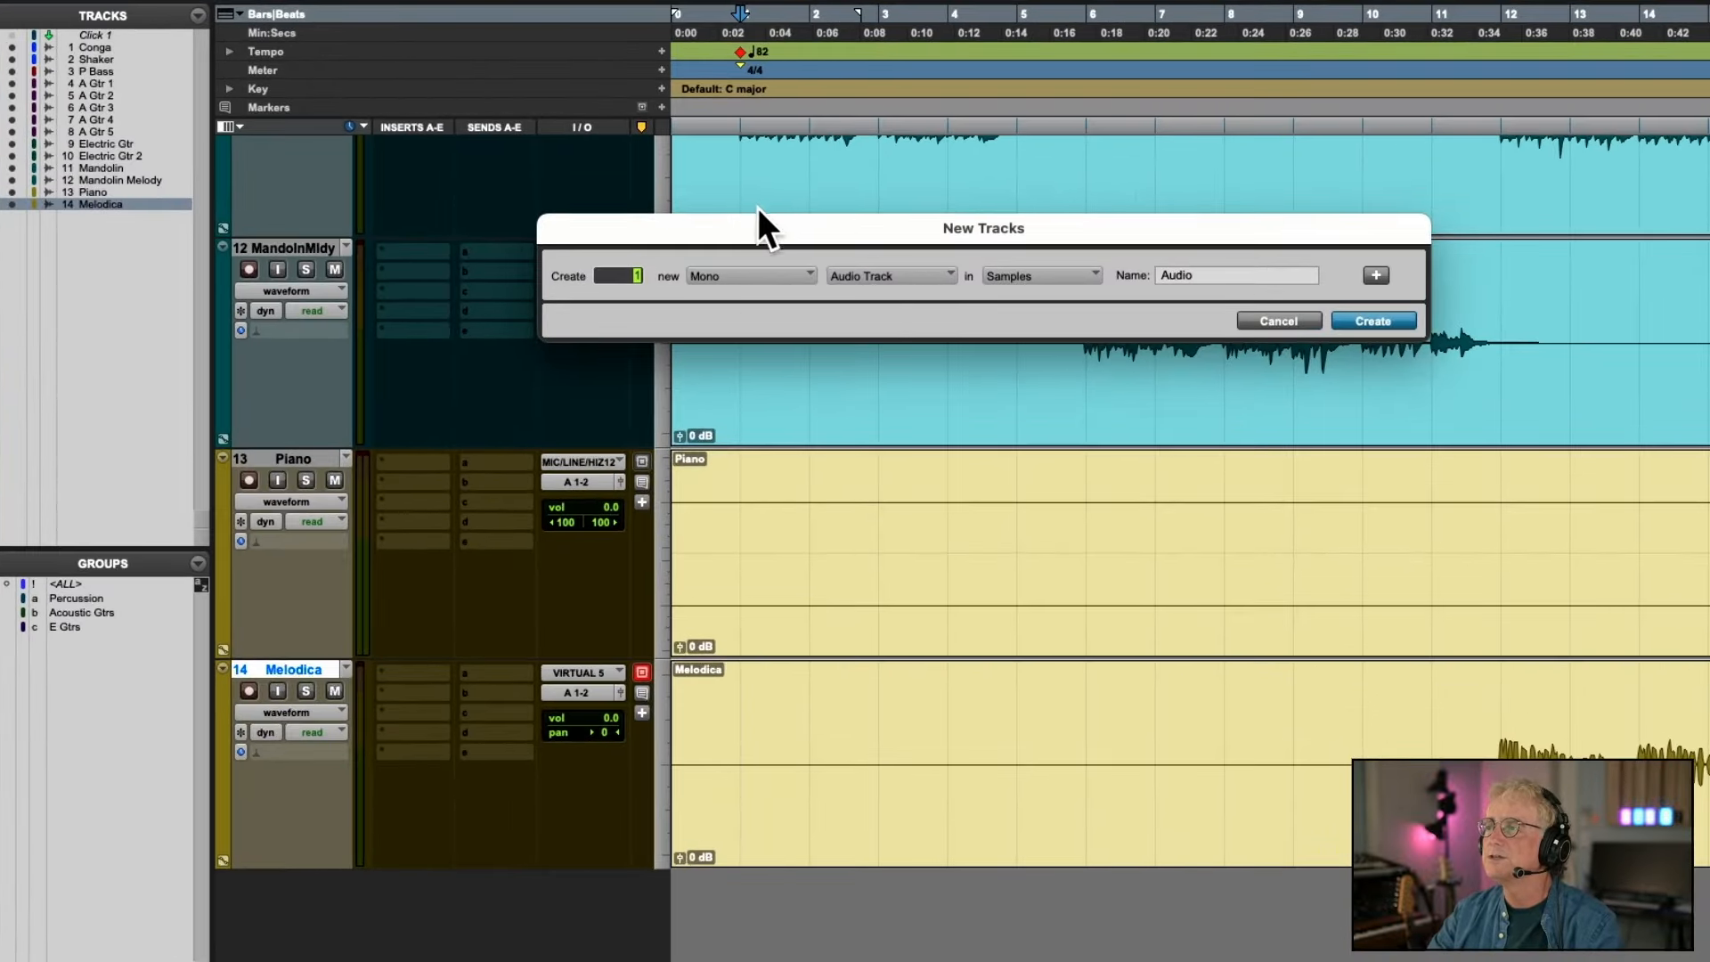
pyautogui.moveTo(748, 232); pyautogui.dragTo(653, 237)
pyautogui.write('3')
pyautogui.click(655, 282)
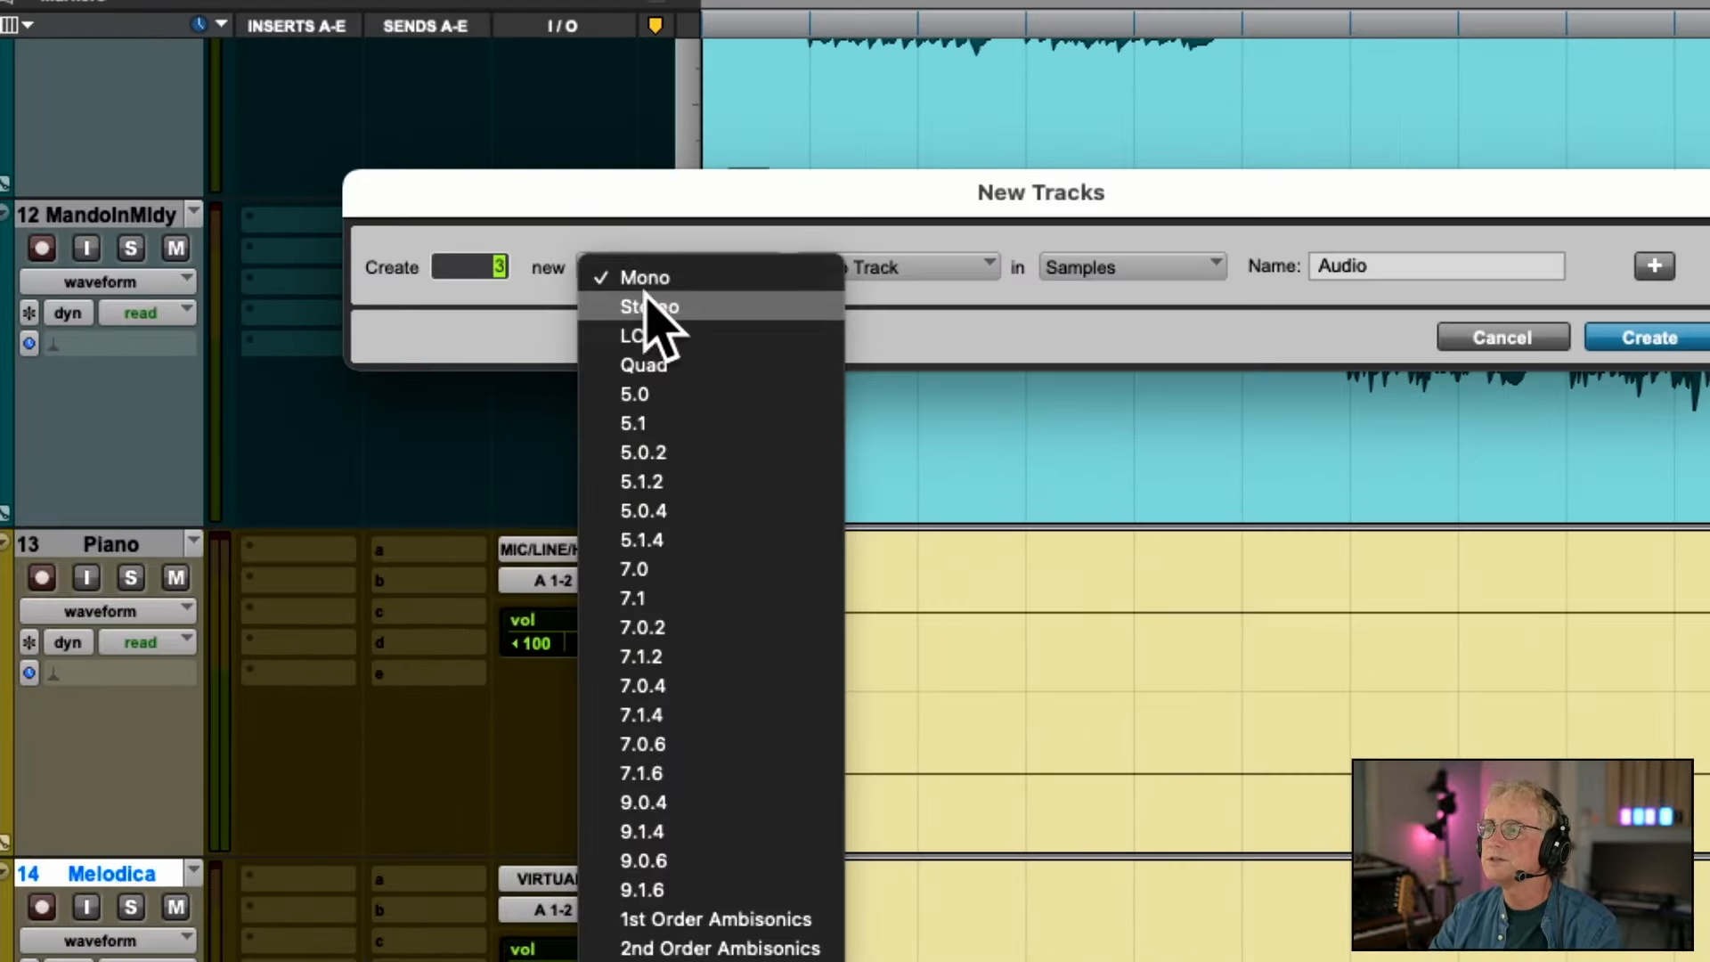
pyautogui.click(650, 306)
pyautogui.click(807, 285)
pyautogui.click(935, 297)
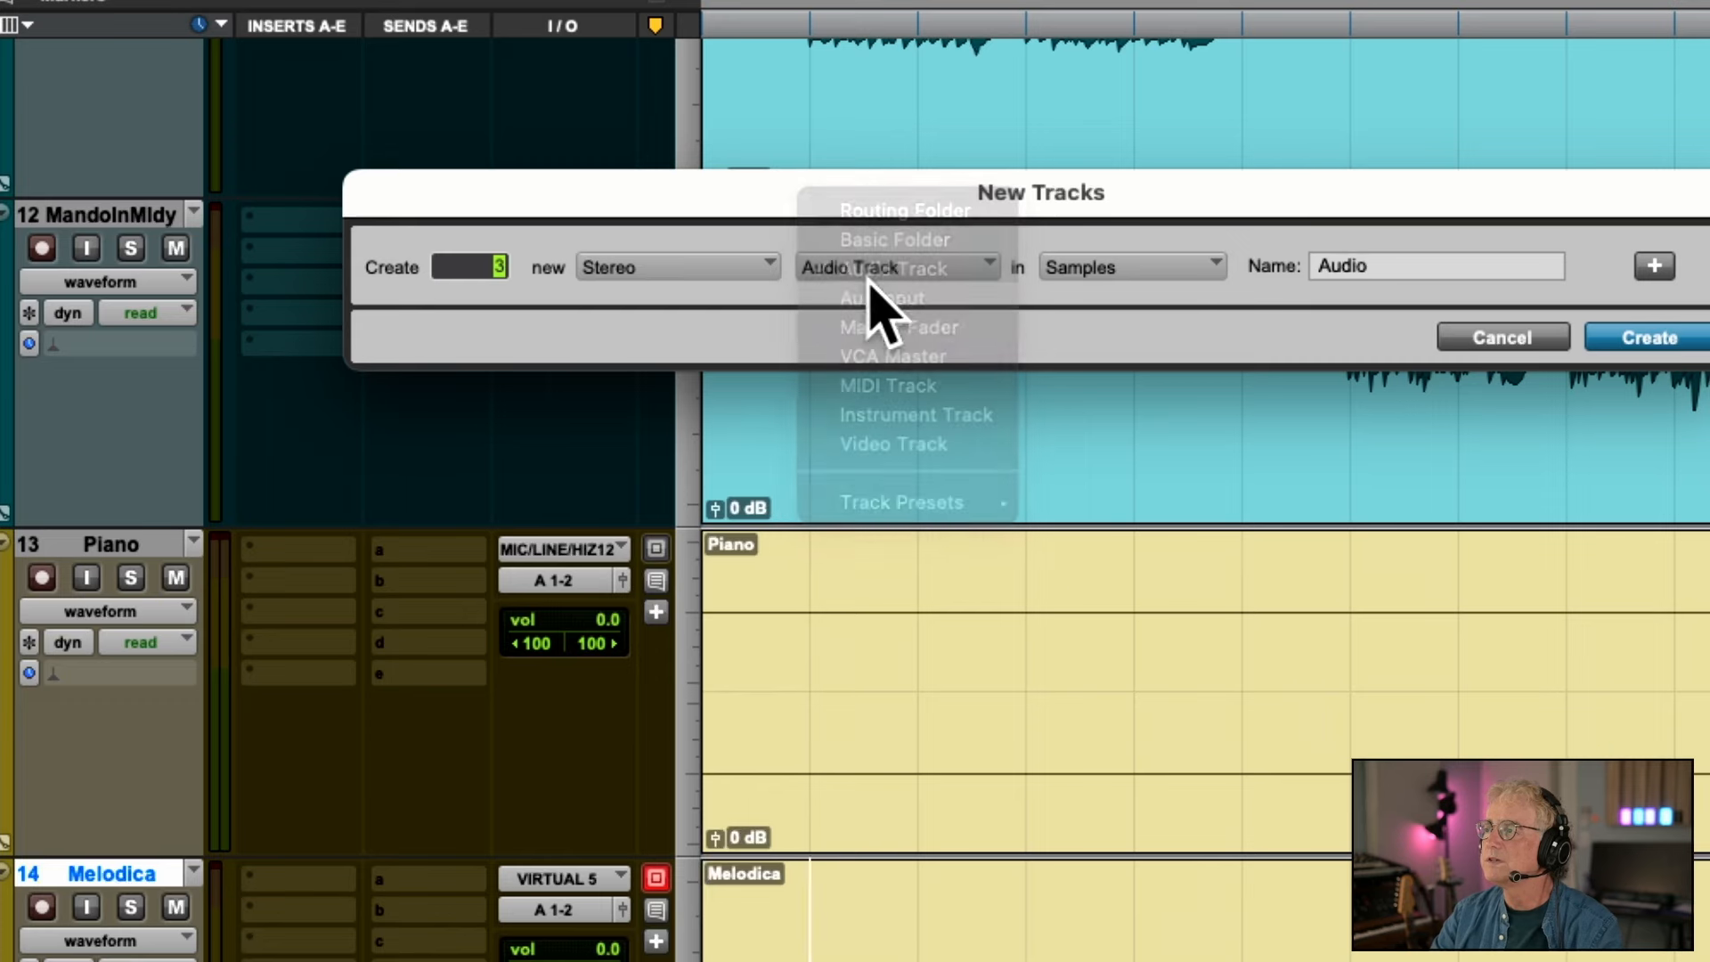
# Add one stereo Audio Track named Print to the new tracks setup
pyautogui.click(1653, 266)
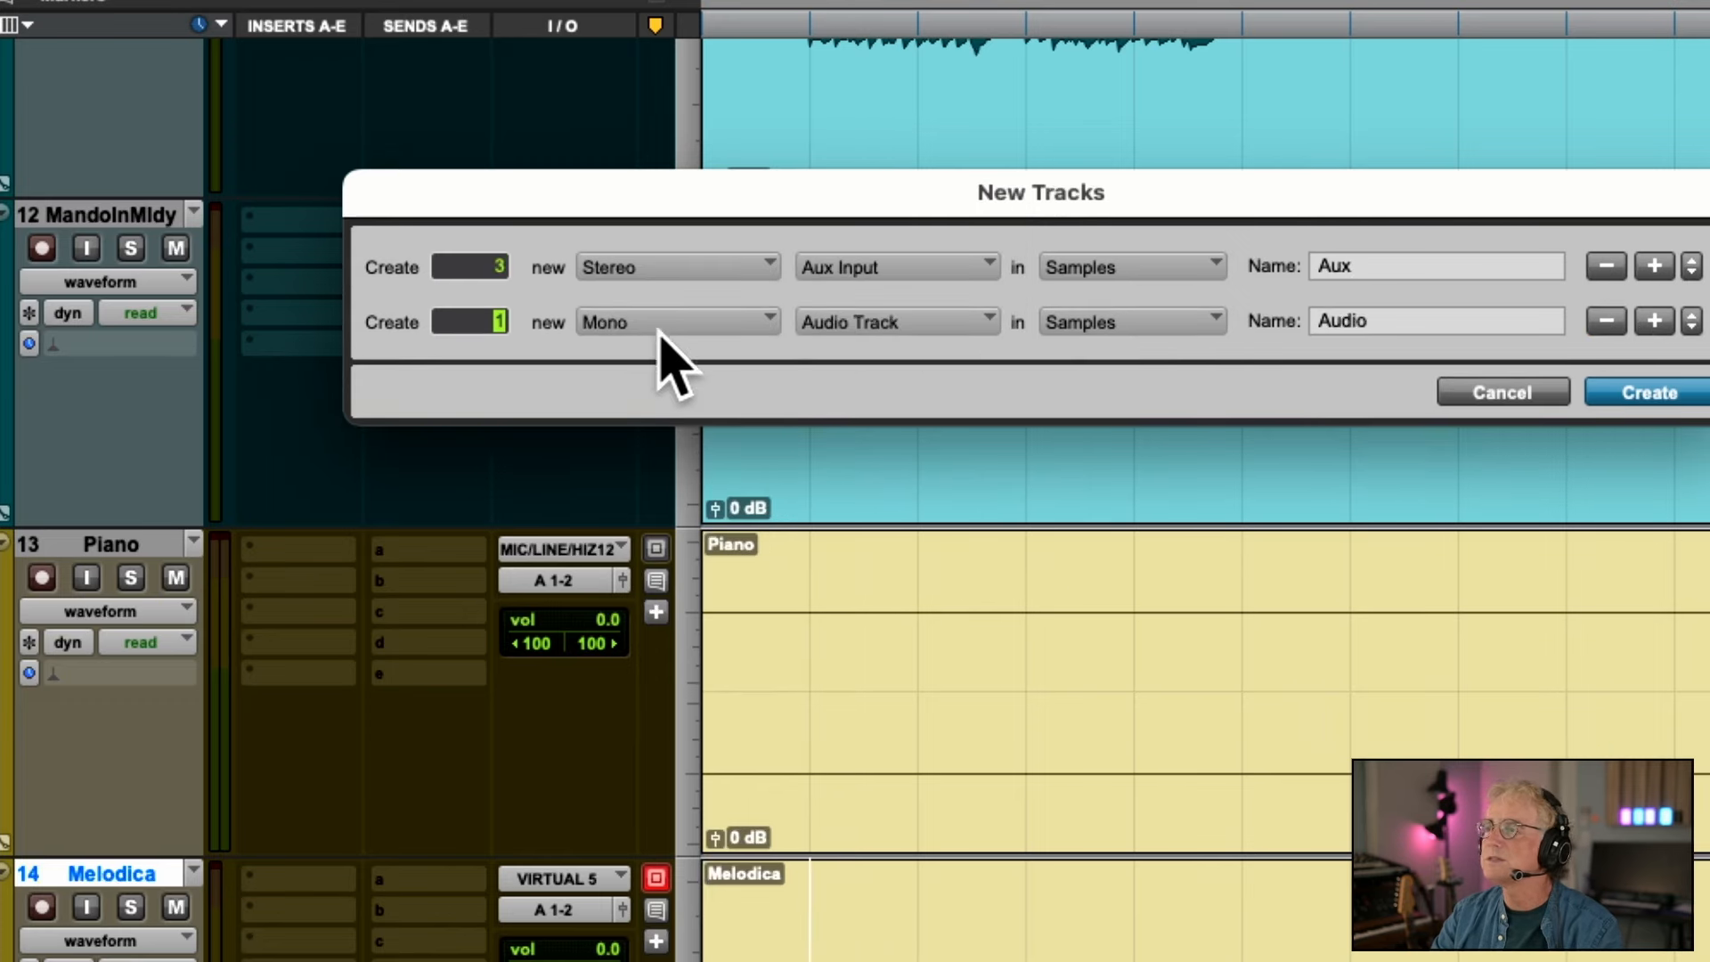
pyautogui.click(613, 322)
pyautogui.click(640, 359)
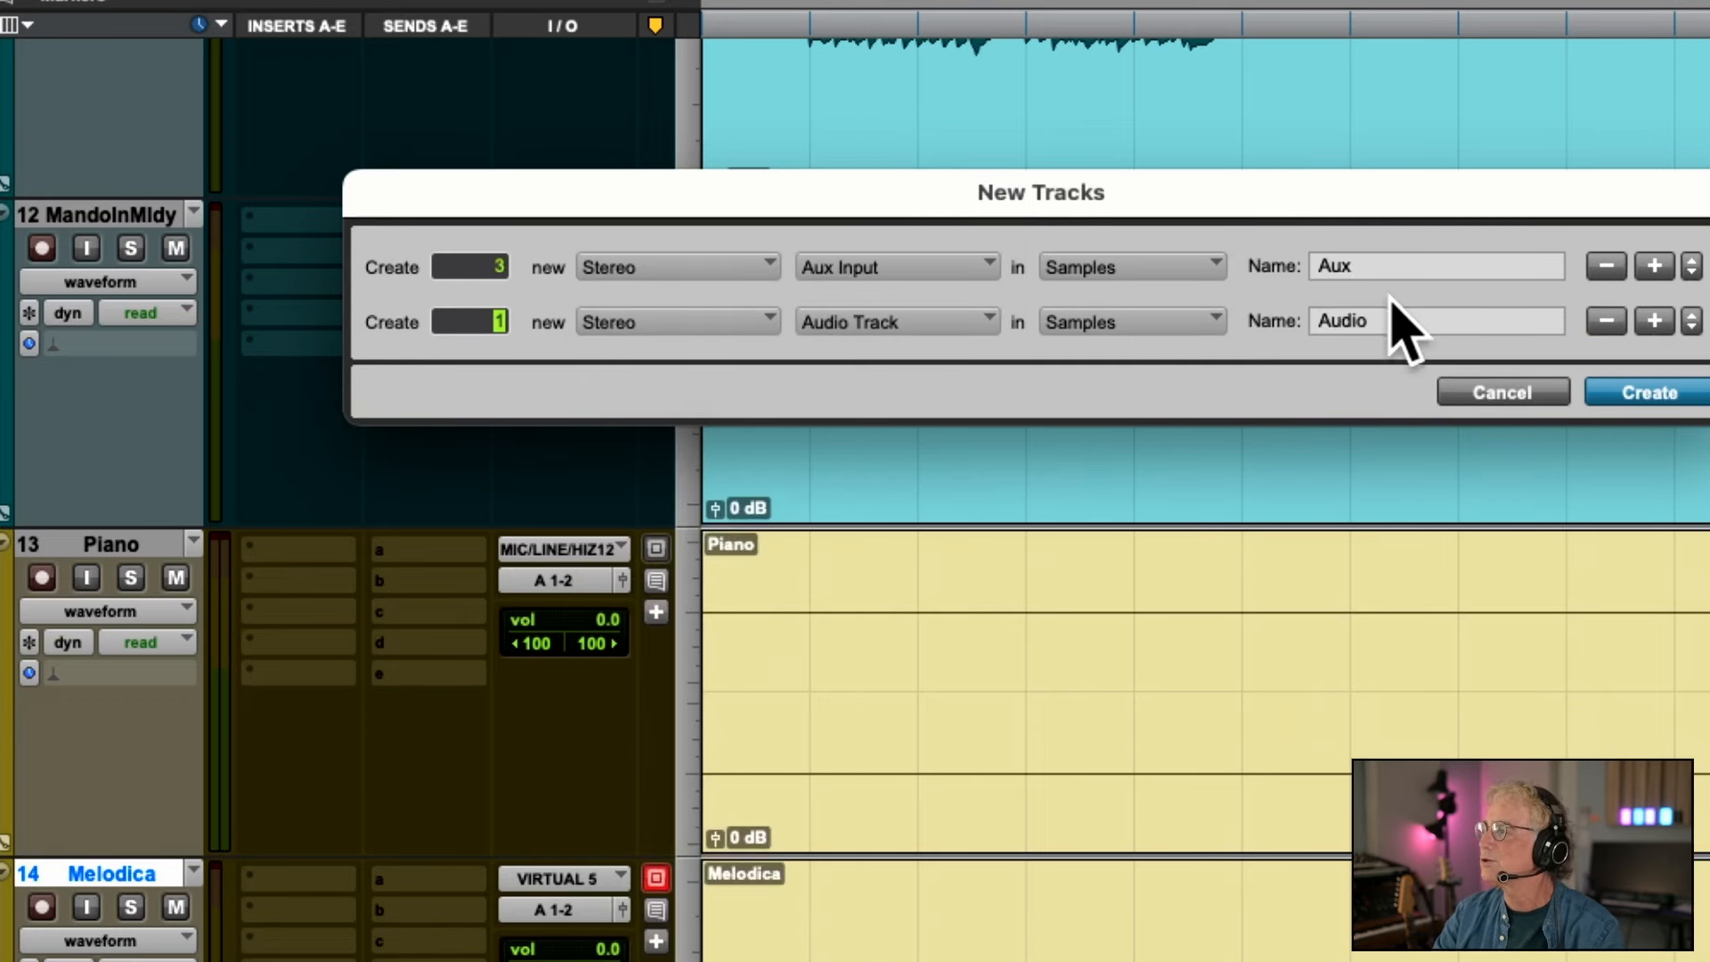
pyautogui.click(1390, 322)
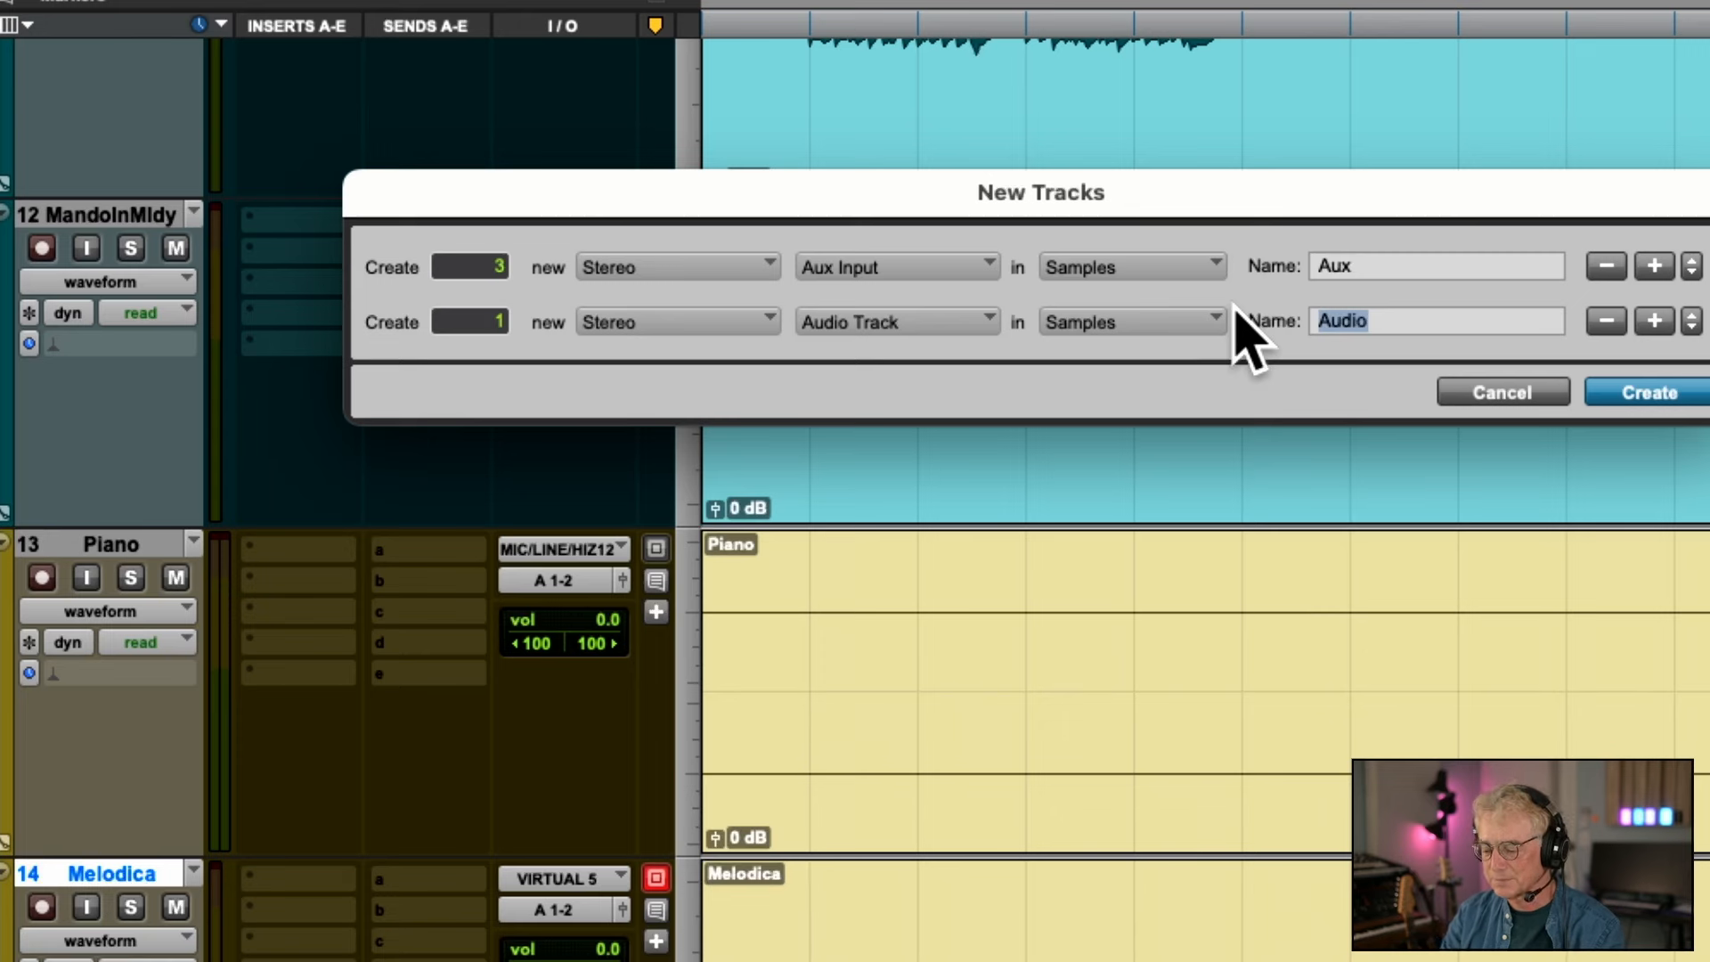
pyautogui.write('Print')
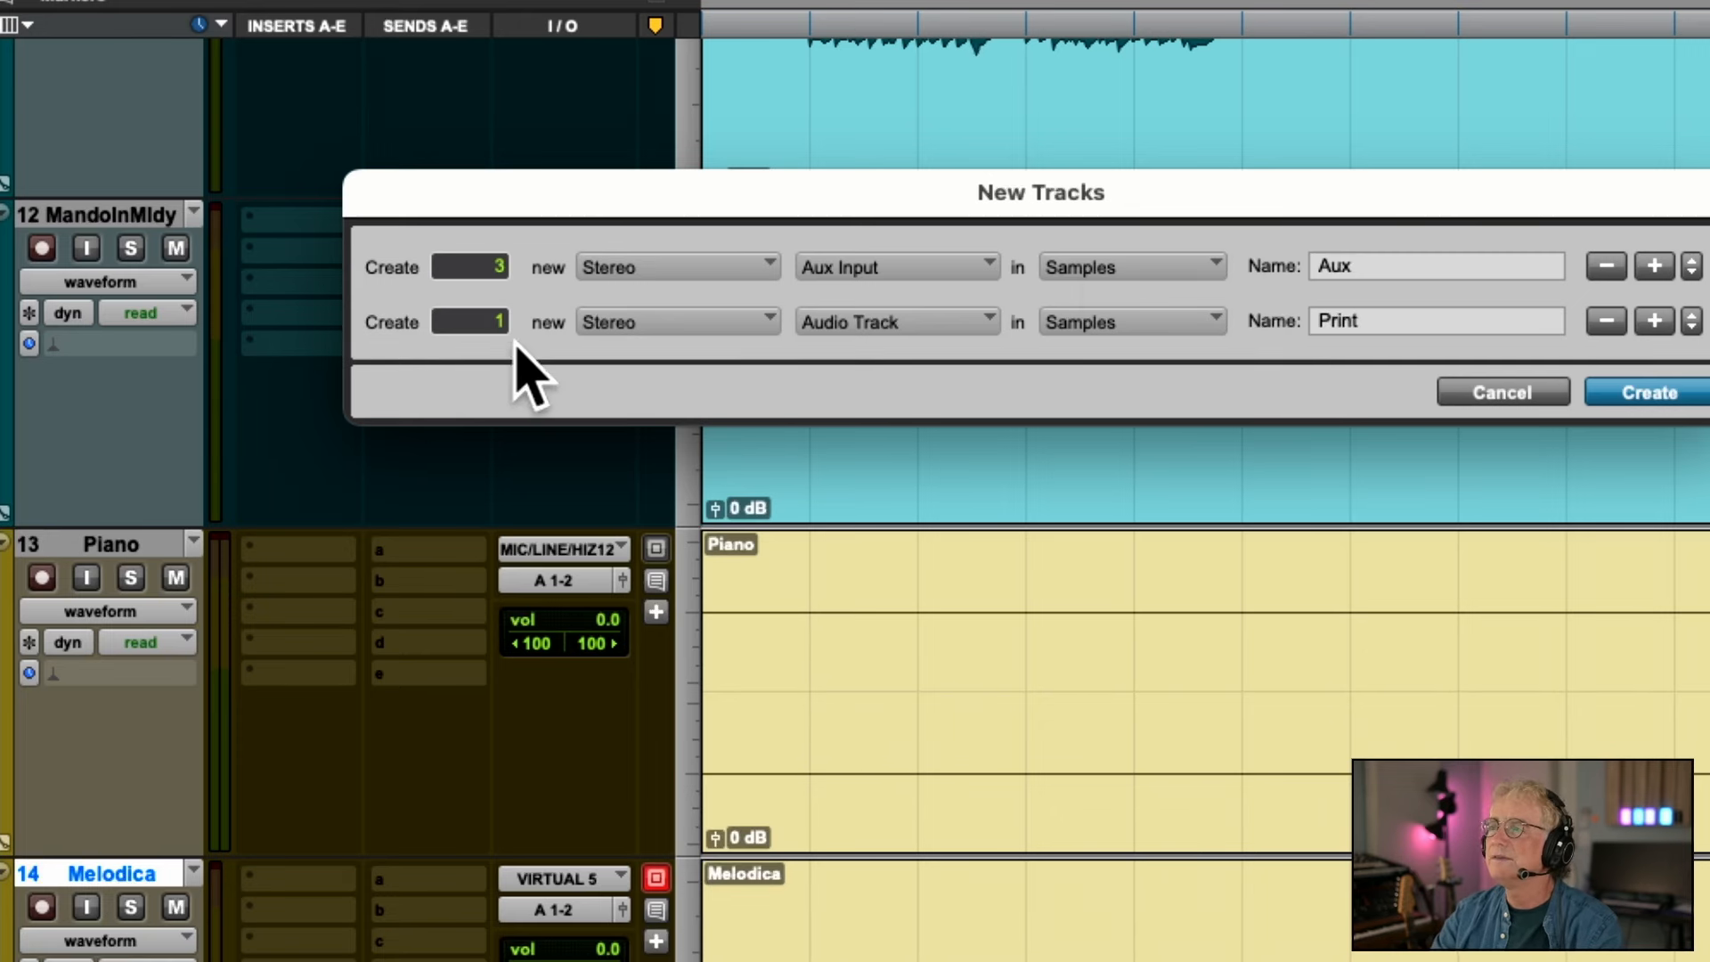
pyautogui.moveTo(1152, 209); pyautogui.dragTo(1030, 191)
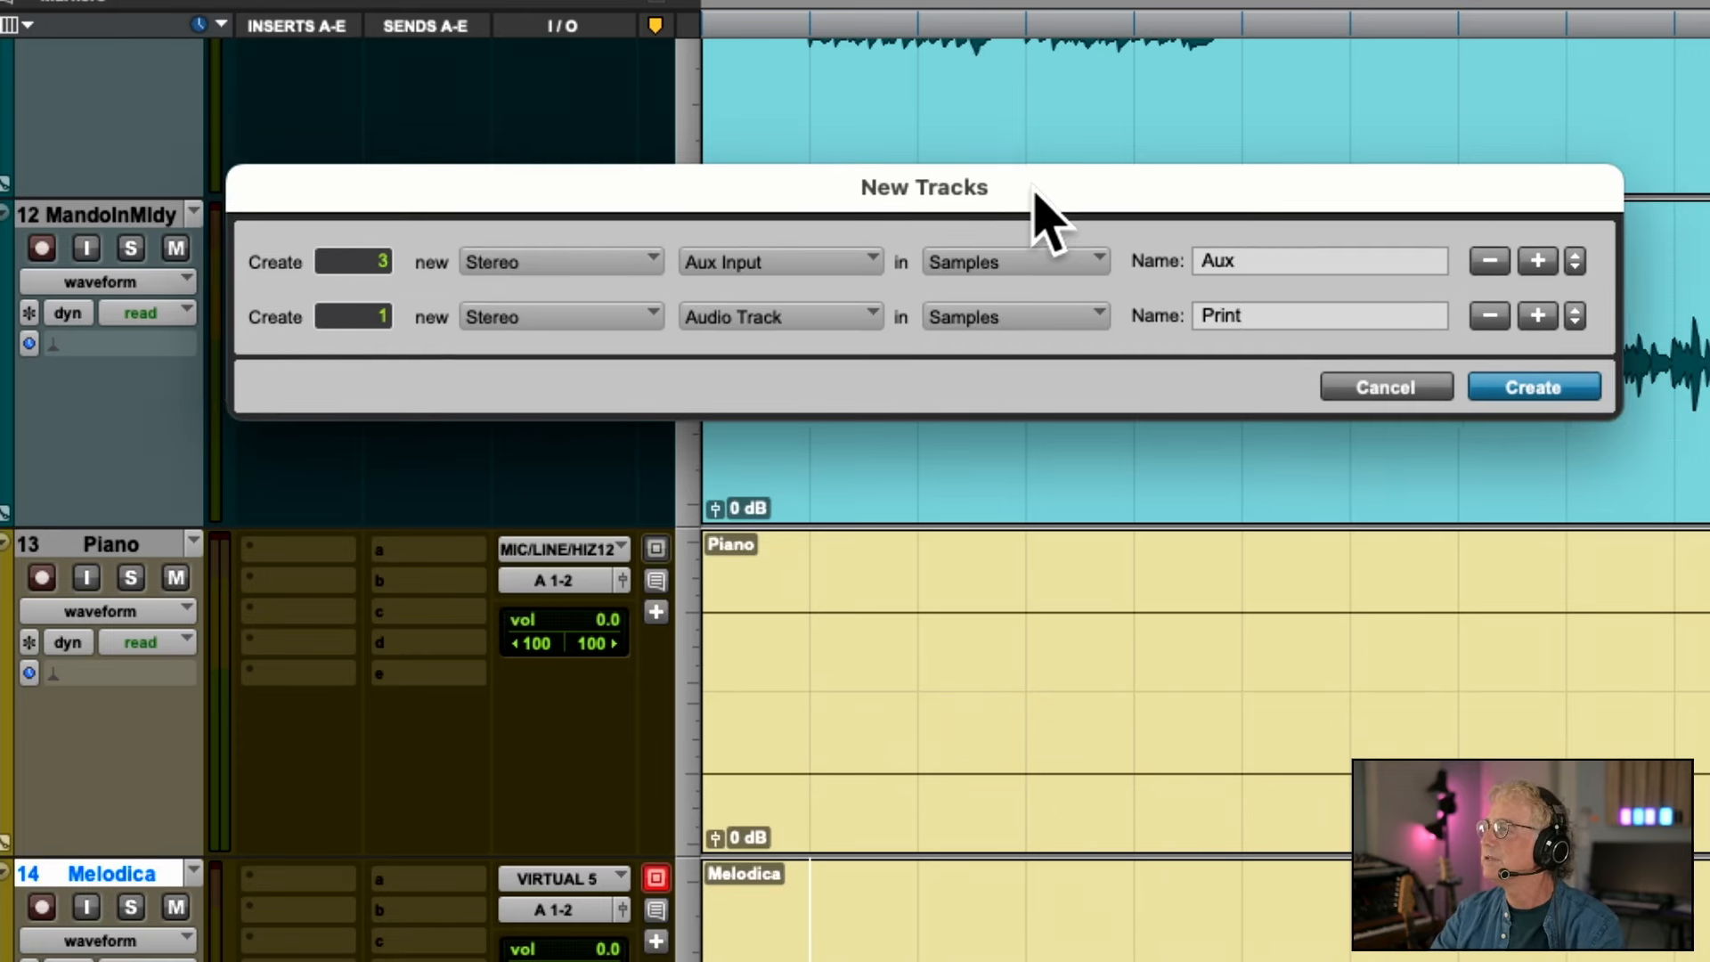
# Add one stereo Master Fader to the new tracks setup and create all the tracks
pyautogui.click(1533, 316)
pyautogui.click(493, 378)
pyautogui.click(499, 397)
pyautogui.click(731, 372)
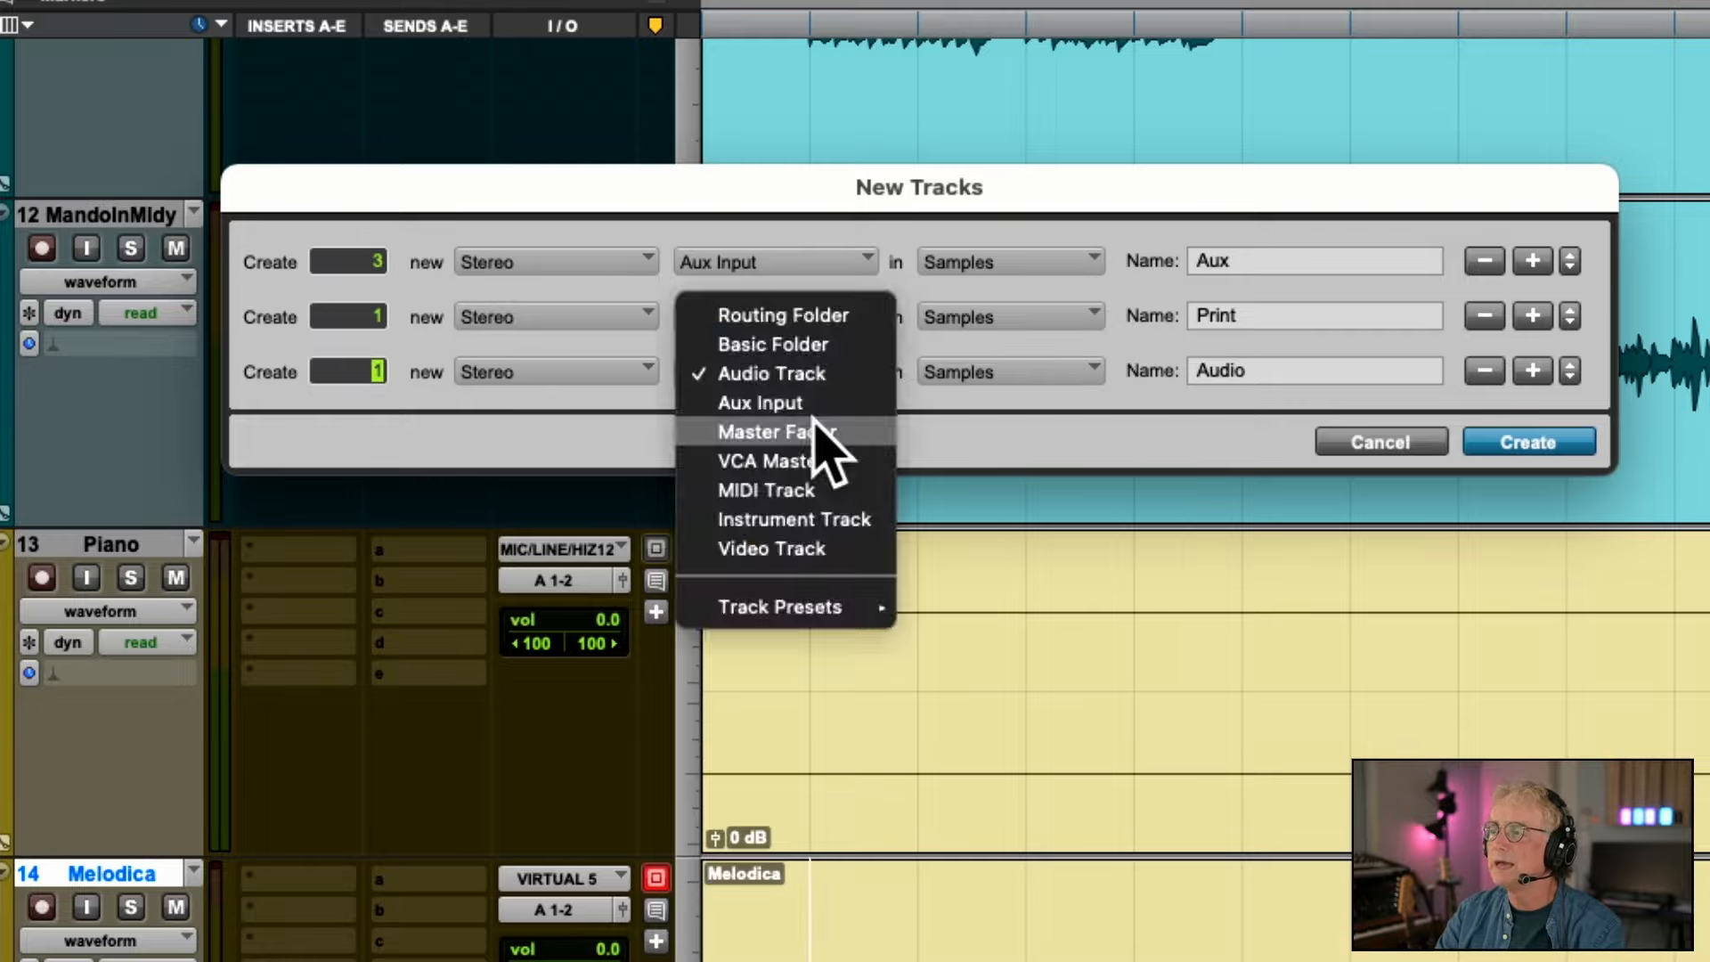
pyautogui.click(817, 431)
pyautogui.click(1551, 443)
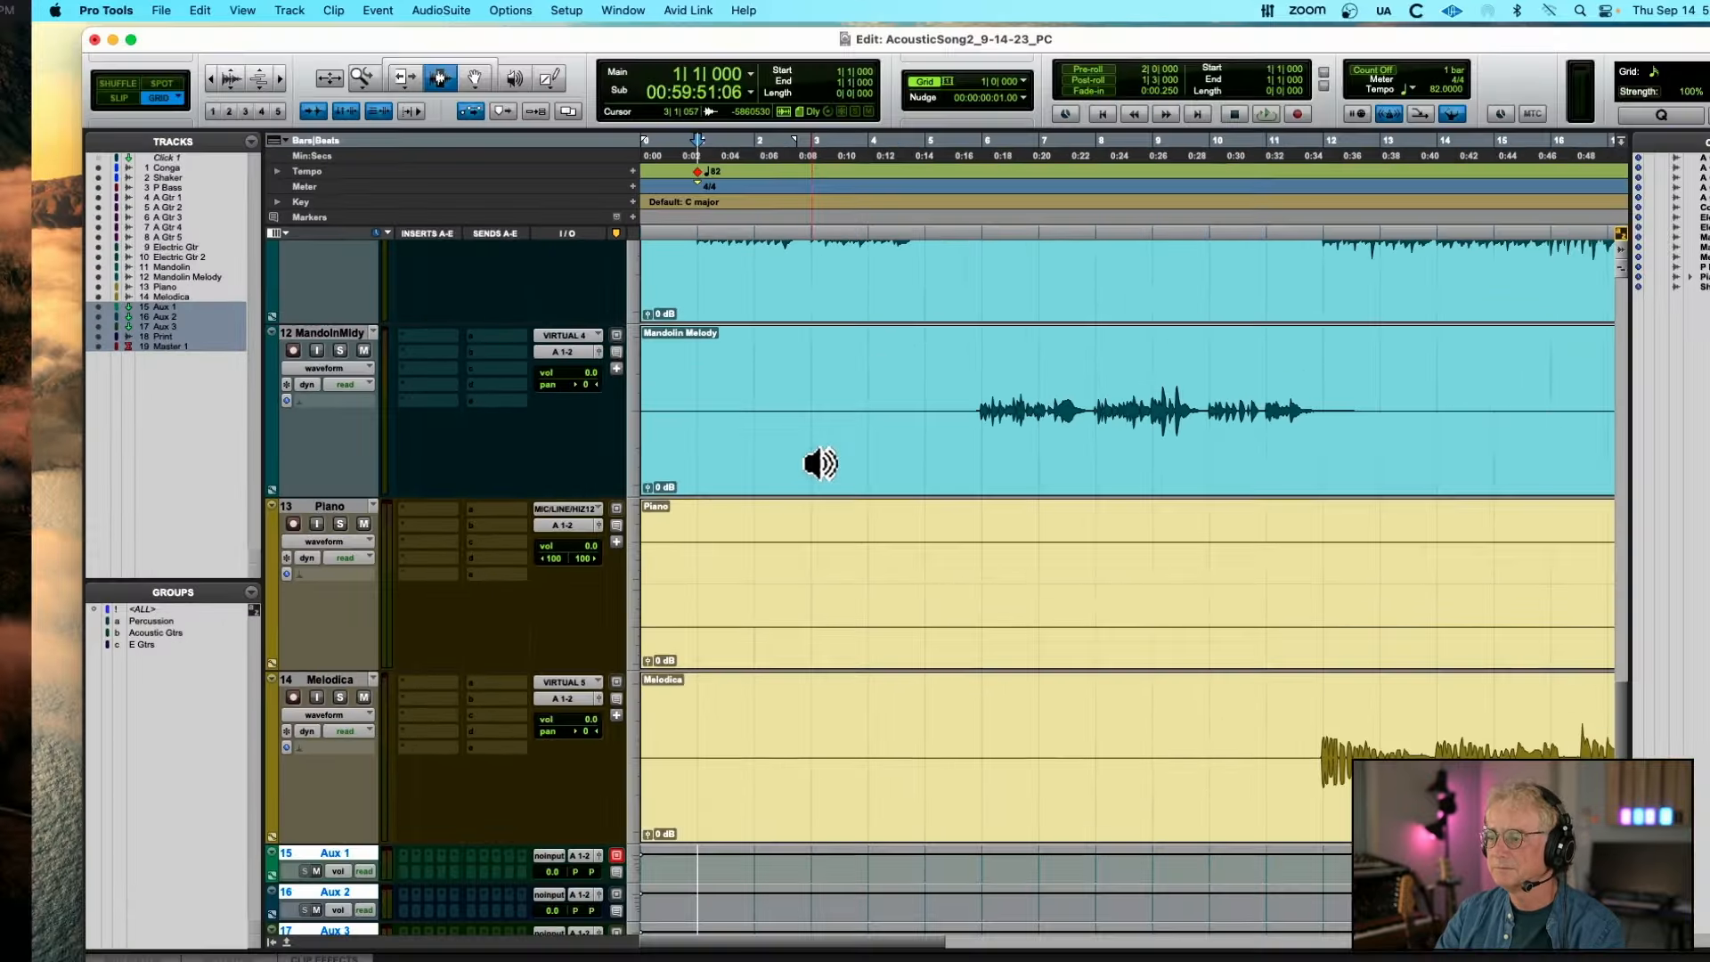
# Color the Aux 1, Aux 2 and Aux 3 tracks medium blue with the Color Palette
pyautogui.scroll(-3, 820, 463)
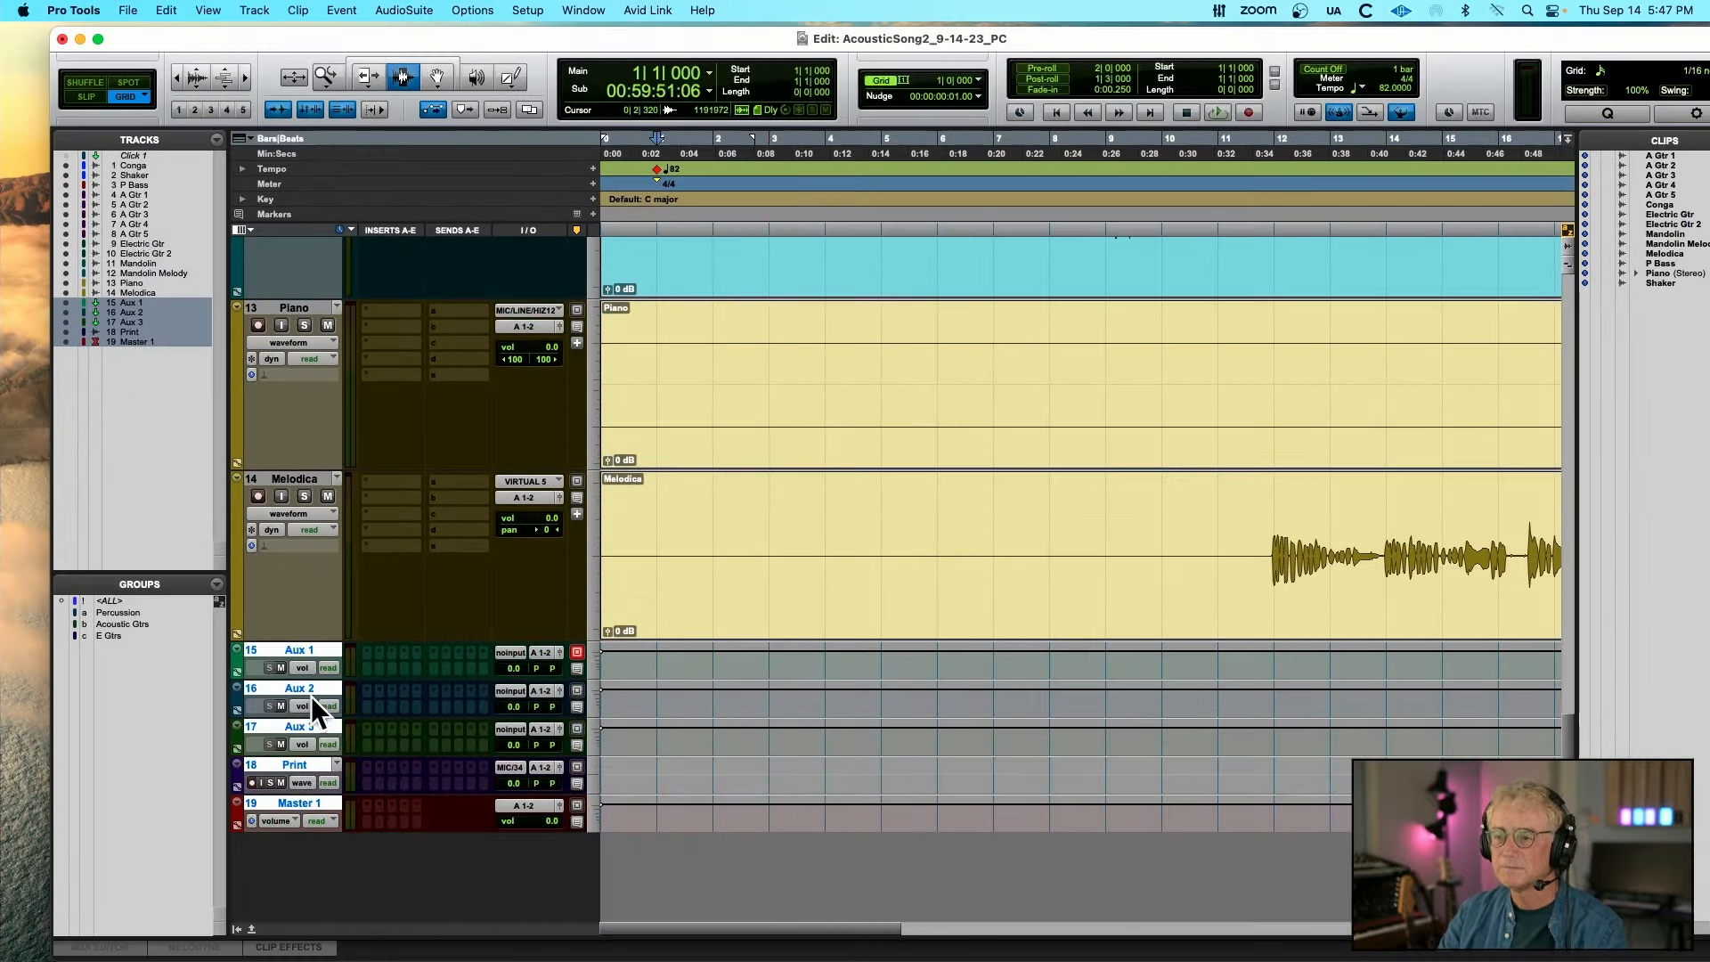
pyautogui.click(345, 654)
pyautogui.click(269, 673)
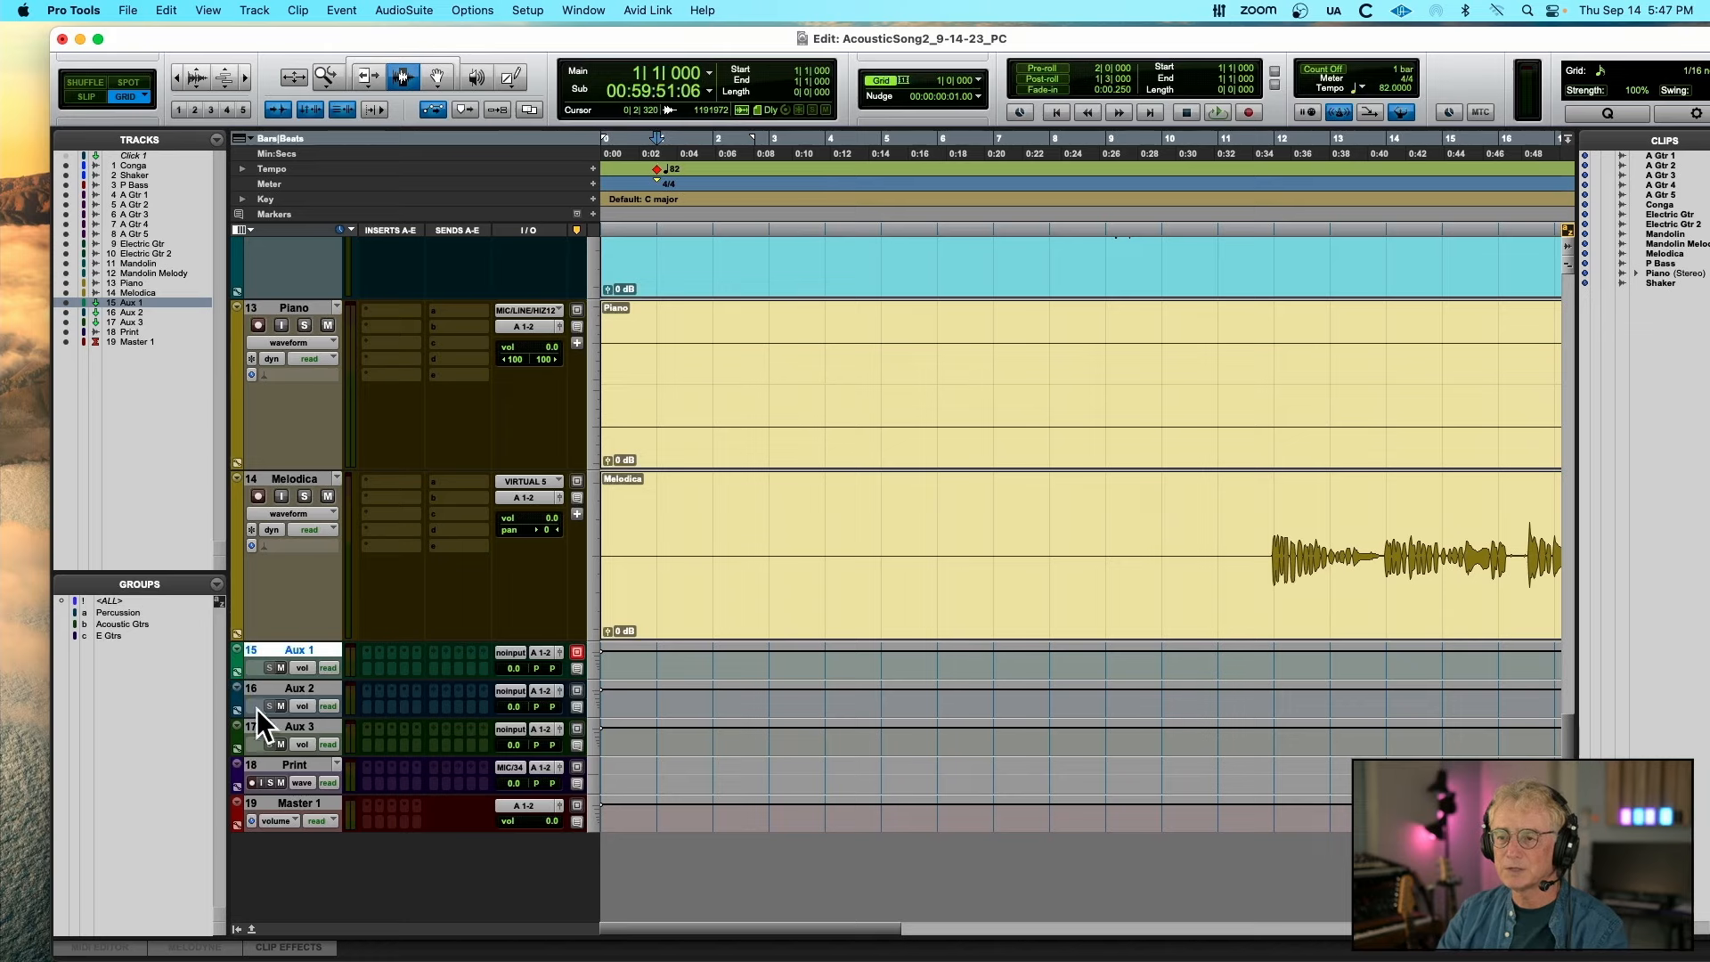
pyautogui.click(237, 741)
pyautogui.keyDown('shift'); pyautogui.click(276, 654); pyautogui.keyUp('shift')
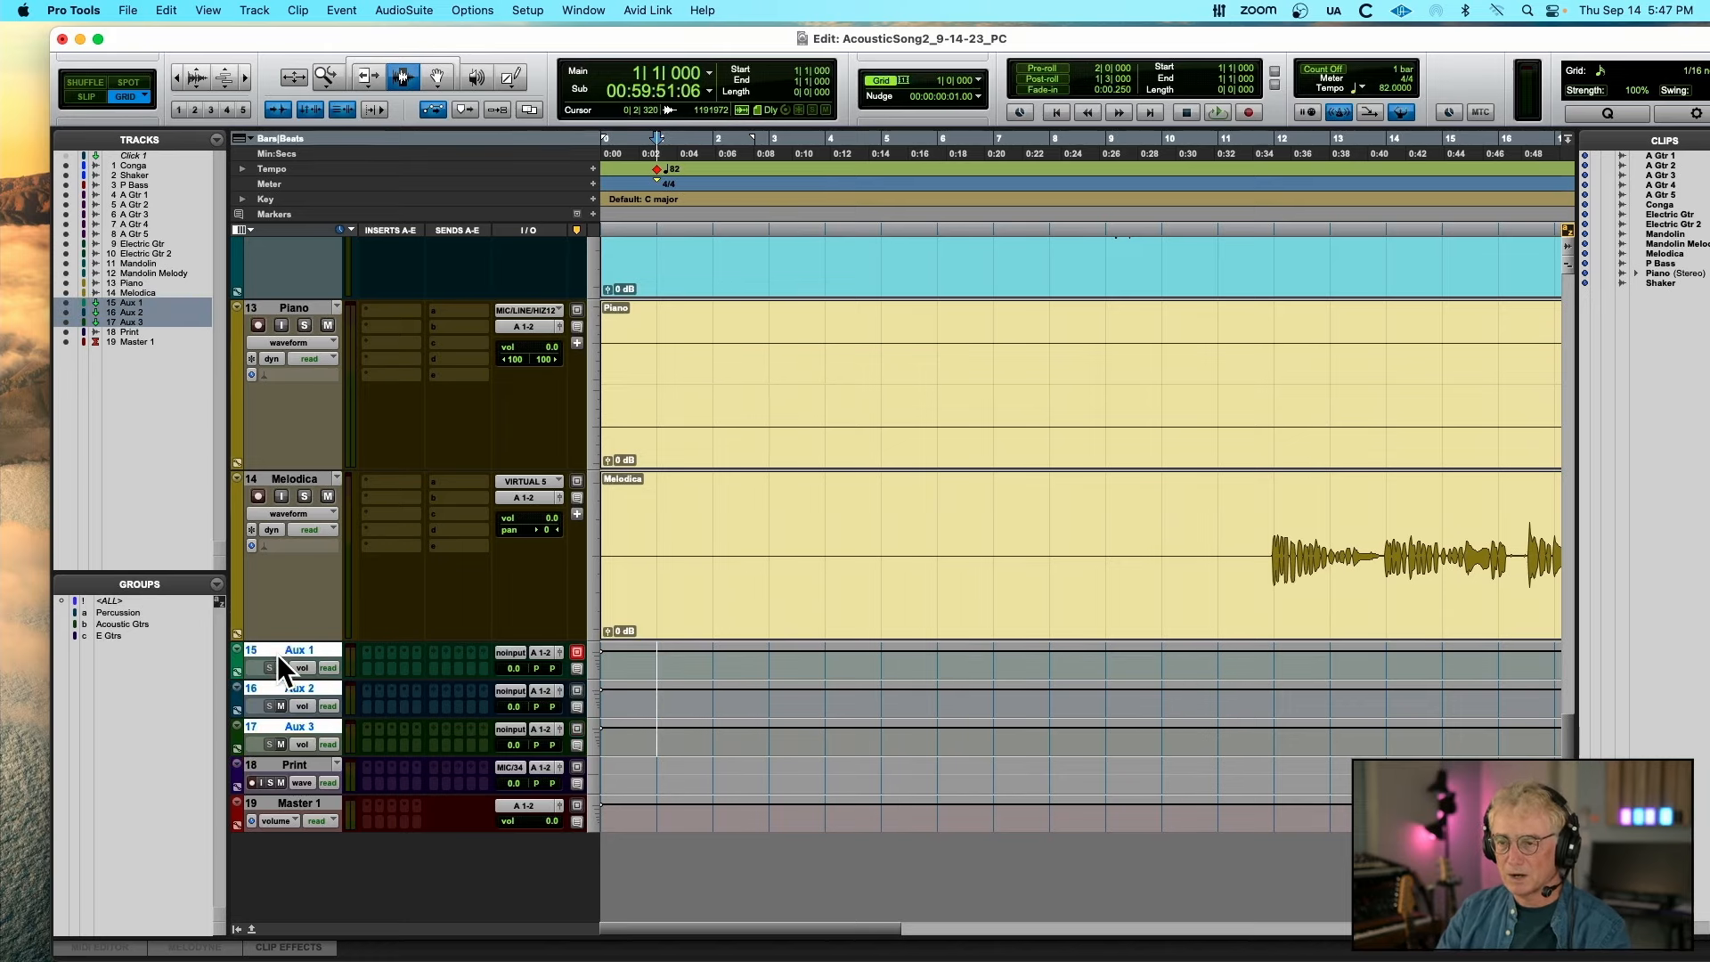
pyautogui.hscroll(2, 237, 666)
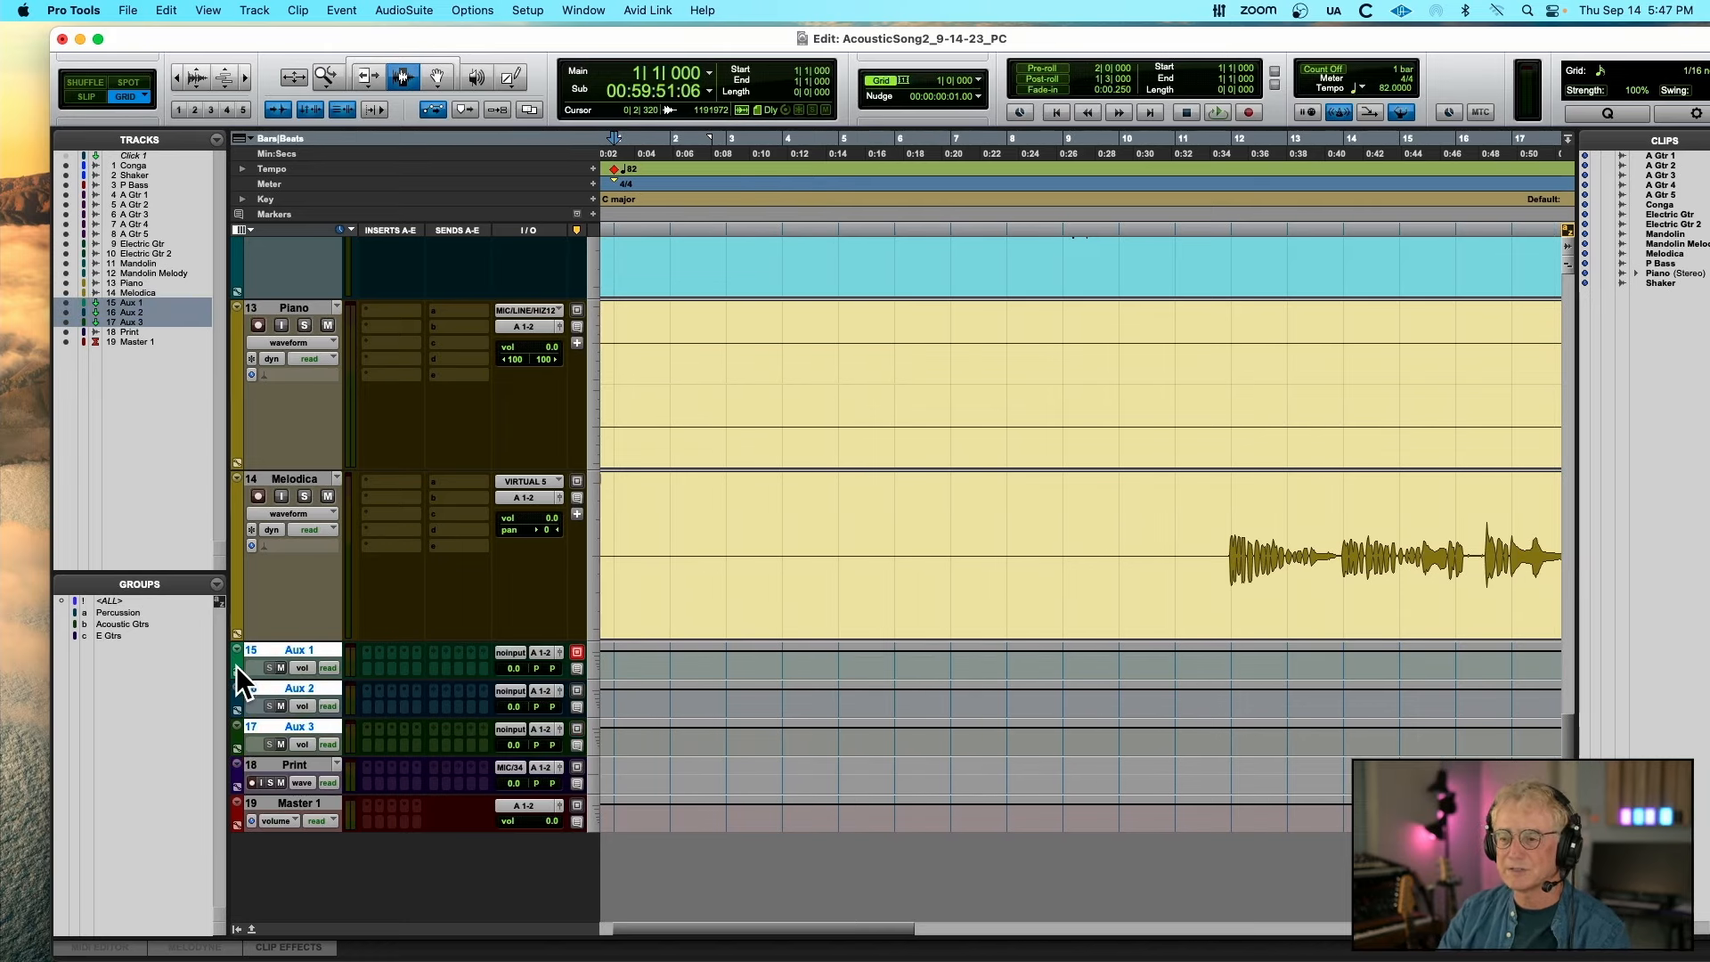
pyautogui.doubleClick(267, 650)
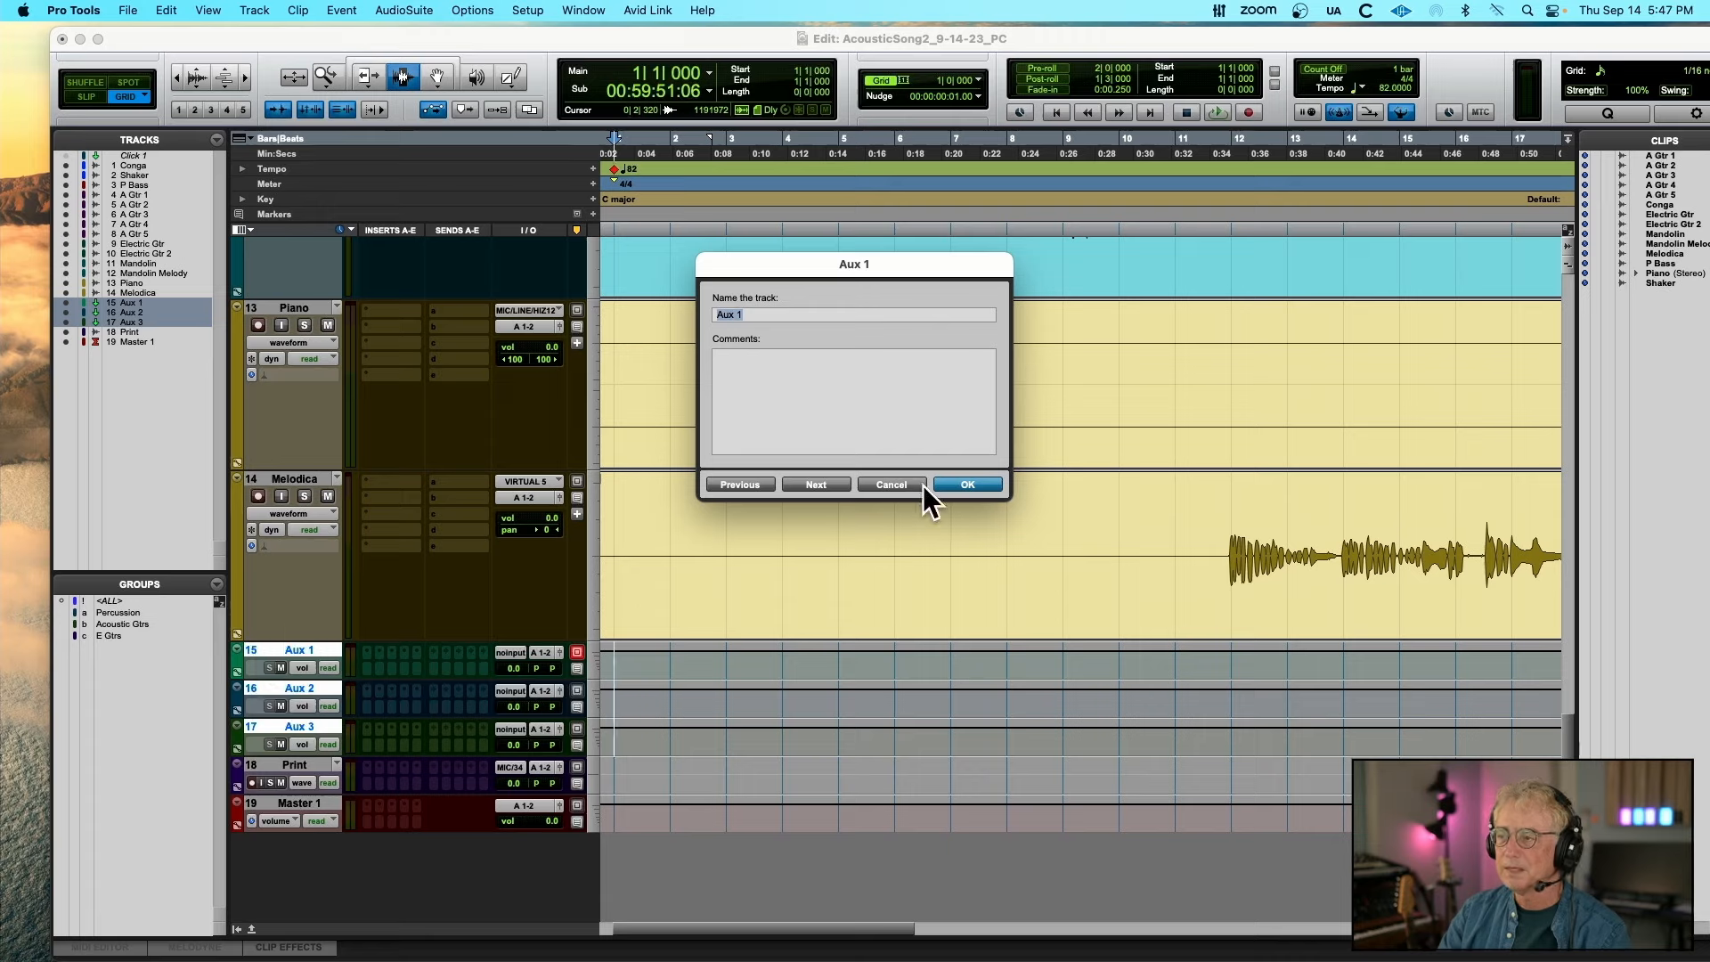
pyautogui.click(906, 484)
pyautogui.doubleClick(238, 656)
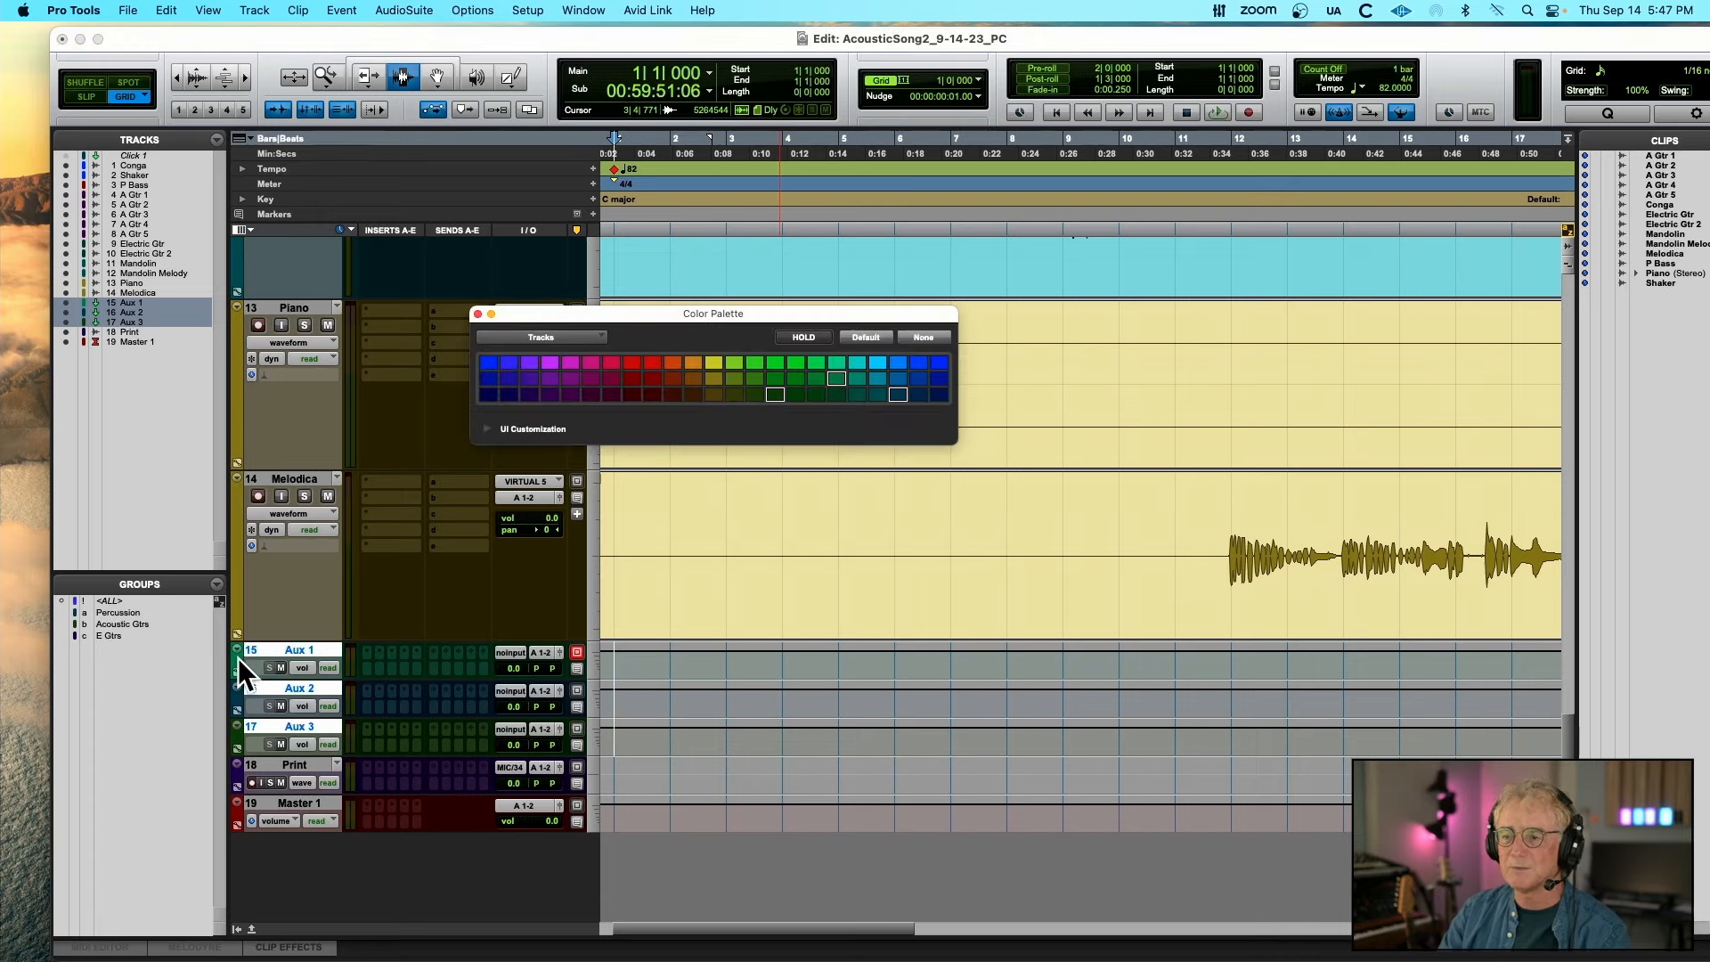
pyautogui.click(889, 376)
pyautogui.click(478, 313)
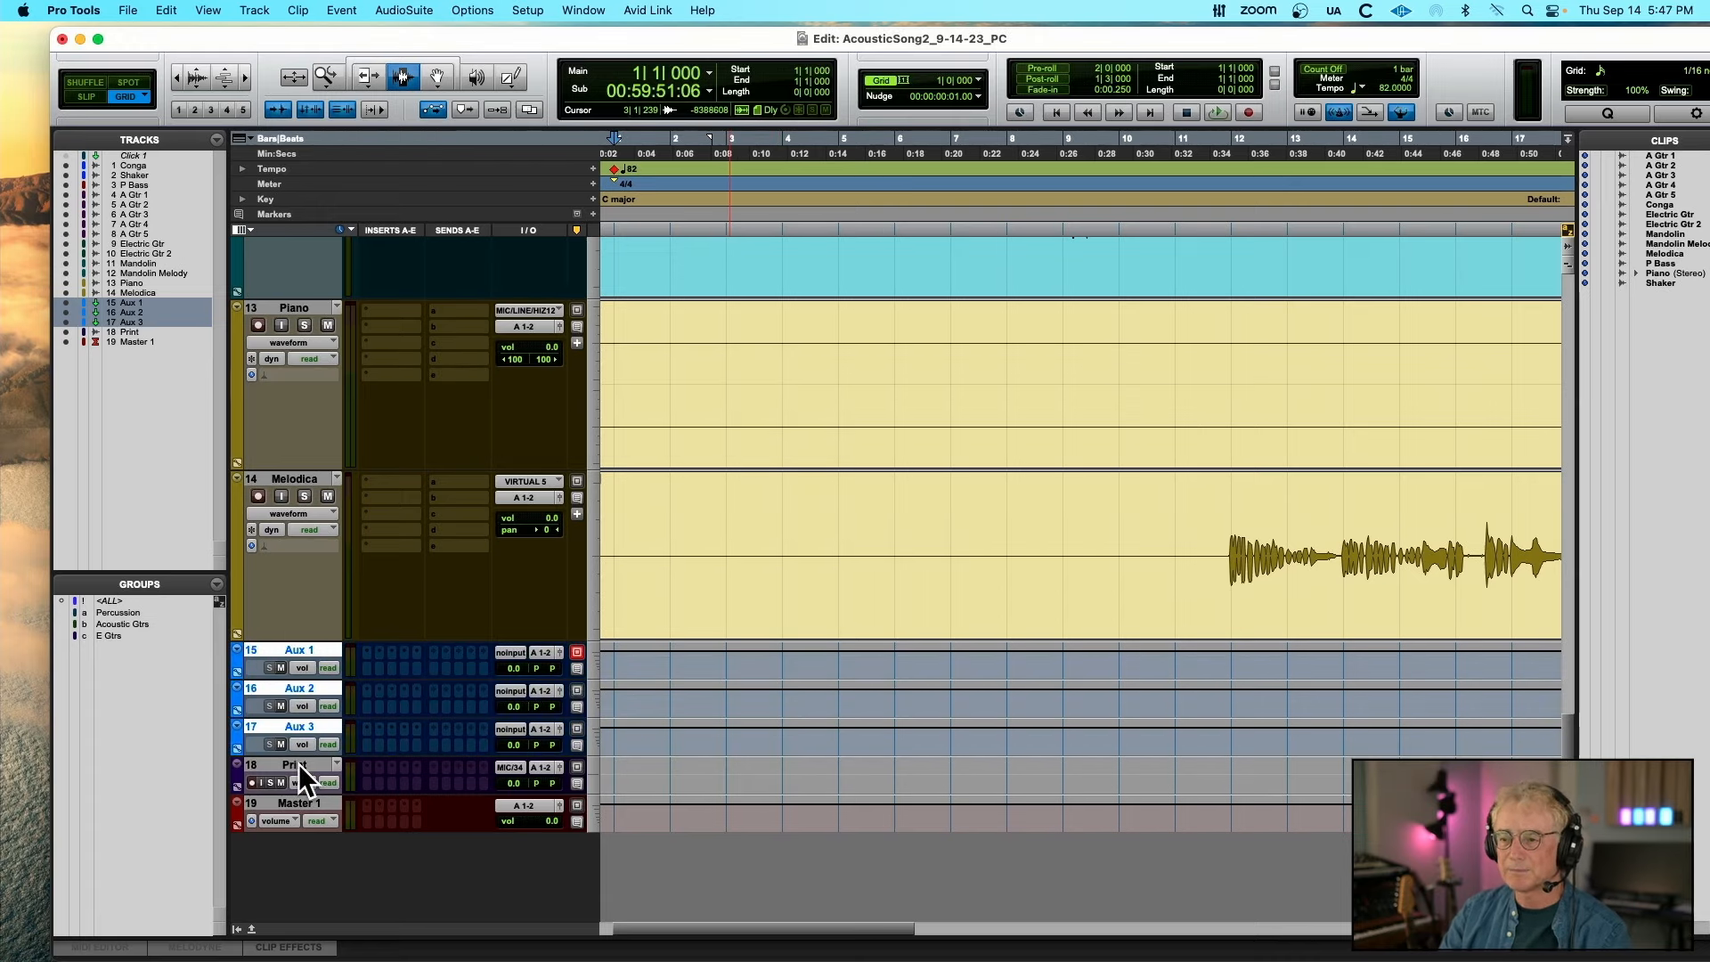
# Remove the color coding from the Print and Master 1 tracks by setting their Color Palette color to None
pyautogui.click(297, 764)
pyautogui.click(299, 804)
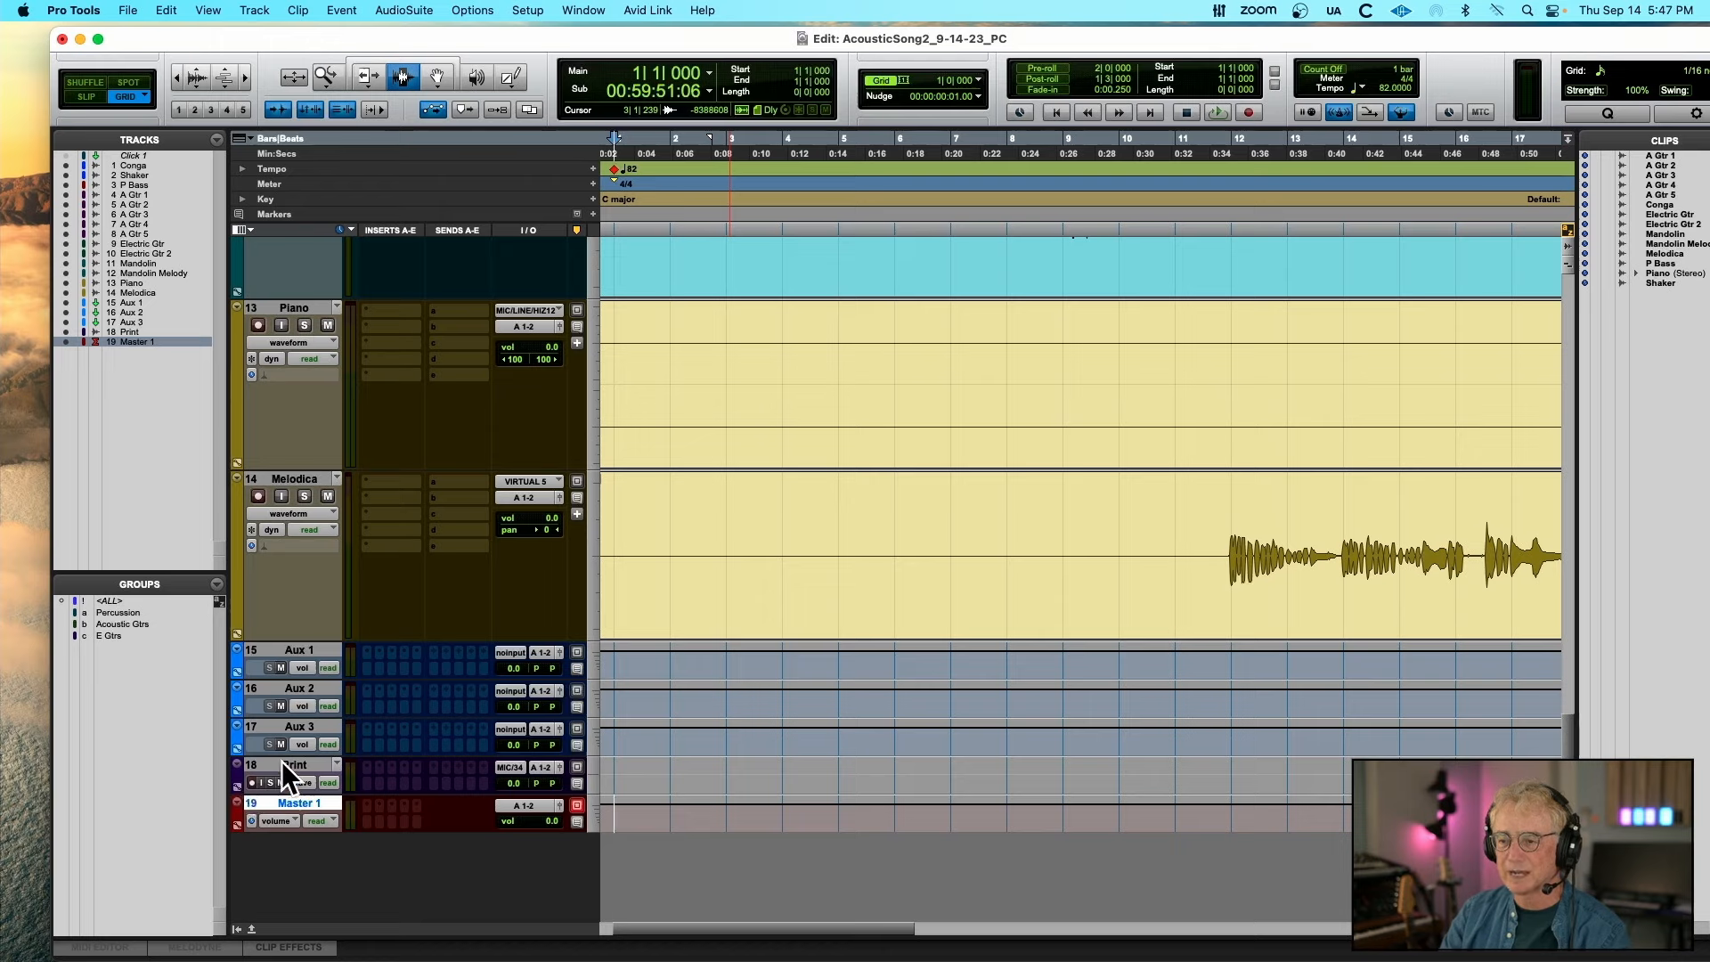
pyautogui.keyDown('shift'); pyautogui.click(294, 763); pyautogui.keyUp('shift')
pyautogui.doubleClick(238, 775)
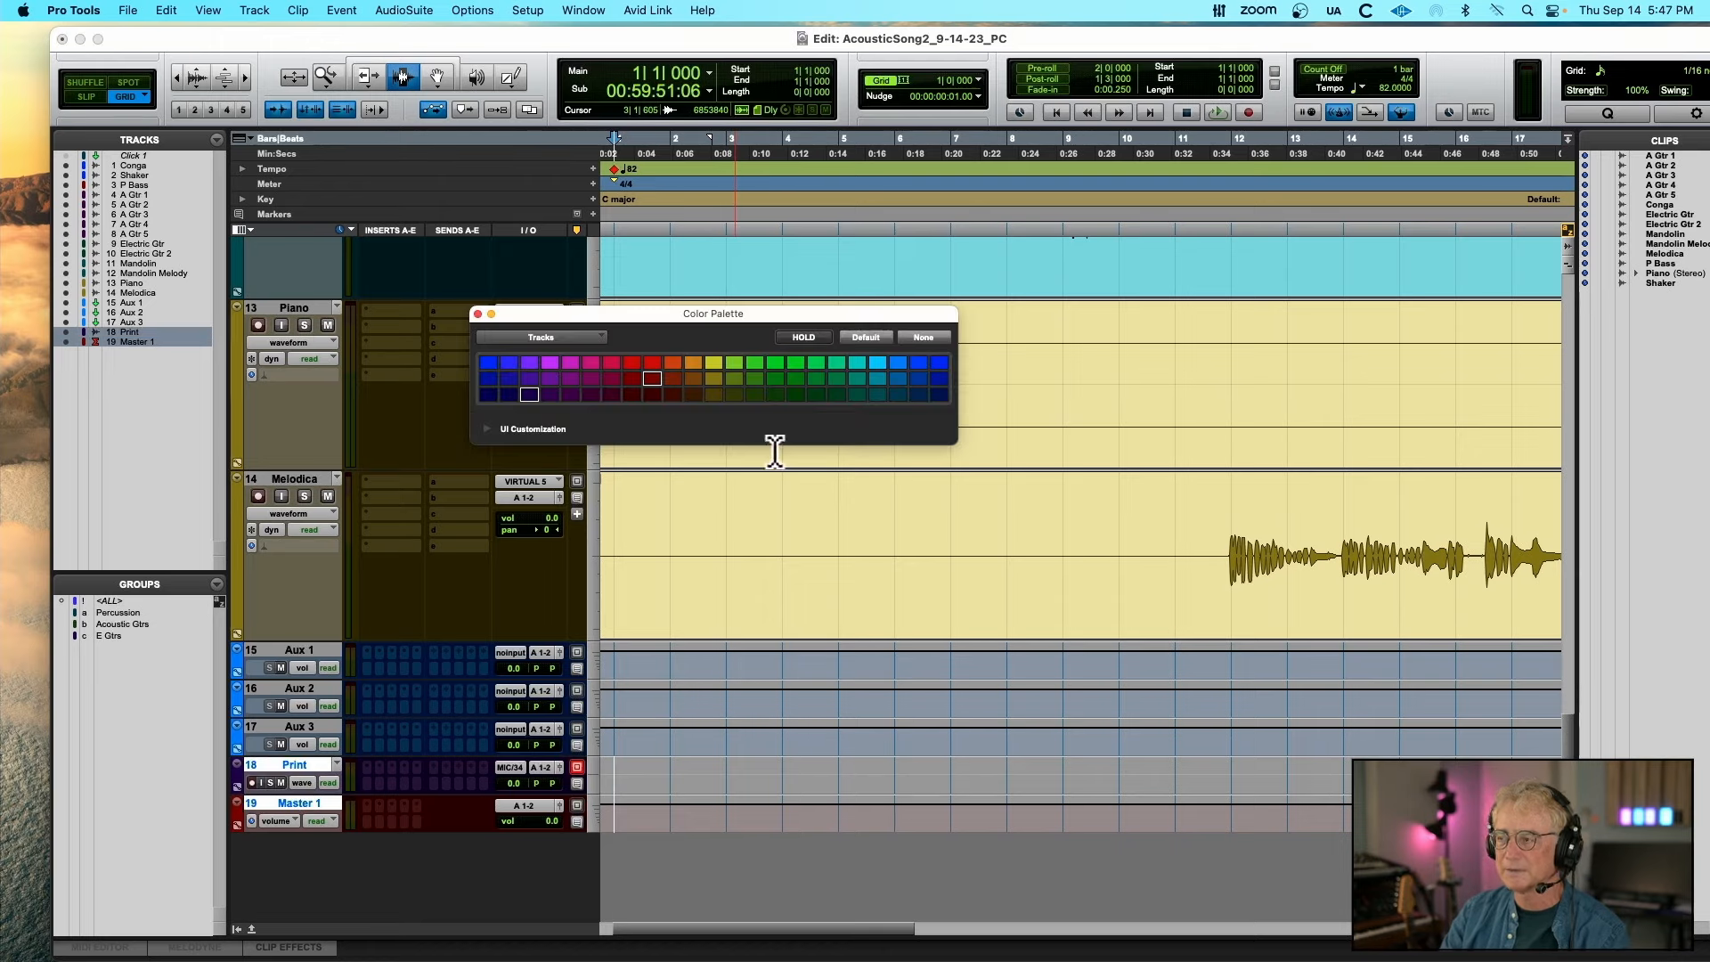
pyautogui.click(916, 336)
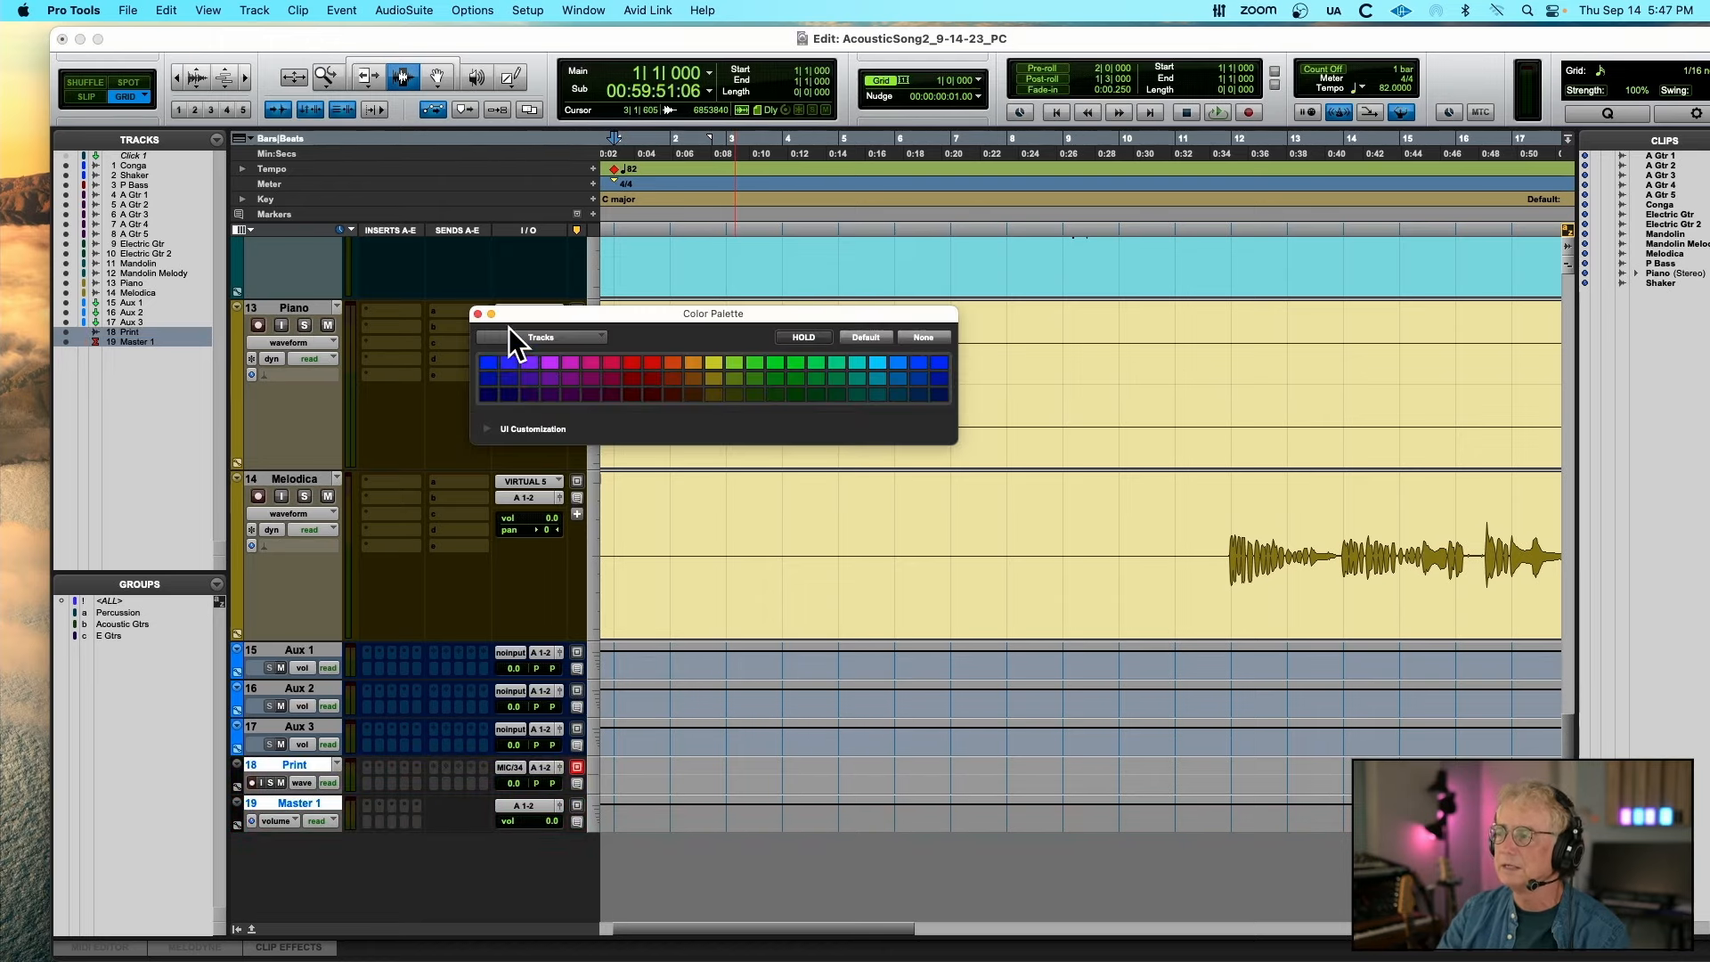
pyautogui.click(478, 313)
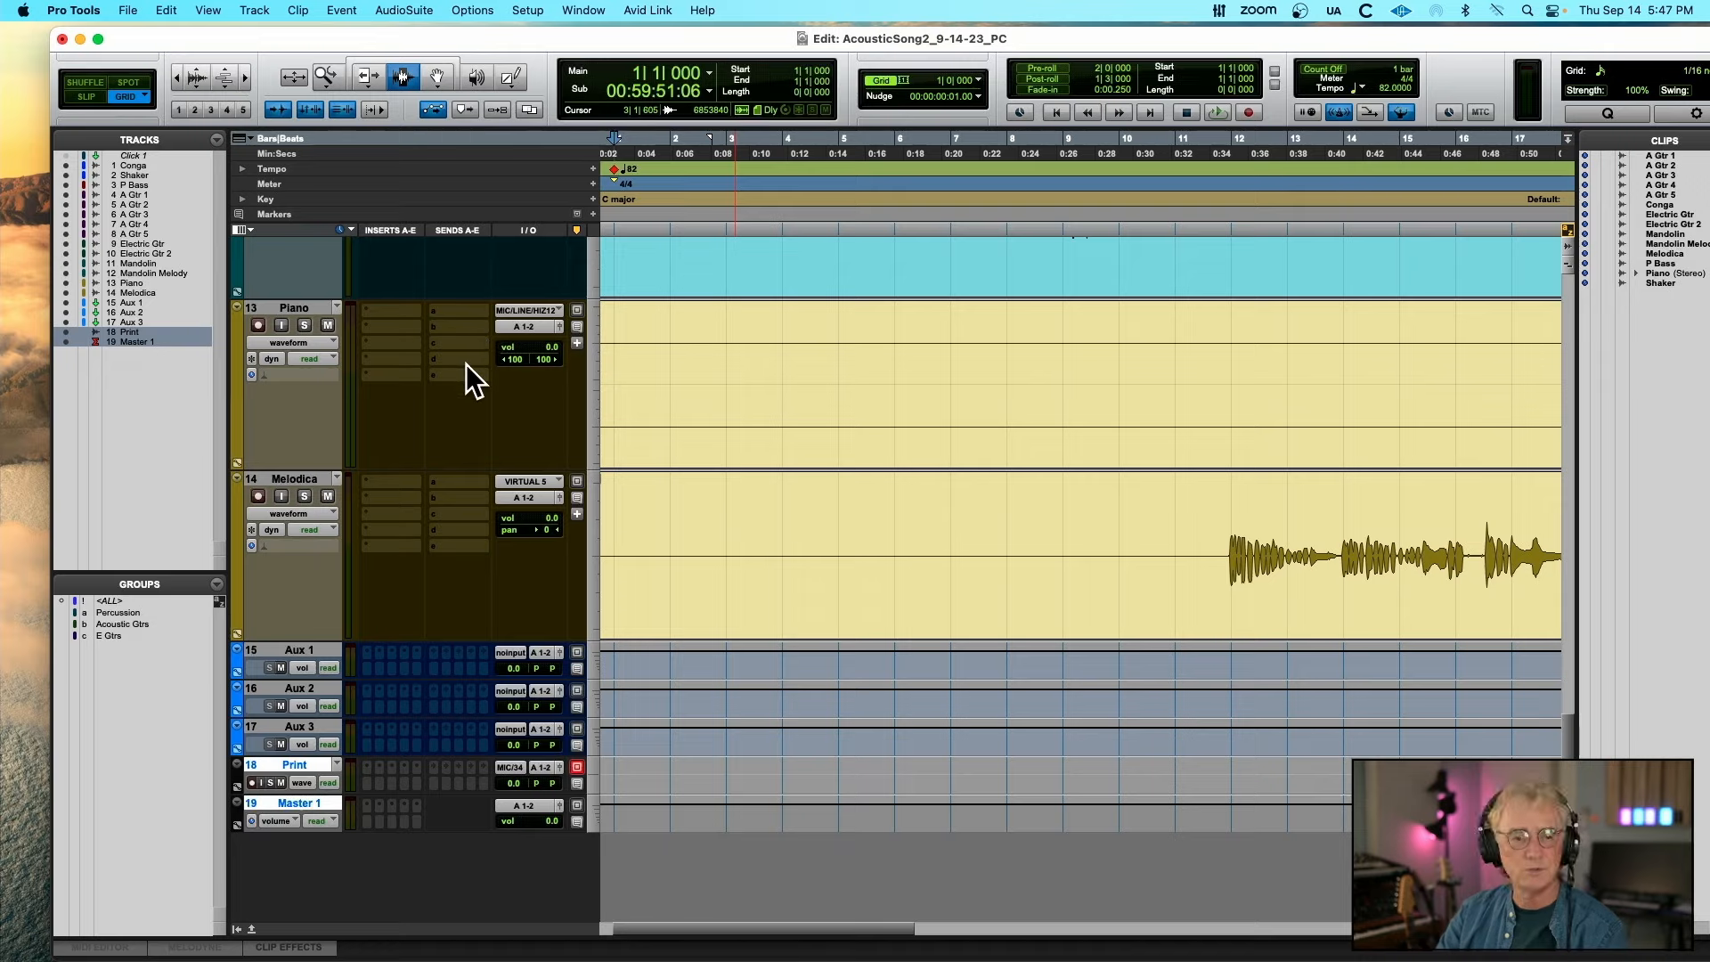
# Reduce the height of all tracks and select the range from Aux 3 up to Conga
pyautogui.click(297, 725)
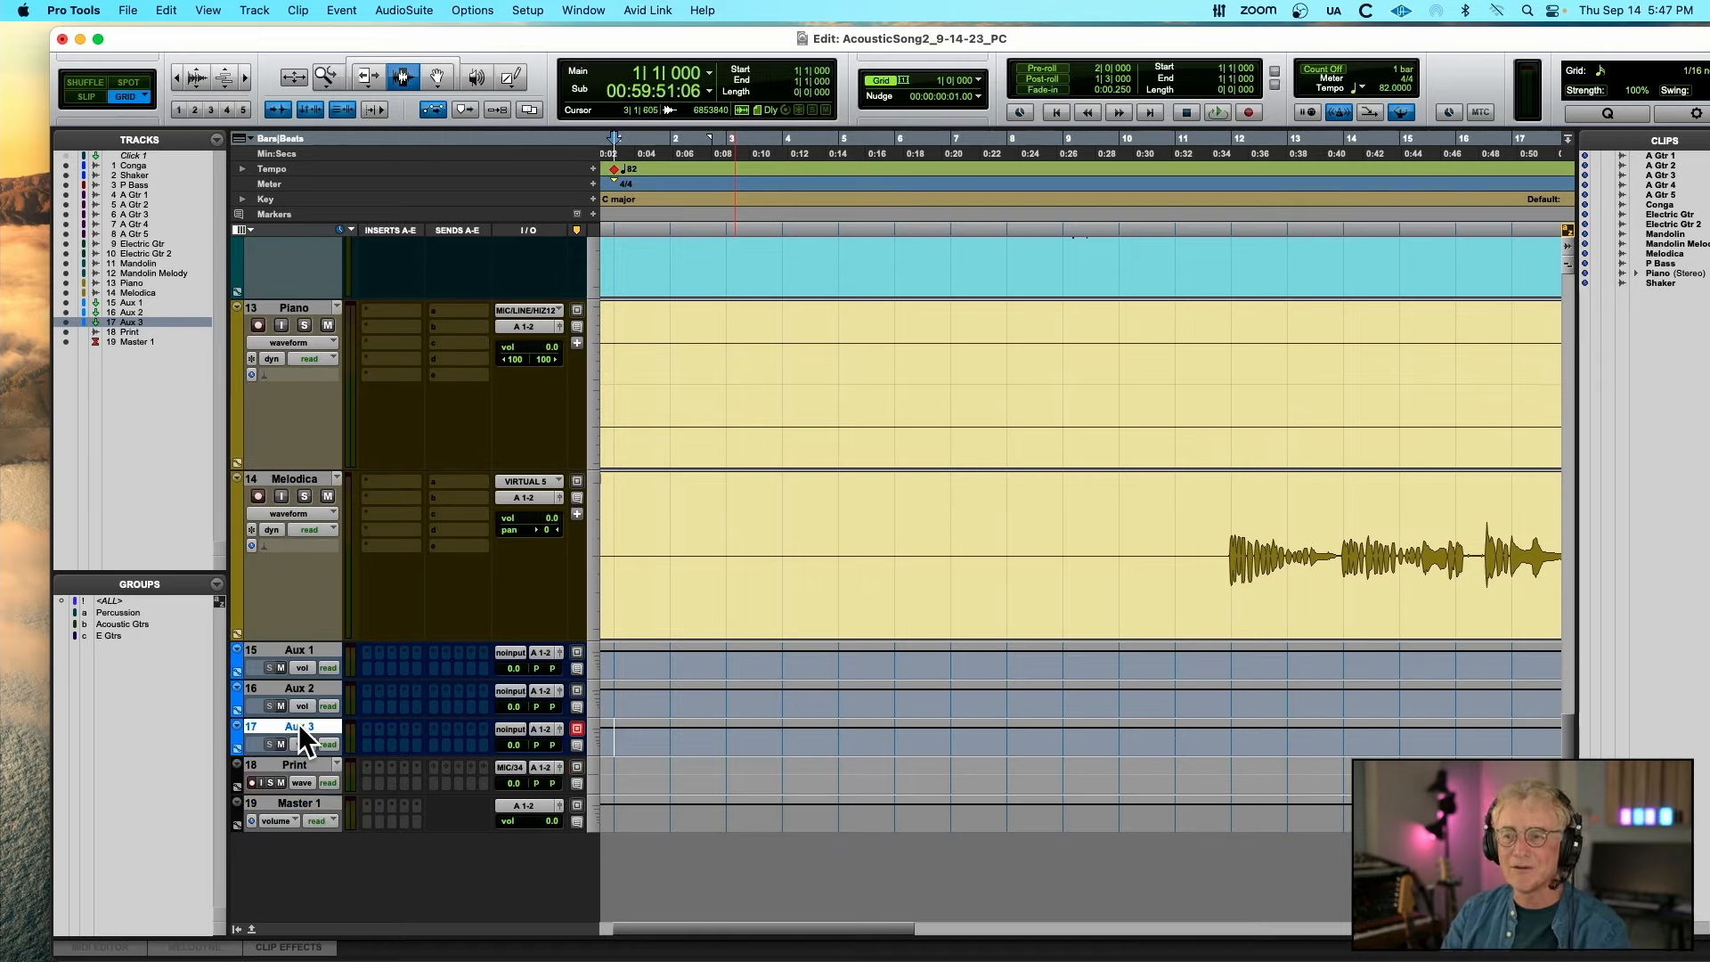
pyautogui.hotkey('ctrl', 'alt', 'Down')
pyautogui.hotkey('ctrl', 'alt', 'Down')
pyautogui.hotkey('ctrl', 'alt', 'Down')
pyautogui.hotkey('ctrl', 'alt', 'Down')
pyautogui.hotkey('ctrl', 'alt', 'Up')
pyautogui.hotkey('ctrl', 'alt', 'Up')
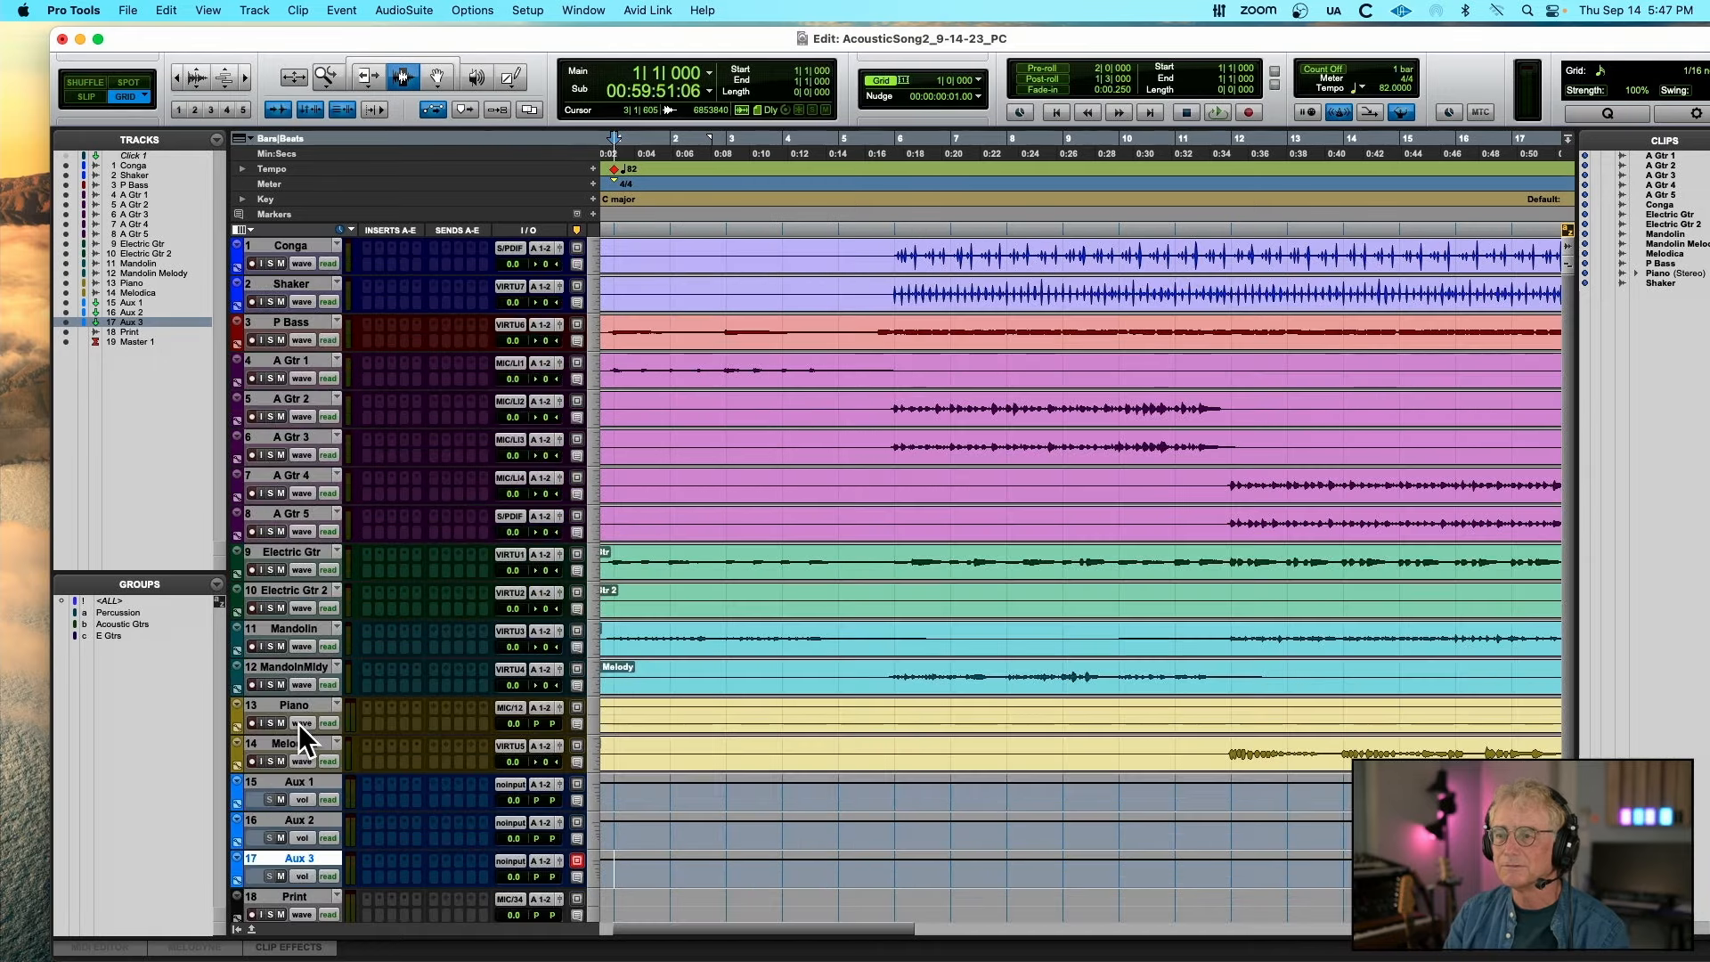
pyautogui.scroll(-2, 298, 724)
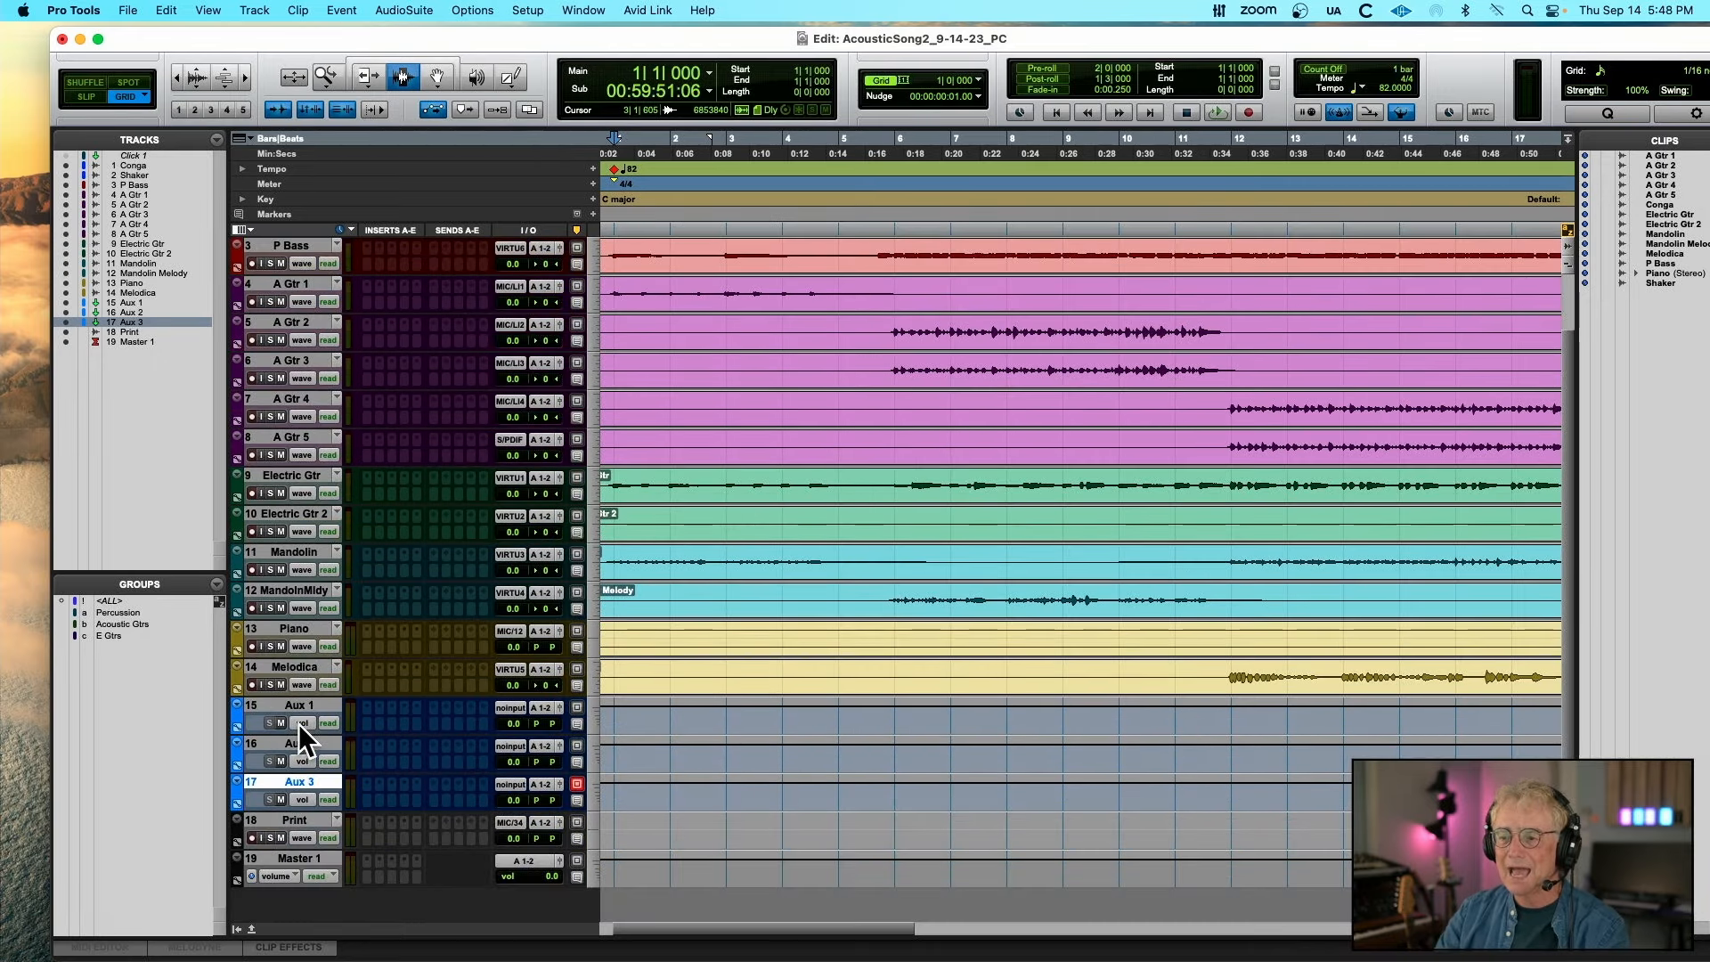
pyautogui.scroll(-2, 298, 724)
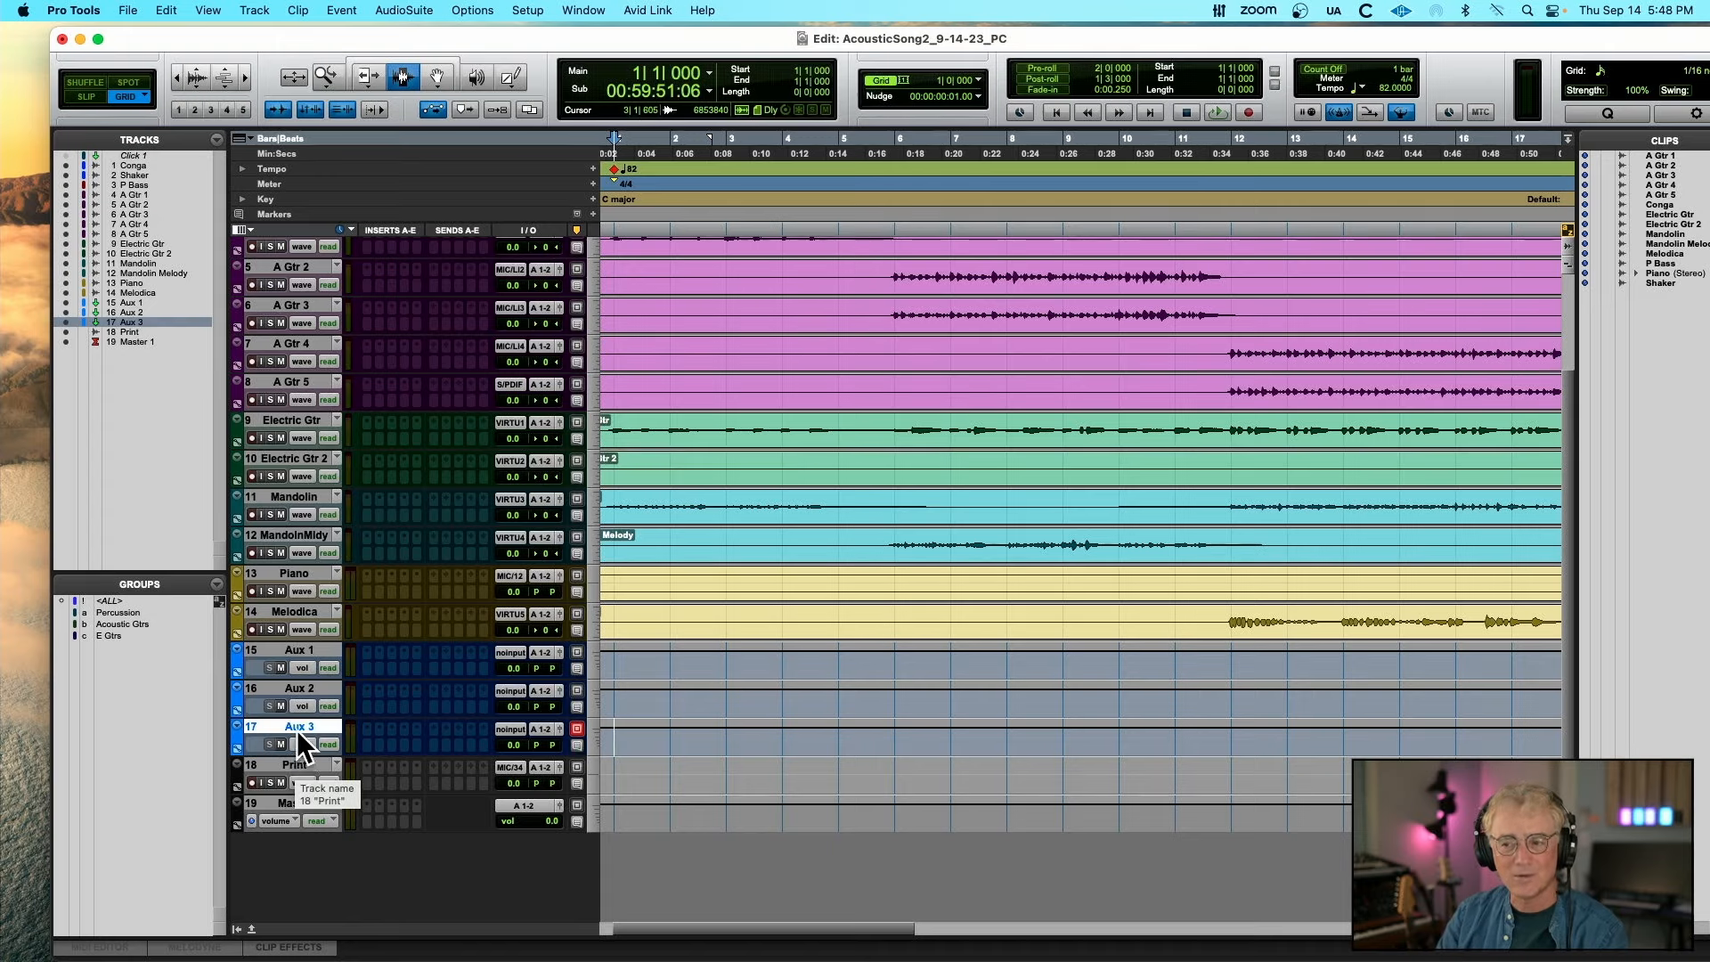
pyautogui.scroll(5, 311, 307)
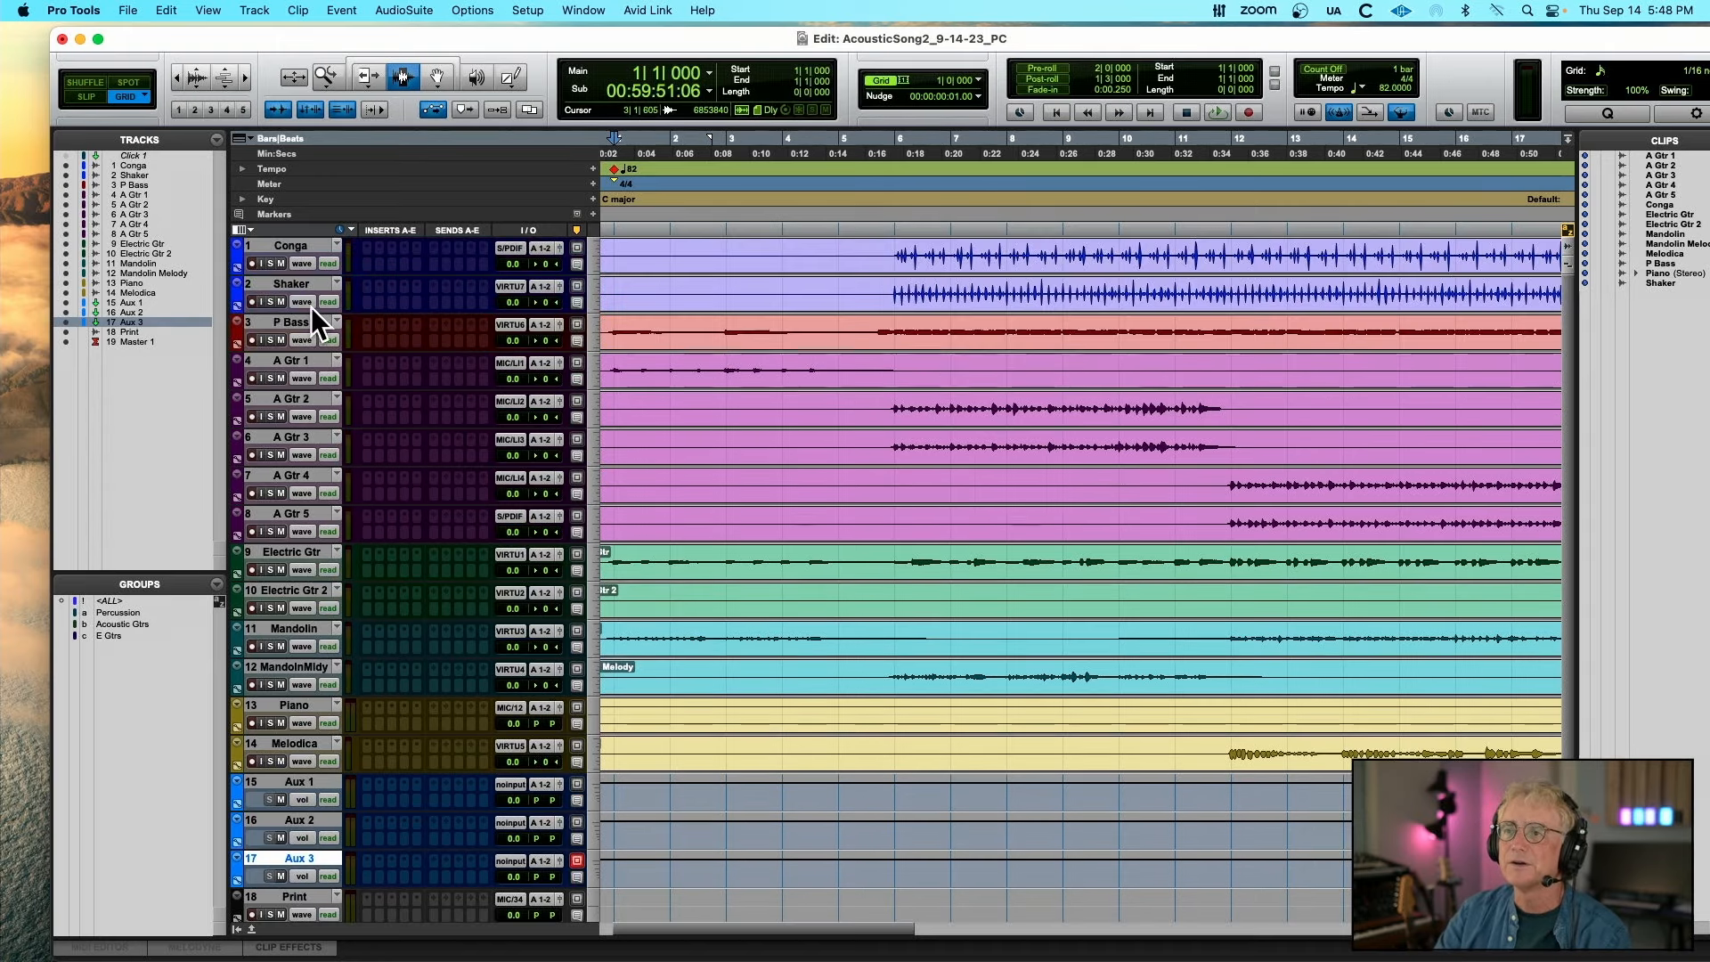
pyautogui.keyDown('shift'); pyautogui.click(307, 246); pyautogui.keyUp('shift')
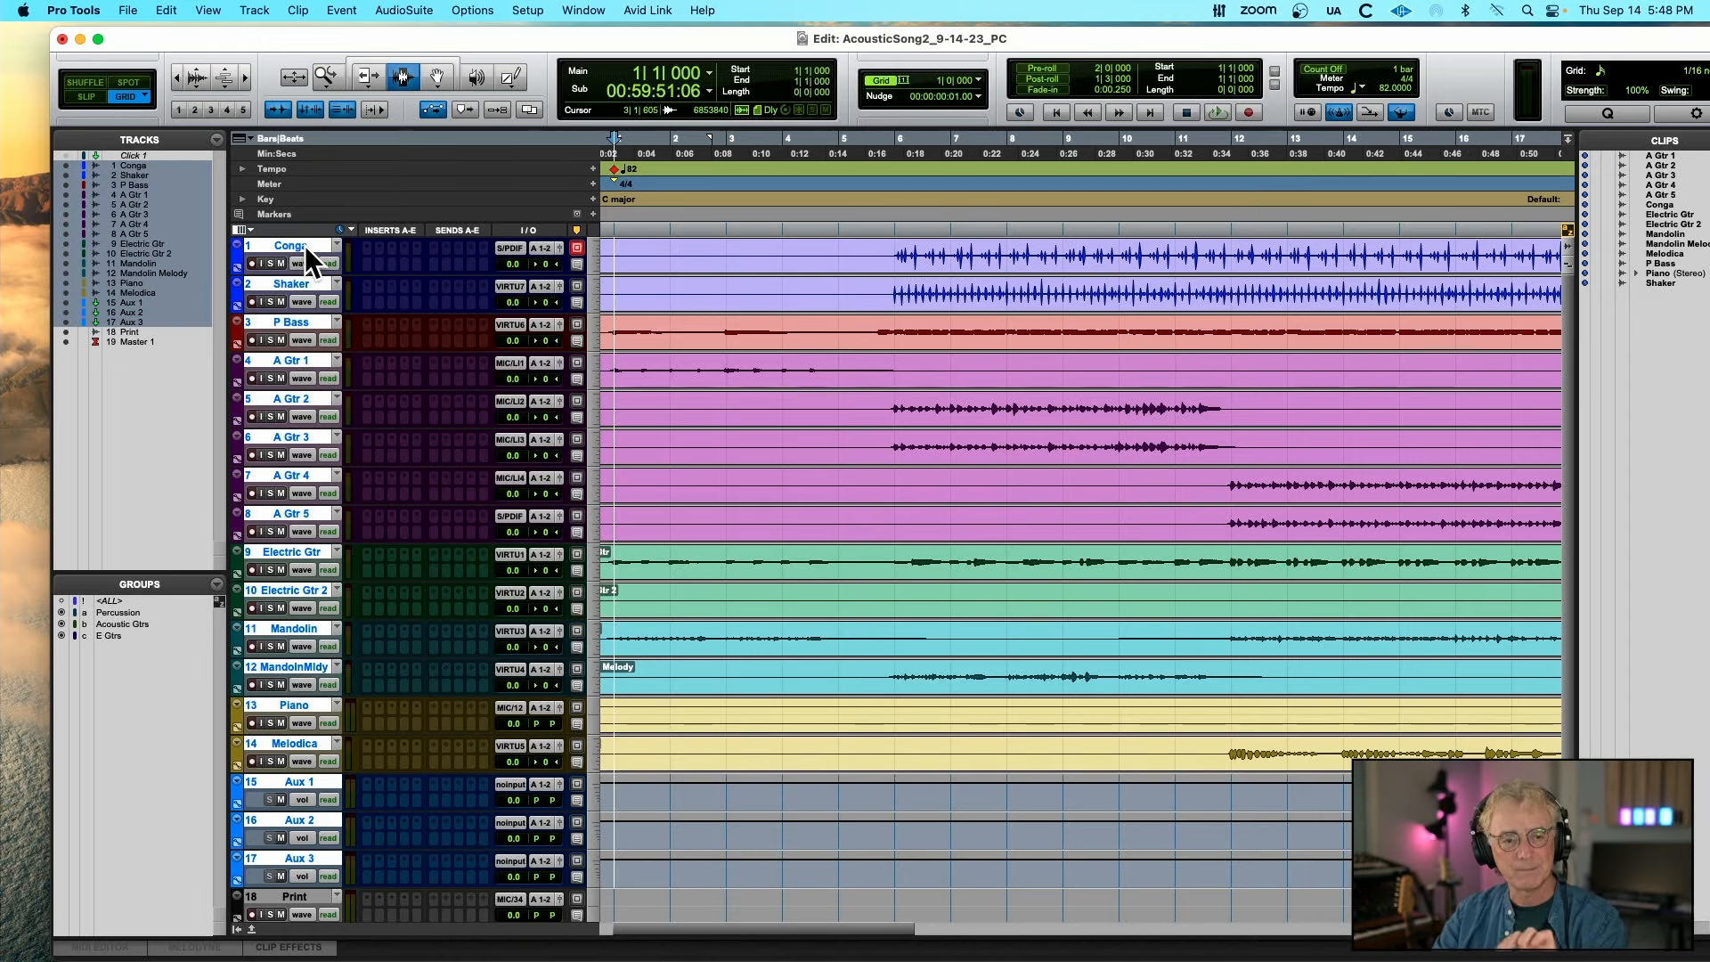
# Enlarge the track heights and set the Print track's input to the stereo Bus 7-8
pyautogui.scroll(-5, 305, 244)
pyautogui.click(292, 766)
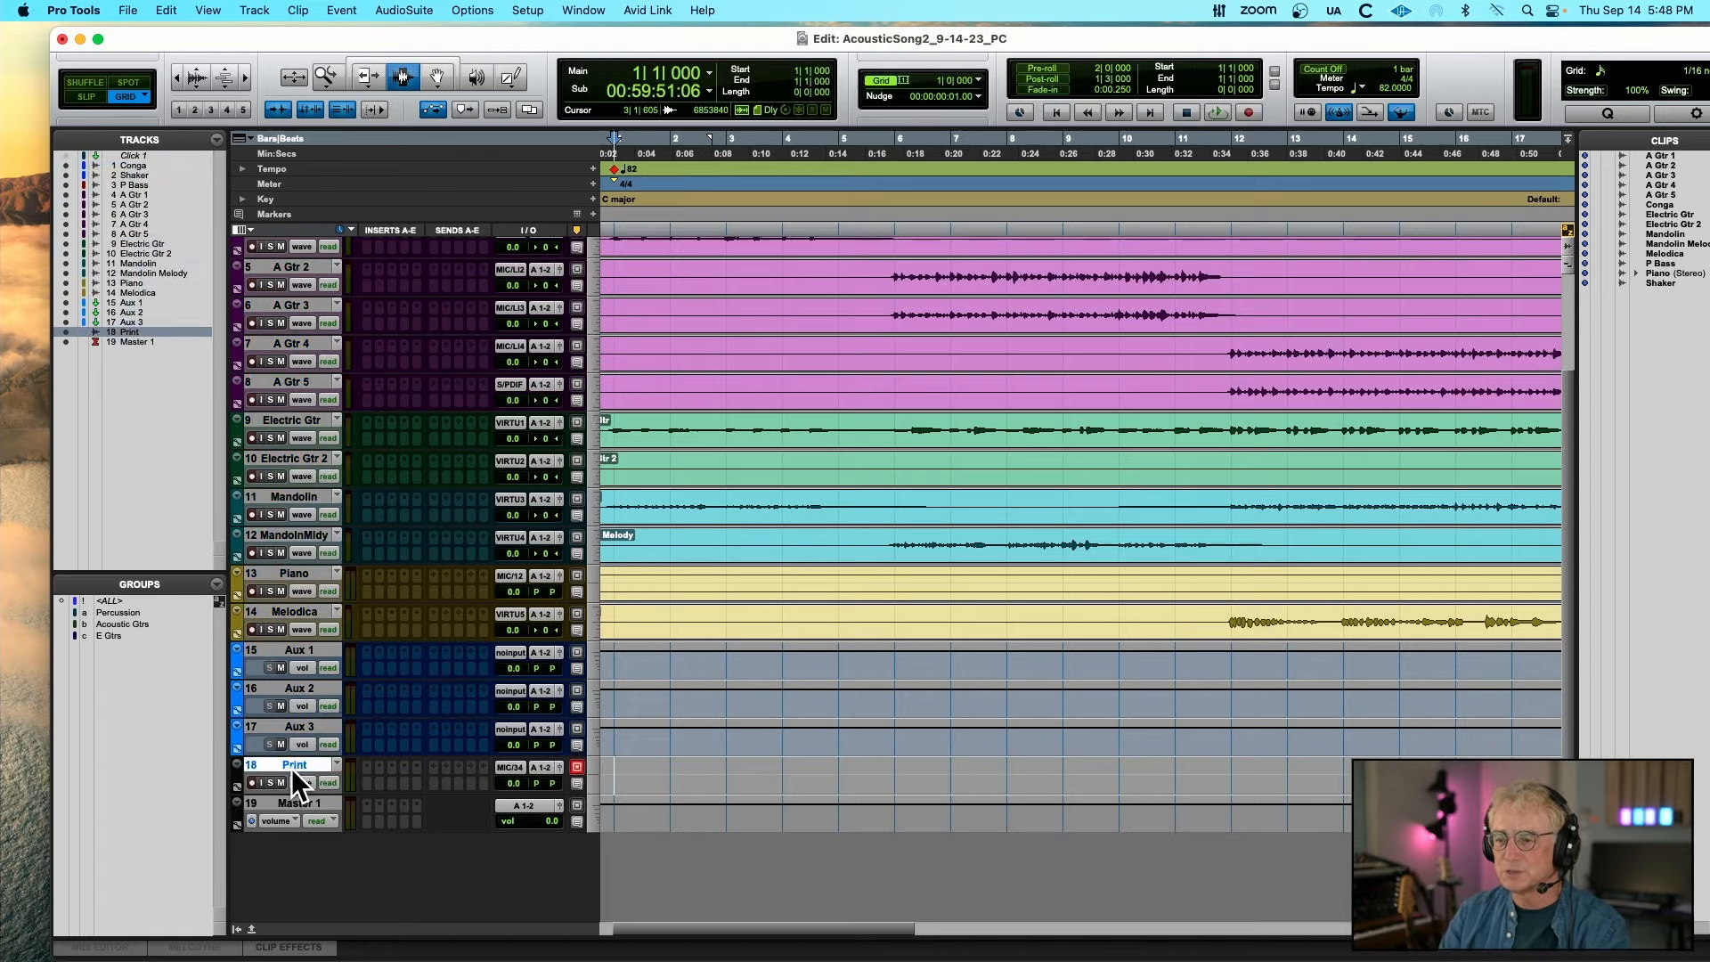
pyautogui.hotkey('ctrl', 'alt', 'Up')
pyautogui.hotkey('ctrl', 'alt', 'Up')
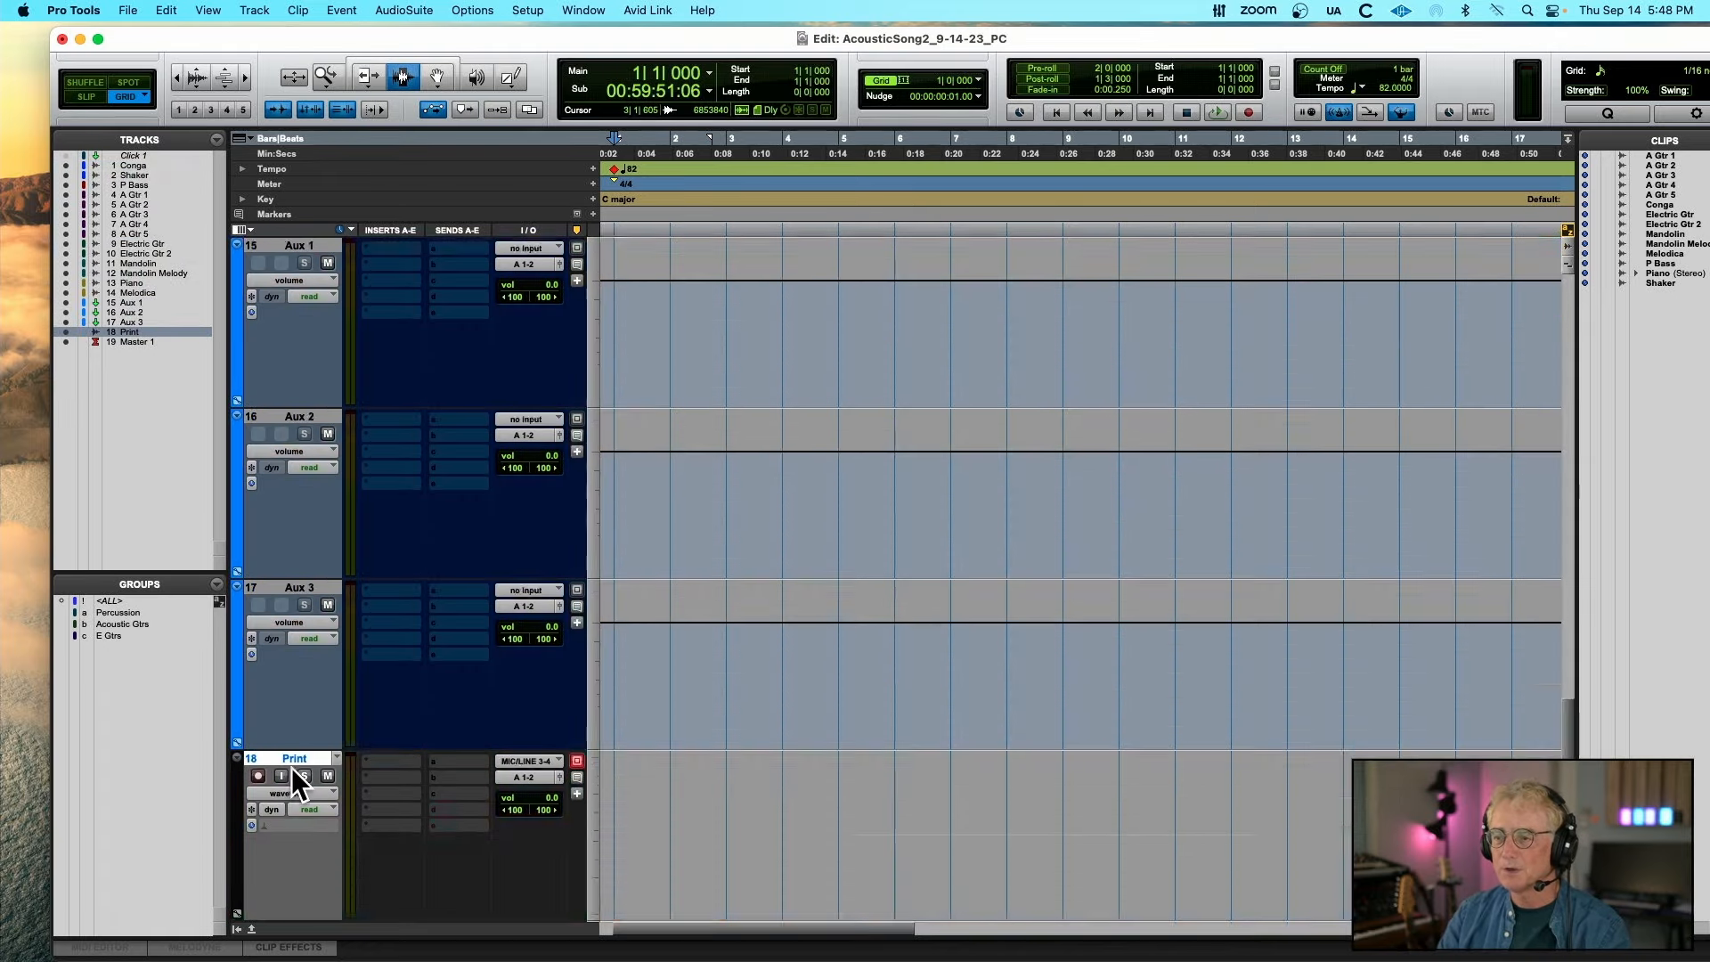
pyautogui.scroll(-5, 291, 768)
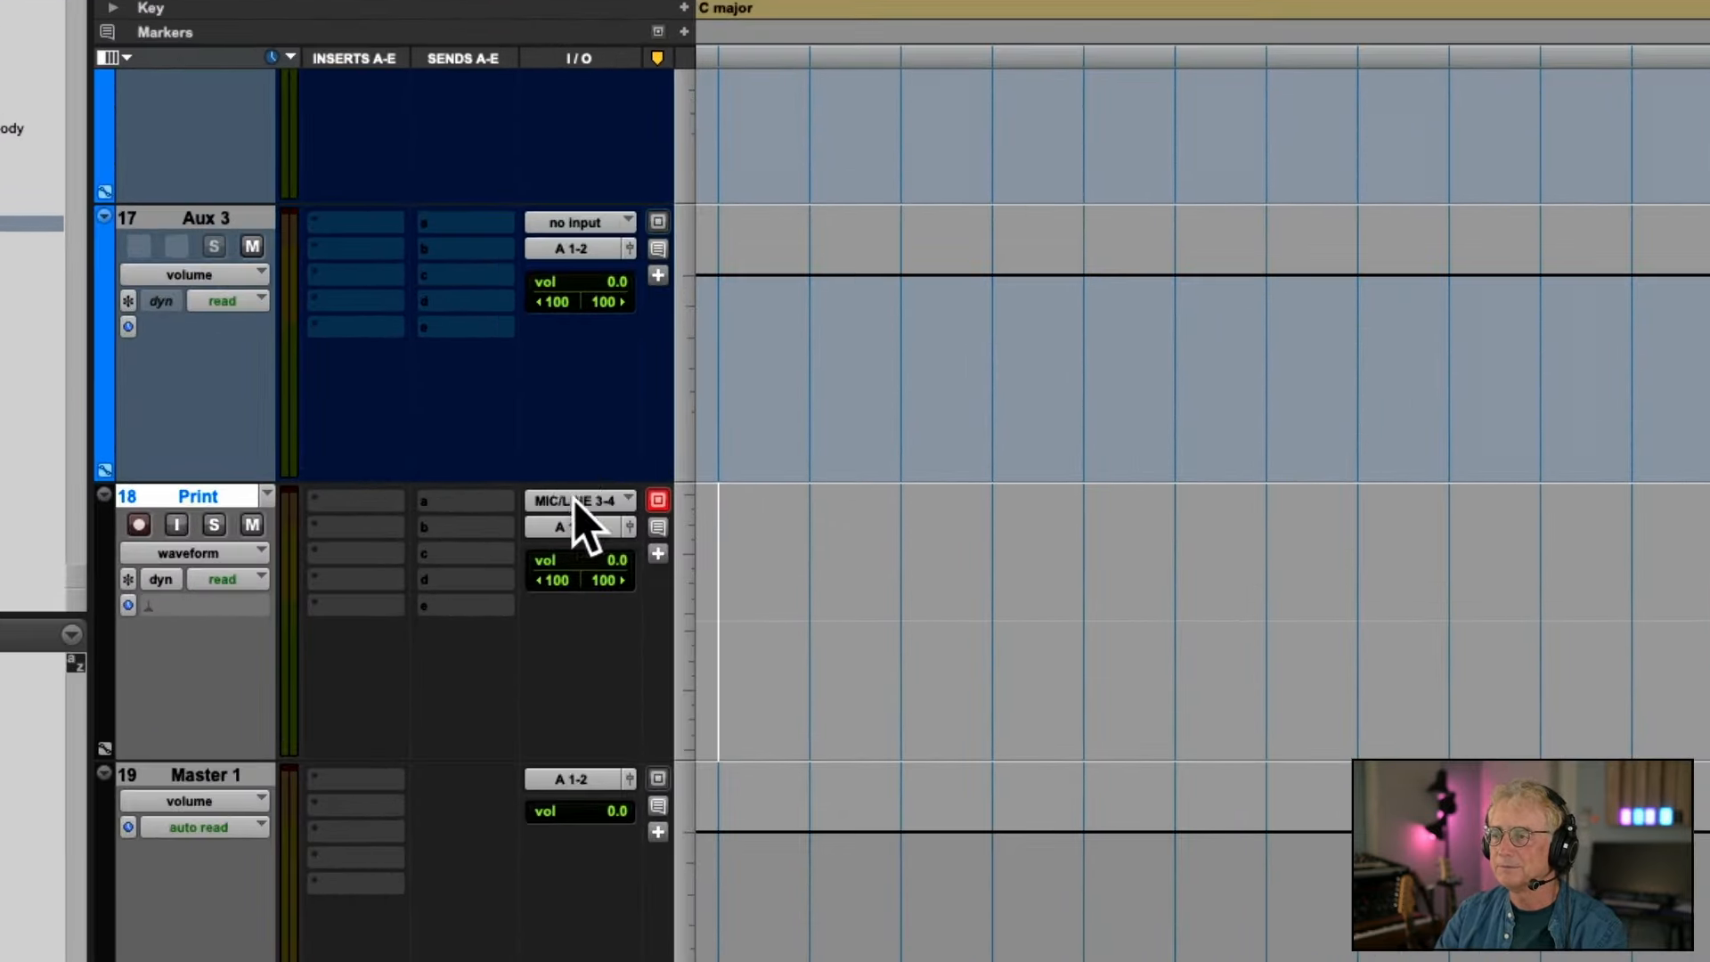
pyautogui.click(576, 502)
pyautogui.moveTo(557, 527)
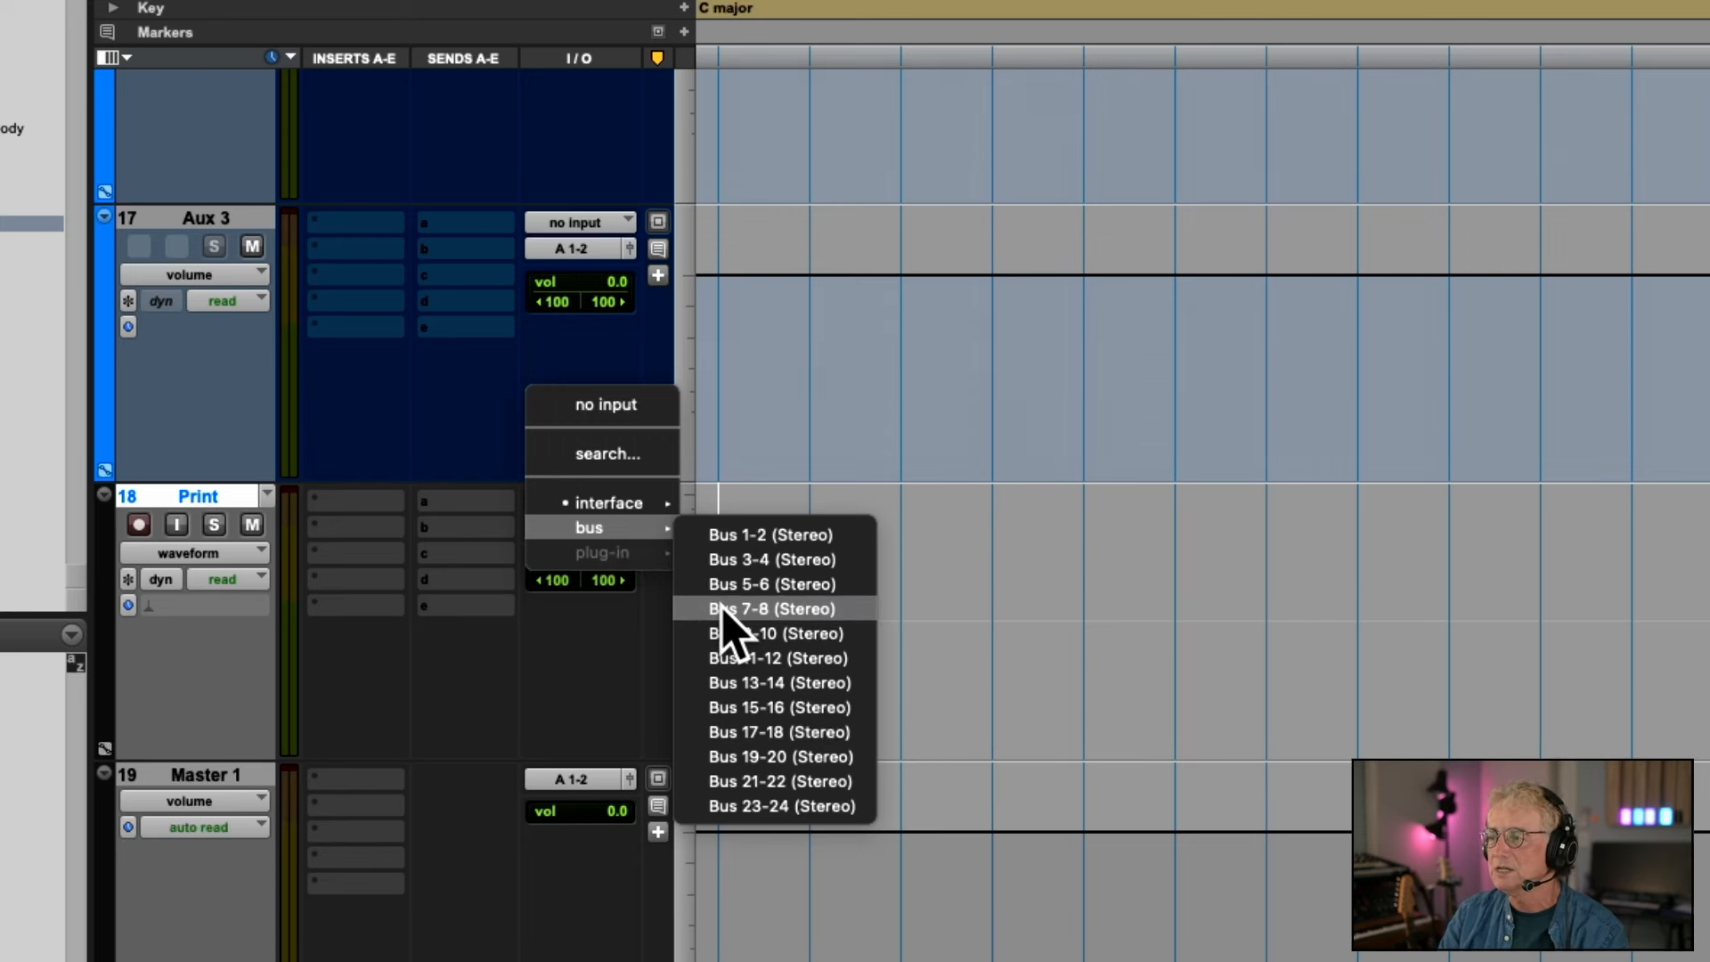
pyautogui.press('Escape')
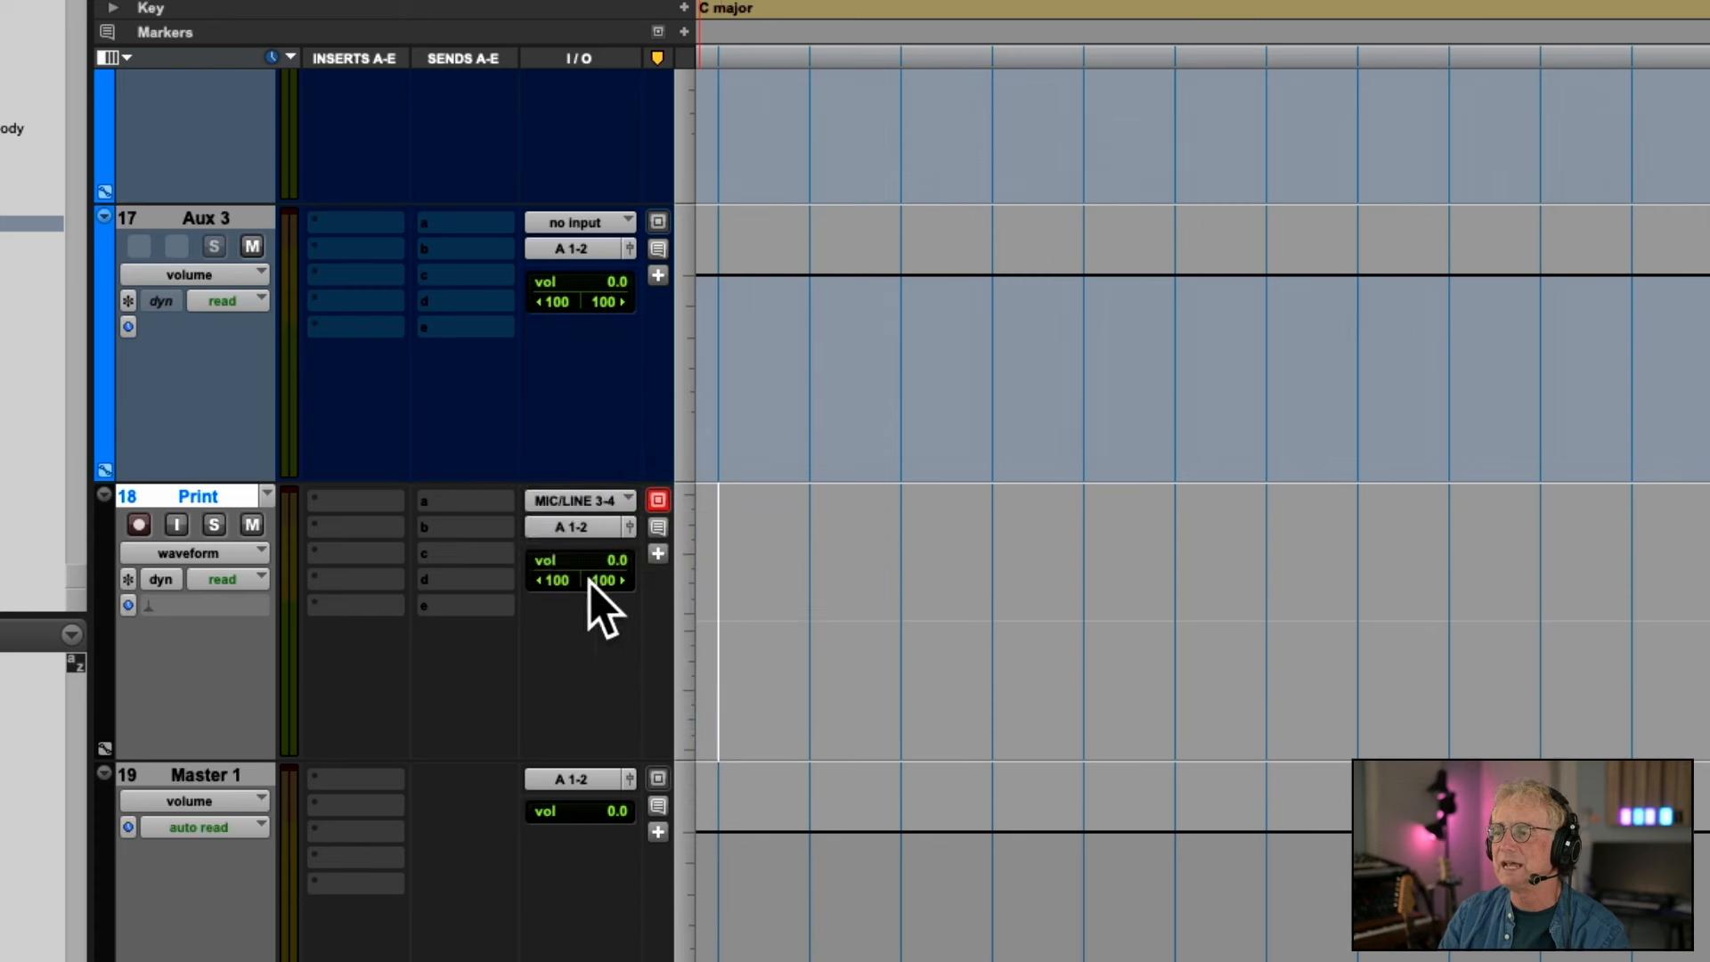
pyautogui.click(566, 504)
pyautogui.moveTo(613, 531)
pyautogui.click(773, 609)
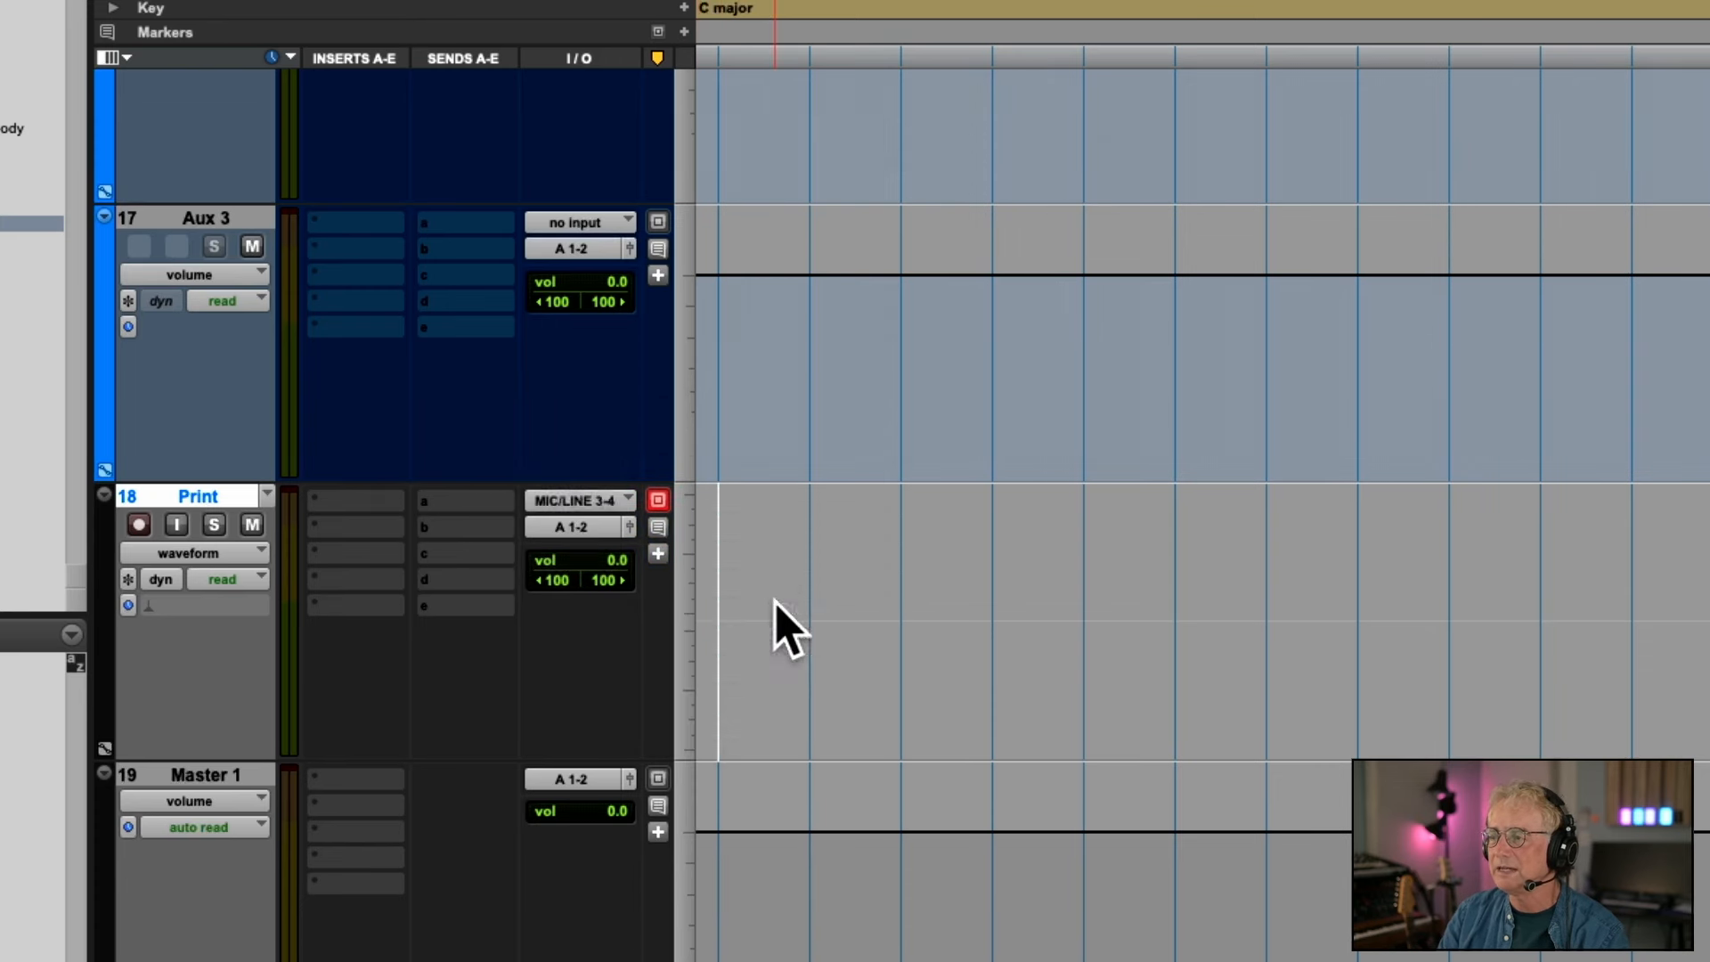
# Rename the Print track's input bus, Bus 7-8, as Print
pyautogui.scroll(2, 559, 526)
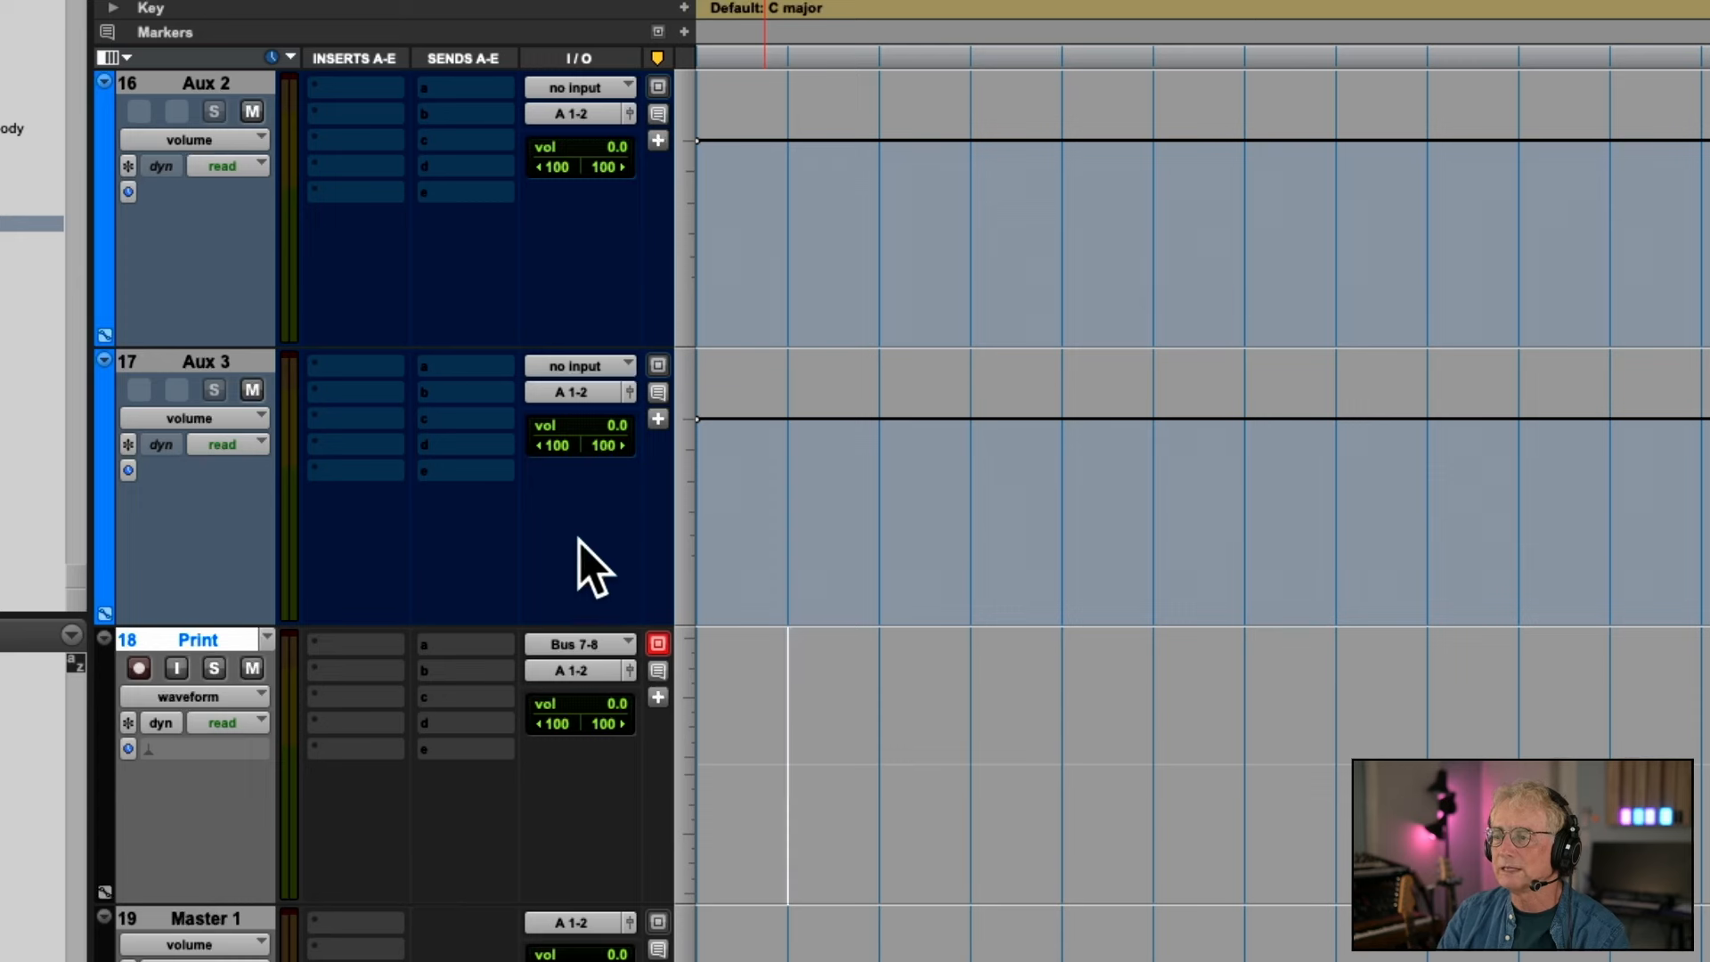
pyautogui.rightClick(574, 647)
pyautogui.click(613, 702)
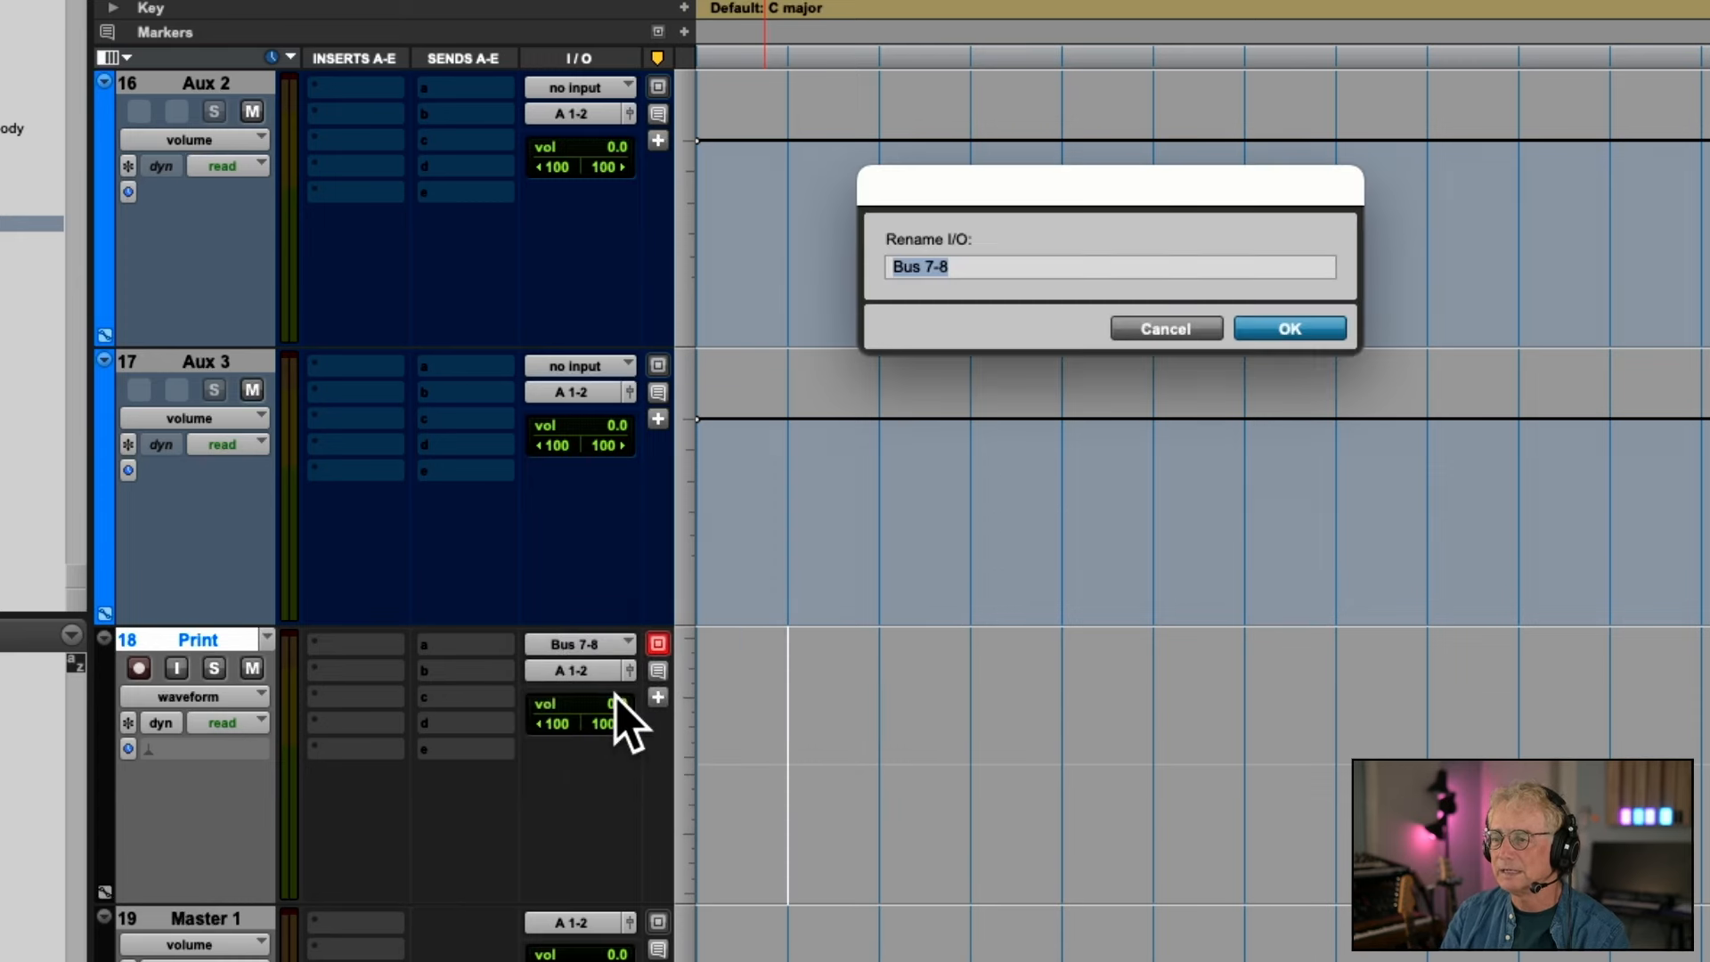
pyautogui.write('Print')
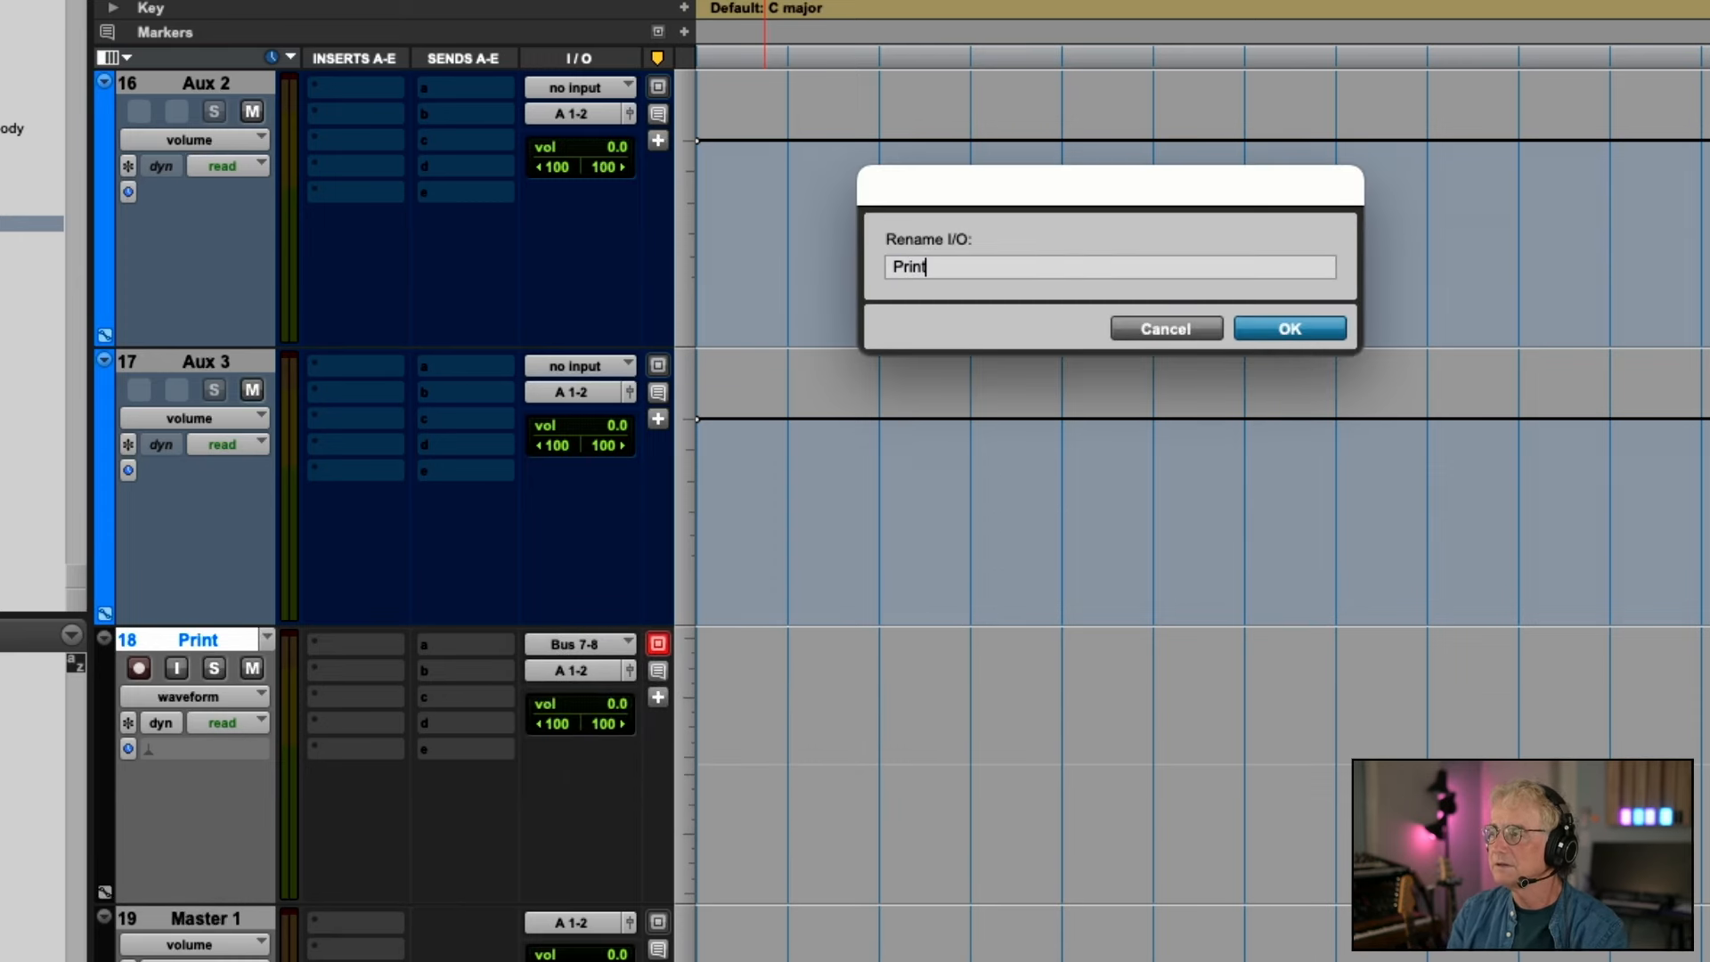
pyautogui.press('Return')
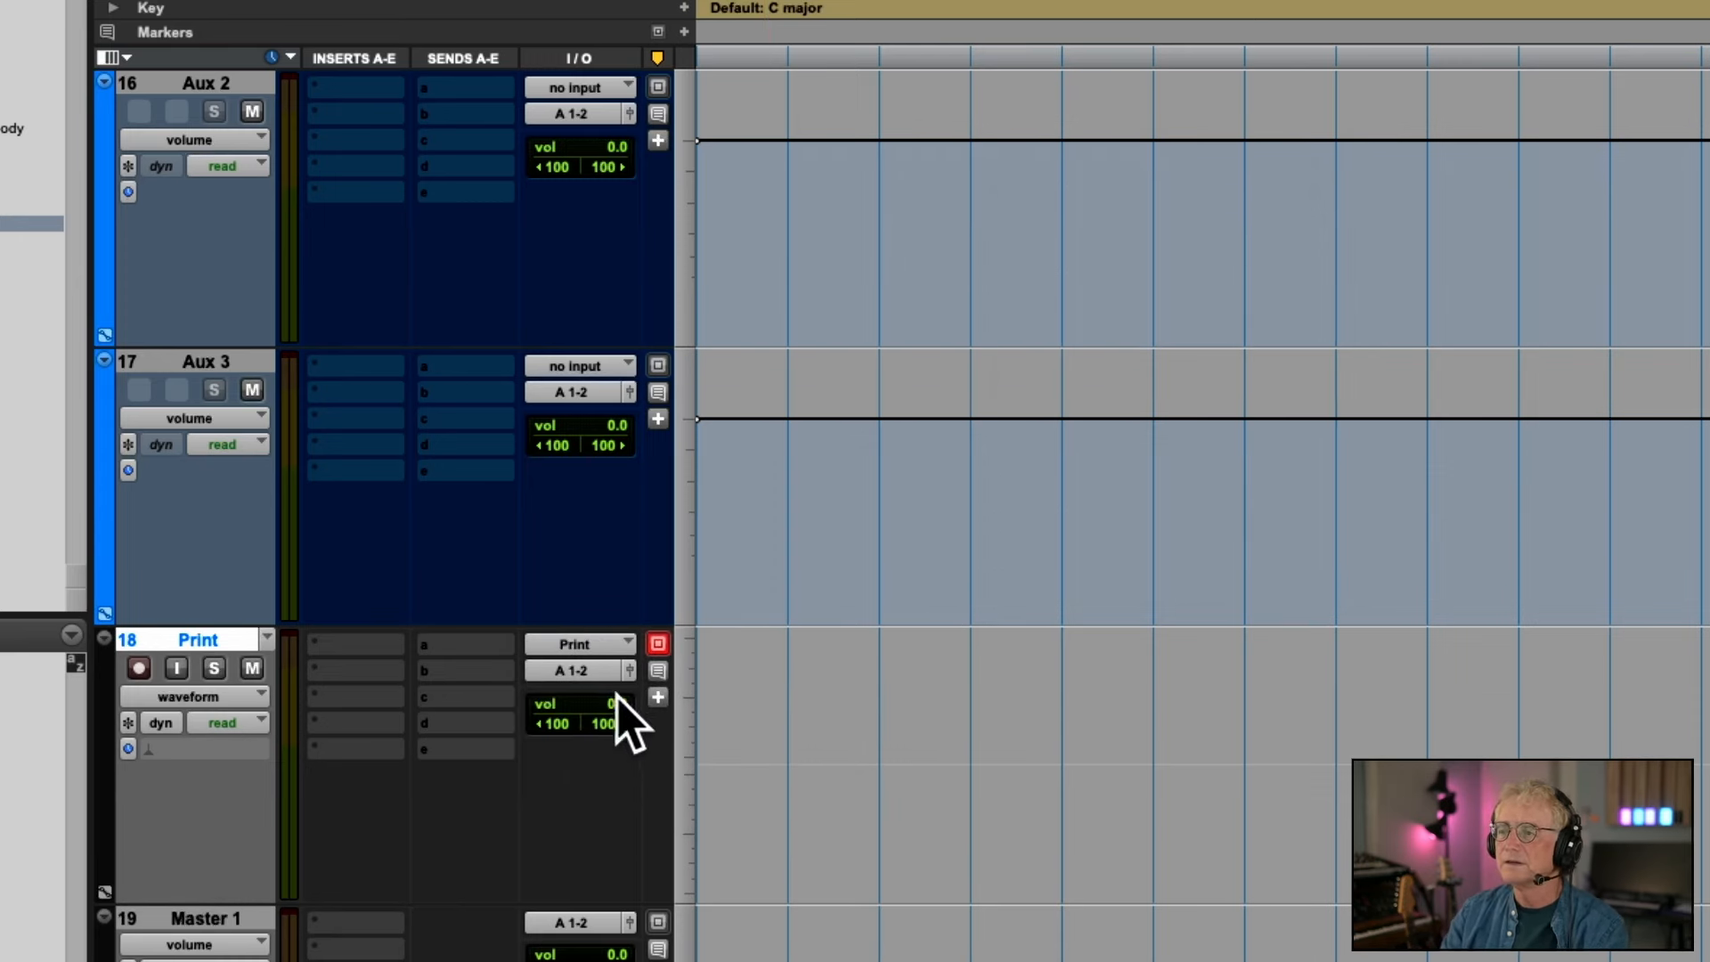
# Select the tracks from Conga through Aux 3 and route all their outputs to the Print (Stereo) bus
pyautogui.click(201, 362)
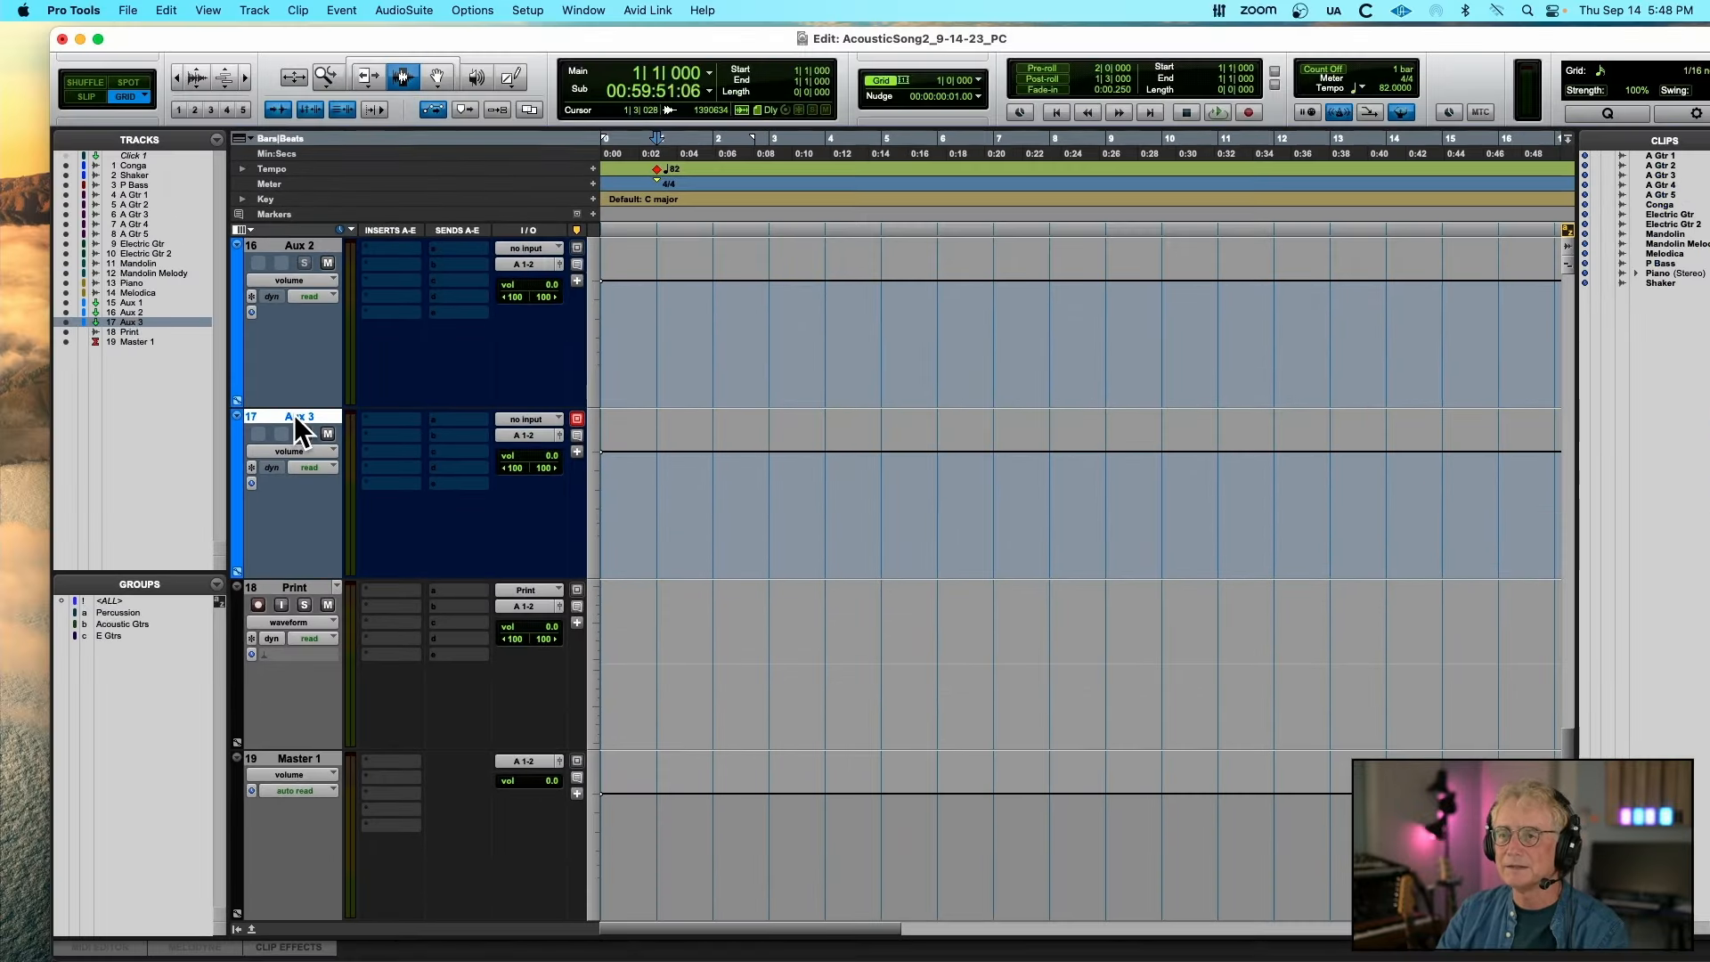
pyautogui.scroll(15, 198, 361)
pyautogui.hscroll(2, 295, 415)
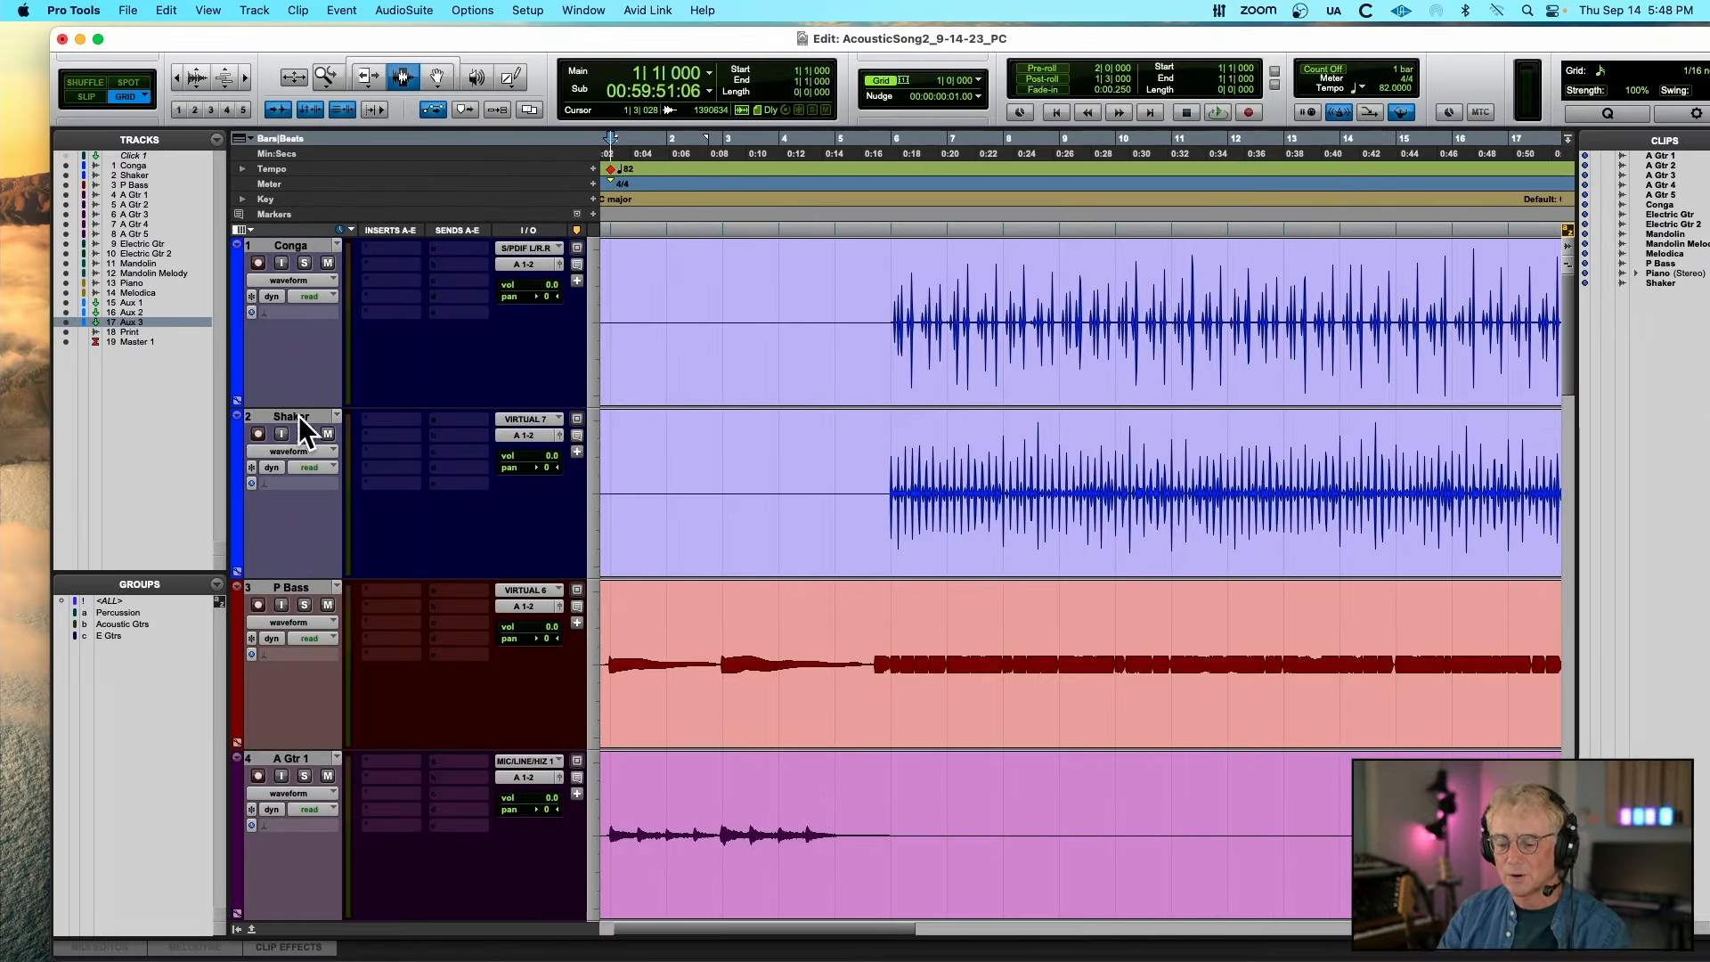
pyautogui.keyDown('alt'); pyautogui.click(297, 243); pyautogui.keyUp('alt')
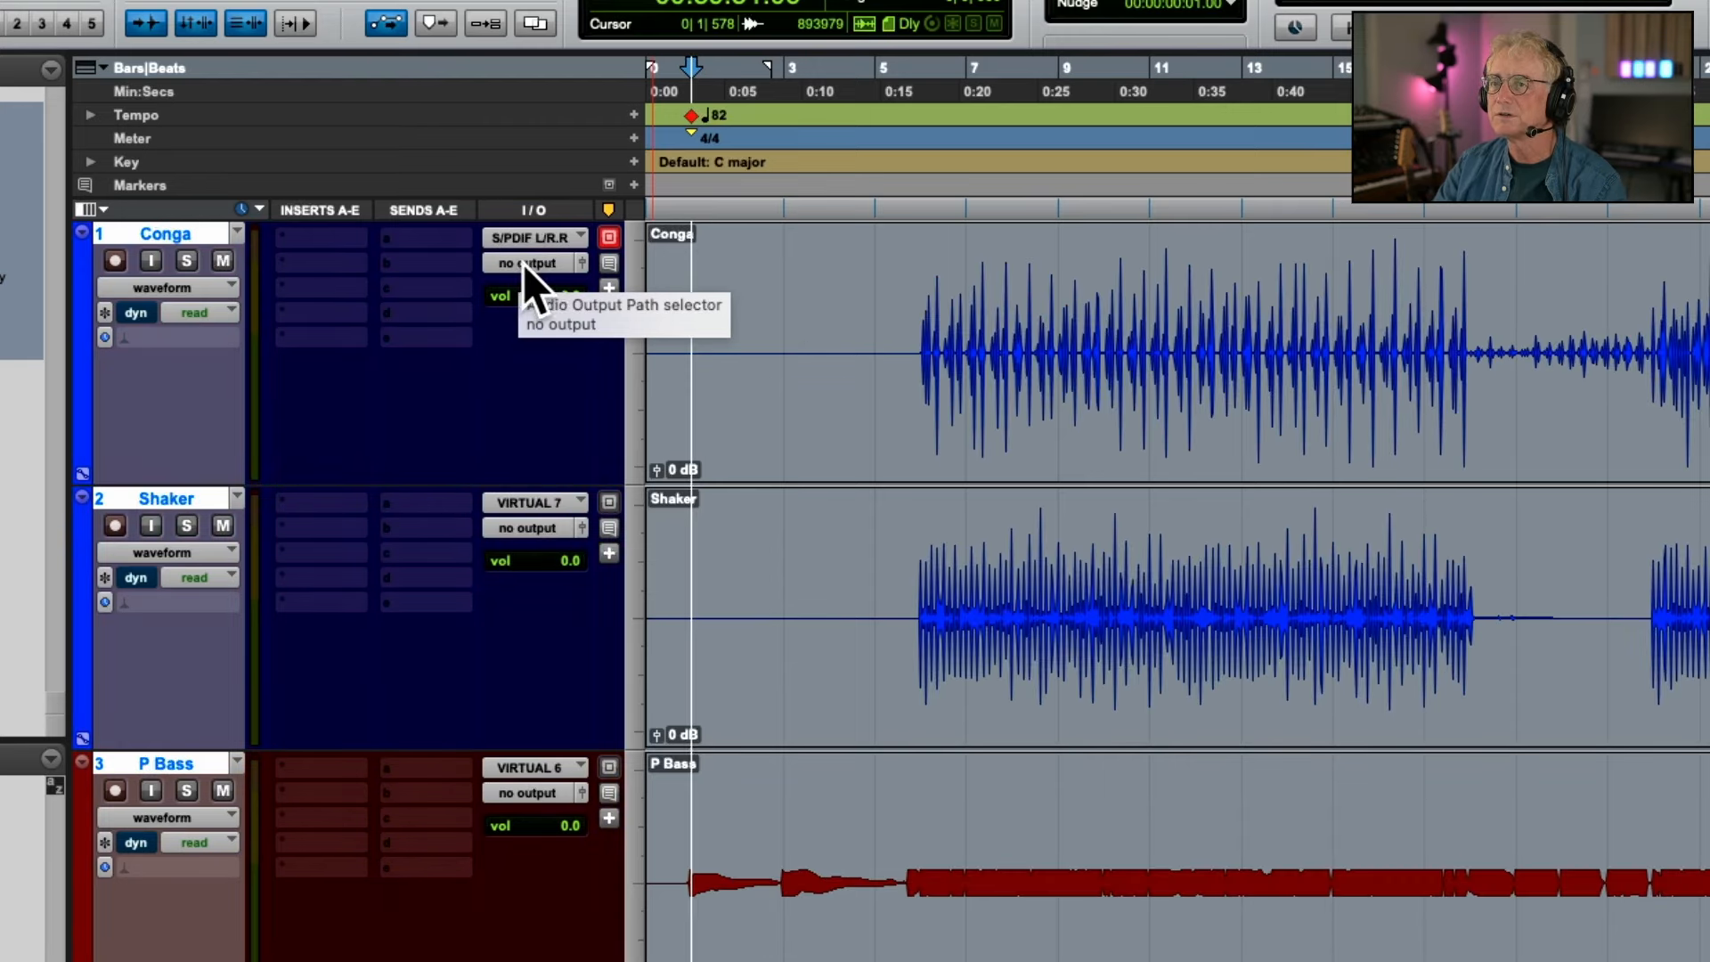
pyautogui.click(526, 264)
pyautogui.moveTo(517, 289)
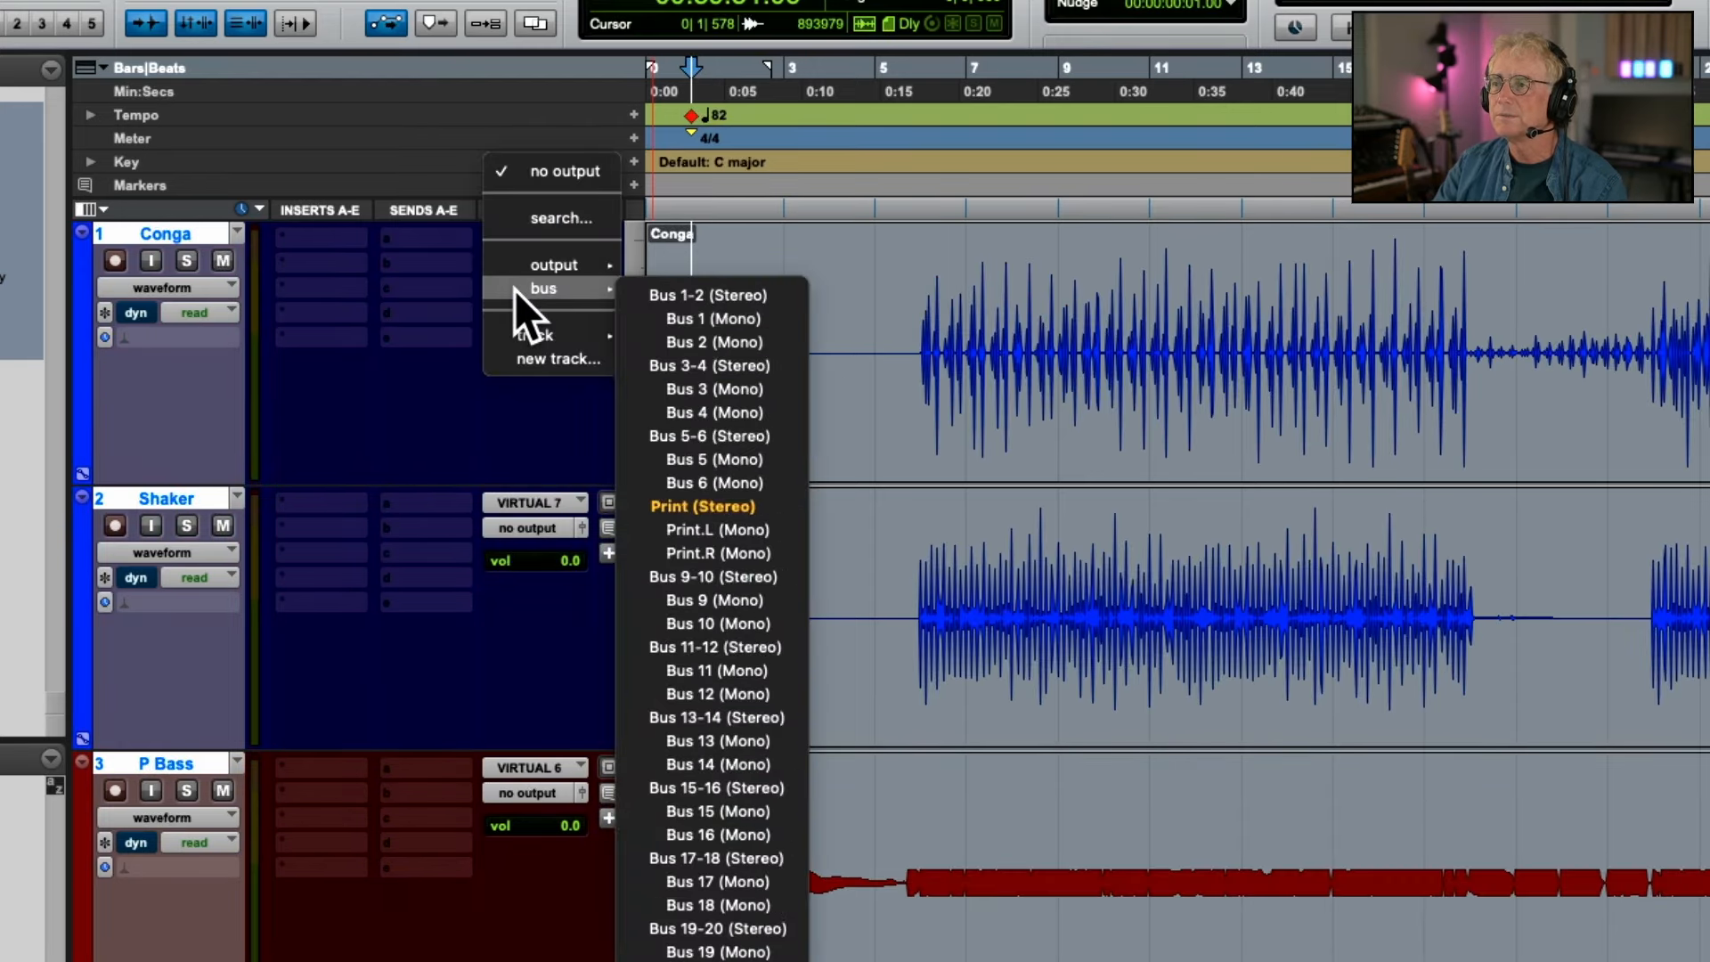
pyautogui.keyDown('alt'); pyautogui.click(761, 504); pyautogui.keyUp('alt')
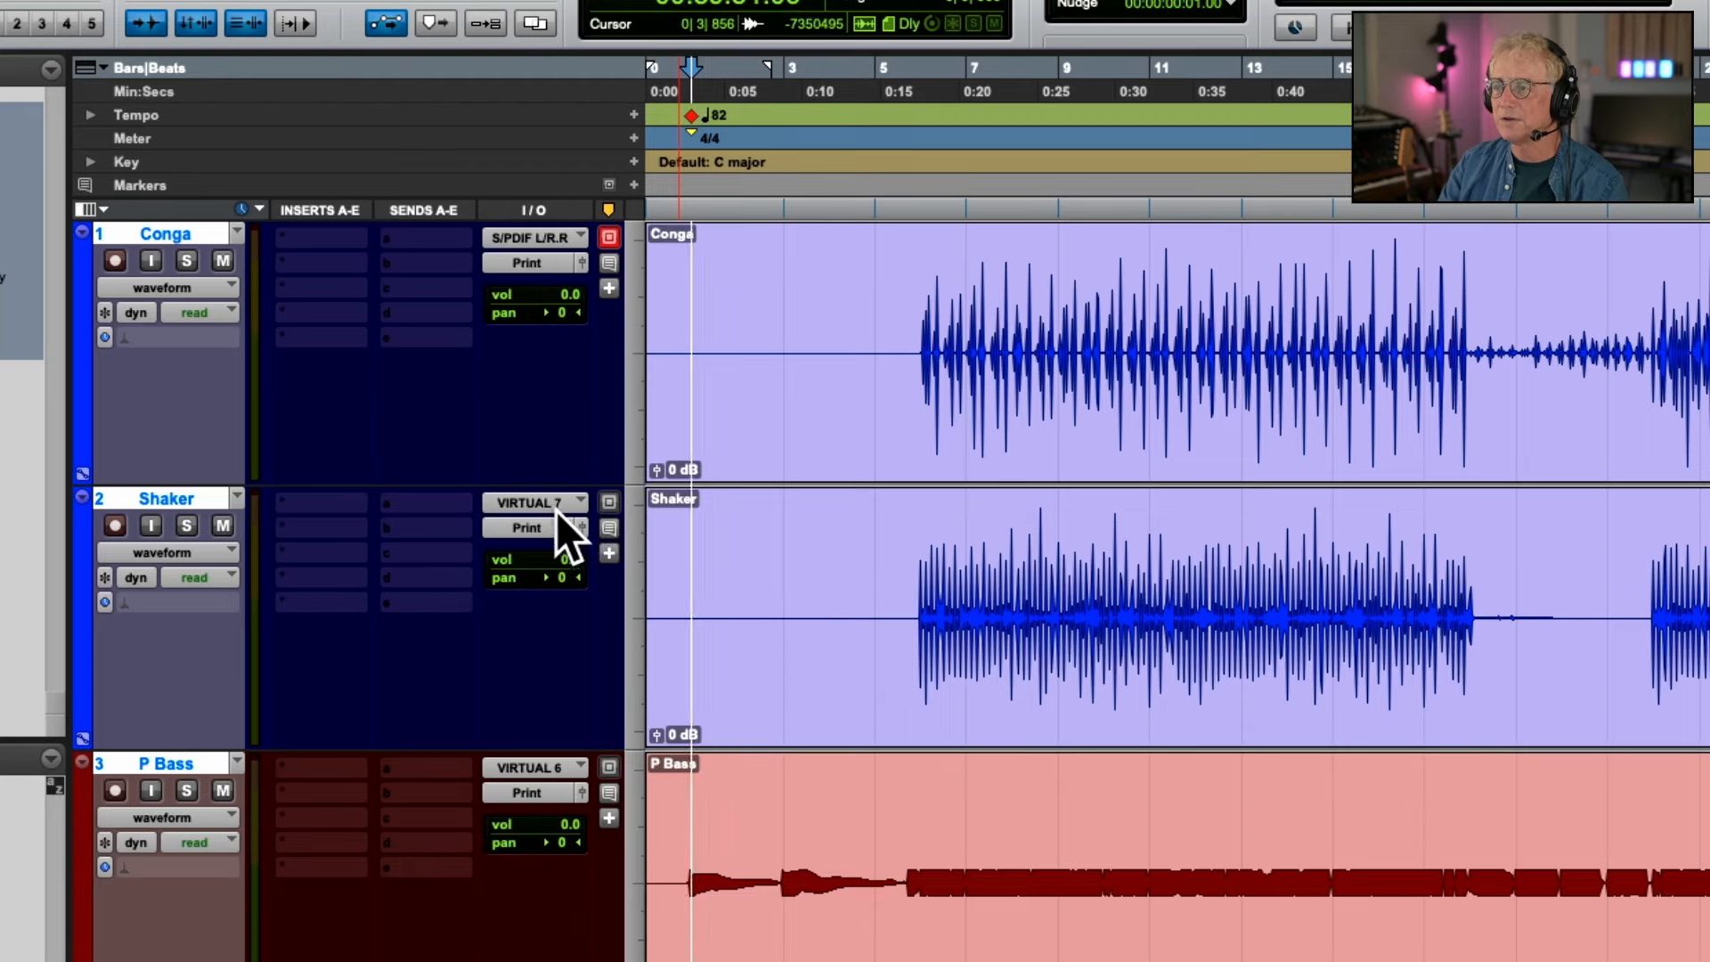
# Check the output assignments down to Master 1 and shrink all tracks to fit the Edit window
pyautogui.scroll(-20, 554, 522)
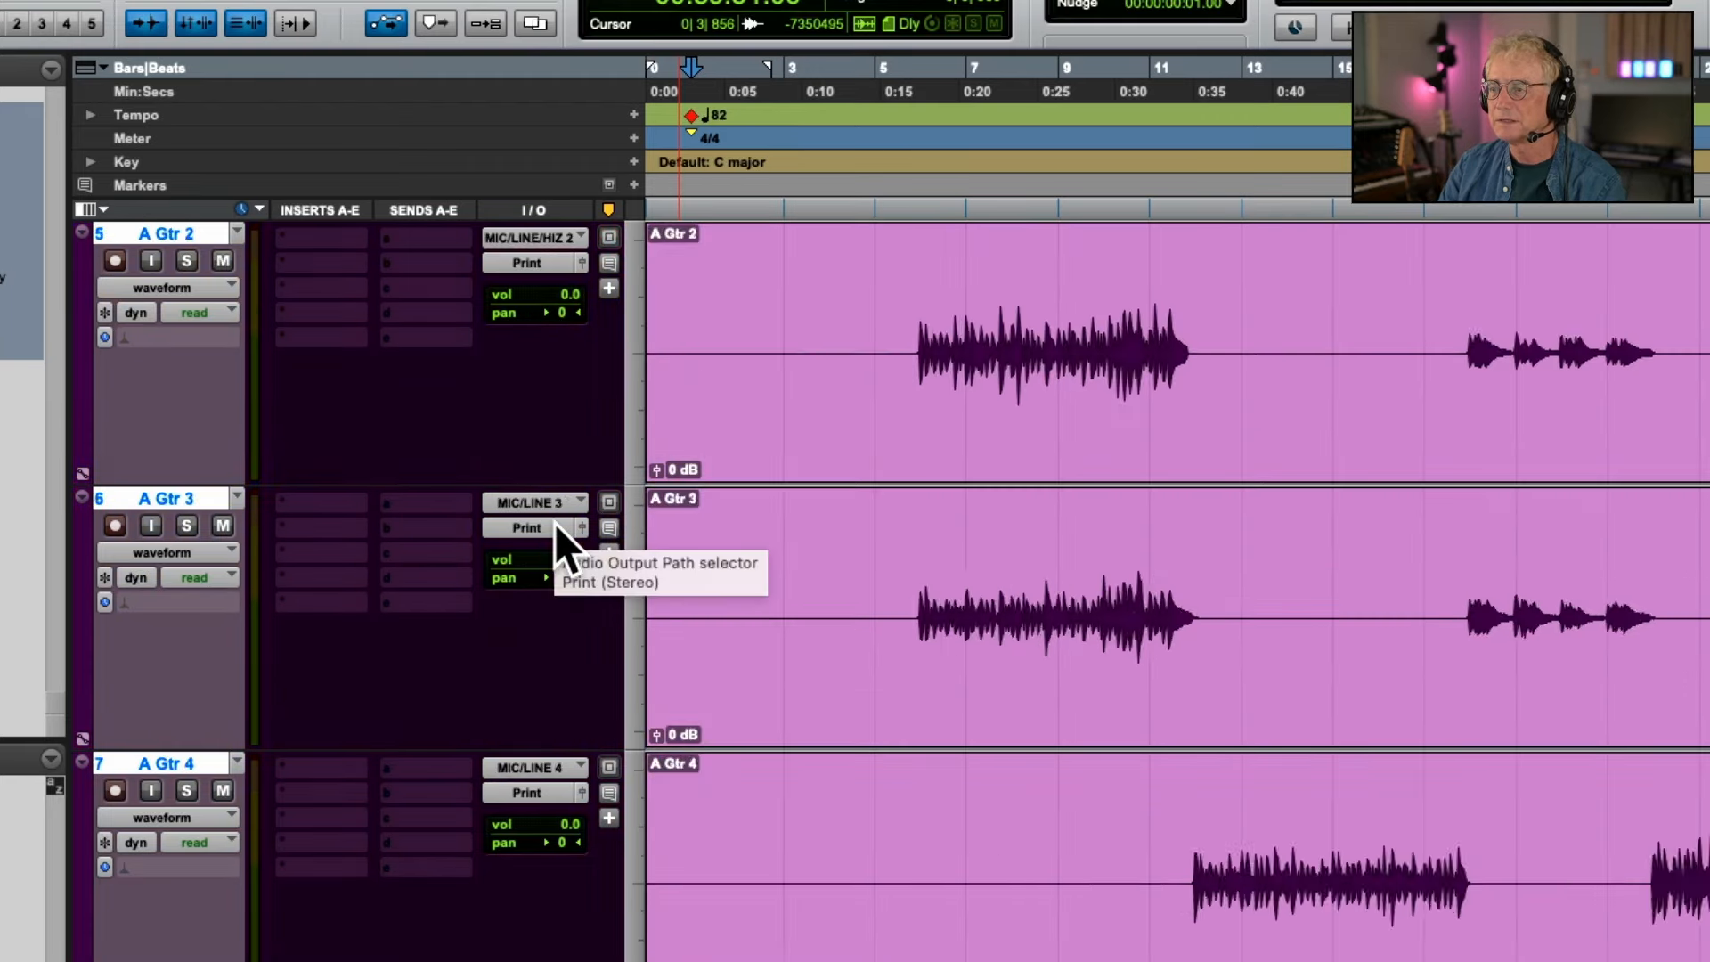
pyautogui.scroll(-15, 554, 521)
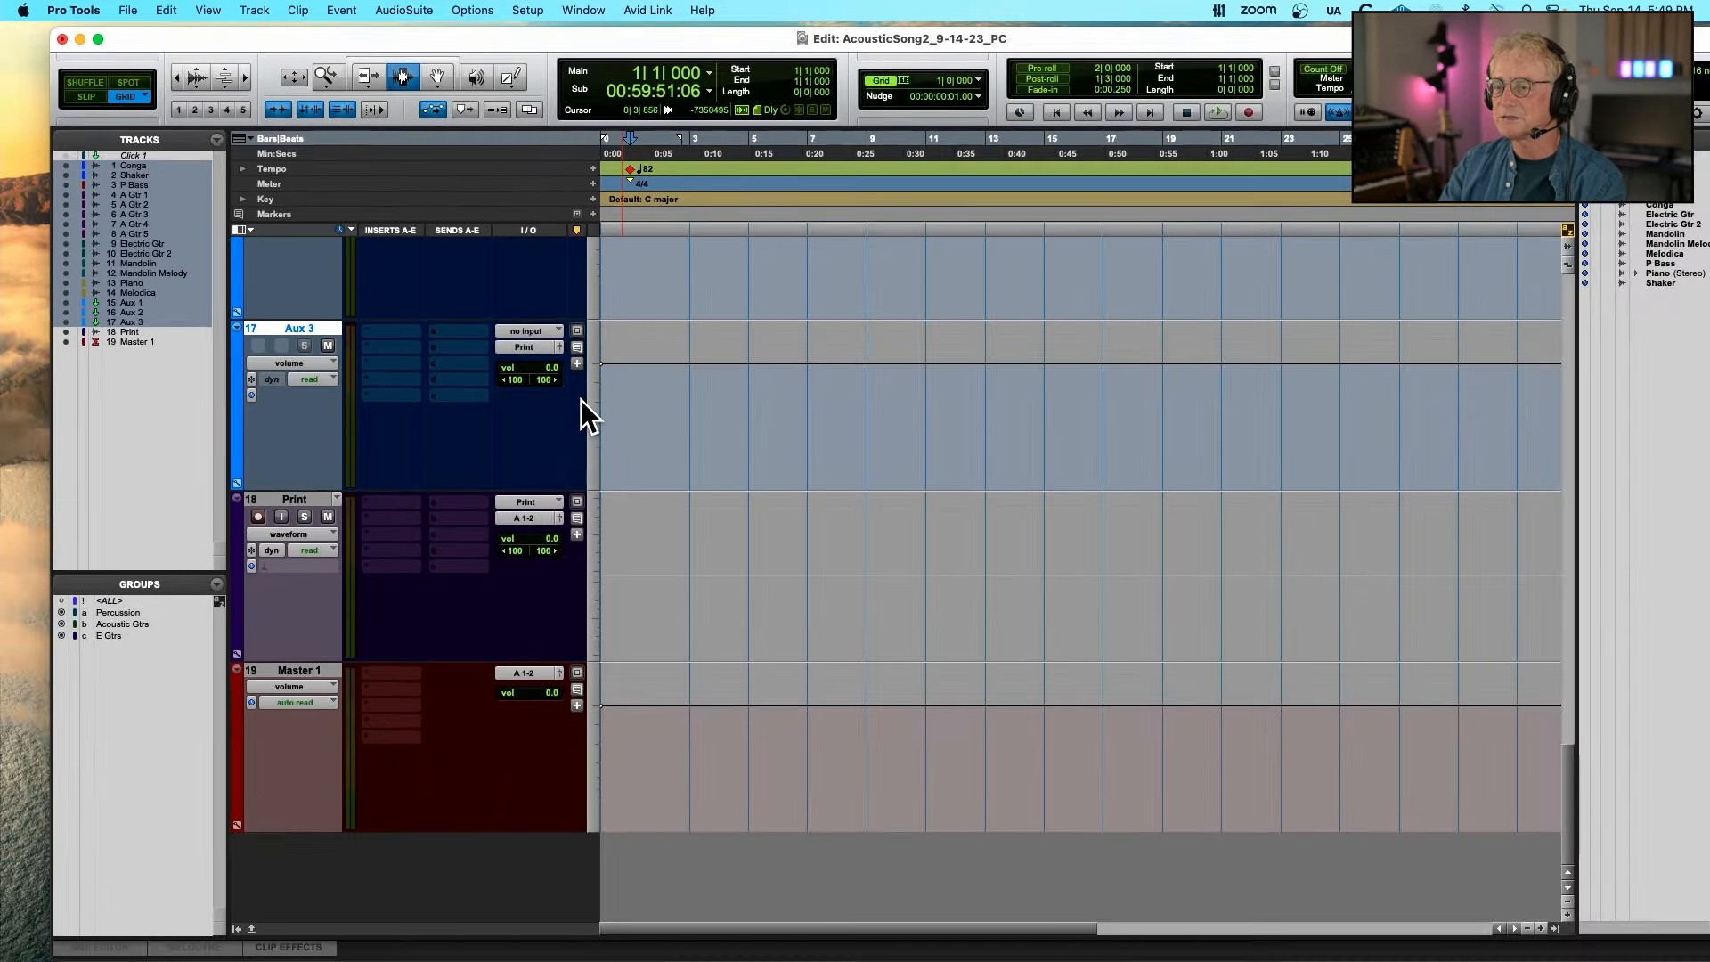
pyautogui.press('ctrl+alt+super+Down')
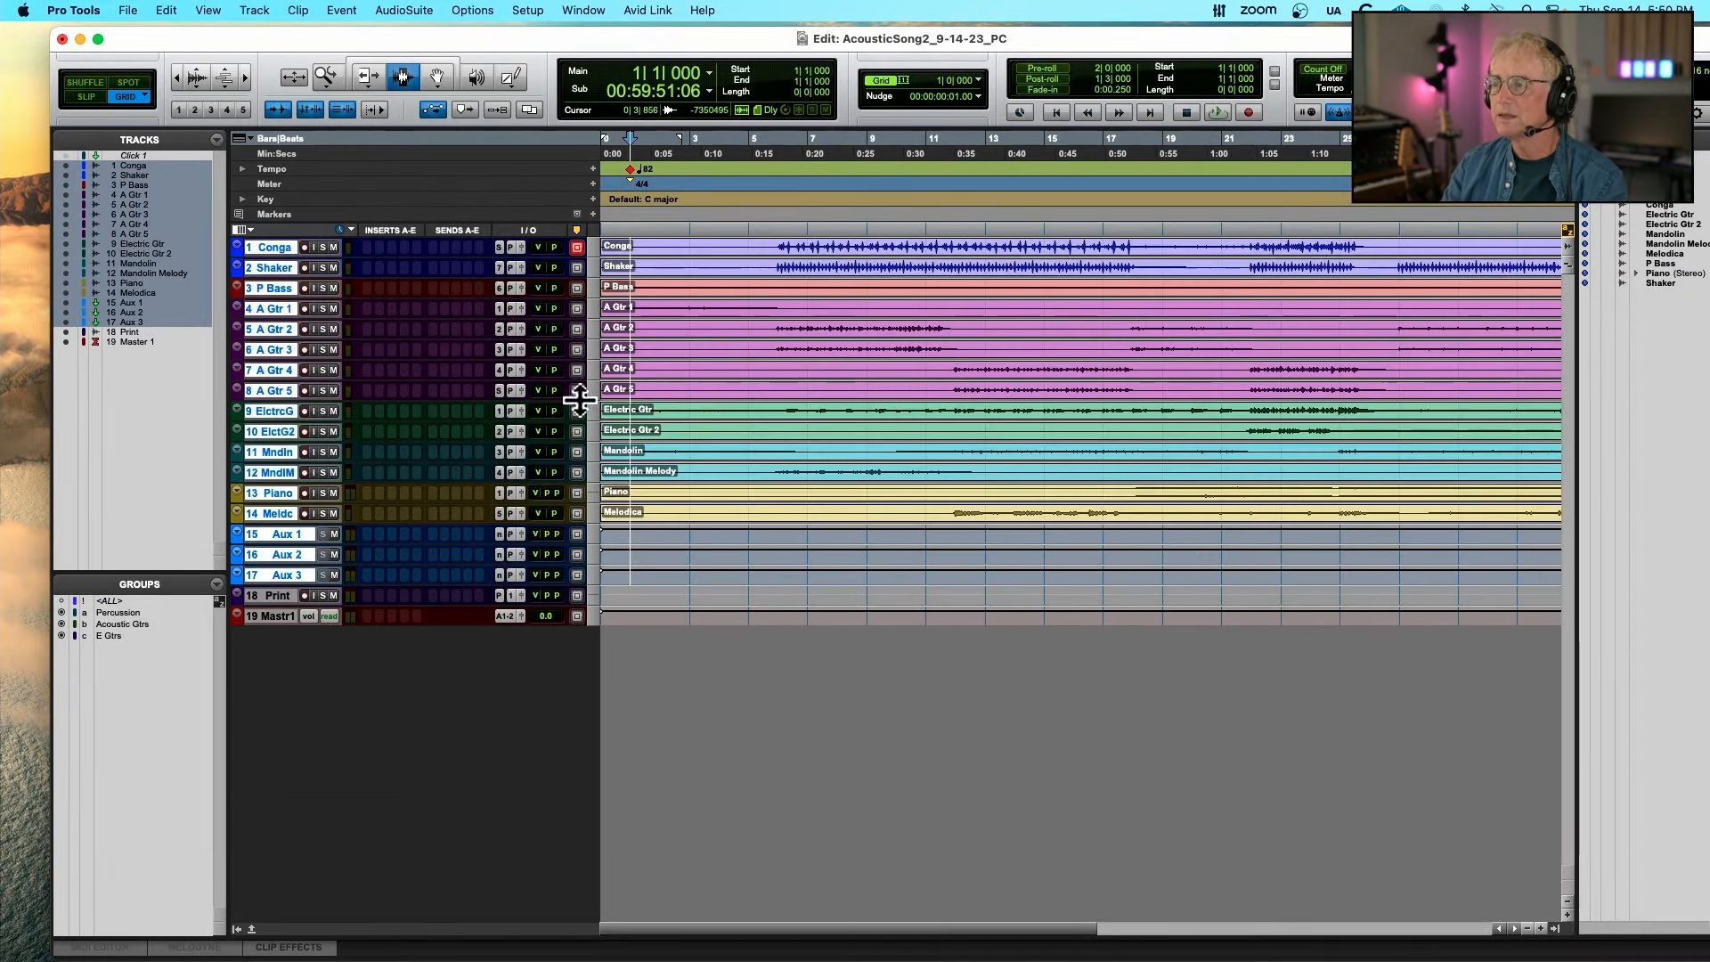
# Place the edit cursor at bar 7 on the Conga track, play the session briefly and stop
pyautogui.click(795, 242)
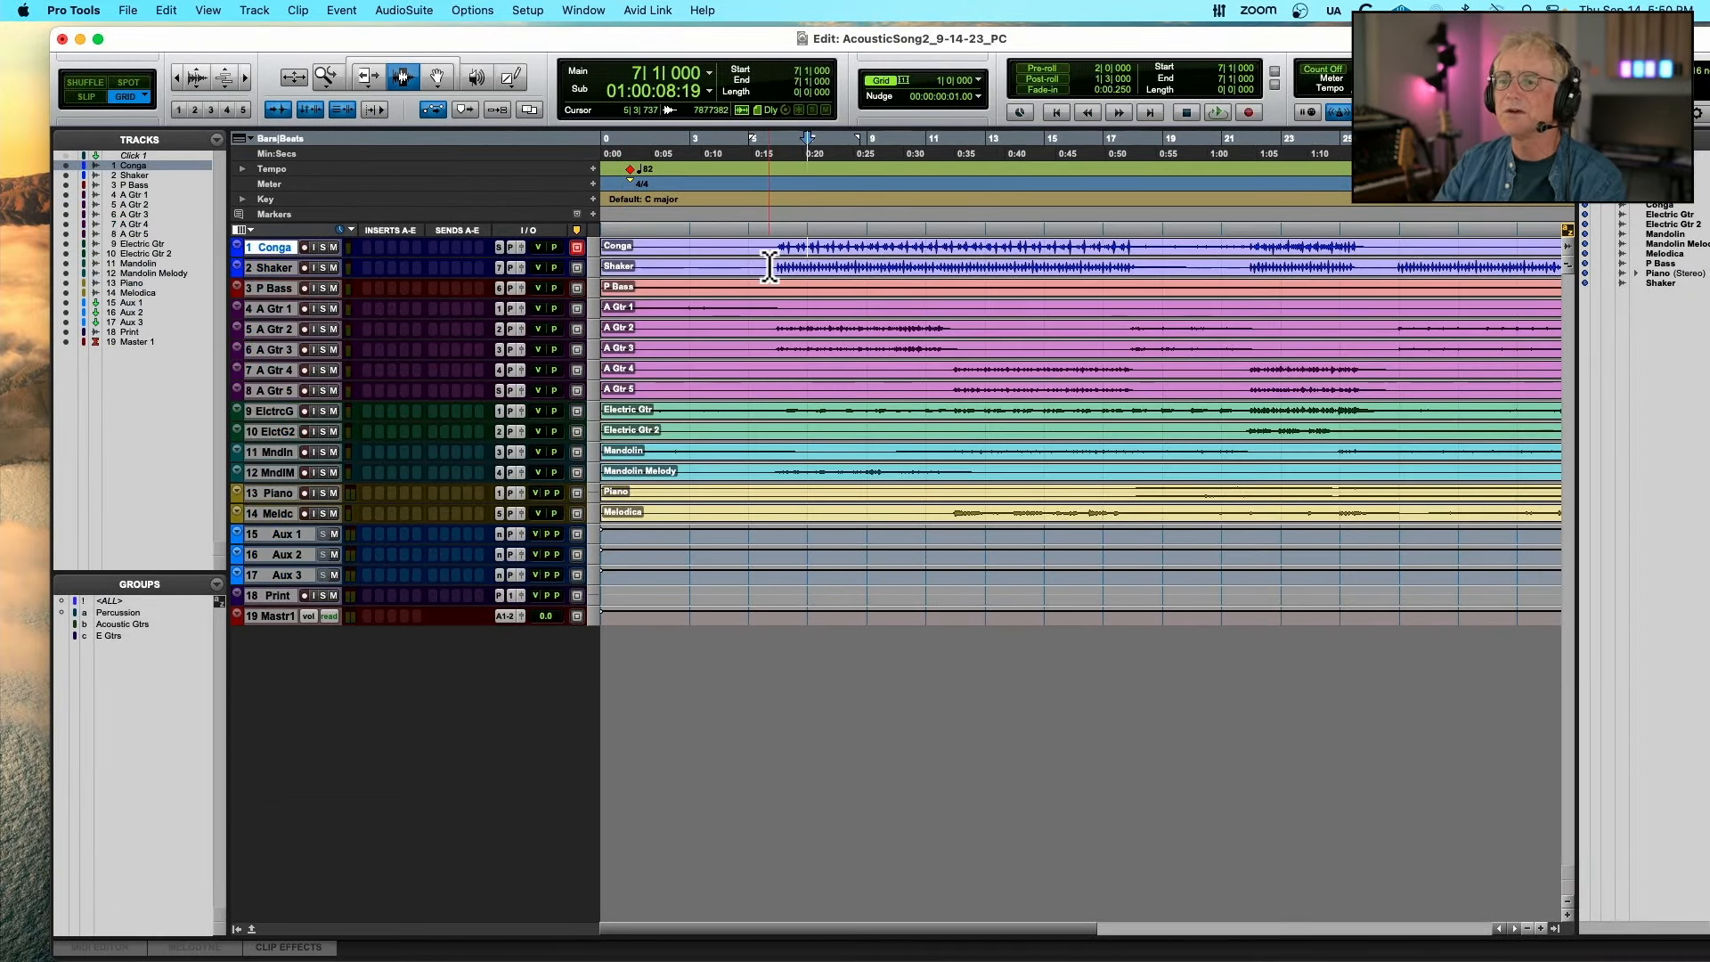
pyautogui.press('space')
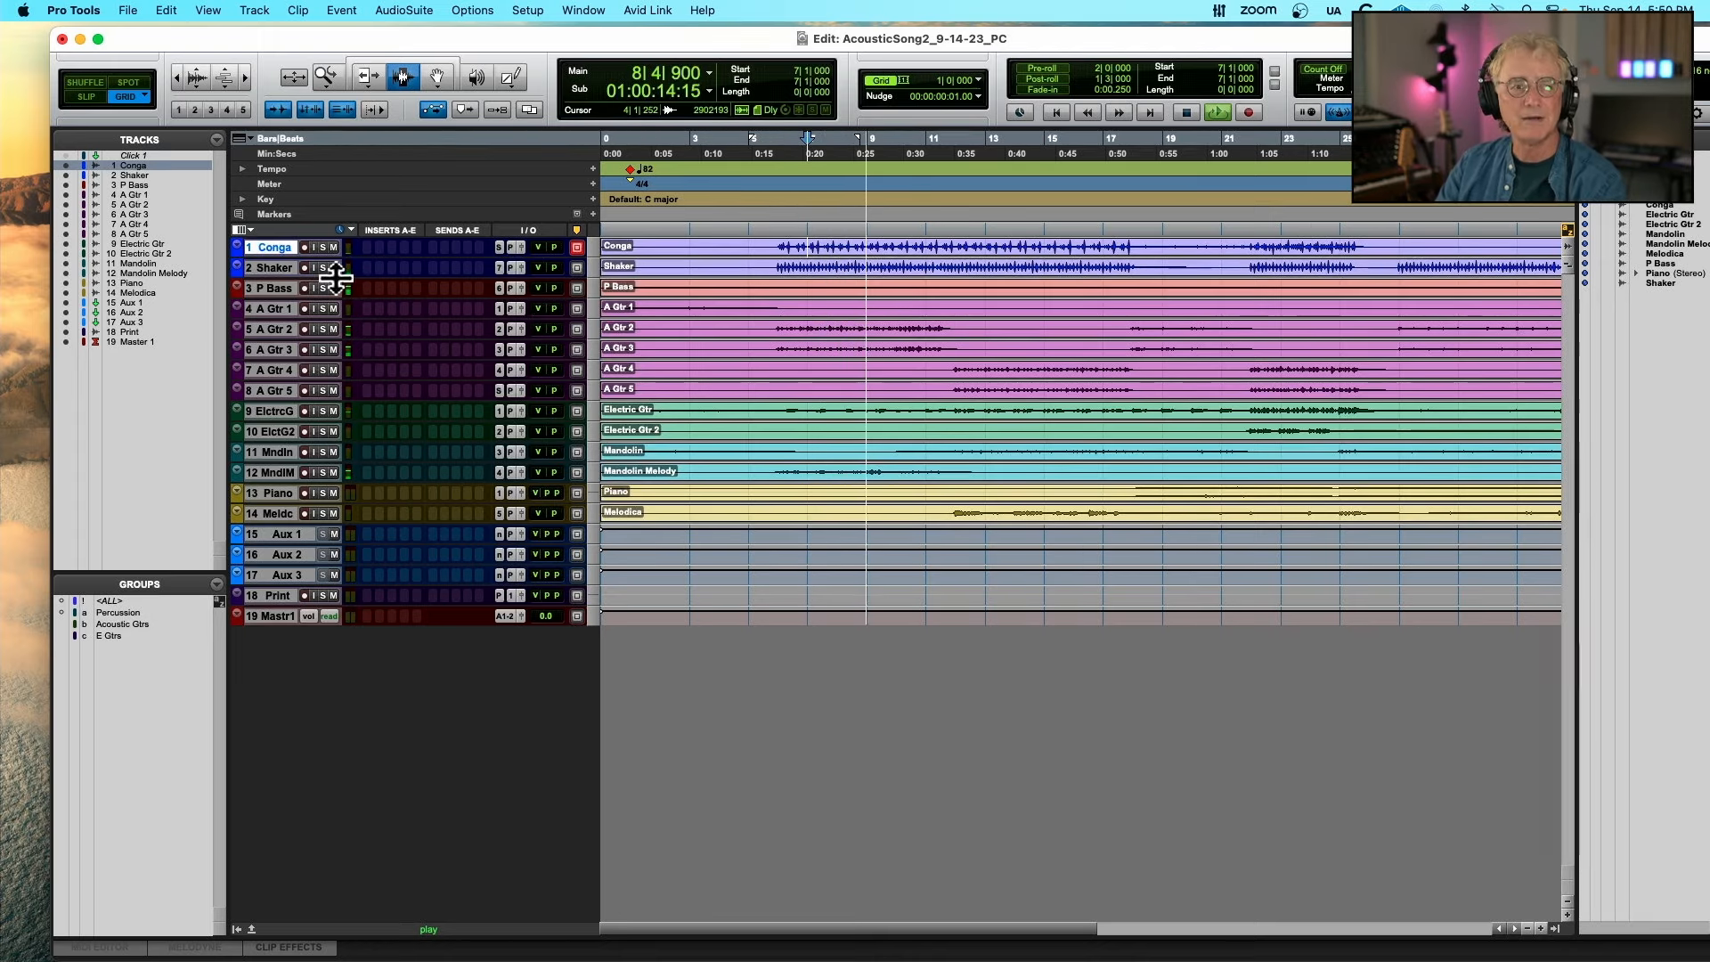
pyautogui.press('space')
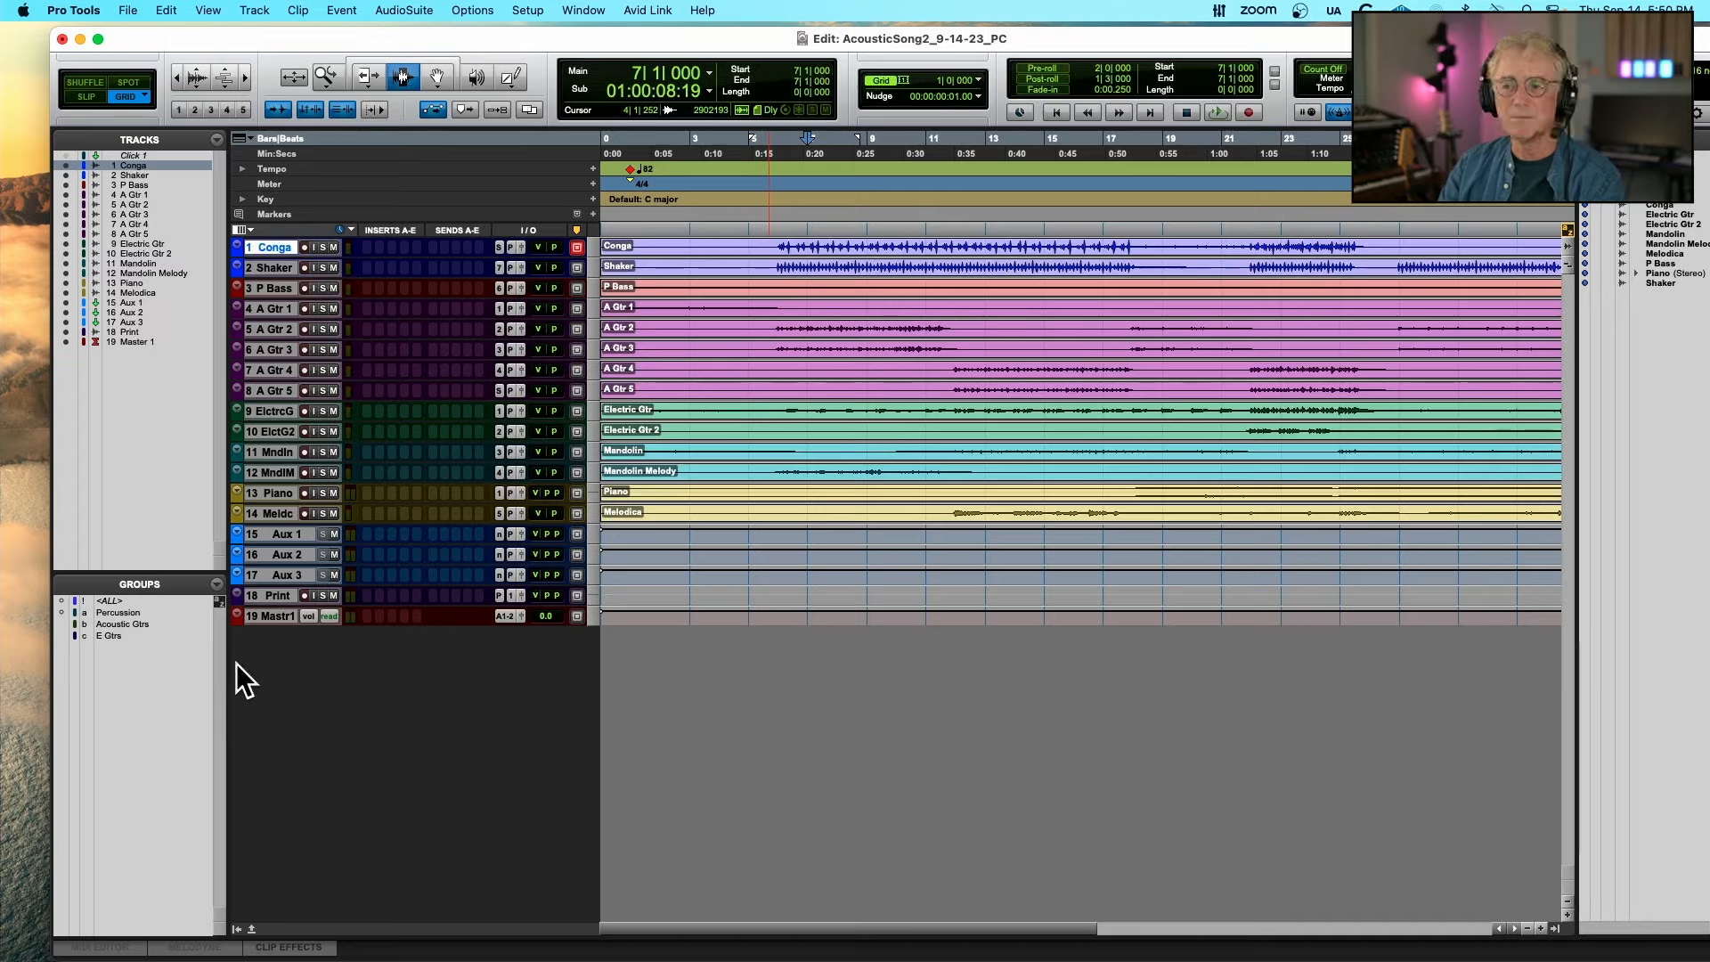
# Increase the Print track's height, enable its input monitoring, and play the session from bar 7 to check the signal
pyautogui.moveTo(277, 608); pyautogui.dragTo(275, 807)
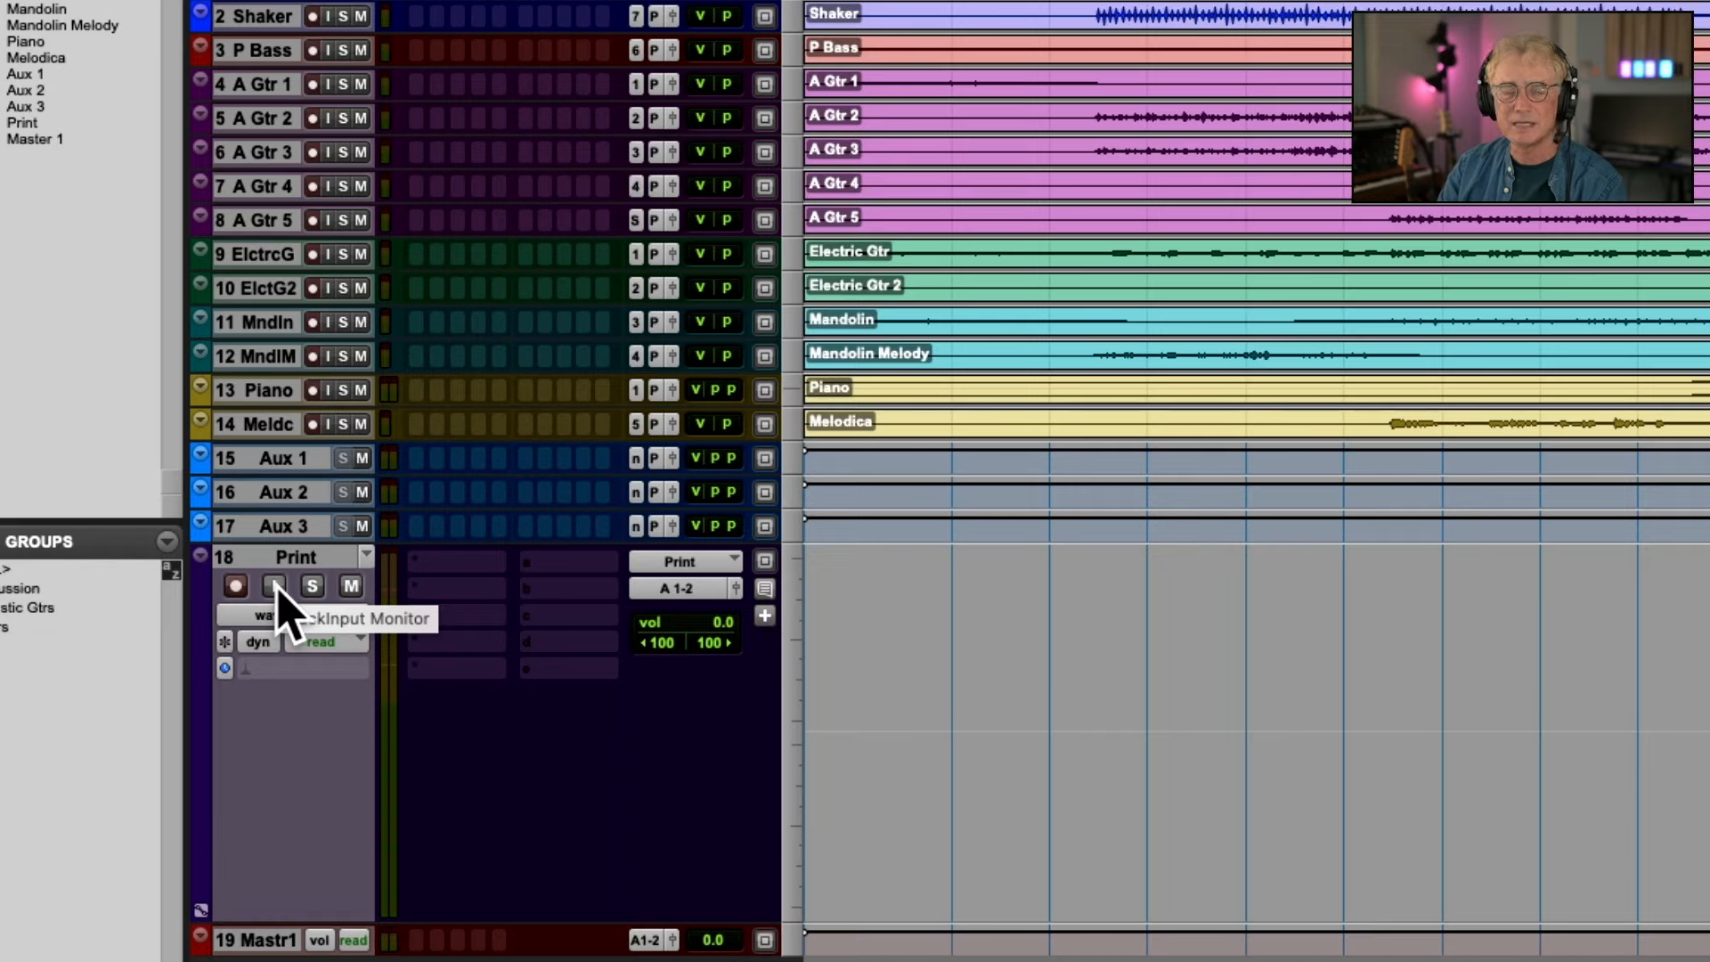
pyautogui.click(275, 586)
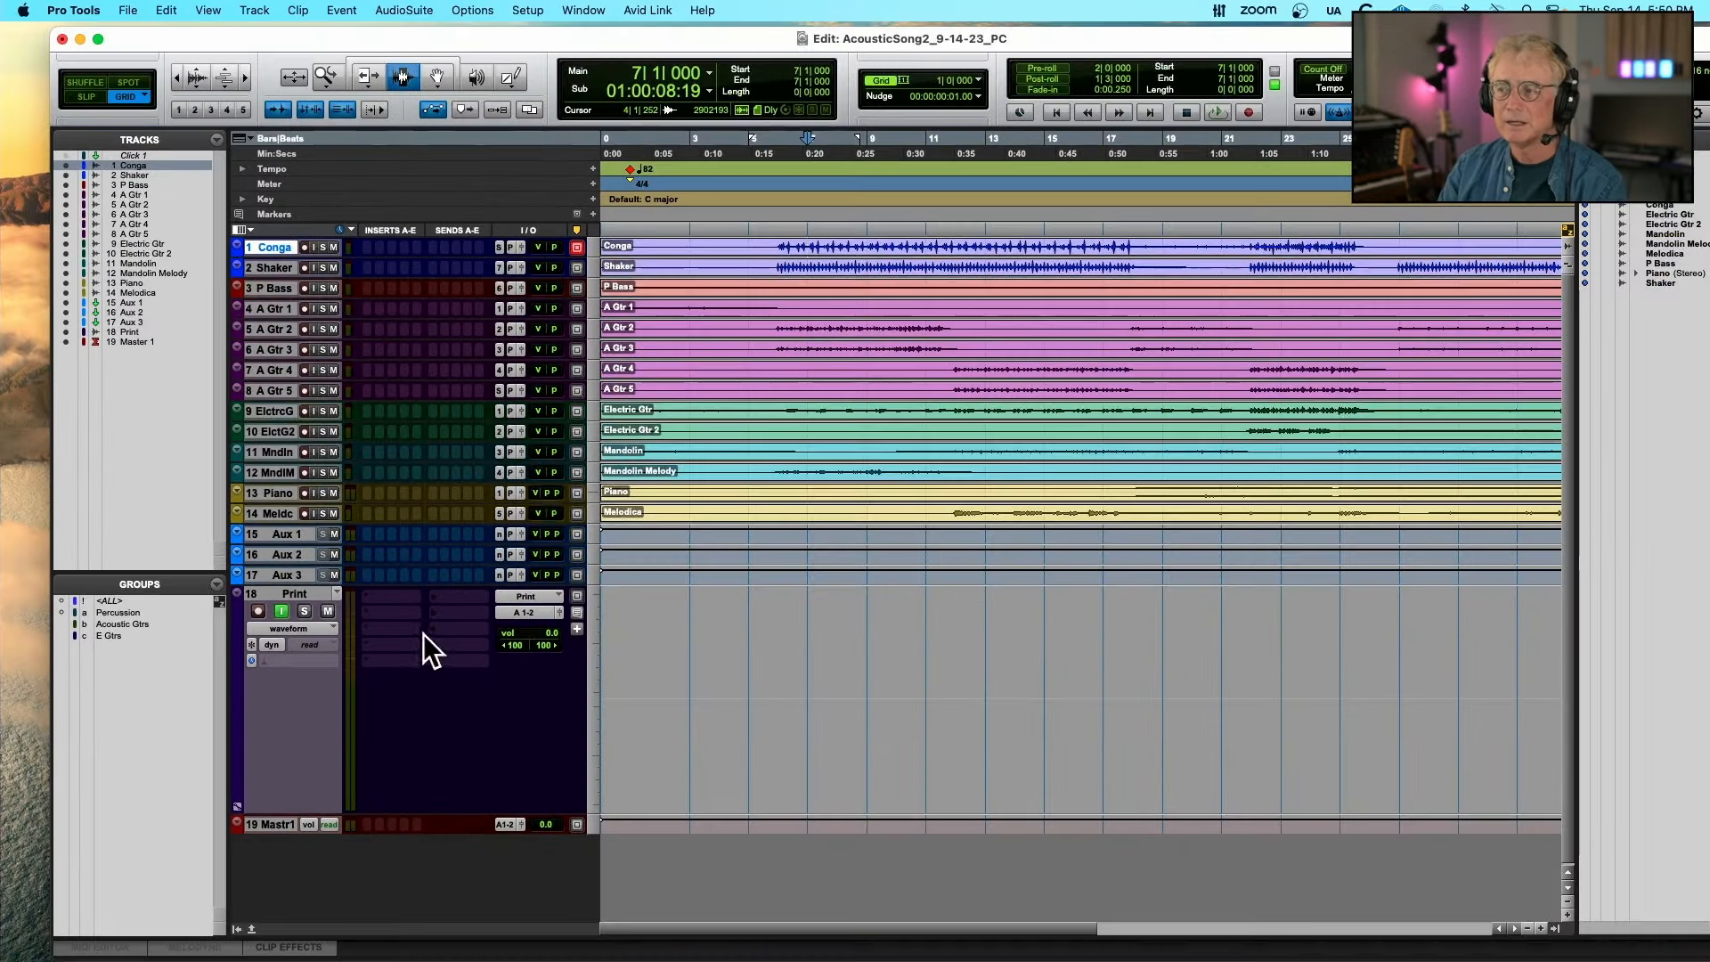
pyautogui.press('space')
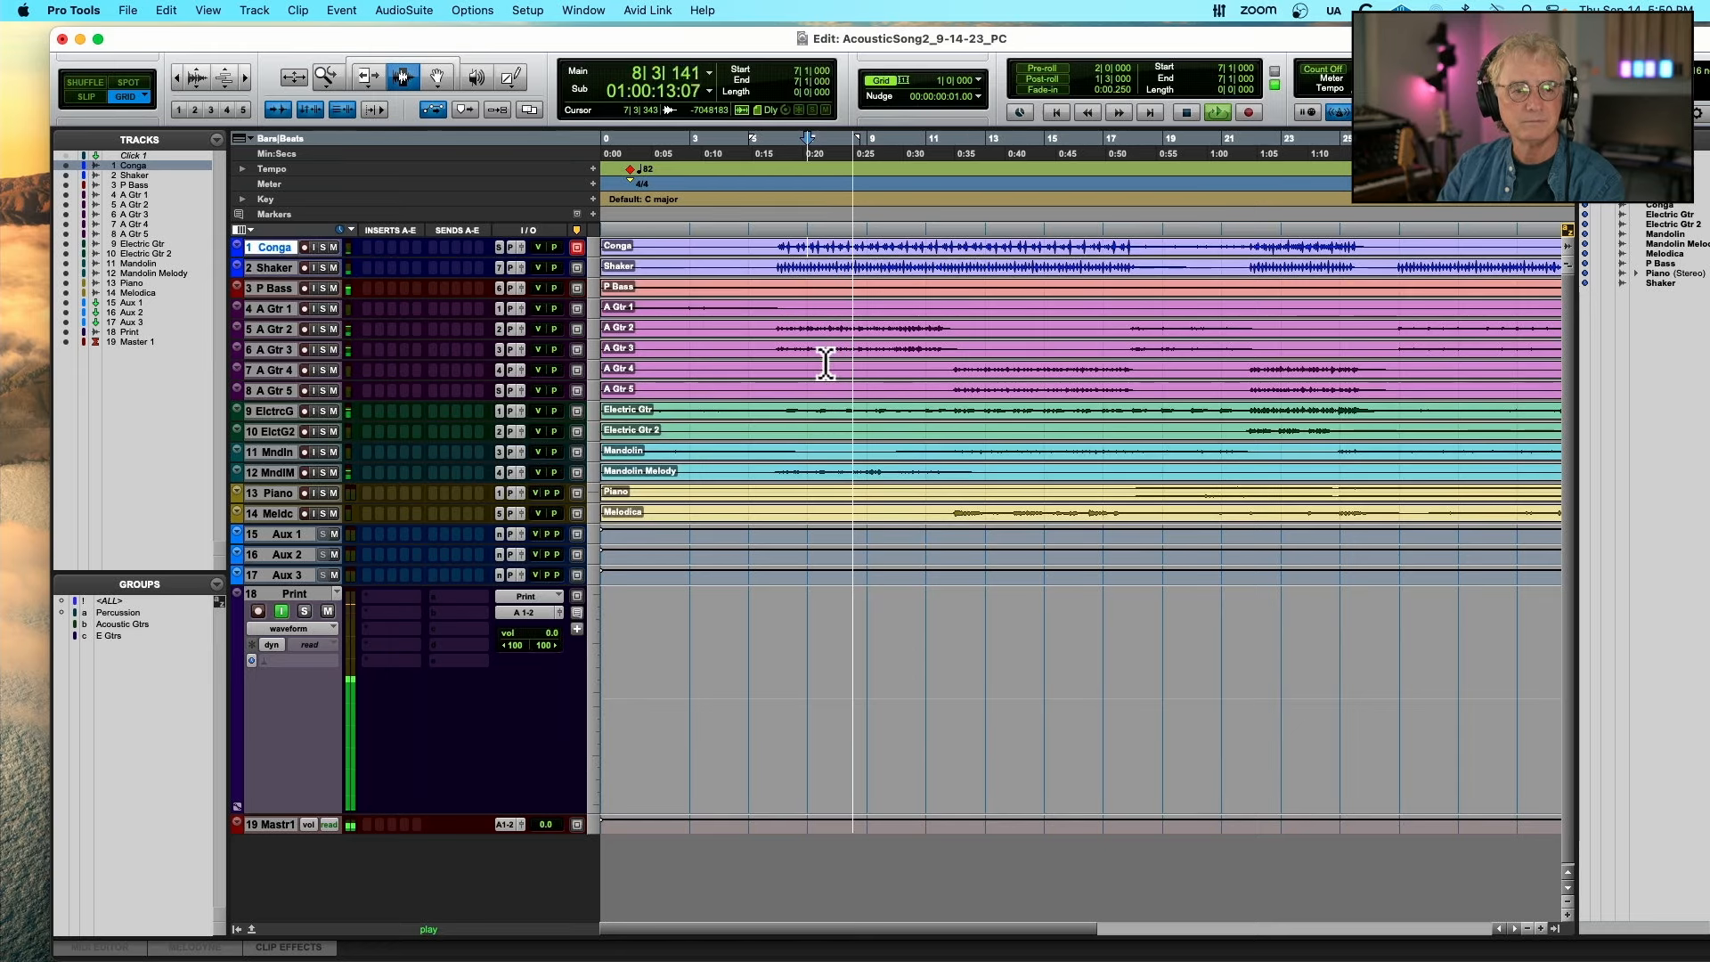
pyautogui.press('space')
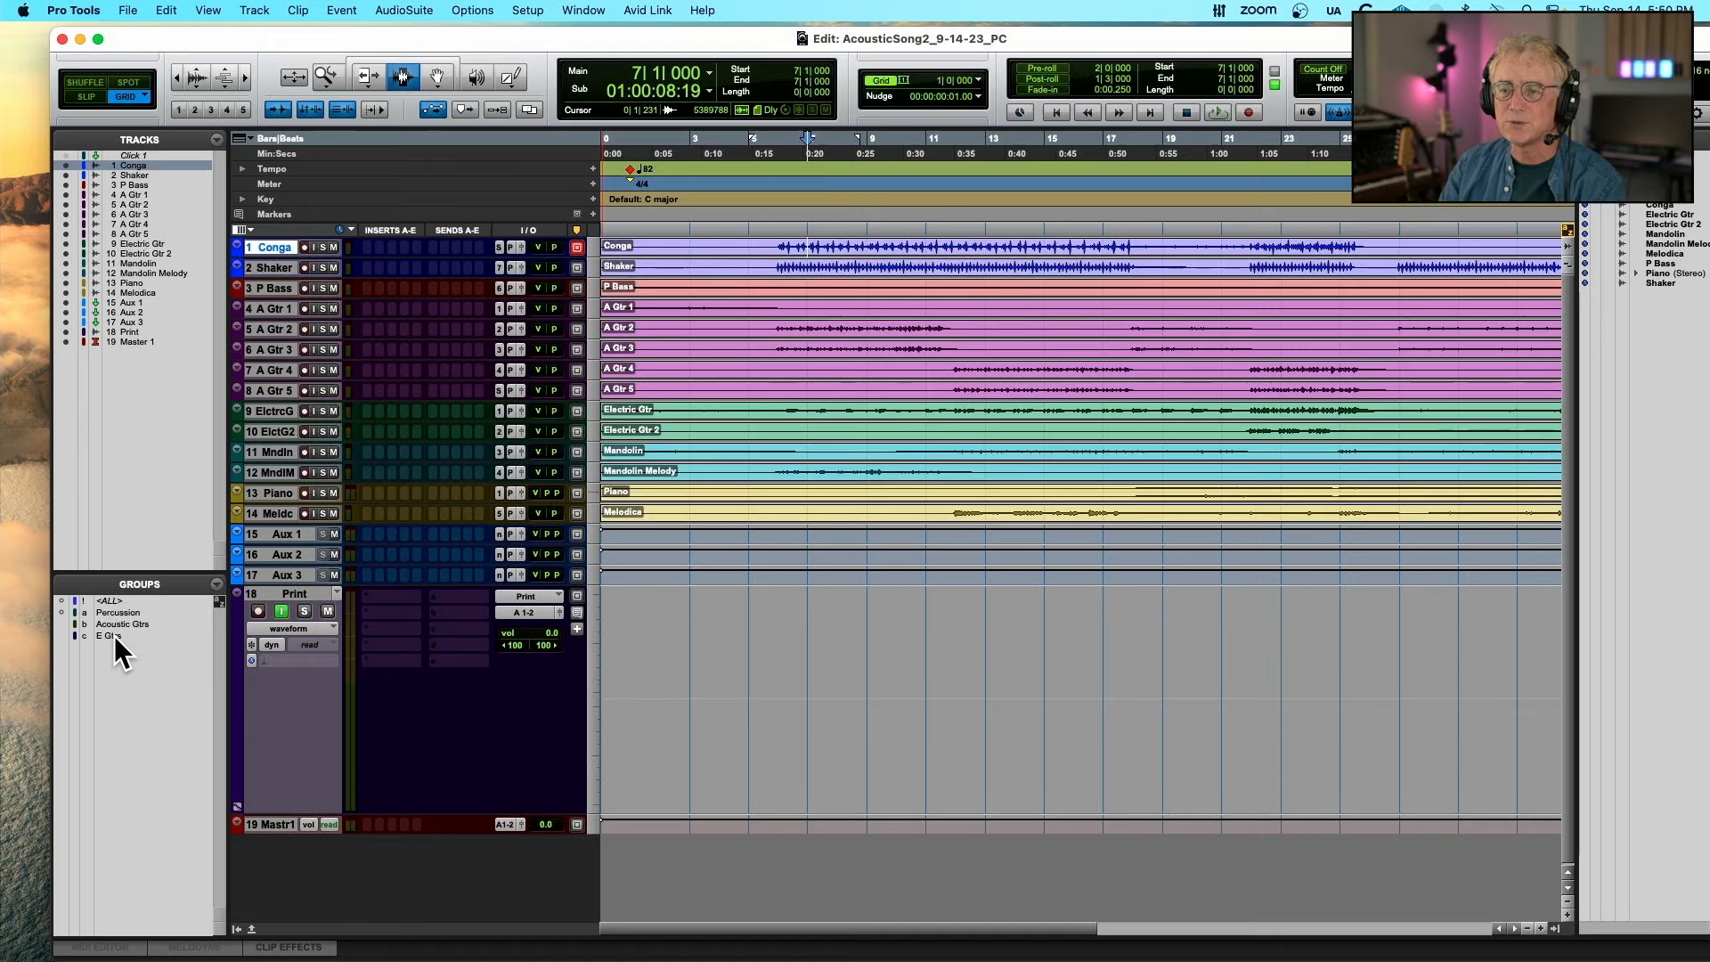
# Create three VCA Master tracks directly below the Shaker track
pyautogui.click(275, 267)
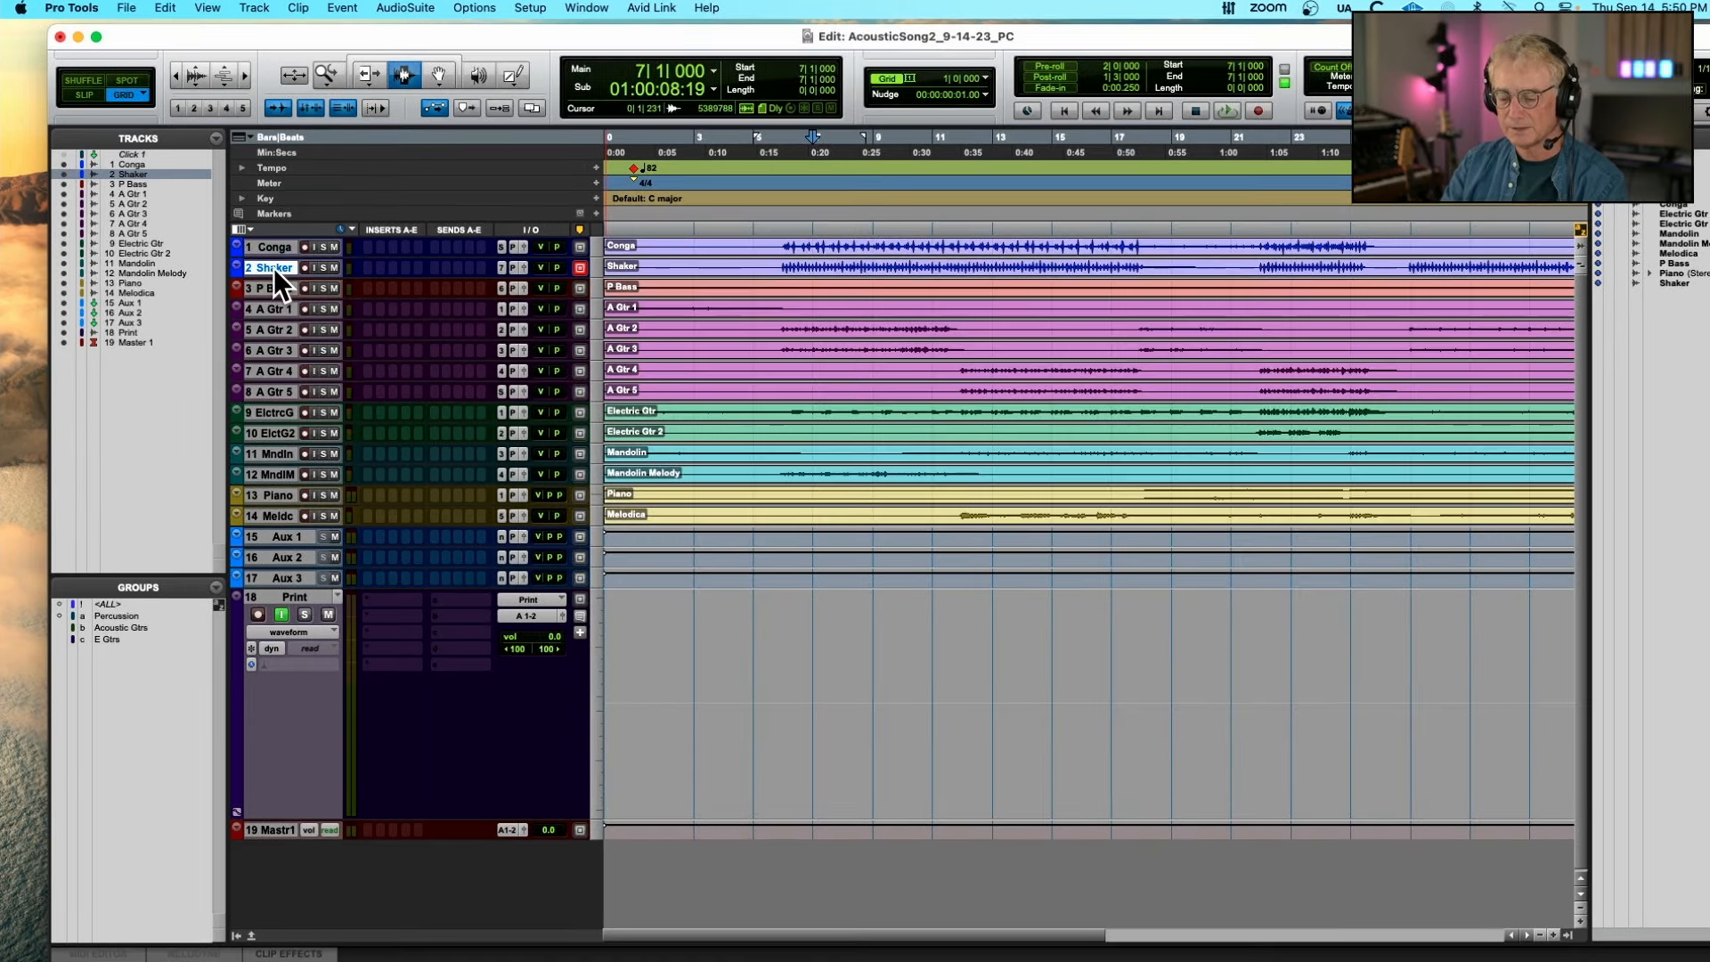
pyautogui.press('super+shift+n')
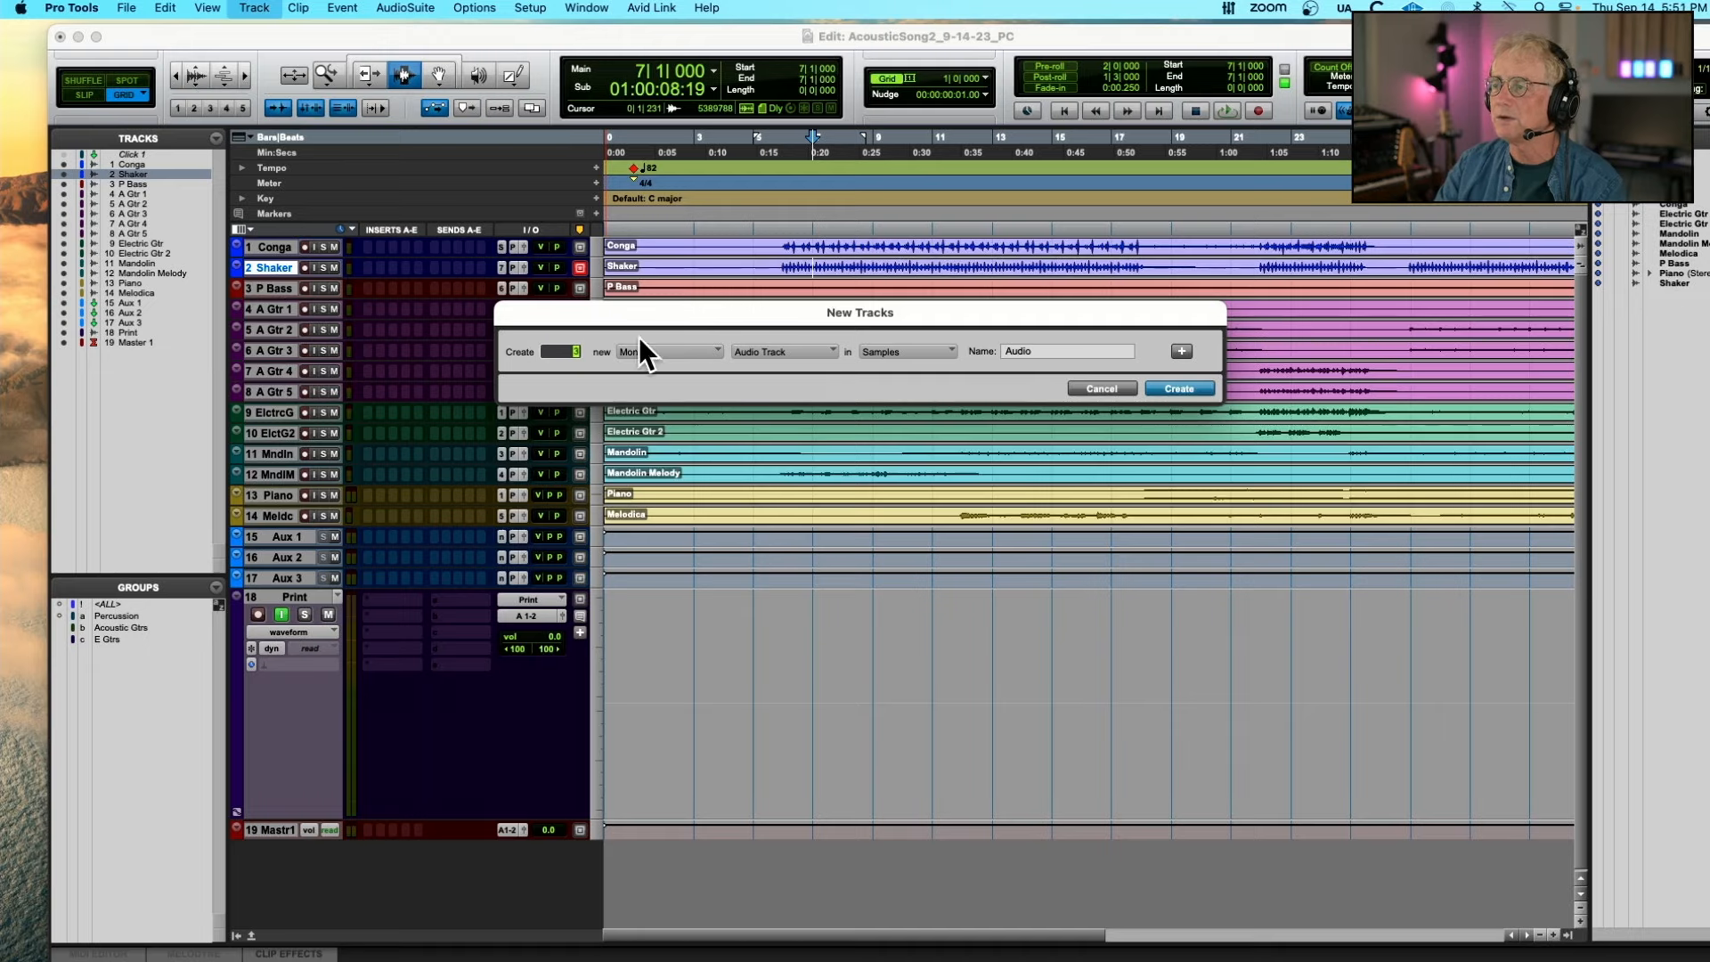
pyautogui.click(766, 350)
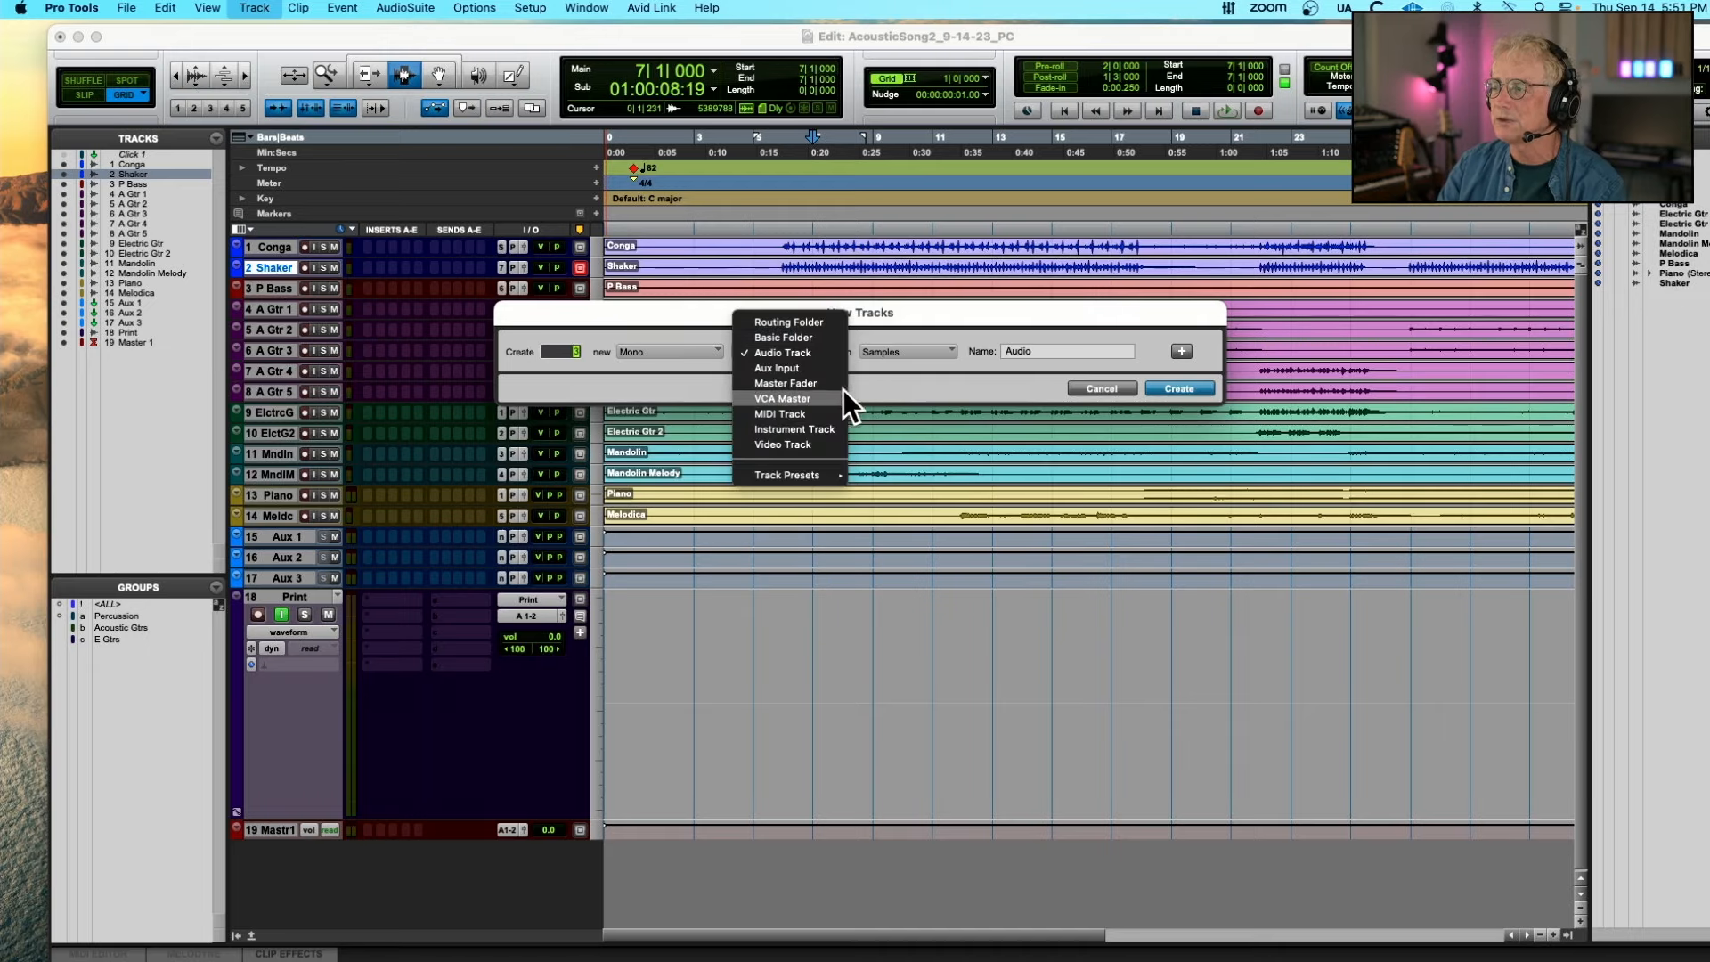
pyautogui.click(815, 399)
pyautogui.click(1189, 387)
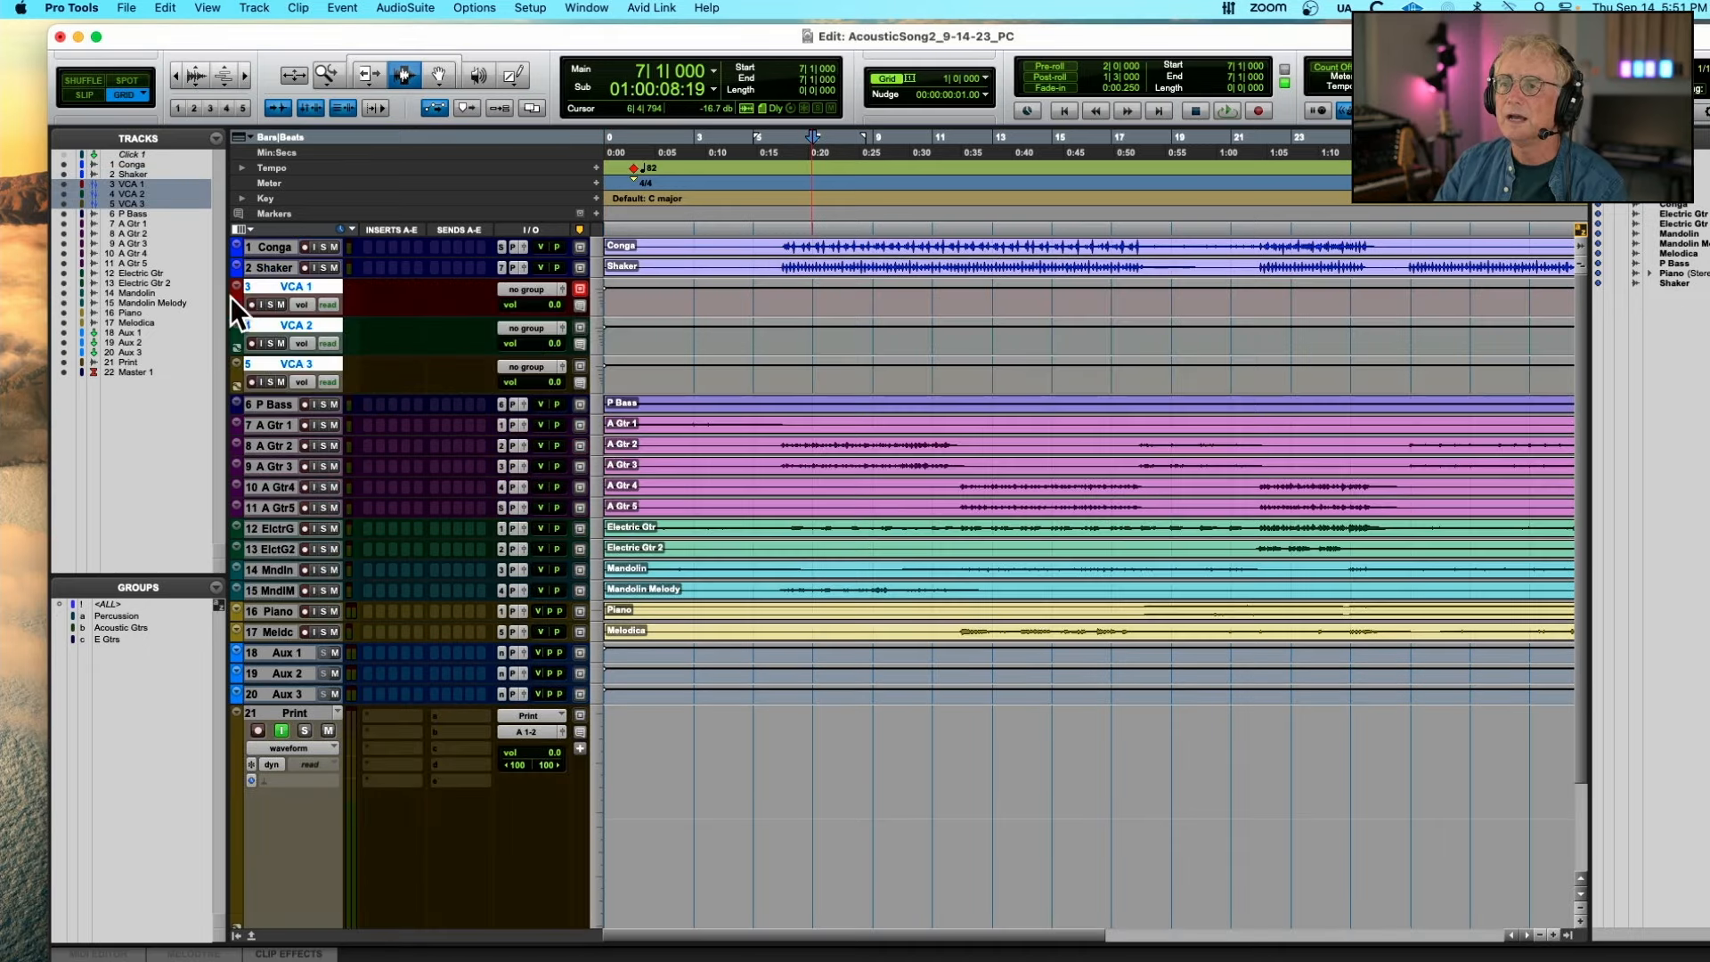
# Set the track color of the three new VCA tracks to None and close the Color Palette
pyautogui.doubleClick(234, 297)
pyautogui.click(925, 336)
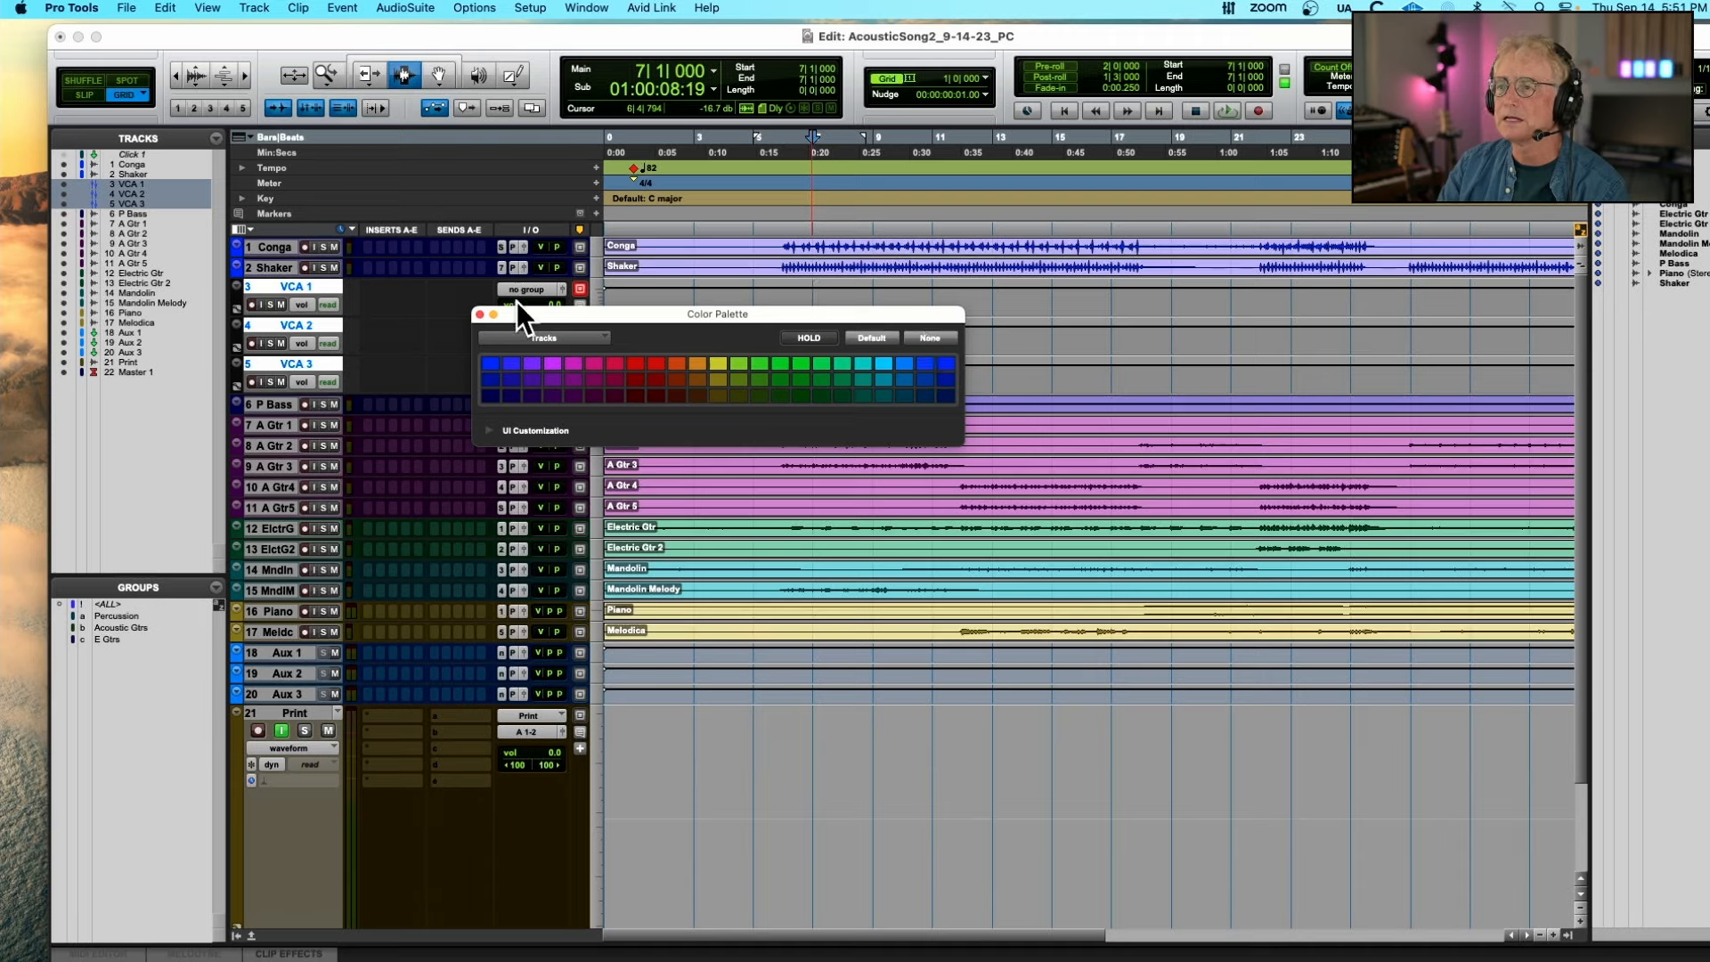
pyautogui.click(479, 313)
# Rename the three VCA tracks as Percussion VCA, A Gtrs VCA and E Gtrs VCA
pyautogui.doubleClick(276, 286)
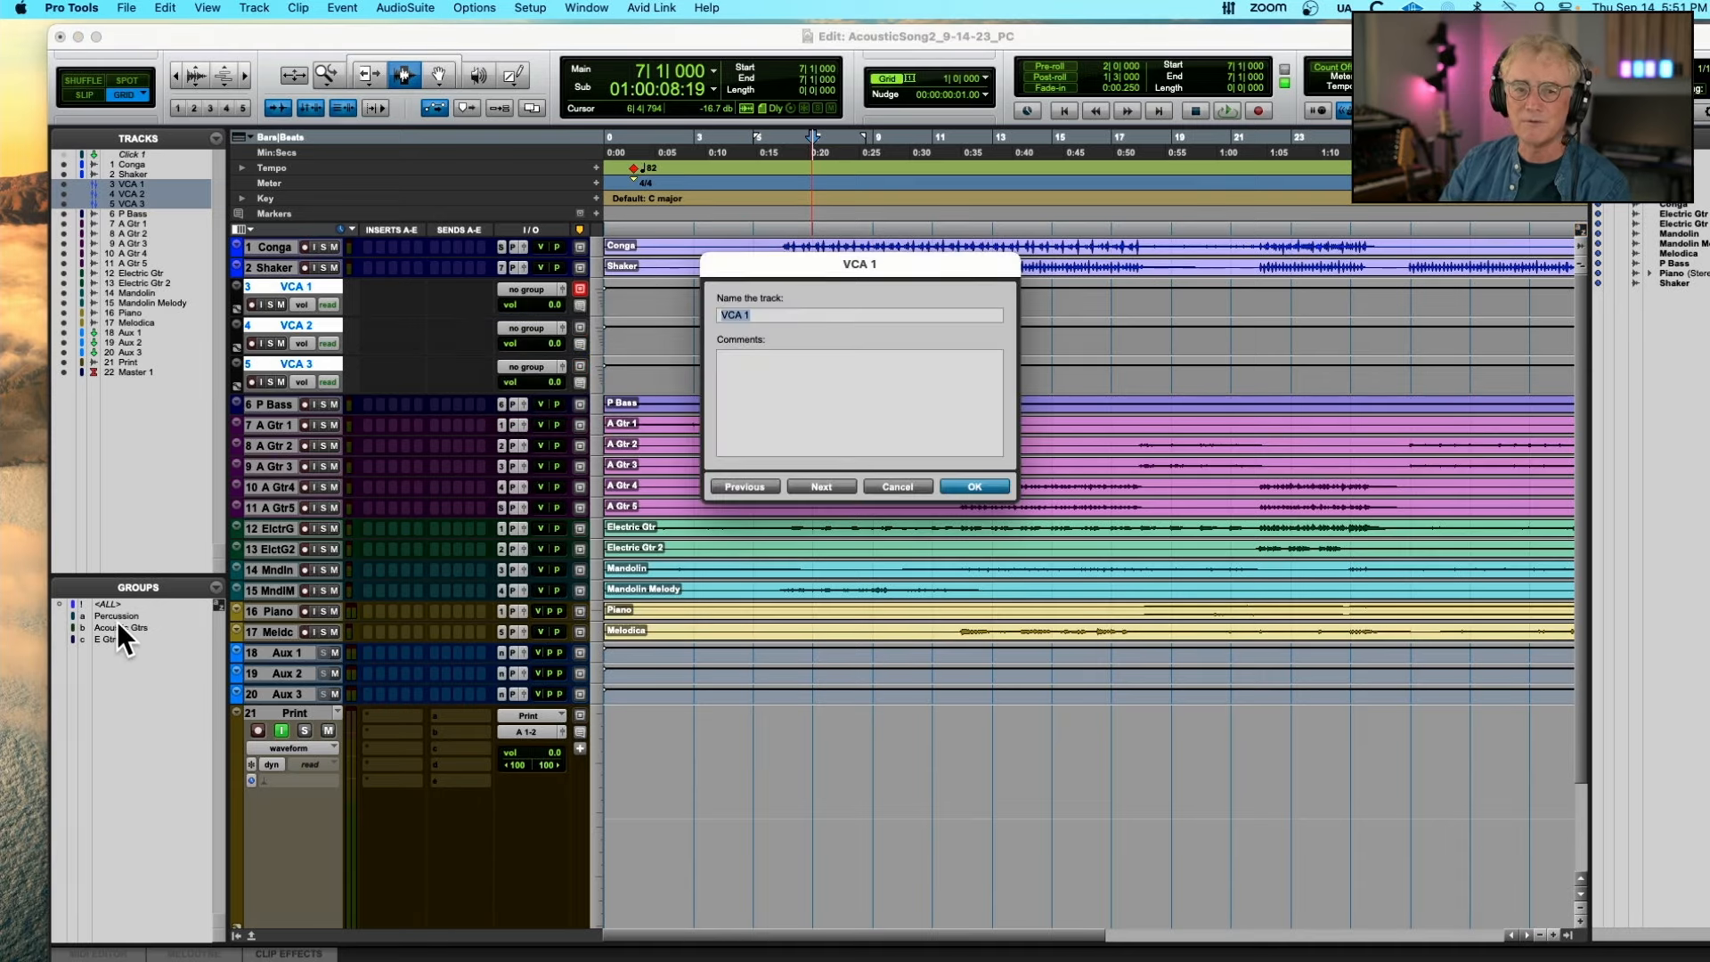
pyautogui.click(762, 313)
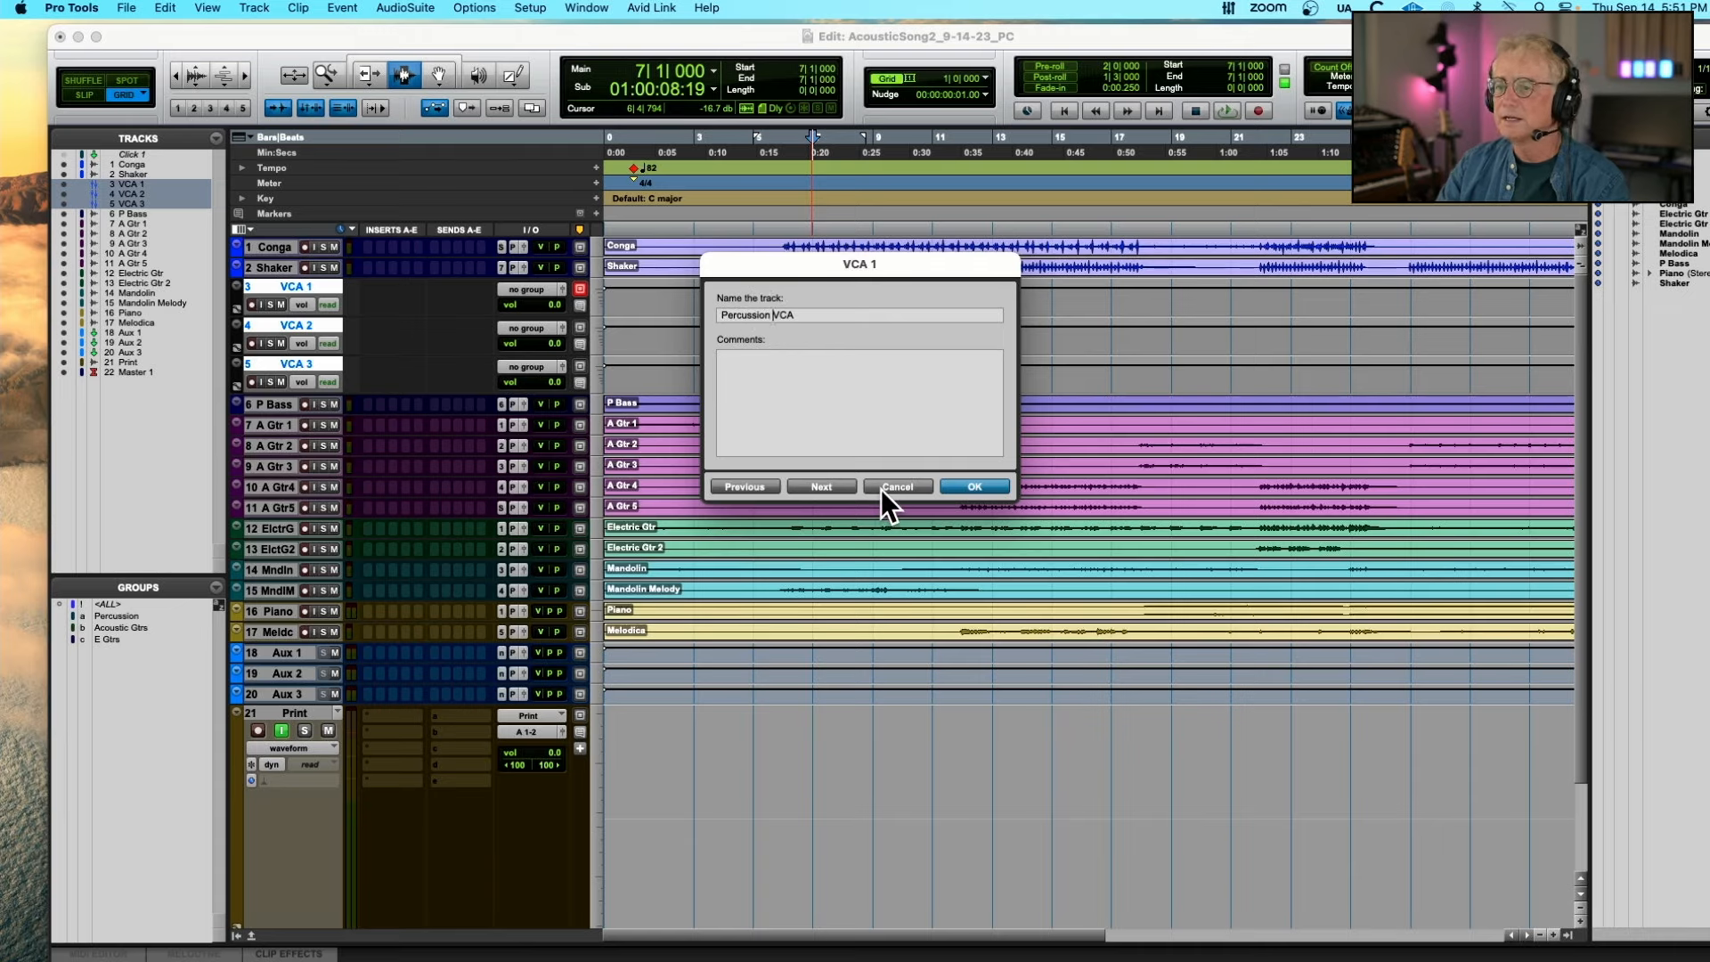
pyautogui.click(839, 486)
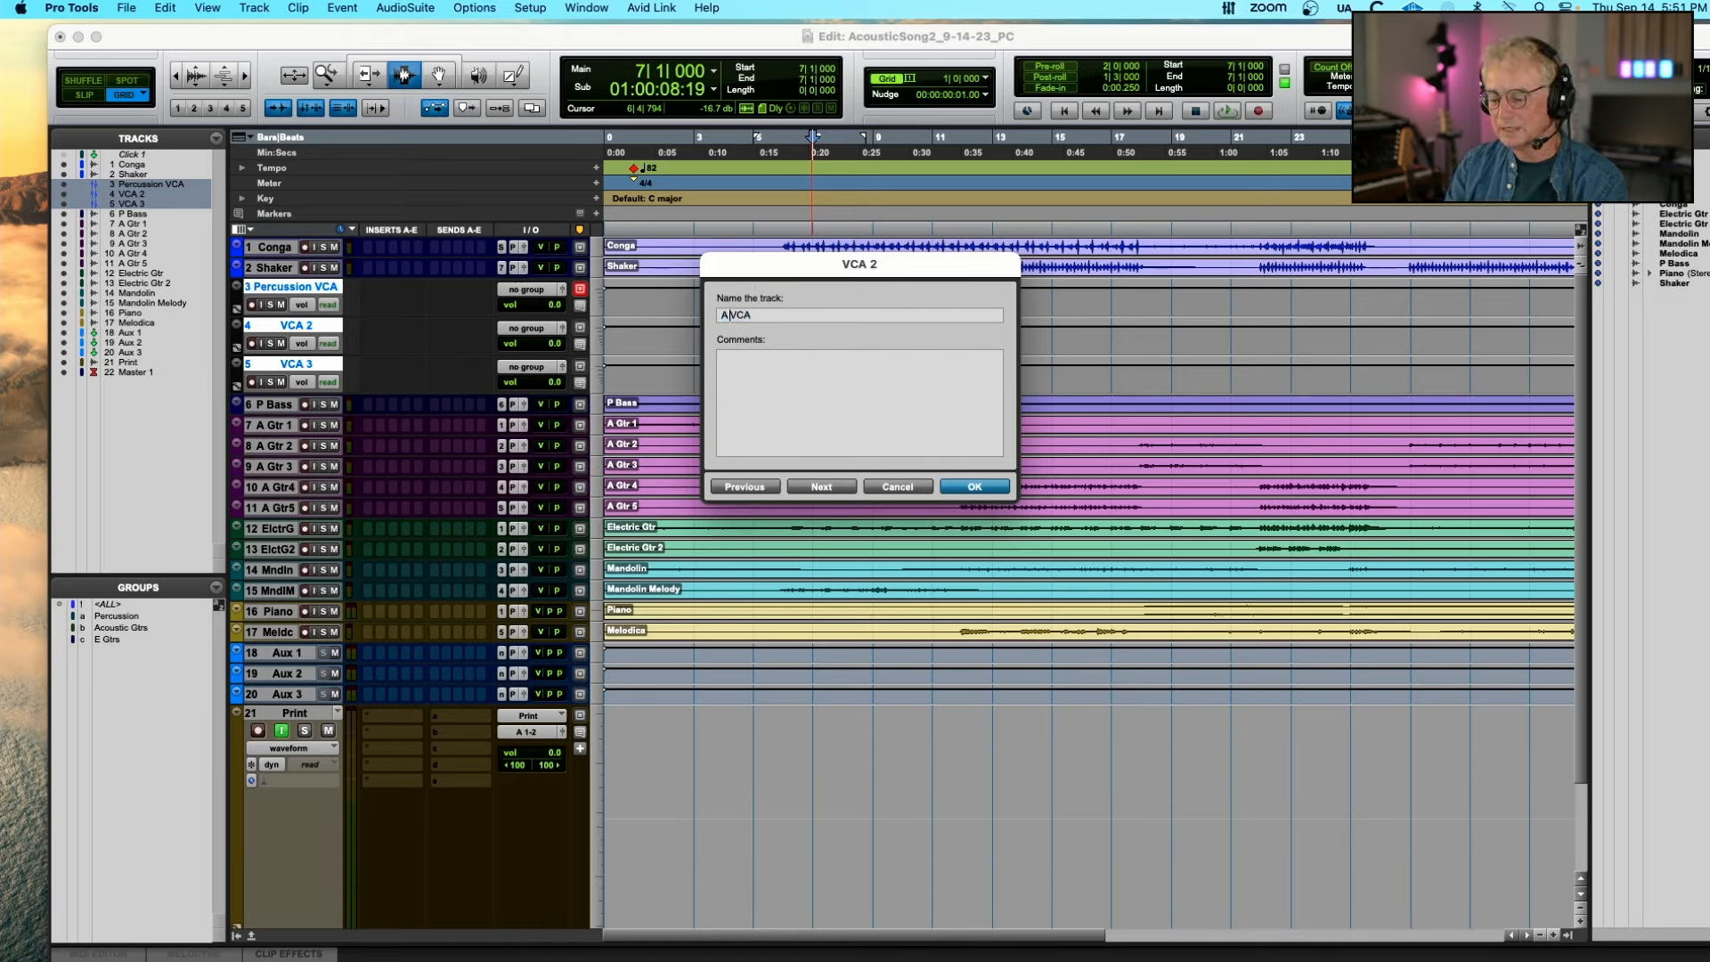
pyautogui.click(825, 484)
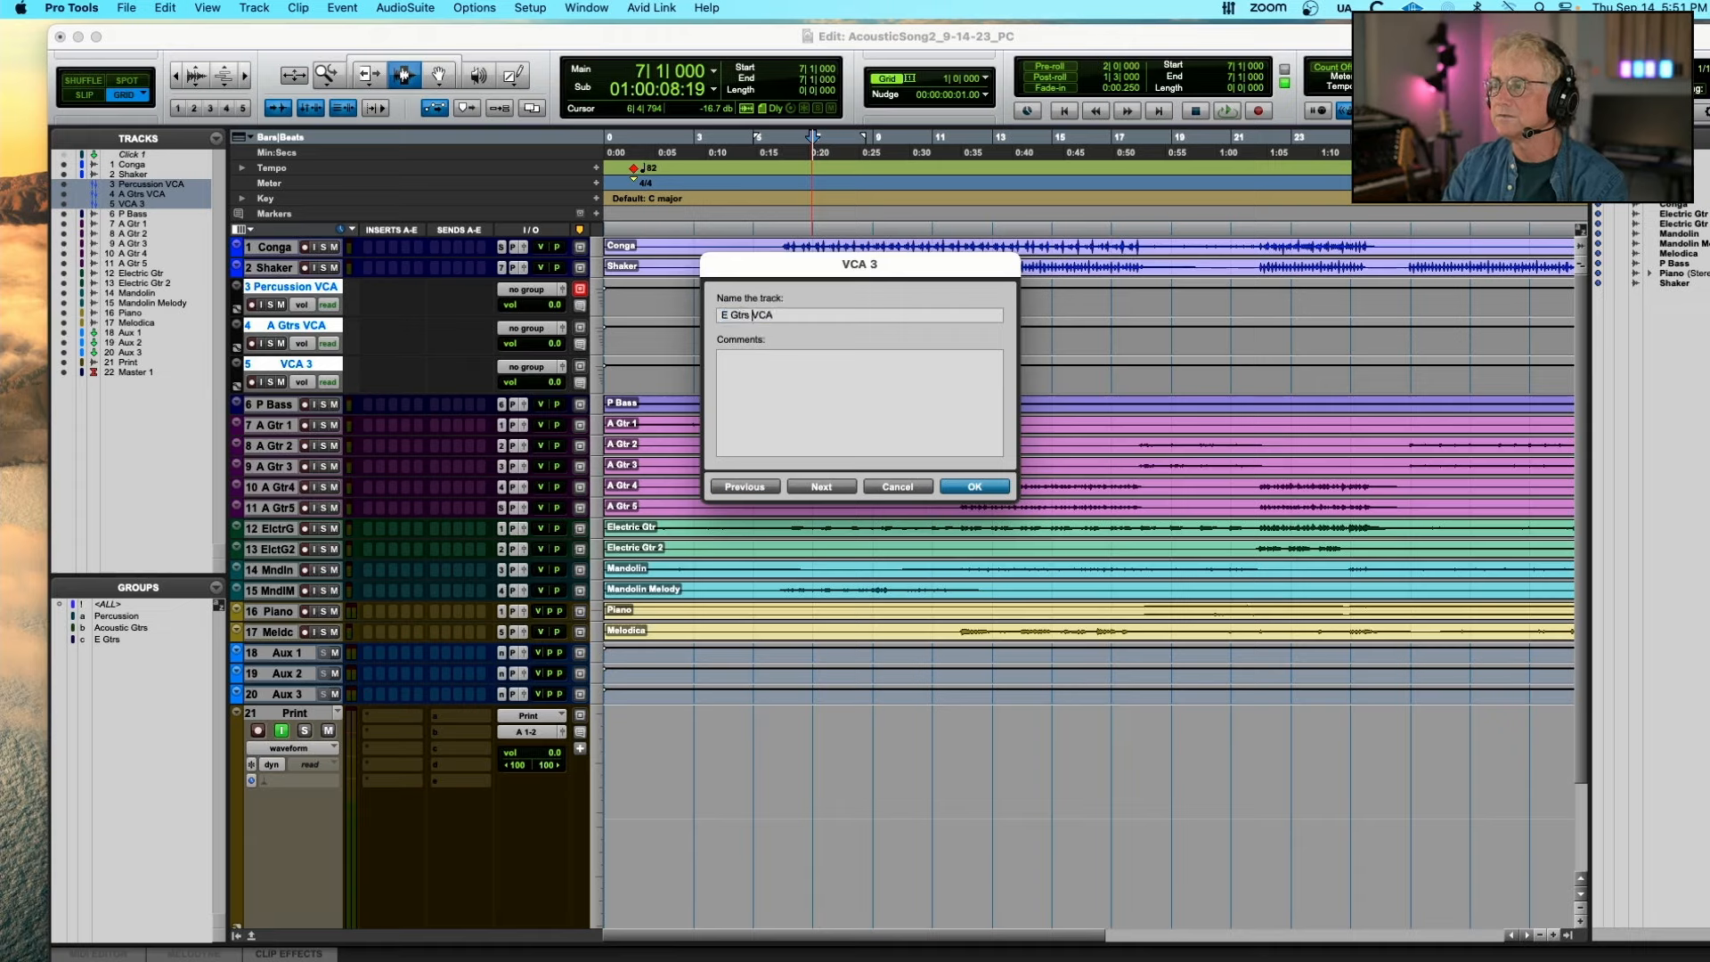
pyautogui.press('Return')
pyautogui.click(533, 291)
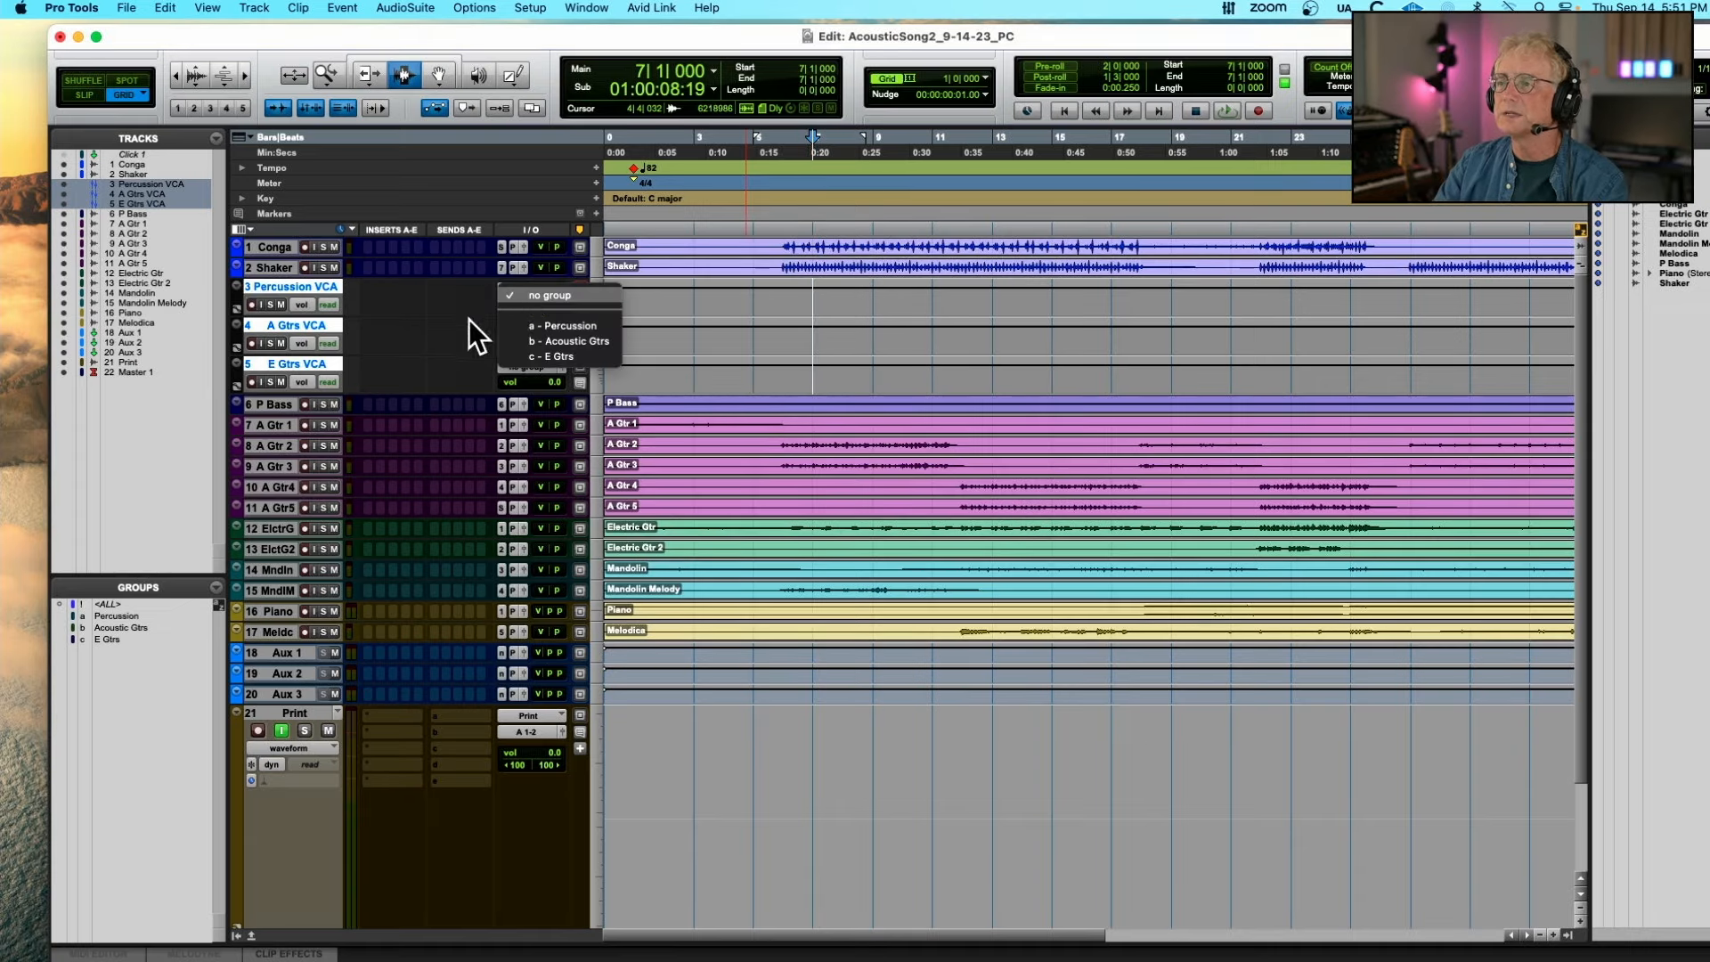
pyautogui.click(442, 335)
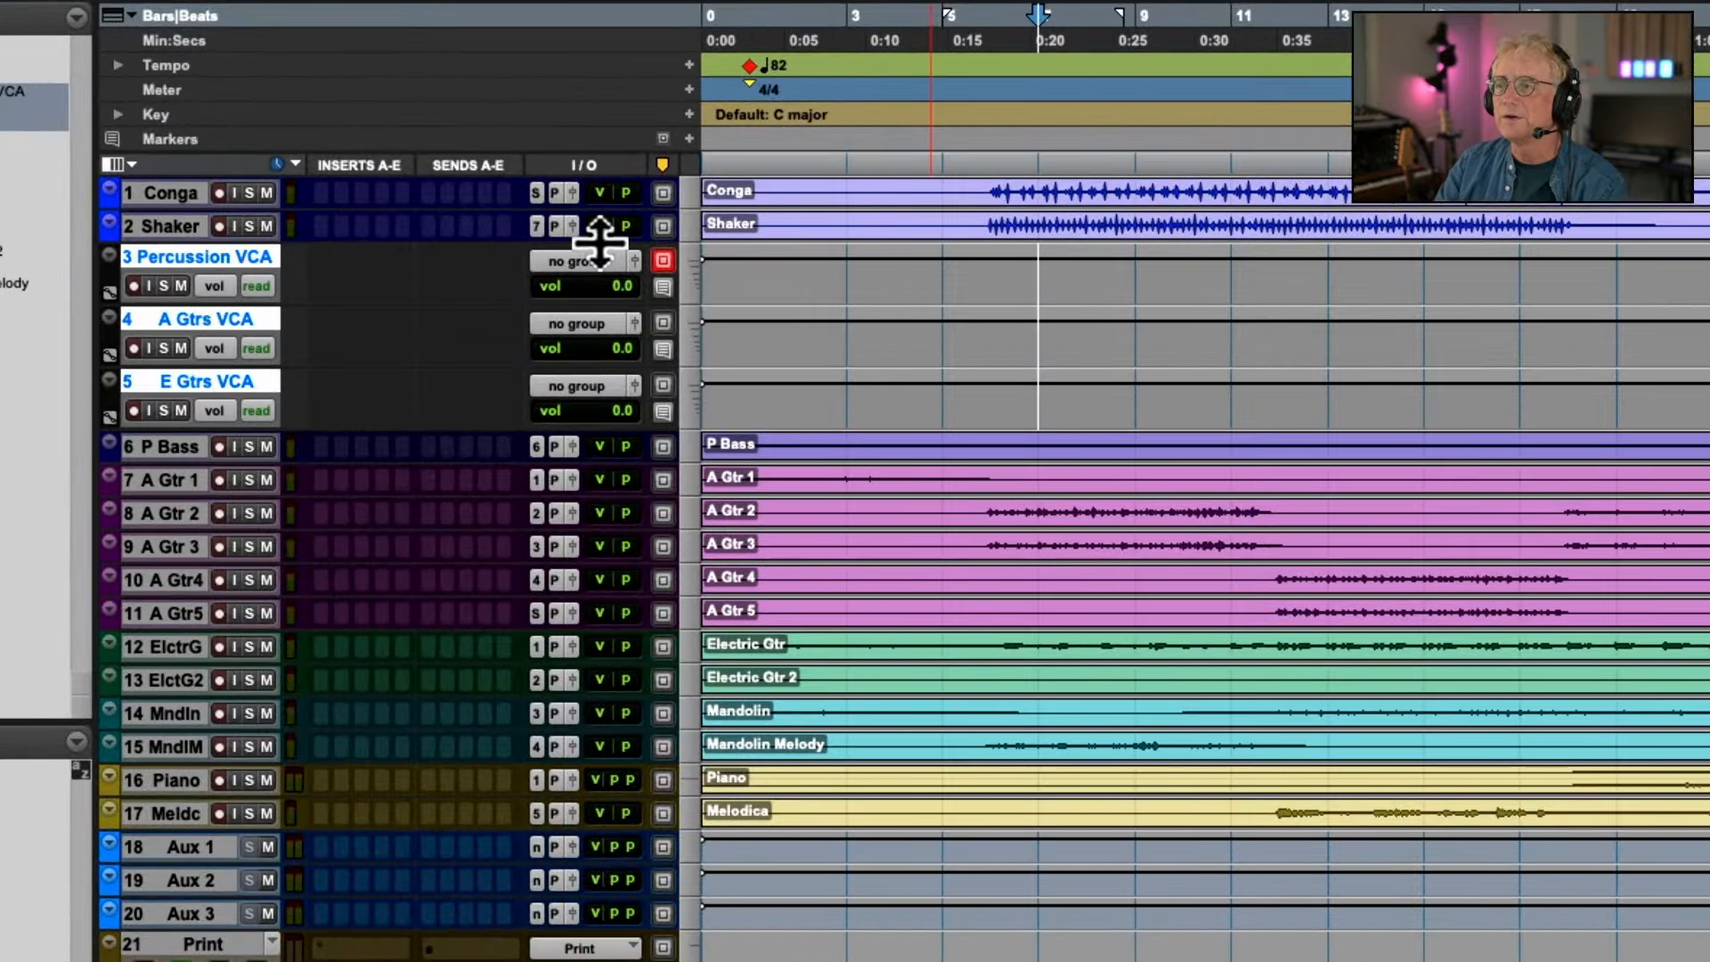
pyautogui.click(575, 261)
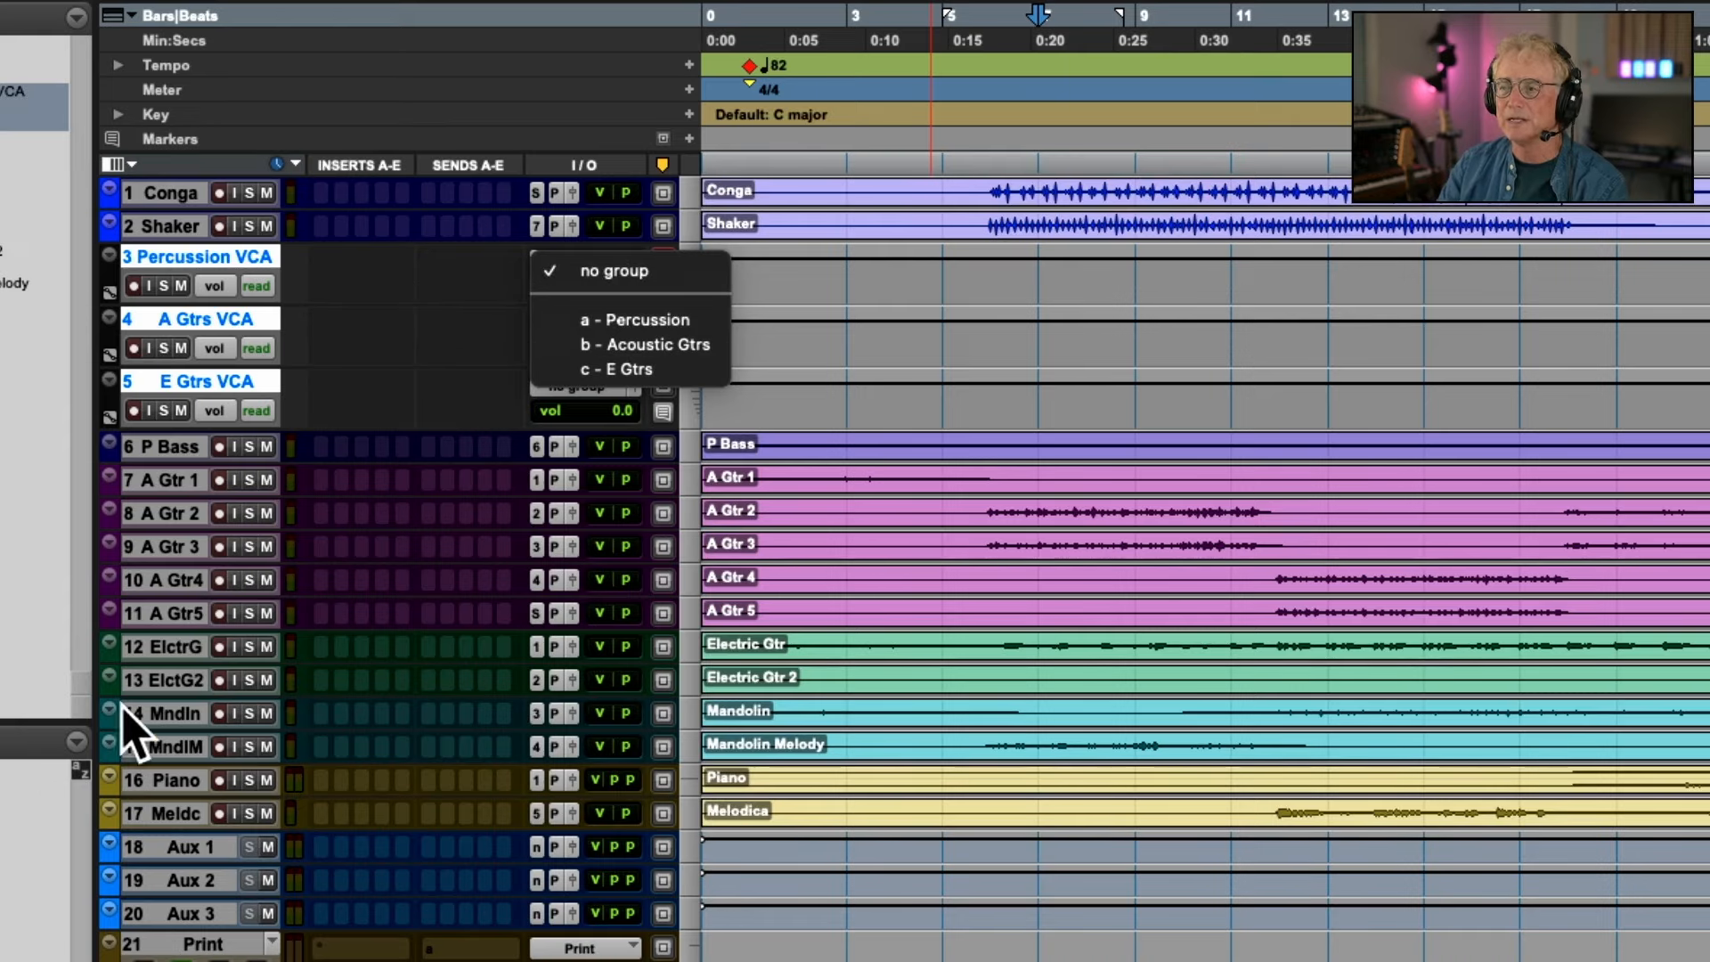
pyautogui.click(398, 302)
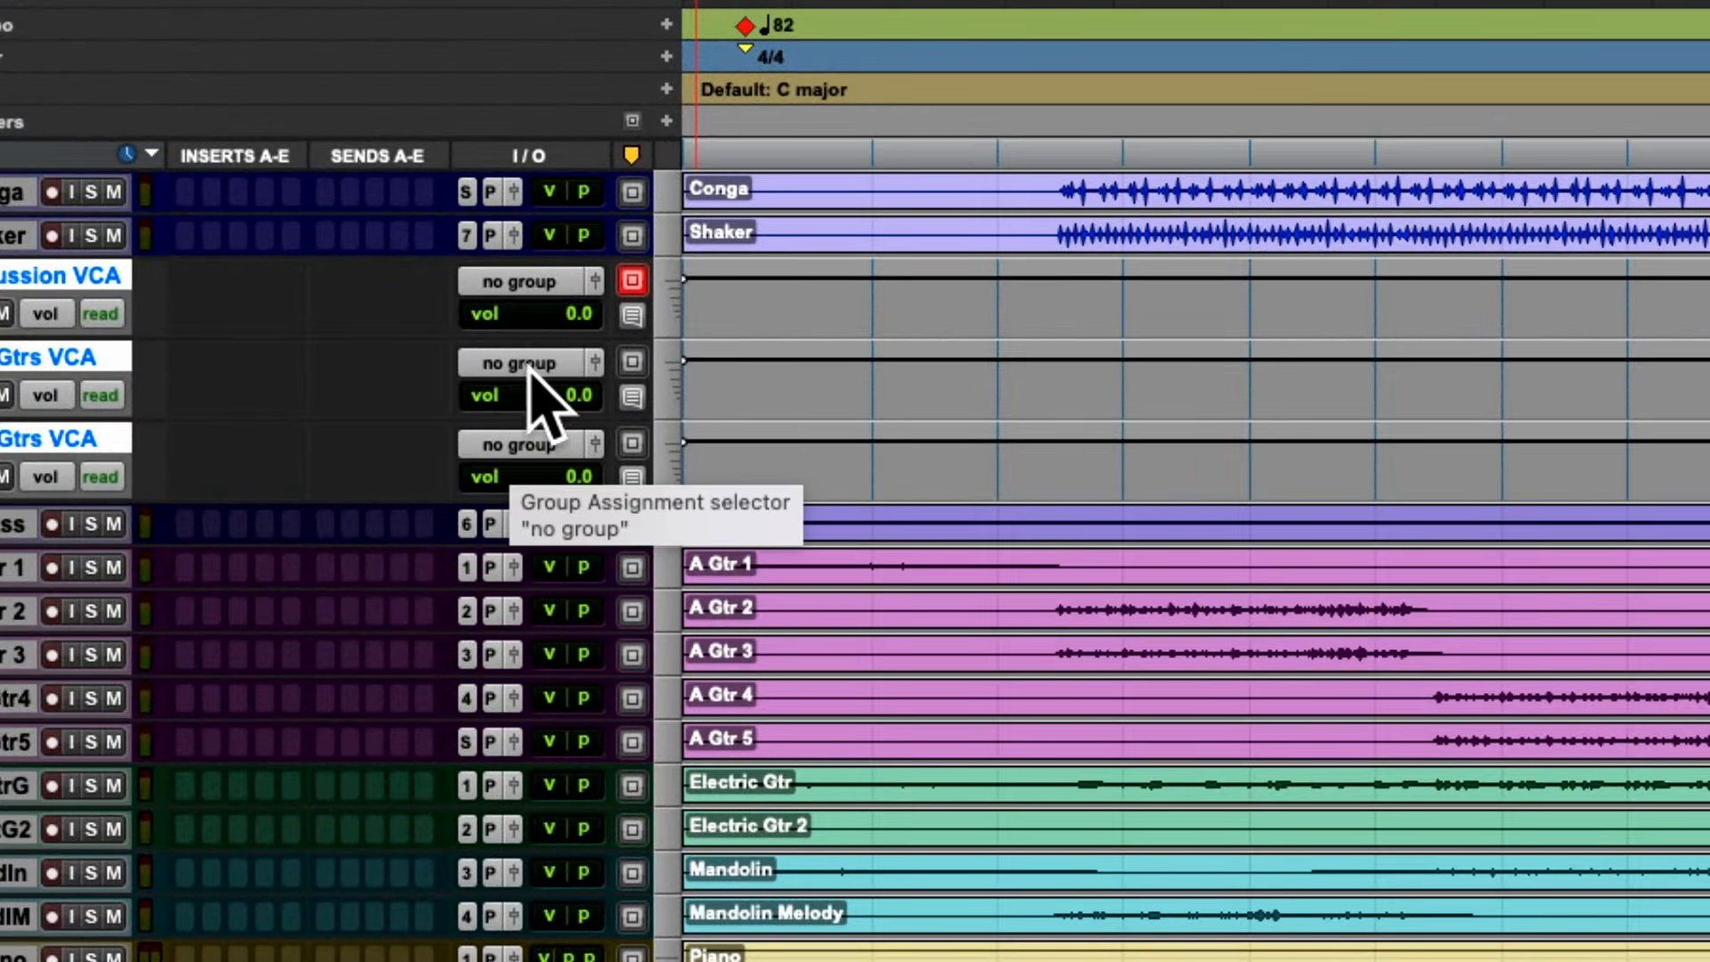
# Assign the Percussion group to the Percussion VCA track
pyautogui.click(534, 281)
pyautogui.click(544, 357)
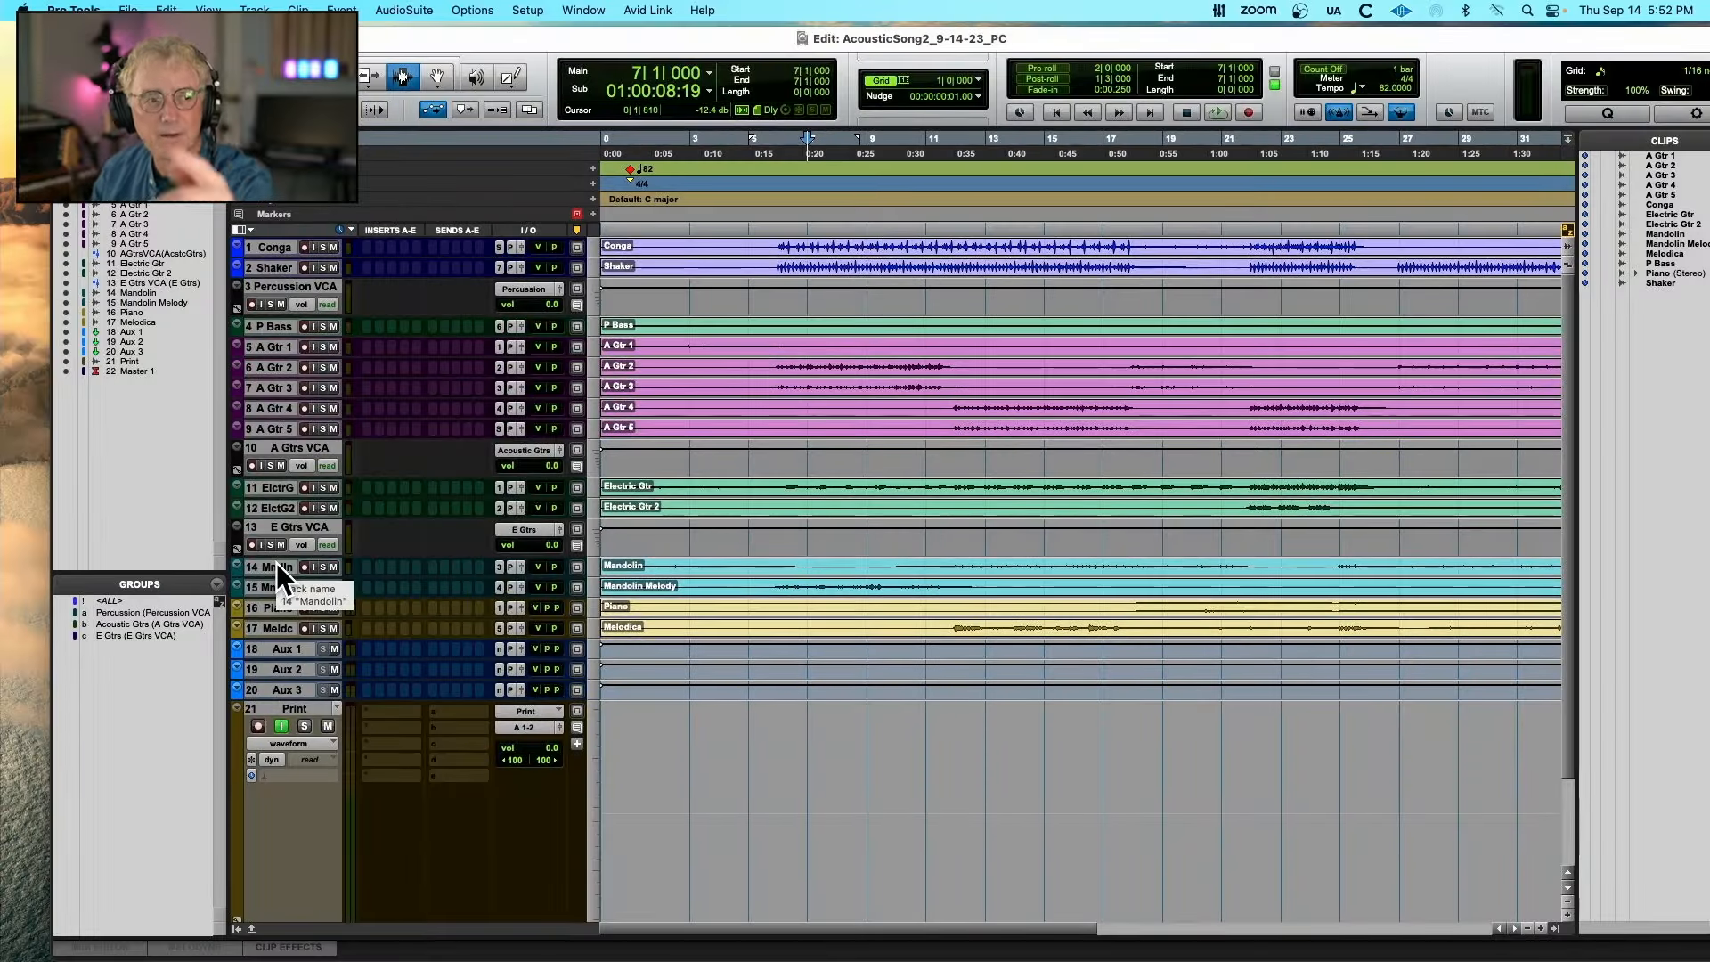
pyautogui.hscroll(5, 323, 546)
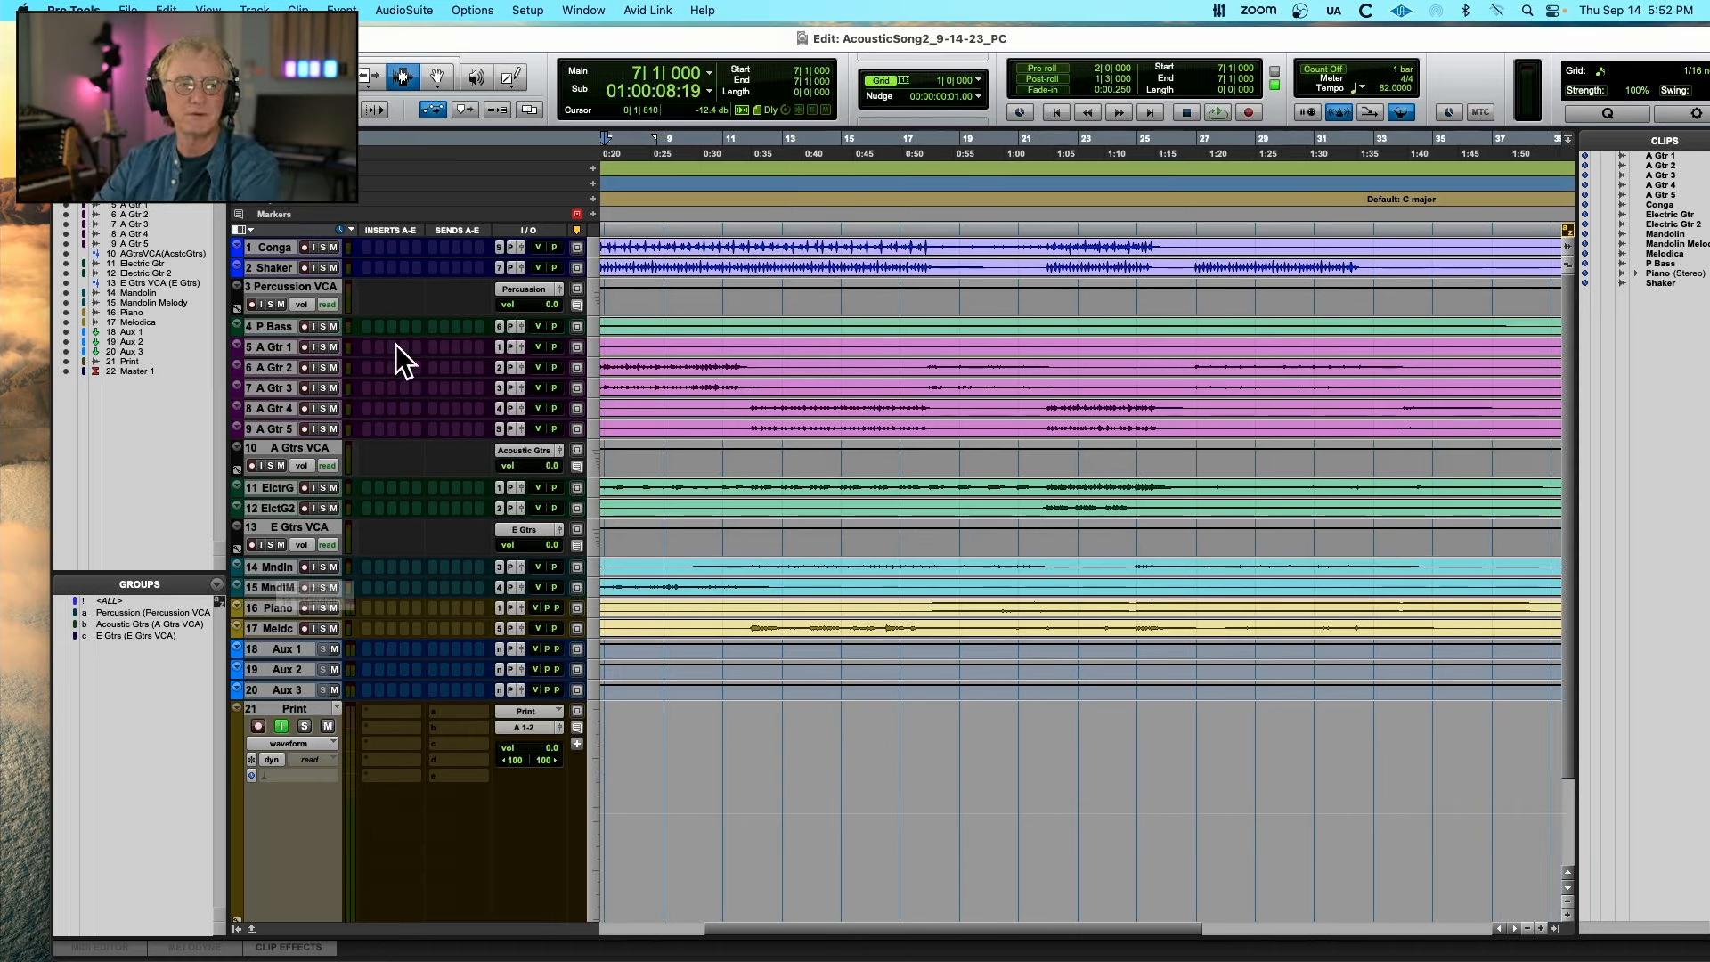
pyautogui.hscroll(-5, 659, 436)
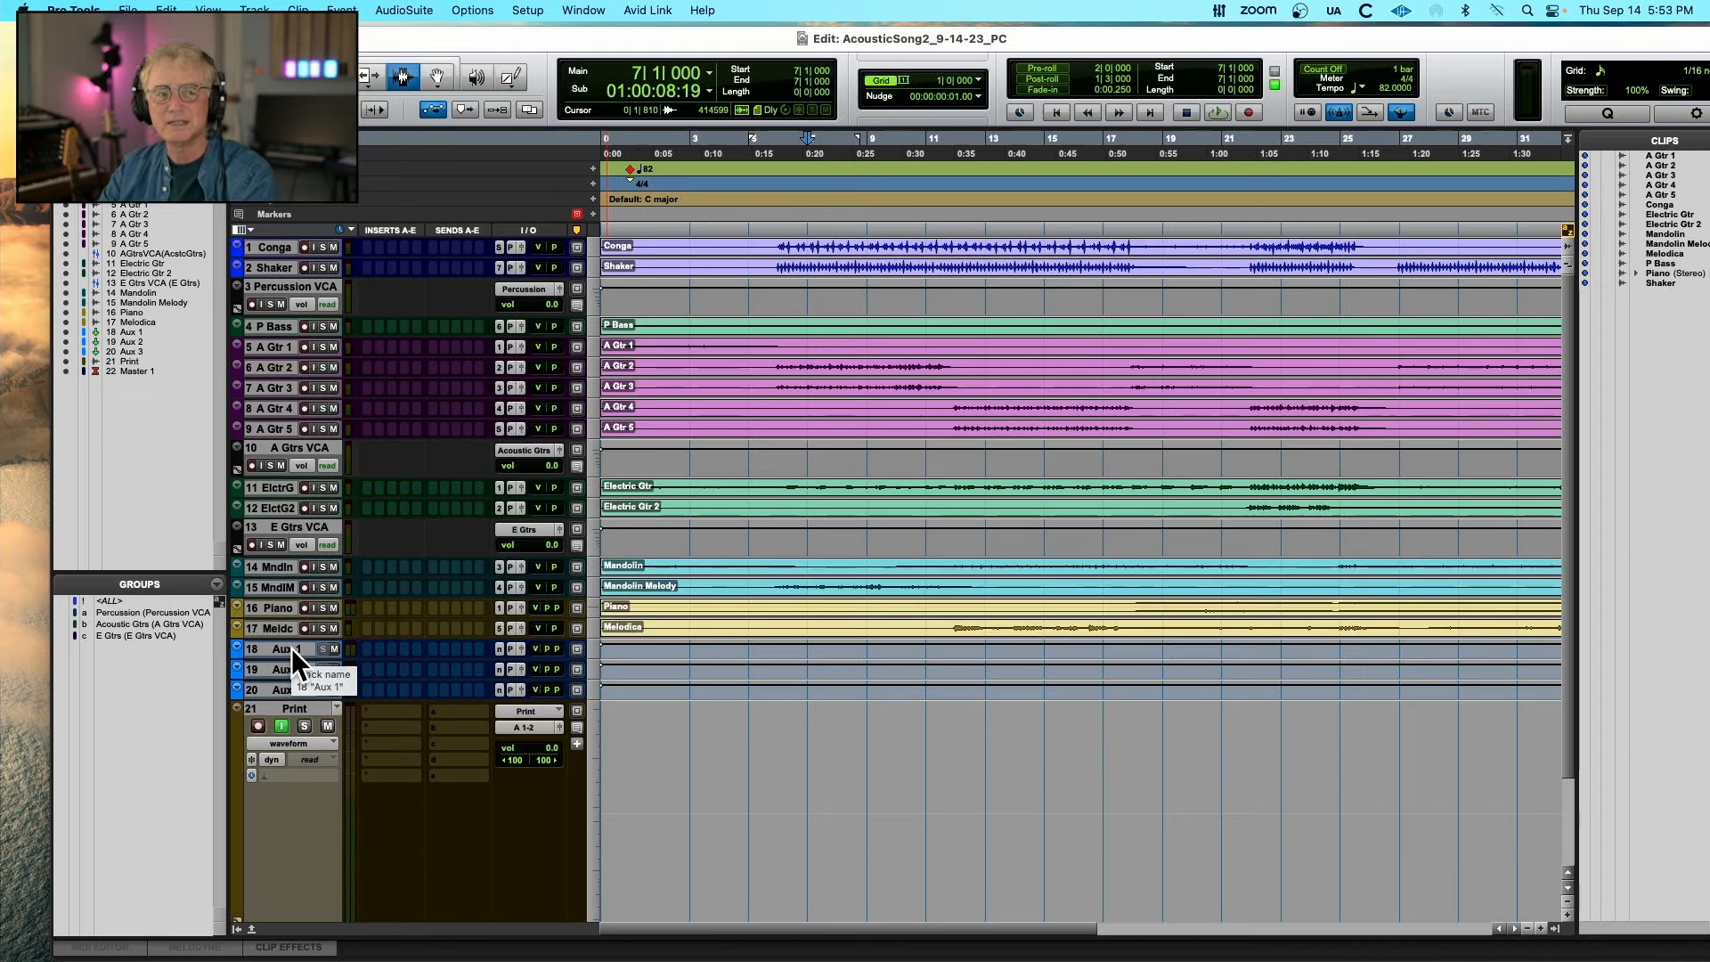
# Insert the stereo D-Verb reverb as a multichannel plug-in in the first insert slot of Aux 1
pyautogui.click(368, 647)
pyautogui.moveTo(367, 652)
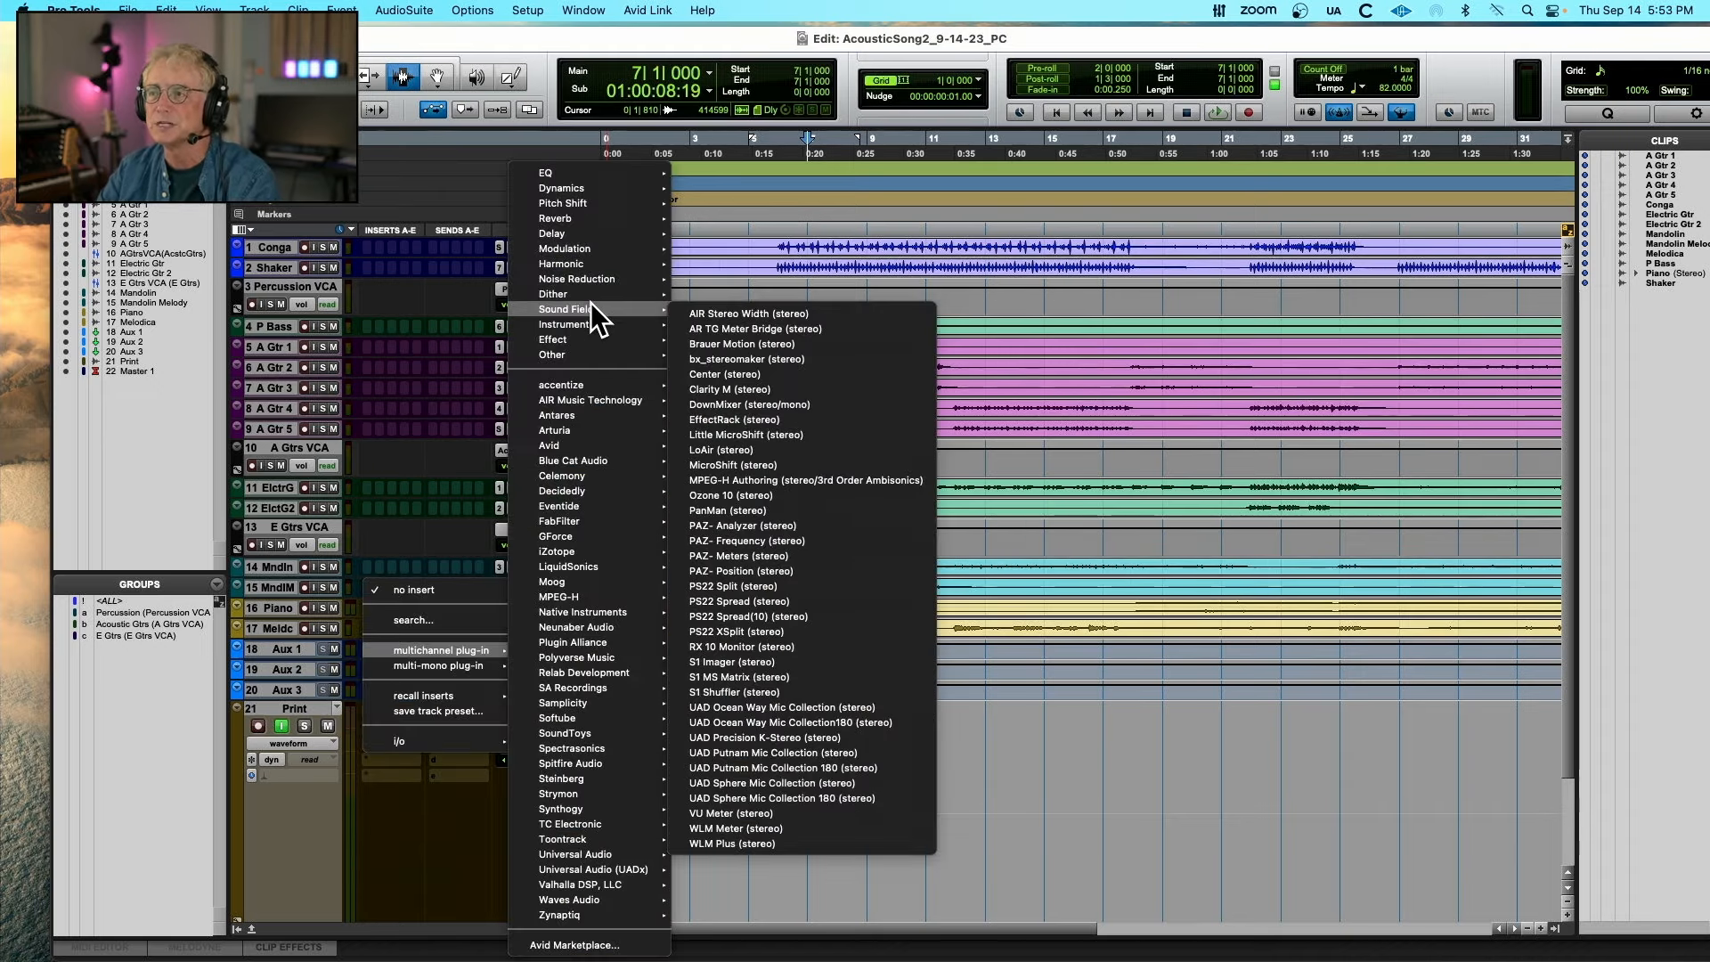
pyautogui.moveTo(590, 432)
pyautogui.moveTo(587, 403)
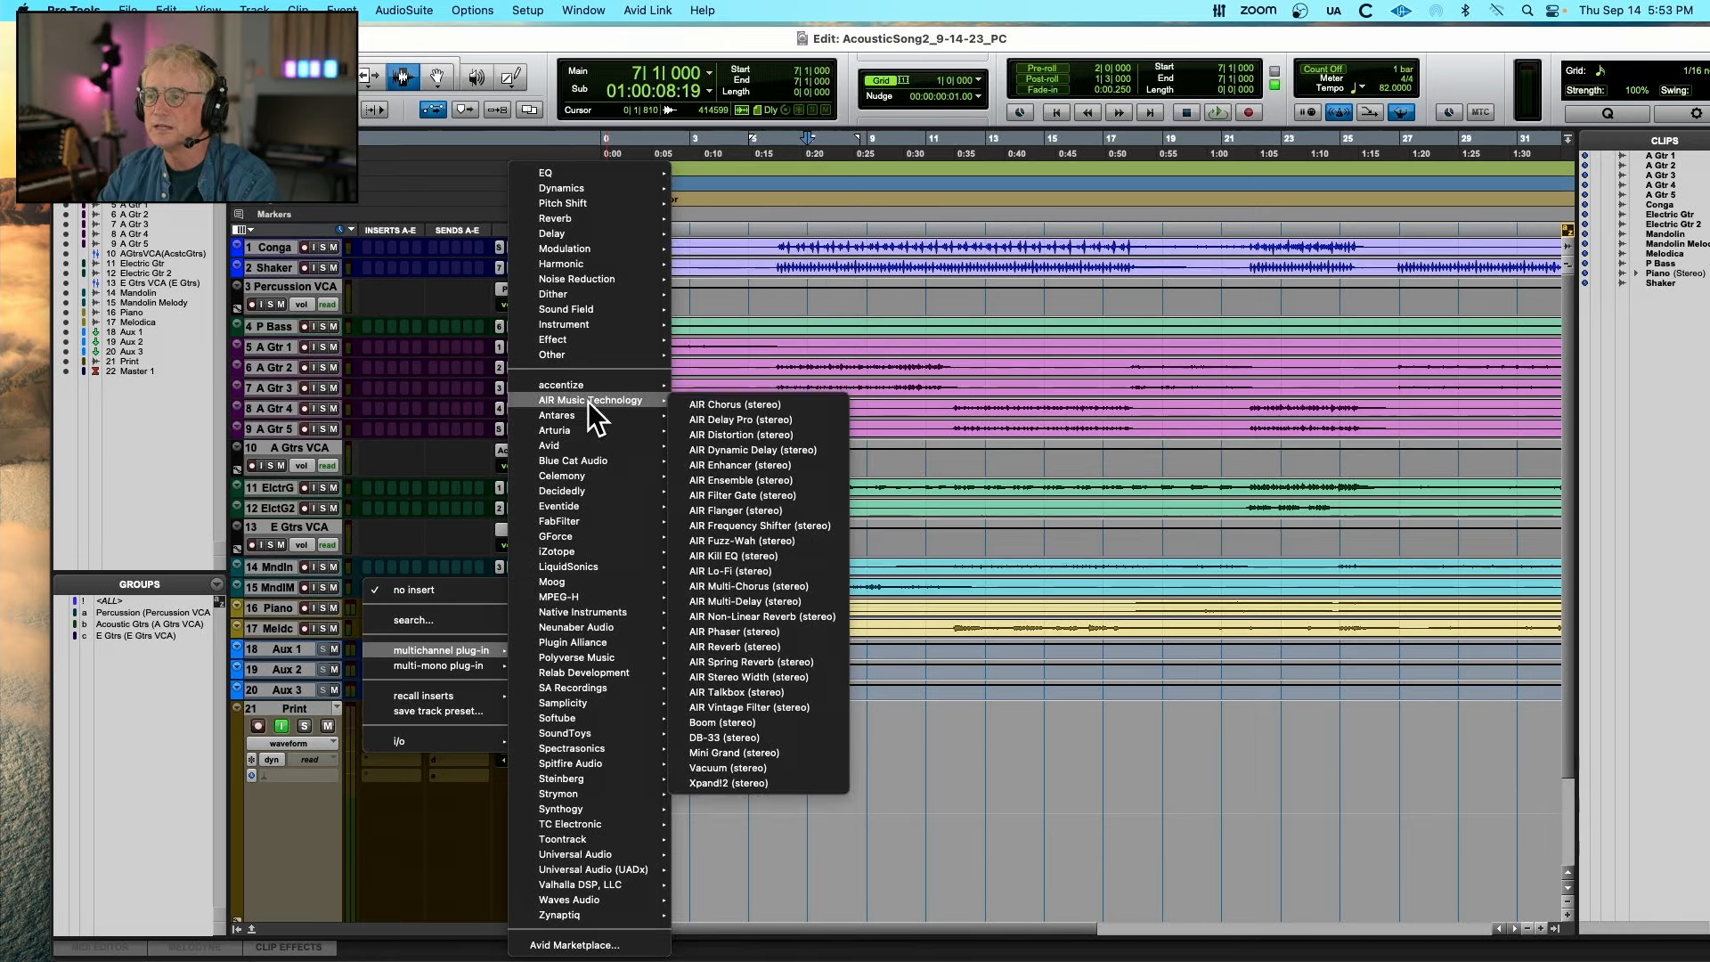
pyautogui.click(759, 434)
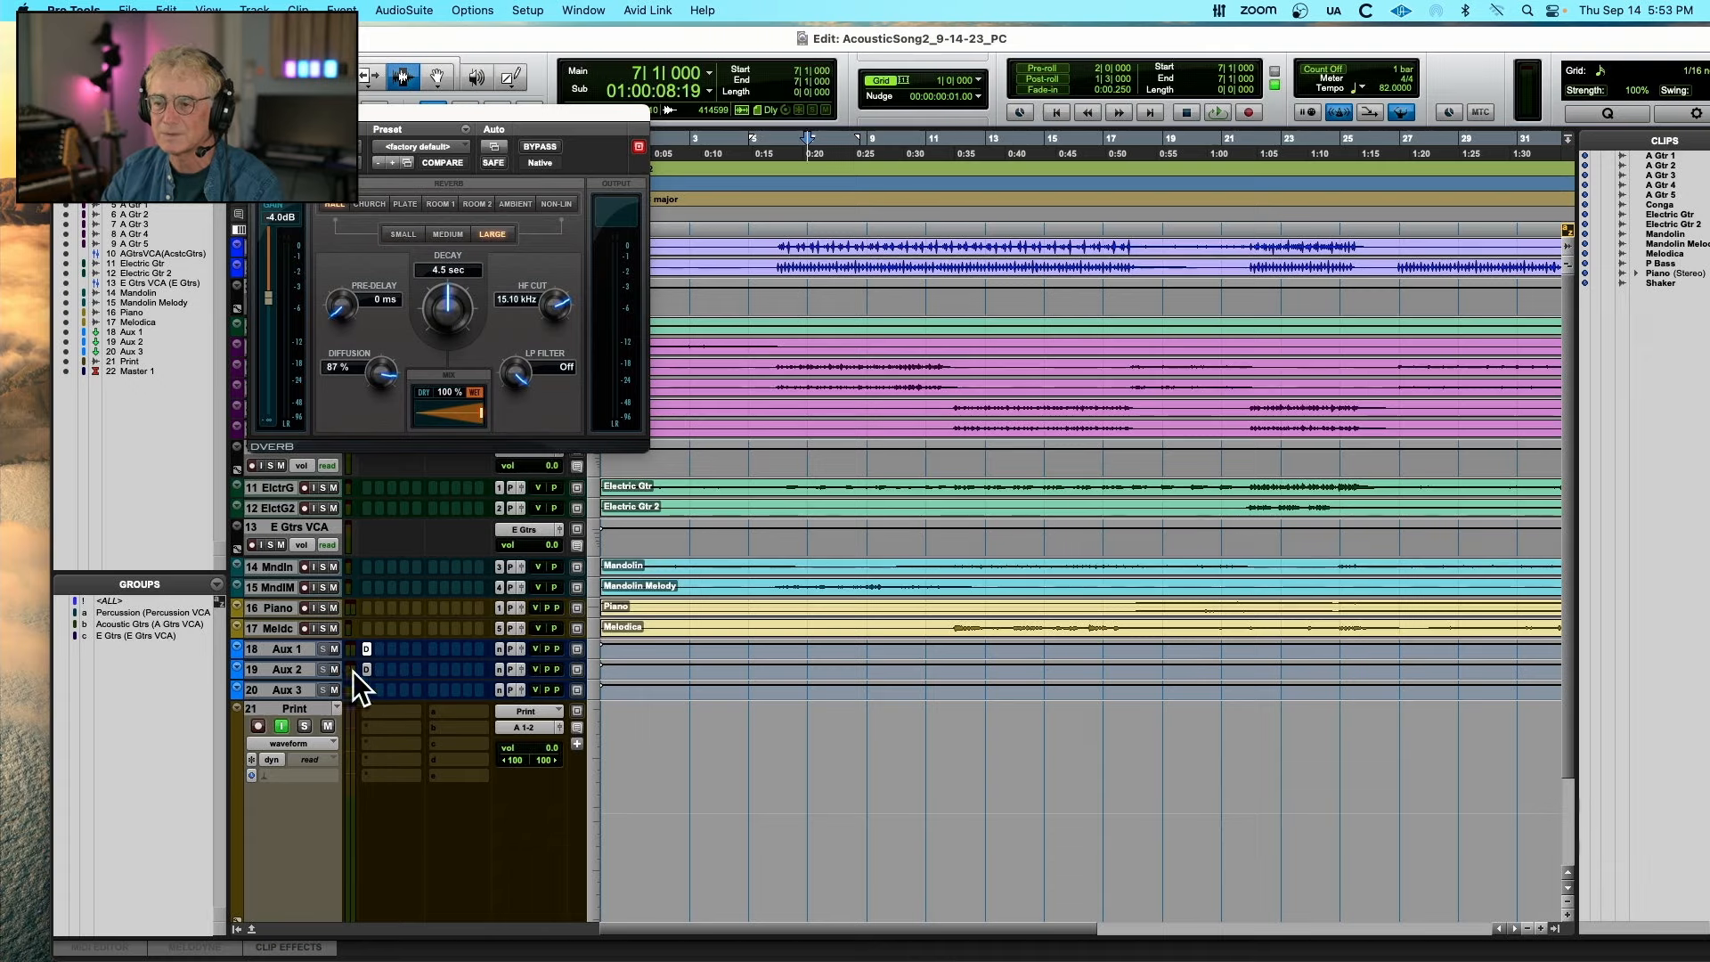
# Insert the stereo Mod Delay III as a multichannel plug-in on Aux 3 and close its plug-in window
pyautogui.click(367, 694)
pyautogui.moveTo(367, 698)
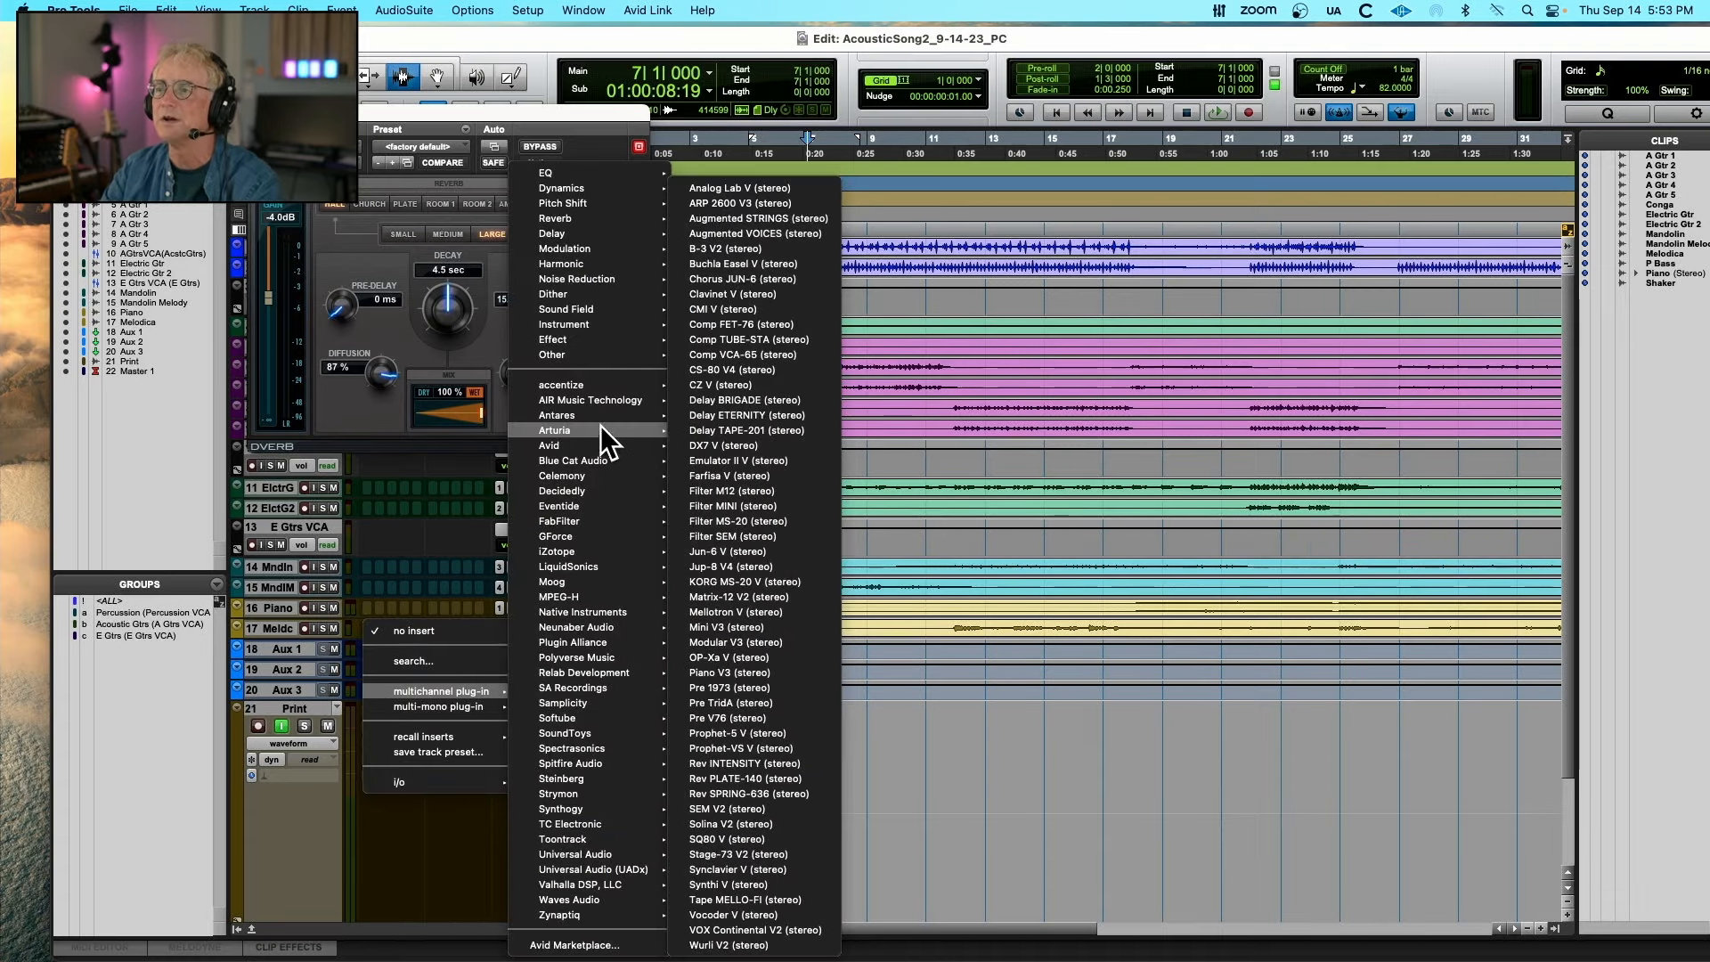
pyautogui.moveTo(585, 233)
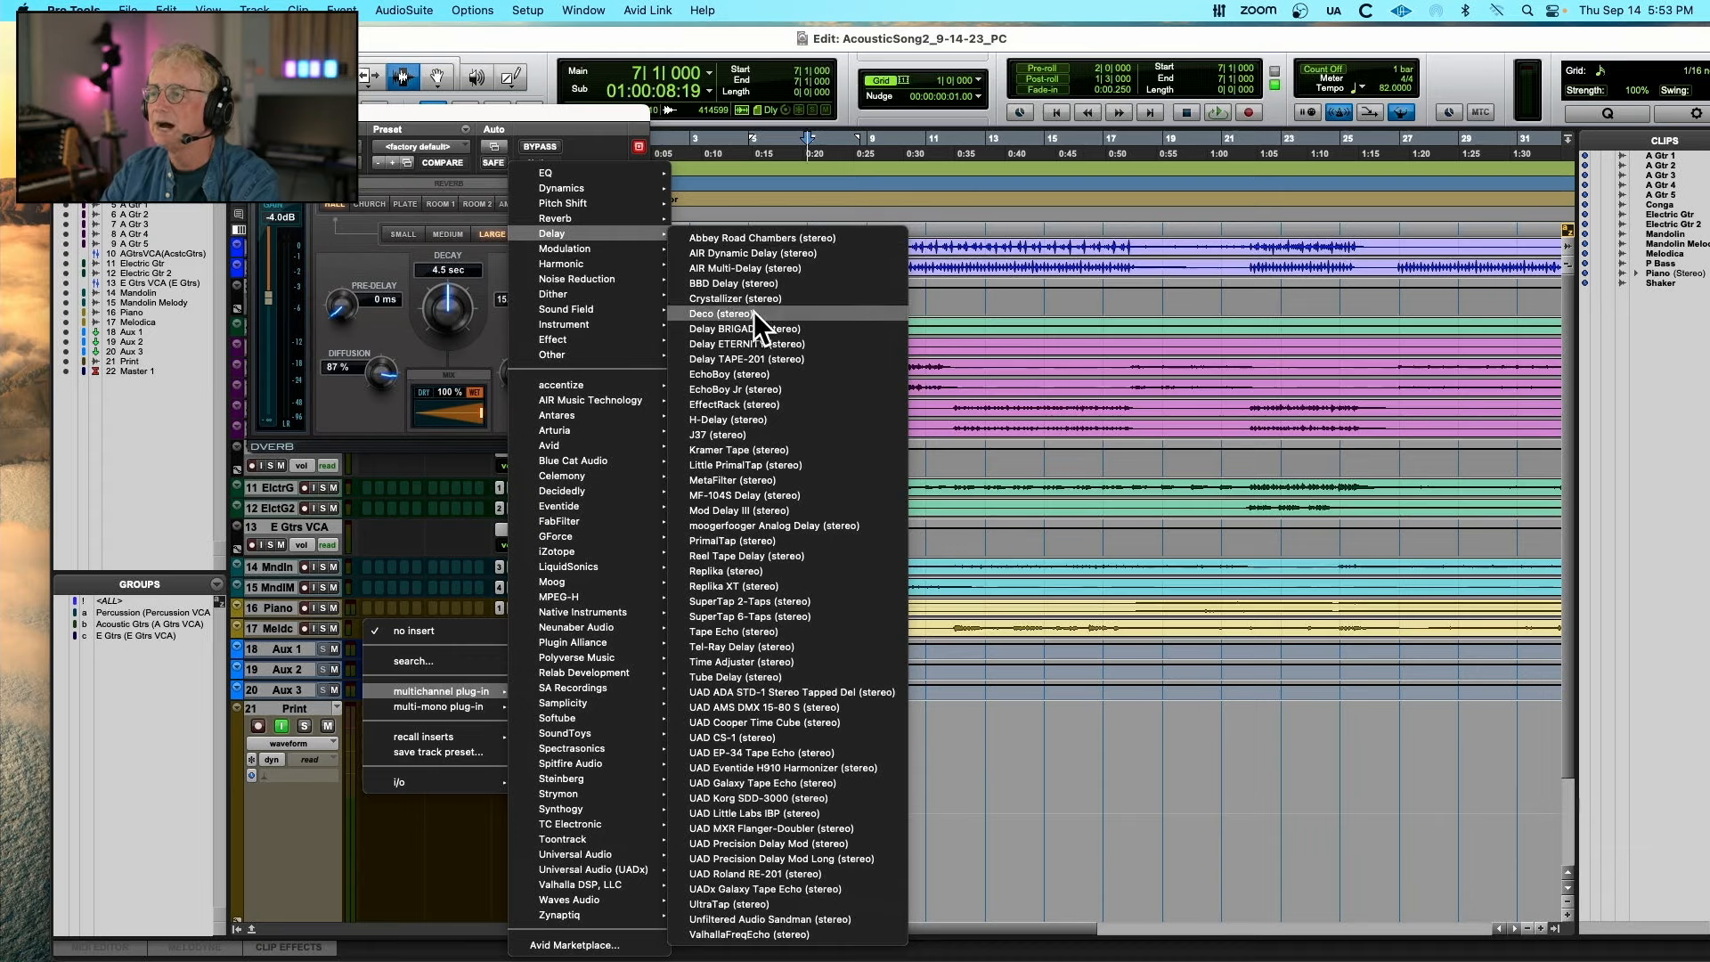
pyautogui.click(757, 512)
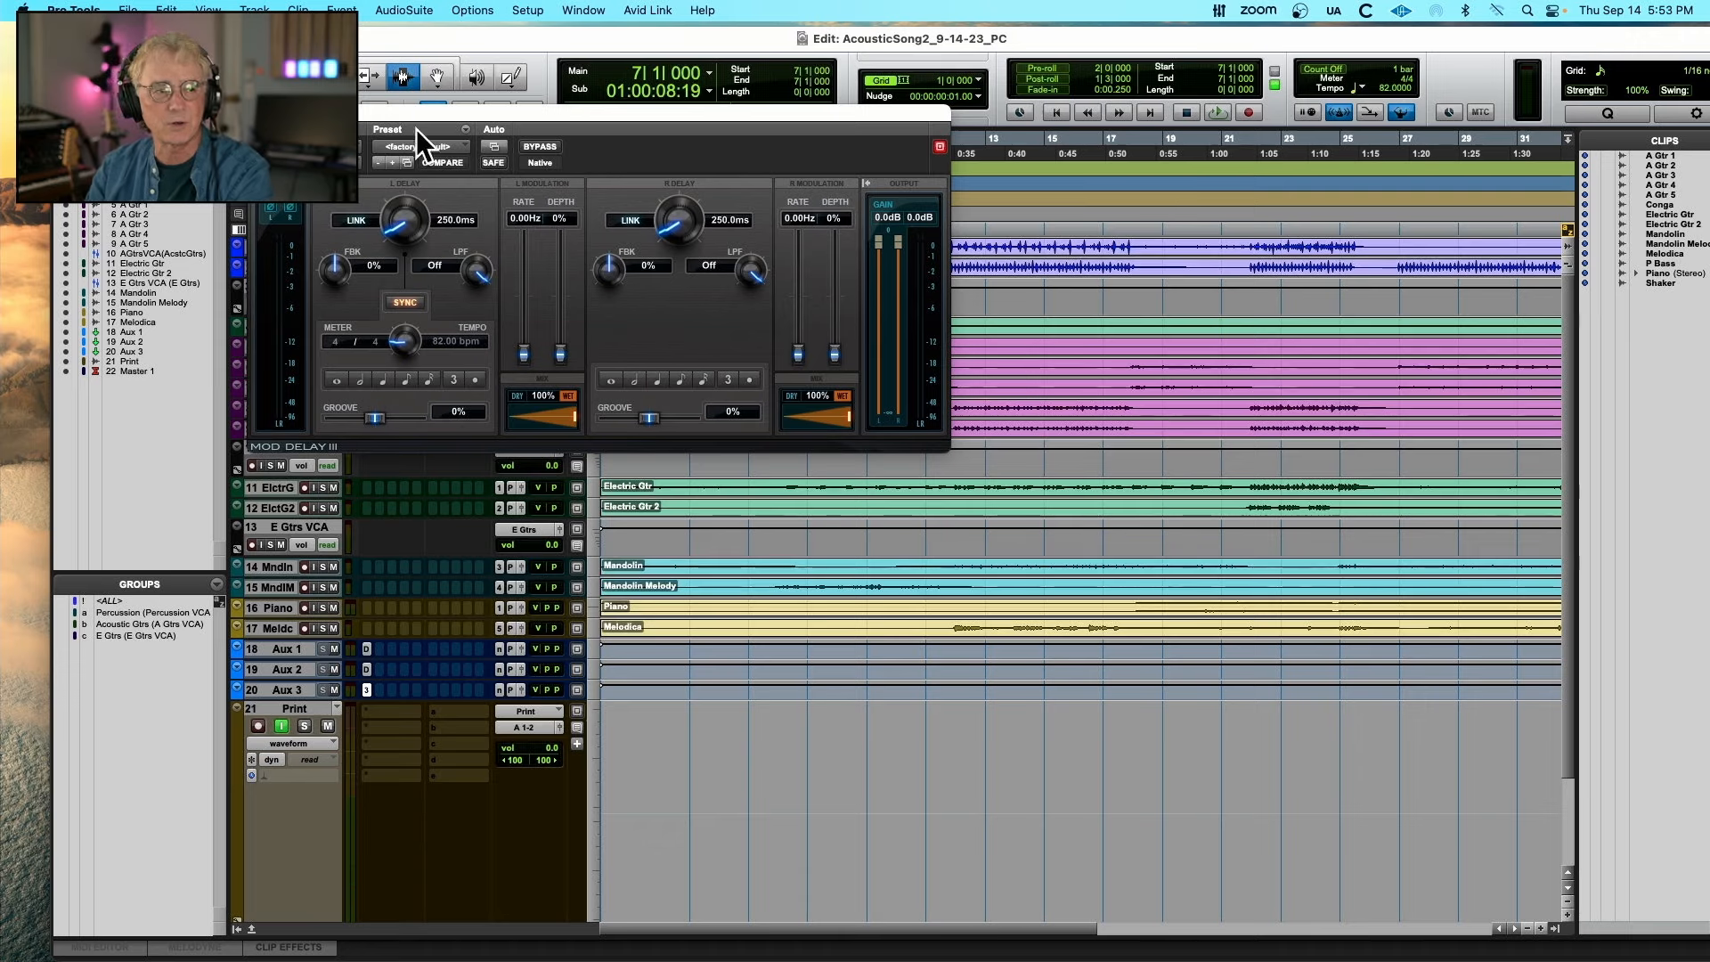
pyautogui.click(256, 113)
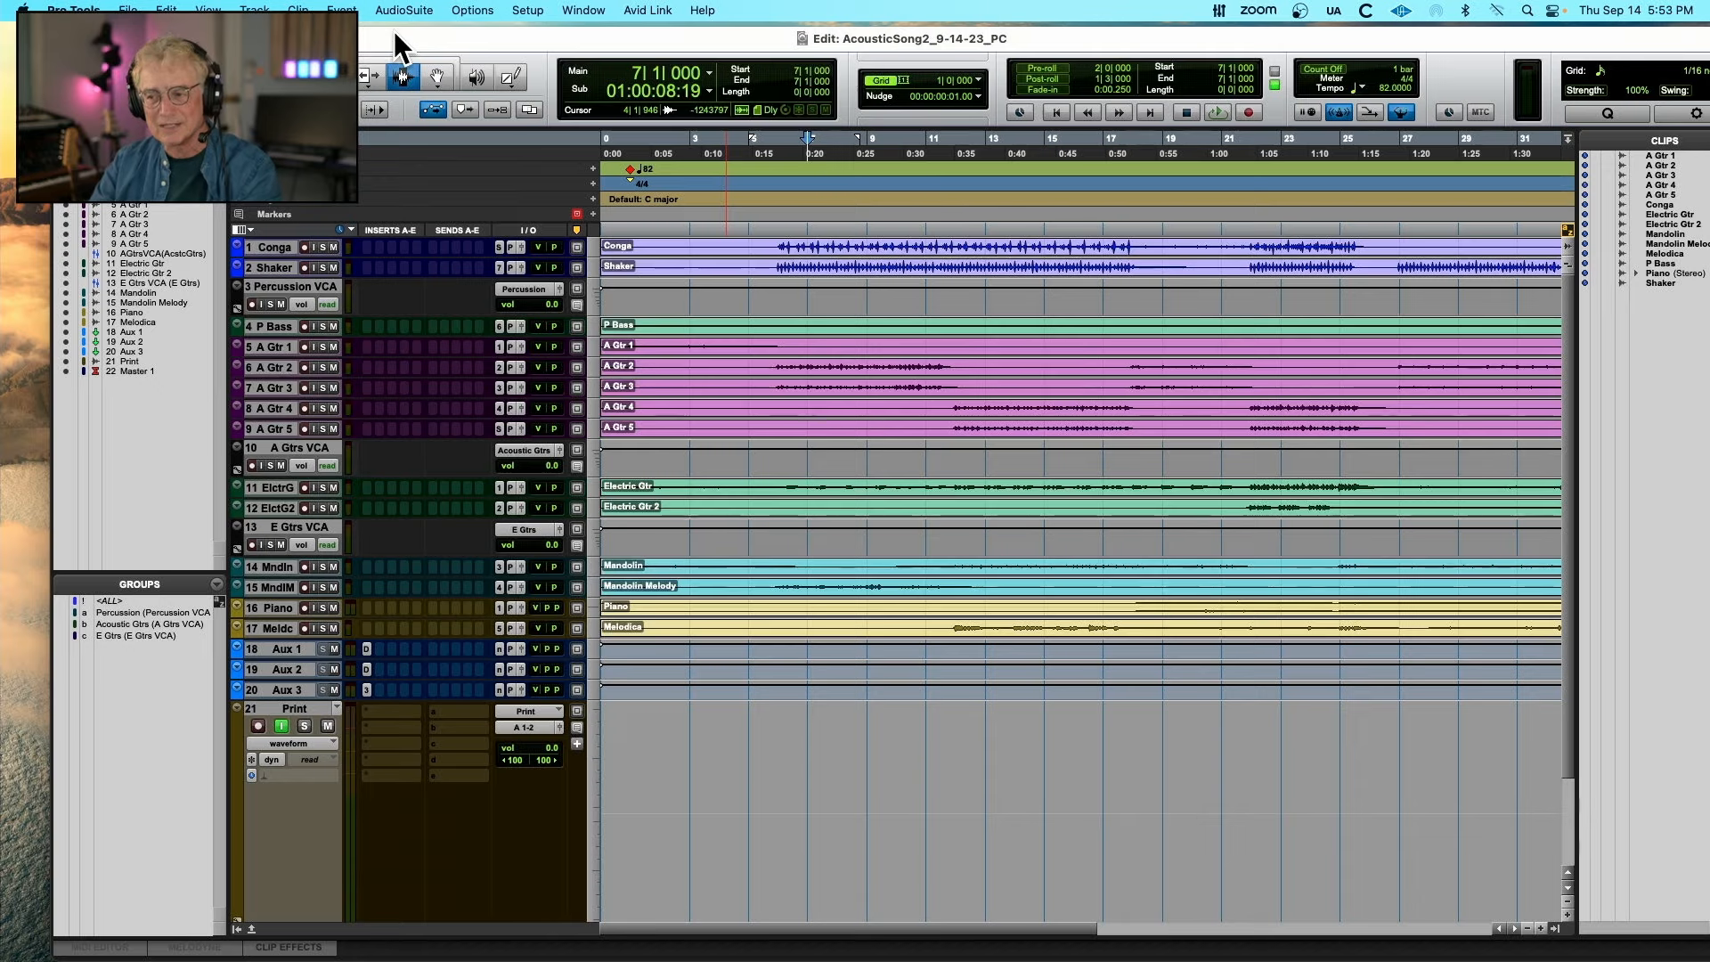
# Rename Aux 1, Aux 2 and Aux 3 as Plate, Chamber and Delay
pyautogui.scroll(-1, 370, 634)
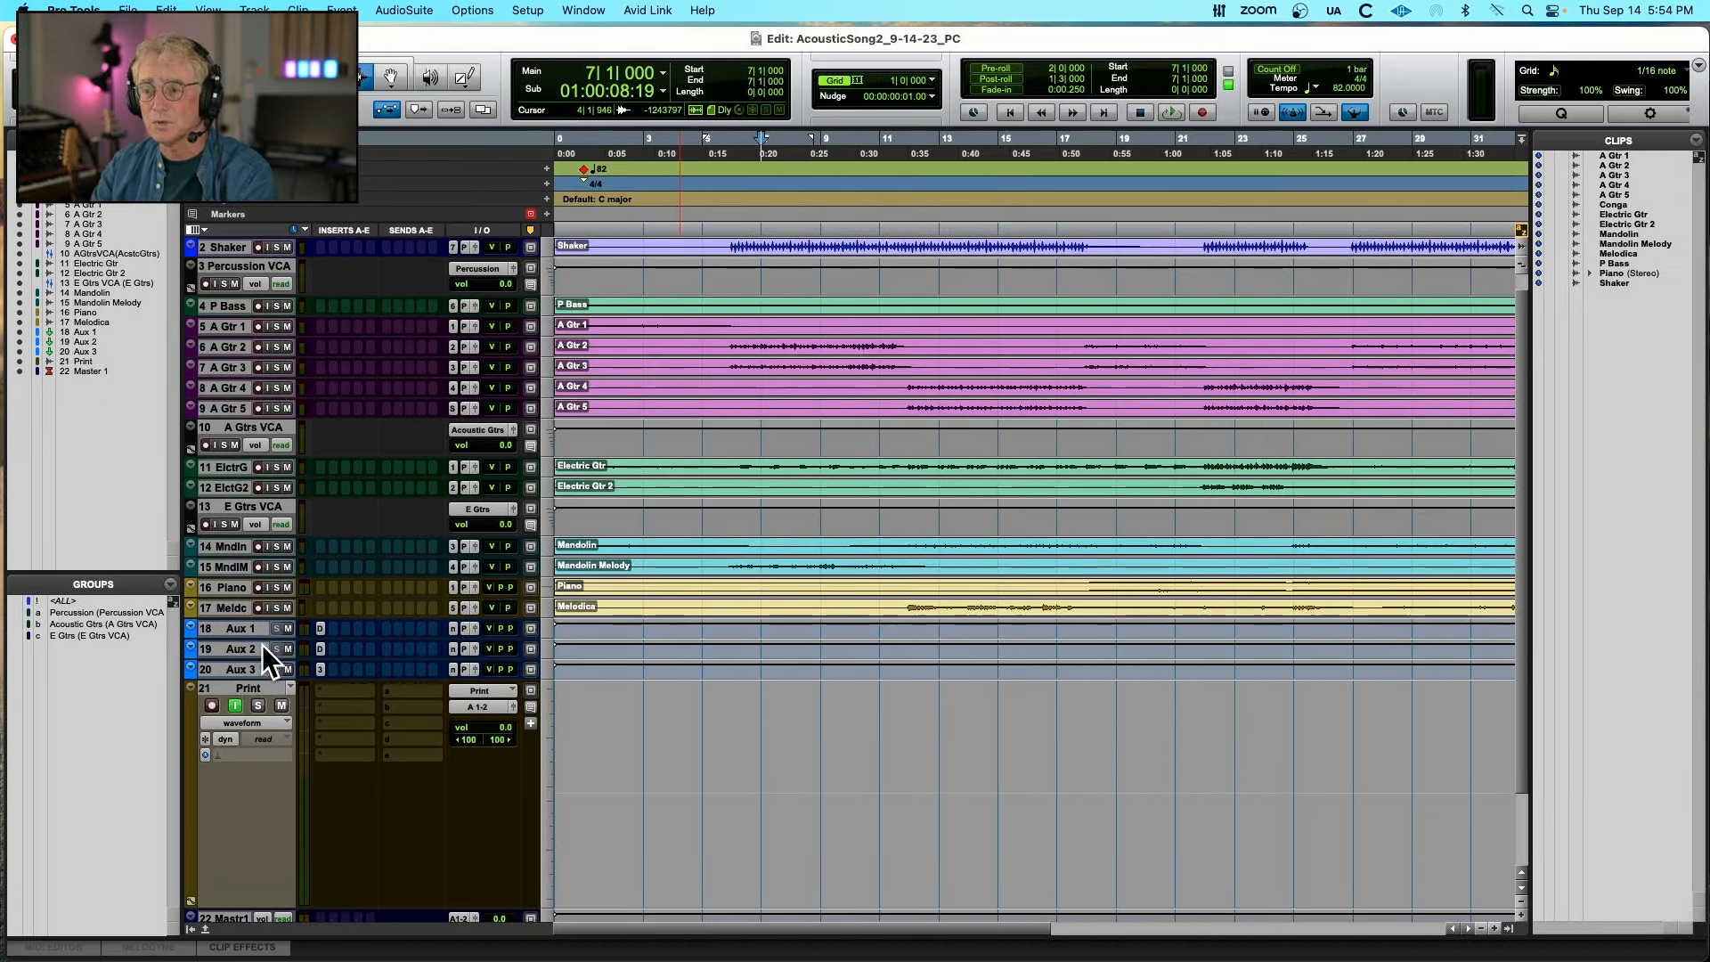
pyautogui.doubleClick(249, 629)
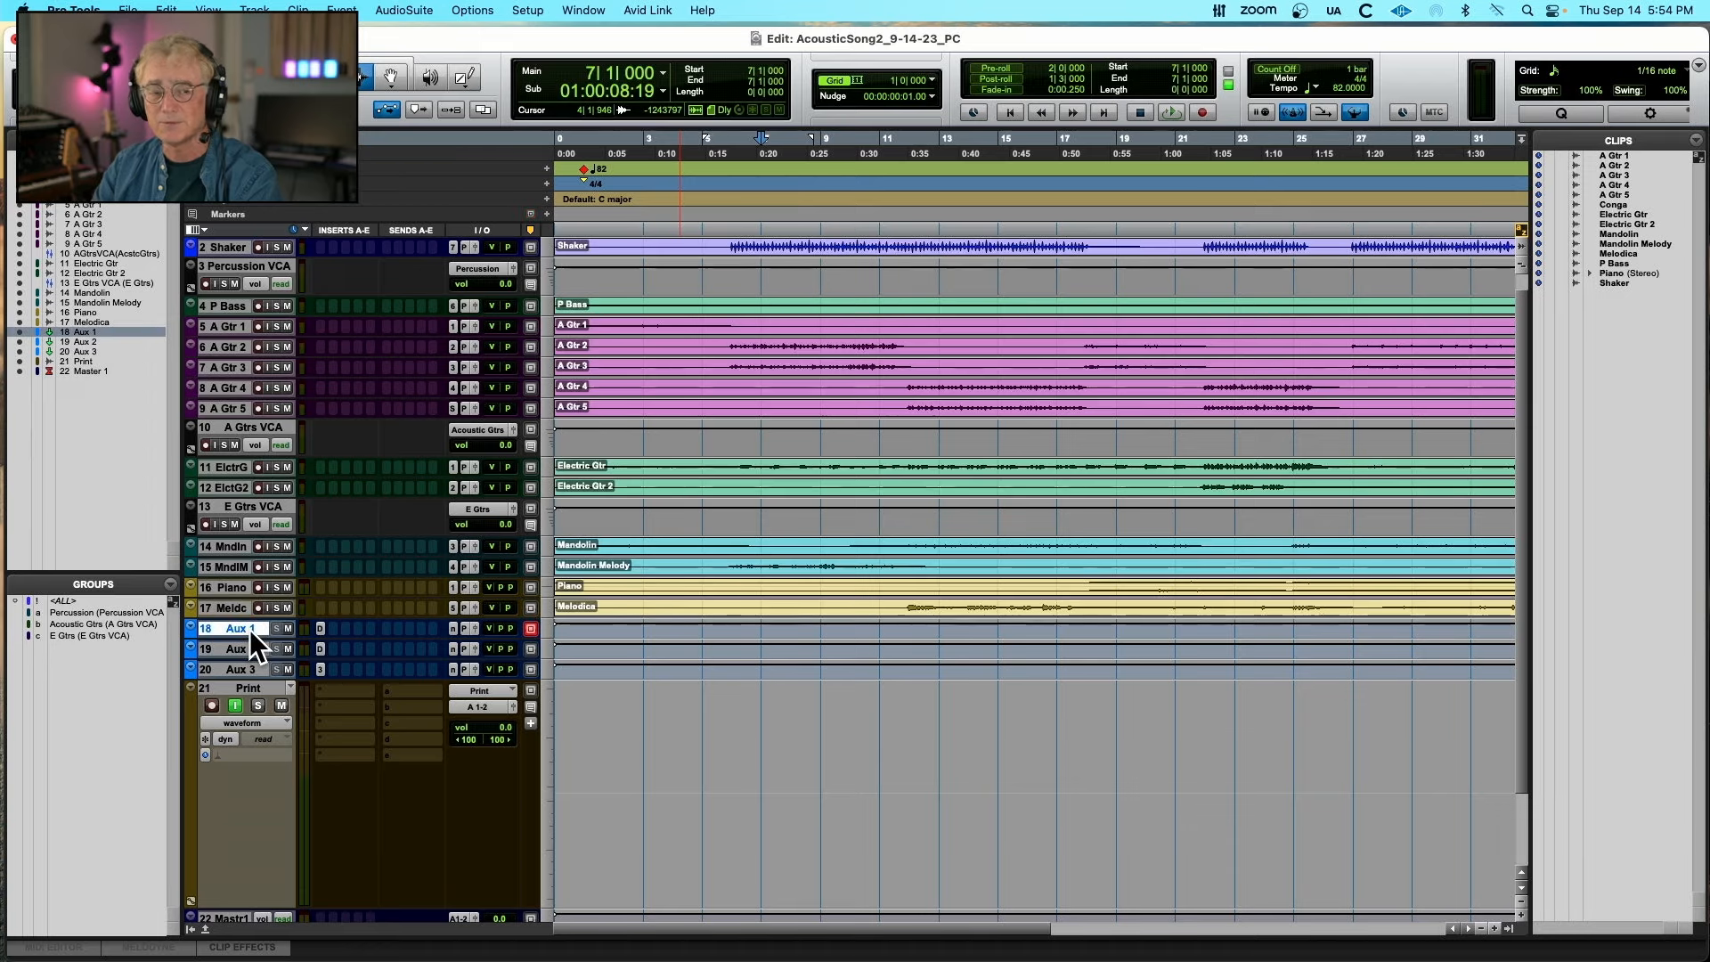
pyautogui.write('Plate')
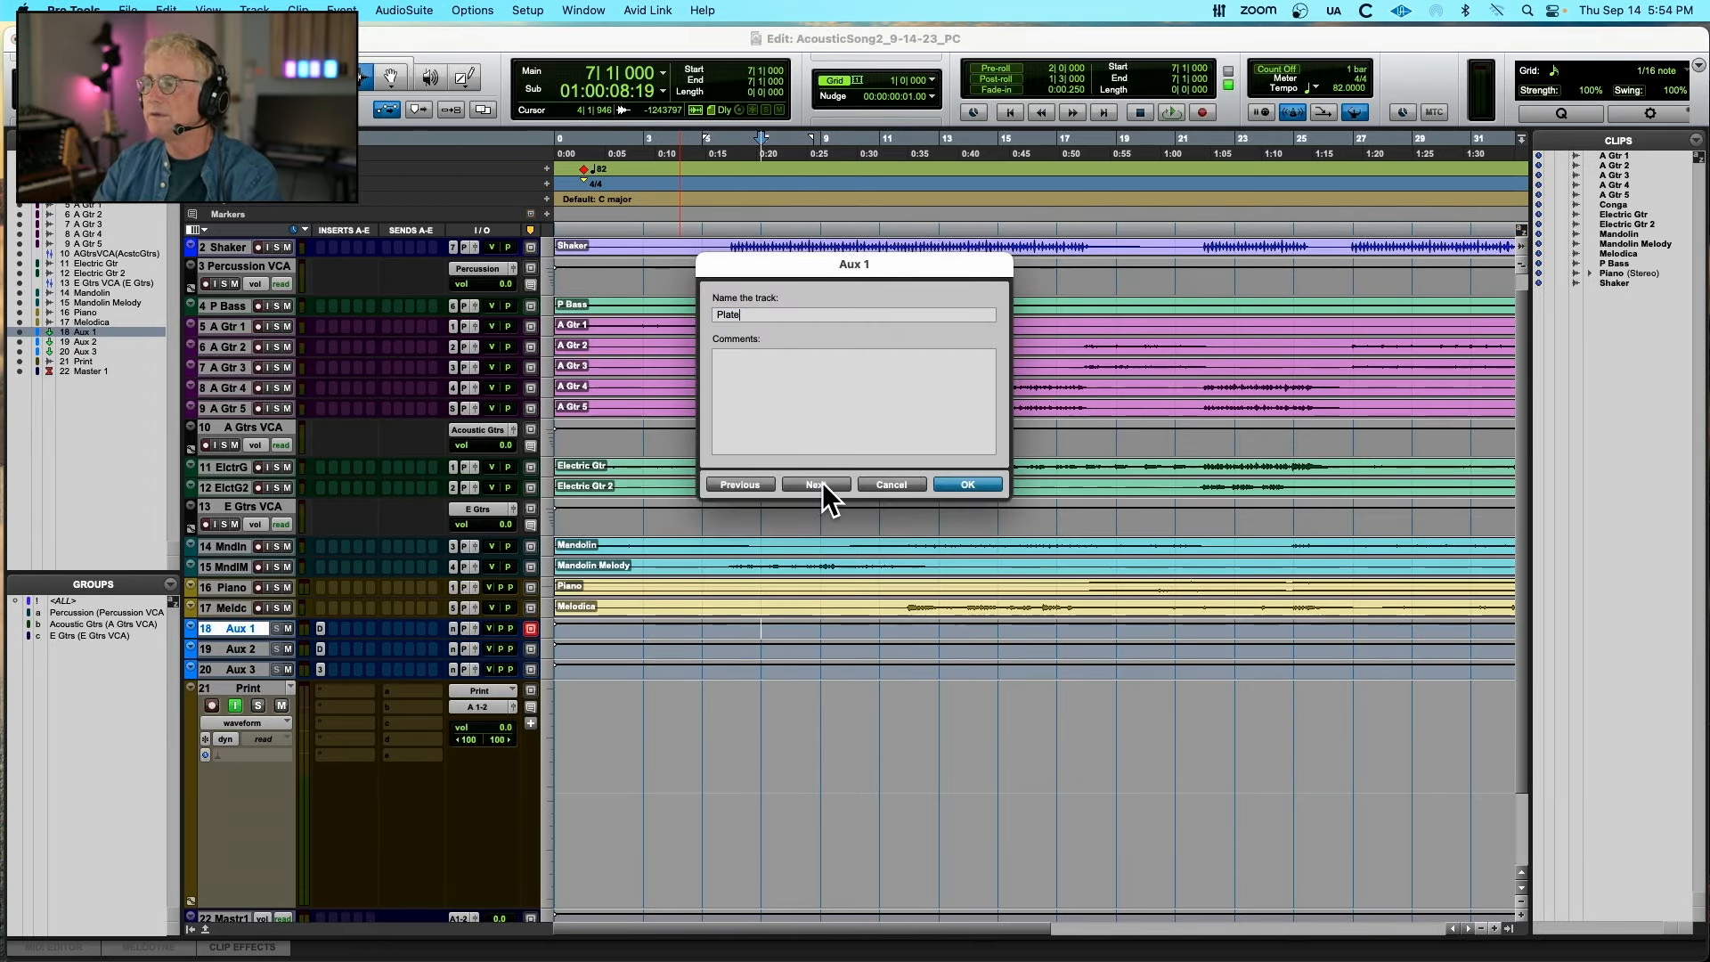
pyautogui.click(816, 484)
pyautogui.write('Cha')
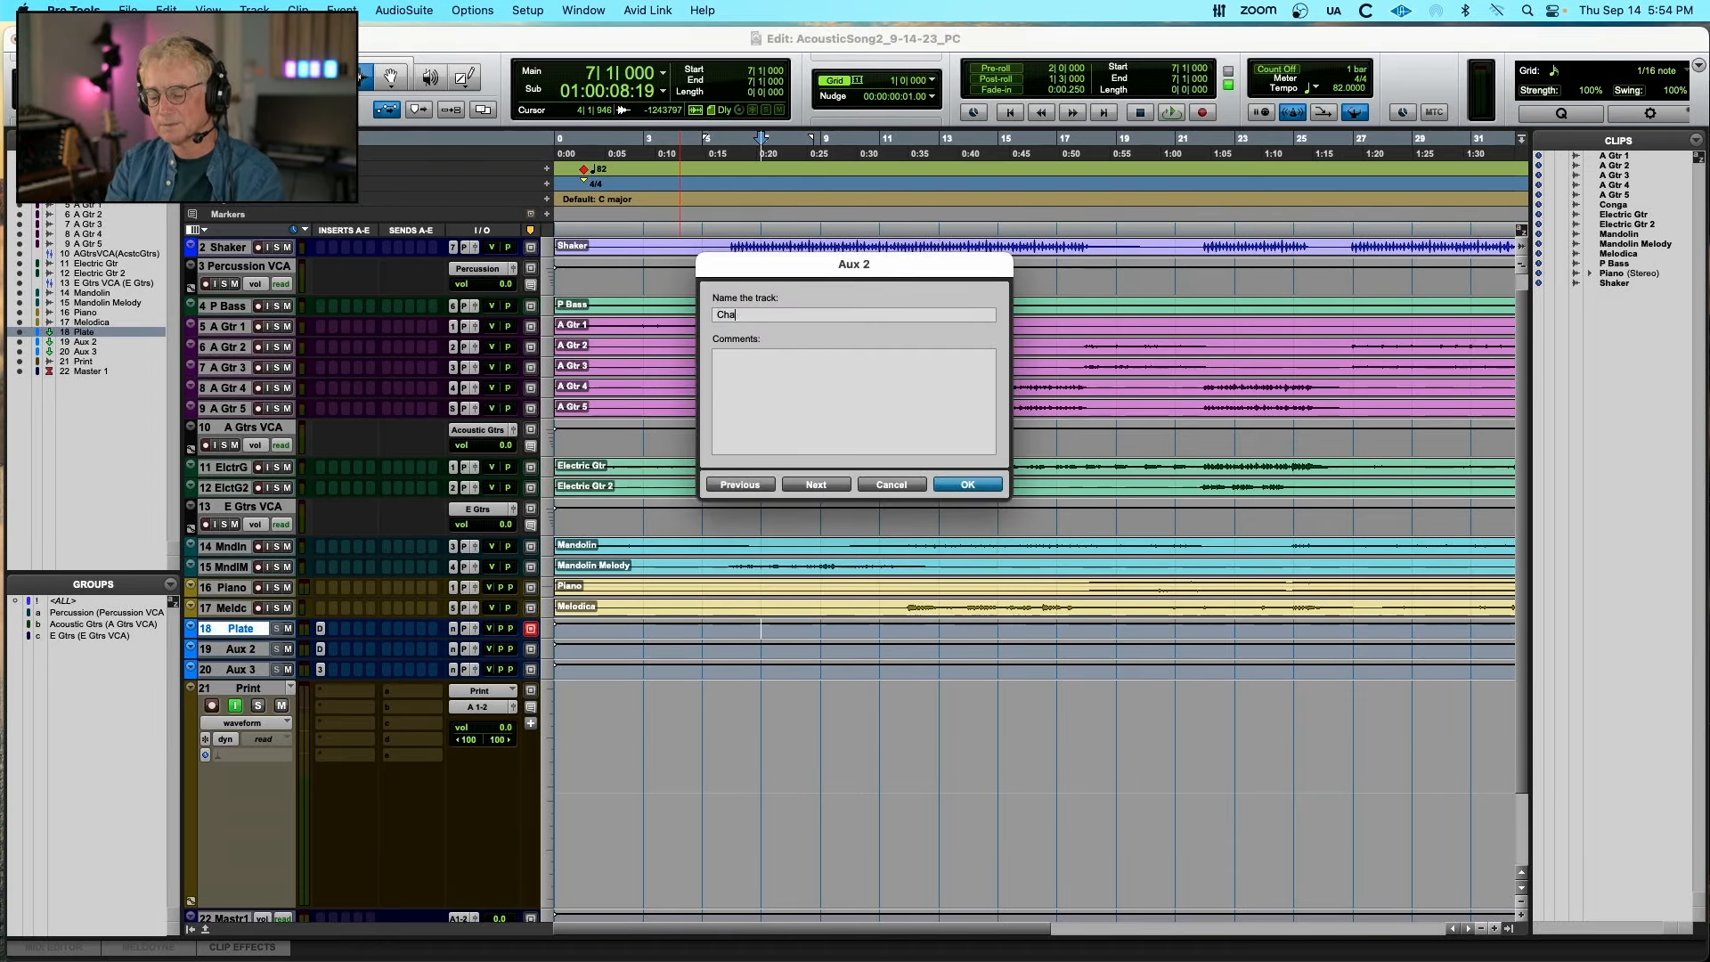
pyautogui.write('mber')
pyautogui.click(816, 484)
pyautogui.write('Delay')
pyautogui.press('Return')
# Increase the height of all tracks until their full input, output, insert and send controls are shown
pyautogui.scroll(-3, 250, 539)
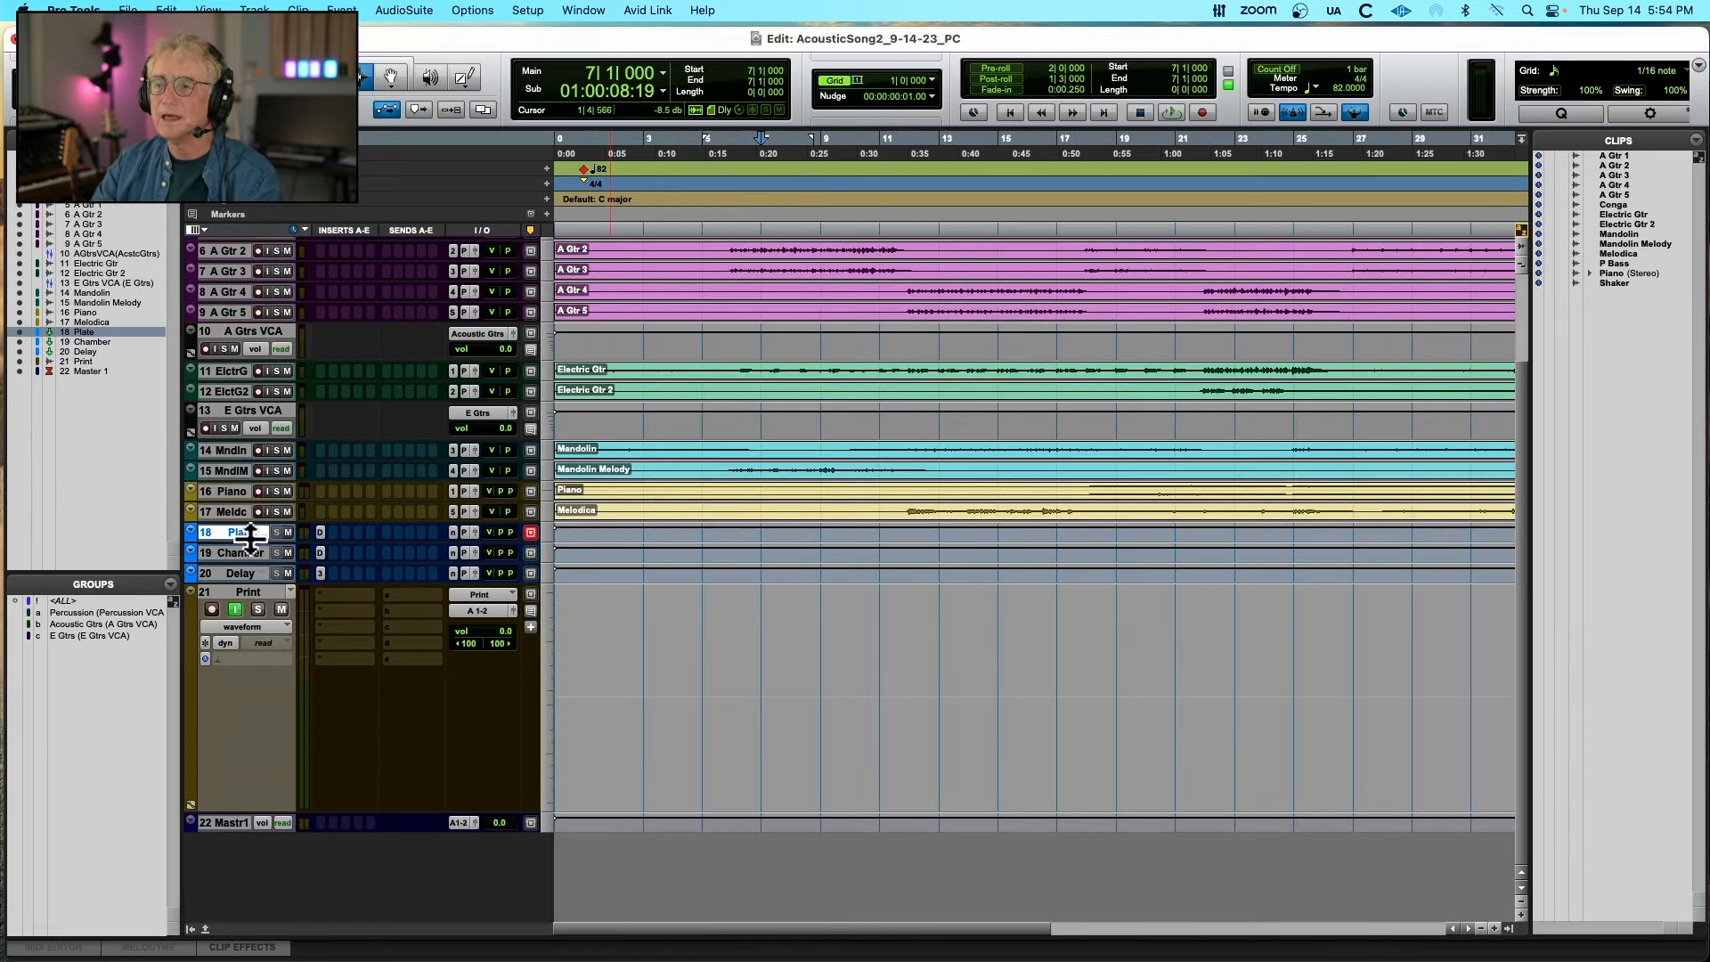
pyautogui.hotkey('ctrl', 'alt', 'Up')
pyautogui.hotkey('ctrl', 'alt', 'Up')
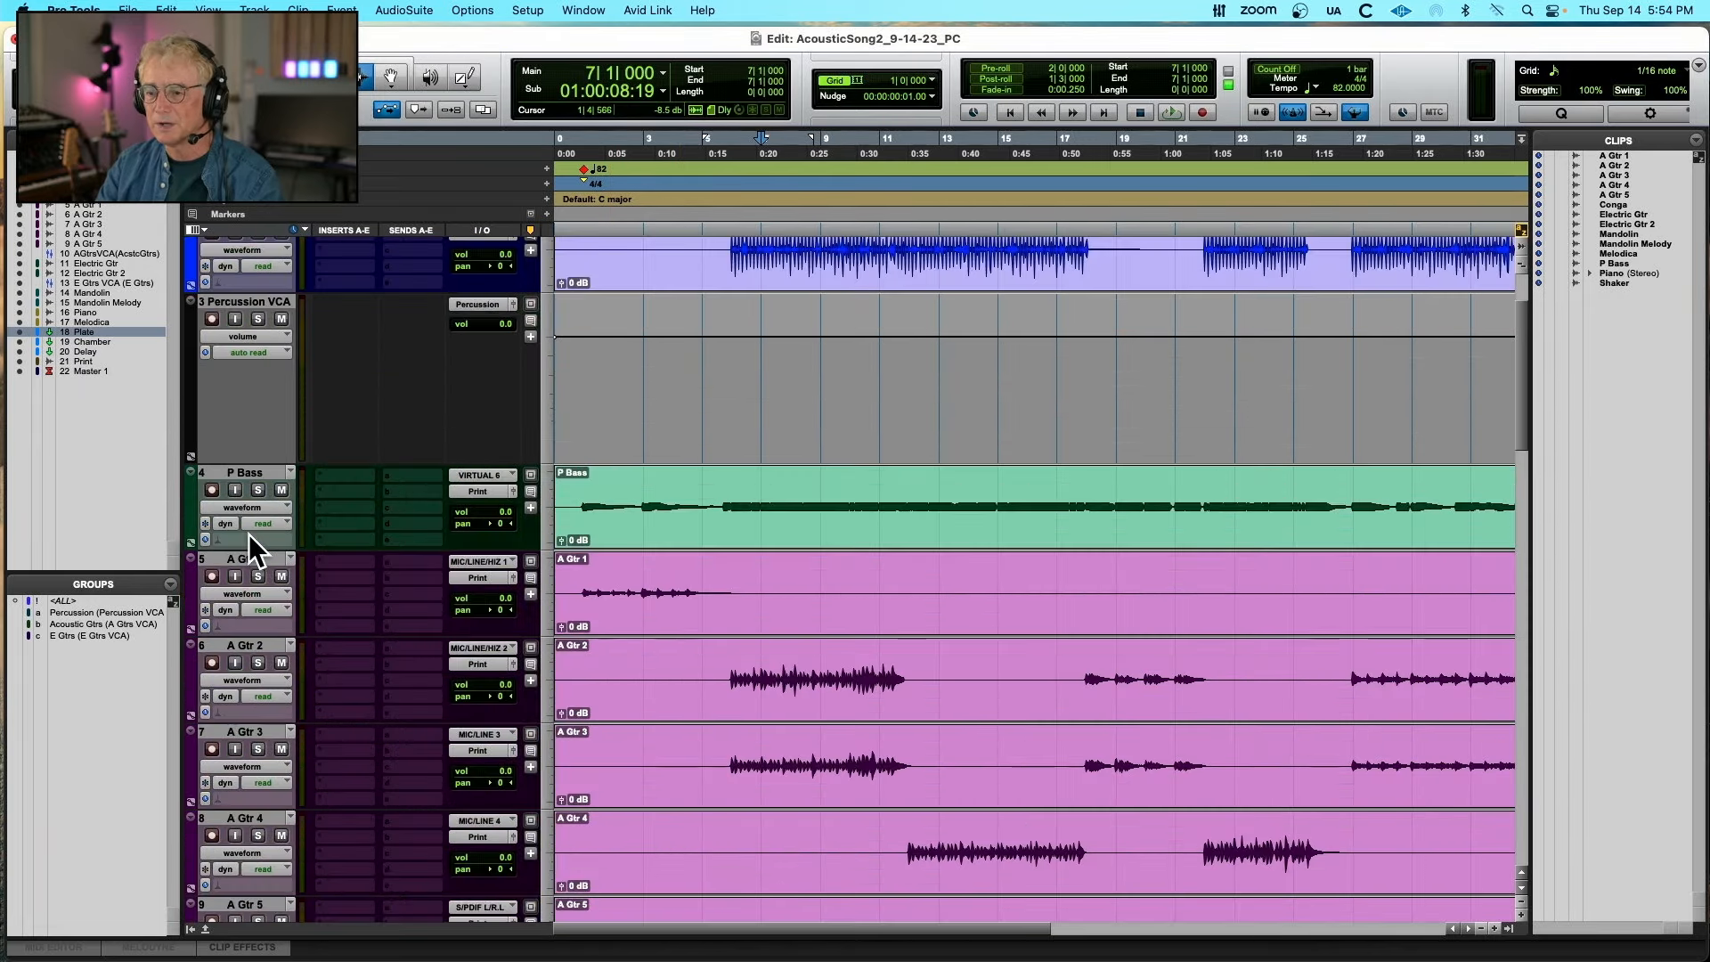
# Select the Plate, Chamber and Delay tracks and assign their inputs in ascending order to Bus 1-2, Bus 3-4 and Bus 5-6
pyautogui.scroll(-20, 249, 534)
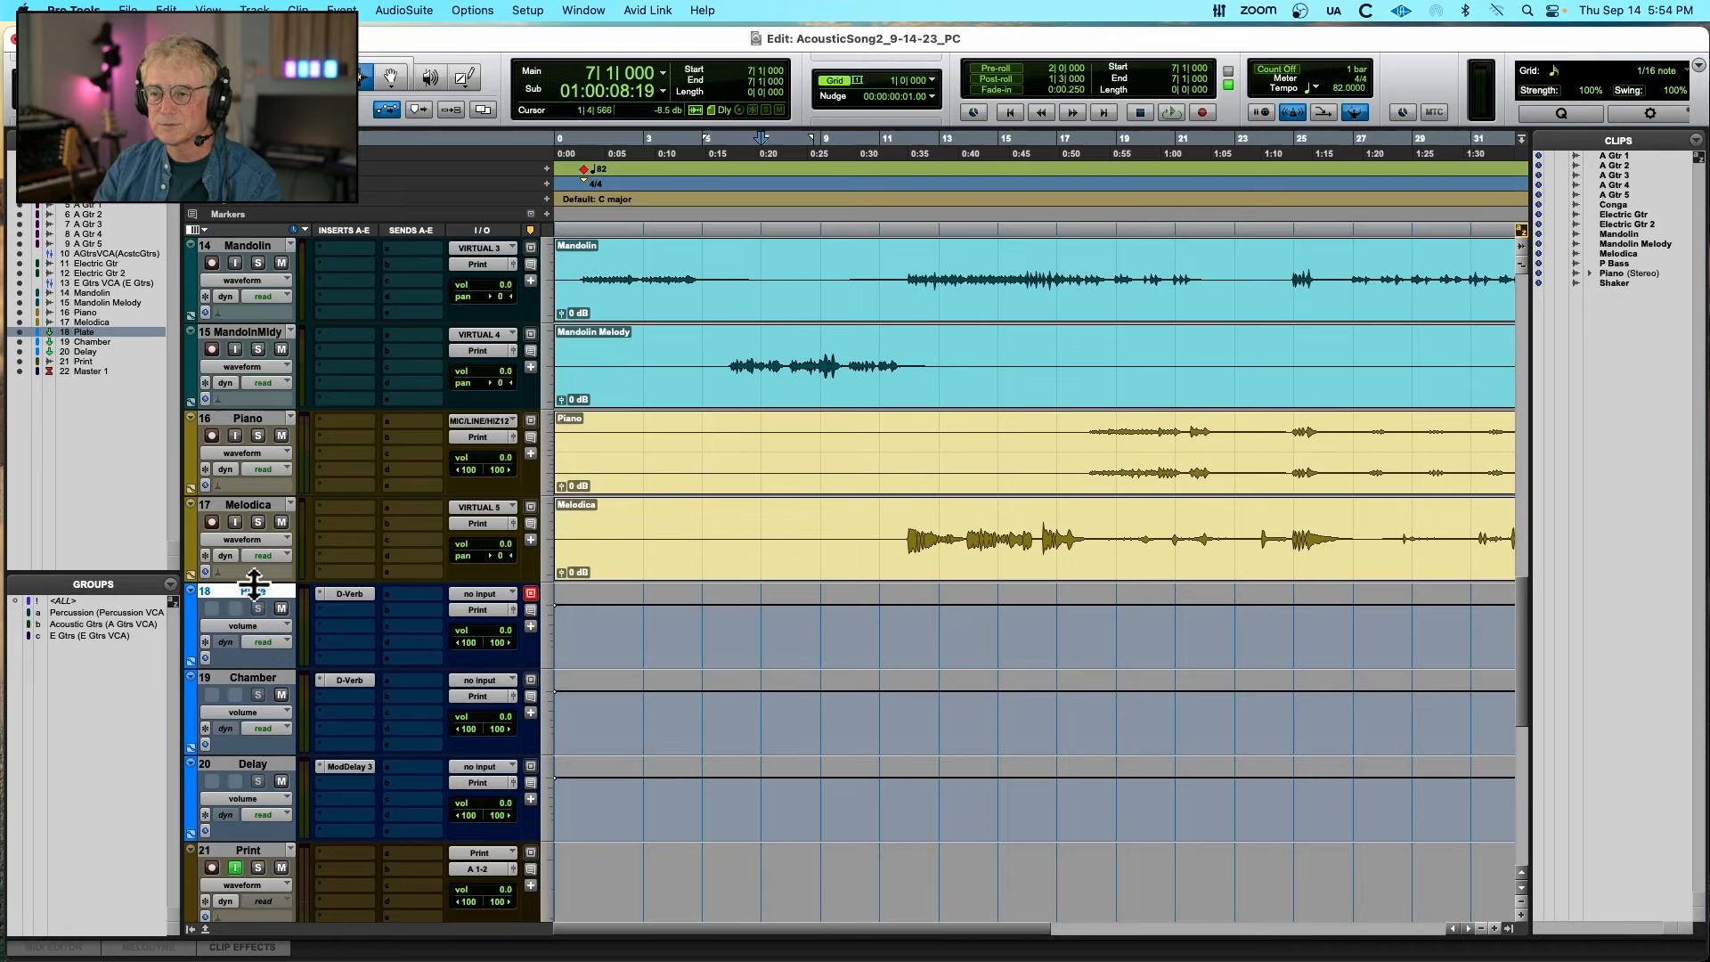
pyautogui.moveTo(254, 591); pyautogui.dragTo(254, 757)
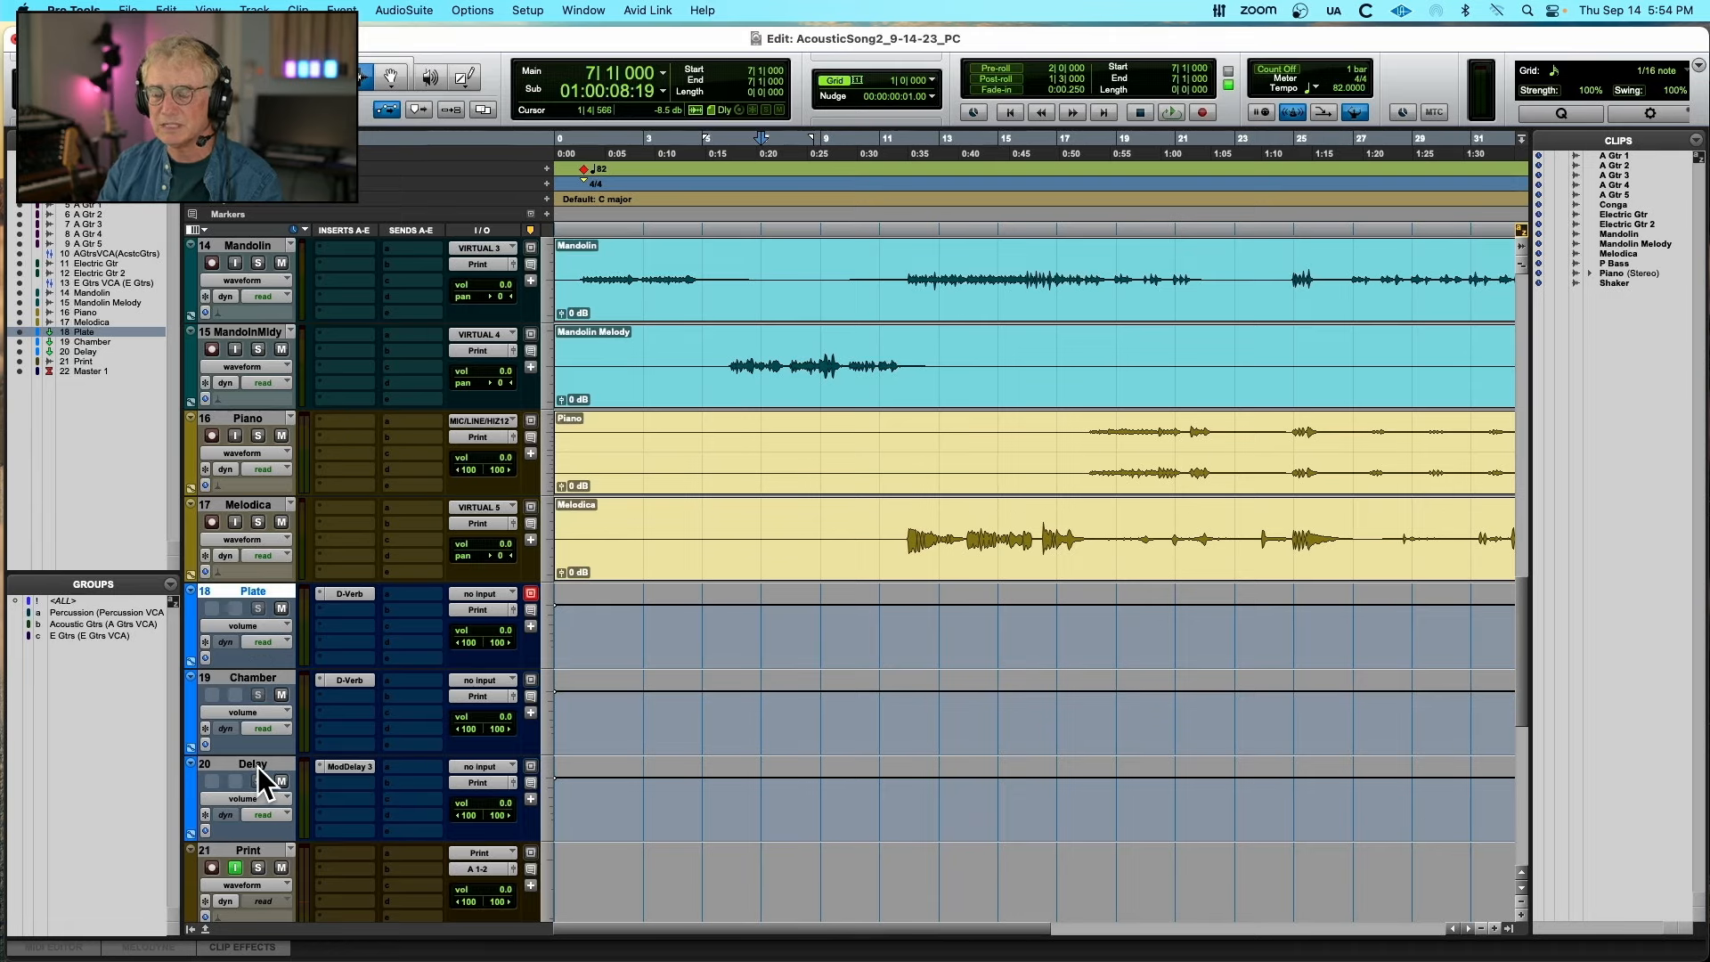
pyautogui.keyDown('shift'); pyautogui.click(259, 766); pyautogui.keyUp('shift')
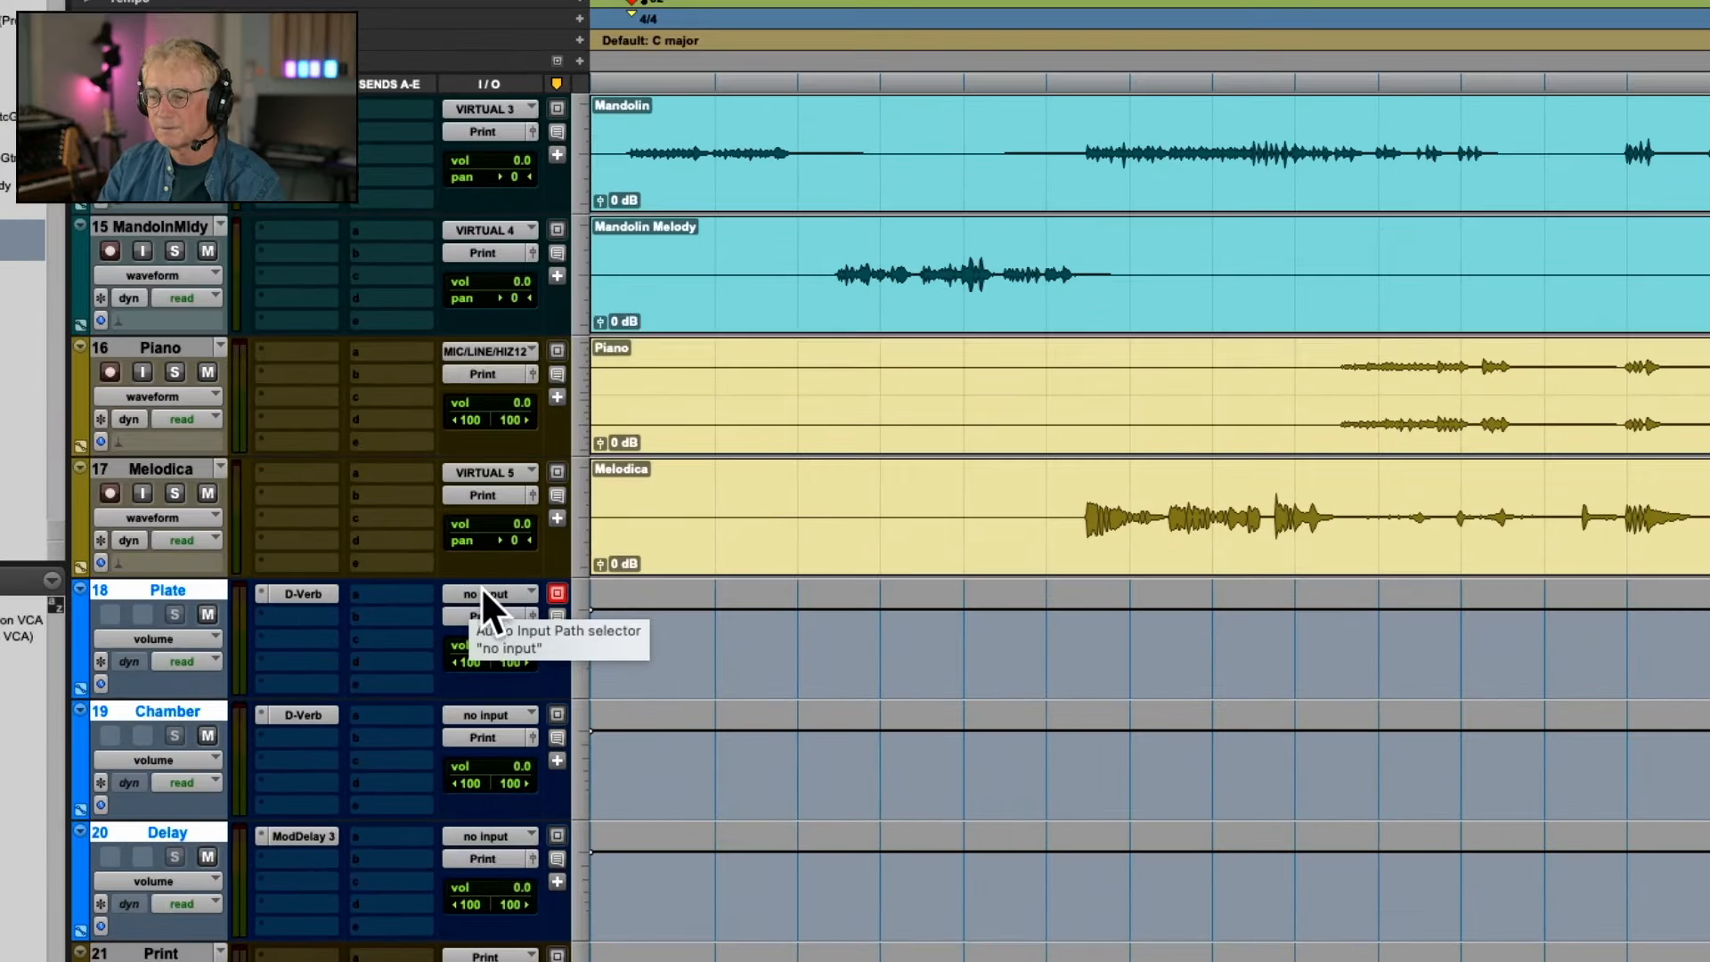
pyautogui.click(482, 594)
pyautogui.moveTo(473, 616)
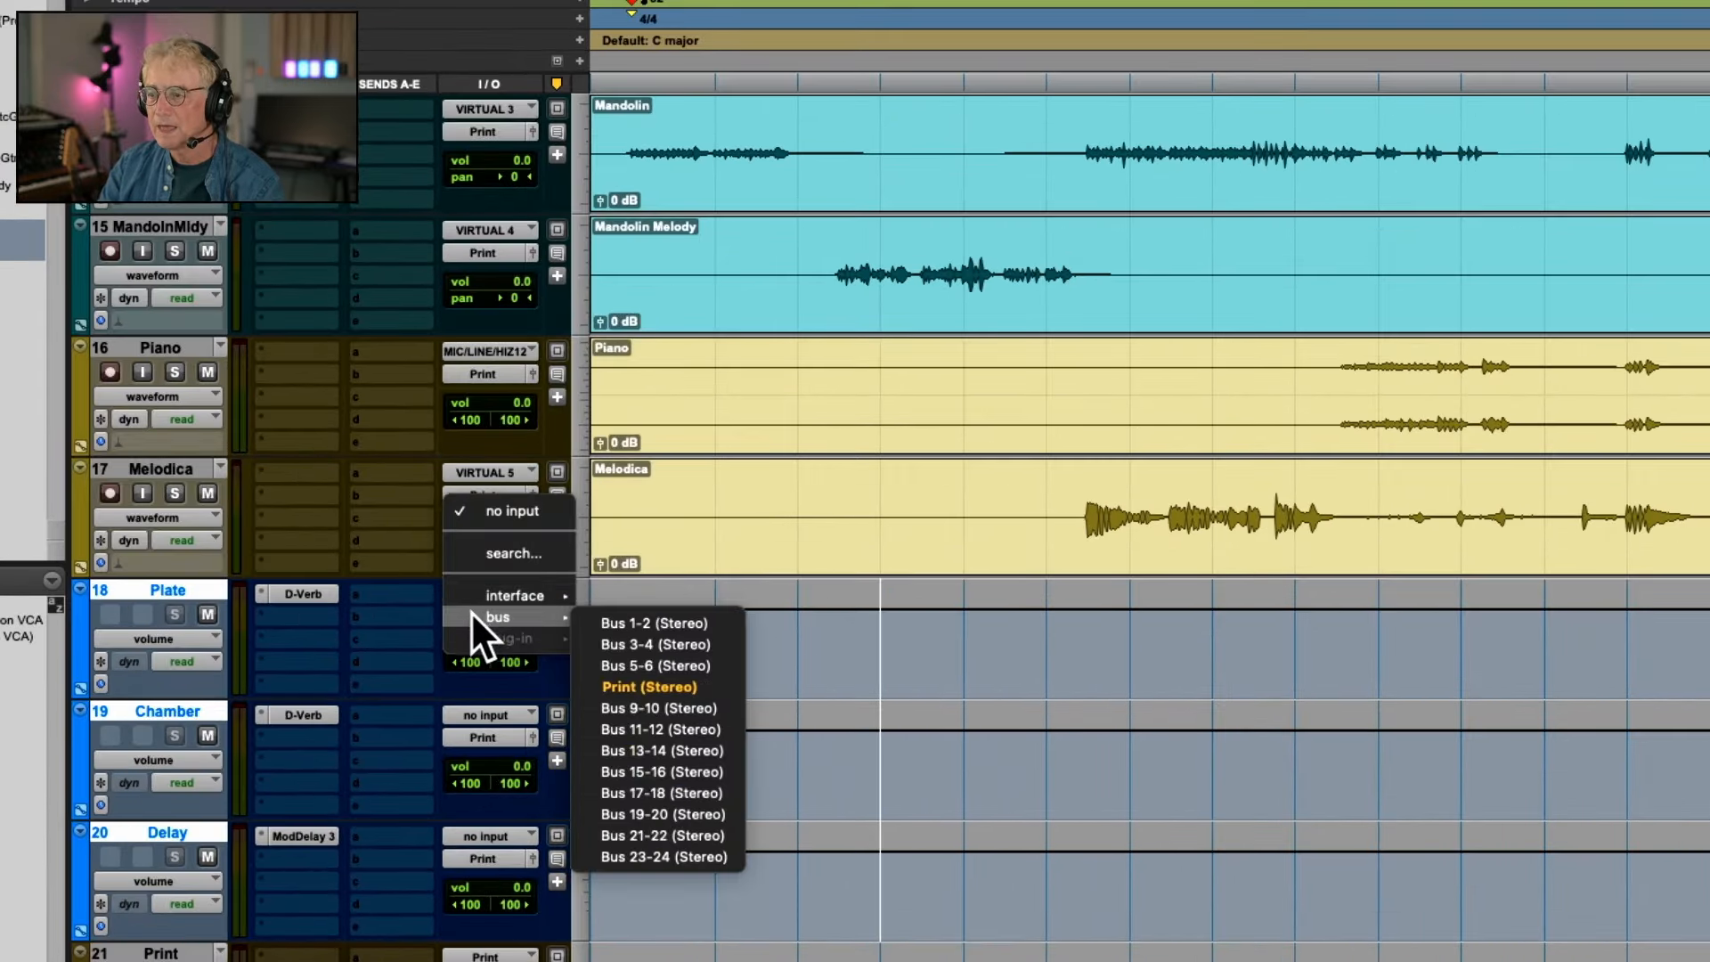
pyautogui.keyDown('alt'); pyautogui.keyDown('shift'); pyautogui.keyDown('super'); pyautogui.click(634, 619); pyautogui.keyUp('super'); pyautogui.keyUp('shift'); pyautogui.keyUp('alt')
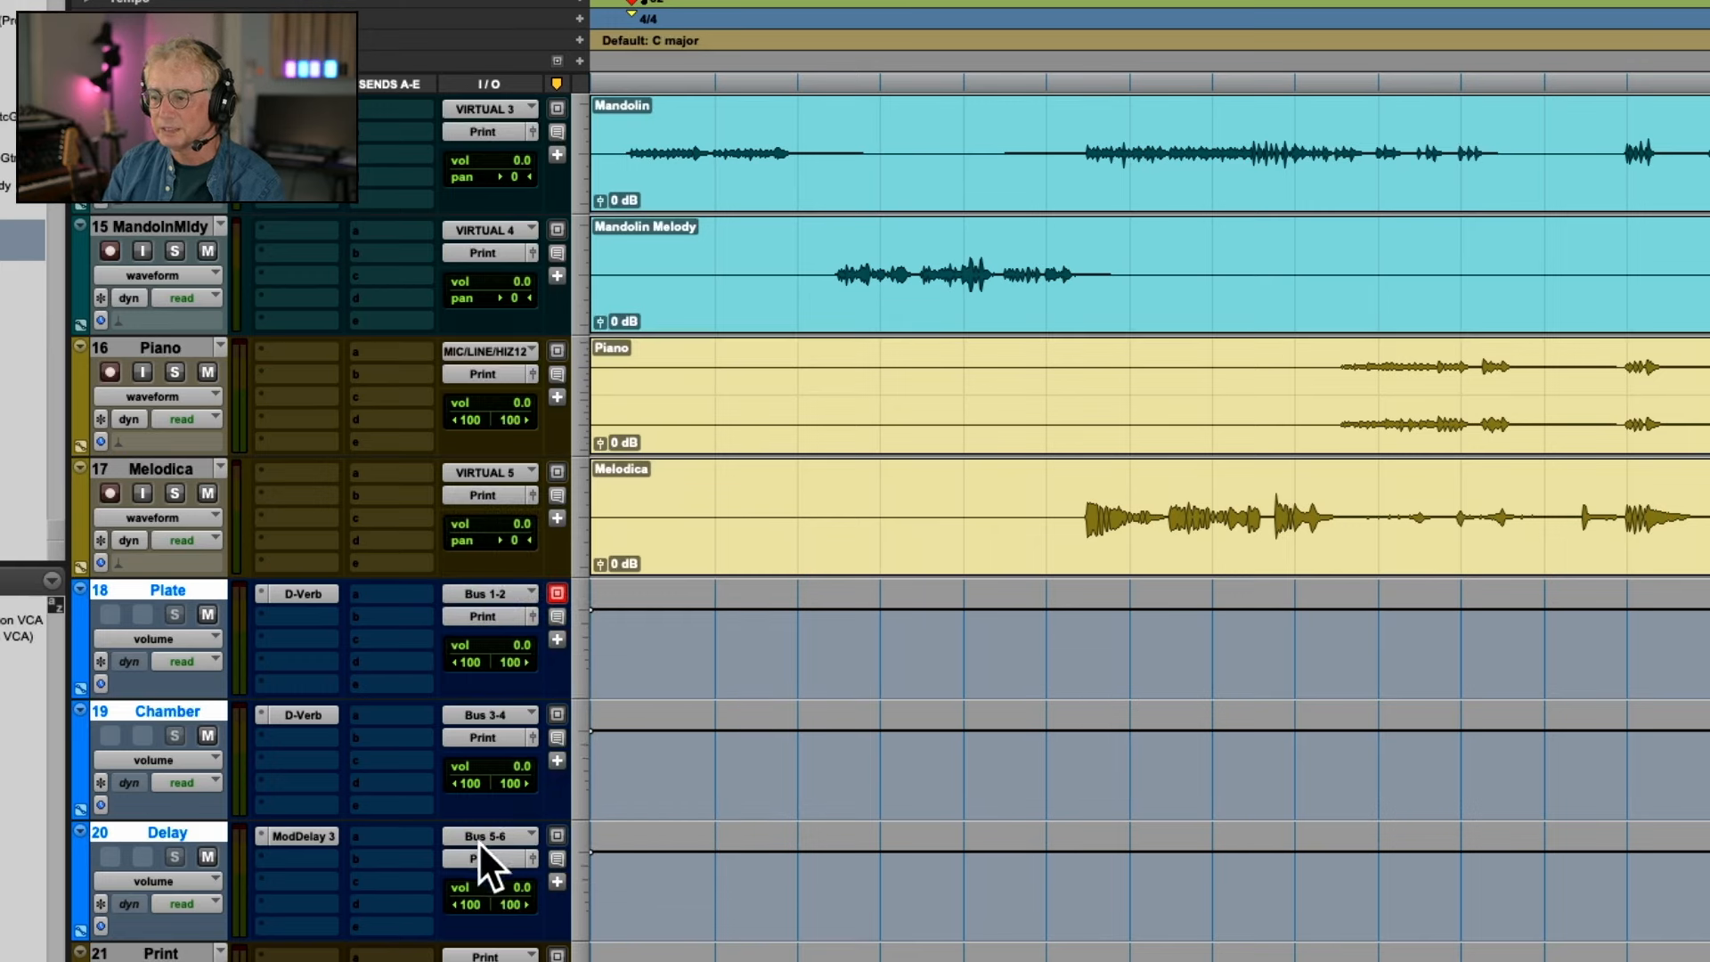
# Rename the Plate track's input bus, Bus 1-2, as Plate
pyautogui.rightClick(481, 592)
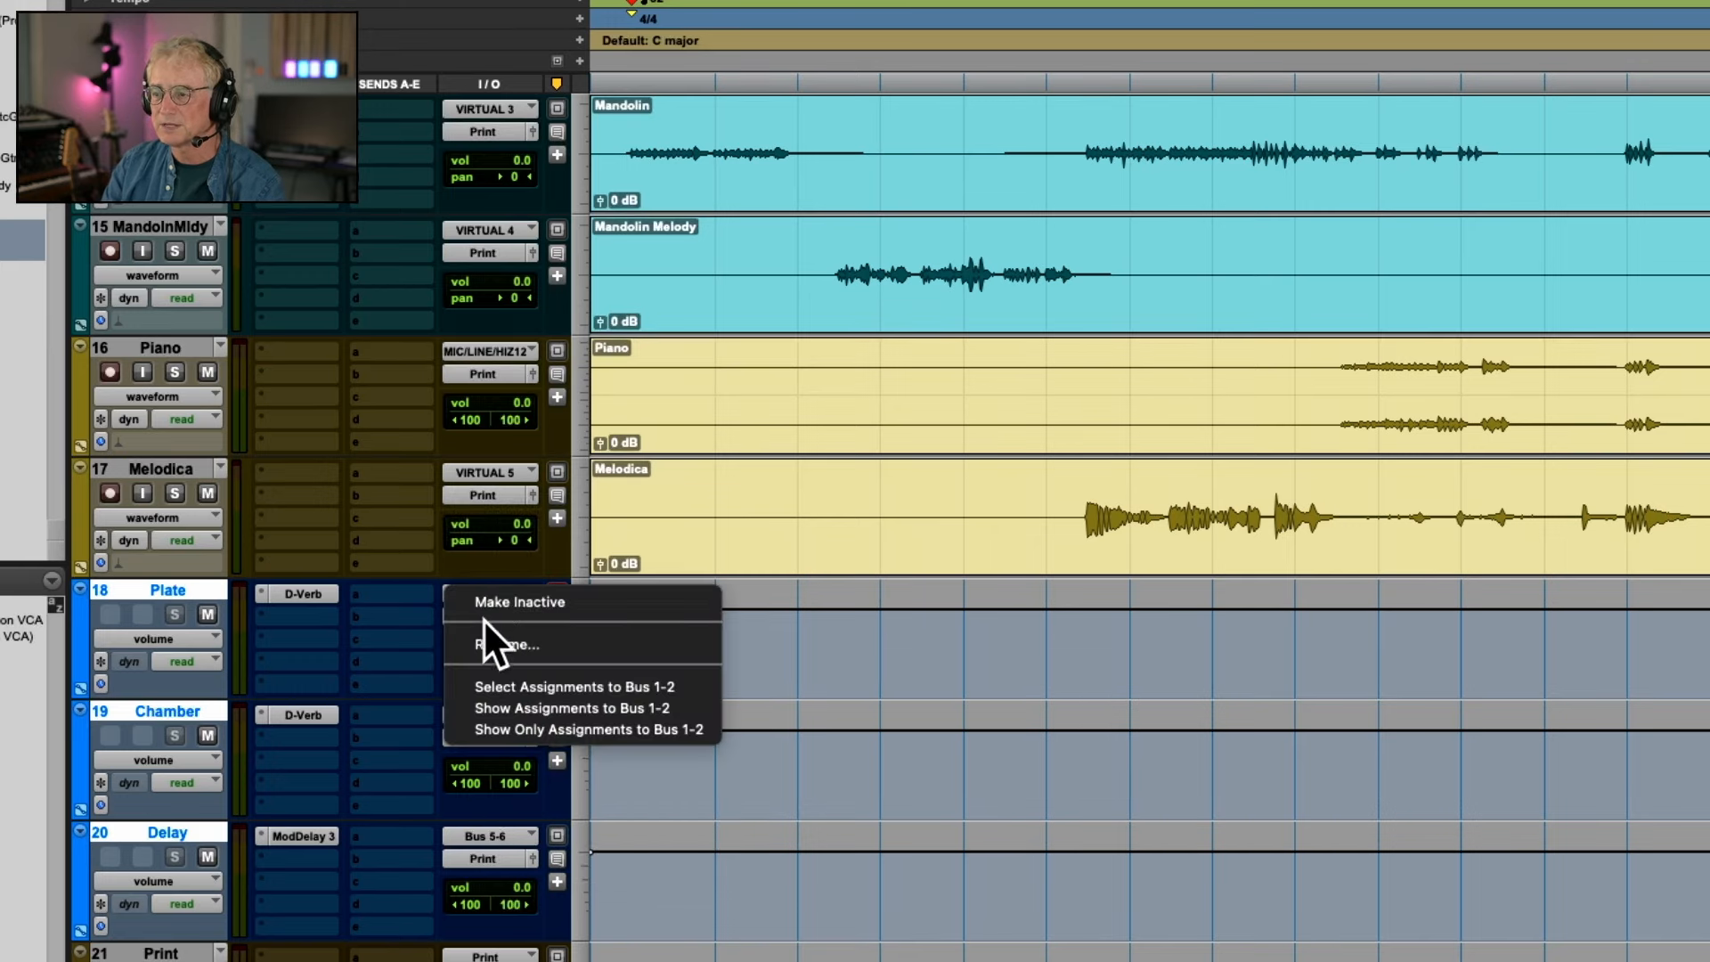
pyautogui.click(483, 633)
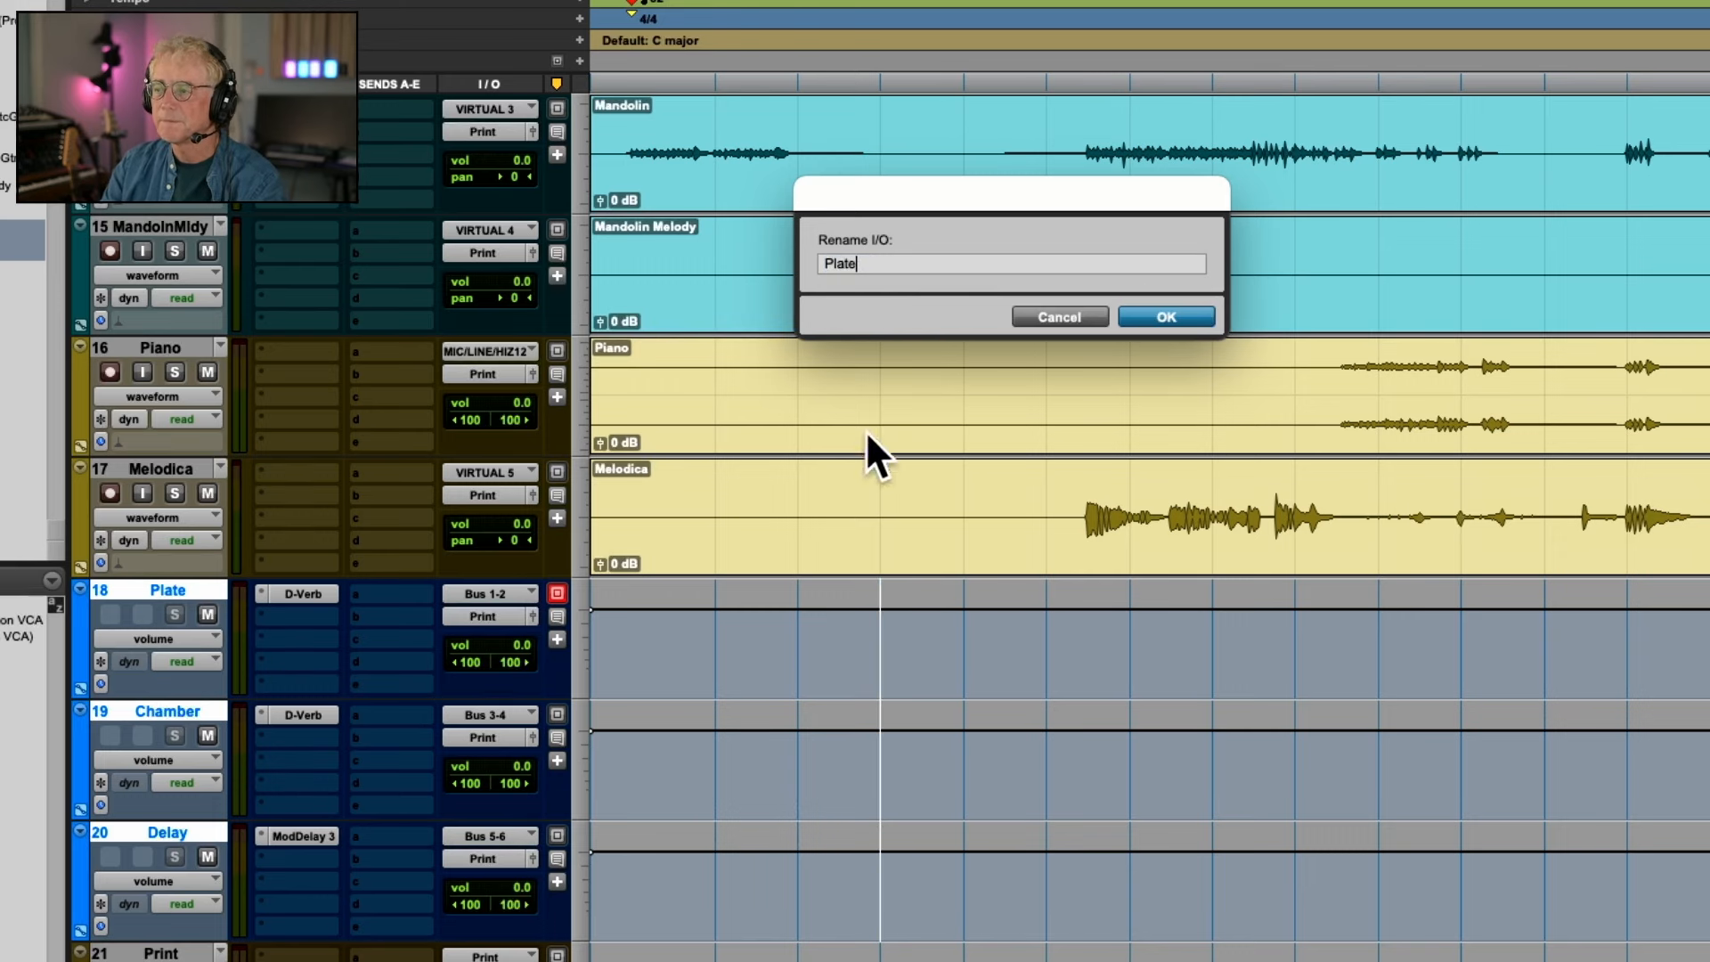
pyautogui.click(1155, 310)
# Rename the Chamber track's input bus, Bus 3-4, as Chamber
pyautogui.scroll(6, 489, 713)
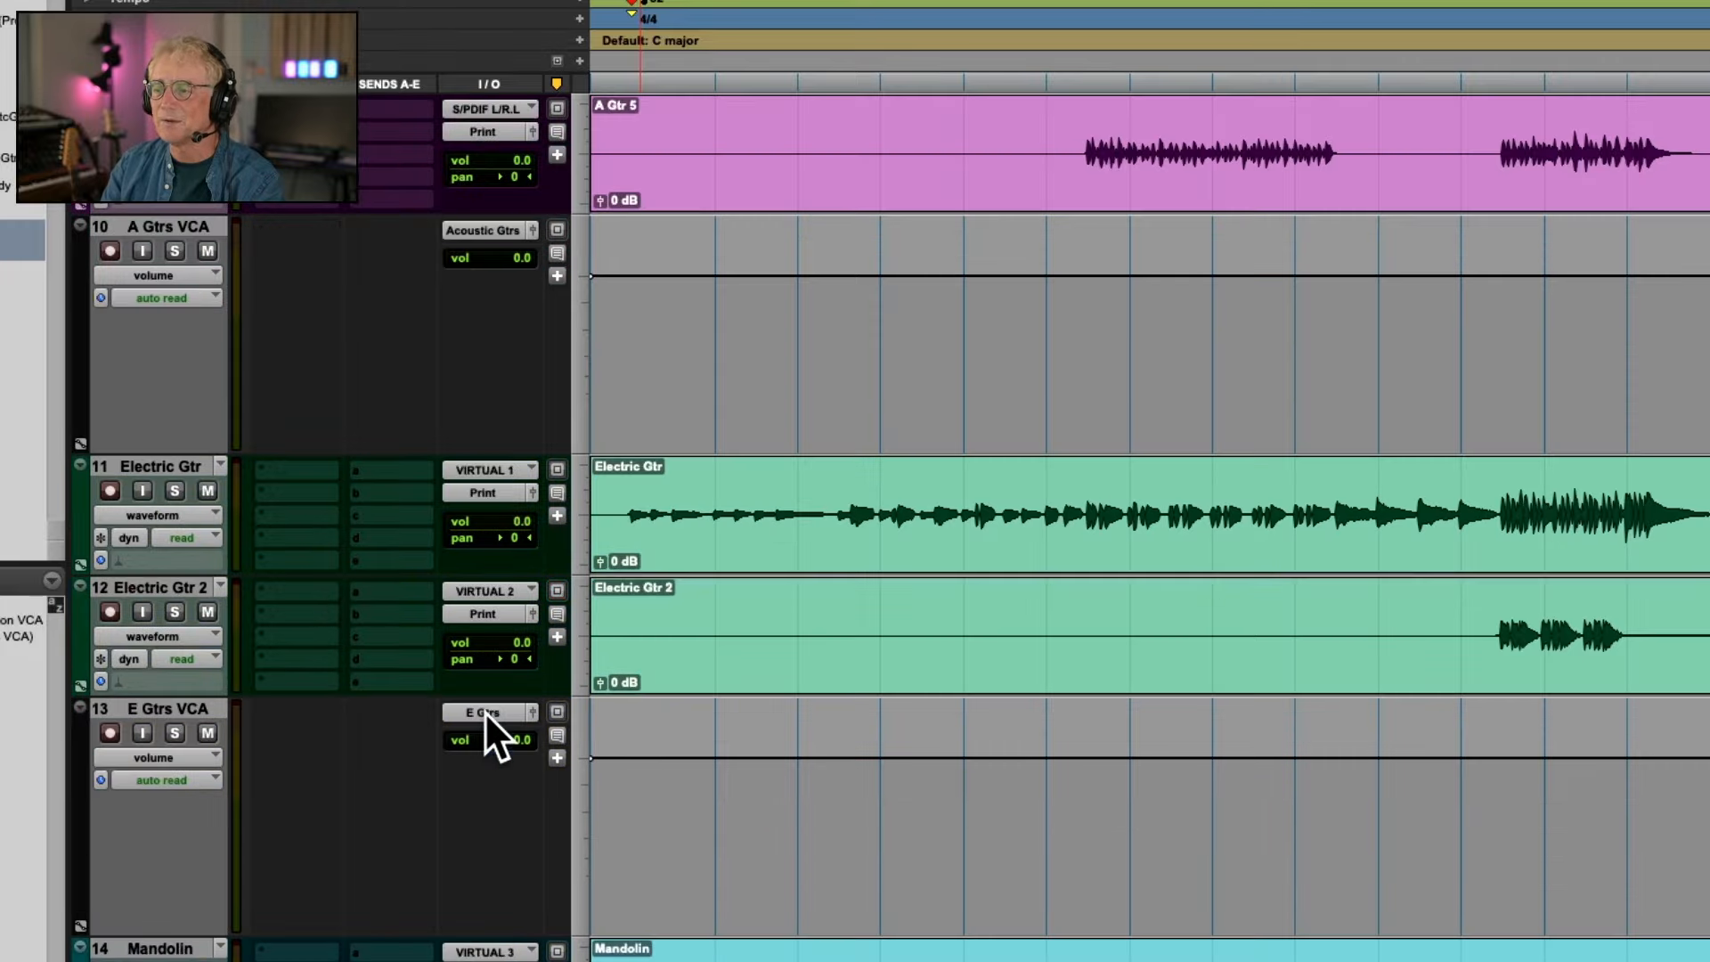
pyautogui.scroll(-8, 486, 712)
pyautogui.scroll(2, 484, 703)
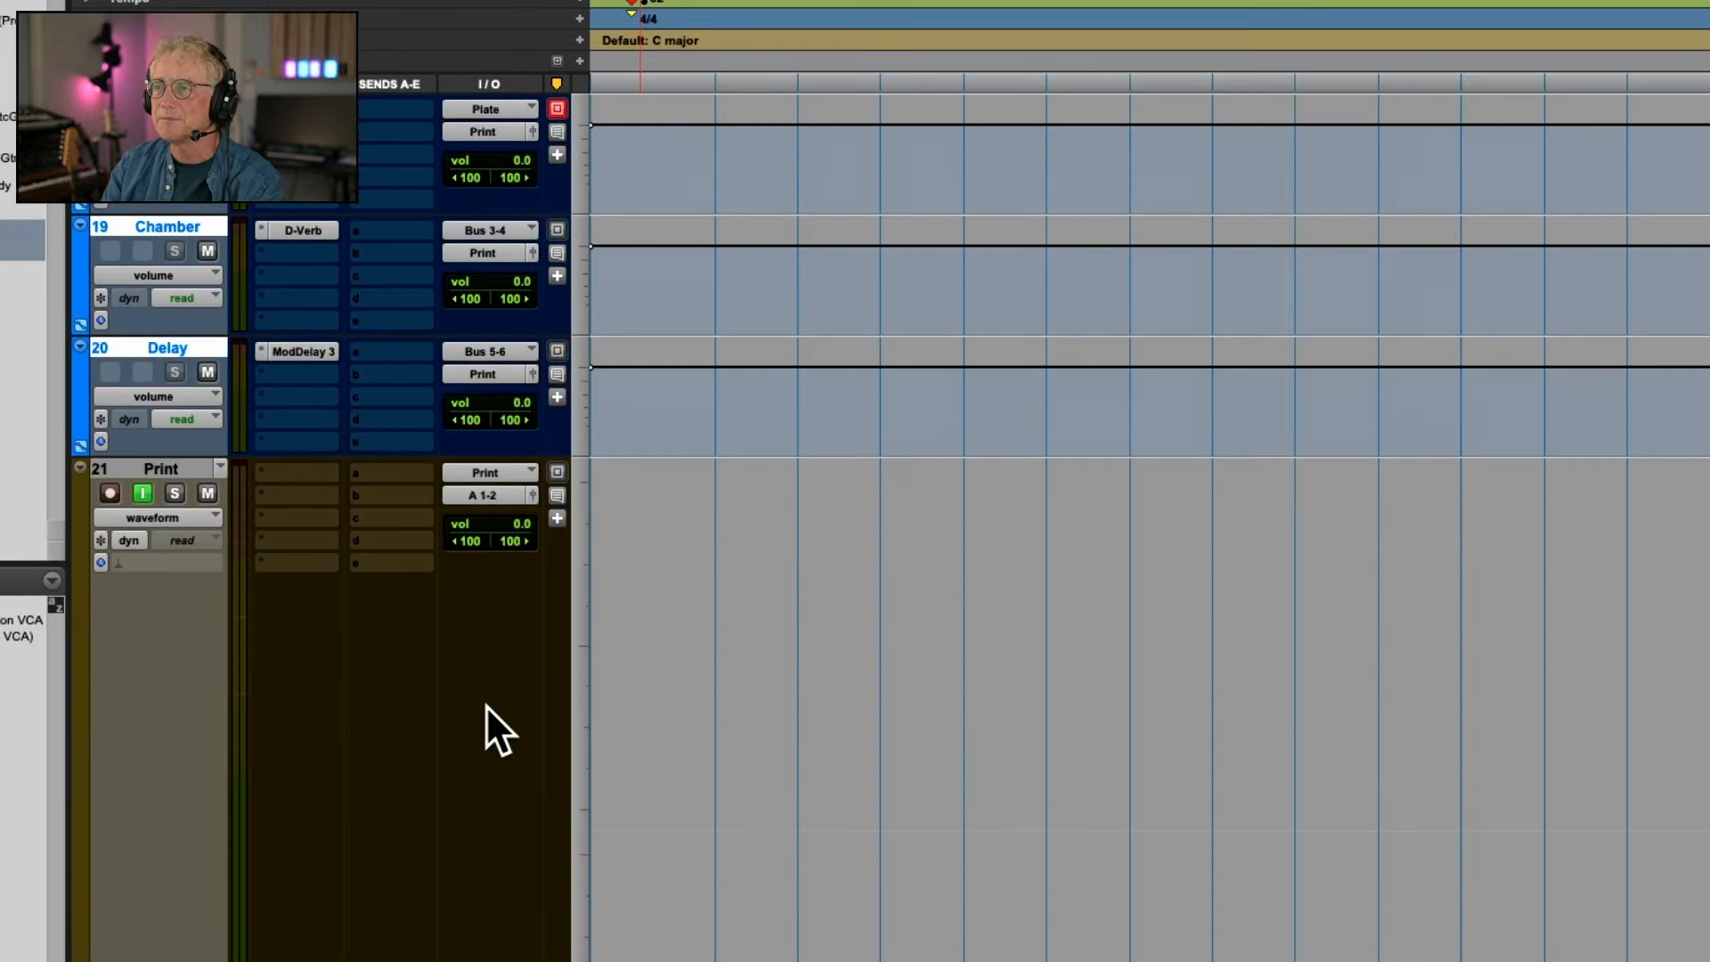
pyautogui.rightClick(467, 349)
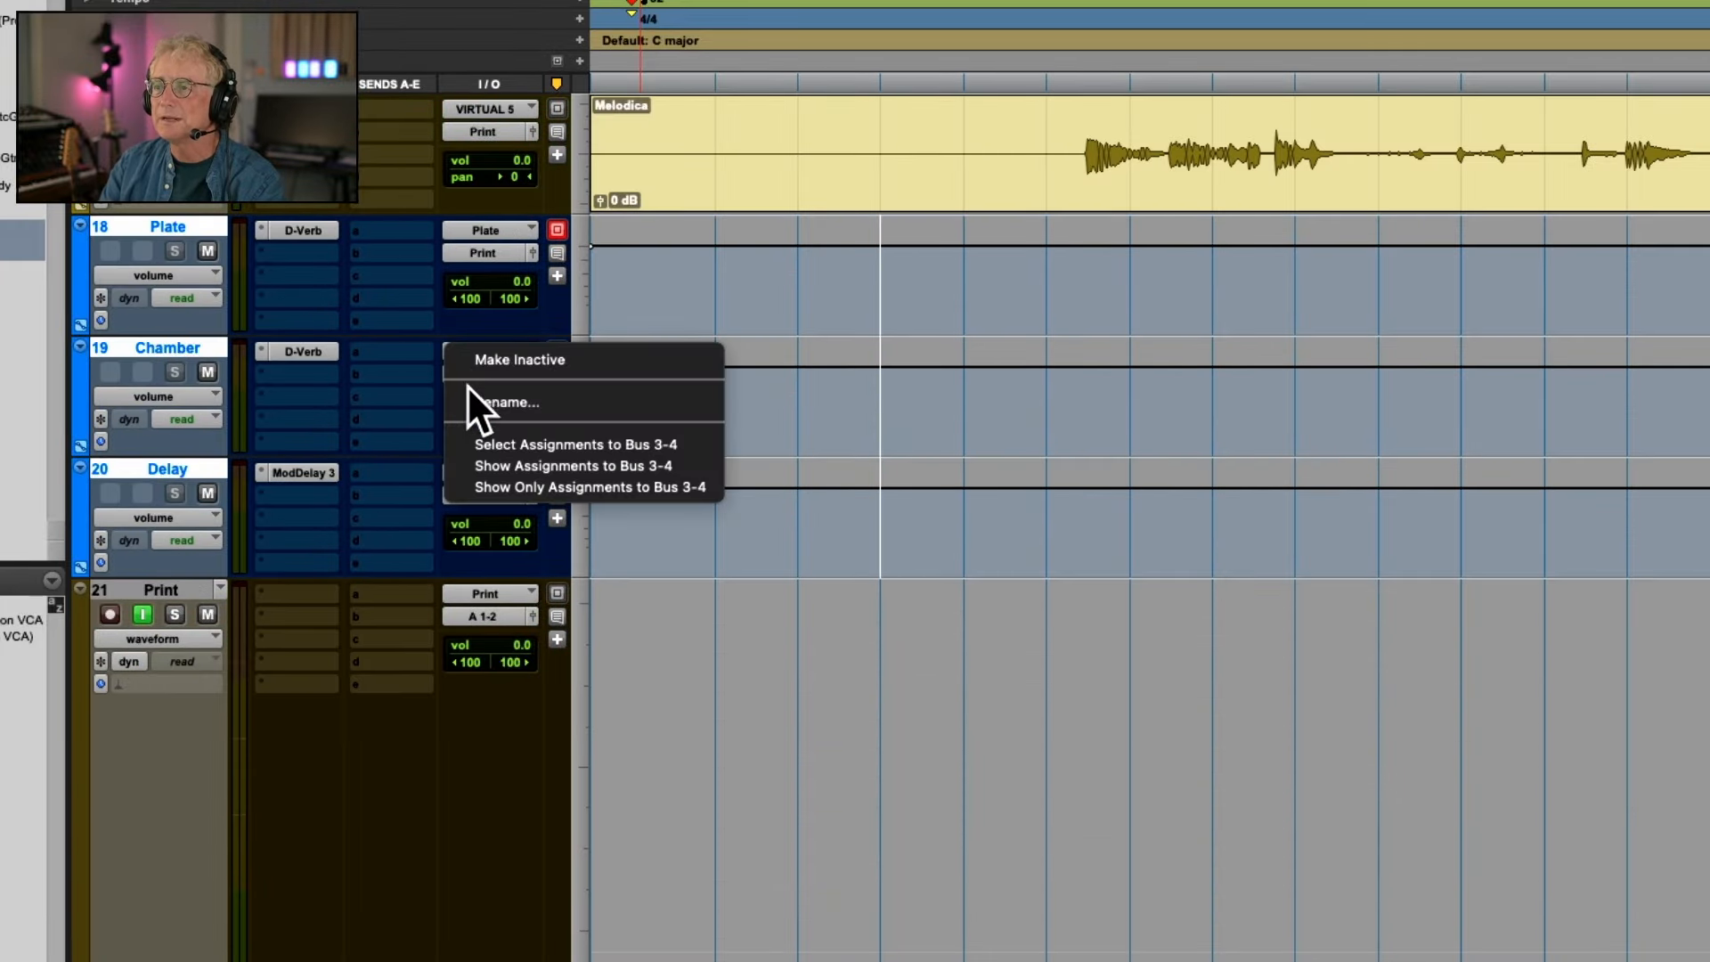
pyautogui.click(468, 393)
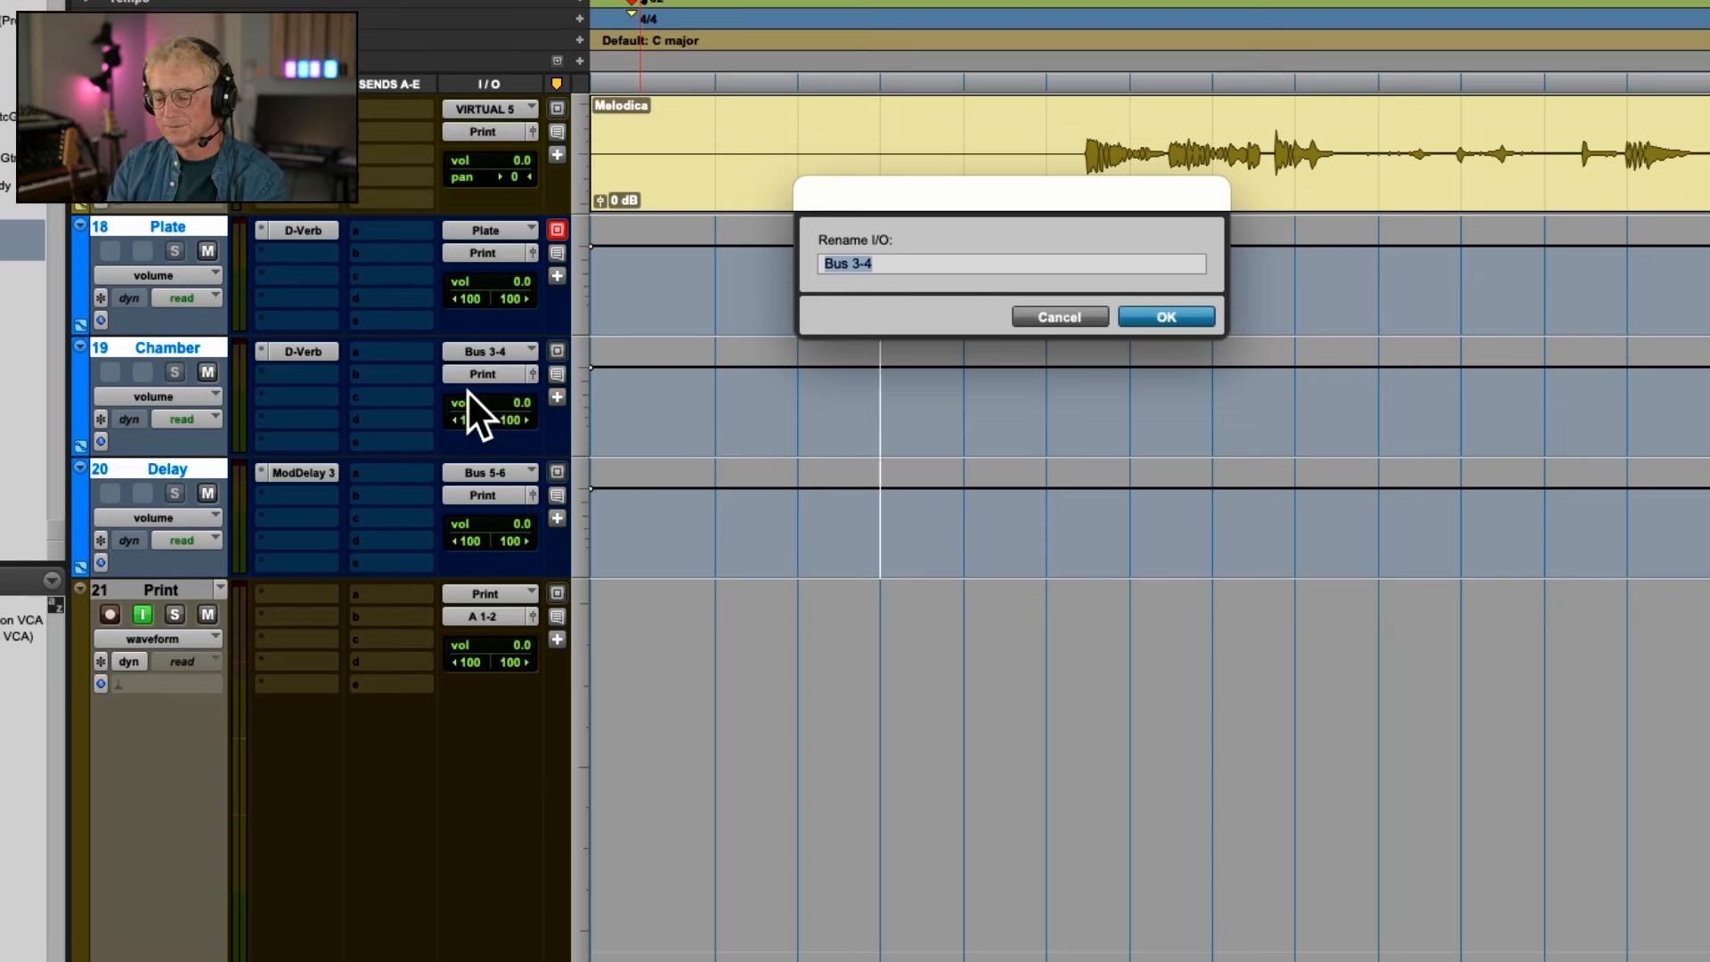
pyautogui.write('Chamber')
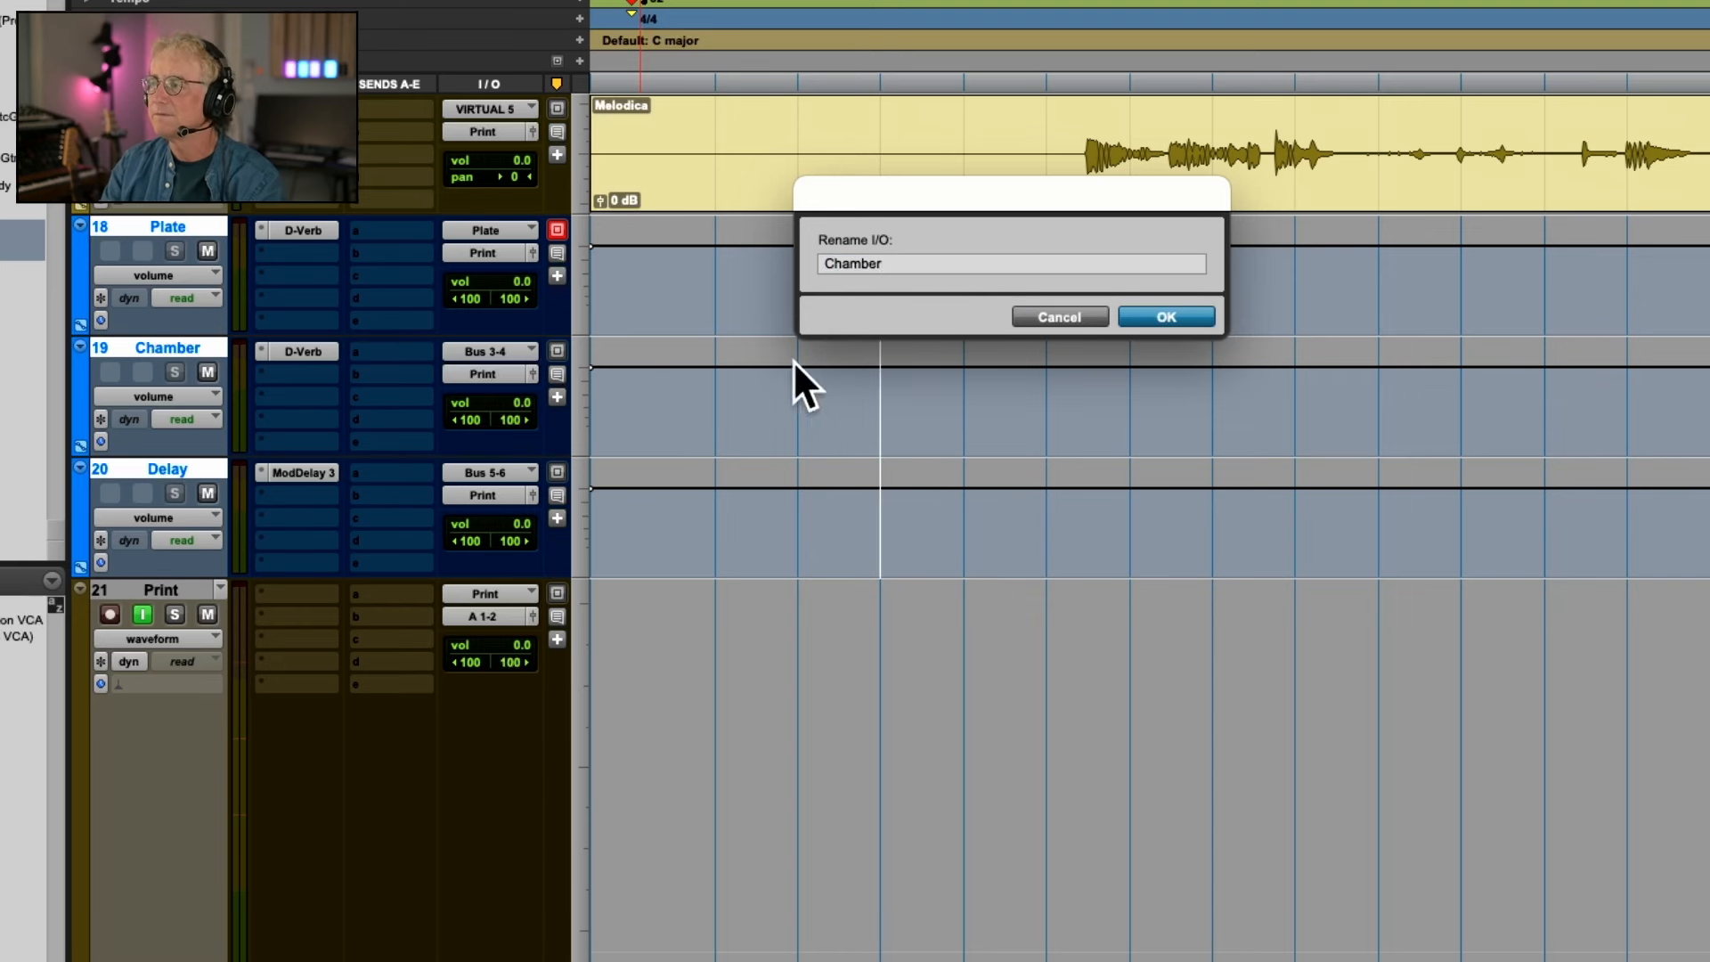
pyautogui.click(1166, 318)
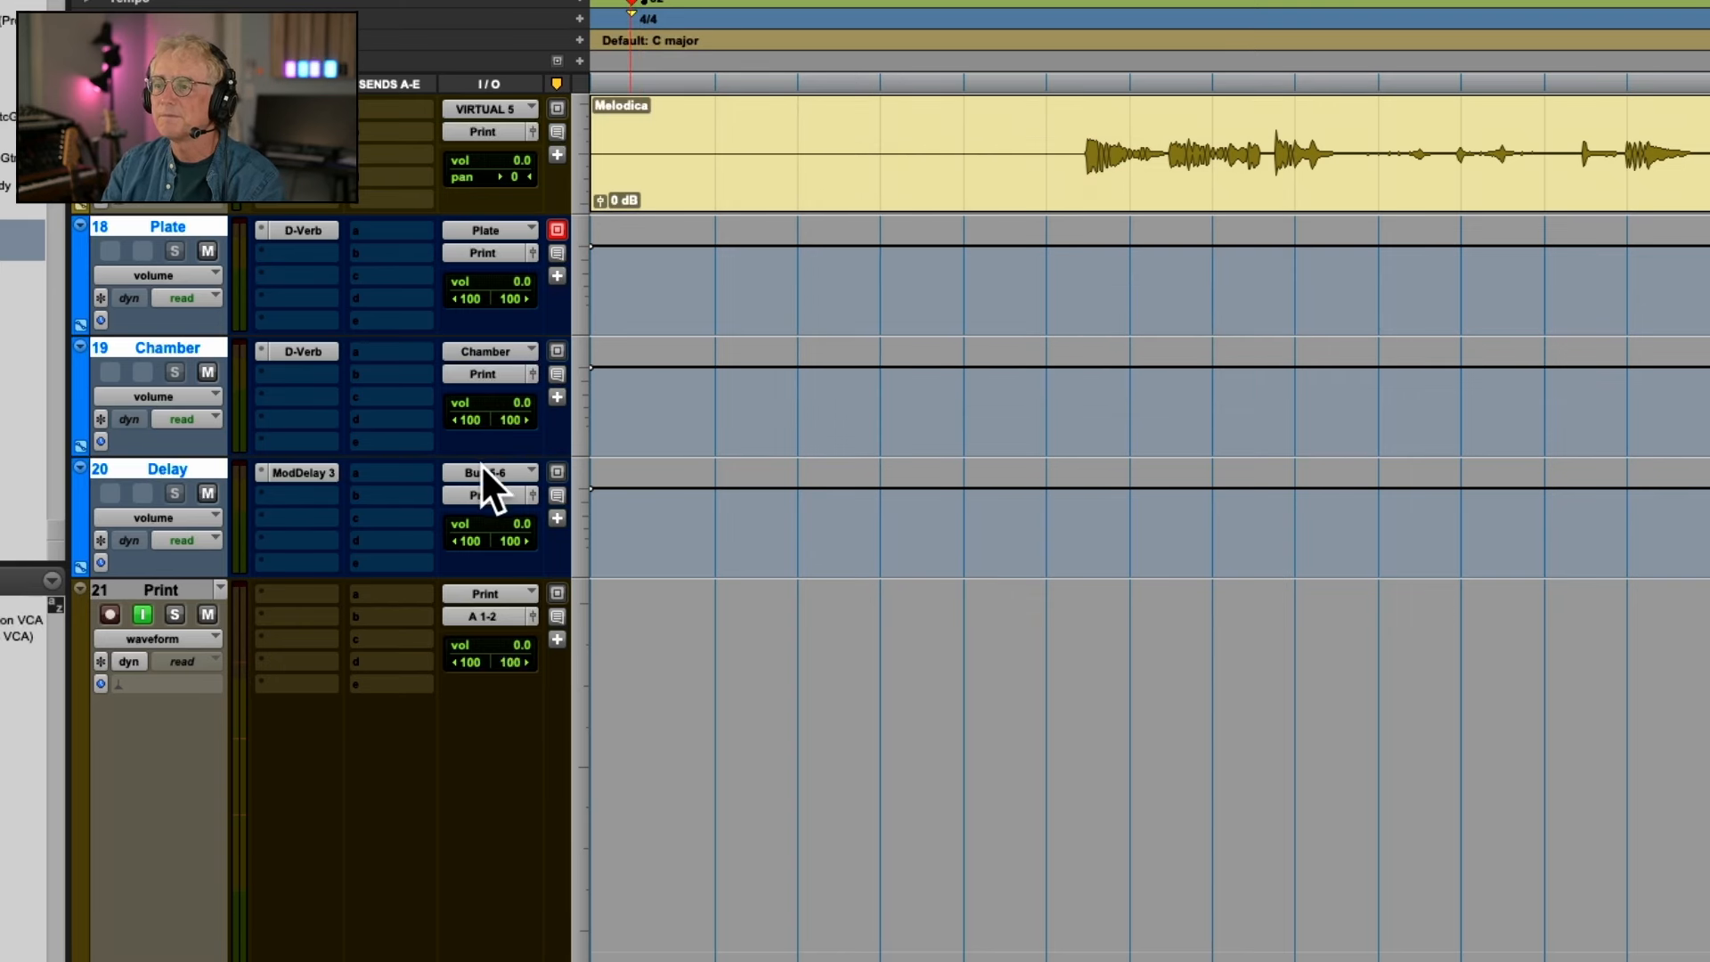
# Rename the Delay track's input bus, Bus 5-6, as Delay
pyautogui.rightClick(486, 474)
pyautogui.click(481, 521)
pyautogui.write('Delay')
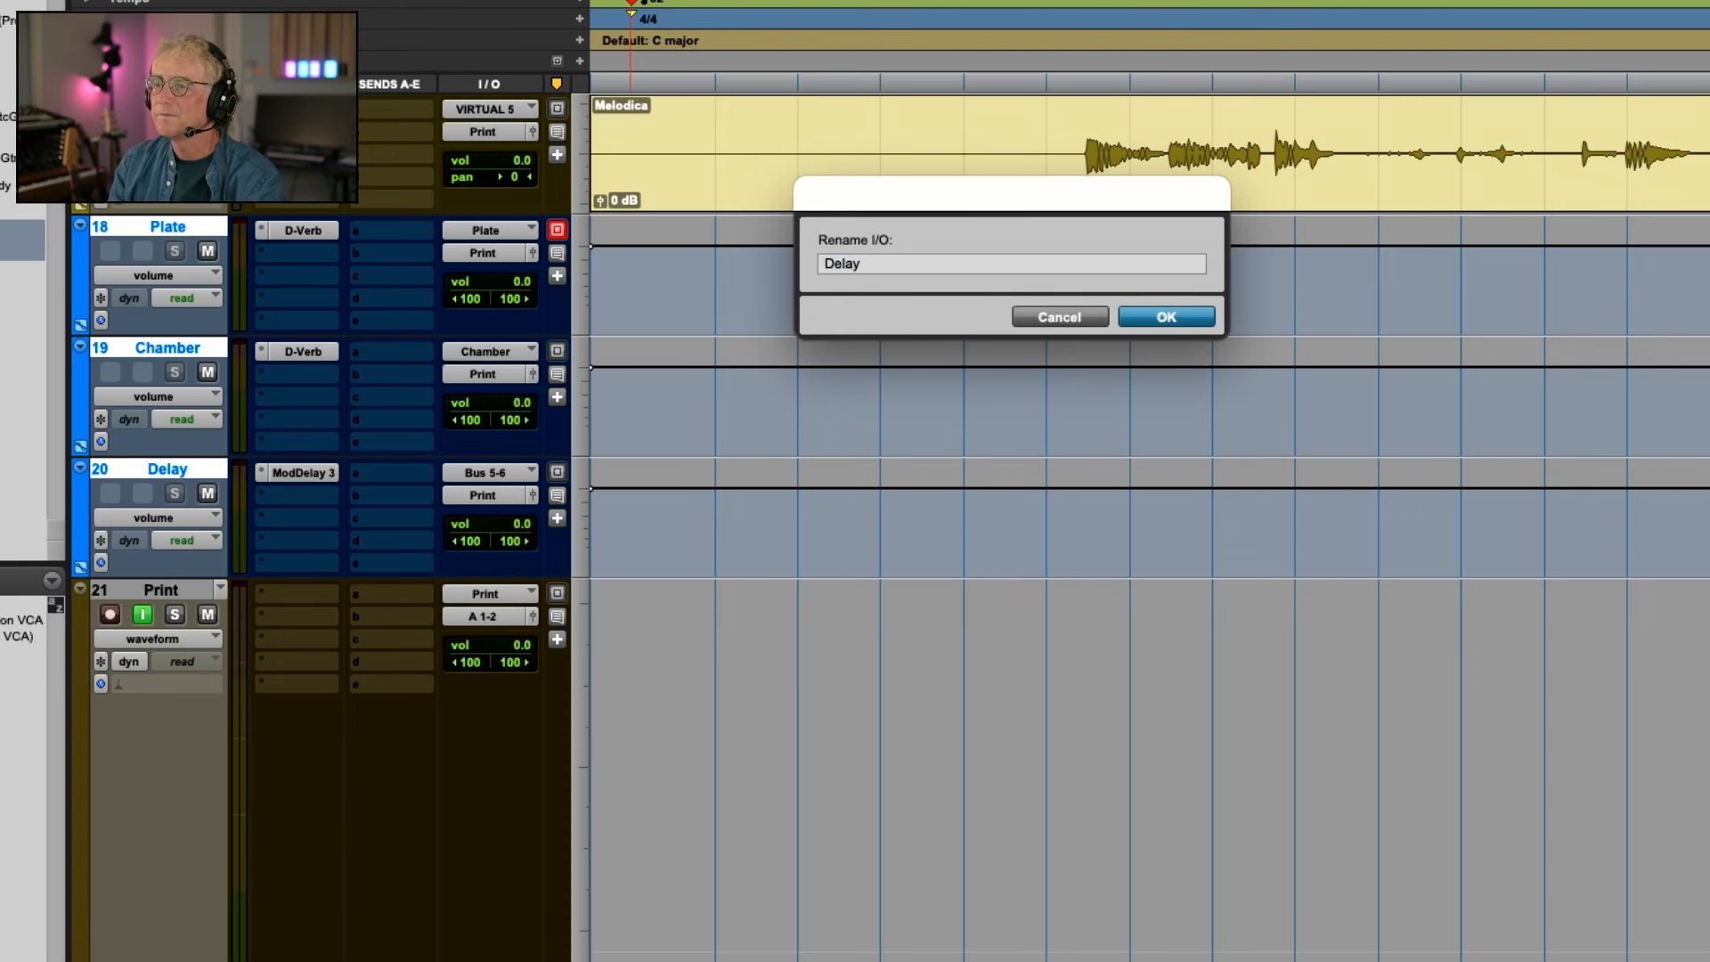
pyautogui.press('Return')
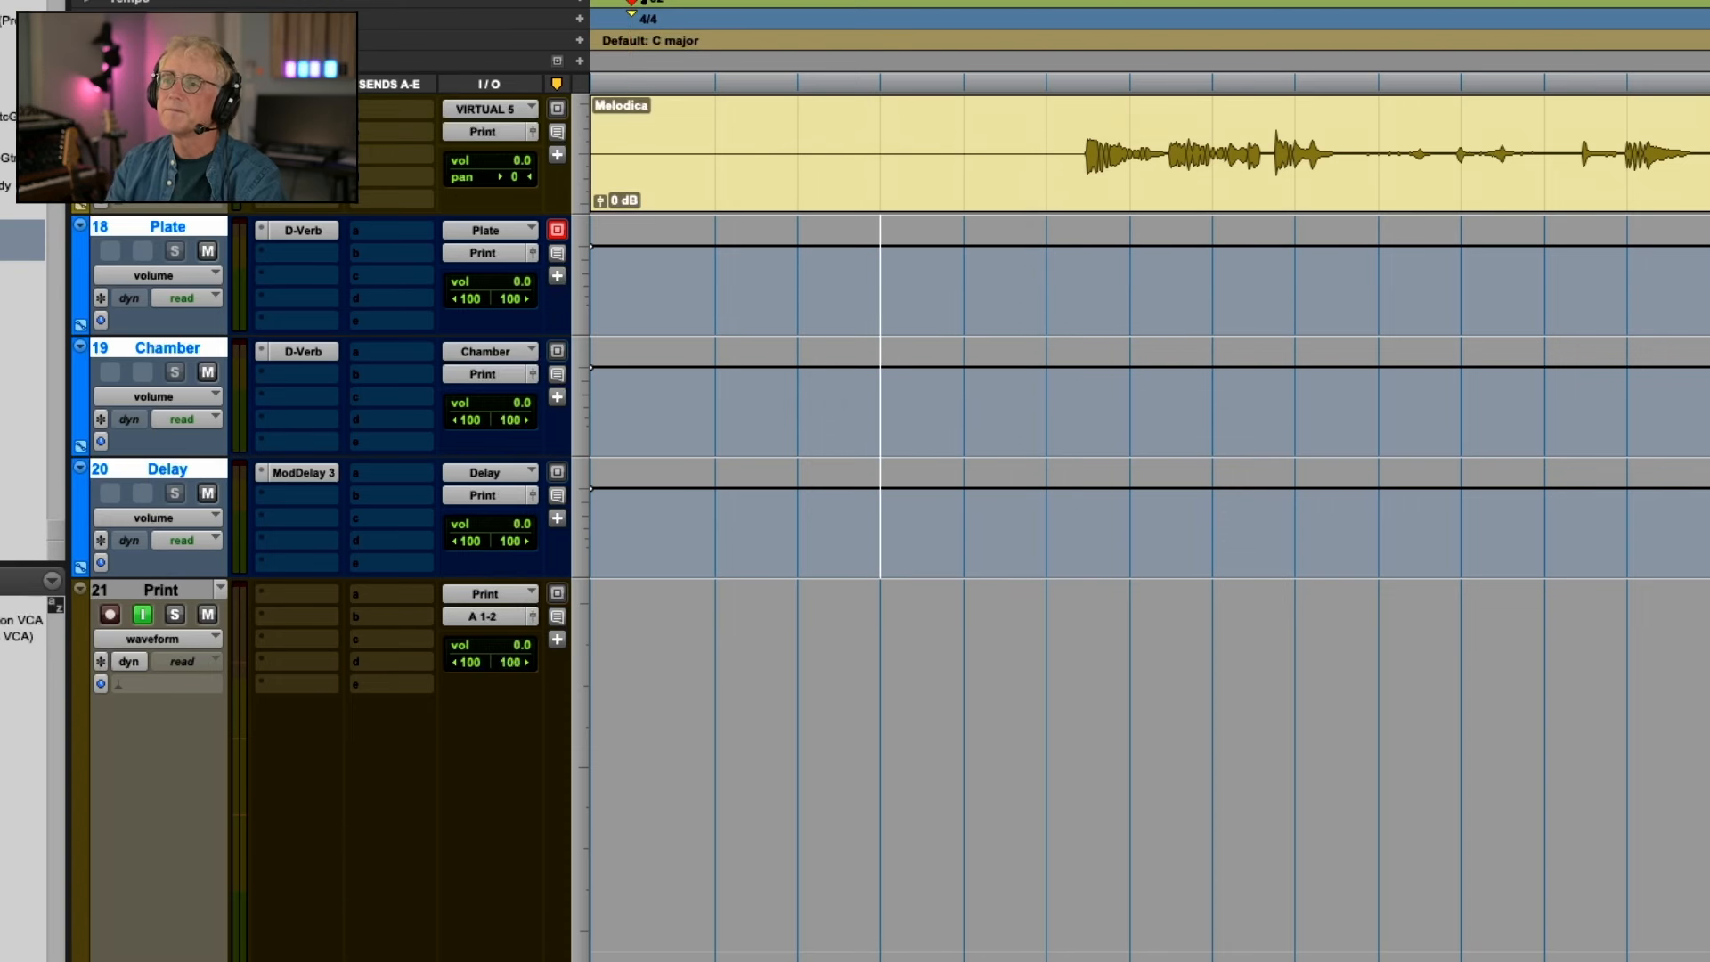
pyautogui.click(178, 225)
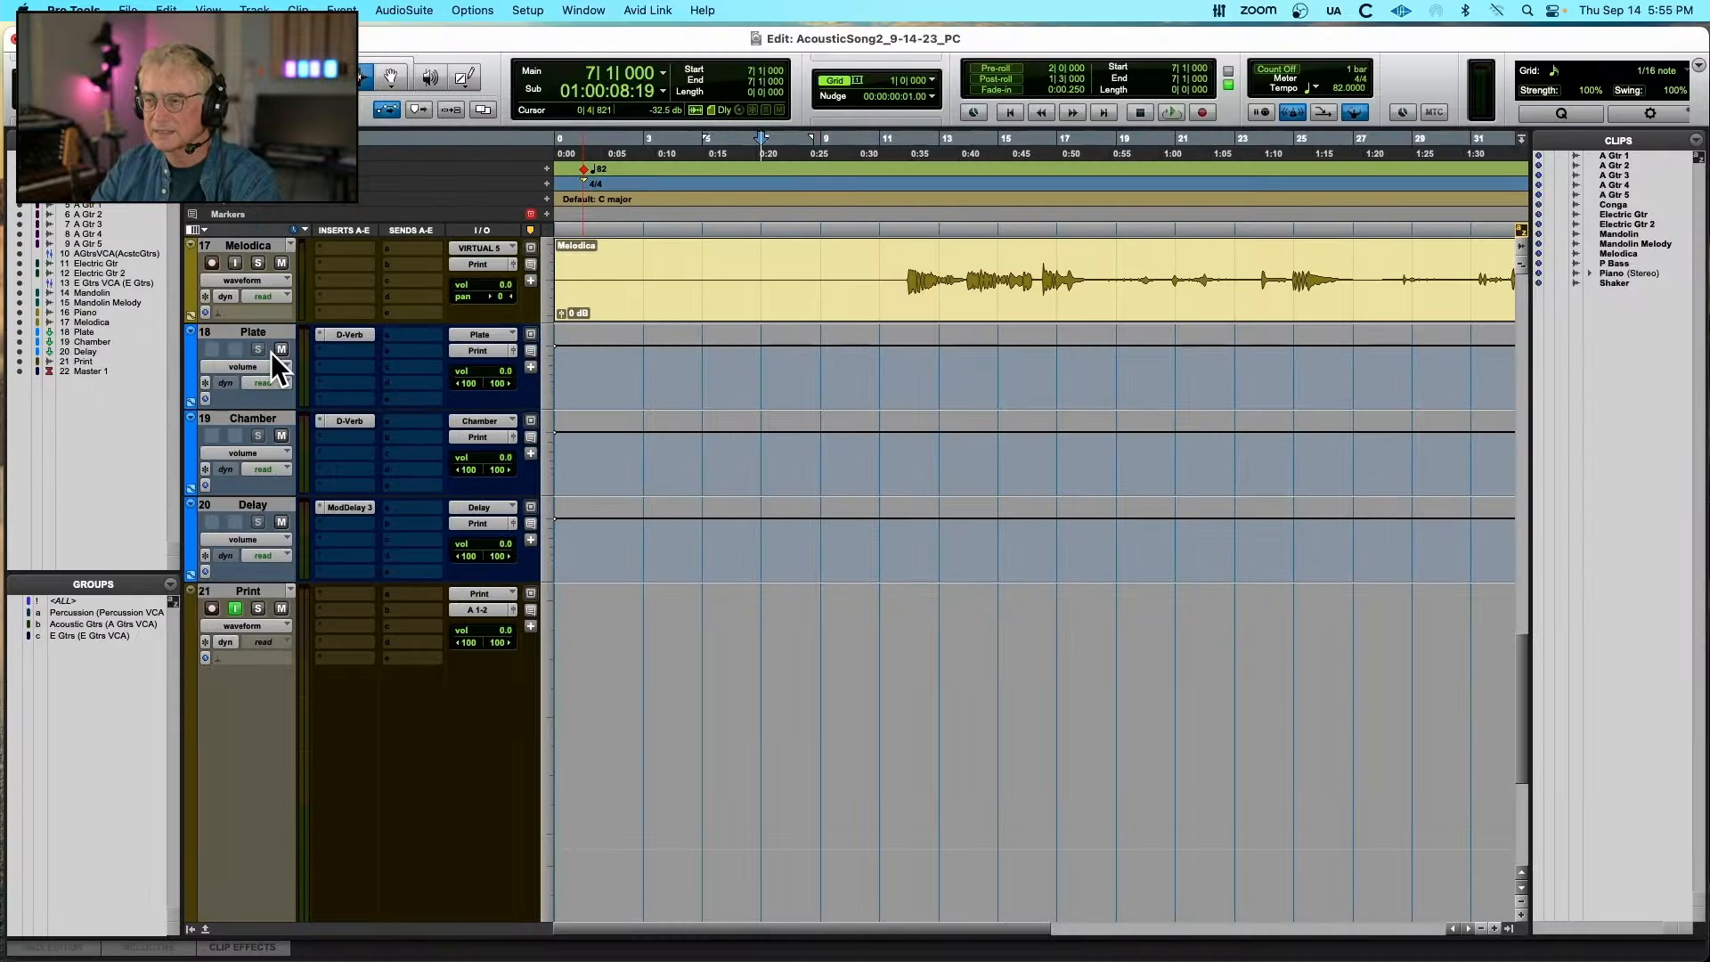
# Solo the A Gtrs VCA track and place the playback start at bar 1 on the A Gtr 1 track
pyautogui.scroll(16, 958, 423)
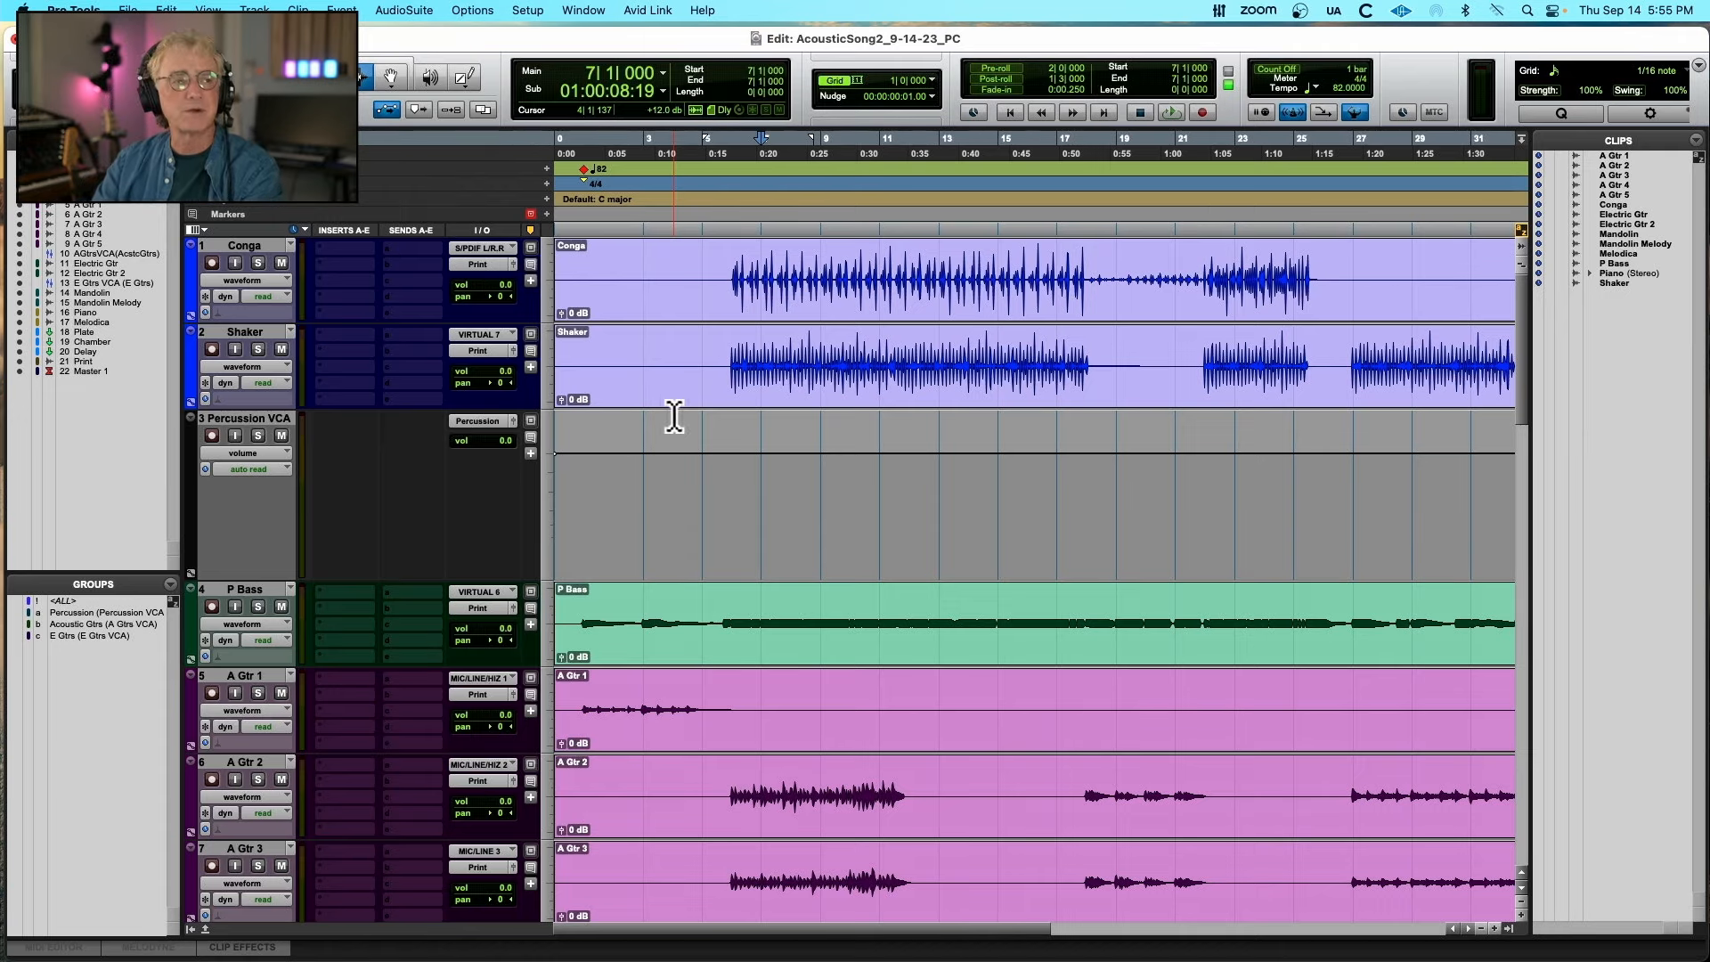
pyautogui.scroll(-3, 675, 416)
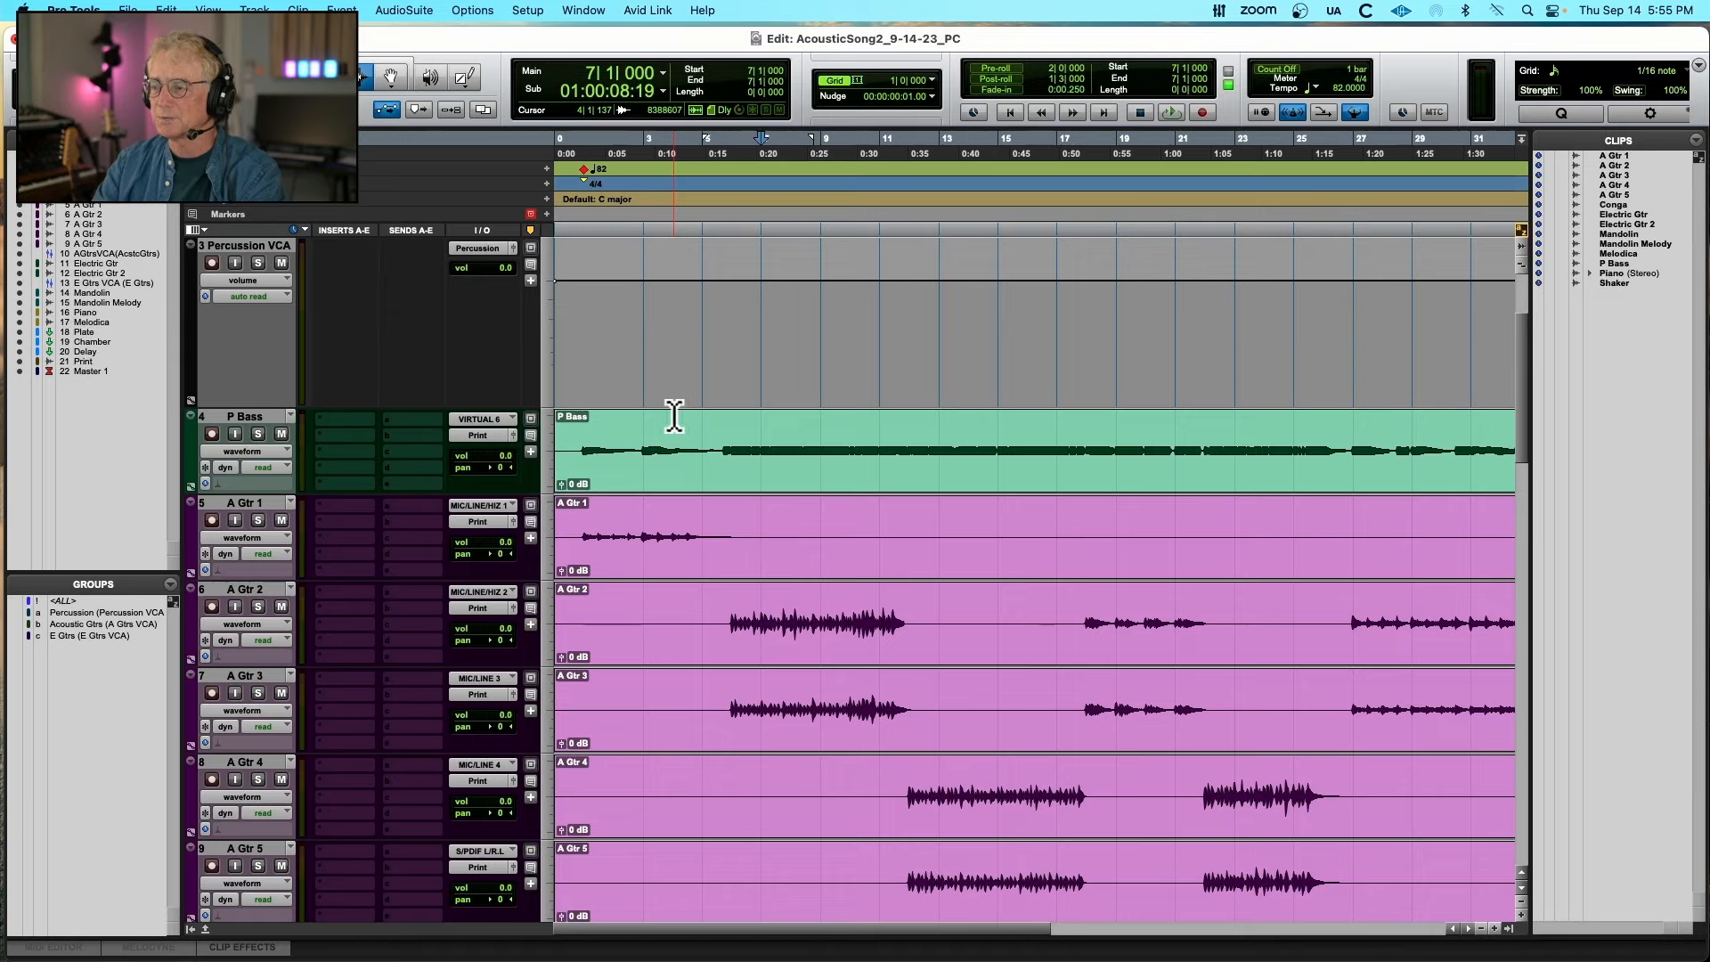
pyautogui.scroll(-2, 674, 416)
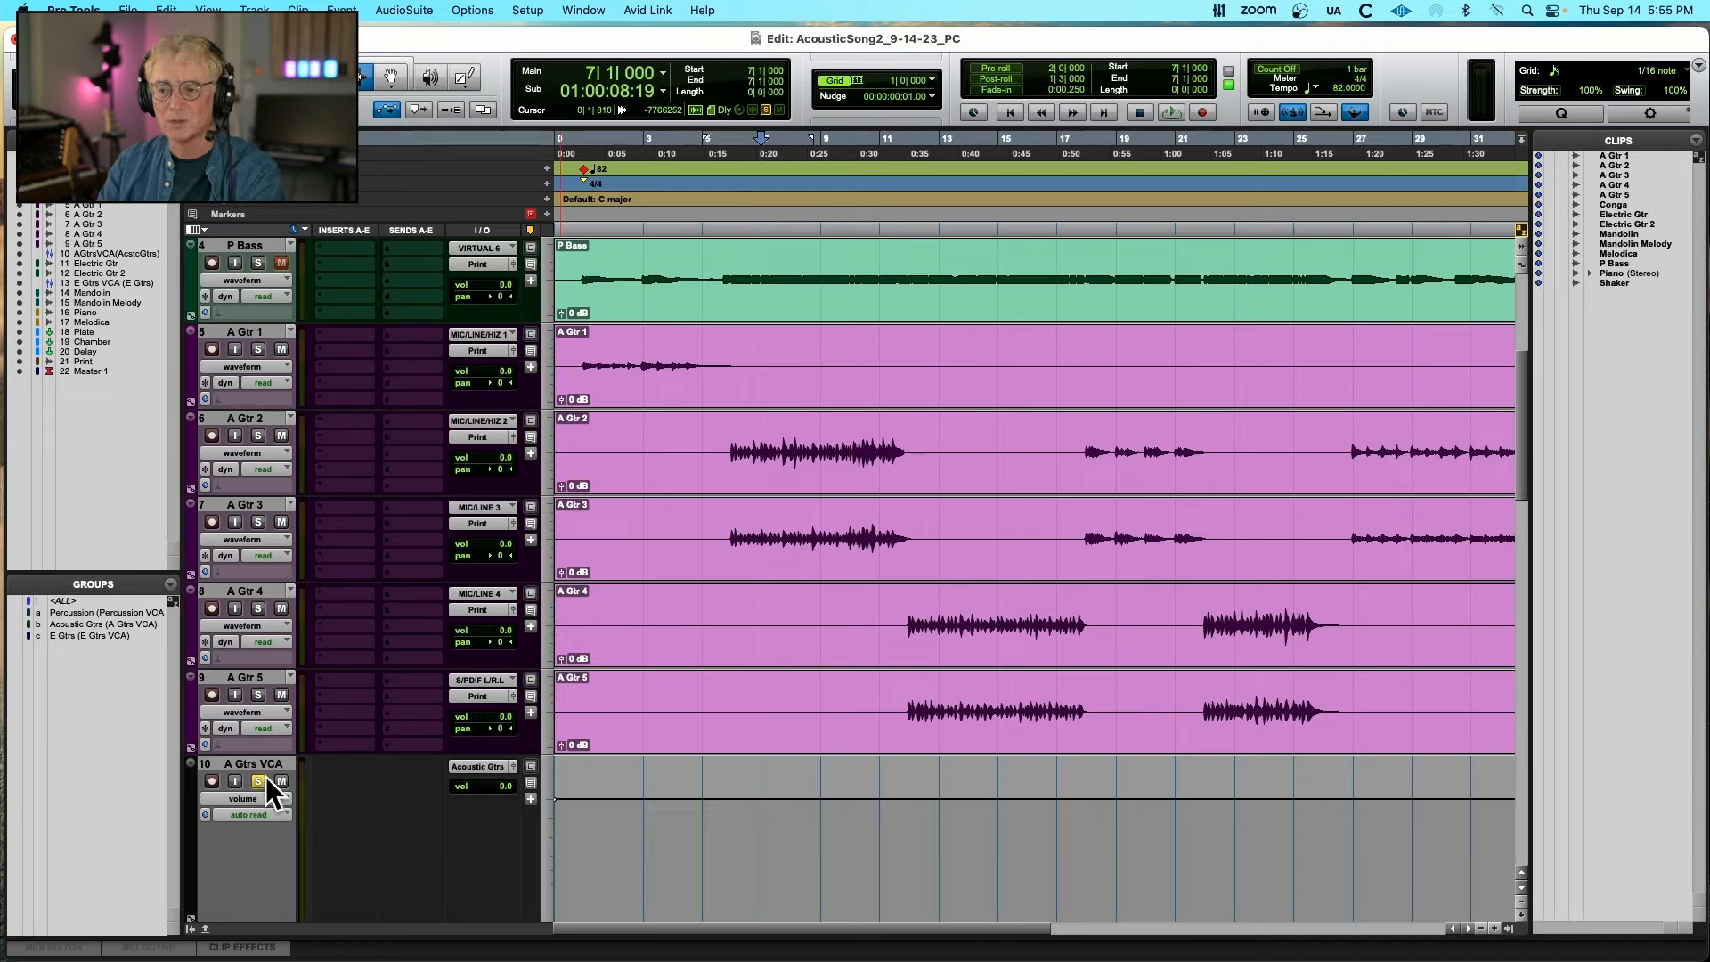
pyautogui.click(578, 377)
# Set the solo state of the Print track so the soloed acoustic guitars can be heard through it
pyautogui.scroll(-10, 395, 446)
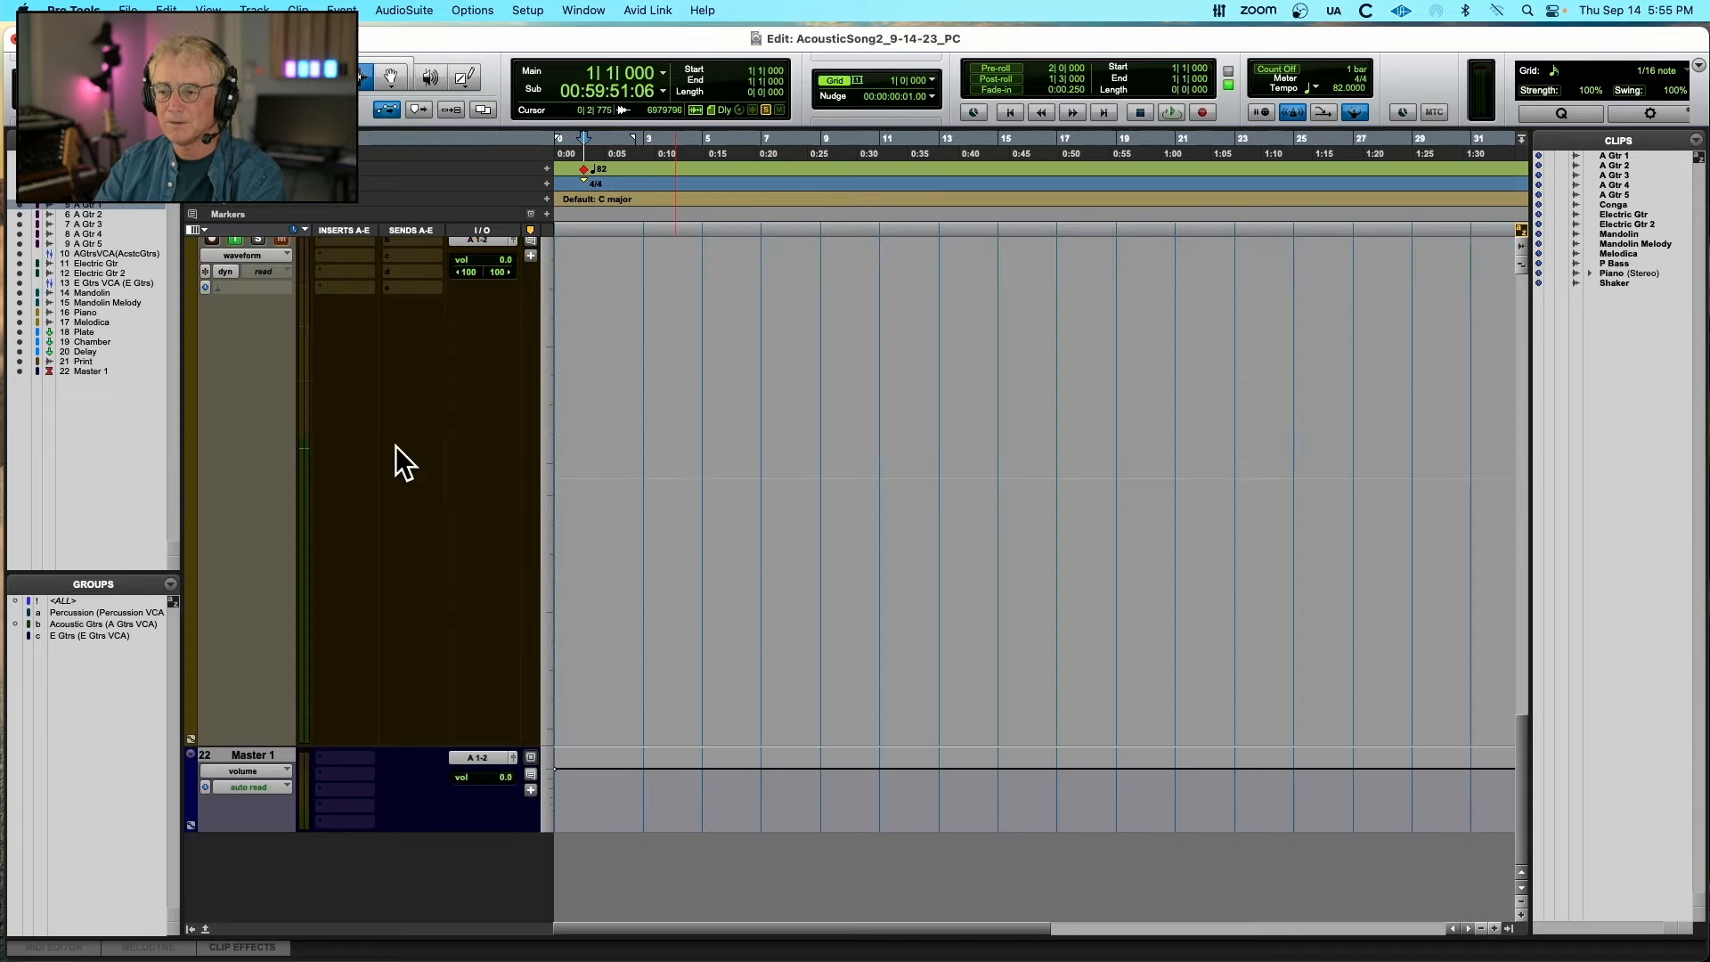
pyautogui.scroll(3, 395, 447)
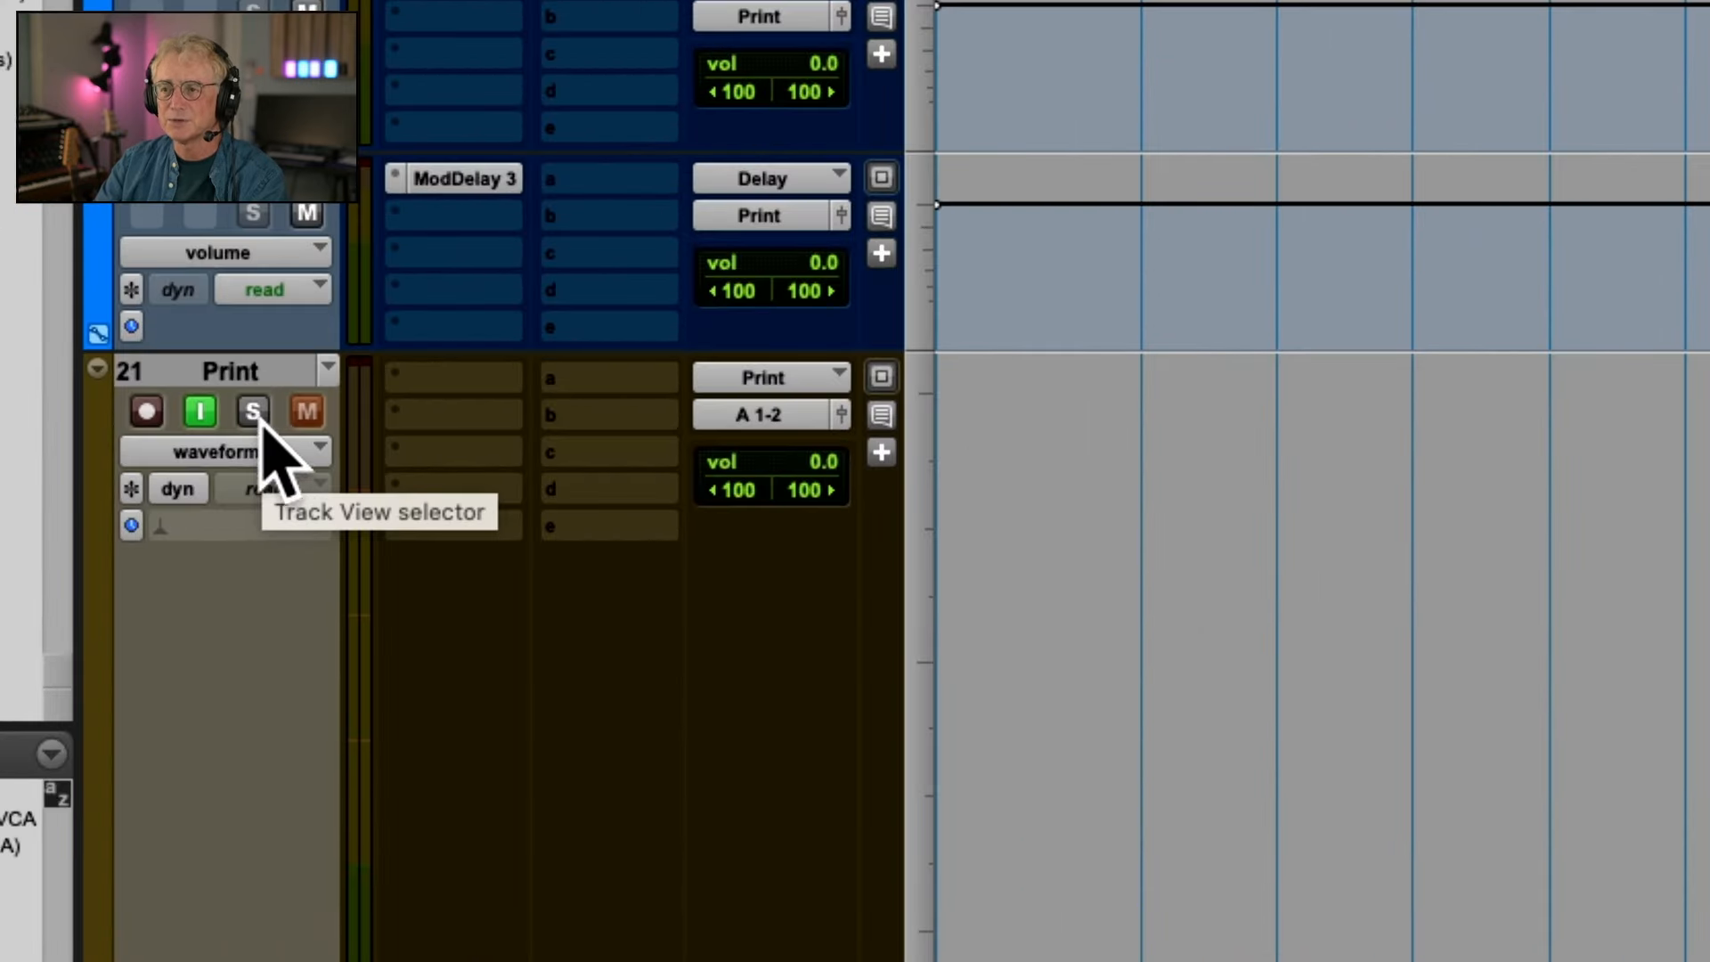
pyautogui.click(254, 411)
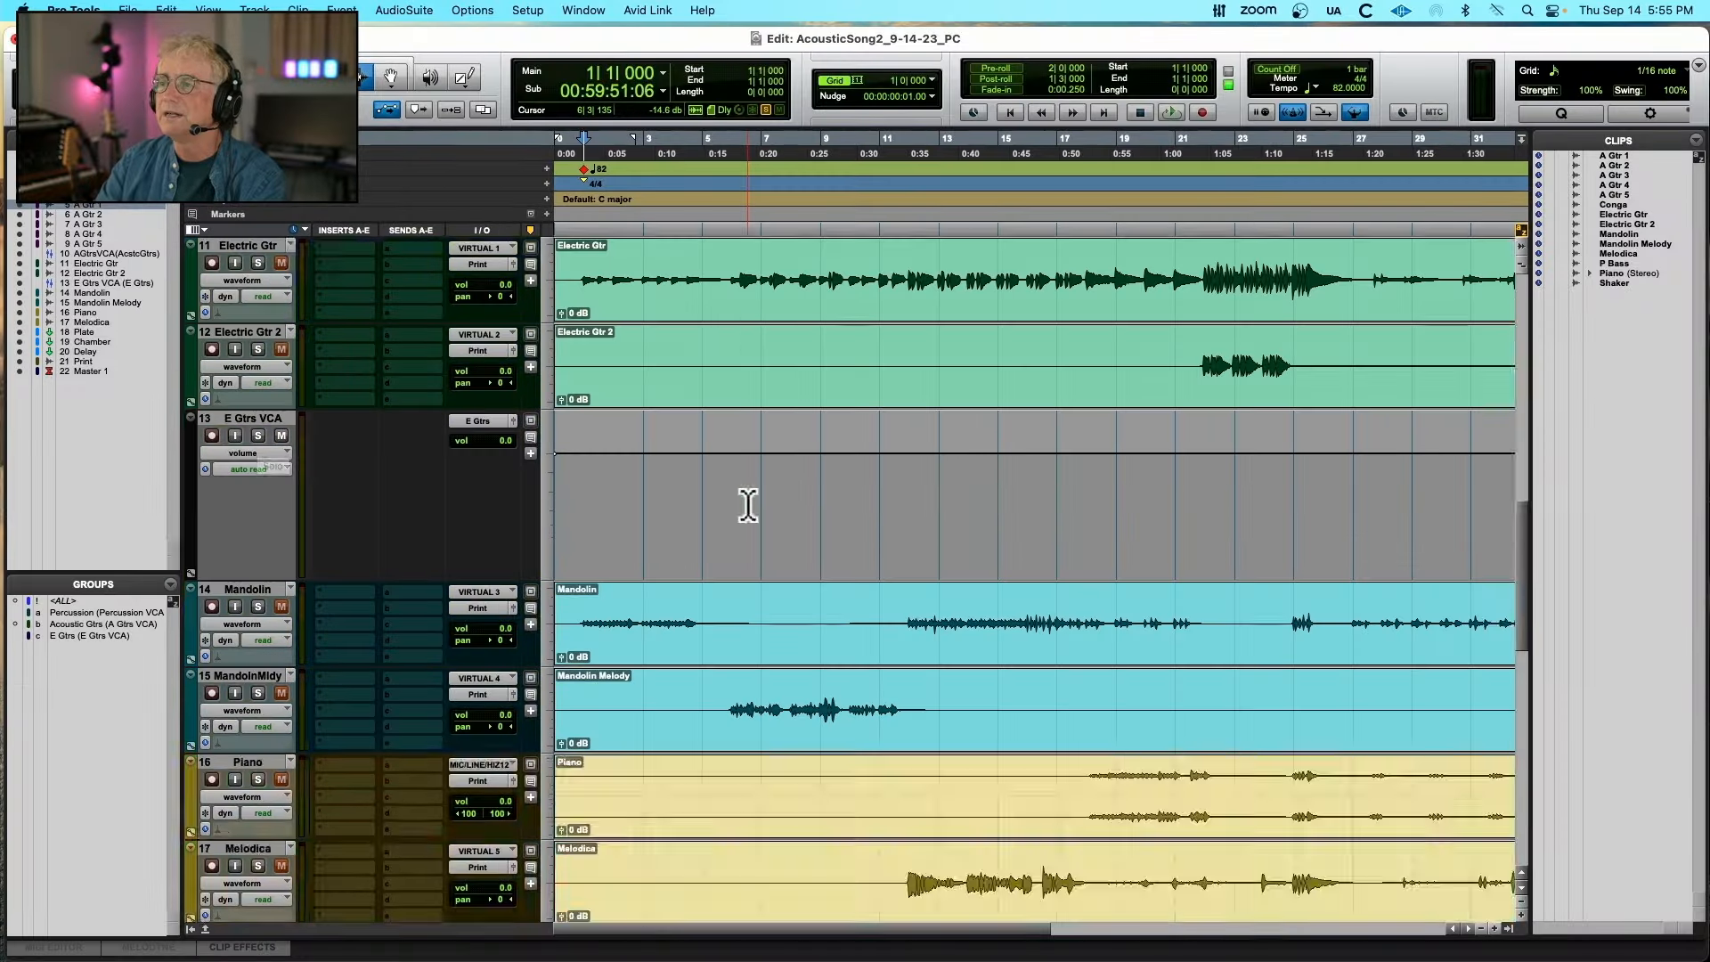
# Play the soloed acoustic guitars from bar 1 and stop after listening to the opening bars
pyautogui.scroll(3, 749, 497)
pyautogui.scroll(-3, 748, 498)
pyautogui.scroll(6, 749, 505)
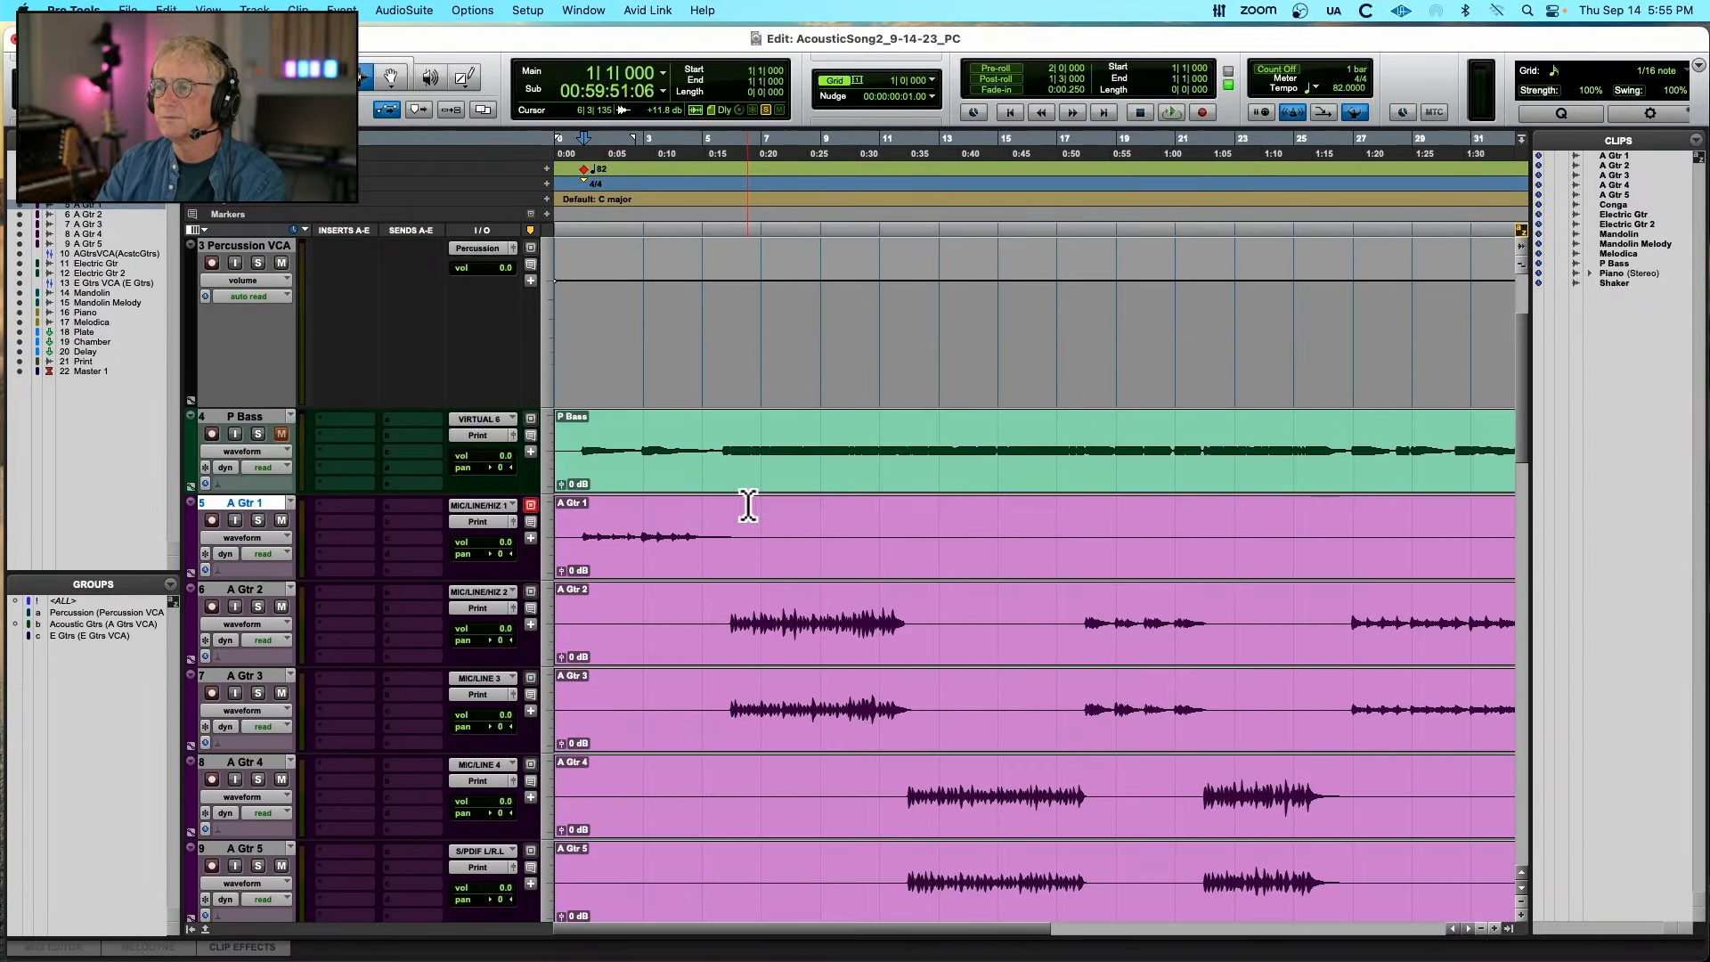
pyautogui.press('space')
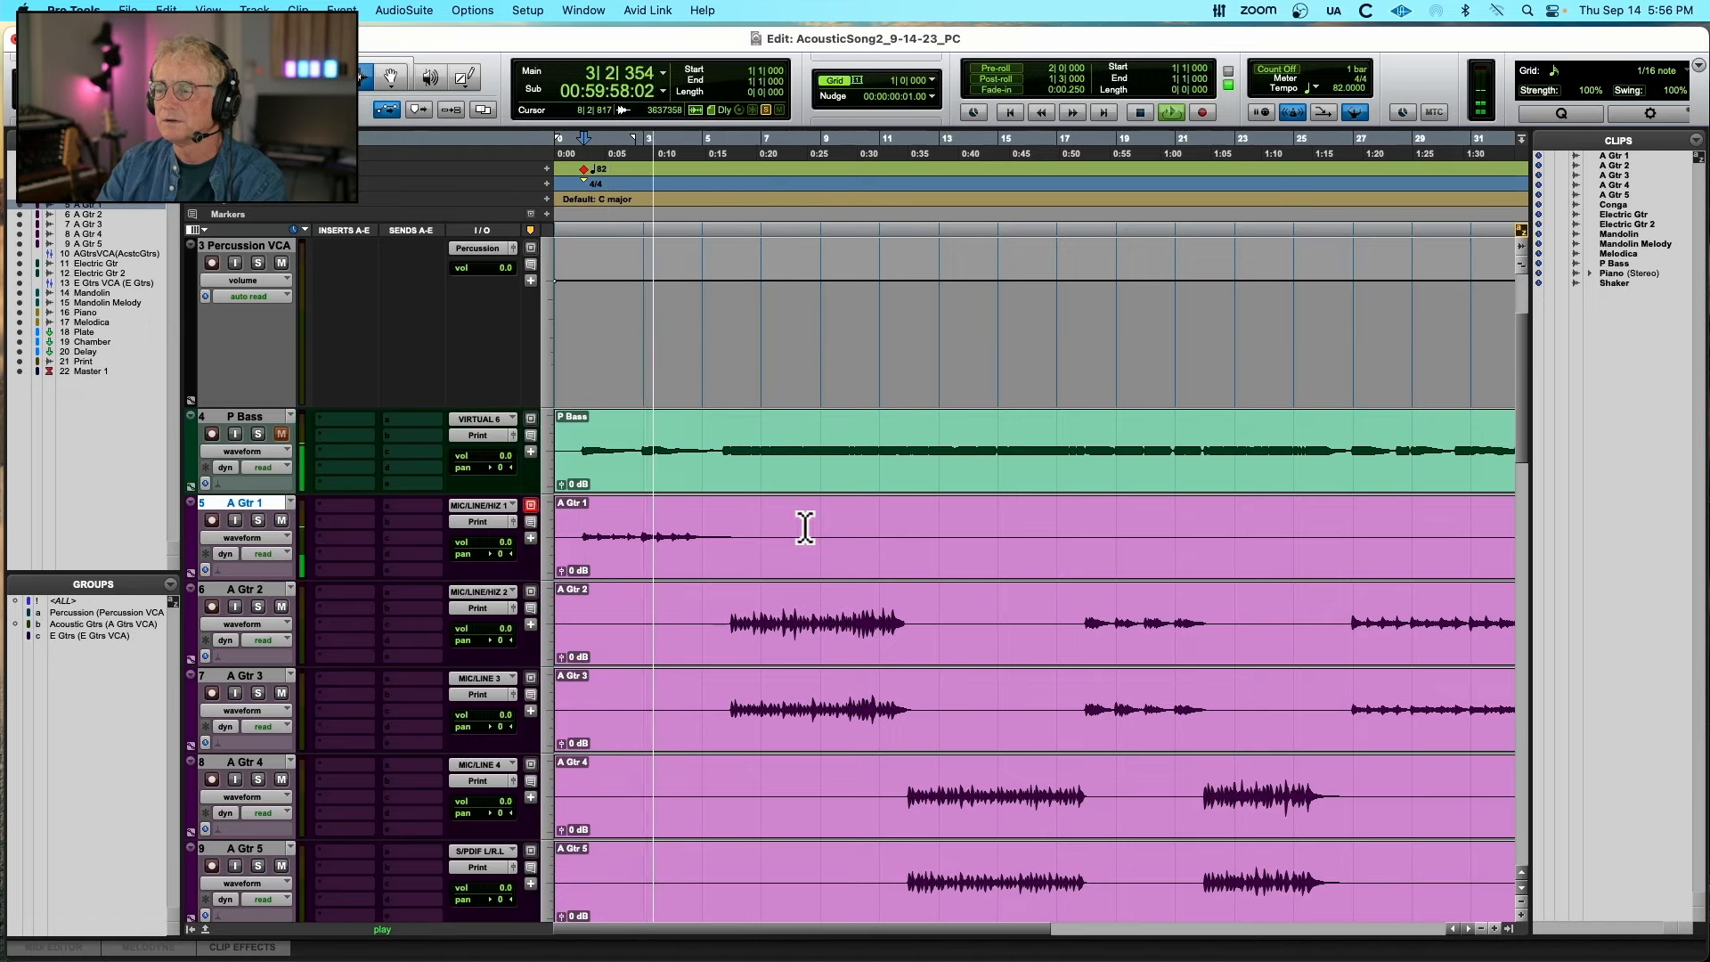
pyautogui.scroll(-3, 668, 629)
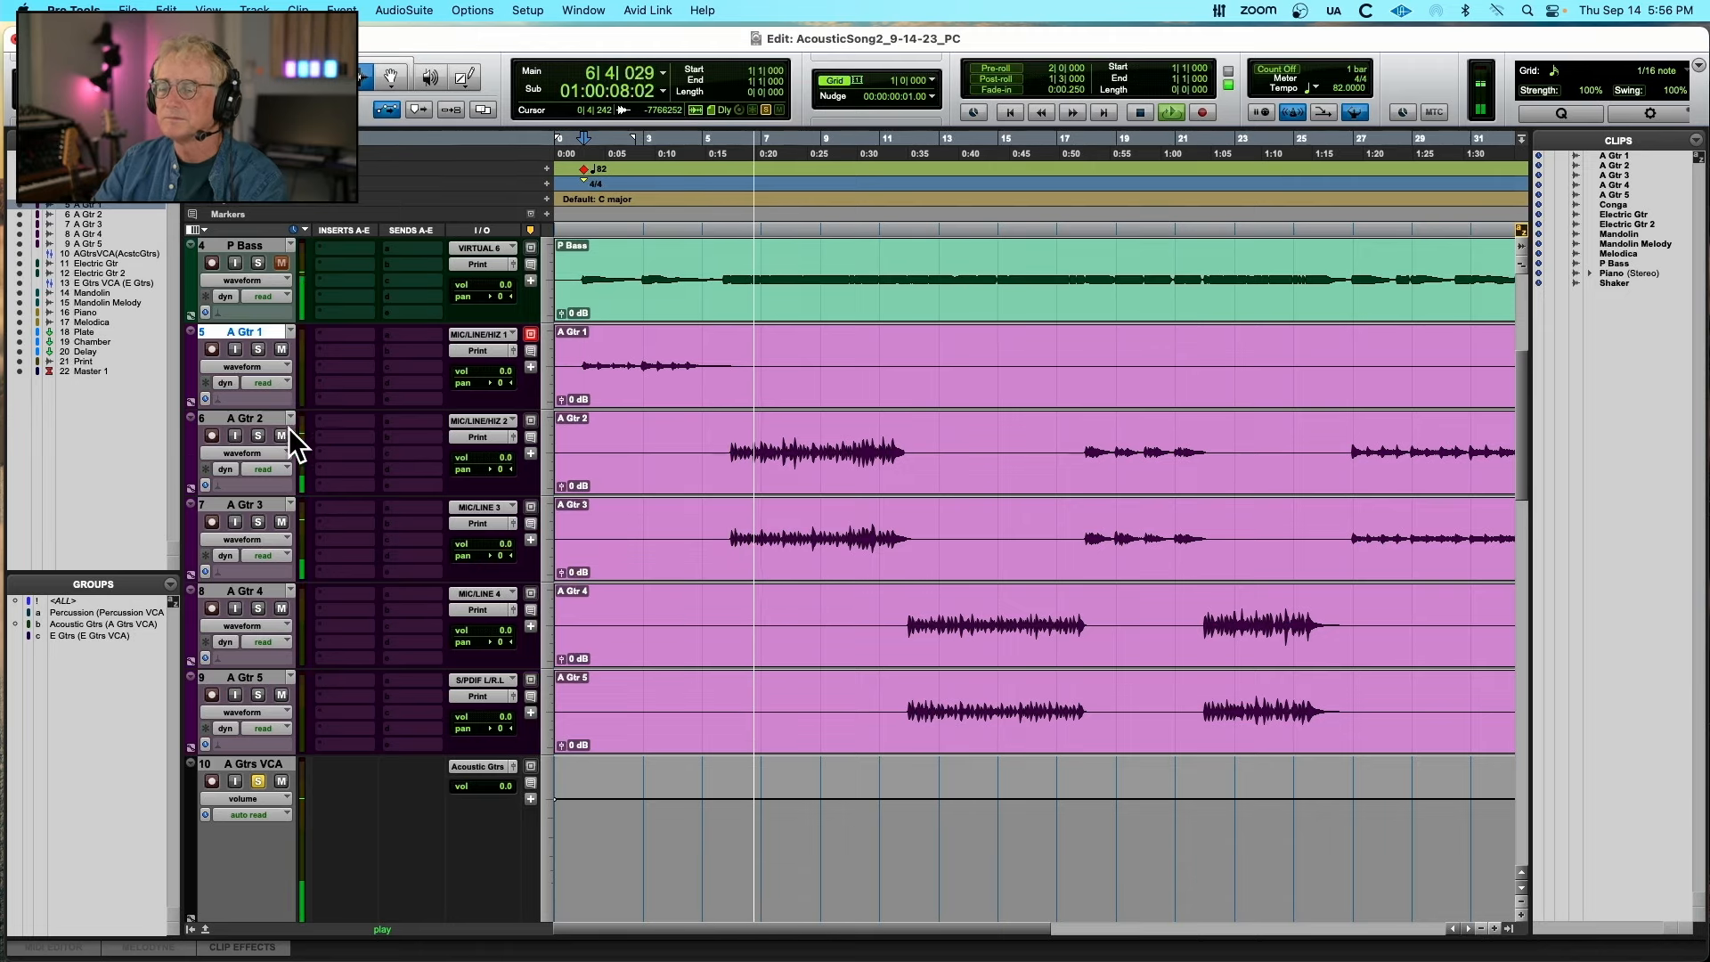
pyautogui.press('space')
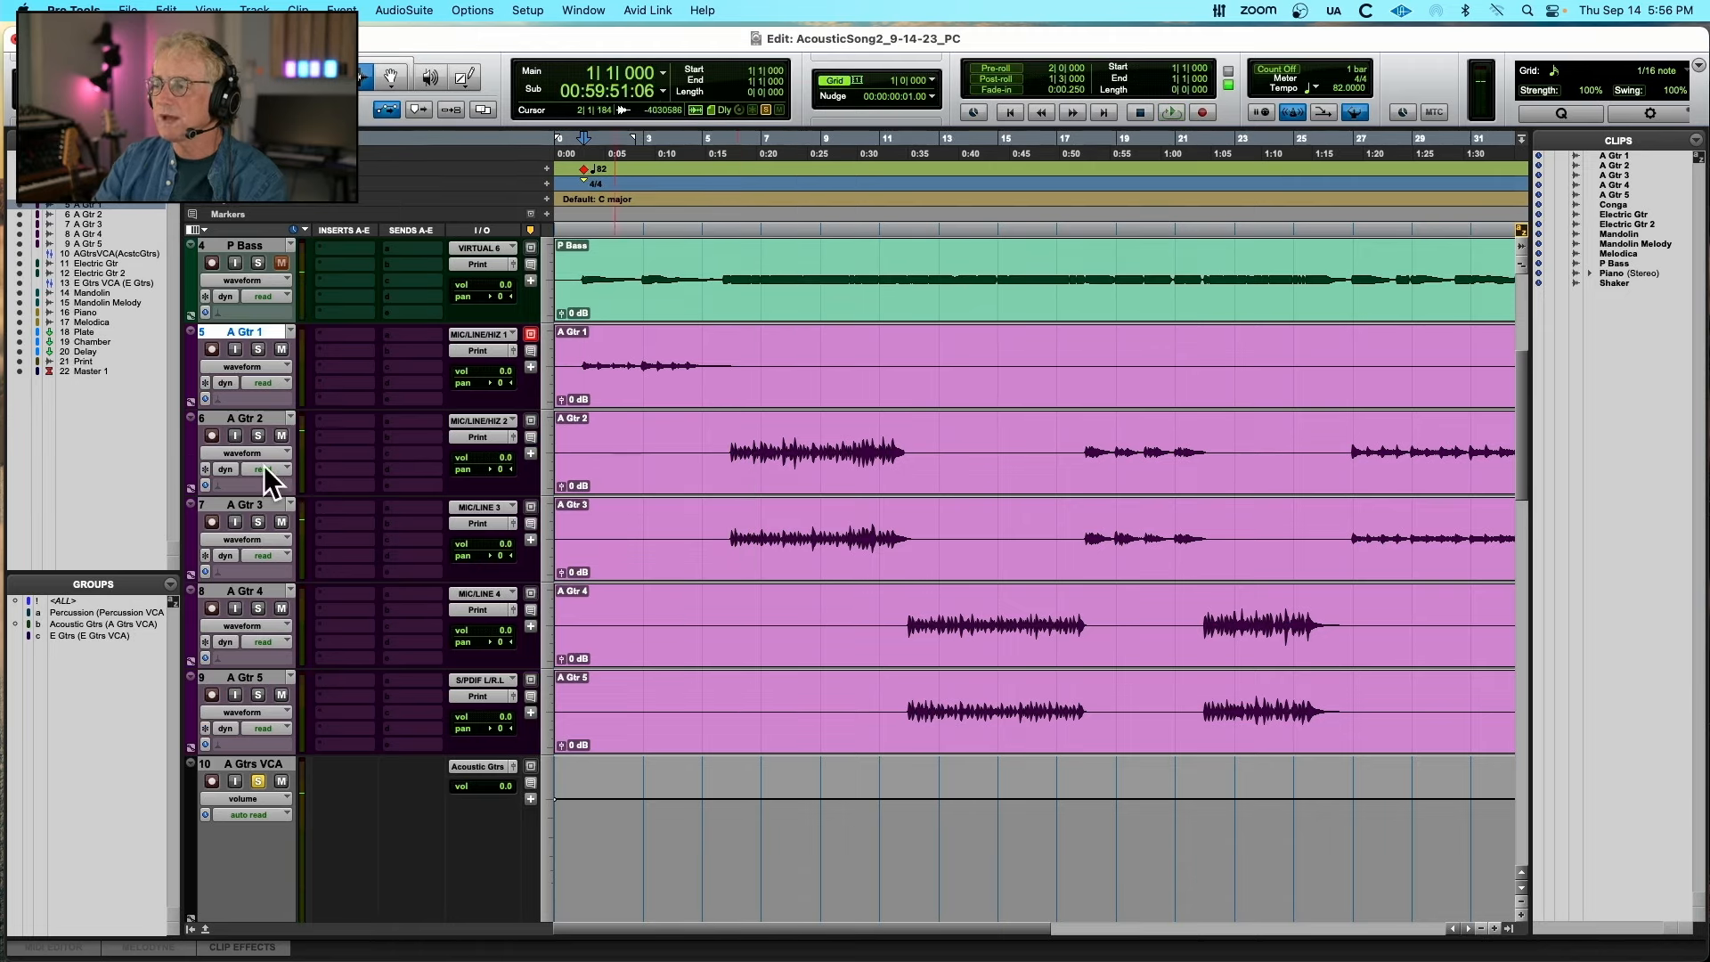
# Compare A Gtr 2 and A Gtr 3 by soloing each in turn during playback from bar 6, then clear both solos
pyautogui.click(257, 435)
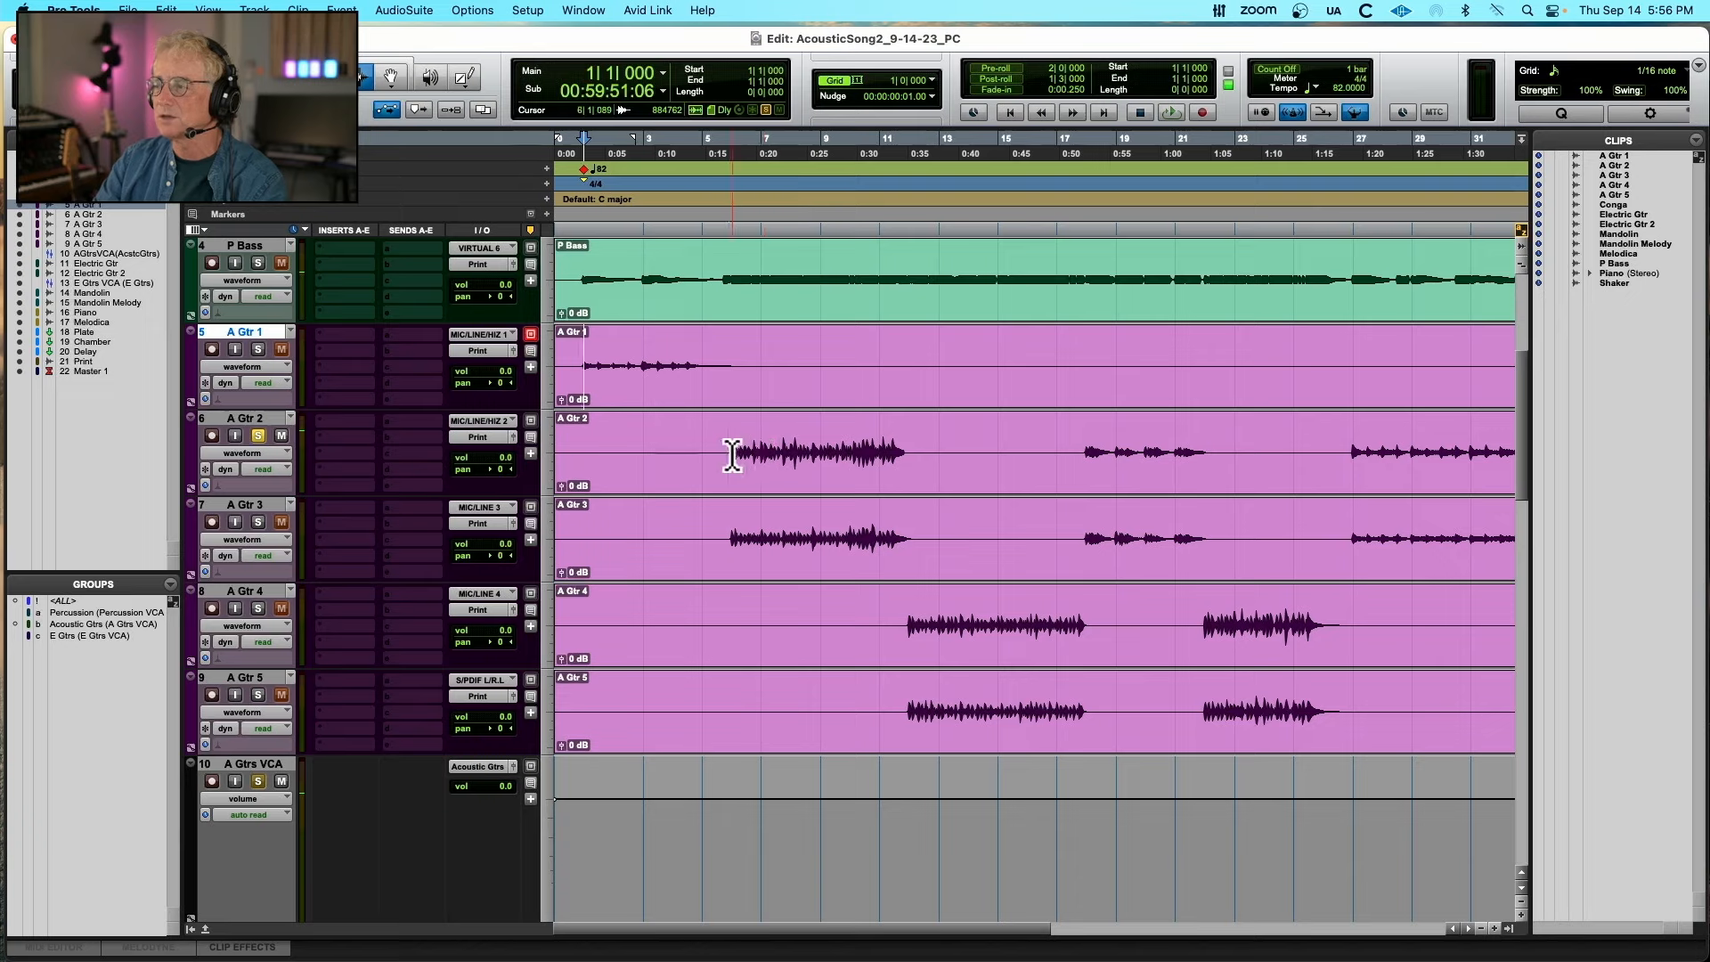
pyautogui.click(732, 456)
pyautogui.press('space')
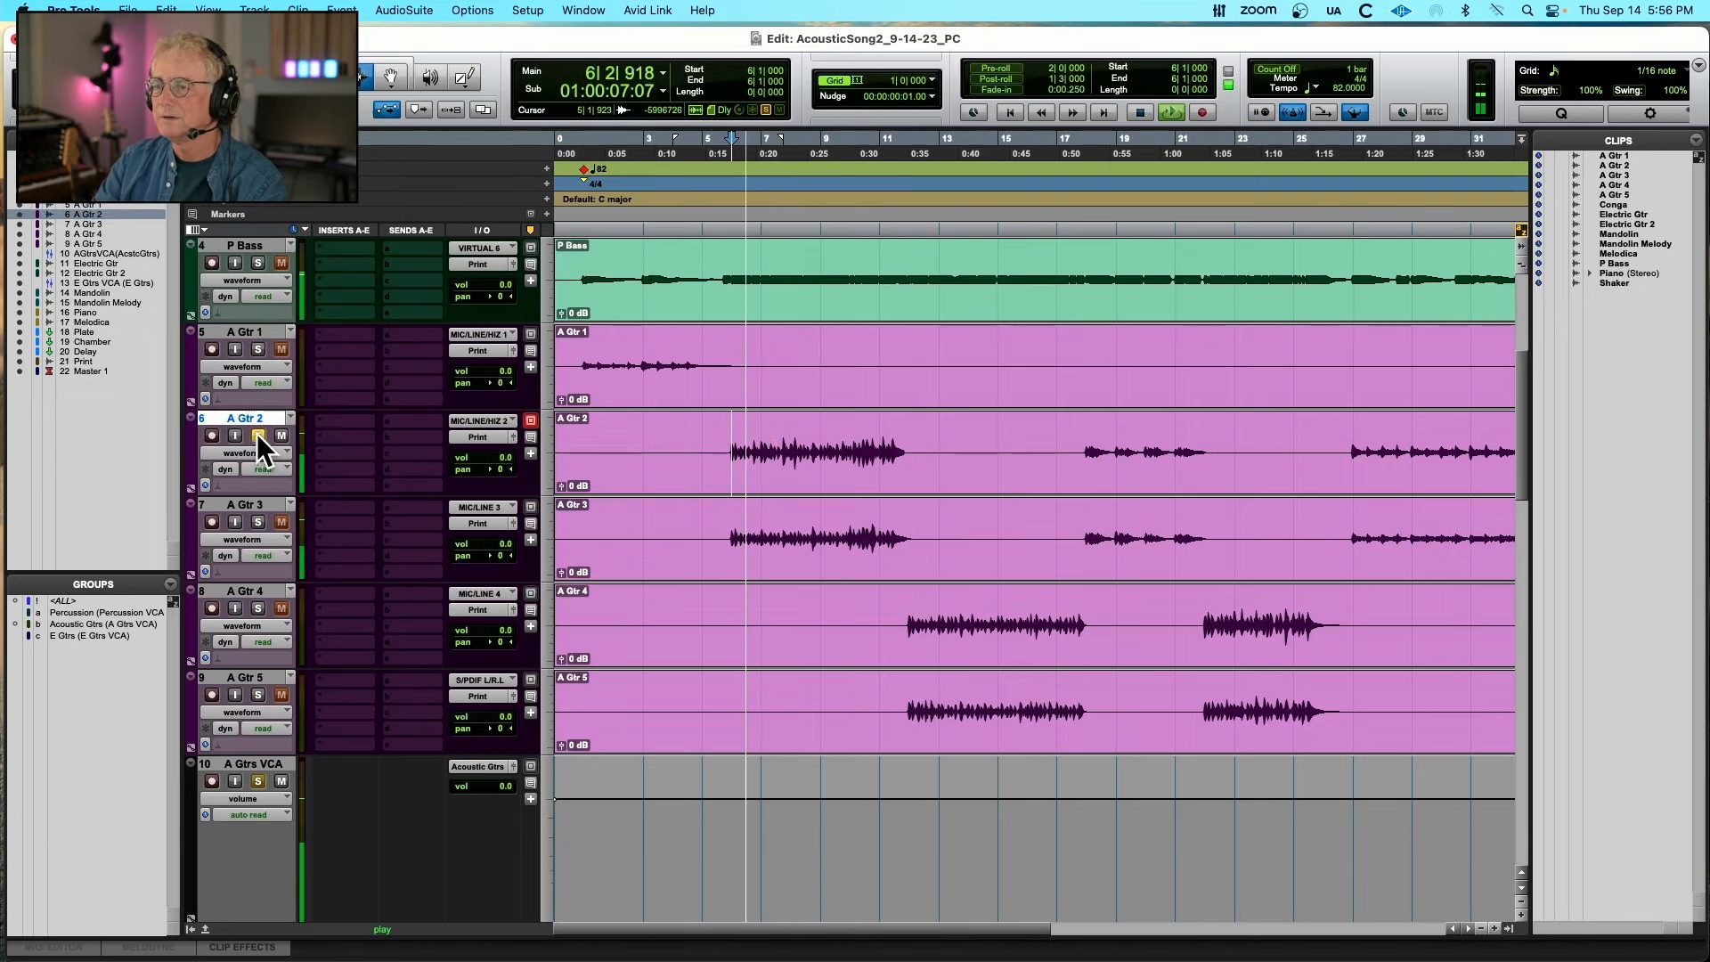
pyautogui.click(258, 436)
pyautogui.click(259, 521)
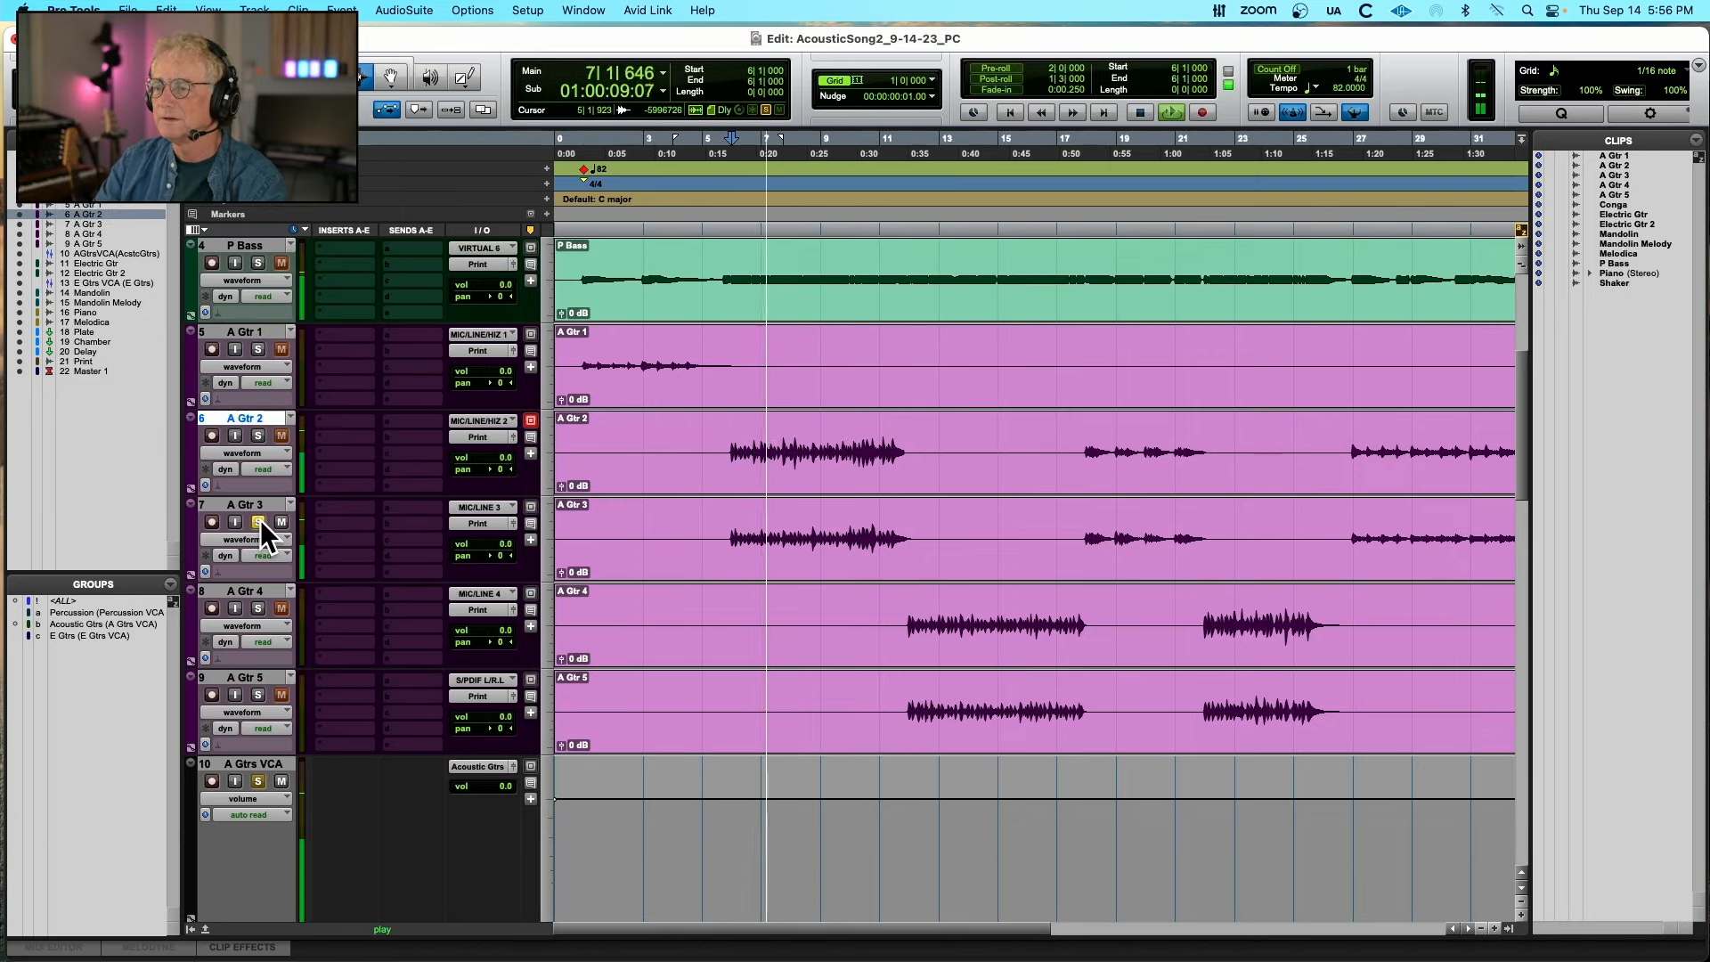
pyautogui.press('space')
pyautogui.click(259, 521)
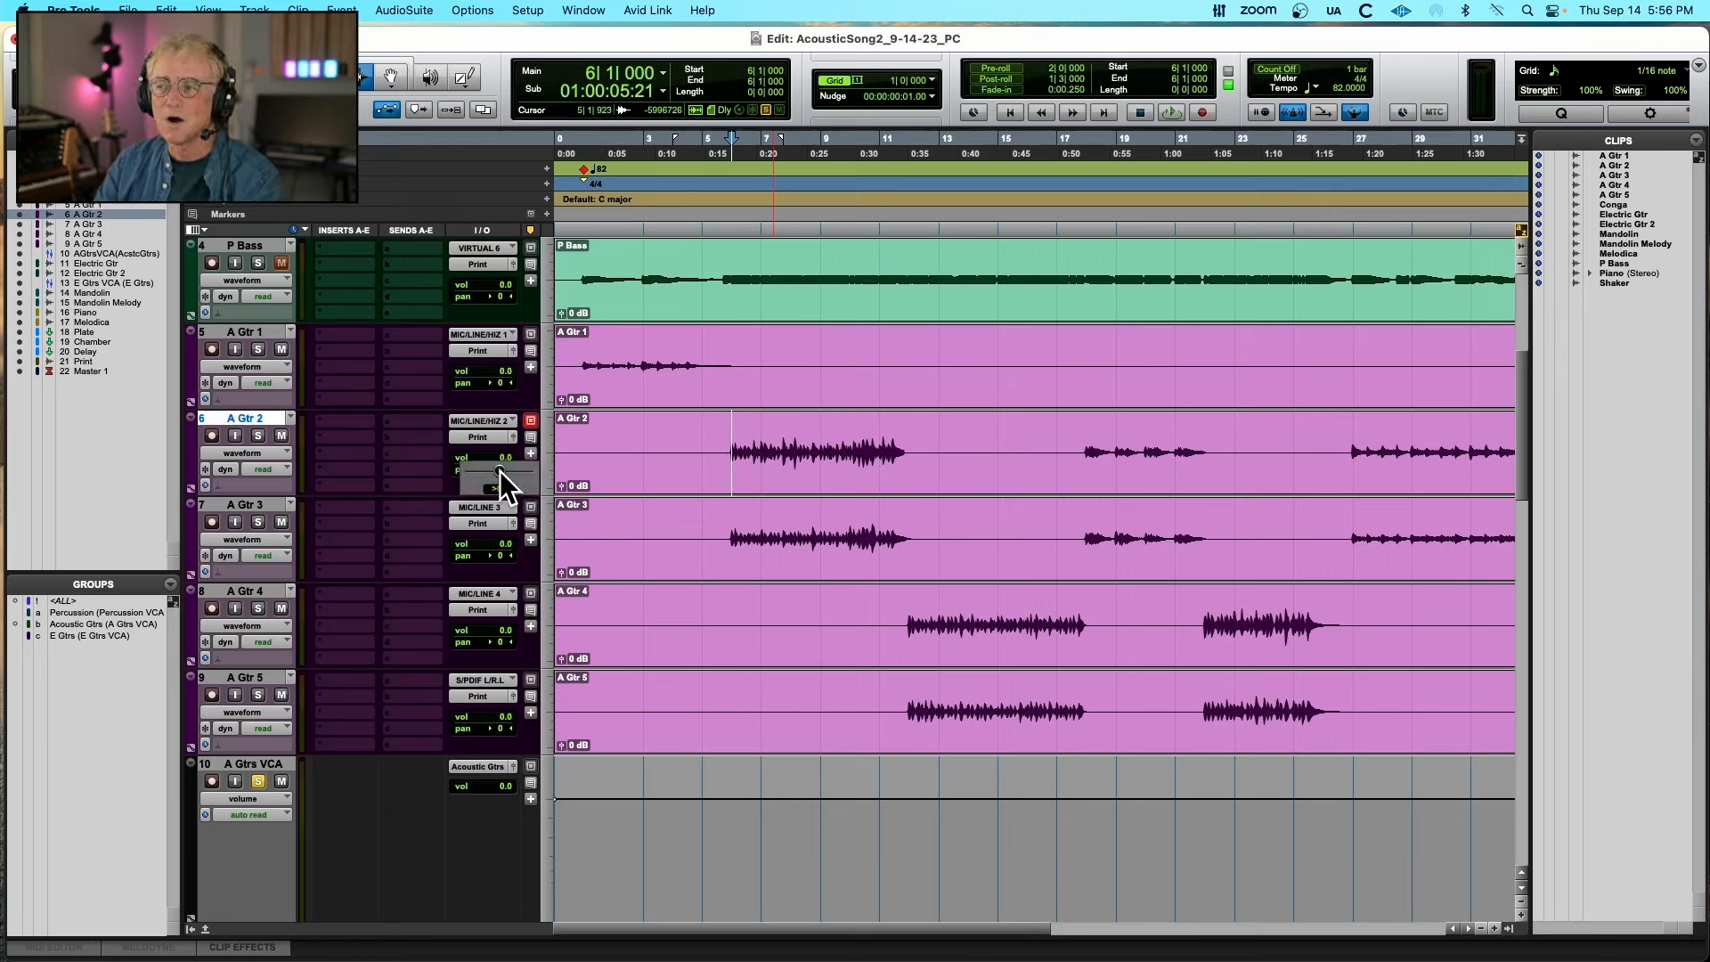
# Pan A Gtr 2 to 100 left and A Gtr 3 to 100 right, and audition the pair from bar 6
pyautogui.moveTo(451, 468); pyautogui.dragTo(451, 469)
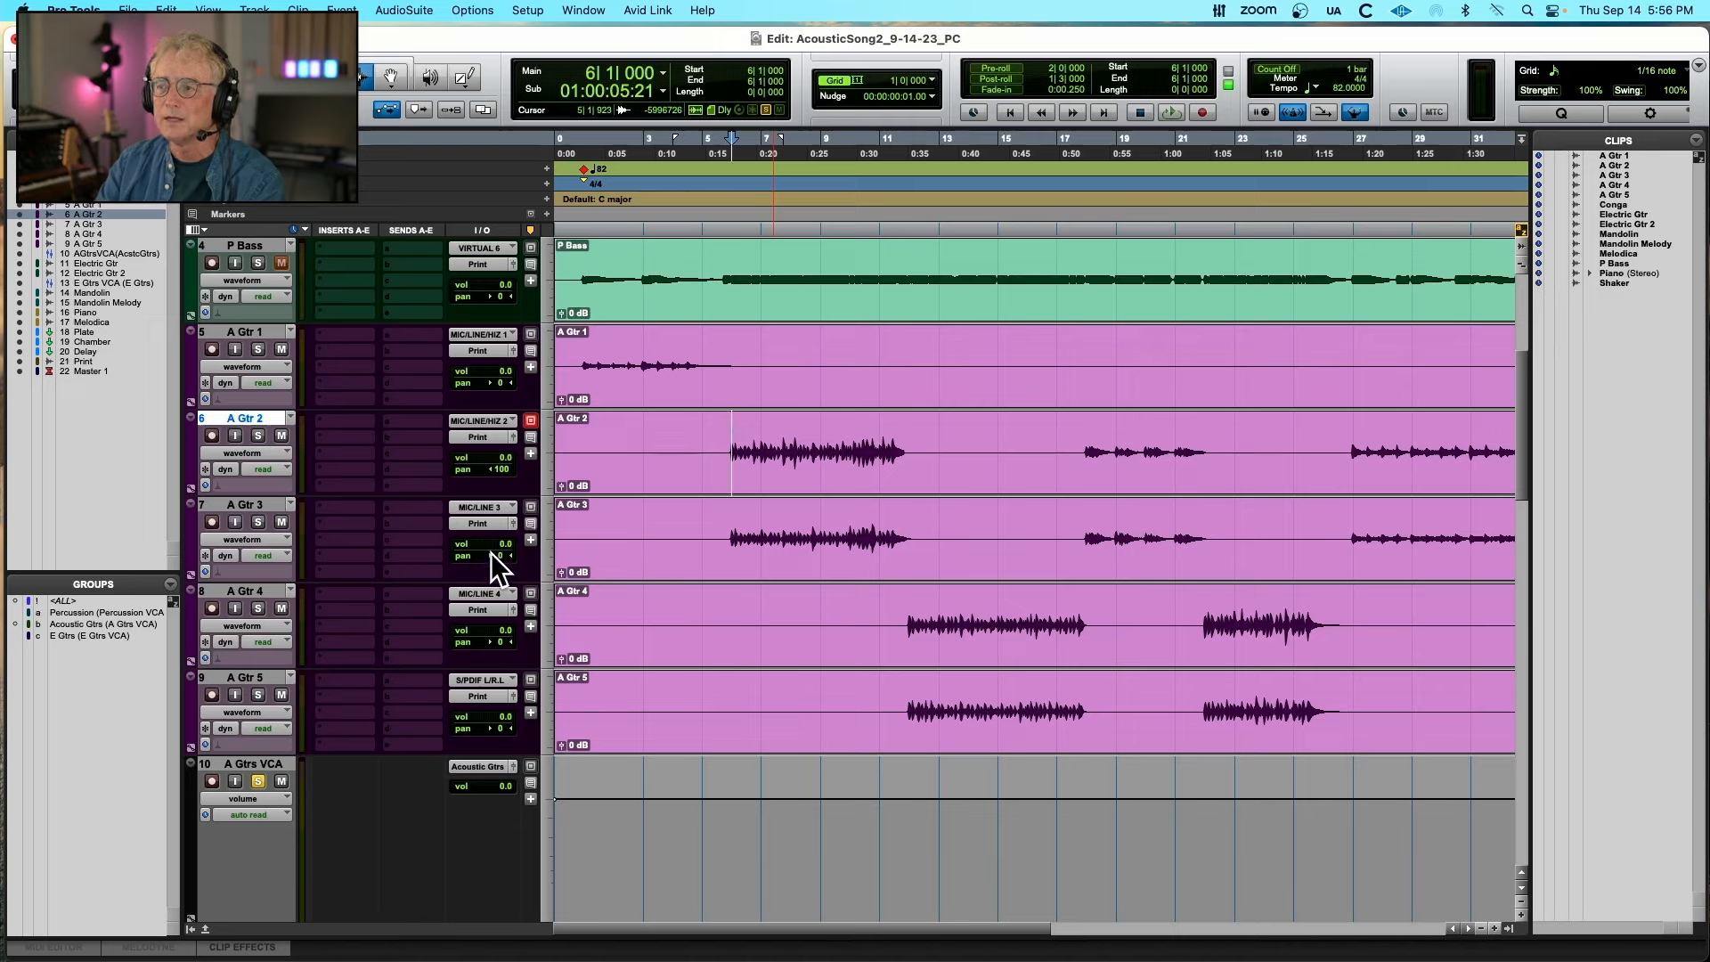
pyautogui.moveTo(538, 553); pyautogui.dragTo(551, 552)
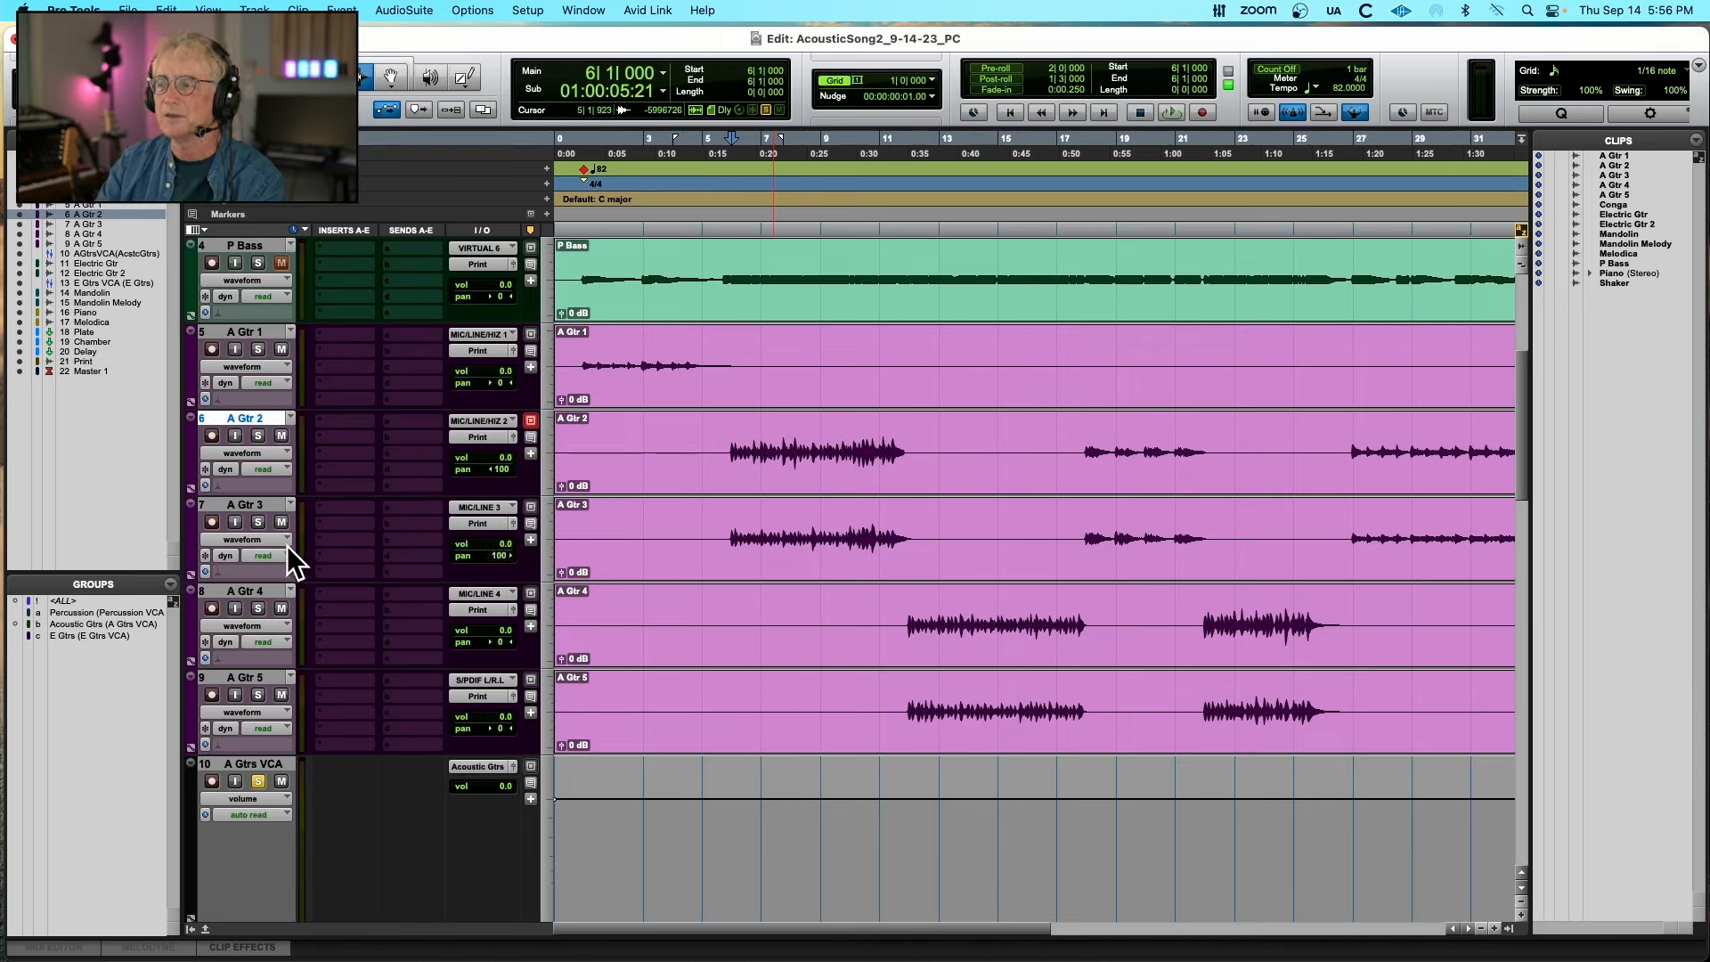
pyautogui.press('space')
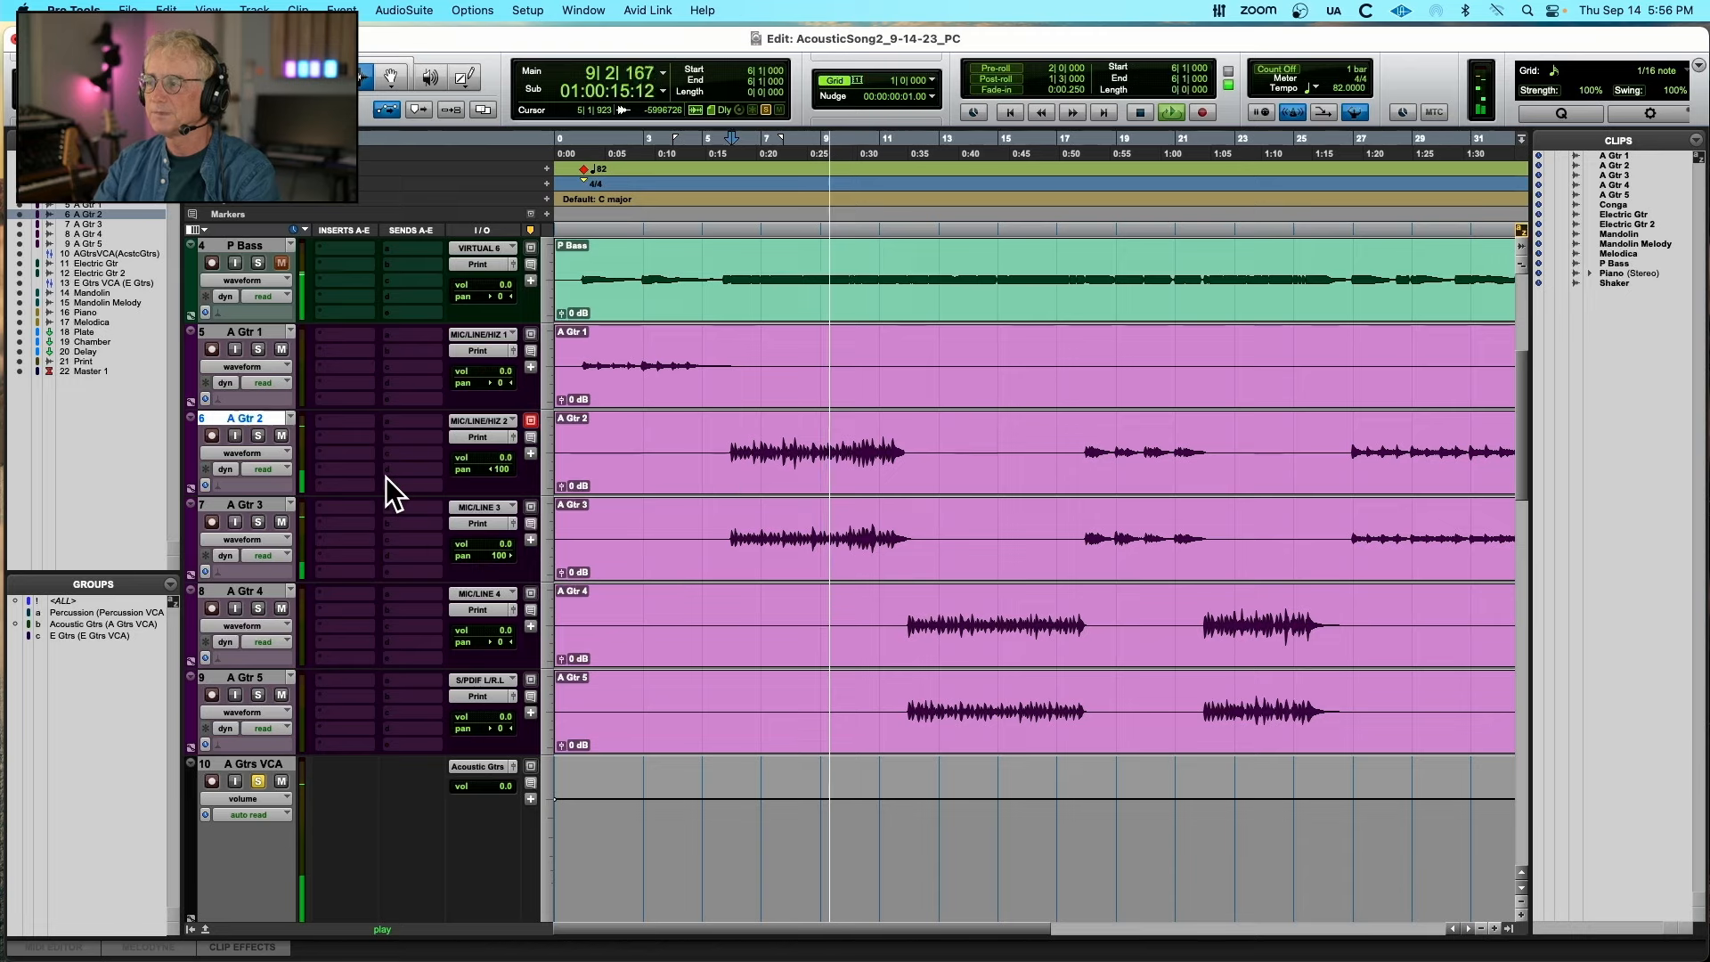
pyautogui.press('space')
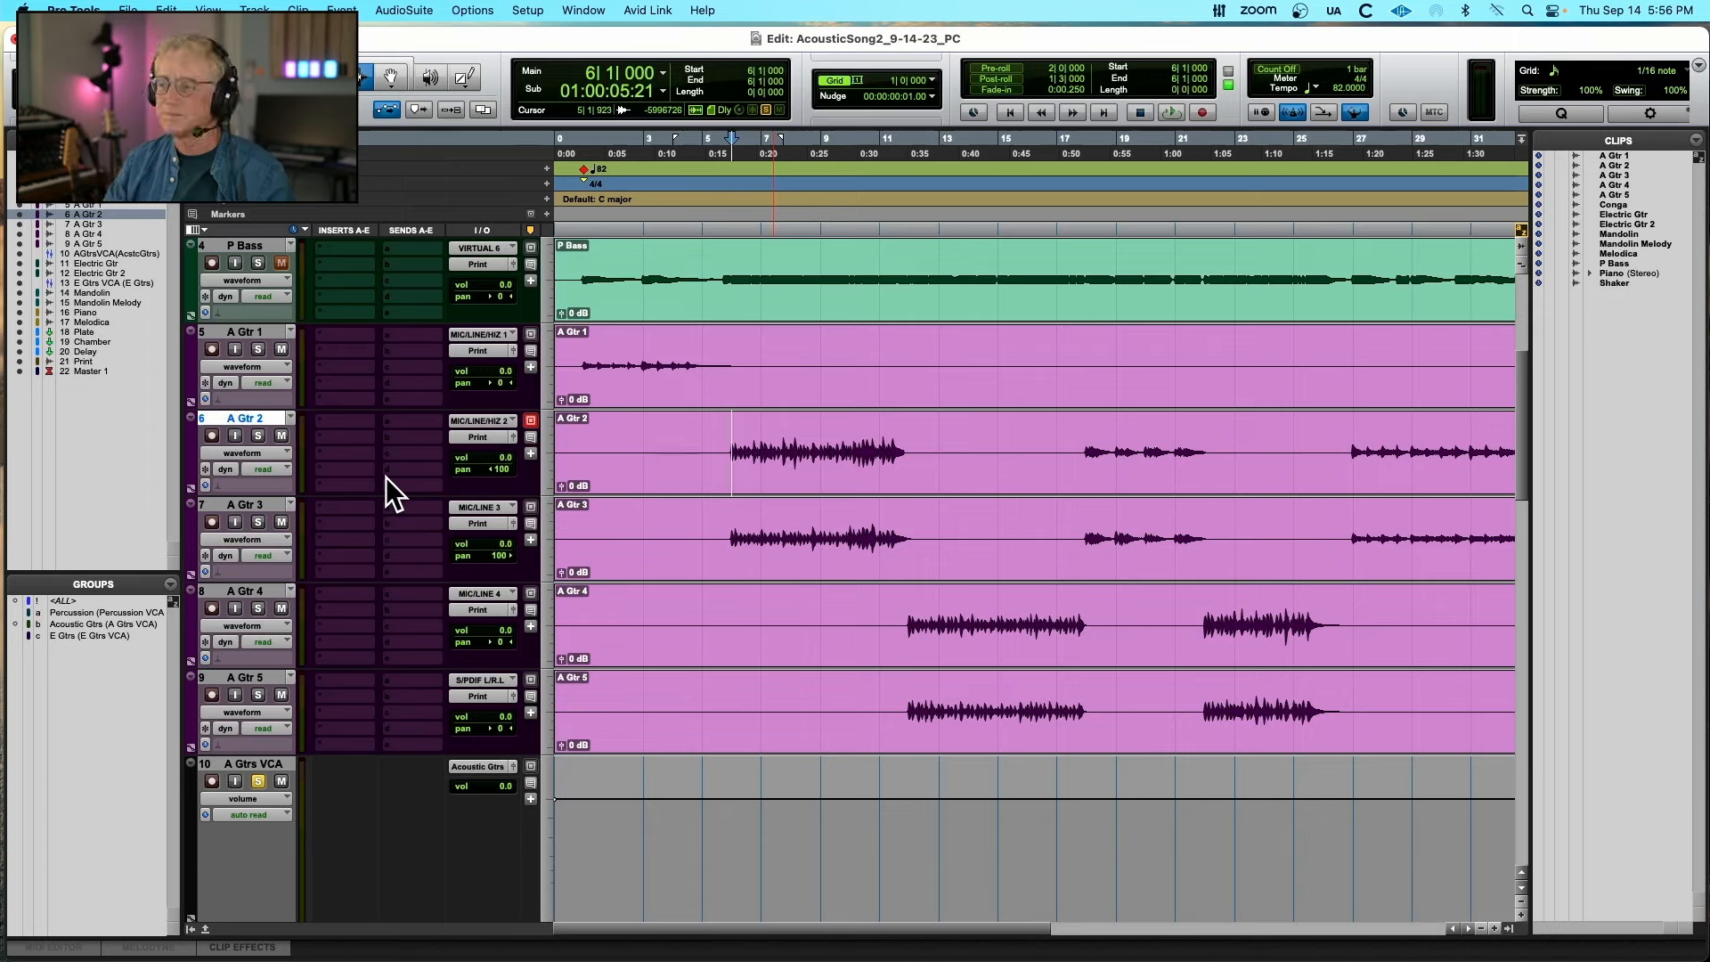
# Play from bar 11 while panning A Gtr 4 to 100 left and A Gtr 5 to 100 right, then stop playback
pyautogui.click(894, 627)
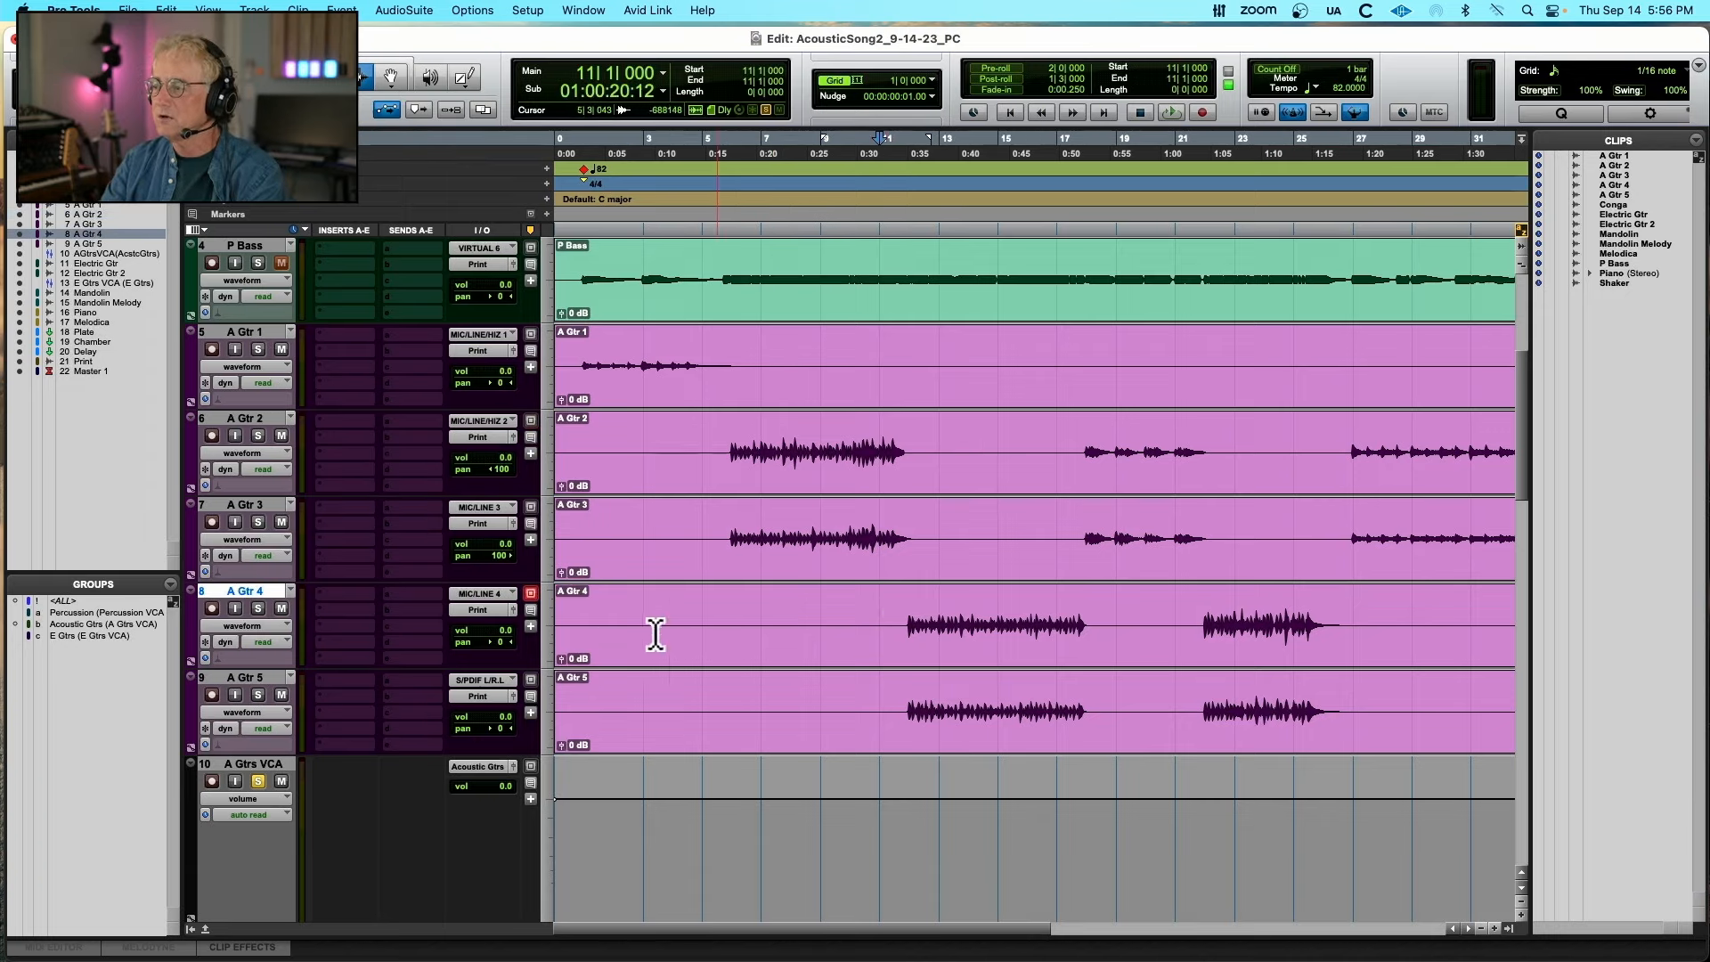
pyautogui.press('space')
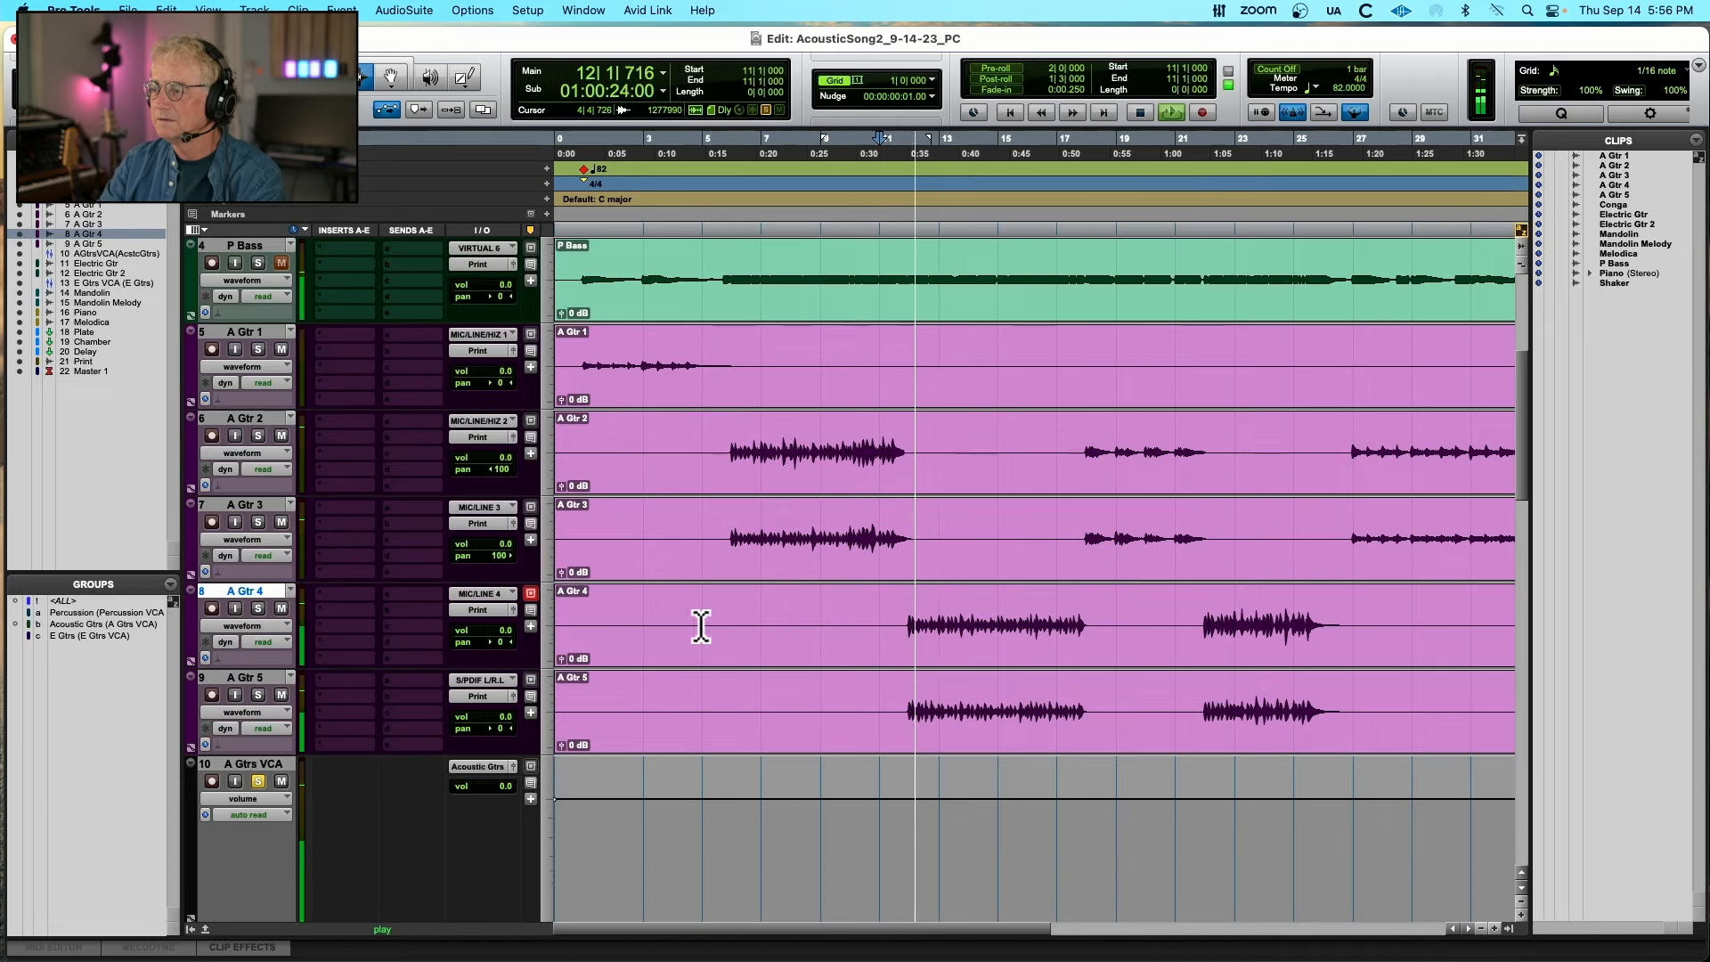
pyautogui.moveTo(513, 646); pyautogui.dragTo(438, 630)
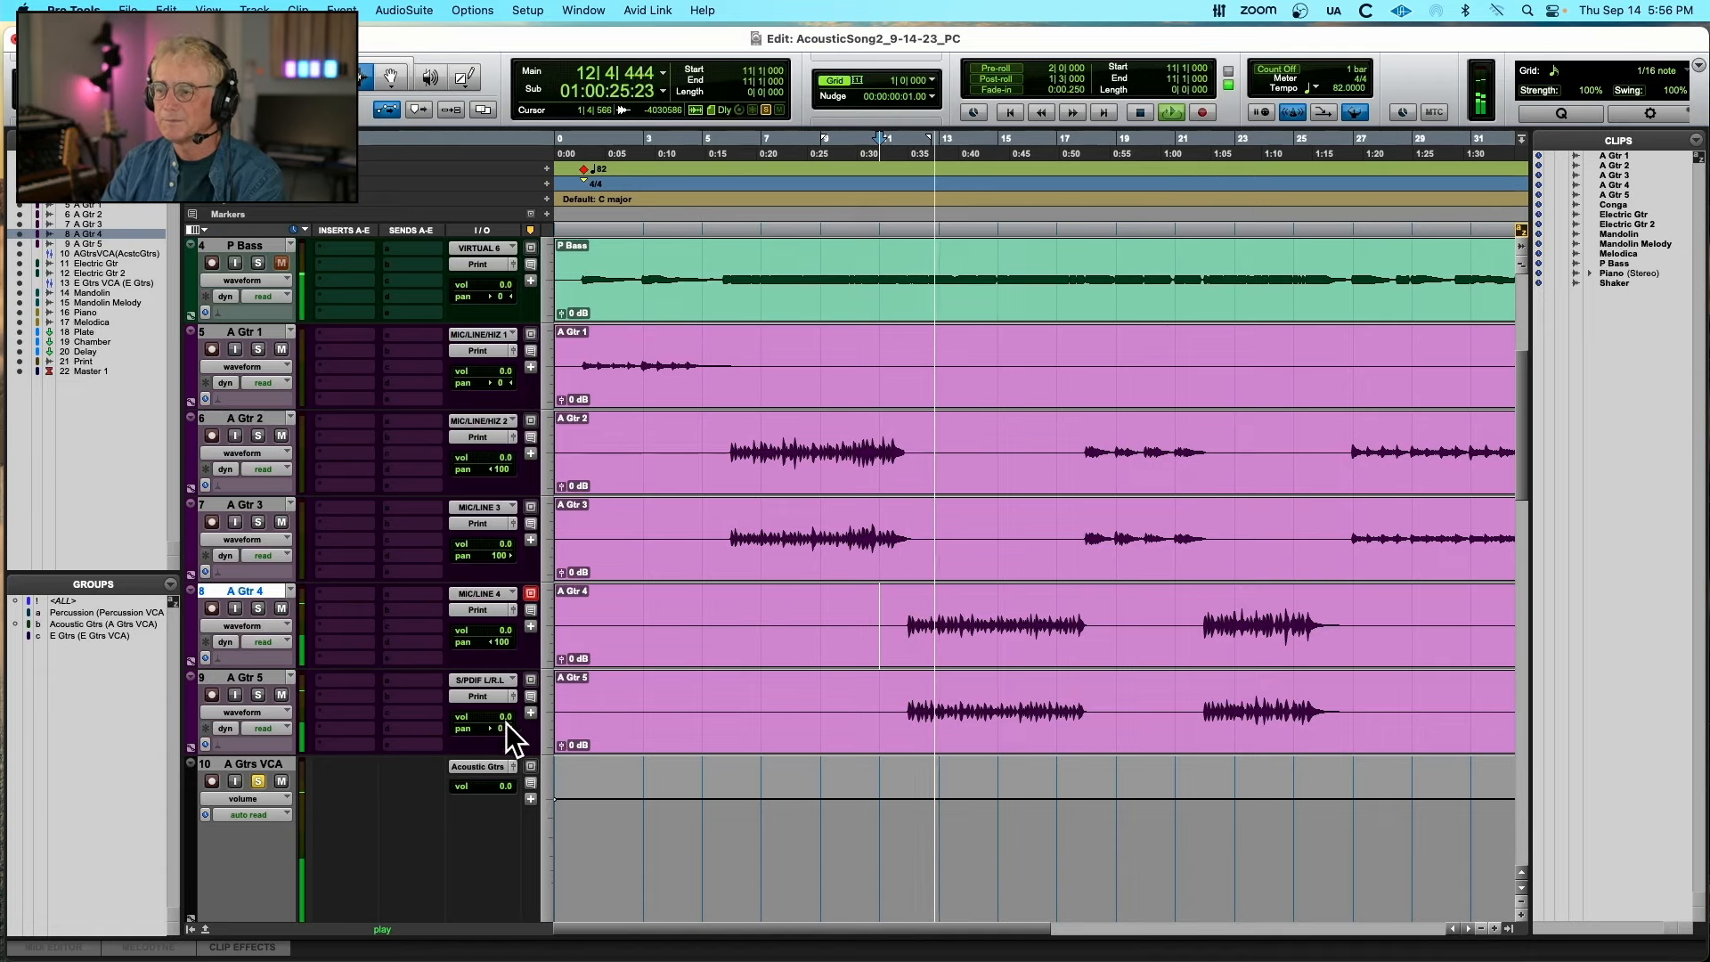
pyautogui.moveTo(504, 728); pyautogui.dragTo(563, 729)
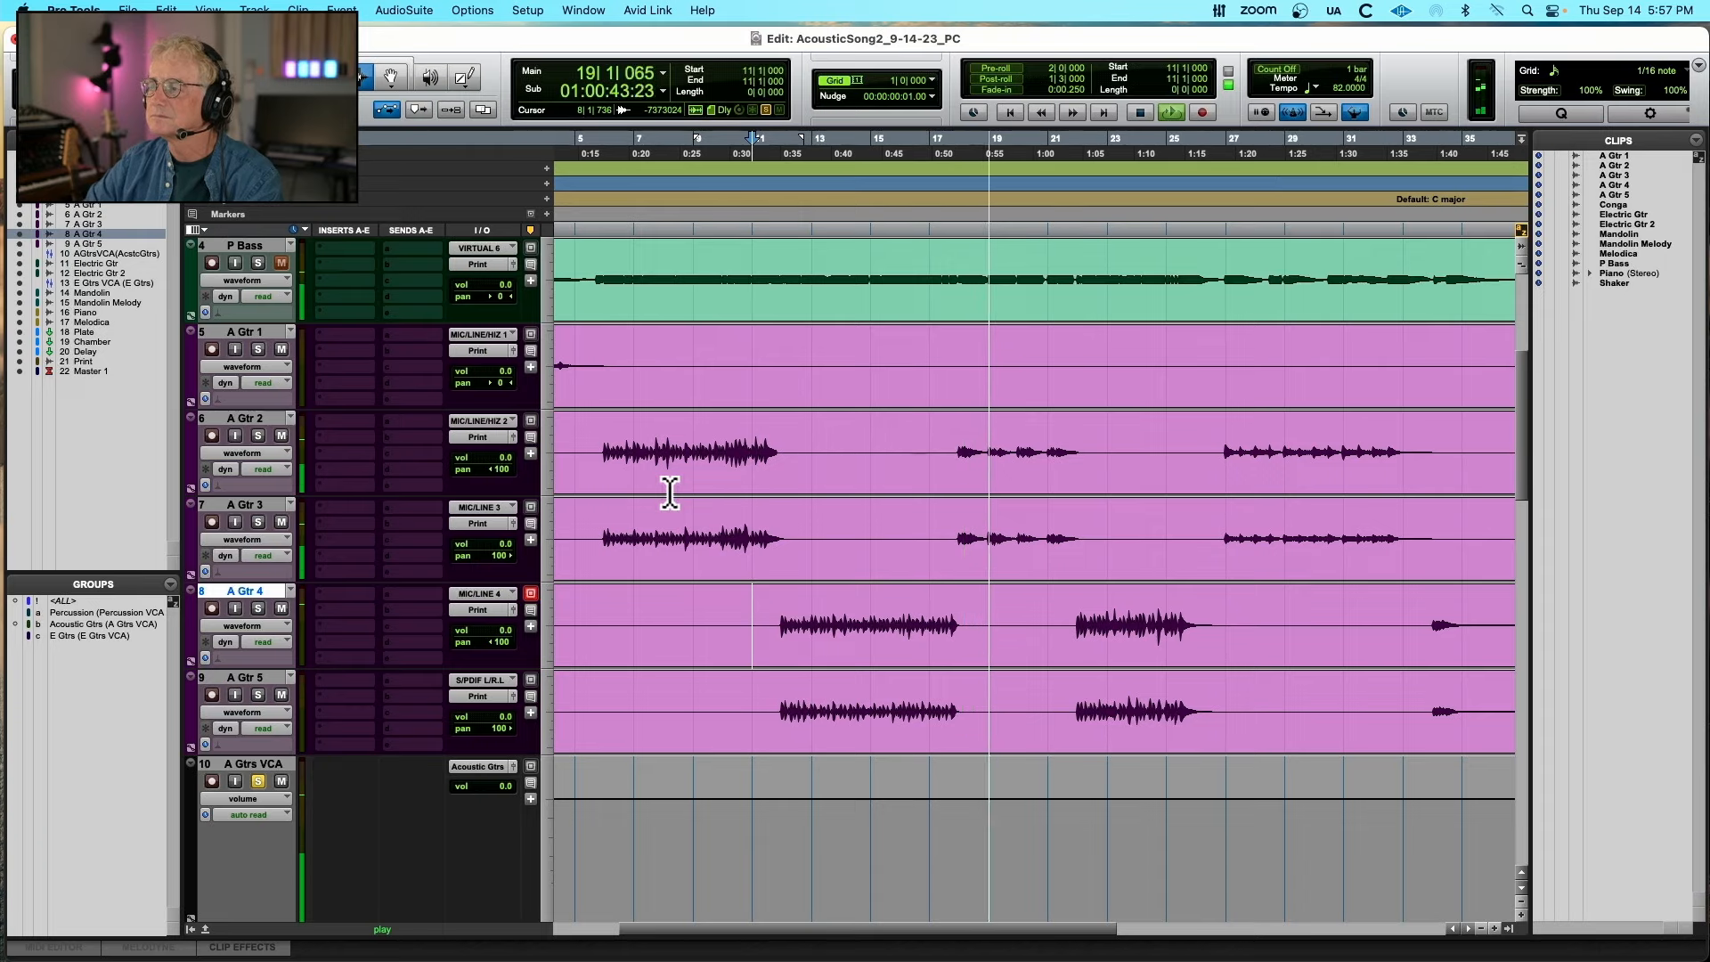
pyautogui.press('super+bracketleft')
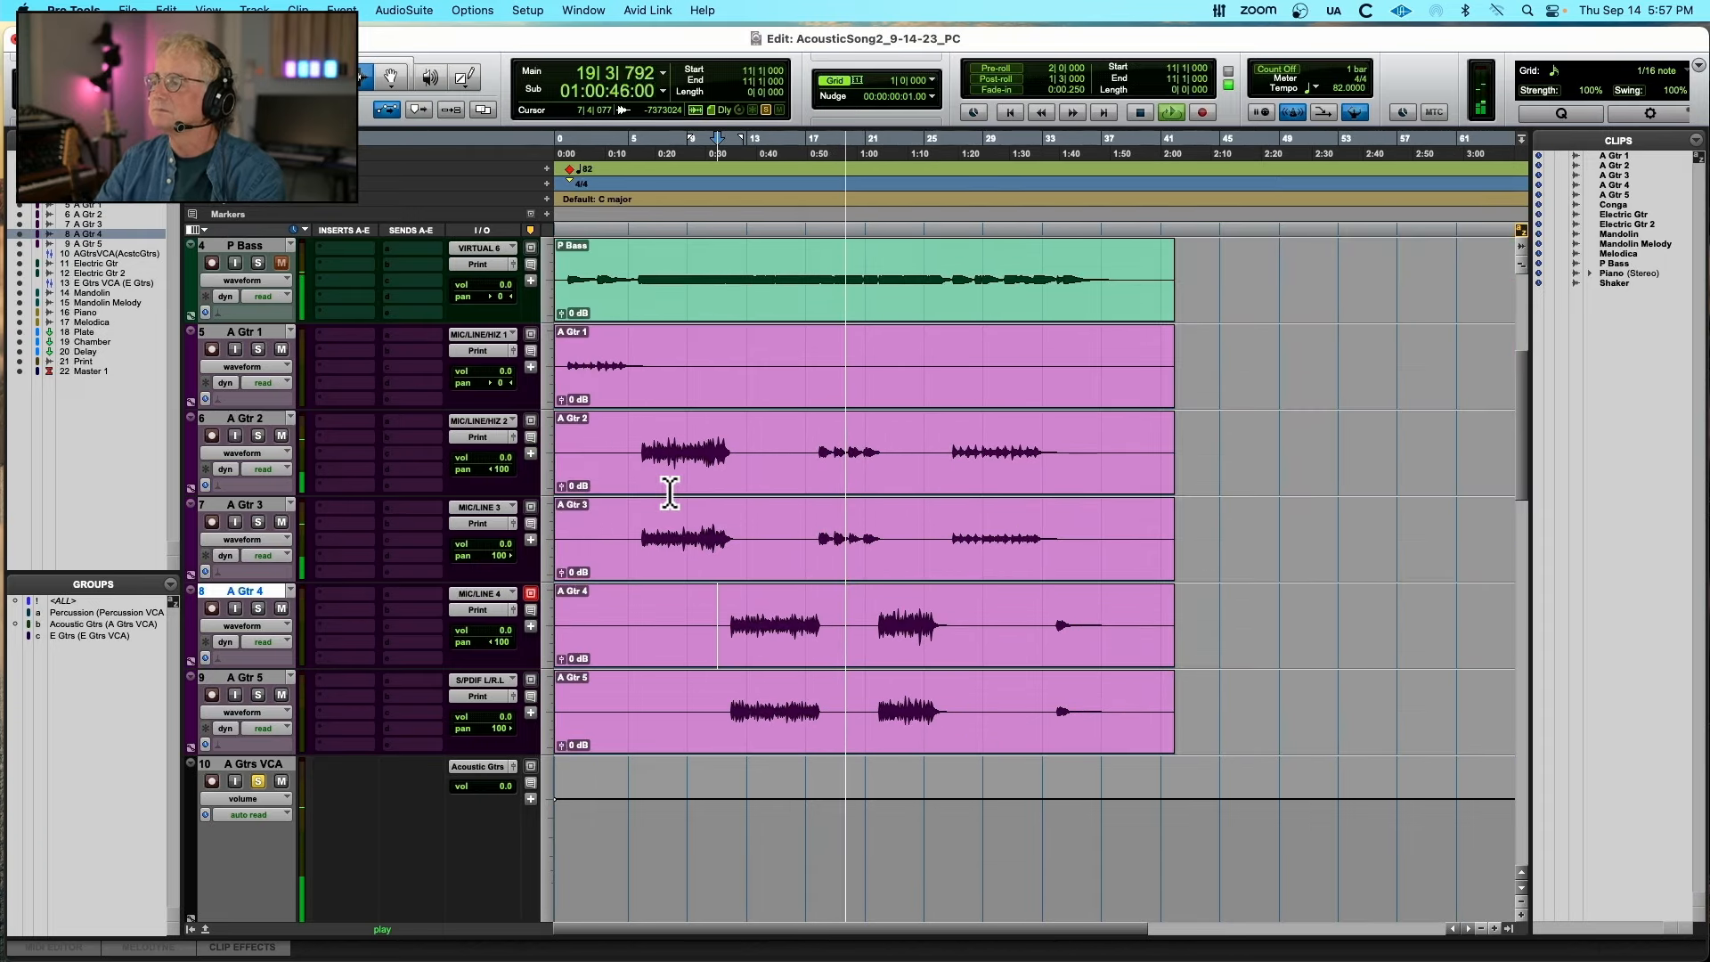
pyautogui.press('space')
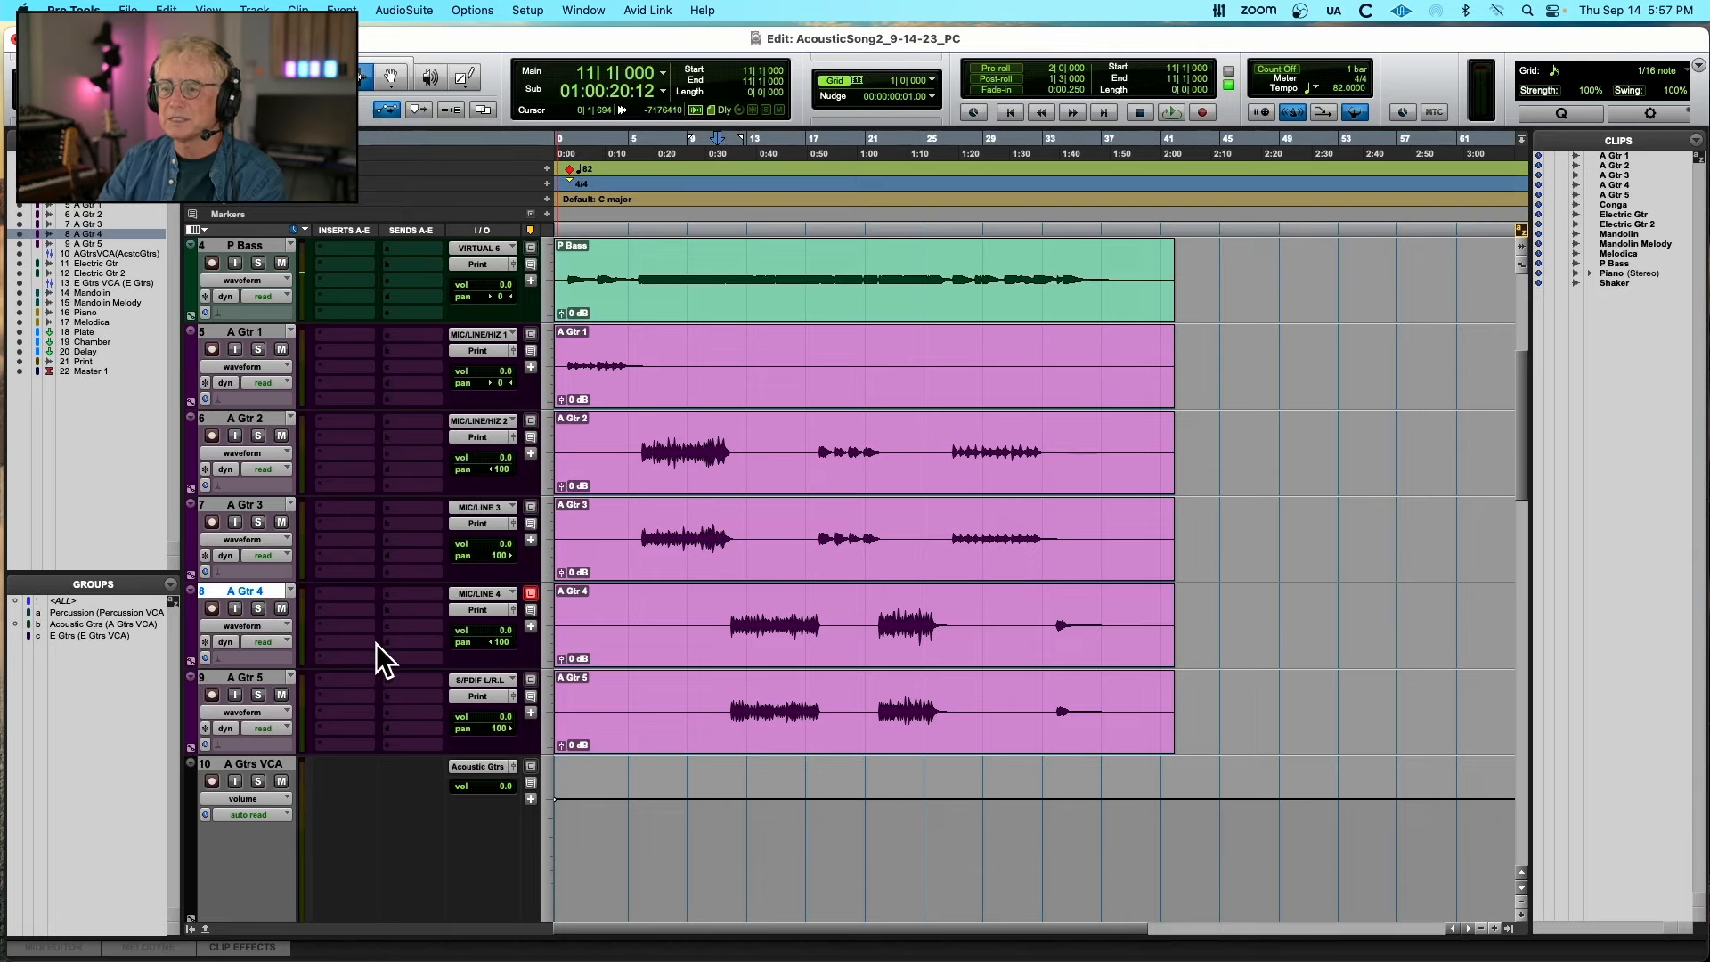
# Solo the E Gtrs VCA and audition the electric guitars from bar 1 and again from bar 7, then stop playback
pyautogui.scroll(-5, 376, 643)
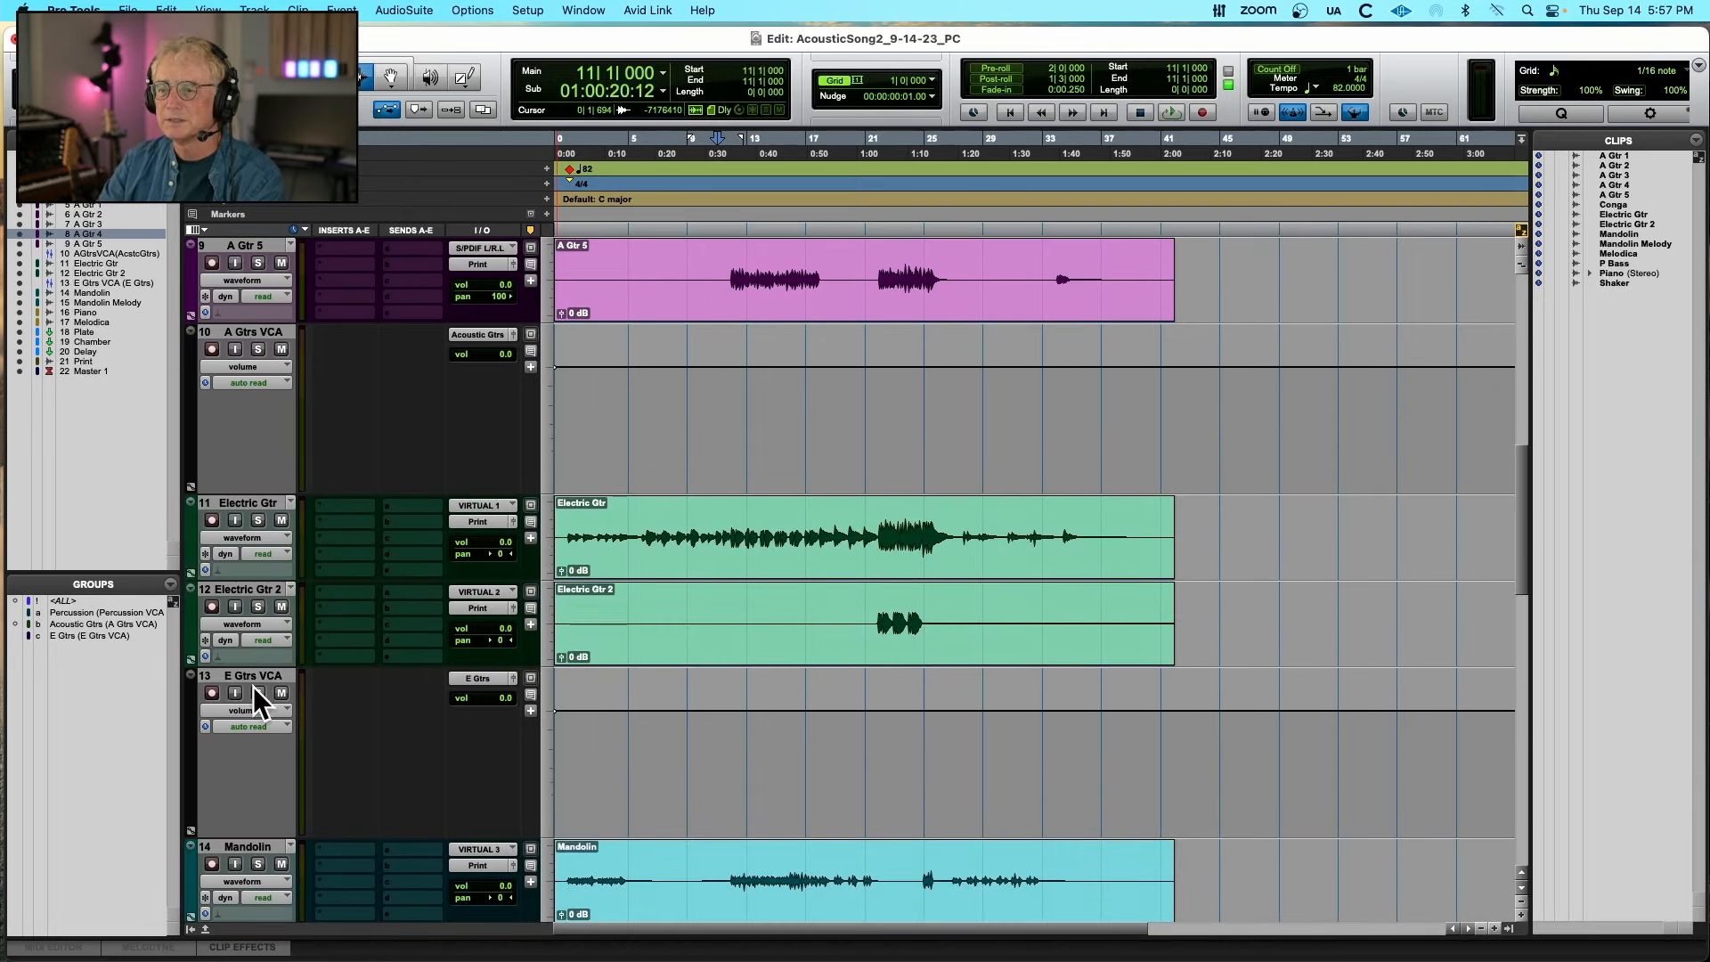
pyautogui.click(257, 693)
pyautogui.click(565, 530)
pyautogui.press('space')
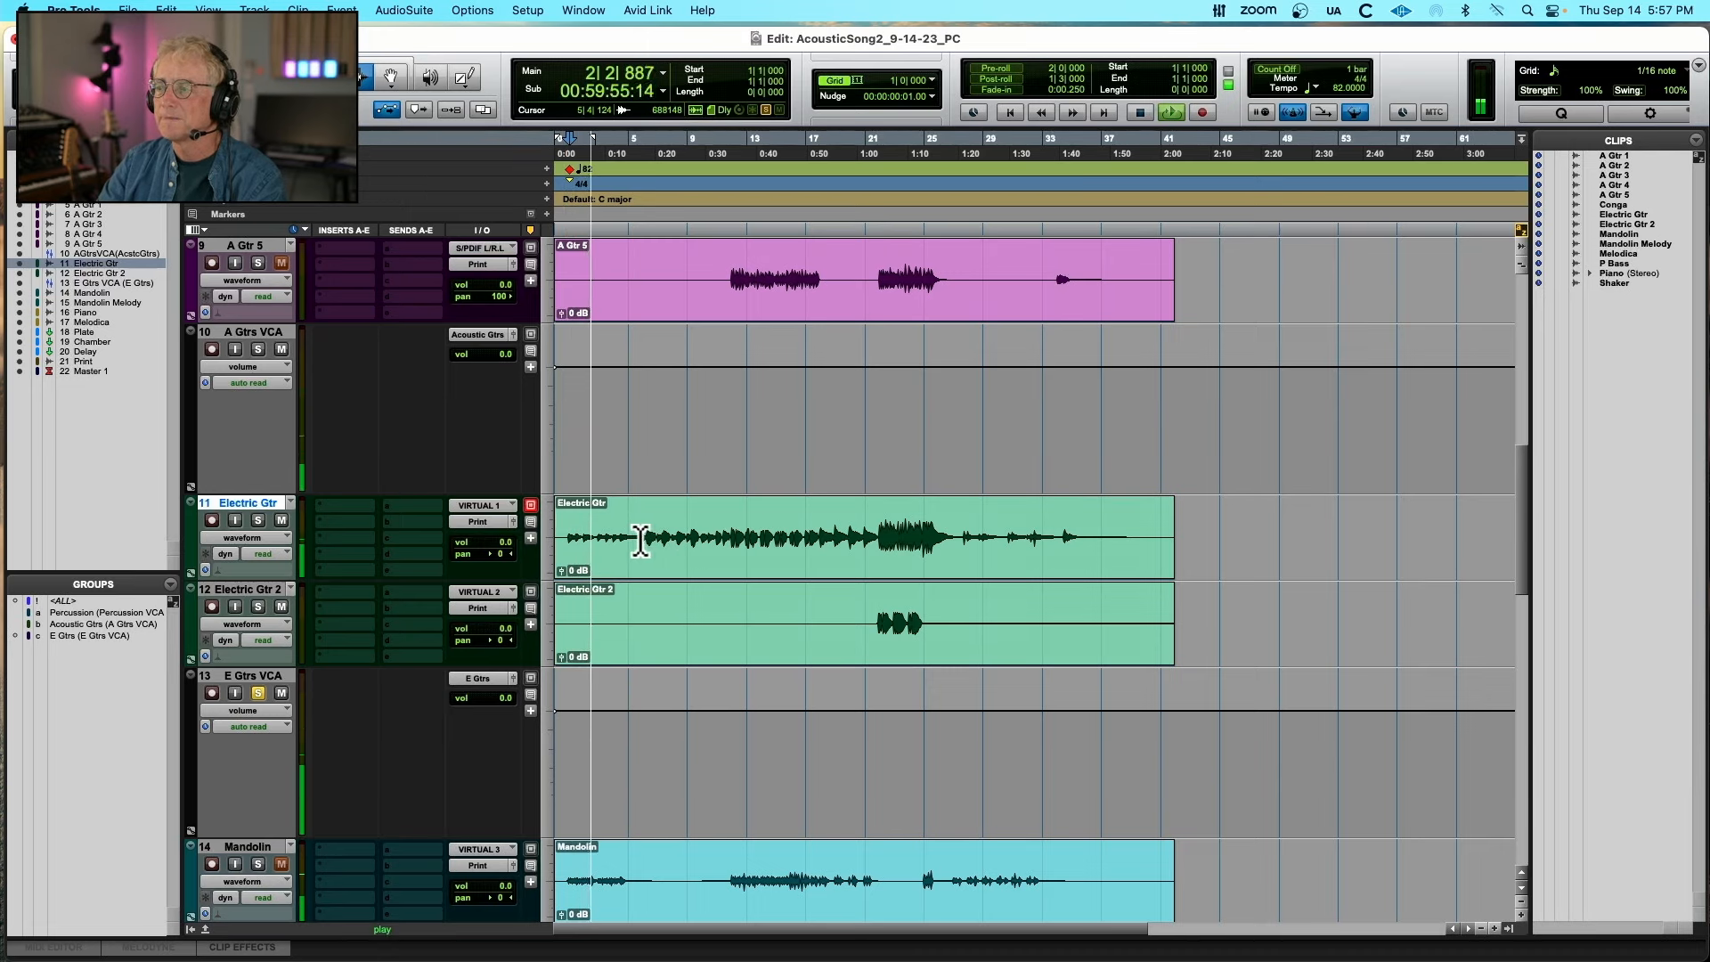
pyautogui.click(663, 539)
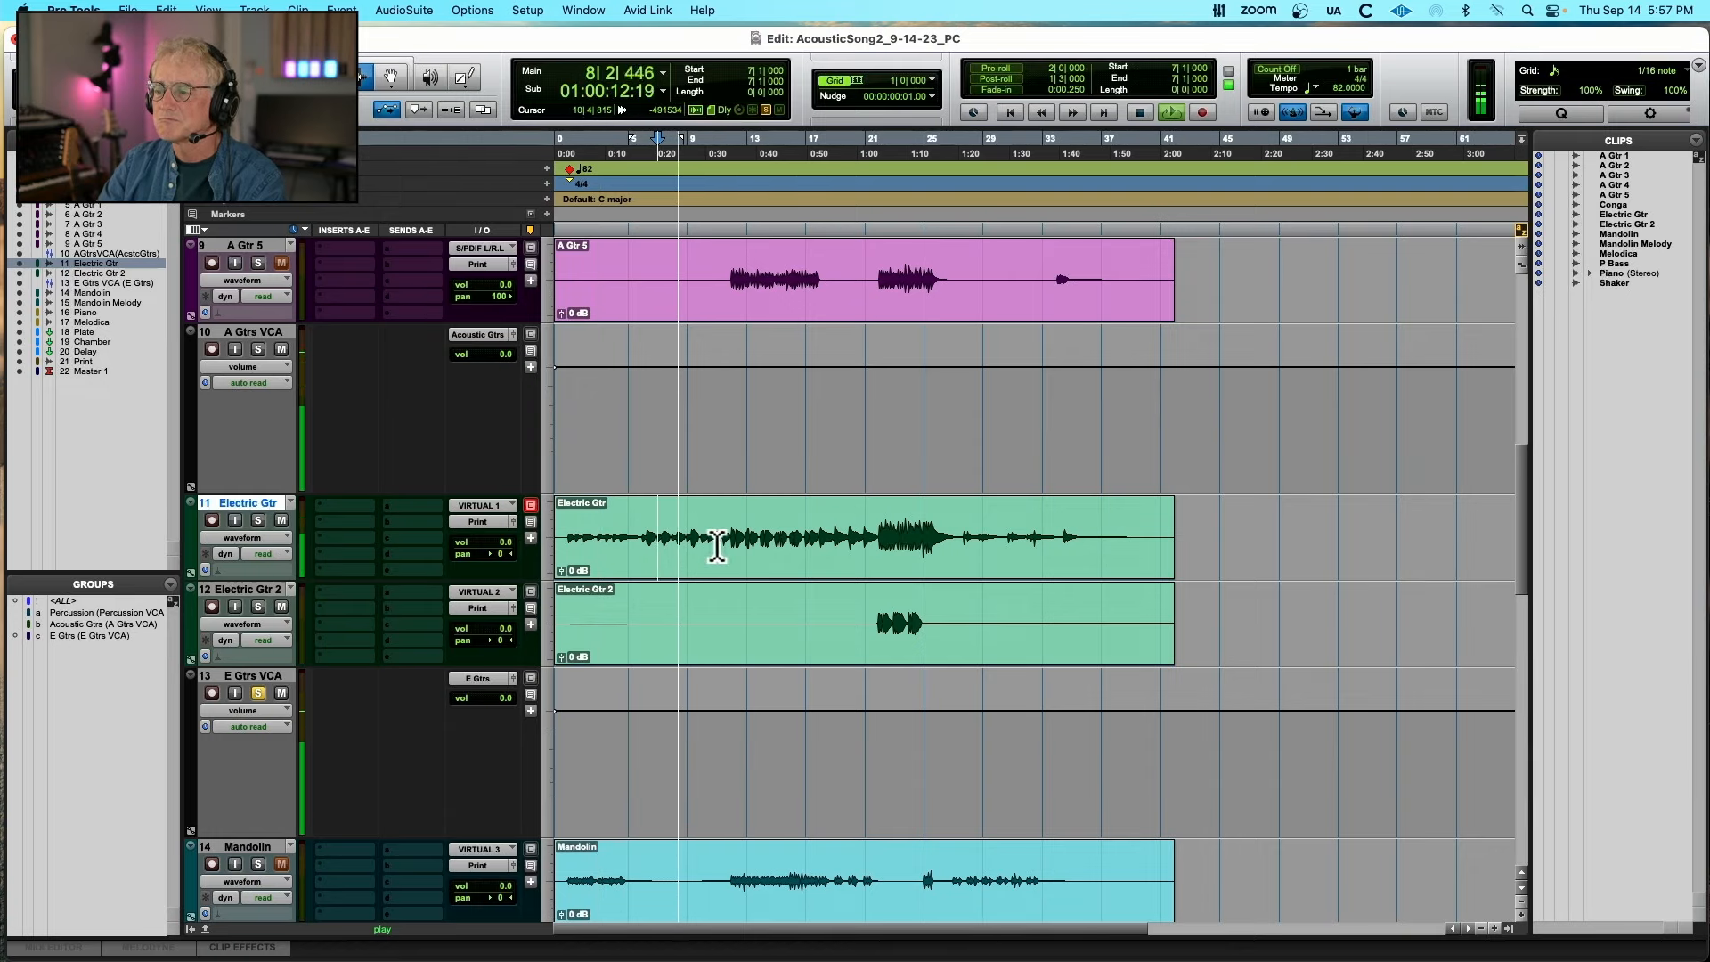
pyautogui.scroll(-3, 717, 546)
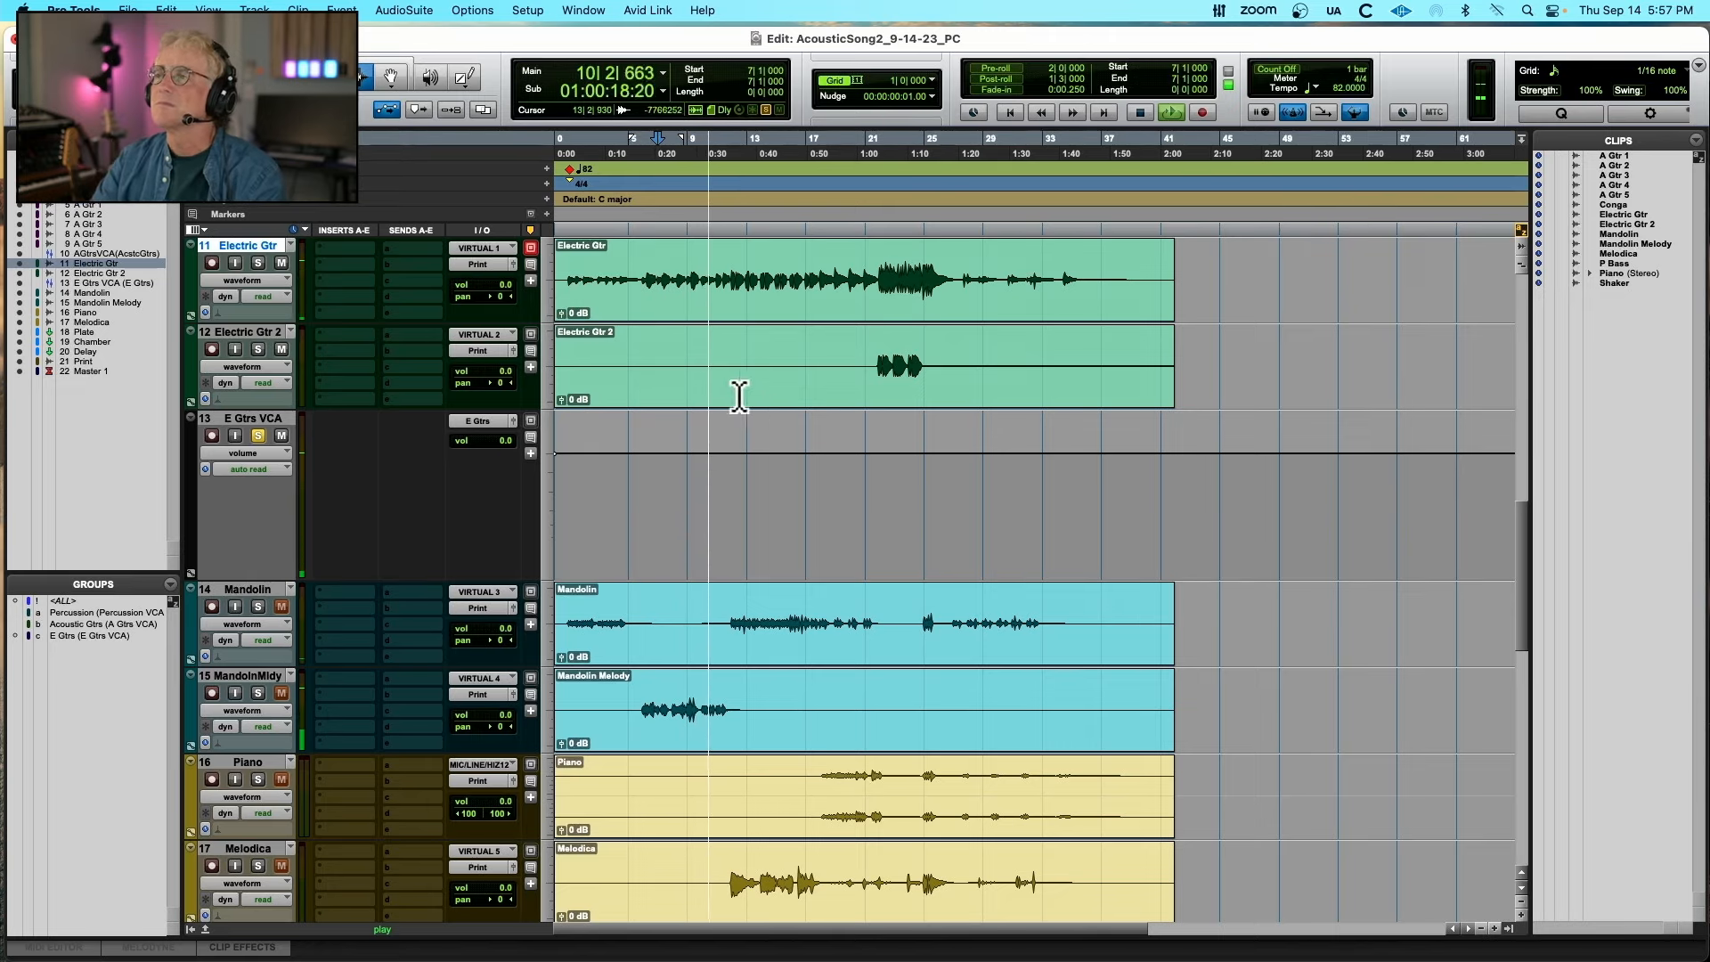
pyautogui.press('space')
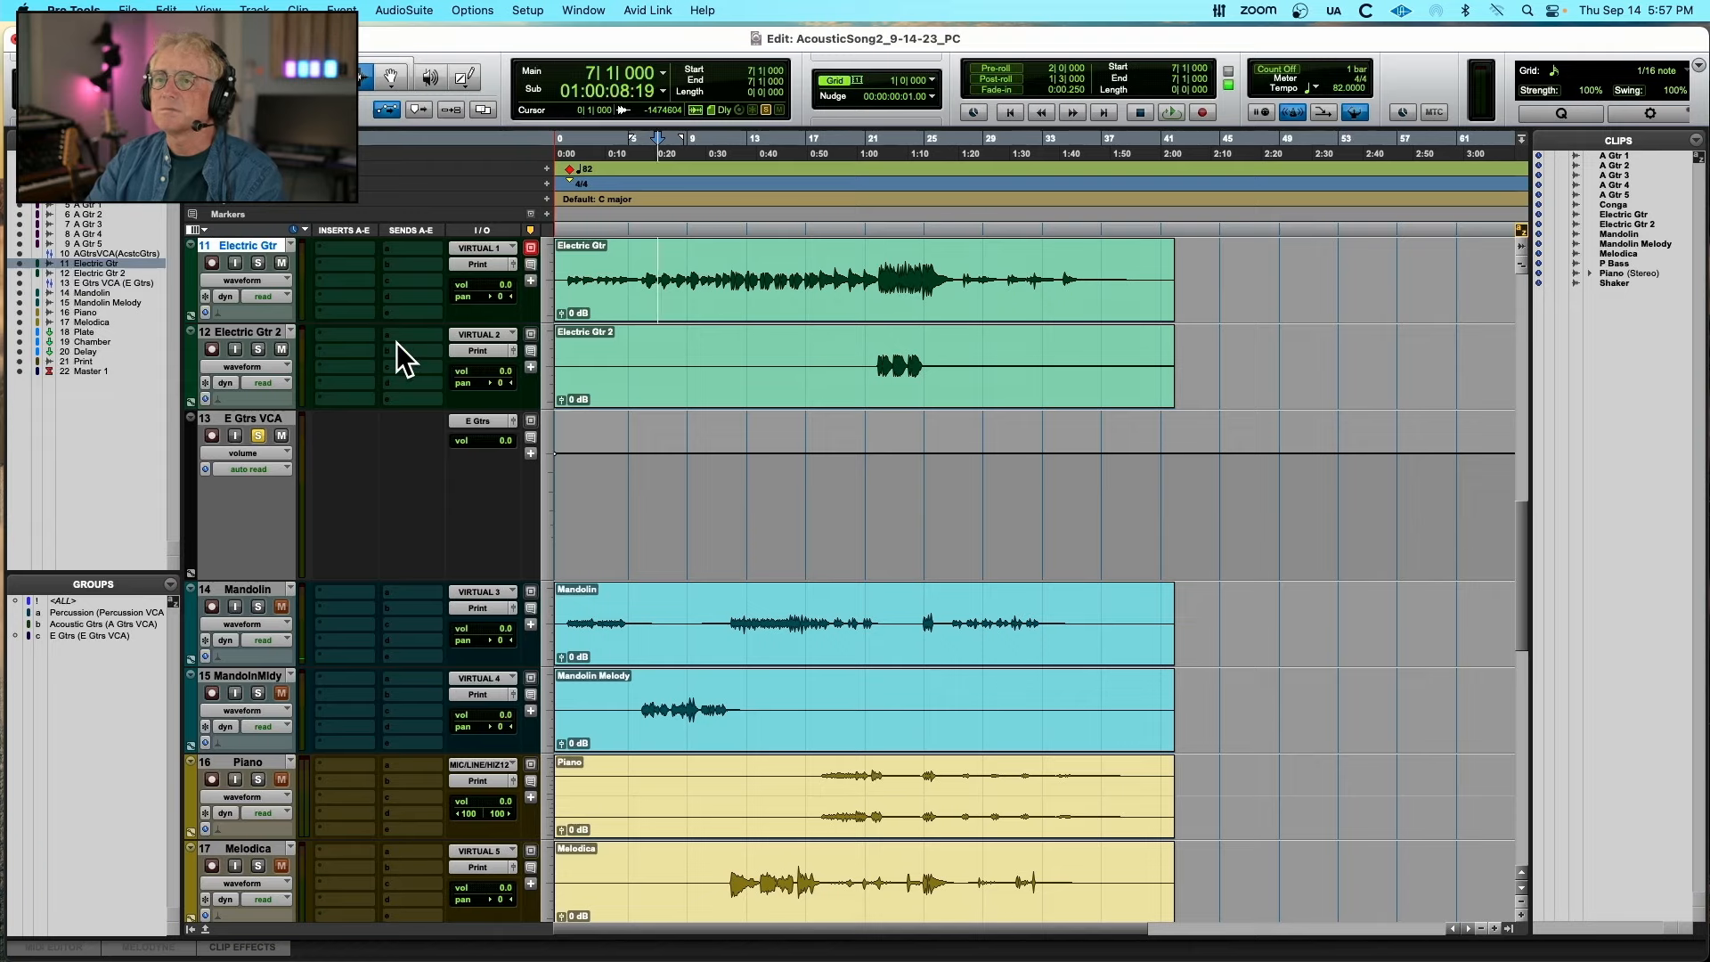
# Solo the A Gtrs VCA alongside the electric guitars and play from the start, toggling the Electric Gtr solo, then stop
pyautogui.scroll(3, 398, 344)
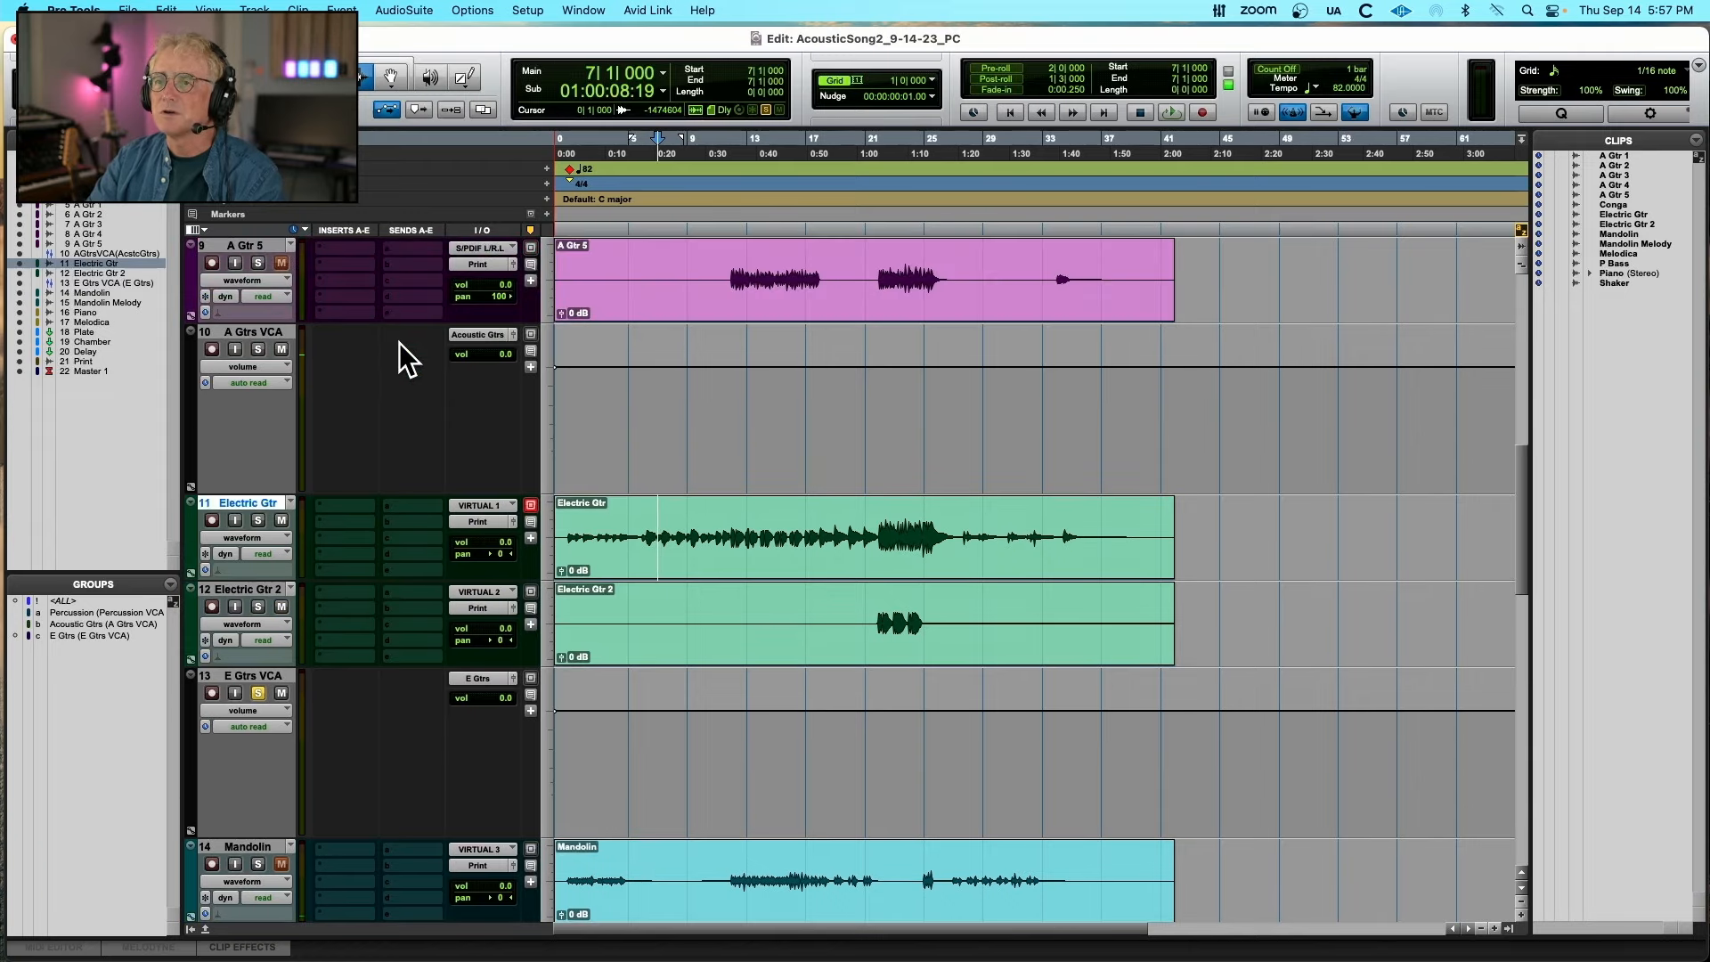
pyautogui.click(258, 349)
pyautogui.press('space')
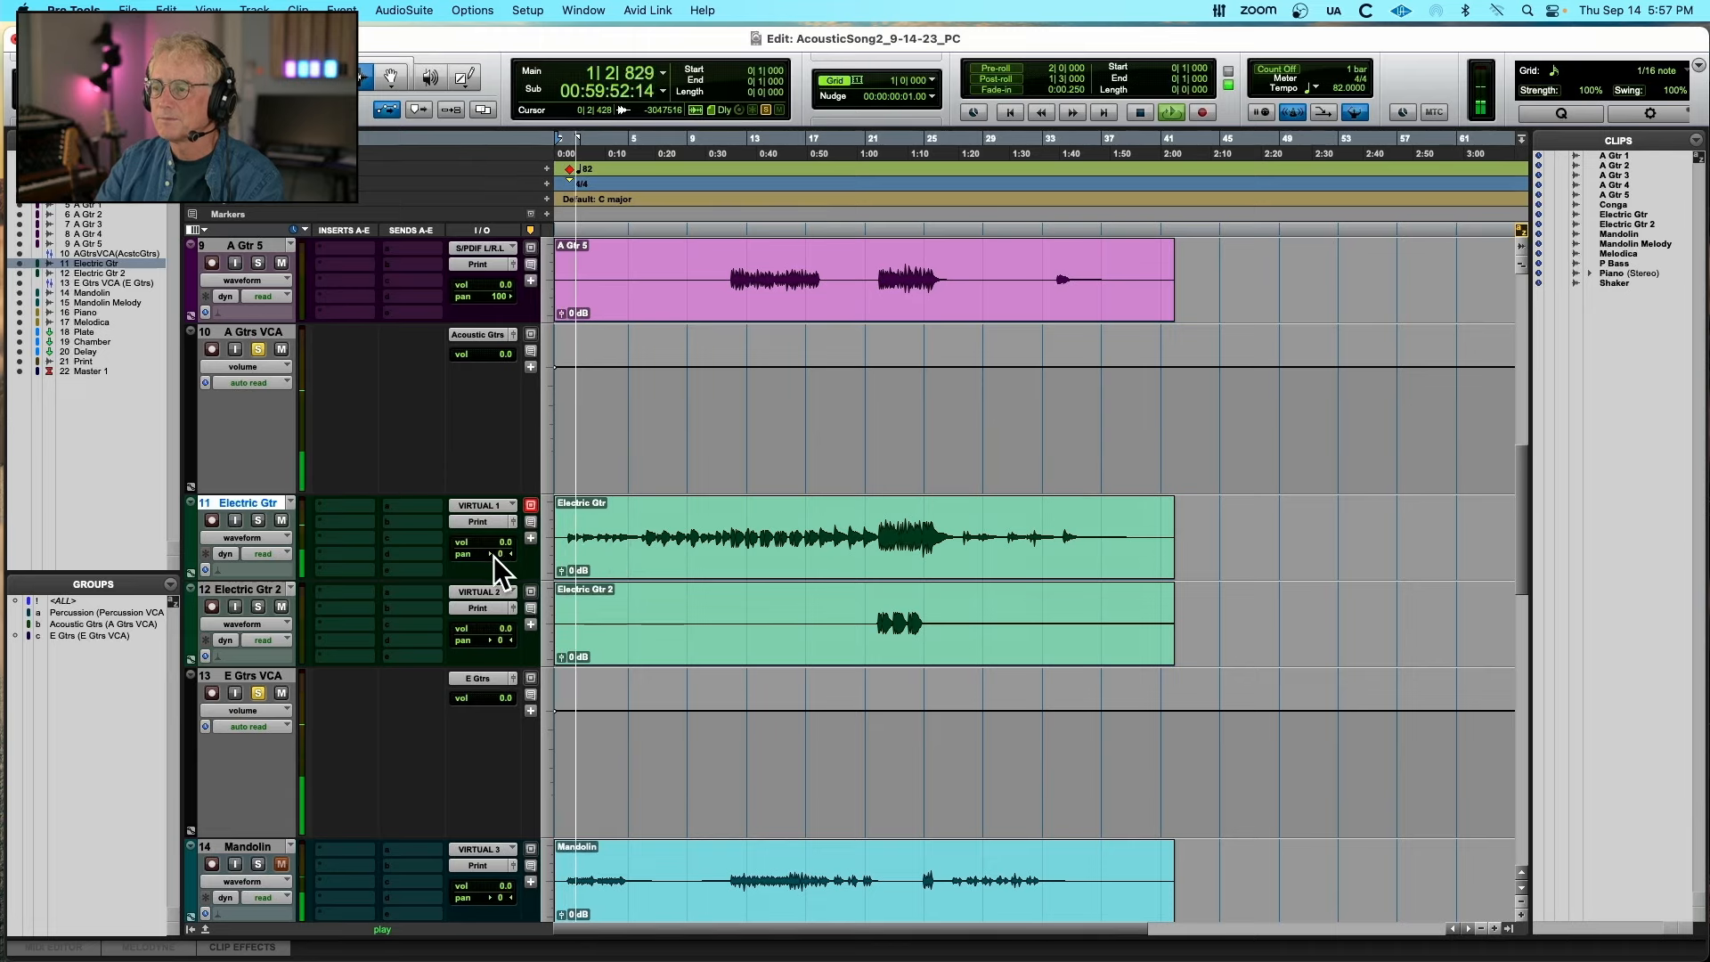
pyautogui.click(258, 520)
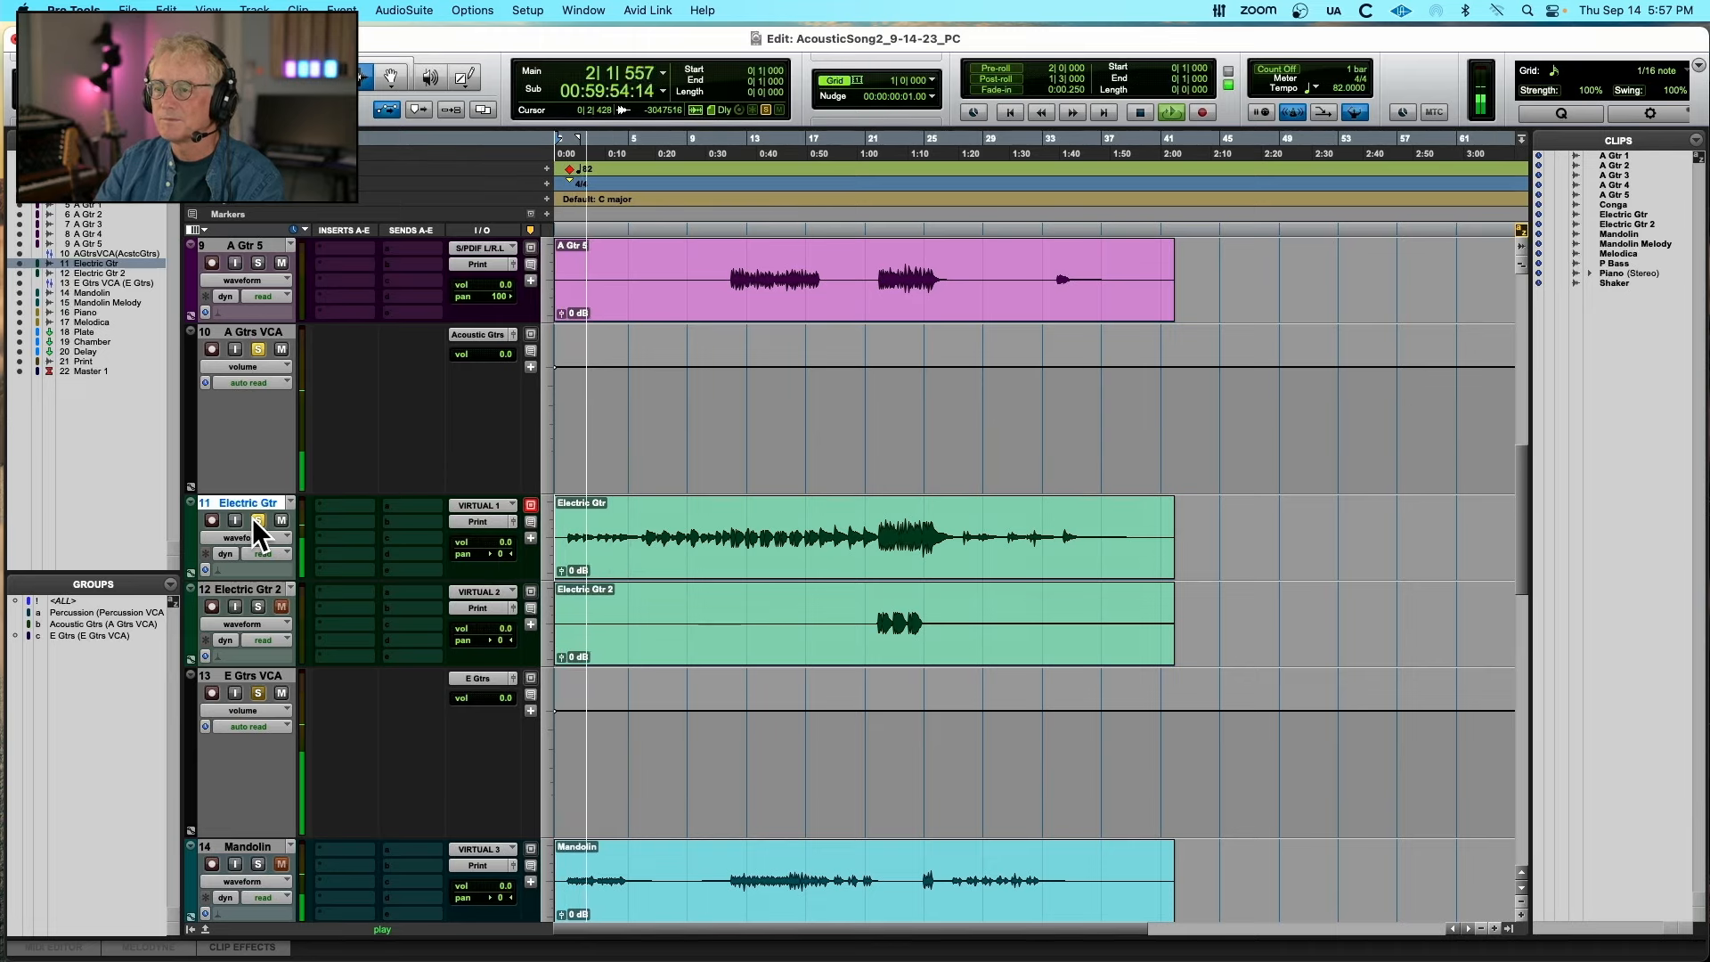
pyautogui.click(253, 518)
pyautogui.press('space')
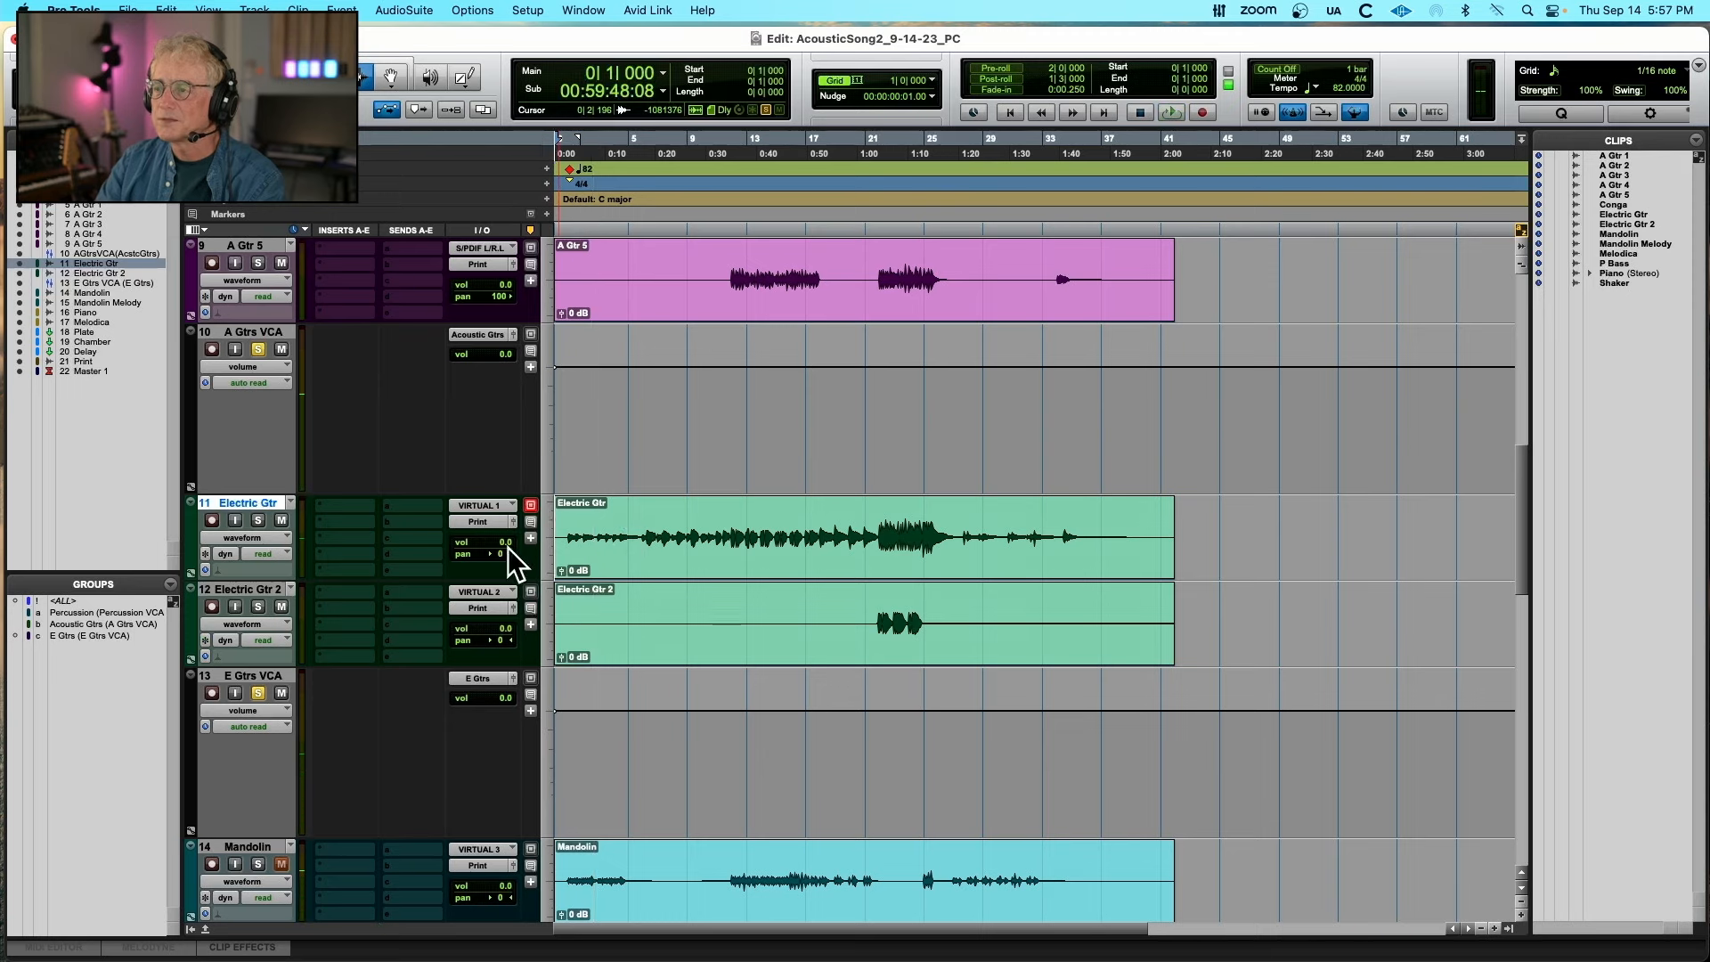
# Pan Electric Gtr to 51 left and A Gtr 1 to 49 right
pyautogui.moveTo(499, 558); pyautogui.dragTo(482, 558)
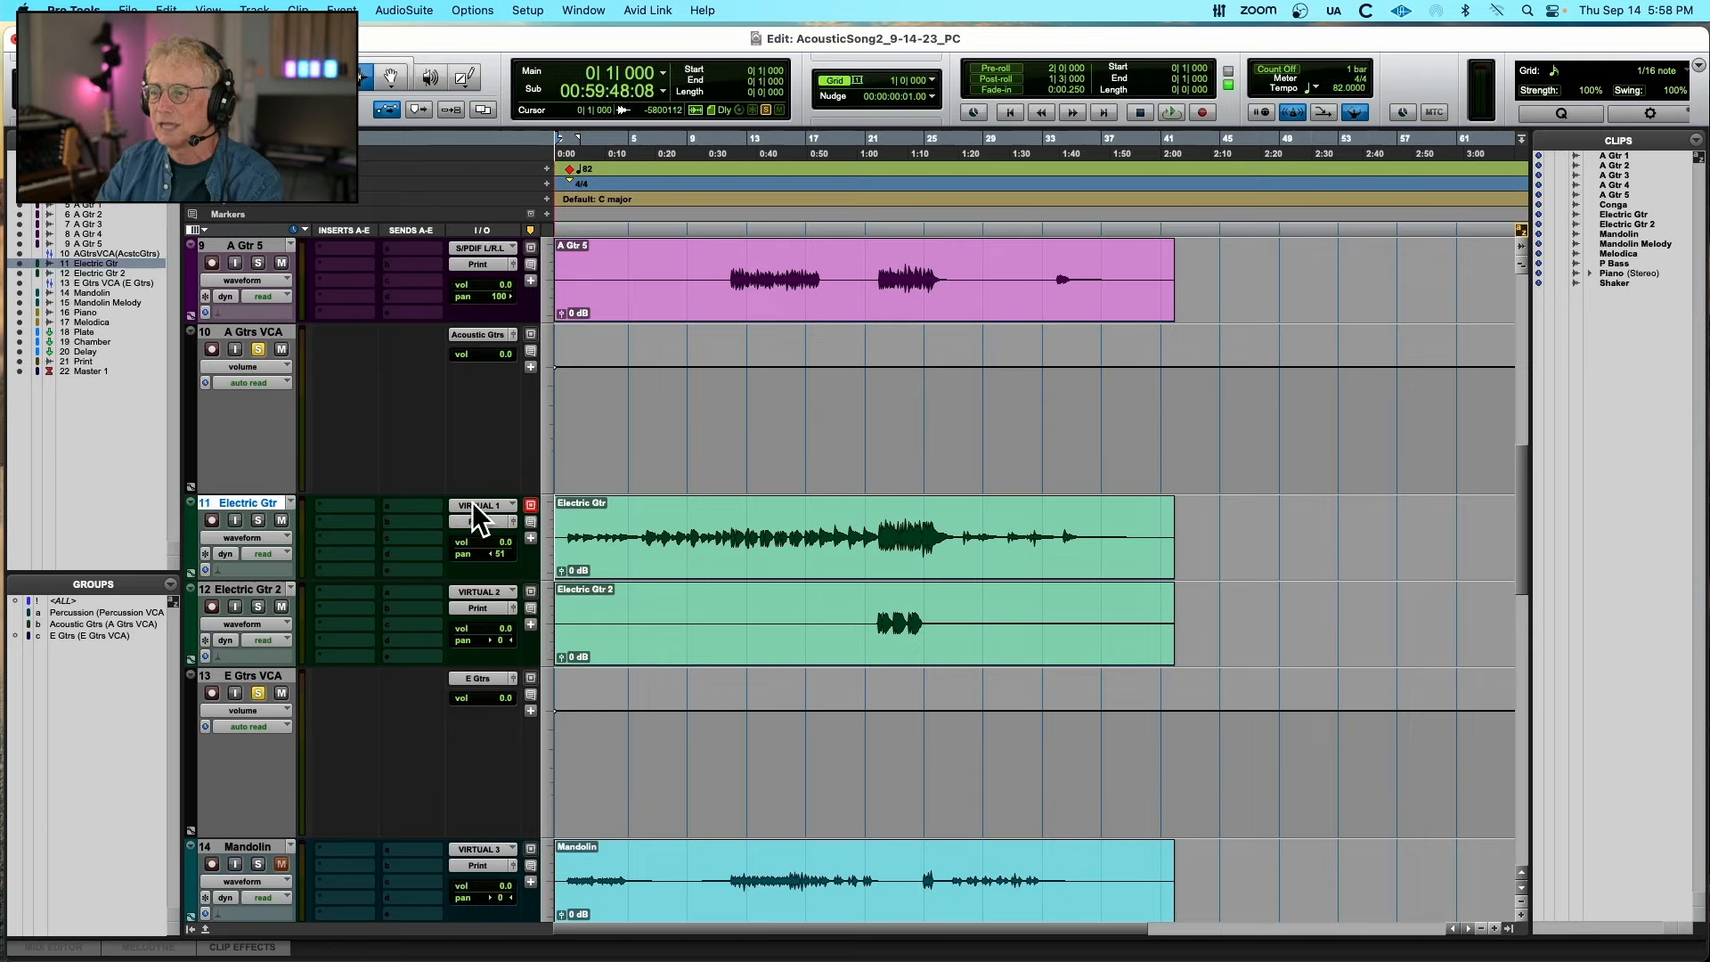
pyautogui.scroll(10, 497, 313)
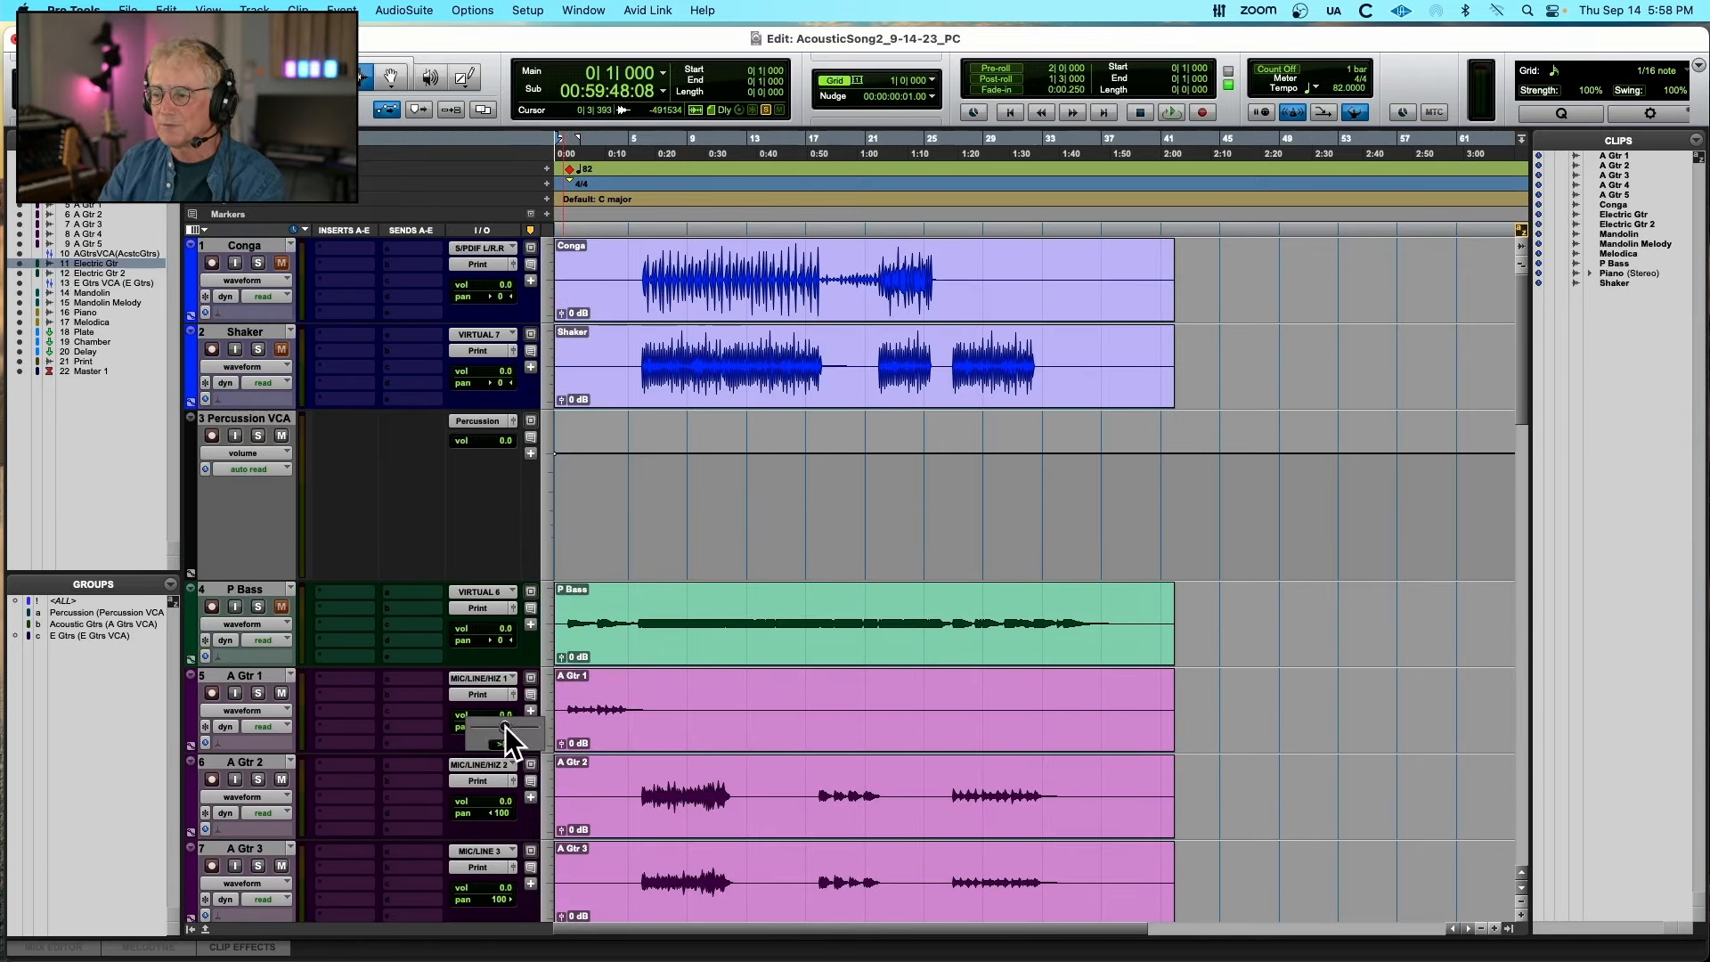
pyautogui.moveTo(521, 729); pyautogui.dragTo(521, 729)
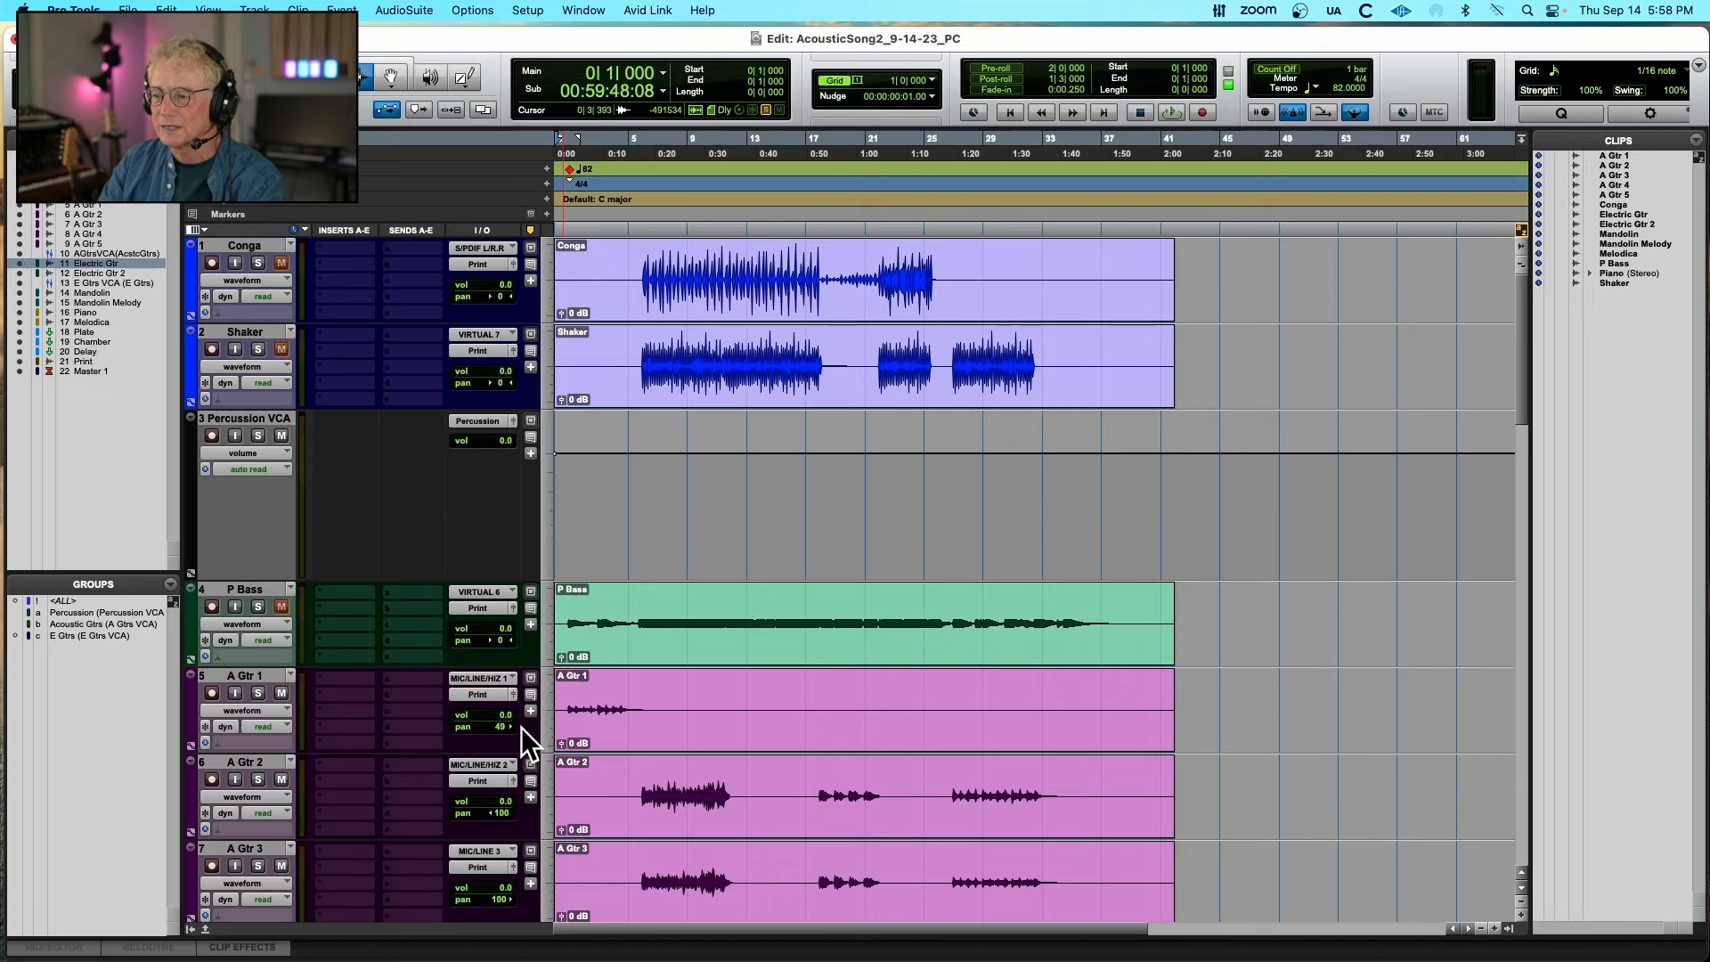
# Audition A Gtr 1 against Electric Gtr from the start, widen A Gtr 1's pan to 60 right, and stop playback
pyautogui.press('space')
pyautogui.scroll(-8, 349, 690)
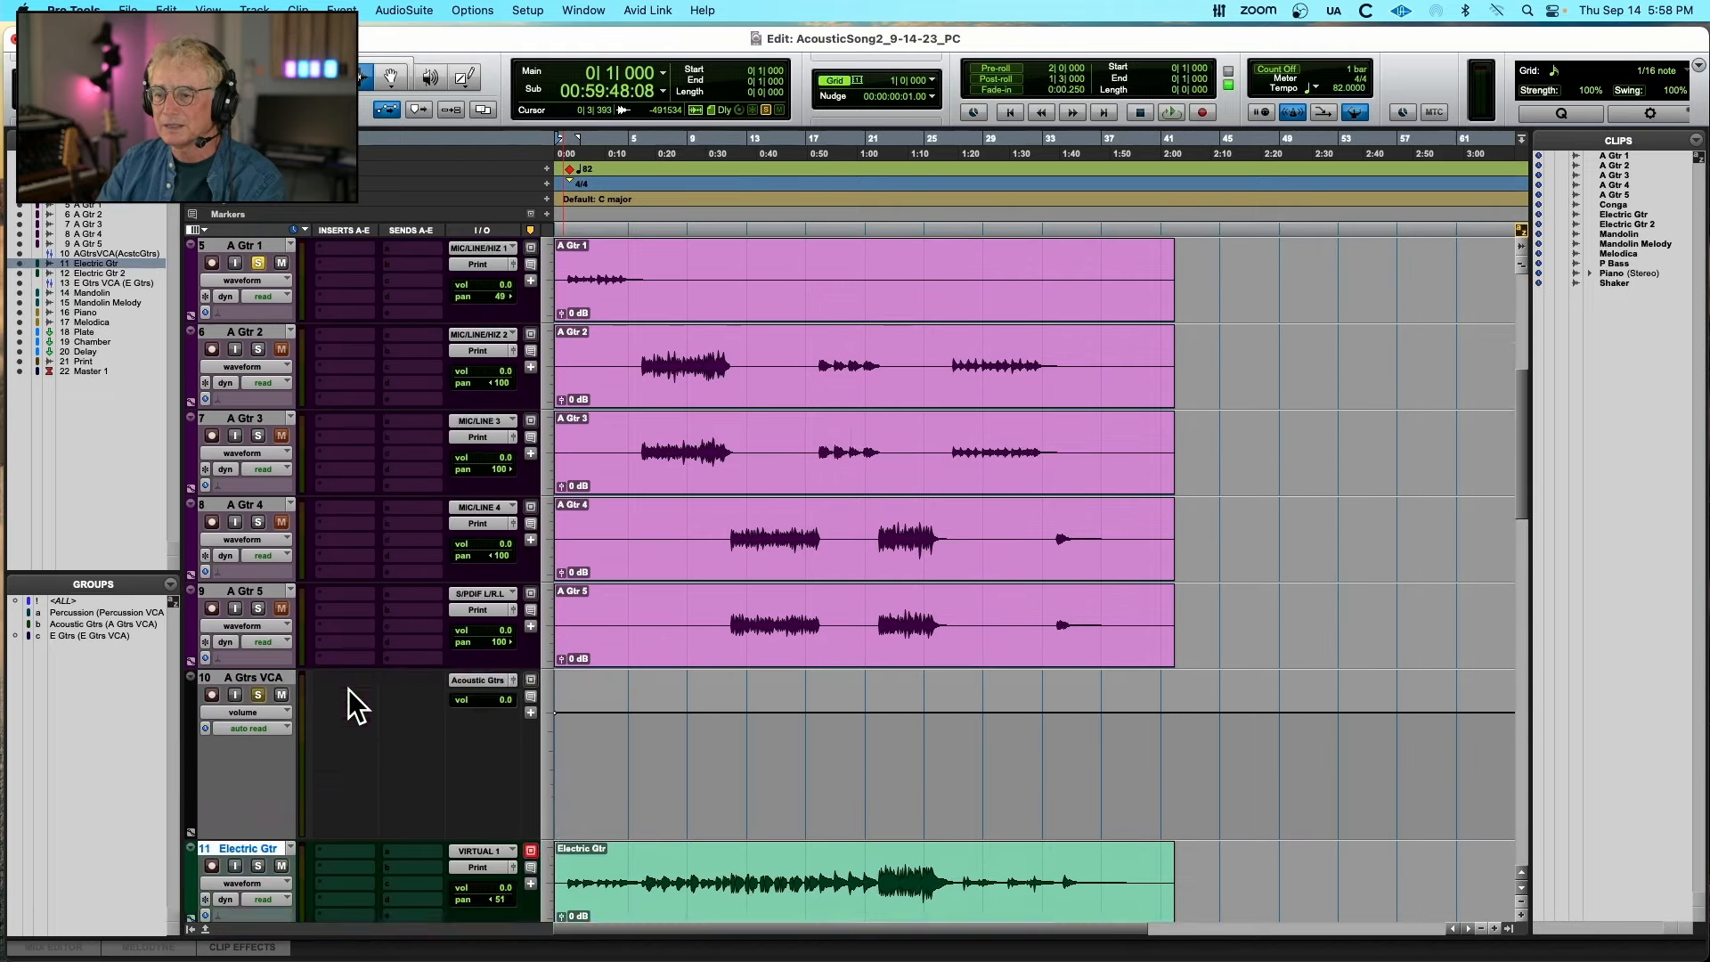
pyautogui.click(257, 693)
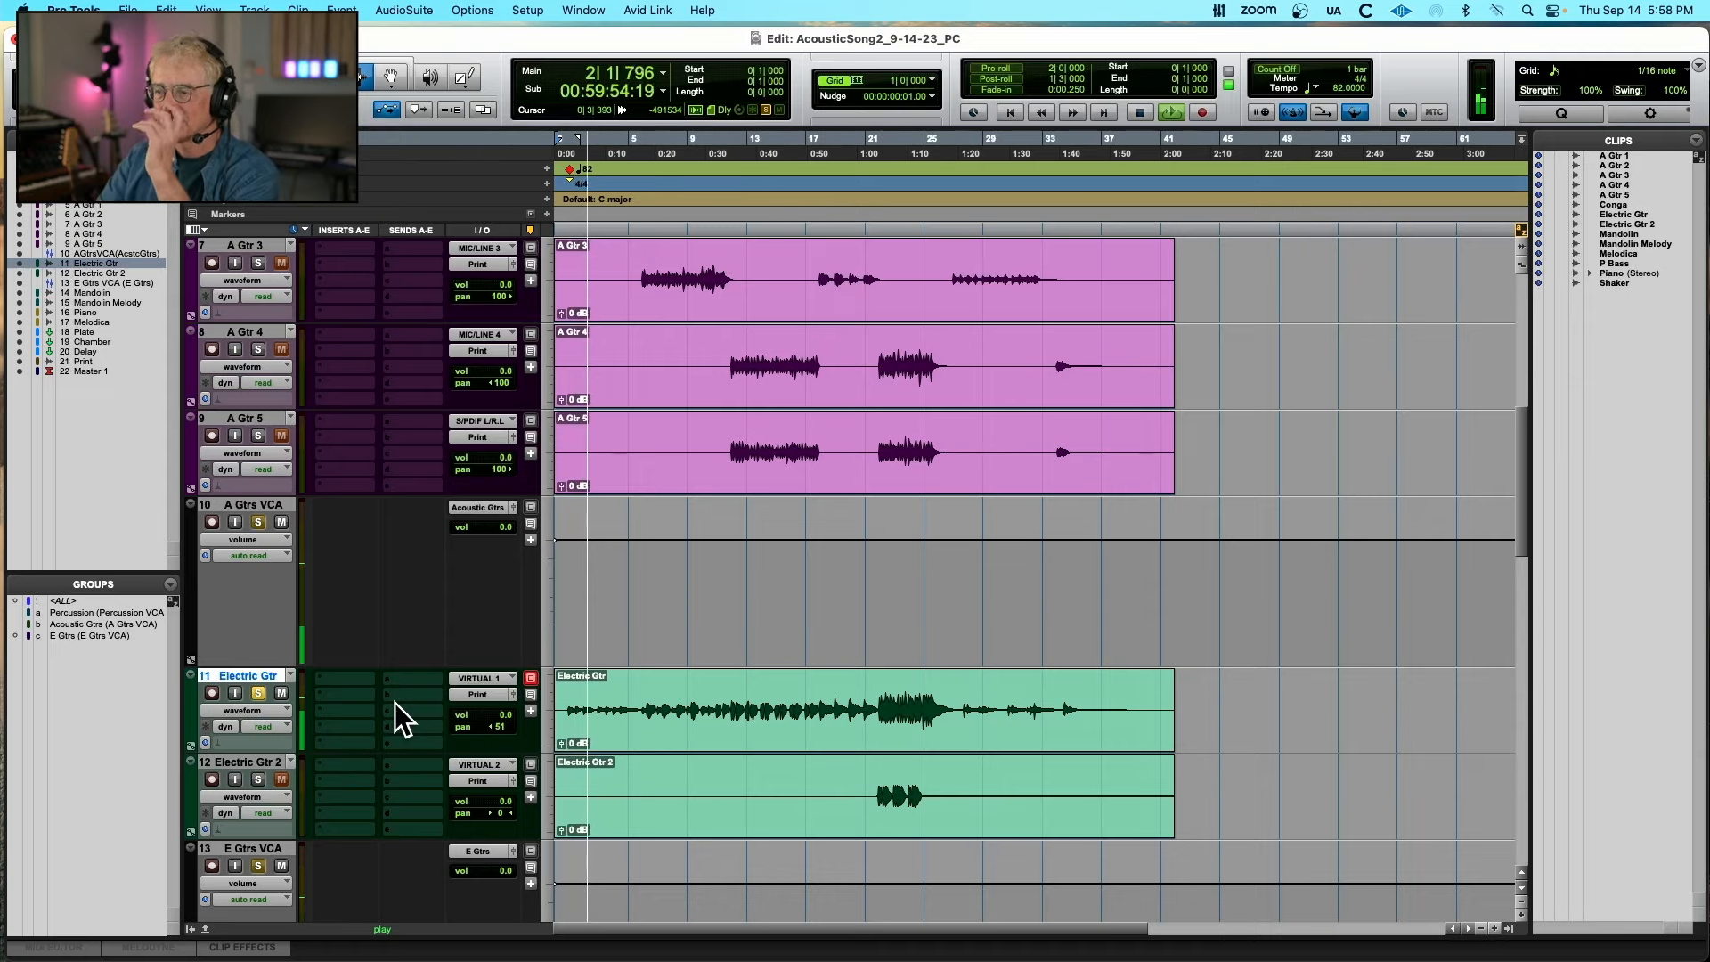
pyautogui.scroll(10, 500, 315)
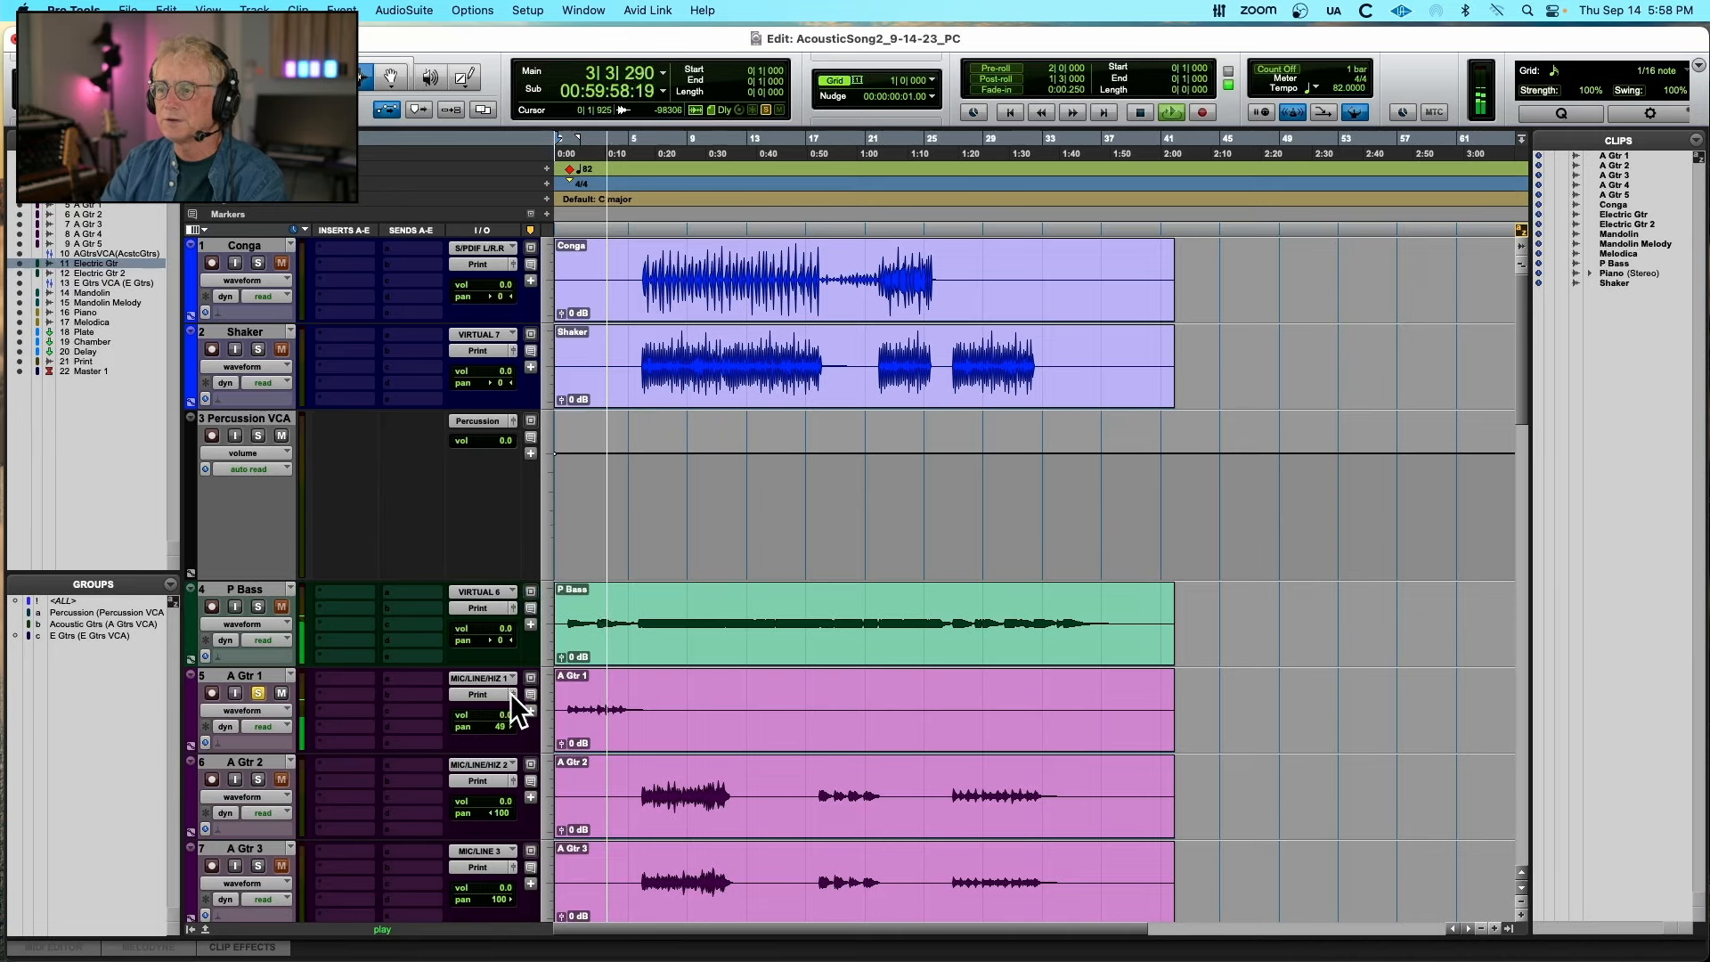
pyautogui.moveTo(502, 730); pyautogui.dragTo(506, 726)
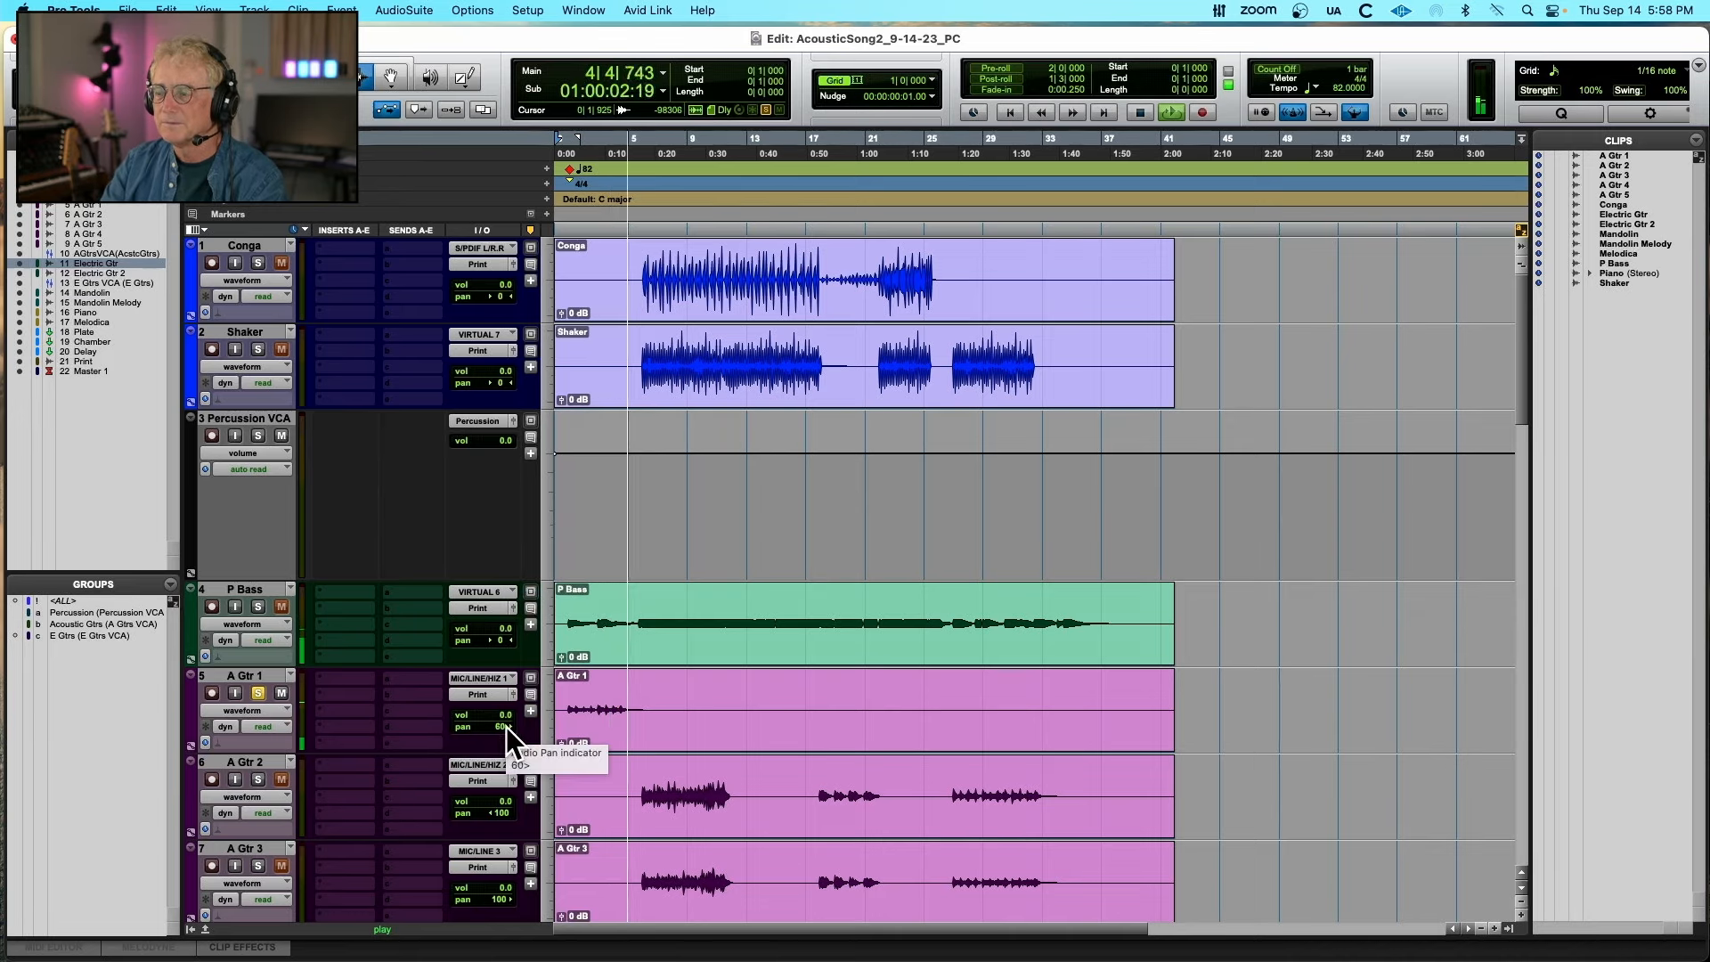
pyautogui.press('space')
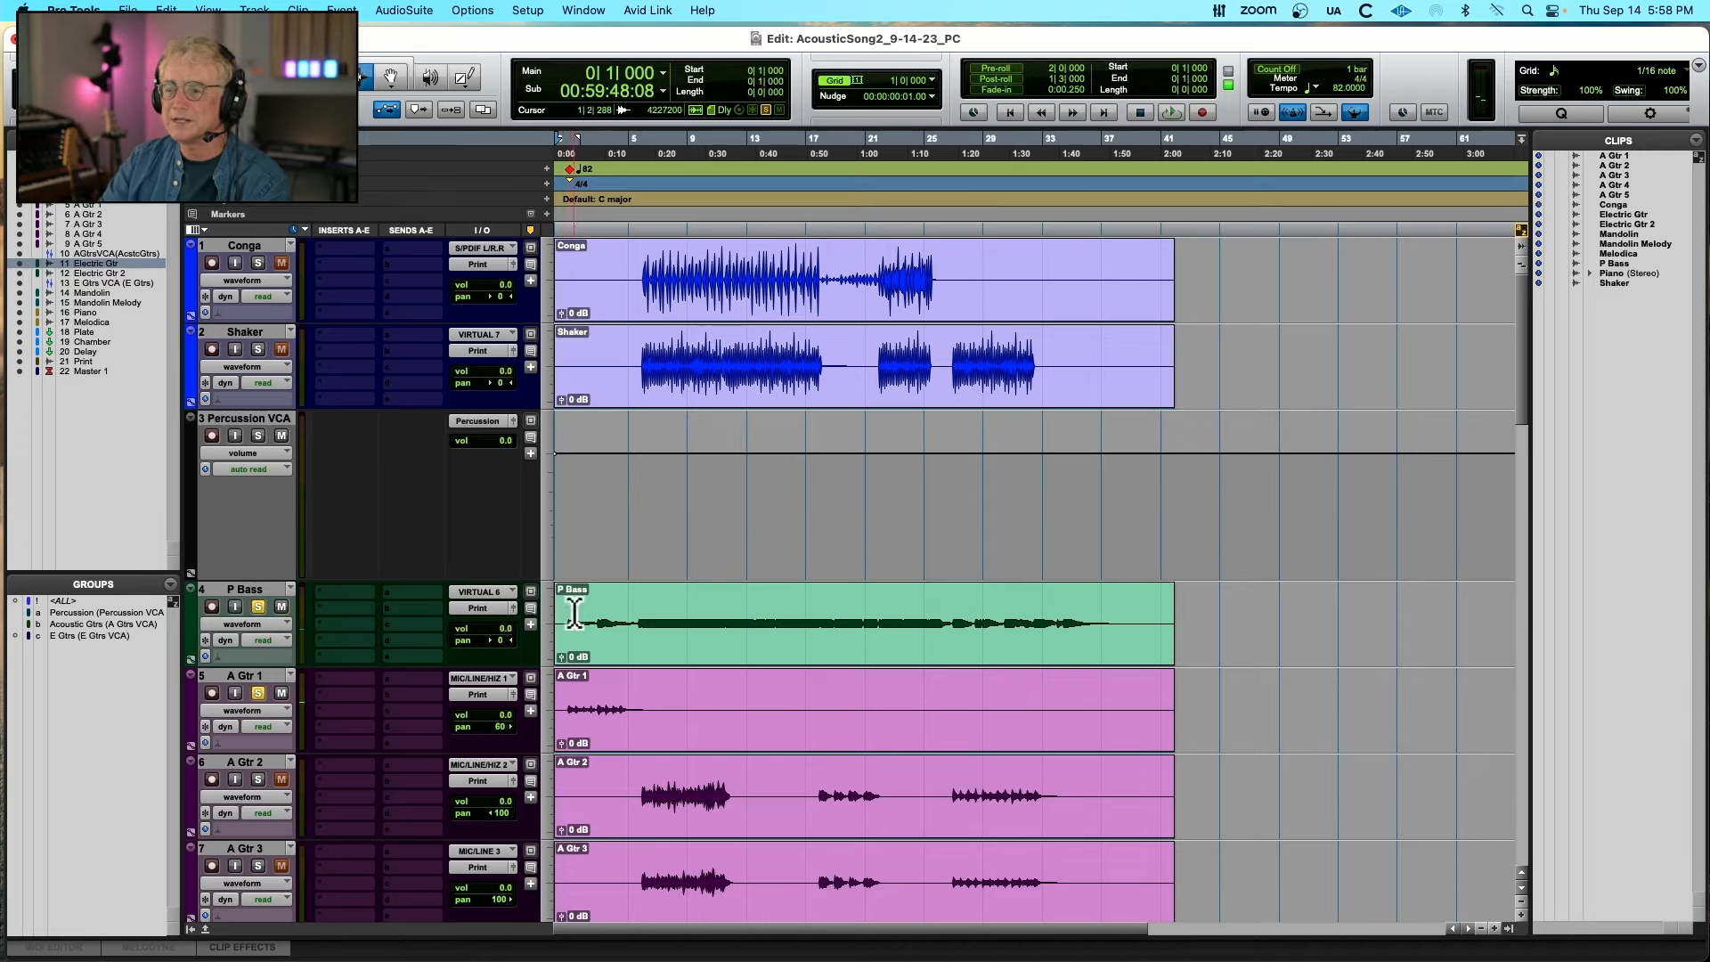
# Play the opening from bar 1 with P Bass added to the soloed guitars, then stop and clear all solos
pyautogui.click(570, 624)
pyautogui.press('space')
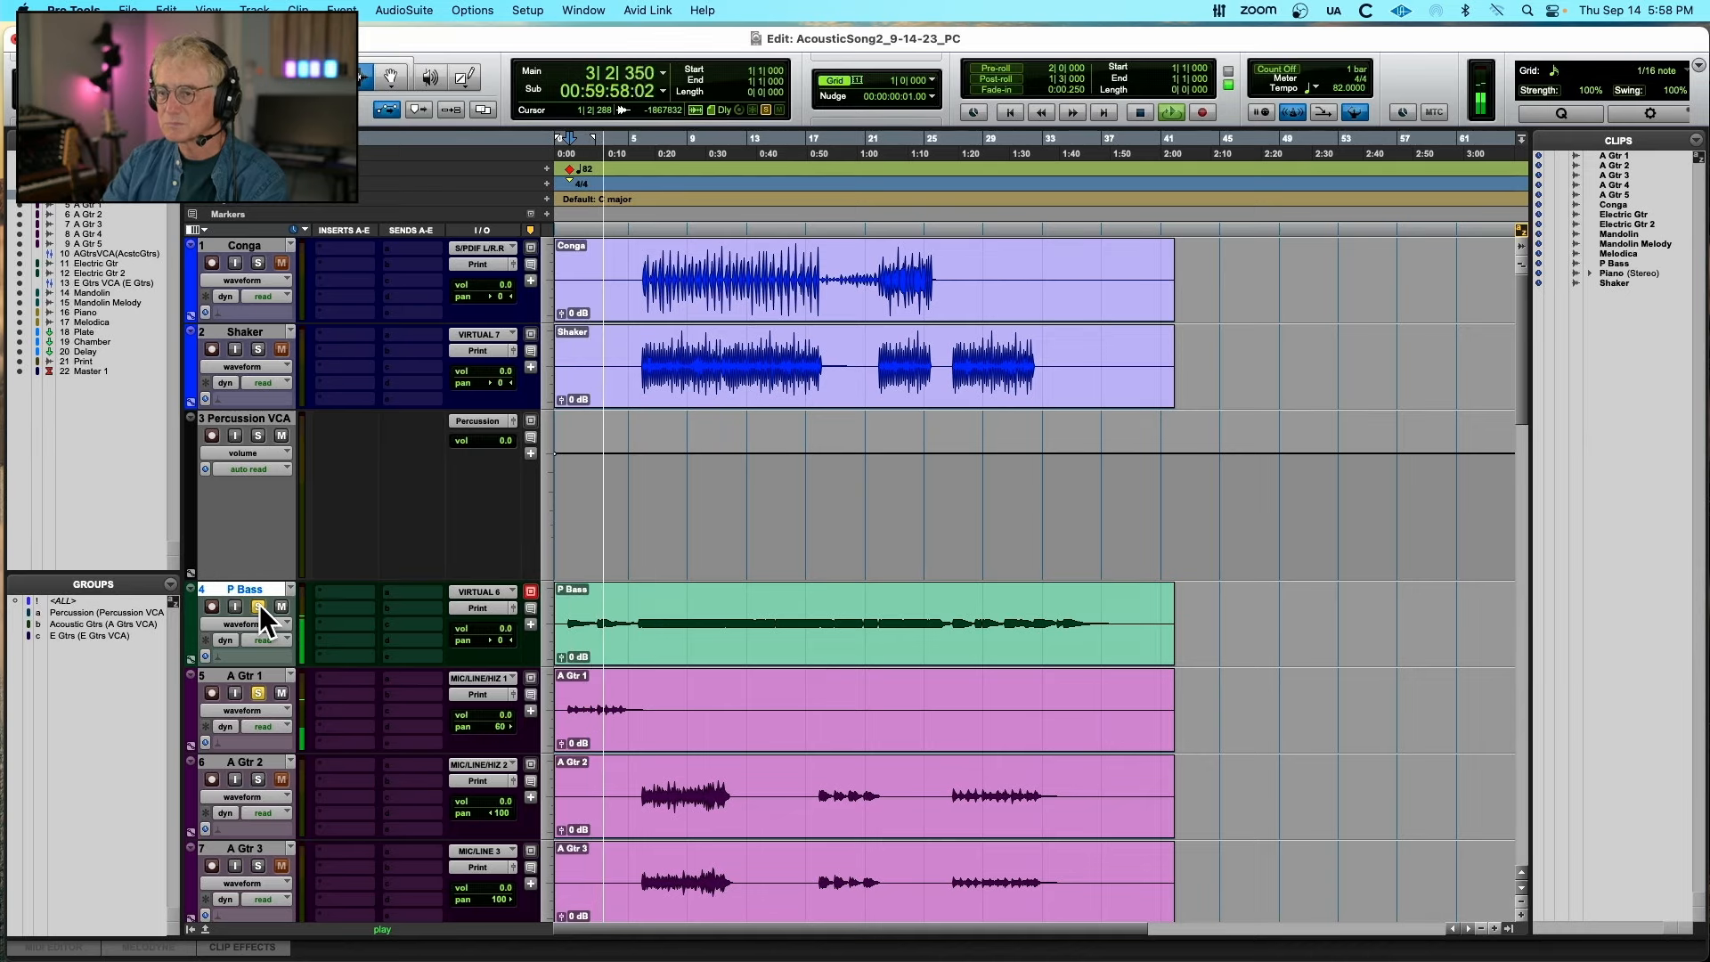
pyautogui.press('space')
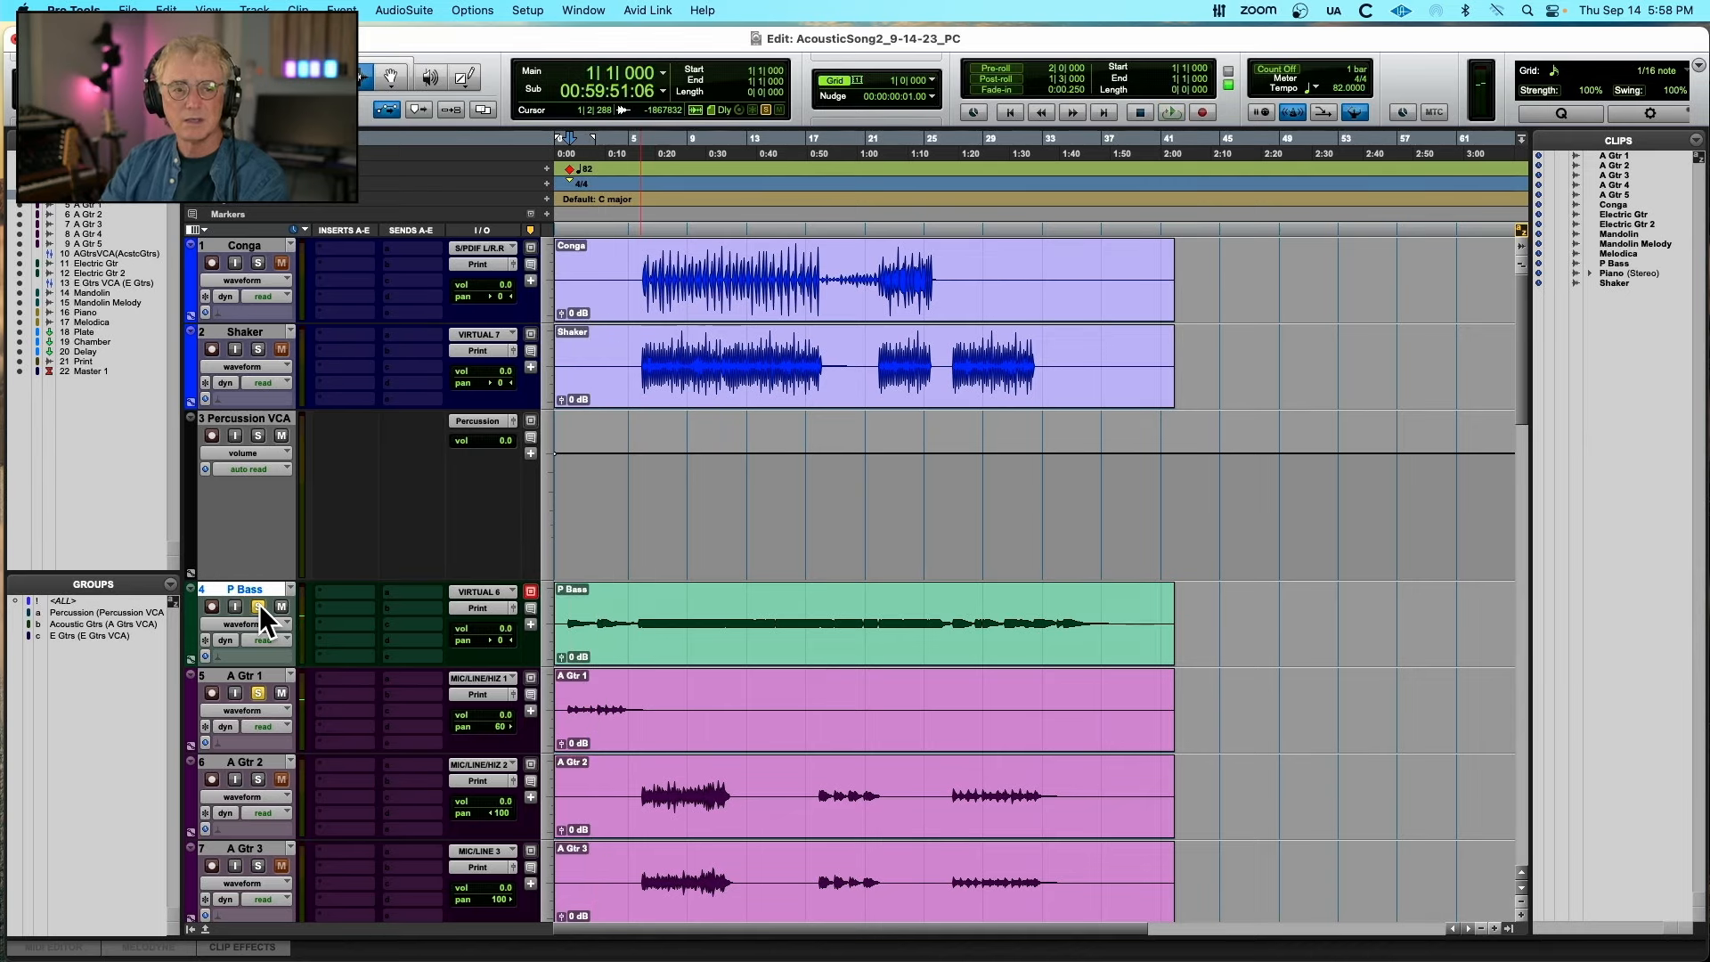
pyautogui.keyDown('alt'); pyautogui.click(259, 605); pyautogui.keyUp('alt')
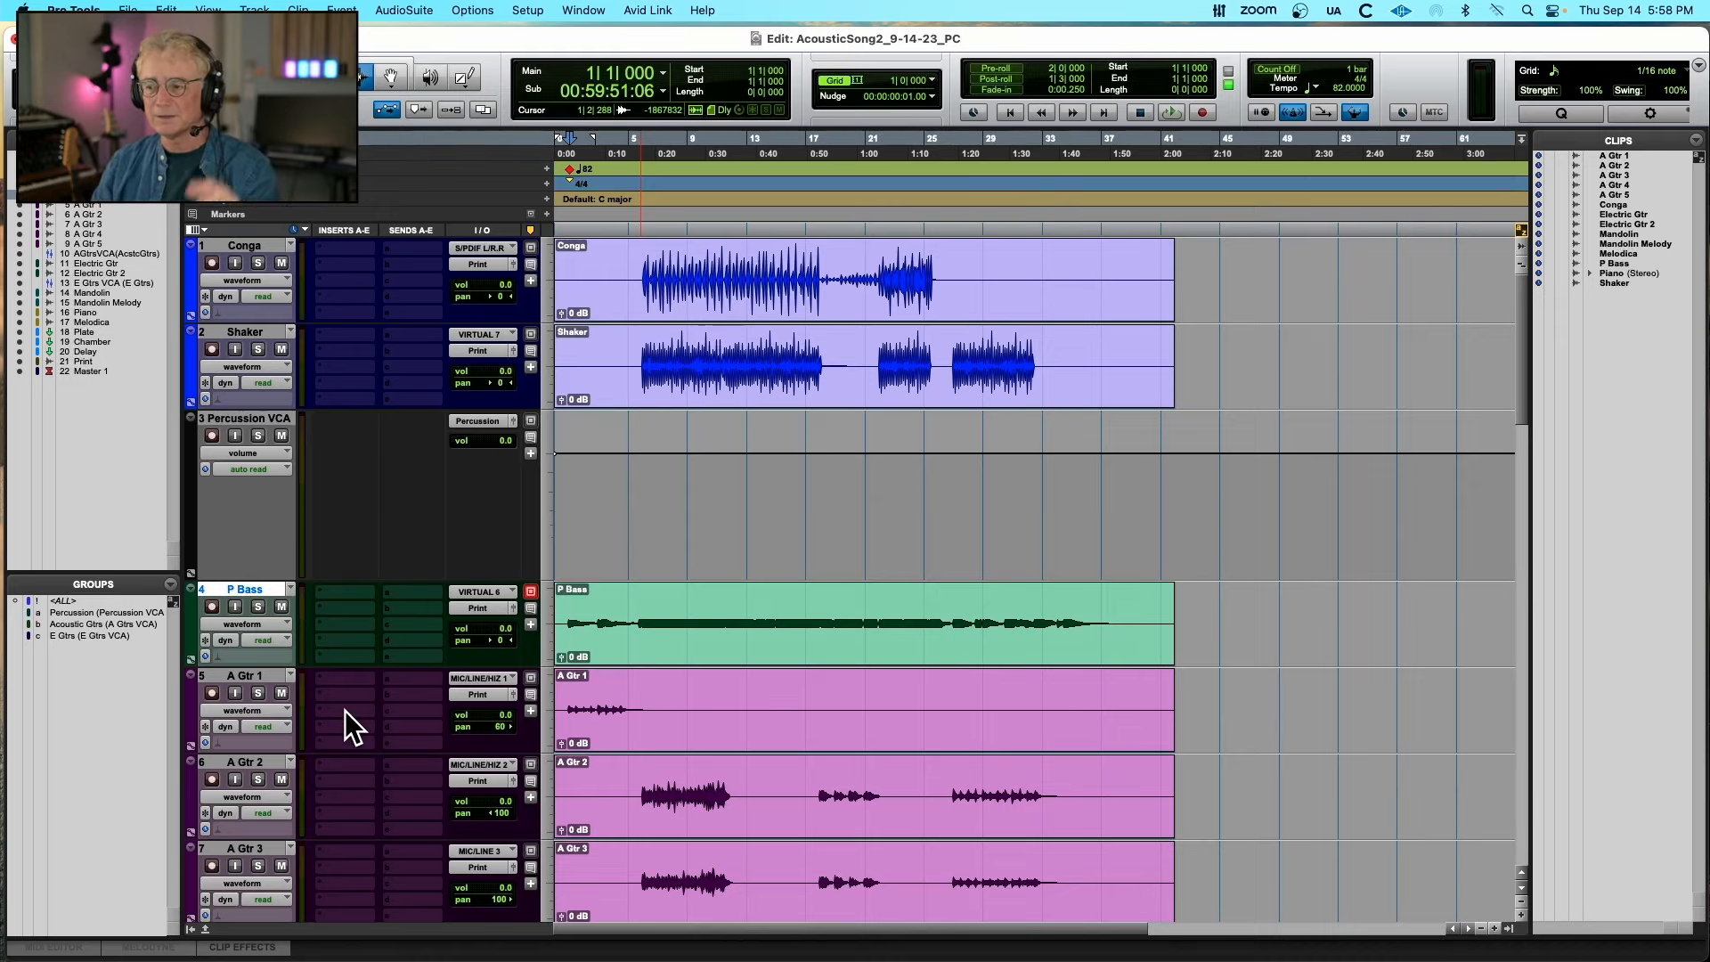
# Compare the left and right placement of A Gtr 2 and A Gtr 3 by soloing each in turn from bar 7, then stop
pyautogui.scroll(-2, 345, 710)
pyautogui.click(258, 693)
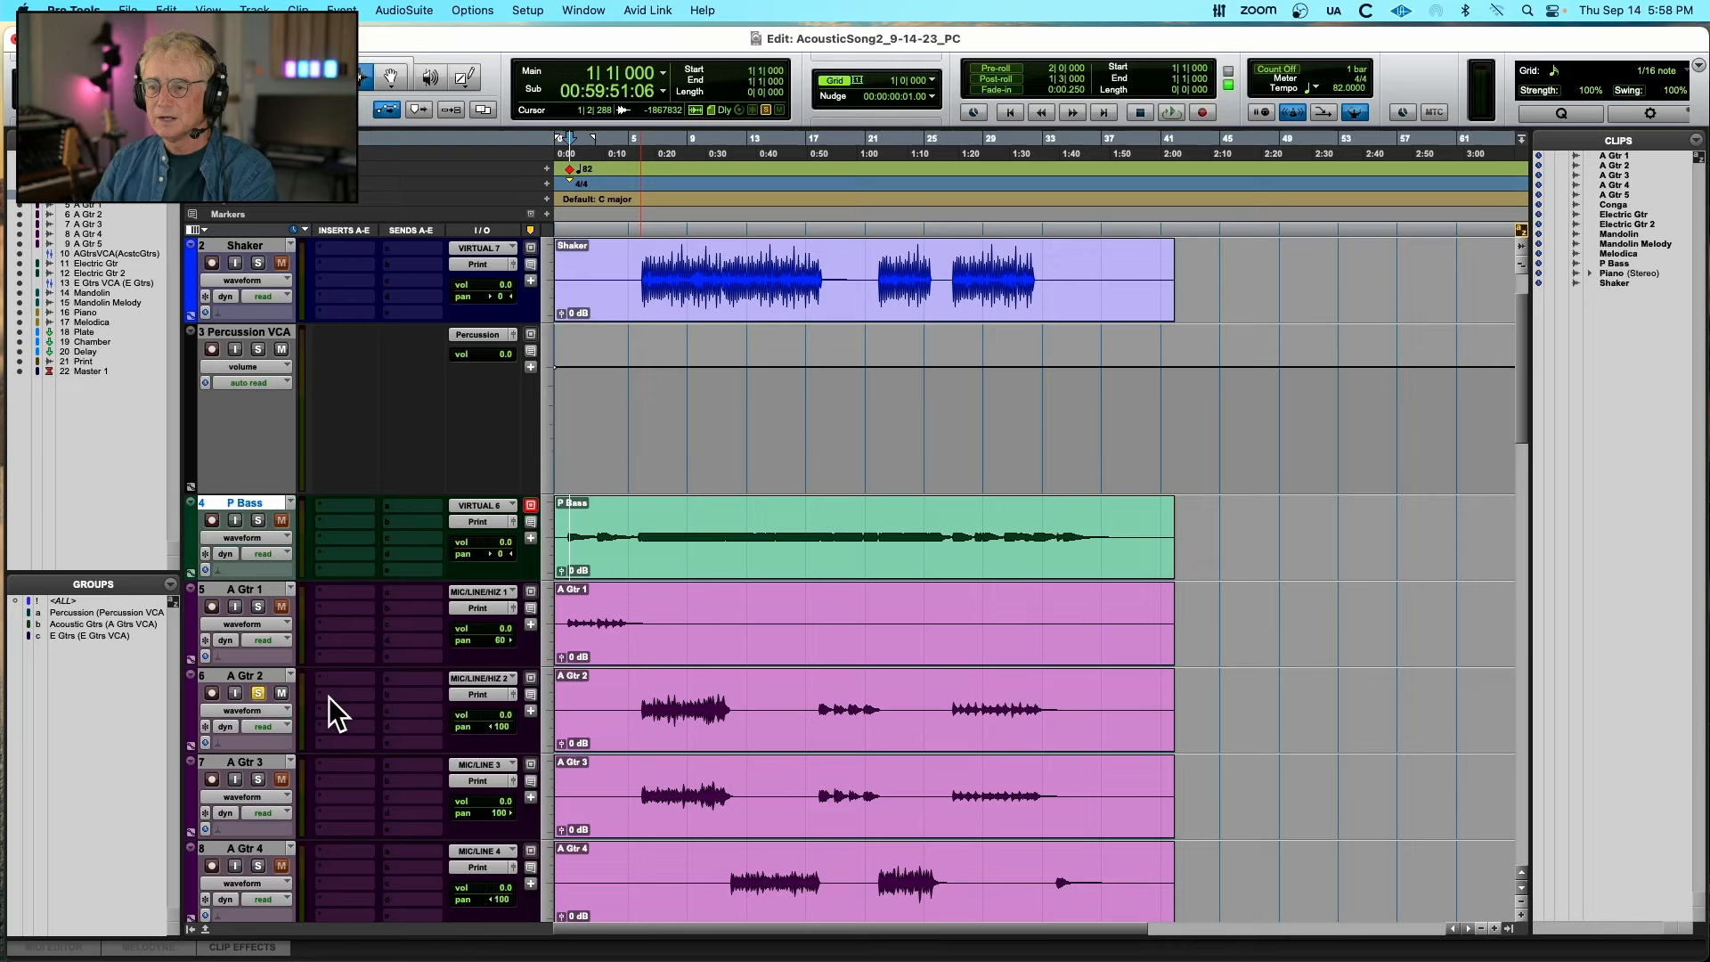
pyautogui.click(659, 708)
pyautogui.press('space')
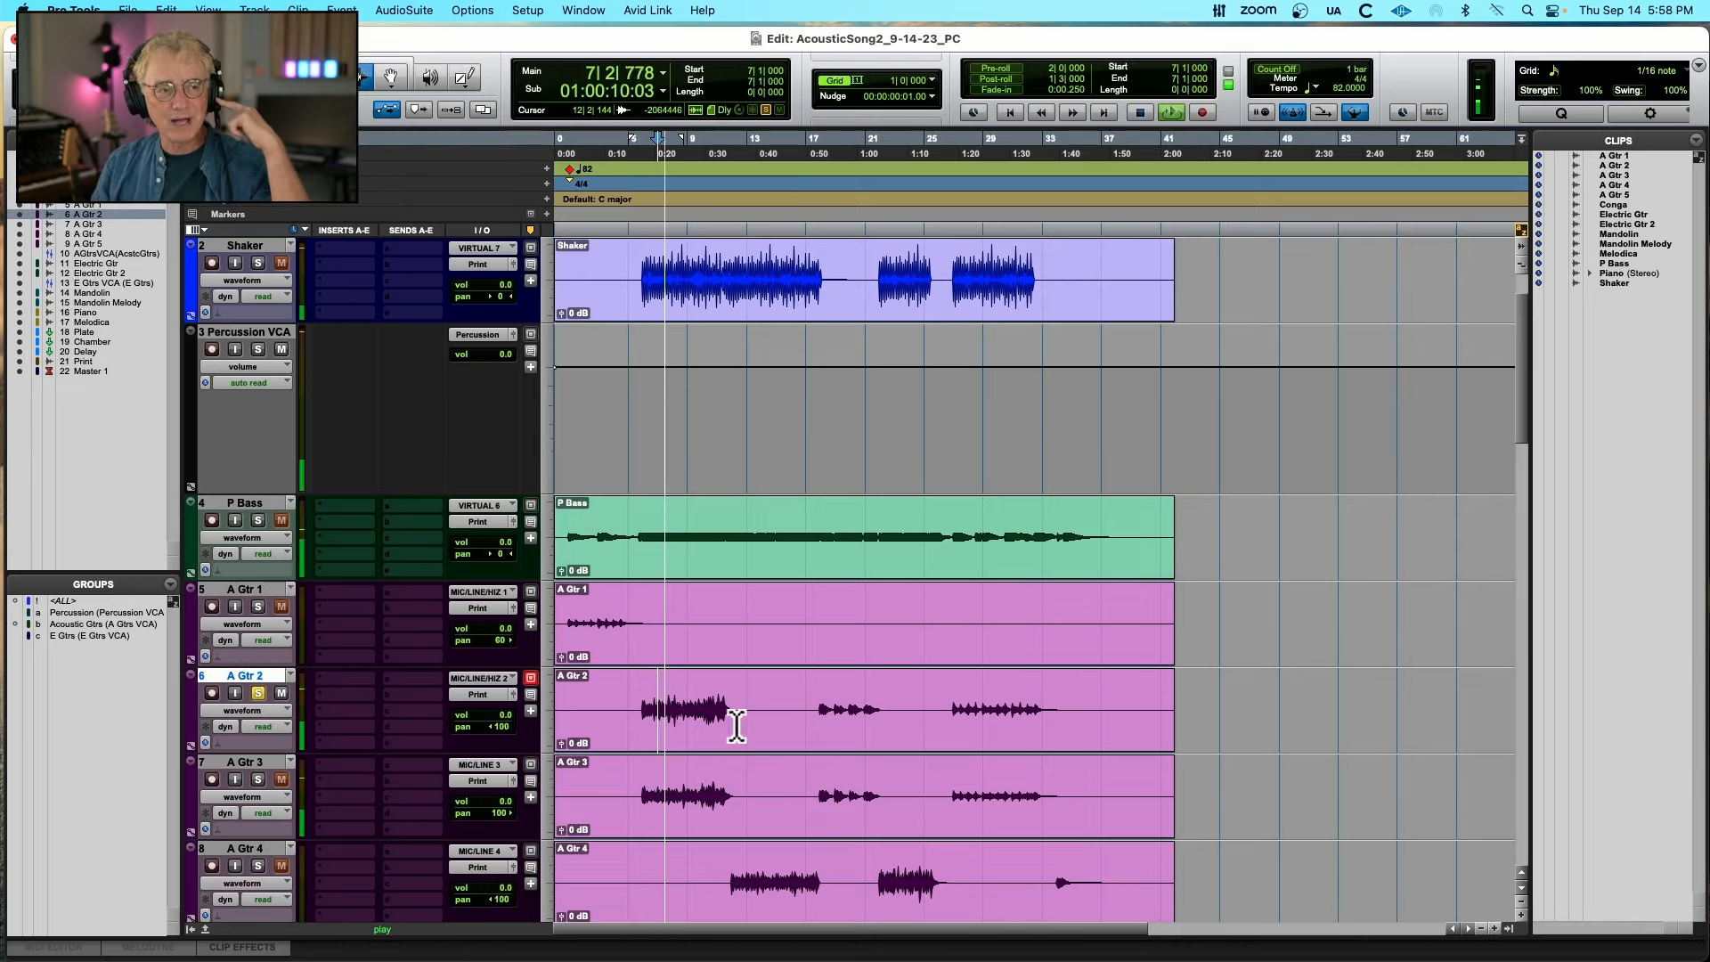
pyautogui.click(260, 693)
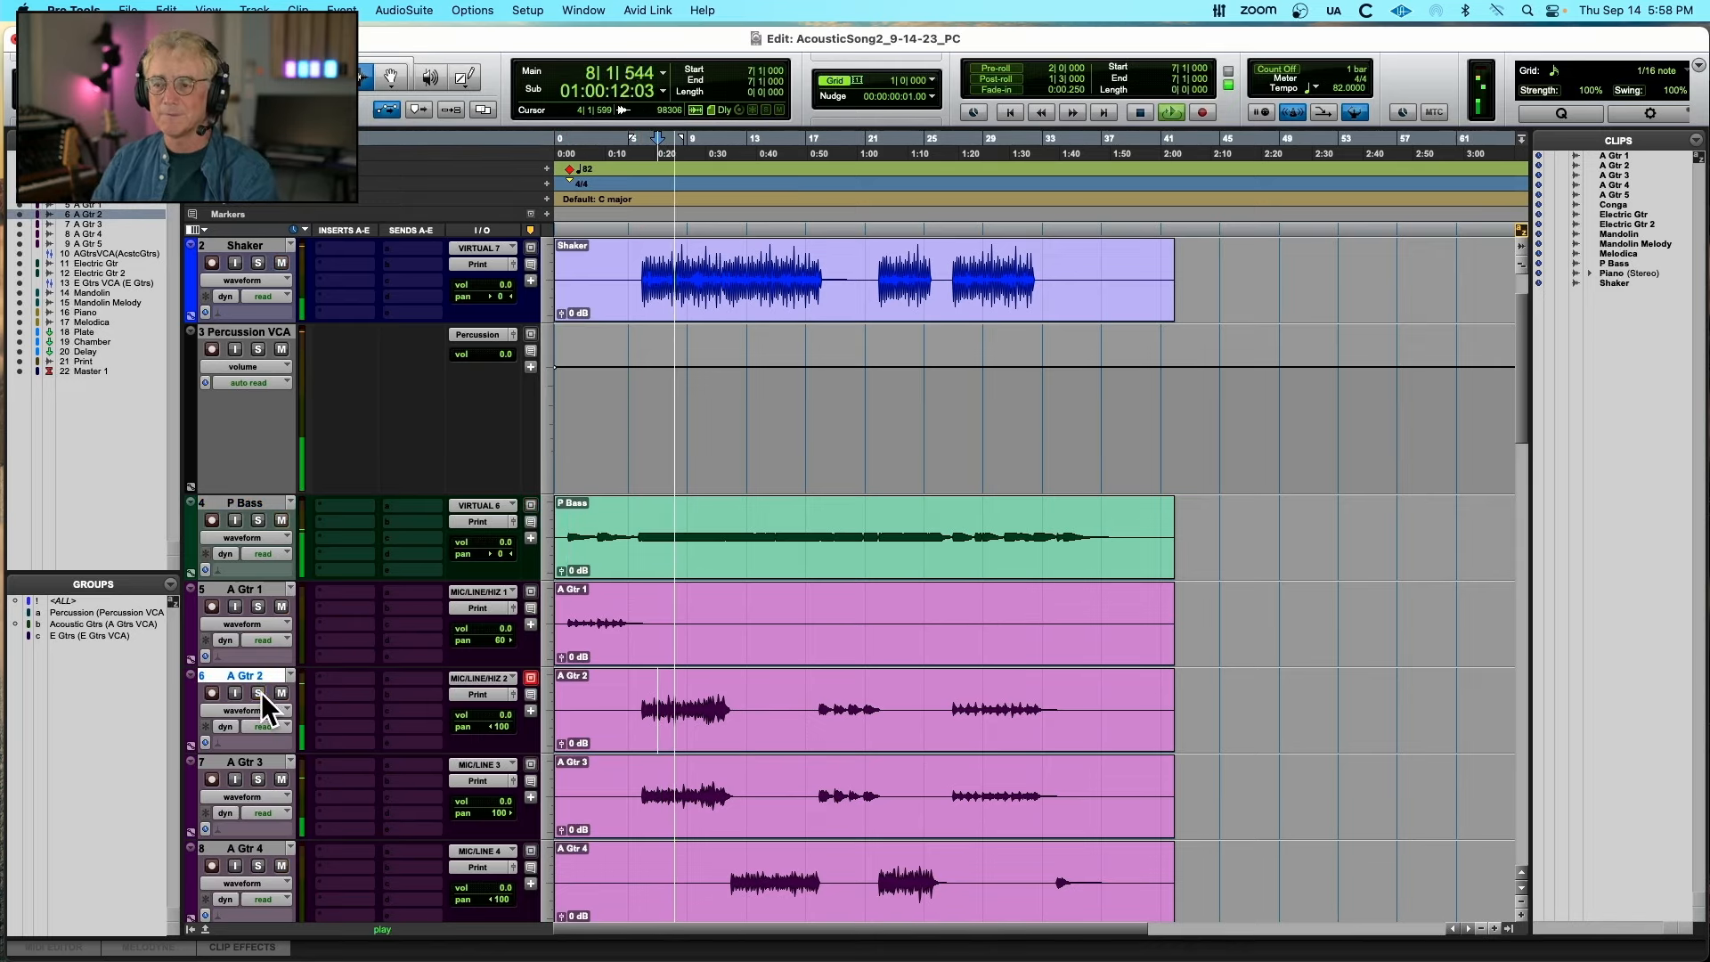
pyautogui.click(257, 778)
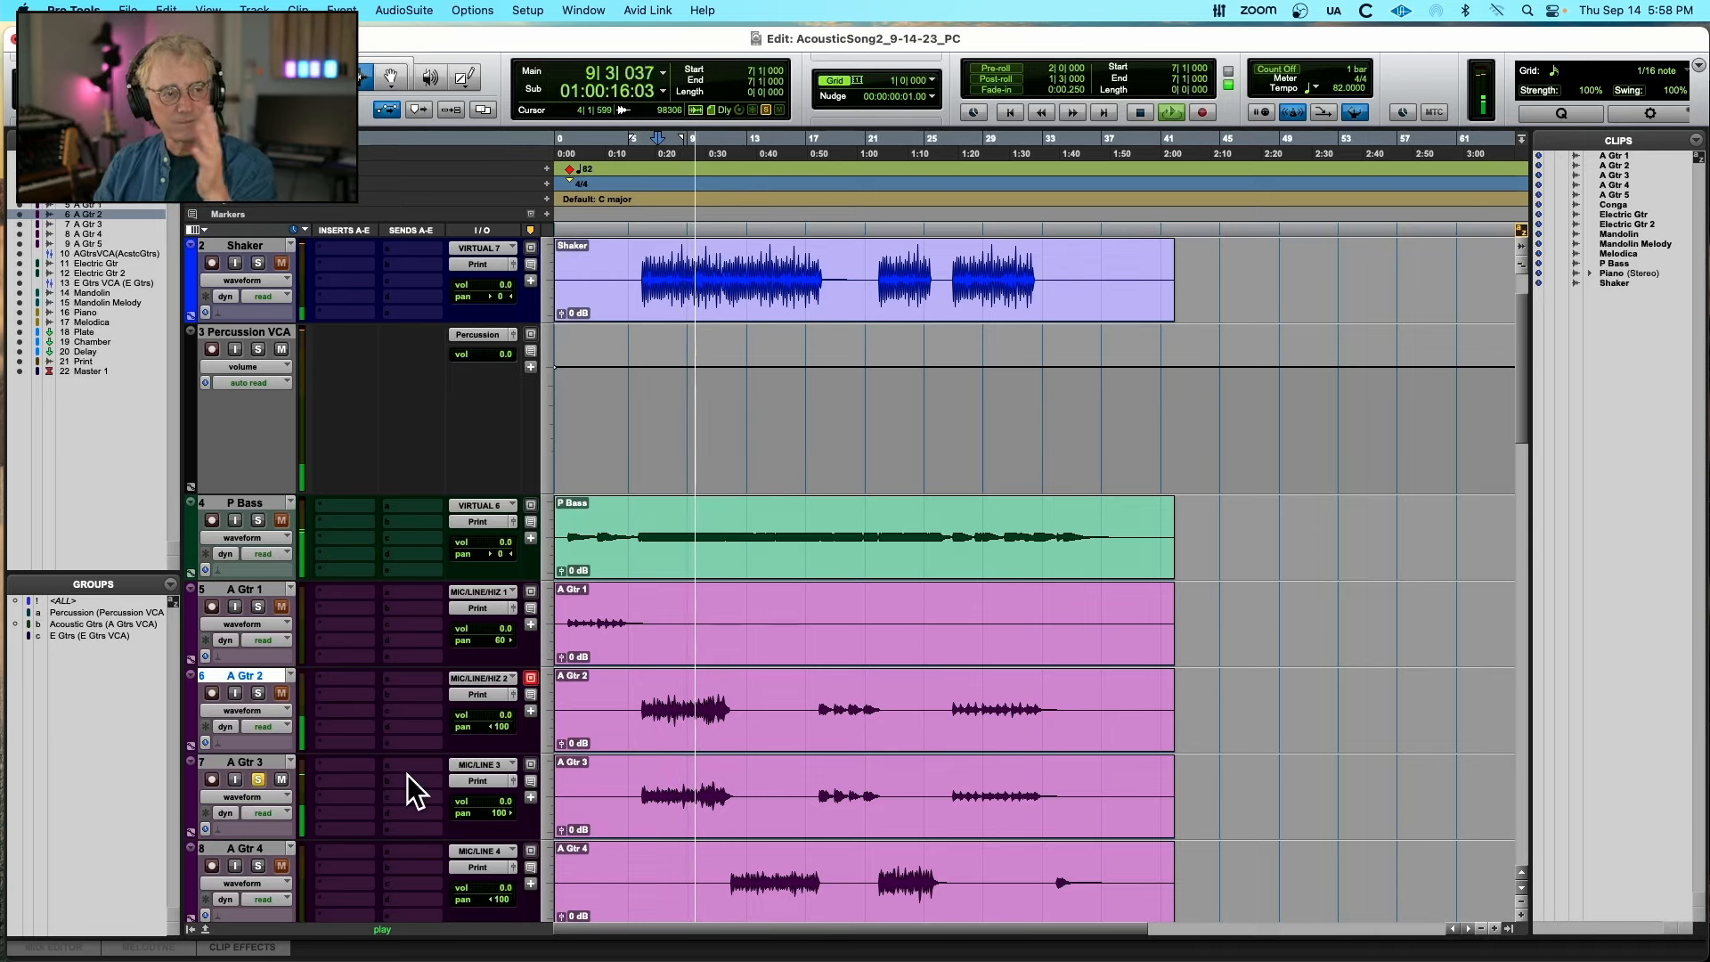
pyautogui.press('space')
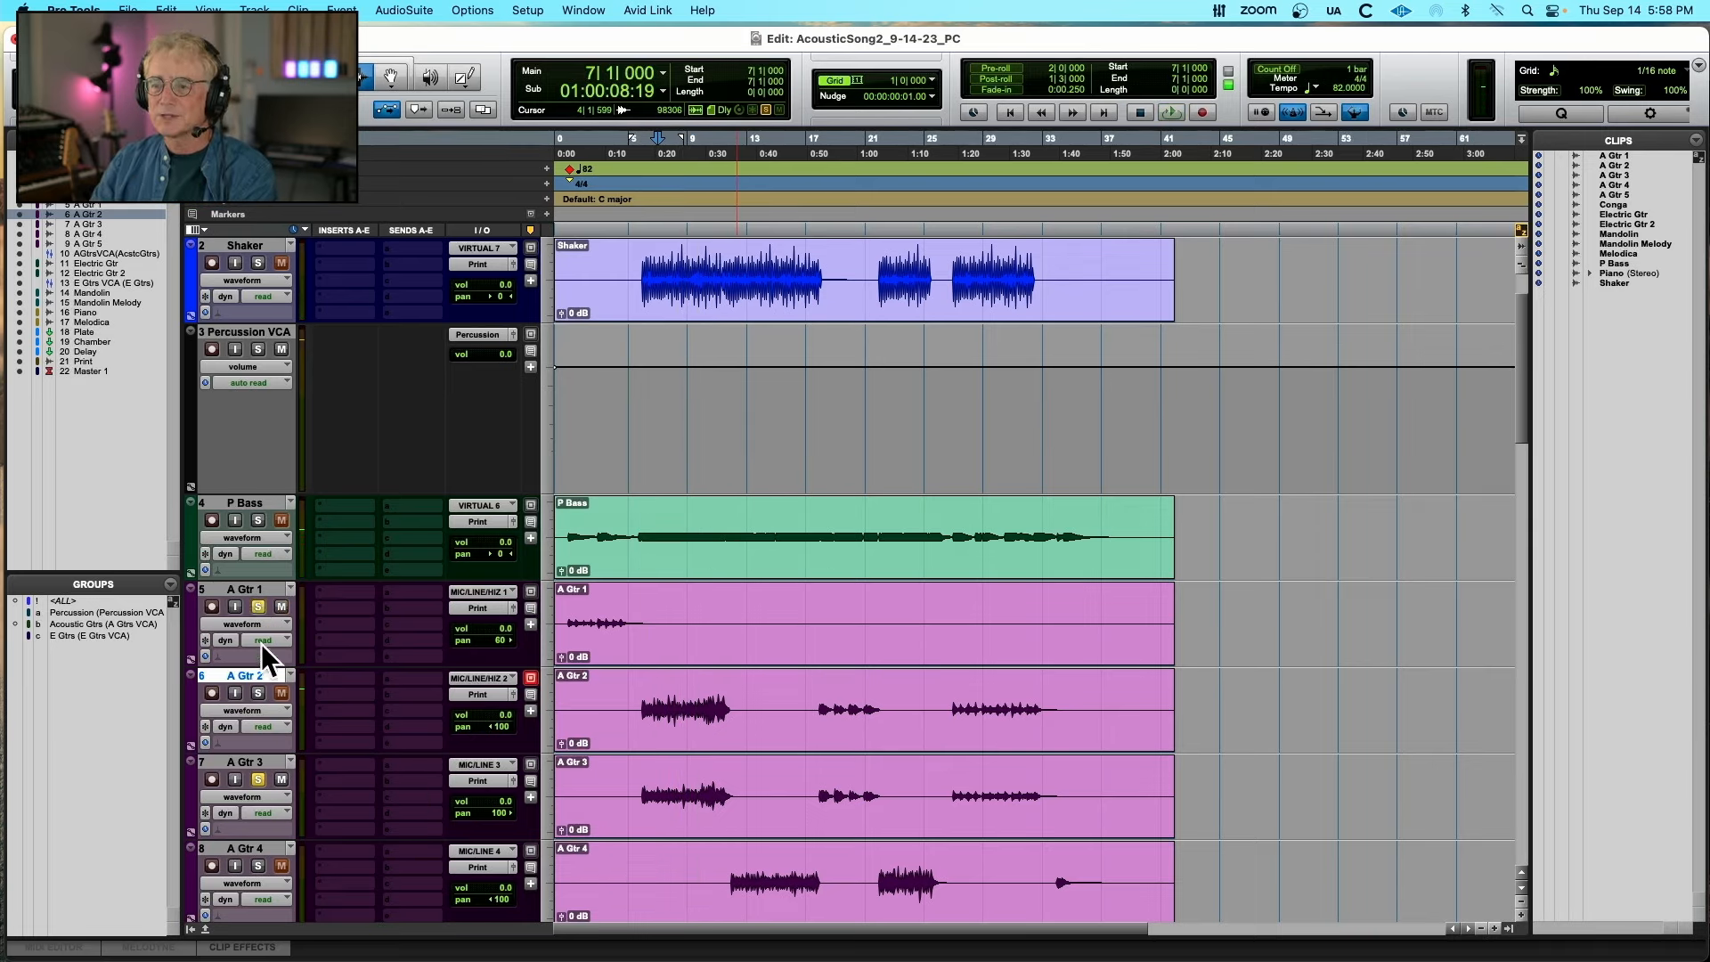
# Play the soloed A Gtr 1 from bar 1 through its opening phrase, then stop and clear the solo
pyautogui.click(571, 618)
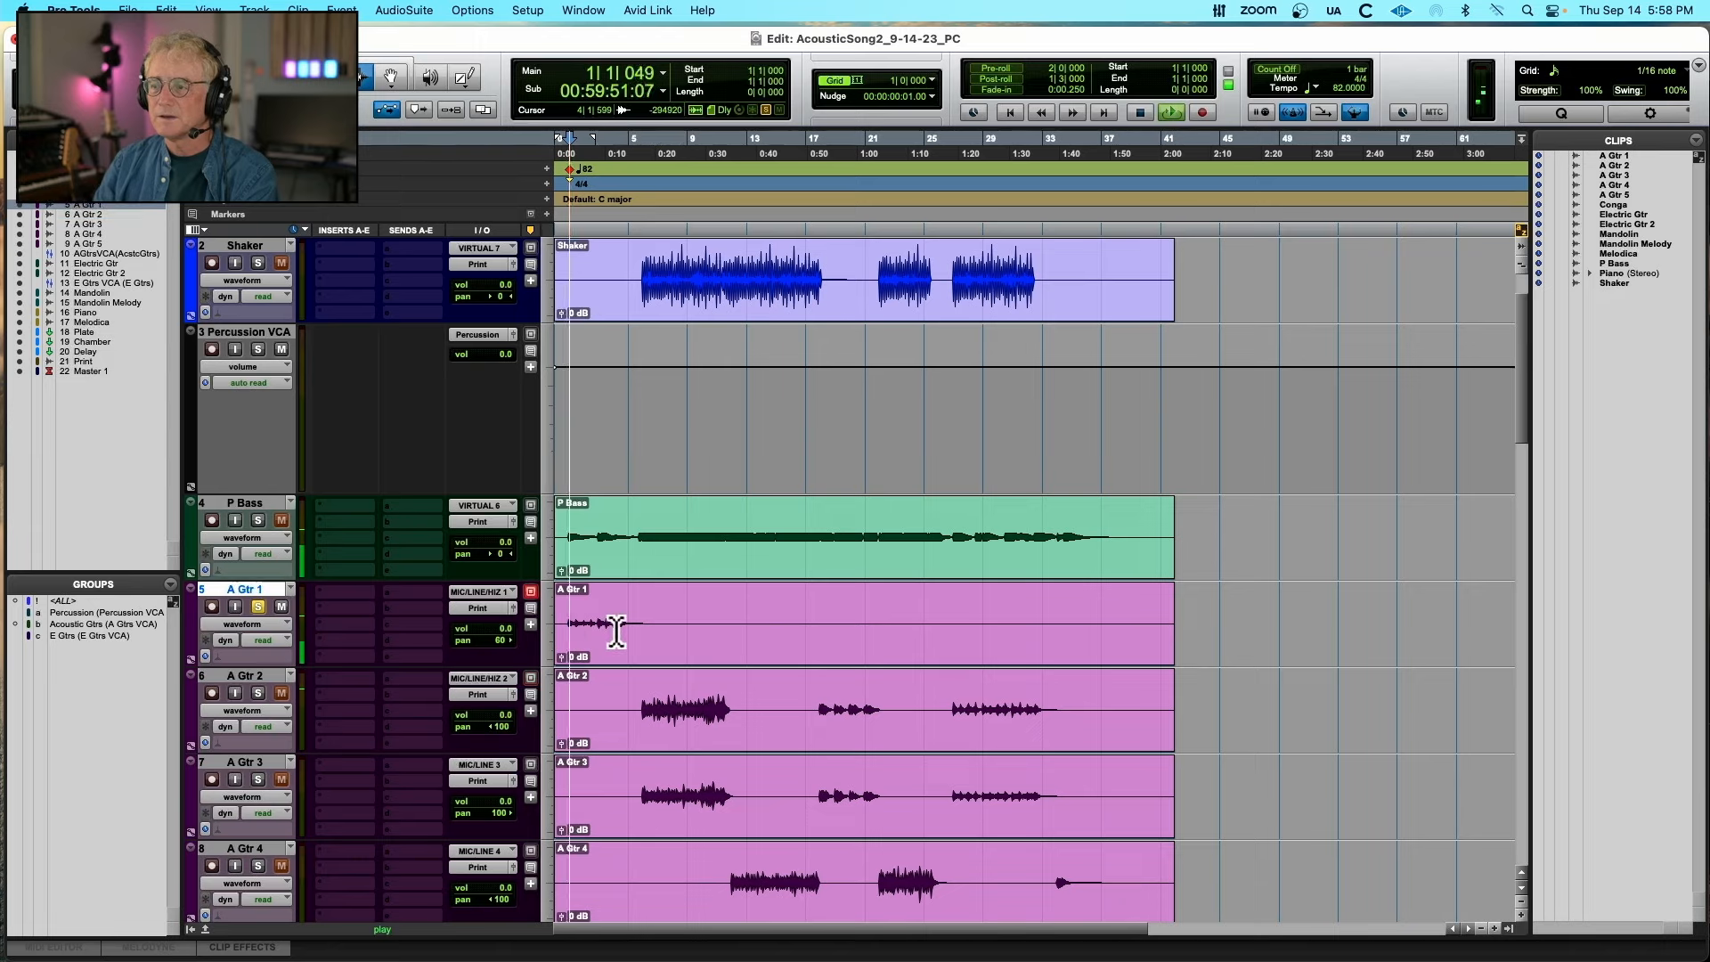
pyautogui.press('space')
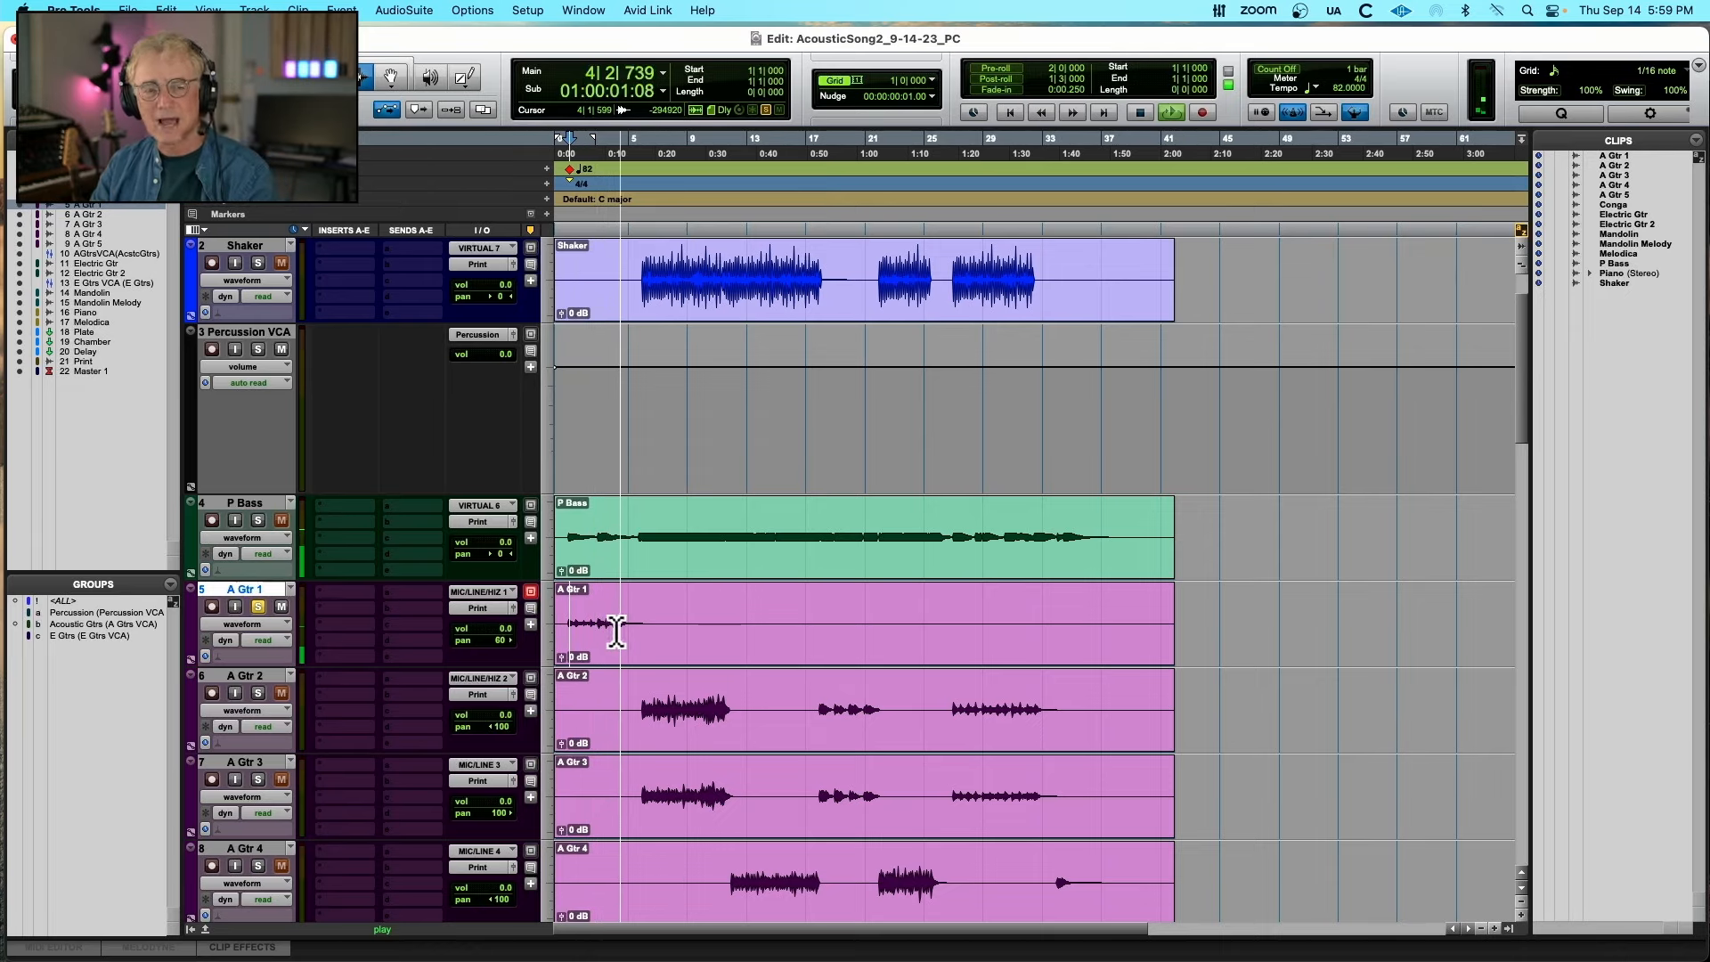
pyautogui.scroll(2, 627, 623)
pyautogui.scroll(-4, 627, 623)
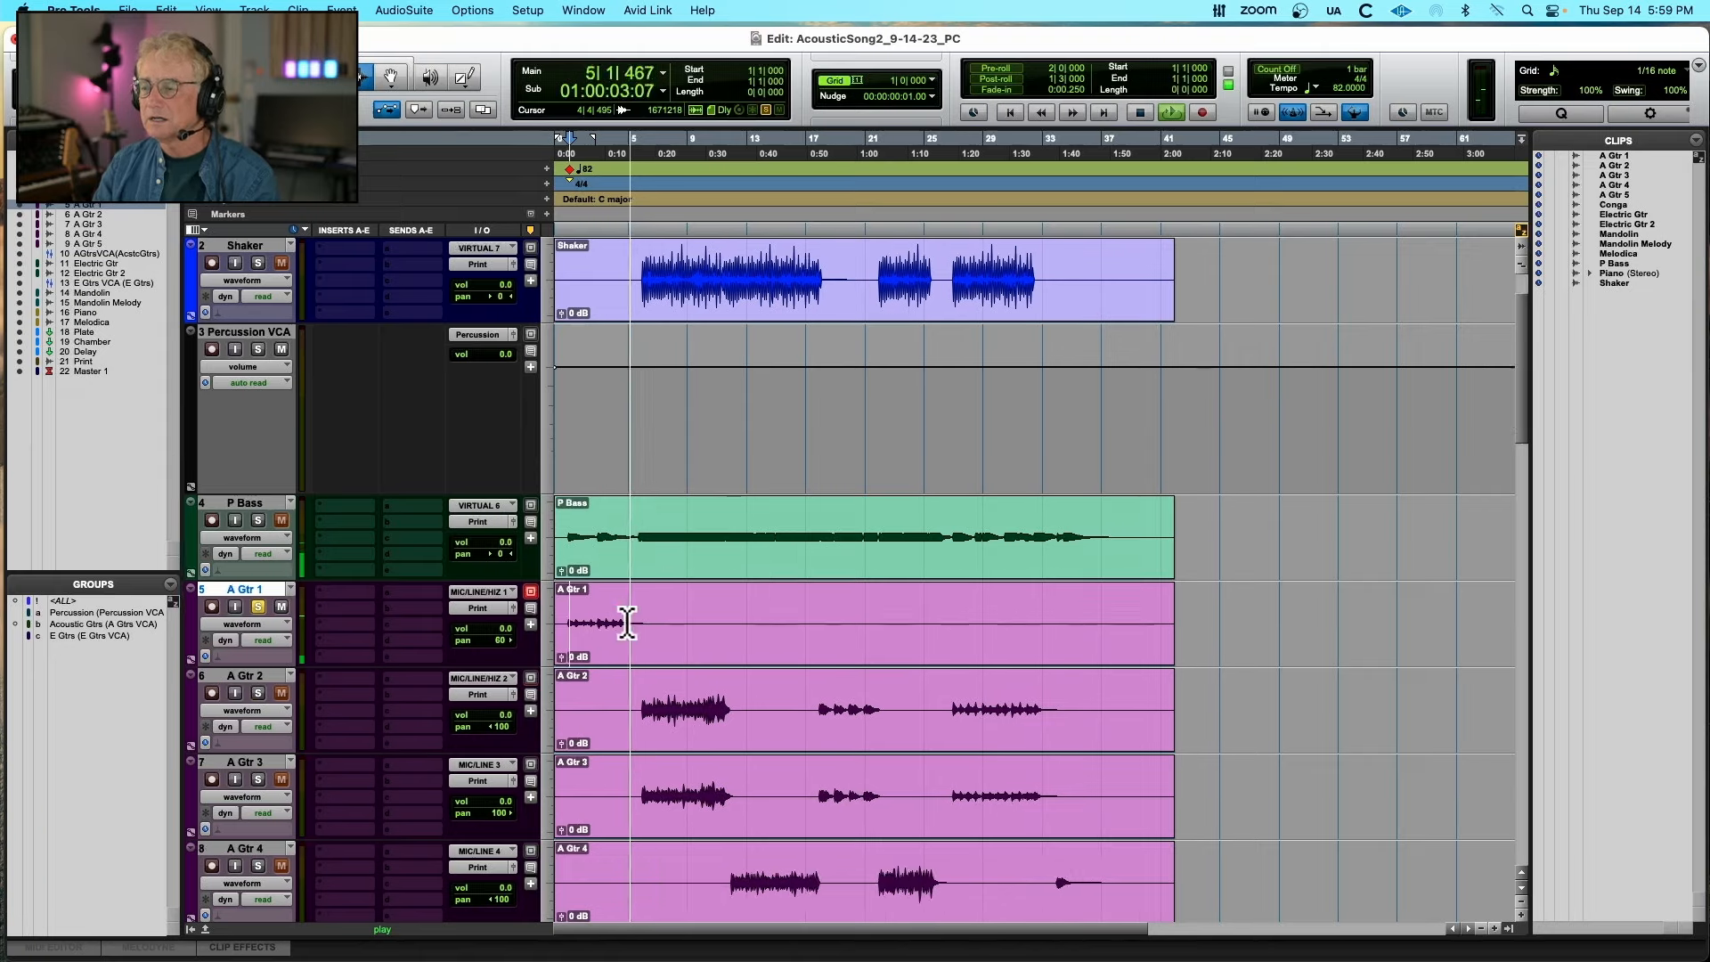
pyautogui.hscroll(1, 628, 623)
pyautogui.hscroll(-1, 629, 614)
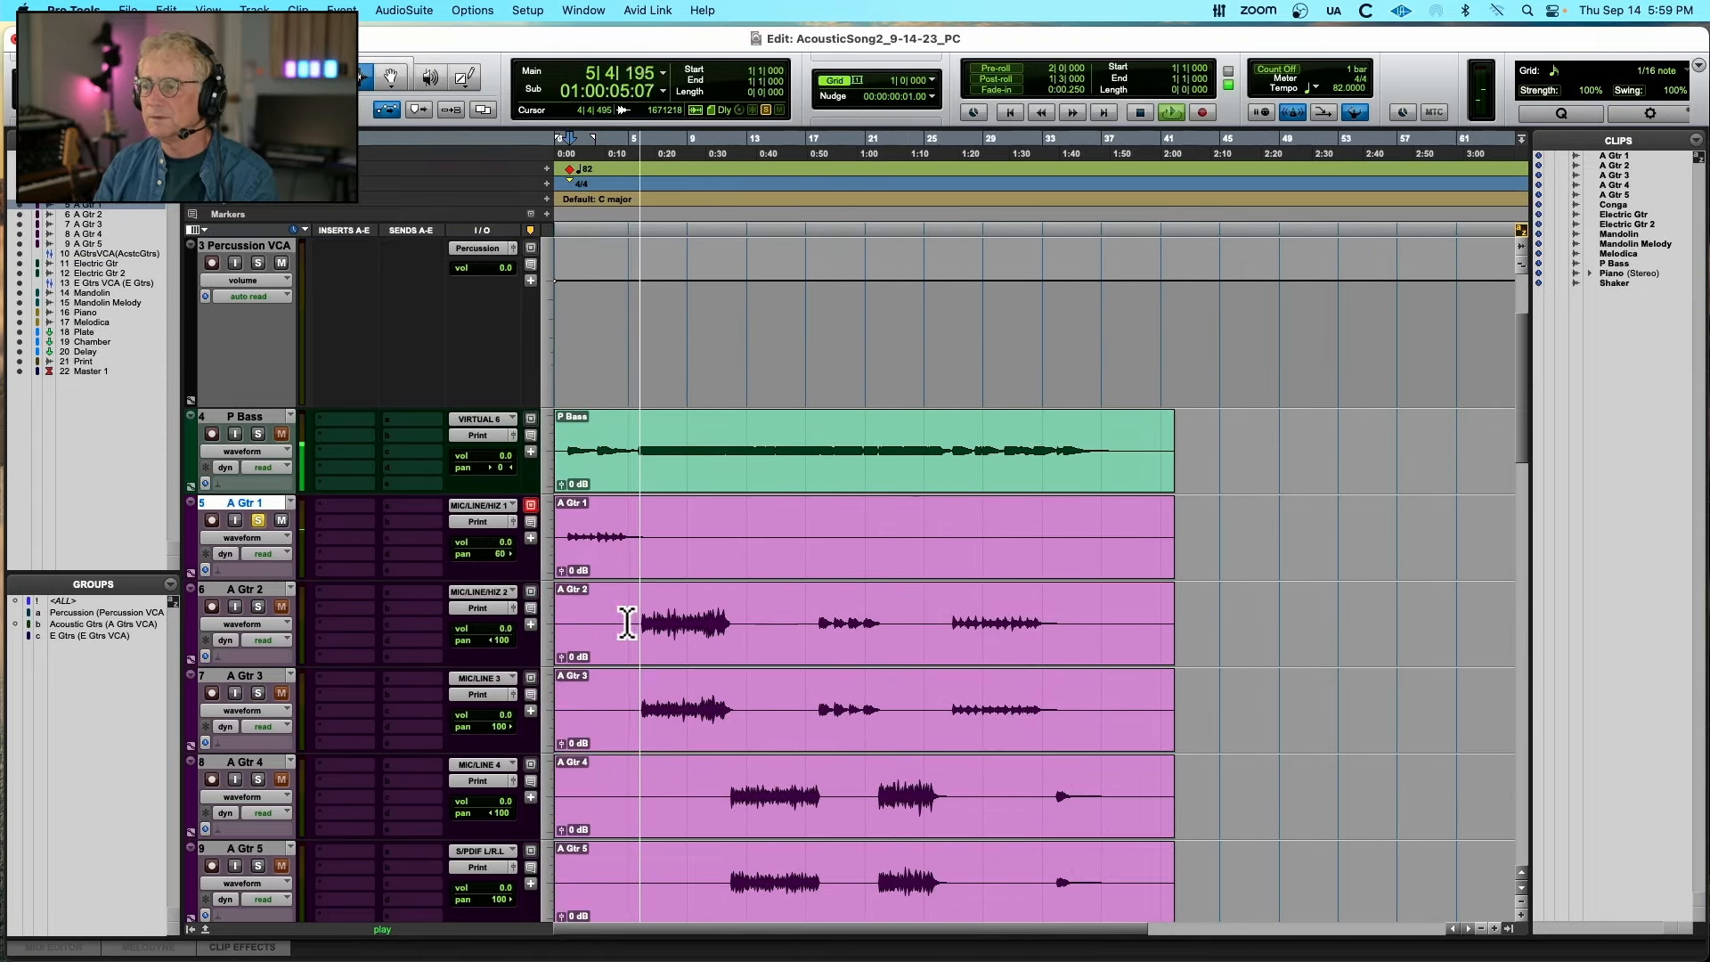
pyautogui.press('space')
pyautogui.click(258, 521)
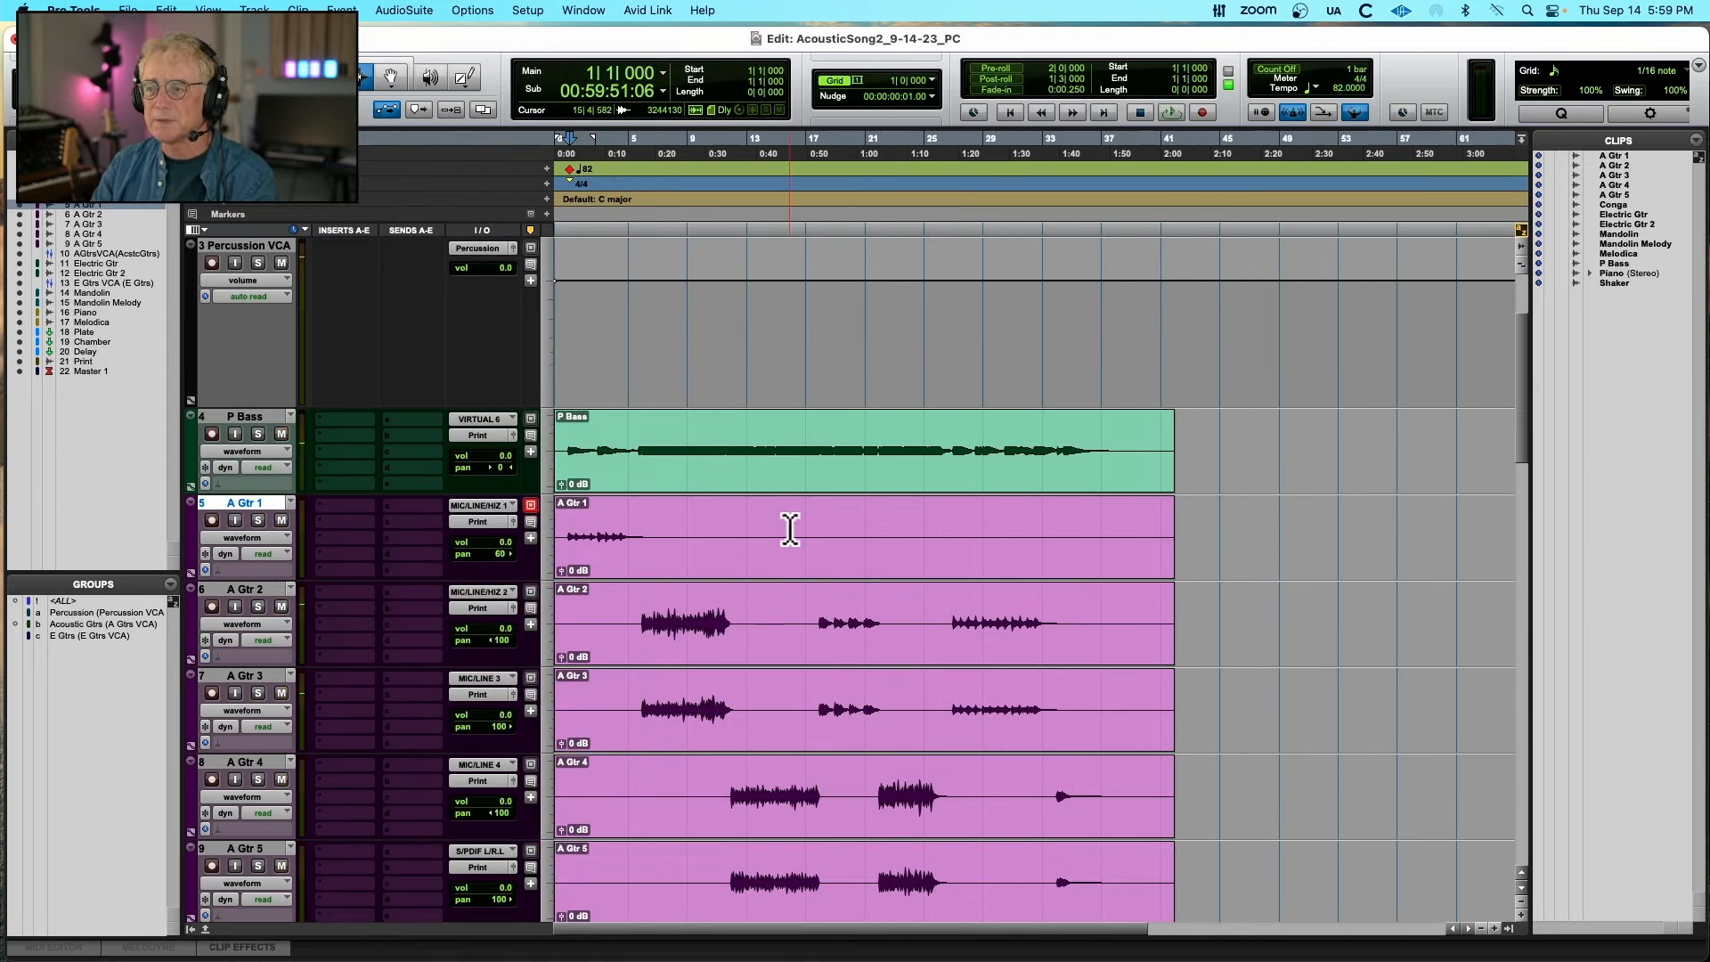
# Solo the Mandolin, select and play its opening phrase from bar 1, and clear the solo during playback to hear it in the mix
pyautogui.scroll(-2, 789, 528)
pyautogui.scroll(-1, 790, 529)
pyautogui.scroll(-2, 790, 529)
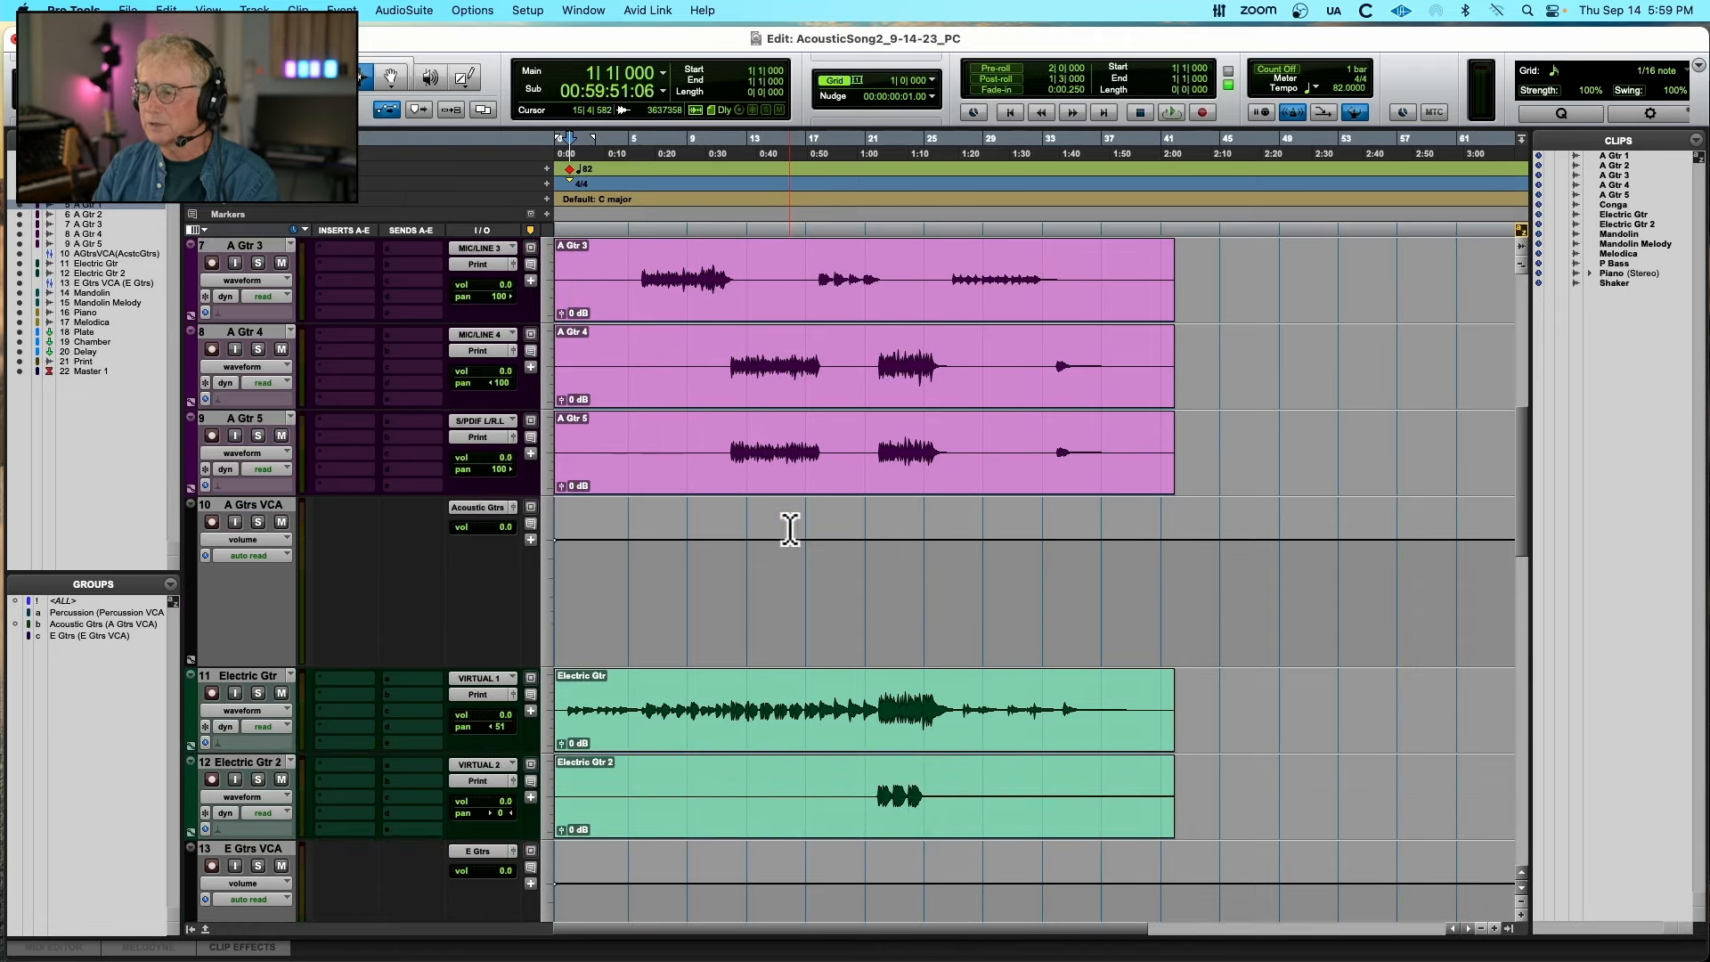
pyautogui.scroll(-3, 790, 529)
pyautogui.scroll(-2, 790, 529)
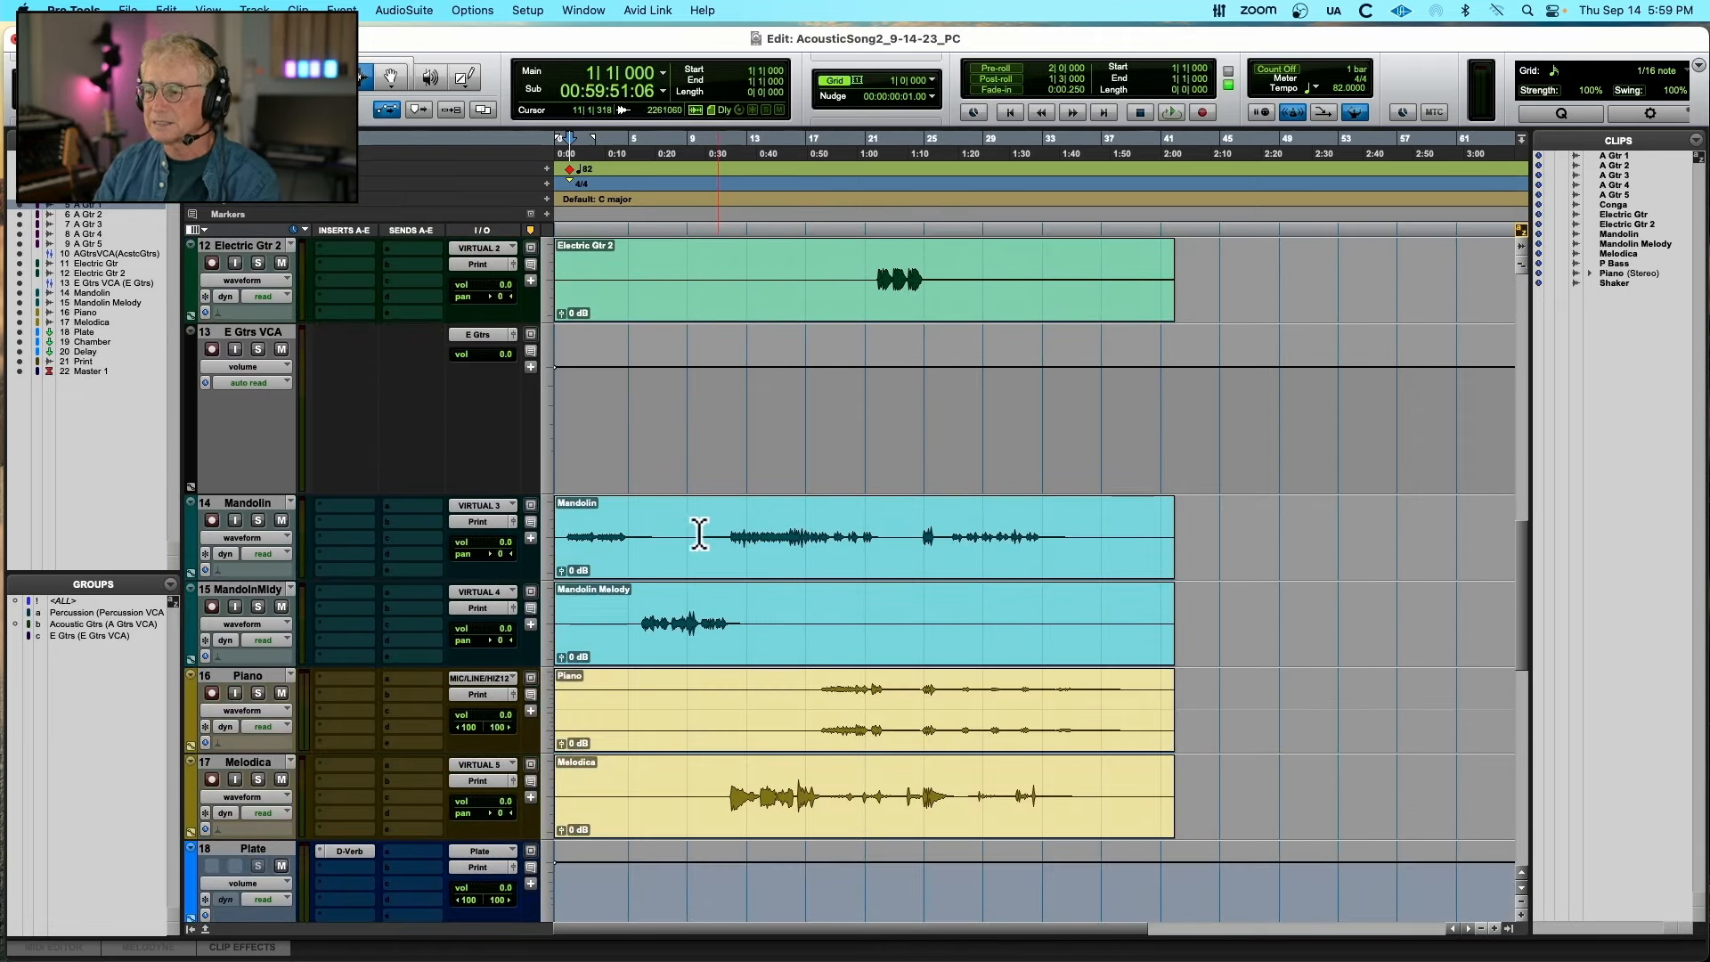
pyautogui.scroll(2, 630, 508)
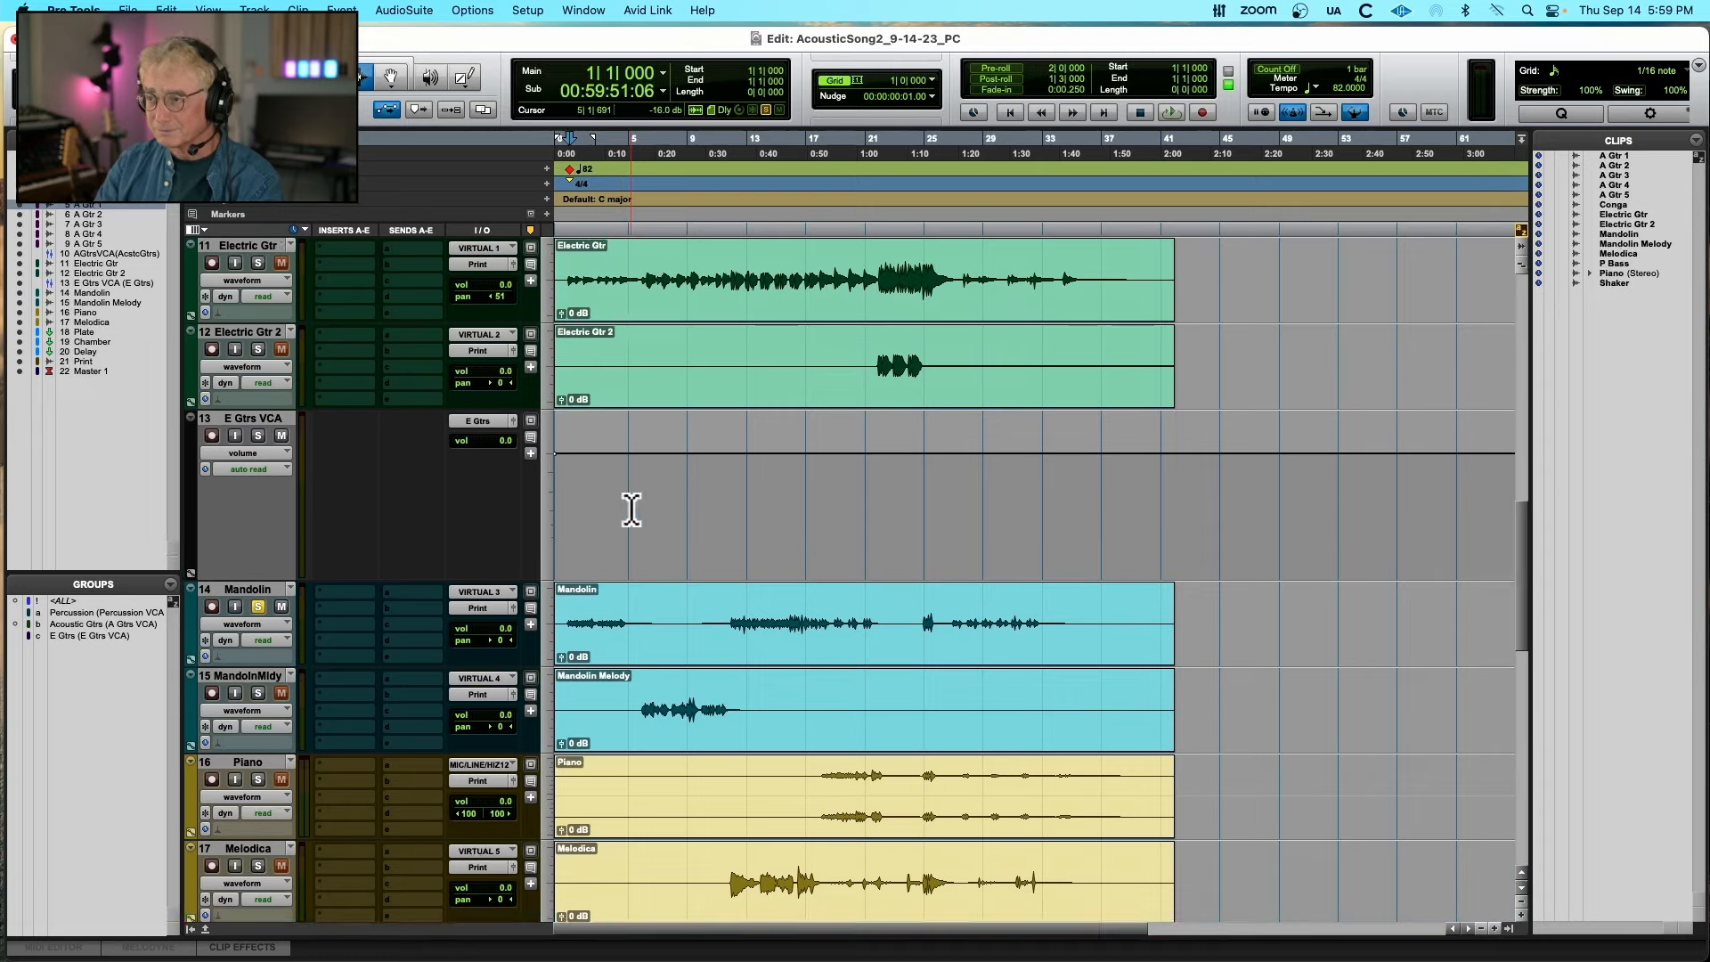
pyautogui.moveTo(560, 782); pyautogui.dragTo(632, 785)
pyautogui.press('space')
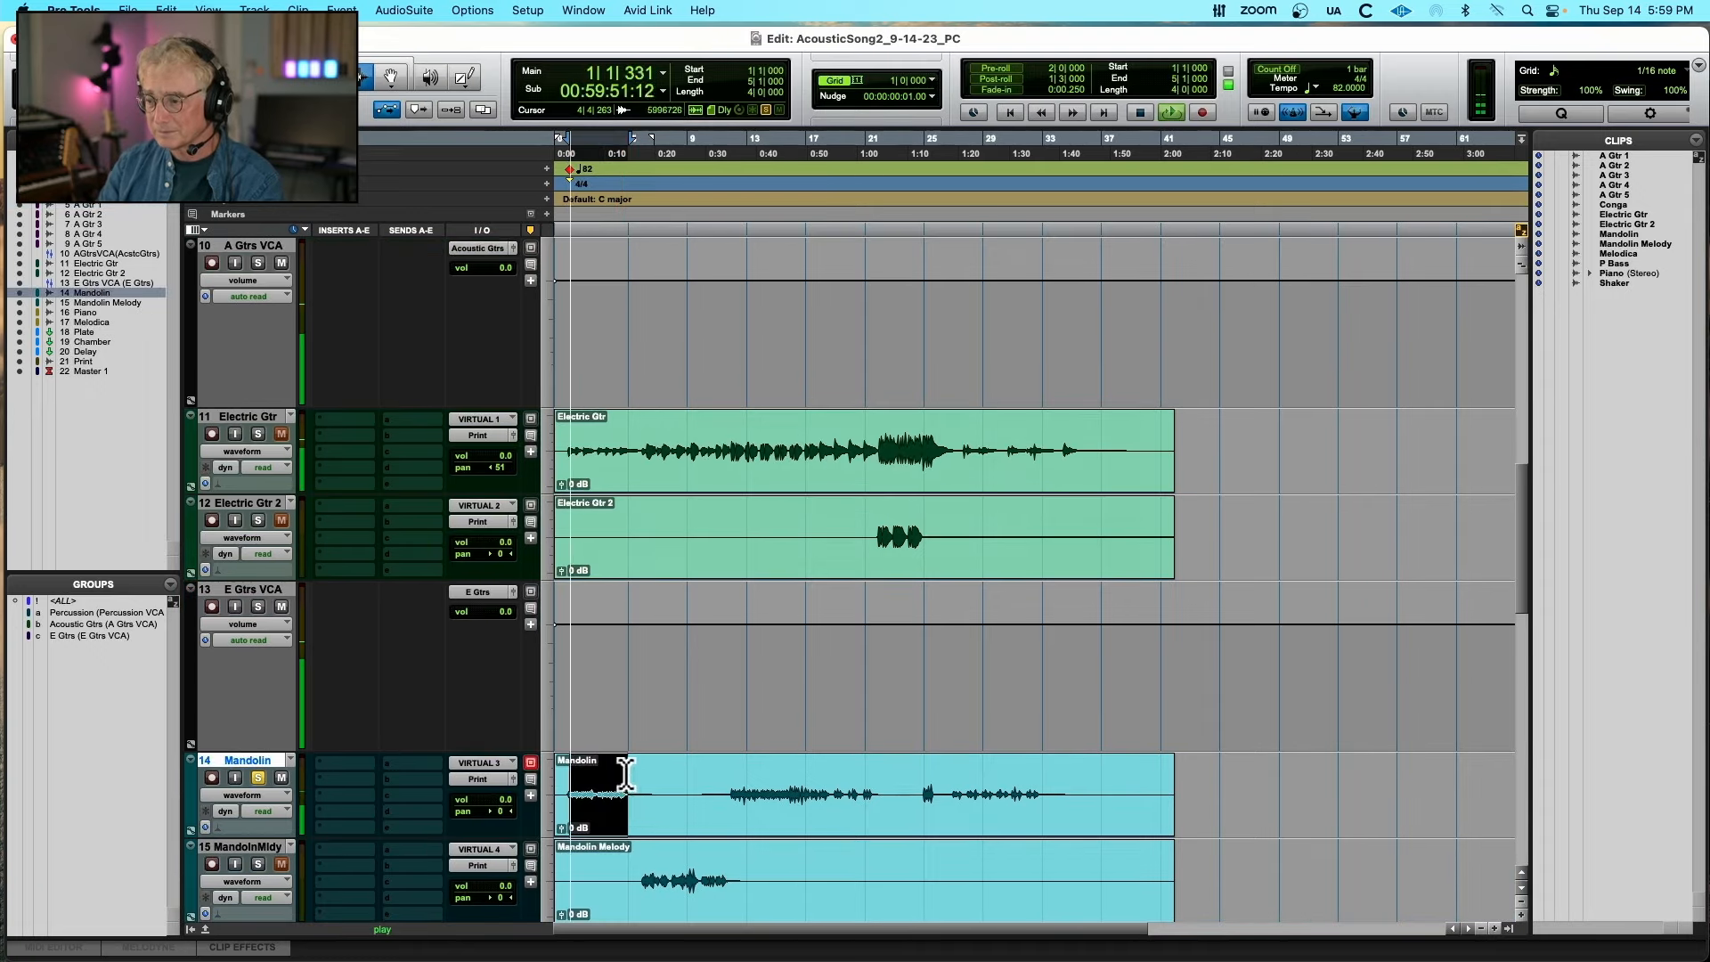
pyautogui.click(258, 777)
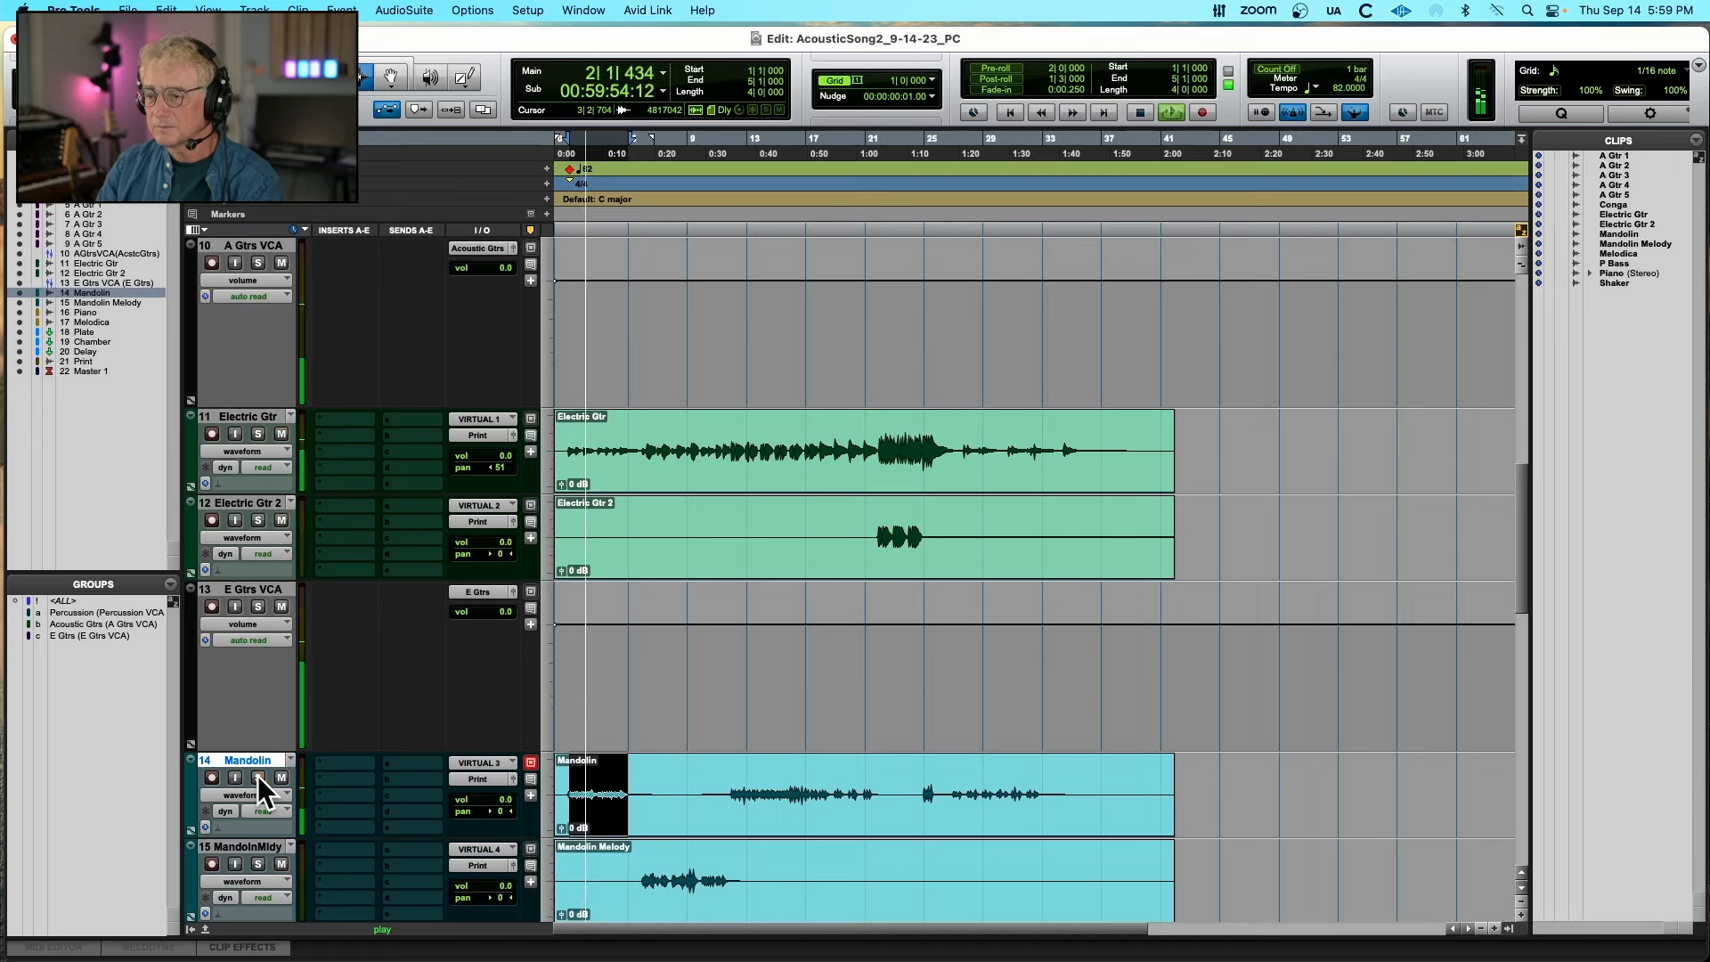
# Play the mix from bar 12 and solo the Mandolin during playback, then stop
pyautogui.click(733, 796)
pyautogui.press('space')
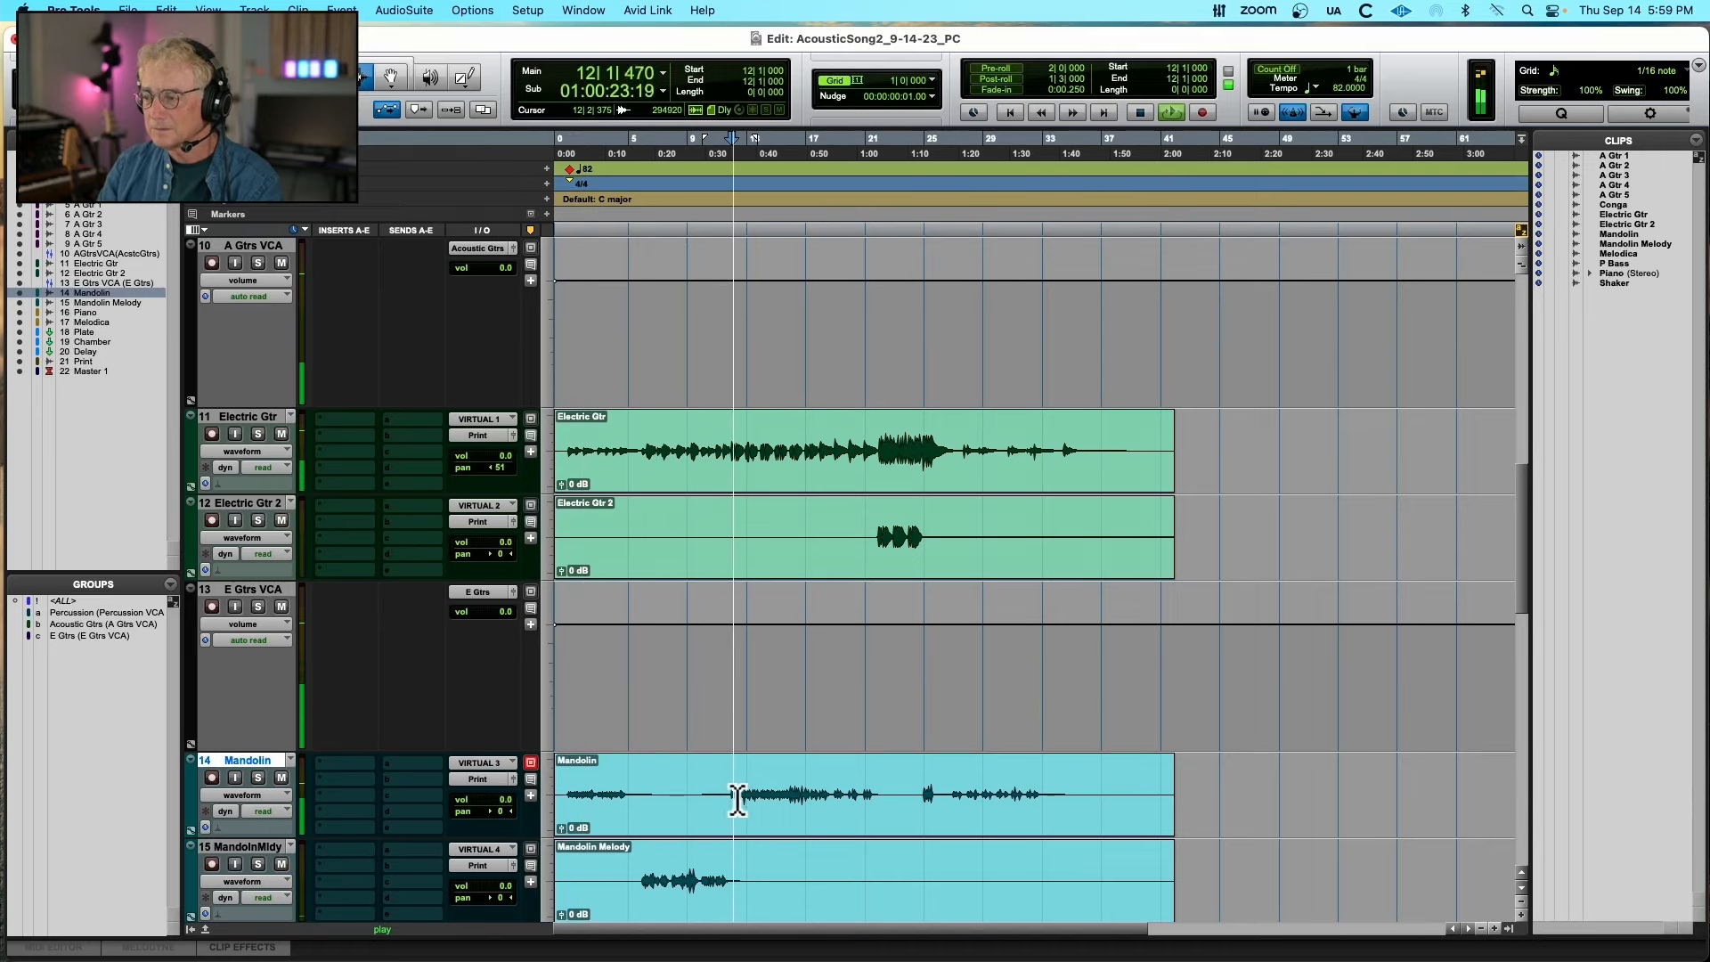
pyautogui.click(259, 777)
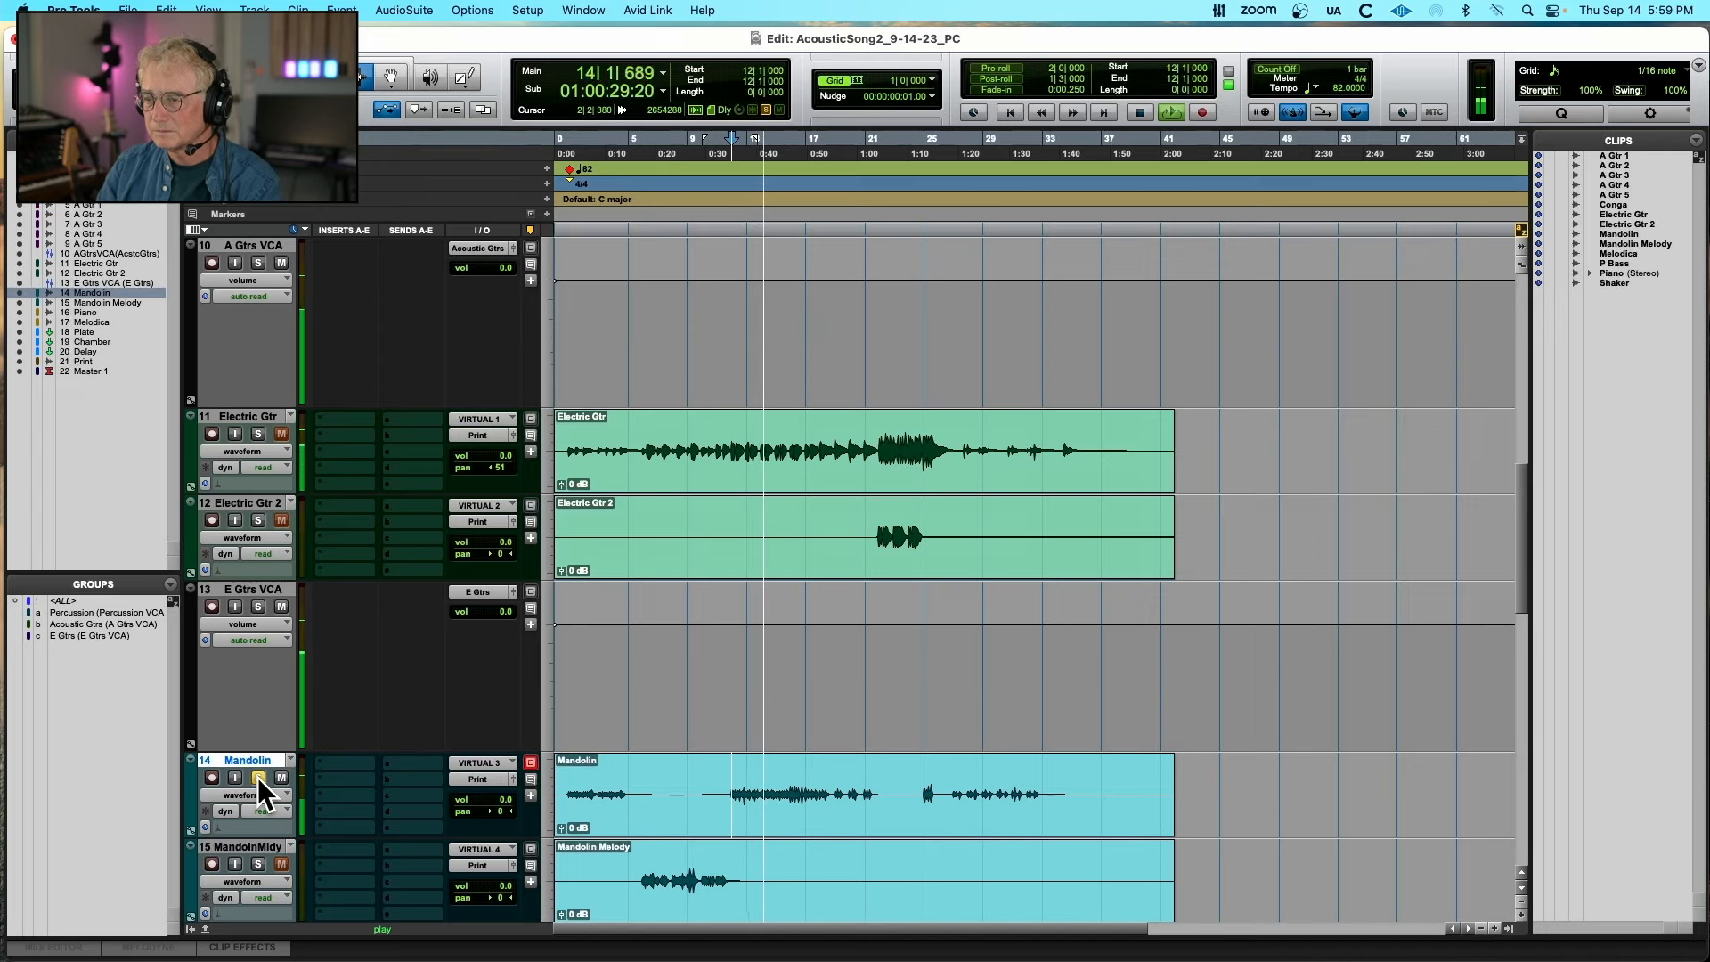
pyautogui.press('space')
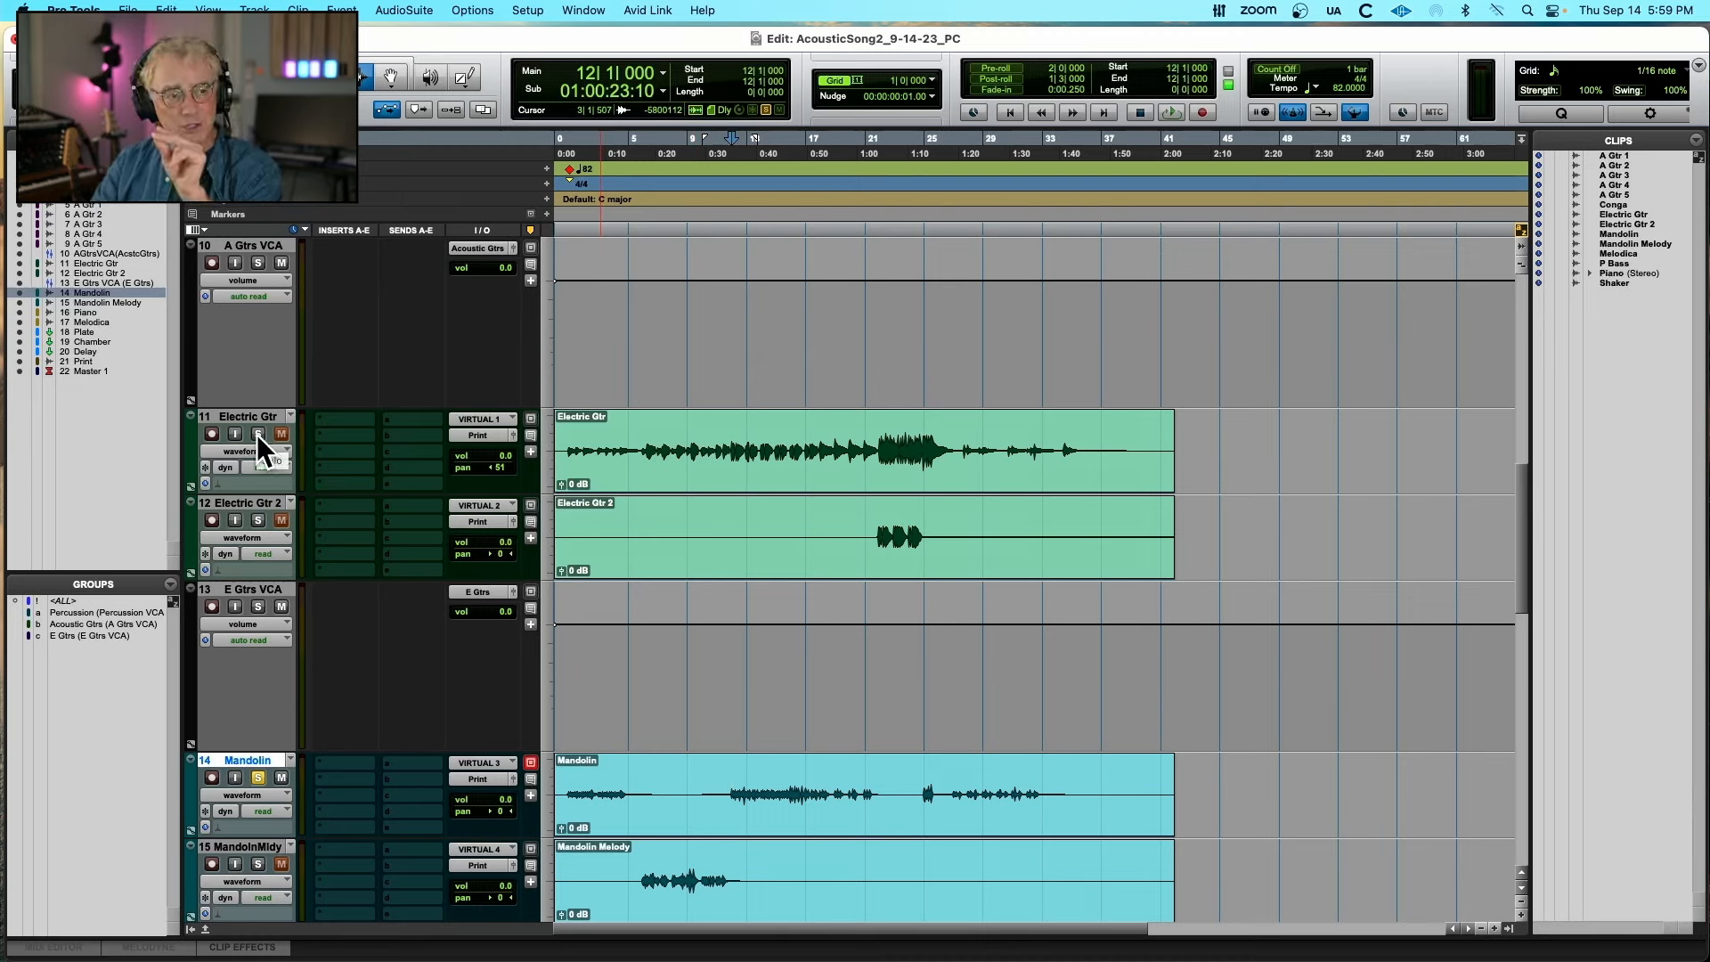
# Solo Electric Gtr together with the Mandolin and play both from bar 1, then stop
pyautogui.click(567, 451)
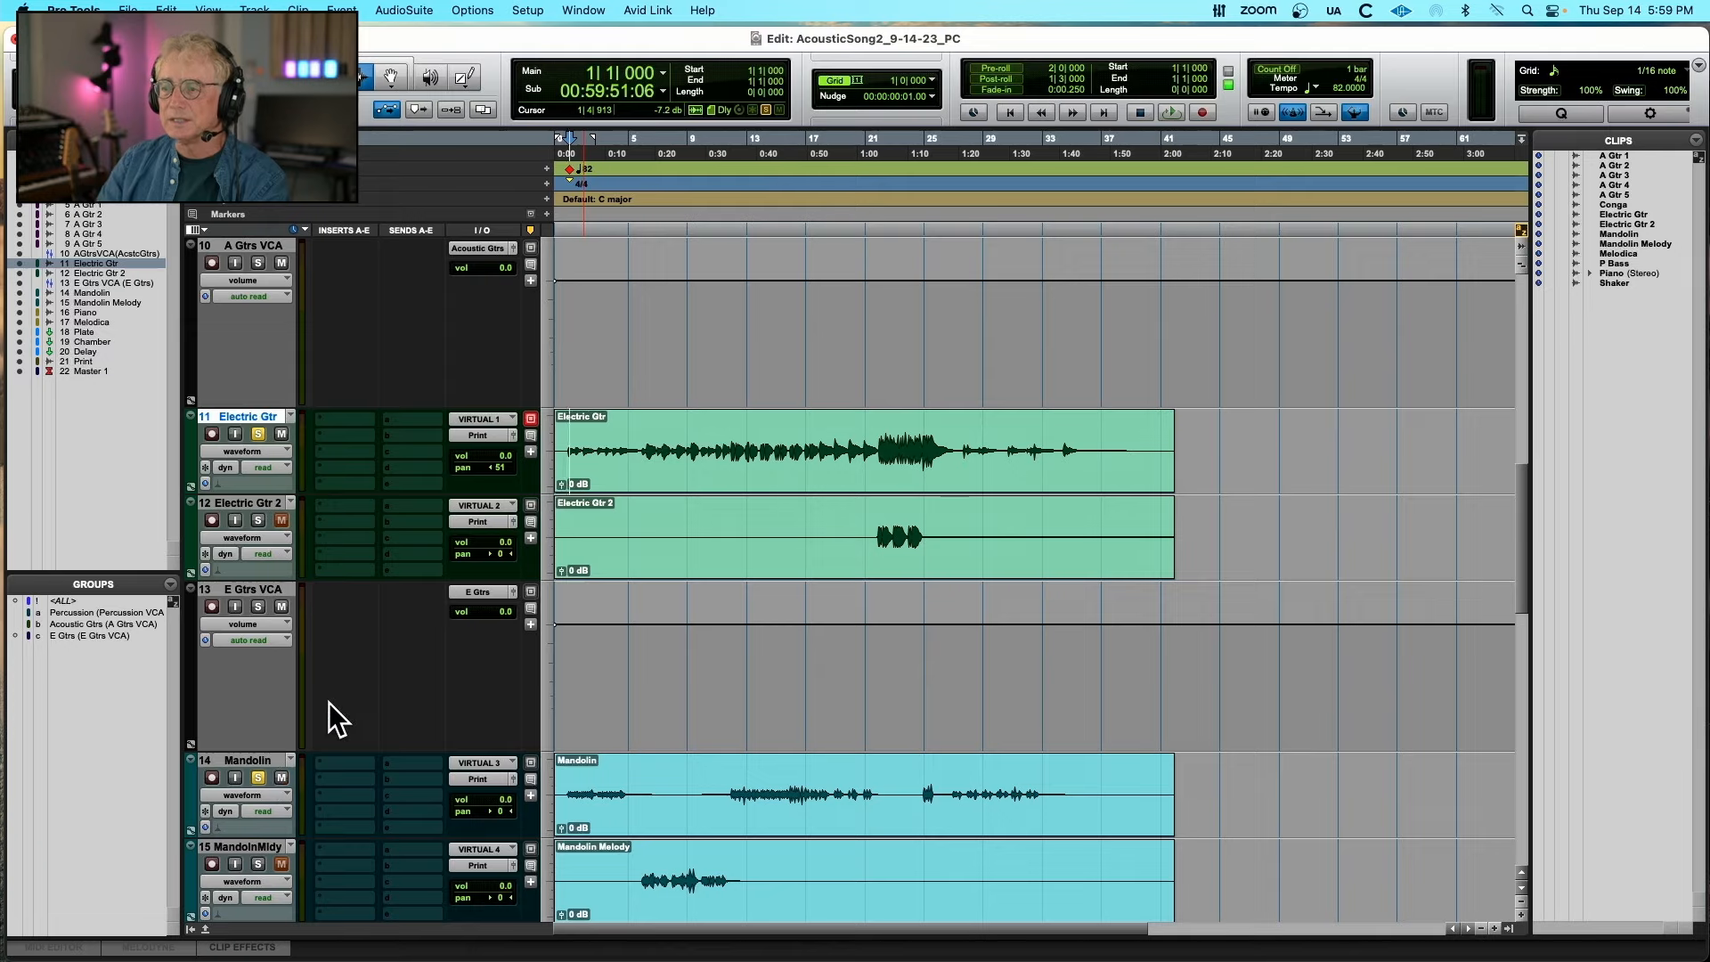
pyautogui.scroll(1, 329, 703)
pyautogui.scroll(4, 339, 398)
pyautogui.scroll(3, 339, 398)
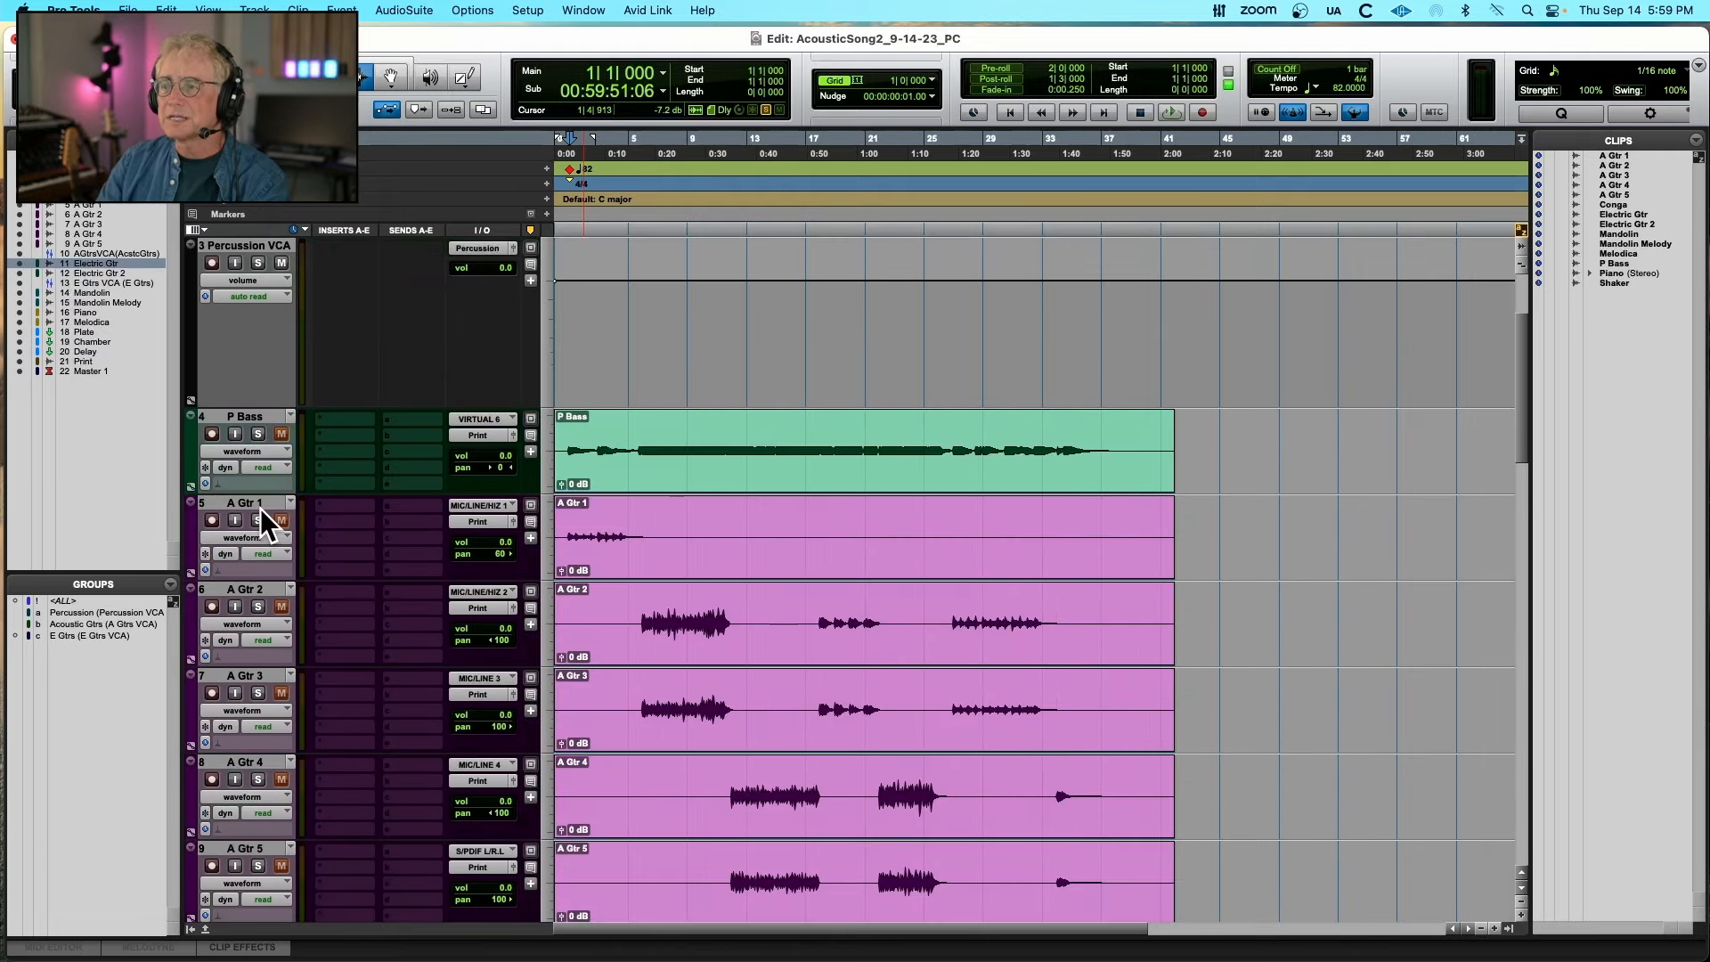
pyautogui.scroll(-7, 817, 524)
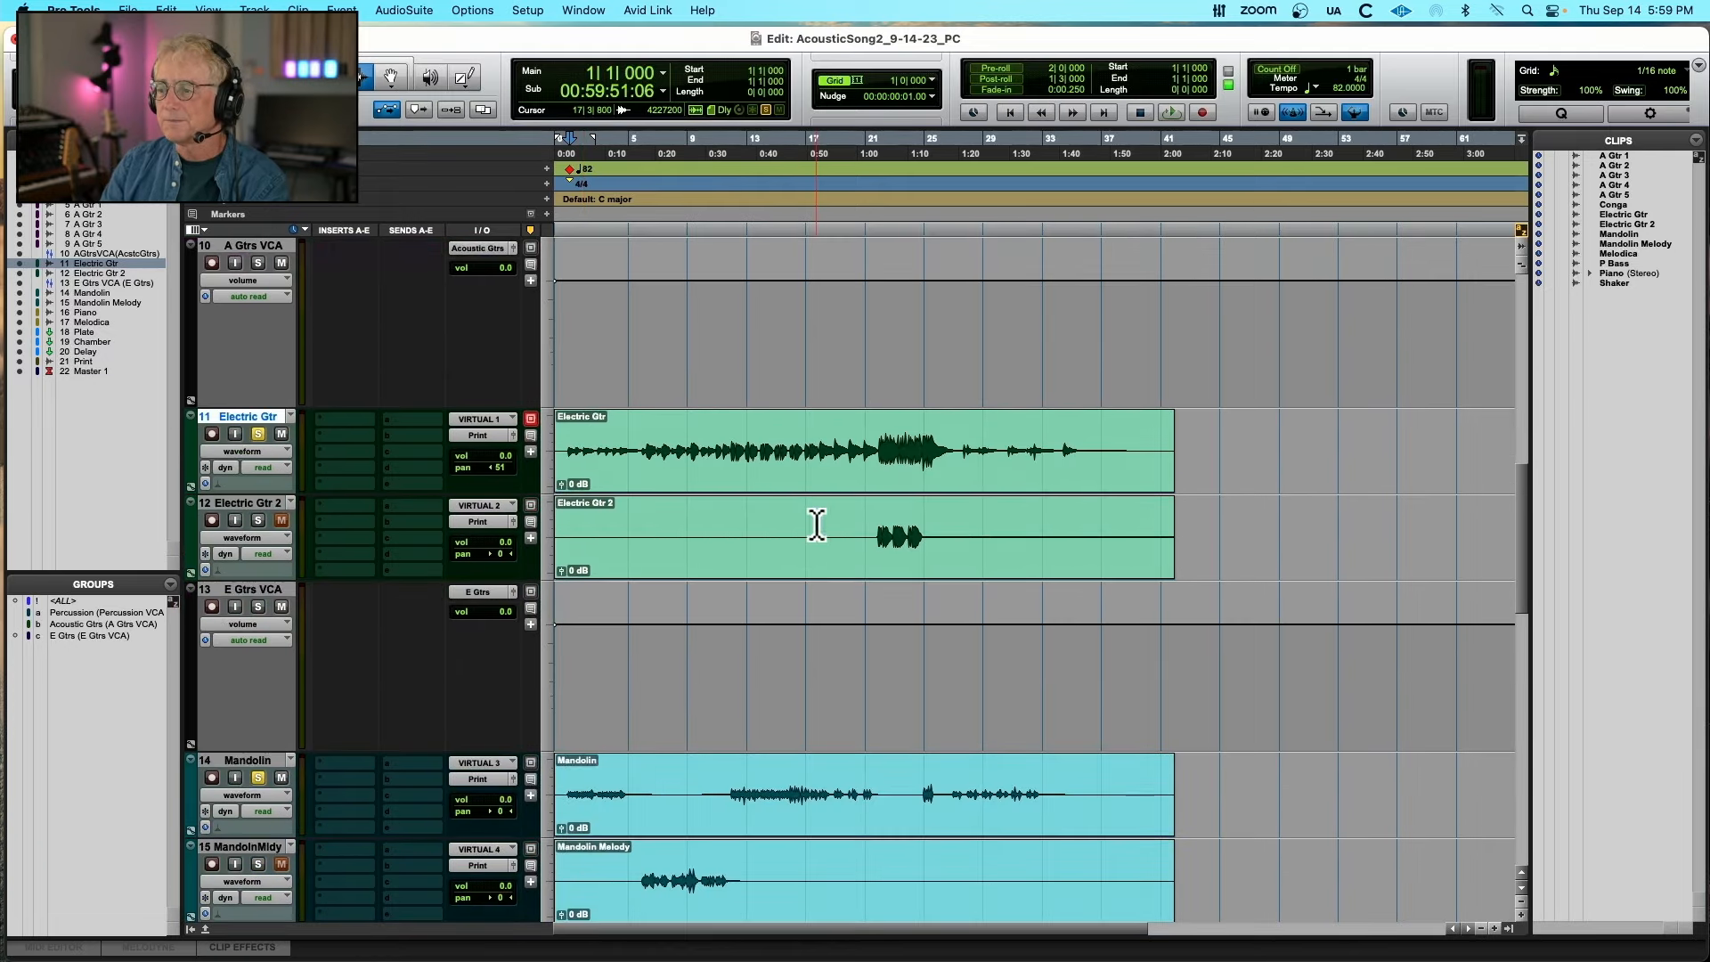
pyautogui.press('space')
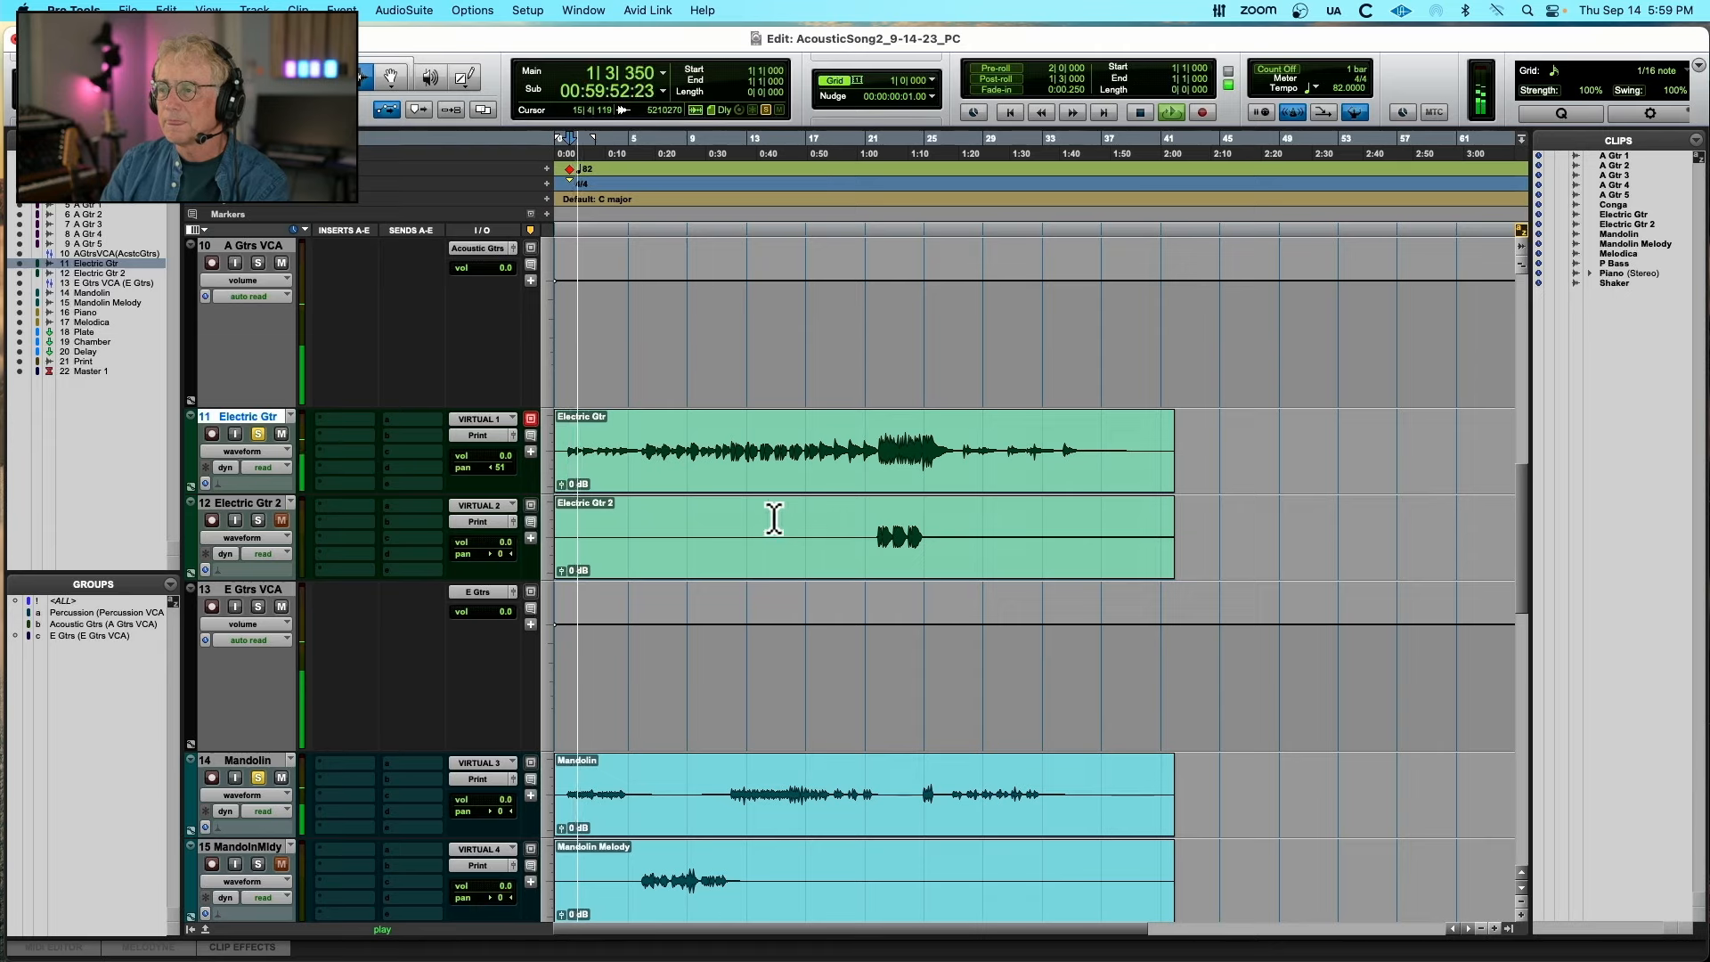
pyautogui.press('space')
# Play the soloed Electric Gtr and Mandolin from bar 6, then from bar 12, stopping after each passage
pyautogui.click(655, 458)
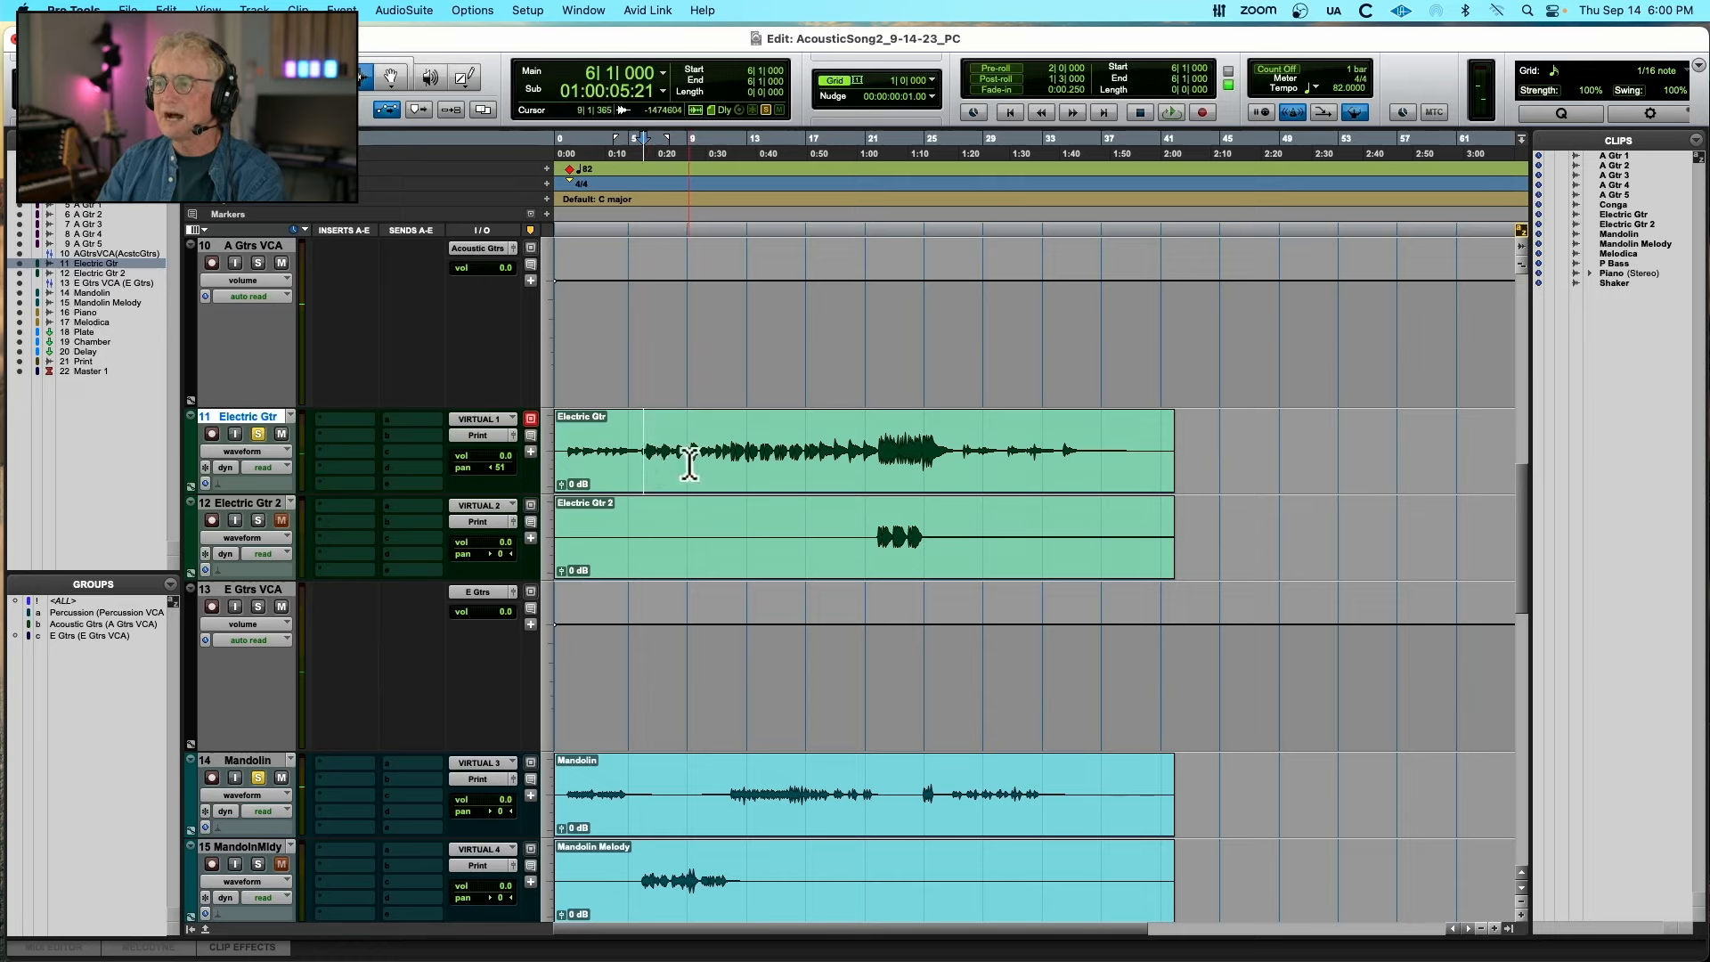
pyautogui.press('space')
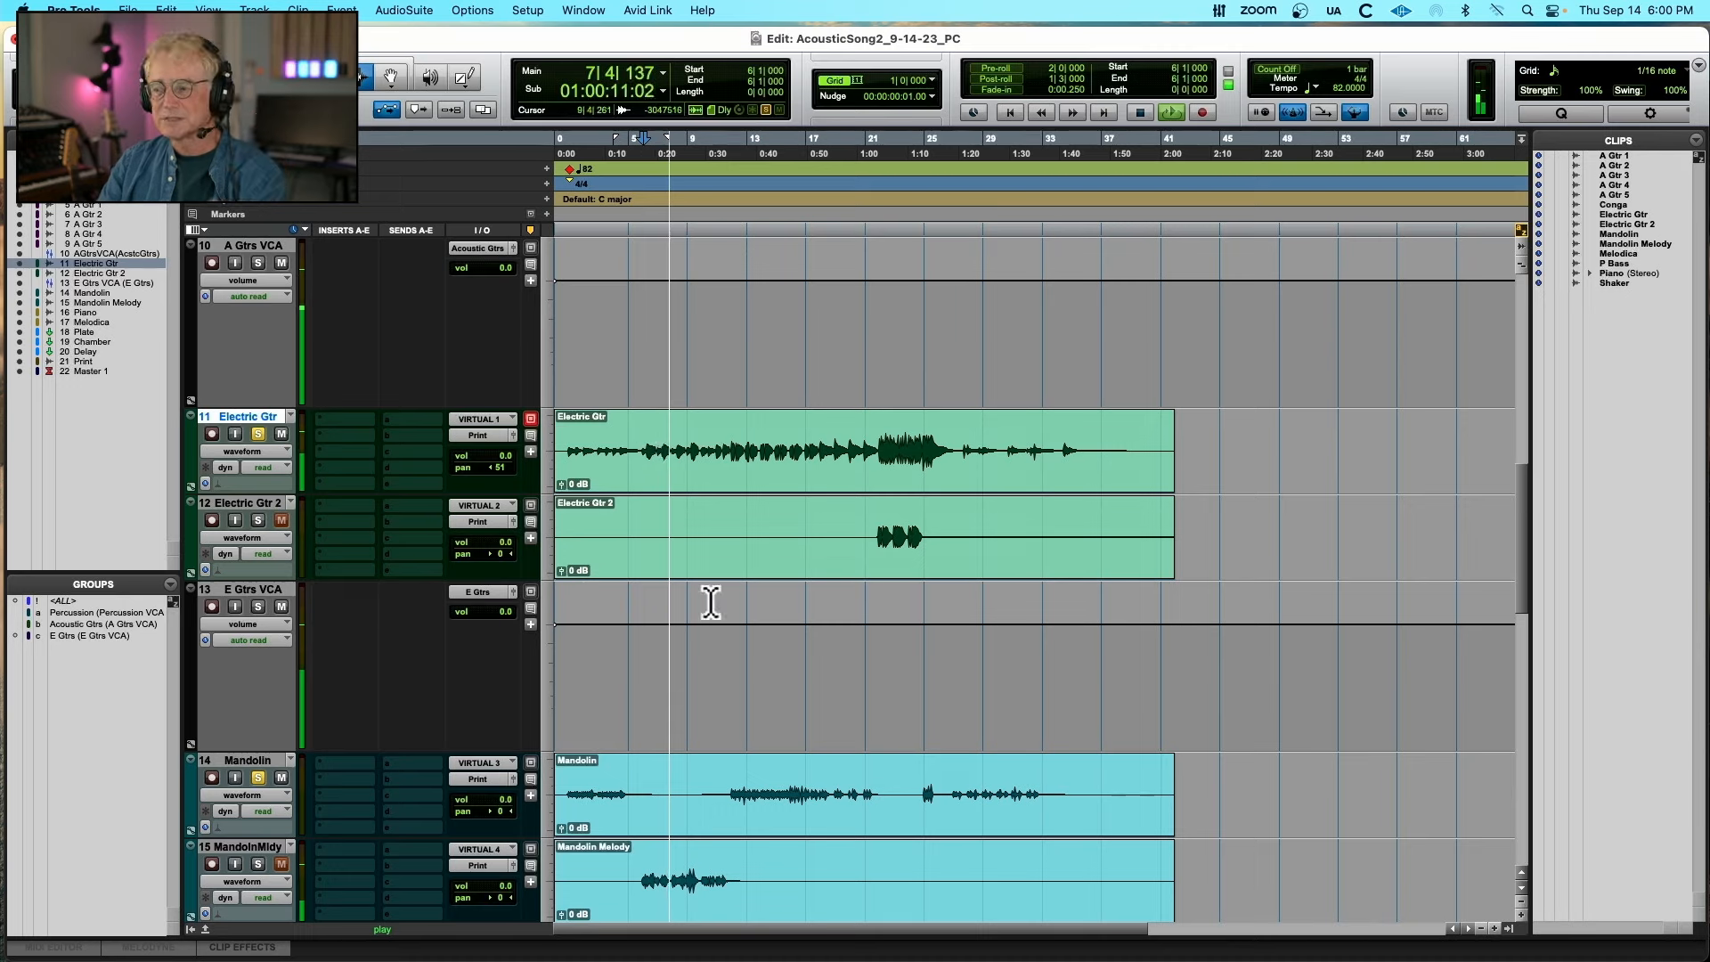
pyautogui.press('space')
pyautogui.click(736, 795)
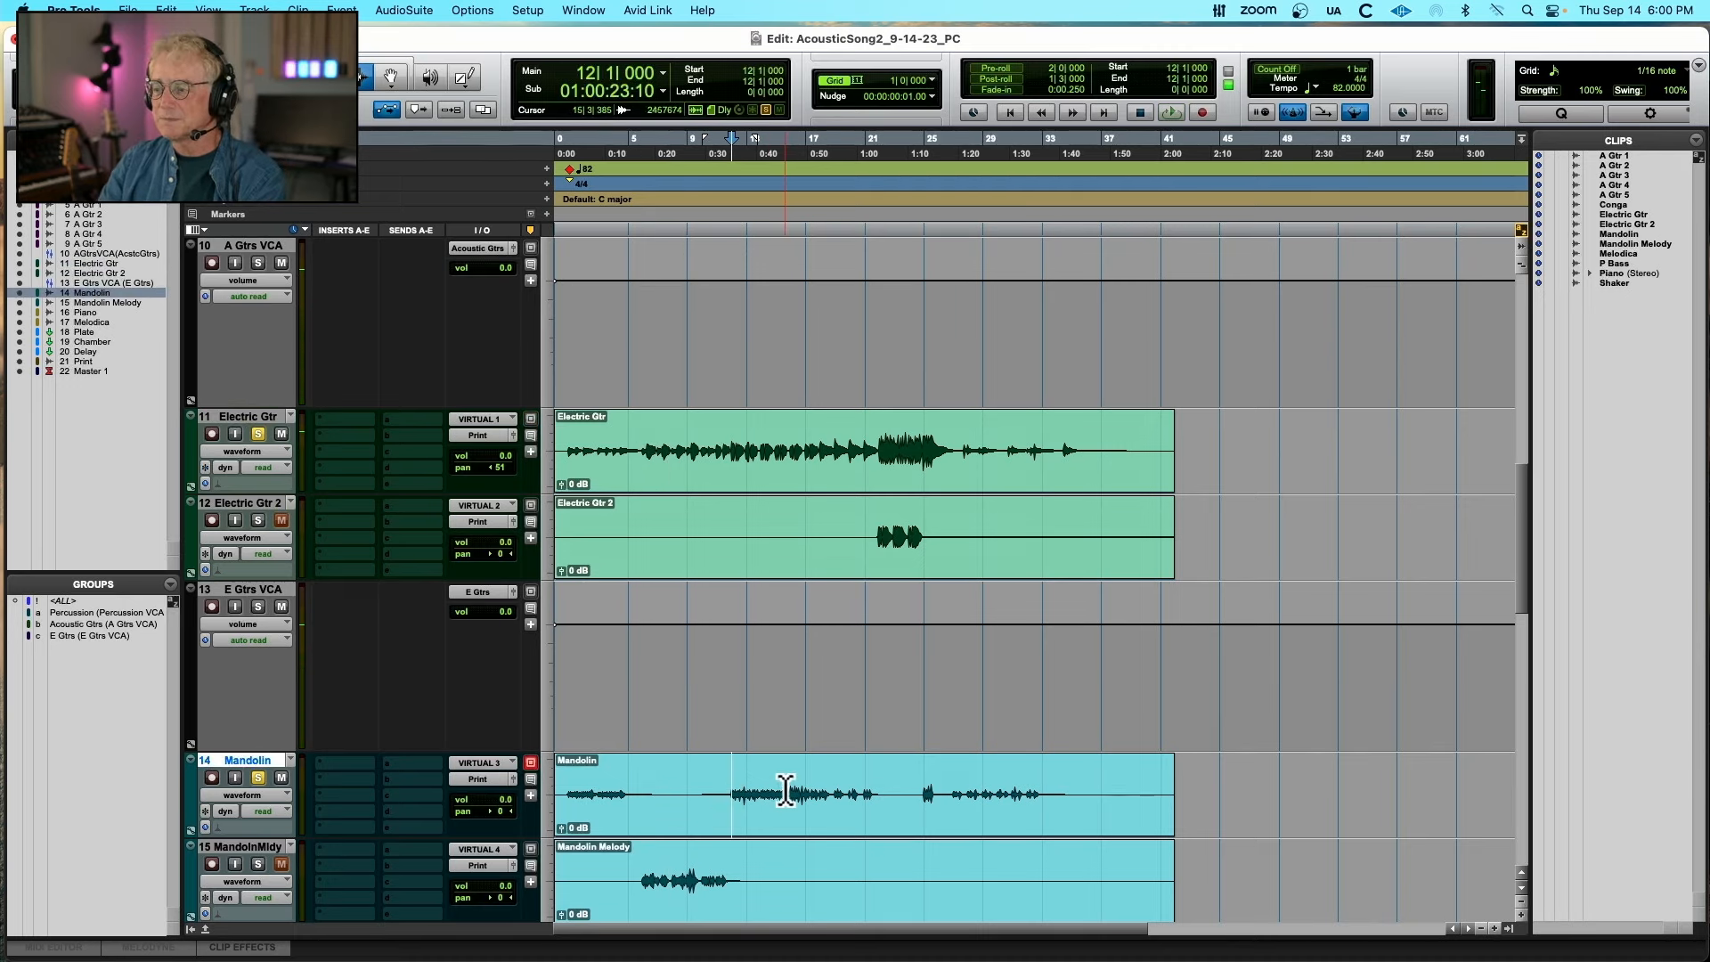
pyautogui.press('space')
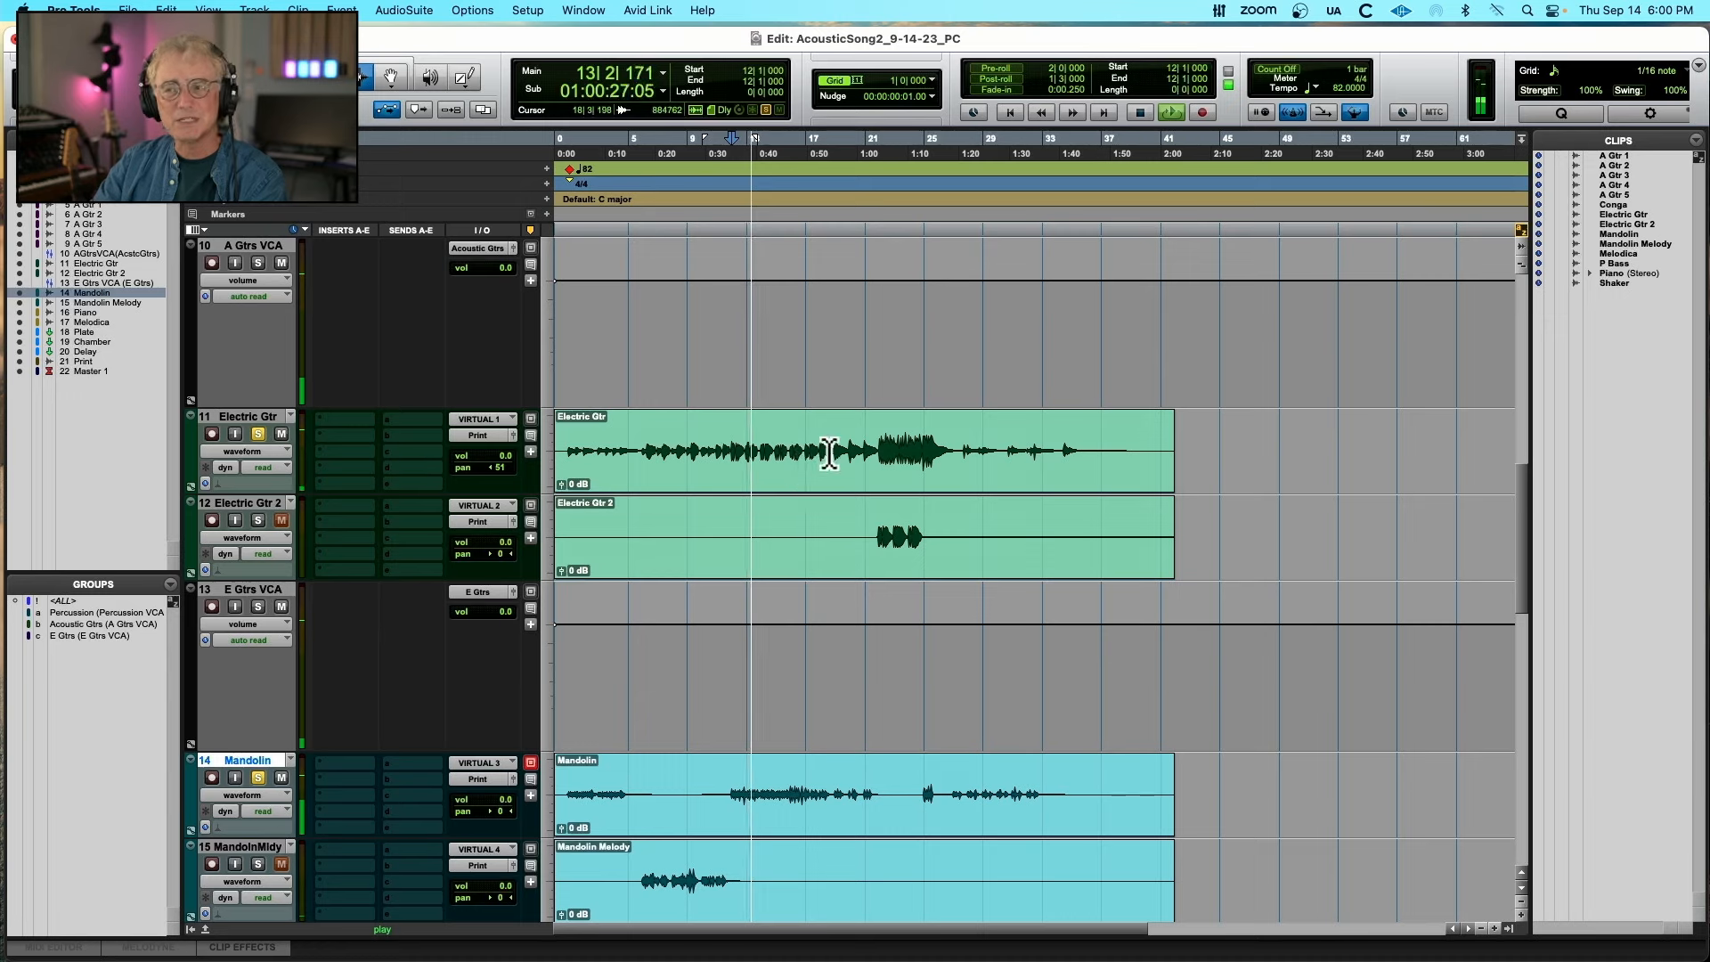
pyautogui.press('space')
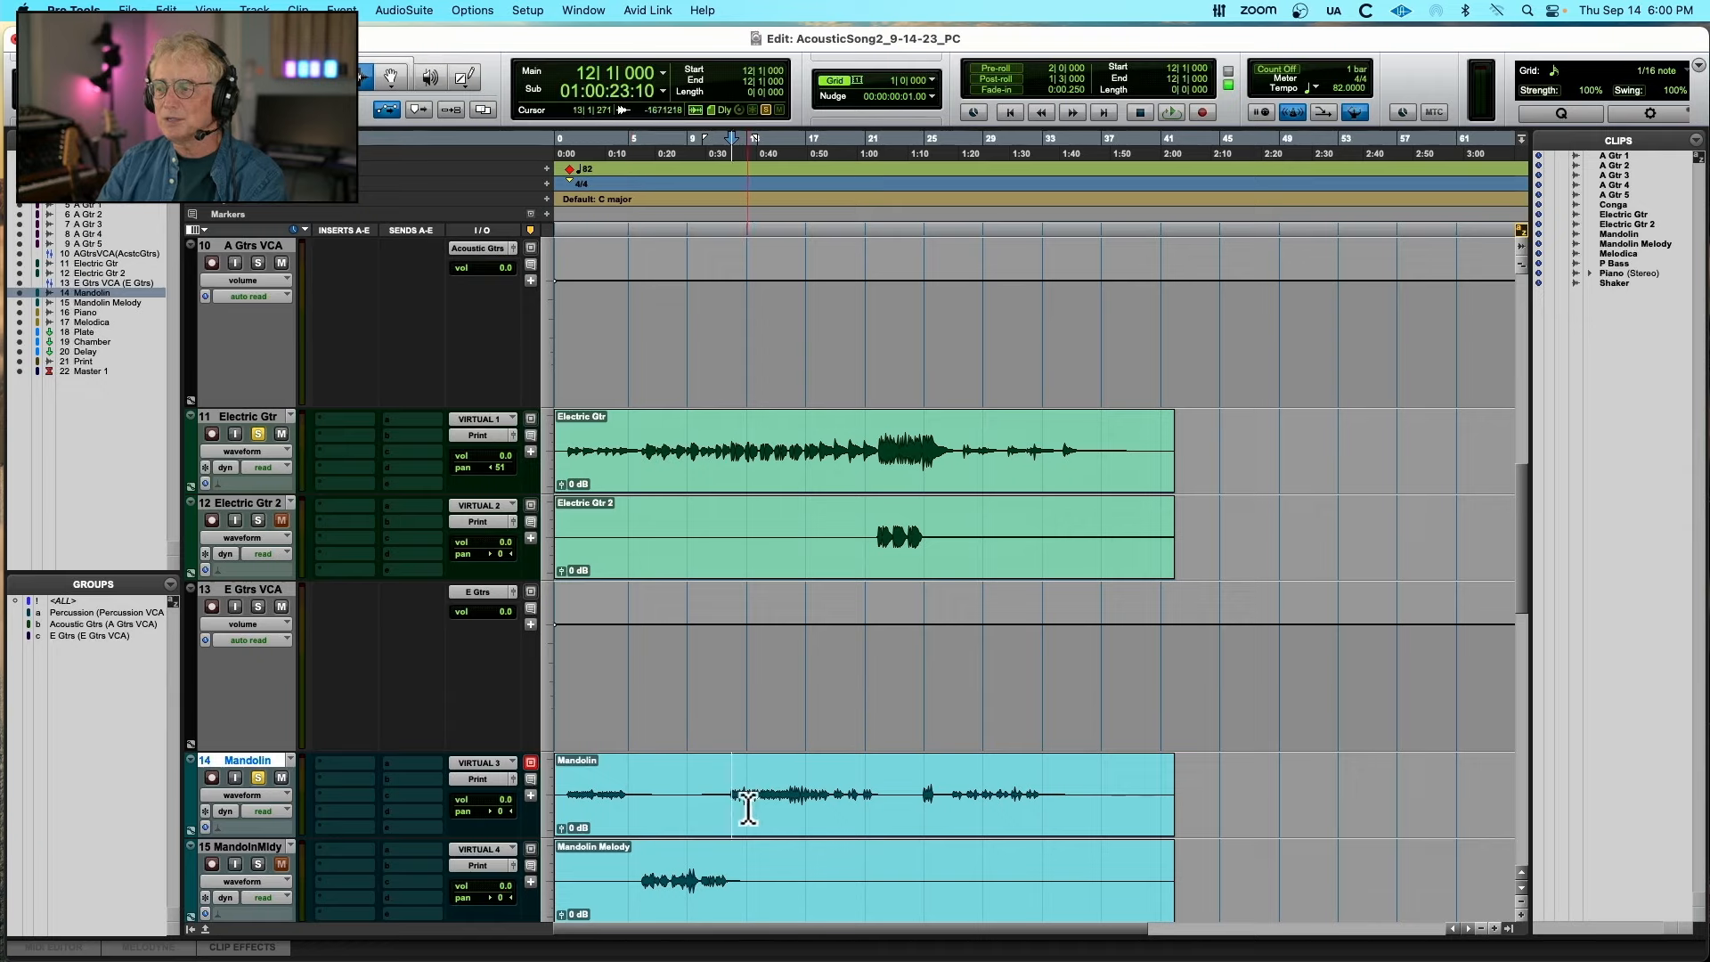
# Zoom in on the timeline, expand the Mandolin track and switch its track view to pan
pyautogui.press('t')
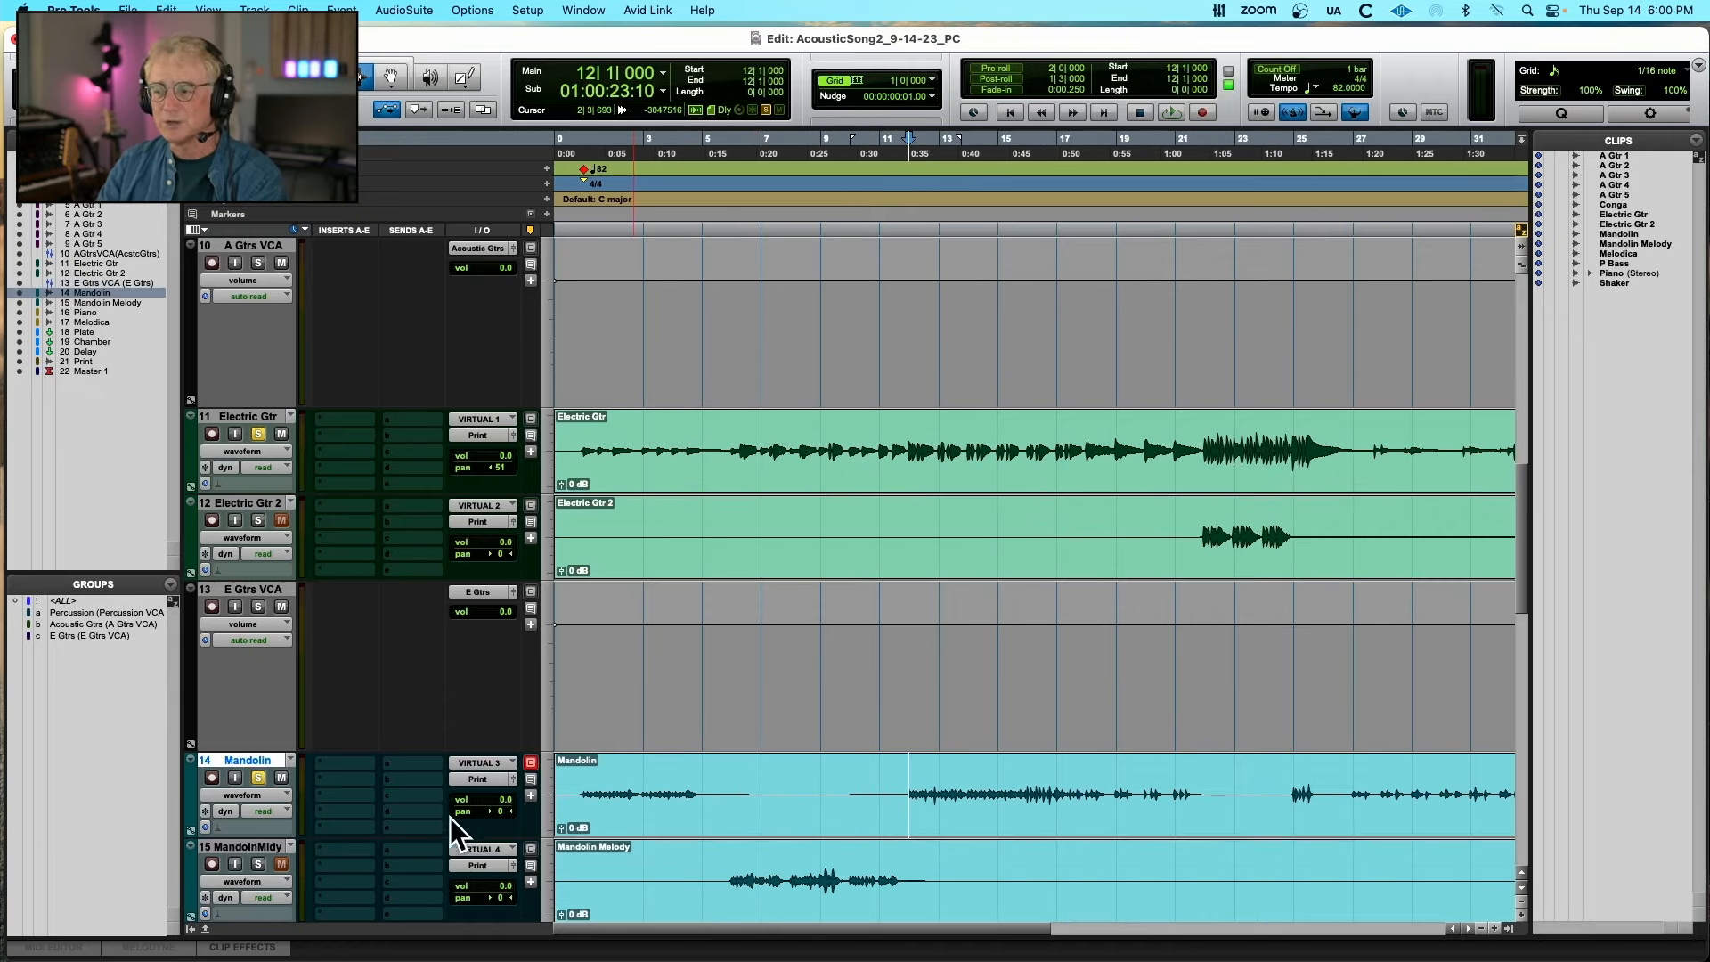
pyautogui.press('e')
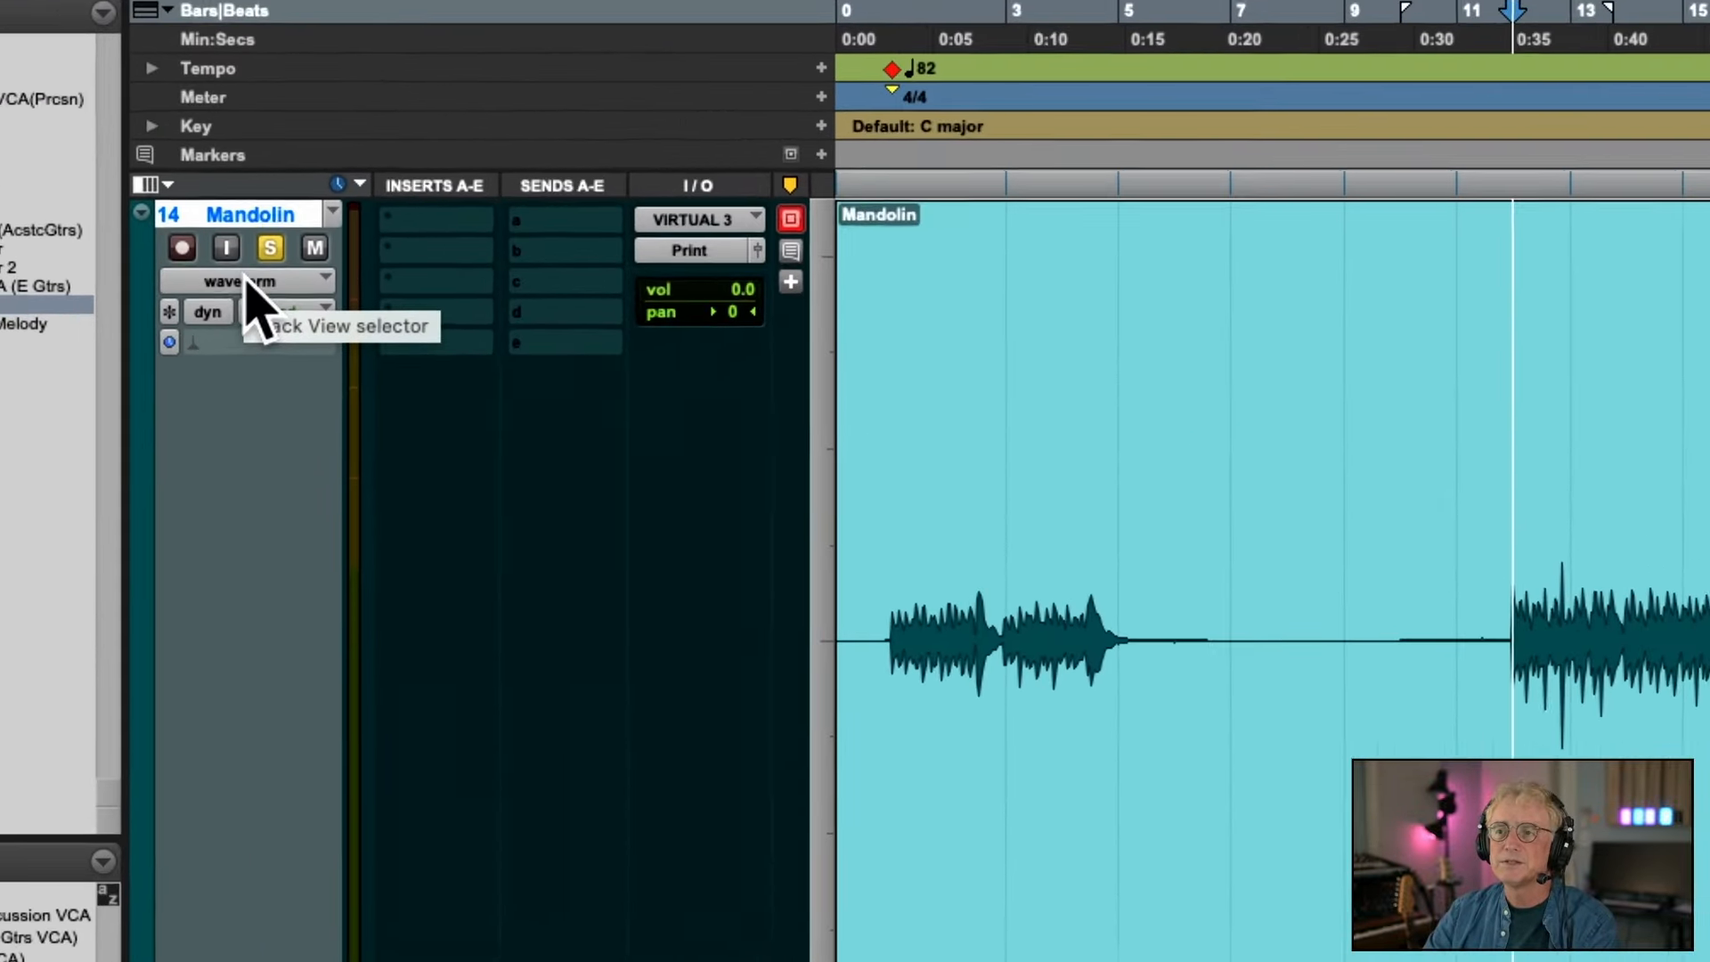
pyautogui.click(246, 278)
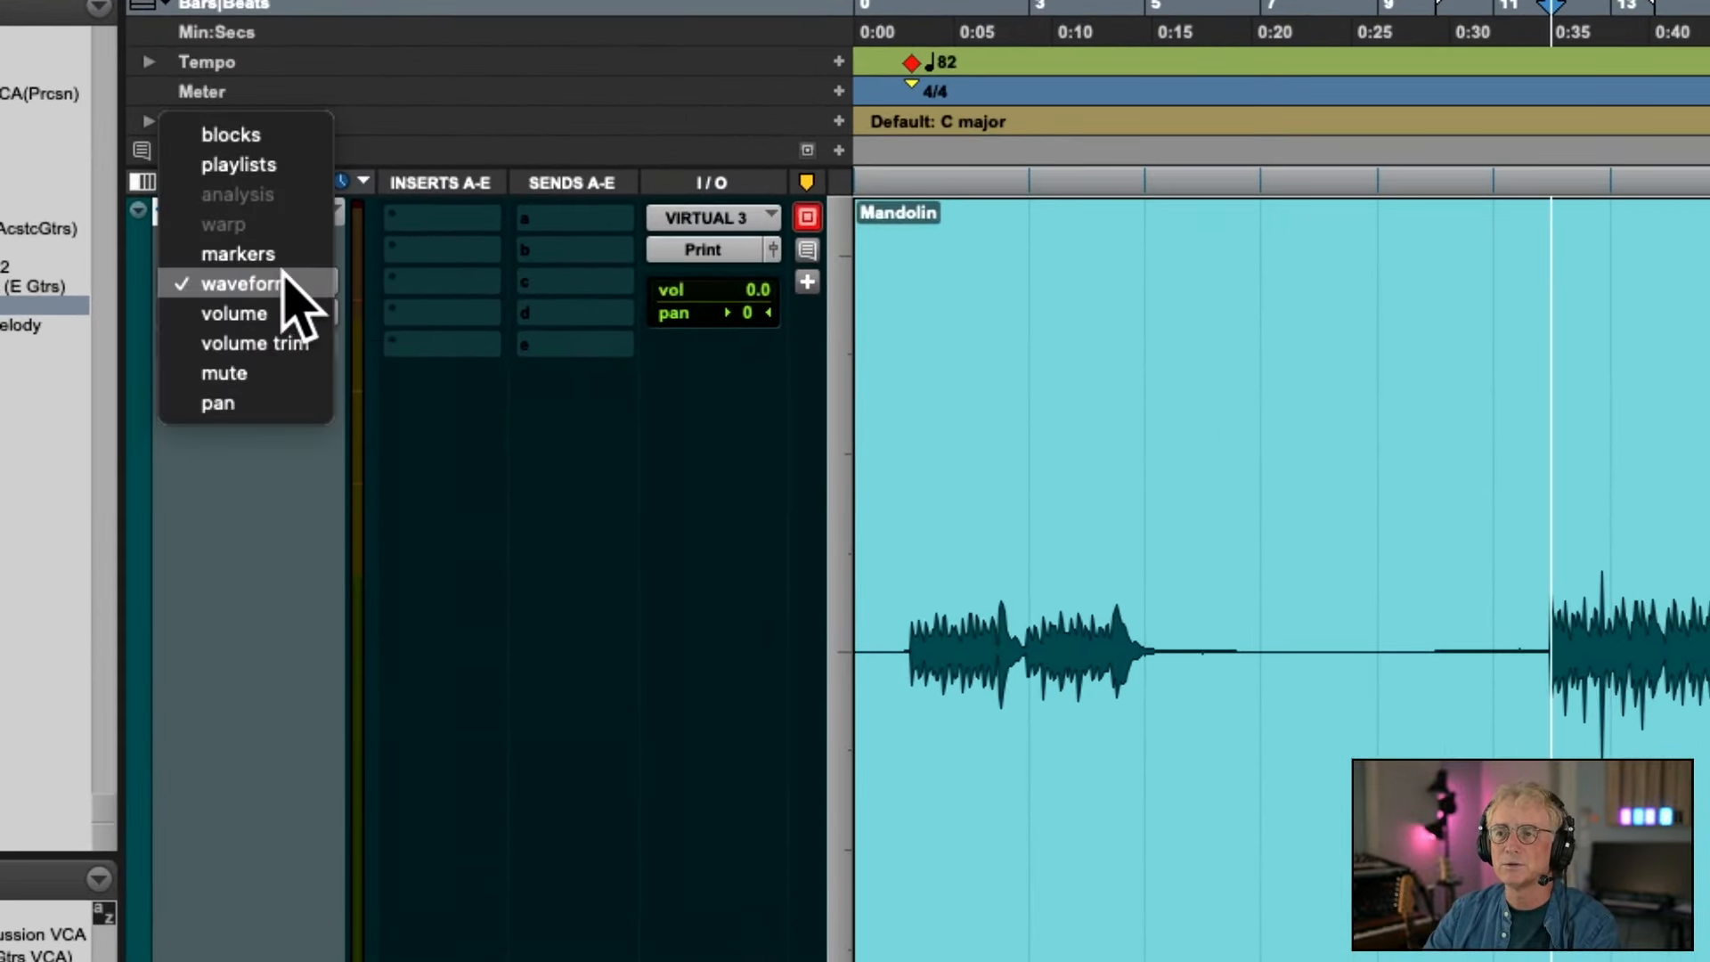
pyautogui.click(267, 403)
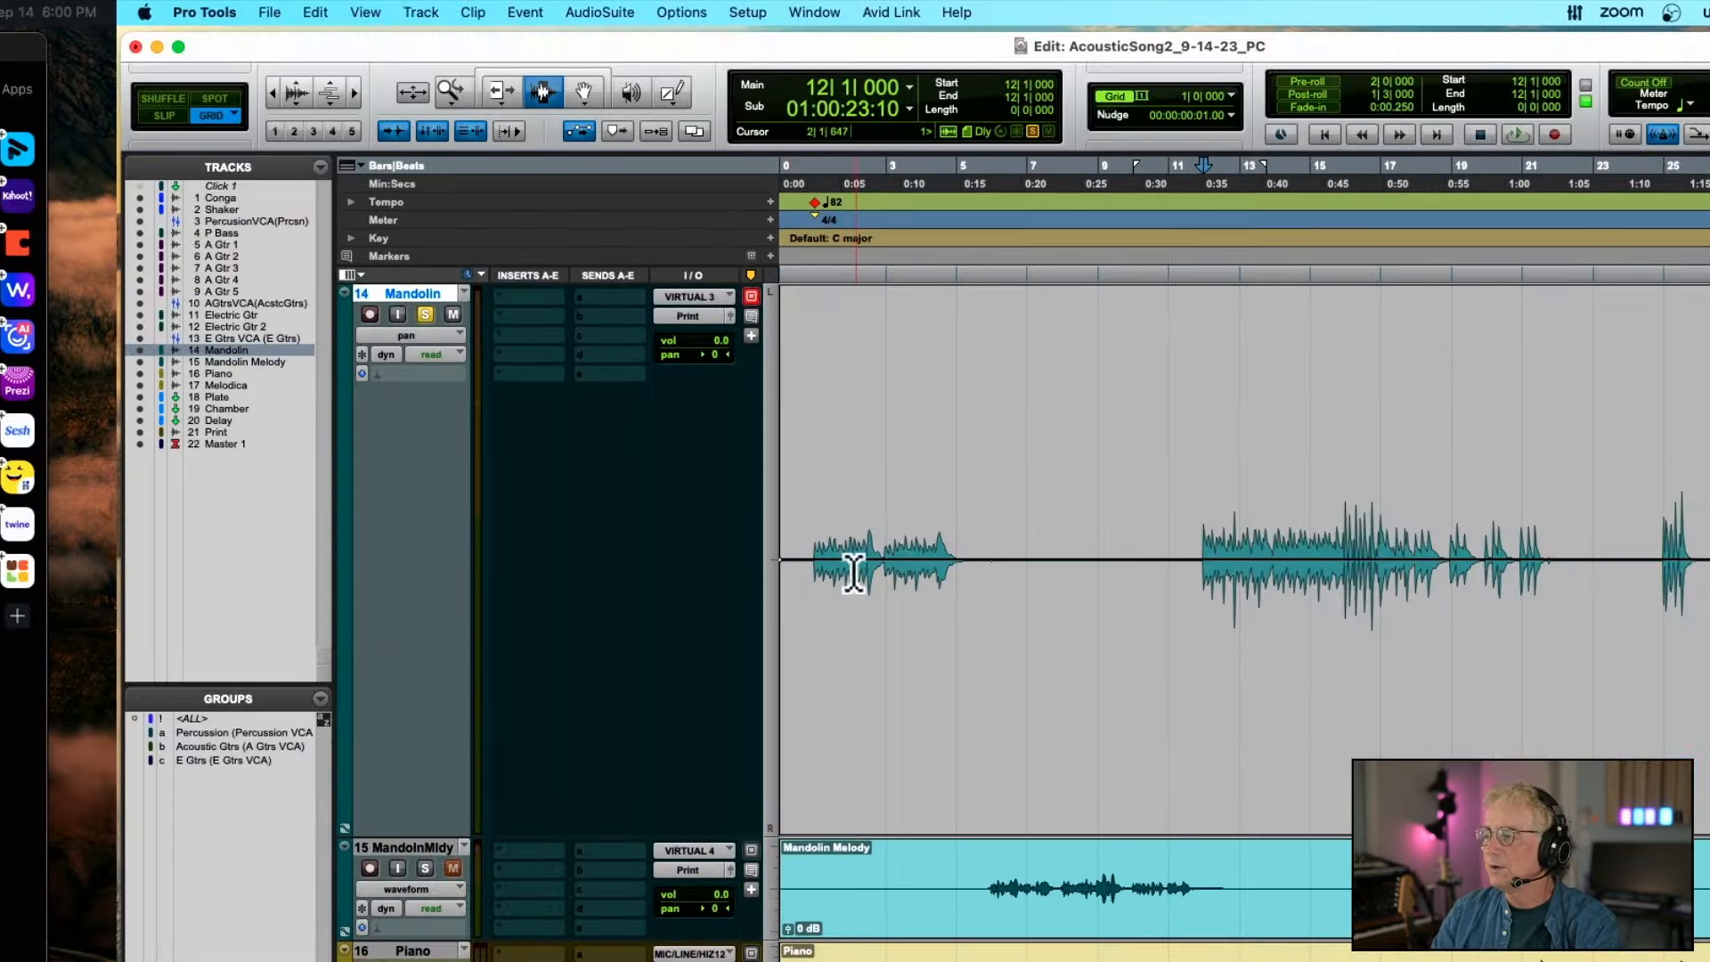
# Draw a step in the Mandolin's pan automation to 50 right from just before bar 12, and play the passage to check it
pyautogui.click(581, 86)
pyautogui.click(554, 72)
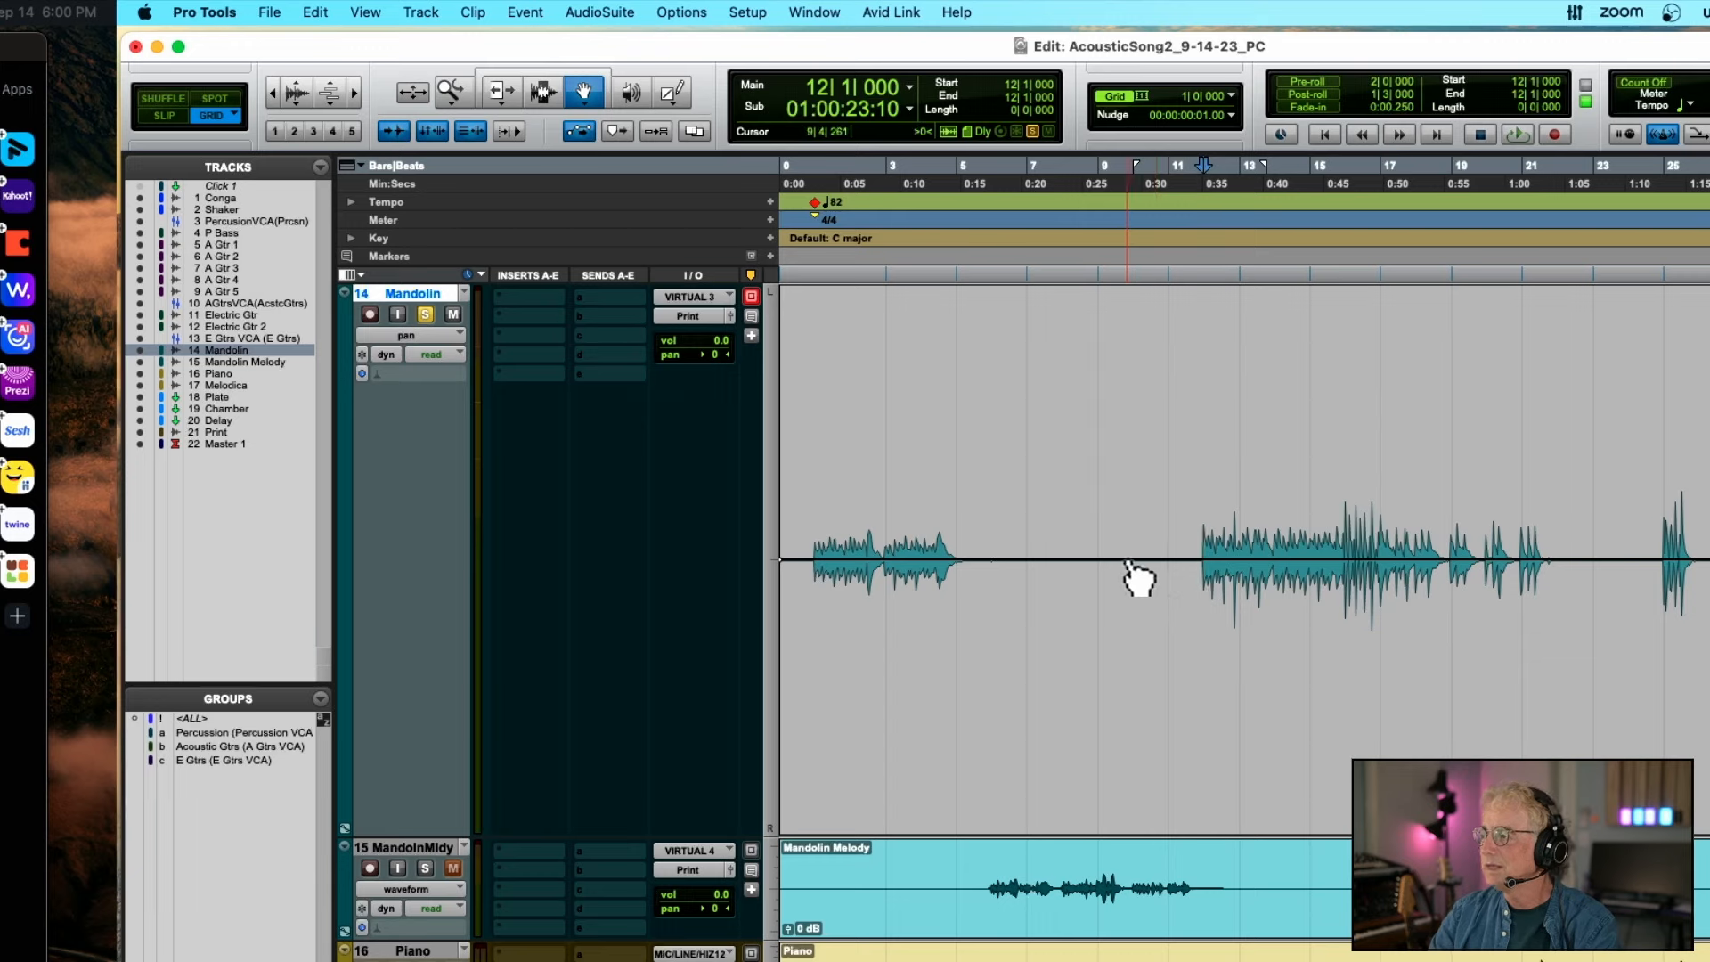
pyautogui.click(1169, 560)
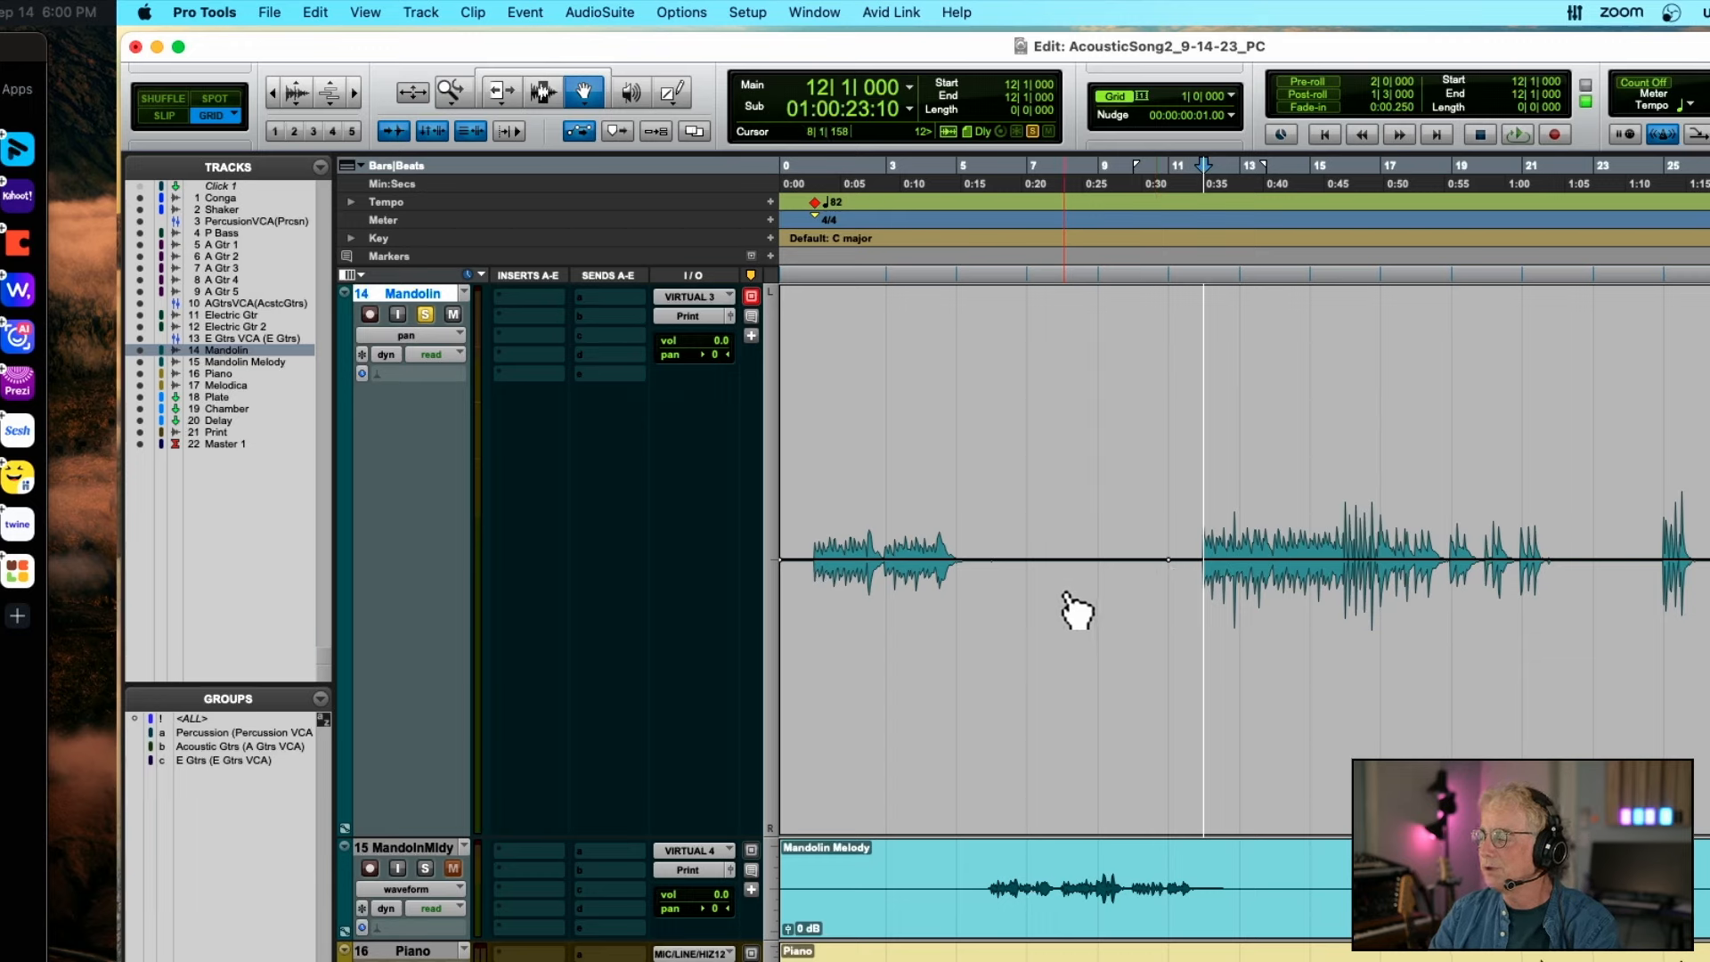
pyautogui.moveTo(1169, 560); pyautogui.dragTo(1168, 590)
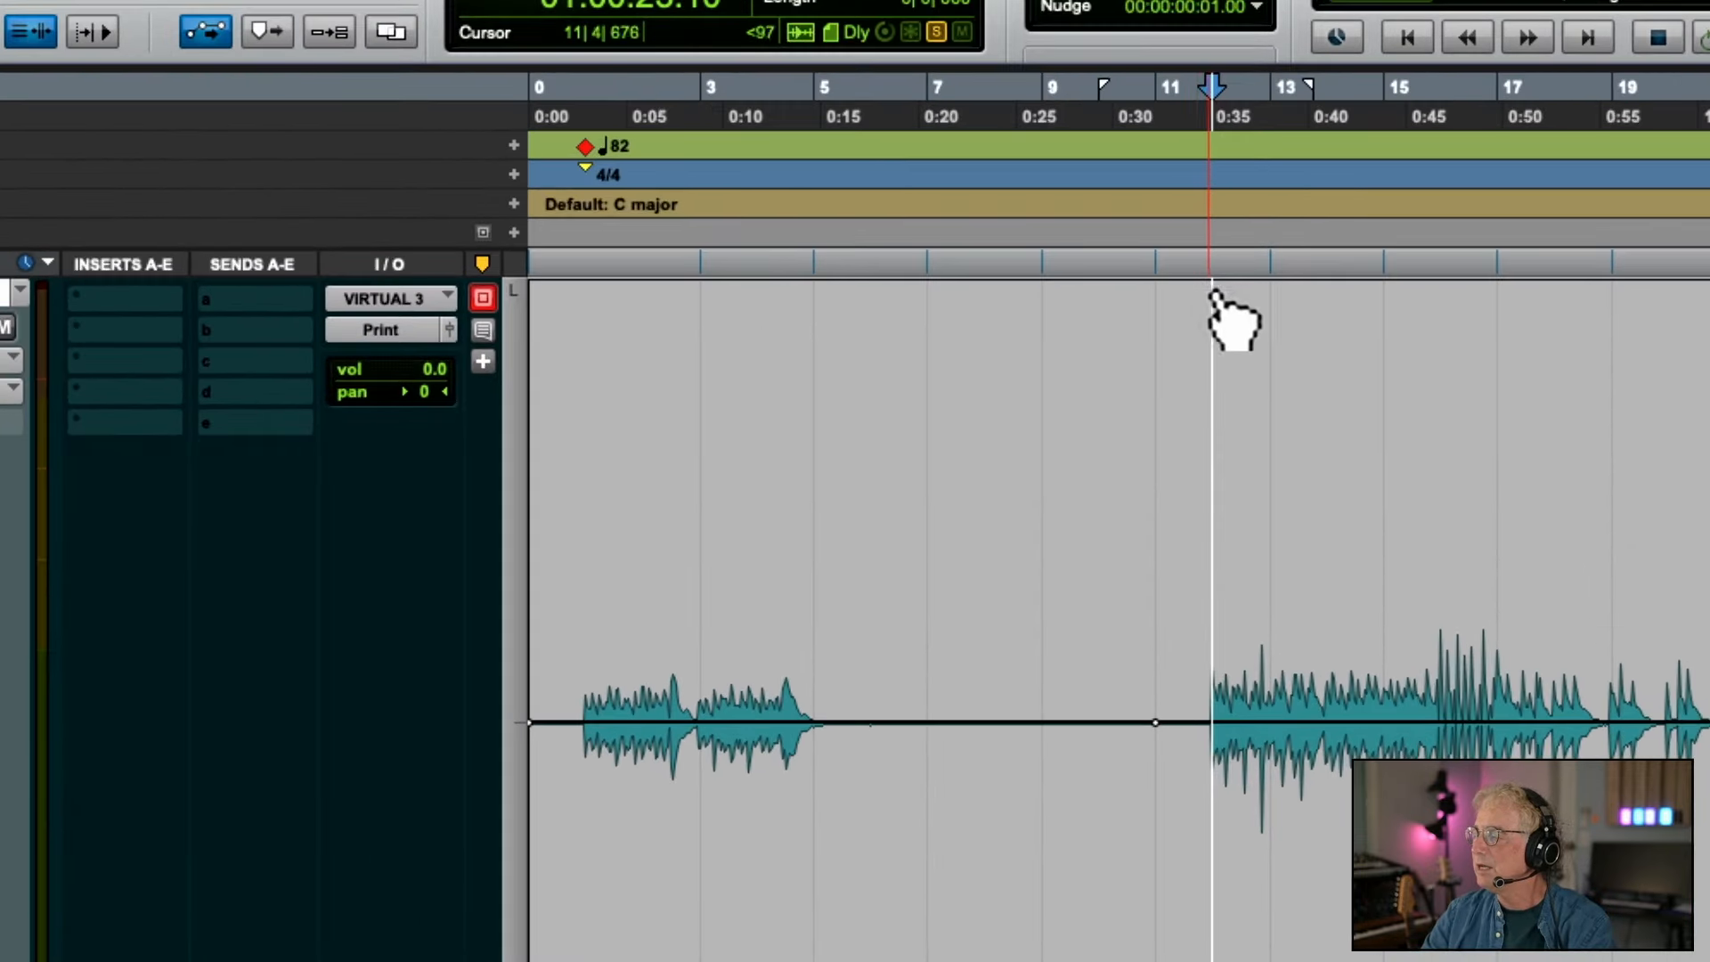
pyautogui.moveTo(1155, 722); pyautogui.dragTo(1155, 941)
pyautogui.press('space')
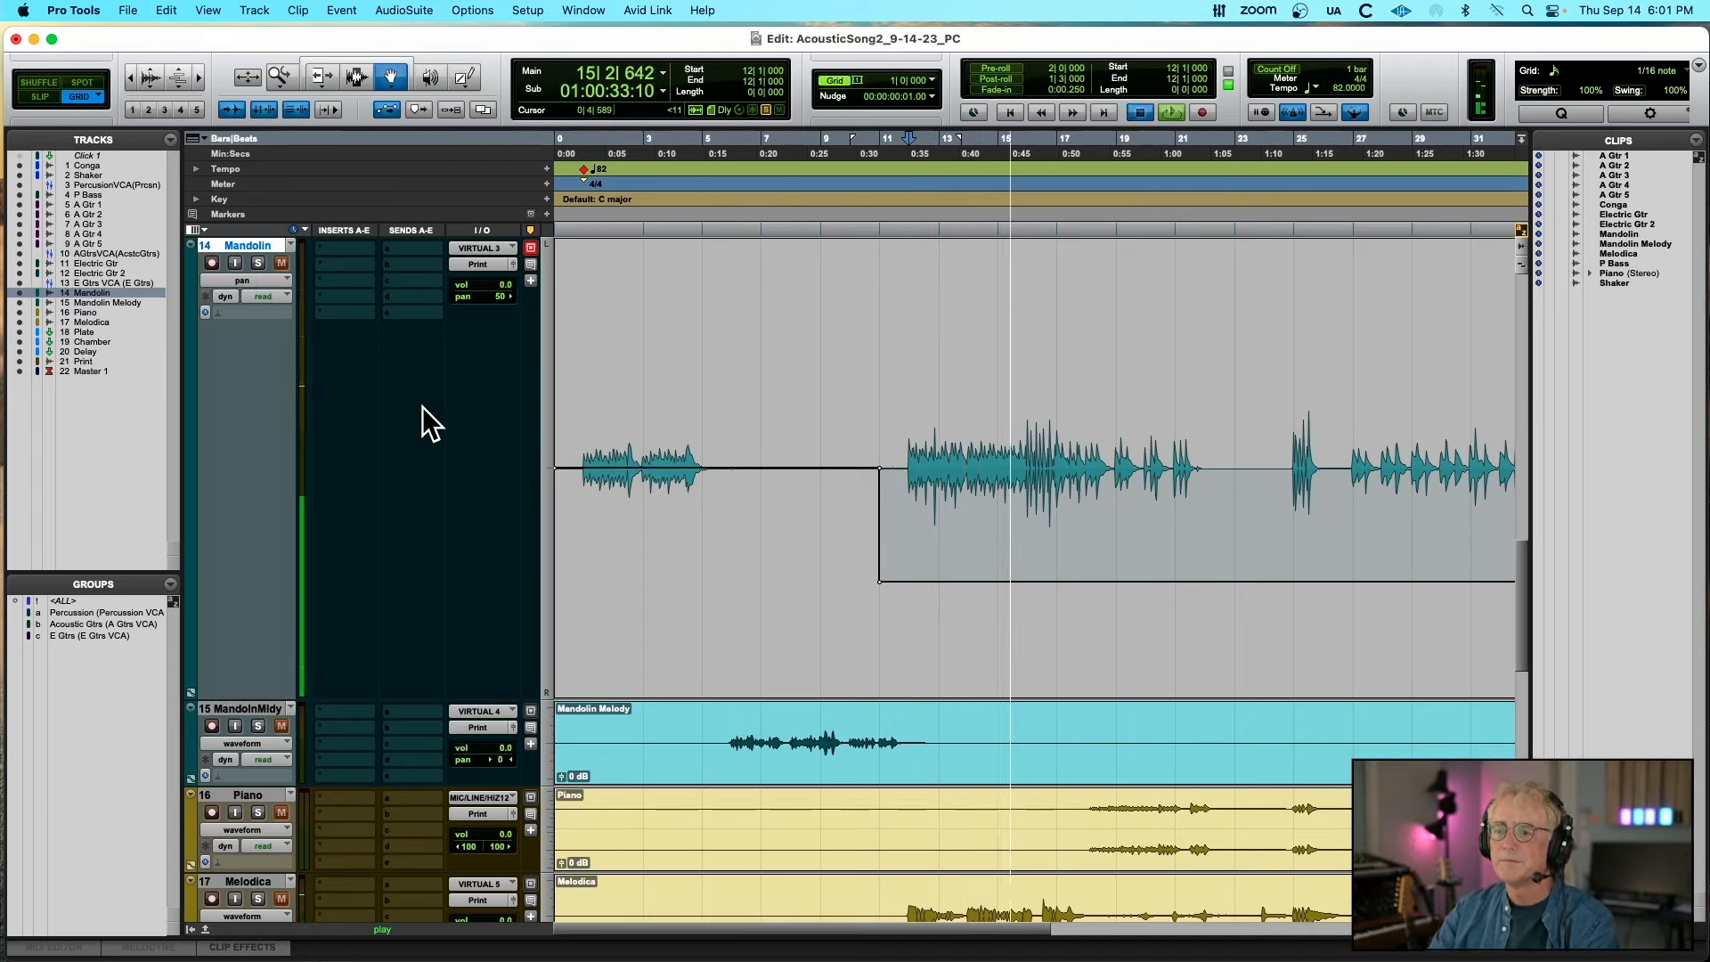
pyautogui.press('space')
# Look over the tracks and play the full mix from the session start into the percussion entry, then stop
pyautogui.scroll(-10, 423, 408)
pyautogui.scroll(5, 422, 409)
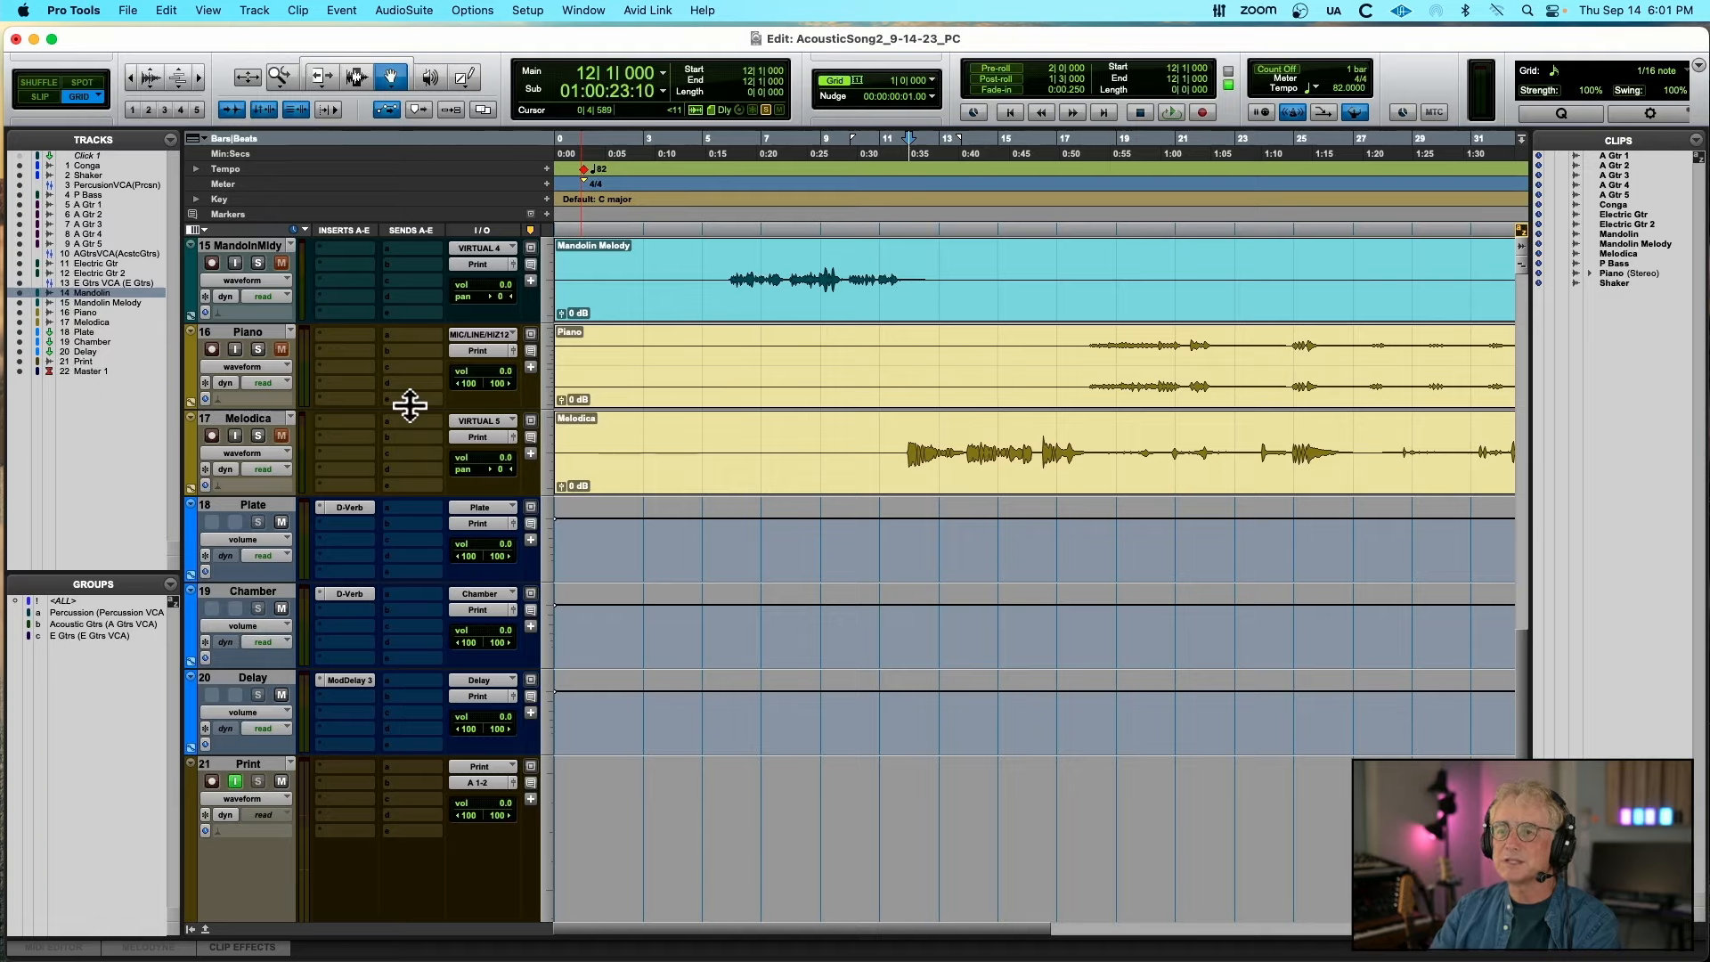
pyautogui.scroll(14, 410, 406)
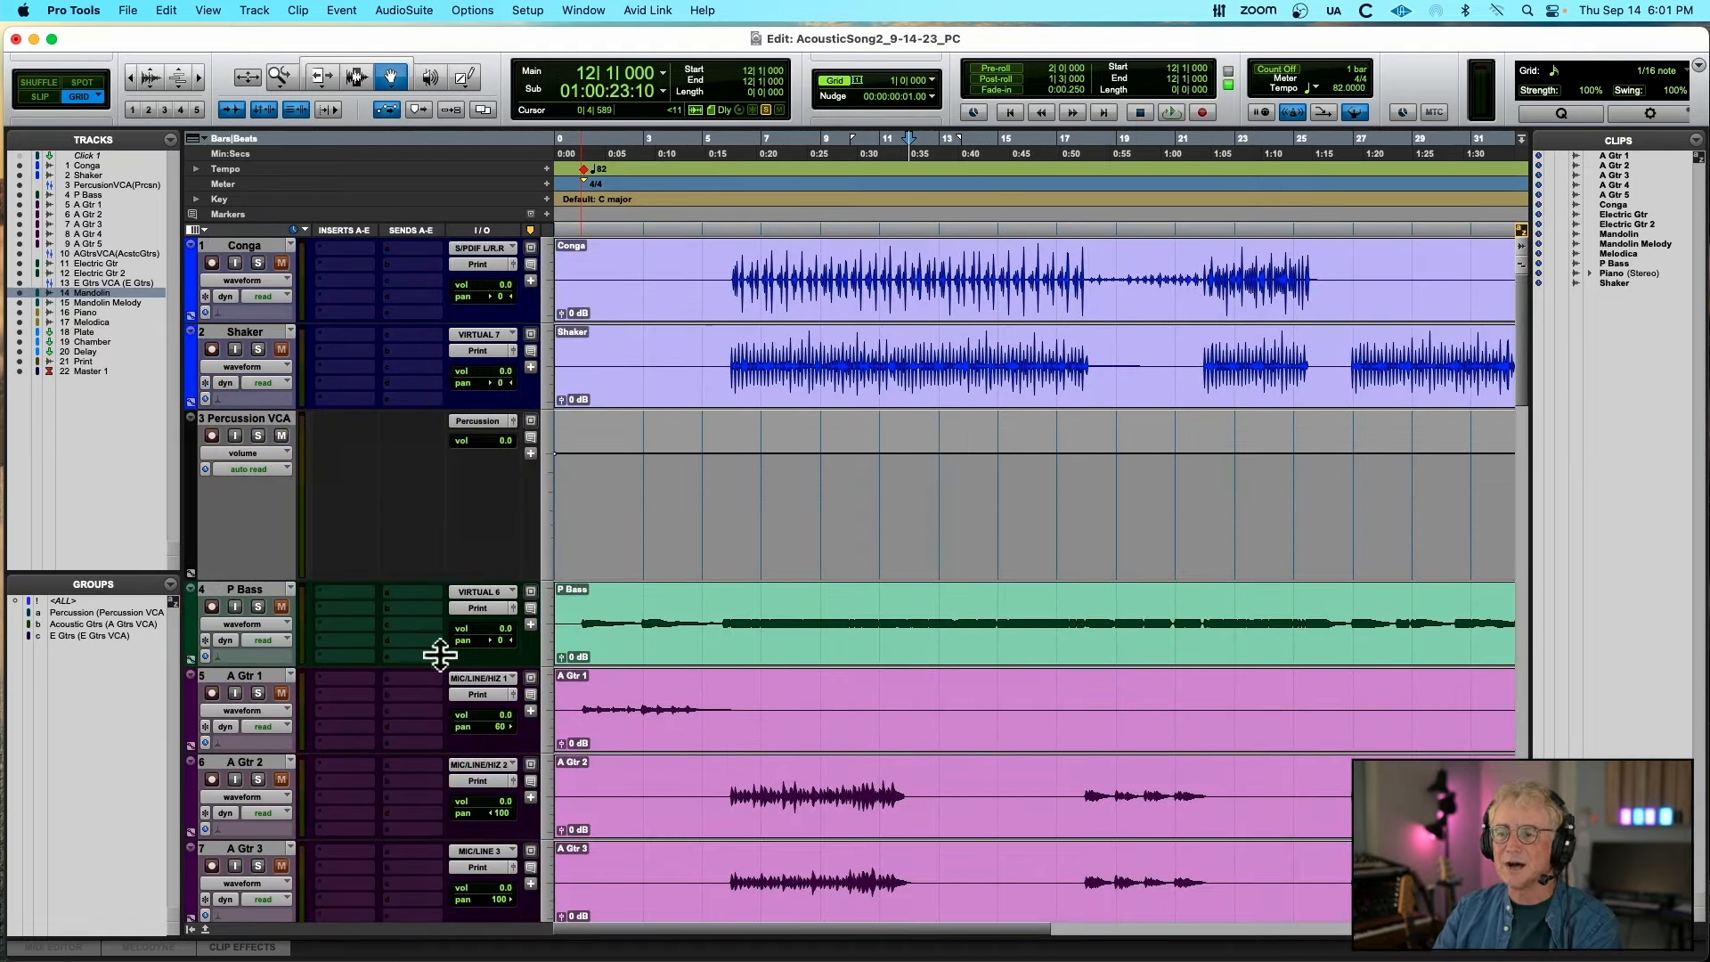
pyautogui.press('Return')
pyautogui.press('space')
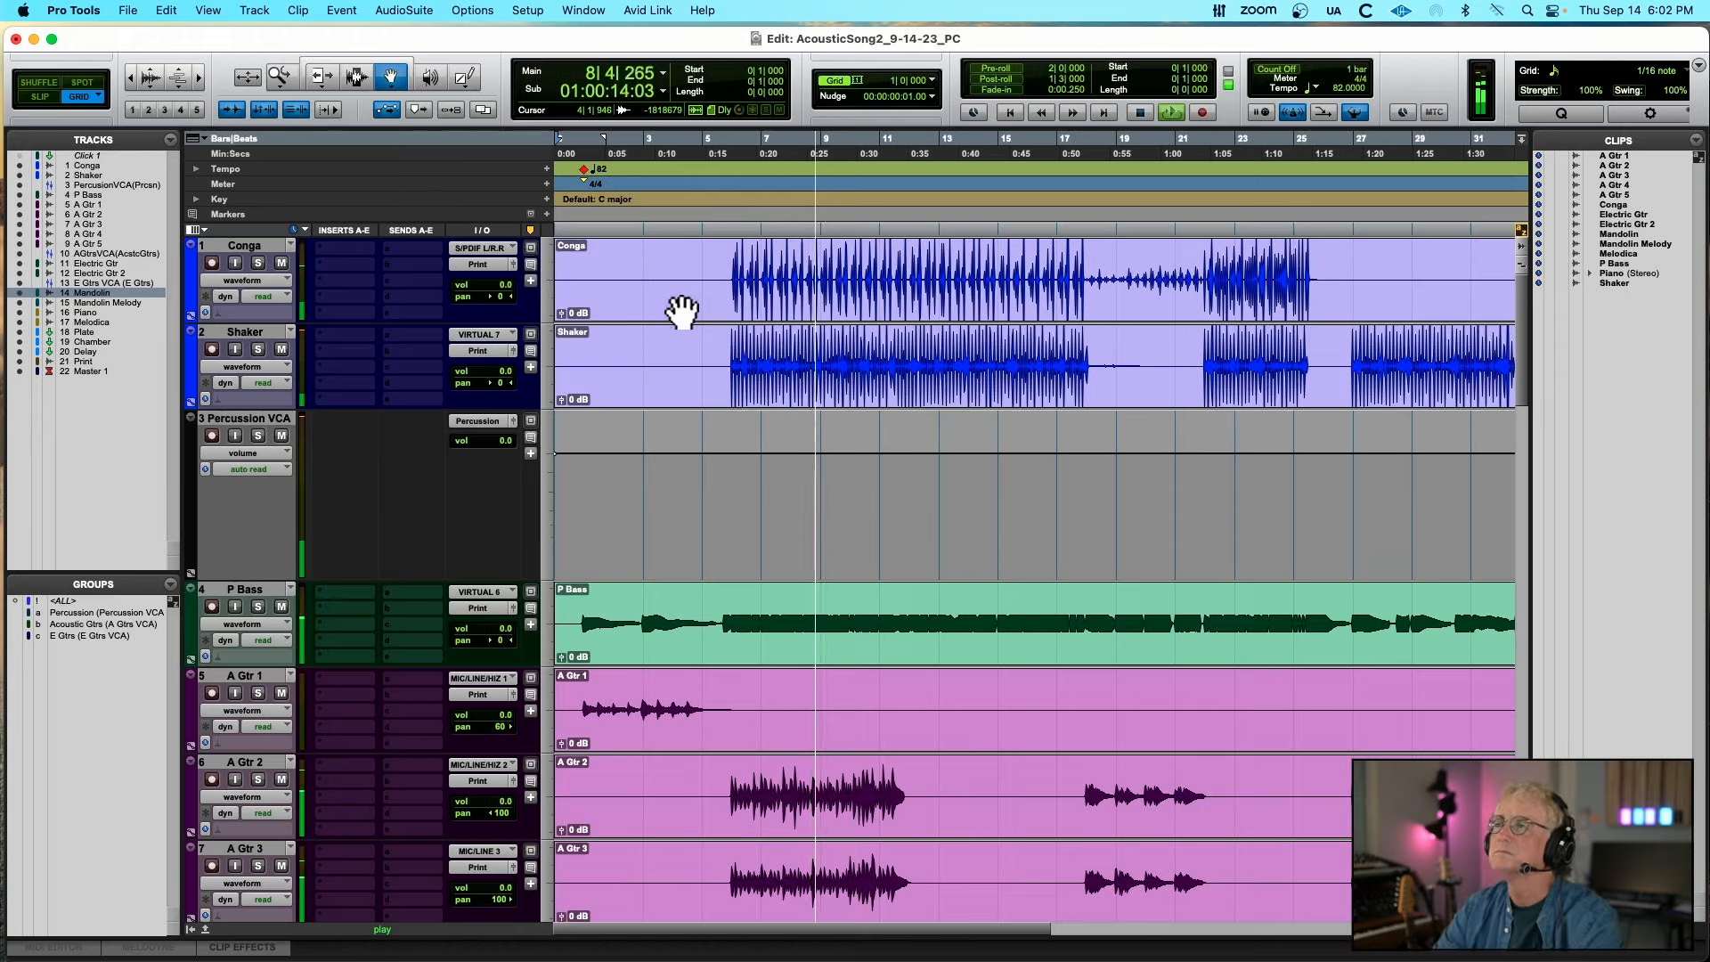
pyautogui.press('space')
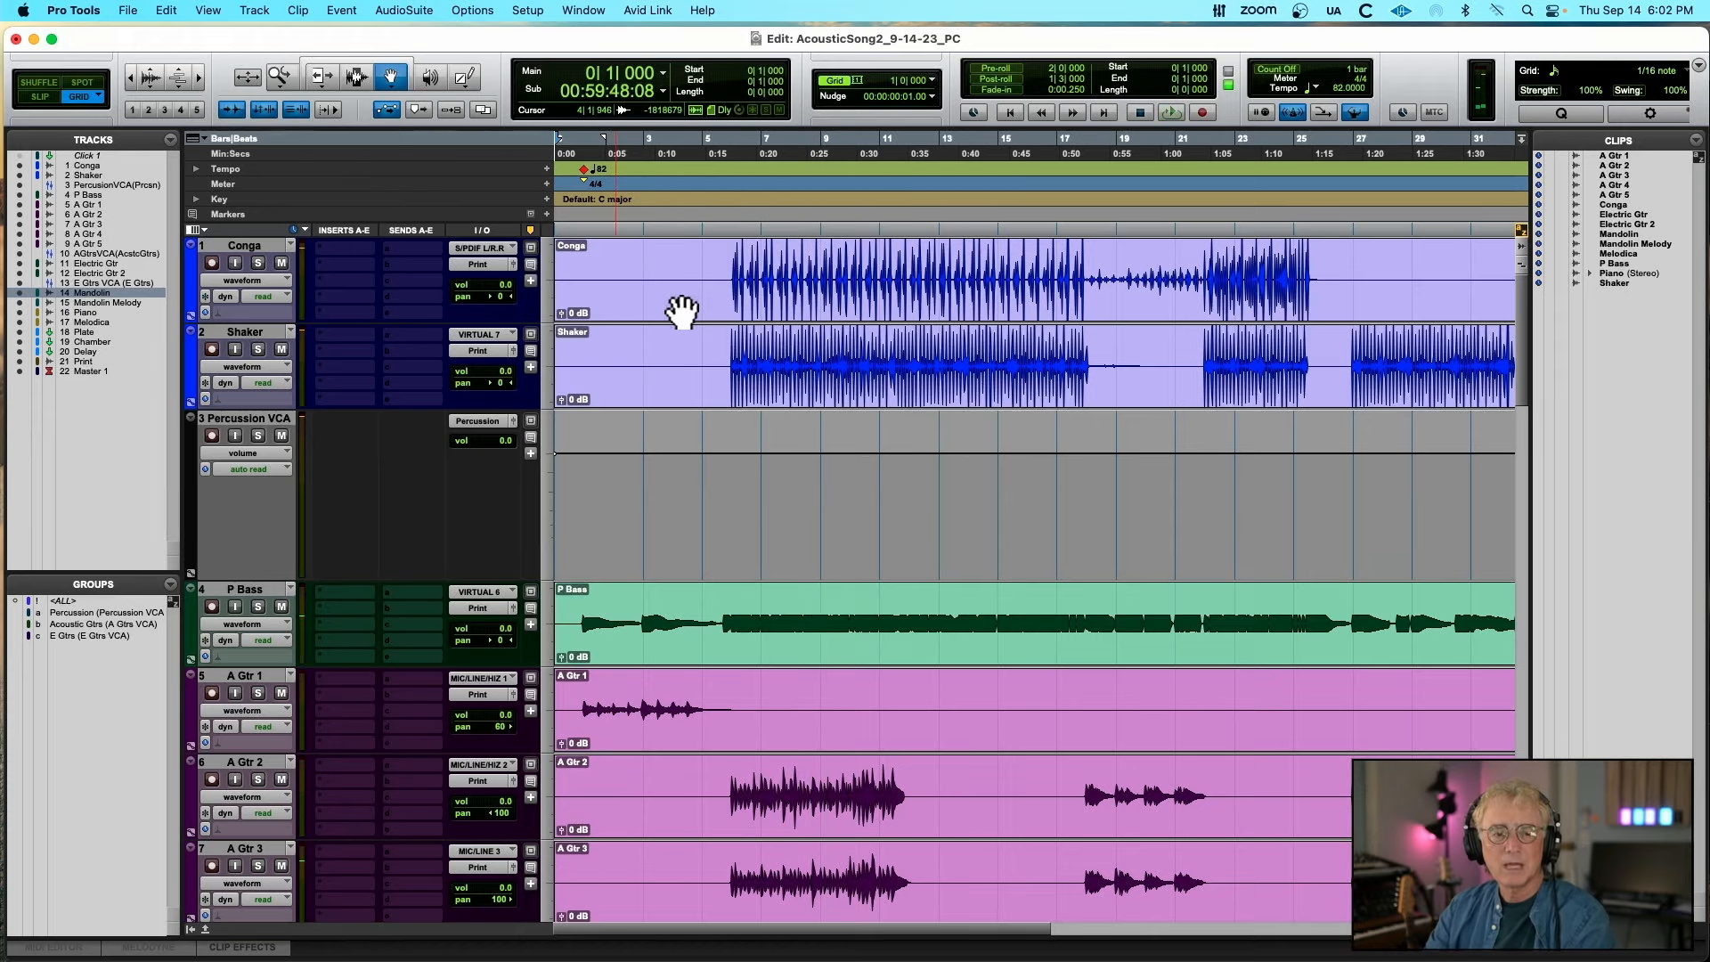
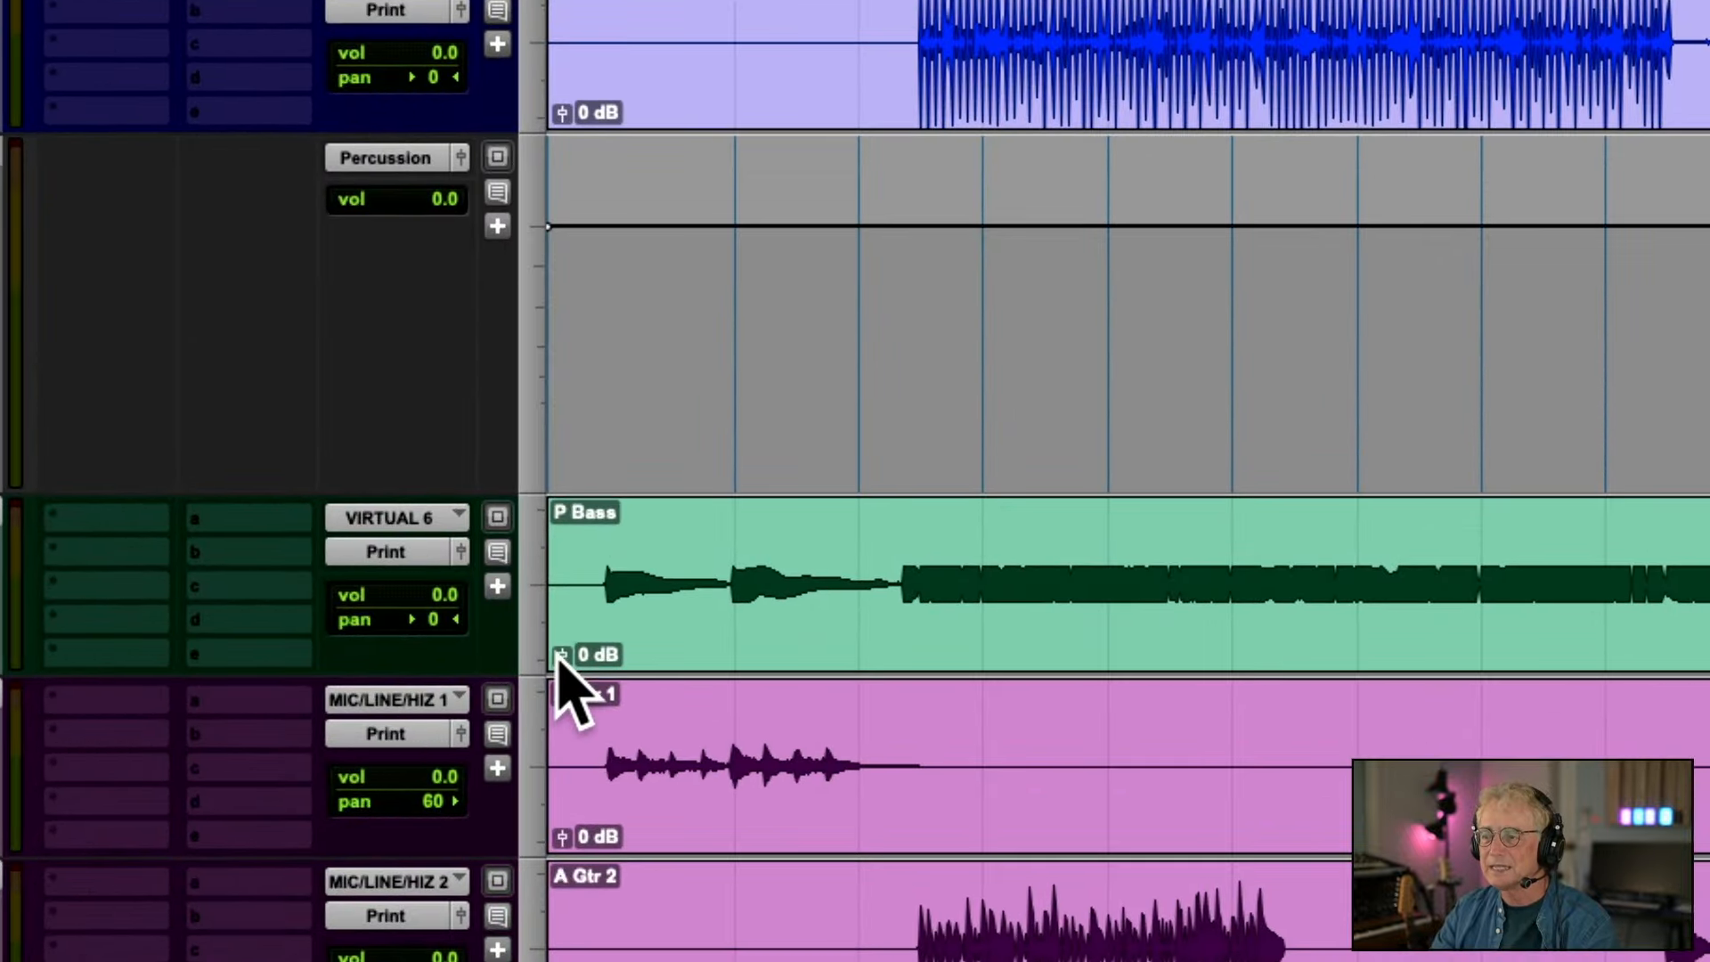
# Lower the P Bass clip gain to -2.8 dB and play it in the mix from bar 1, then stop
pyautogui.click(561, 657)
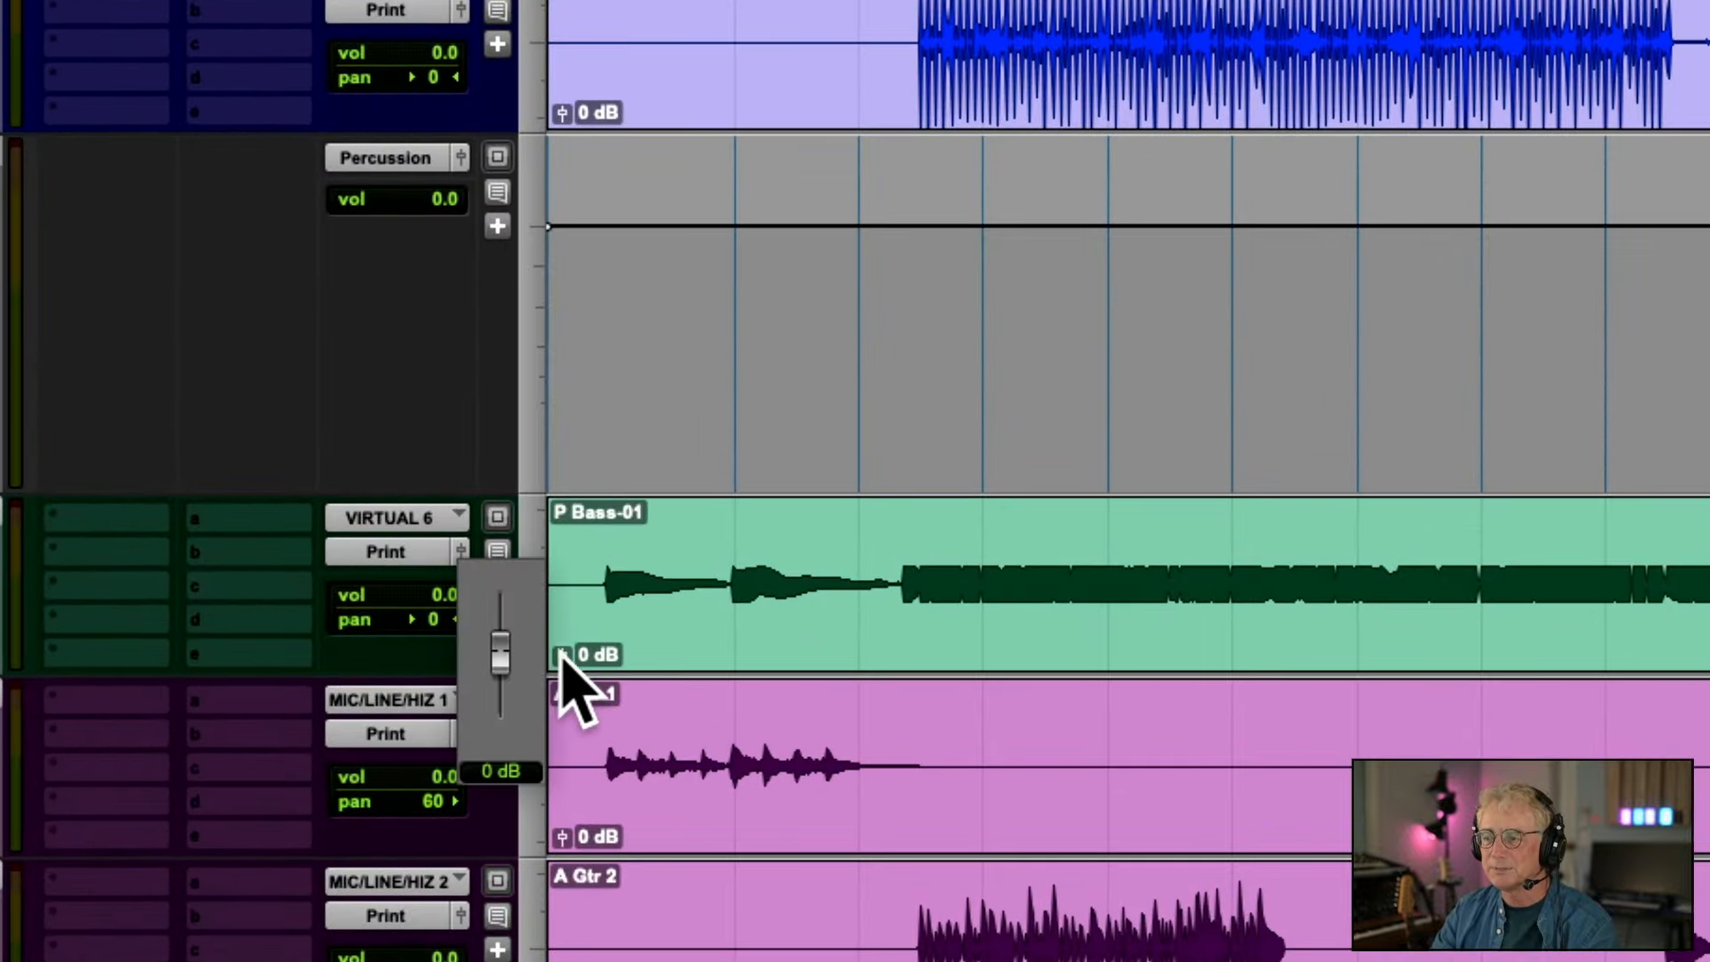
pyautogui.moveTo(561, 664); pyautogui.dragTo(561, 663)
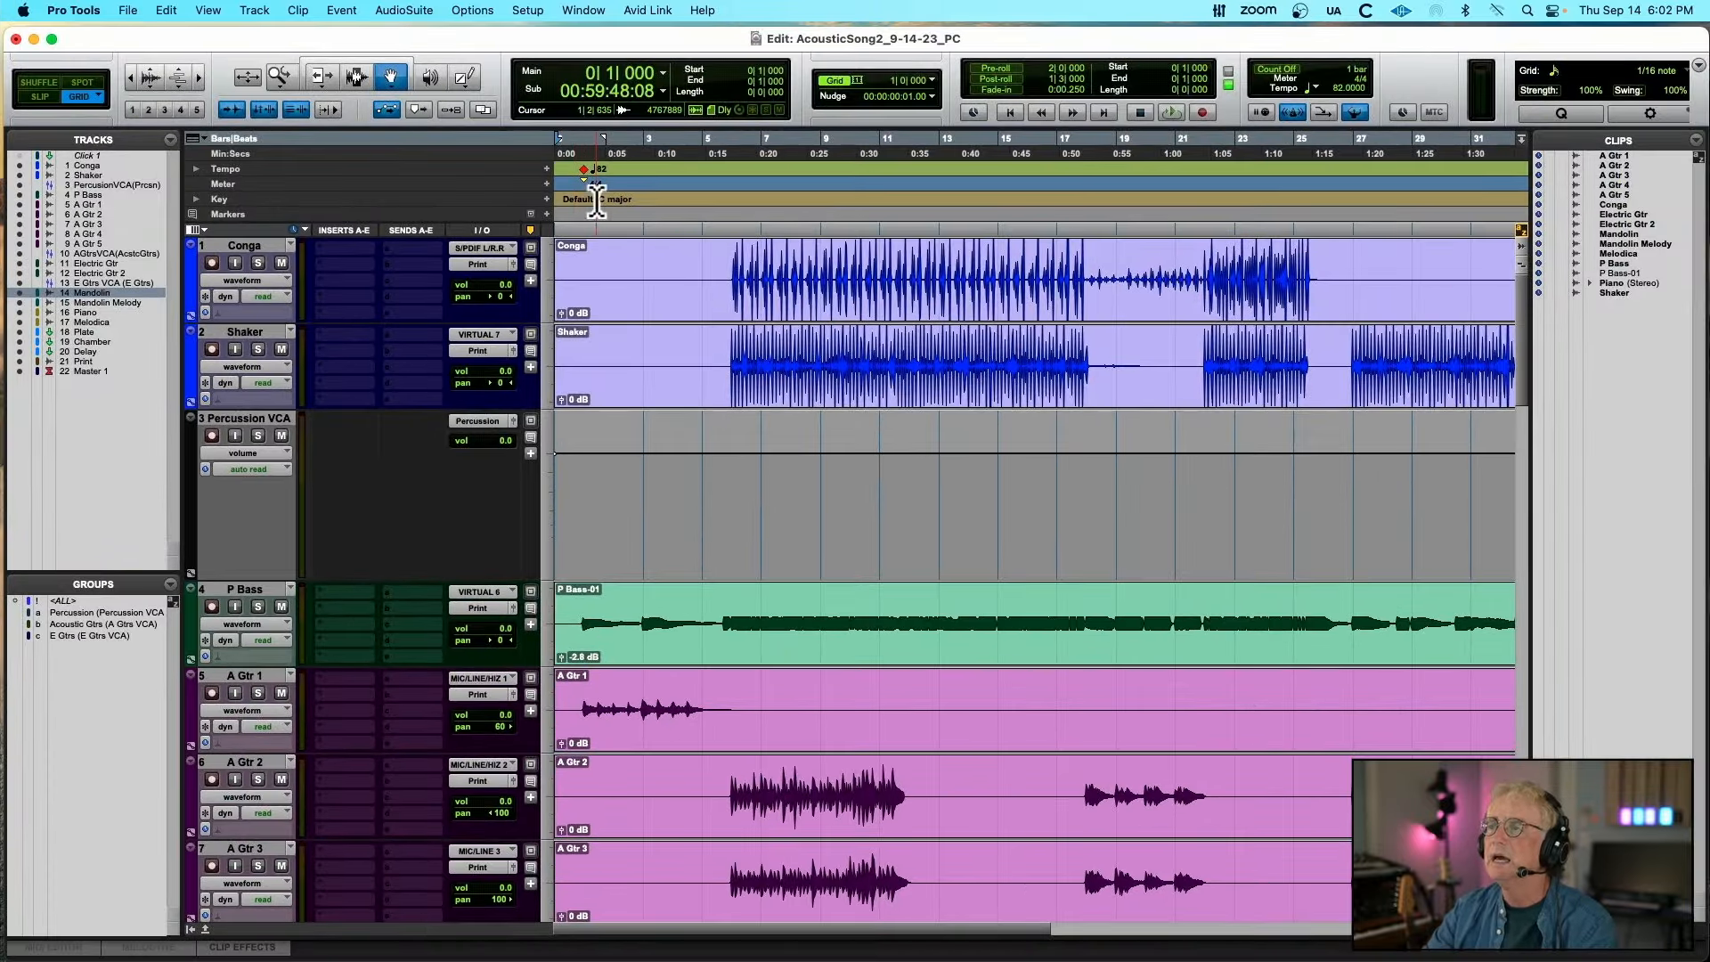
pyautogui.press('space')
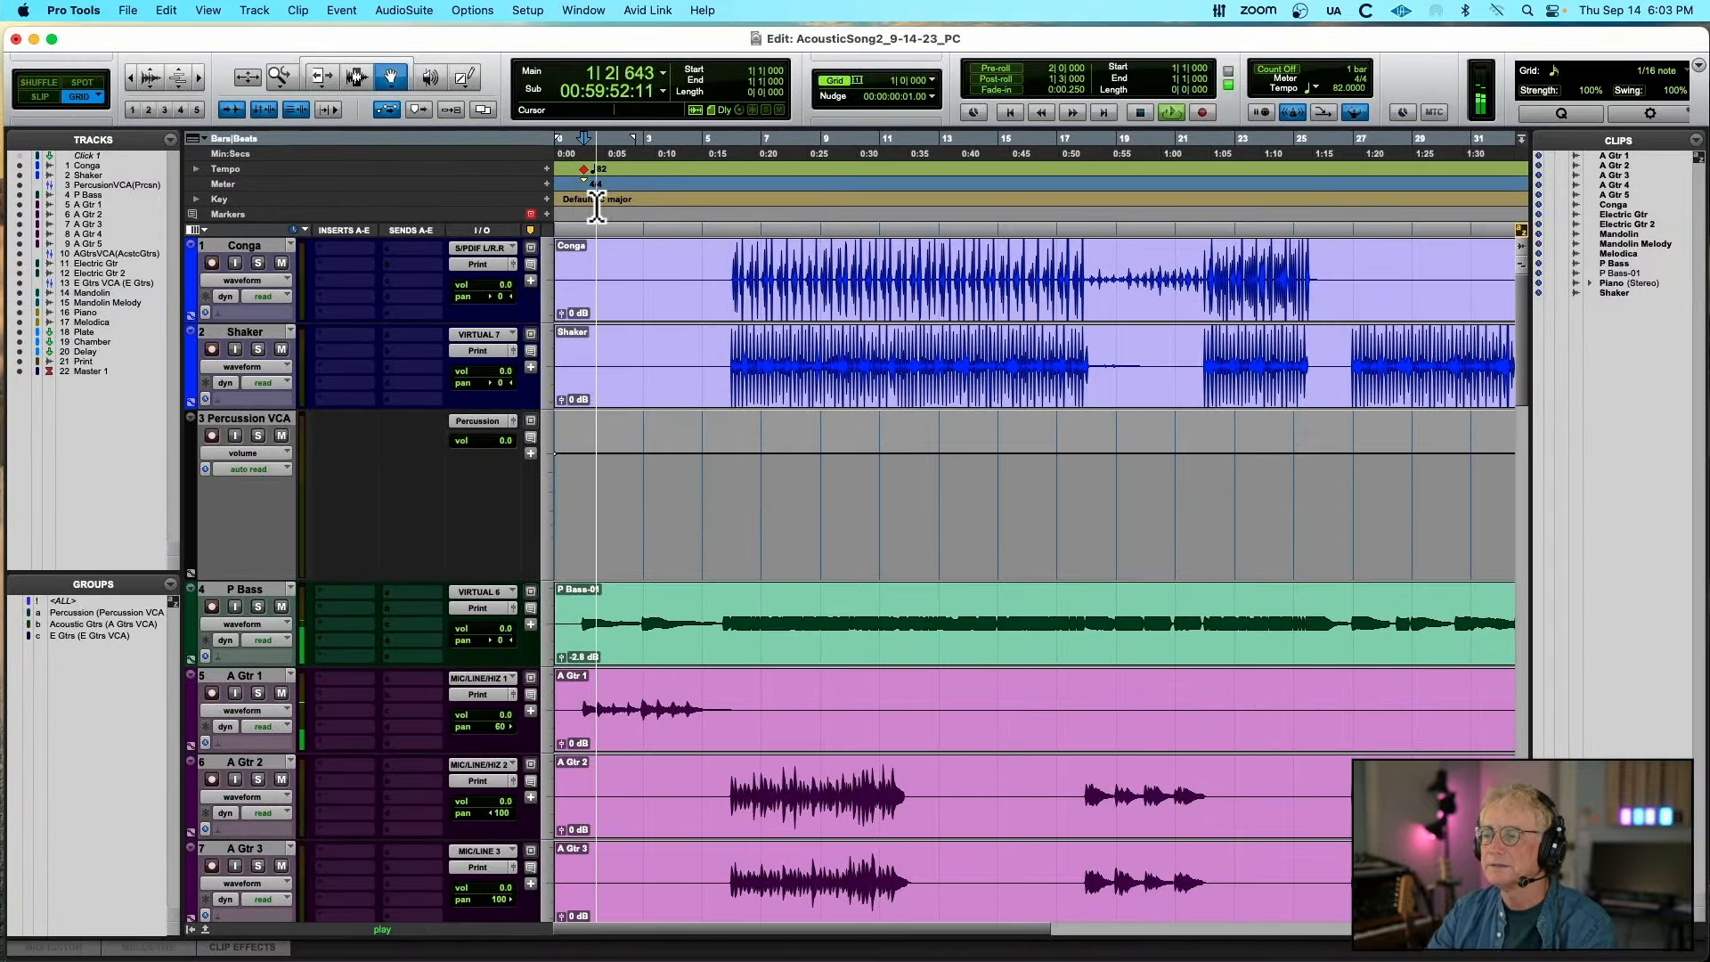
pyautogui.click(355, 77)
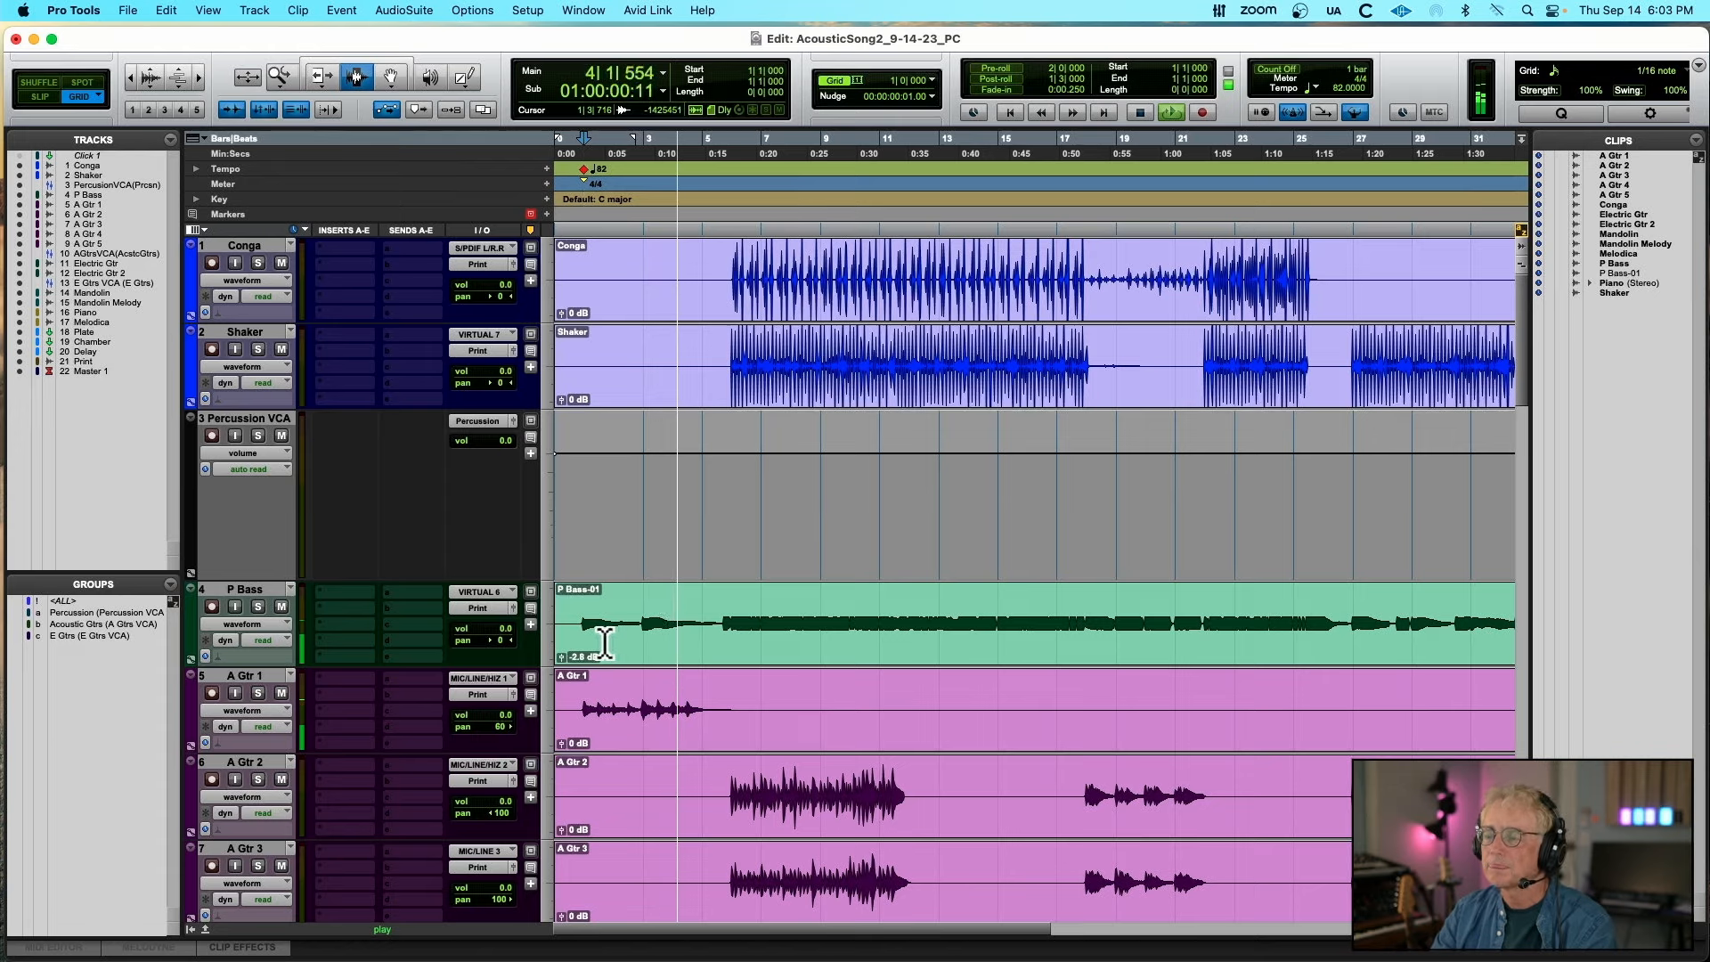
pyautogui.press('space')
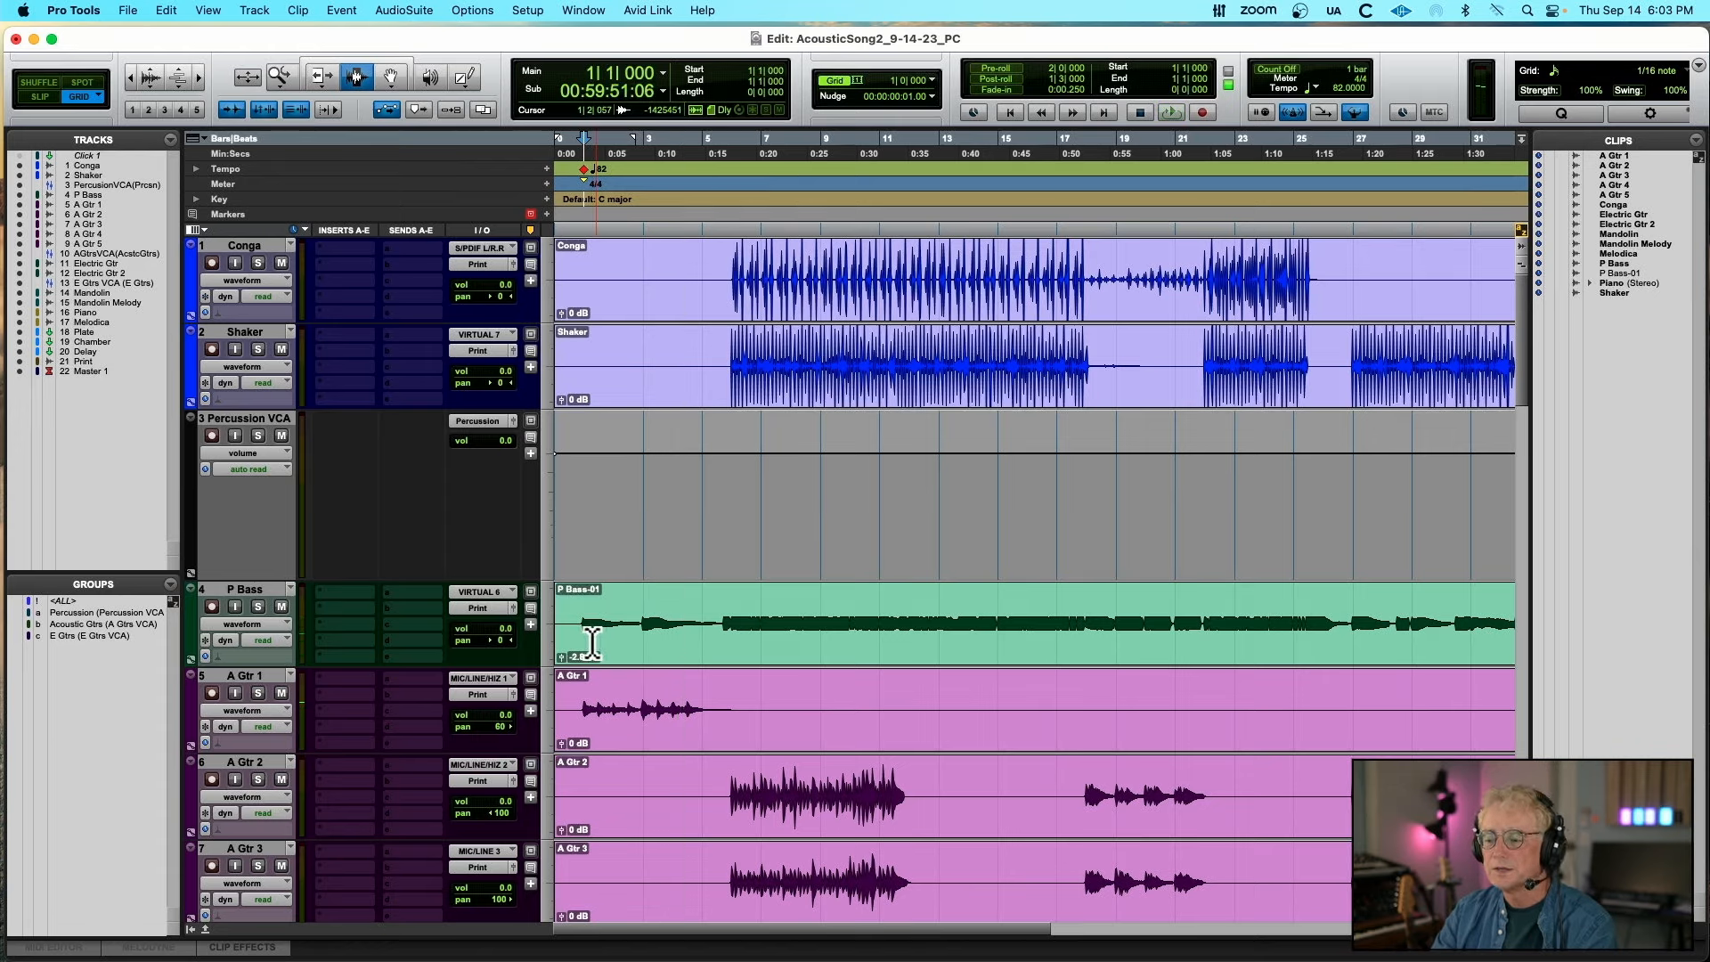
# In Slip mode, audition the soloed P Bass entry just before bar 6 and split its clip at 5|3|817
pyautogui.click(39, 97)
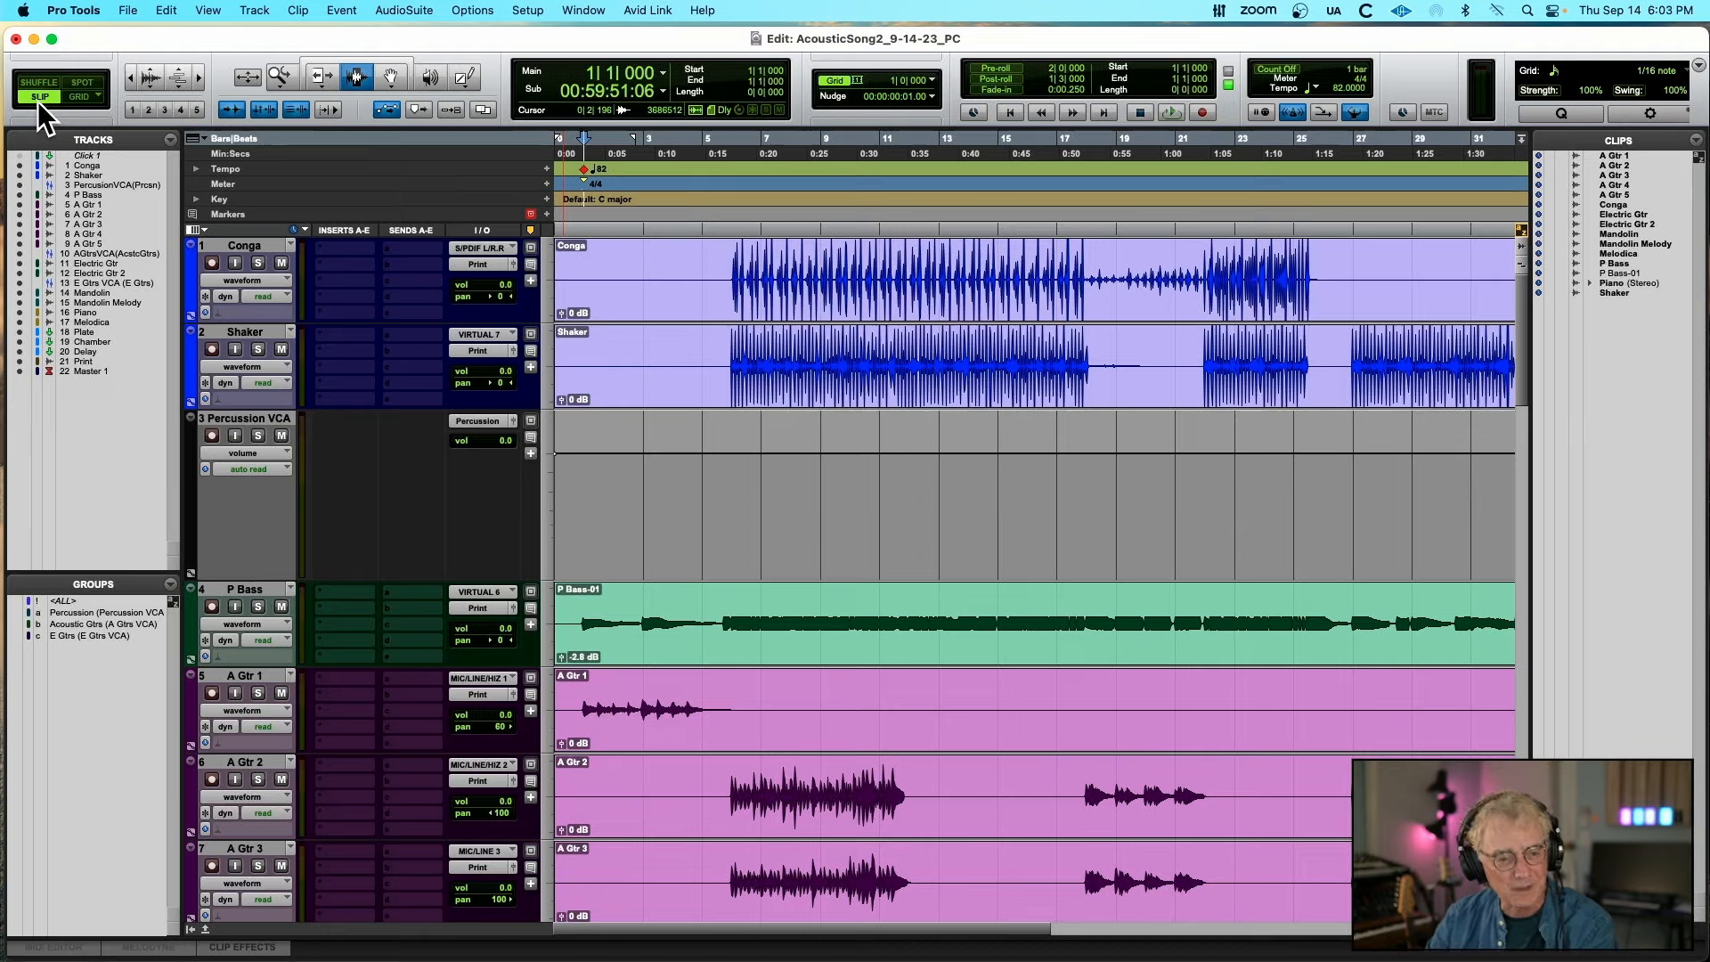
pyautogui.click(723, 621)
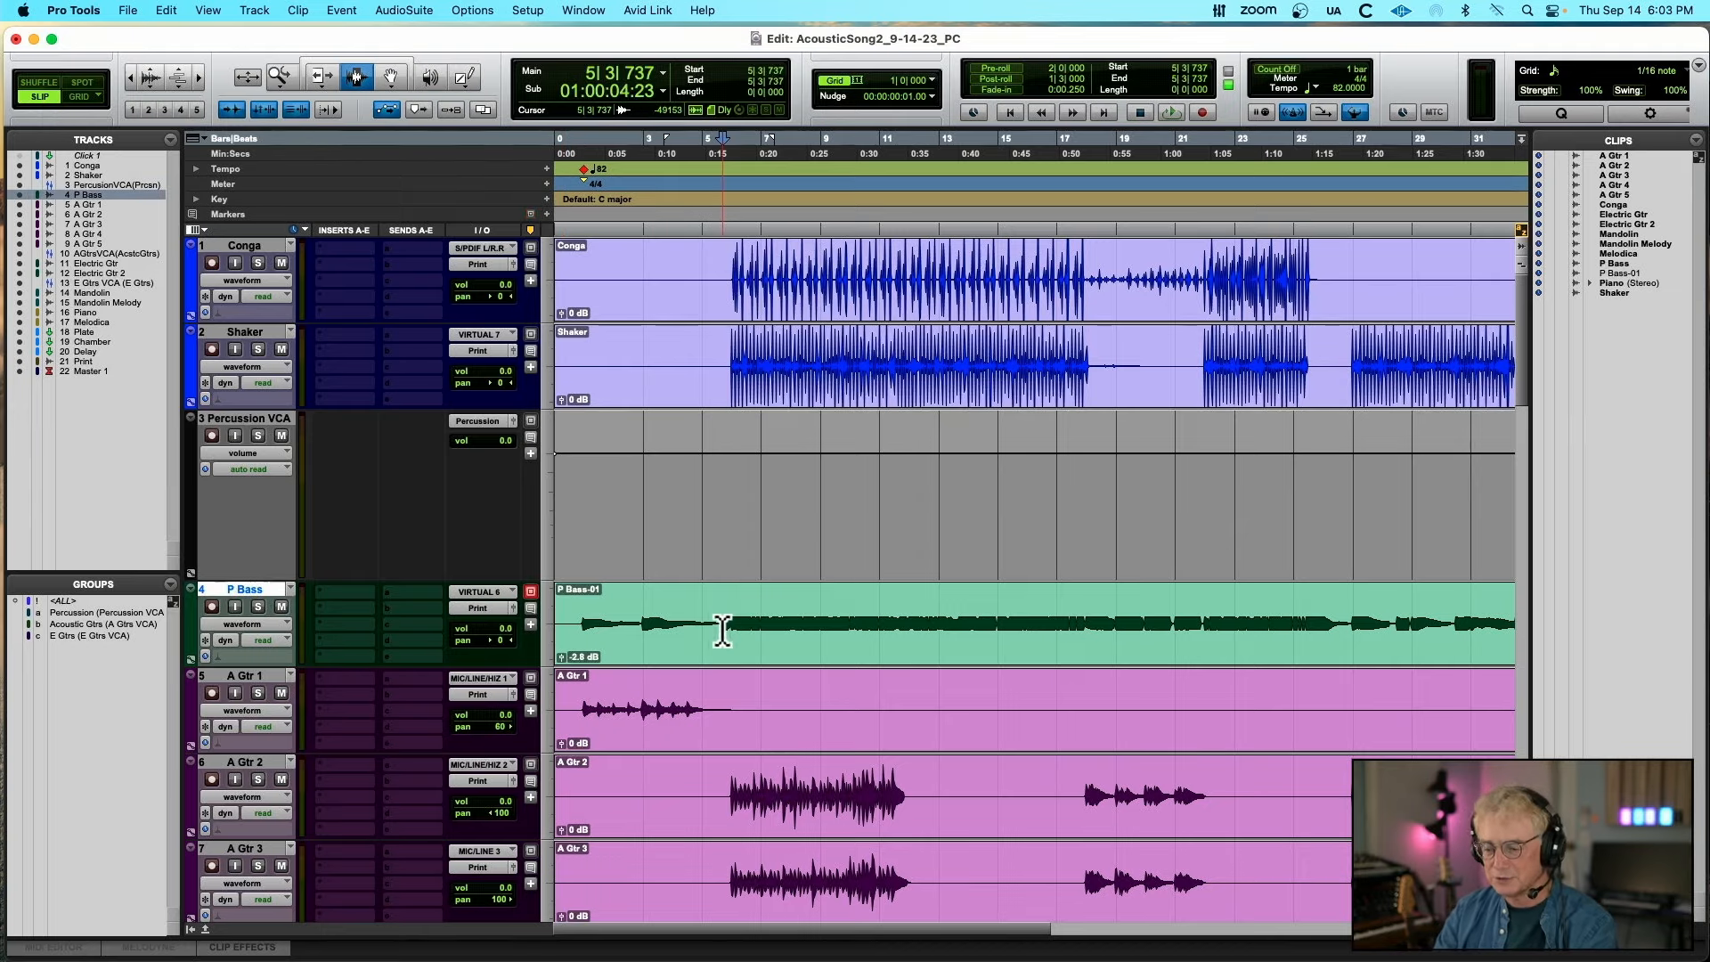
pyautogui.press('t')
pyautogui.press('t')
pyautogui.press('t')
pyautogui.press('t')
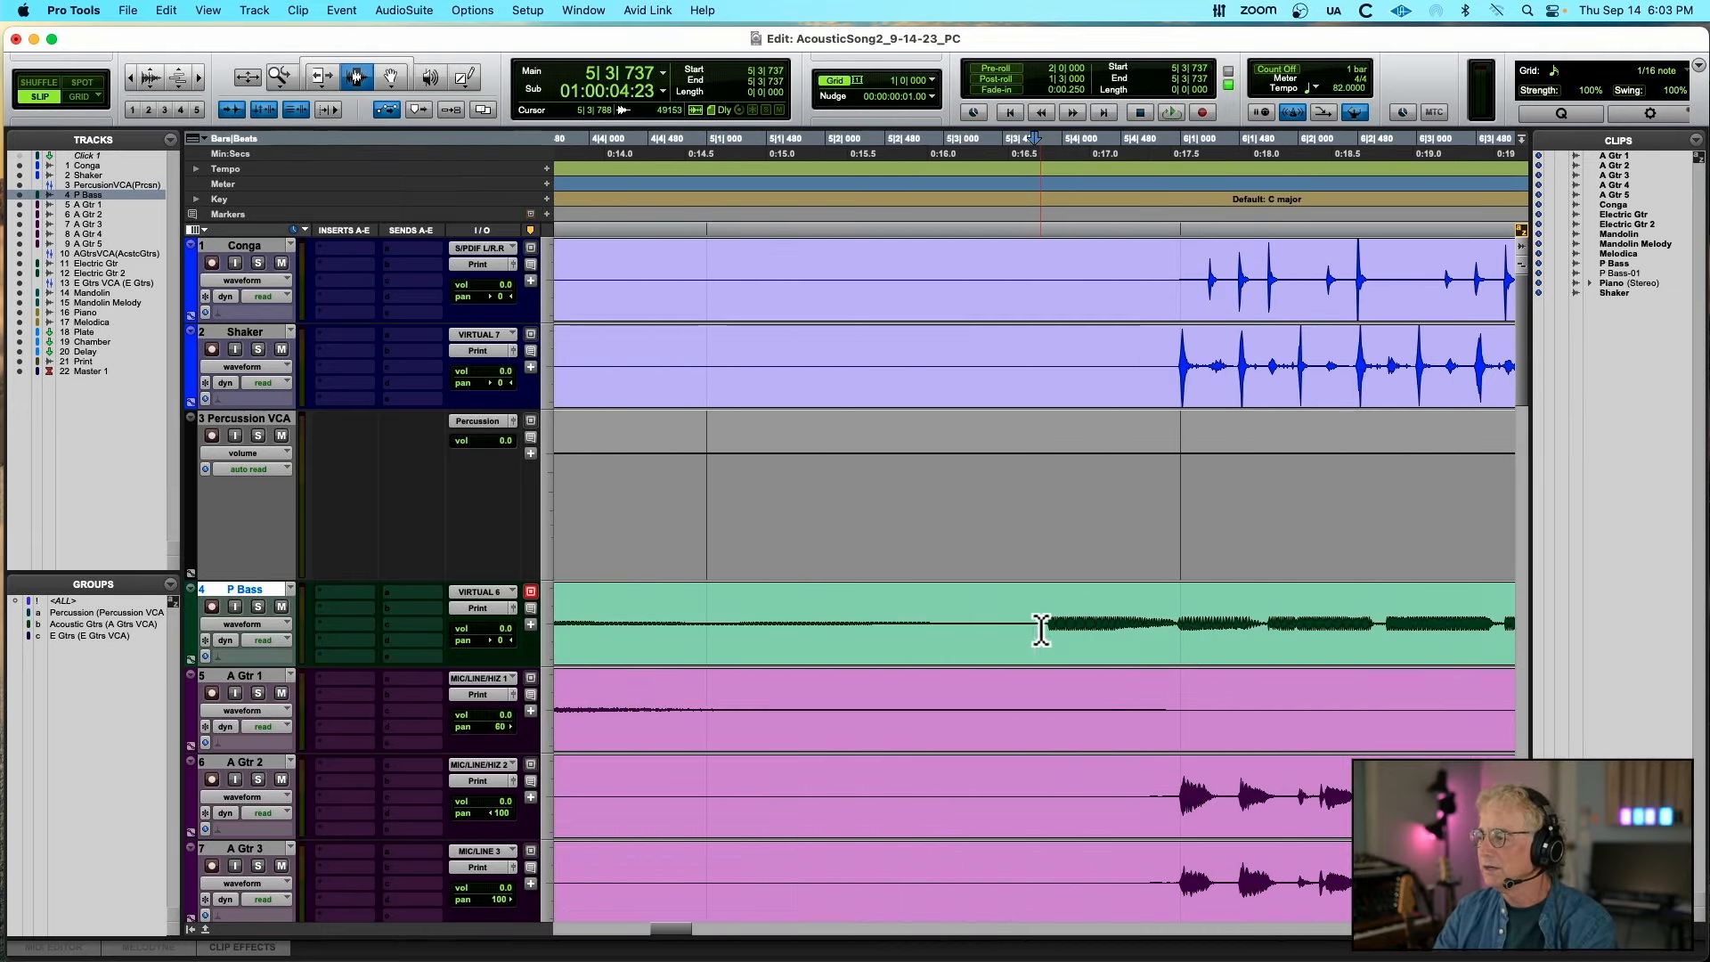
pyautogui.press('space')
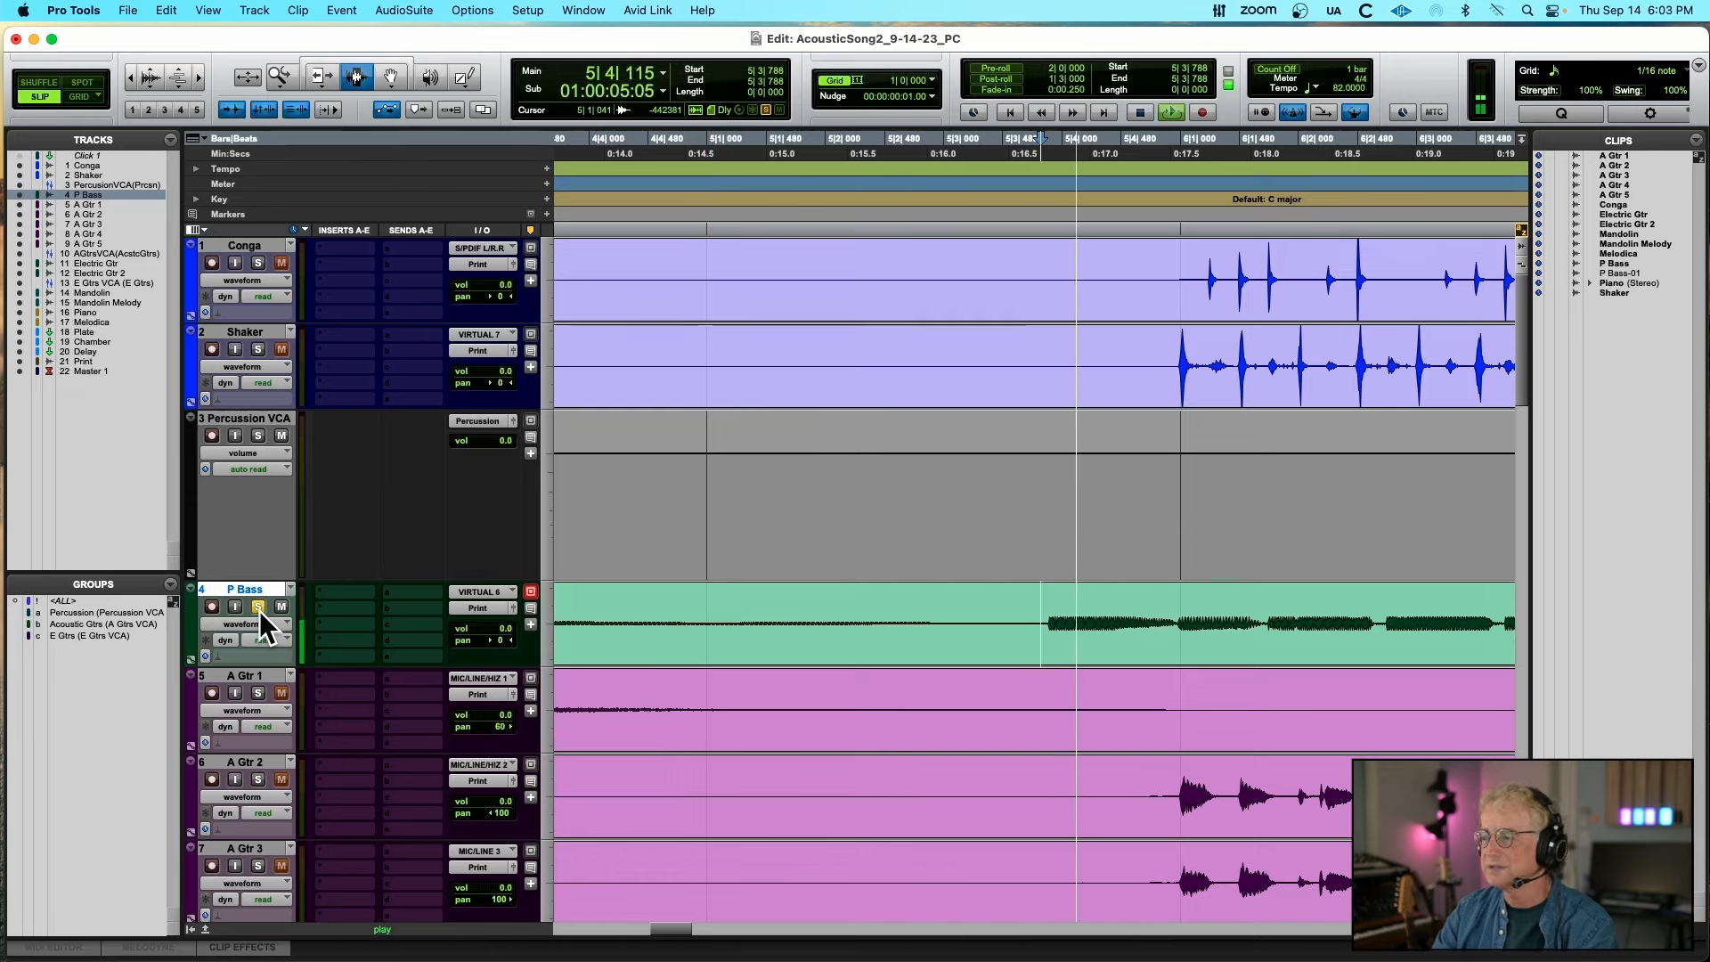
pyautogui.click(1046, 630)
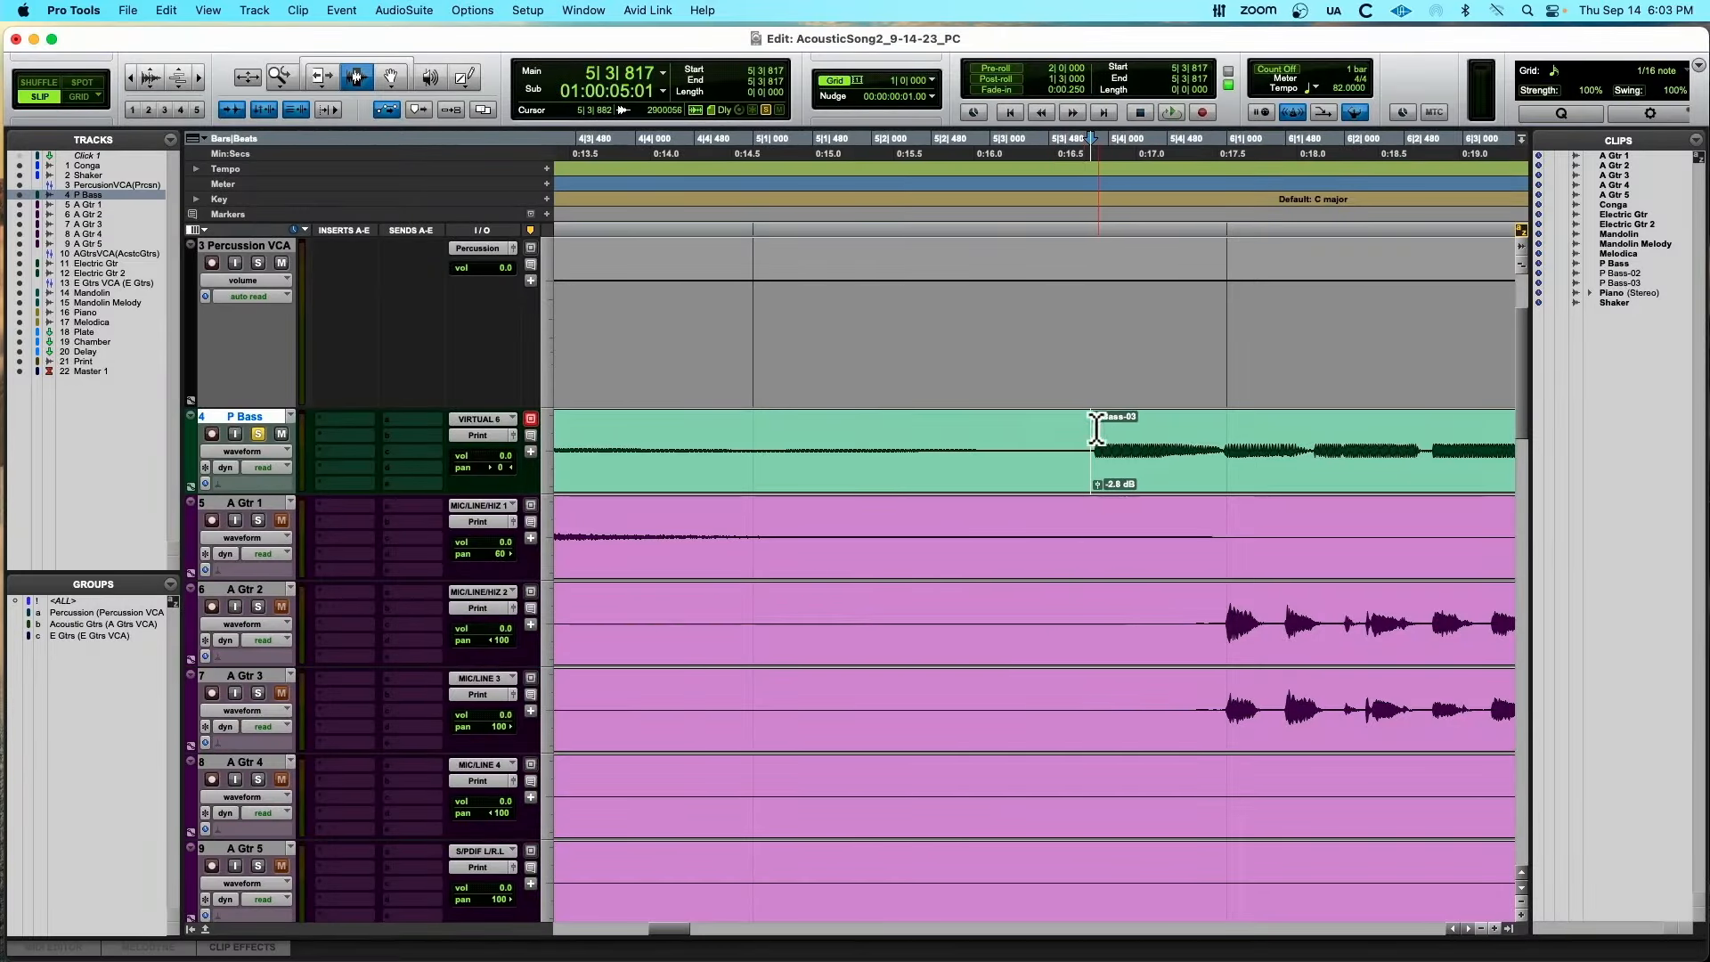
# Select the P Bass intro clip, play the full mix from just before bar 1, and replay the entry from 5|3|911
pyautogui.doubleClick(974, 456)
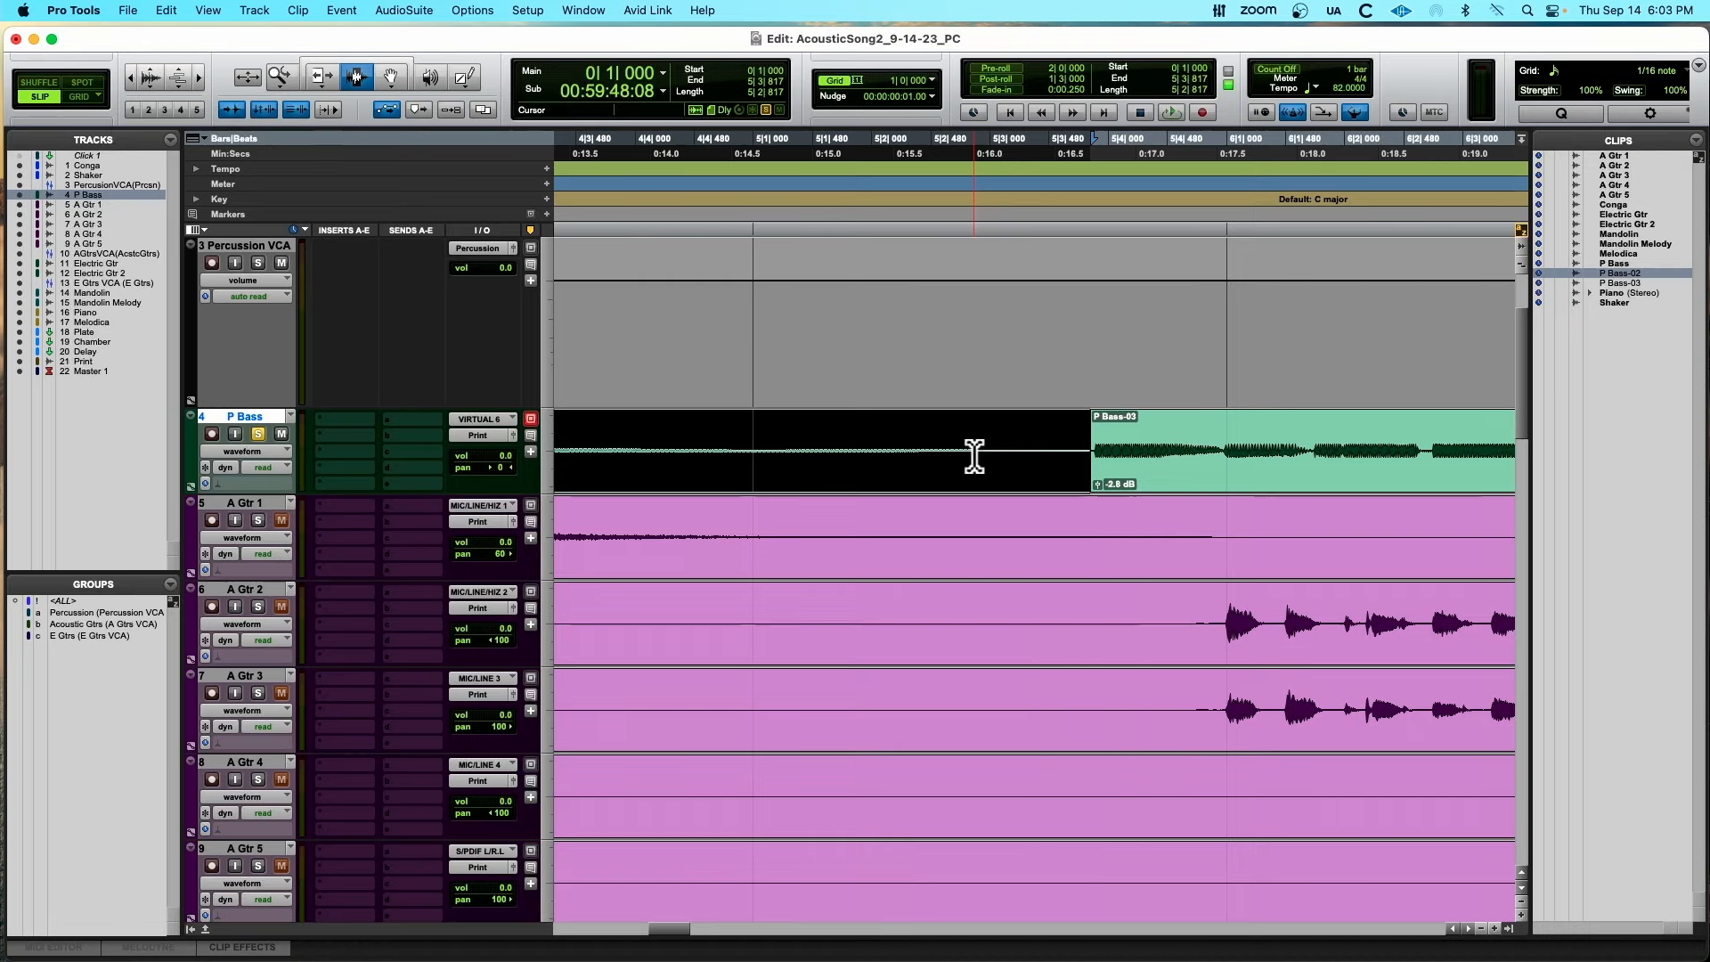
pyautogui.scroll(-8, 975, 456)
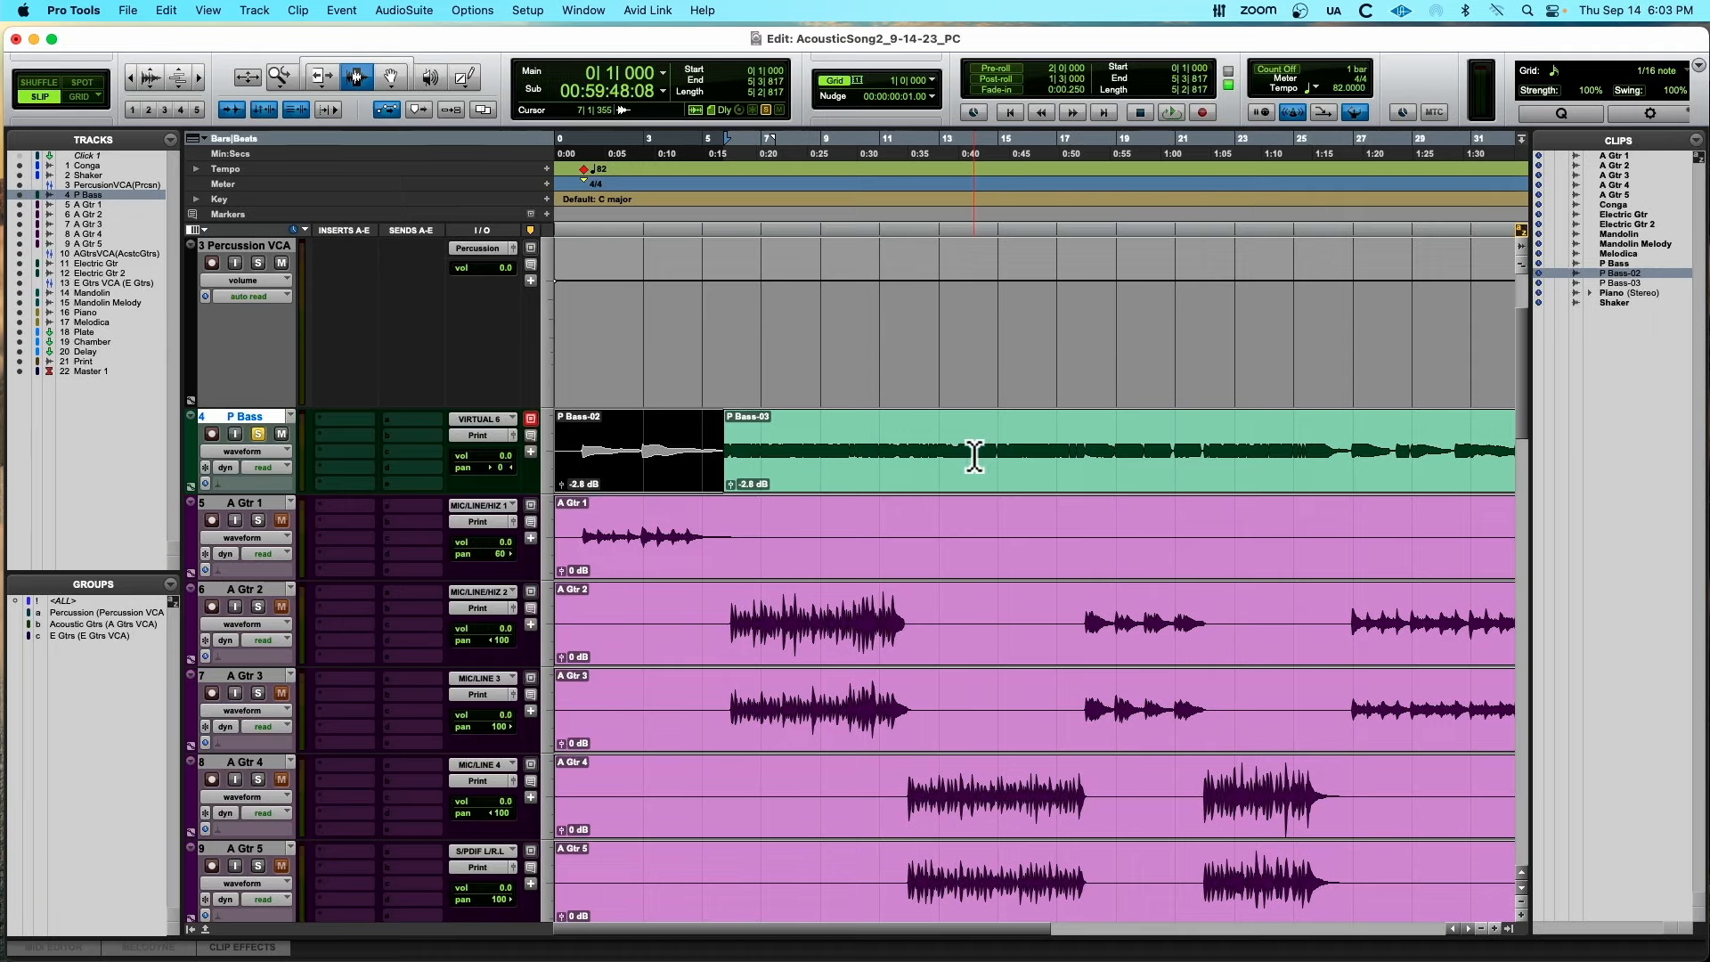
pyautogui.press('t')
pyautogui.press('t')
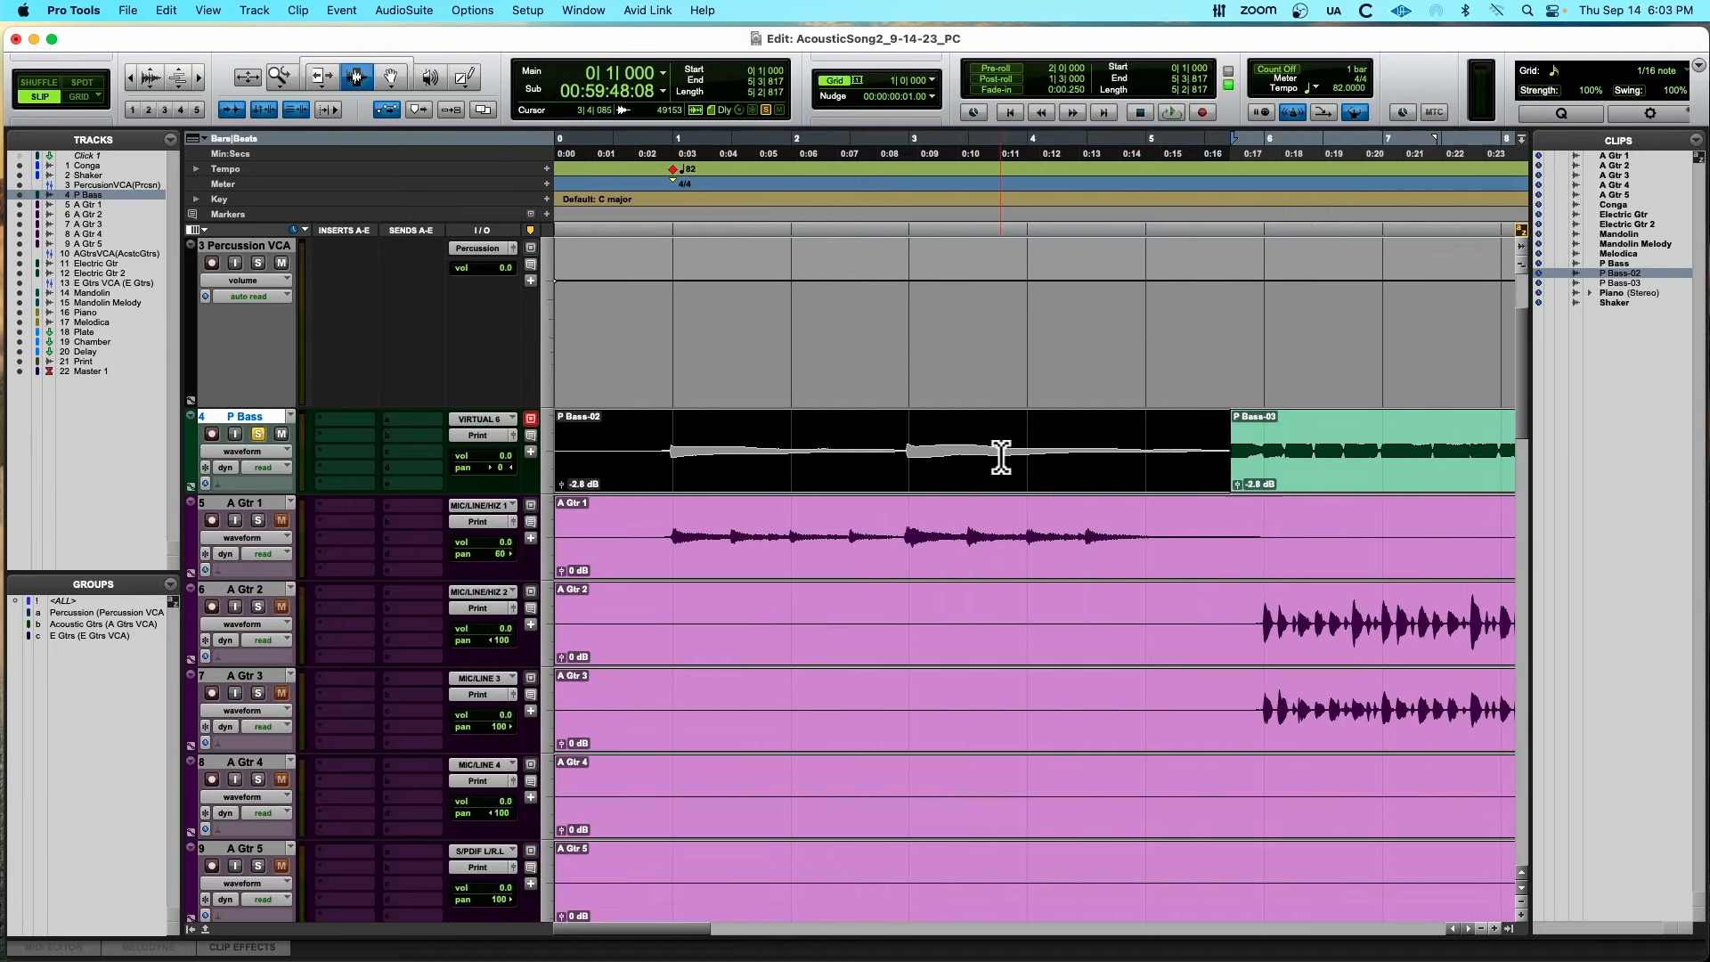
pyautogui.click(656, 454)
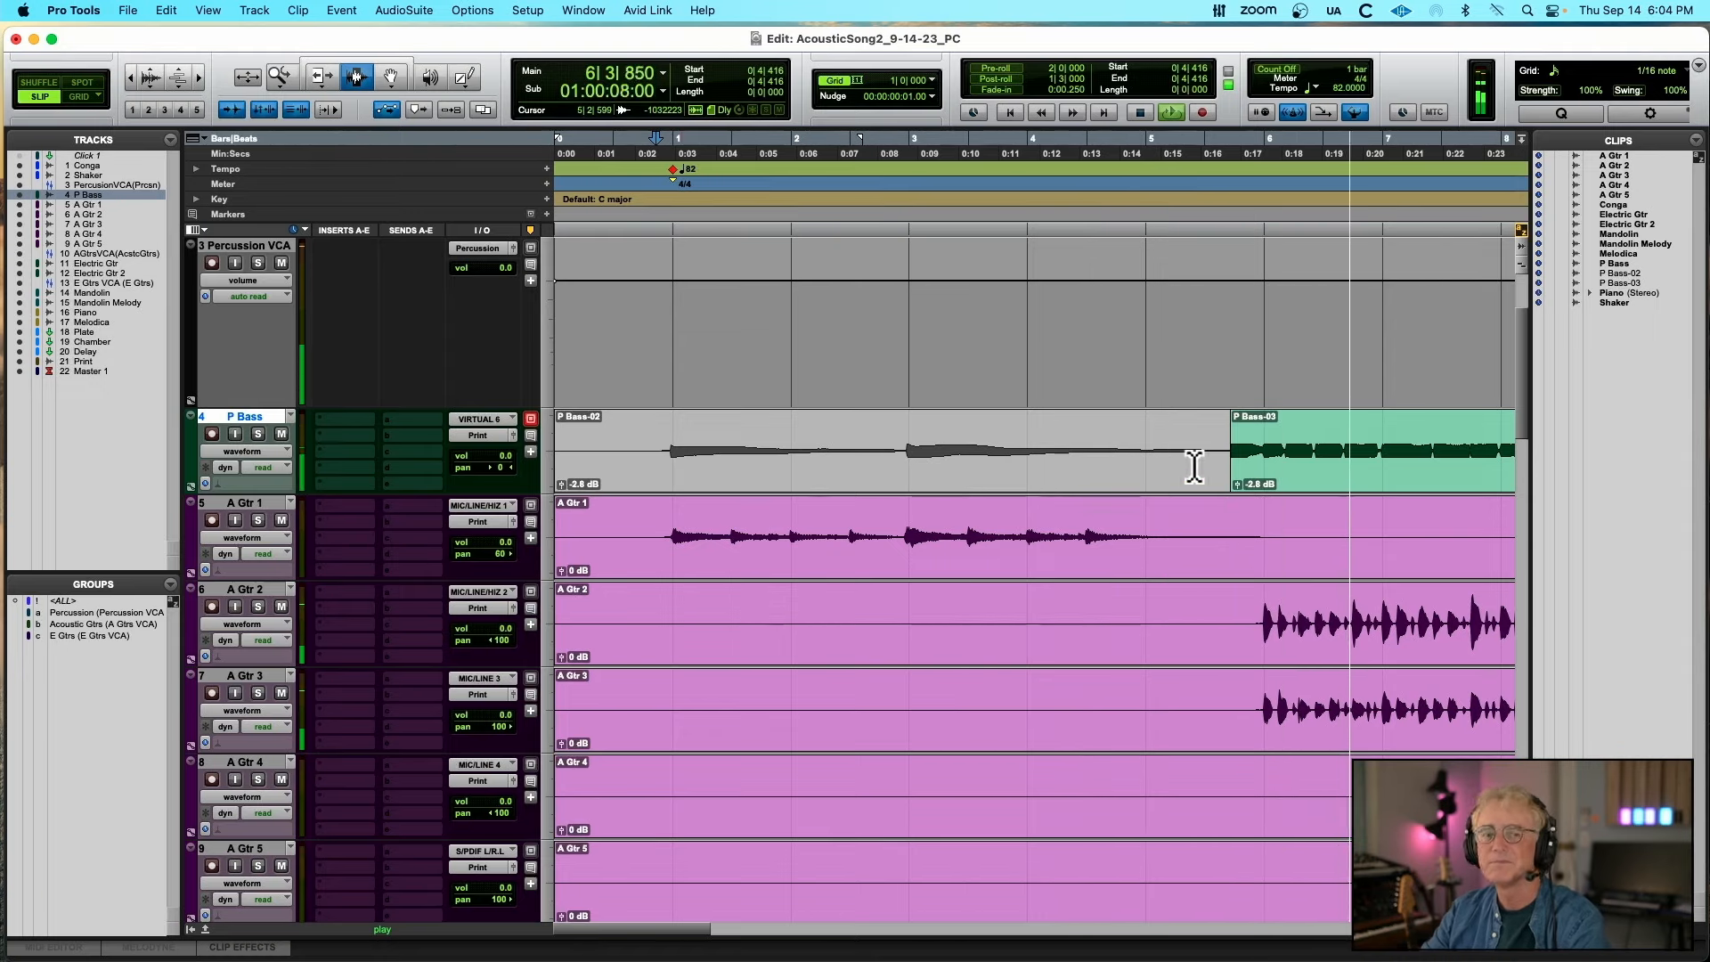
pyautogui.press('space')
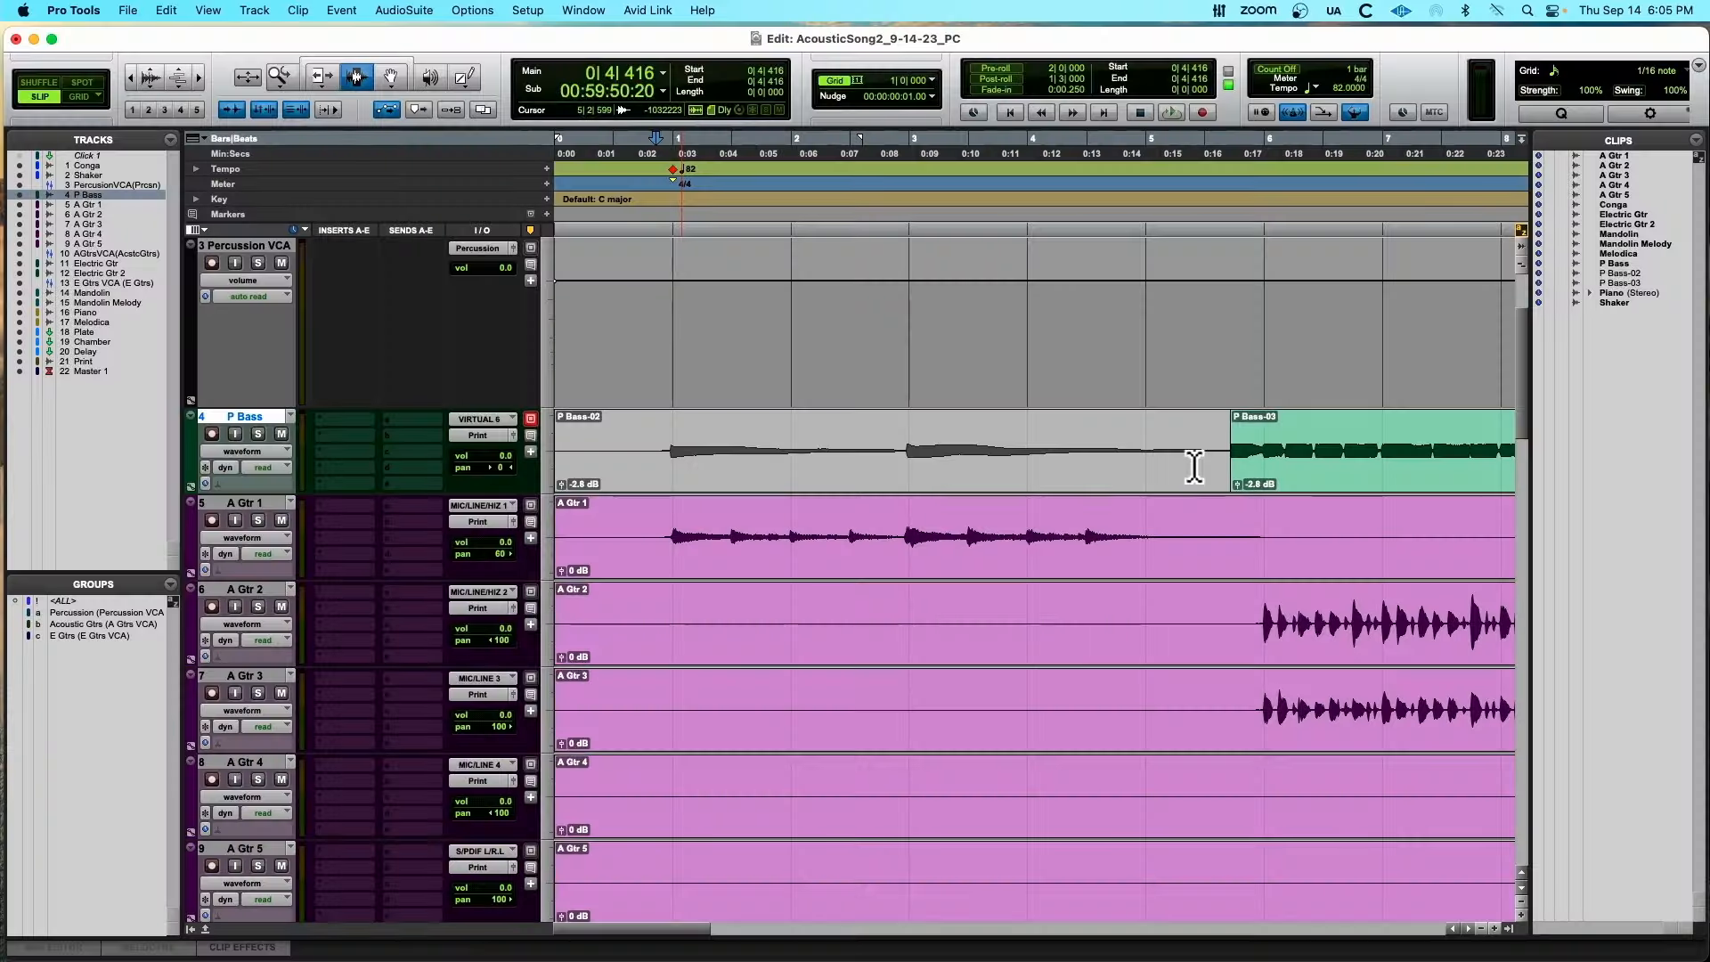
pyautogui.scroll(2, 1233, 630)
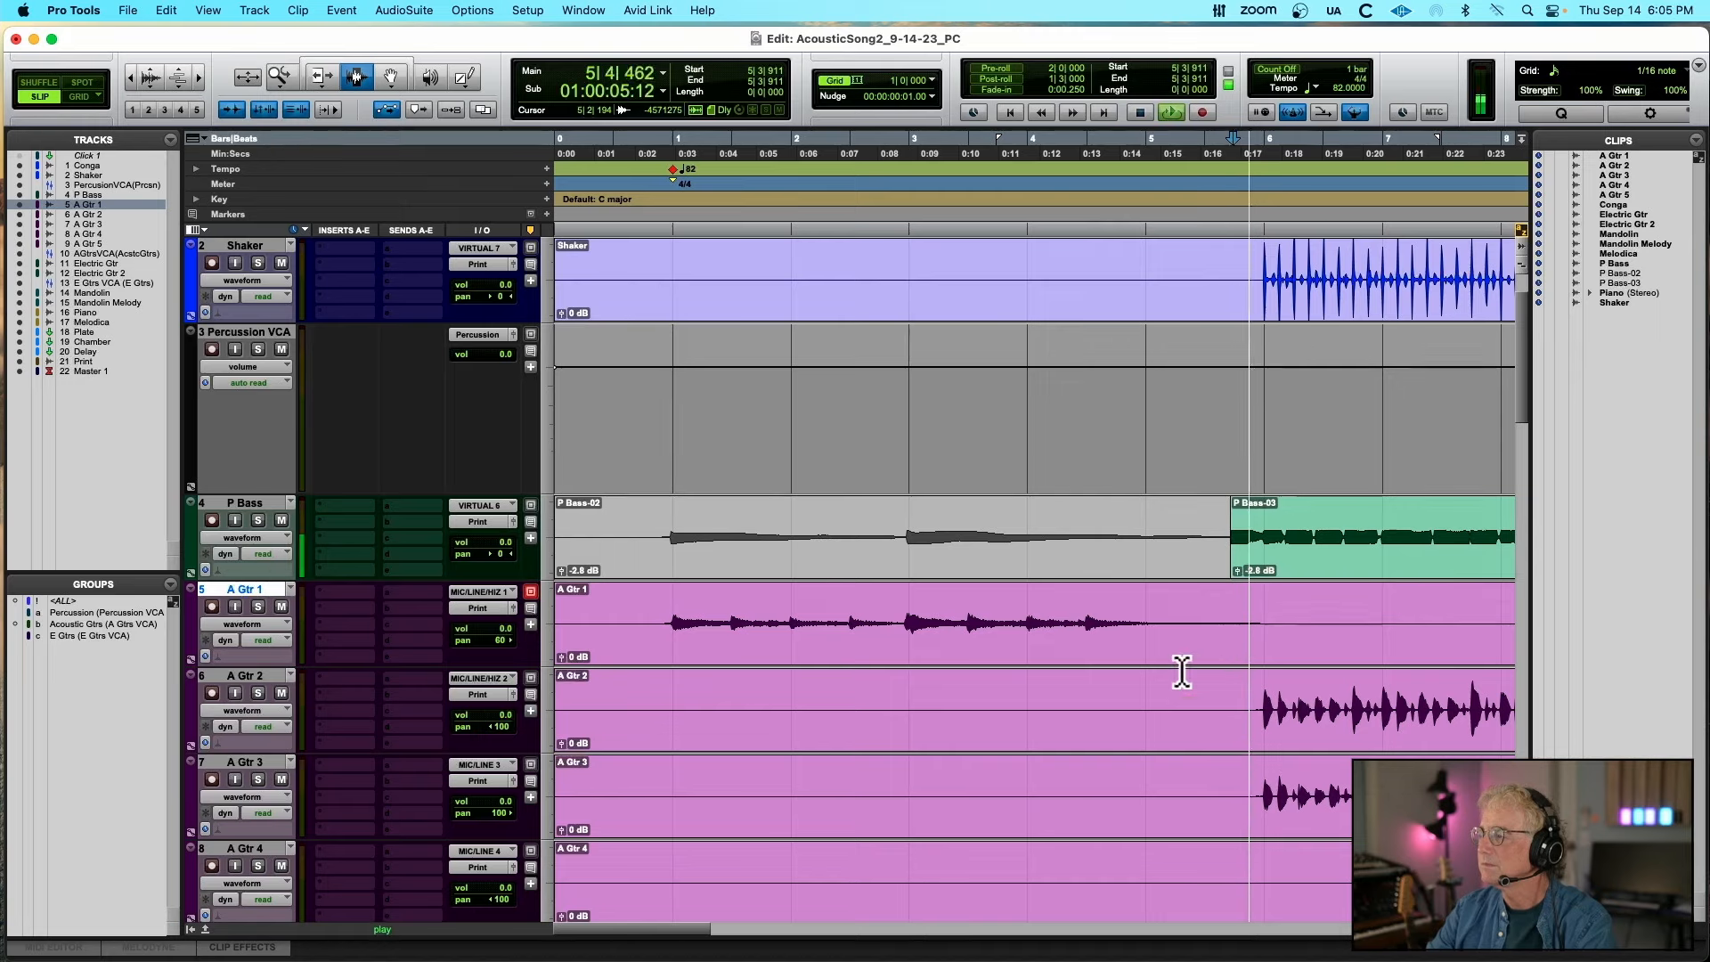
pyautogui.press('space')
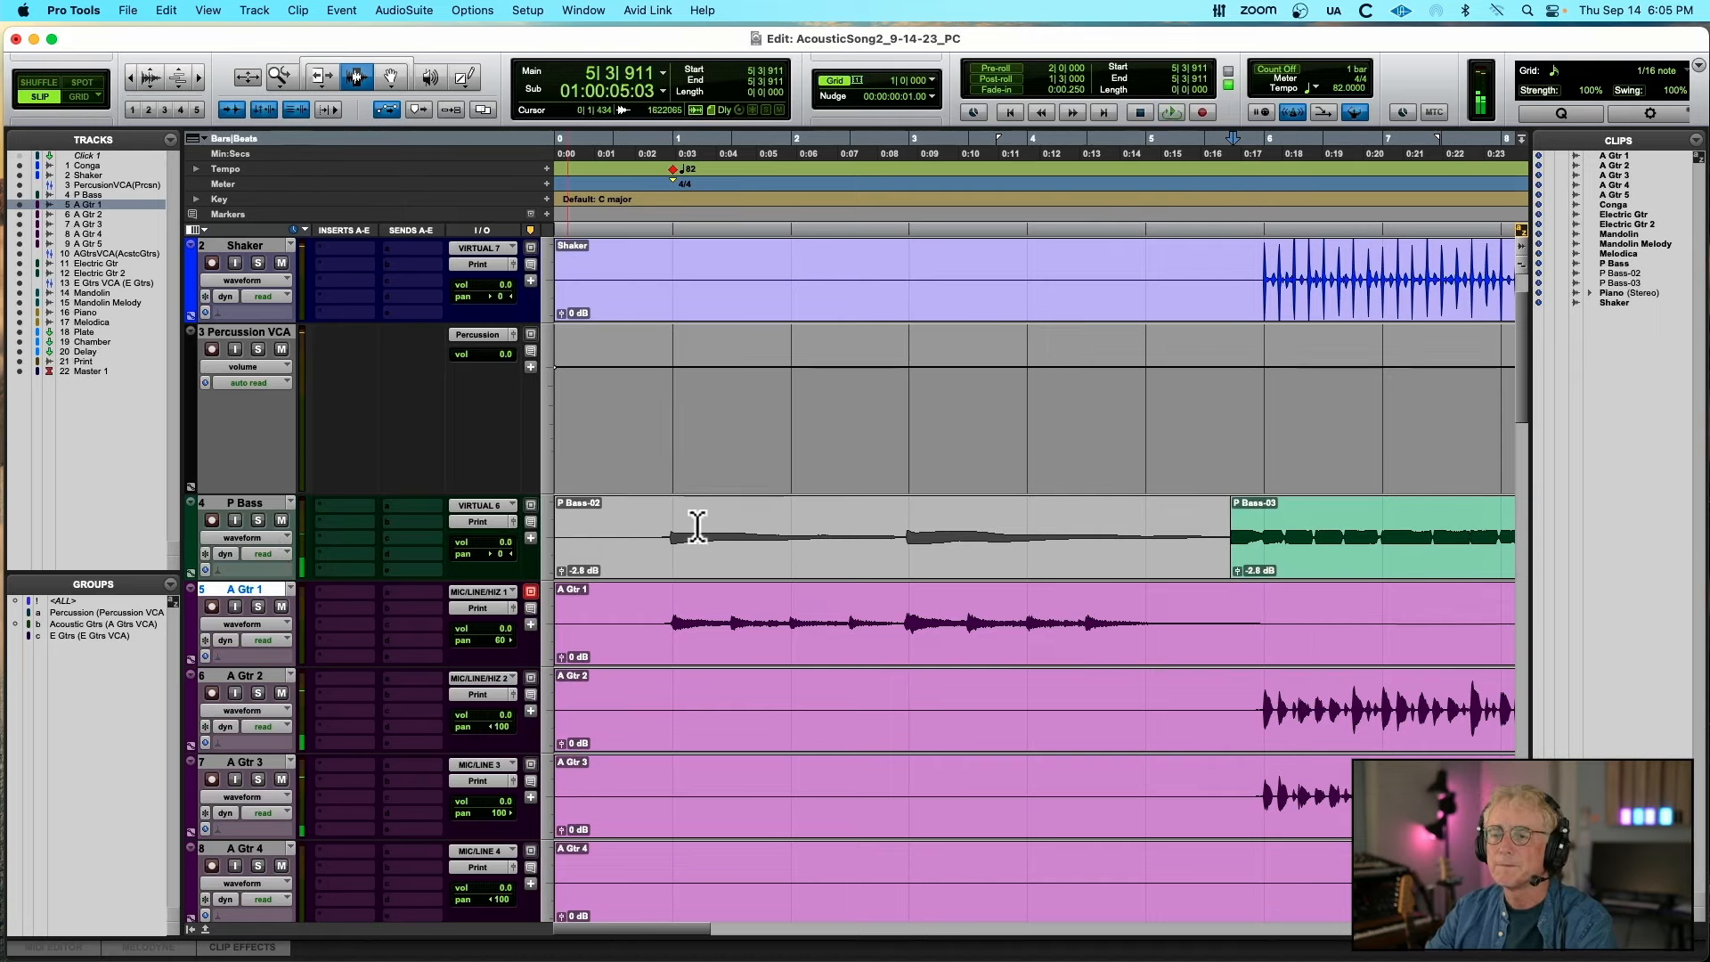
# Show the P Bass track's volume automation at its clip split just before bar 6
pyautogui.click(1219, 523)
pyautogui.press('super+]')
pyautogui.press('super+]')
pyautogui.press('super+]')
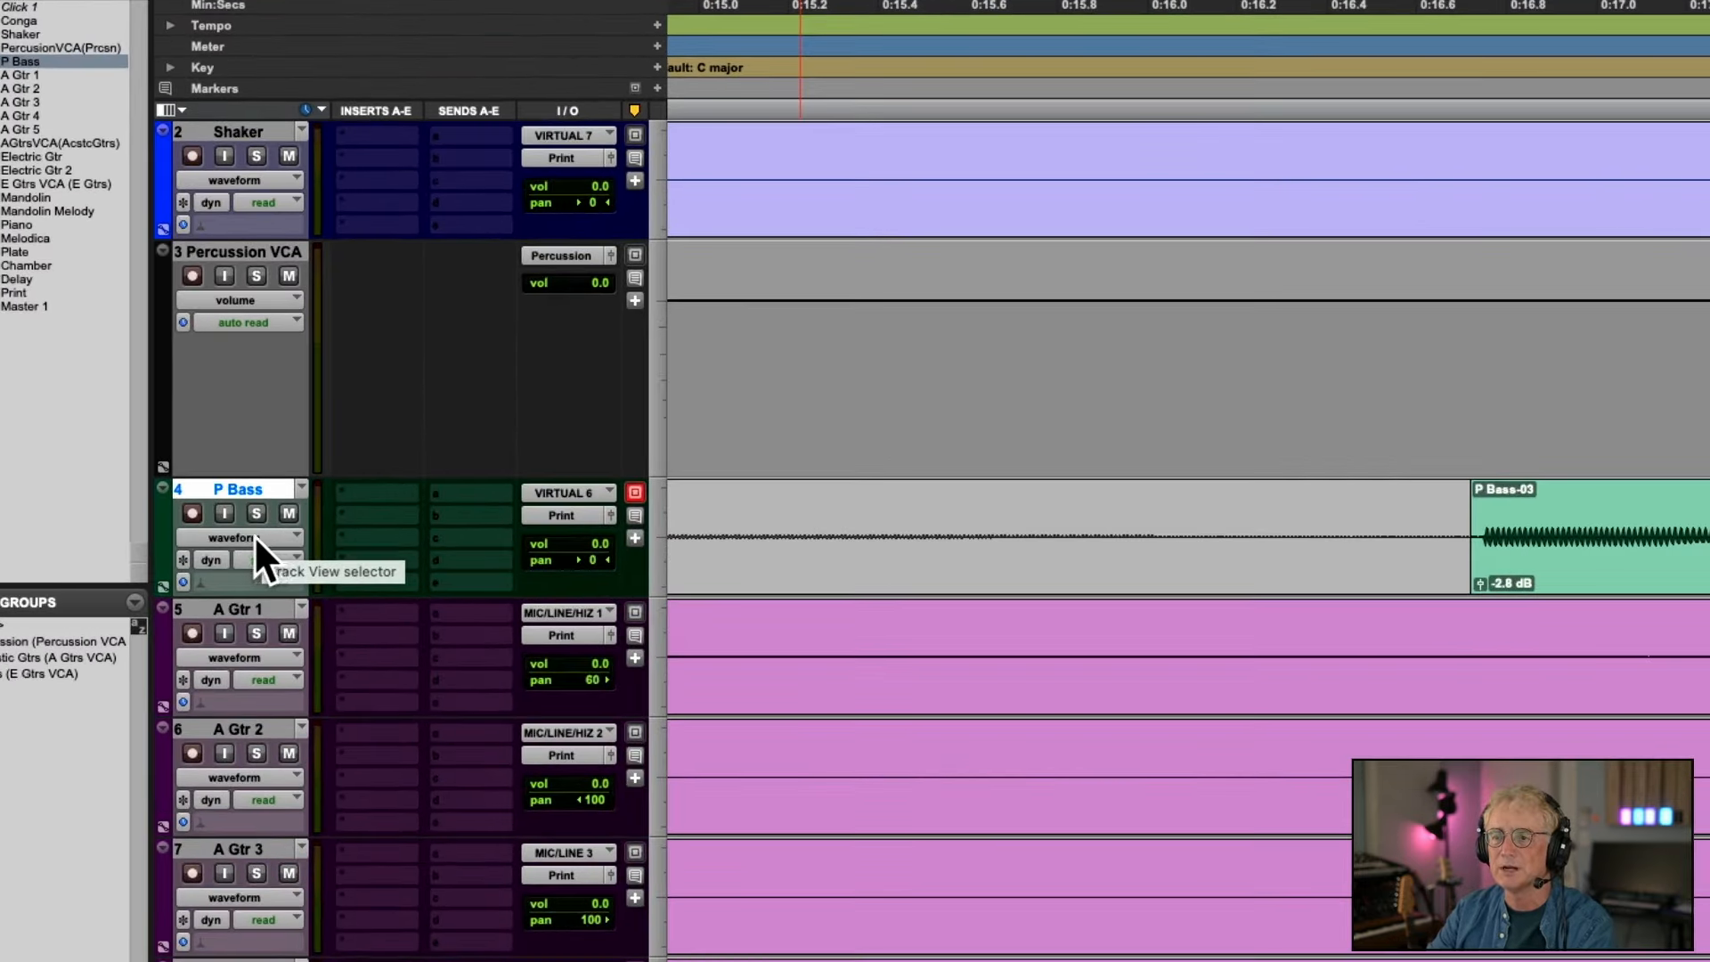
pyautogui.click(260, 537)
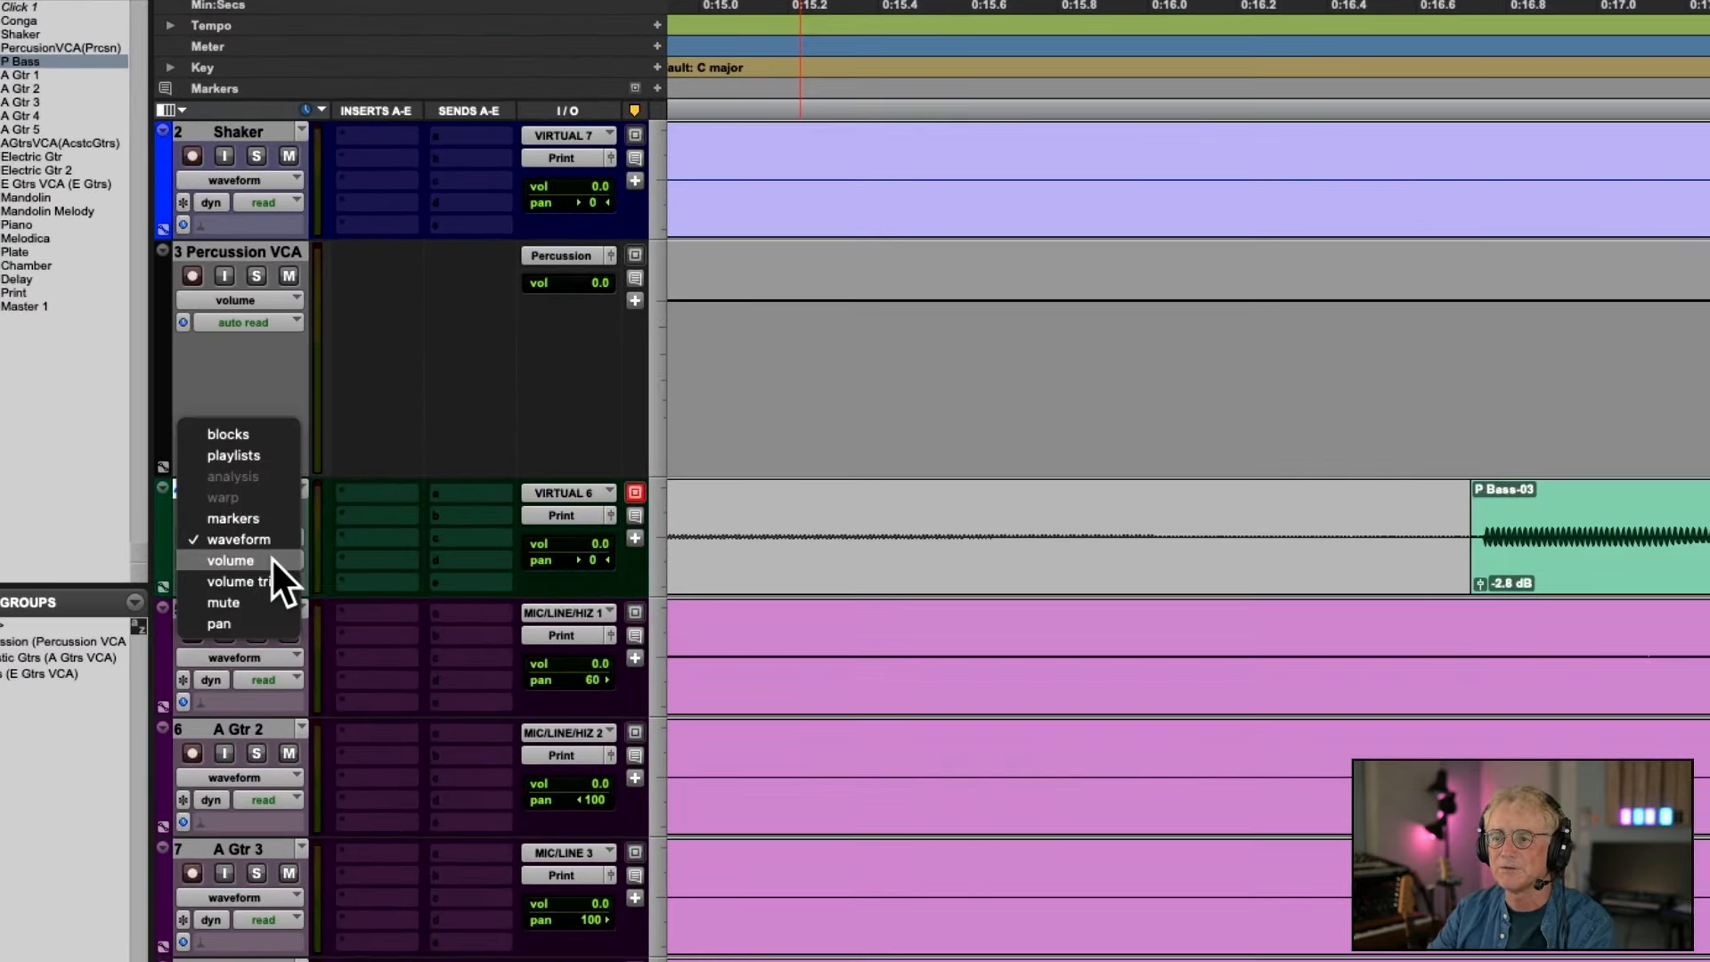
pyautogui.click(271, 559)
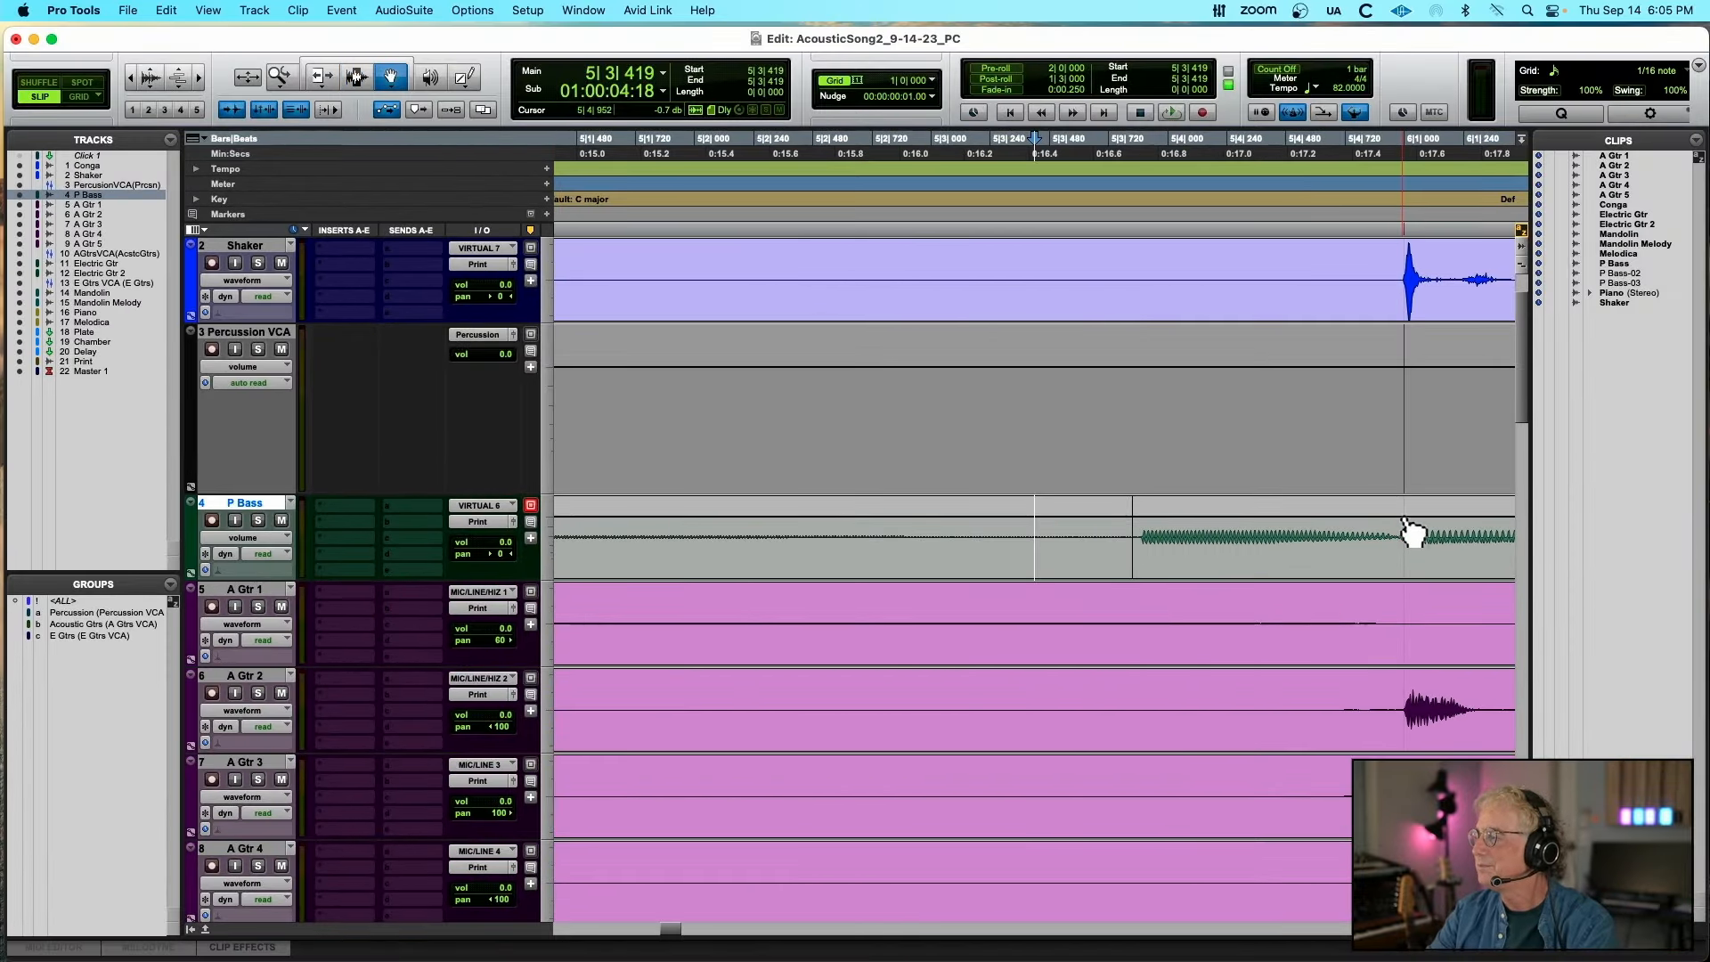
# Lower the P Bass volume to about -18 dB at the clip split, ramping back up at bar 6, and play the transition
pyautogui.scroll(4, 1412, 533)
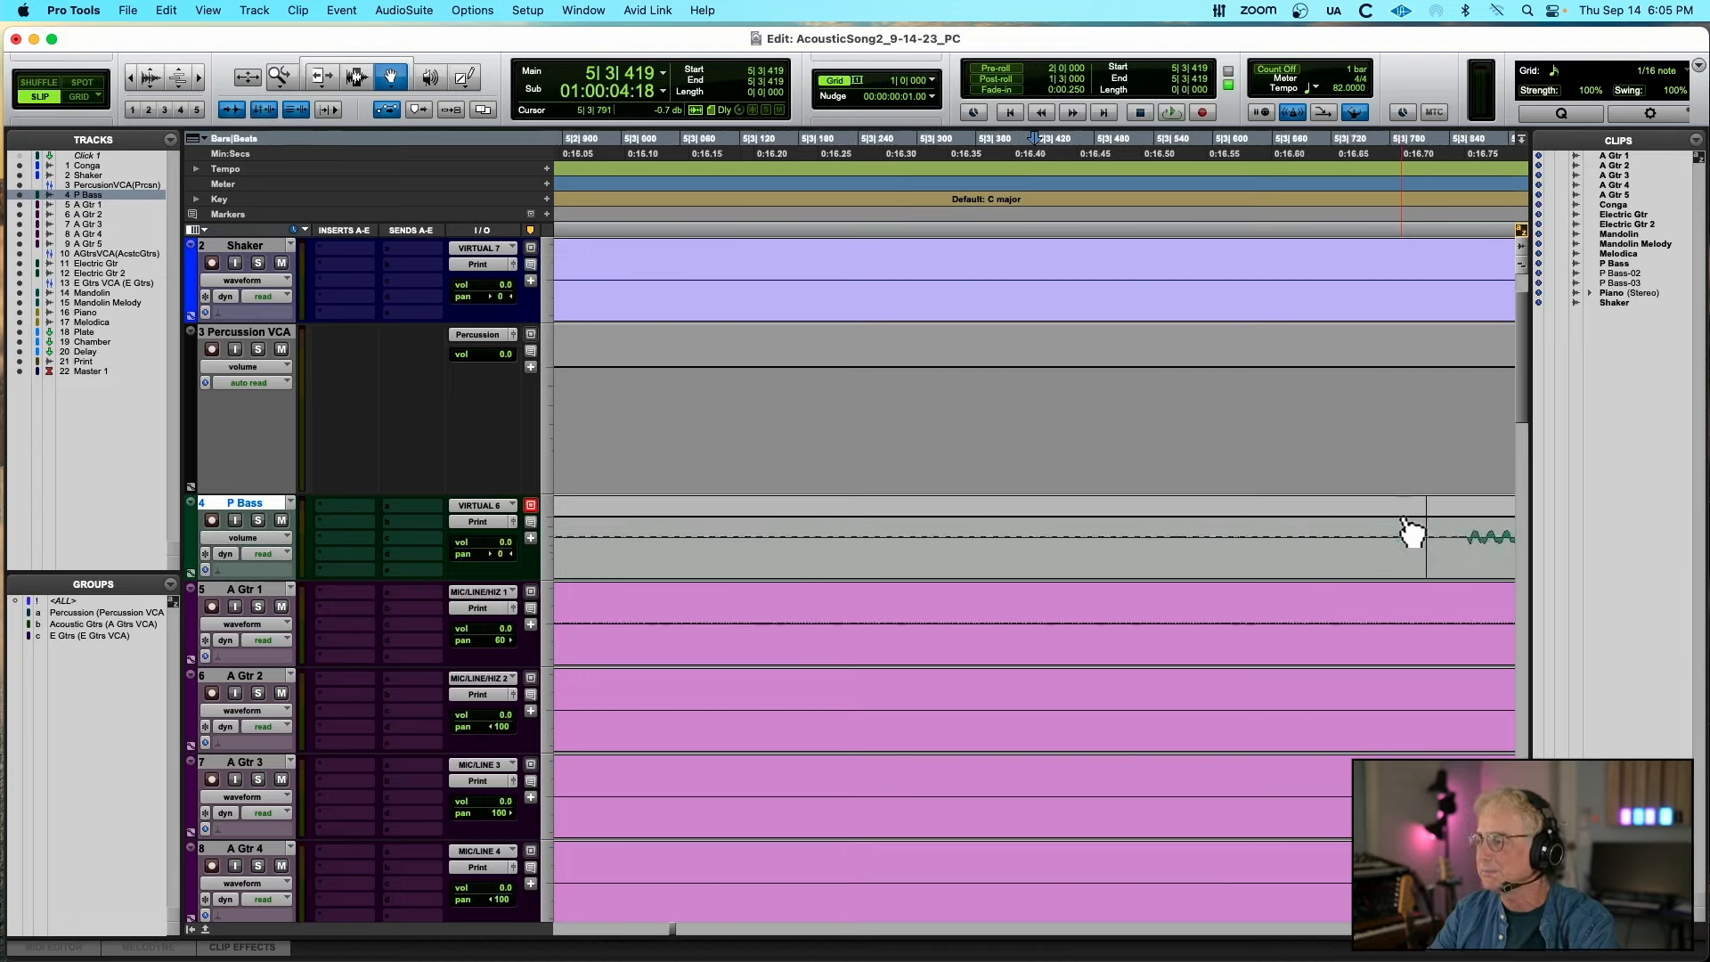
pyautogui.hscroll(5, 1412, 533)
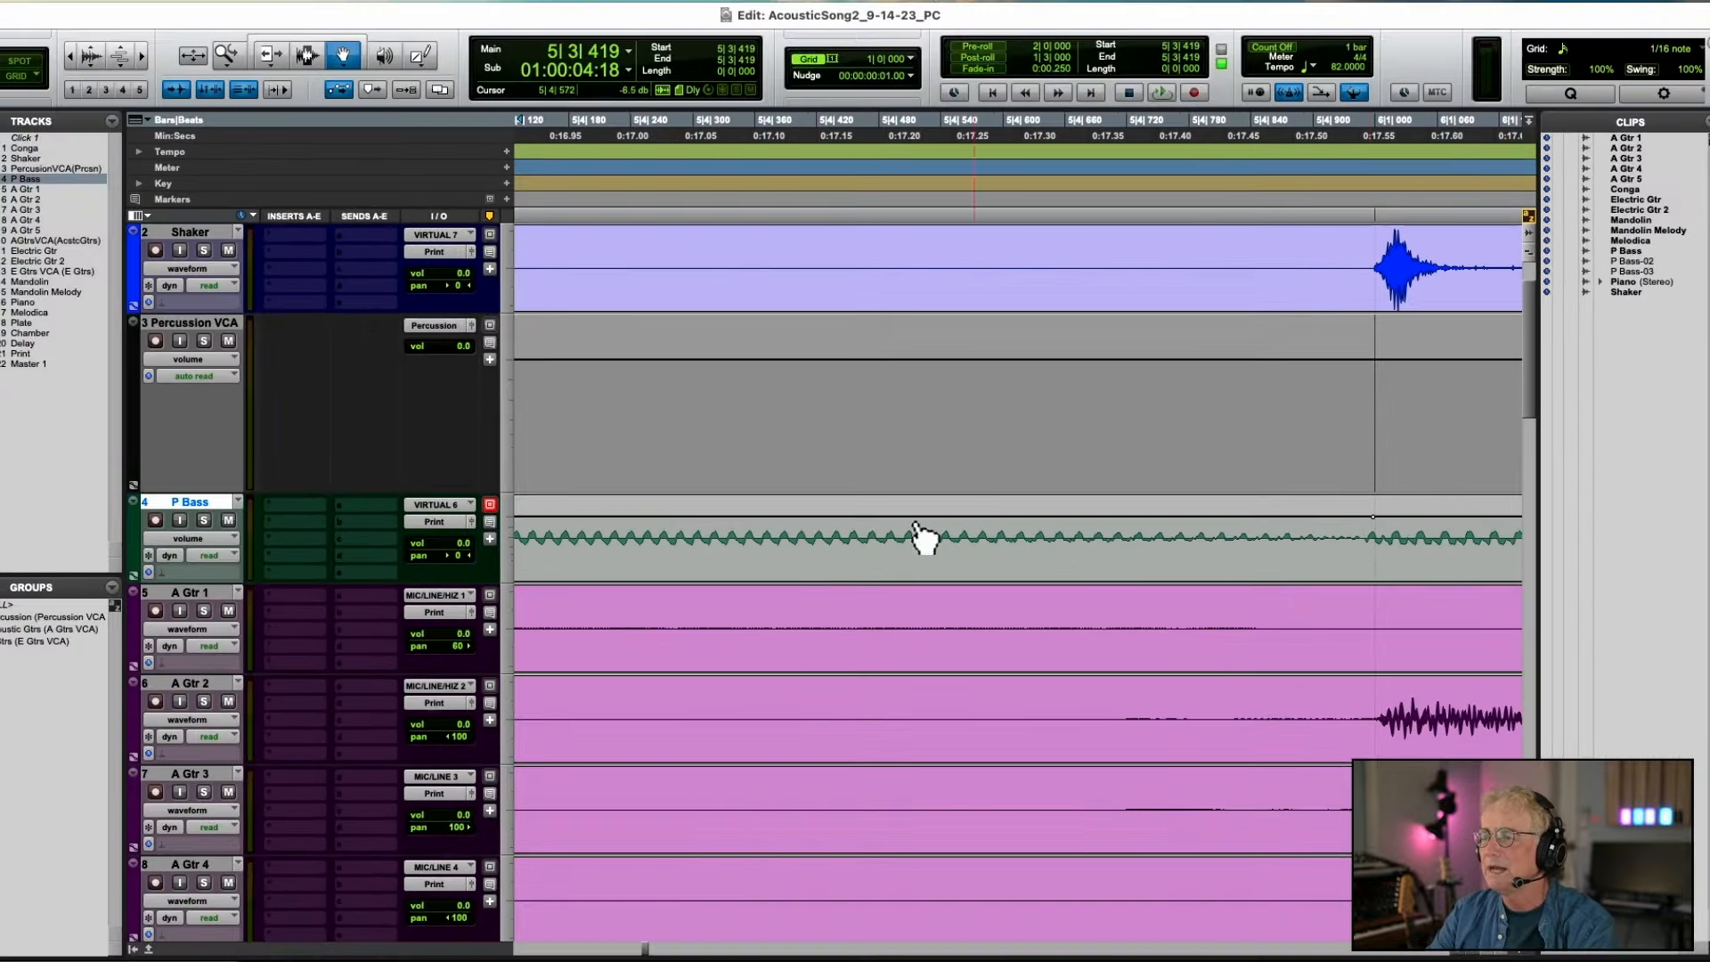
pyautogui.hscroll(-7, 846, 534)
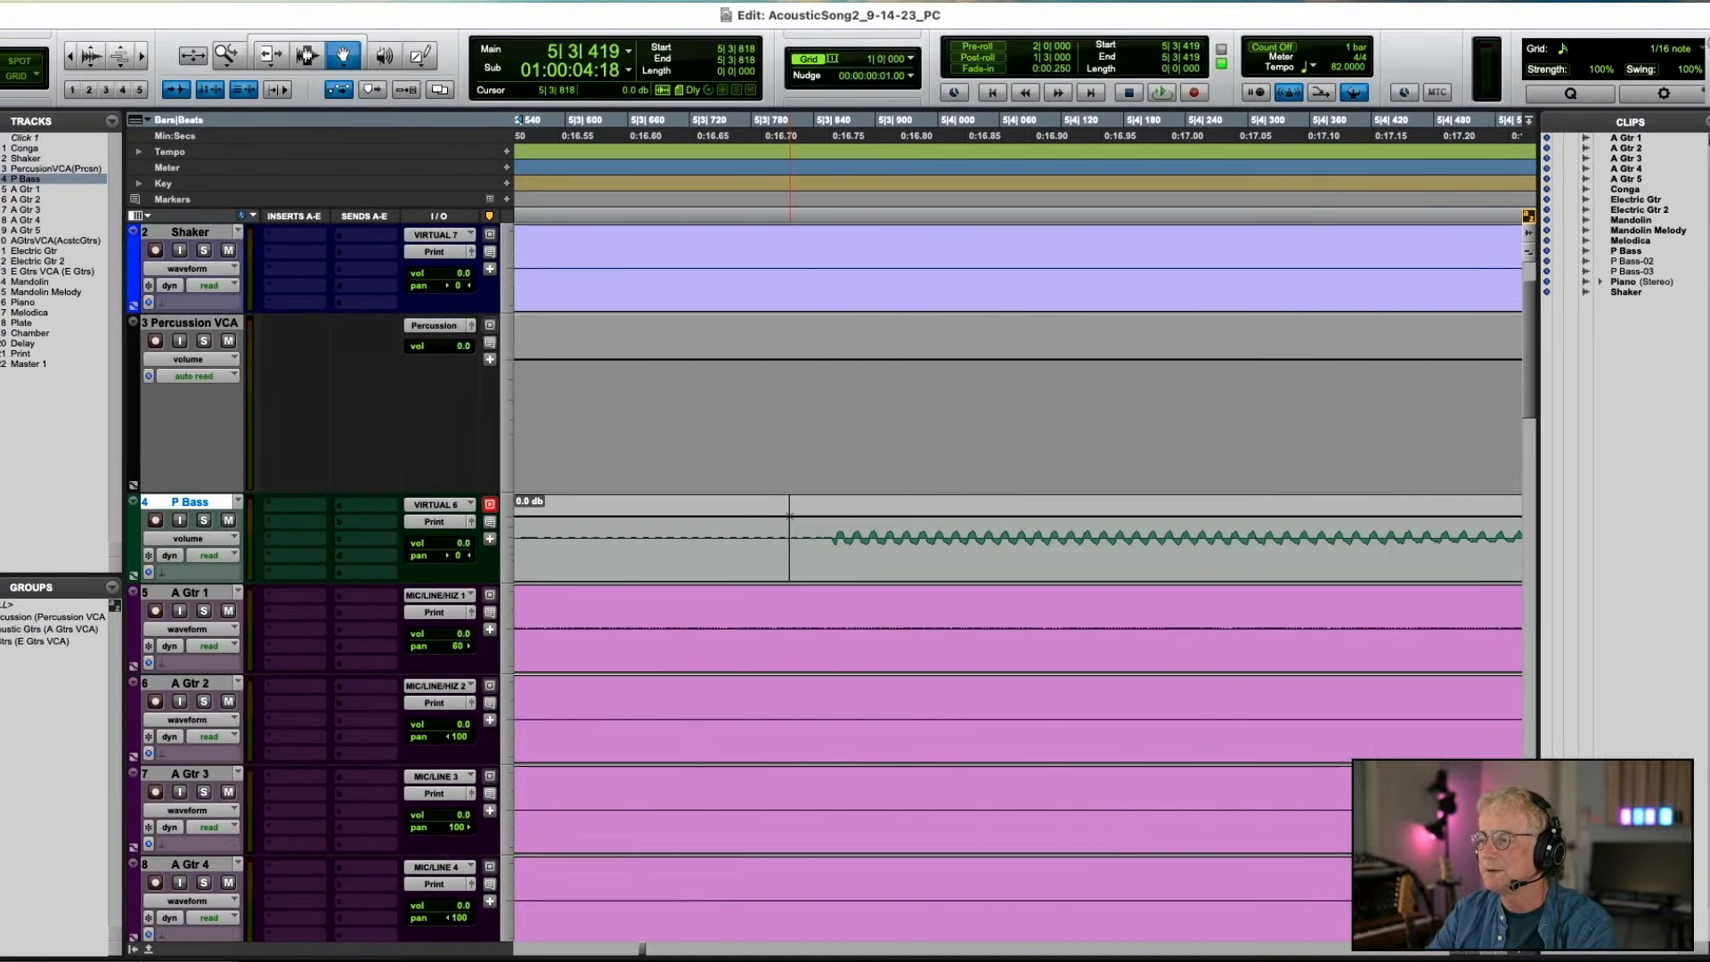
pyautogui.moveTo(789, 519); pyautogui.dragTo(789, 544)
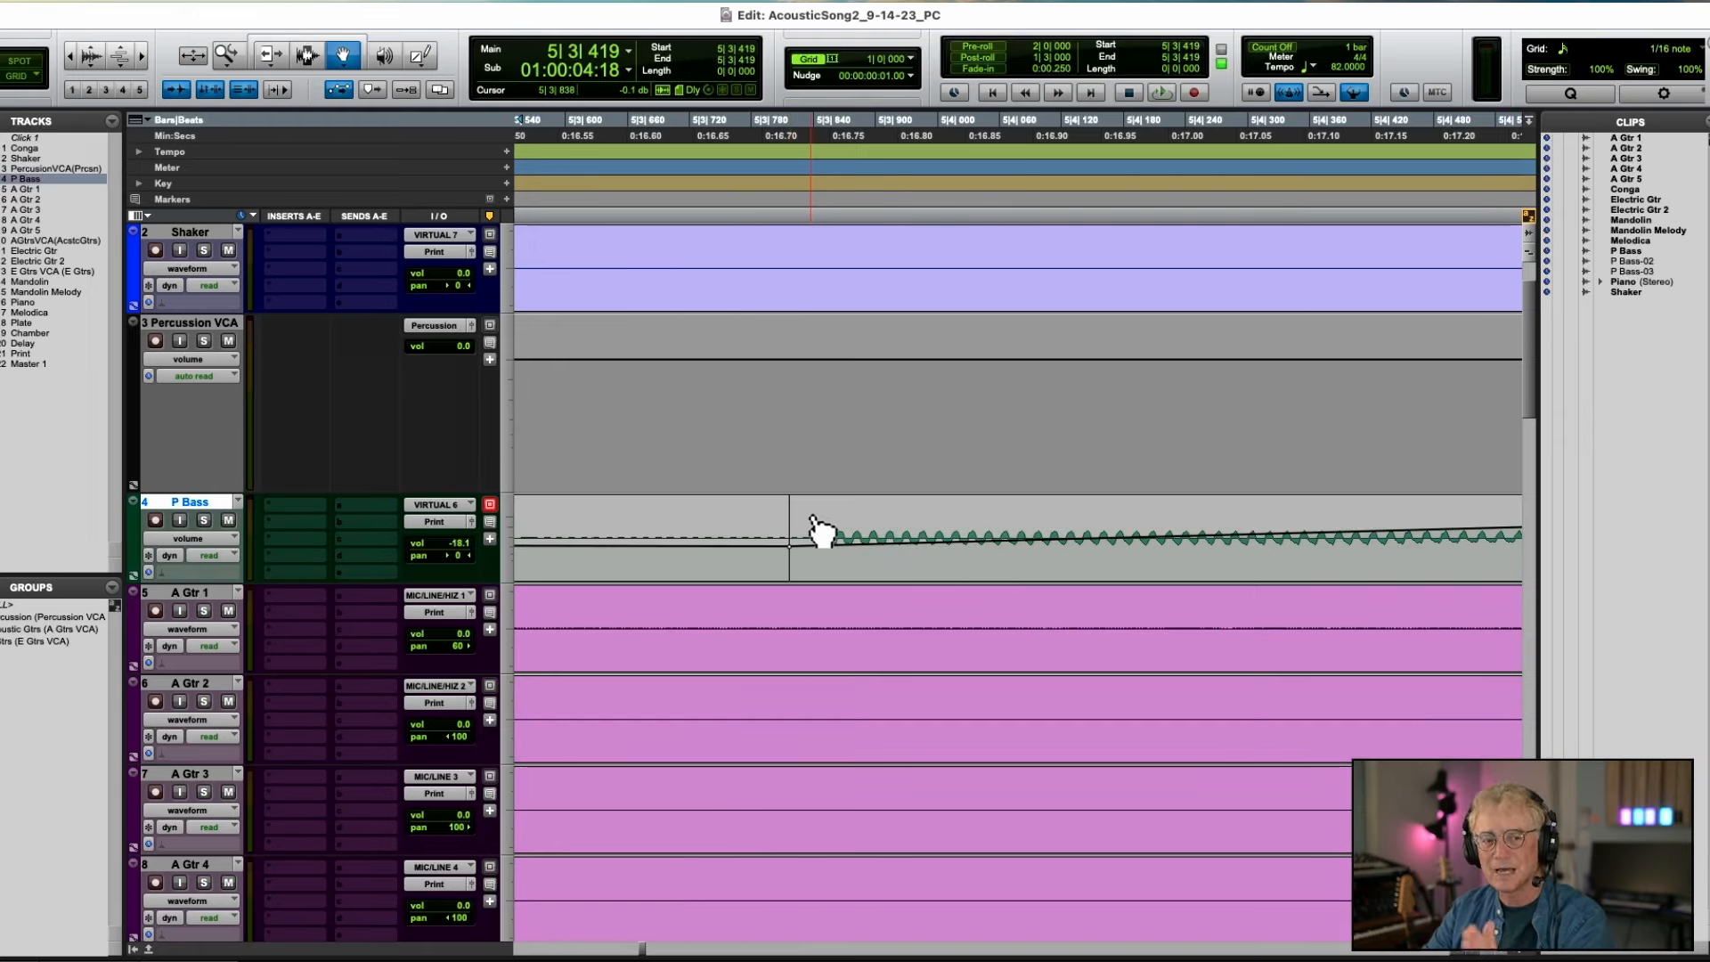
pyautogui.press('r')
pyautogui.press('r')
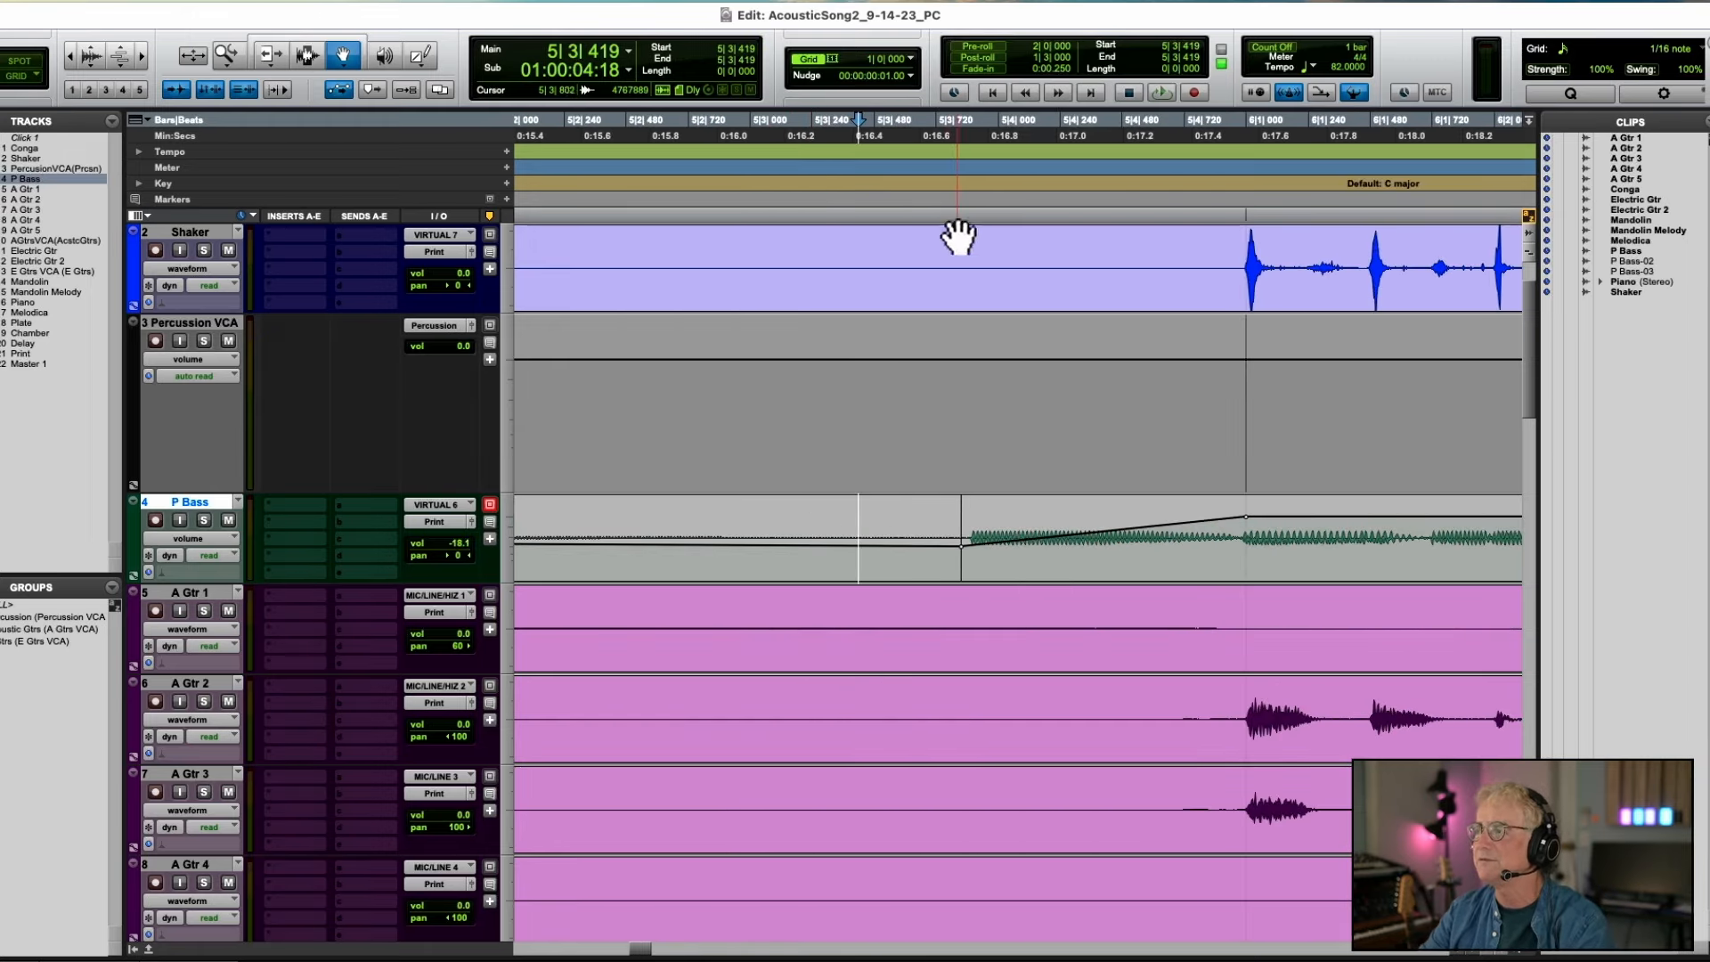
pyautogui.click(957, 201)
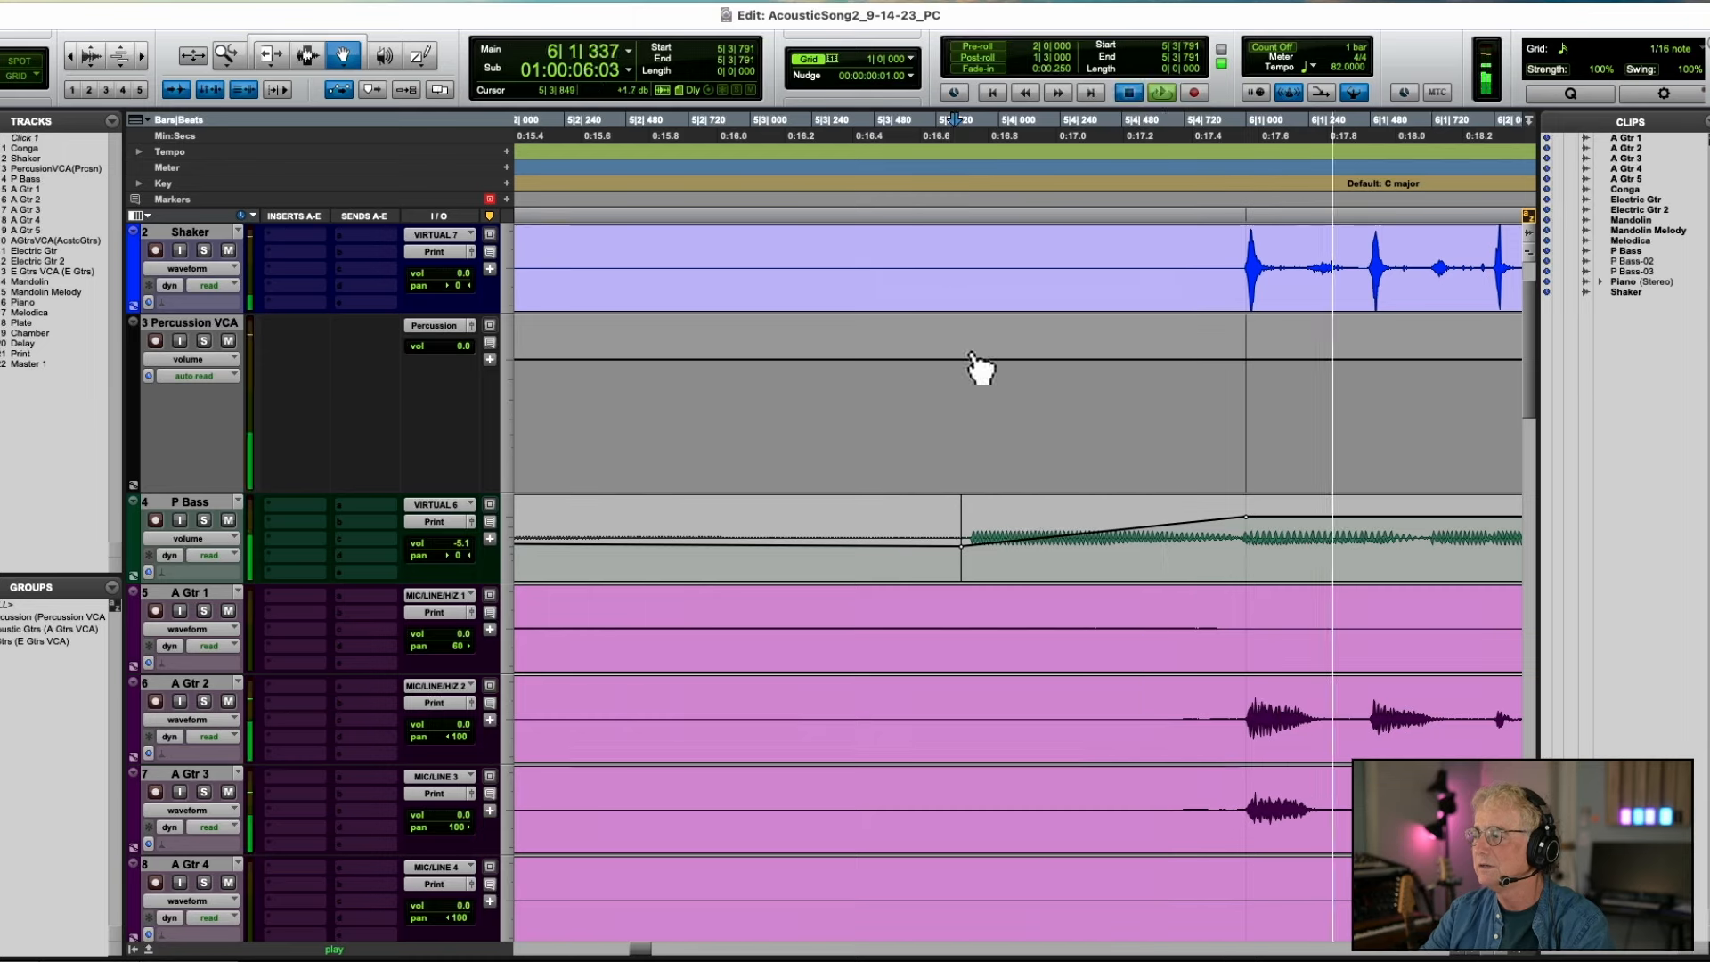
pyautogui.press('space')
# Raise the P Bass volume breakpoint at the clip split to about -5.7 dB and play the entry from 5|3|220
pyautogui.moveTo(963, 547); pyautogui.dragTo(913, 525)
pyautogui.press('space')
pyautogui.press('space')
pyautogui.hscroll(1, 959, 537)
pyautogui.click(767, 184)
pyautogui.press('space')
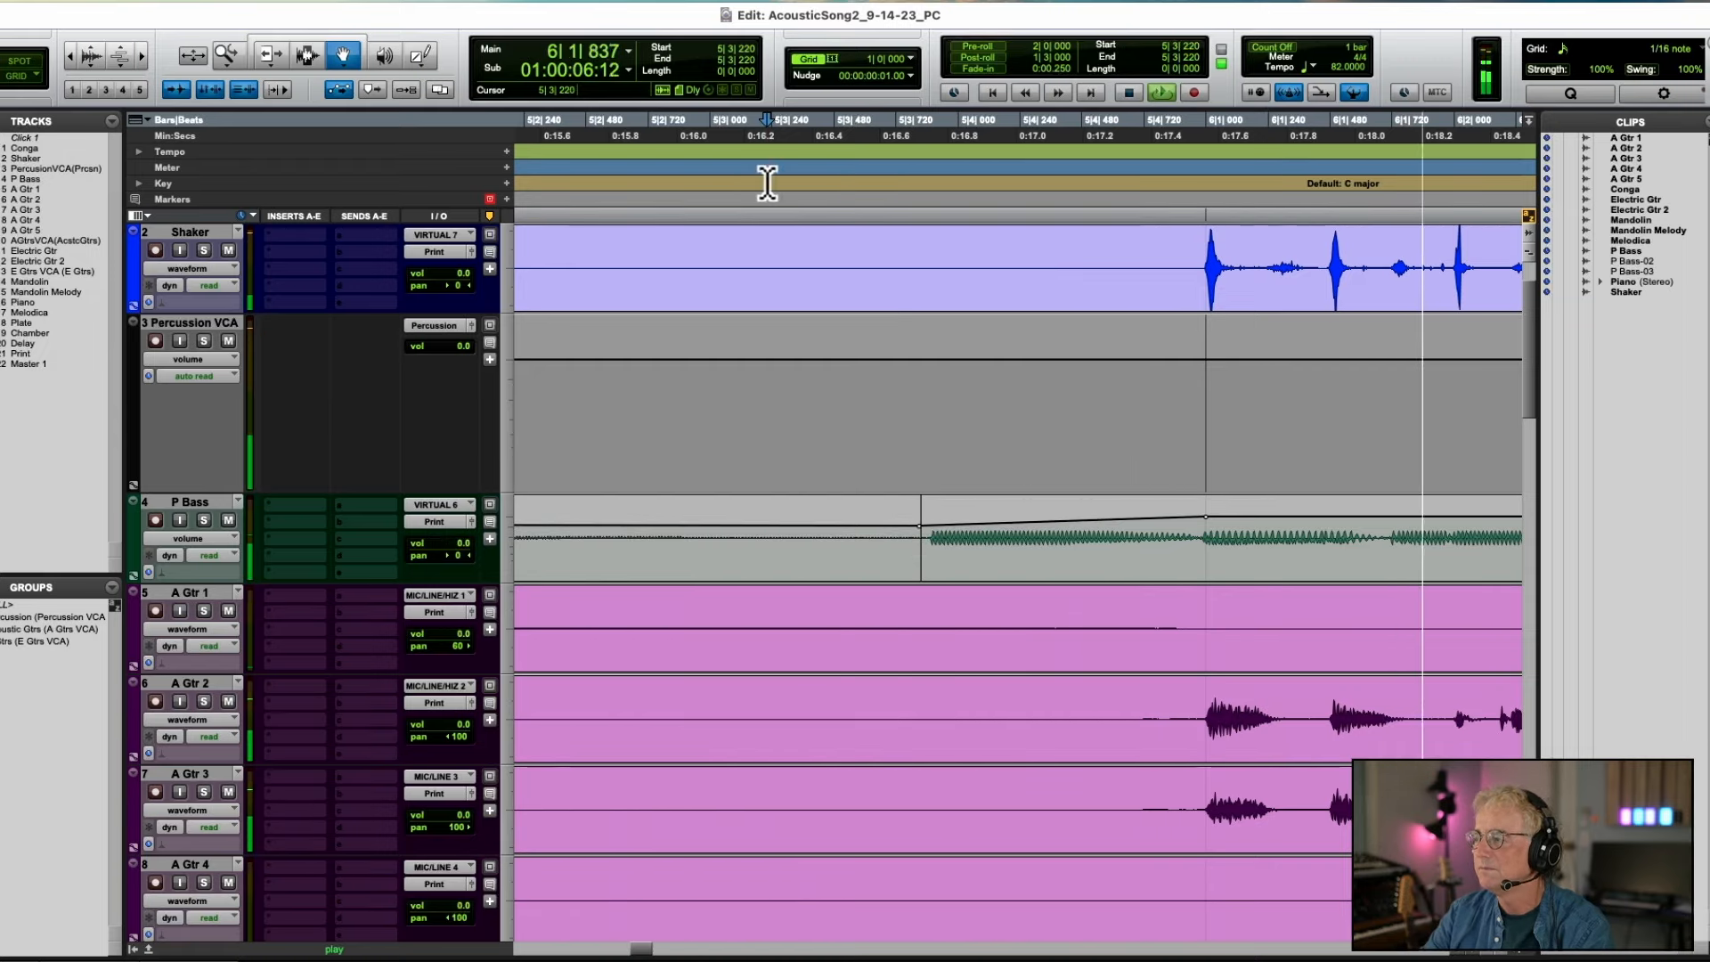
pyautogui.press('space')
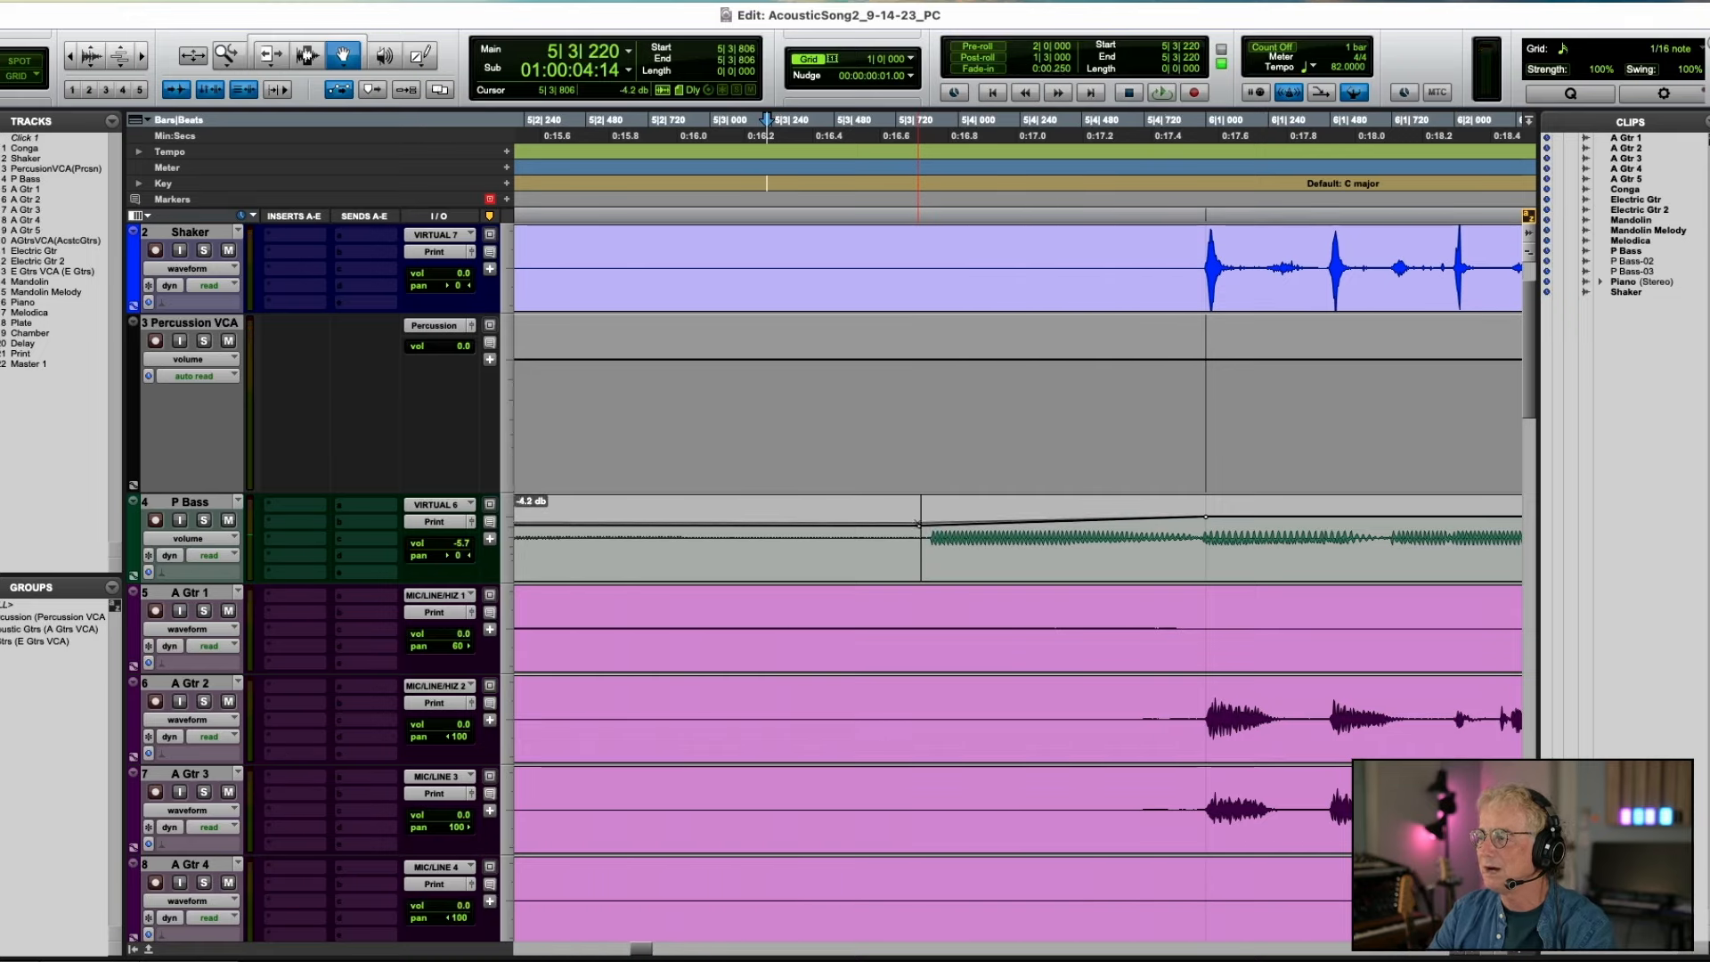
# Fine-tune the P Bass volume breakpoint at the clip split to about -3.6 dB and check the transition from 4|3|645
pyautogui.moveTo(918, 524); pyautogui.dragTo(919, 522)
pyautogui.click(787, 191)
pyautogui.press('space')
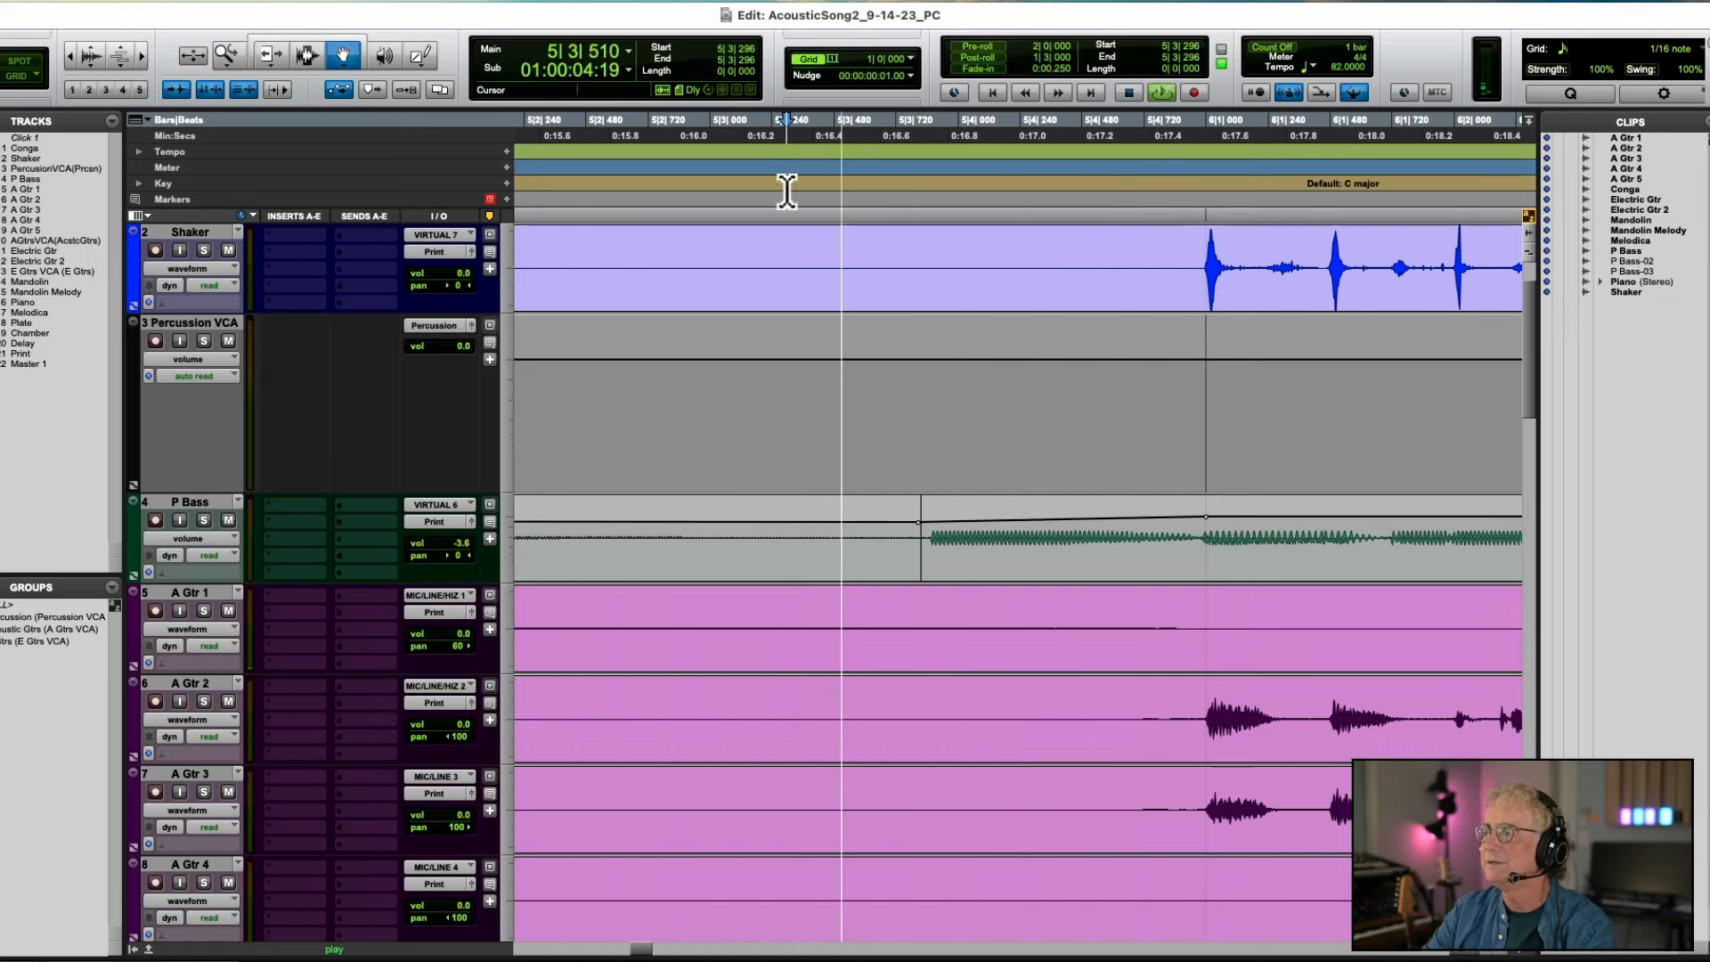
pyautogui.press('r')
pyautogui.press('r')
pyautogui.press('space')
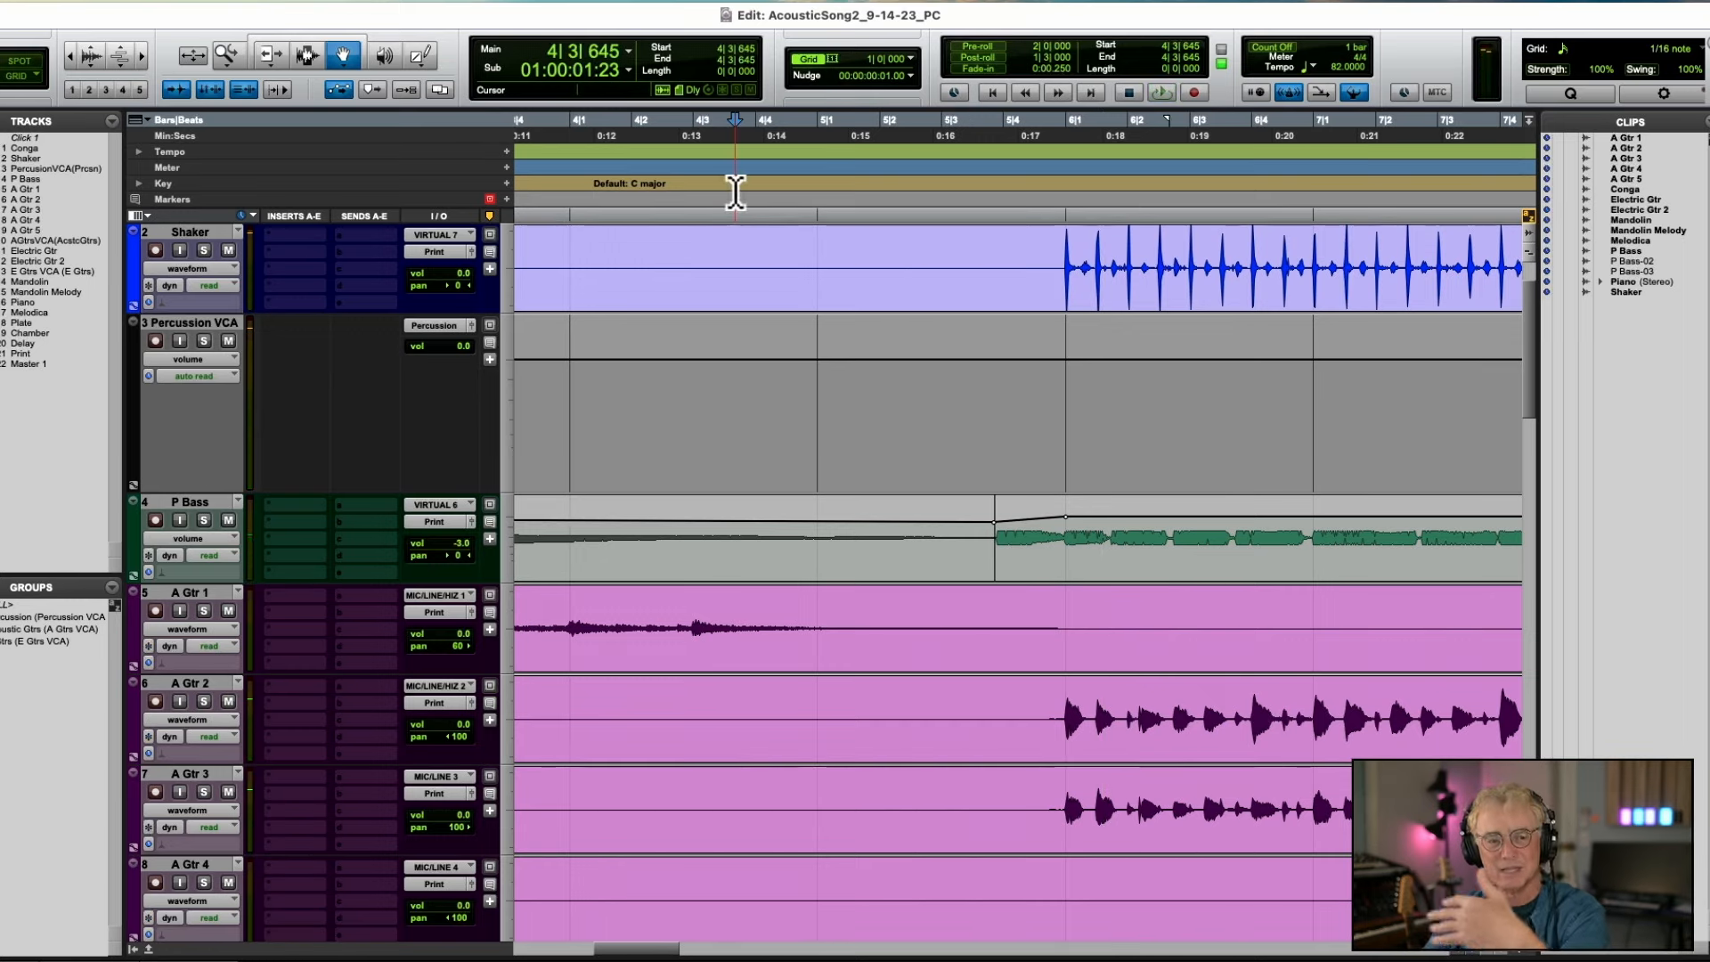
pyautogui.press('space')
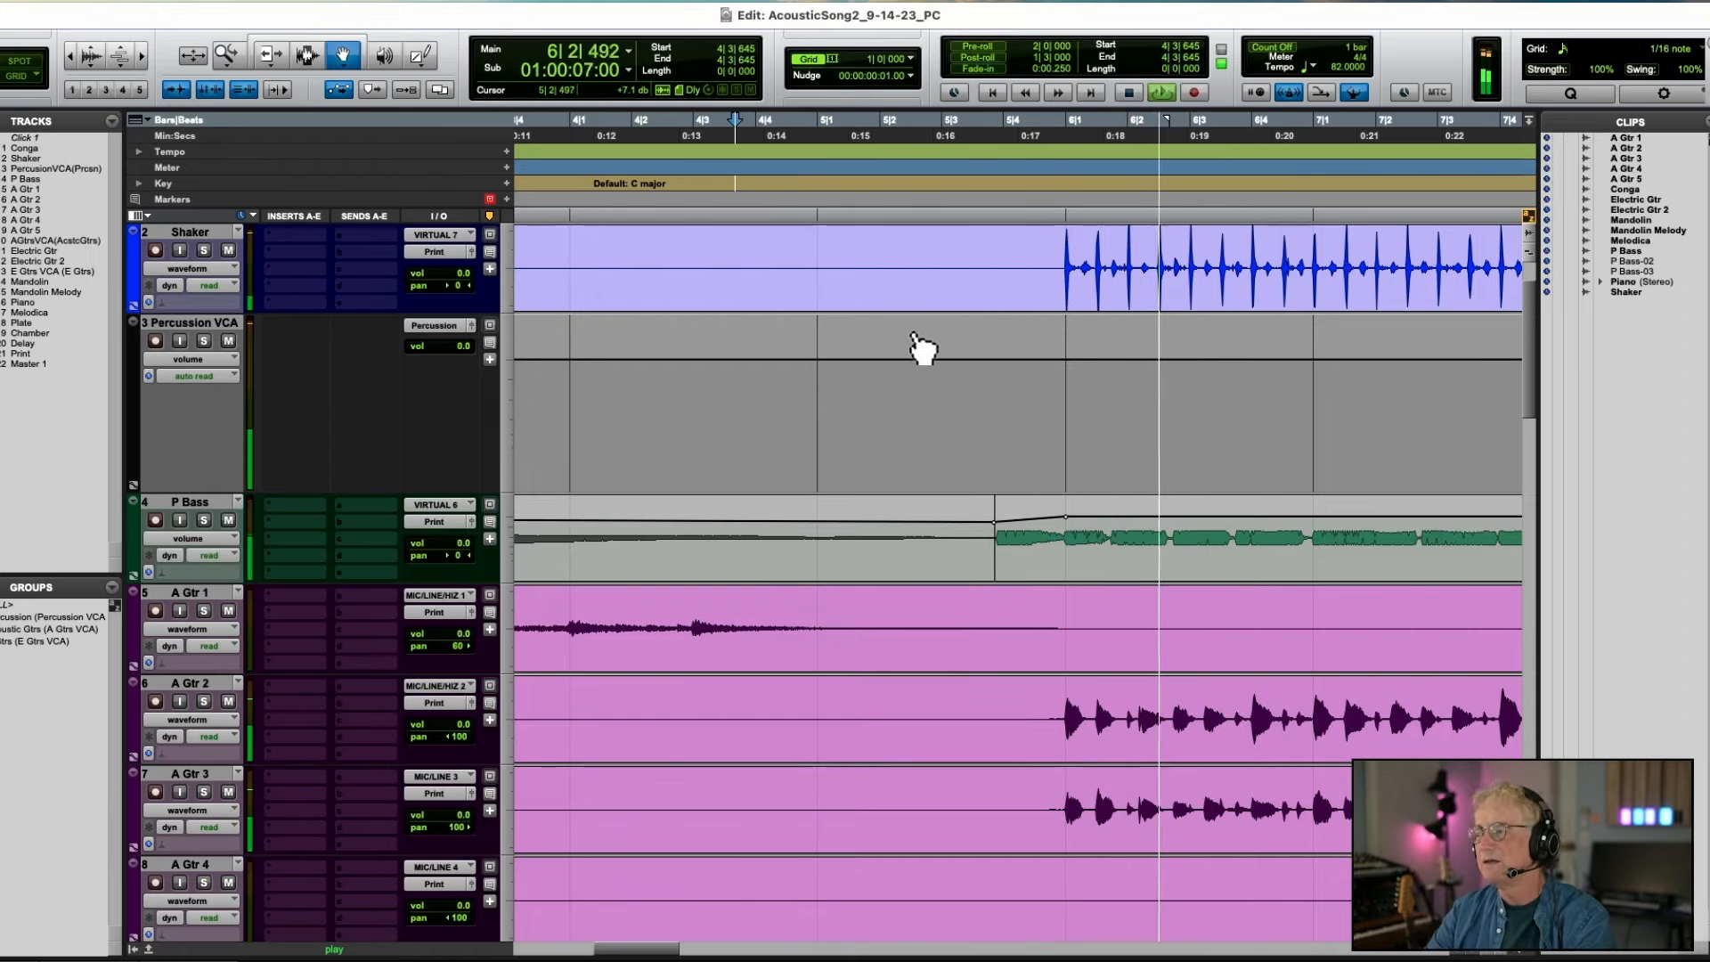
pyautogui.press('space')
# During playback from just before bar 6, solo the Shaker and pan it 24 left, and pan the Conga 27 right
pyautogui.press('r')
pyautogui.press('r')
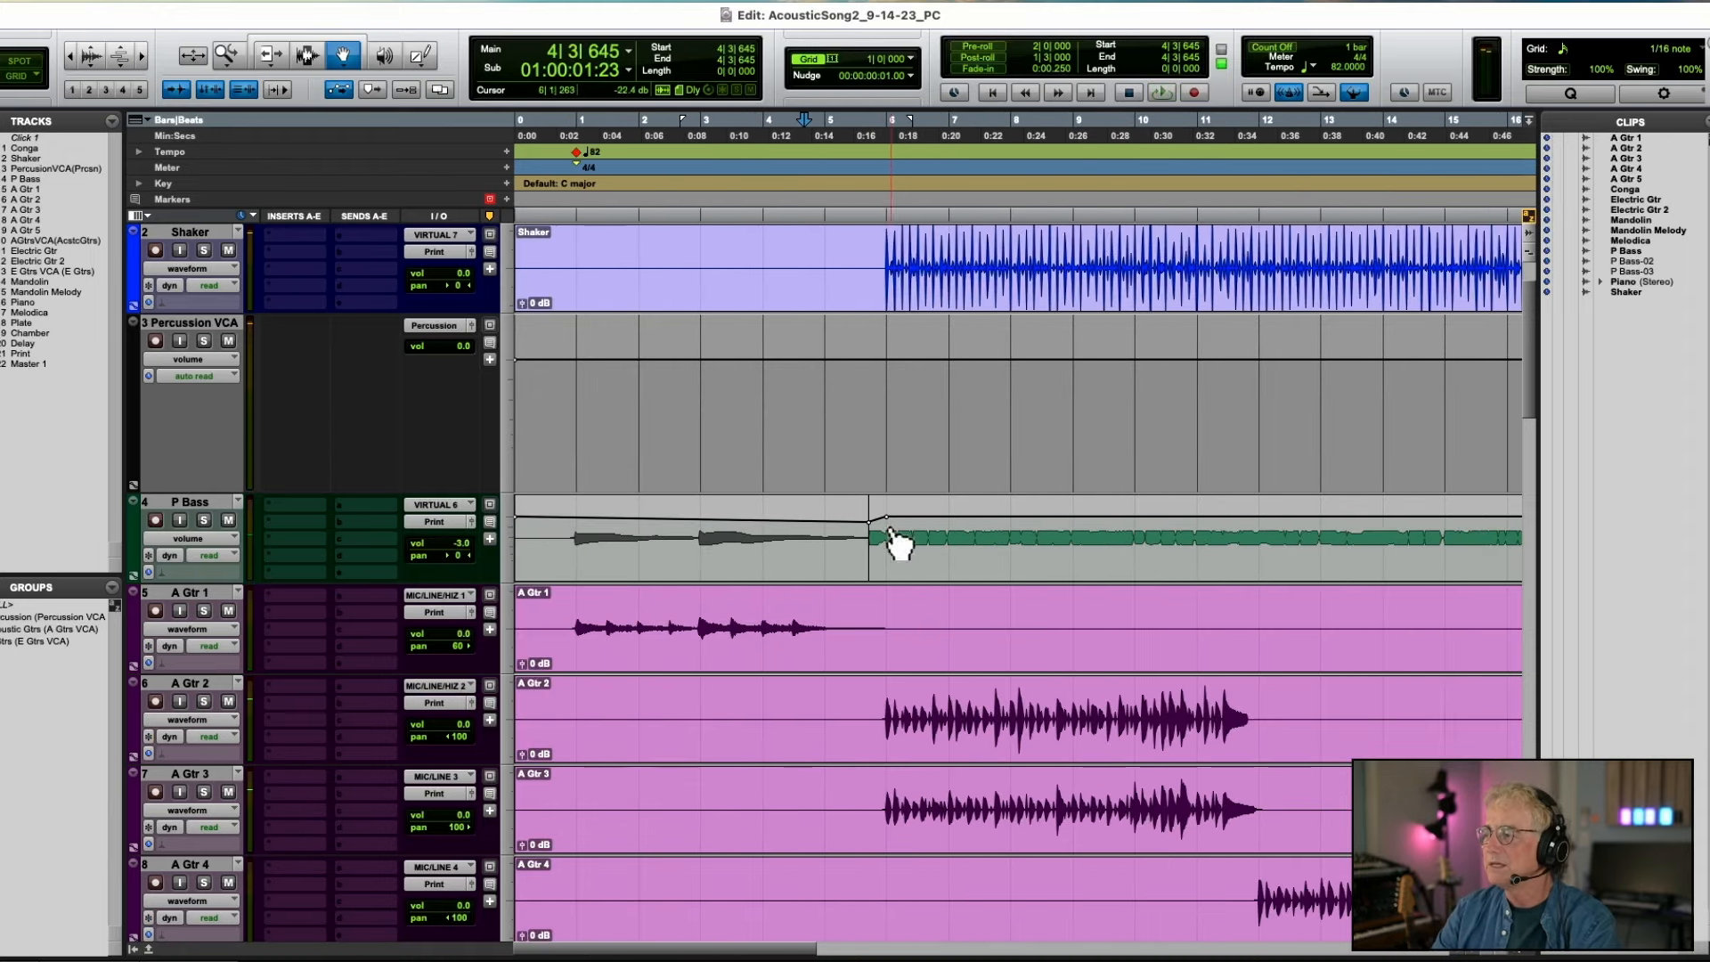
pyautogui.press('space')
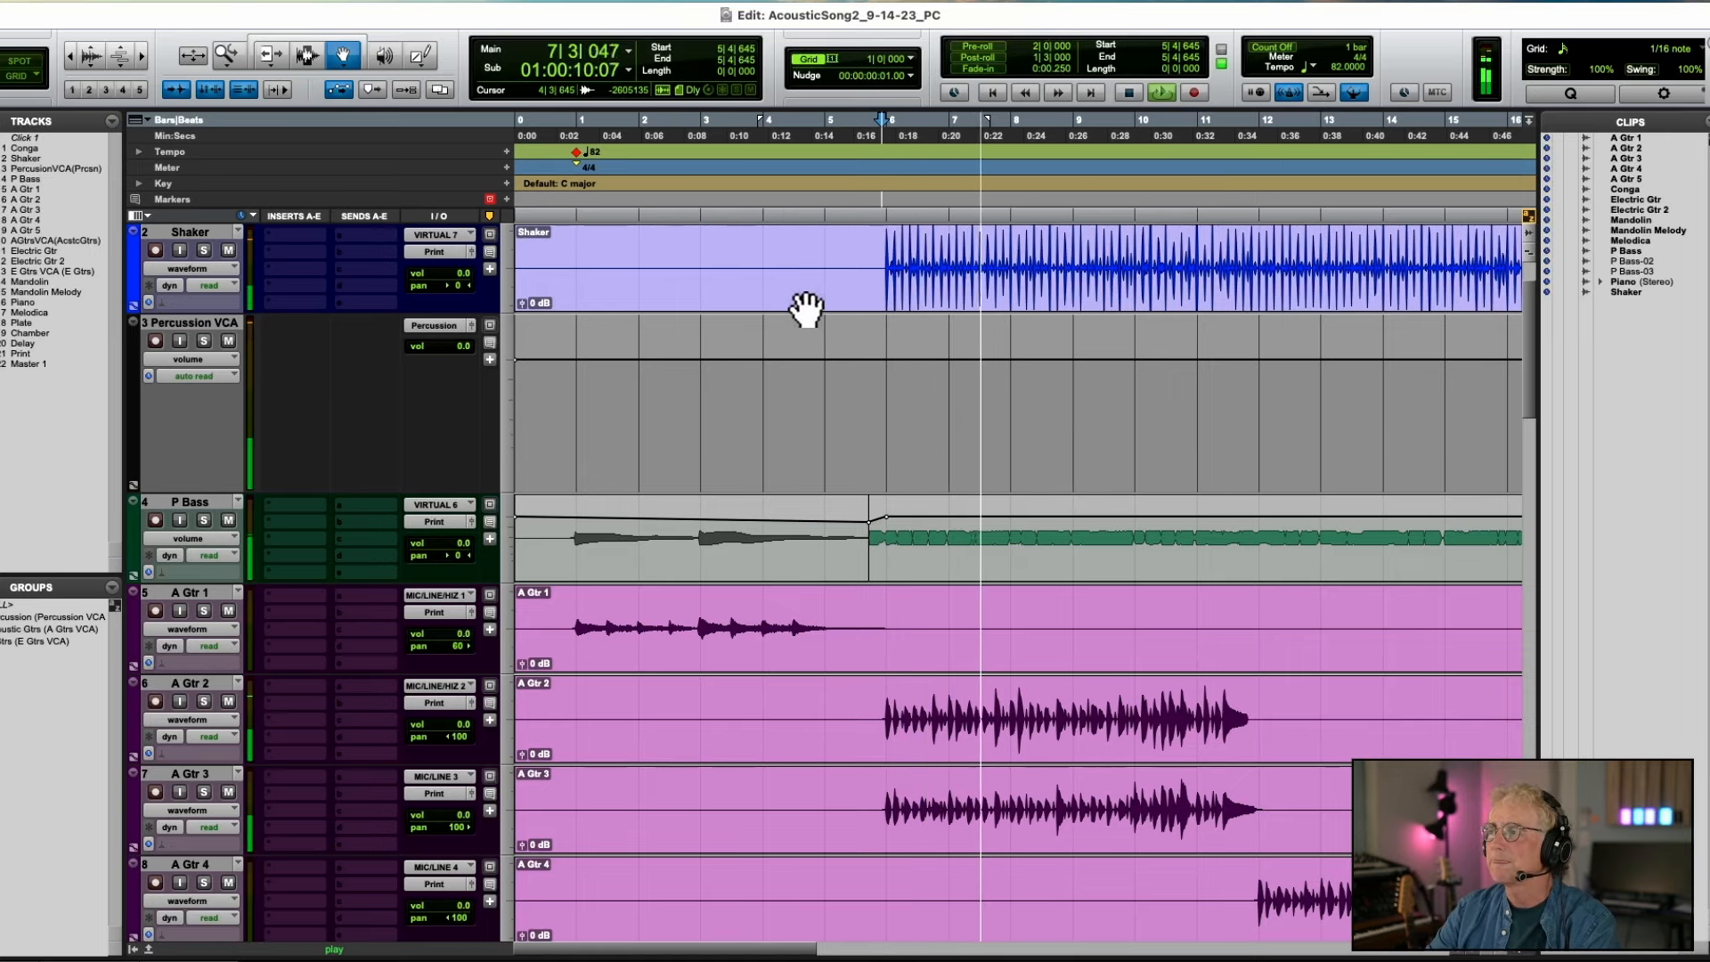
pyautogui.click(201, 251)
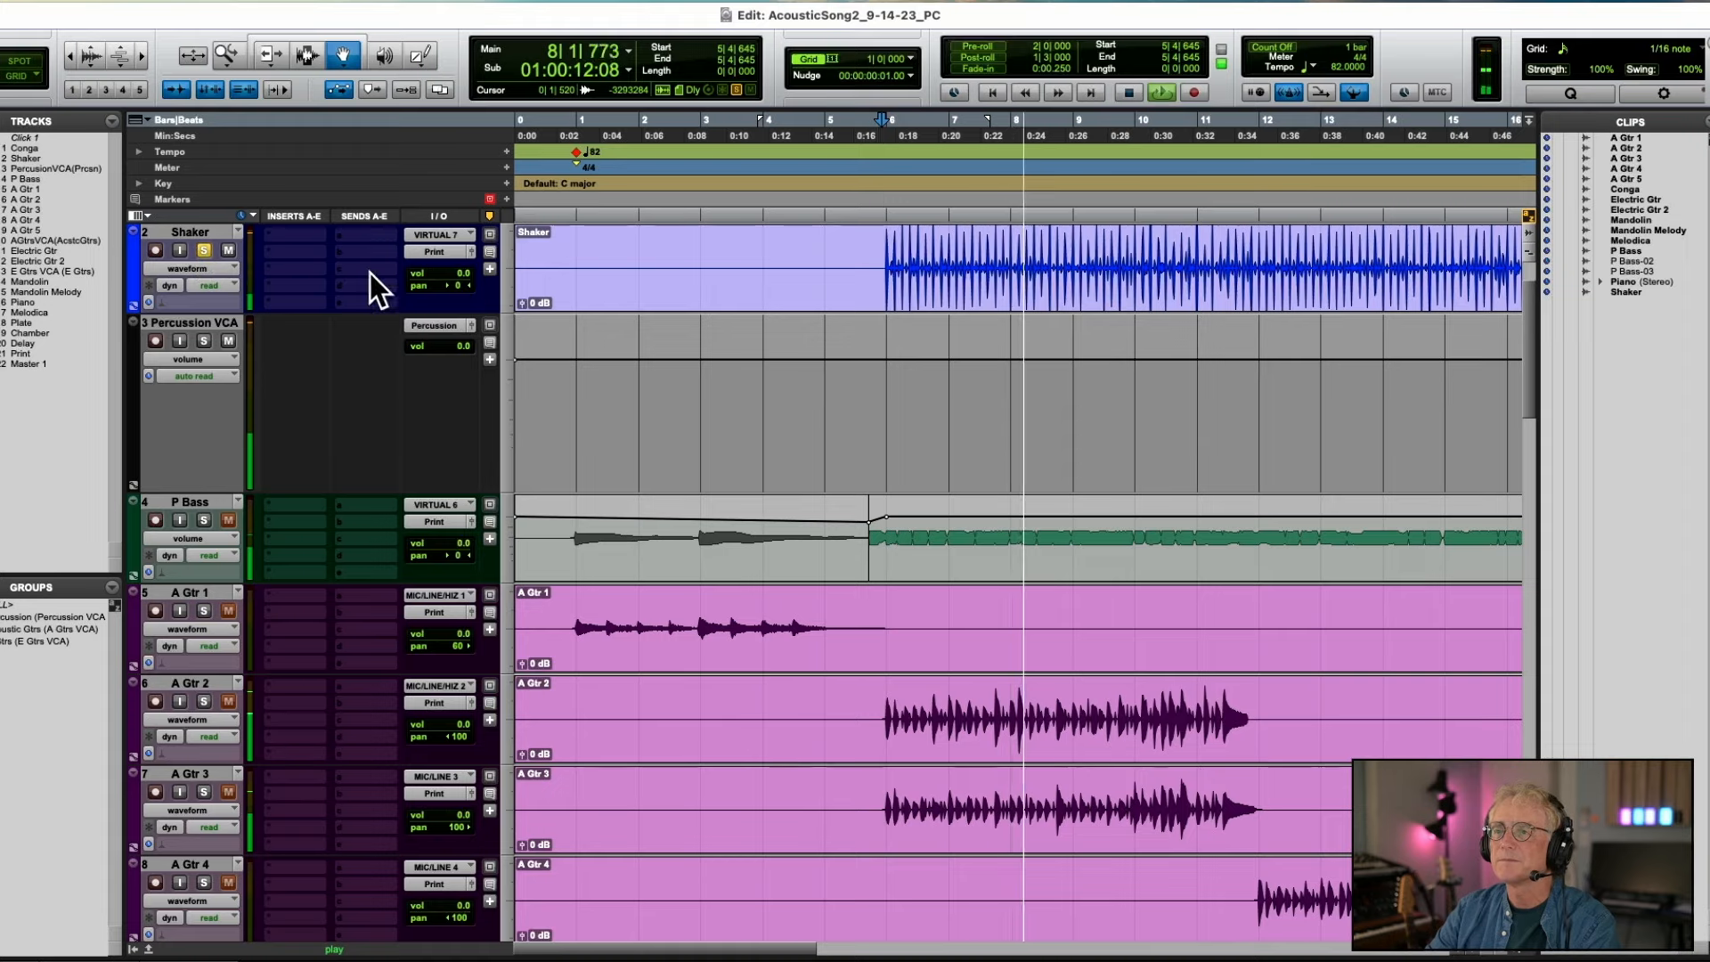
pyautogui.scroll(2, 392, 278)
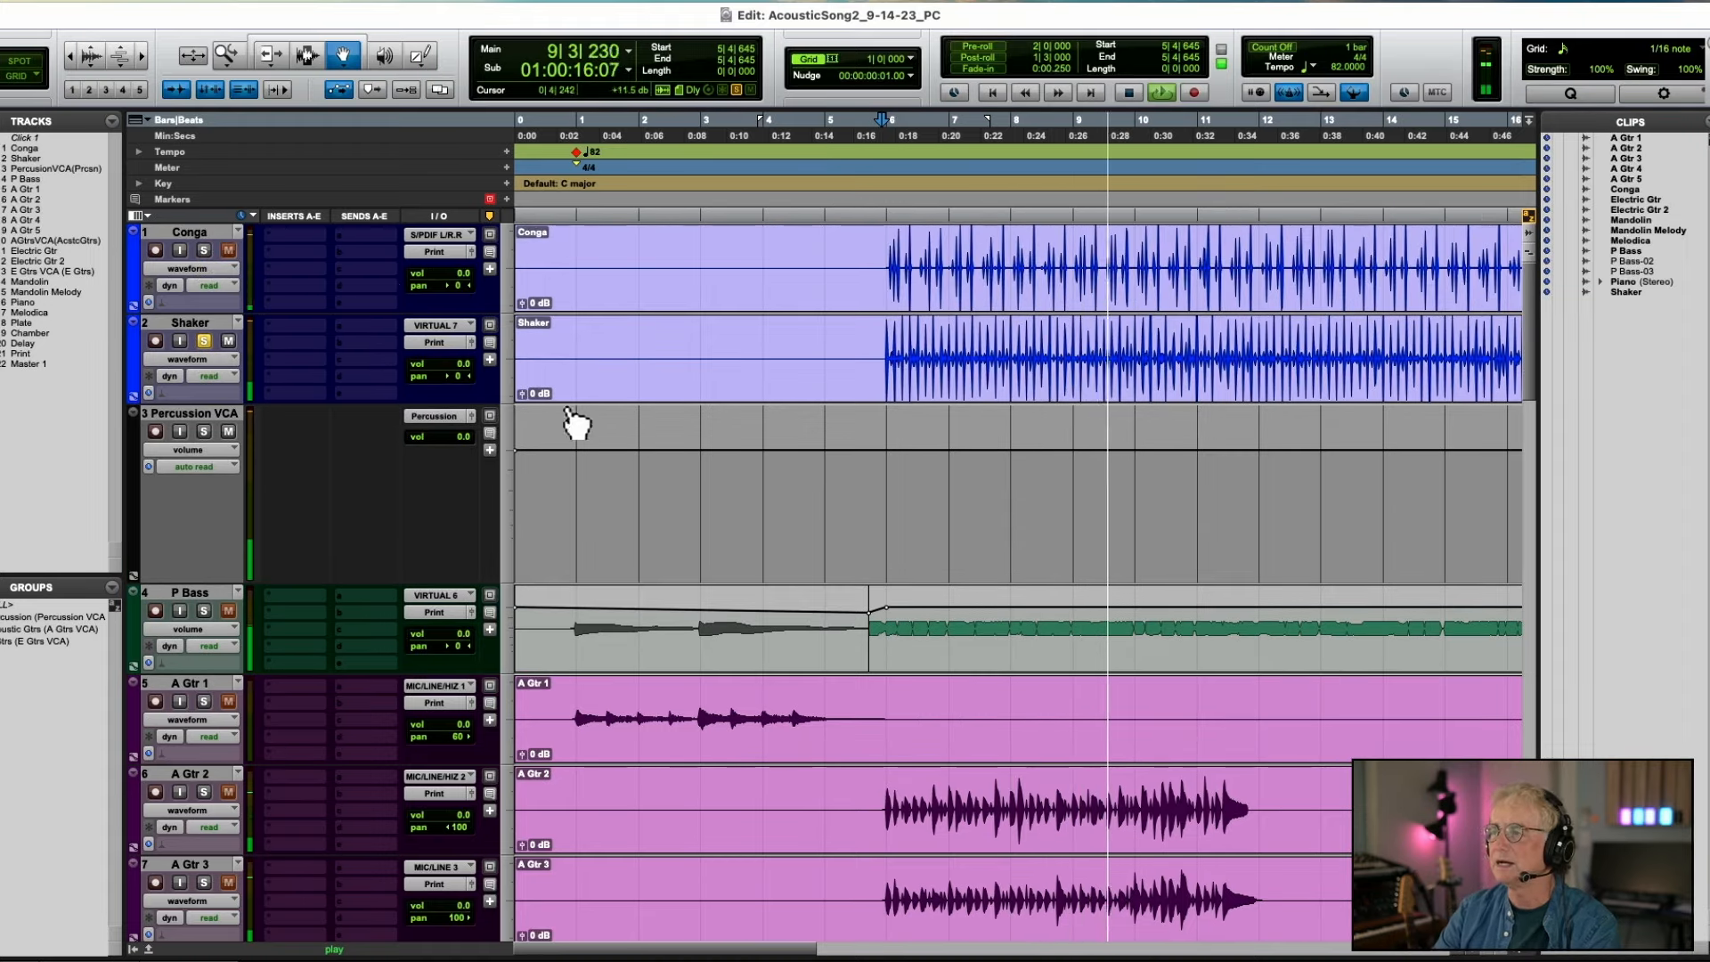
pyautogui.moveTo(462, 375); pyautogui.dragTo(443, 377)
pyautogui.moveTo(456, 281); pyautogui.dragTo(463, 283)
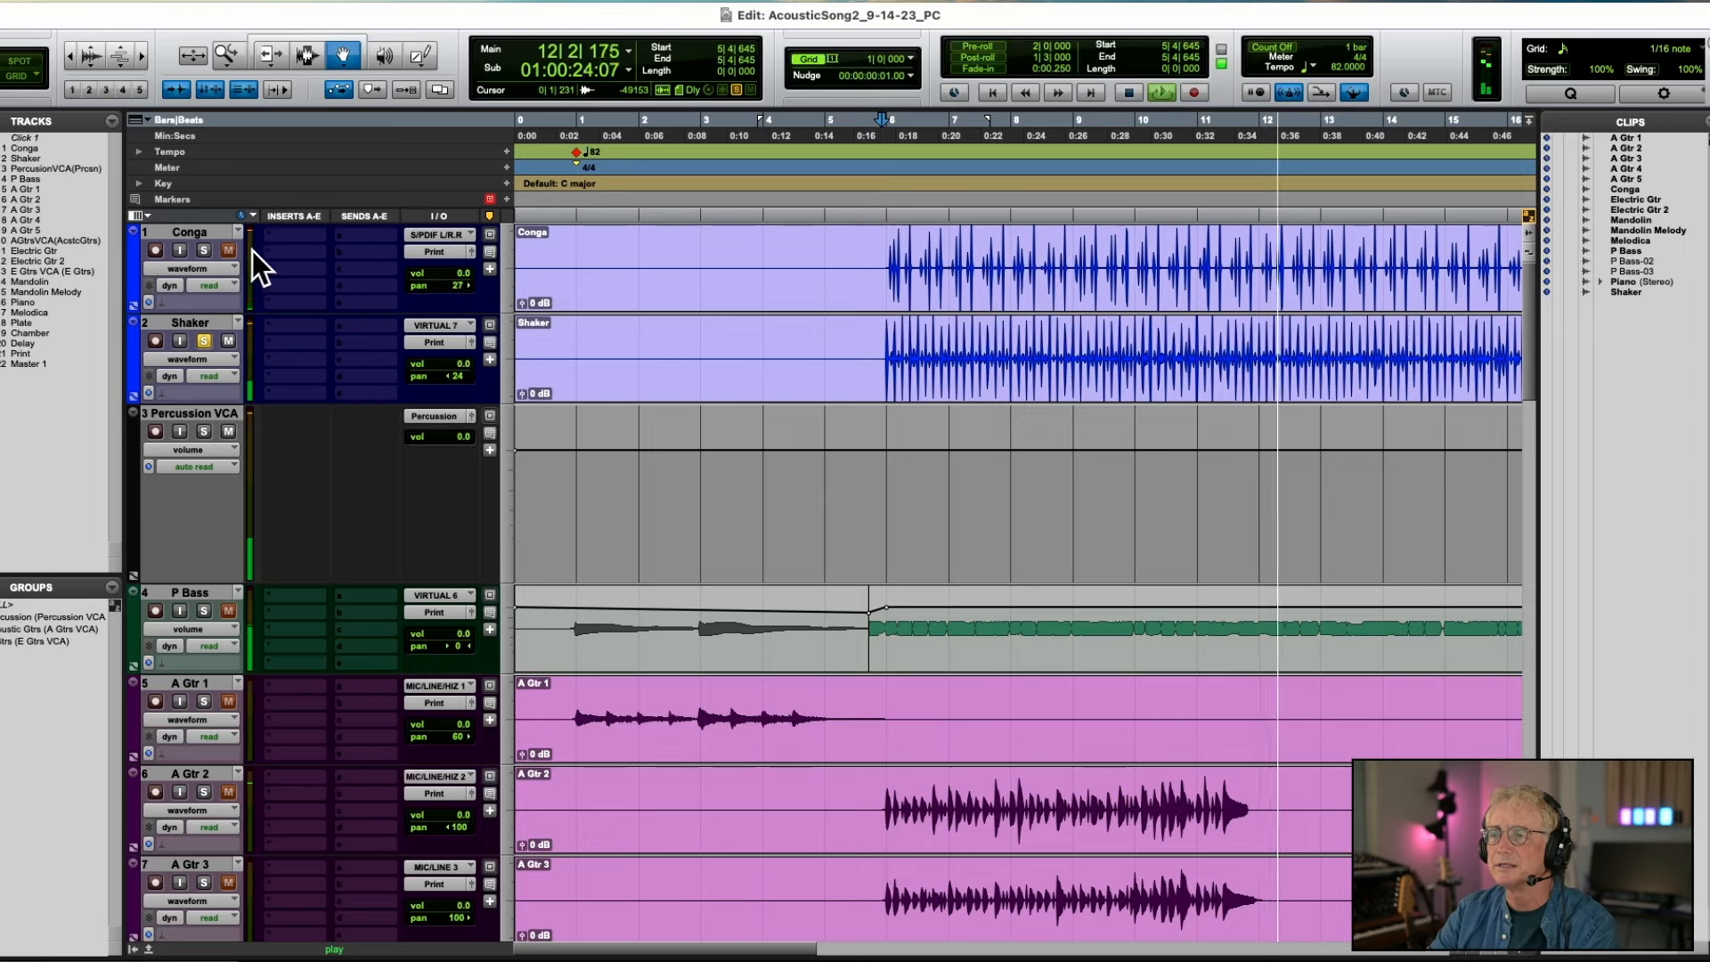
# Solo the Conga with the Shaker, lower the Shaker's clip gain, and replay the full mix from just before bar 6
pyautogui.click(206, 246)
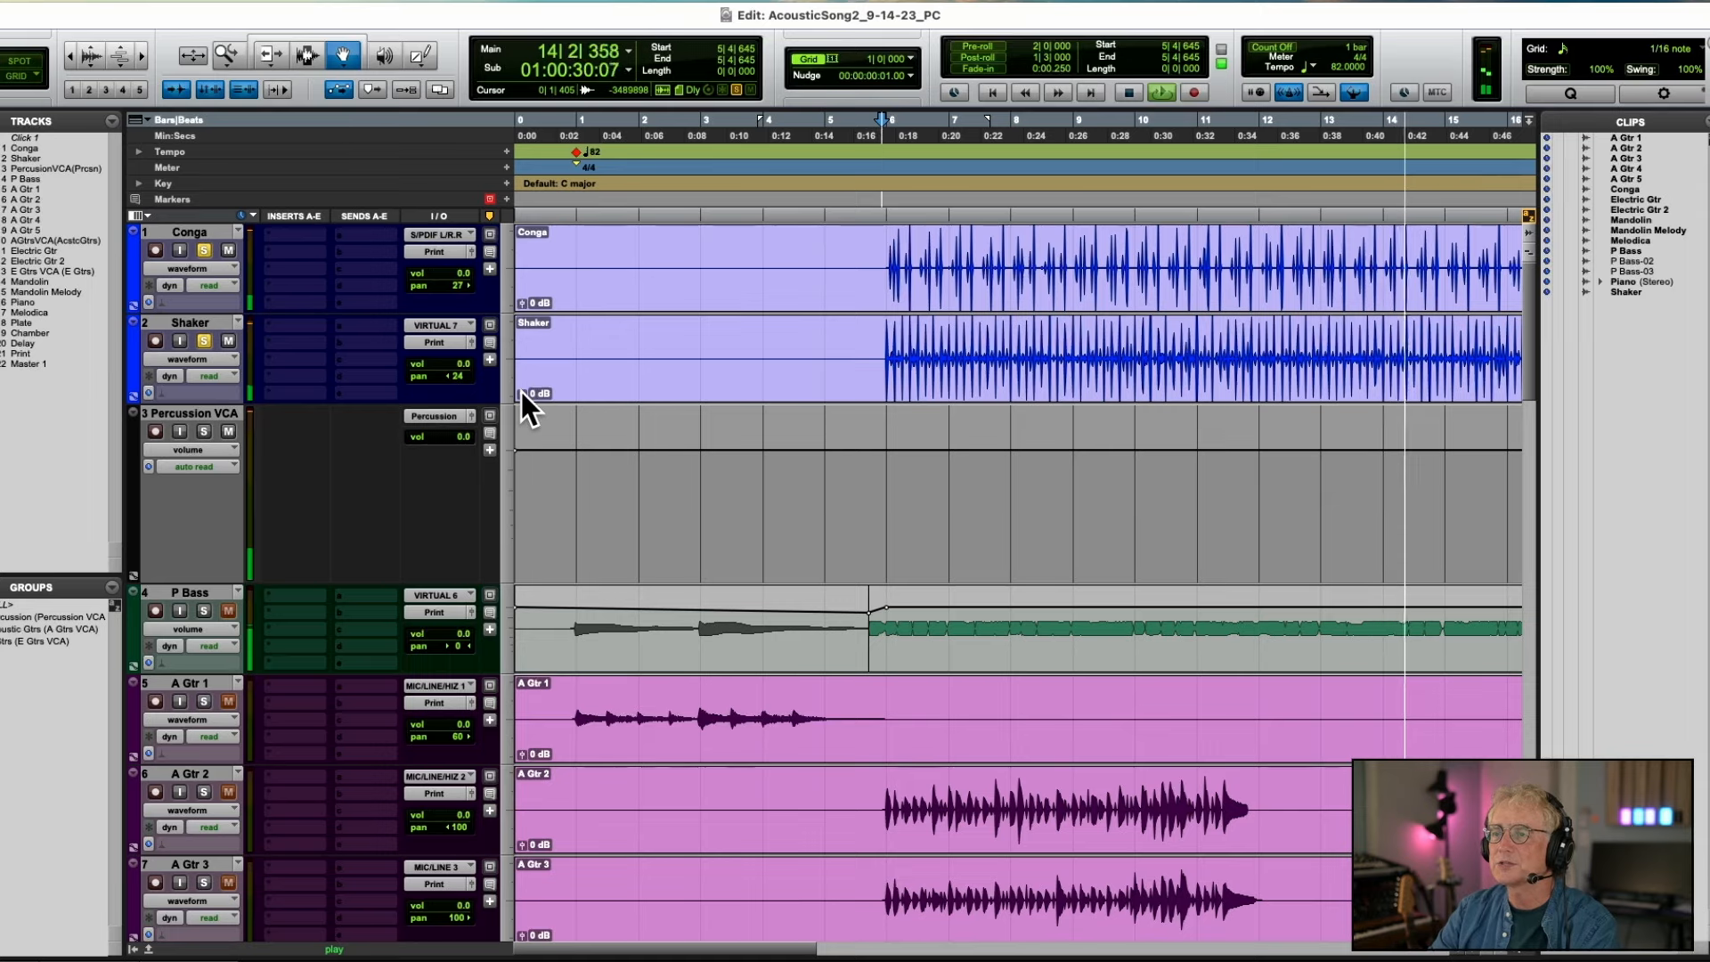
pyautogui.moveTo(521, 392); pyautogui.dragTo(520, 395)
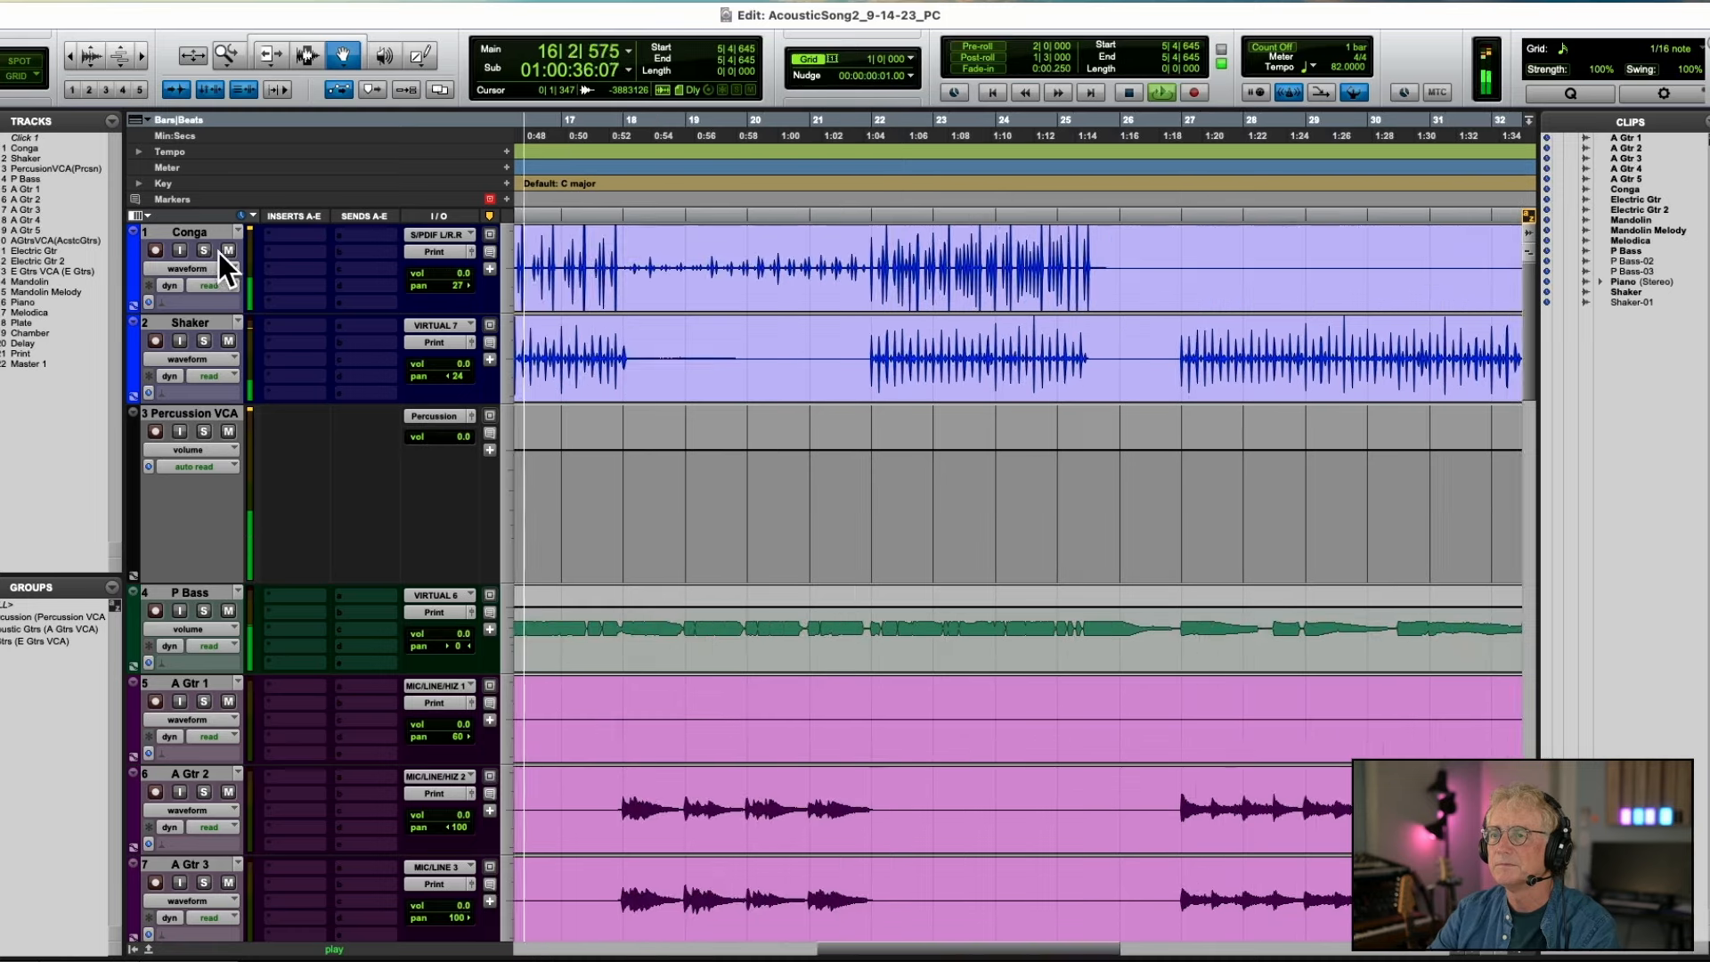
pyautogui.hscroll(-5, 615, 332)
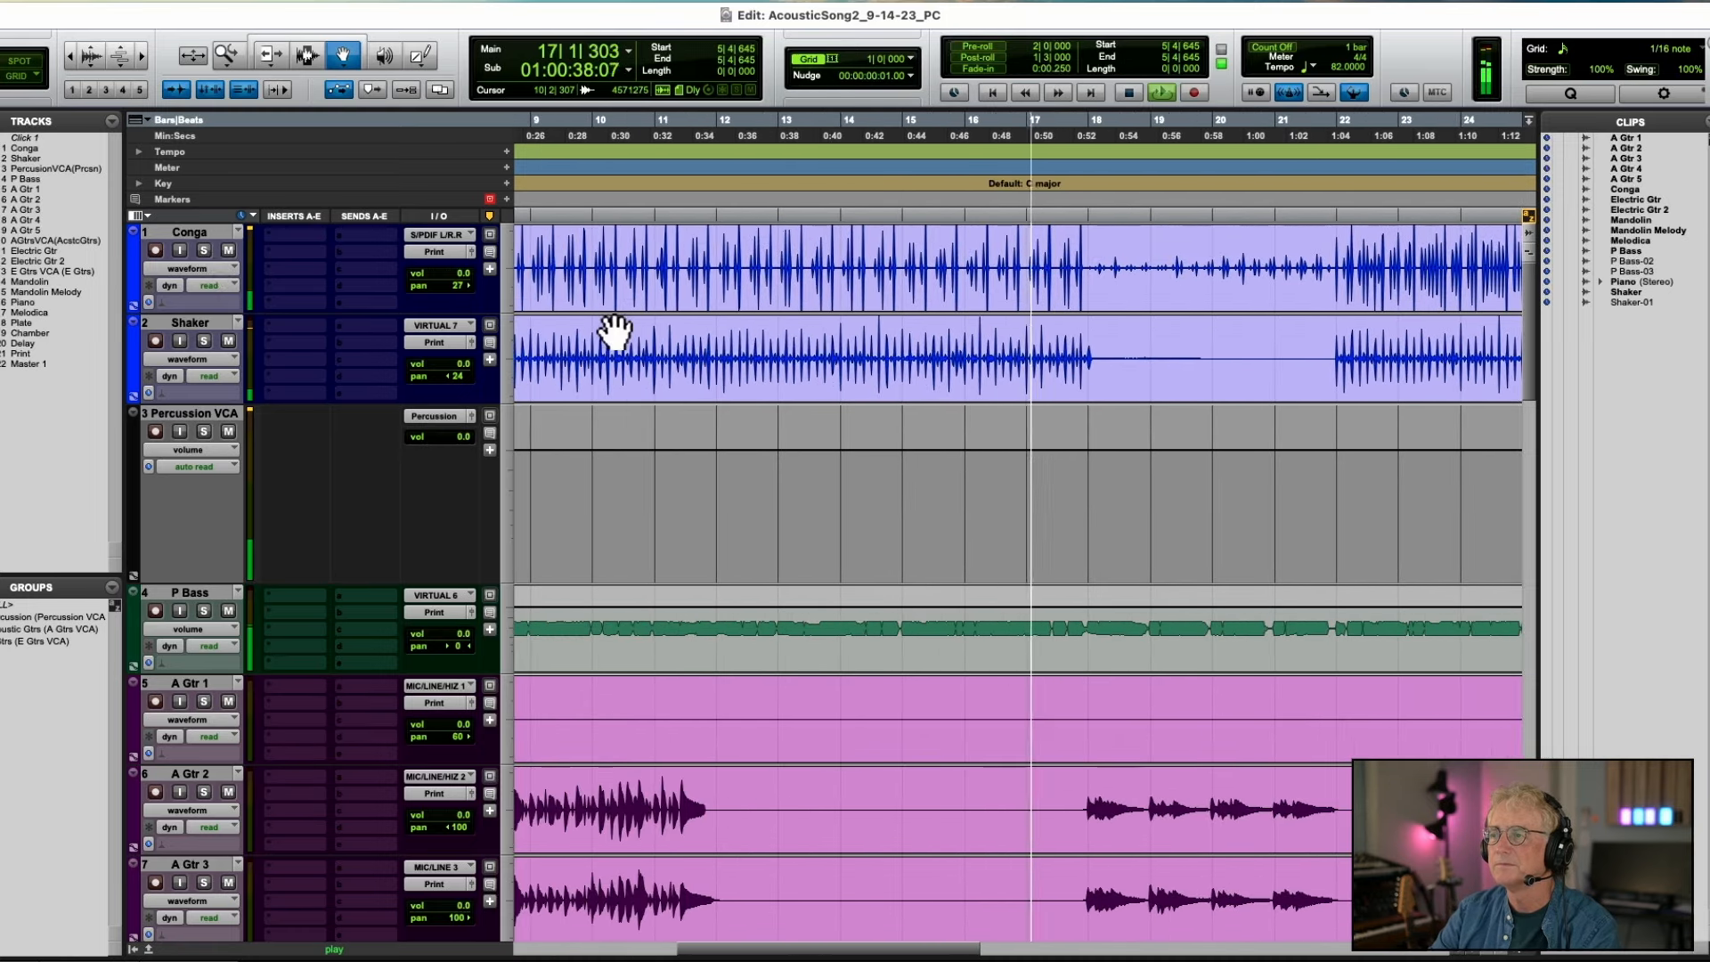
pyautogui.press('space')
pyautogui.press('space')
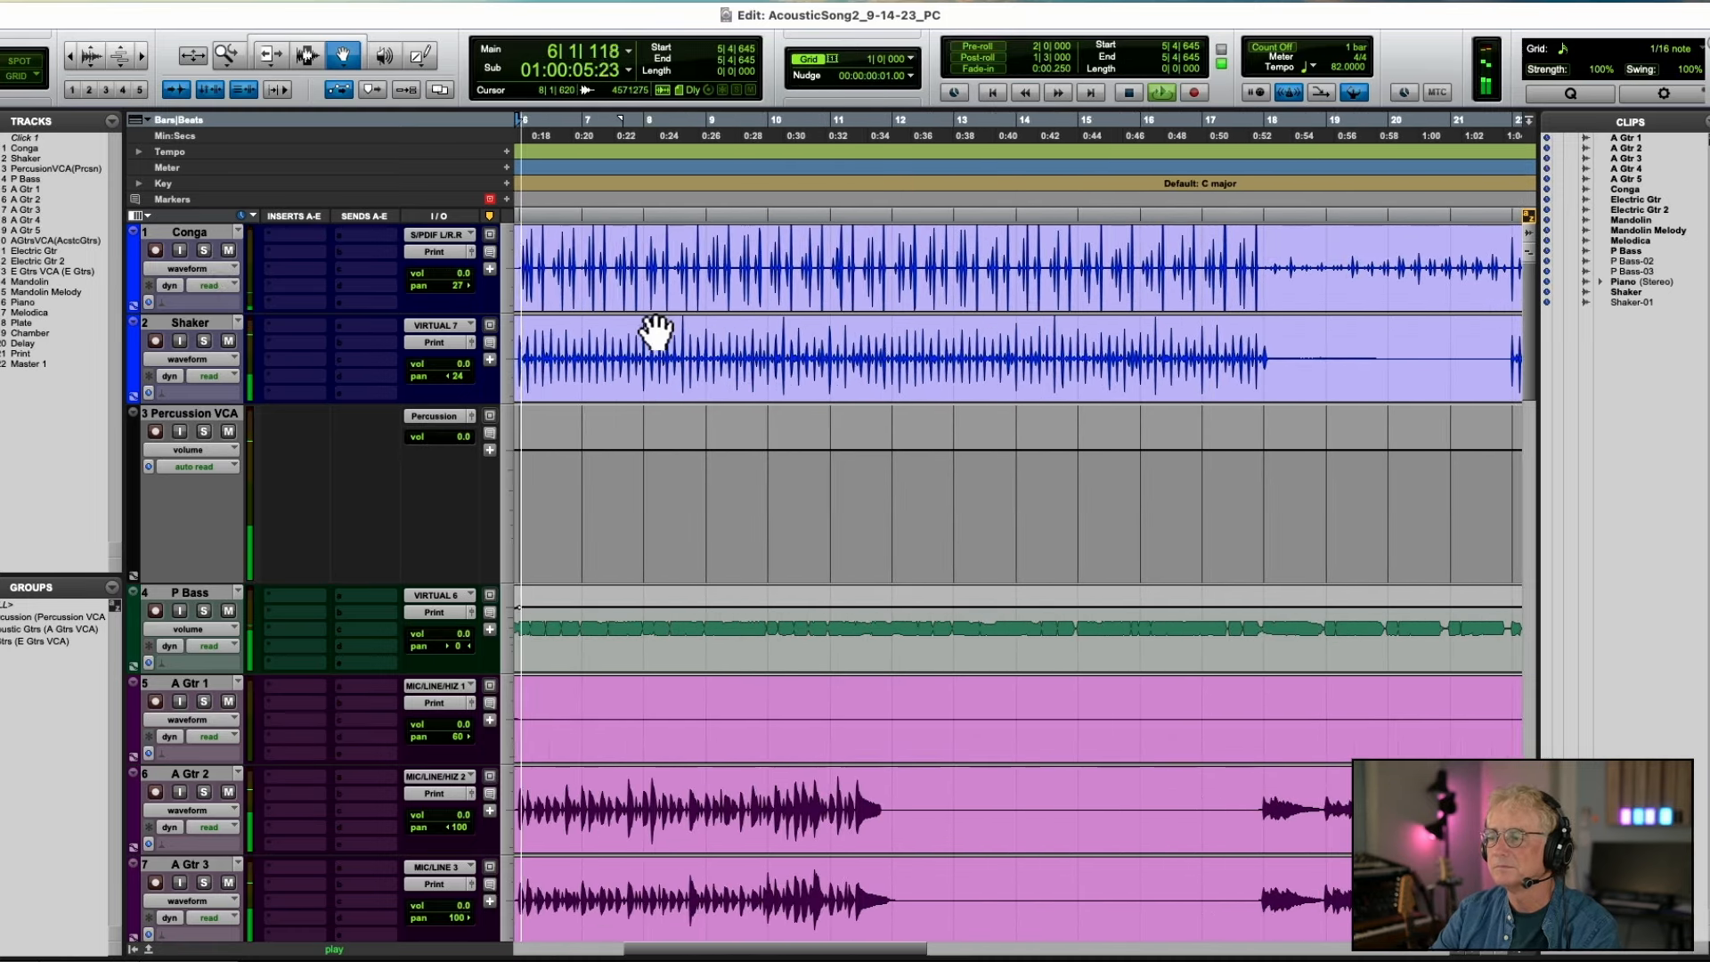
# Separate the first strummed passage on A Gtr 2 and A Gtr 3 into its own clips, from 4|3|530 to 13|1|386
pyautogui.scroll(-3, 797, 531)
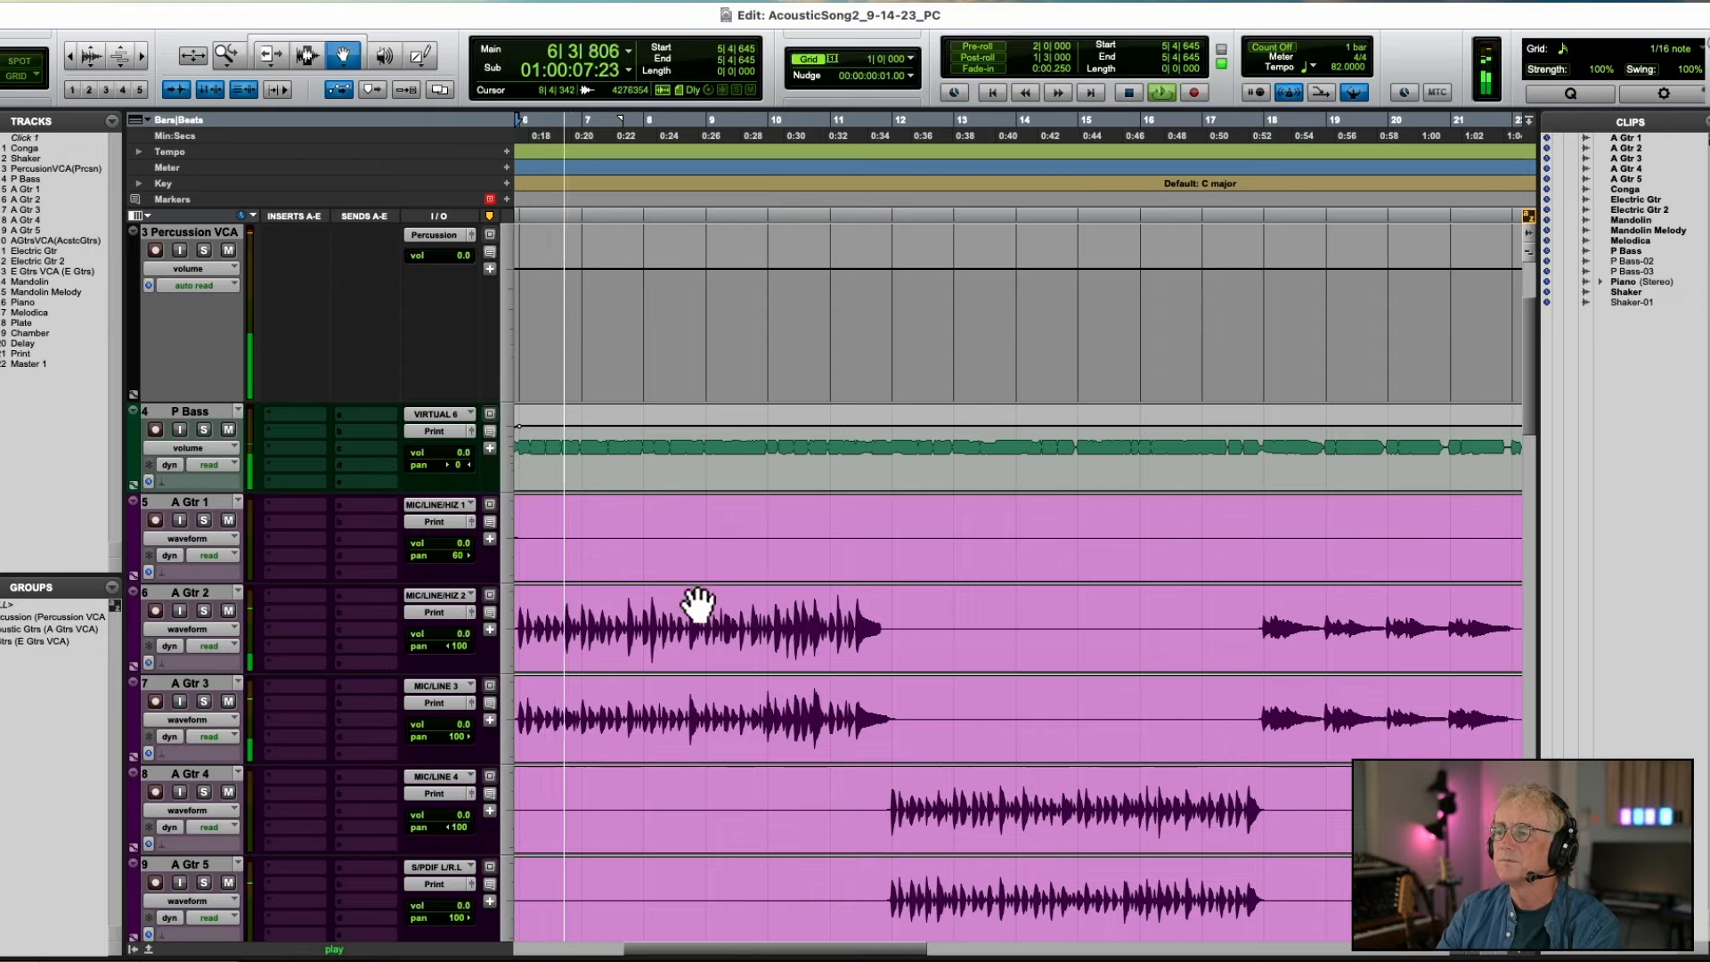
pyautogui.scroll(-3, 664, 556)
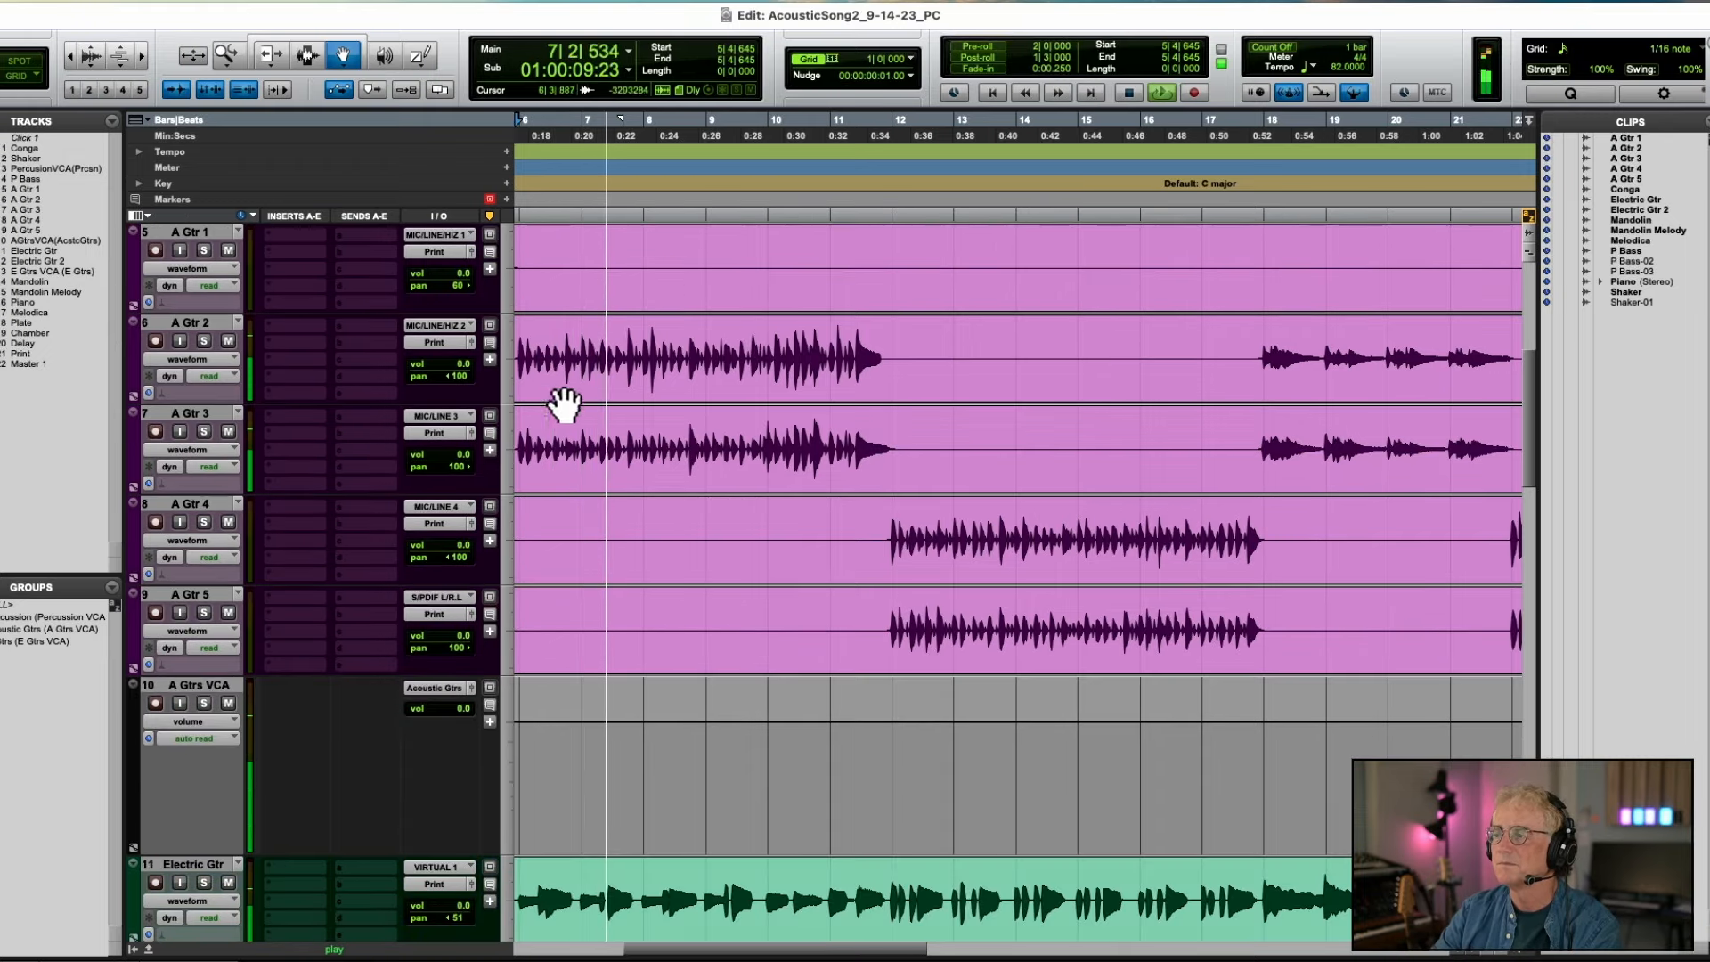
pyautogui.press('super+bracketleft')
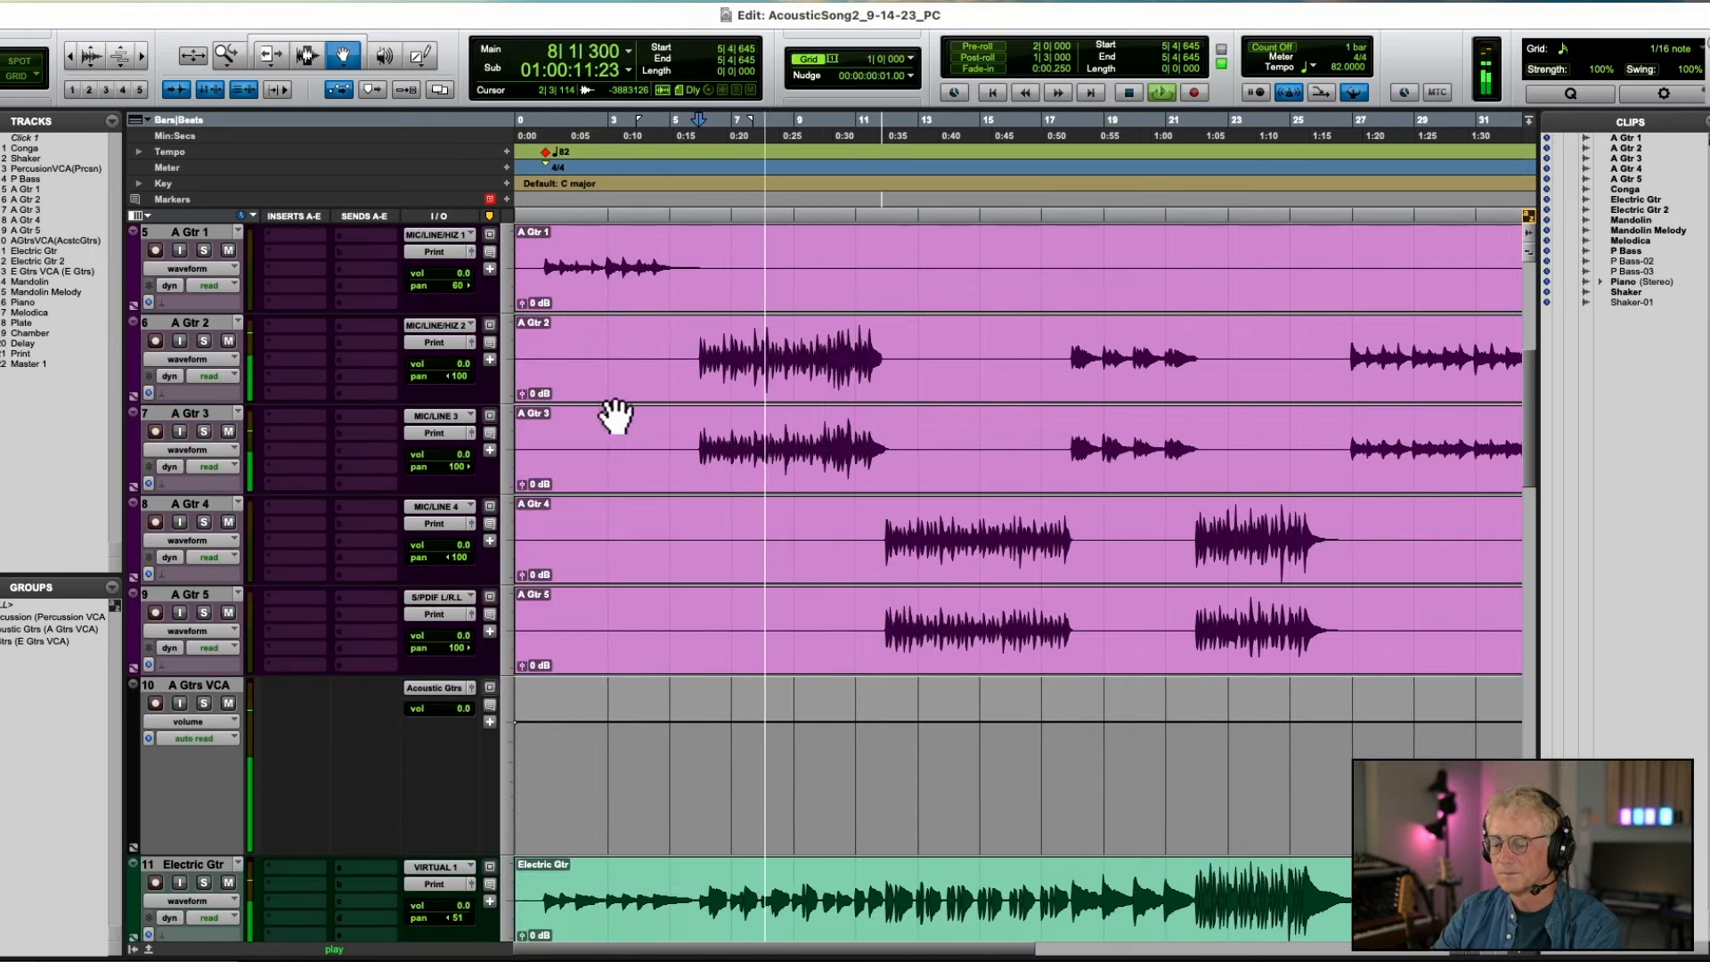
pyautogui.click(694, 378)
pyautogui.keyDown('shift'); pyautogui.click(710, 450); pyautogui.keyUp('shift')
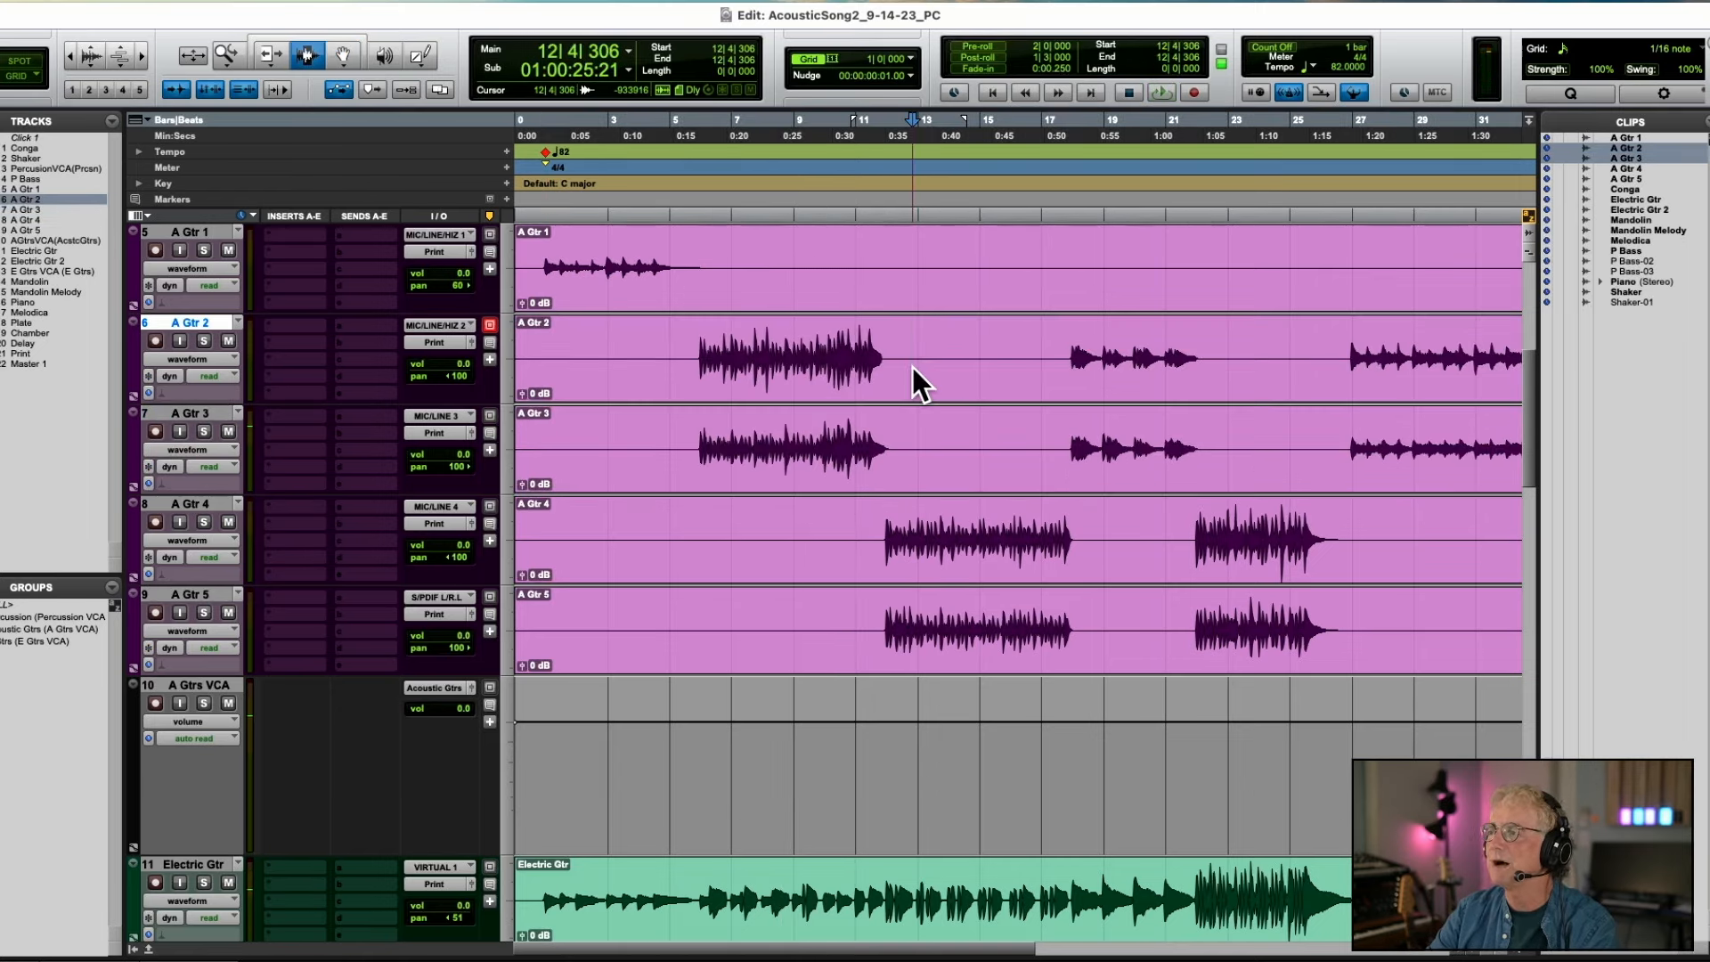
pyautogui.click(917, 392)
pyautogui.moveTo(921, 383); pyautogui.dragTo(659, 438)
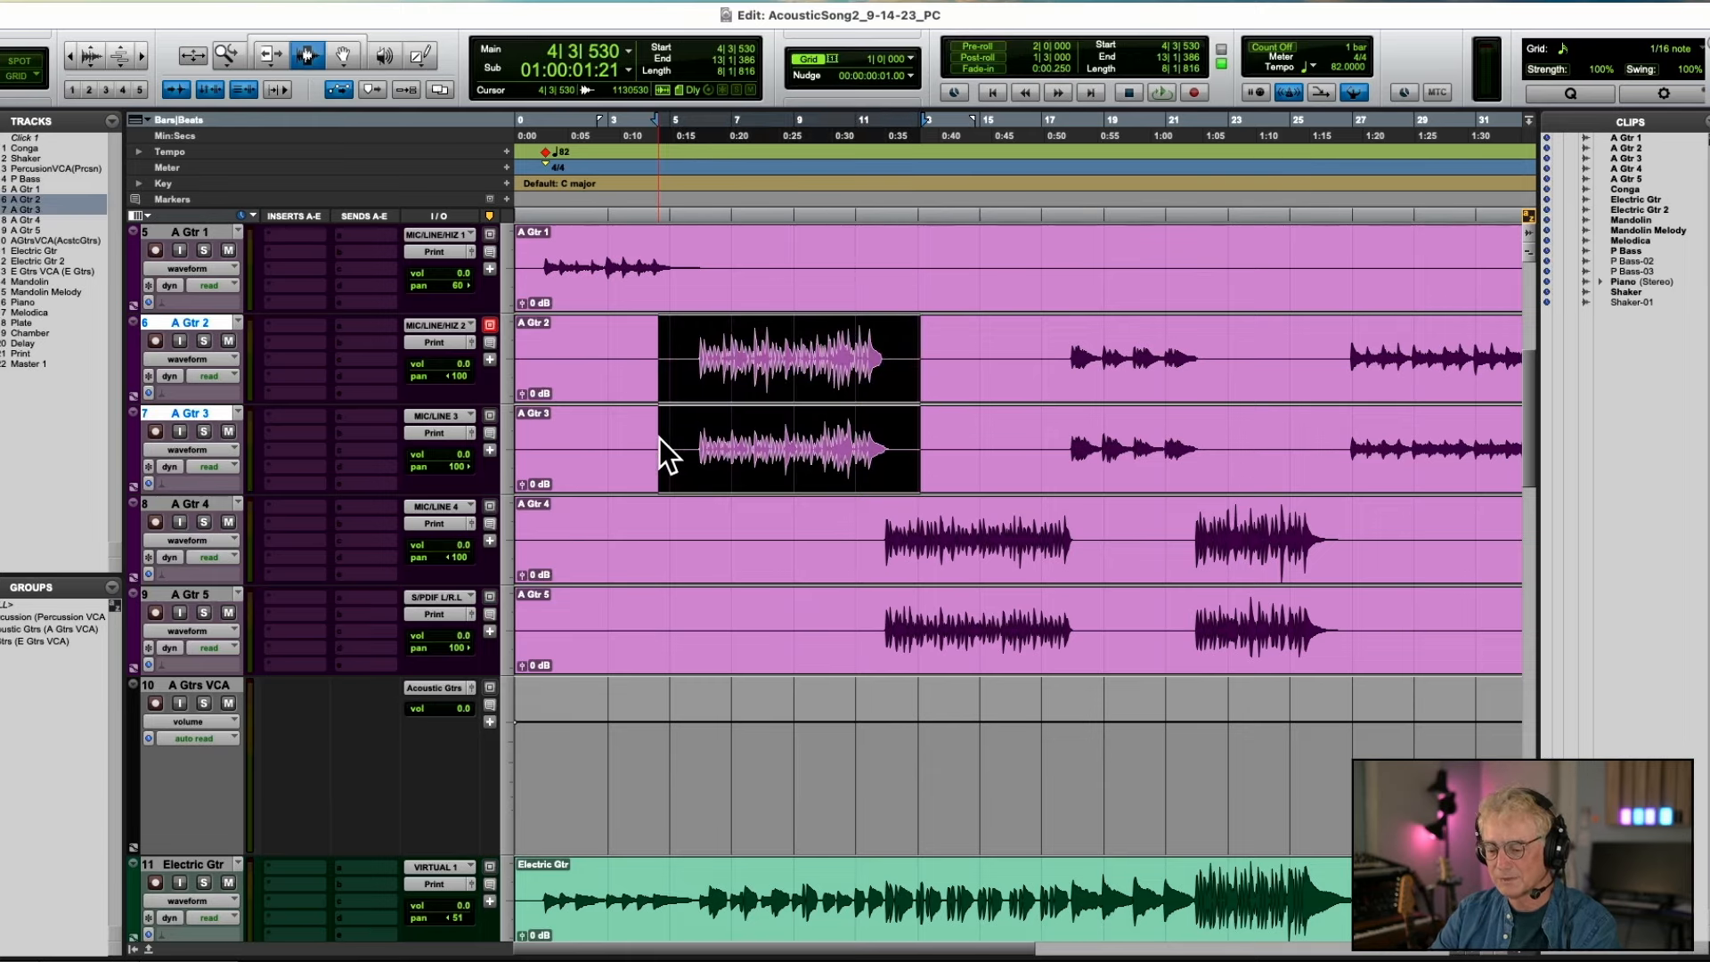
pyautogui.press('super+e')
# Lower the clip gain of the separated A Gtr 2 and A Gtr 3 passage to -2.0 dB
pyautogui.scroll(2, 730, 432)
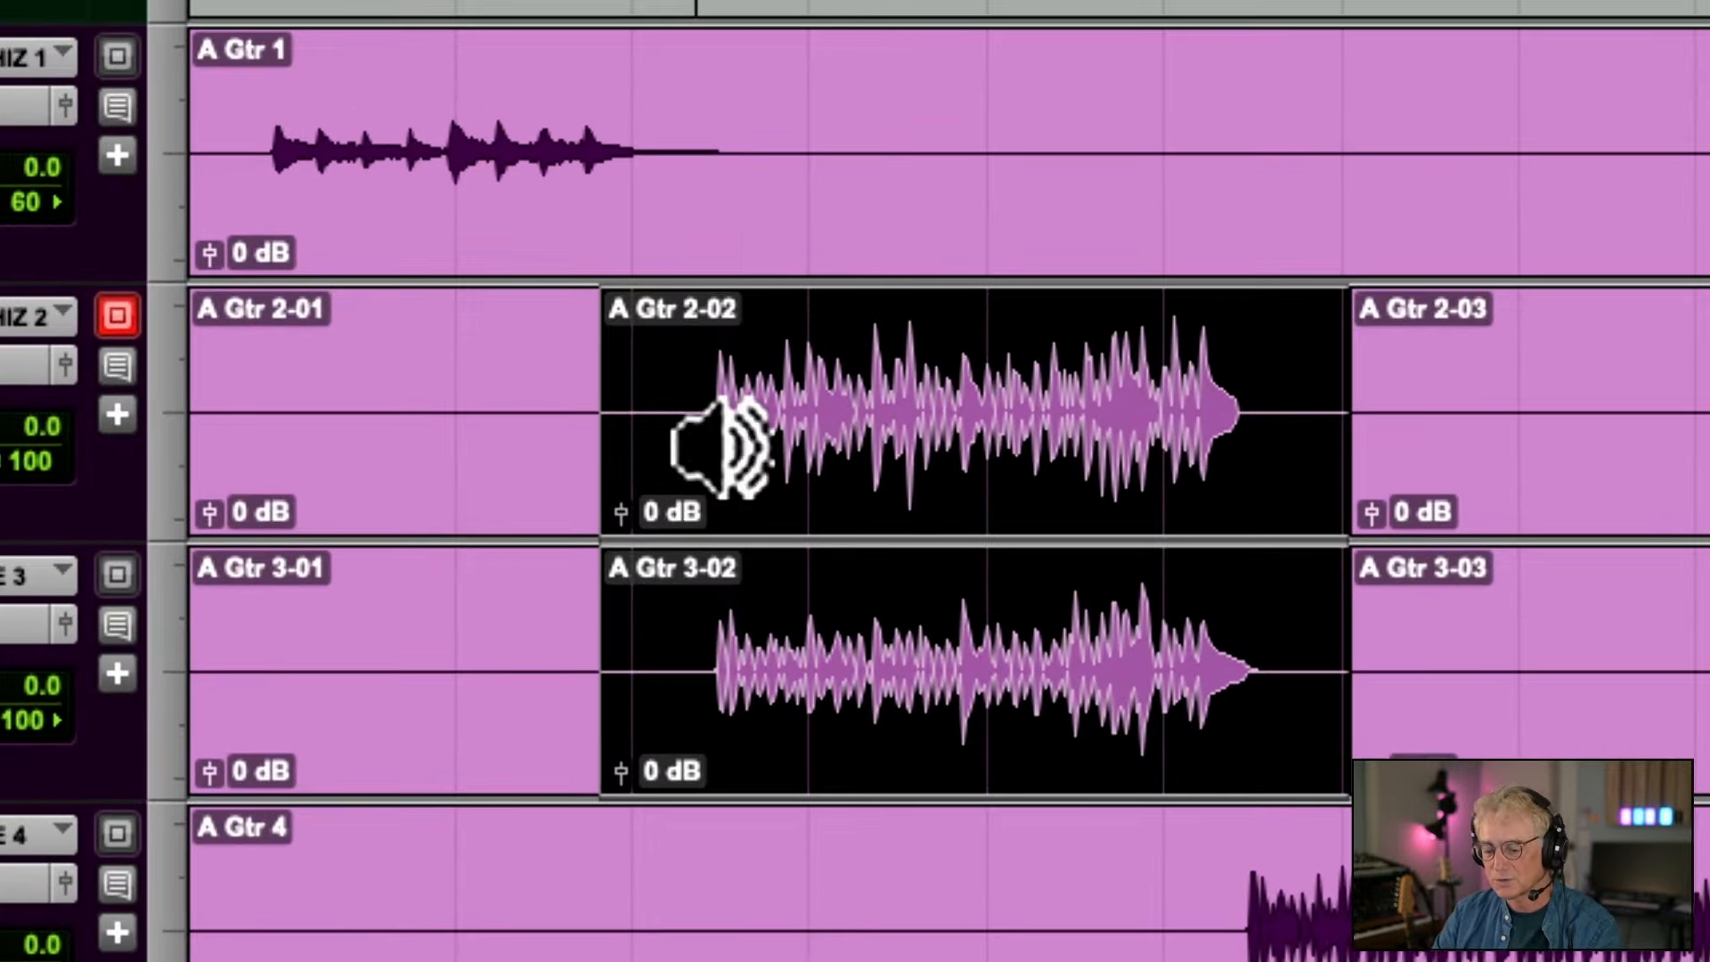
pyautogui.hotkey('ctrl', 'shift', 'Down')
pyautogui.hotkey('ctrl', 'shift', 'Down')
pyautogui.hotkey('ctrl', 'shift', 'Down')
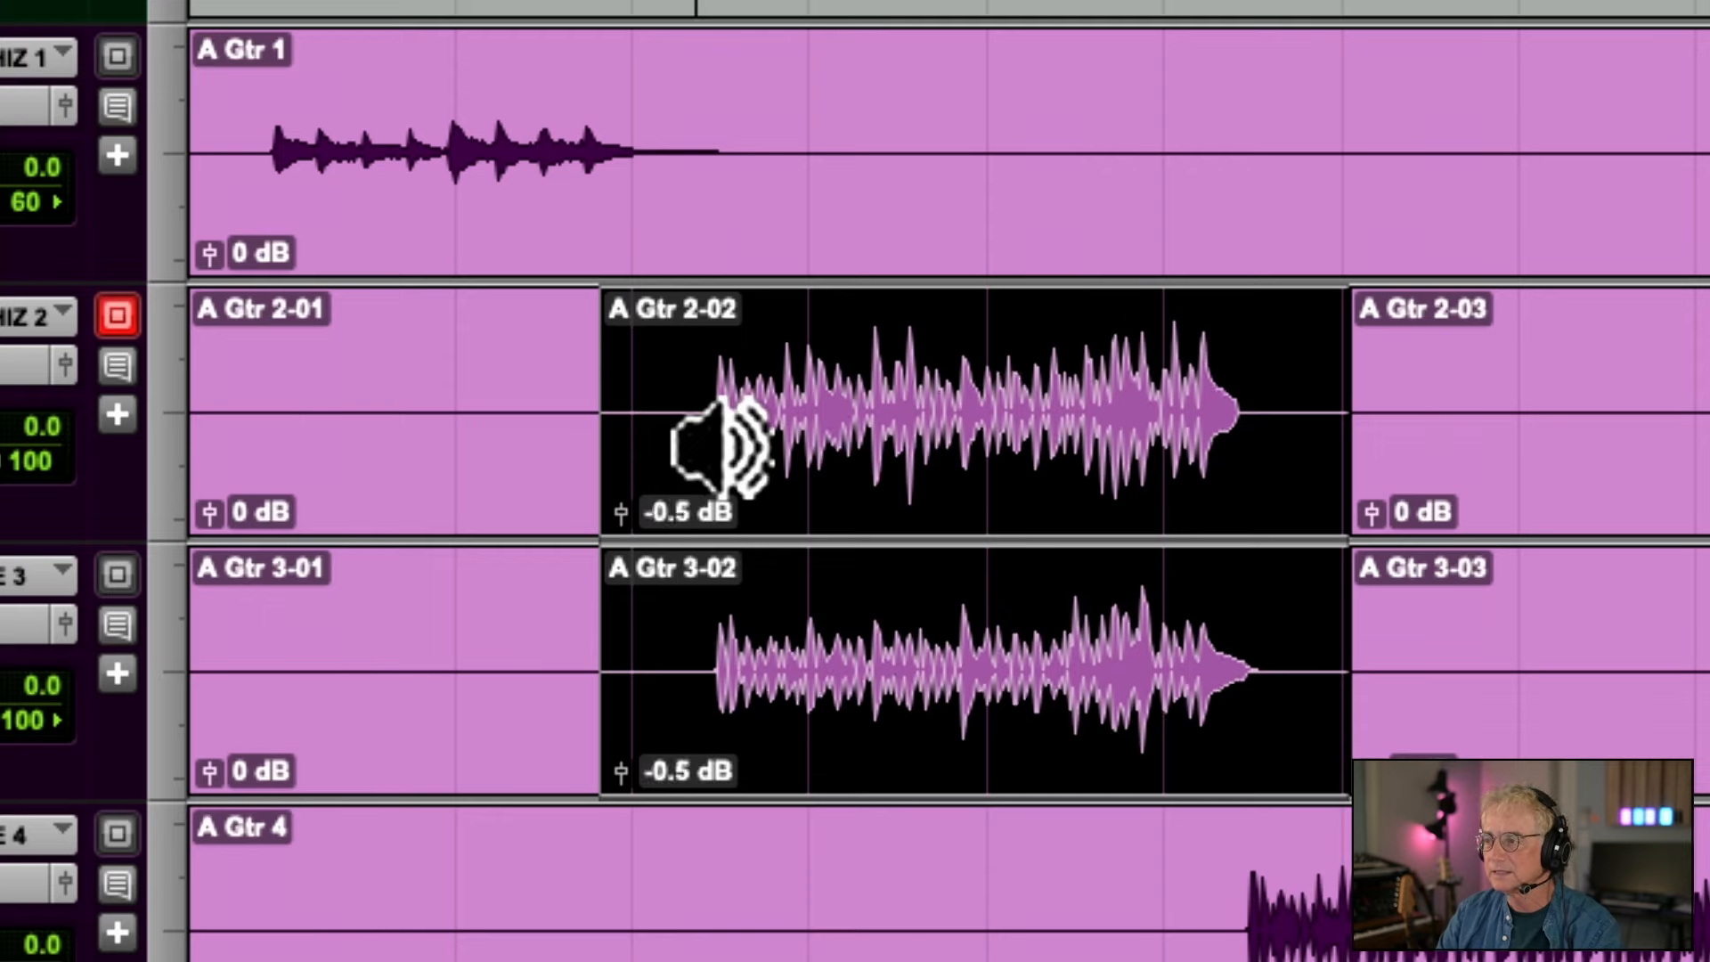
pyautogui.hotkey('ctrl', 'shift', 'Down')
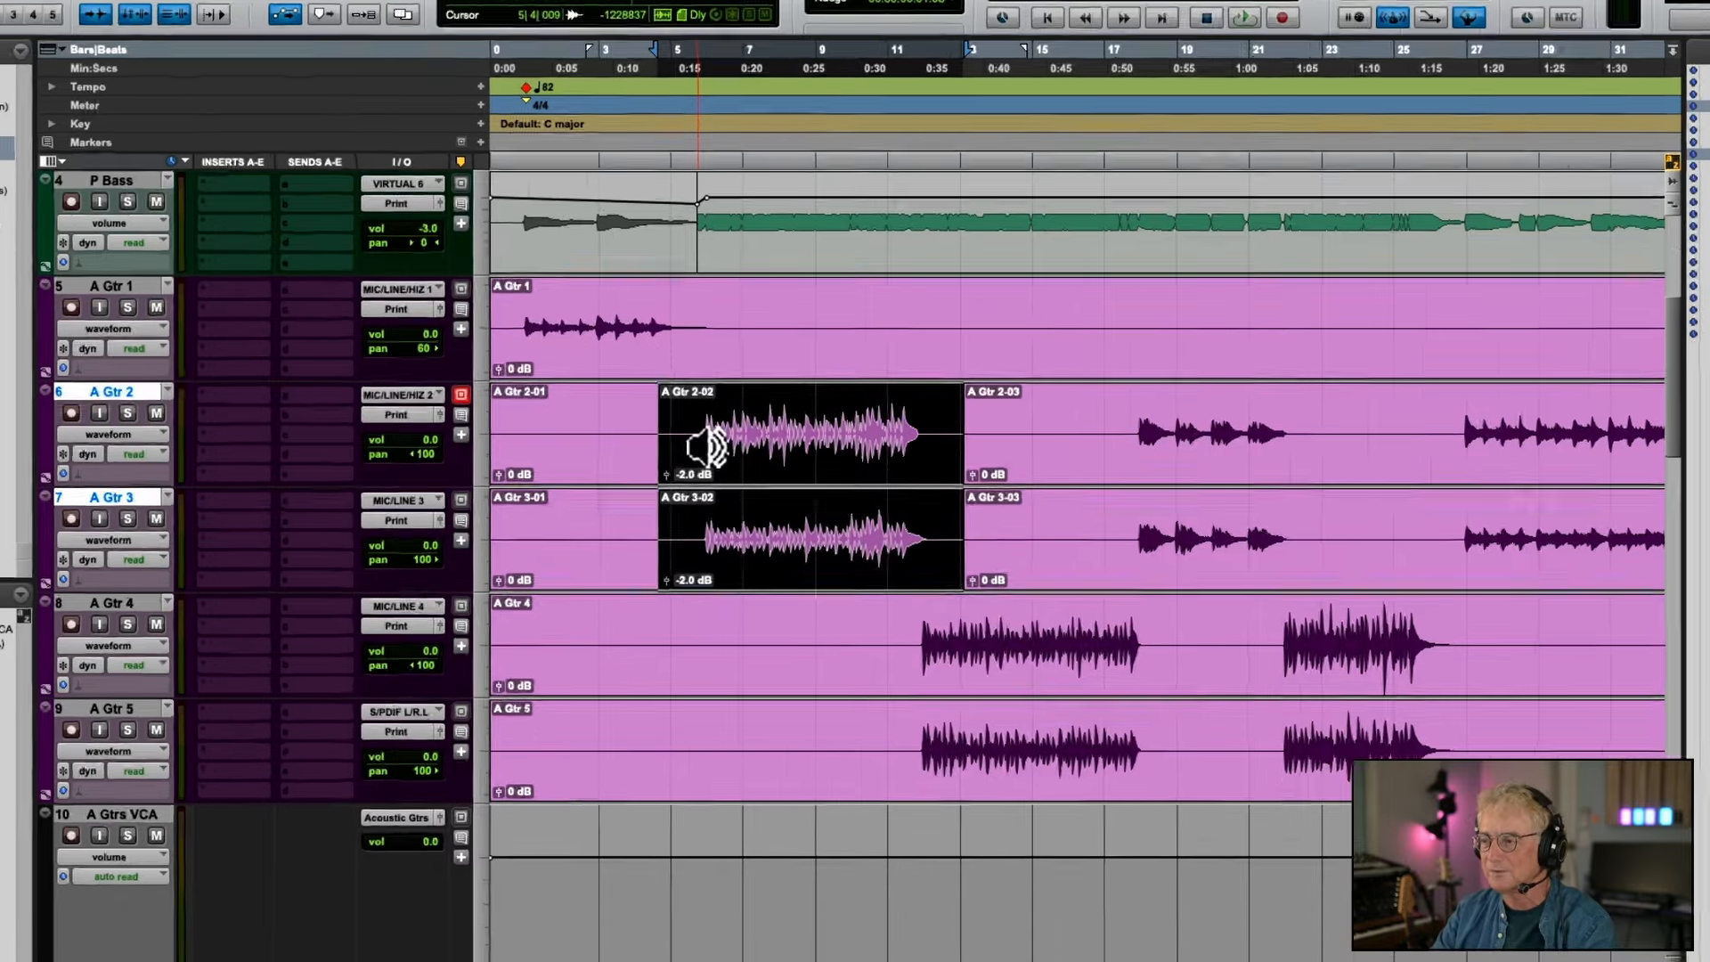
# Reduce the clip gain of the separated A Gtr 2 and A Gtr 3 passage further to -5.0 dB and play it from 4|3|530
pyautogui.scroll(12, 700, 458)
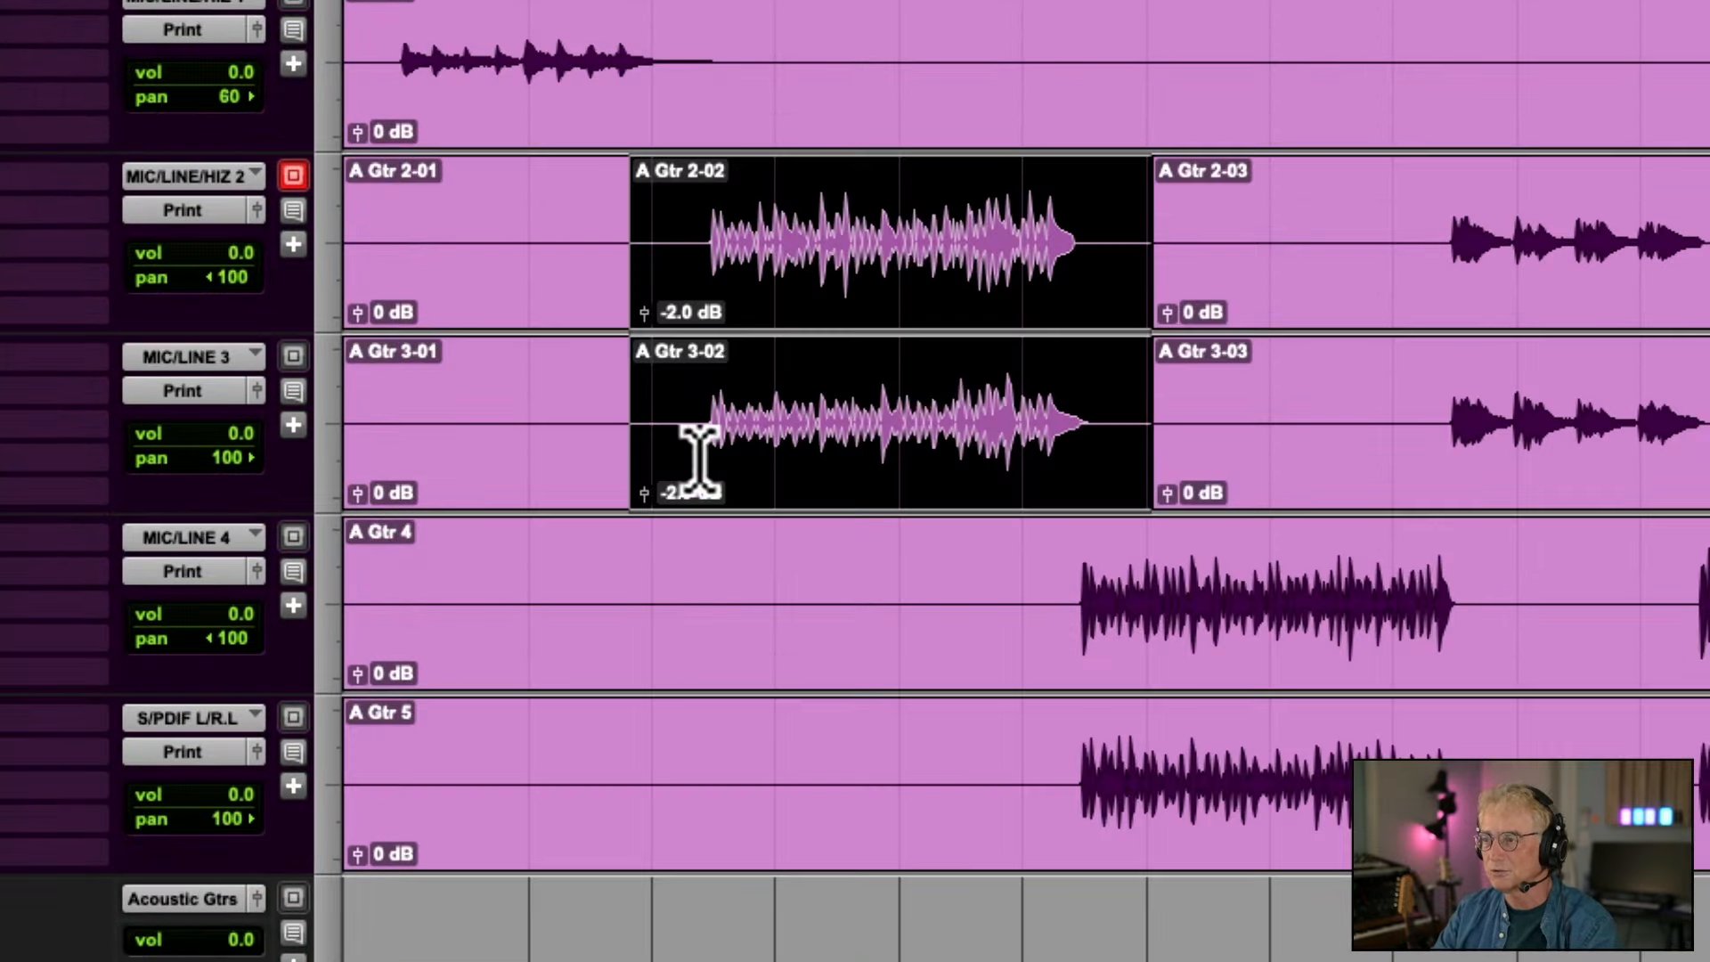
pyautogui.hotkey('ctrl', 'shift', 'Down')
pyautogui.hotkey('ctrl', 'shift', 'Down')
pyautogui.hotkey('ctrl', 'shift', 'Down')
pyautogui.hotkey('ctrl', 'shift', 'Down')
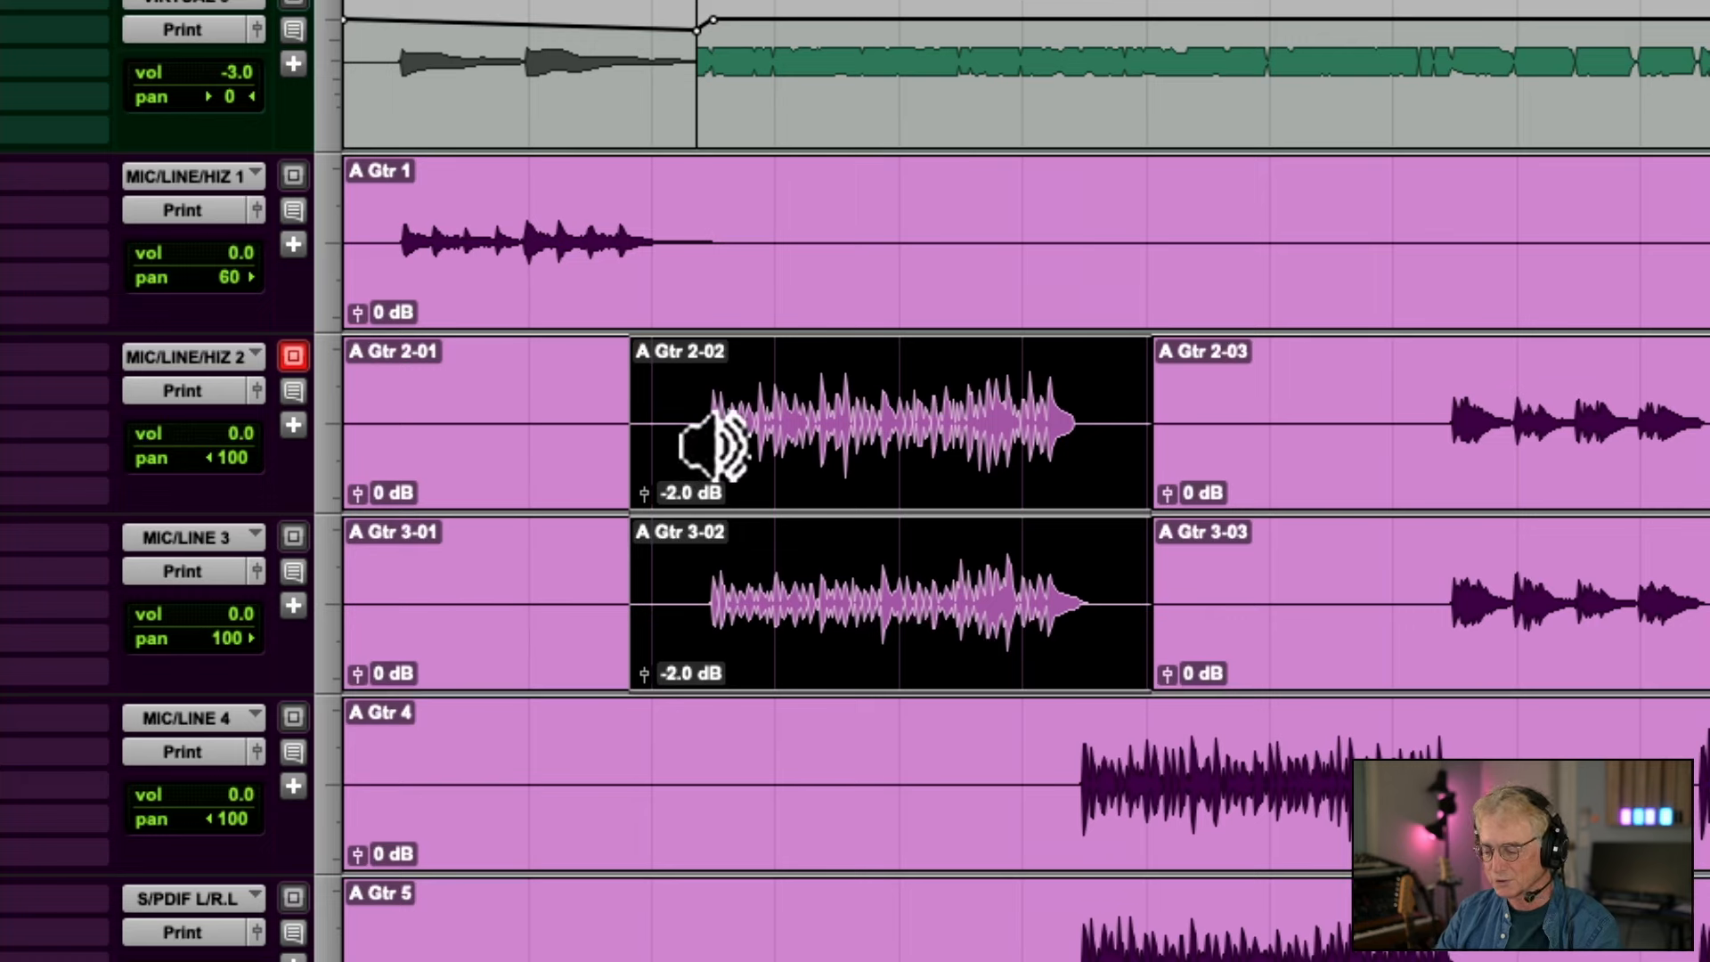
pyautogui.hotkey('ctrl', 'shift', 'Down')
pyautogui.hotkey('ctrl', 'shift', 'Down')
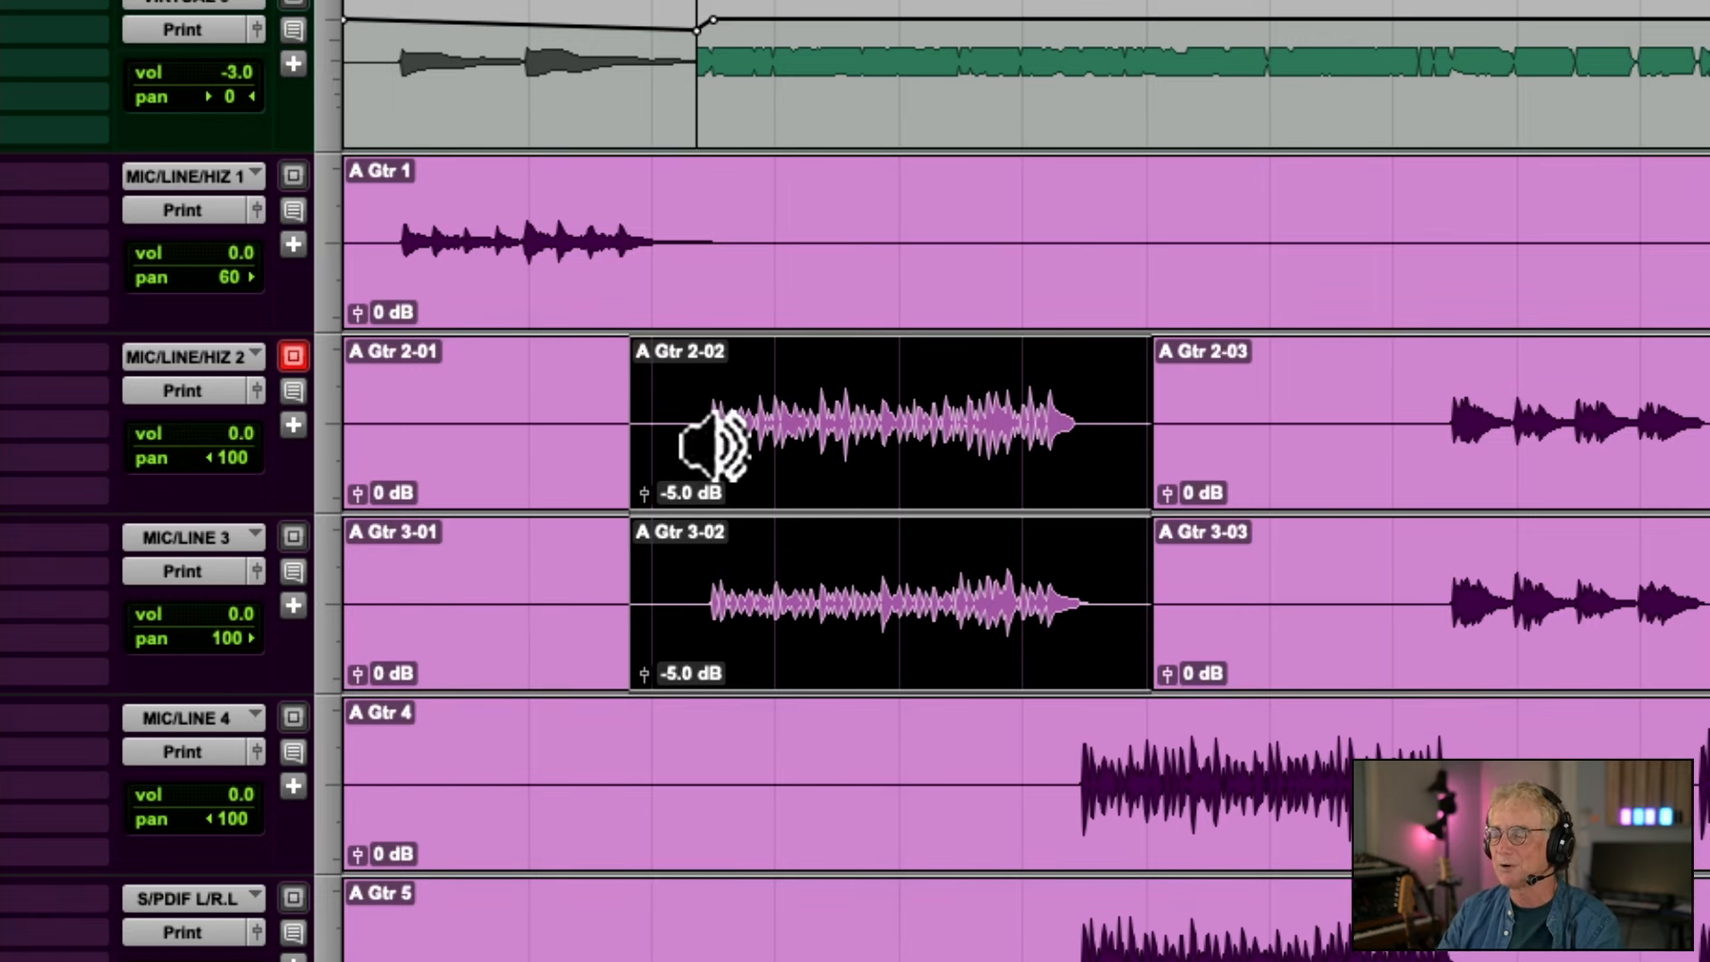
pyautogui.scroll(-2, 688, 459)
pyautogui.press('space')
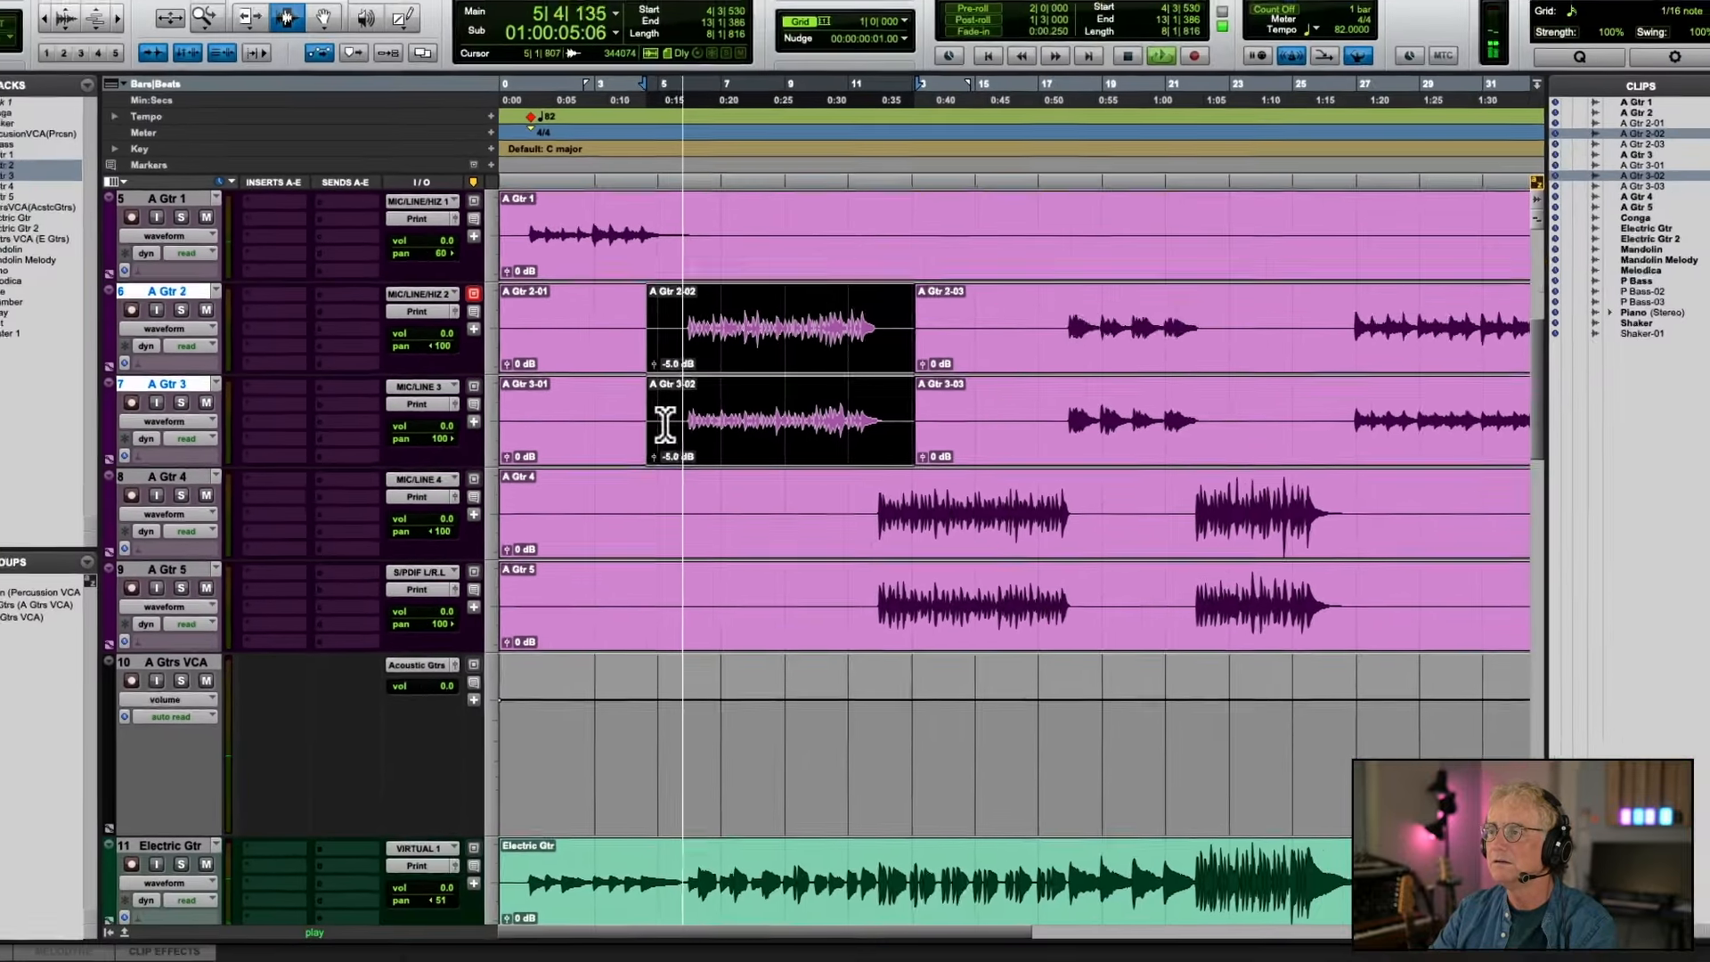
pyautogui.scroll(2, 655, 441)
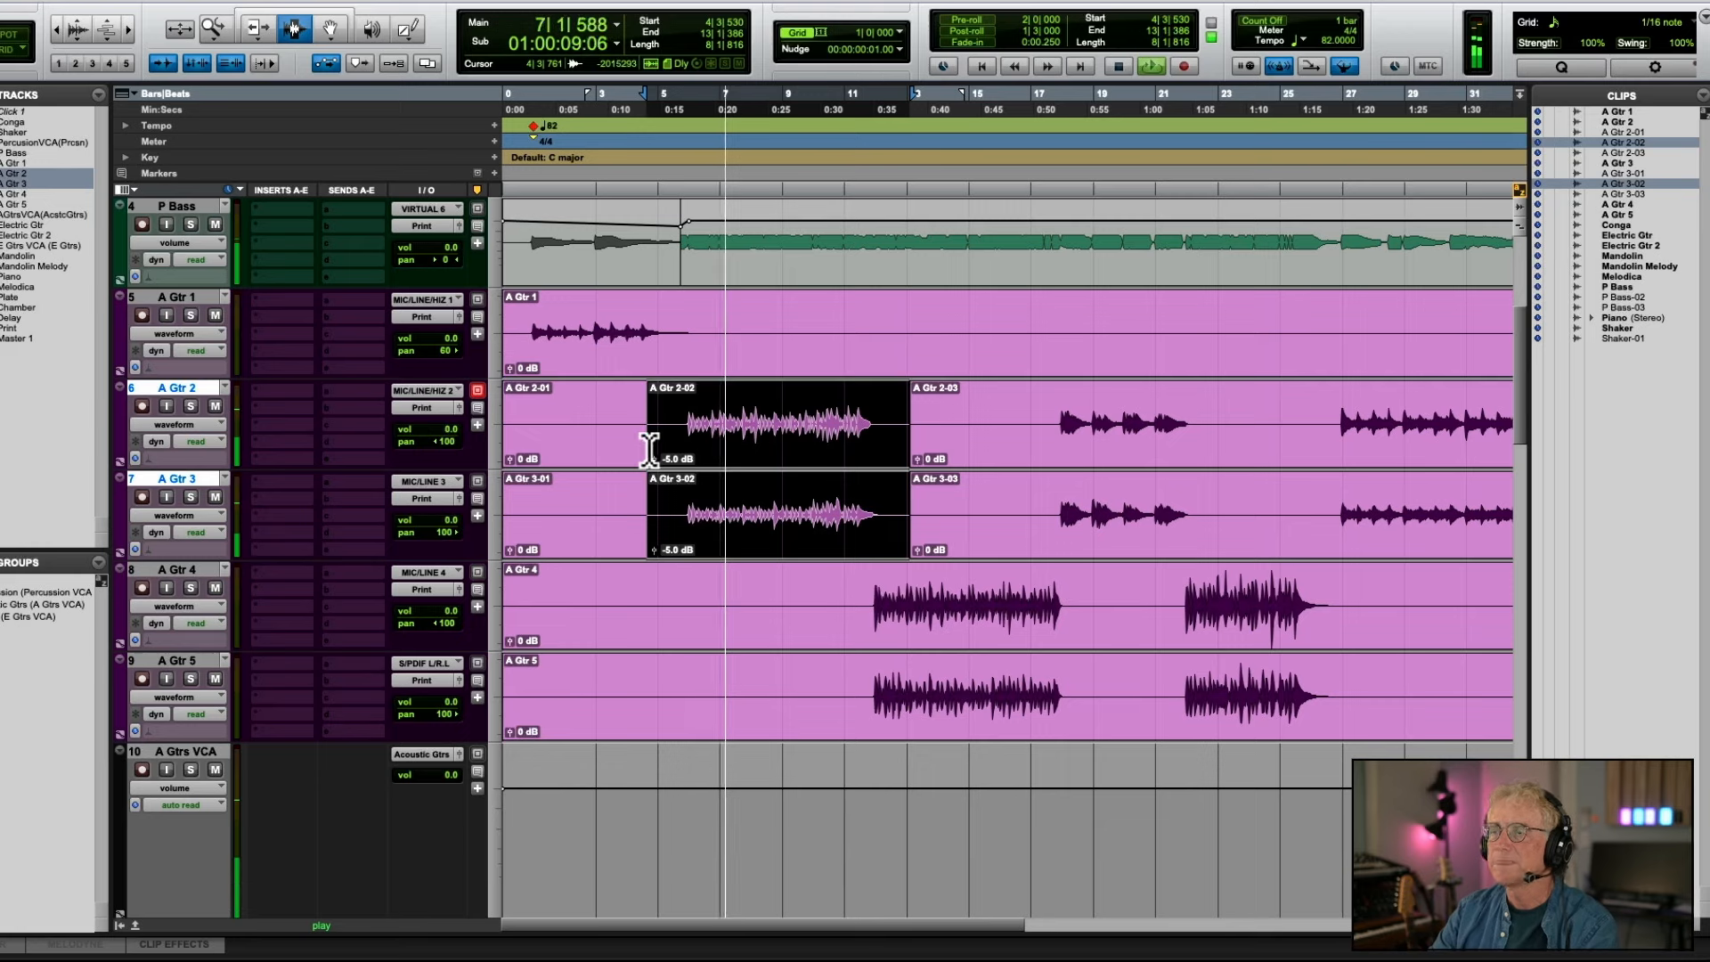
# Separate the A Gtr 4 and A Gtr 5 clips from about bar 11 to bar 18 and lower that section's clip gain to -5 dB
pyautogui.press('space')
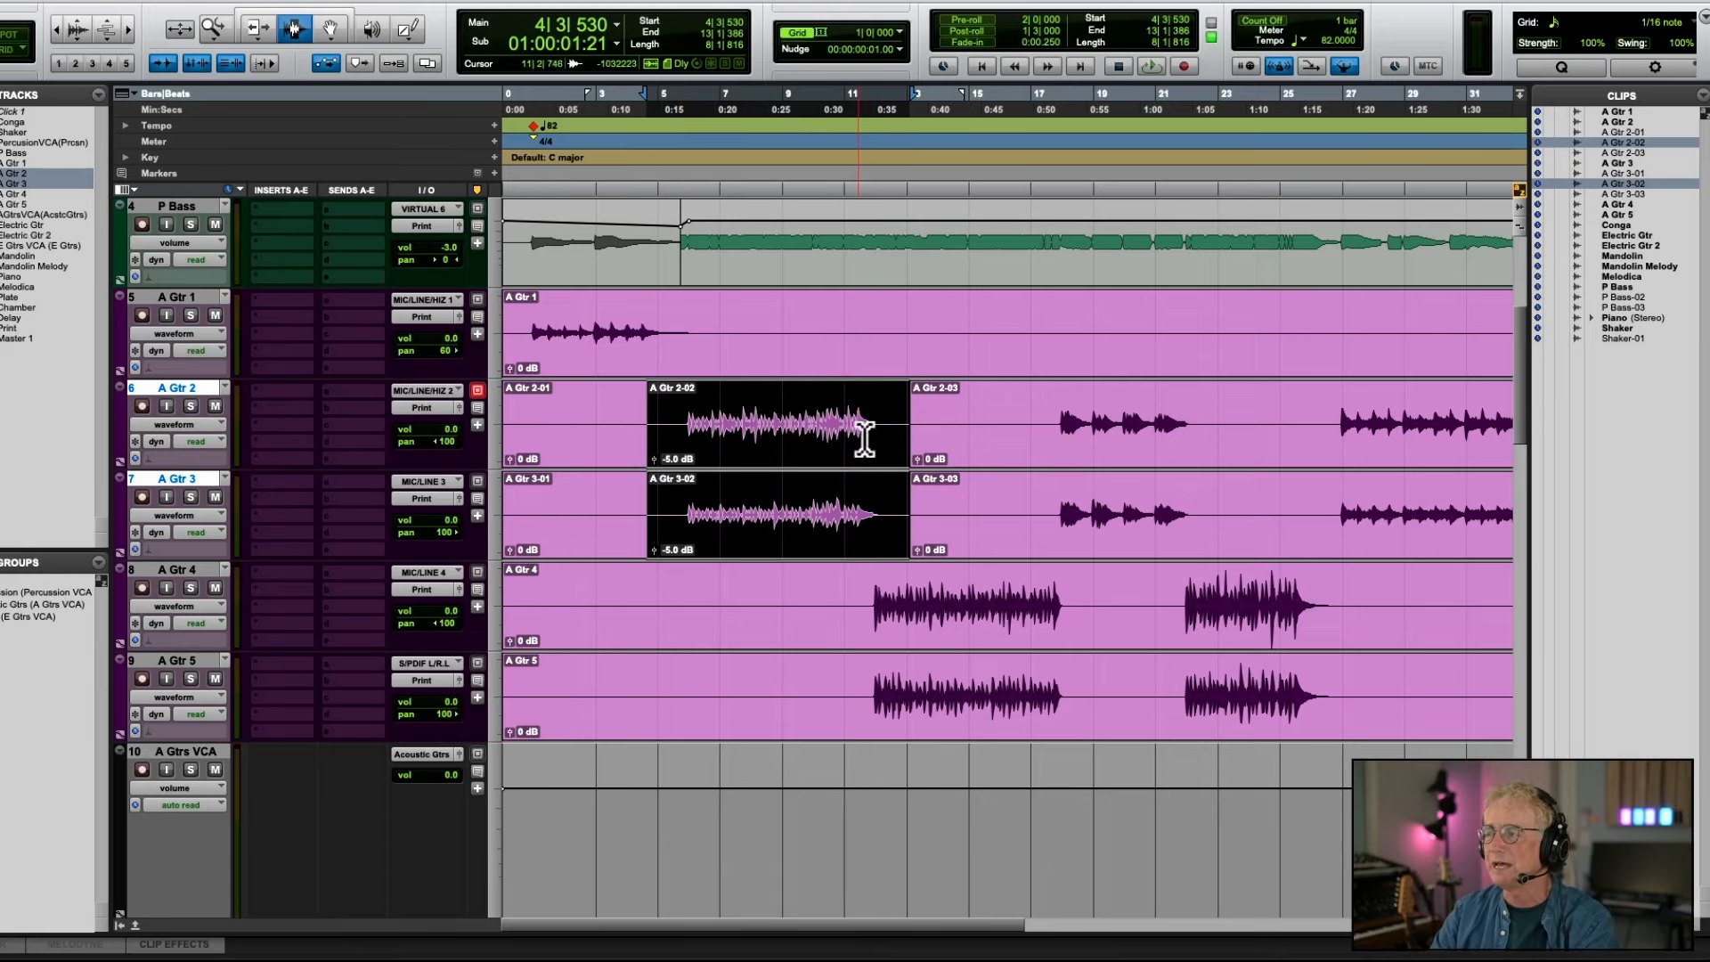
pyautogui.moveTo(851, 612); pyautogui.dragTo(1087, 670)
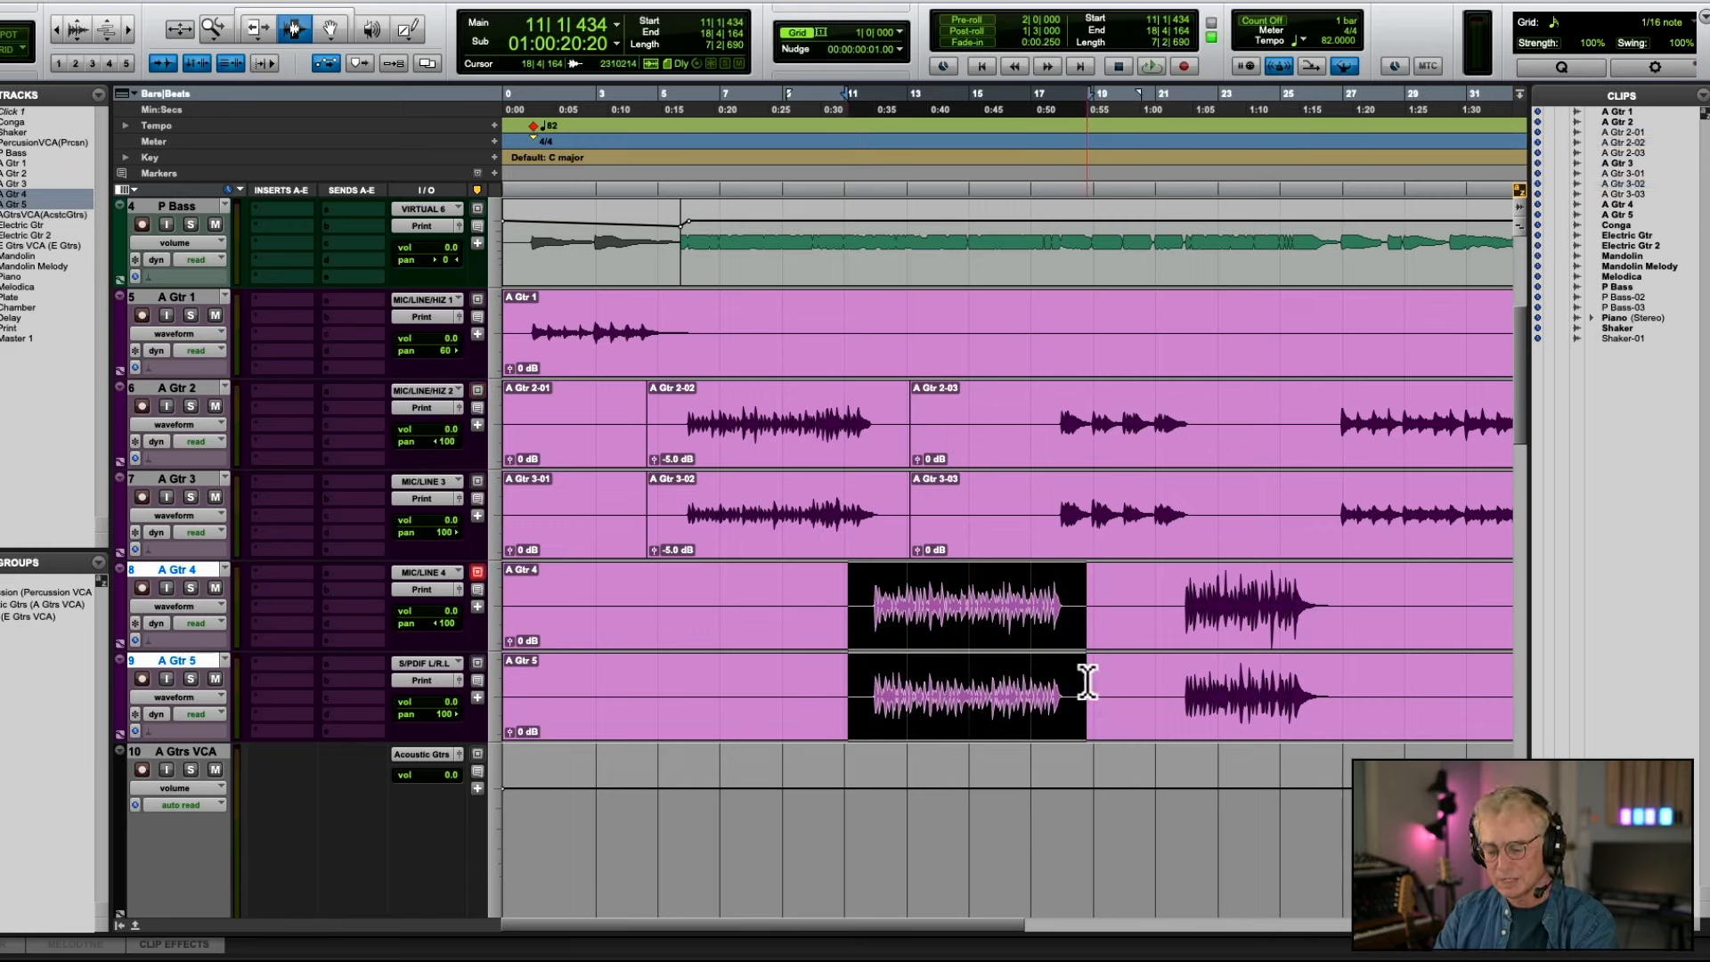
pyautogui.press('b')
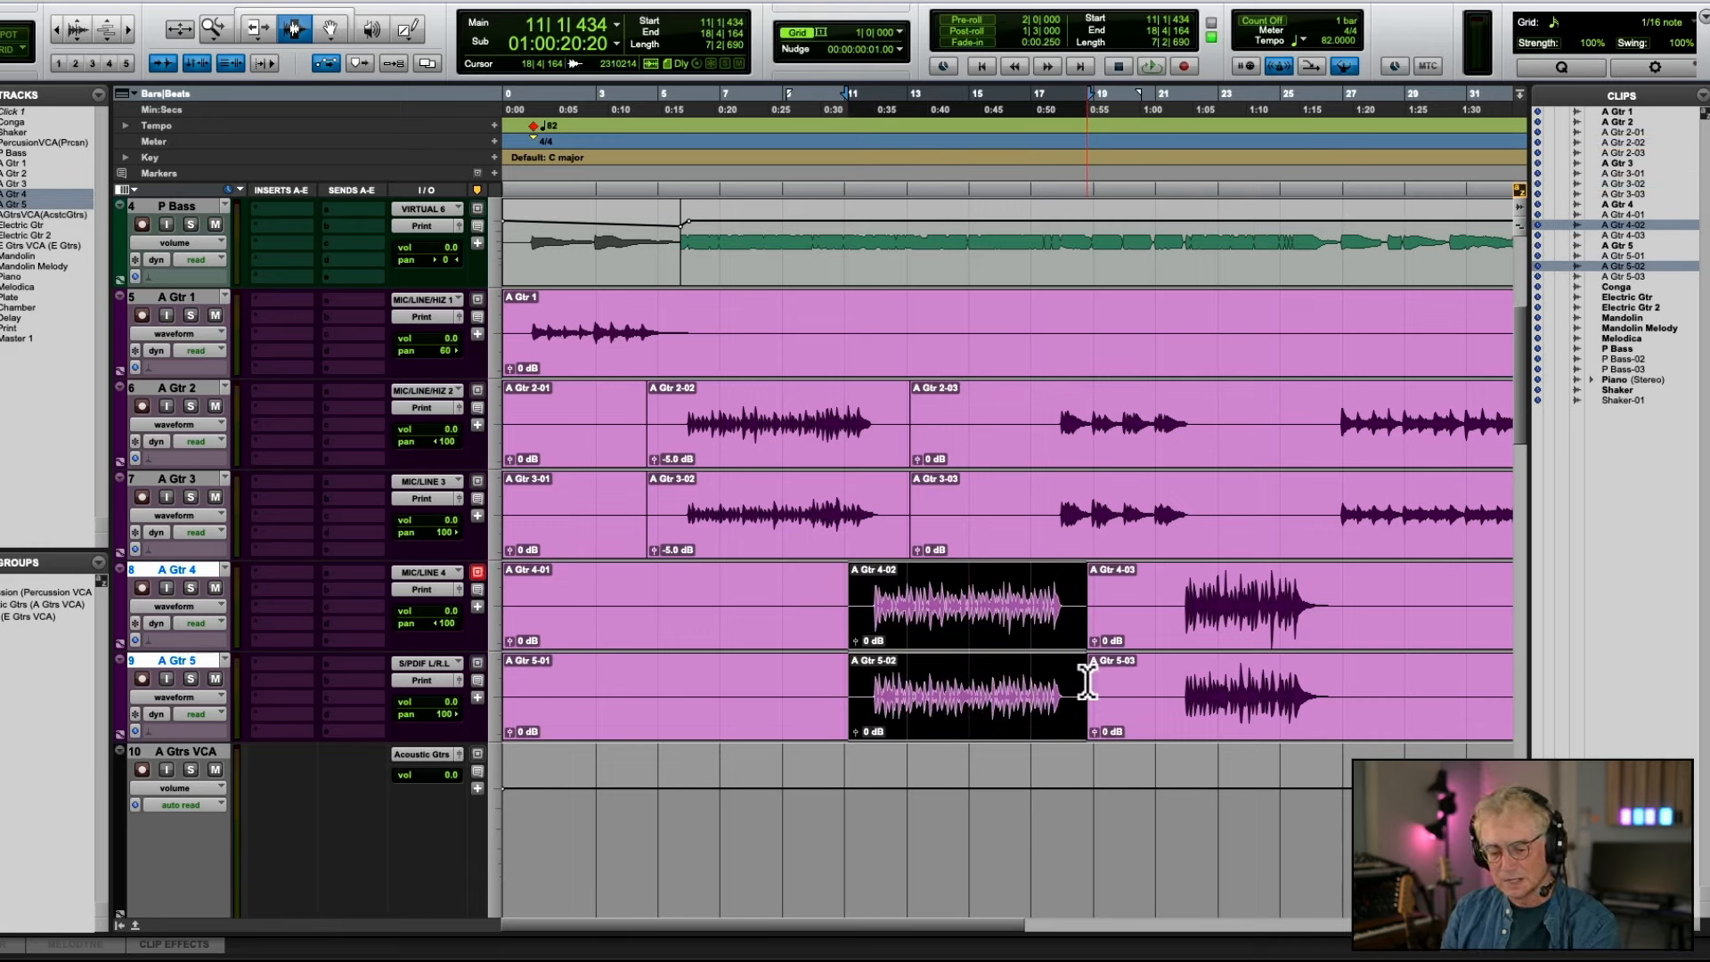
pyautogui.hotkey('ctrl', 'shift', 'Down')
pyautogui.hotkey('ctrl', 'shift', 'Down')
pyautogui.hotkey('ctrl', 'shift', 'Down')
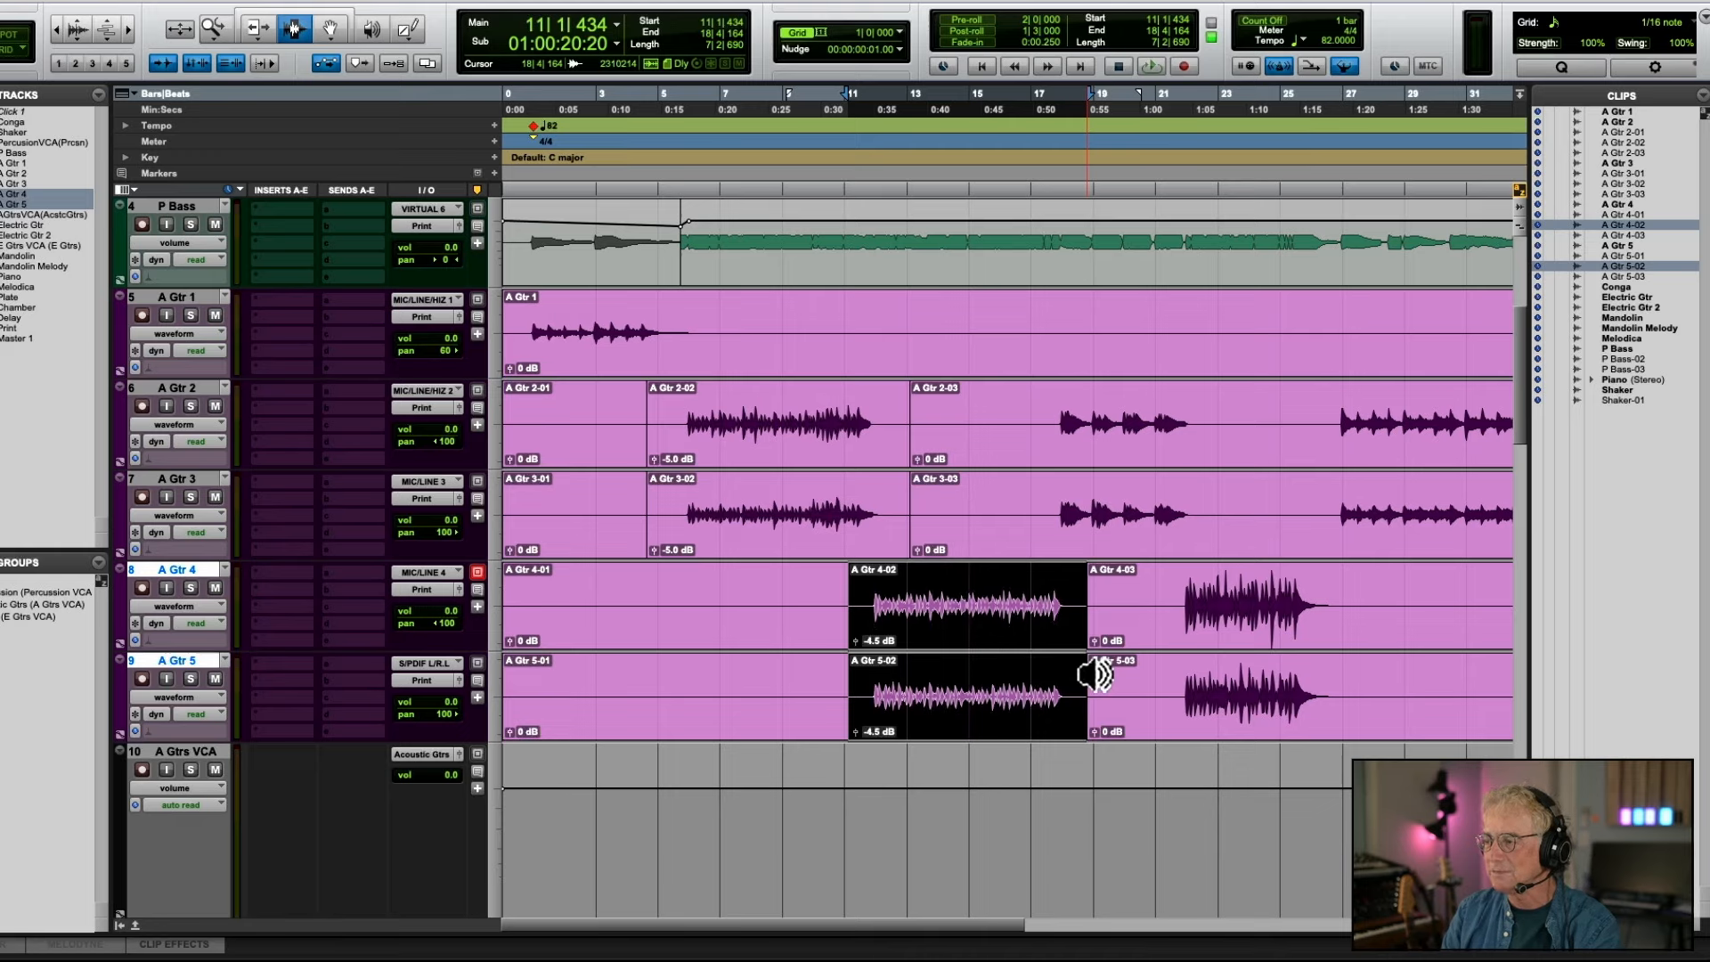
pyautogui.press('space')
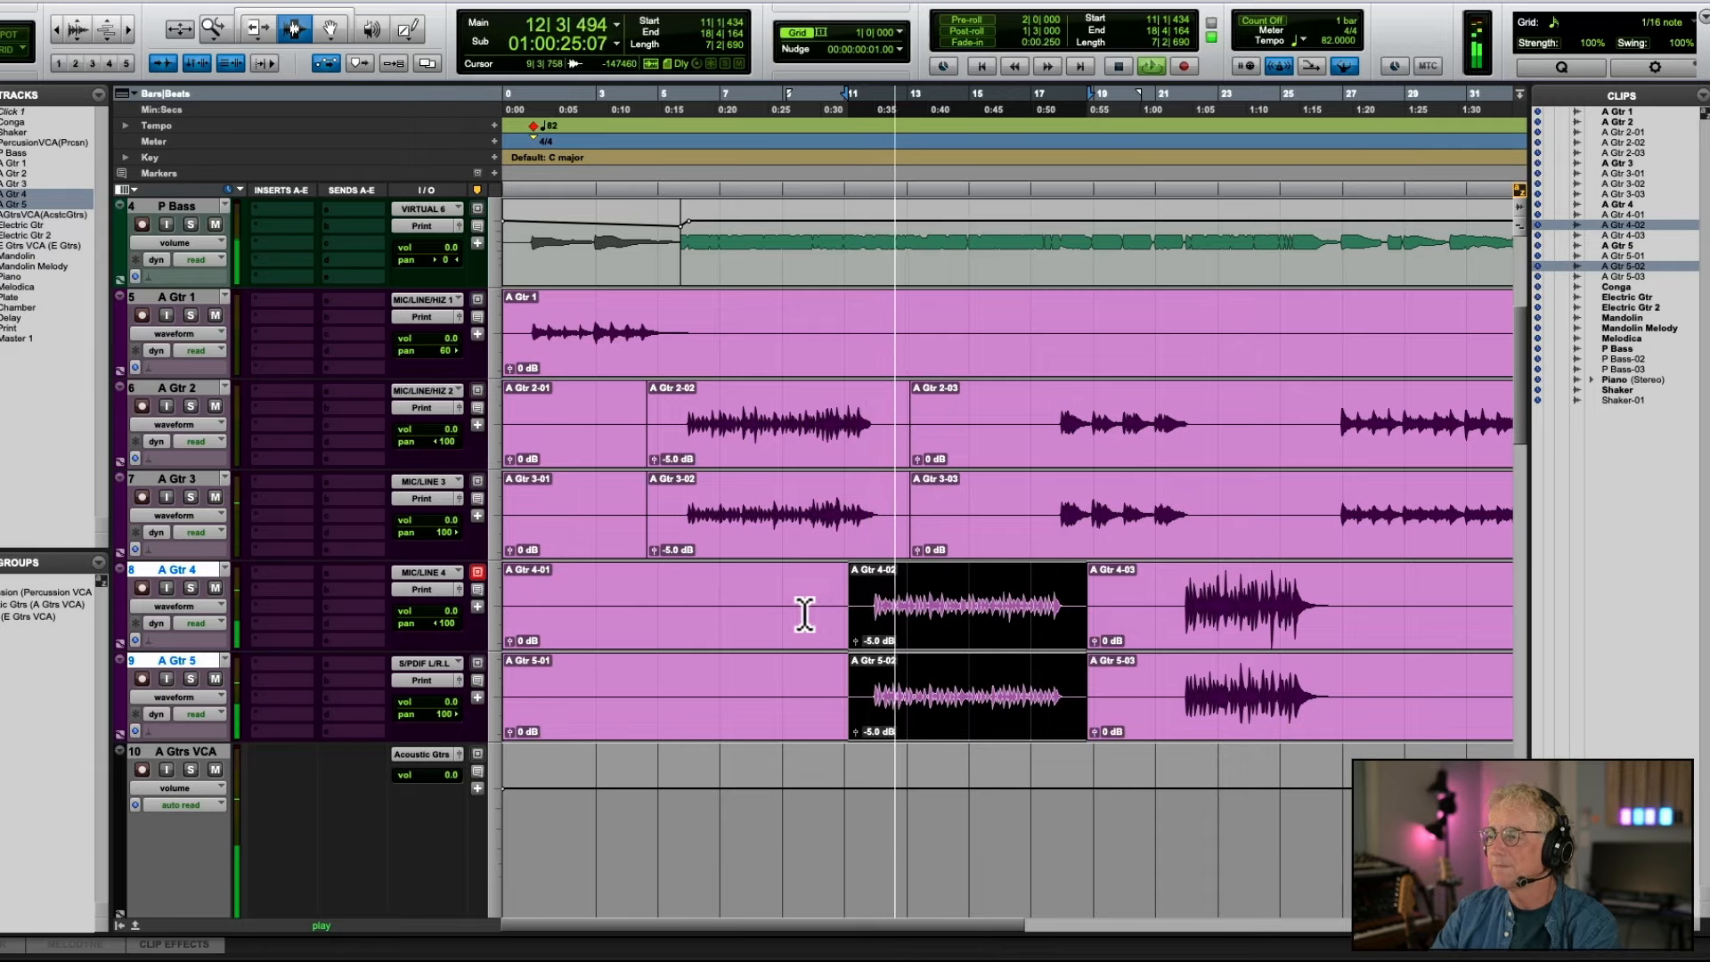
# Stop playback and switch the Mandolin track's view from pan to waveform
pyautogui.scroll(-10, 811, 613)
pyautogui.scroll(-6, 806, 613)
pyautogui.scroll(10, 806, 613)
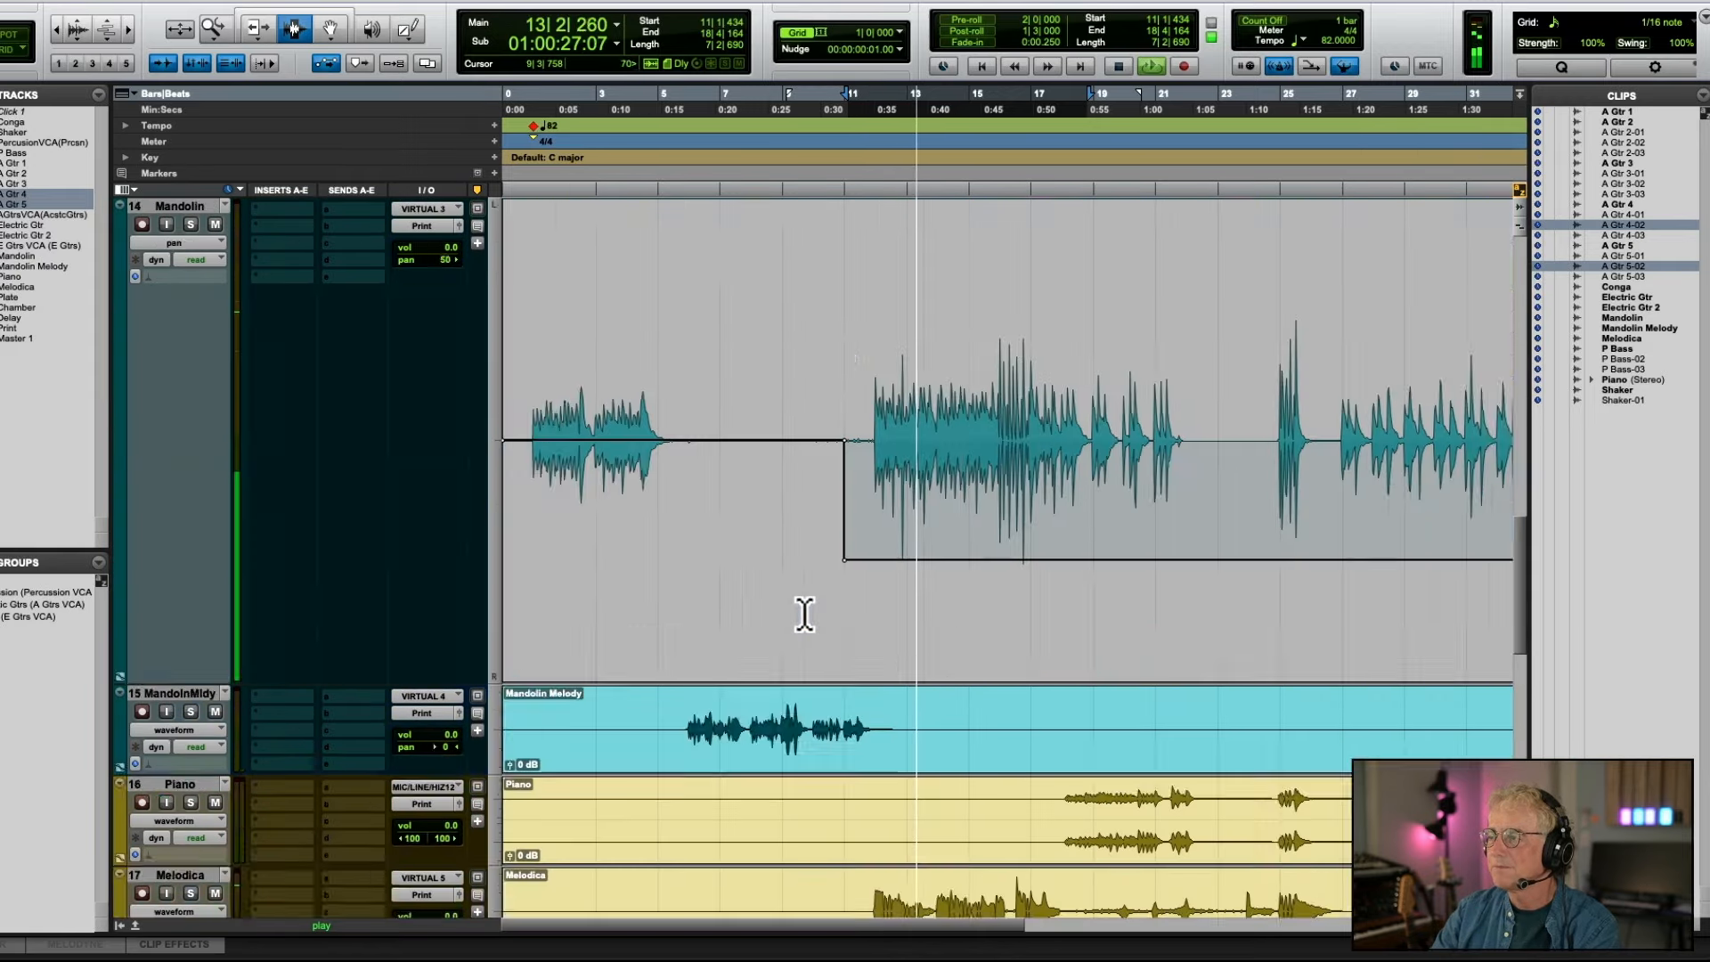
pyautogui.scroll(-2, 855, 645)
pyautogui.press('space')
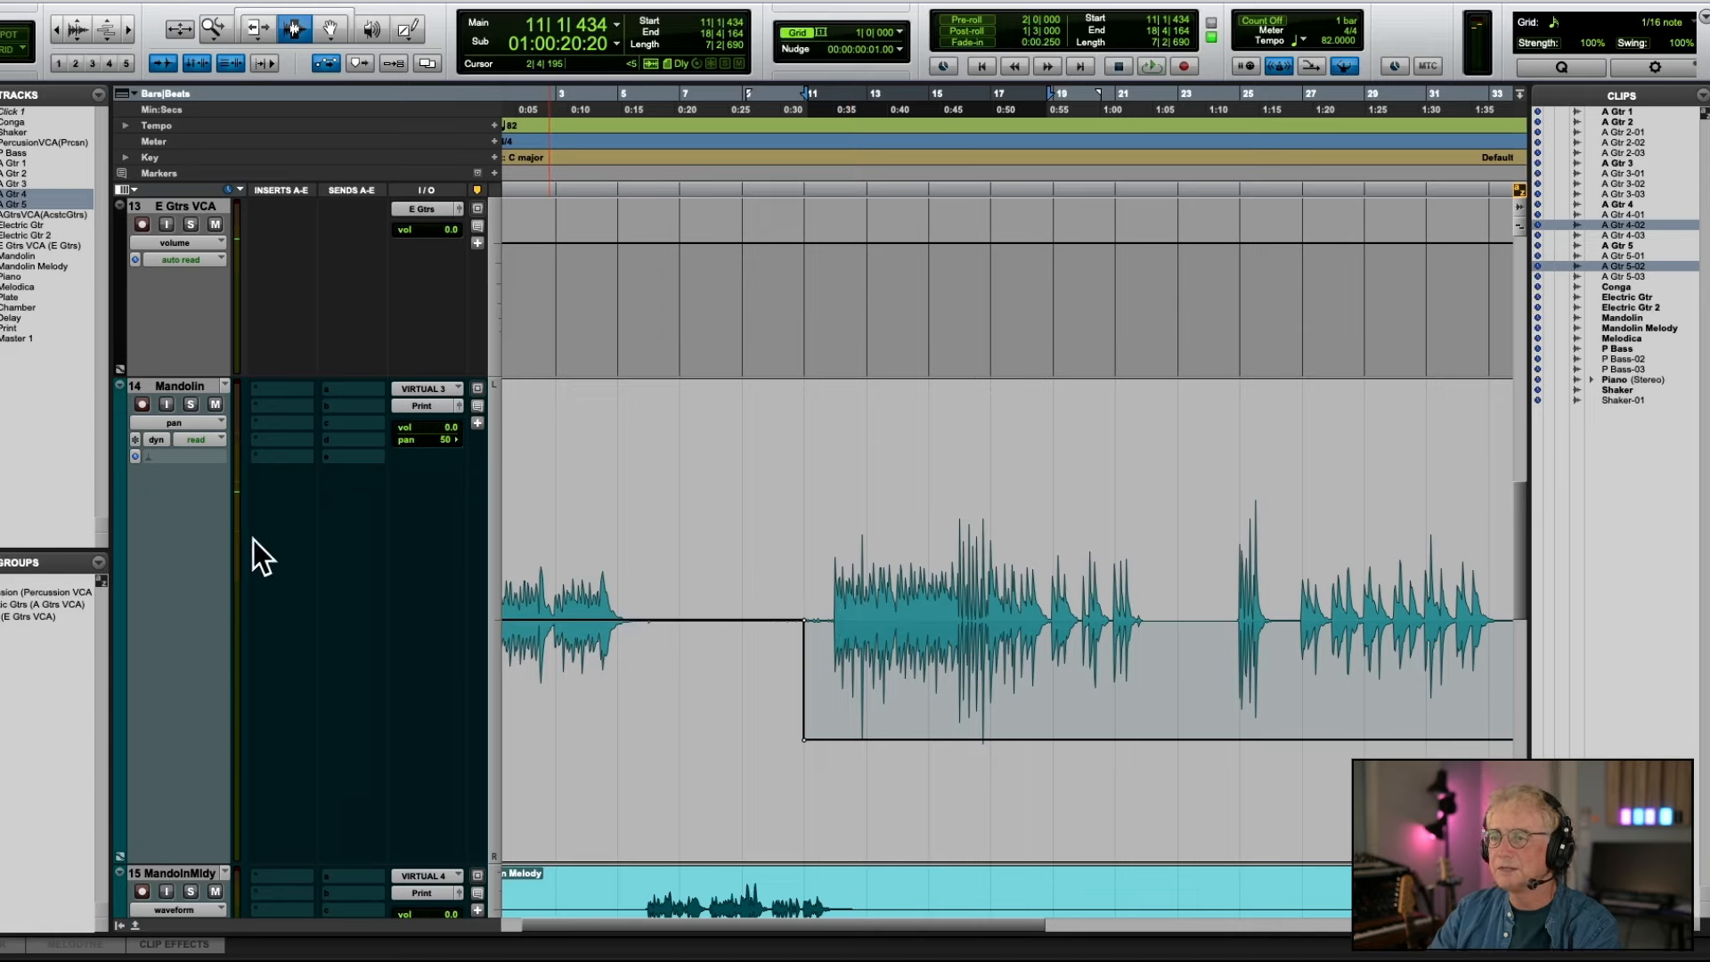
pyautogui.click(189, 425)
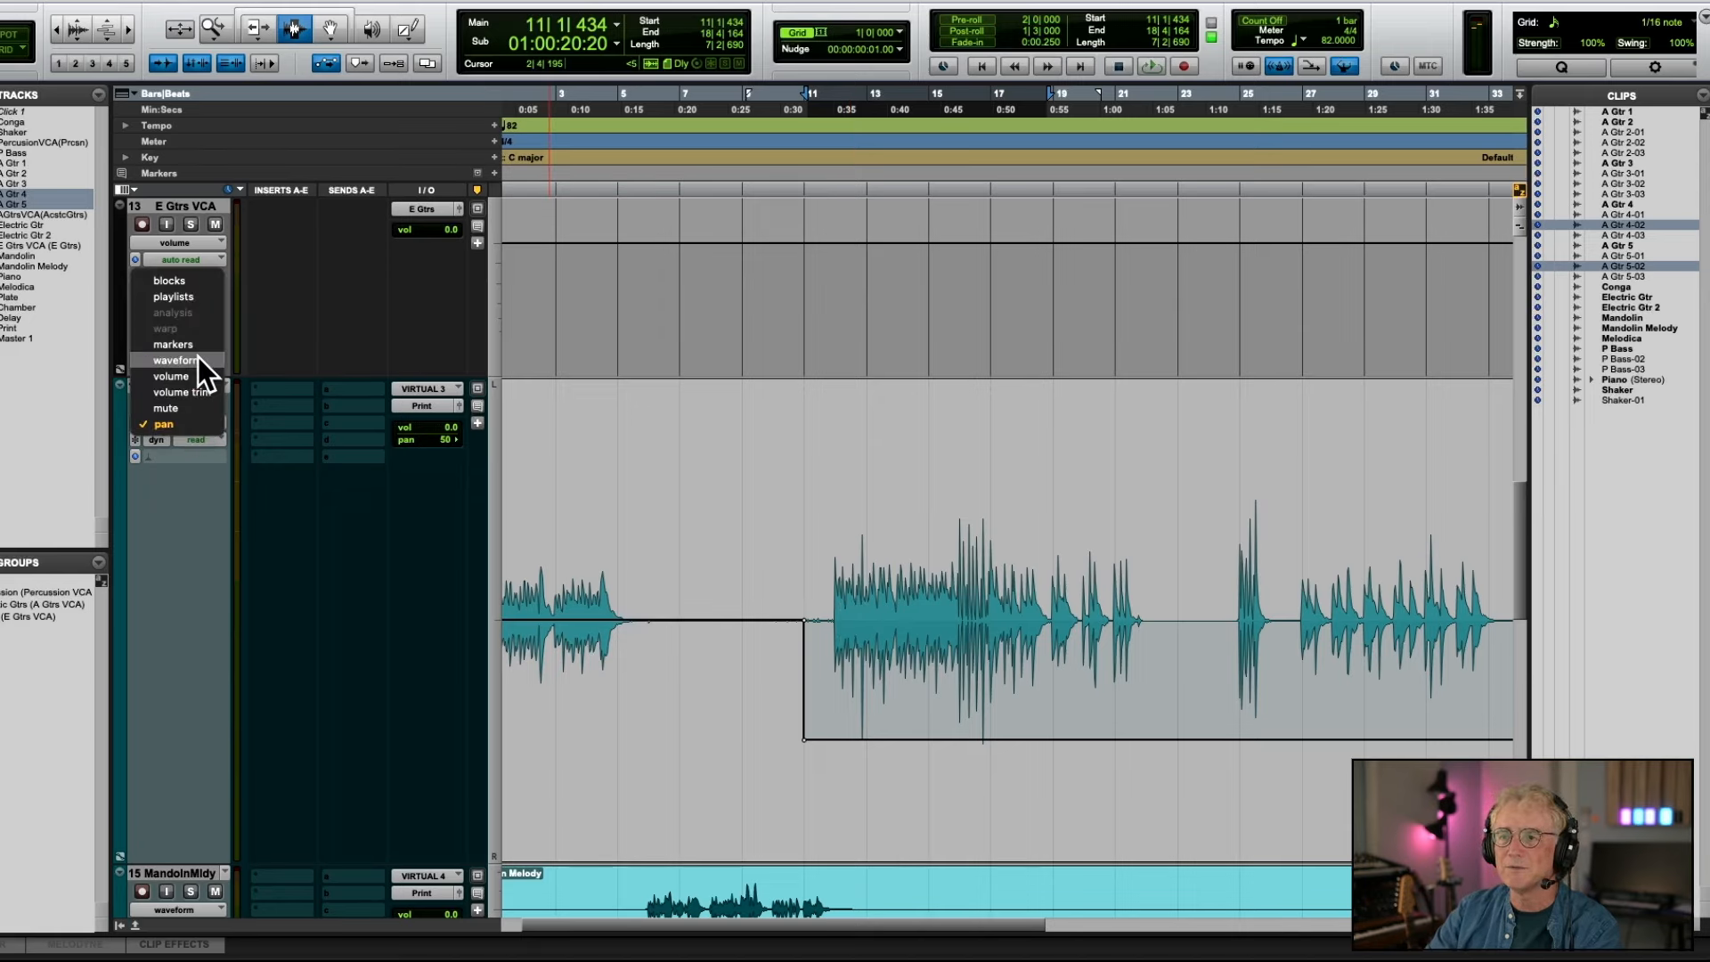
pyautogui.click(198, 357)
# Reduce the height of all tracks to a compact size that keeps clip names and gain values readable
pyautogui.hotkey('ctrl', 'alt', 'Down')
pyautogui.hotkey('ctrl', 'alt', 'Down')
pyautogui.hotkey('ctrl', 'alt', 'Down')
pyautogui.hotkey('ctrl', 'alt', 'Down')
pyautogui.hotkey('ctrl', 'alt', 'Down')
pyautogui.hotkey('ctrl', 'alt', 'Down')
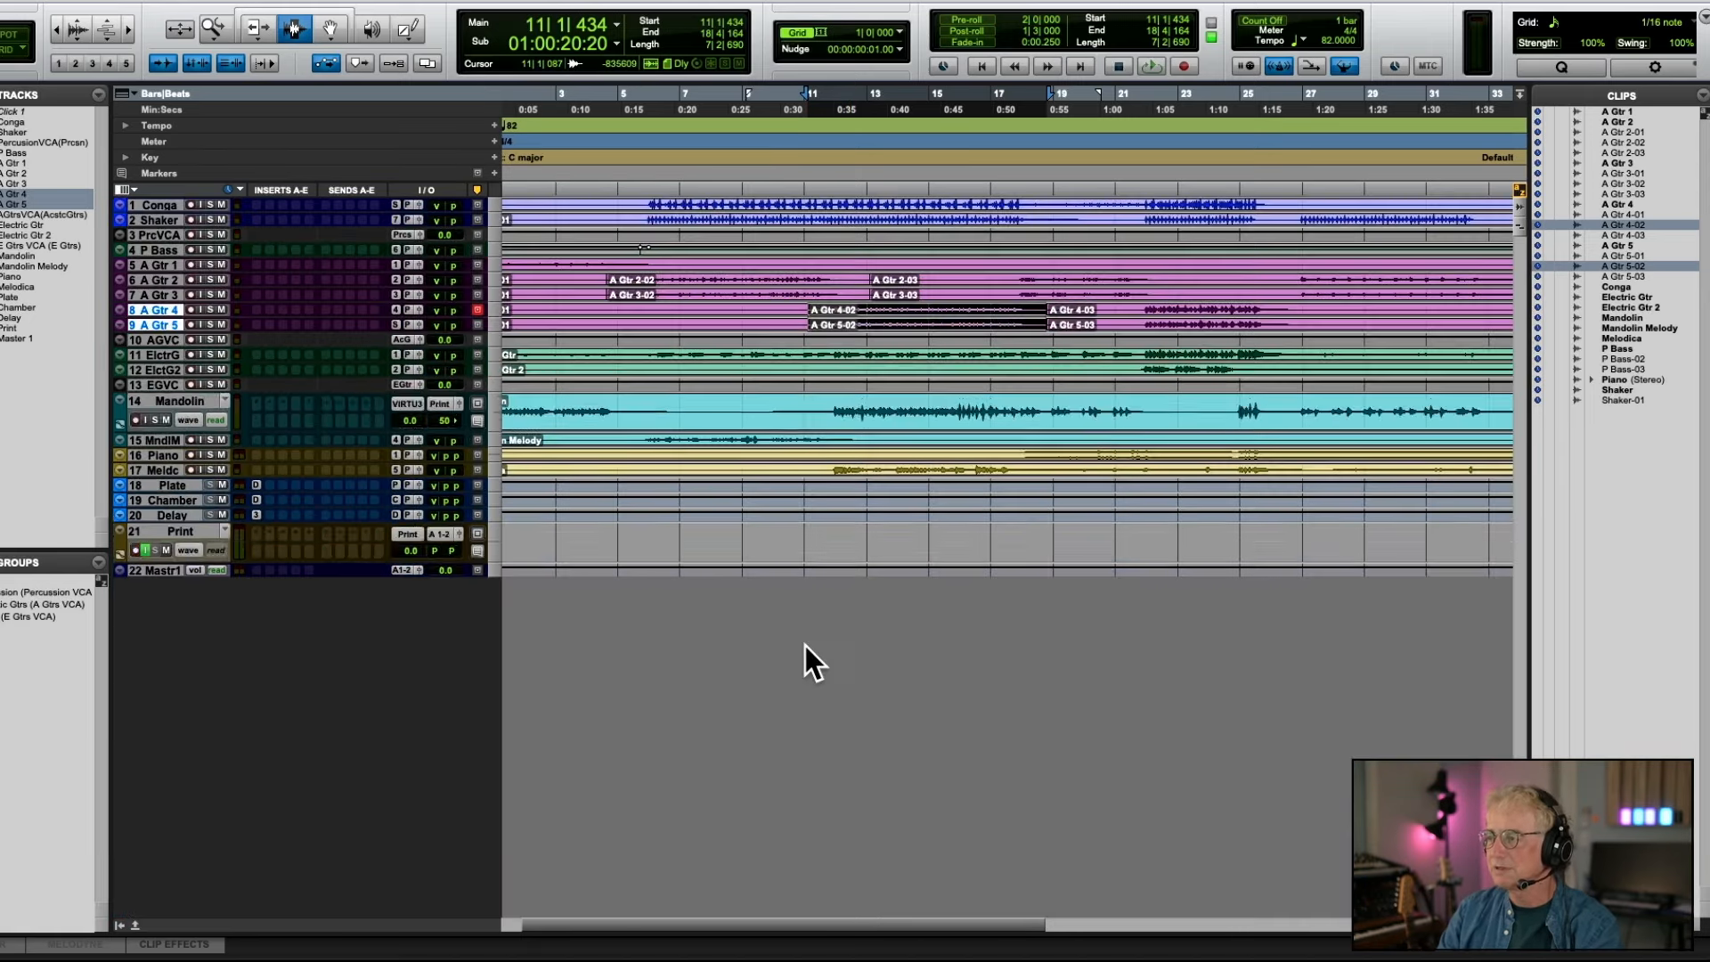
pyautogui.hotkey('ctrl', 'alt', 'Up')
pyautogui.hotkey('ctrl', 'alt', 'Up')
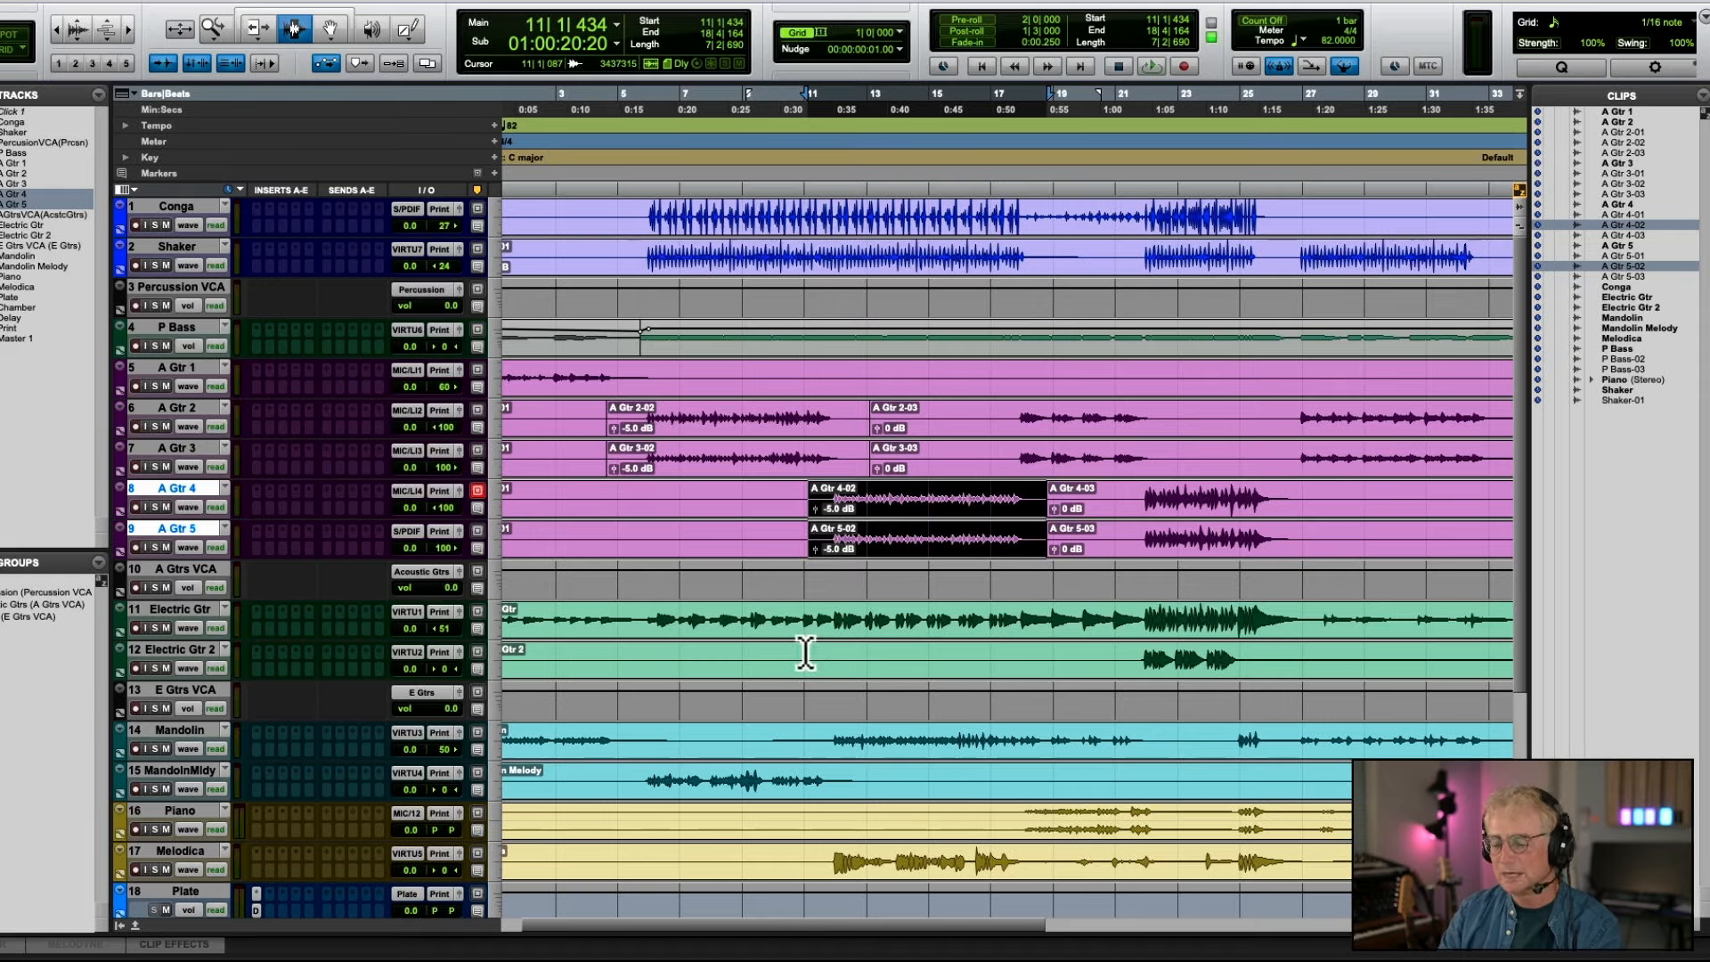
pyautogui.hotkey('ctrl', 'alt', 'Up')
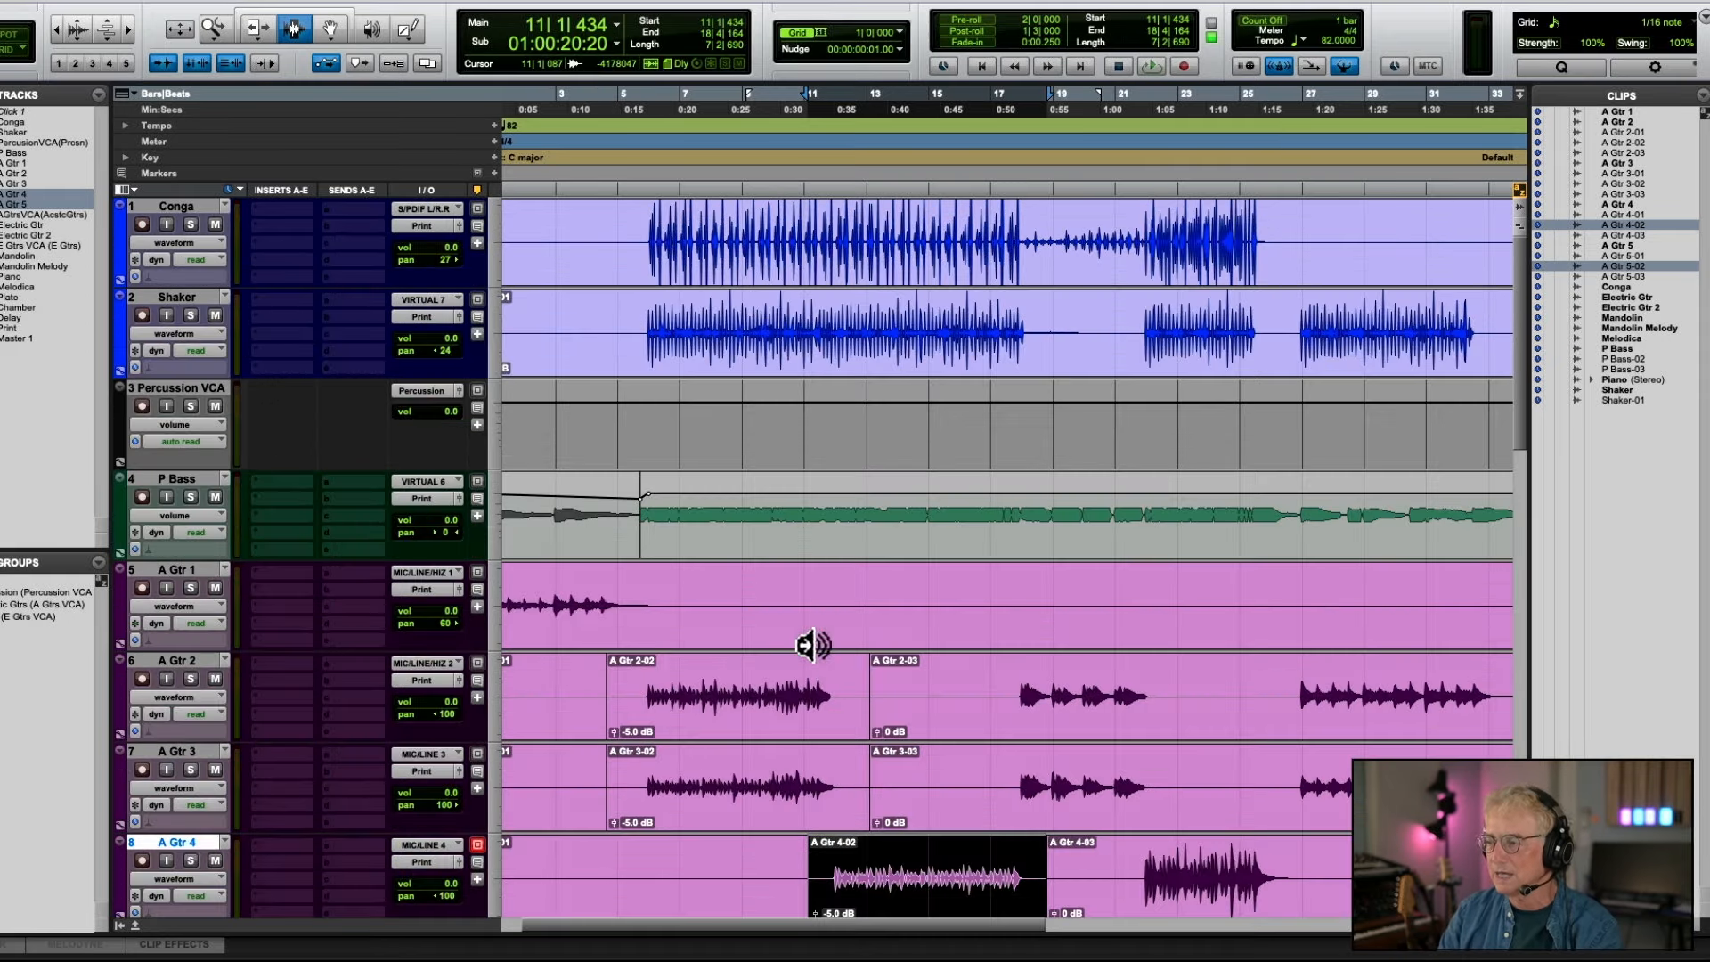
pyautogui.hotkey('ctrl', 'alt', 'Down')
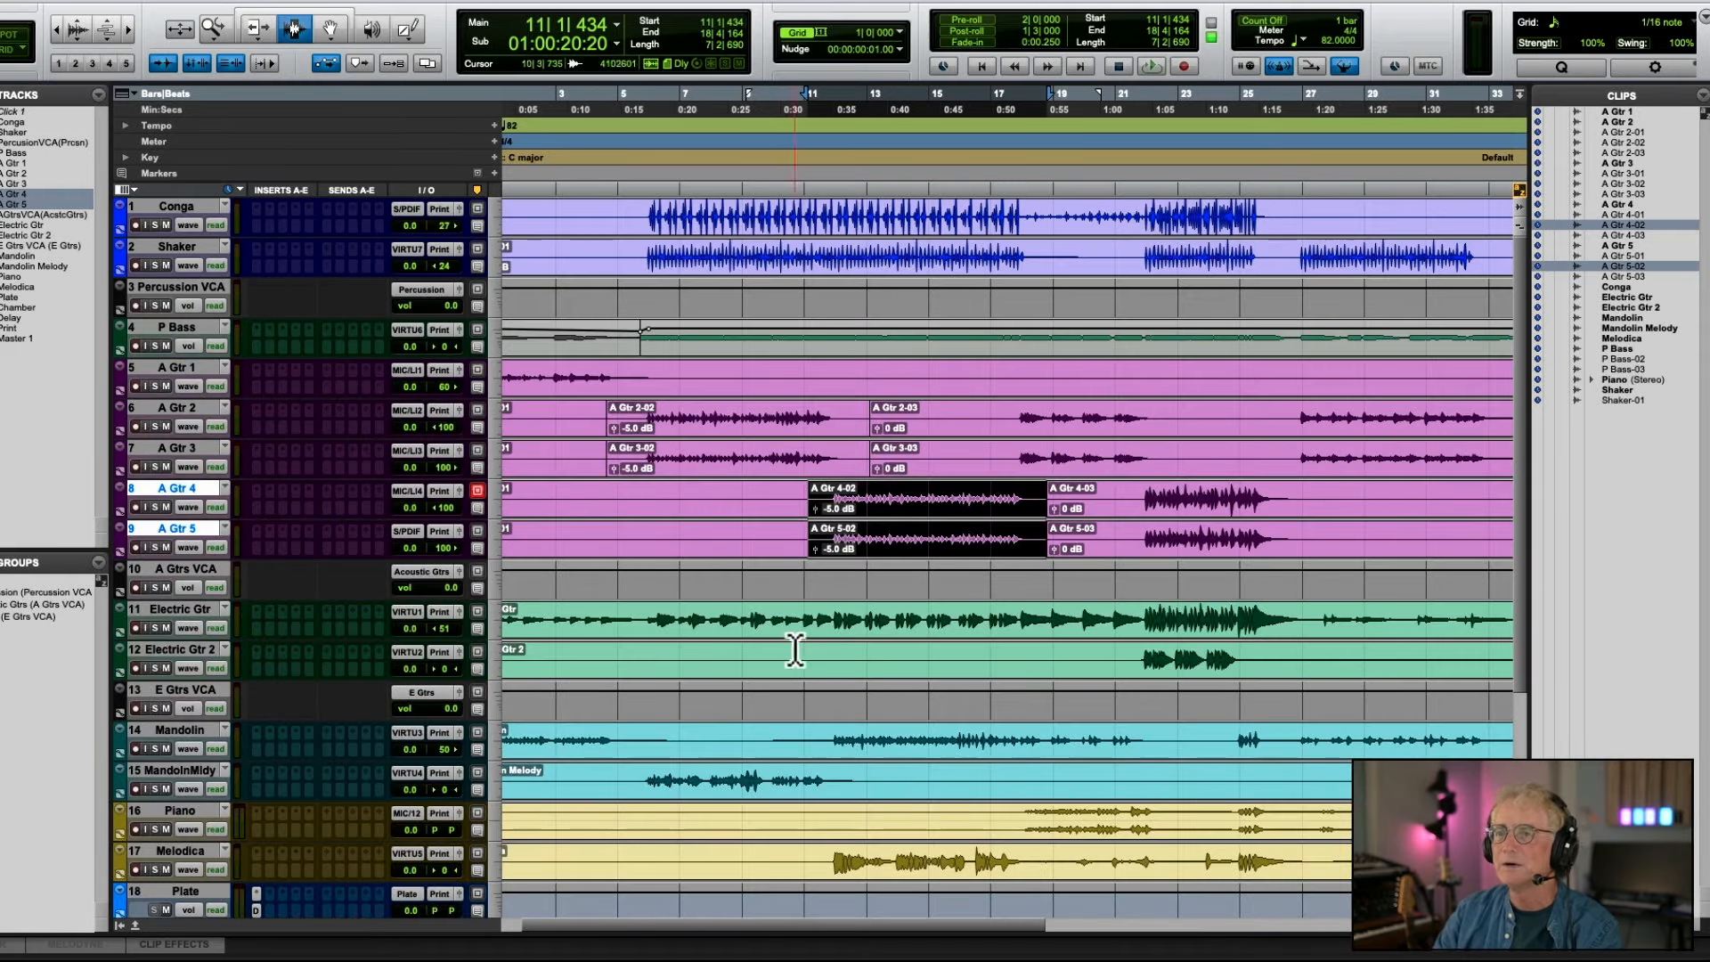
pyautogui.click(189, 346)
pyautogui.click(202, 332)
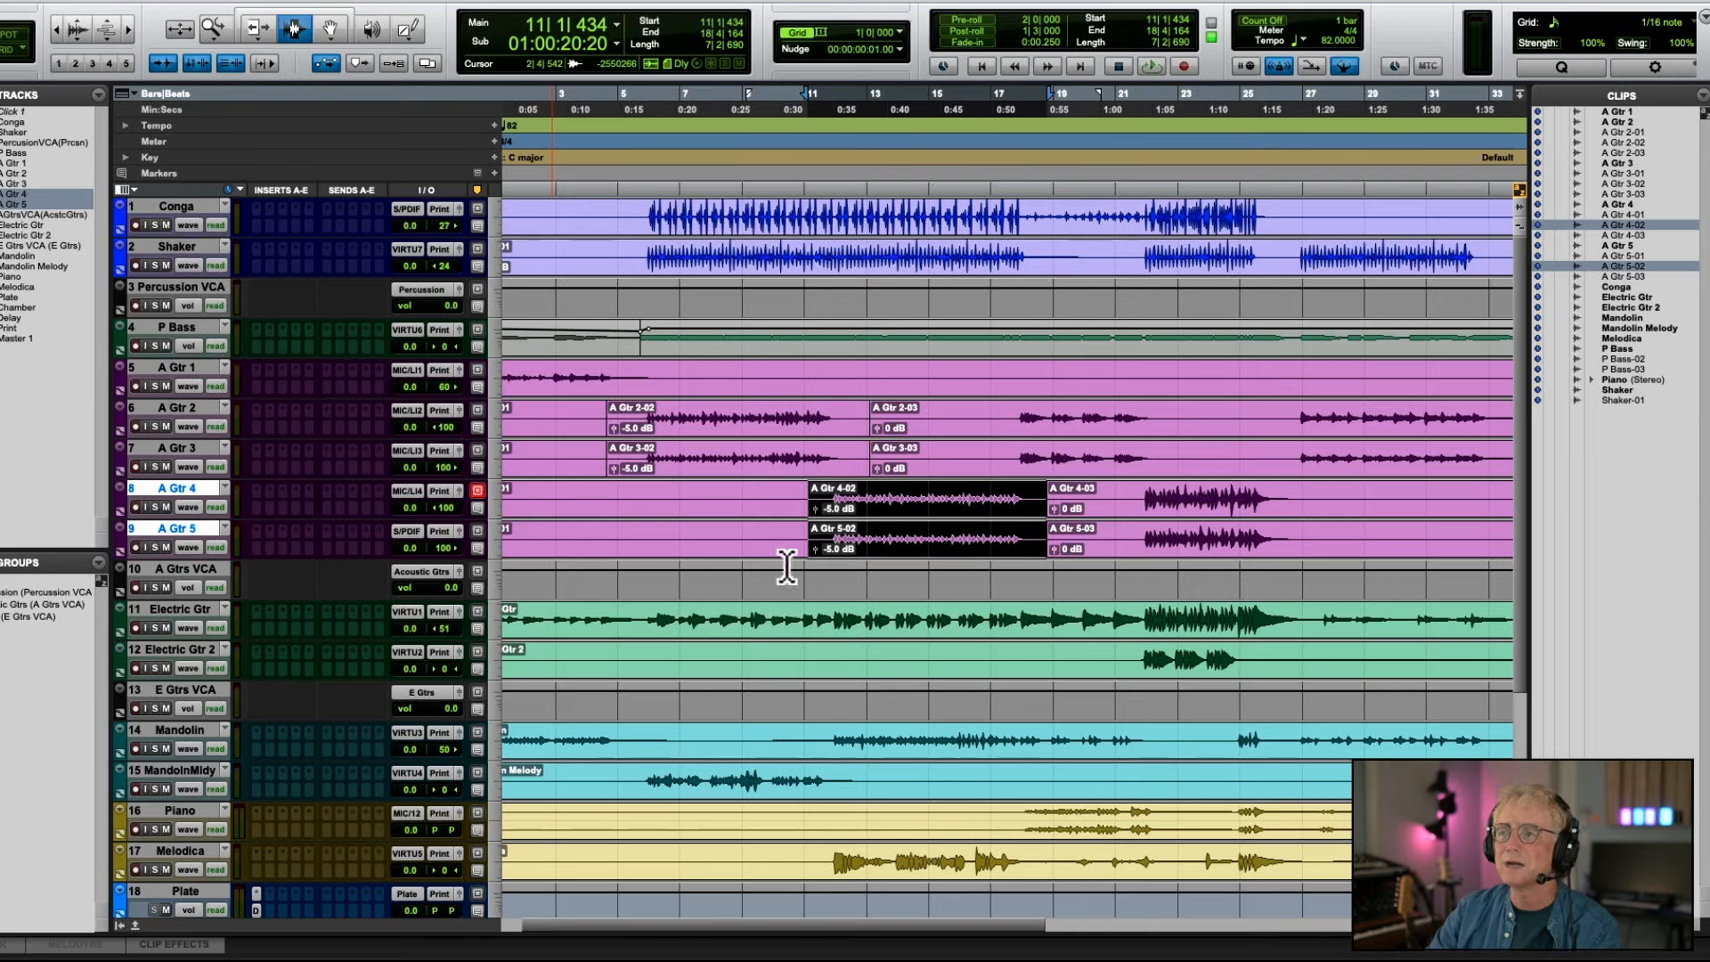
# Lower the clip gain of the whole Melodica clip
pyautogui.scroll(-6, 792, 579)
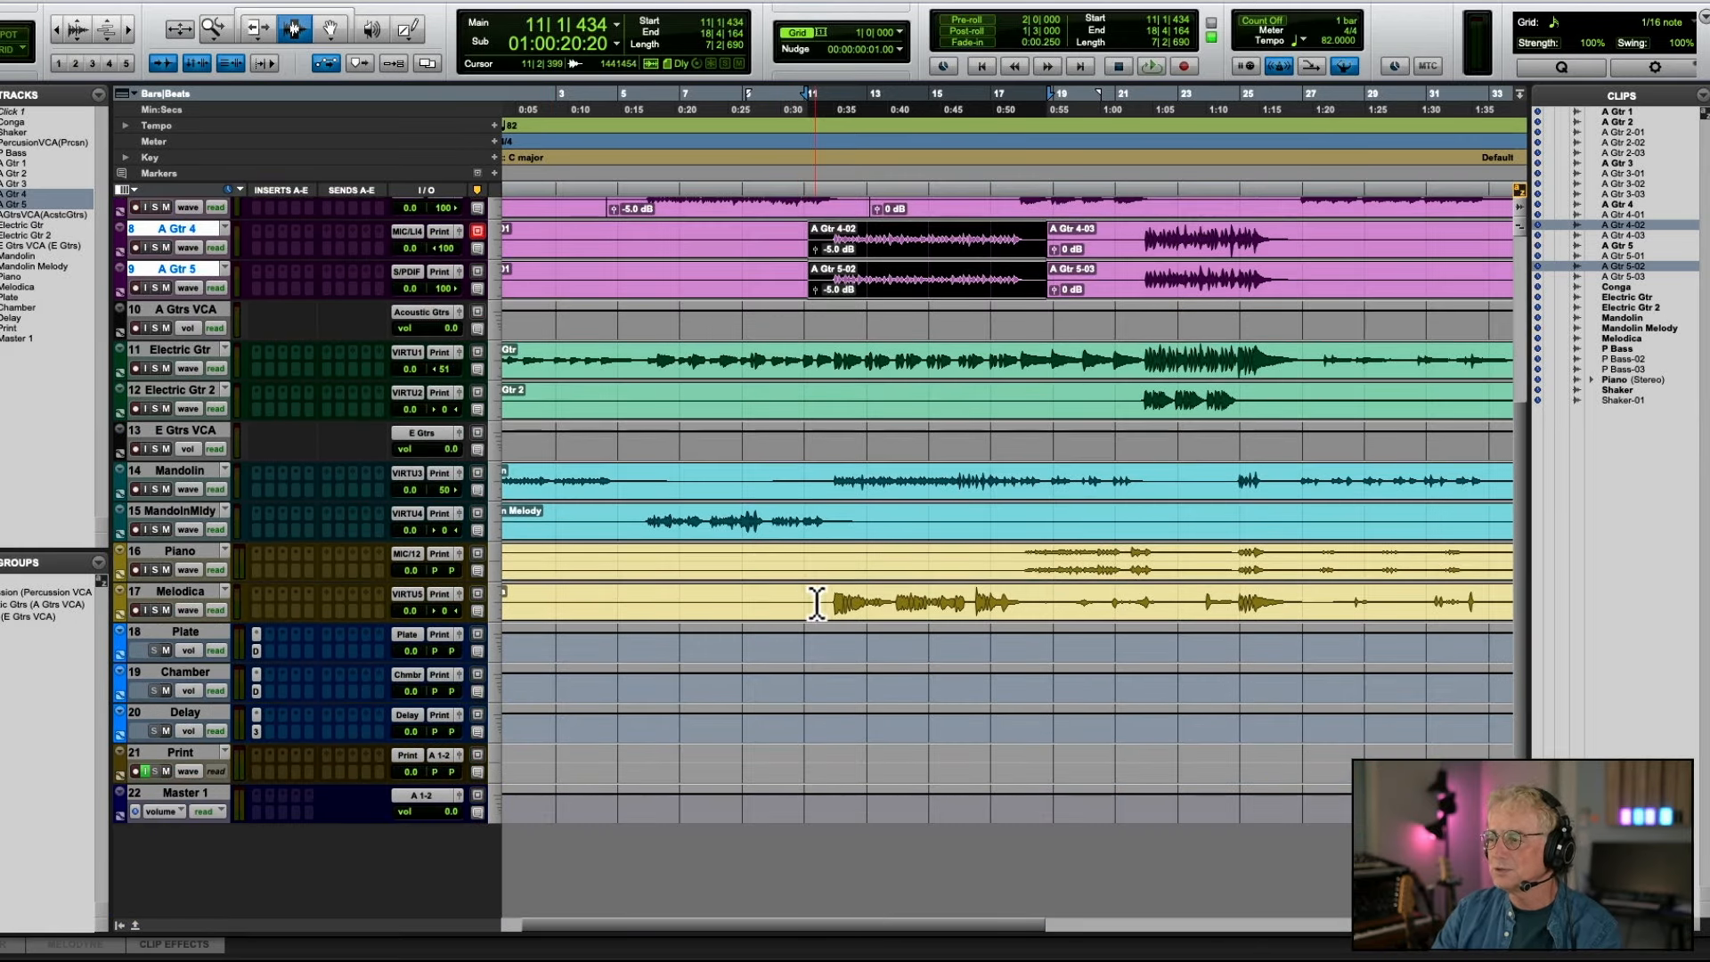
pyautogui.click(816, 603)
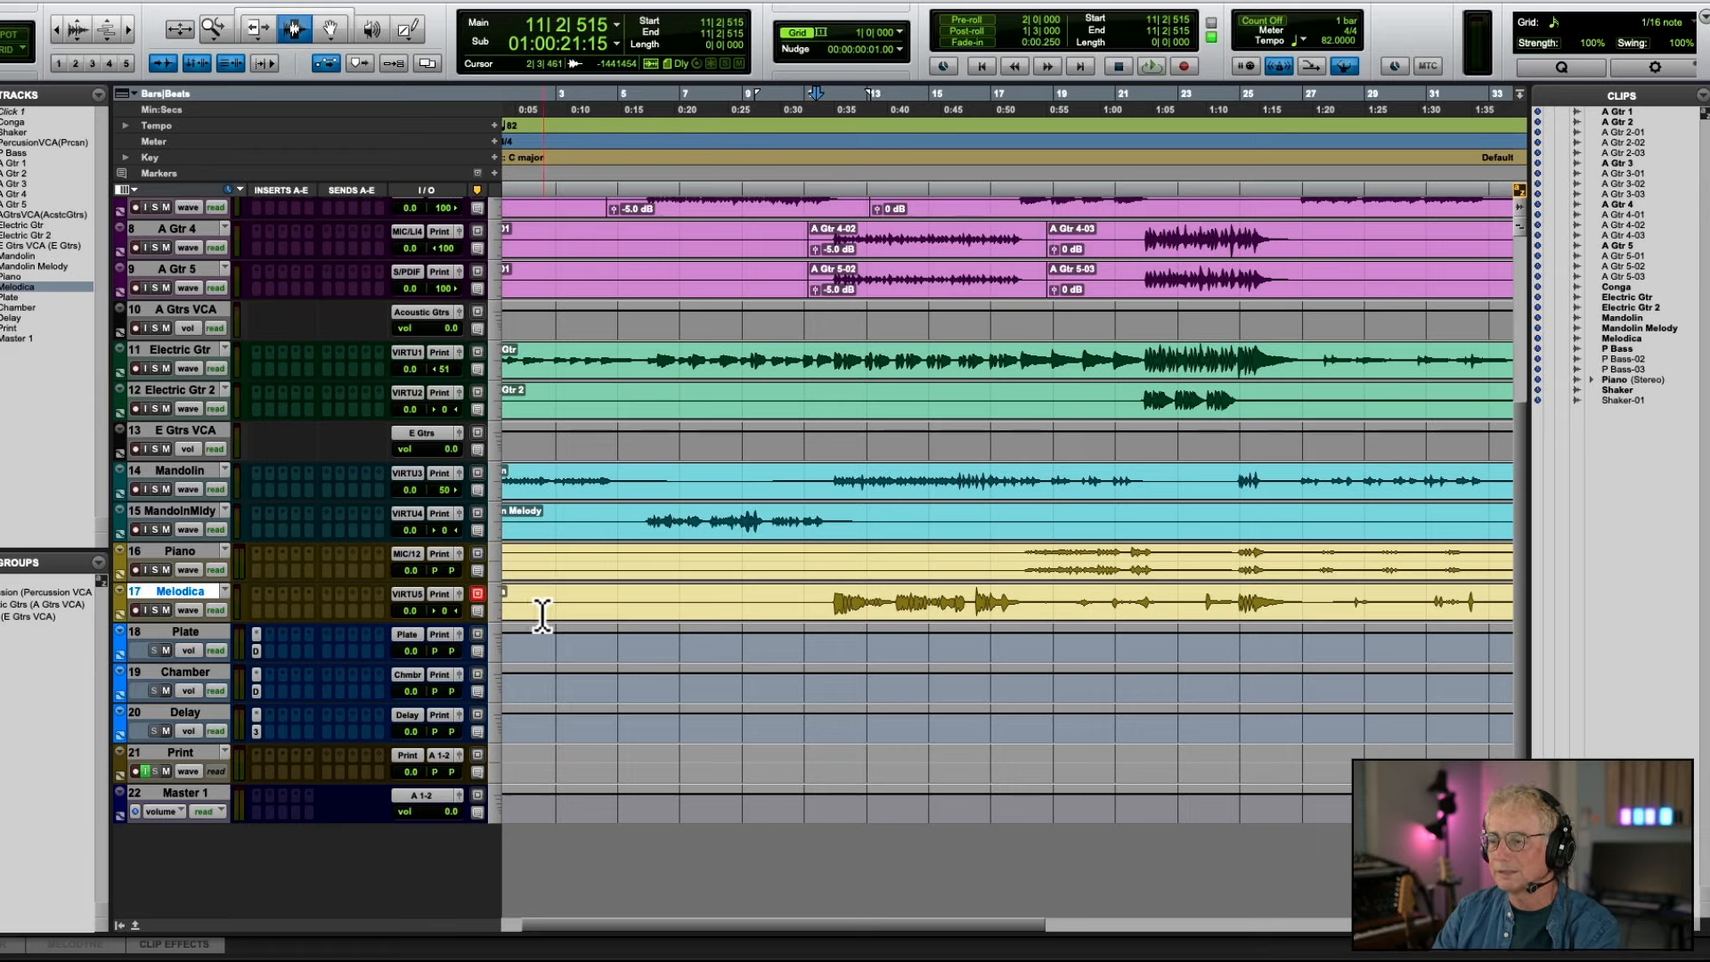
pyautogui.hscroll(-2, 546, 613)
pyautogui.moveTo(506, 611); pyautogui.dragTo(507, 613)
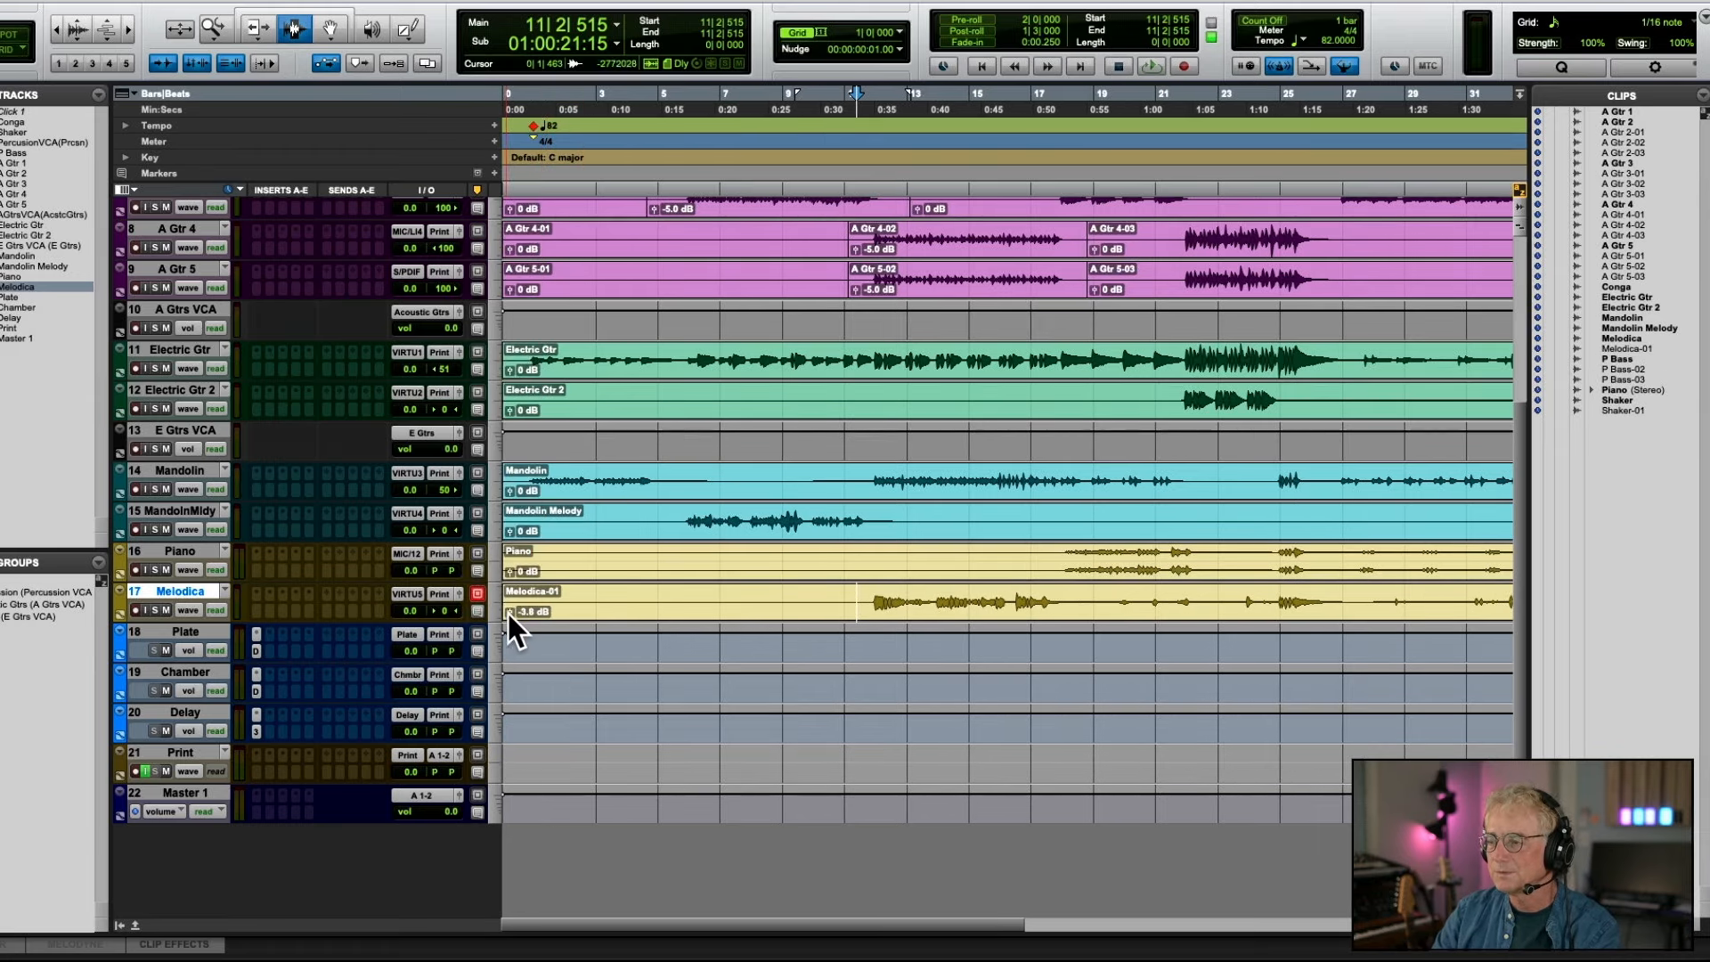
# Play from the Melodica's entry near the end of bar 11 and solo the Mandolin and Melodica tracks to compare their levels
pyautogui.doubleClick(877, 602)
pyautogui.click(876, 604)
pyautogui.press('space')
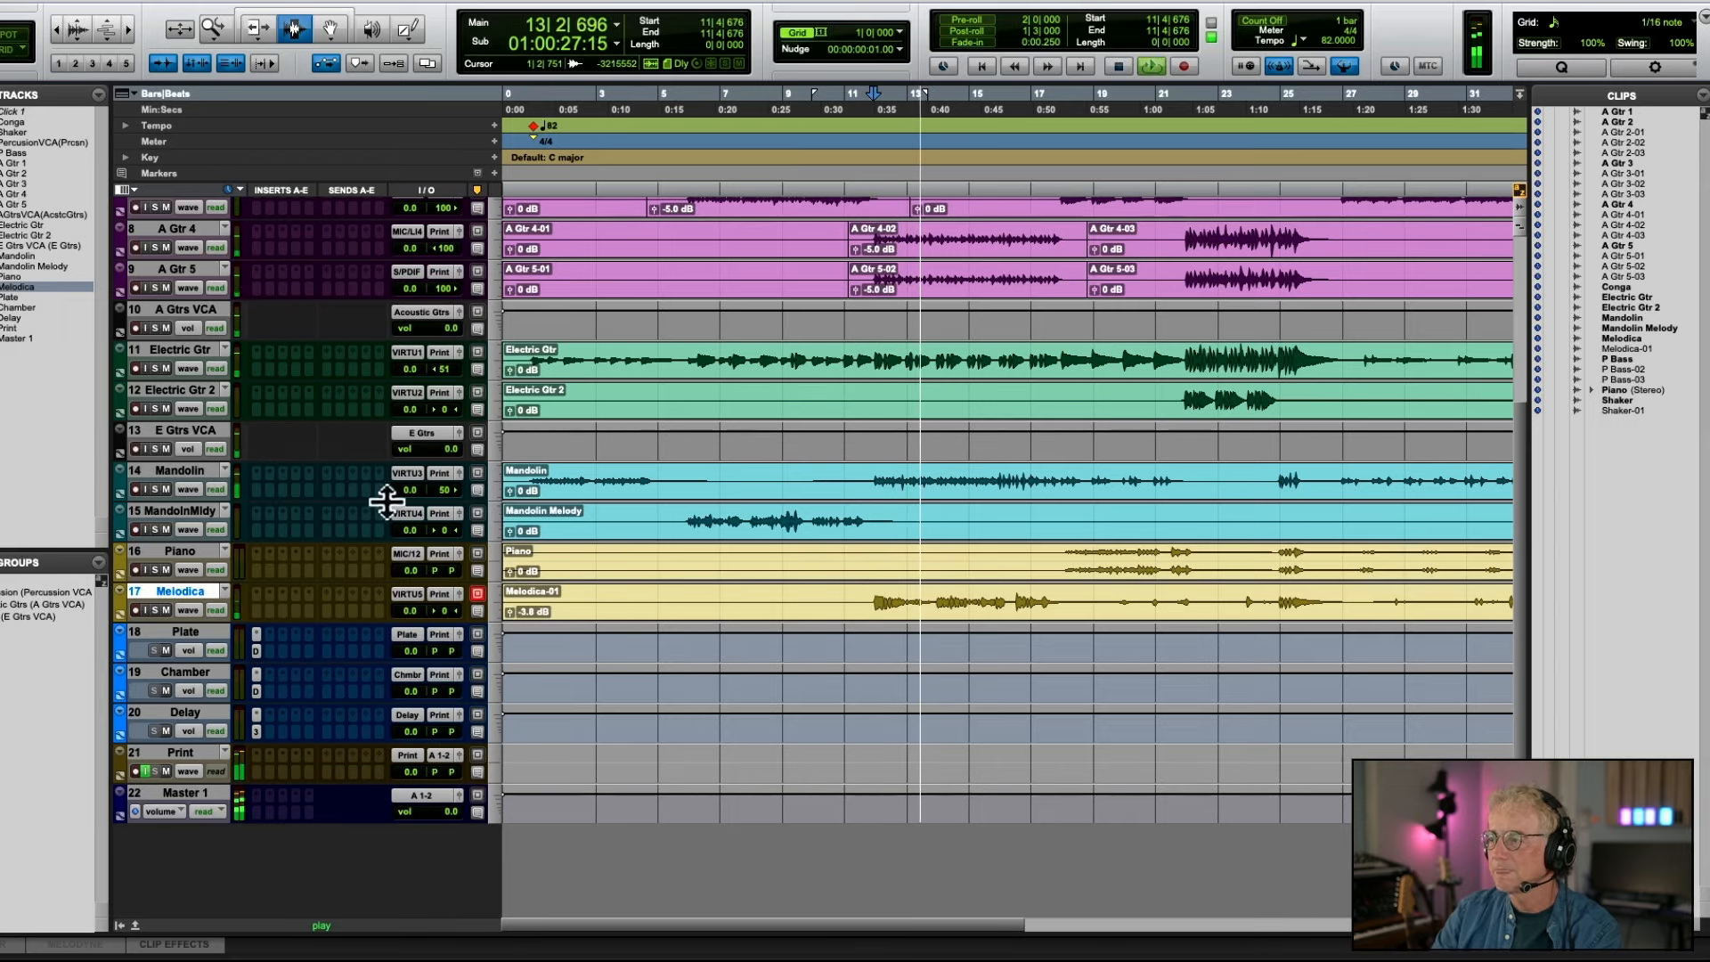
pyautogui.click(156, 489)
pyautogui.click(156, 489)
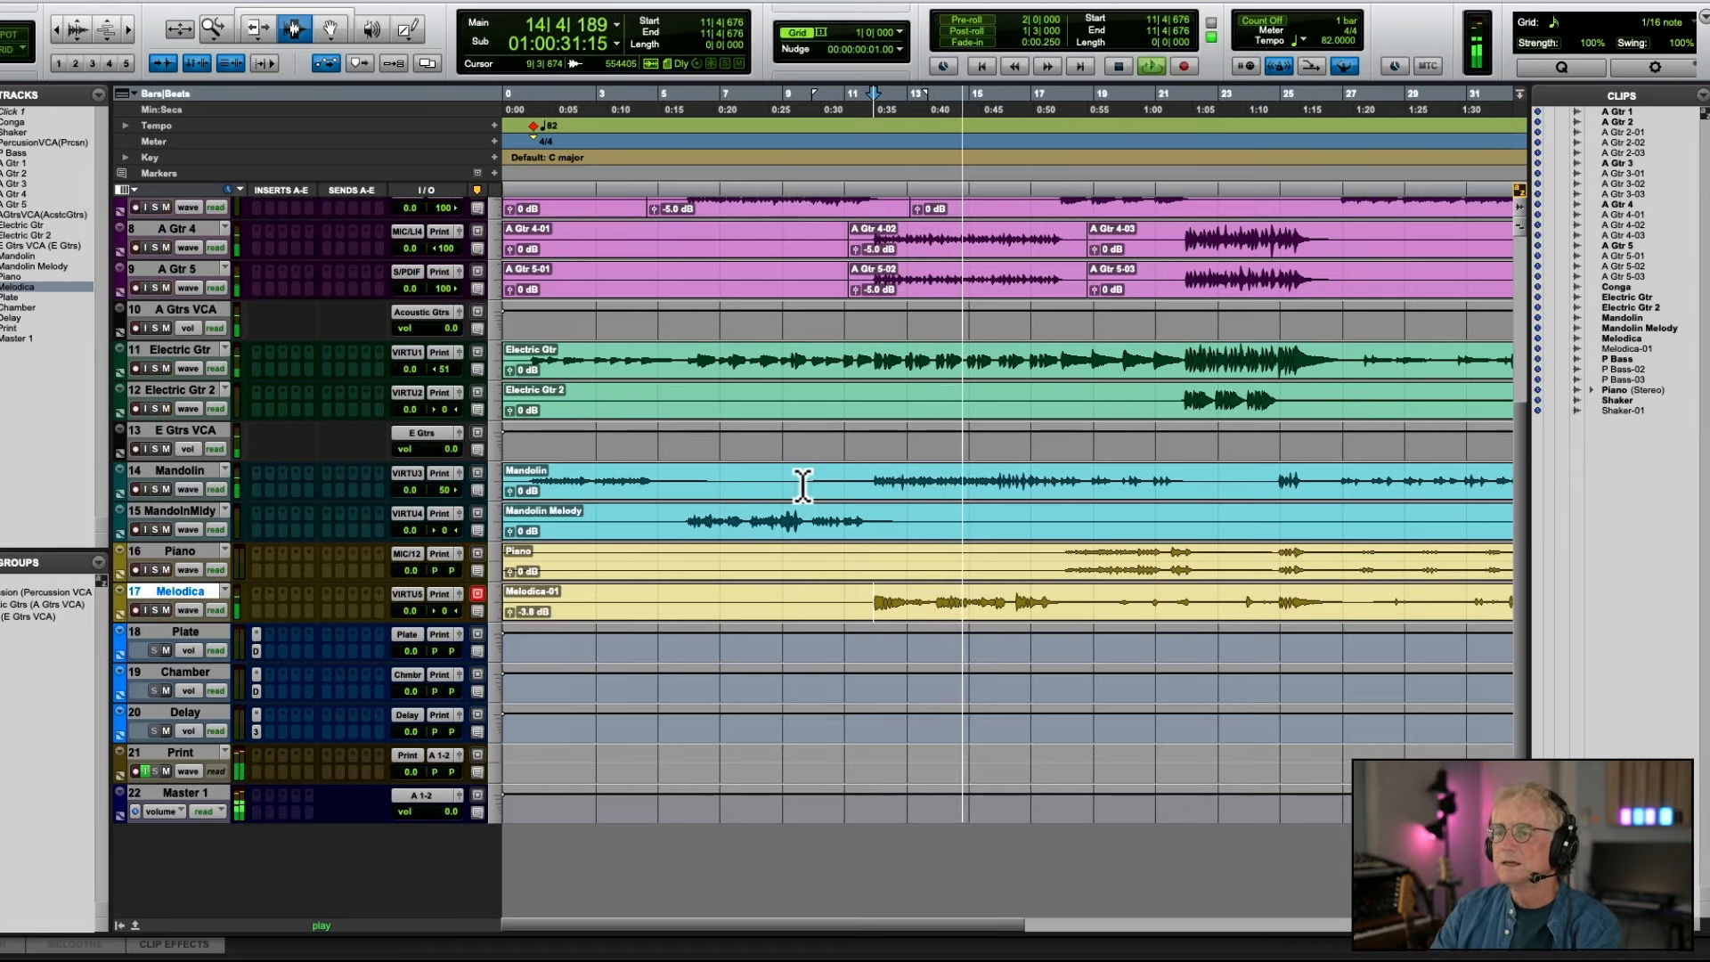
pyautogui.click(158, 489)
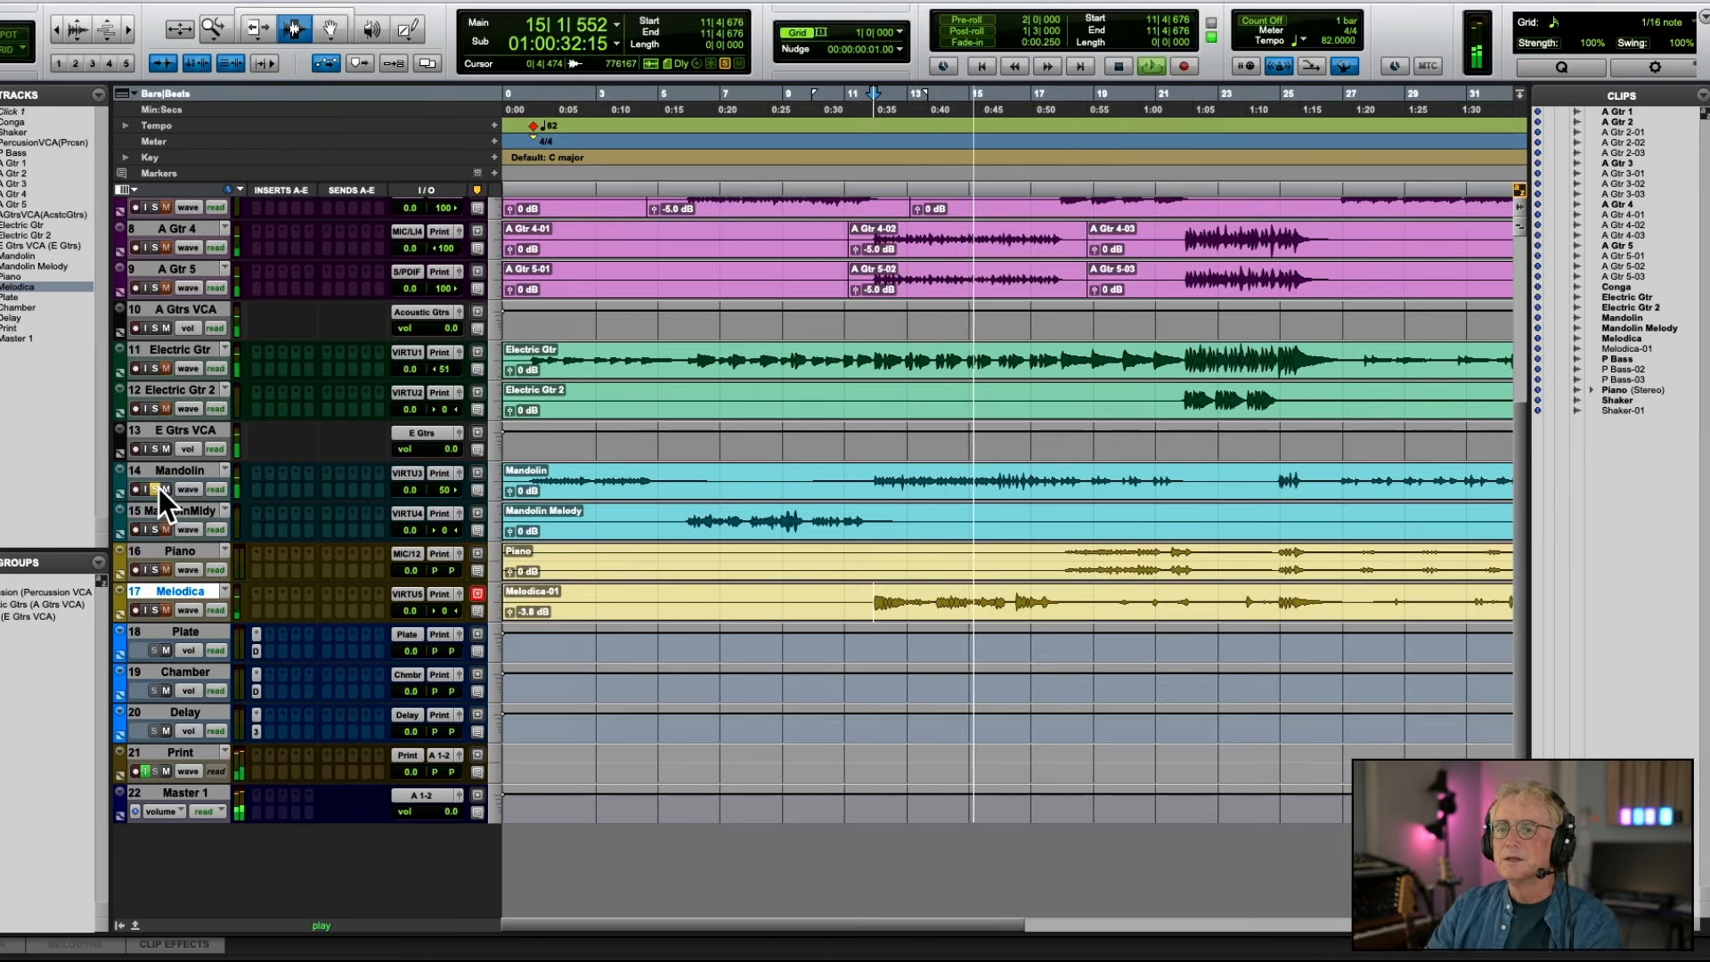
pyautogui.click(154, 611)
pyautogui.press('space')
pyautogui.press('space')
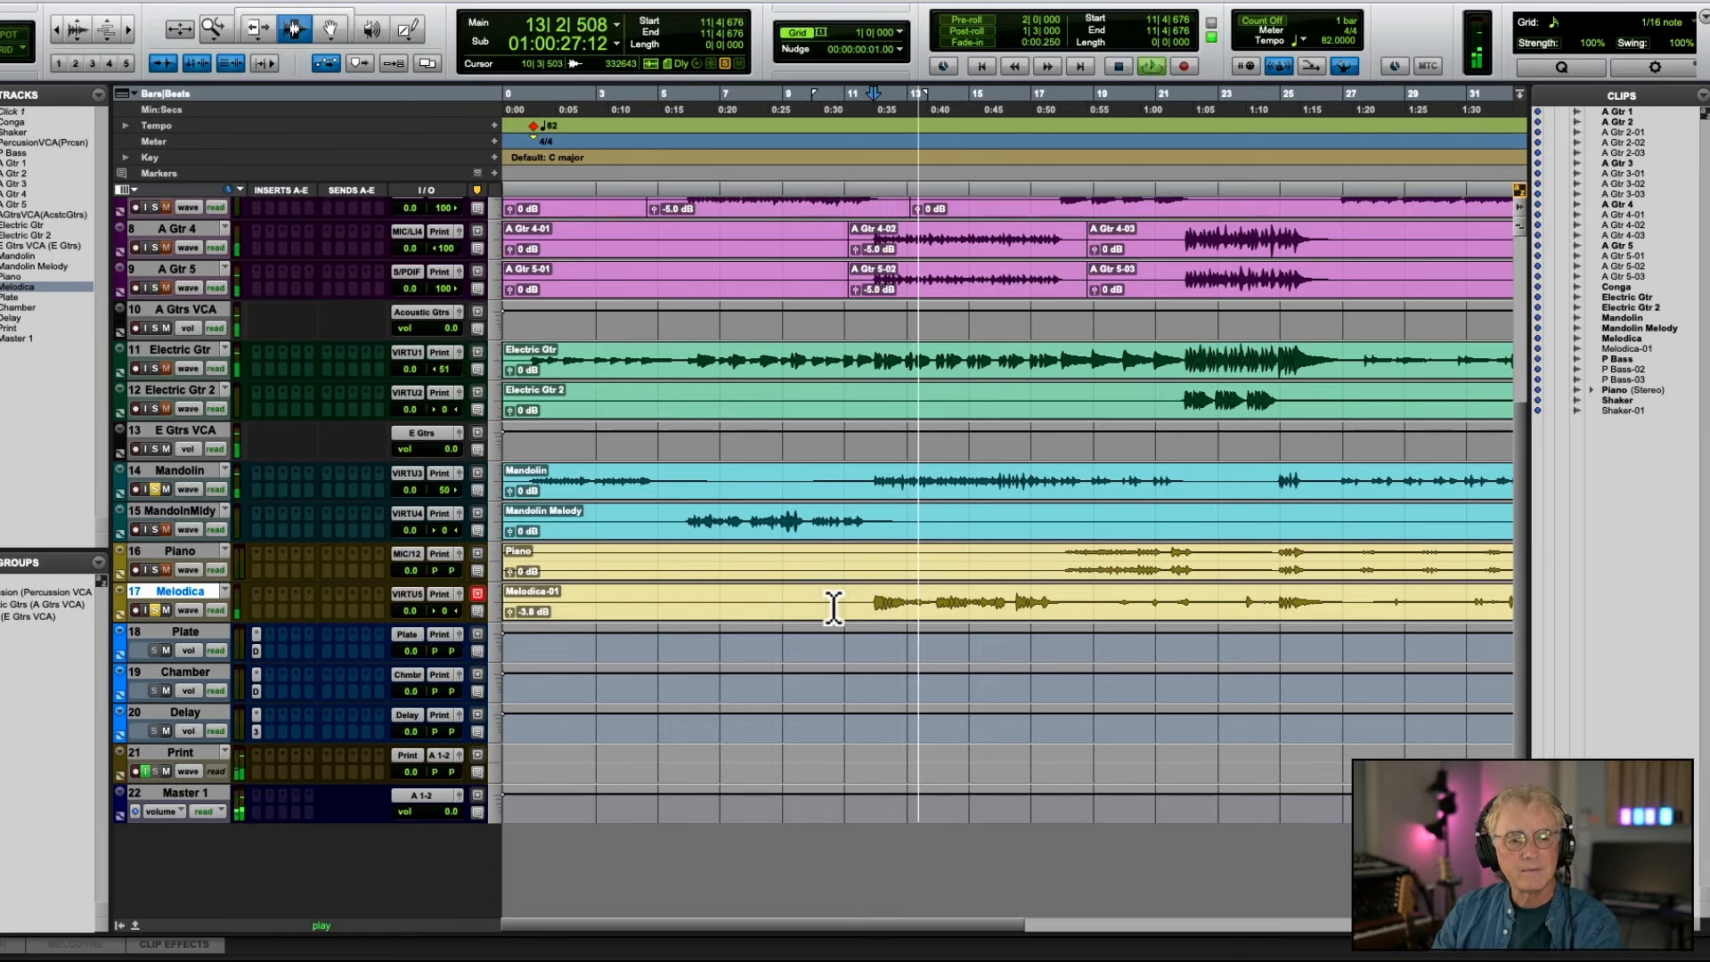
pyautogui.press('space')
# Separate the Mandolin clip from about bar 10 to bar 22
pyautogui.moveTo(832, 489); pyautogui.dragTo(1081, 469)
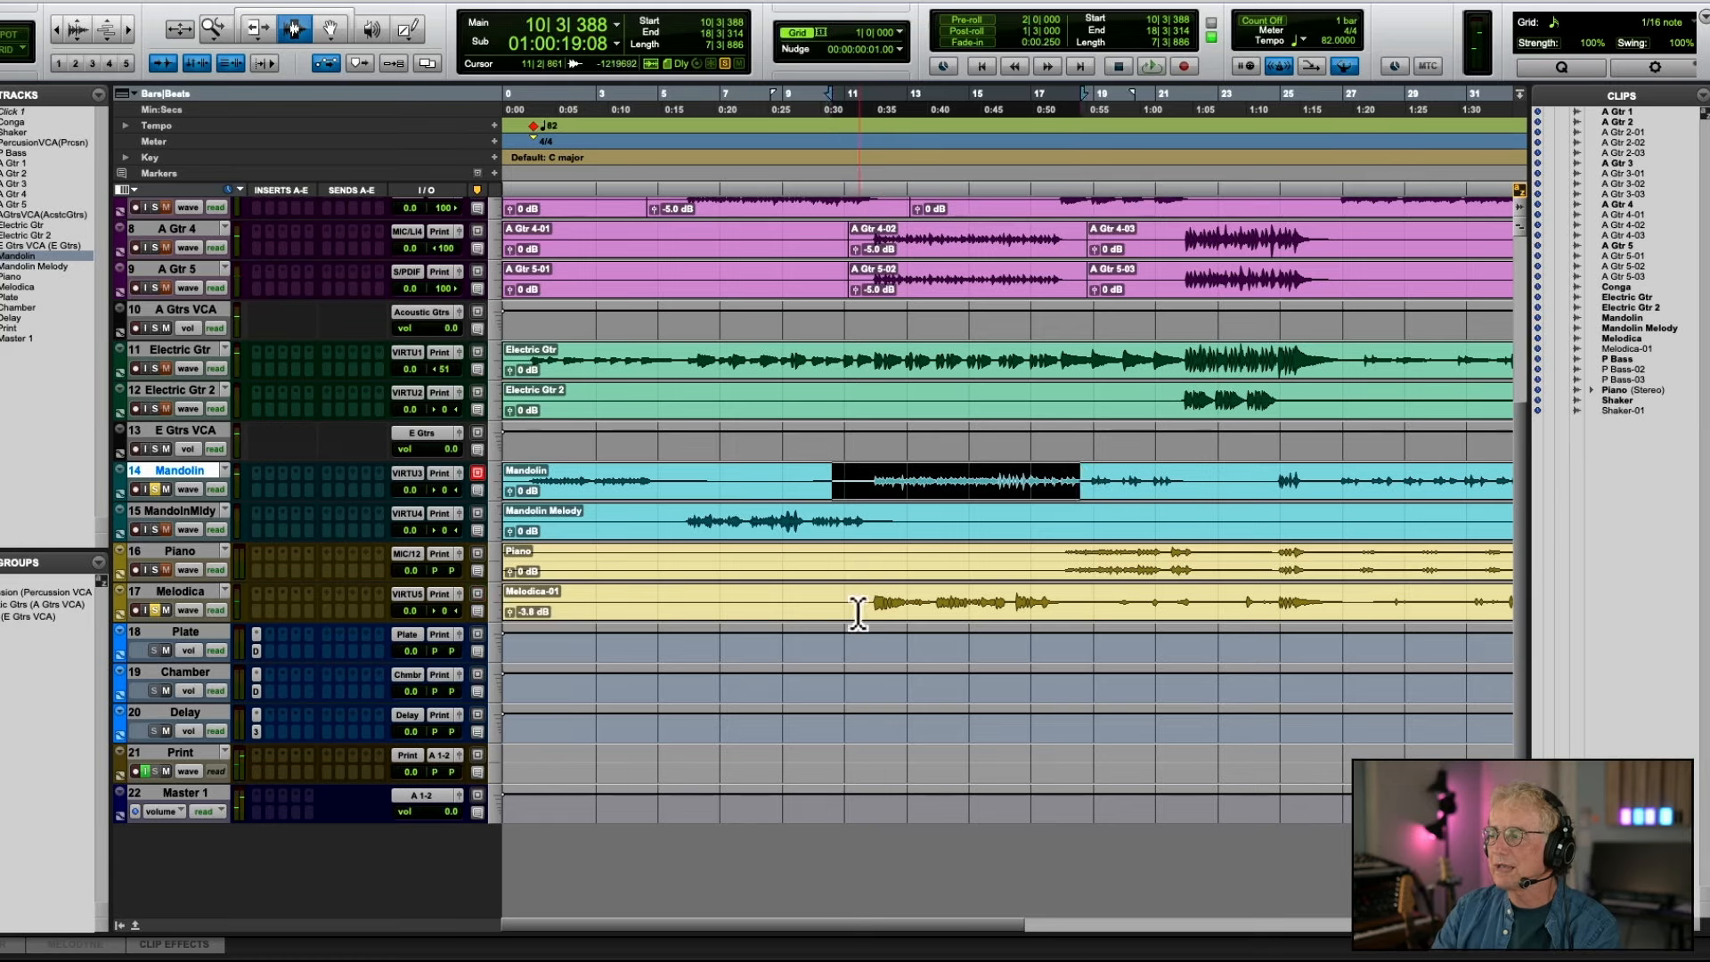
pyautogui.moveTo(856, 614); pyautogui.dragTo(1078, 607)
pyautogui.moveTo(815, 476); pyautogui.dragTo(1206, 481)
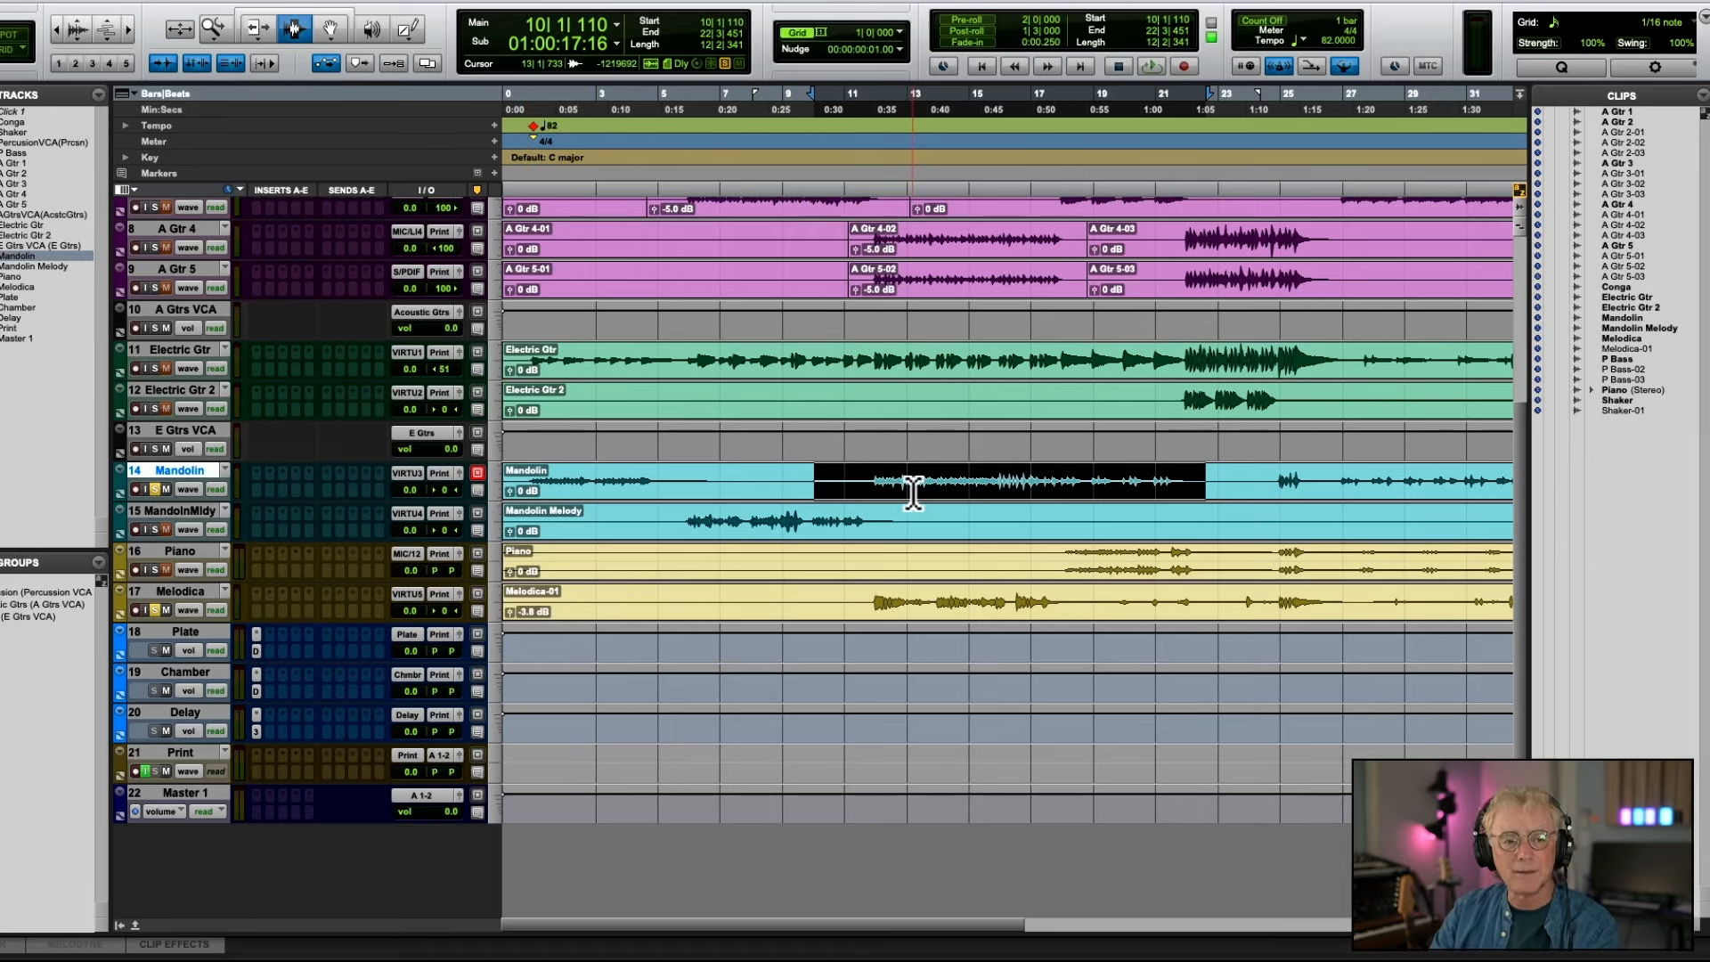
pyautogui.press('super+e')
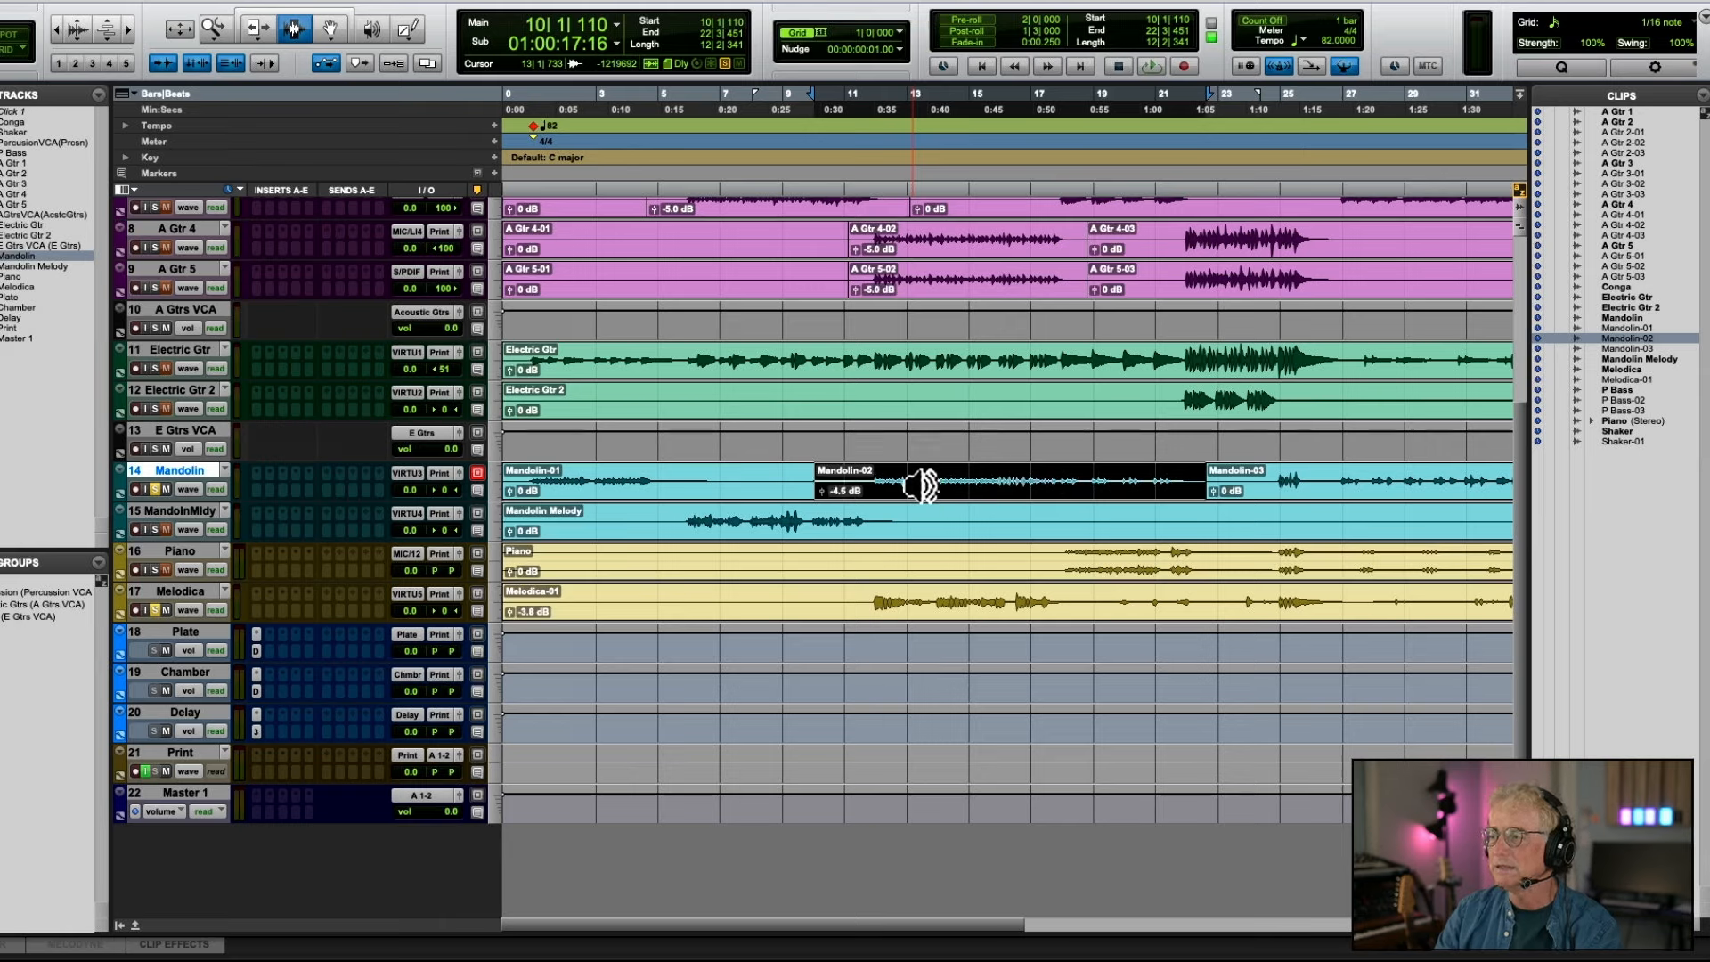
# Lower the separated middle Mandolin clip's gain to -8.5 dB while playing the section back
pyautogui.press('space')
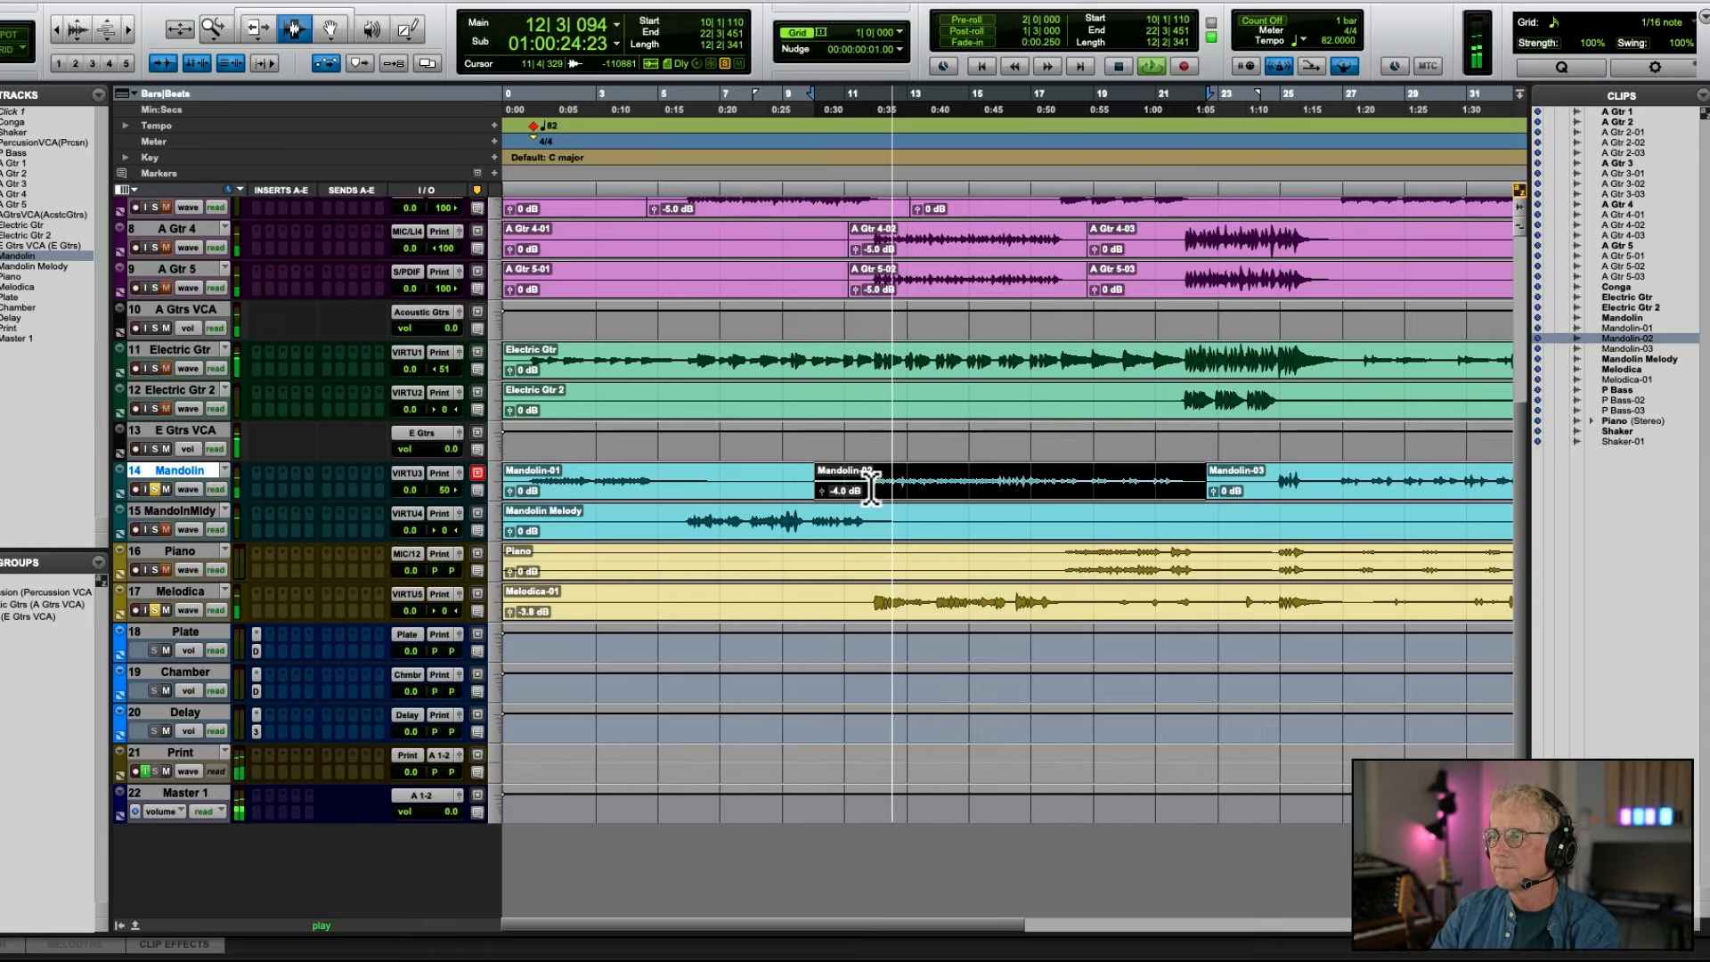
pyautogui.hotkey('ctrl', 'shift', 'Down')
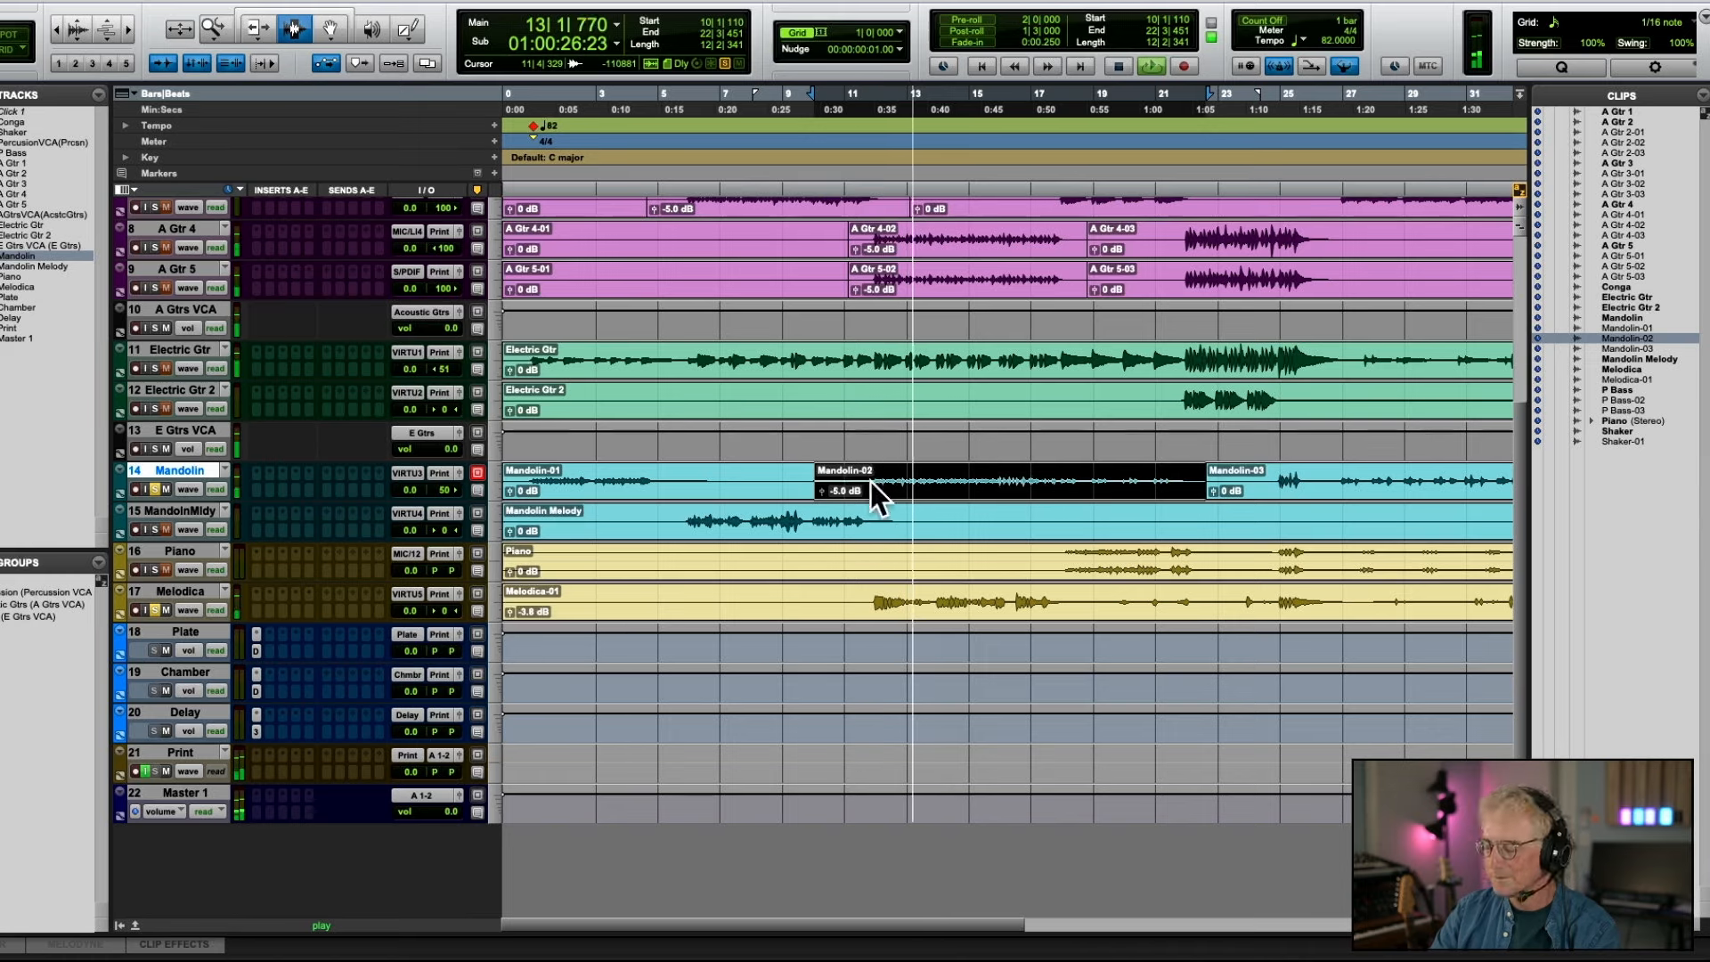
pyautogui.hotkey('ctrl', 'shift', 'Down')
pyautogui.hotkey('ctrl', 'shift', 'Down')
pyautogui.hotkey('ctrl', 'shift', 'Down')
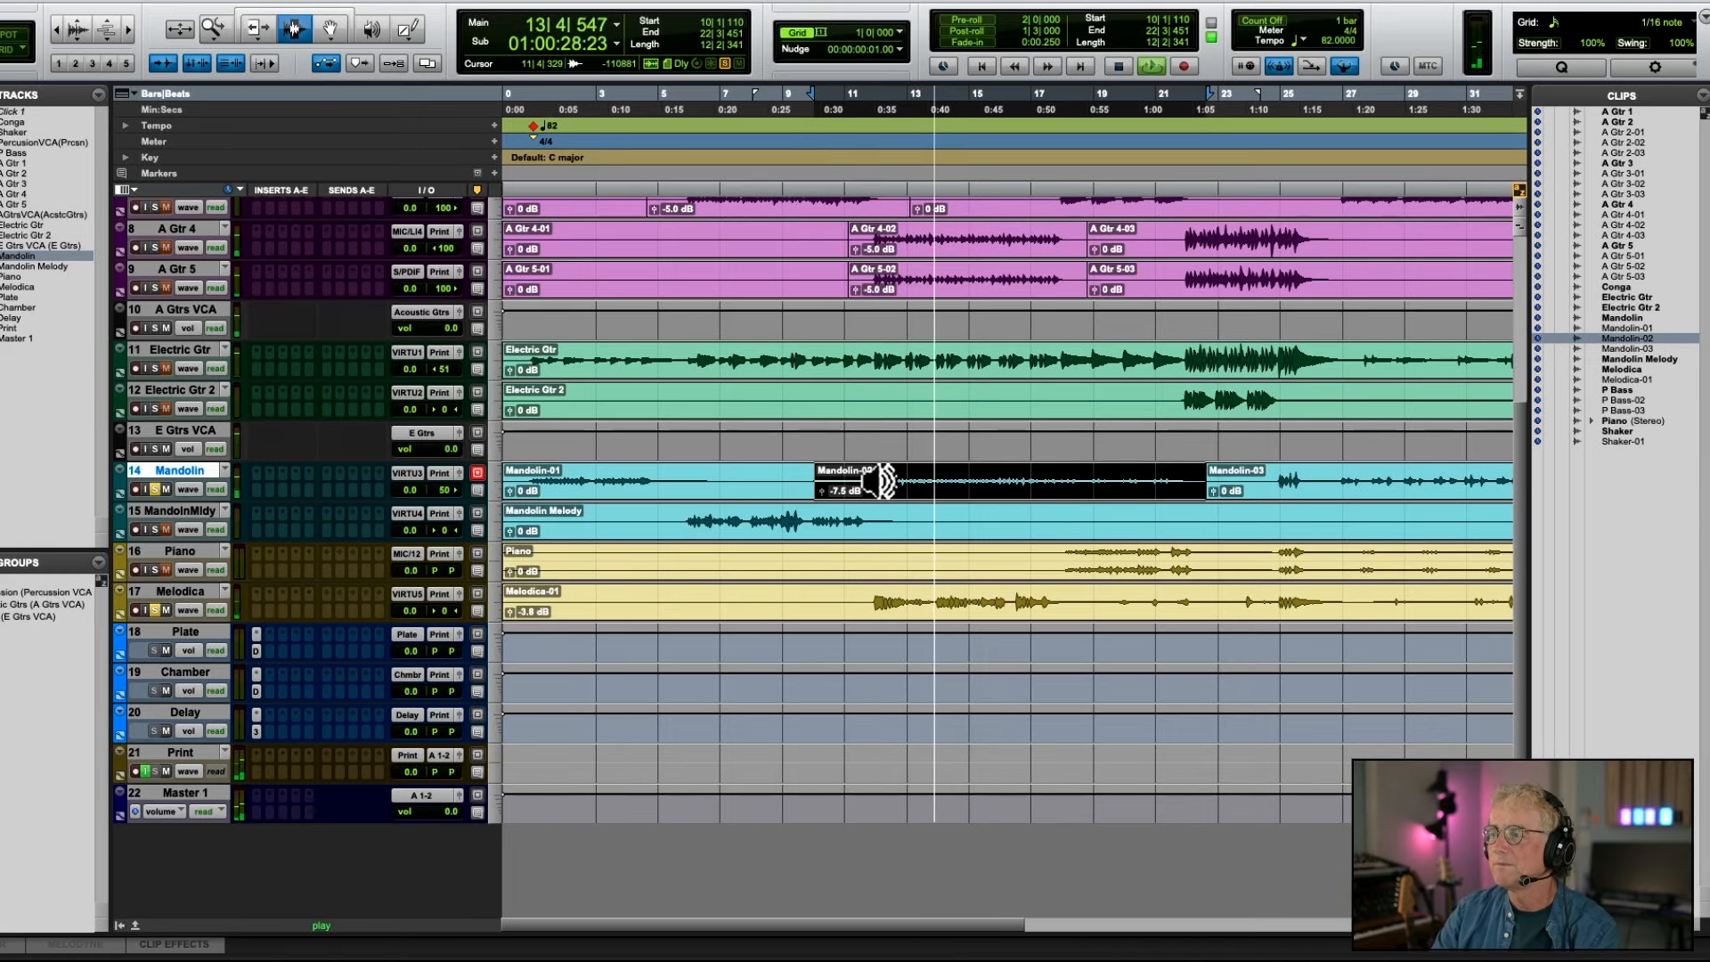
pyautogui.hotkey('ctrl', 'shift', 'Down')
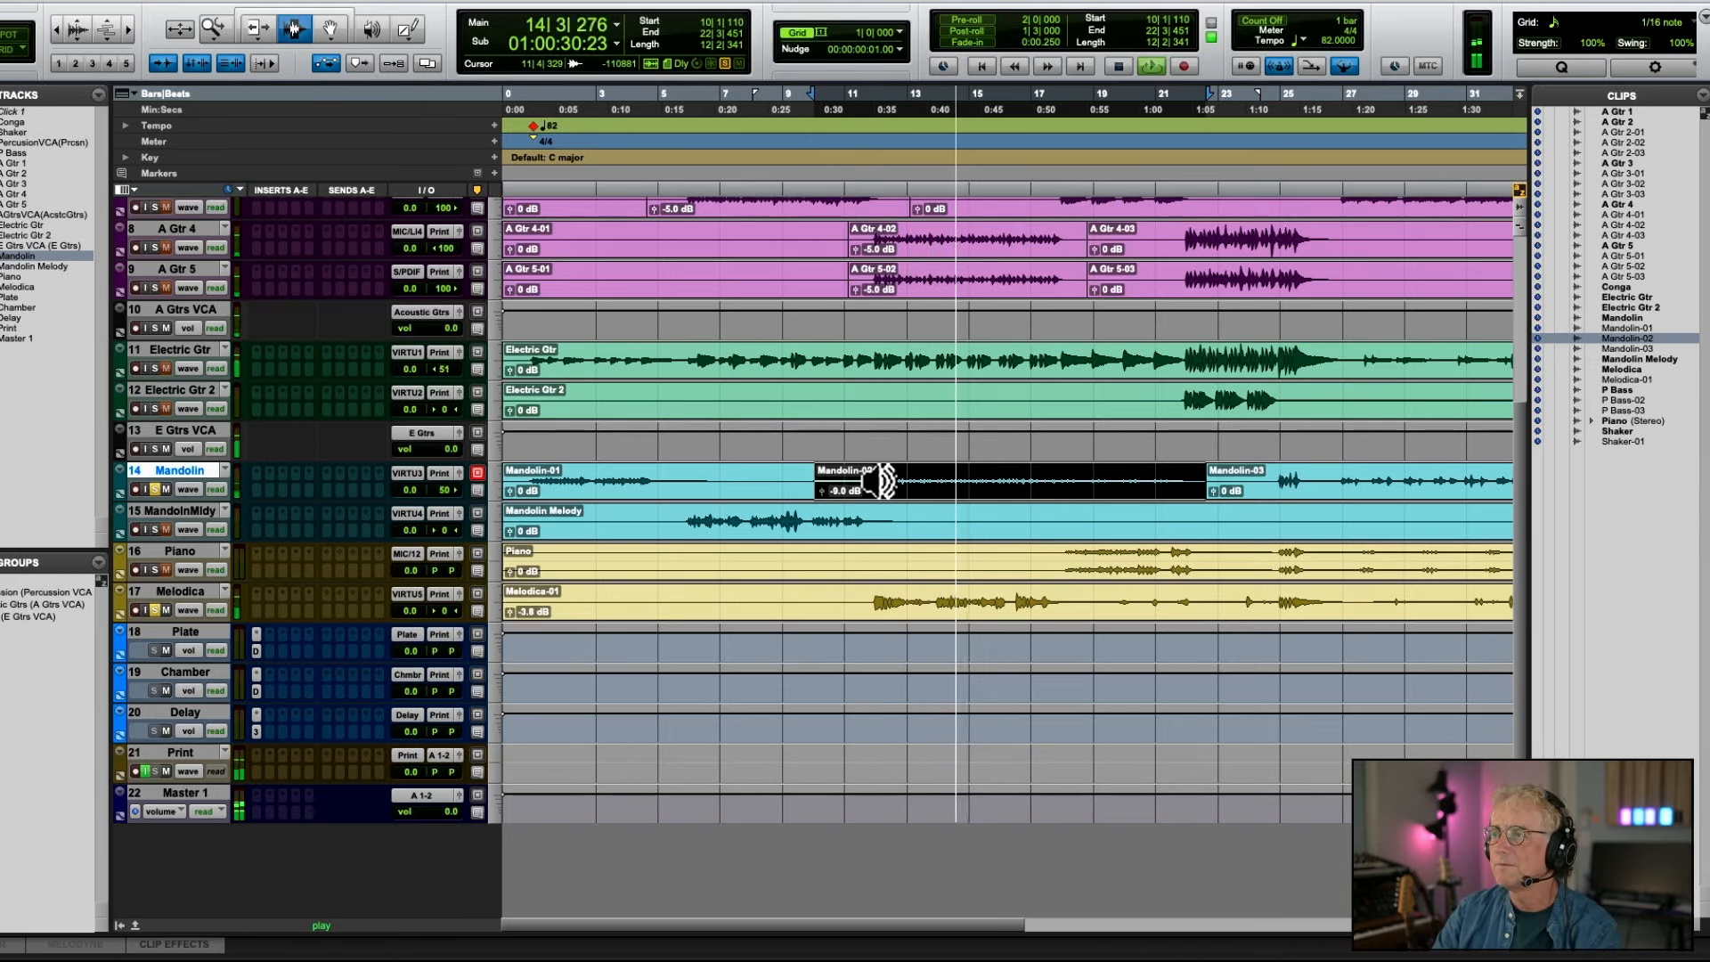
pyautogui.hotkey('ctrl', 'shift', 'Up')
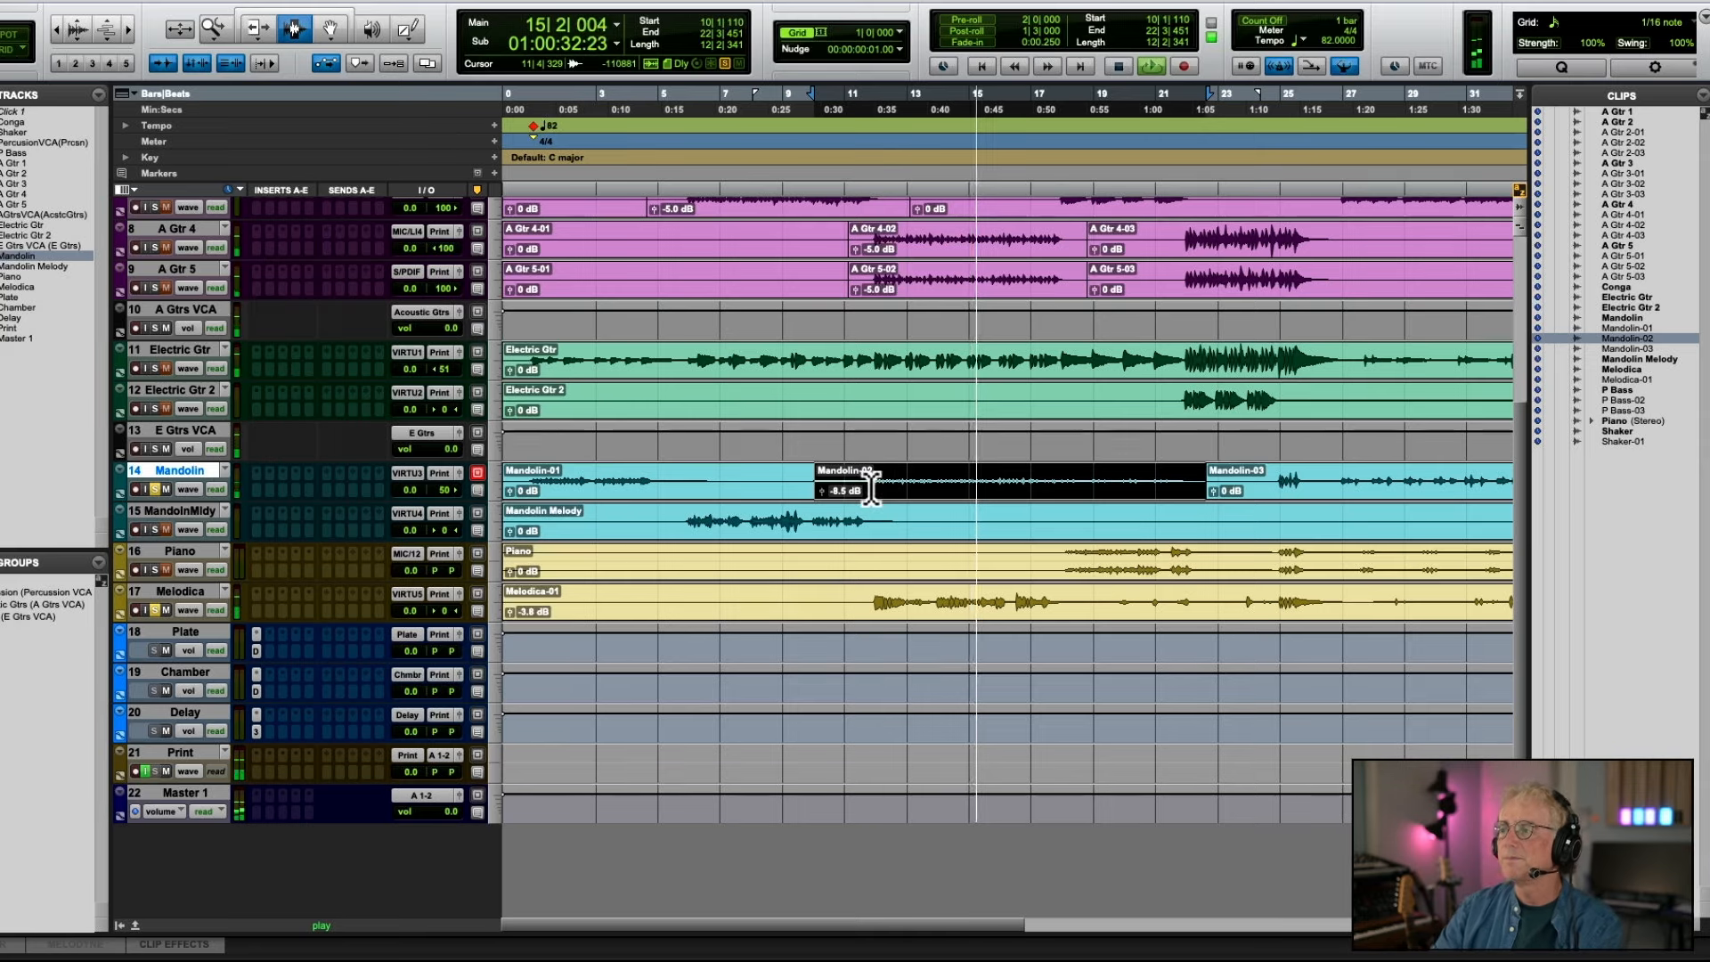
pyautogui.press('space')
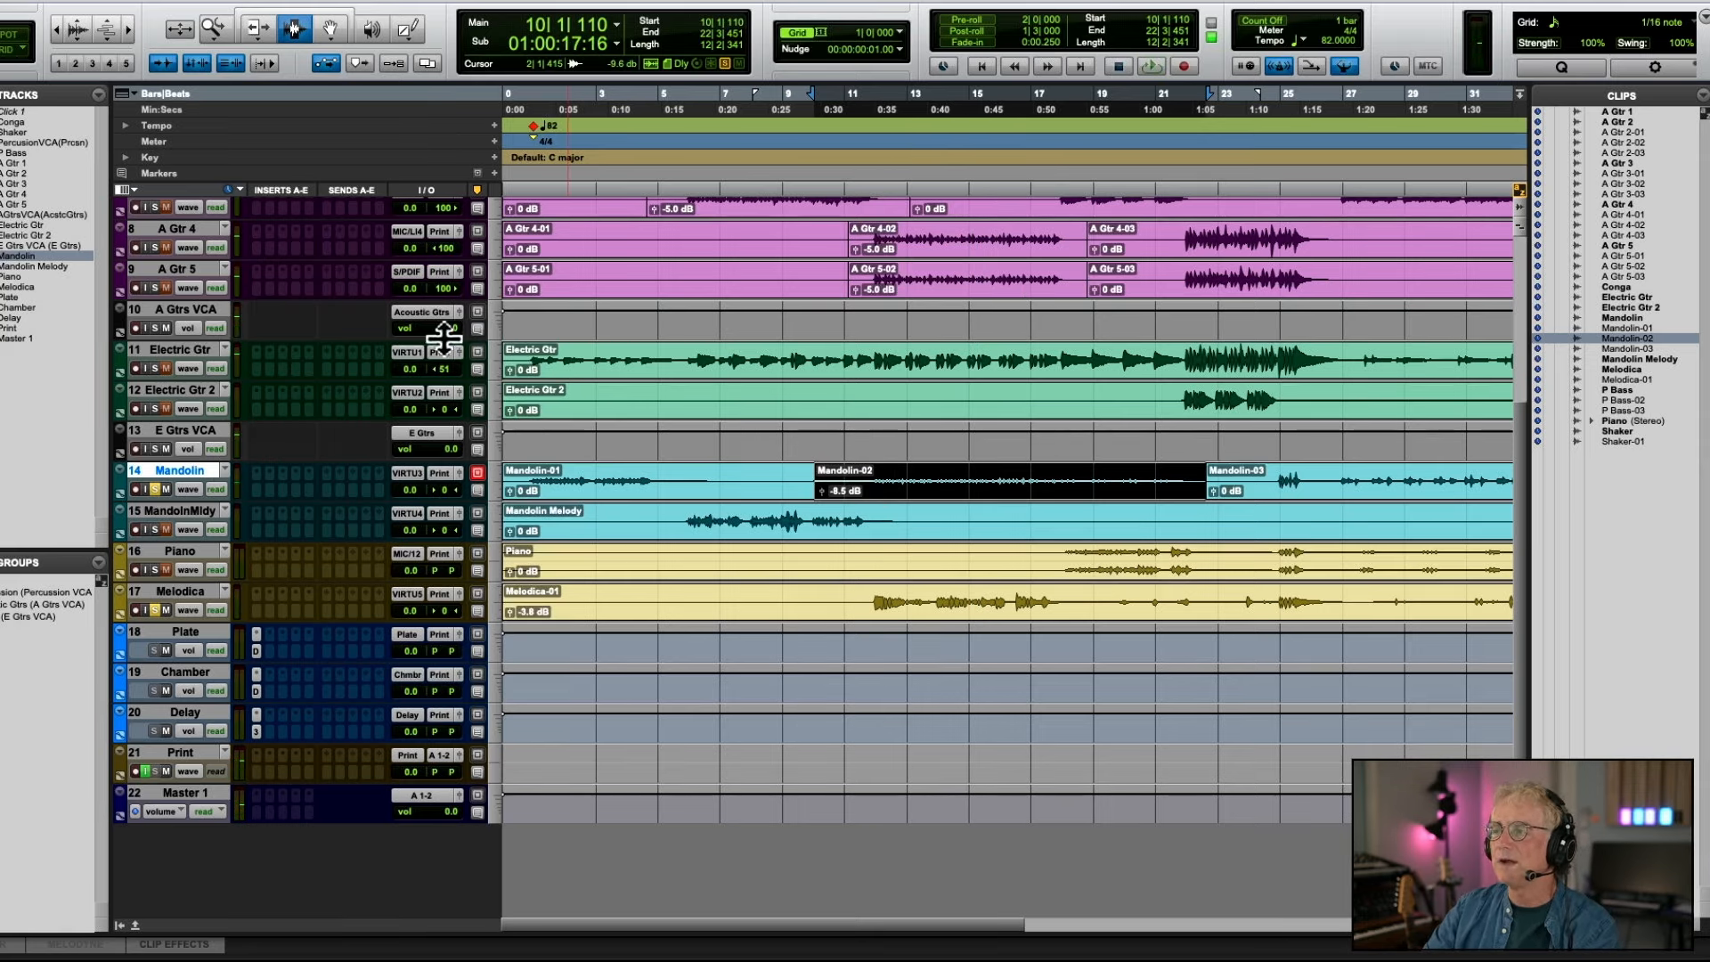
# Solo the Electric Gtr track as well and play it from bar 6, then from the end of bar 10
pyautogui.click(154, 368)
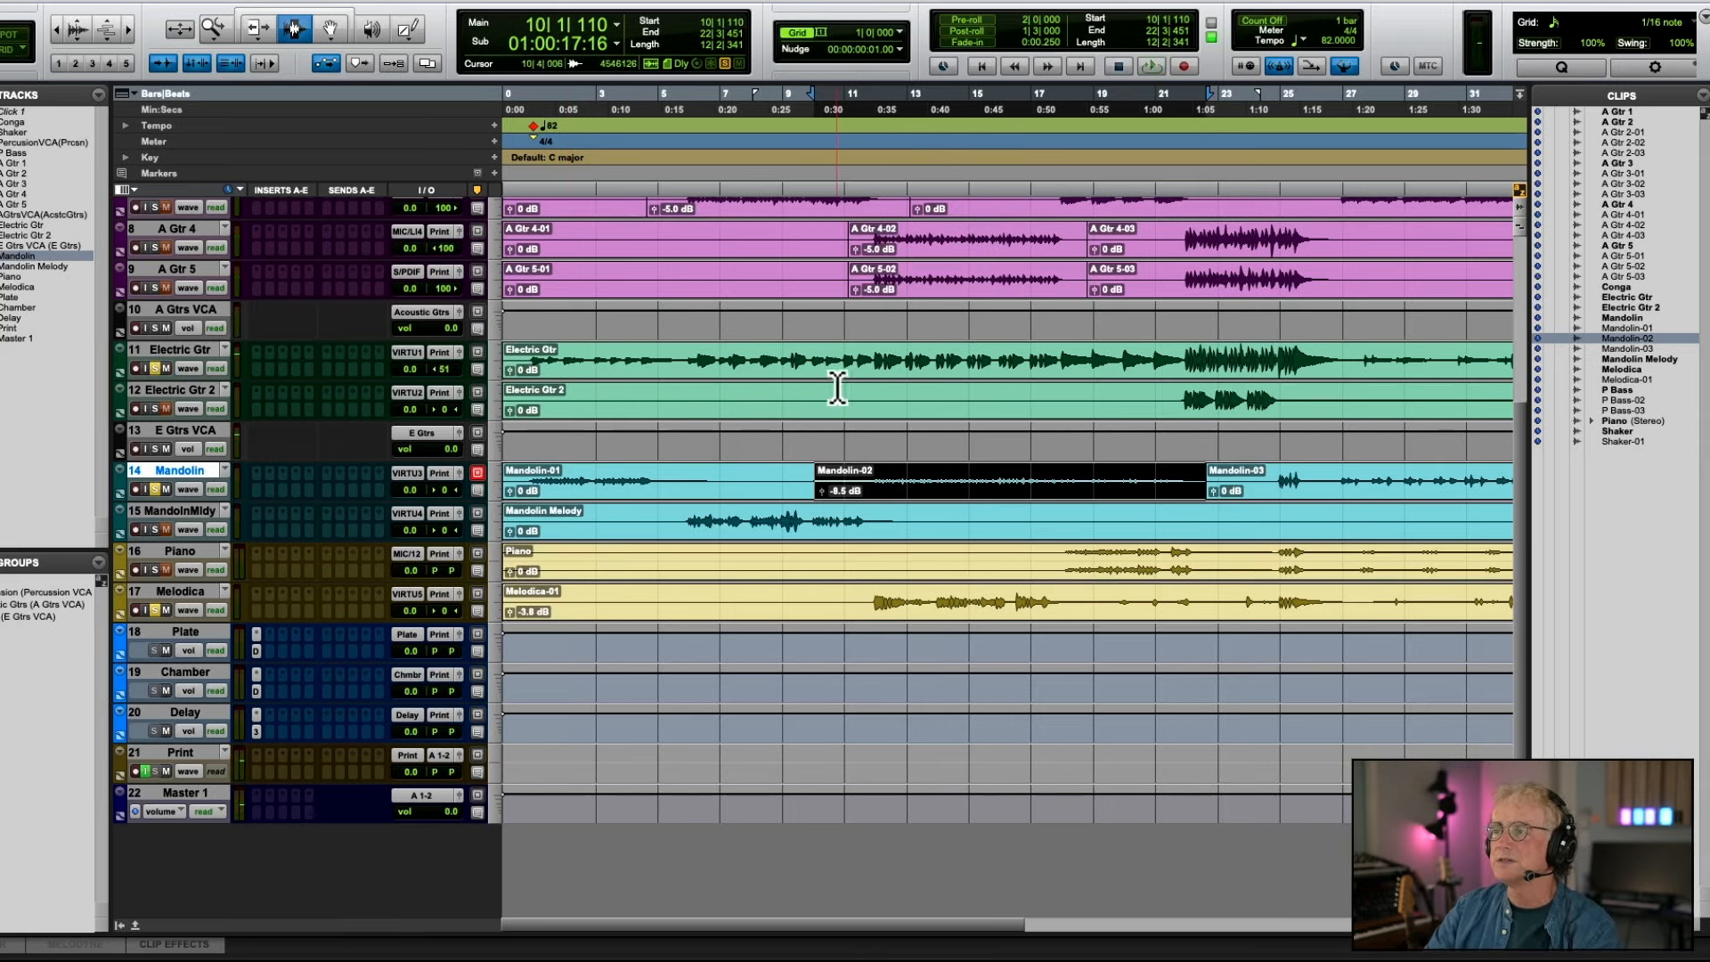
pyautogui.click(691, 361)
pyautogui.press('space')
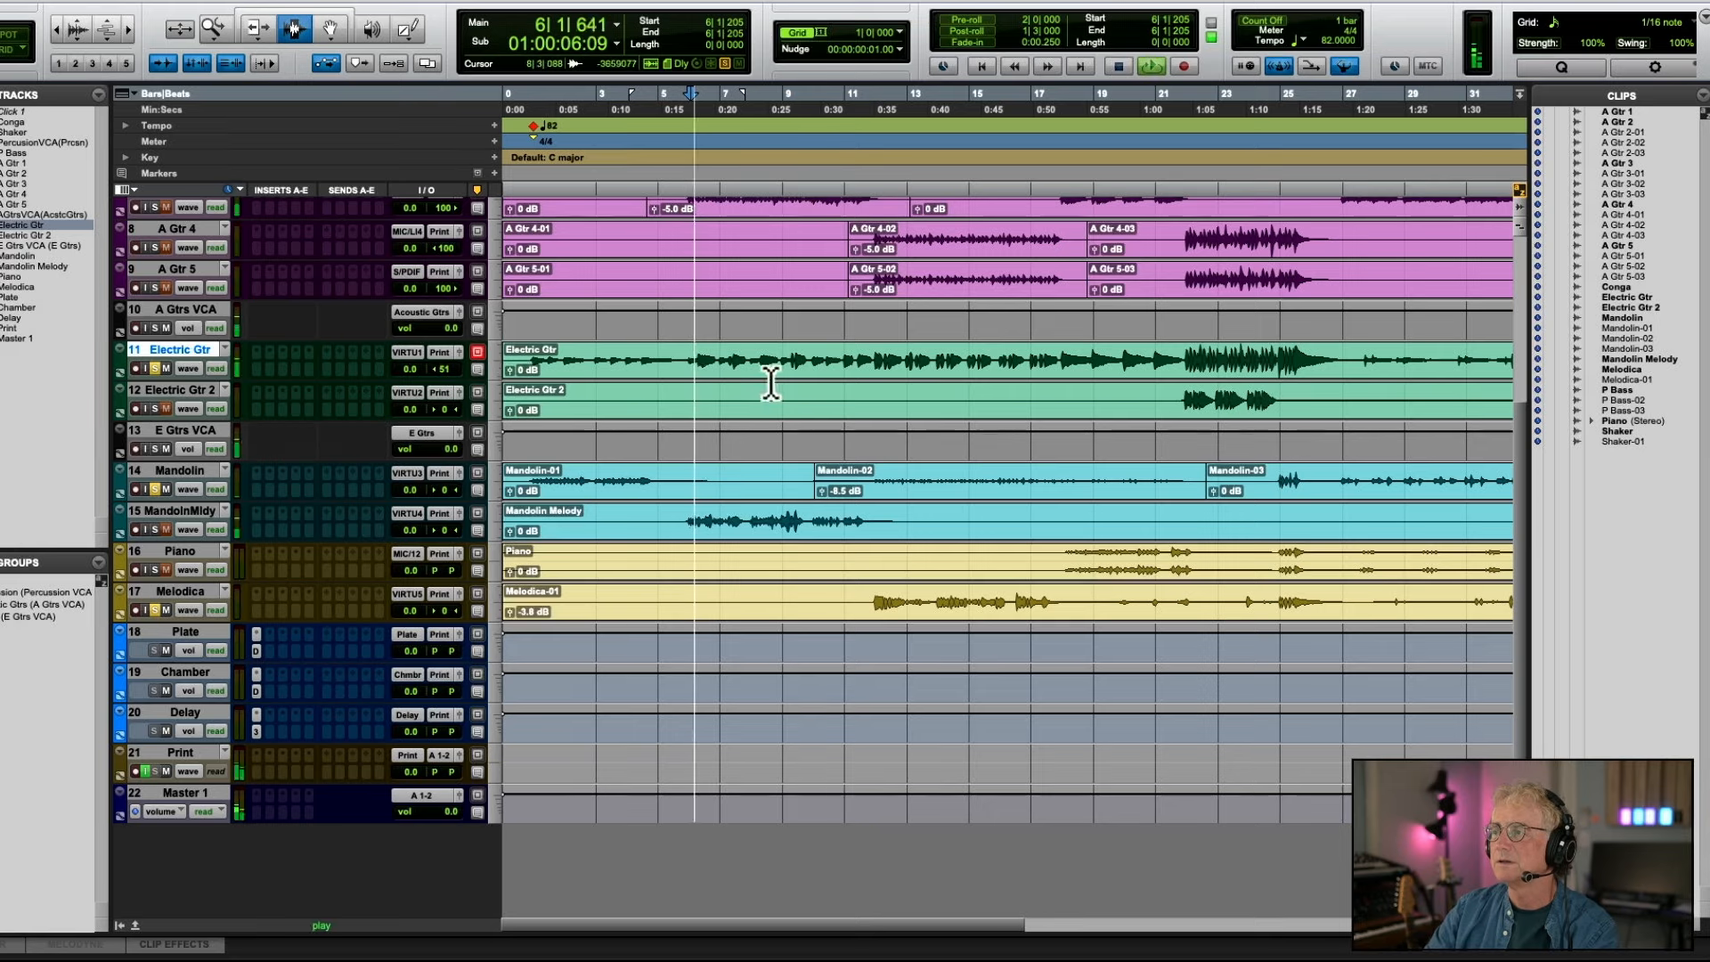
pyautogui.click(844, 365)
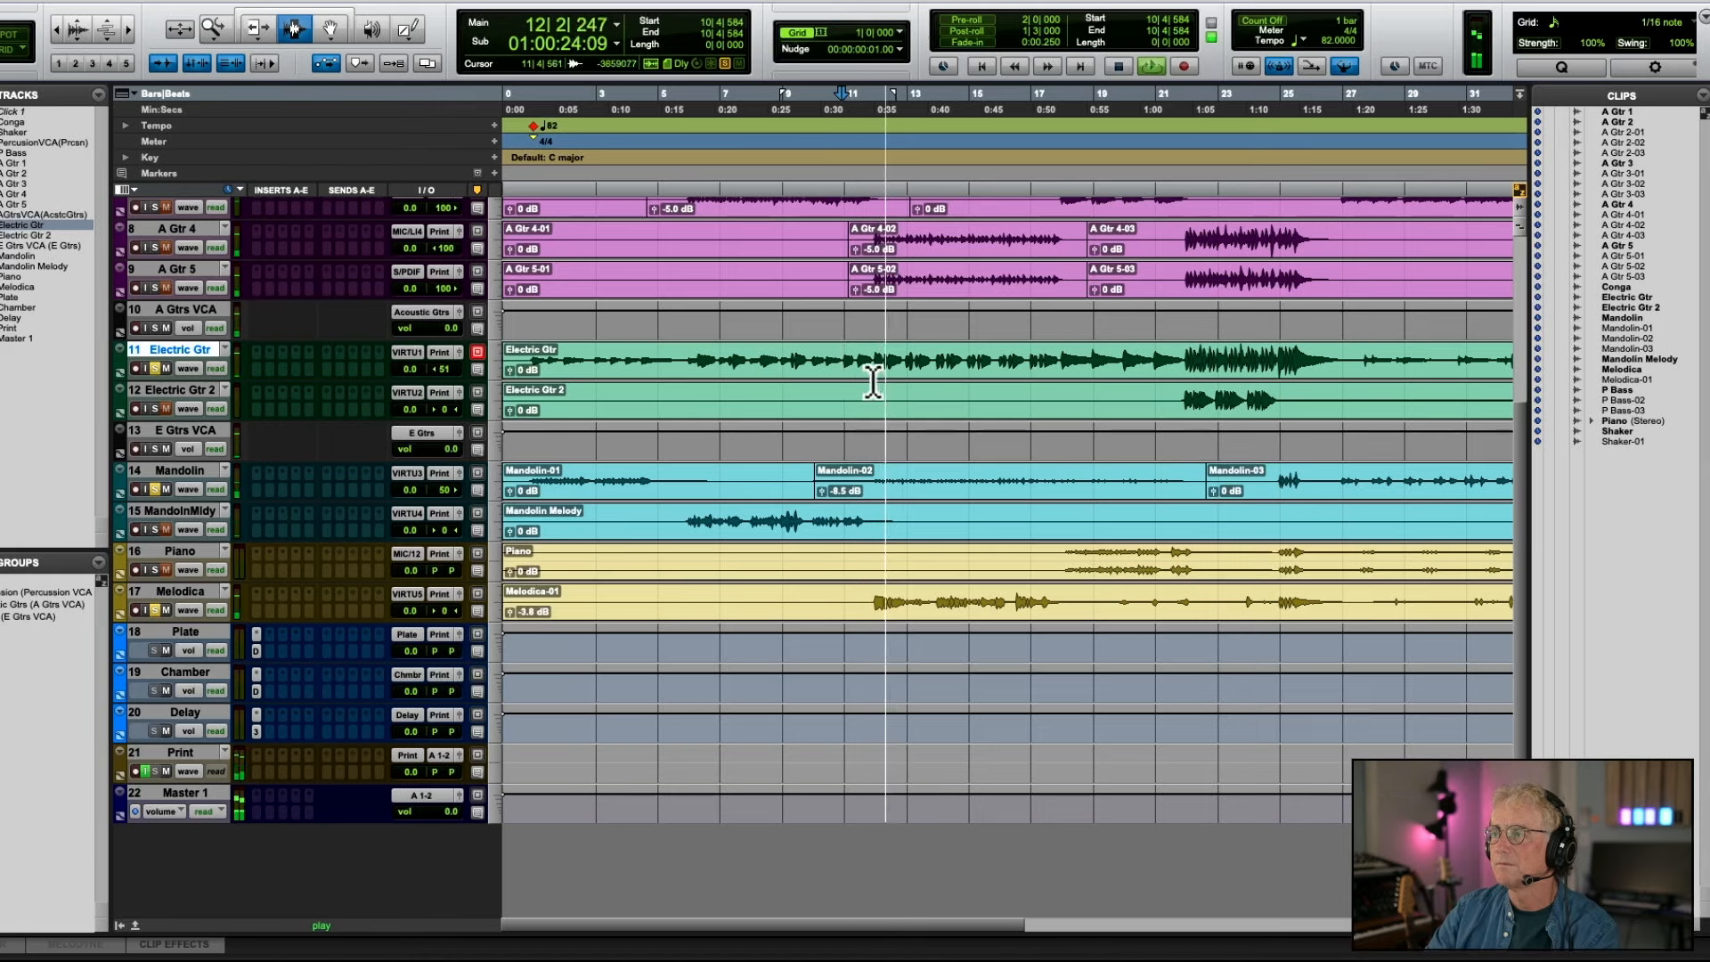
# Split the Electric Gtr clip at about bar 5 beat 4 and play its intro section from just before bar 1
pyautogui.click(682, 360)
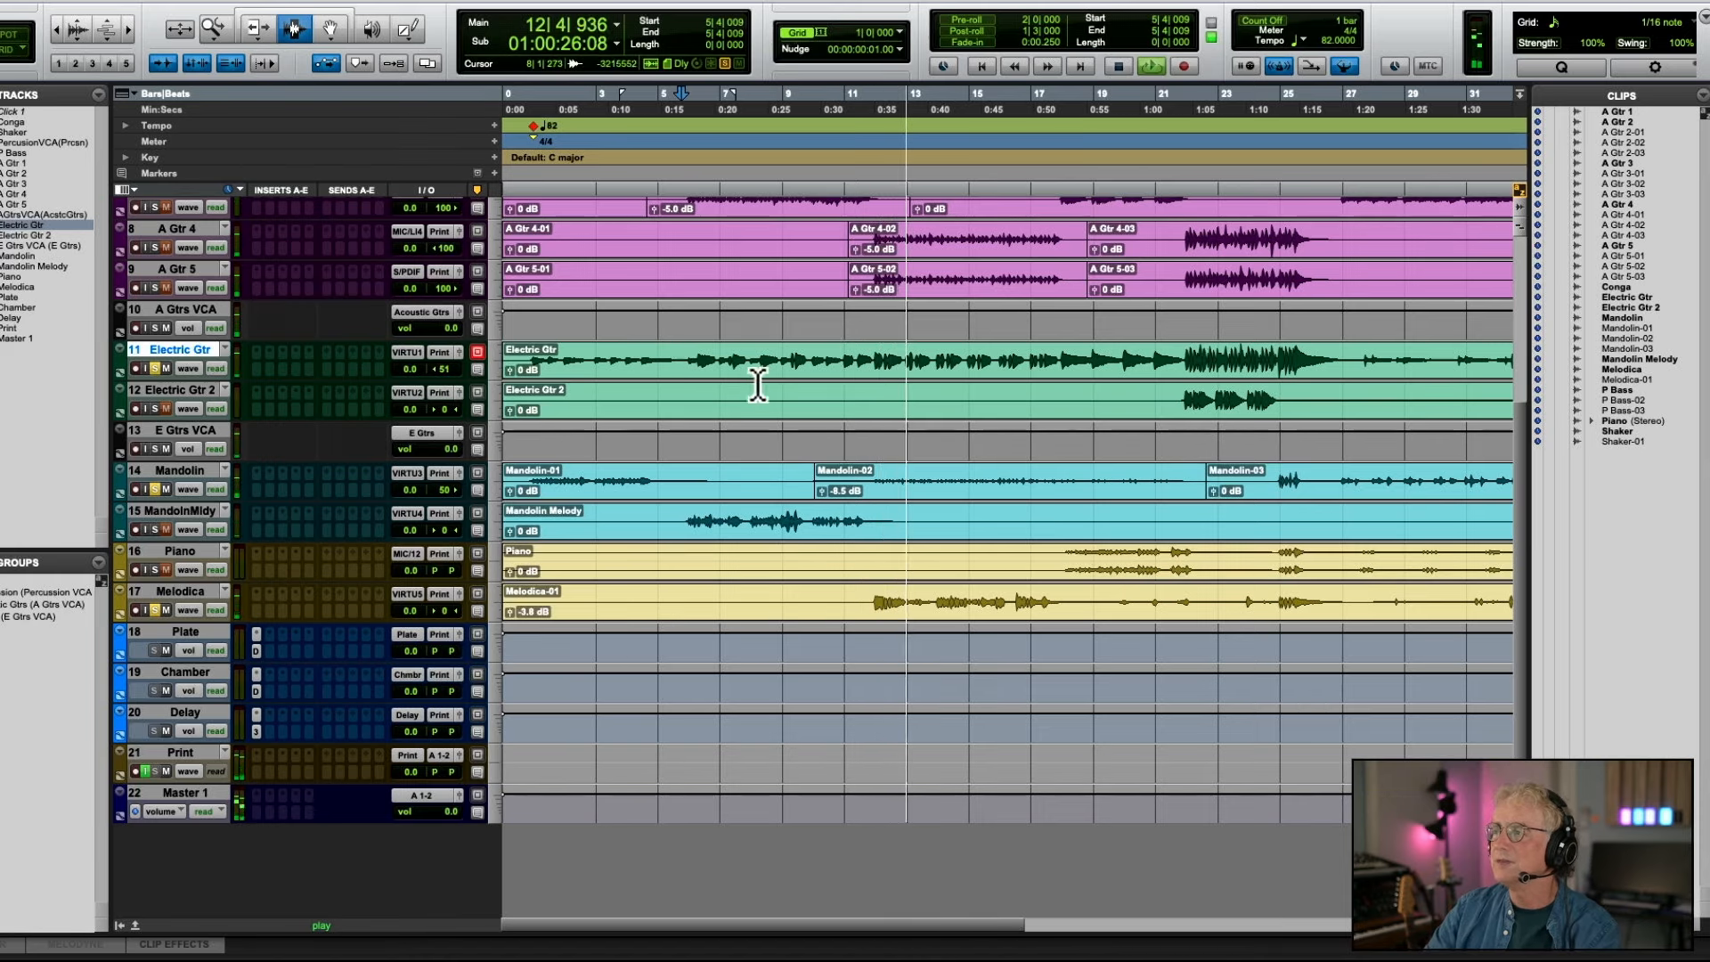
pyautogui.press('super+e')
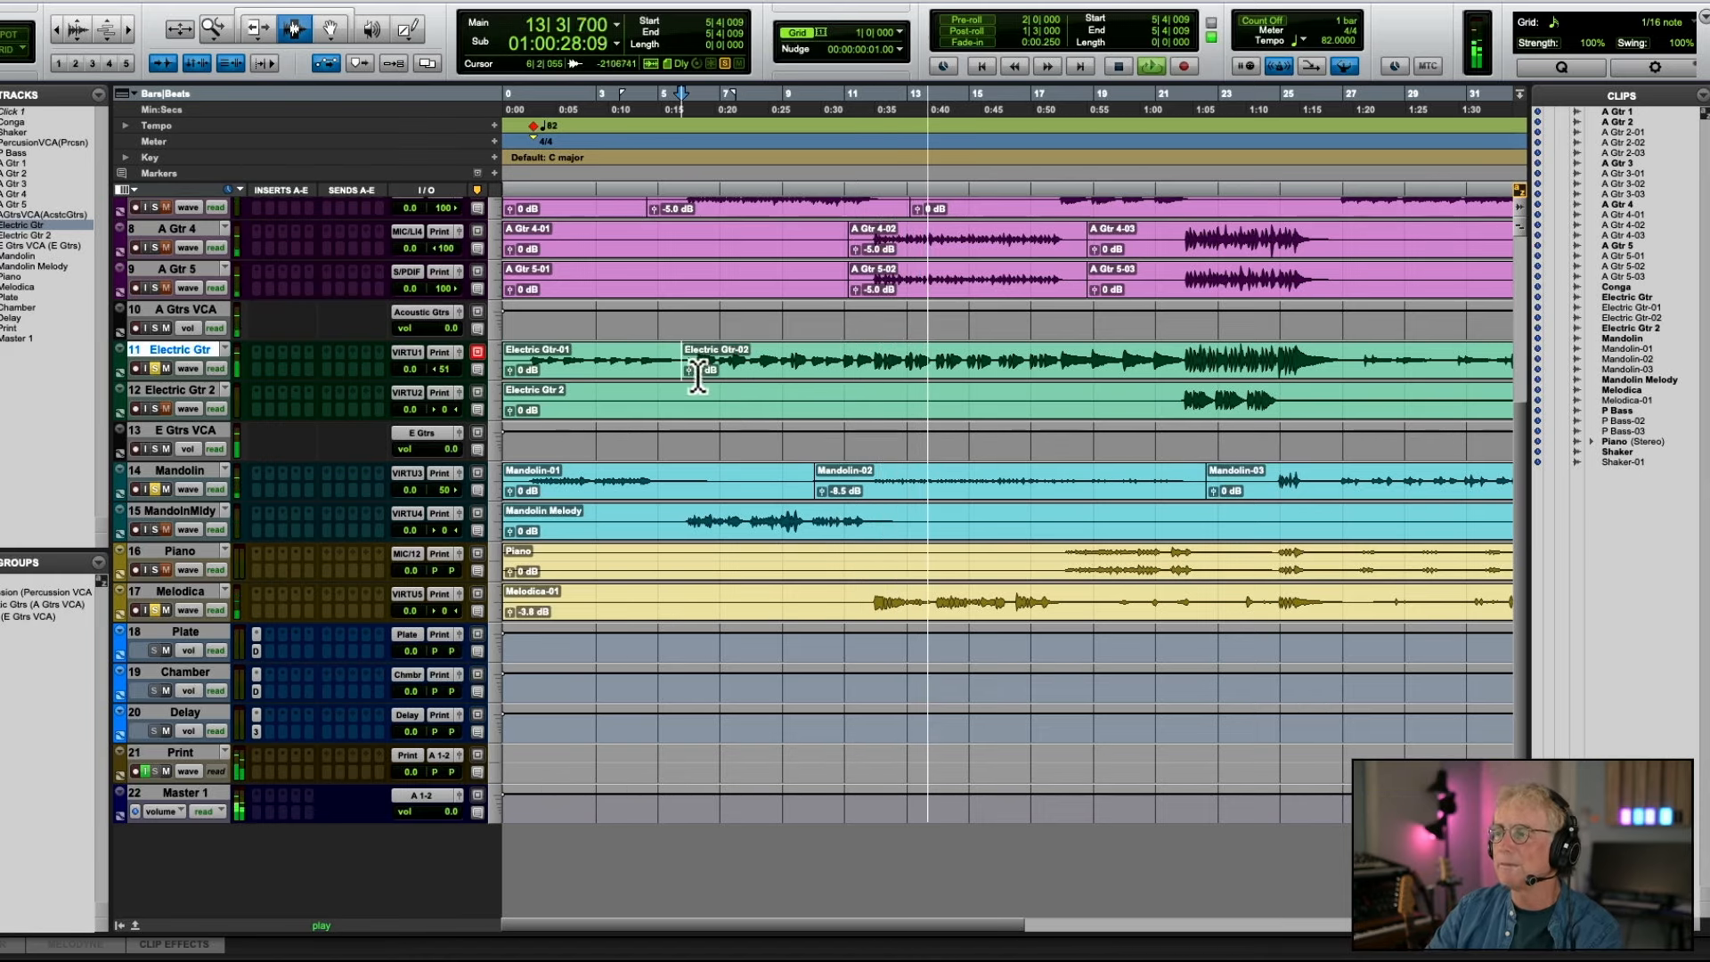
pyautogui.press('space')
pyautogui.click(530, 361)
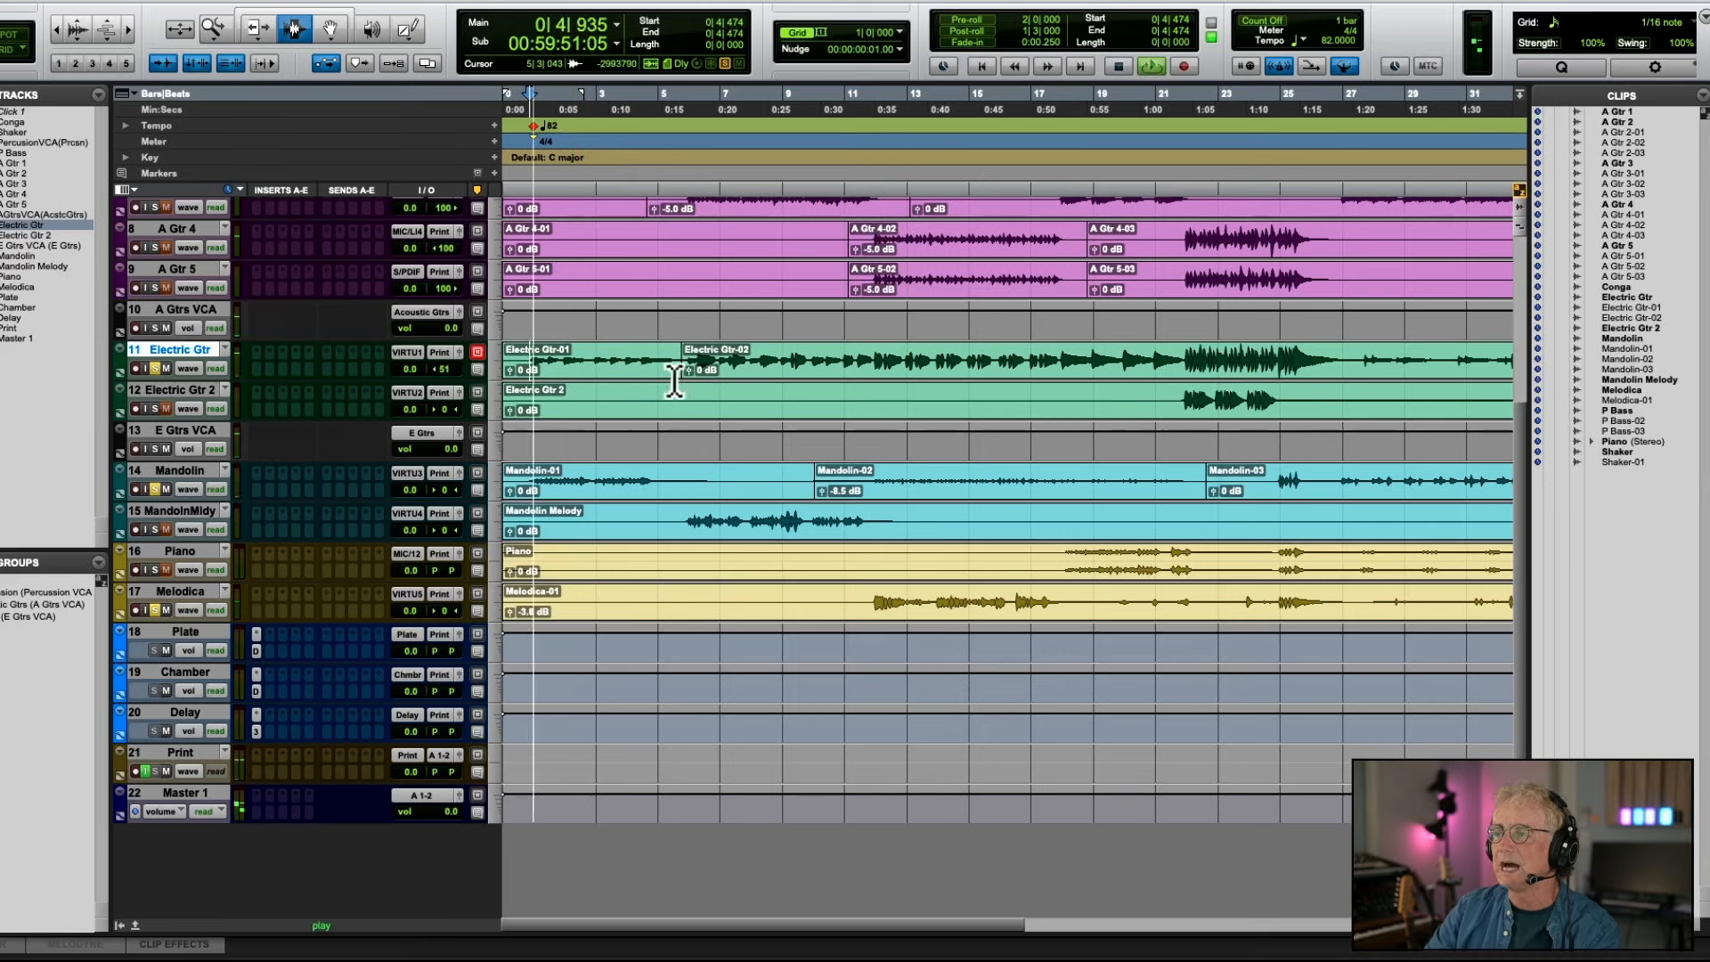
# Lower the gain of the Electric Gtr clip that follows the intro split to -7.5 dB, checking it from bar 6 and bar 11
pyautogui.moveTo(688, 374); pyautogui.dragTo(687, 379)
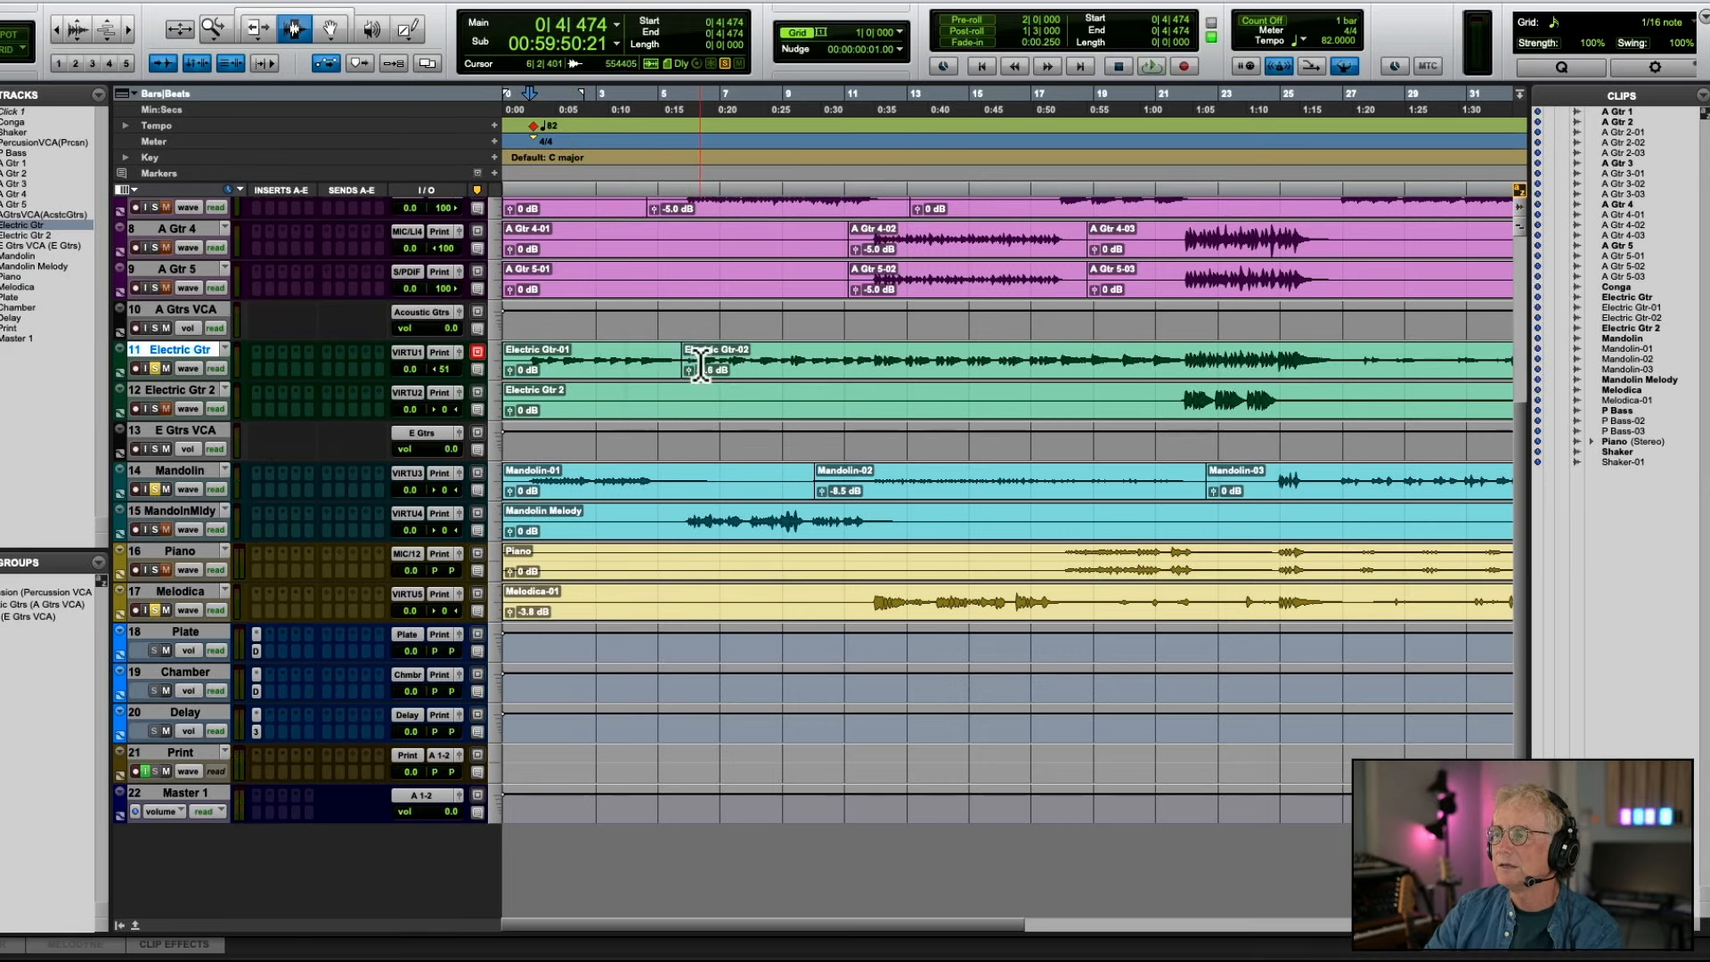
pyautogui.click(701, 364)
pyautogui.press('space')
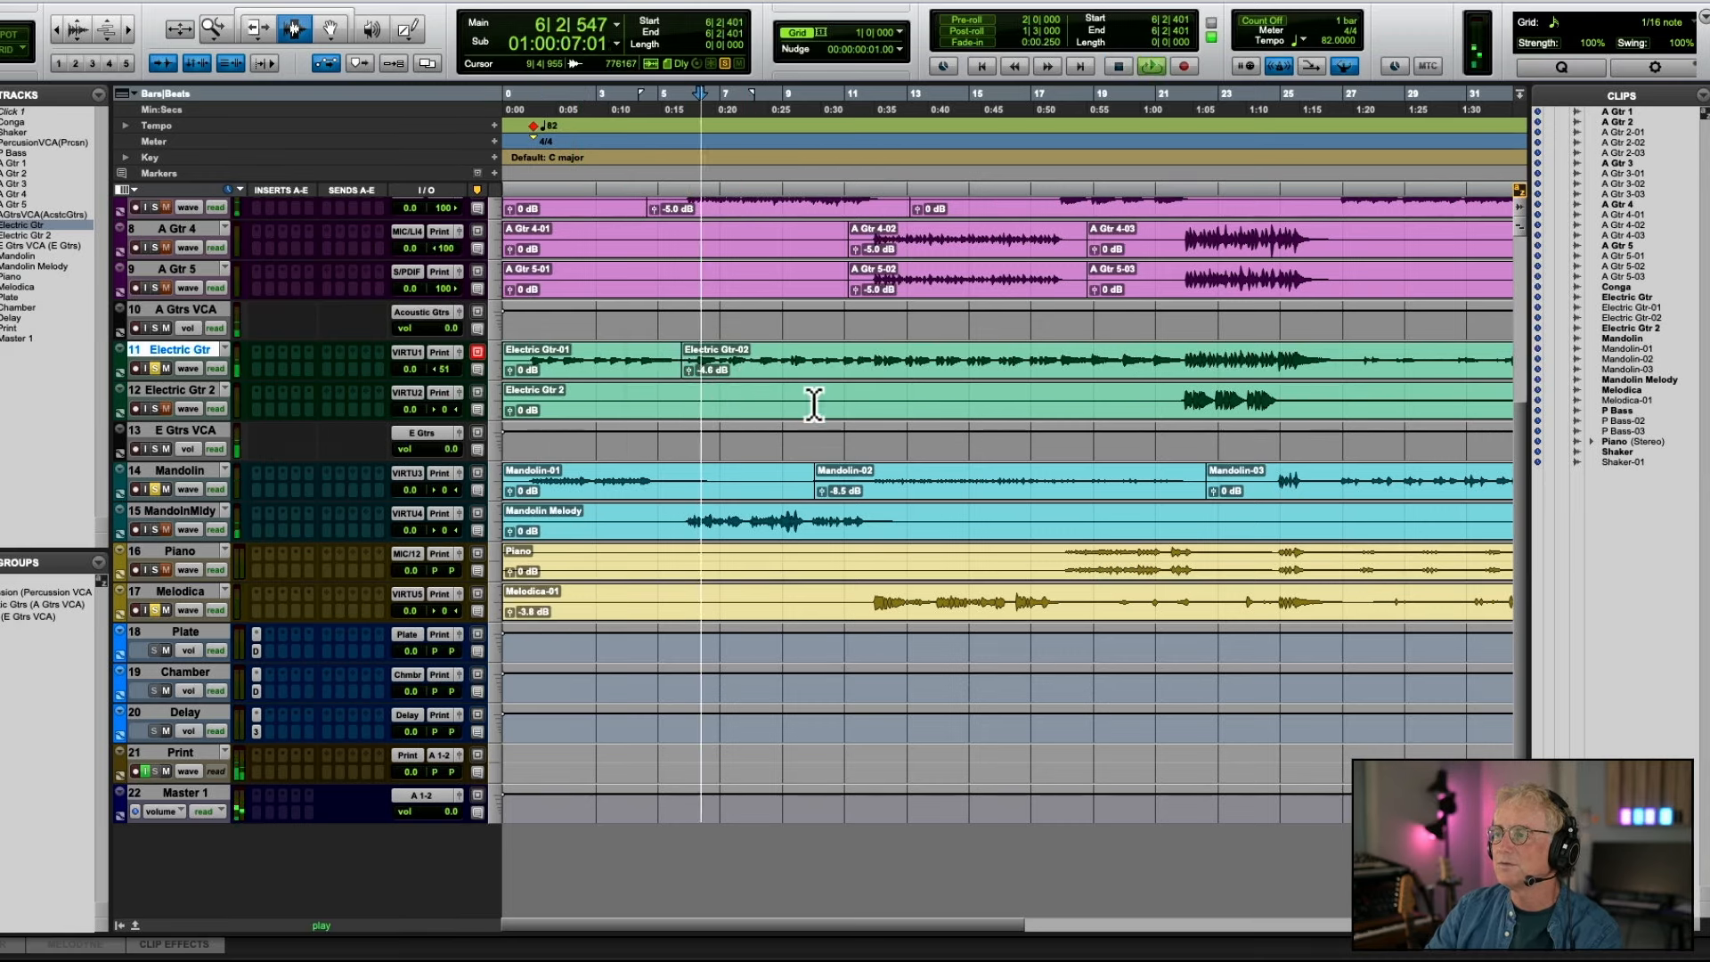
pyautogui.click(871, 365)
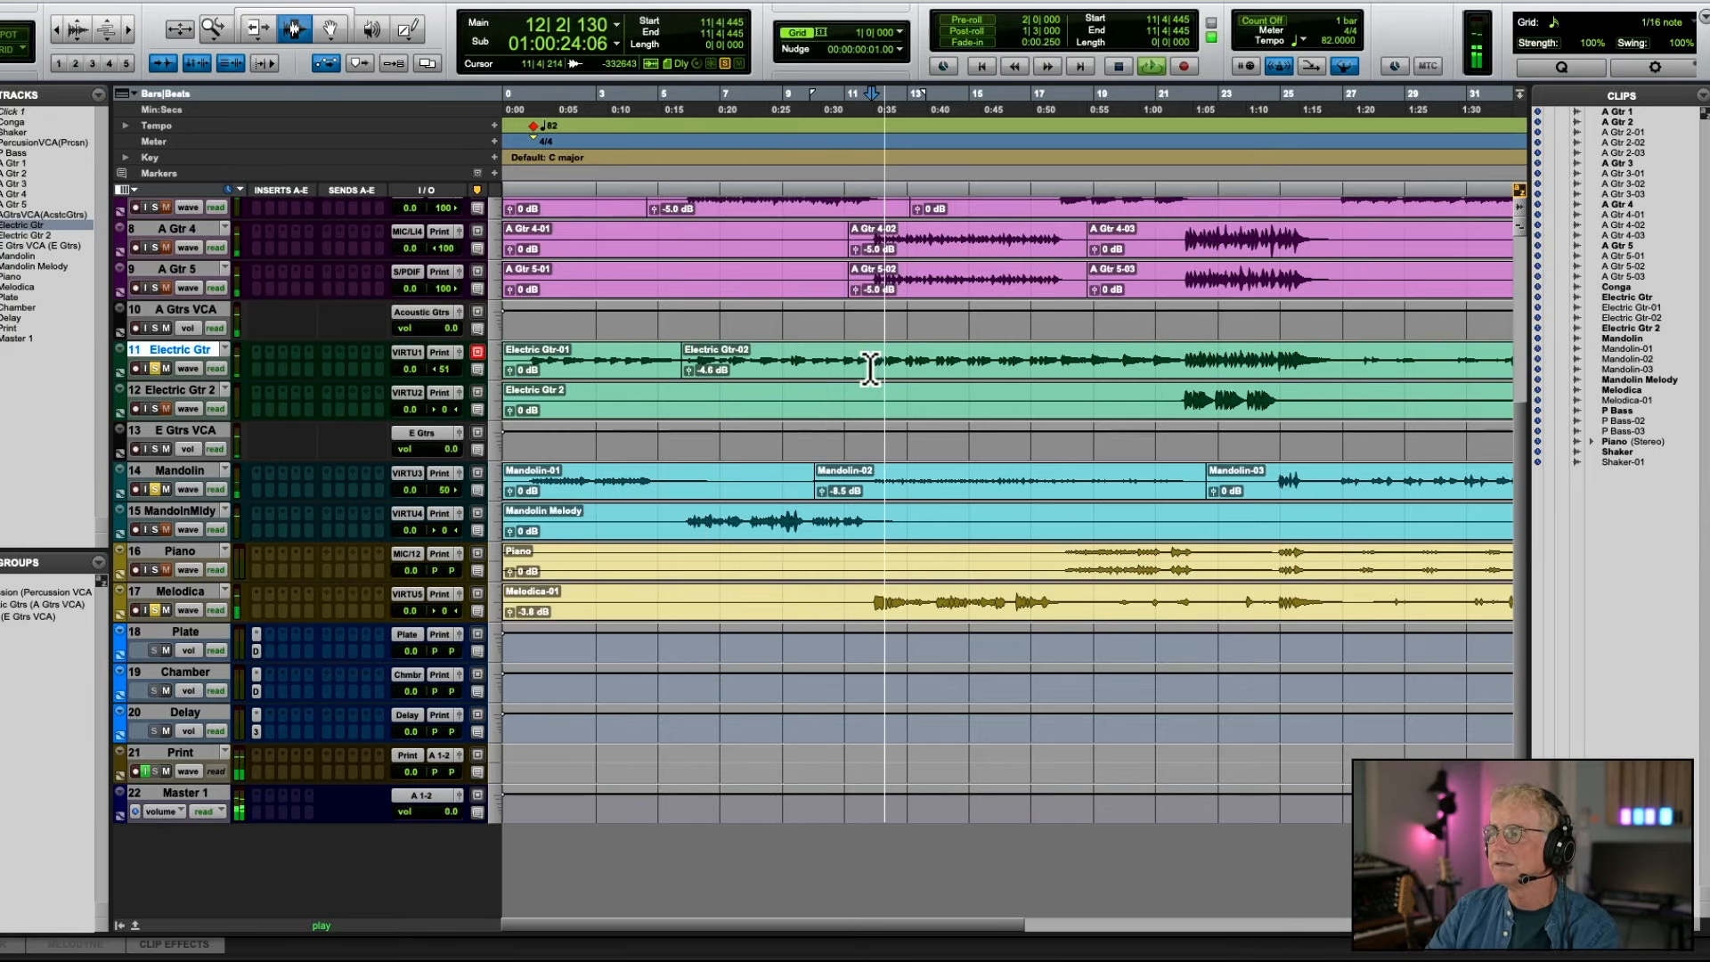
pyautogui.moveTo(686, 370); pyautogui.dragTo(686, 372)
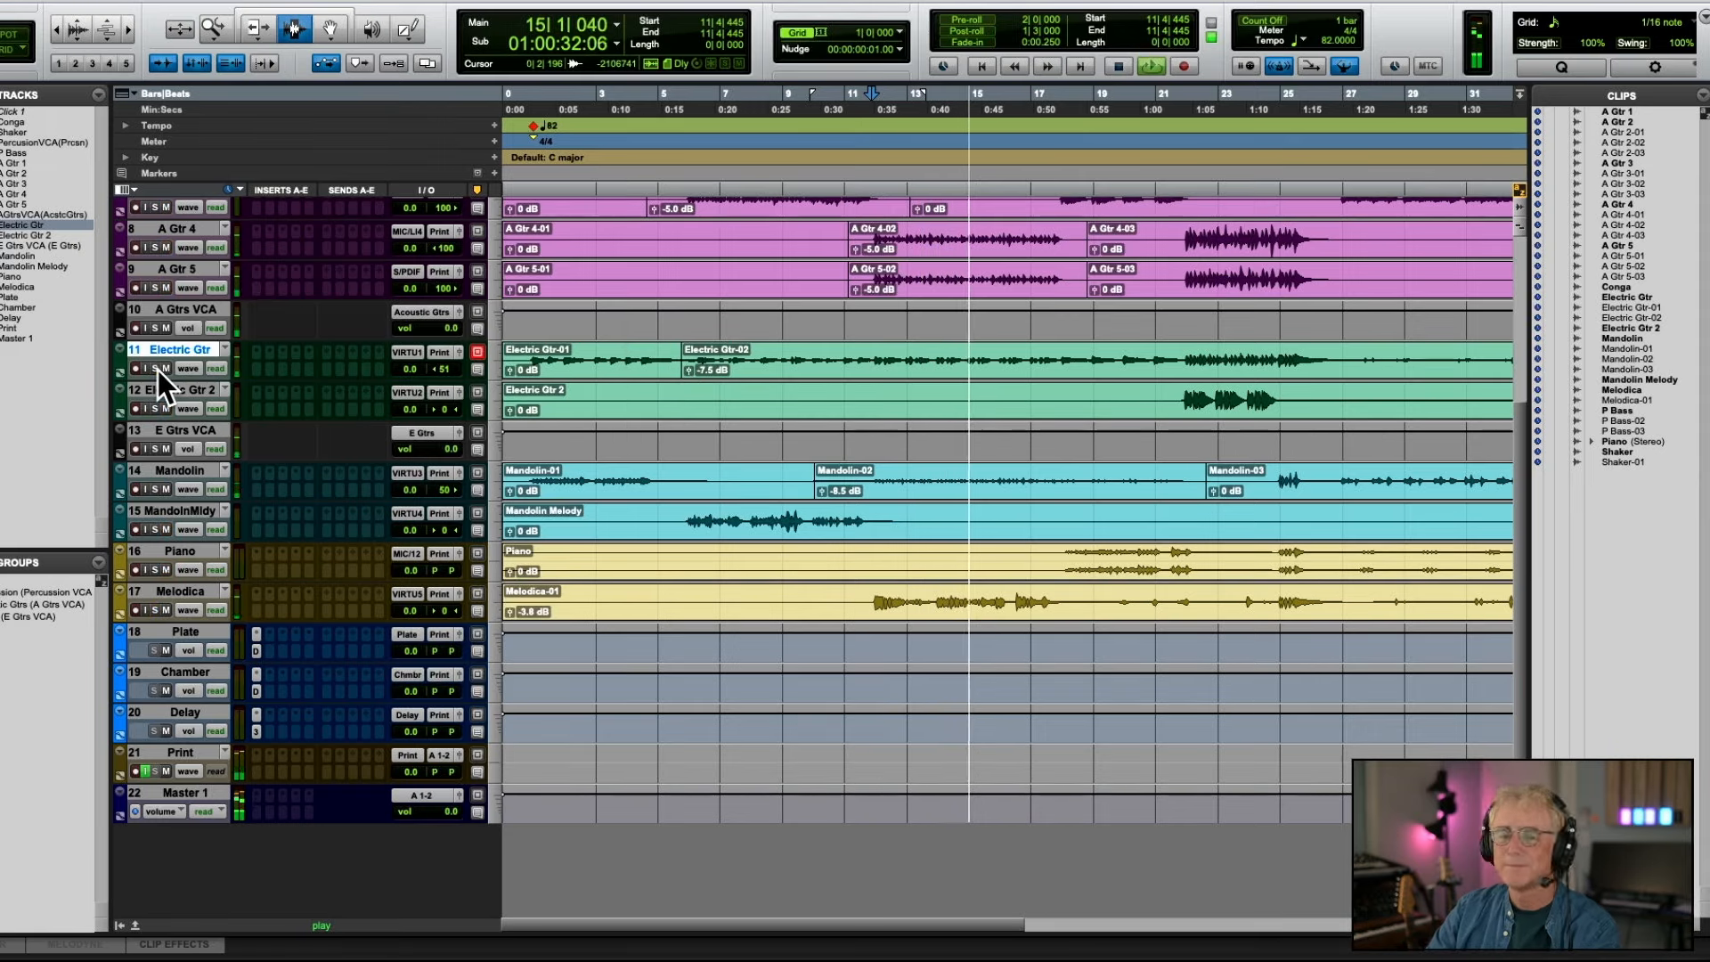
pyautogui.press('space')
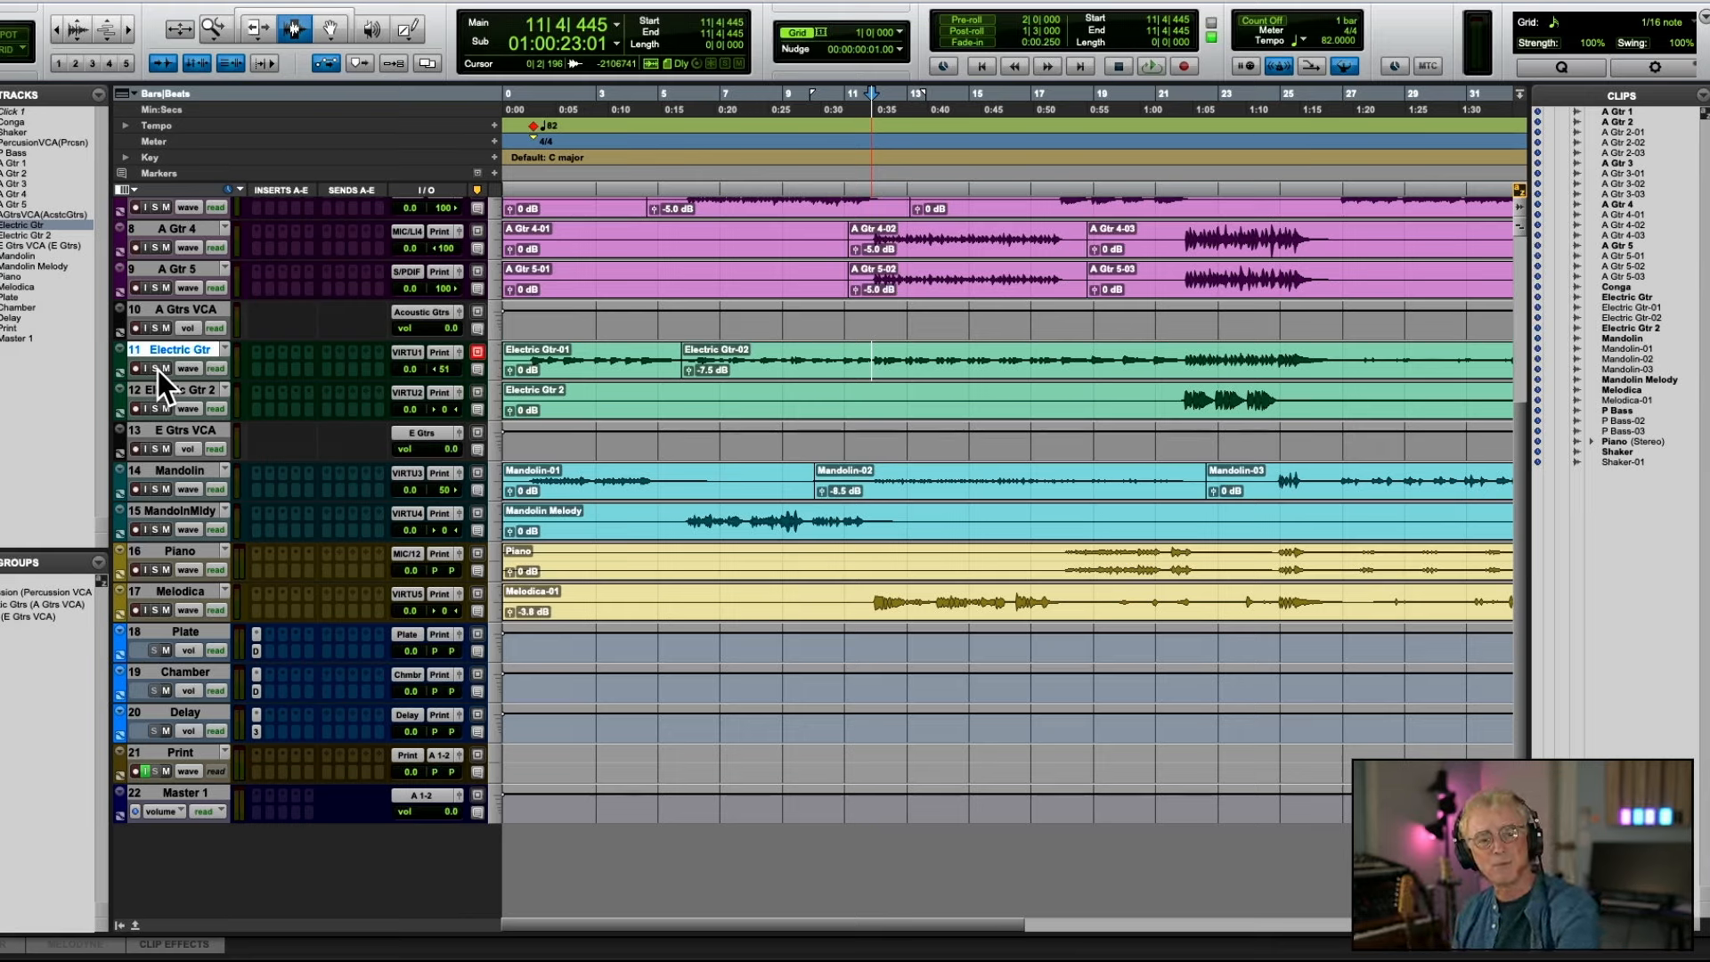
# Play the full arrangement from bar 11 beat 4 and check the Melodica clip's gain fader
pyautogui.press('space')
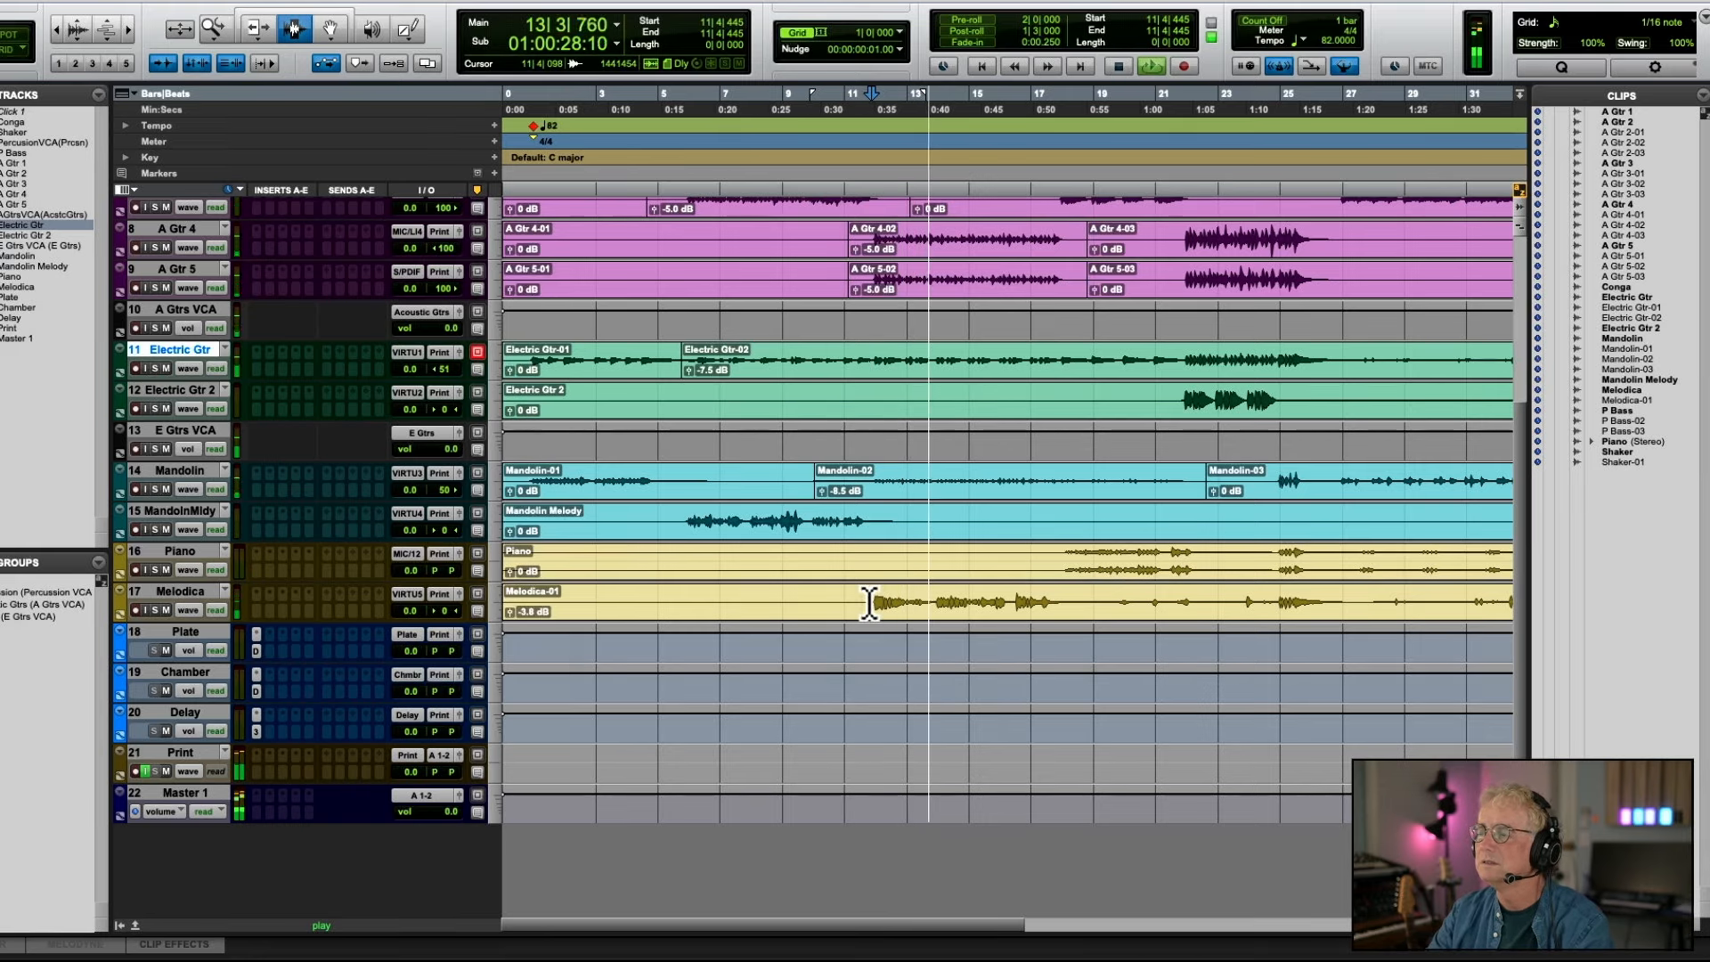
pyautogui.moveTo(506, 612); pyautogui.dragTo(506, 609)
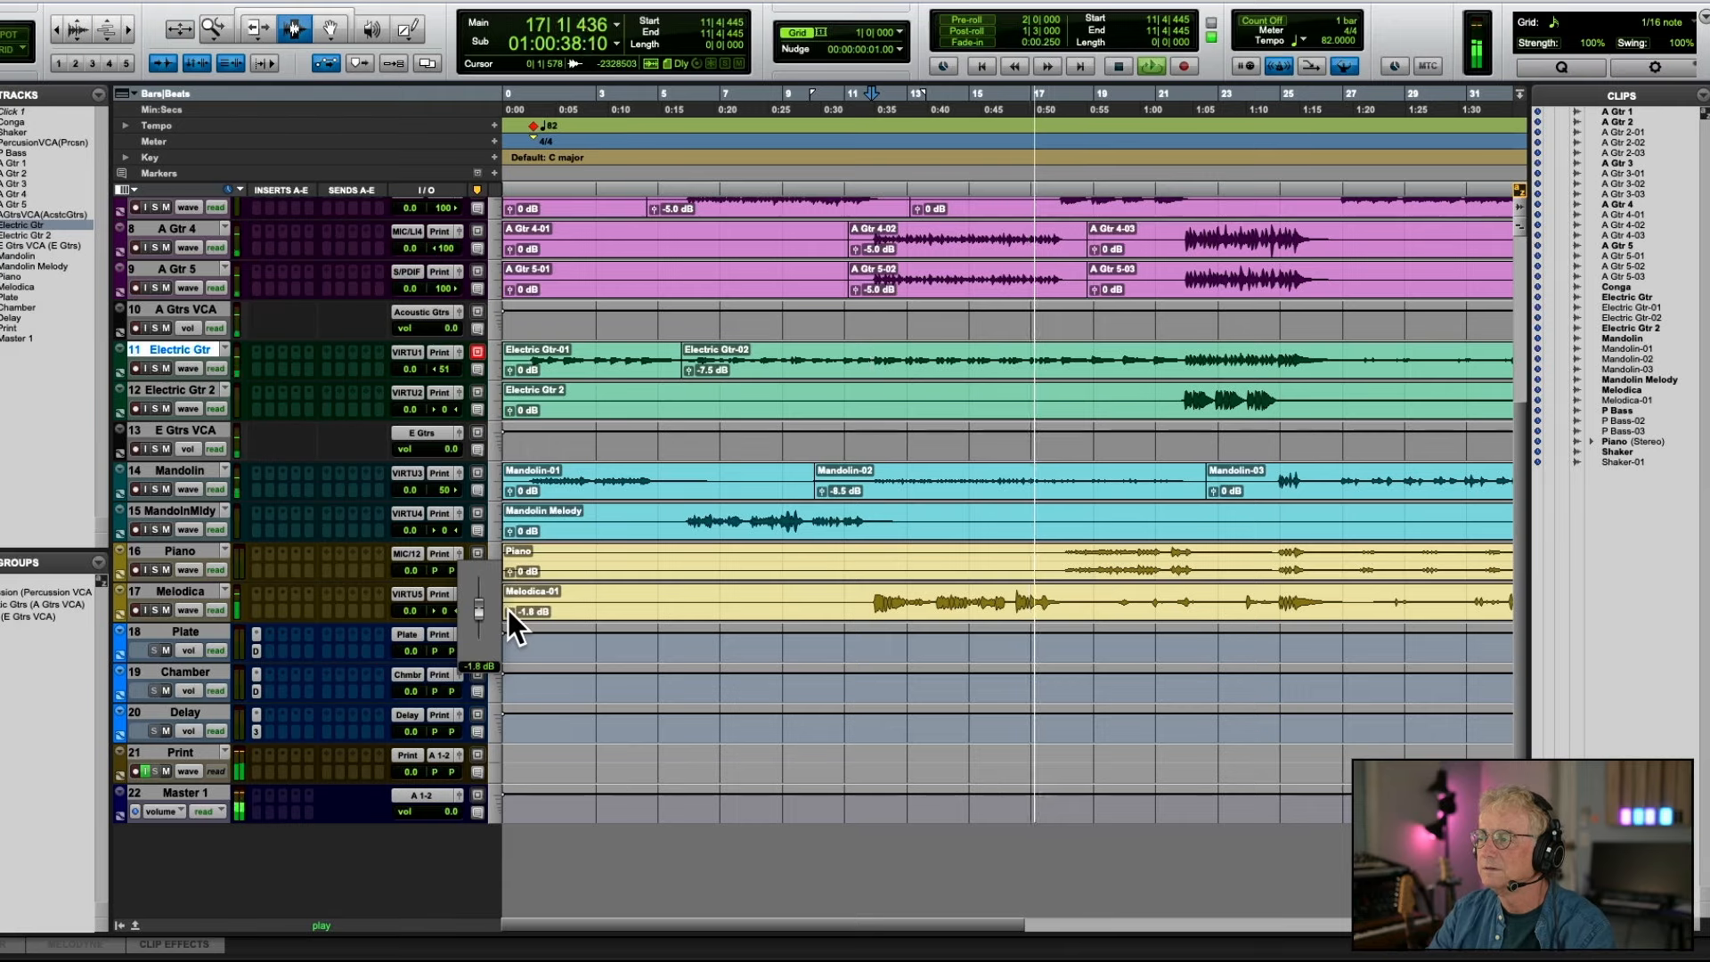
pyautogui.click(507, 609)
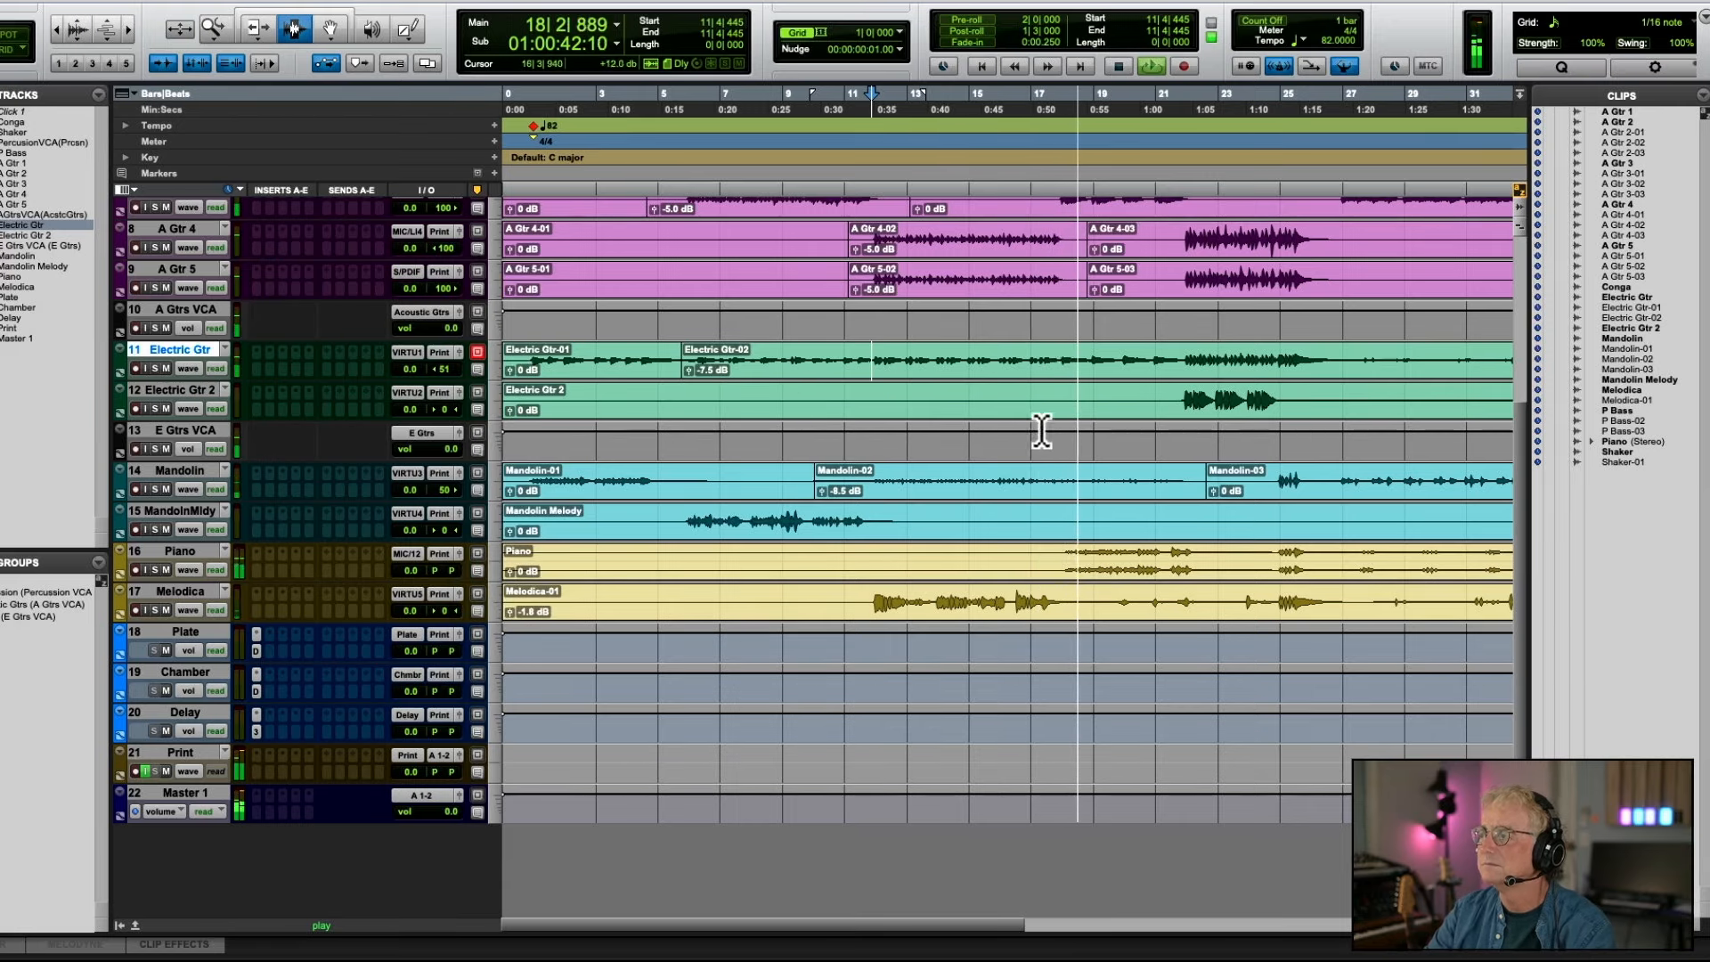
pyautogui.scroll(2, 1057, 430)
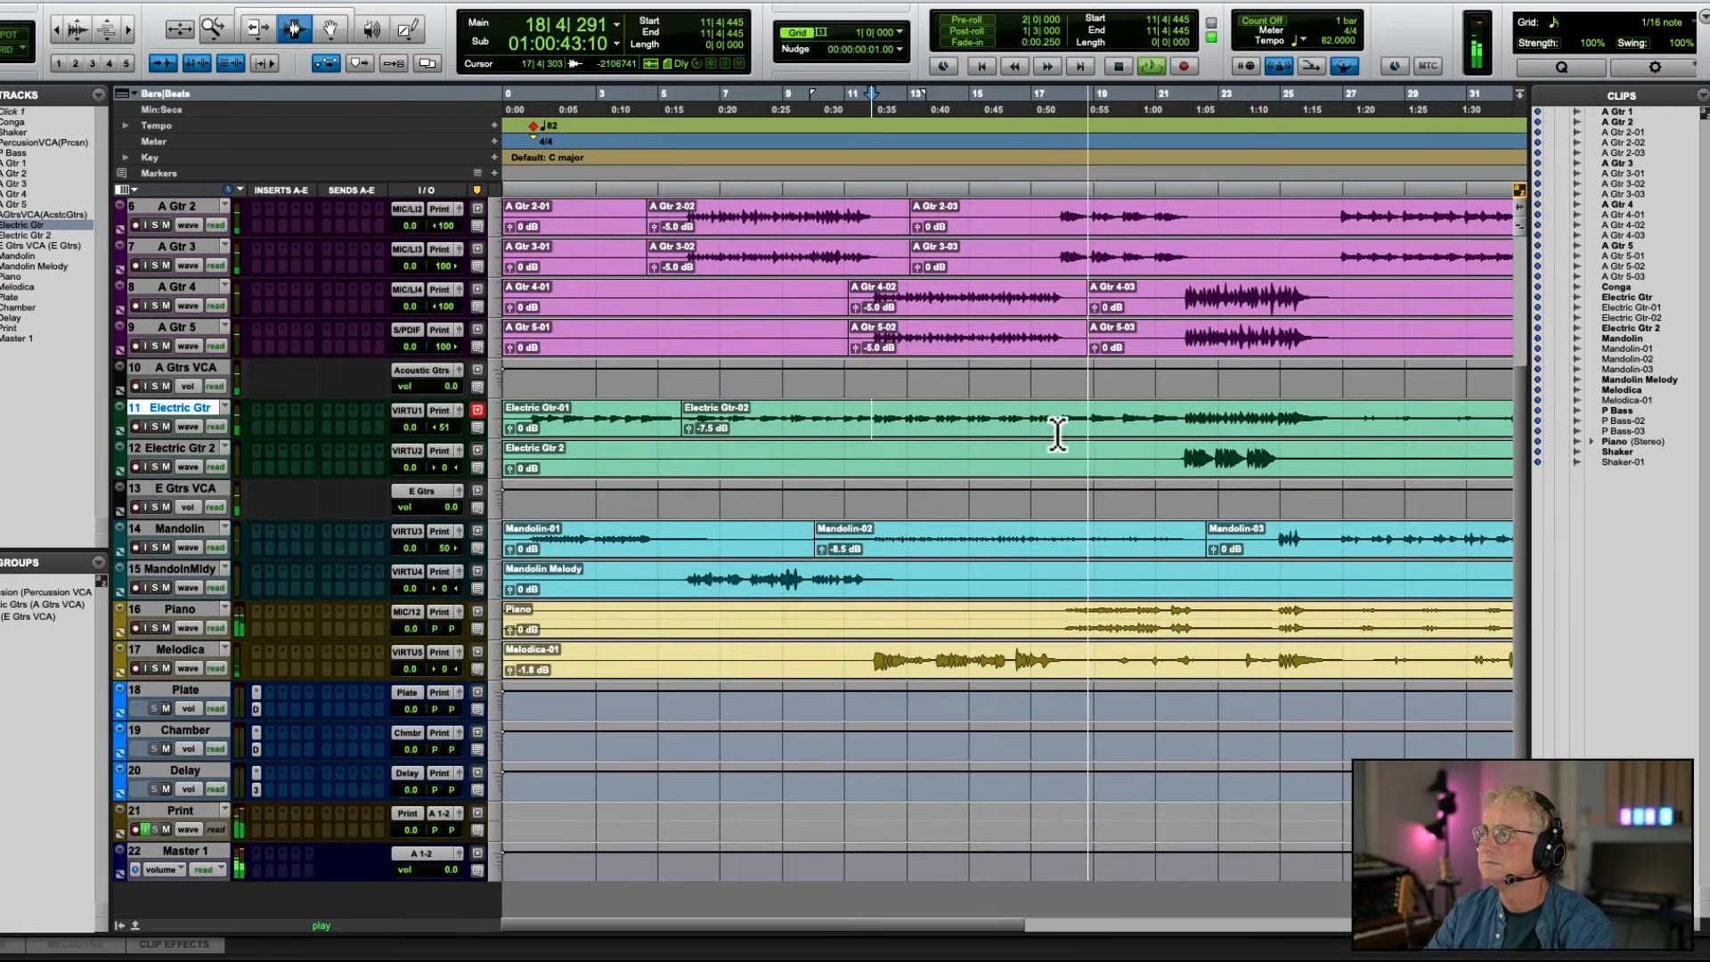
pyautogui.press('space')
# Split the A Gtr 2 and A Gtr 3 clips at about bar 23 and lower both sections before the split to -6 dB
pyautogui.click(1226, 227)
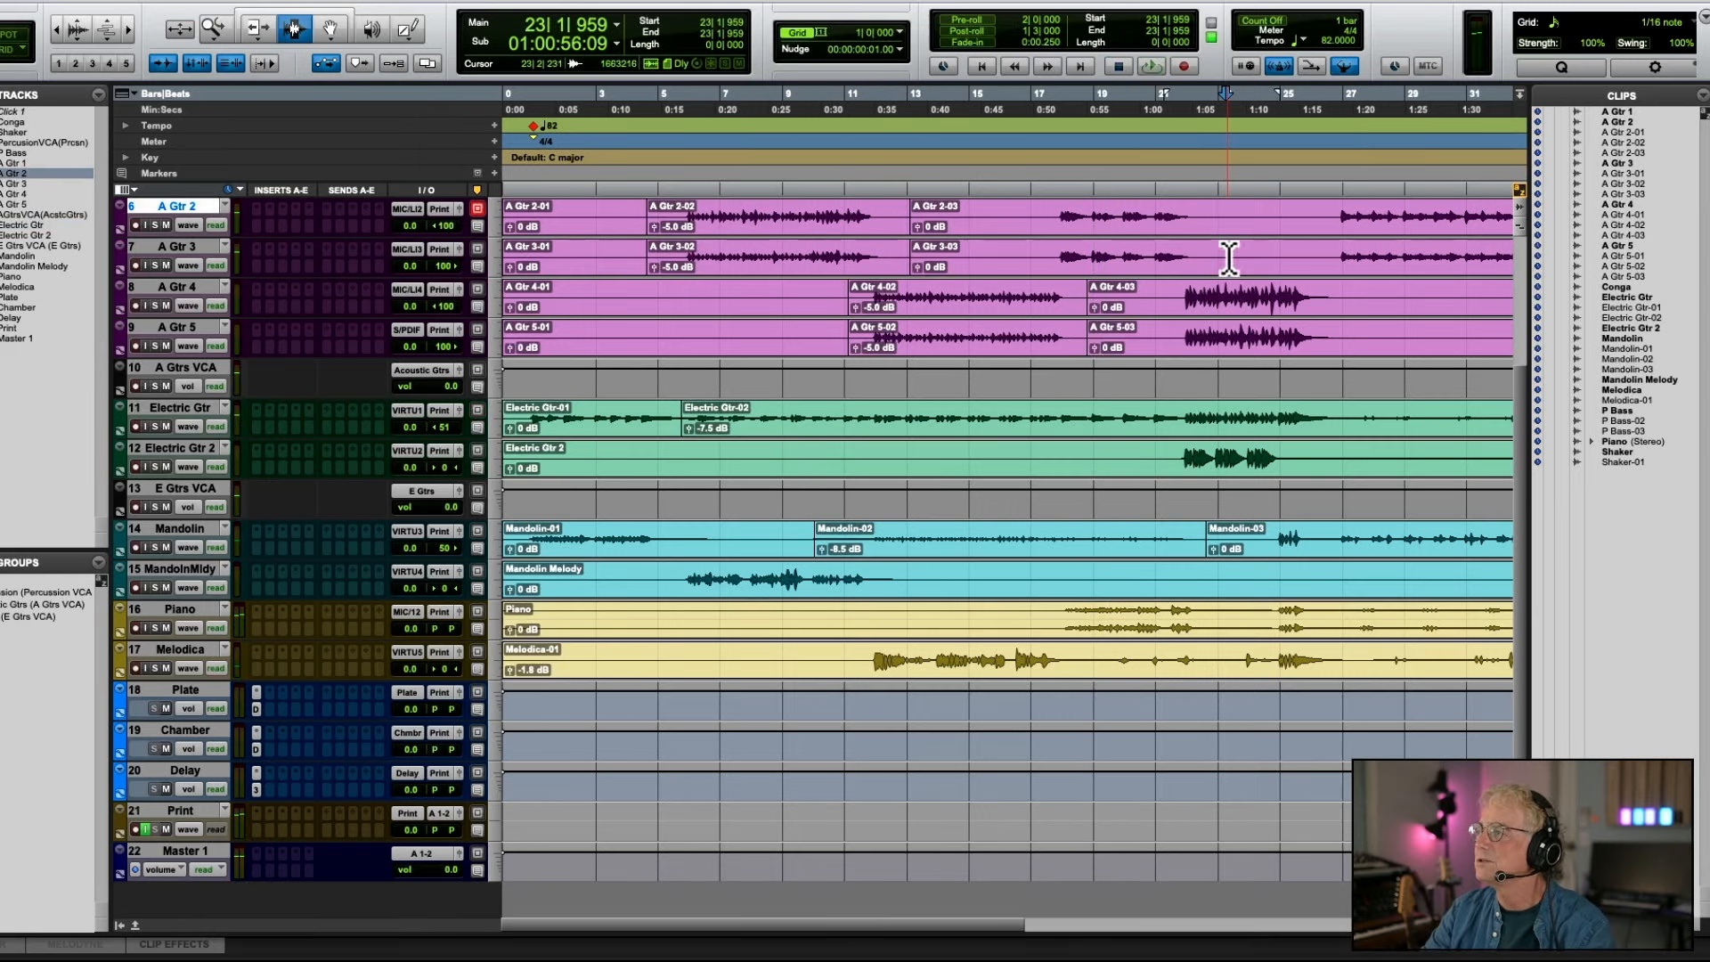
pyautogui.press('b')
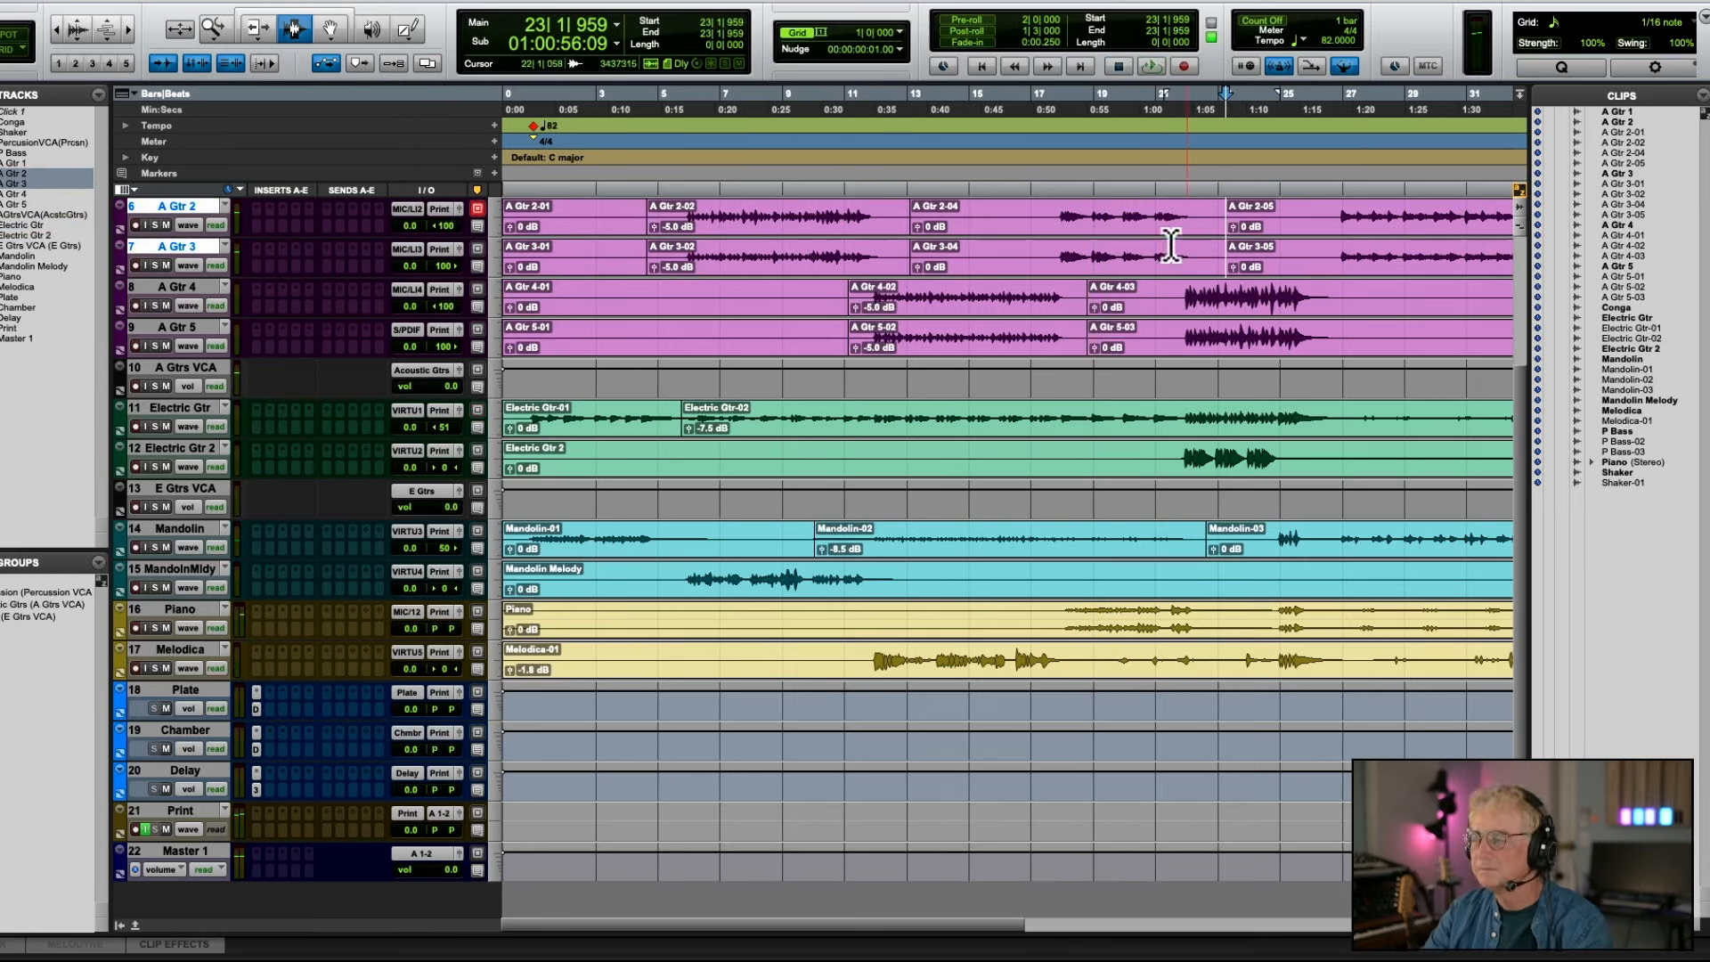
pyautogui.doubleClick(1122, 224)
pyautogui.keyDown('shift'); pyautogui.click(1104, 262); pyautogui.keyUp('shift')
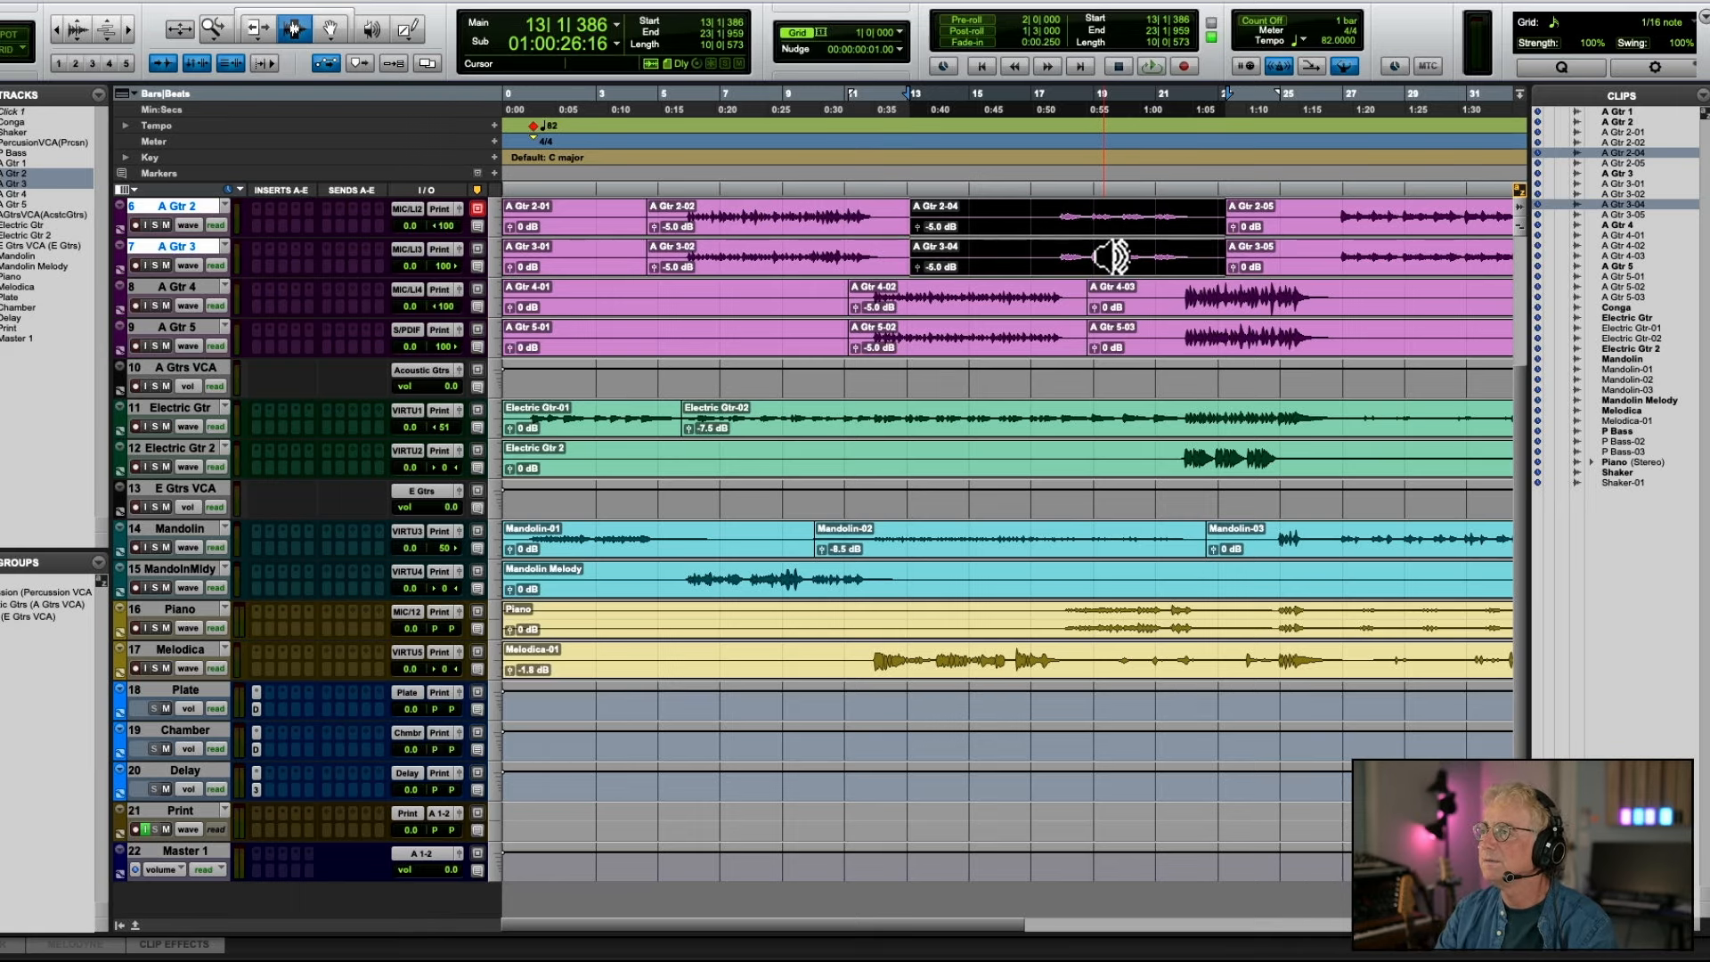
pyautogui.click(1058, 256)
pyautogui.press('space')
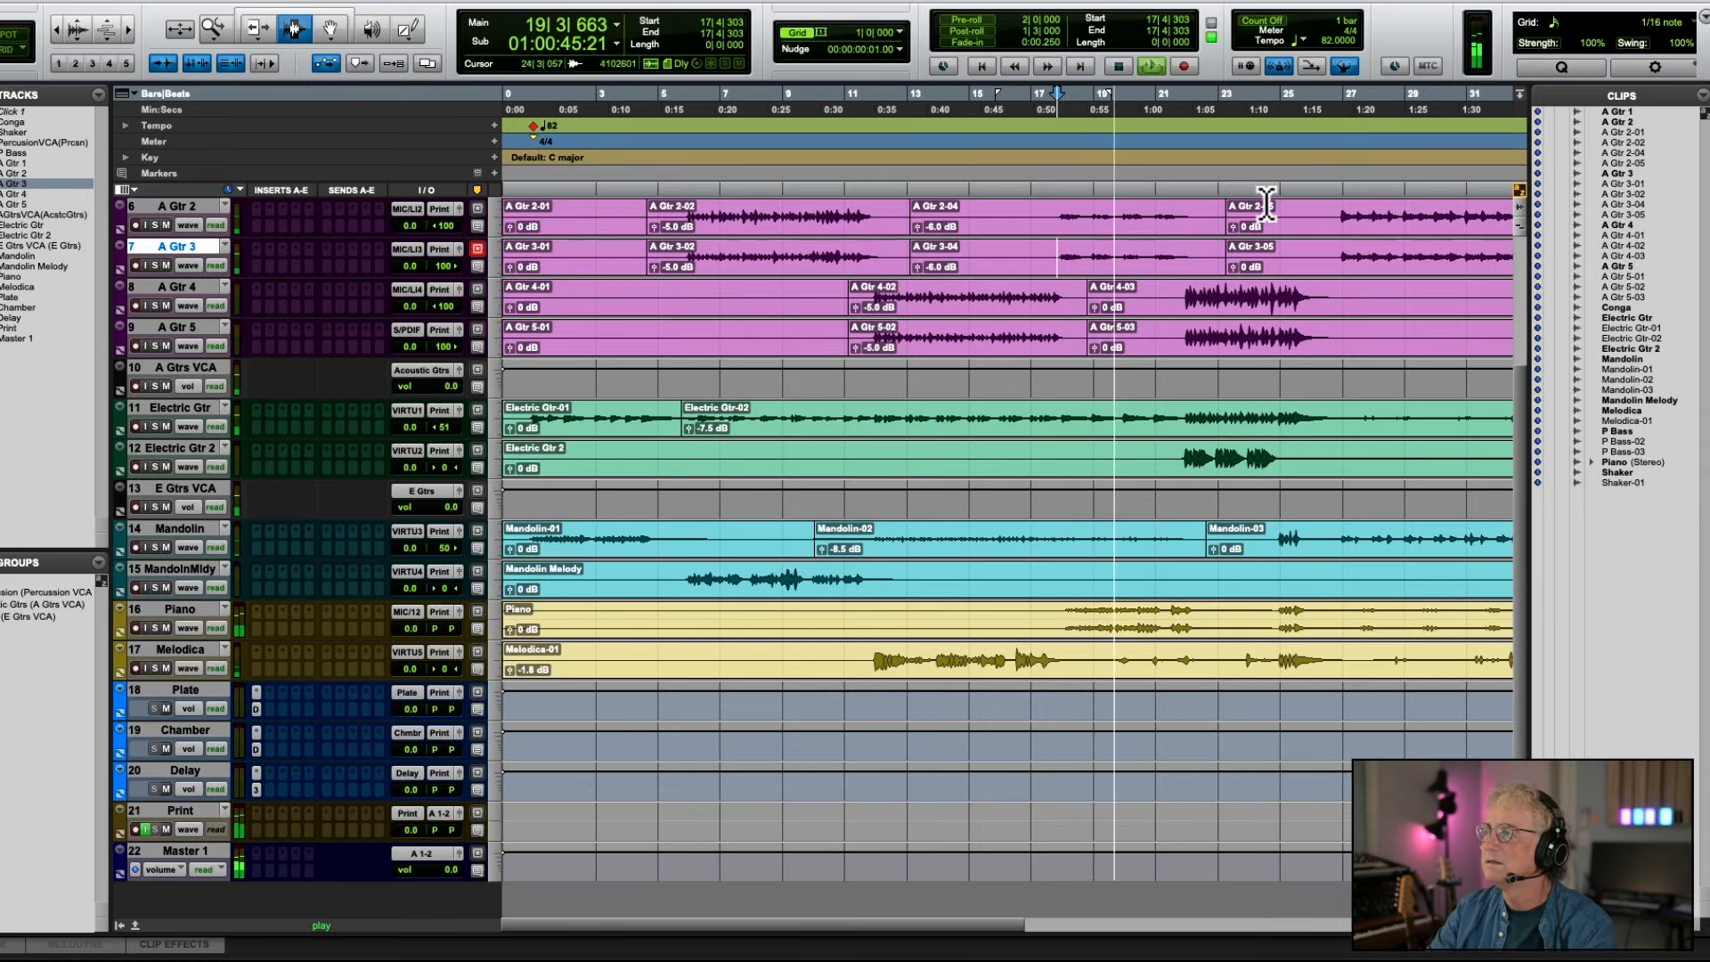
# Set the gain of the A Gtr 2 and A Gtr 3 clips between bars 13 and 23 to -7 dB during playback
pyautogui.click(1054, 234)
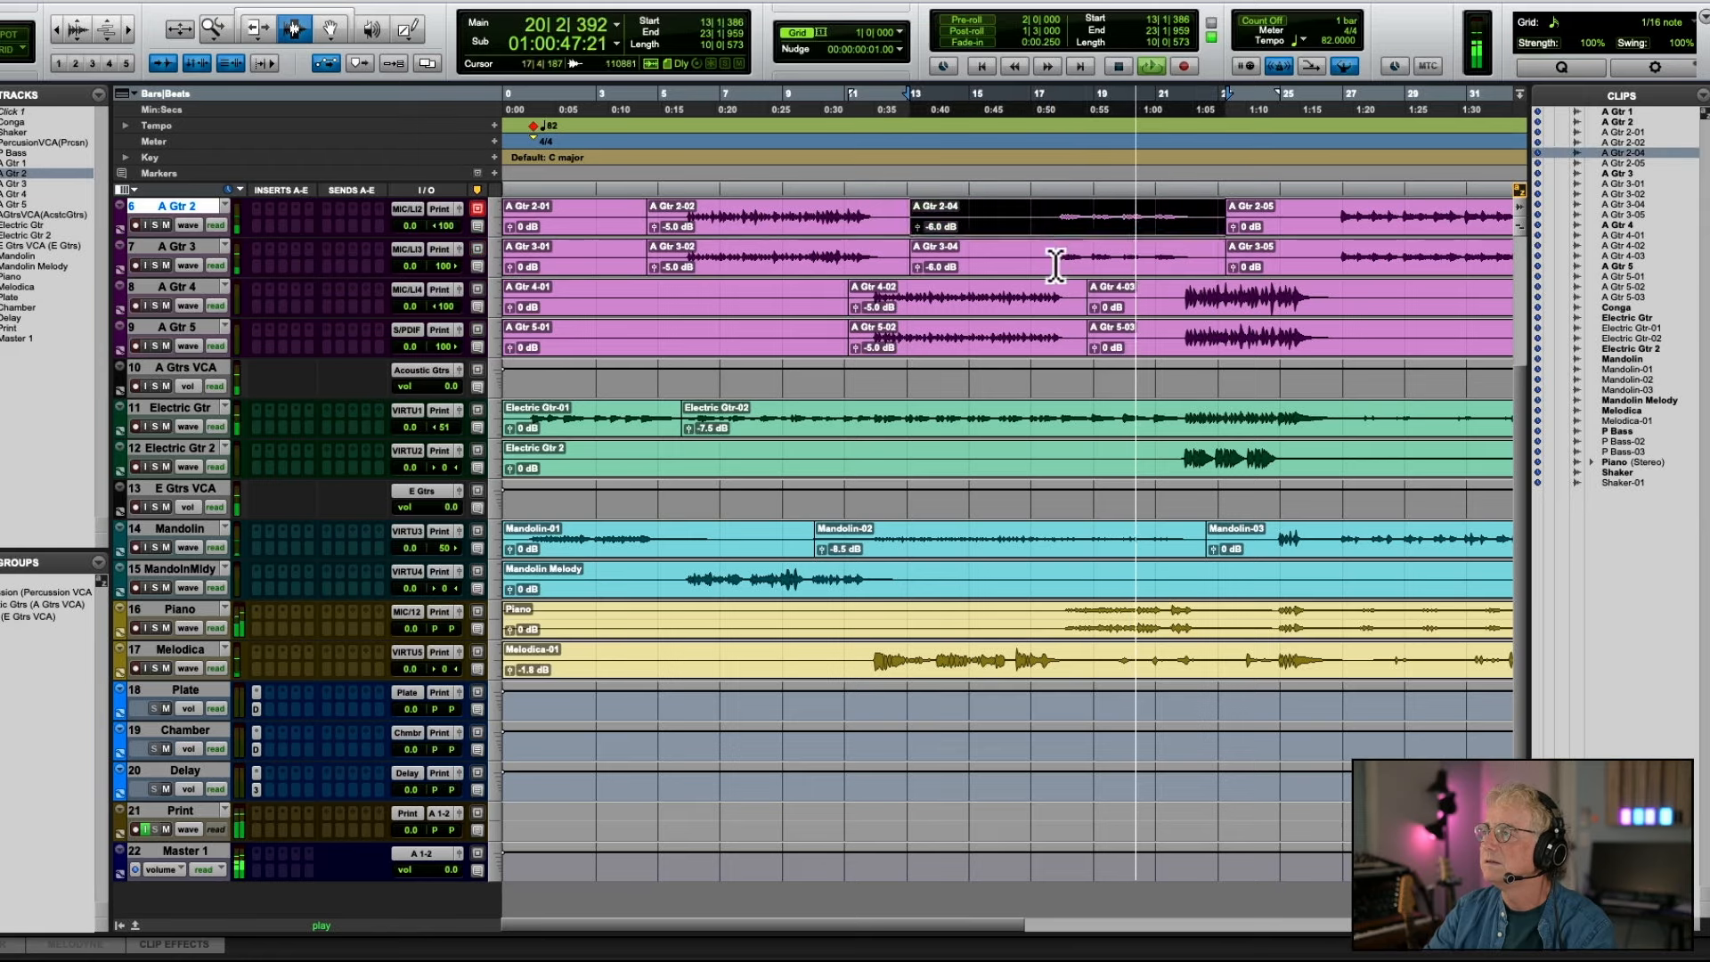
pyautogui.keyDown('shift'); pyautogui.click(1054, 264); pyautogui.keyUp('shift')
pyautogui.hotkey('ctrl', 'shift', 'Down')
pyautogui.hotkey('ctrl', 'shift', 'Down')
pyautogui.hotkey('ctrl', 'shift', 'Down')
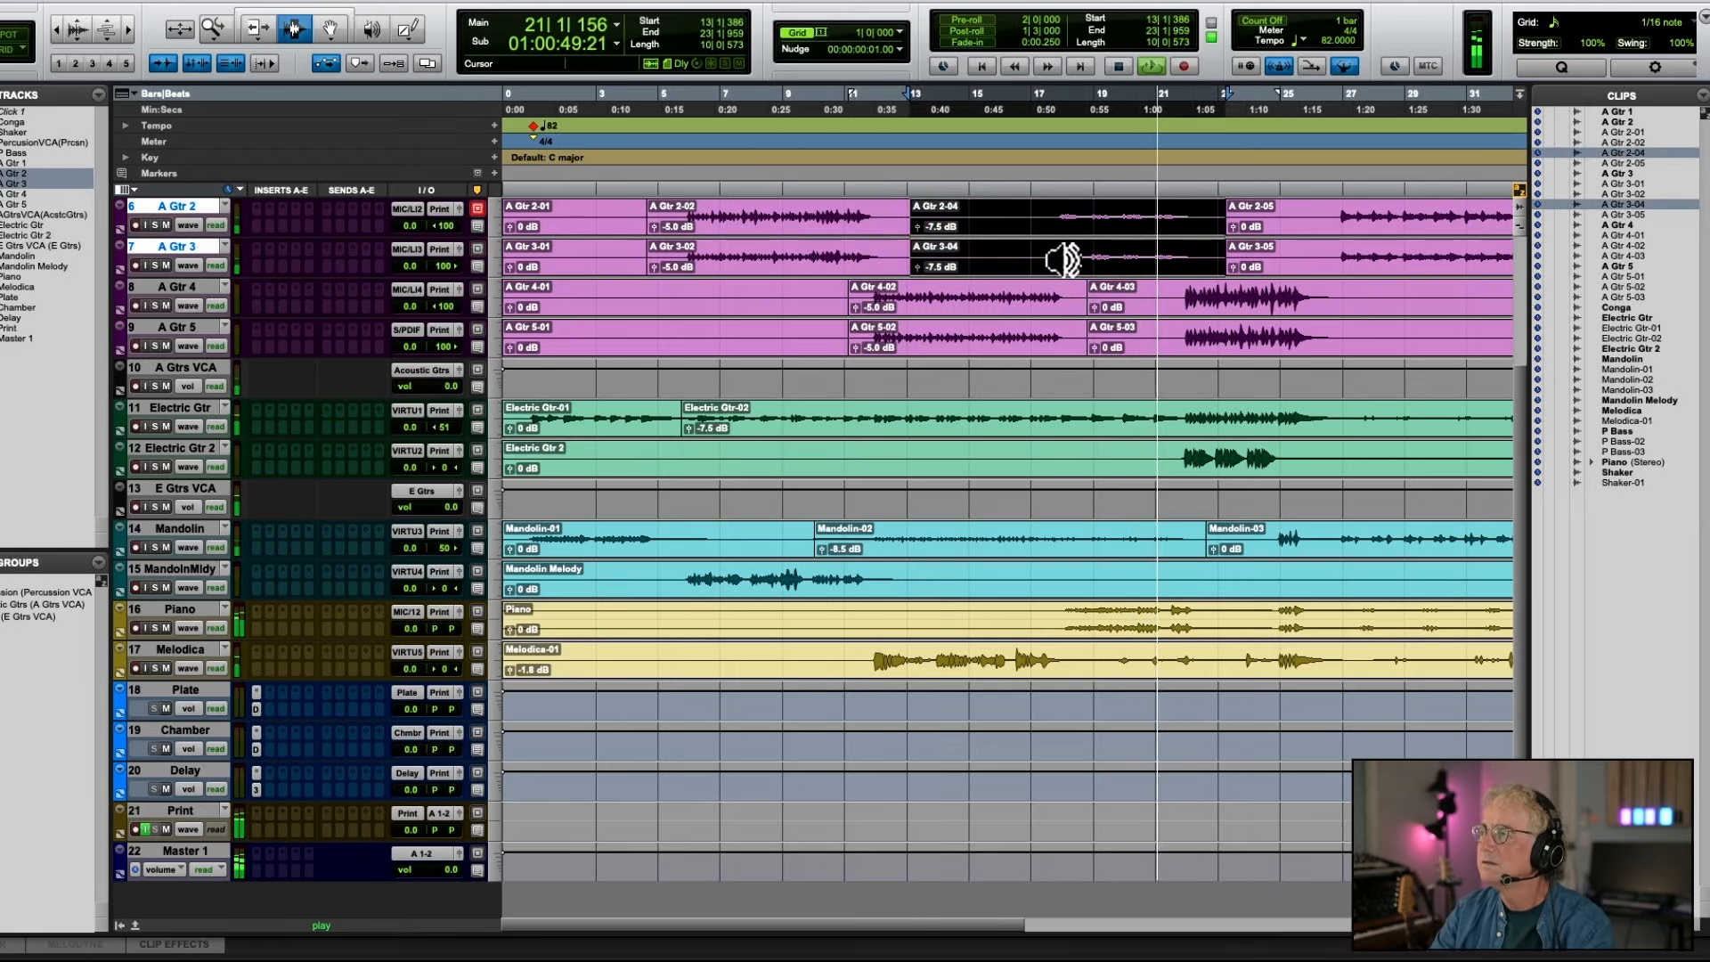
pyautogui.hotkey('ctrl', 'shift', 'Up')
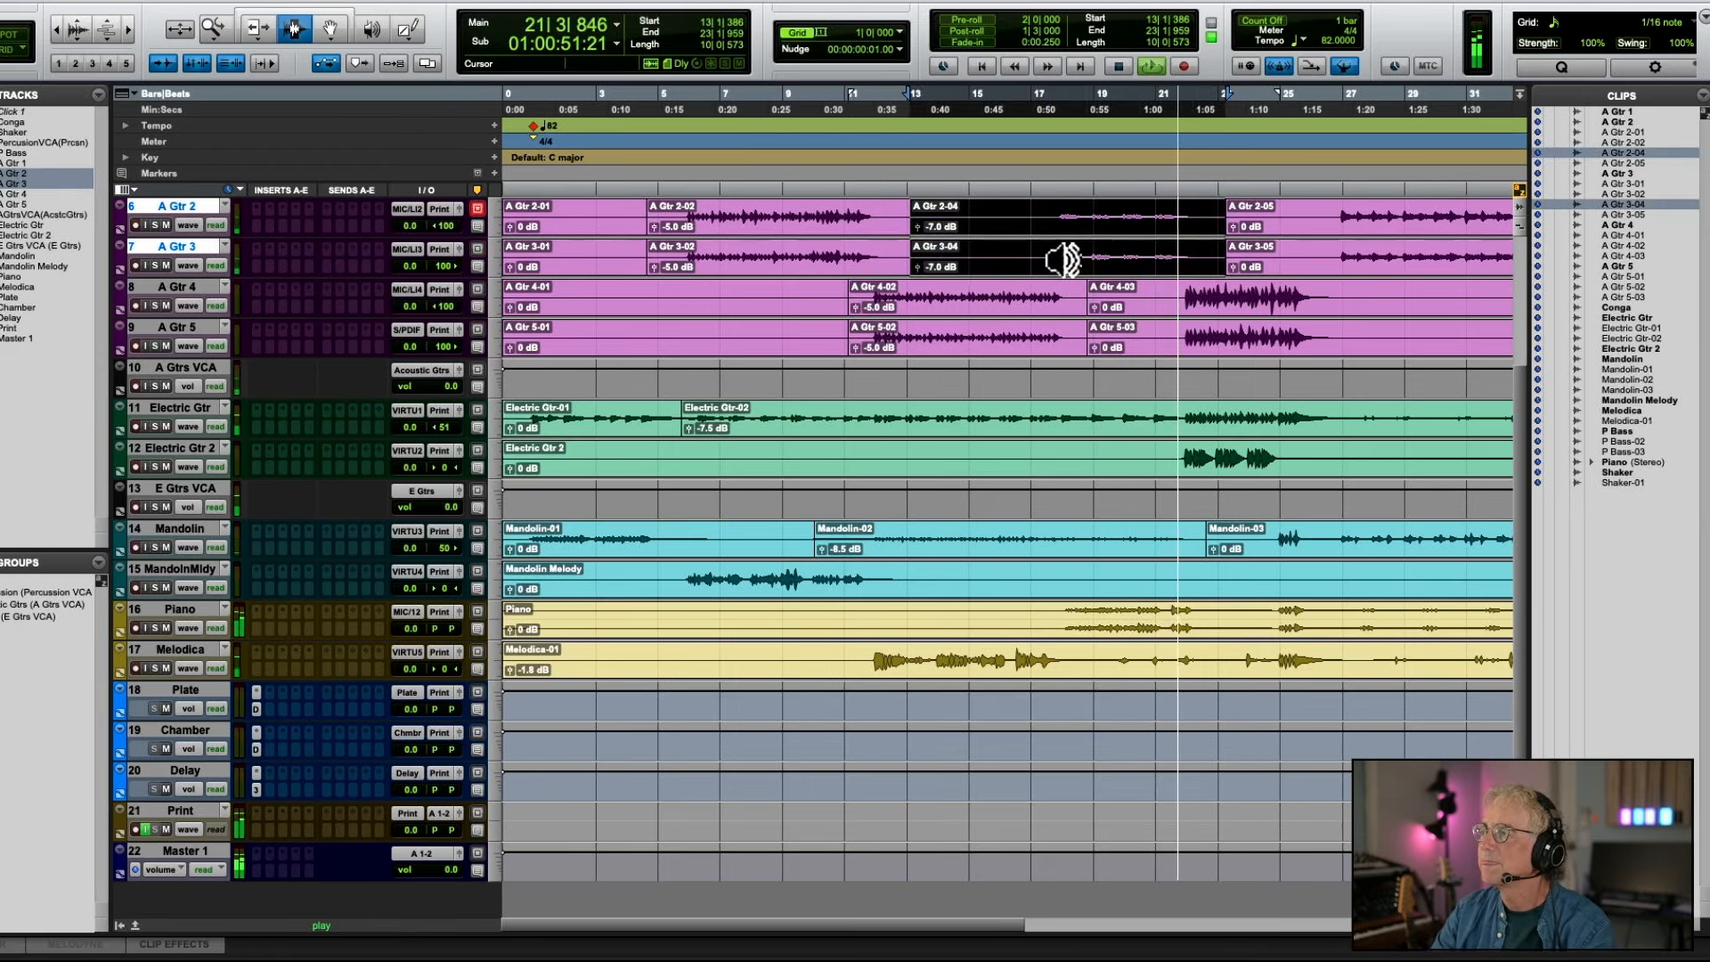
# Lower the gain of the last A Gtr 4 and A Gtr 5 clips, starting near bar 18, to -6 dB
pyautogui.click(1176, 305)
pyautogui.keyDown('shift'); pyautogui.click(1180, 331); pyautogui.keyUp('shift')
pyautogui.hotkey('ctrl', 'shift', 'Down')
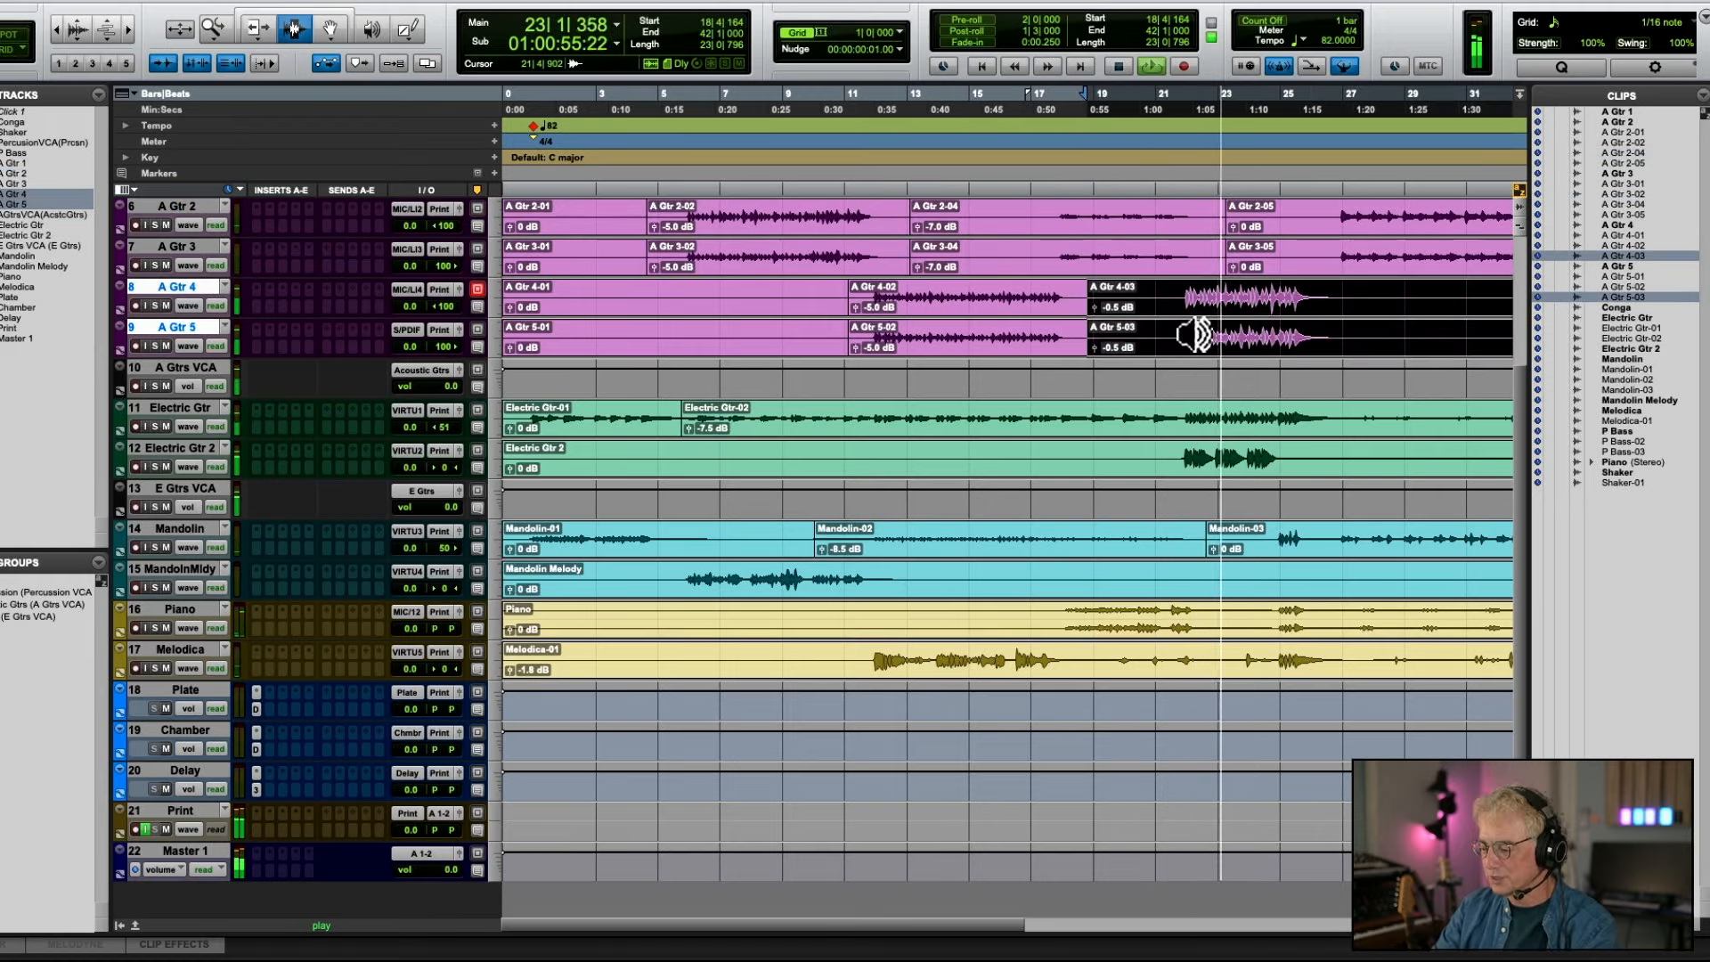
pyautogui.hotkey('ctrl', 'shift', 'Down')
pyautogui.hotkey('ctrl', 'shift', 'Down')
pyautogui.hotkey('ctrl', 'shift', 'Down')
pyautogui.hotkey('ctrl', 'shift', 'Down')
pyautogui.hotkey('ctrl', 'shift', 'Down')
pyautogui.hotkey('ctrl', 'shift', 'Down')
pyautogui.hotkey('ctrl', 'shift', 'Down')
pyautogui.hotkey('ctrl', 'shift', 'Down')
pyautogui.hotkey('ctrl', 'shift', 'Down')
pyautogui.hotkey('ctrl', 'shift', 'Down')
pyautogui.hotkey('ctrl', 'shift', 'Down')
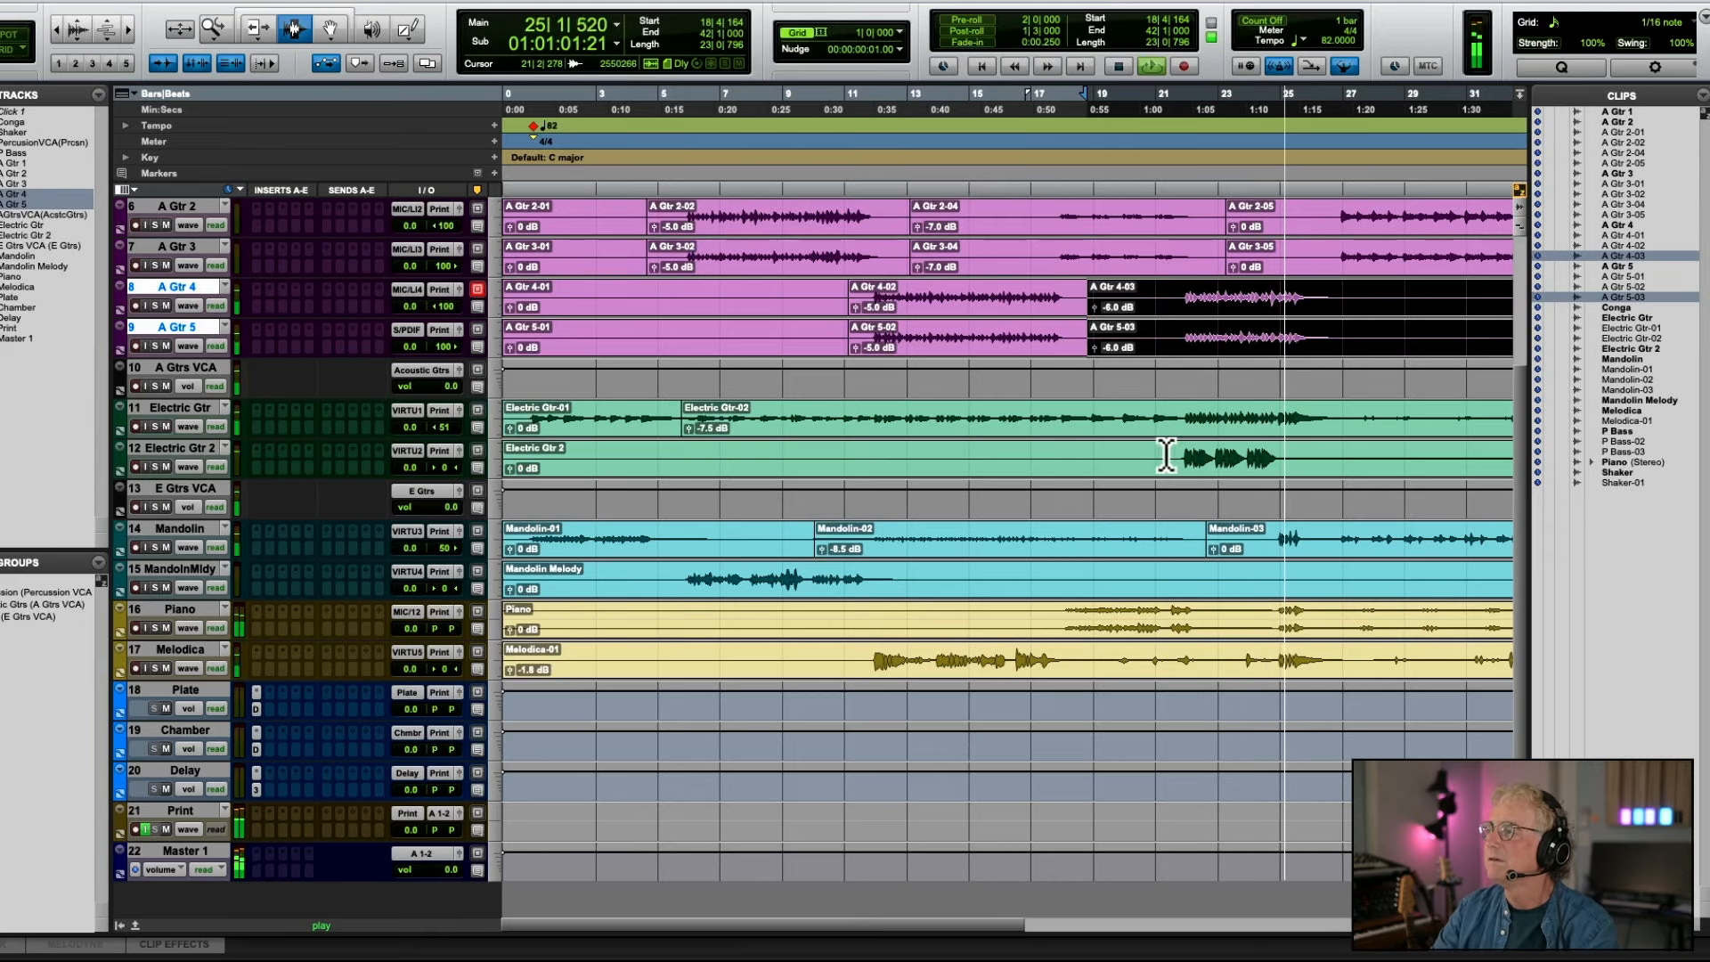
# Solo Electric Gtr 2 and separate its phrase from about bar 21 beat 2 to bar 26 beat 1 during playback
pyautogui.moveTo(1166, 456); pyautogui.dragTo(1314, 459)
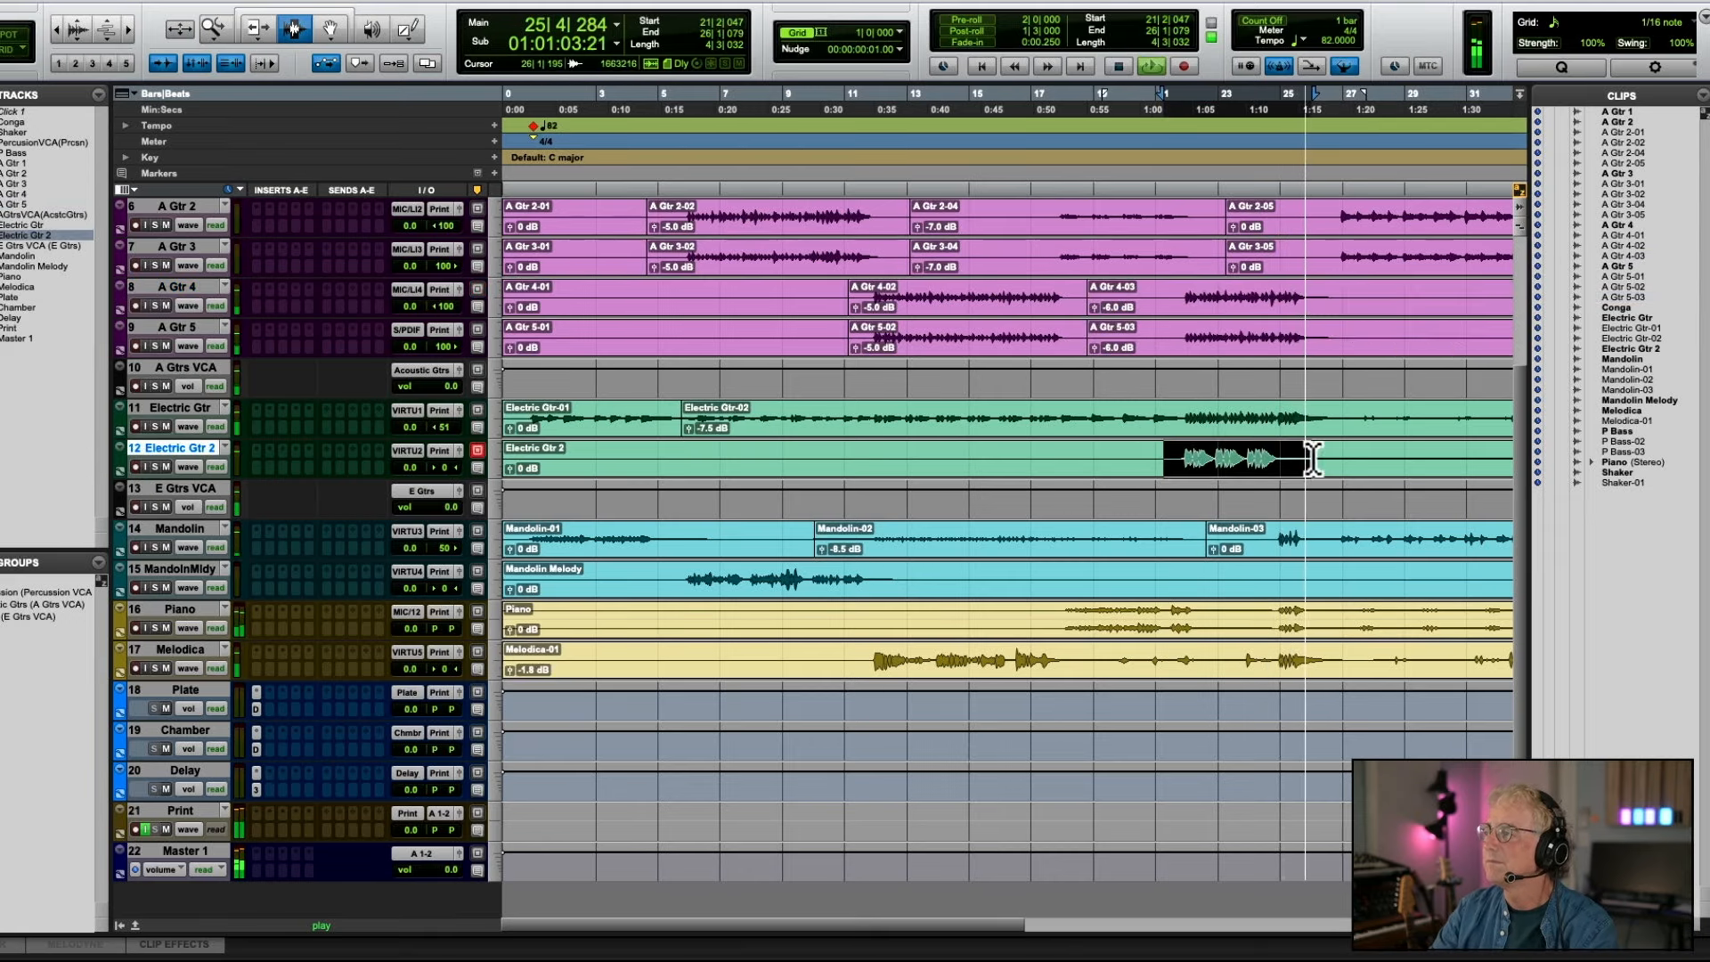
pyautogui.click(155, 467)
pyautogui.press('space')
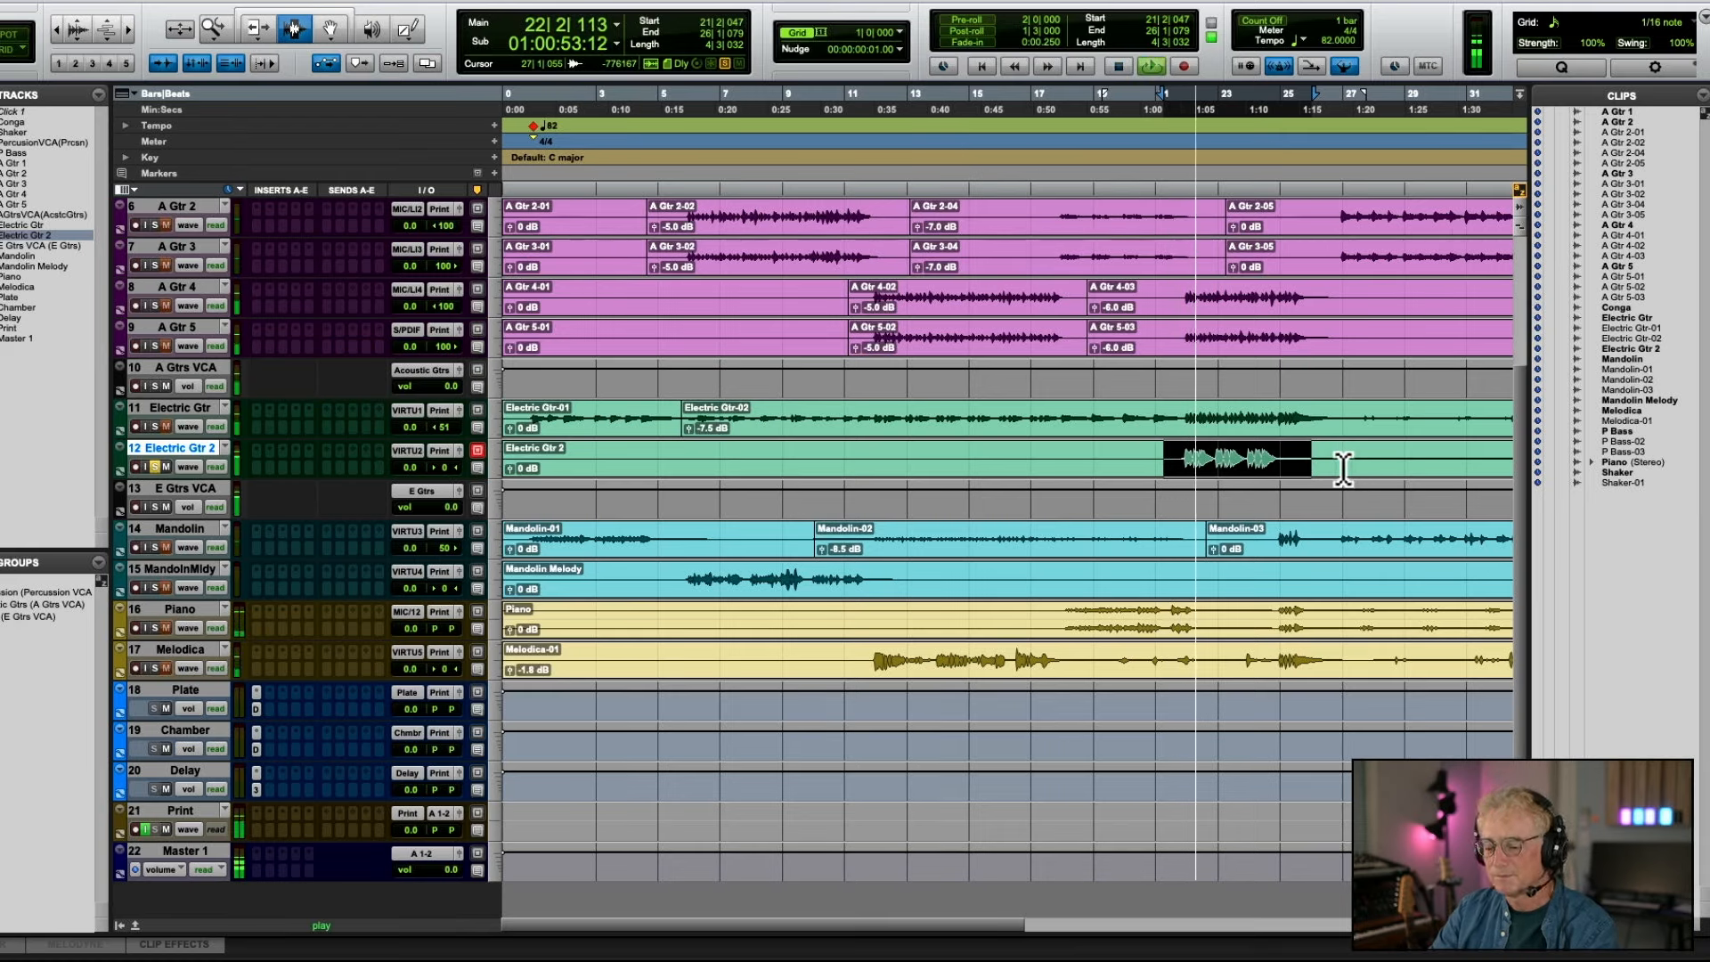
pyautogui.hotkey('ctrl', 'e')
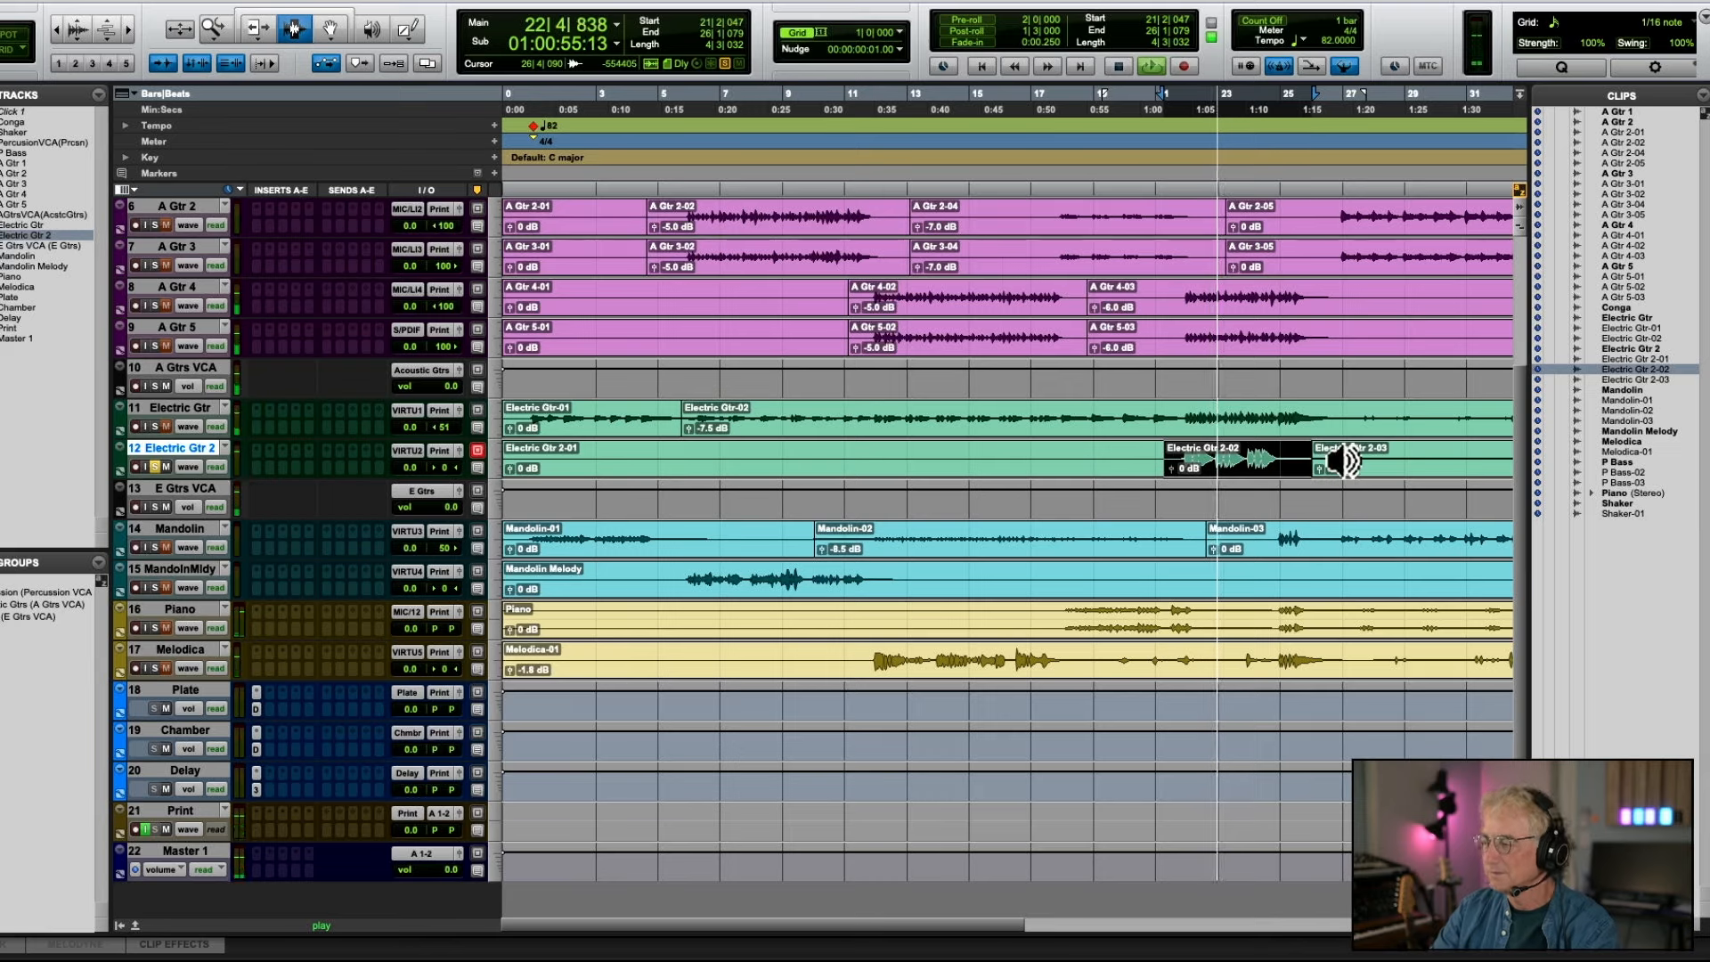
# Lower the separated Electric Gtr 2 clip's gain to -5.5 dB, replaying the phrase against the other tracks
pyautogui.hotkey('ctrl', 'shift', 'Down')
pyautogui.hotkey('ctrl', 'shift', 'Down')
pyautogui.hotkey('ctrl', 'shift', 'Down')
pyautogui.hotkey('ctrl', 'shift', 'Down')
pyautogui.hotkey('ctrl', 'shift', 'Down')
pyautogui.hotkey('ctrl', 'shift', 'Down')
pyautogui.hotkey('ctrl', 'shift', 'Down')
pyautogui.hotkey('ctrl', 'shift', 'Down')
pyautogui.hotkey('ctrl', 'shift', 'Down')
pyautogui.hotkey('ctrl', 'shift', 'Down')
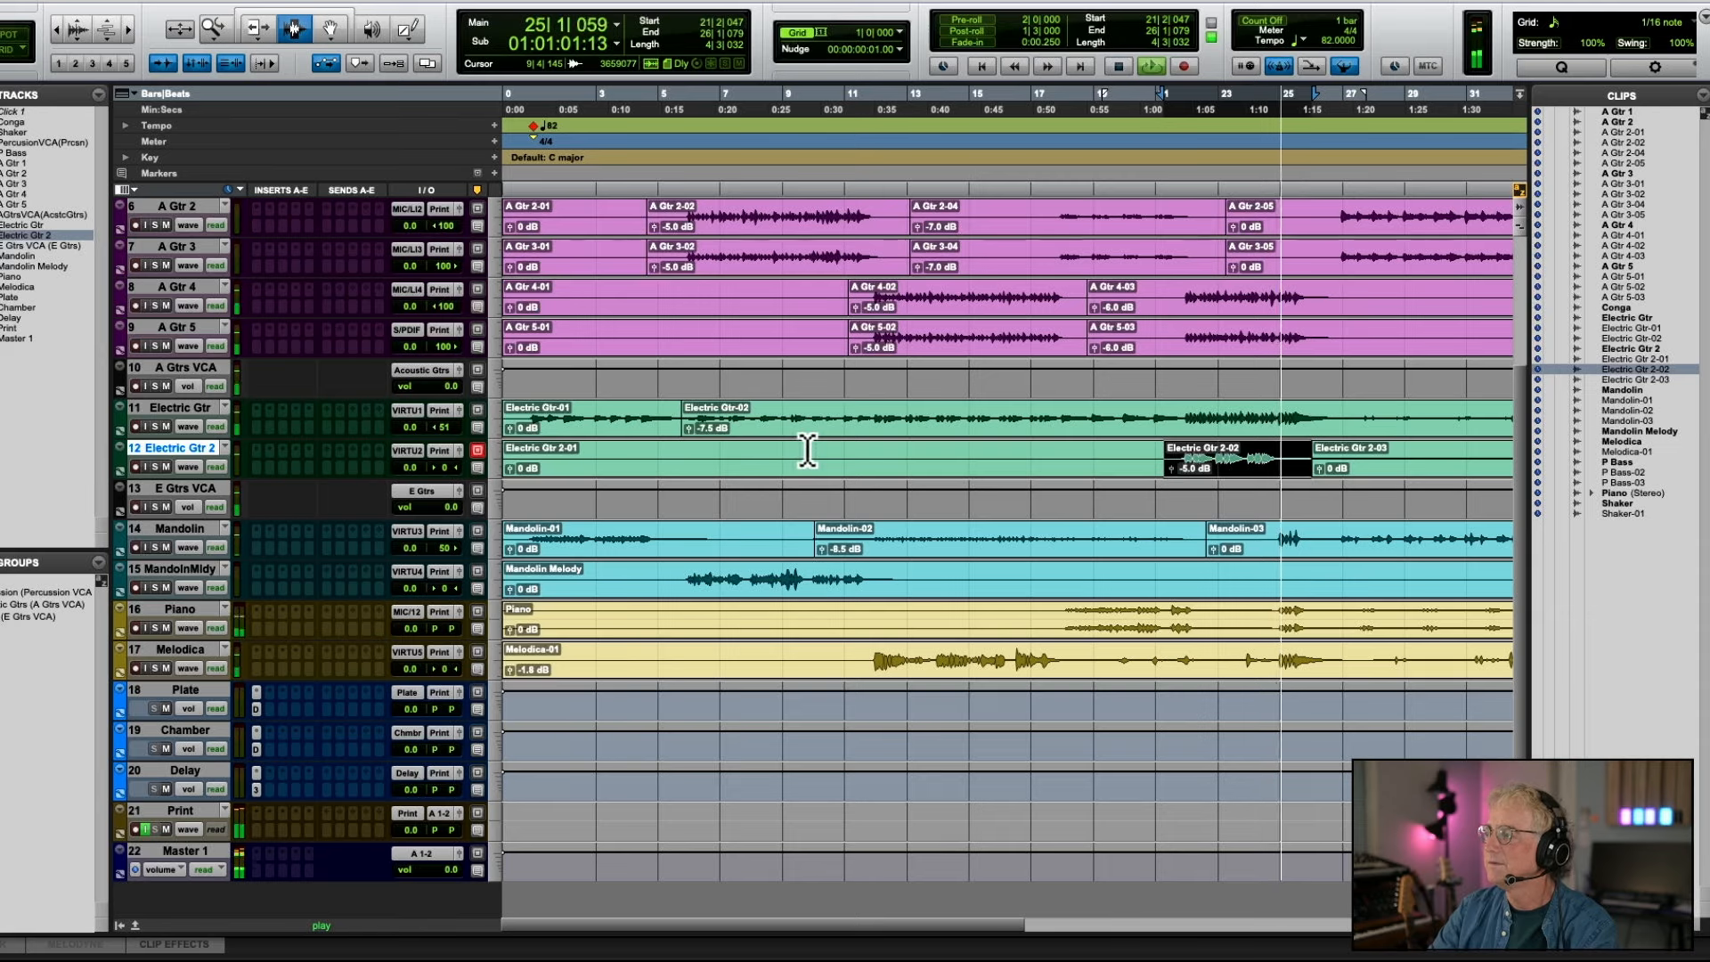
pyautogui.press('space')
pyautogui.press('space')
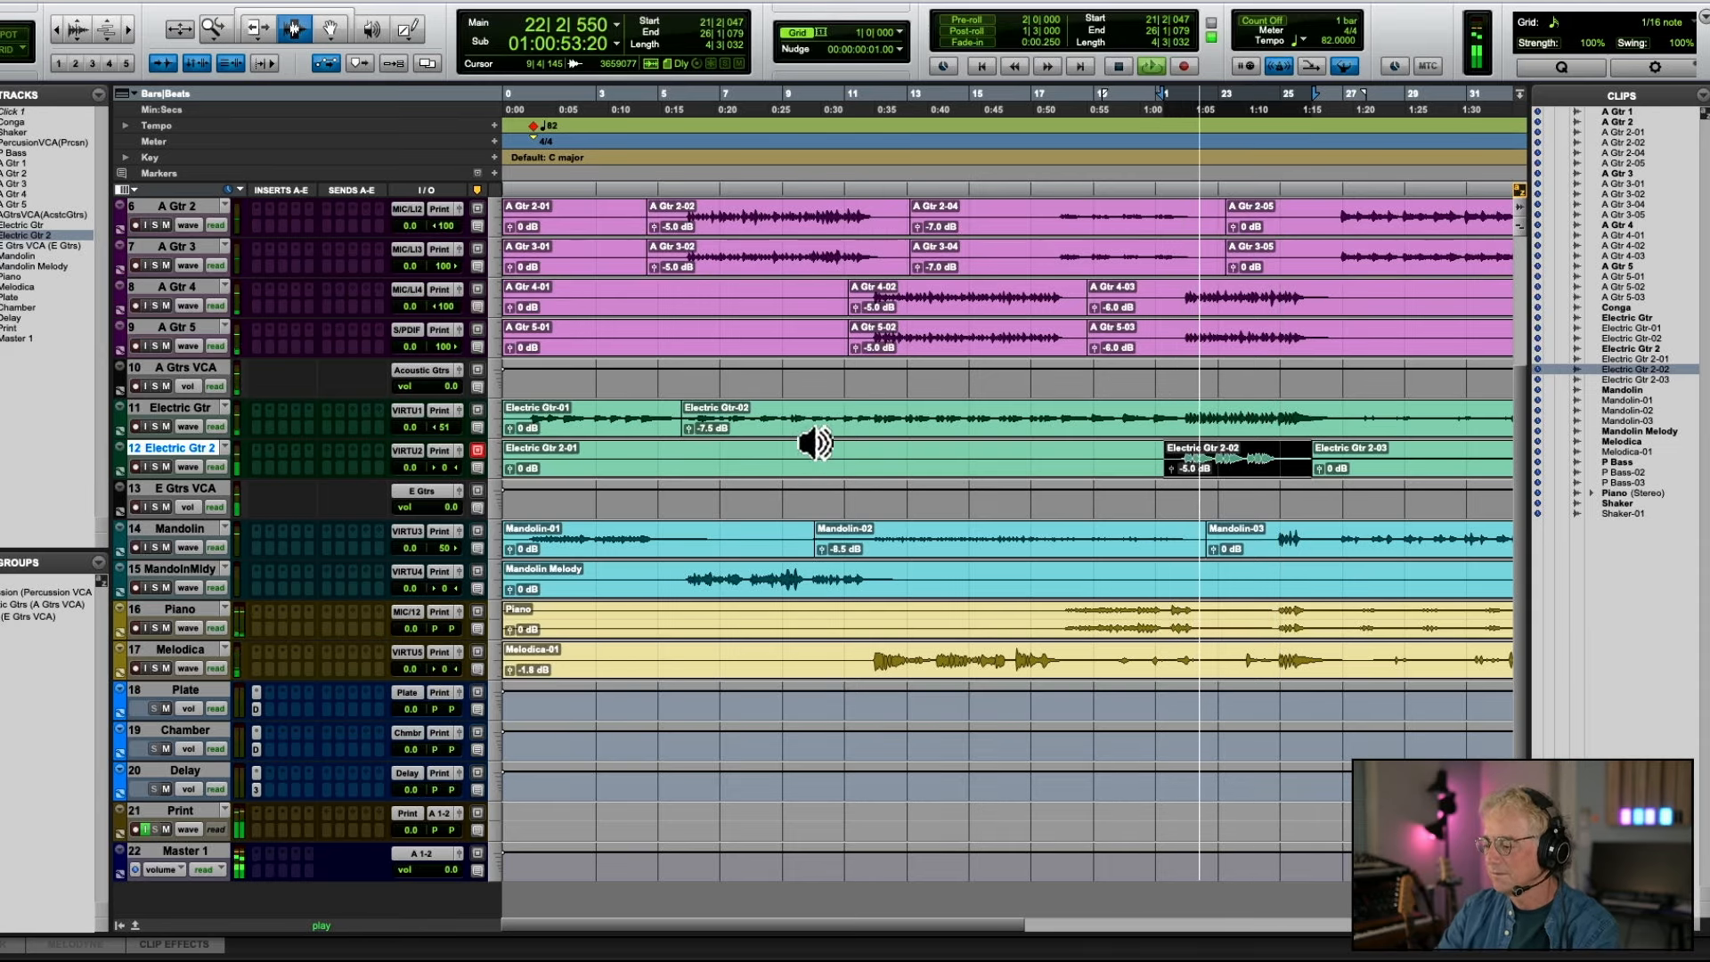
pyautogui.hotkey('ctrl', 'shift', 'Up')
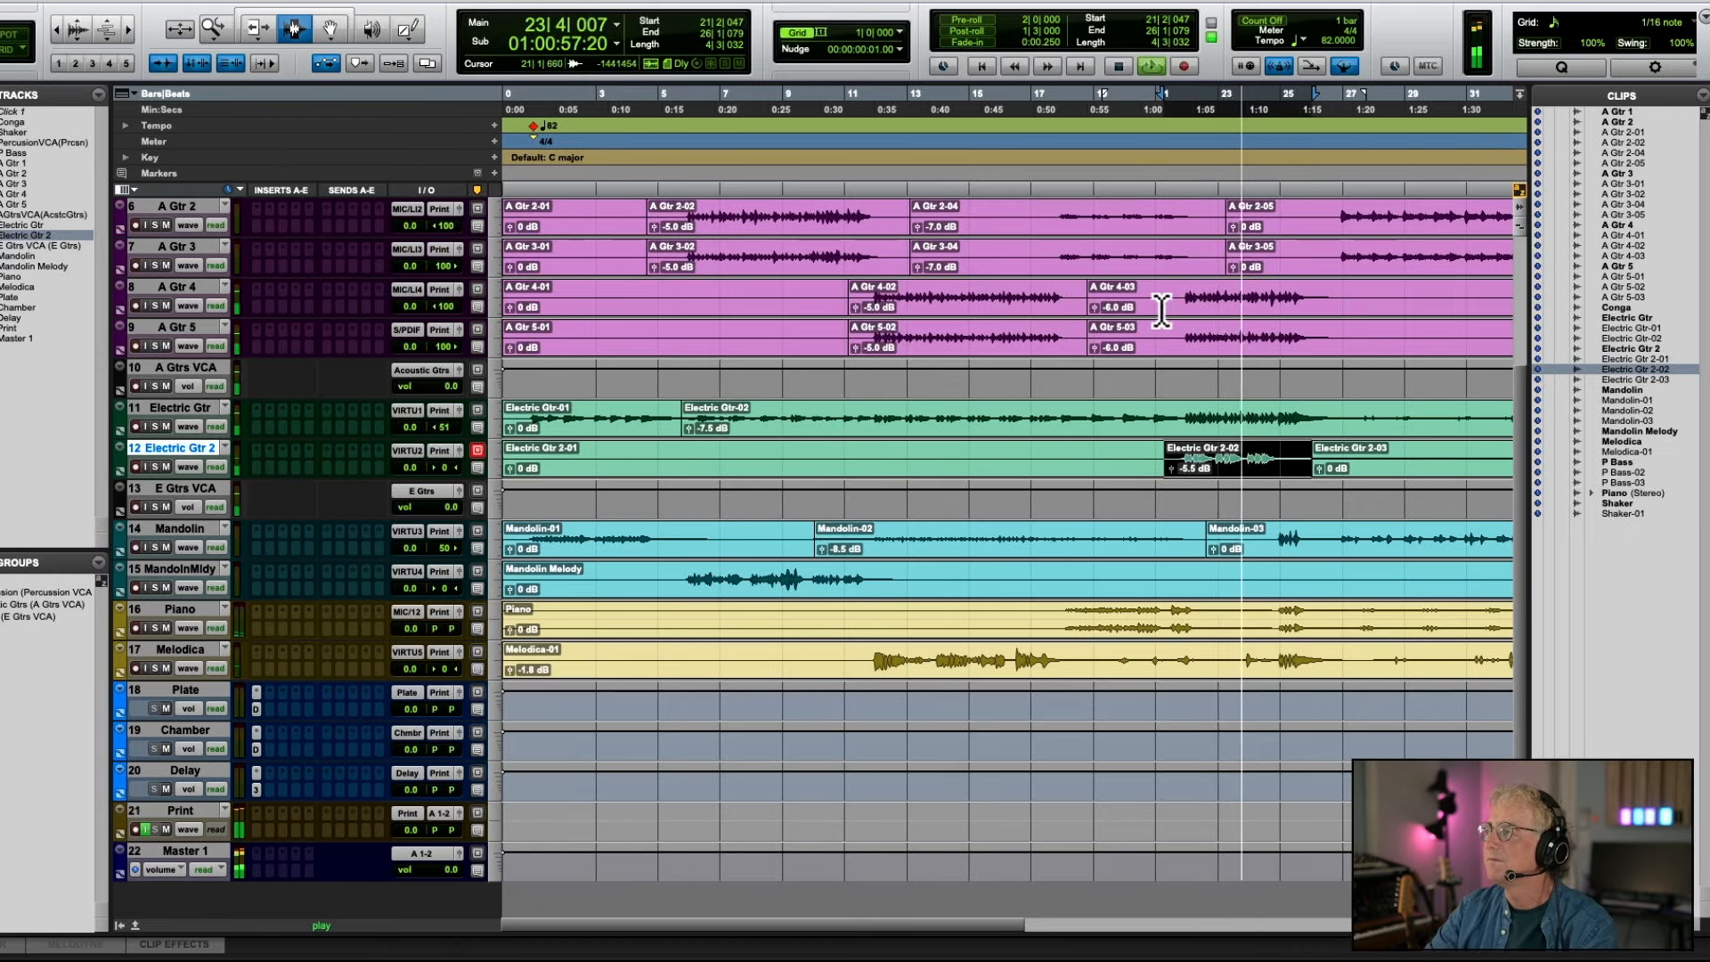
# Separate the Mandolin phrase from about bar 24 beat 3 to bar 26 beat 1, lower it to -2.5 dB and play it back
pyautogui.hscroll(5, 1158, 308)
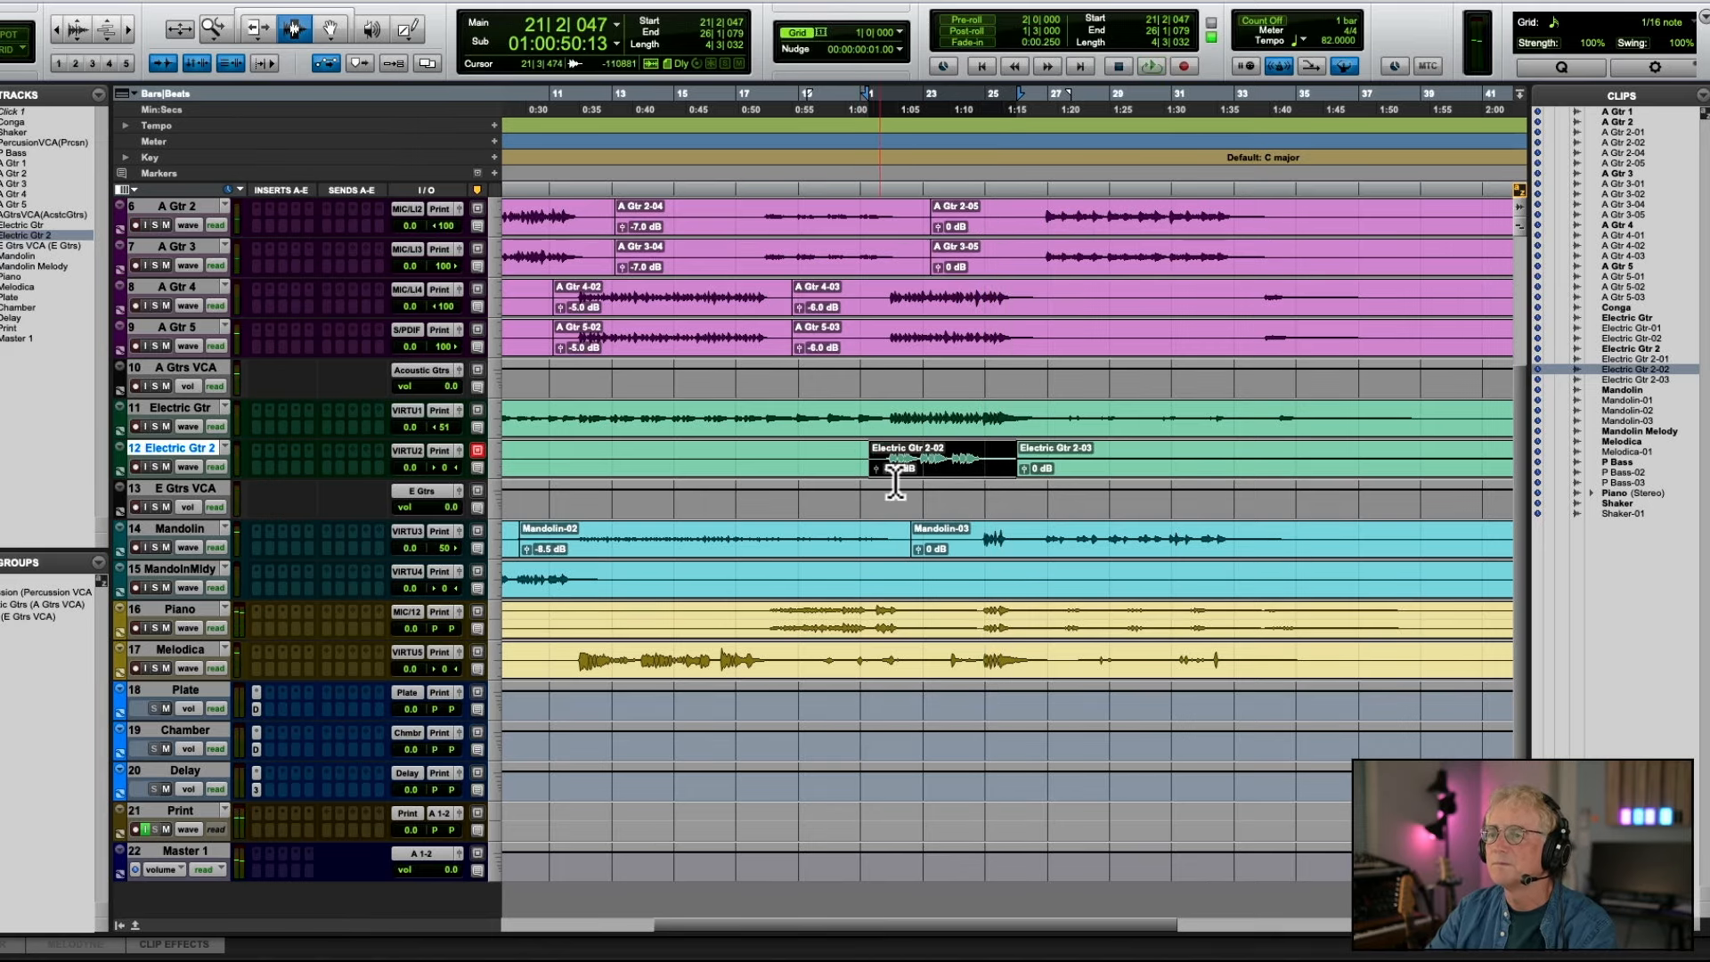
pyautogui.moveTo(974, 545); pyautogui.dragTo(1019, 545)
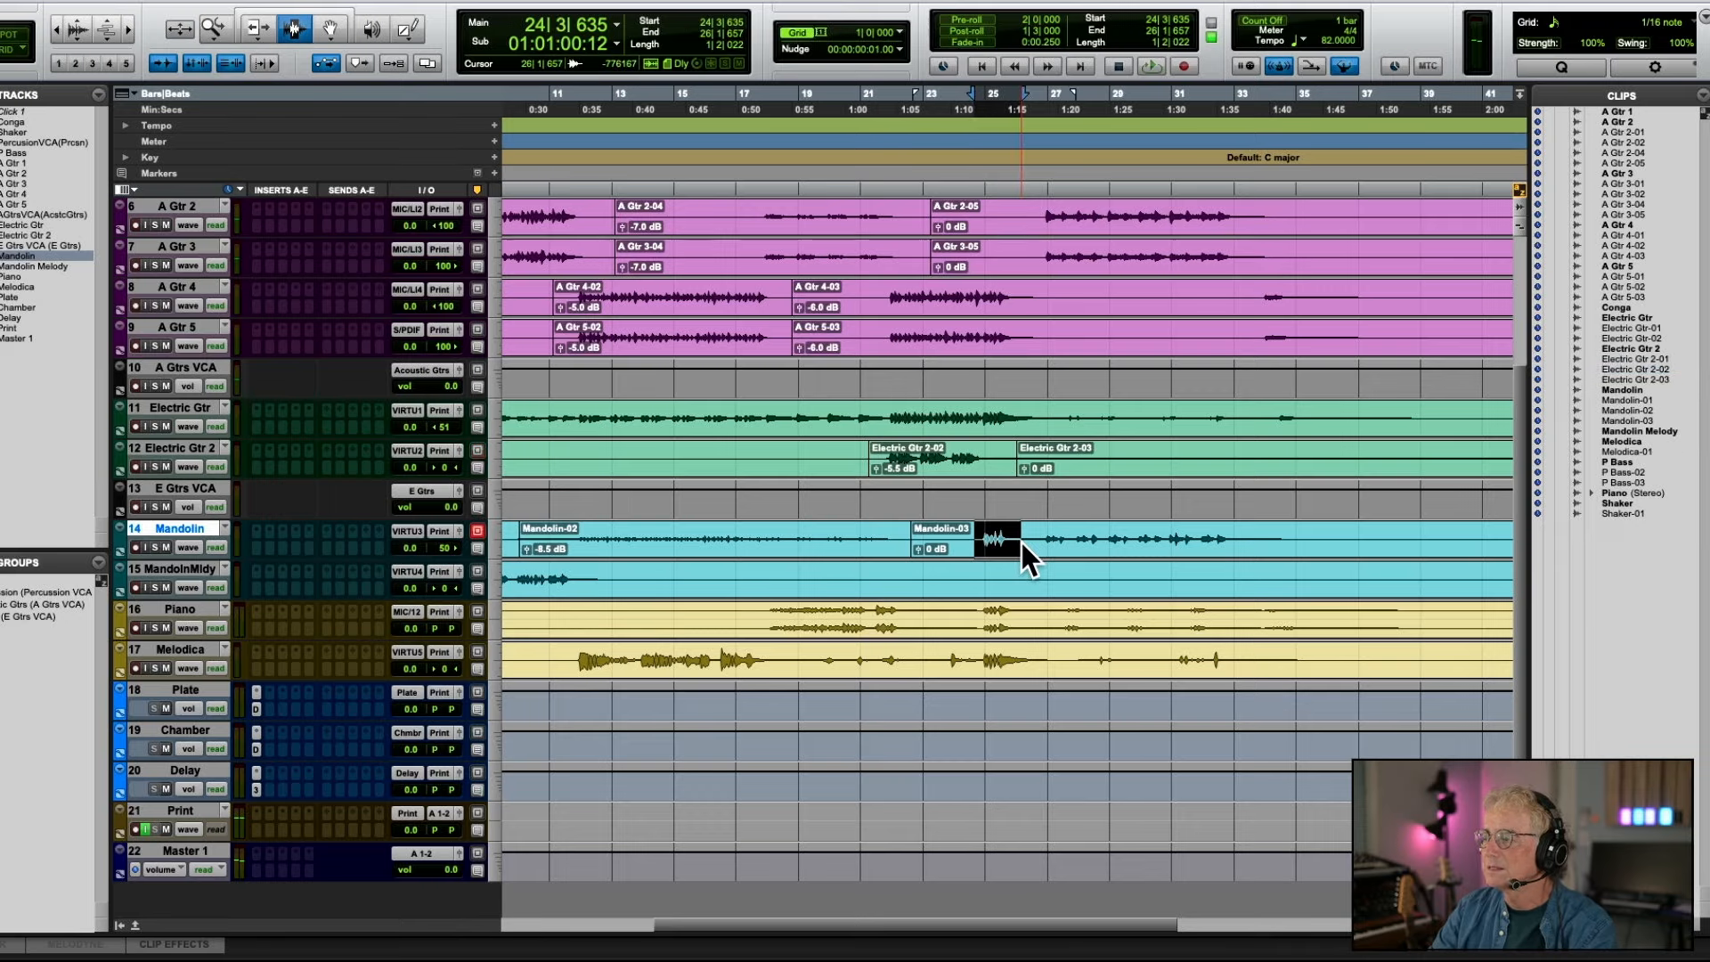
pyautogui.press('t')
pyautogui.press('t')
pyautogui.press('t')
pyautogui.press('space')
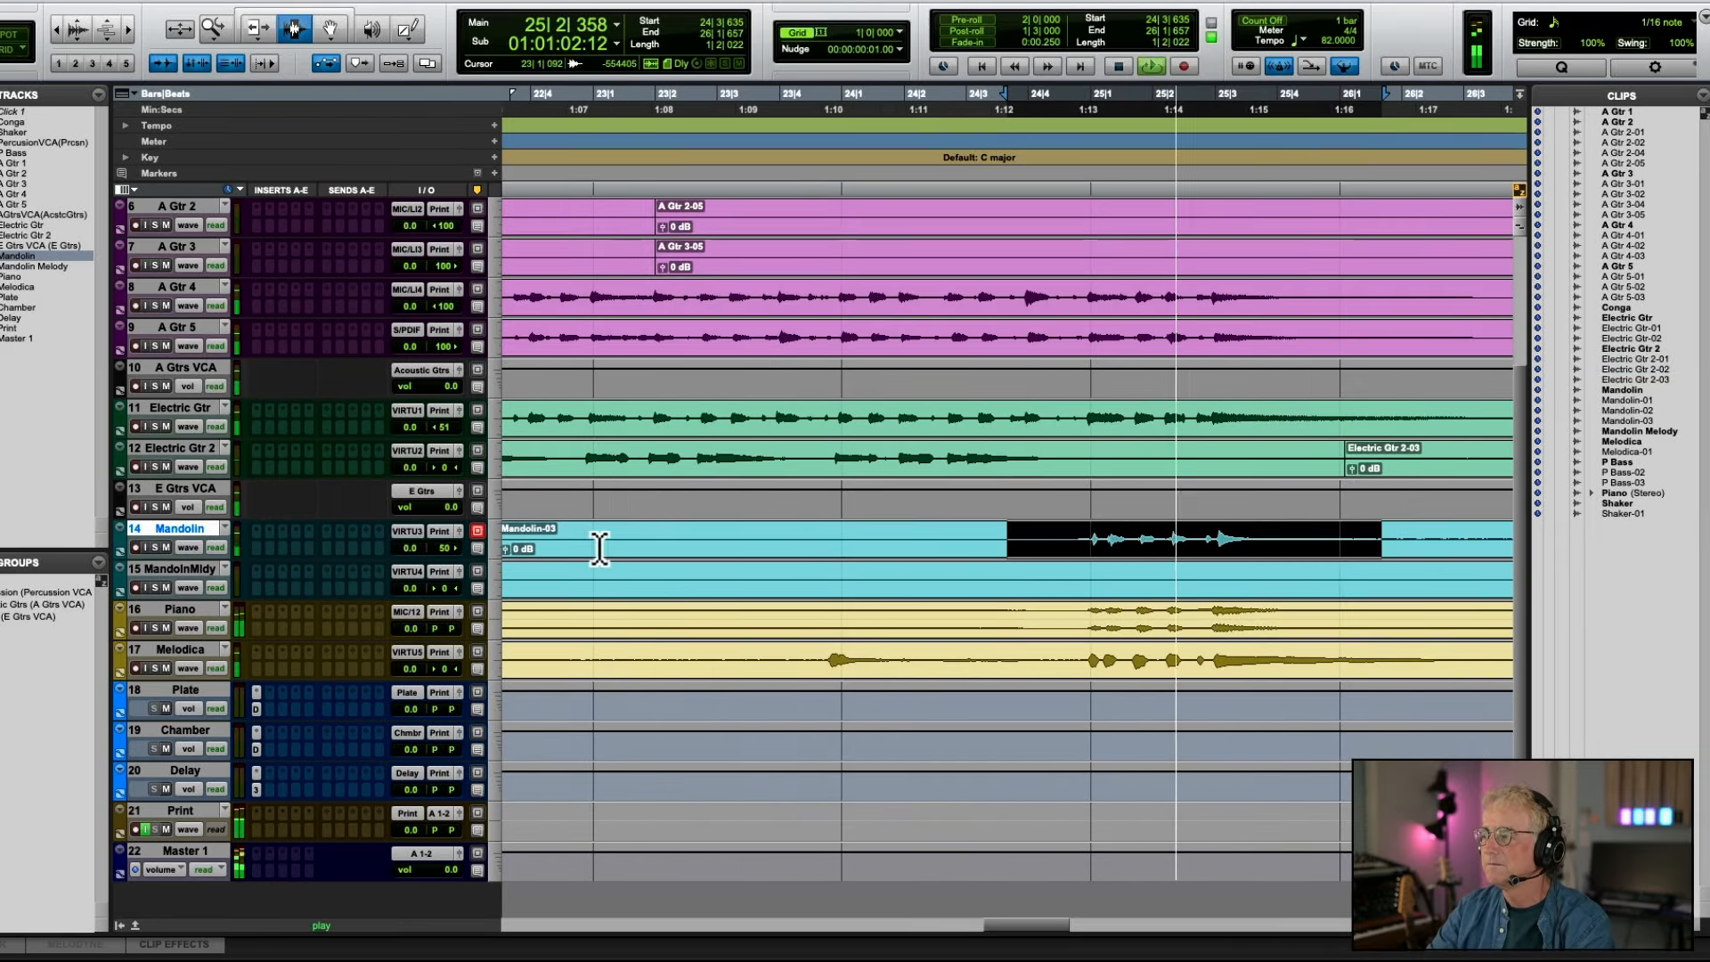
pyautogui.press('b')
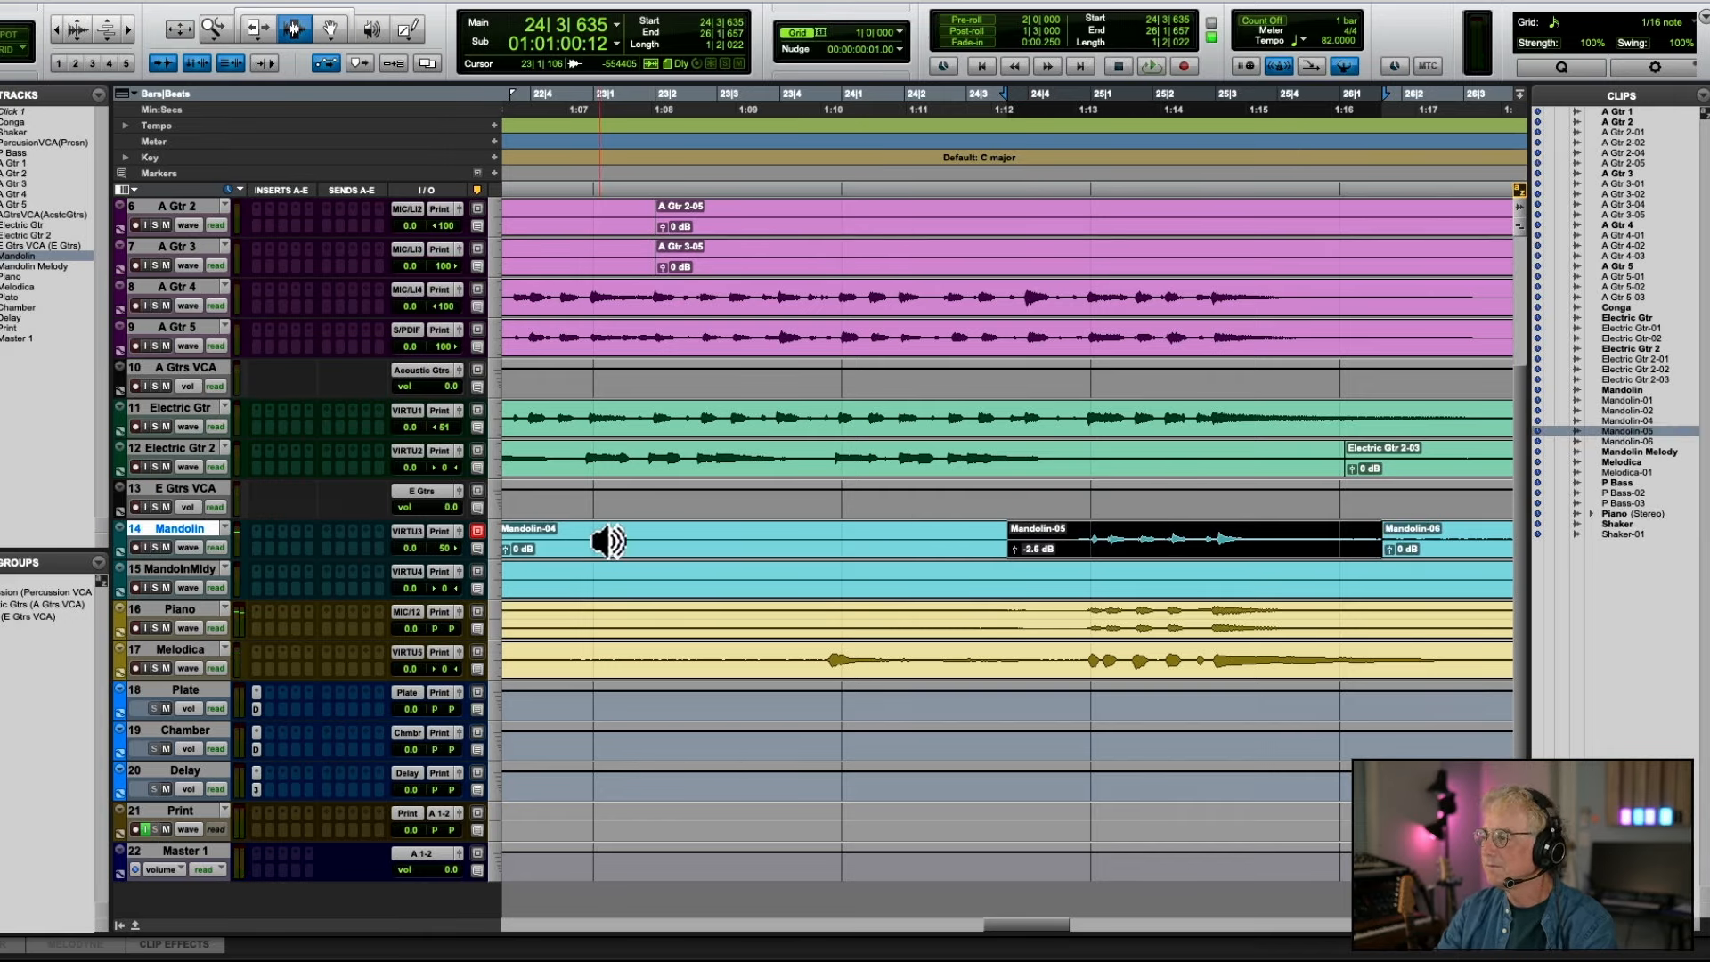
pyautogui.hscroll(2, 674, 543)
pyautogui.click(900, 537)
pyautogui.press('space')
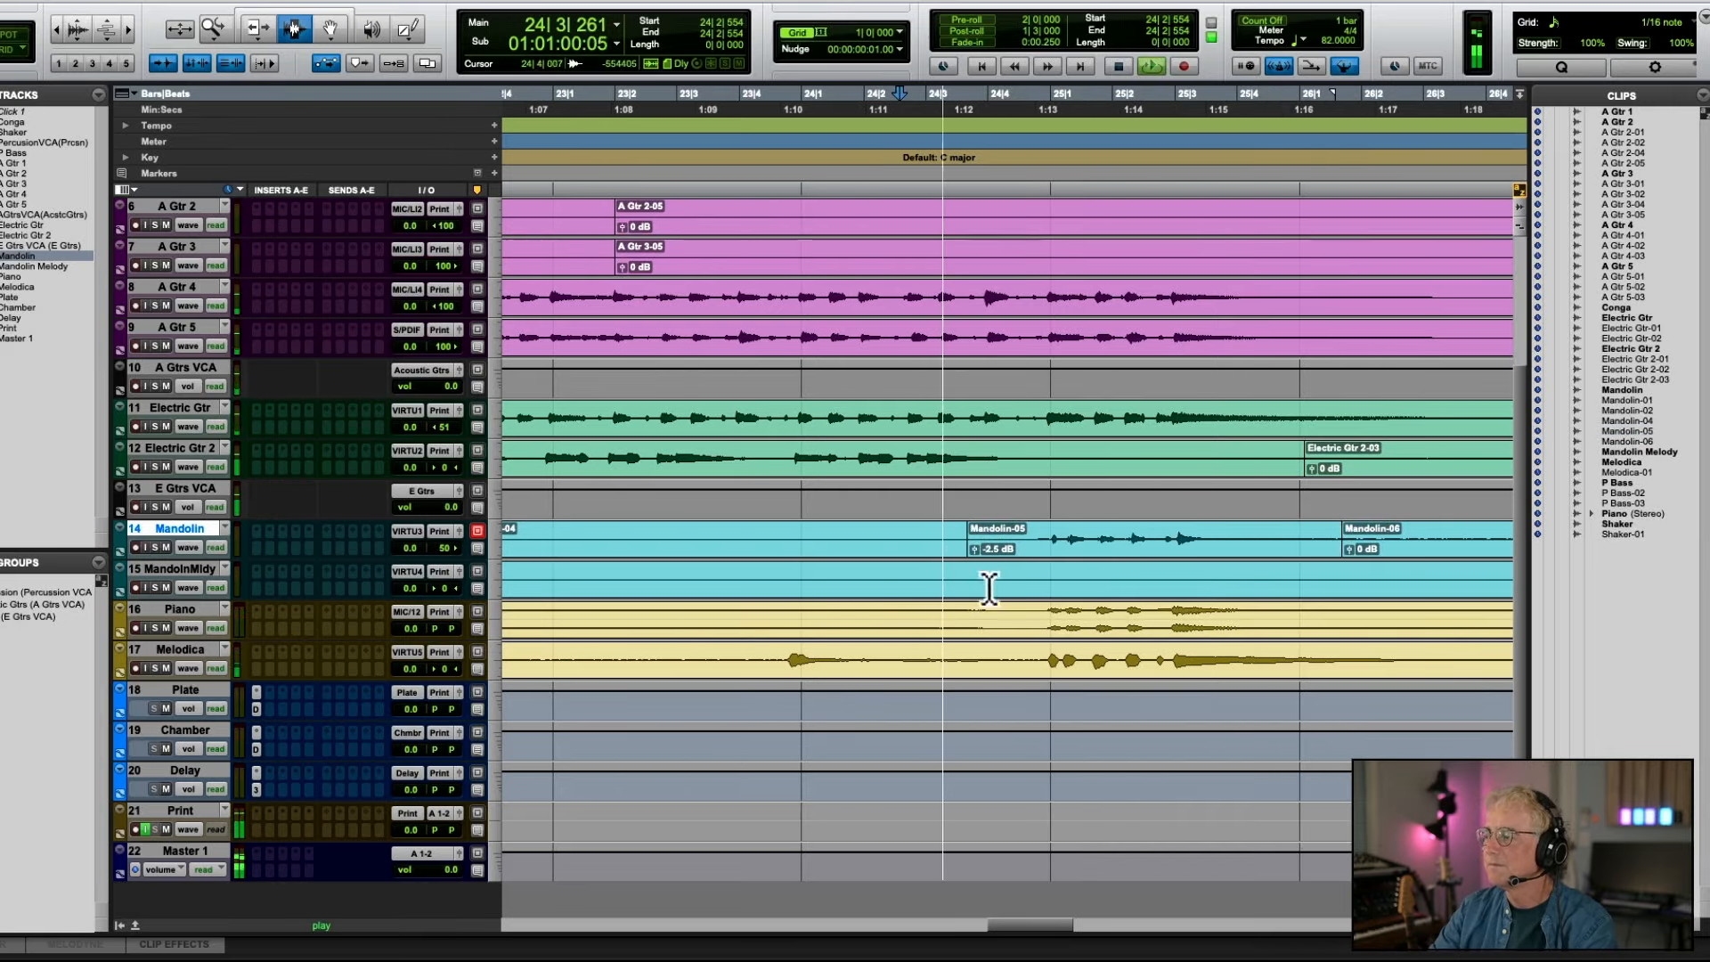
# Separate the Melodica phrase from about bar 24 beat 4 to bar 27 beat 2 and lower its gain to -3.8 dB
pyautogui.click(1039, 667)
pyautogui.press('r')
pyautogui.press('r')
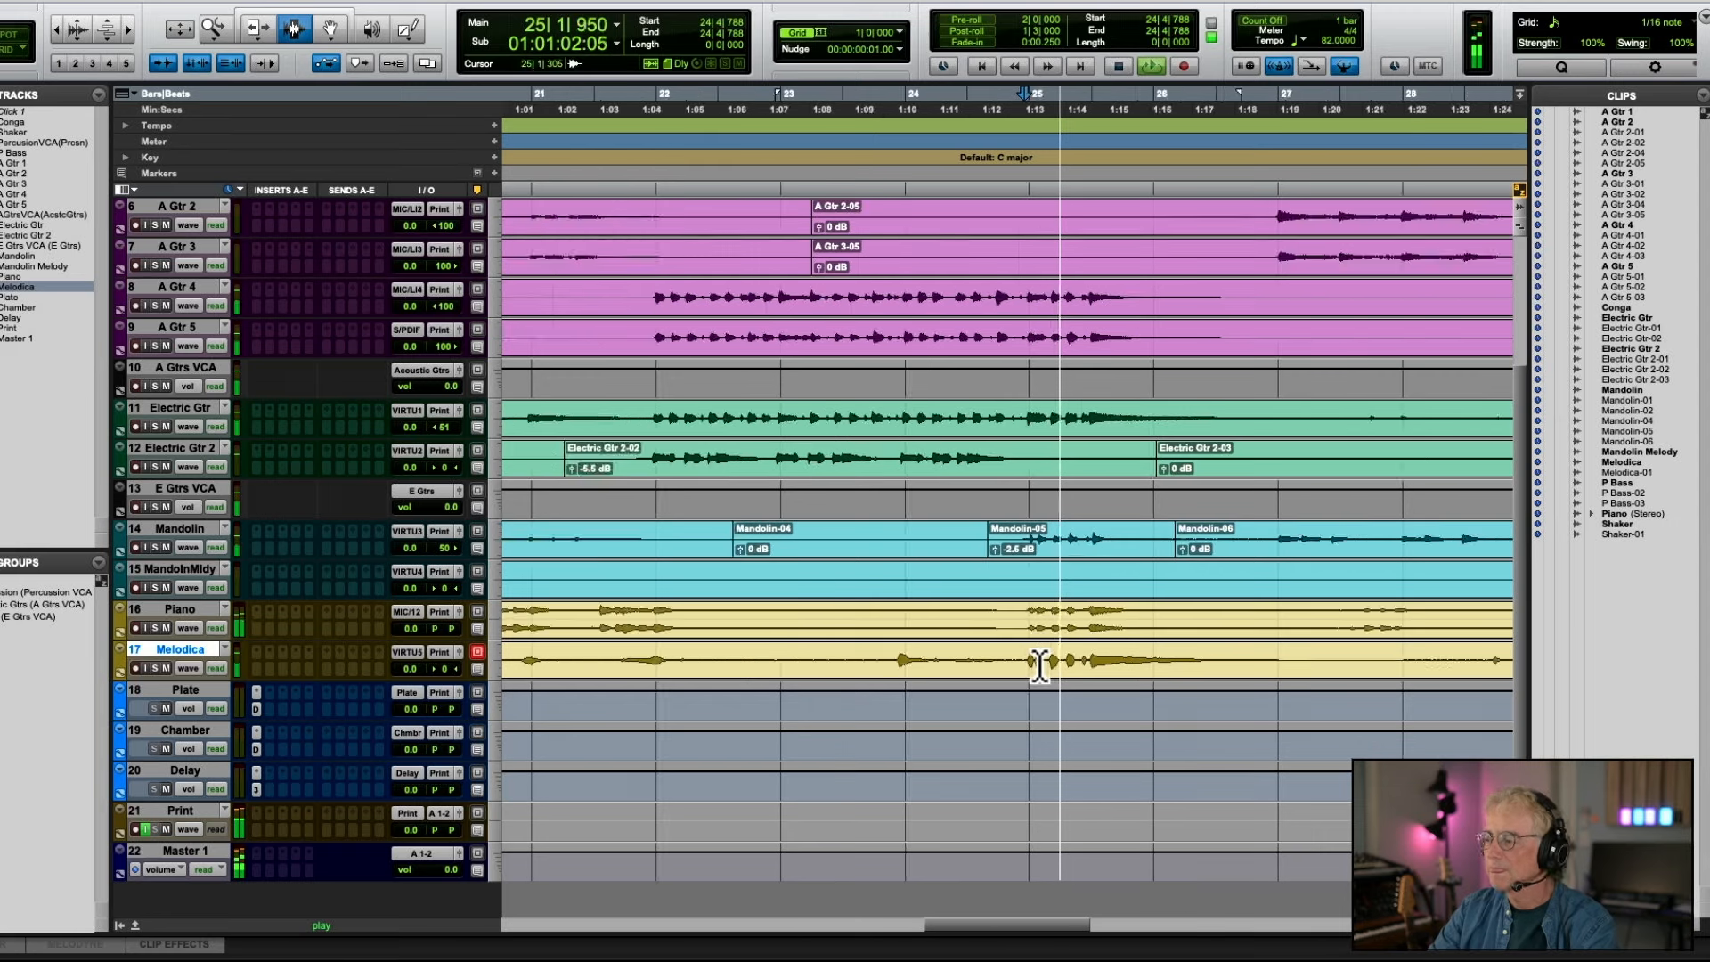
pyautogui.moveTo(1009, 660); pyautogui.dragTo(1158, 655)
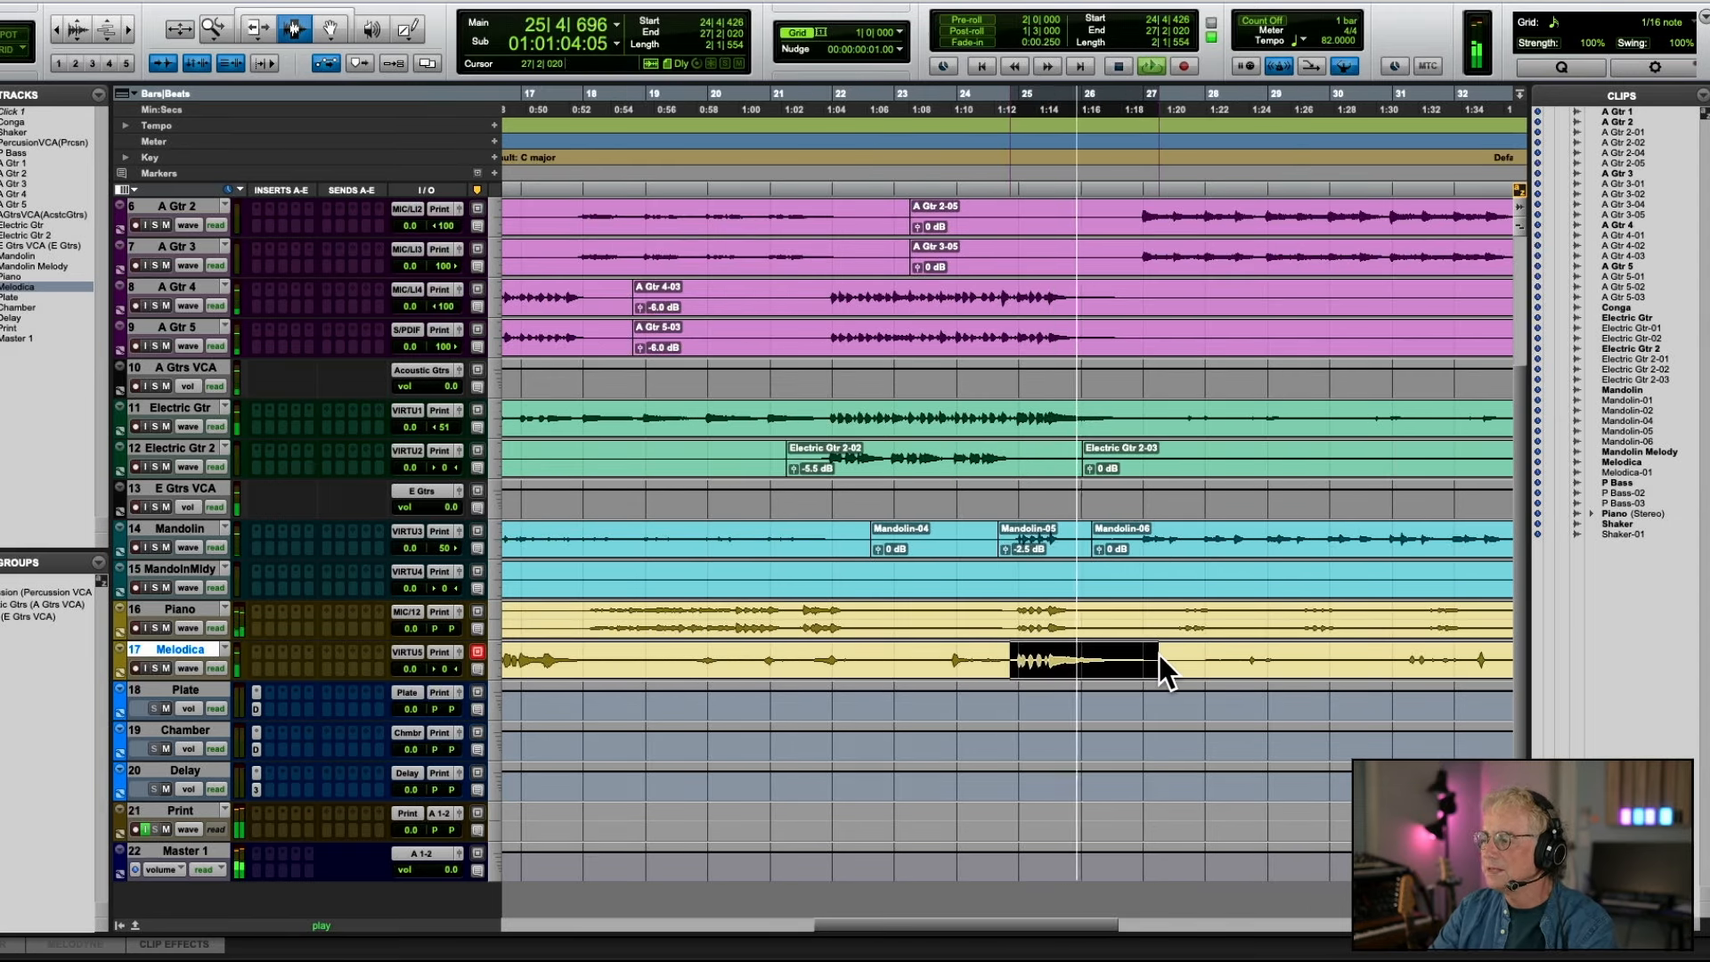
pyautogui.press('b')
pyautogui.press('space')
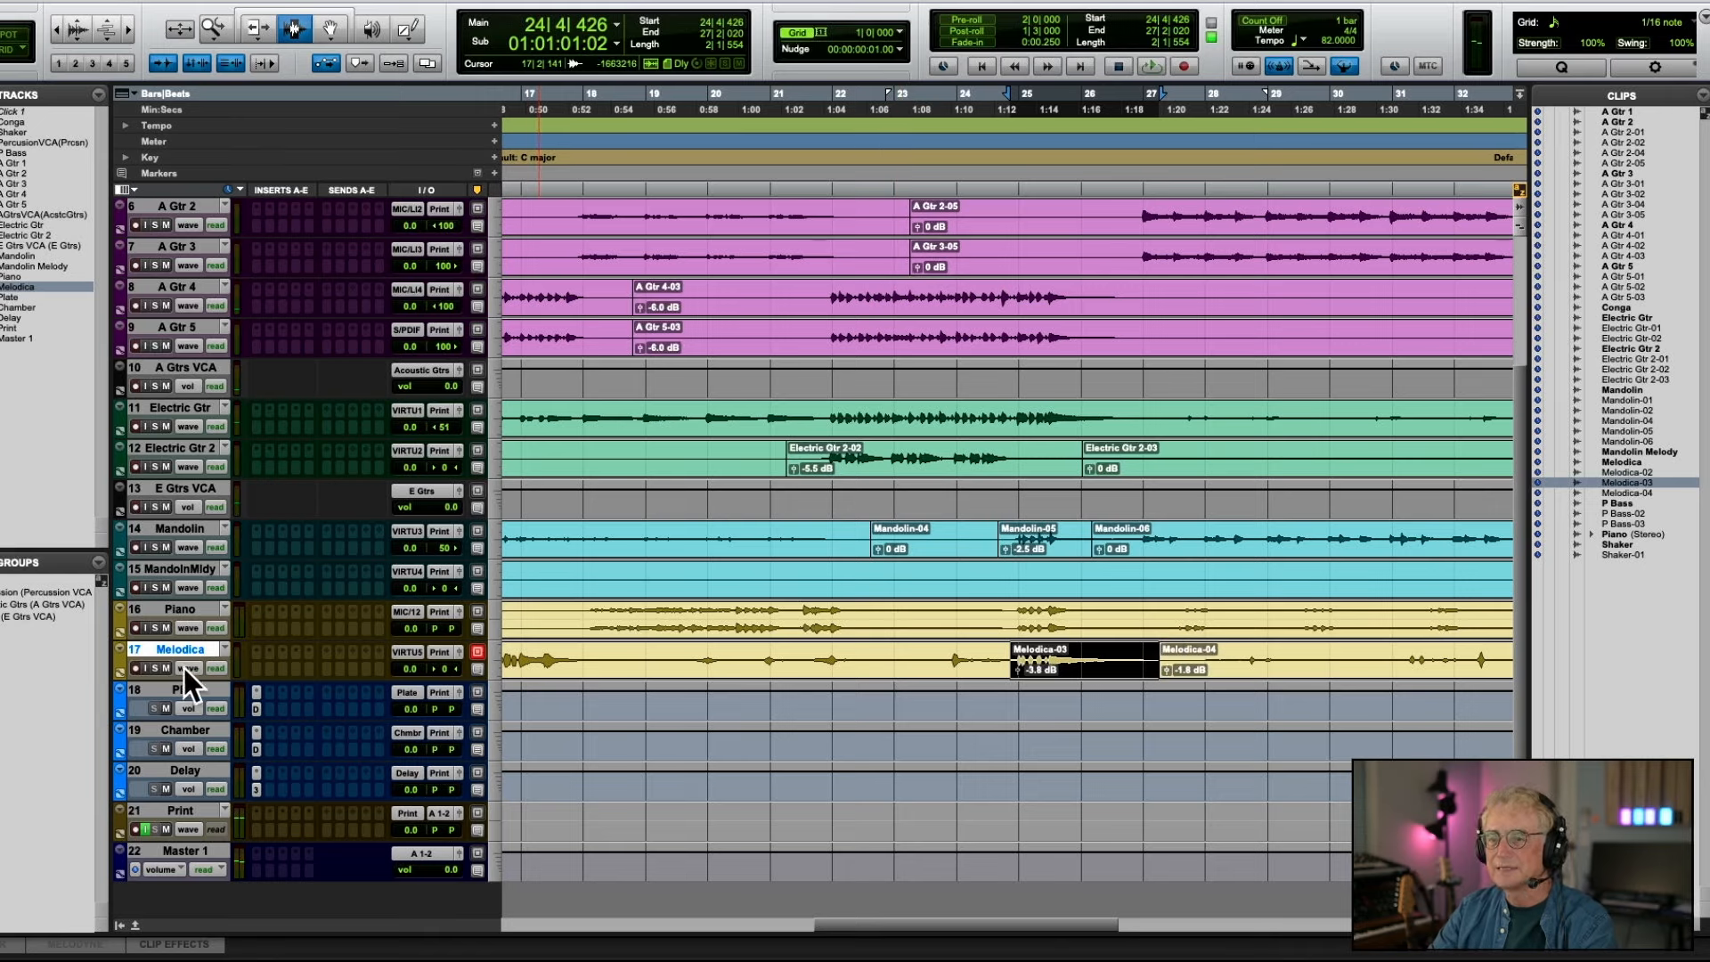
# Make the Melodica track slightly taller and insert Avid's stereo EQ3 7-Band plug-in on the Master 1 track
pyautogui.moveTo(179, 679)
pyautogui.mouseDown()
pyautogui.moveTo(178, 739)
pyautogui.moveTo(189, 693)
pyautogui.mouseUp()
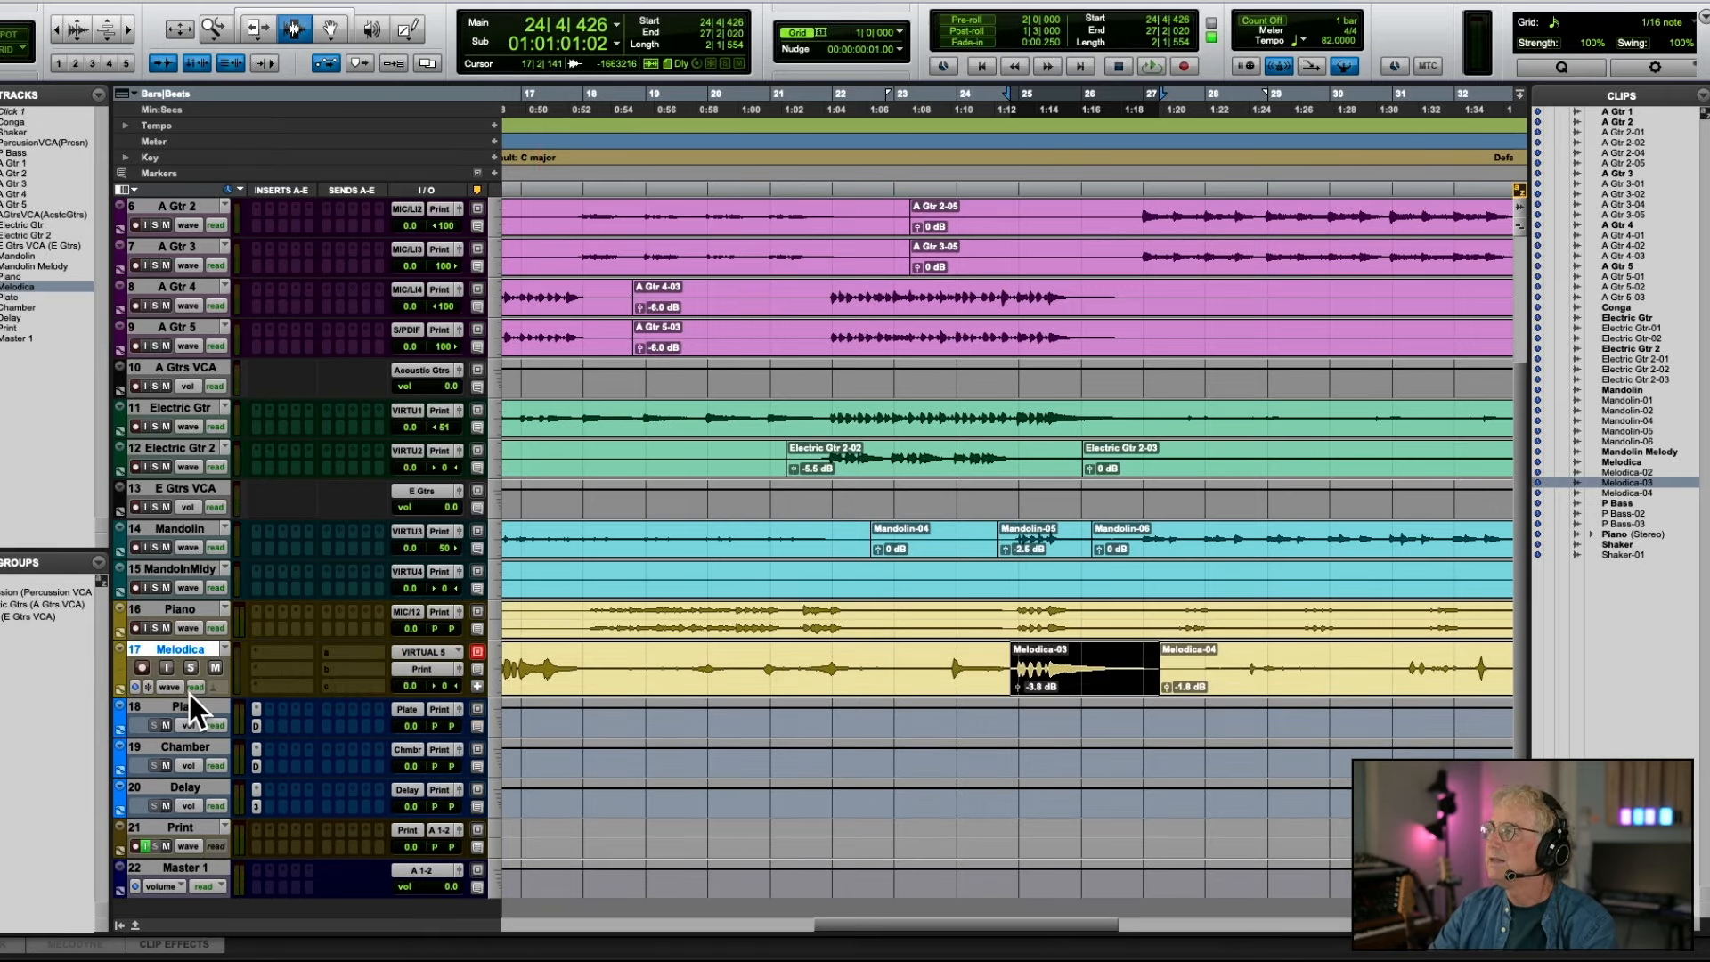
pyautogui.click(308, 889)
pyautogui.moveTo(332, 889)
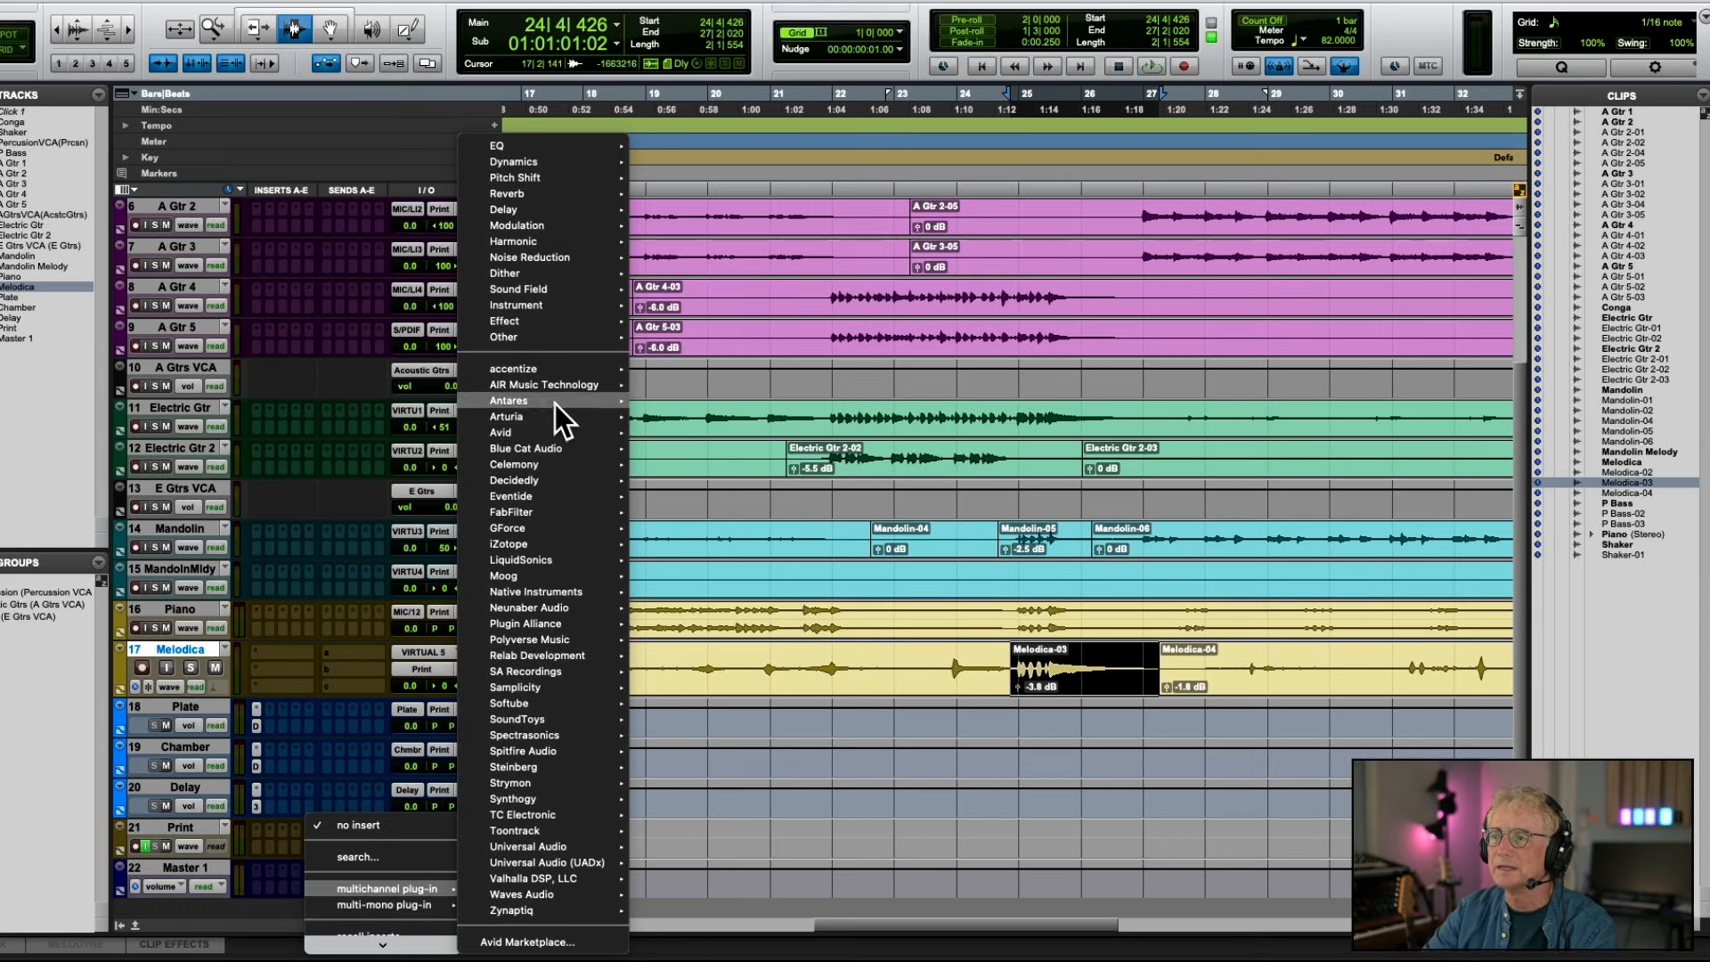
pyautogui.moveTo(551, 436)
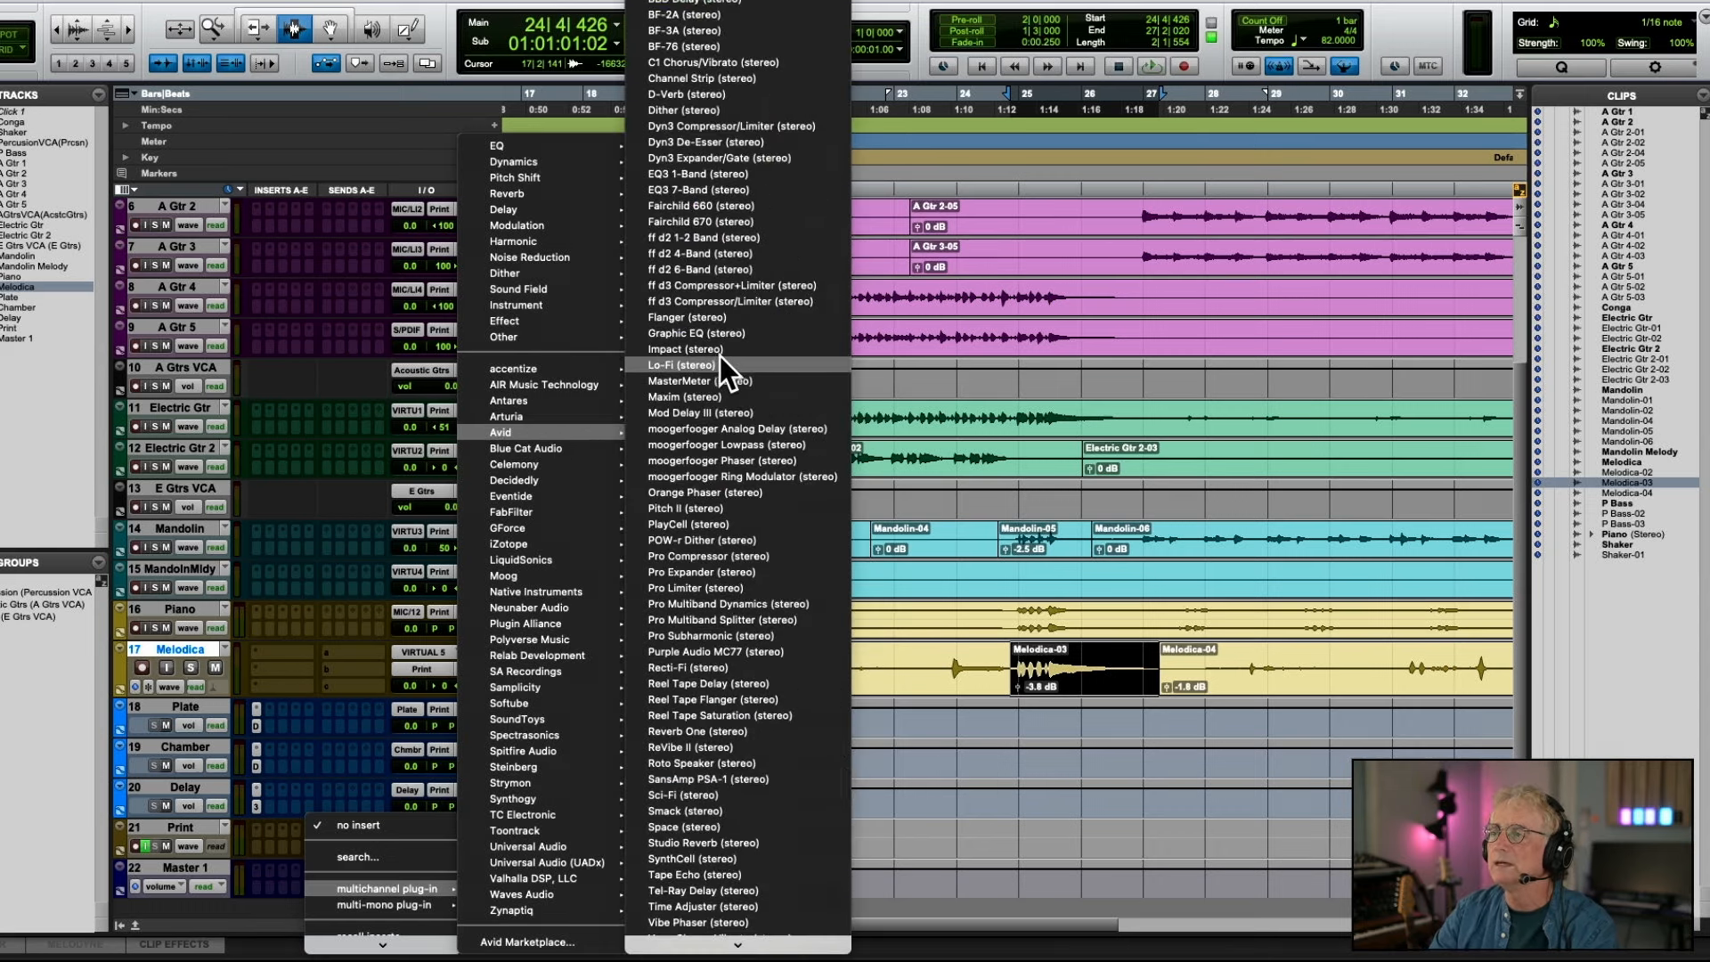
pyautogui.click(736, 190)
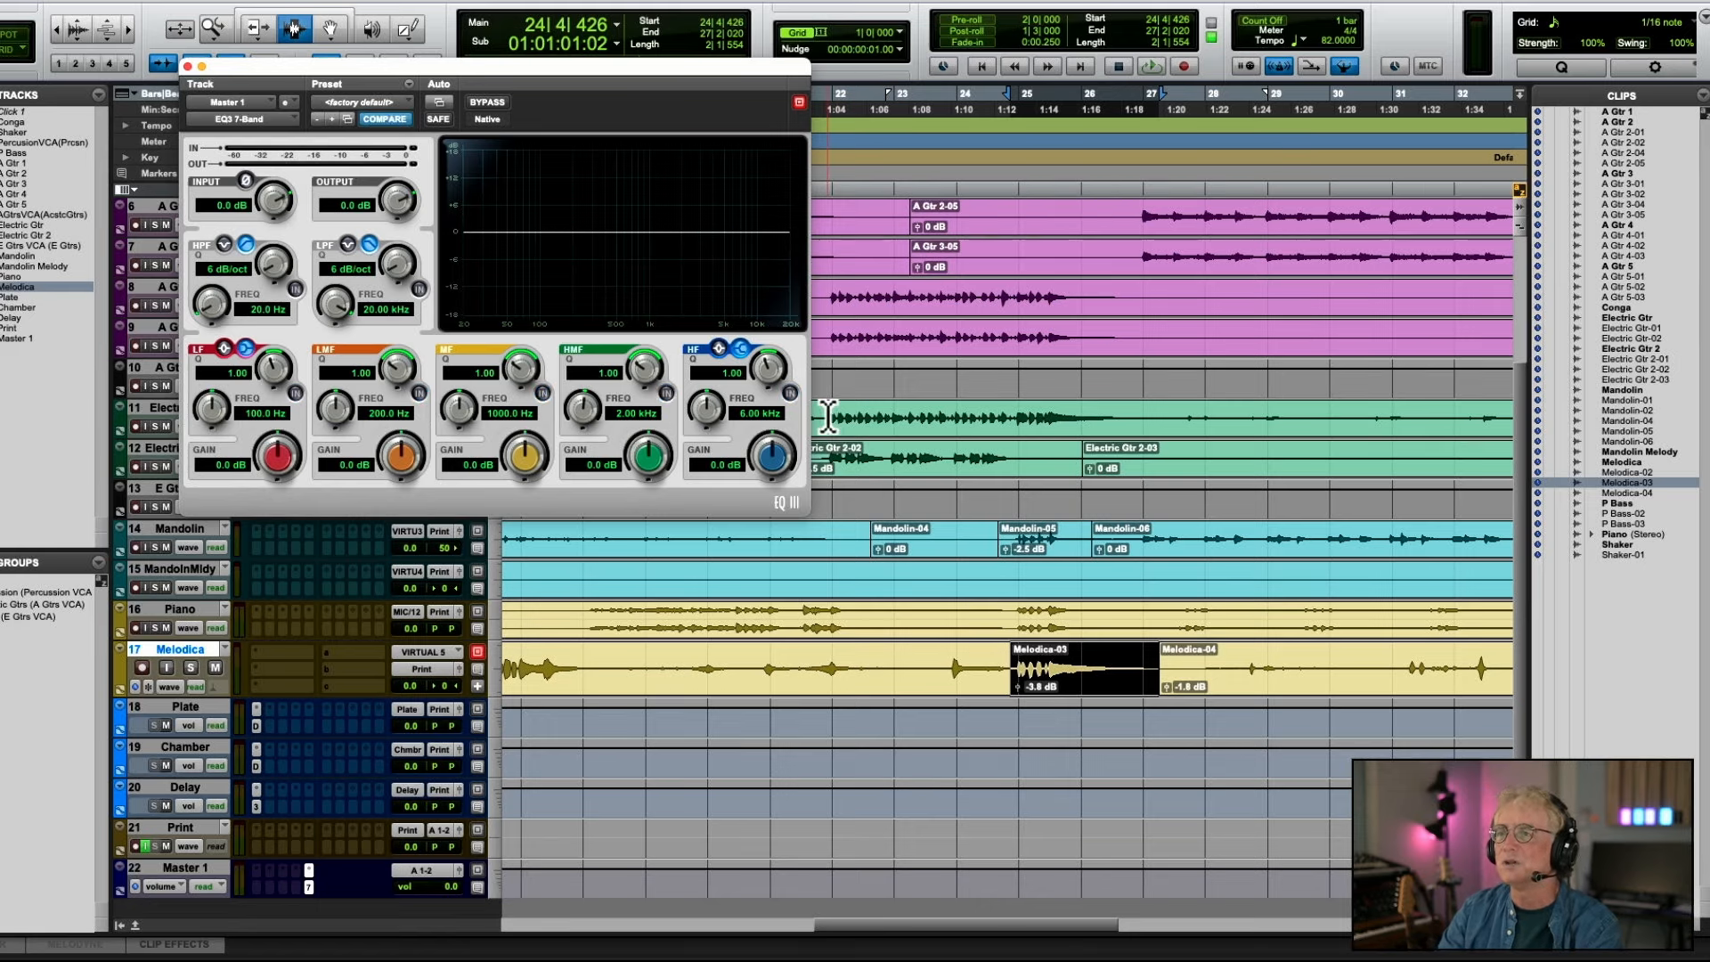
# Play the selected phrase twice to check the master level on the EQ3 input and output meters, then close the plug-in window
pyautogui.press('space')
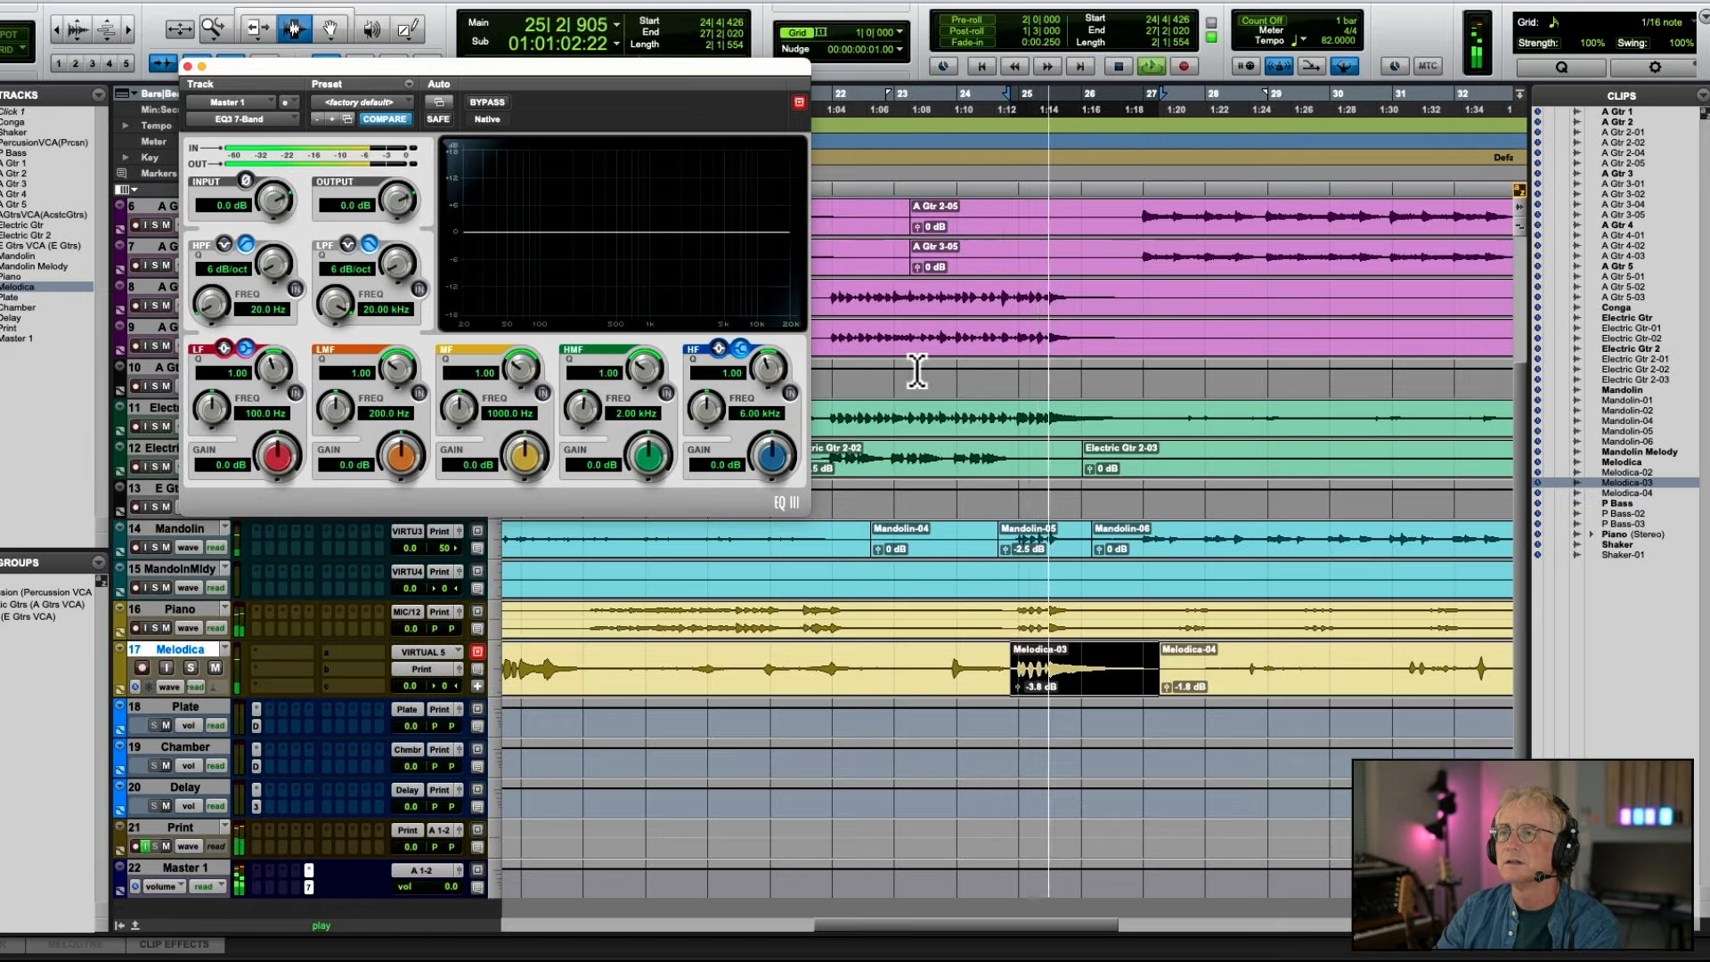
pyautogui.press('space')
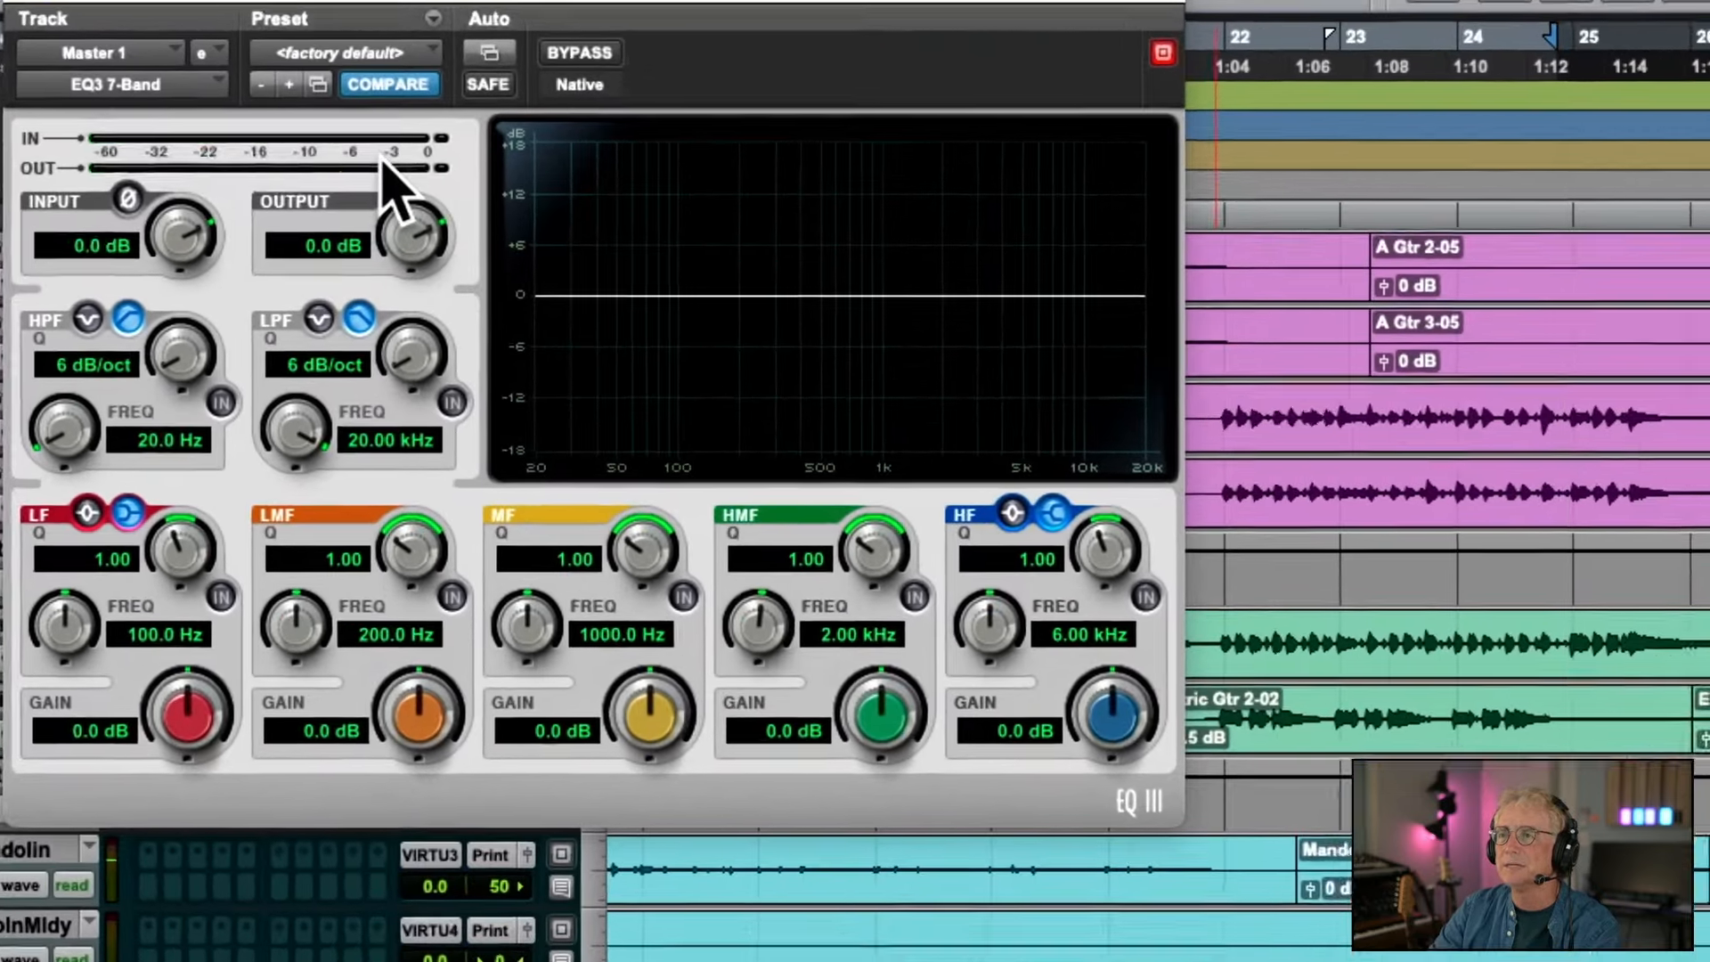
pyautogui.press('space')
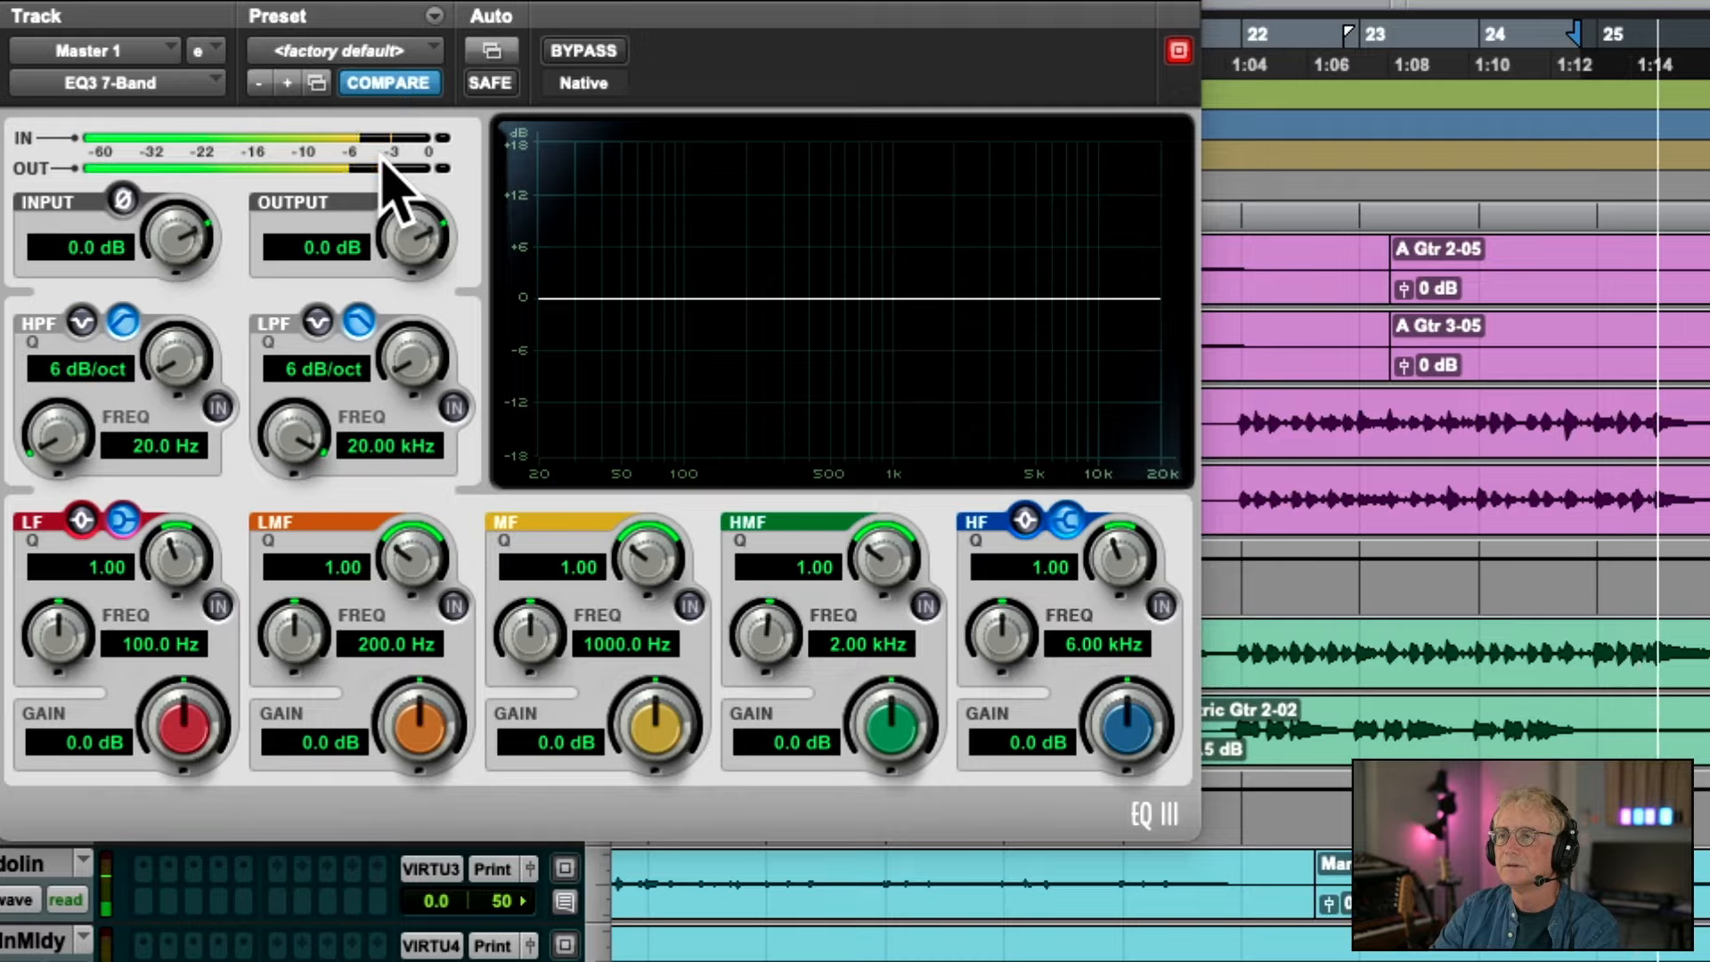
pyautogui.press('space')
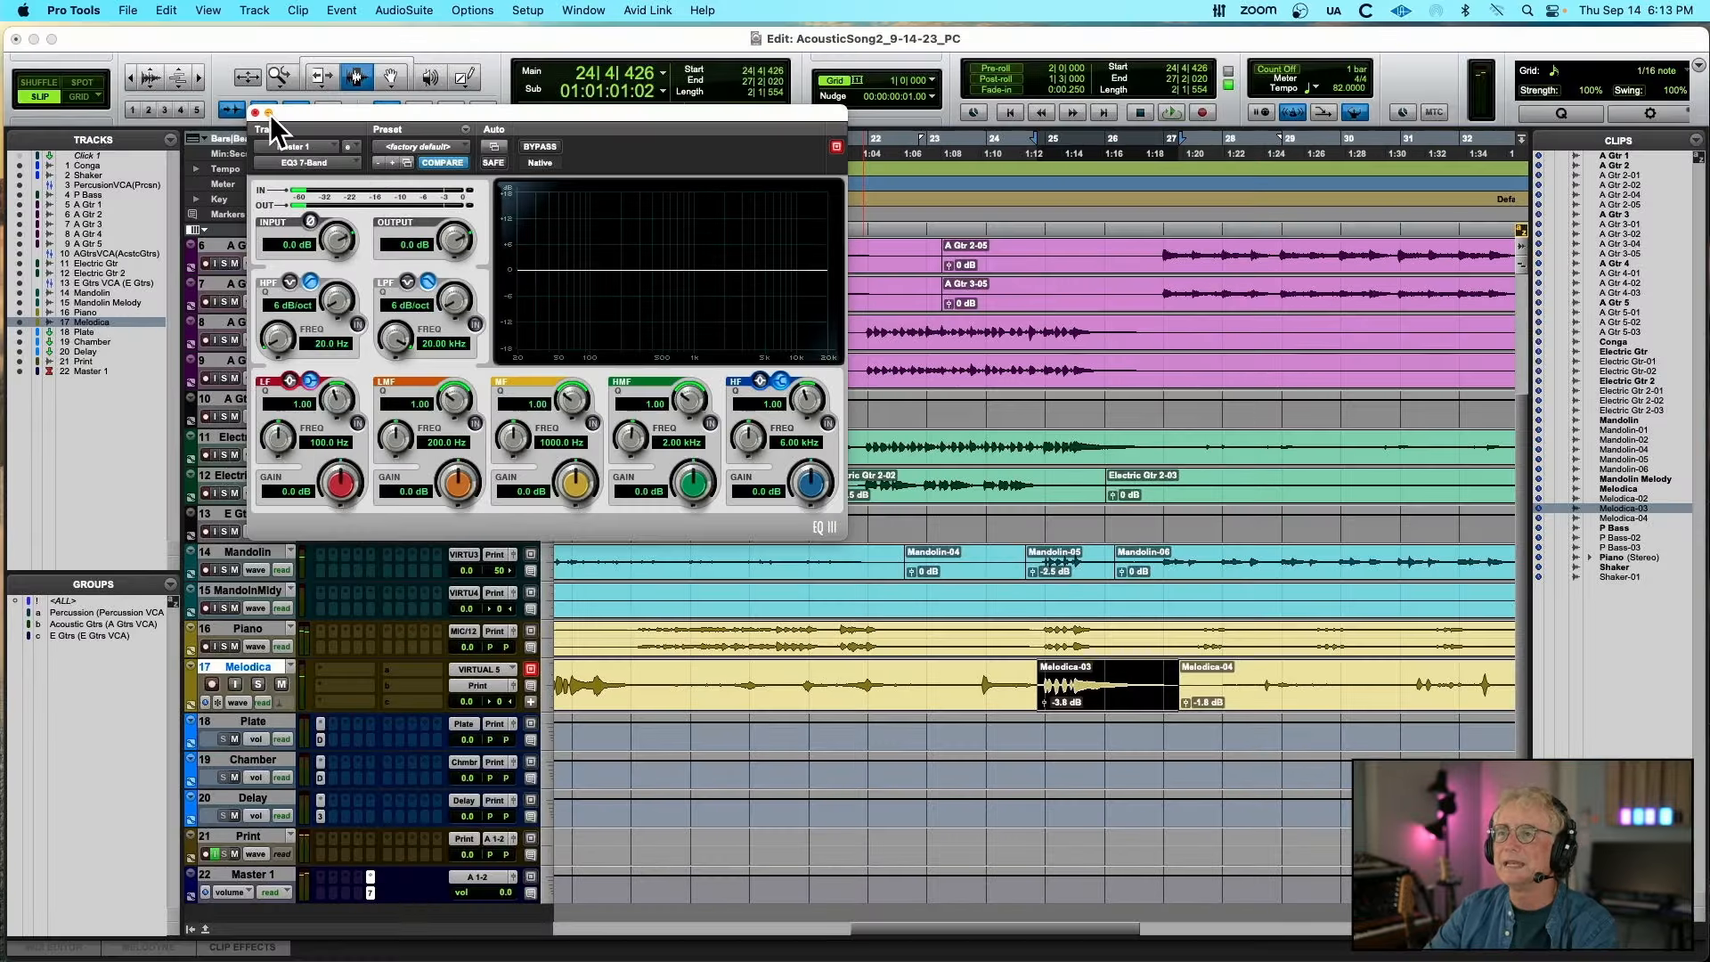
pyautogui.click(254, 113)
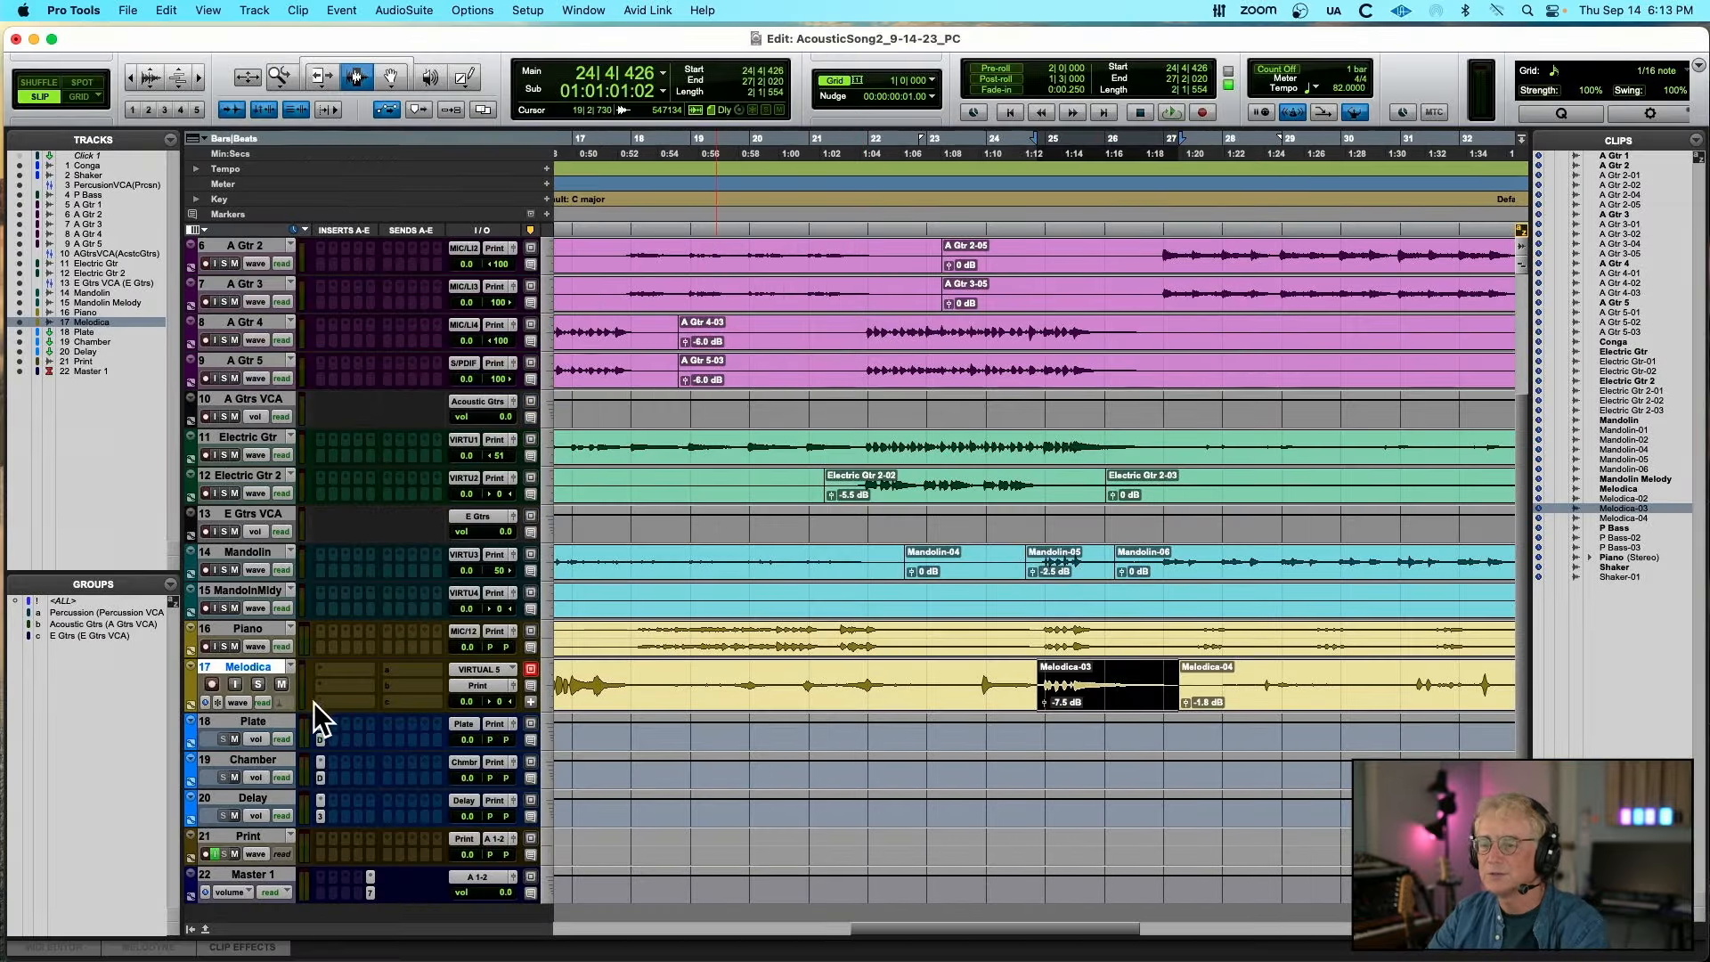
# Enlarge the Melodica track, show its volume automation with a dip centred around bar 27, and play from about bar 24 beat 3
pyautogui.moveTo(265, 711); pyautogui.dragTo(259, 850)
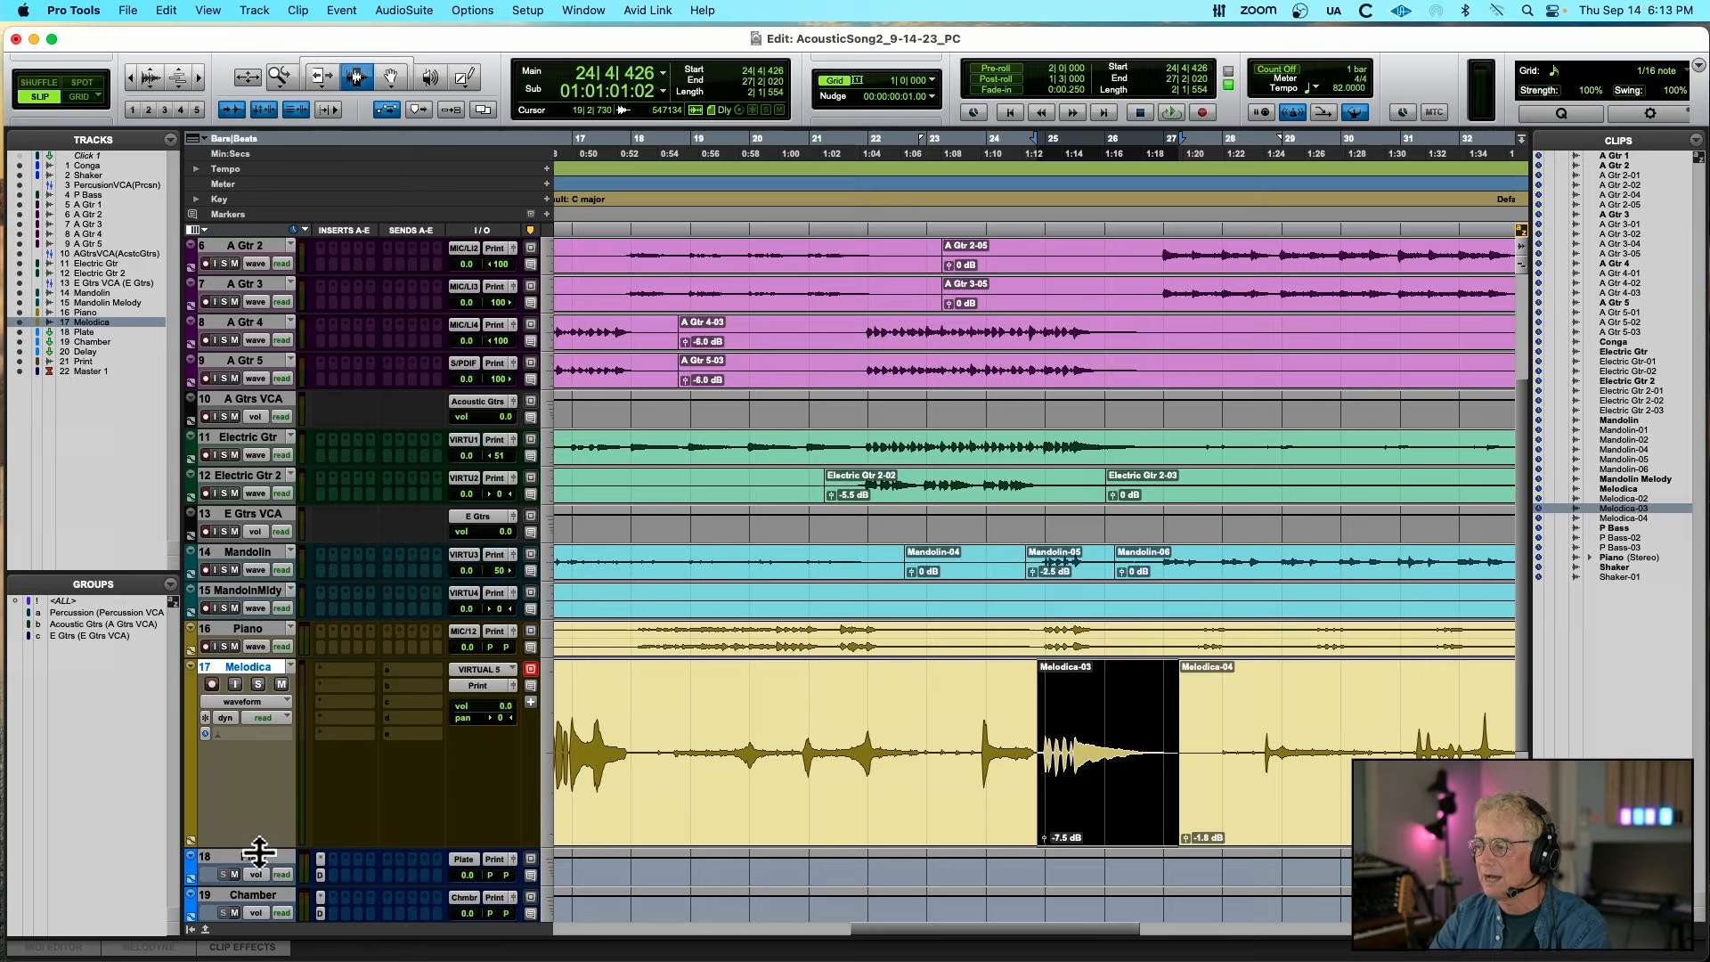
pyautogui.click(266, 702)
pyautogui.click(269, 713)
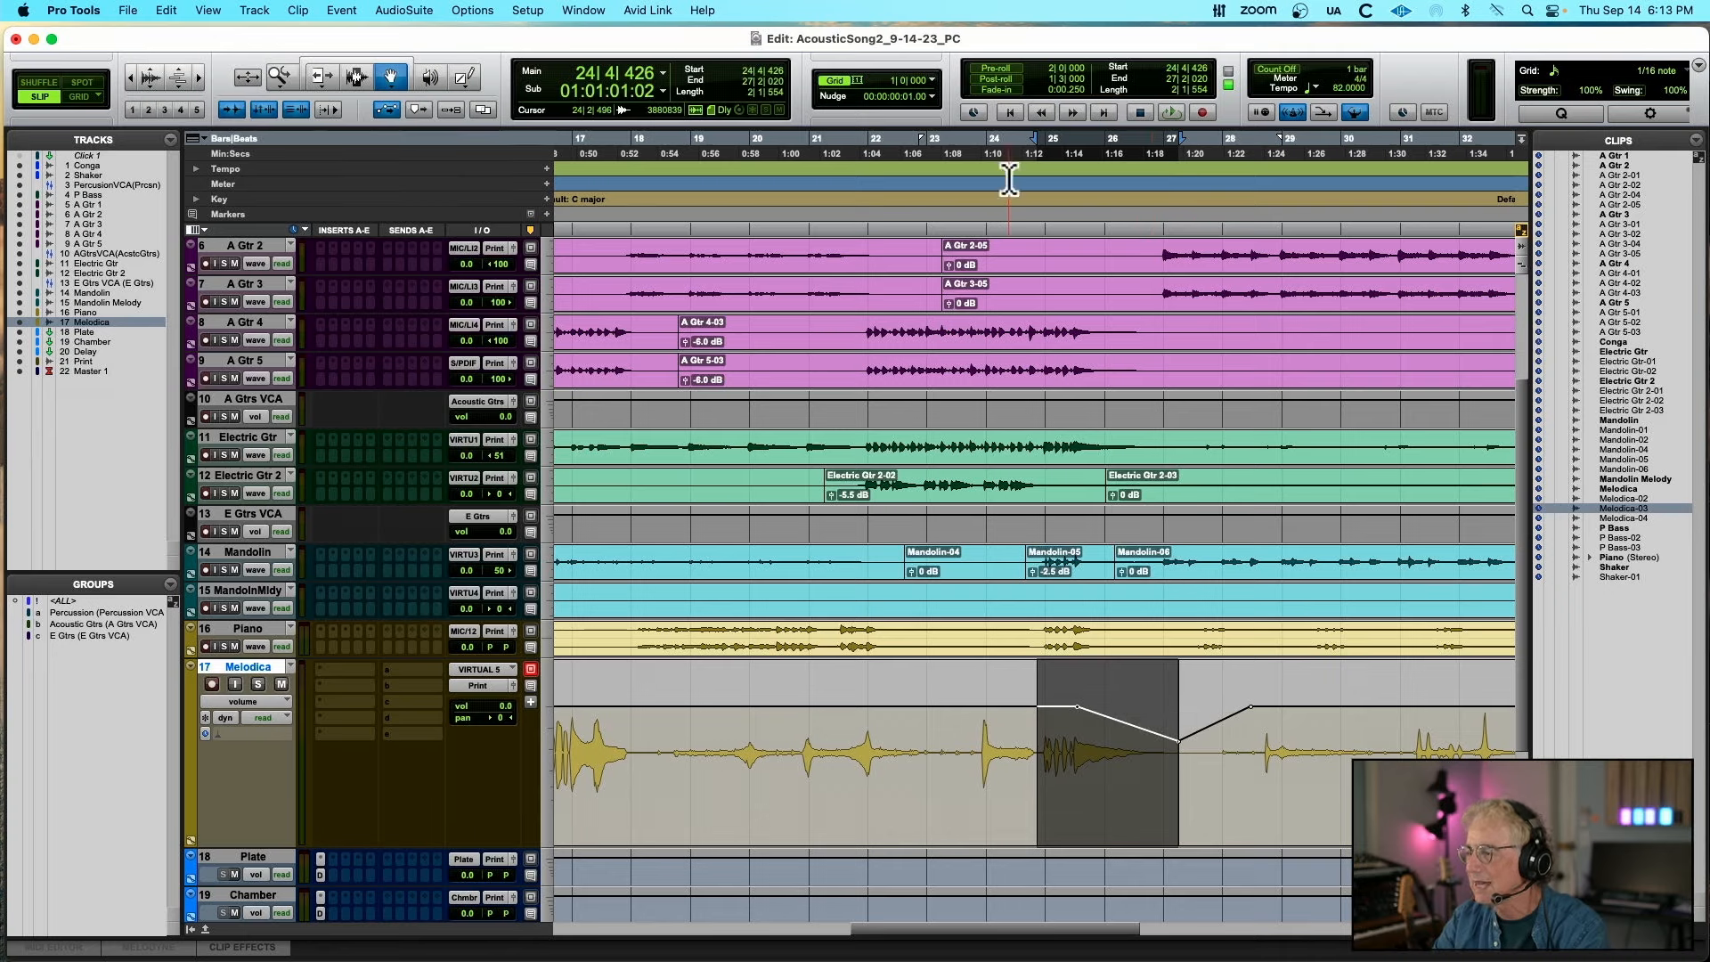
pyautogui.click(1018, 140)
pyautogui.press('space')
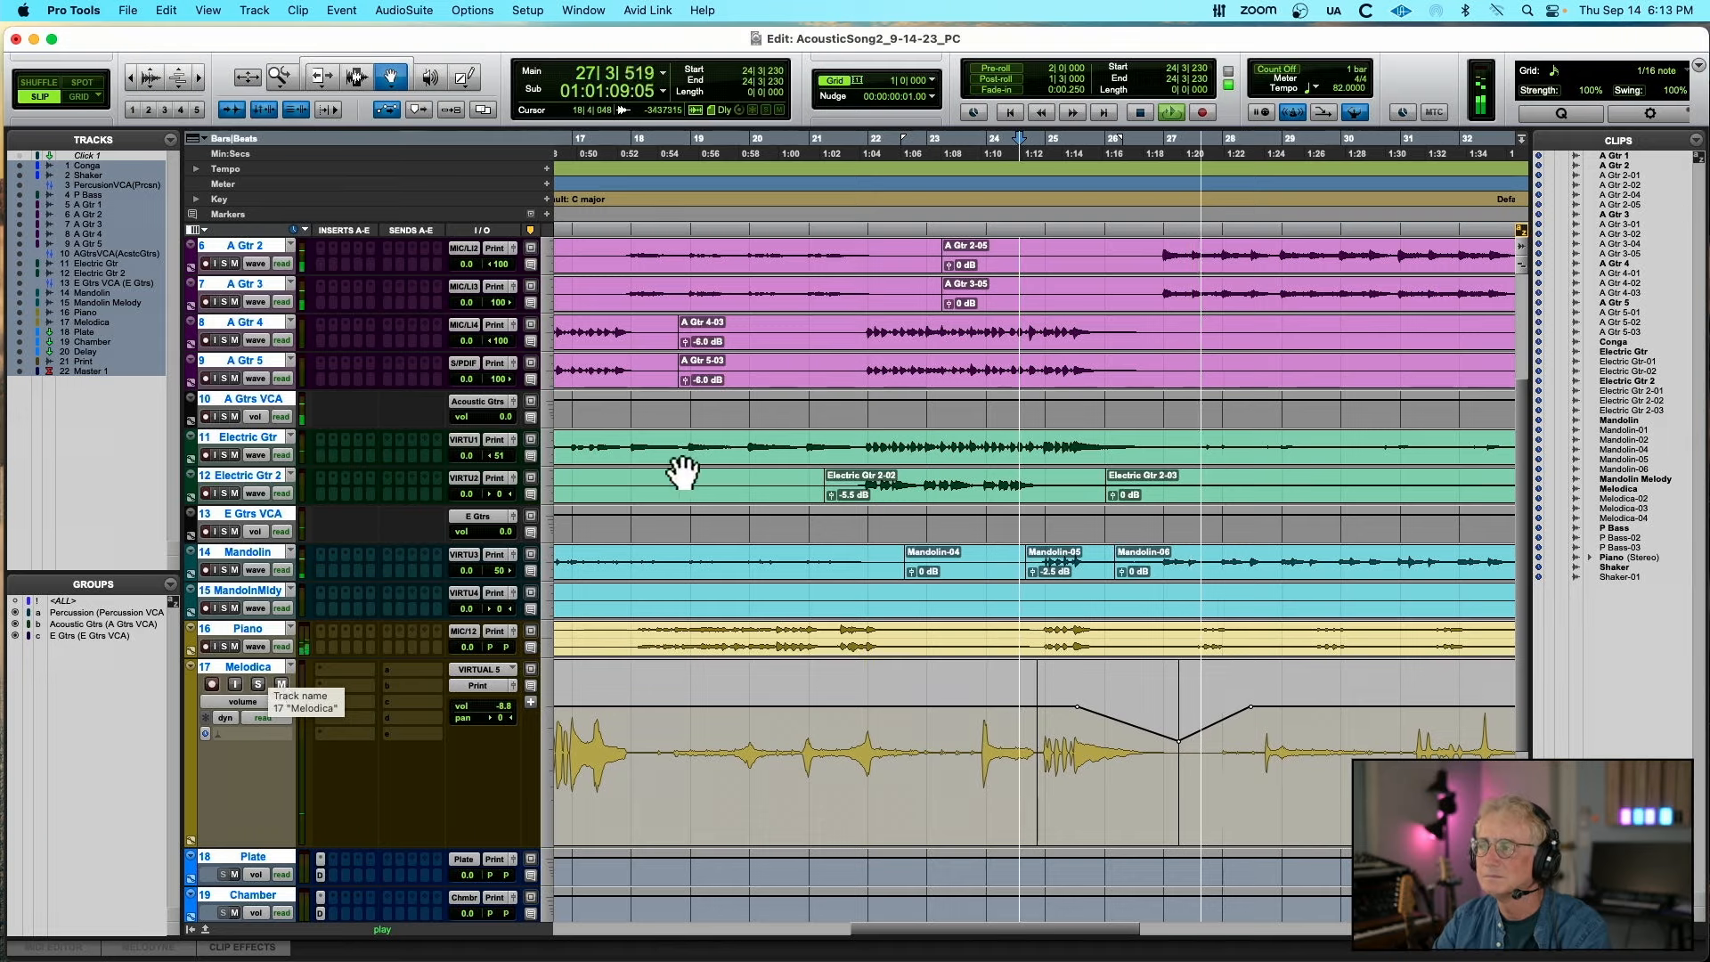
# Stop playback, select the Conga clip and extend the selection to the clips on every track through the <ALL> group
pyautogui.scroll(5, 682, 472)
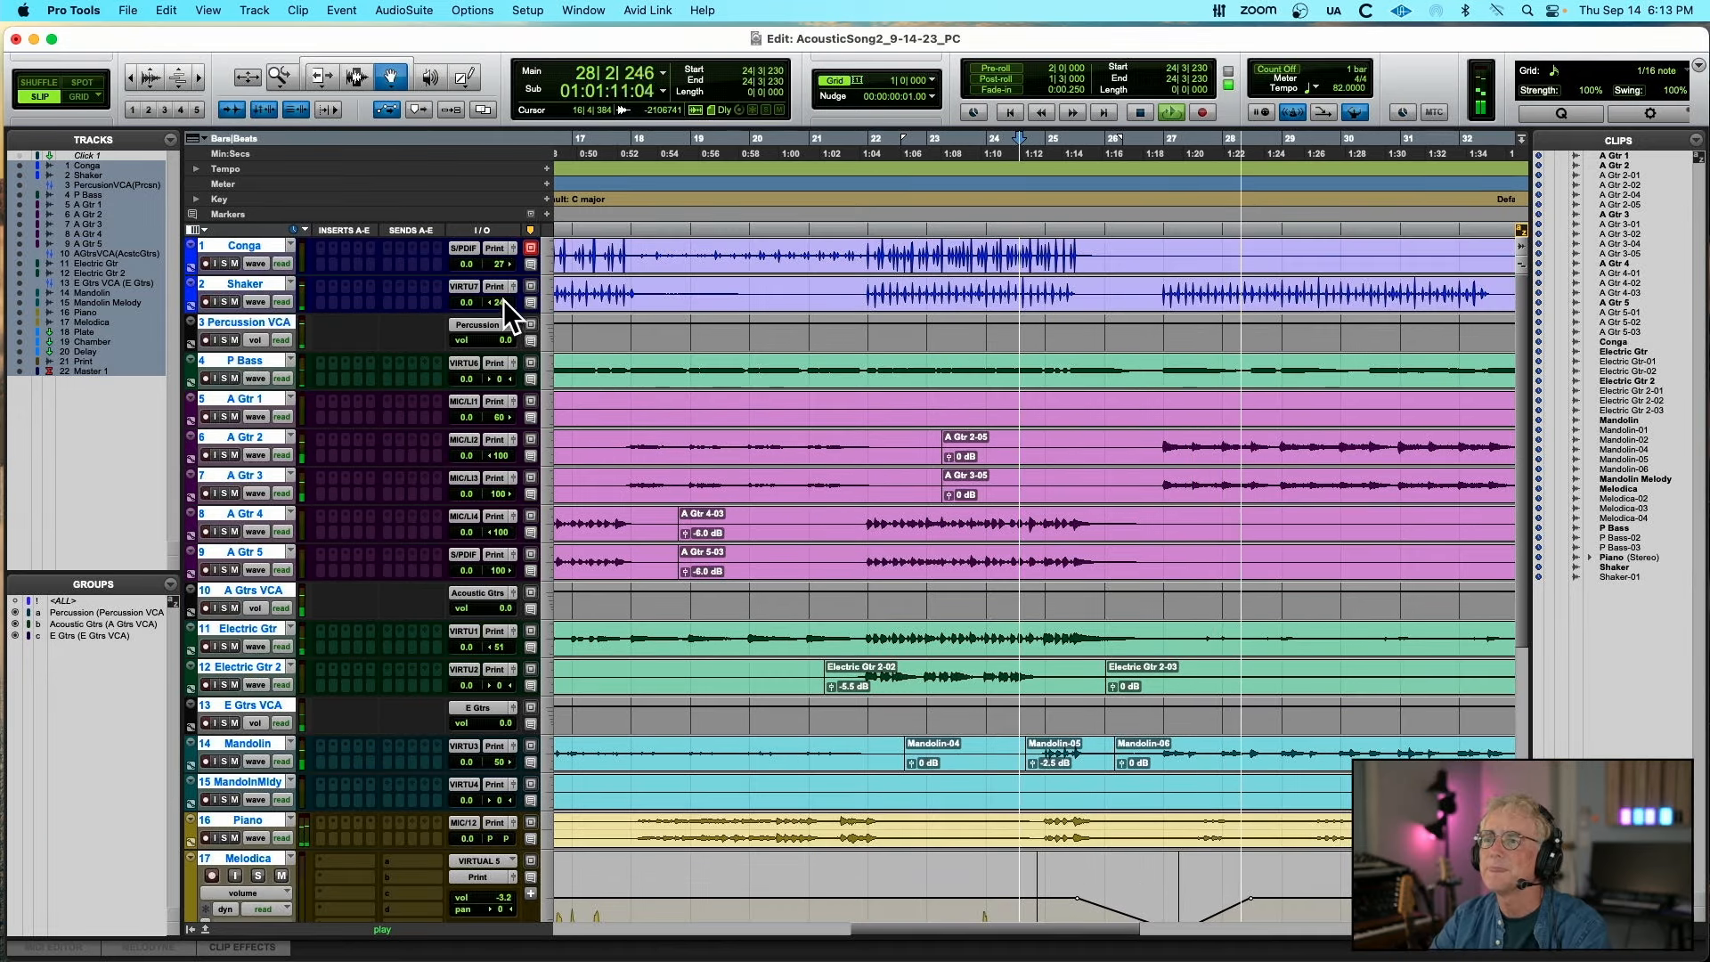
pyautogui.click(630, 301)
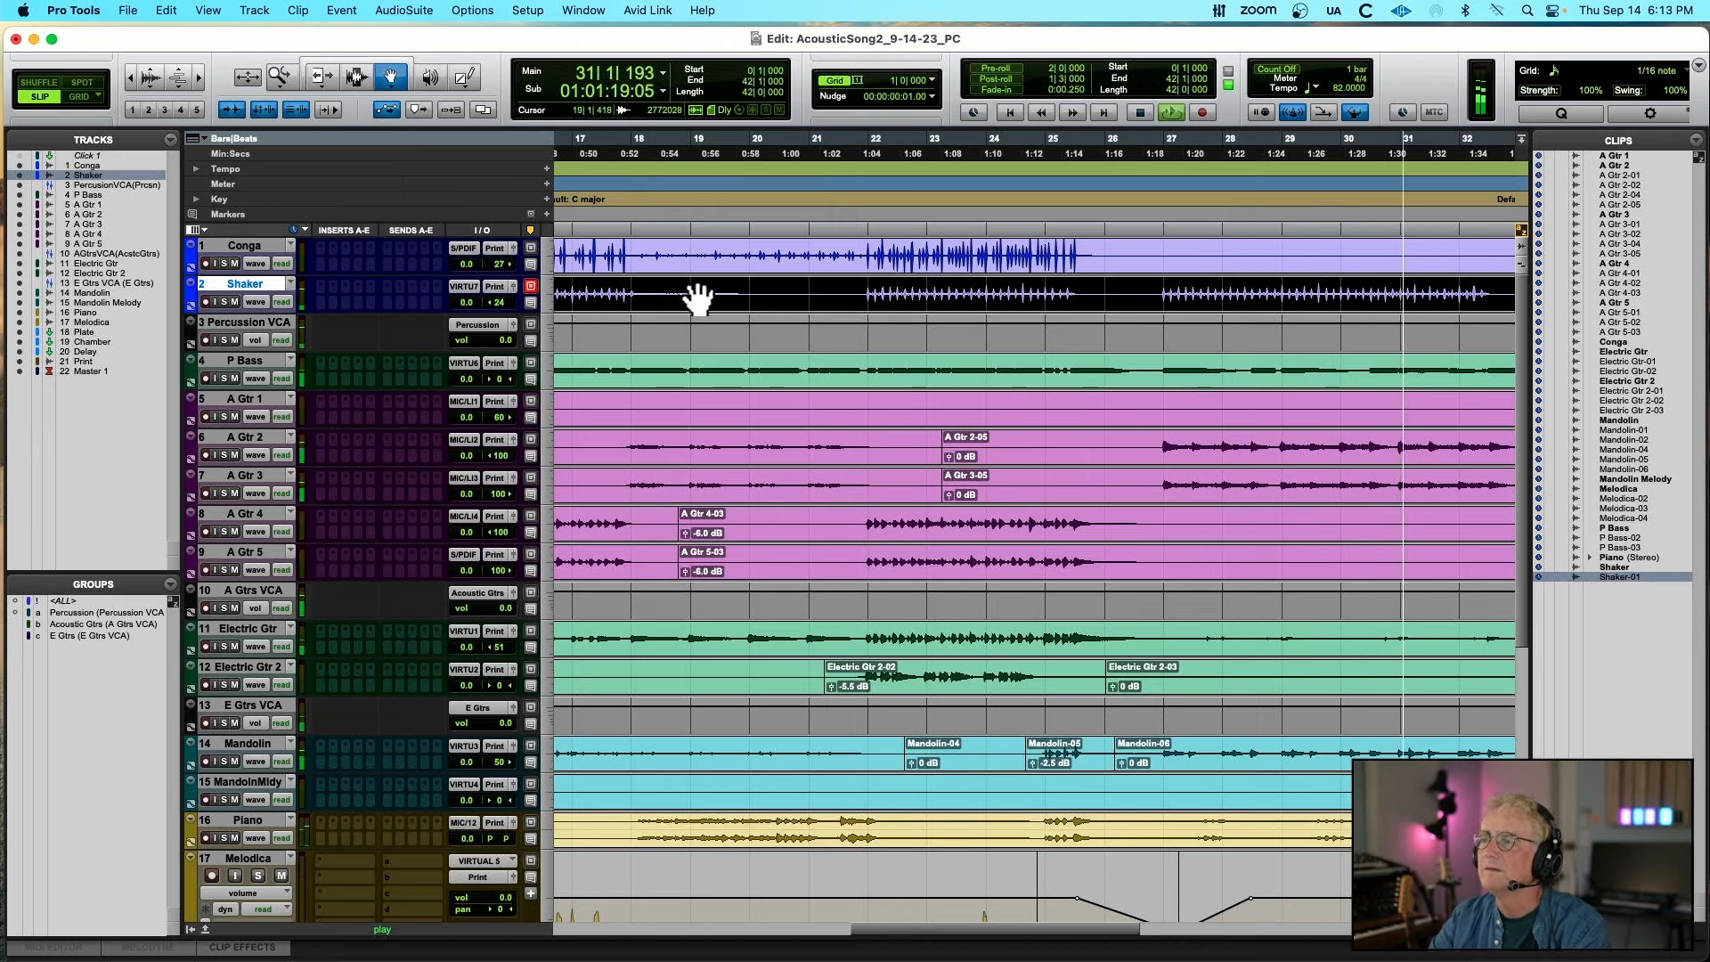
pyautogui.press('space')
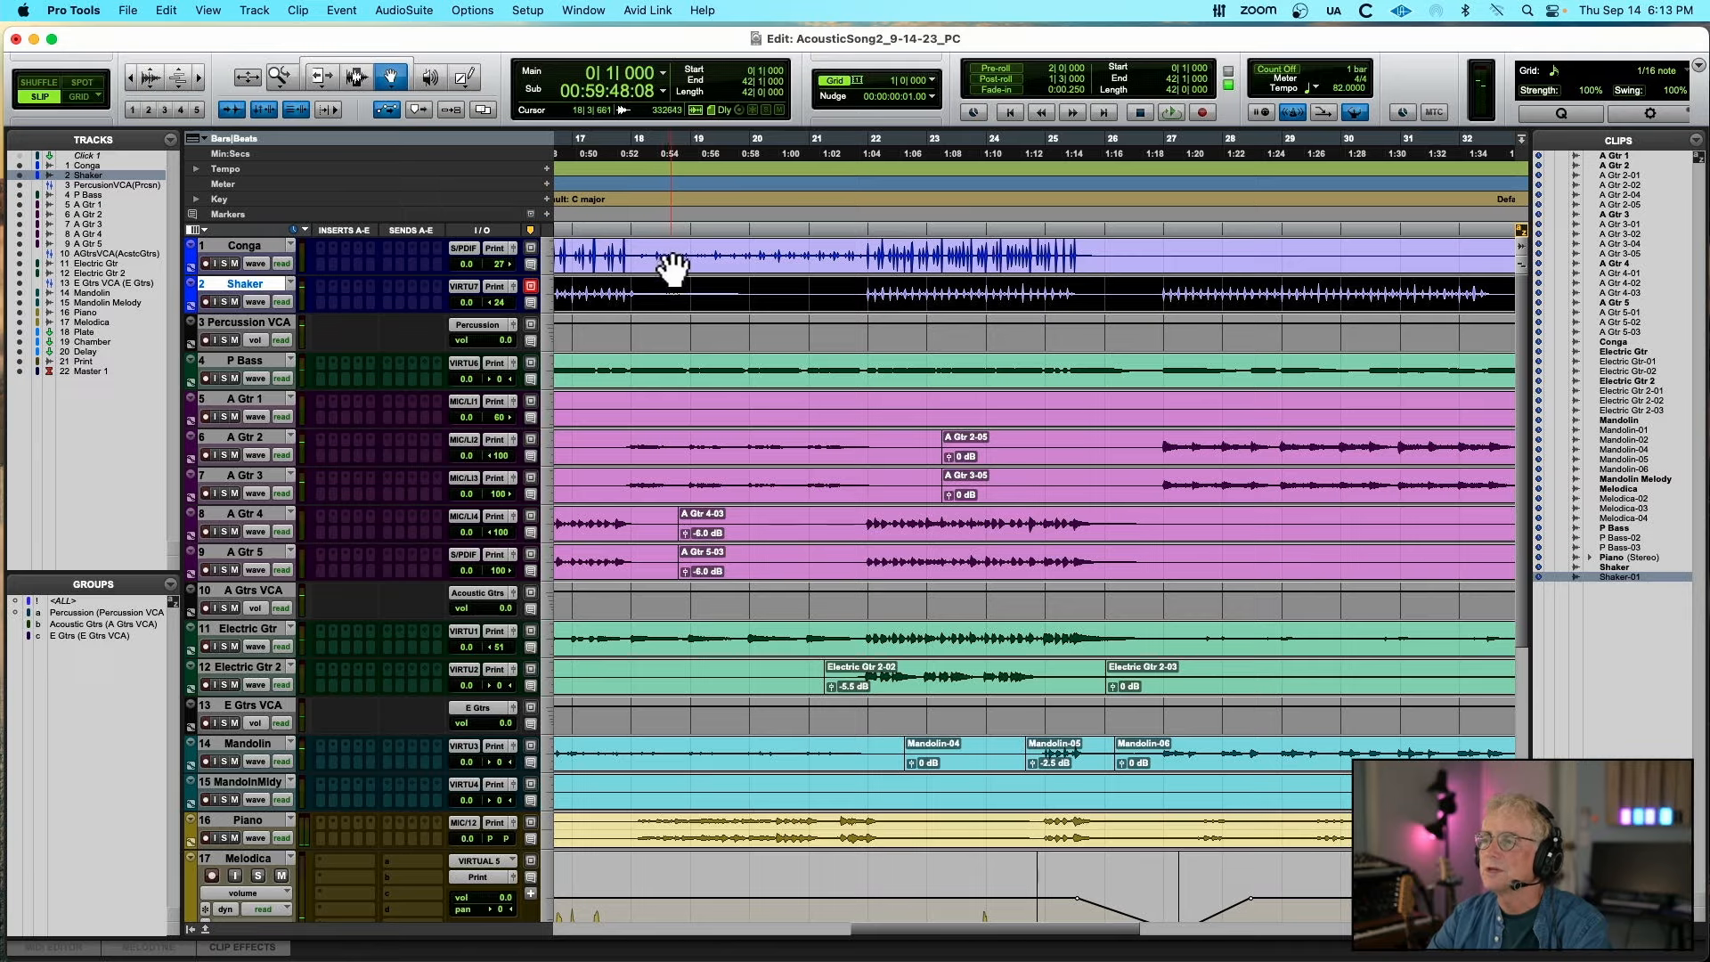
pyautogui.click(673, 265)
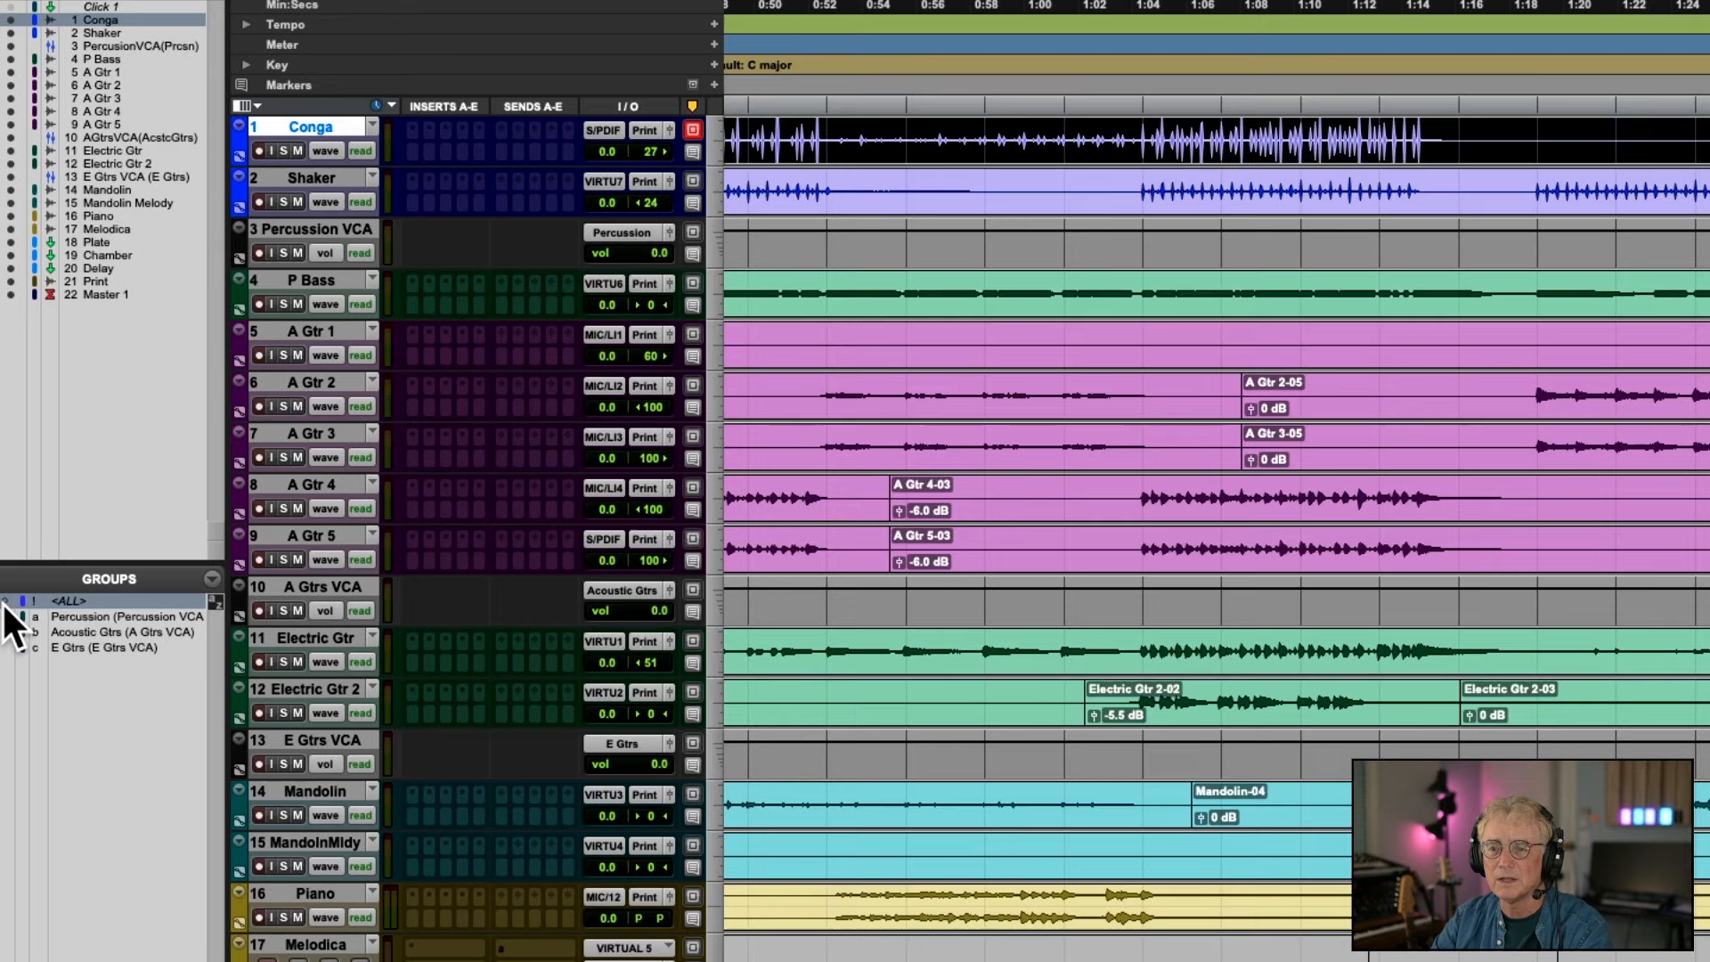
pyautogui.click(5, 603)
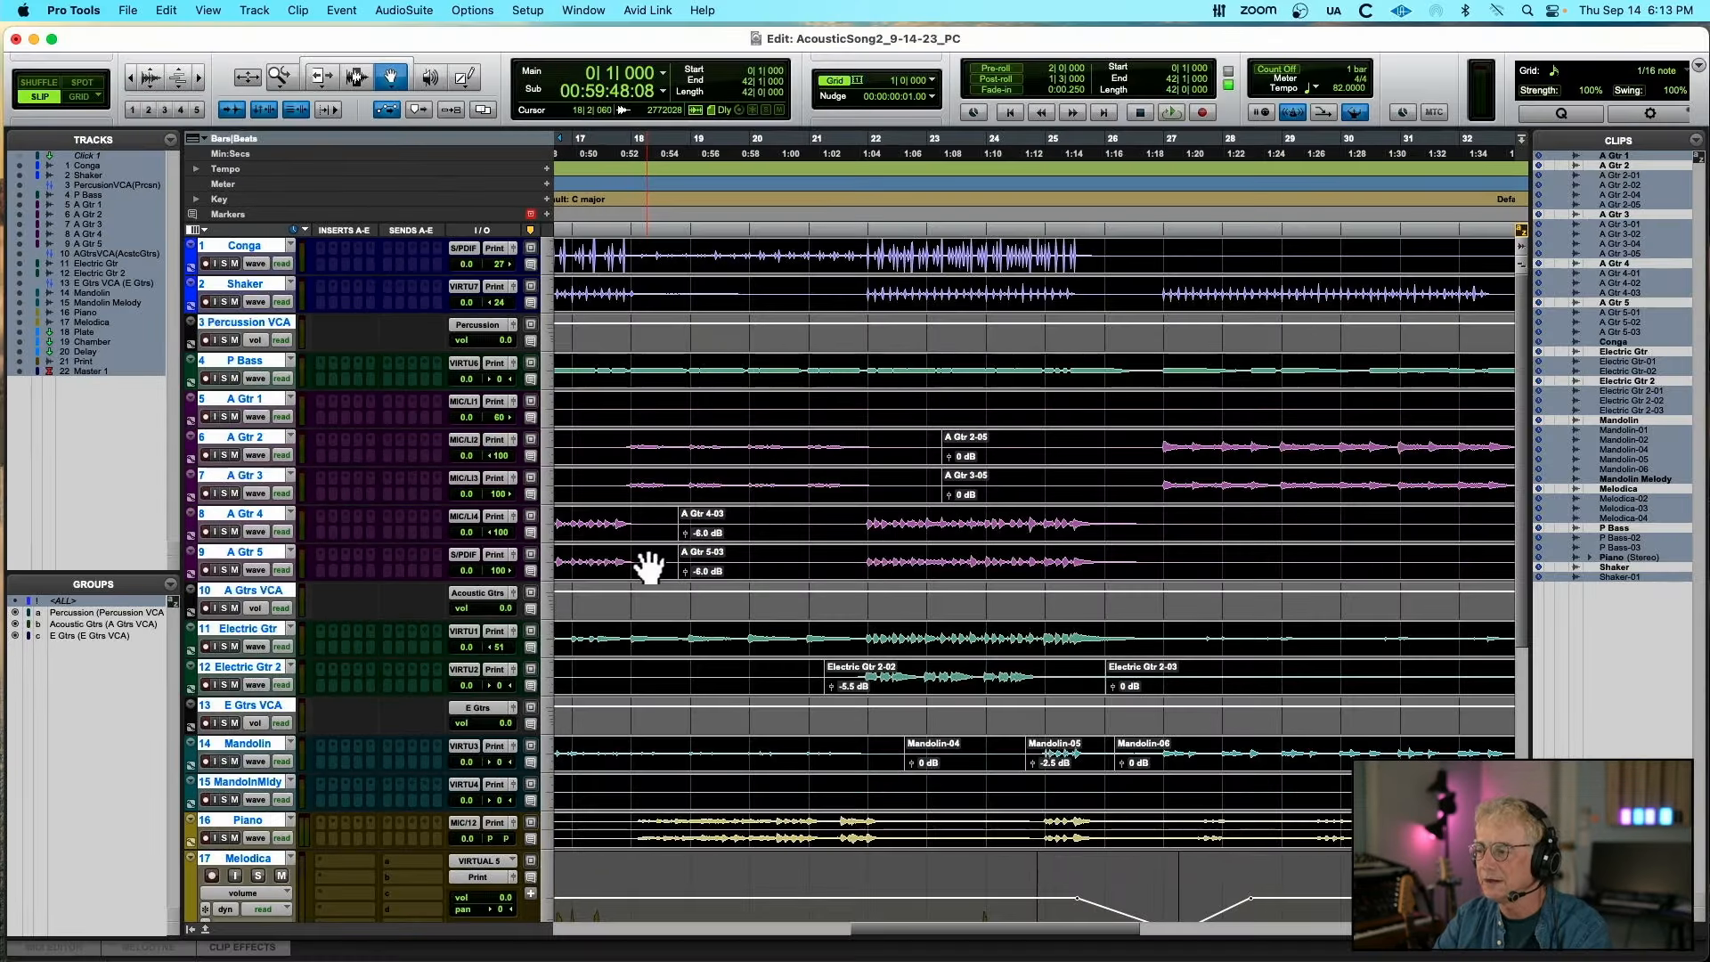
# Return the Melodica track to waveform view and bring all tracks to the same small height
pyautogui.scroll(-6, 649, 566)
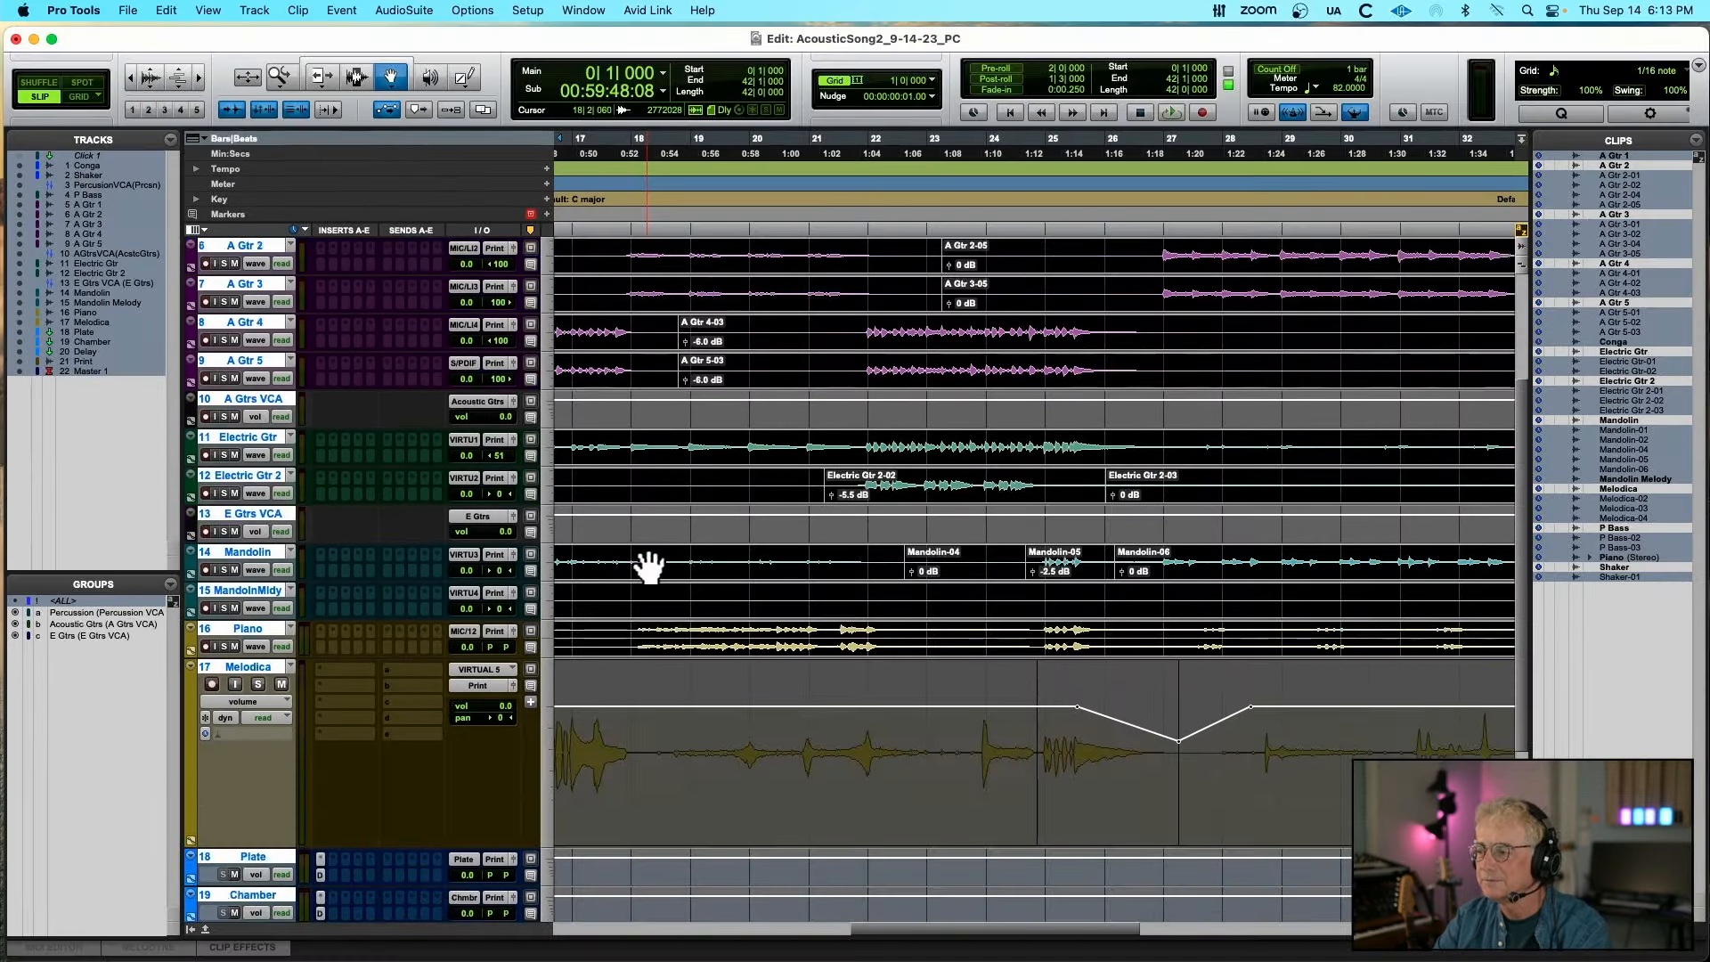
pyautogui.click(259, 668)
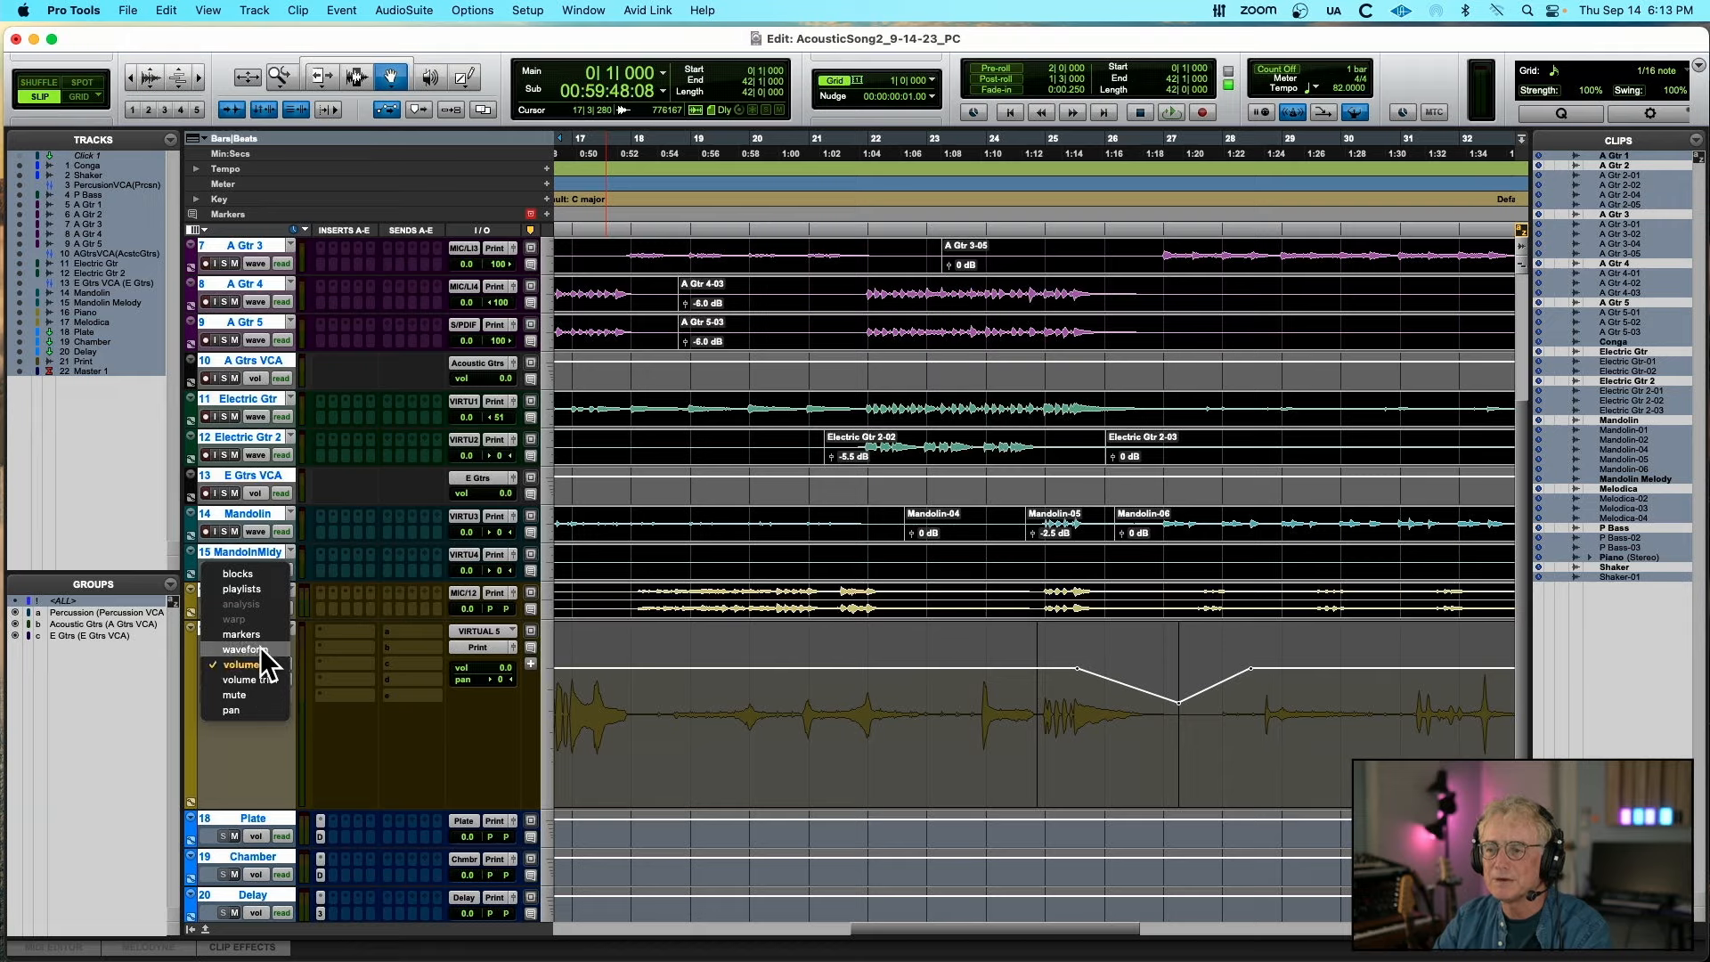
pyautogui.click(260, 648)
pyautogui.hotkey('ctrl', 'alt', 'Down')
pyautogui.hotkey('ctrl', 'alt', 'Down')
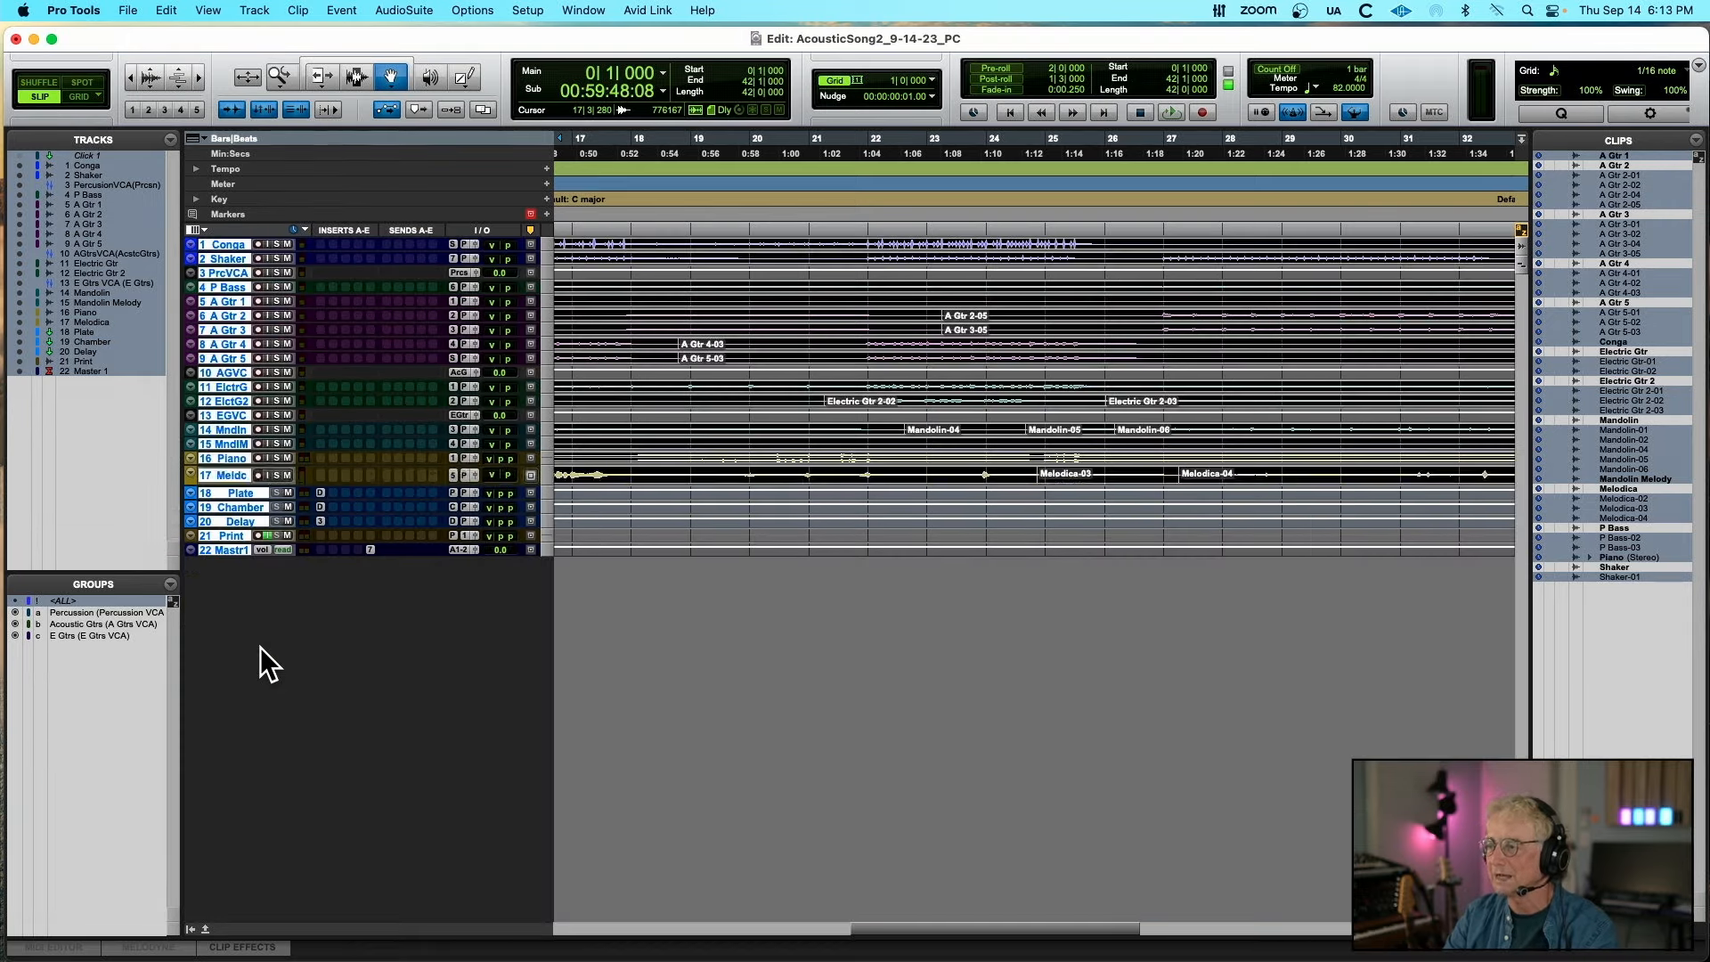
pyautogui.hotkey('ctrl', 'alt', 'Up')
pyautogui.hotkey('ctrl', 'alt', 'Up')
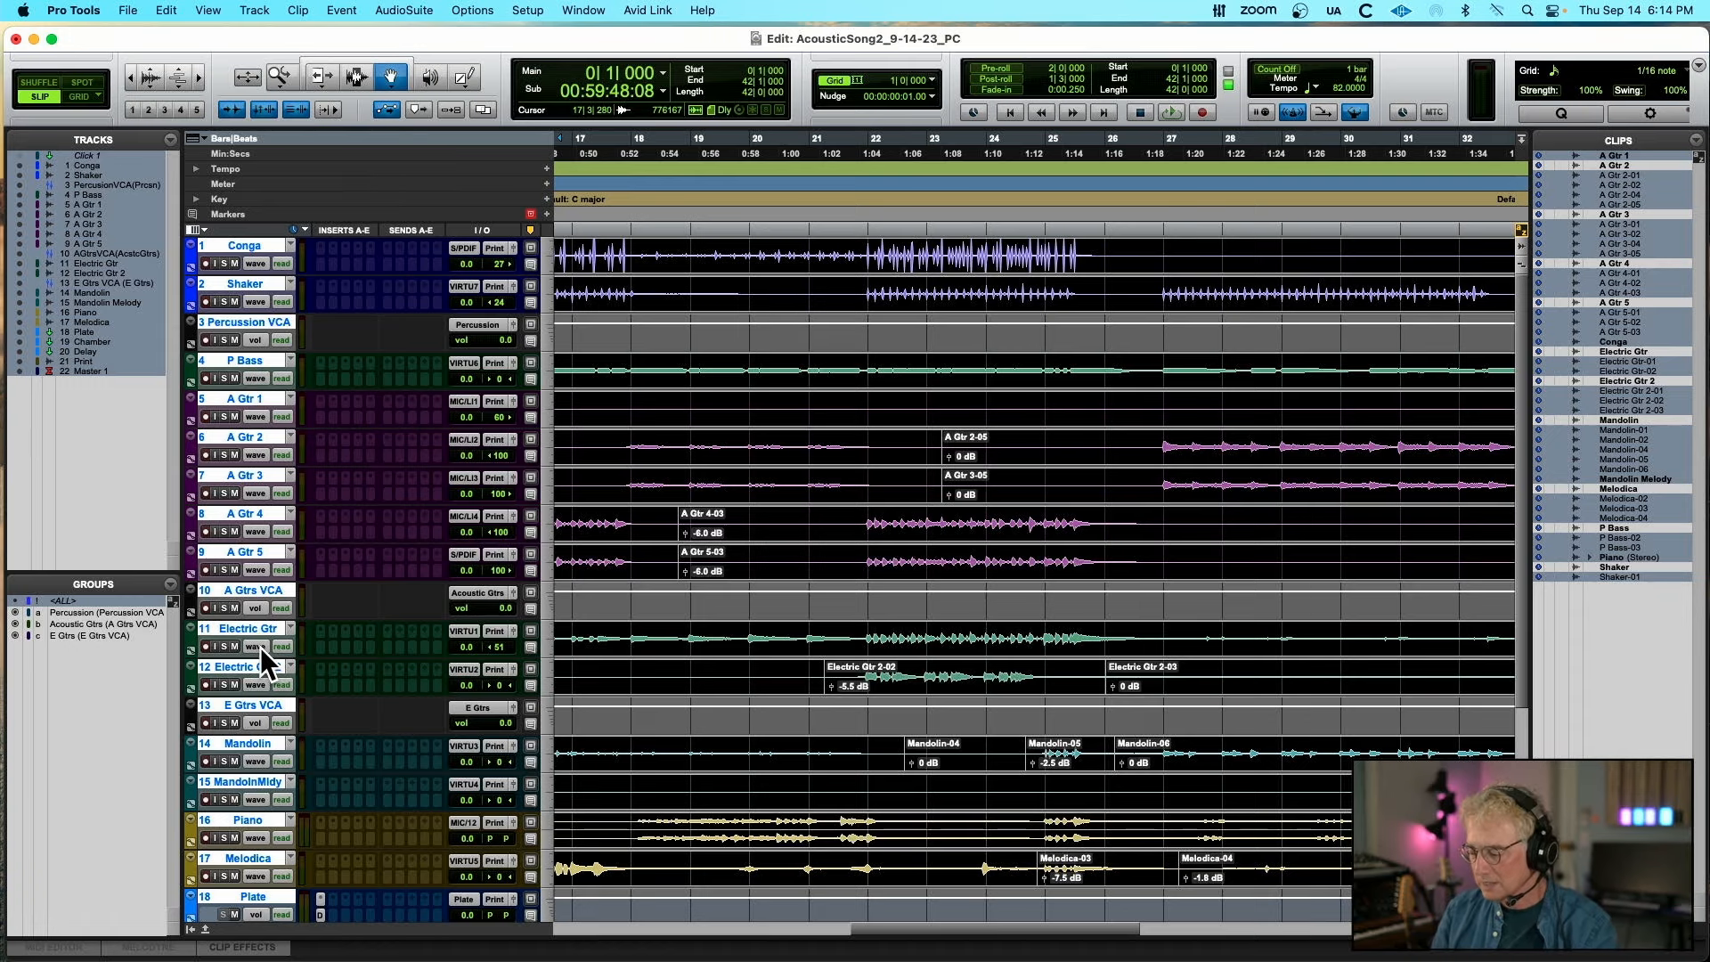
# Lower the clip gain of all selected clips by 3 dB, clearing the track selection and turning off the <ALL> group
pyautogui.hotkey('ctrl', 'shift', 'Down')
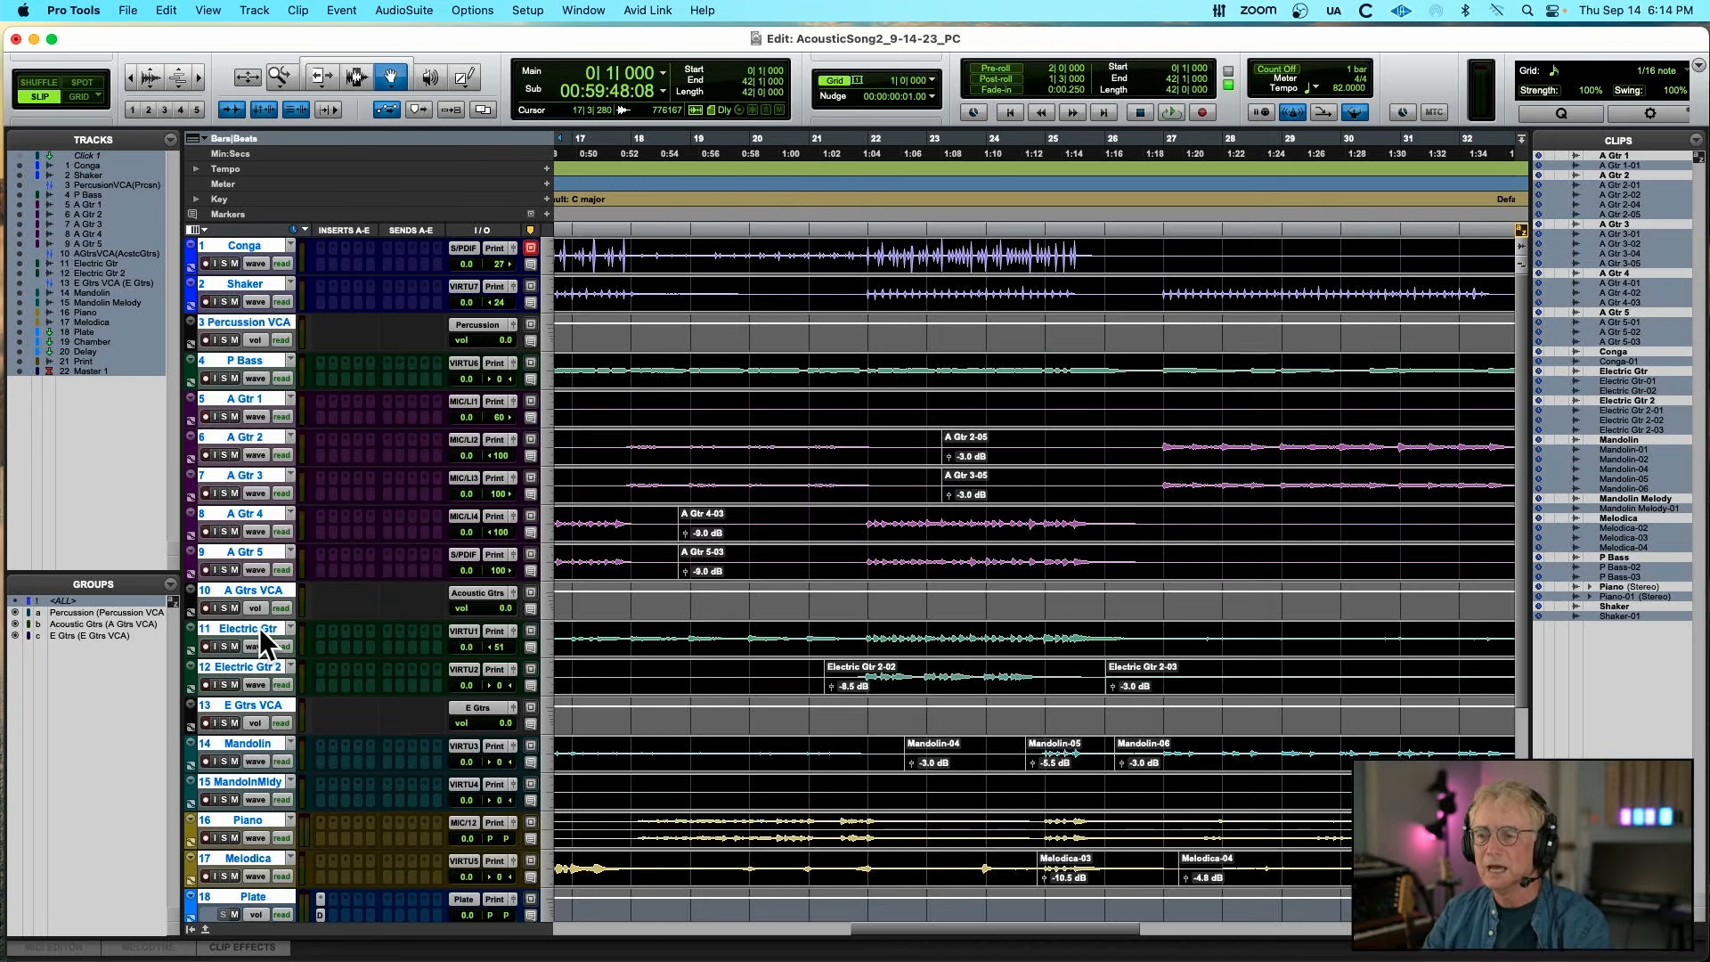
pyautogui.keyDown('alt'); pyautogui.click(260, 628); pyautogui.keyUp('alt')
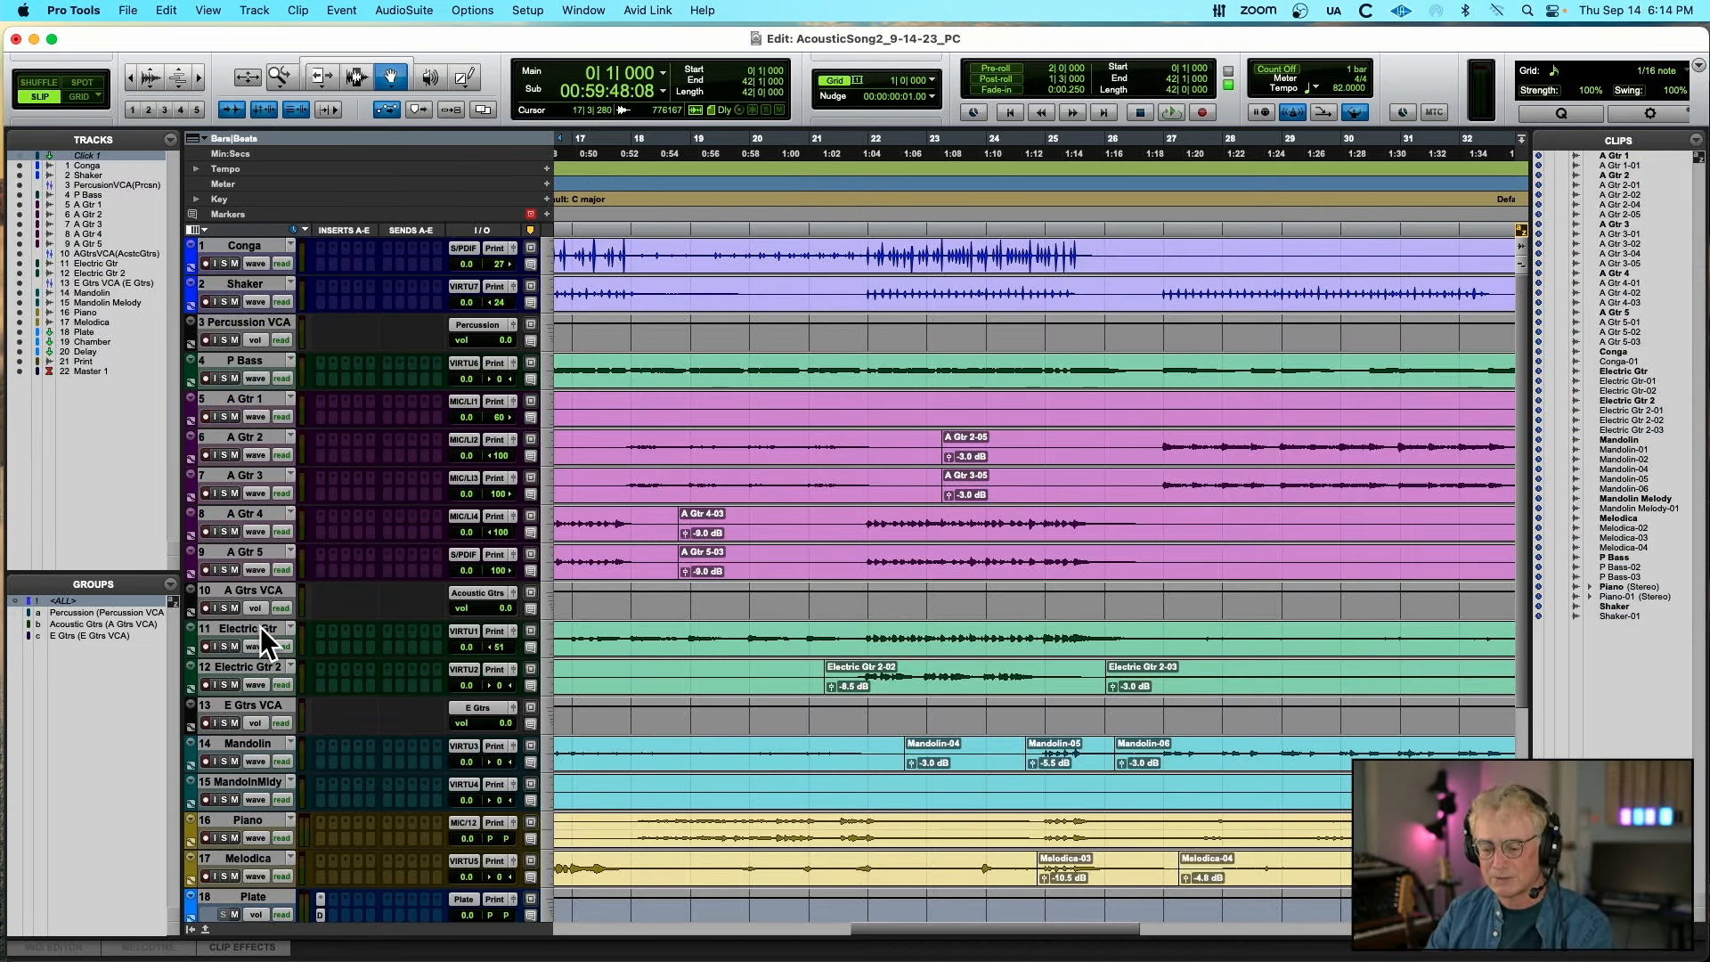
pyautogui.click(66, 600)
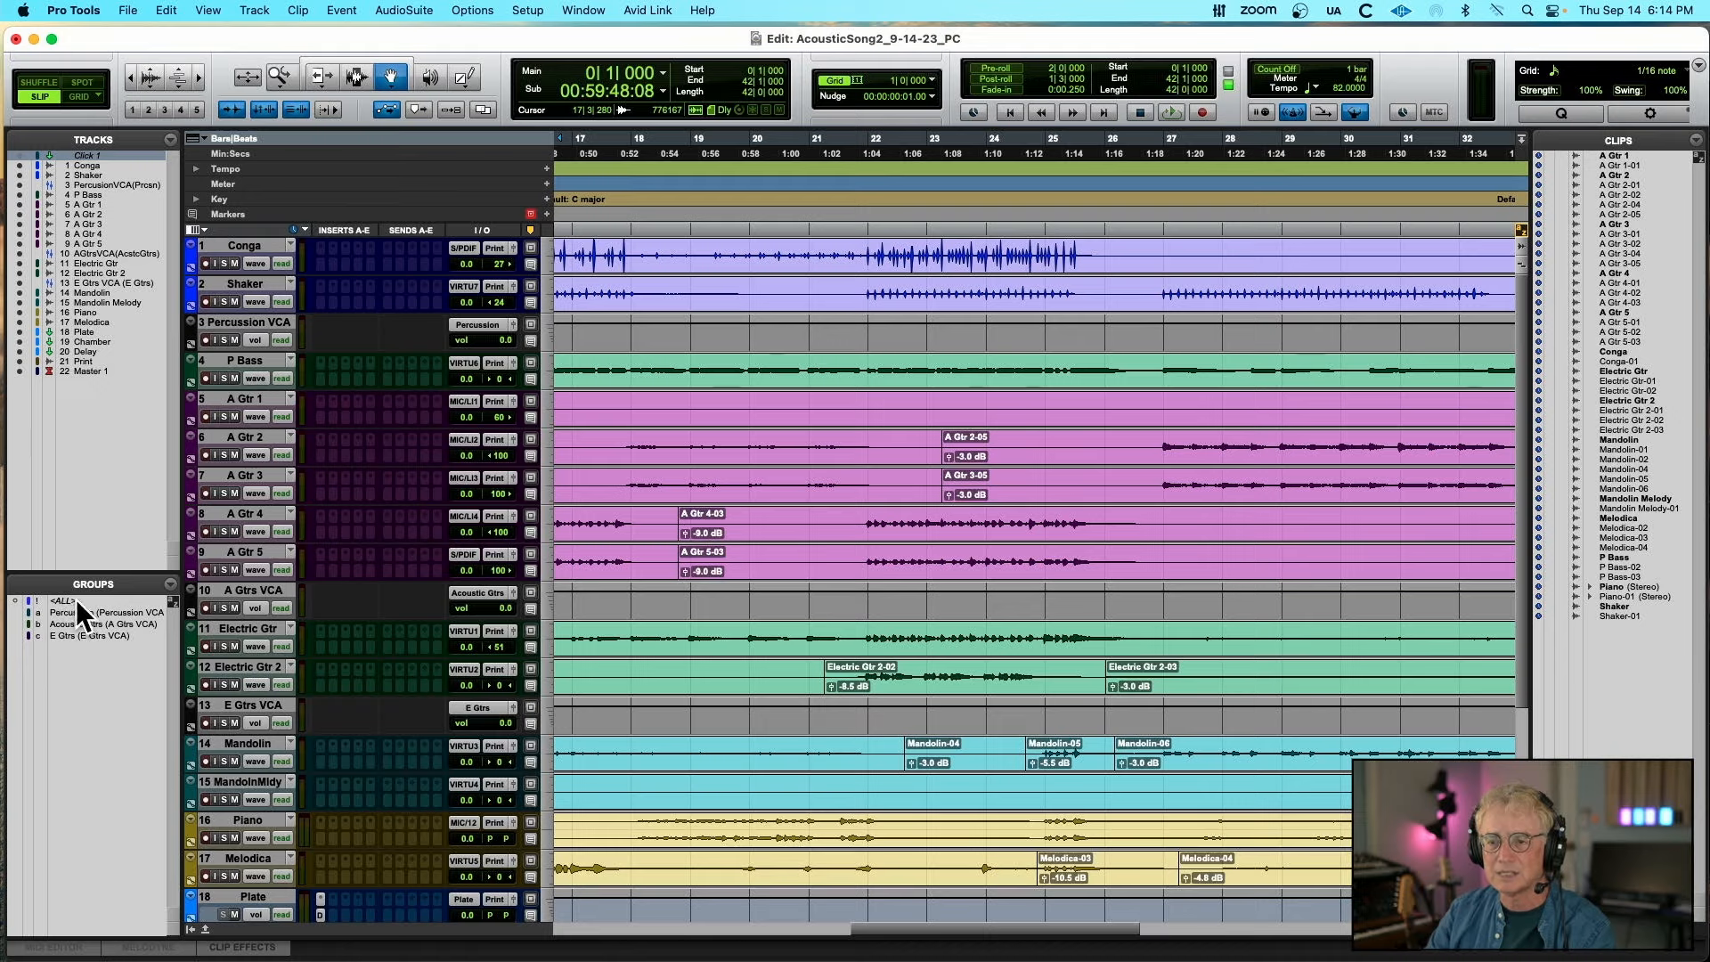
# Play from about bar 22 beat 3 with the Master 1 EQ3 open to check the overall level, then close the plug-in
pyautogui.scroll(-5, 409, 650)
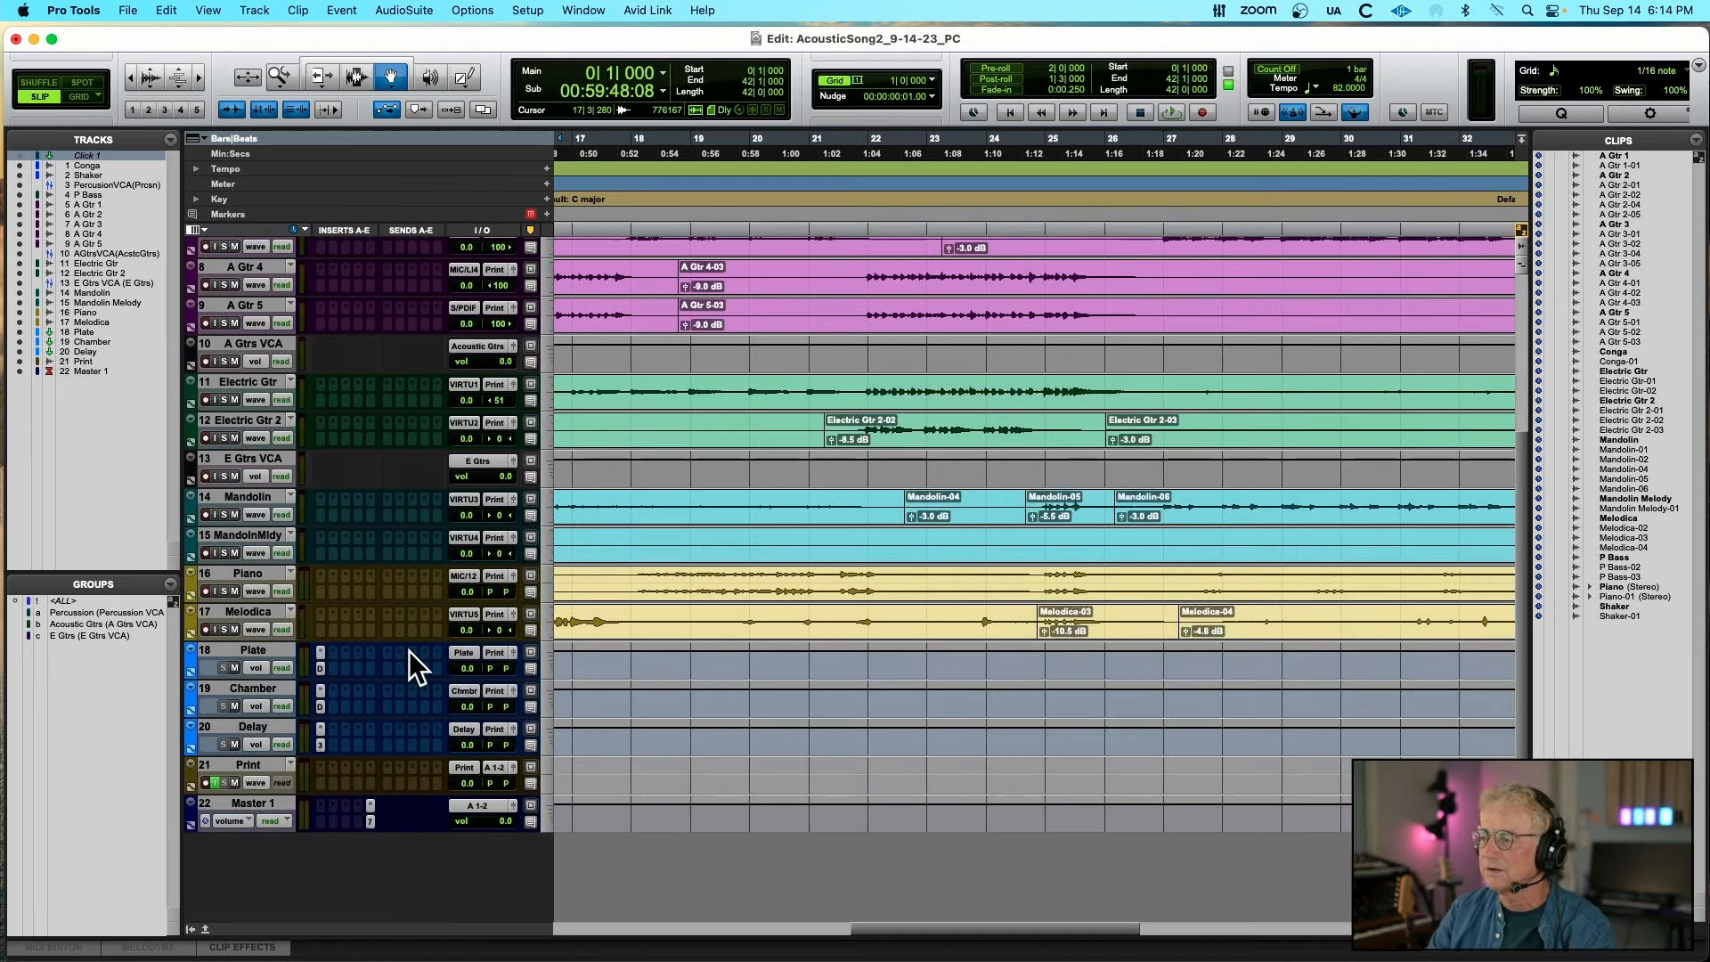
pyautogui.click(371, 820)
pyautogui.moveTo(738, 112); pyautogui.dragTo(630, 115)
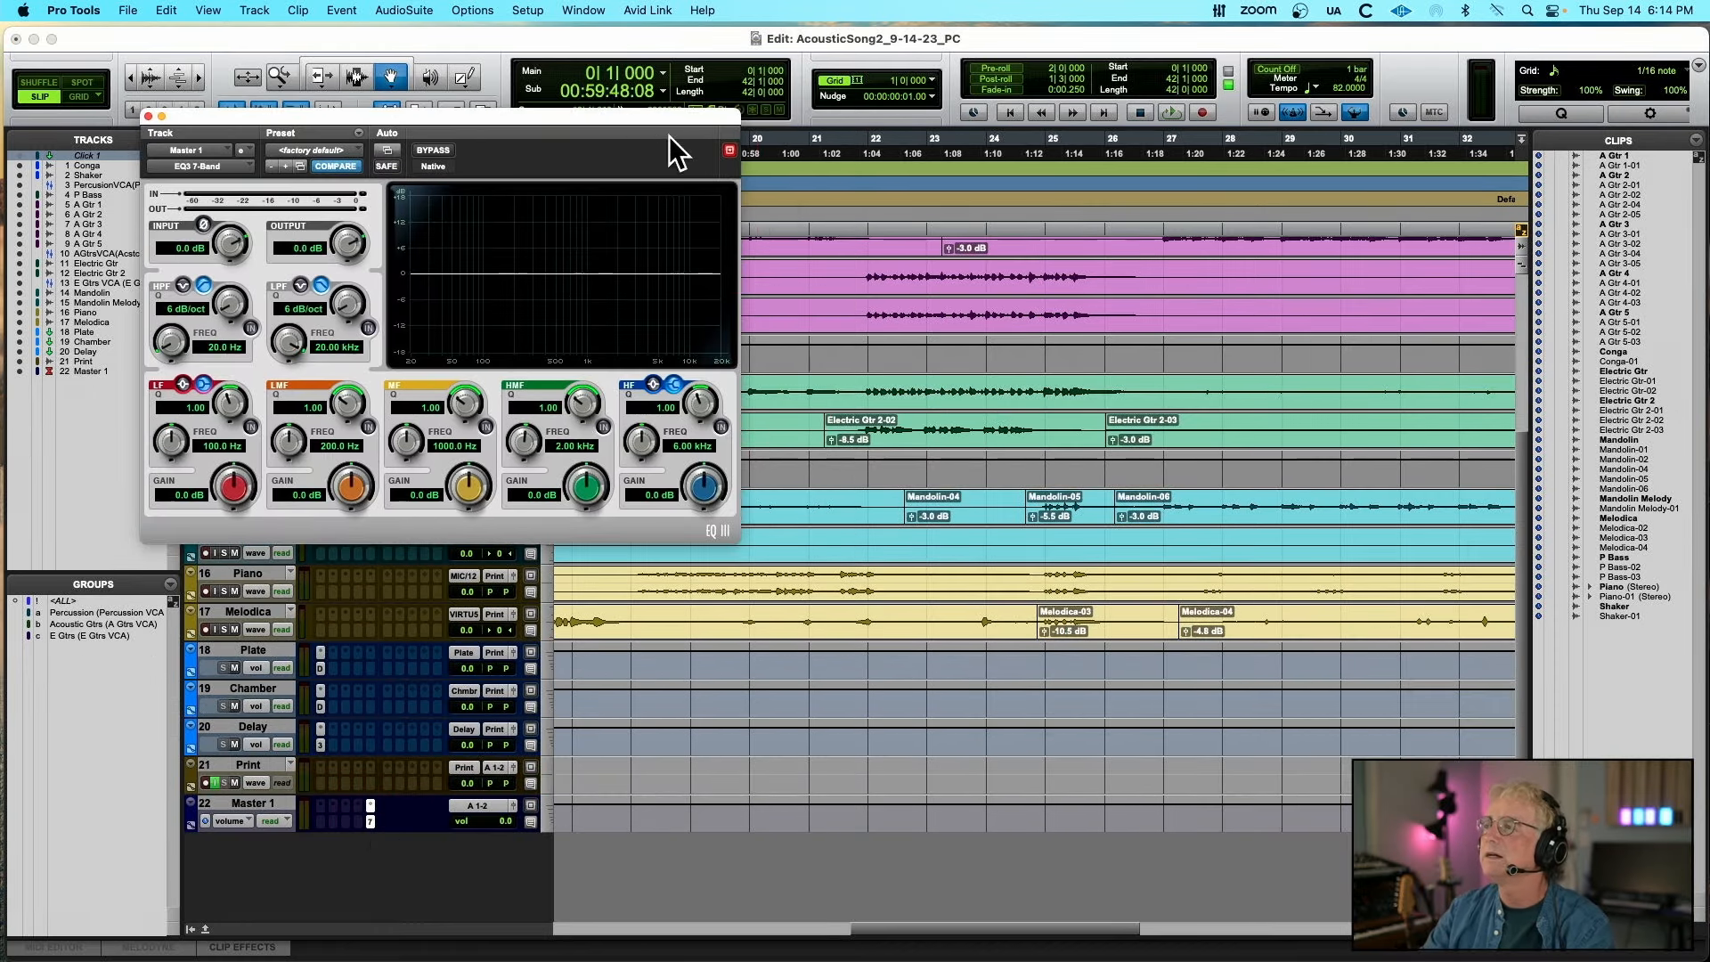
pyautogui.click(907, 193)
pyautogui.press('space')
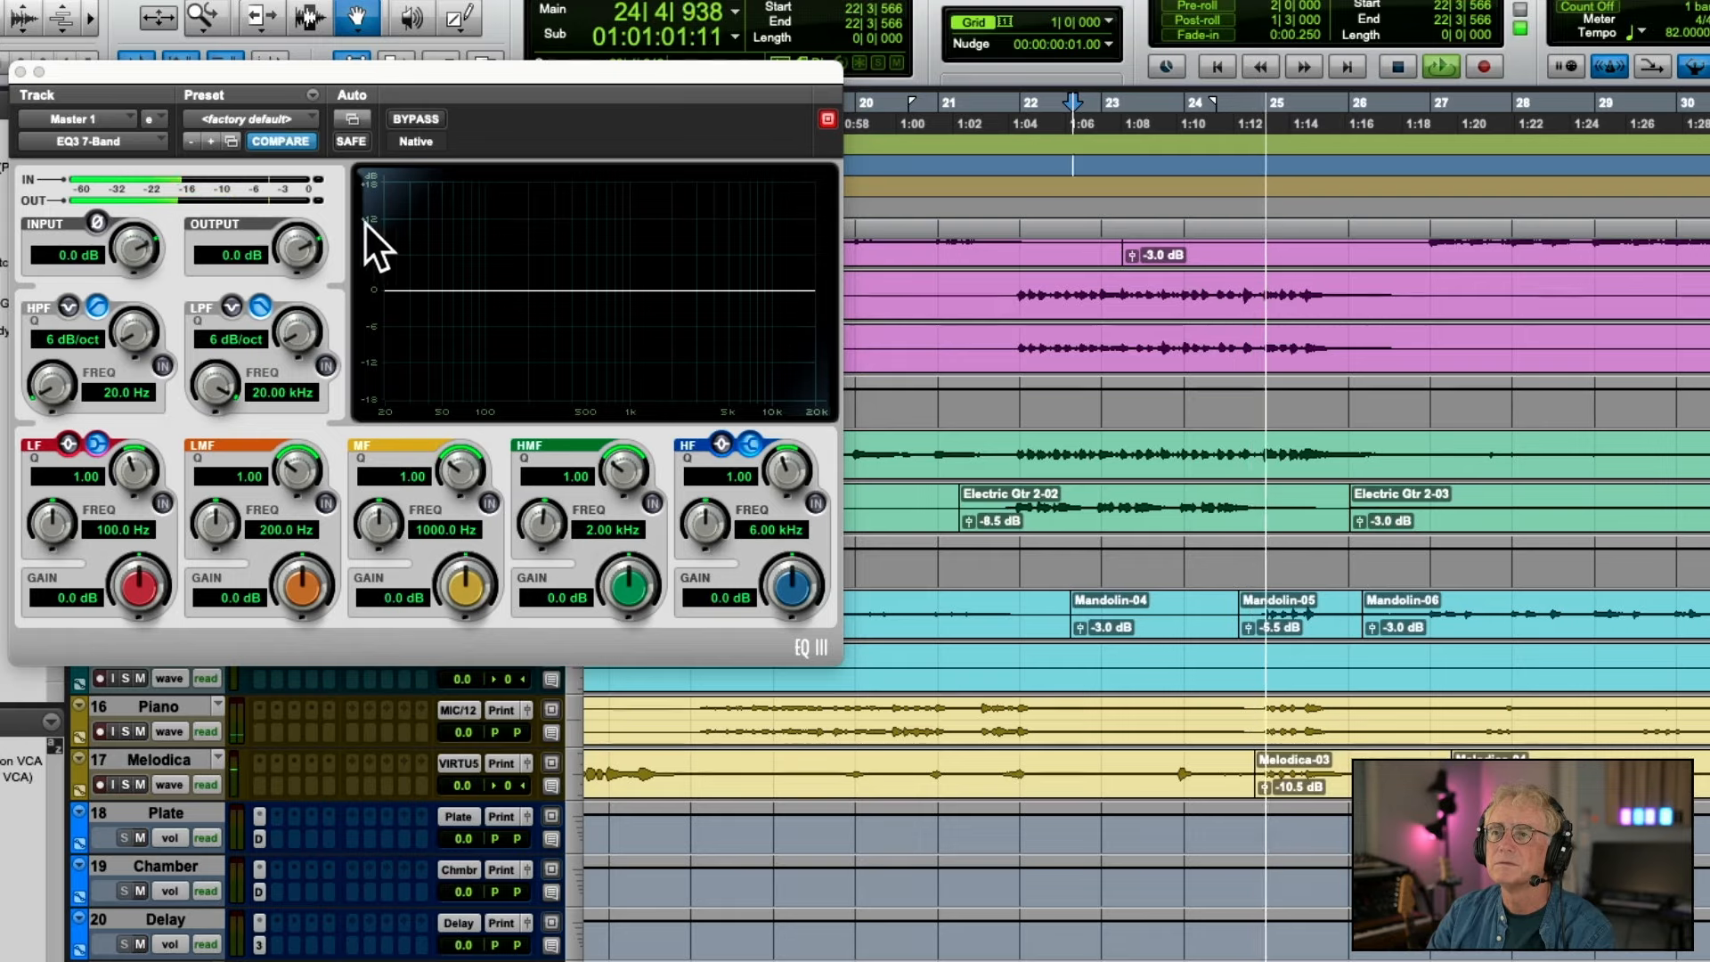
pyautogui.press('space')
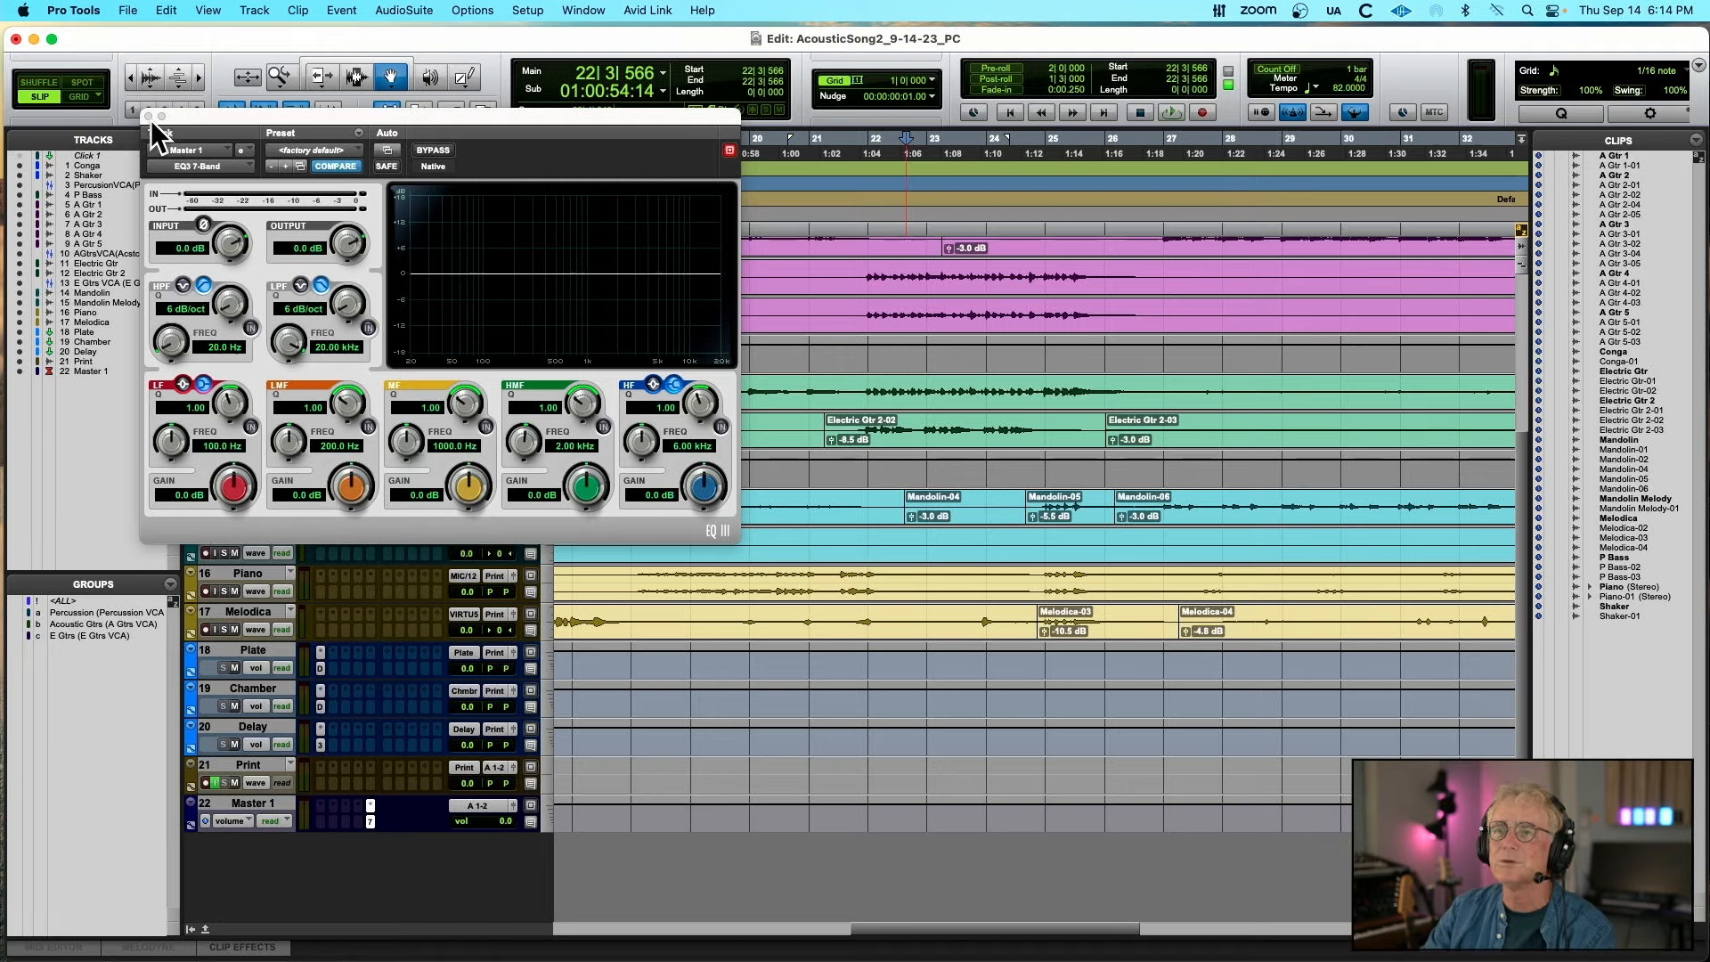
pyautogui.click(148, 116)
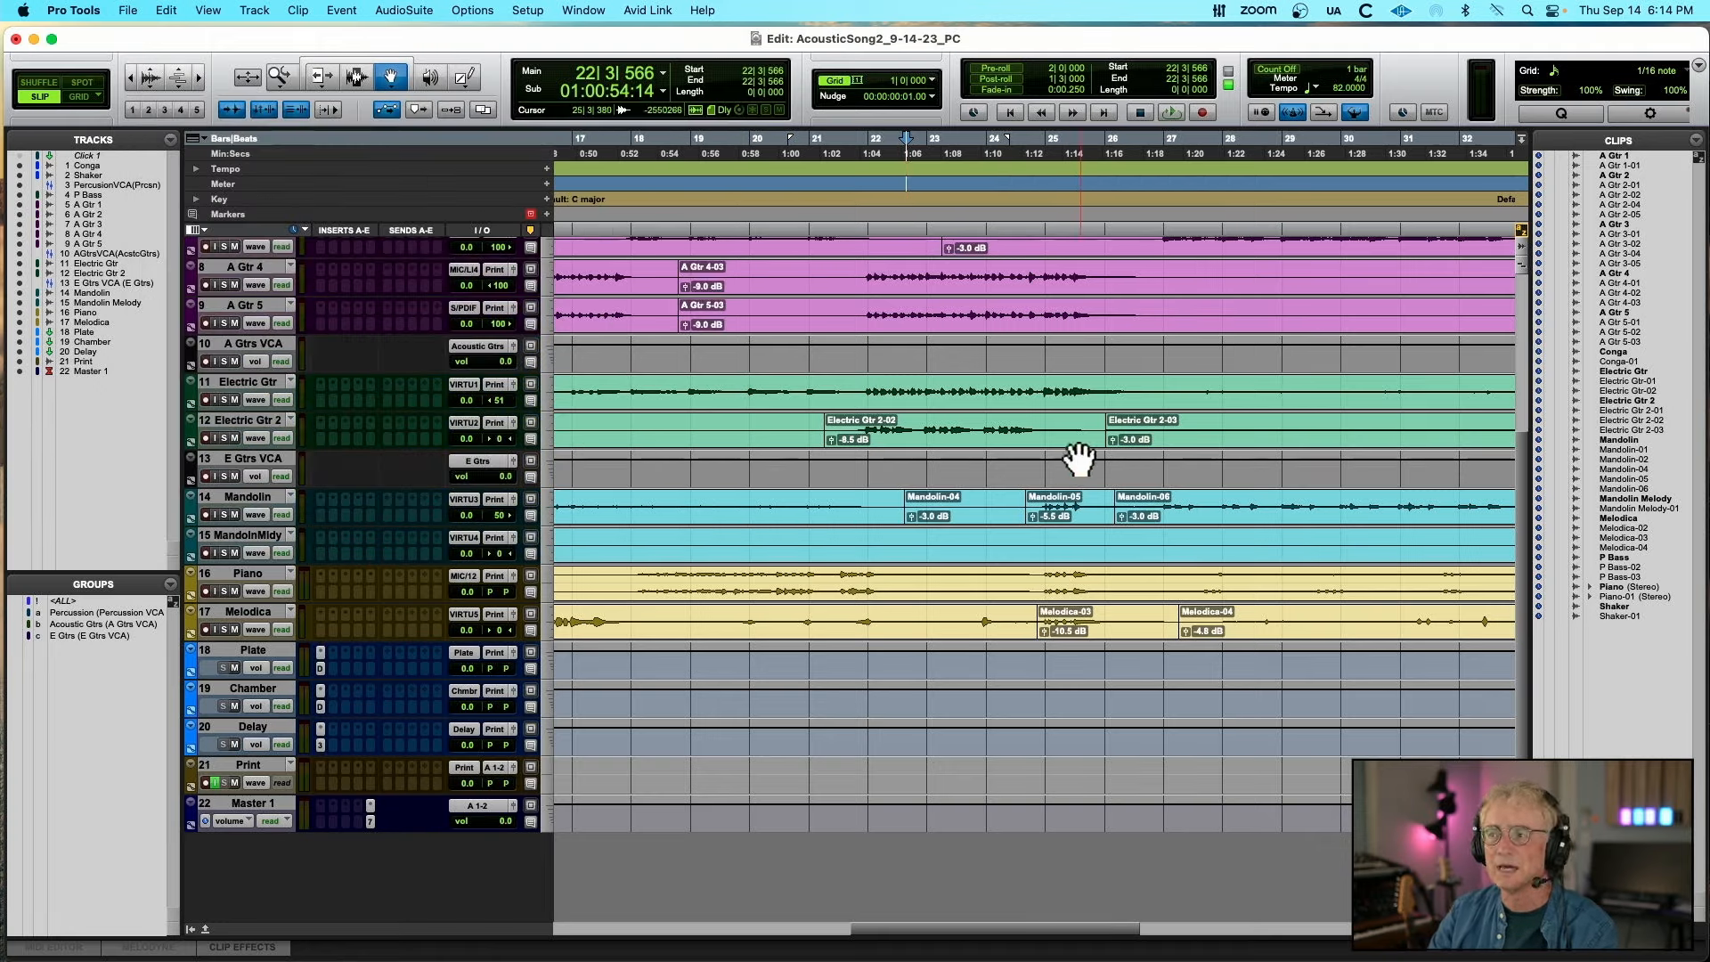
# Return to the start of the song and play the opening section past bar 11 to review the balance
pyautogui.scroll(5, 972, 523)
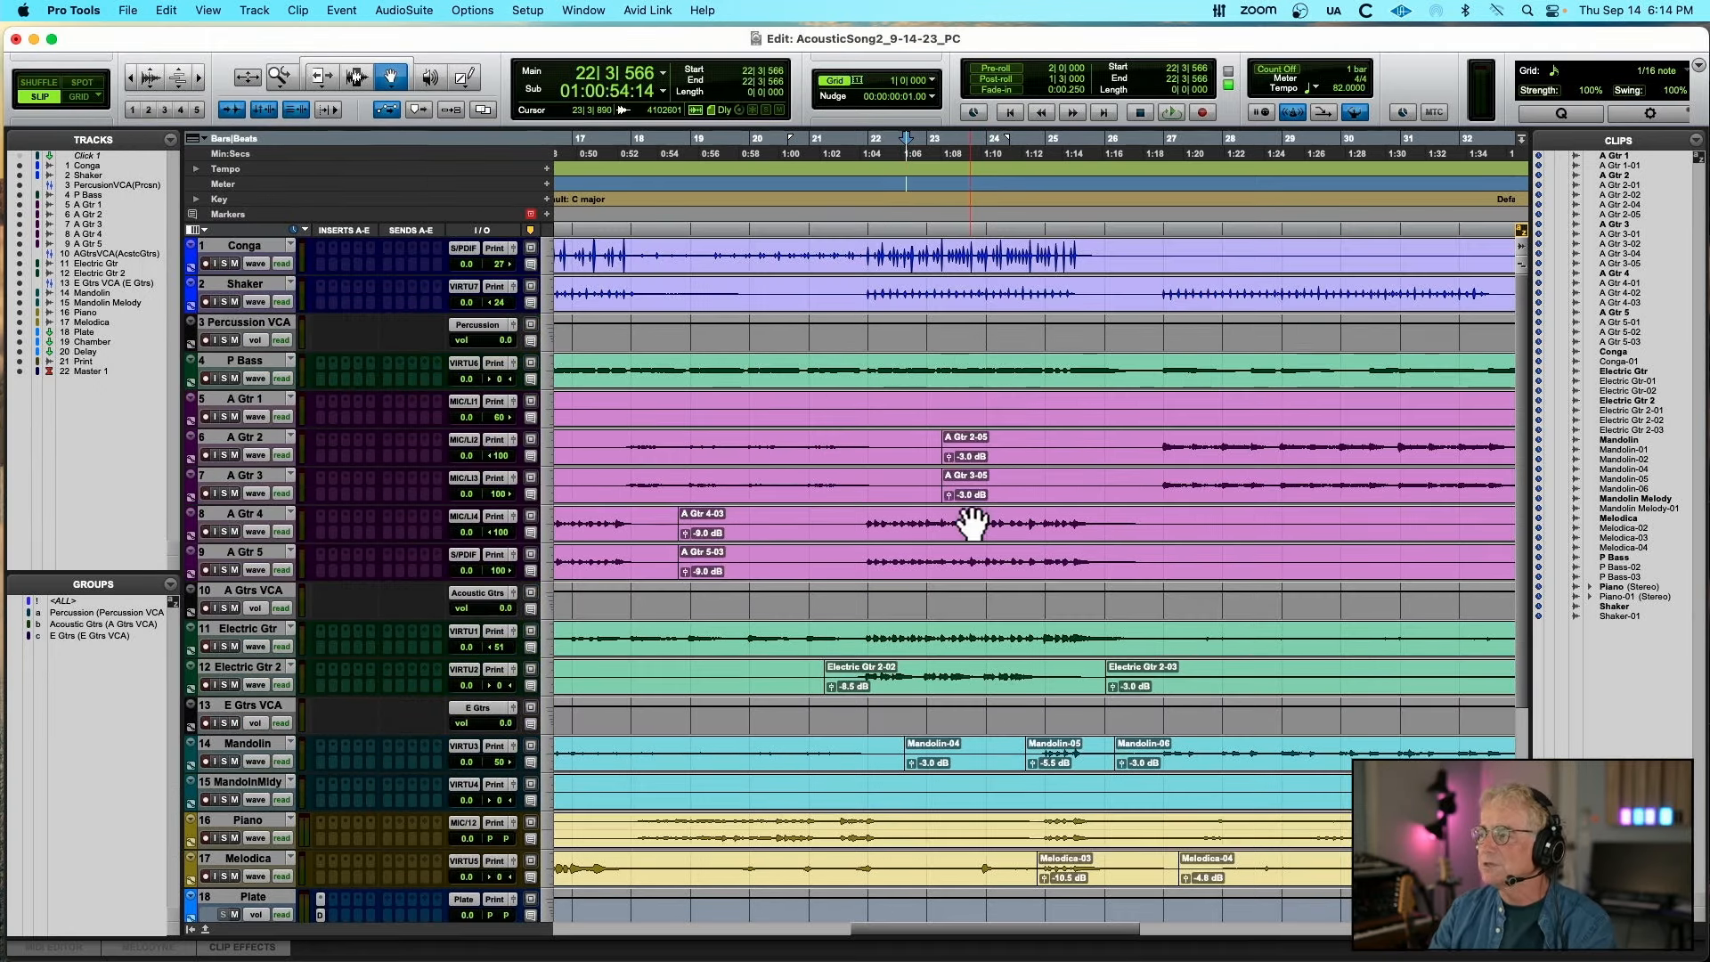
pyautogui.press('Return')
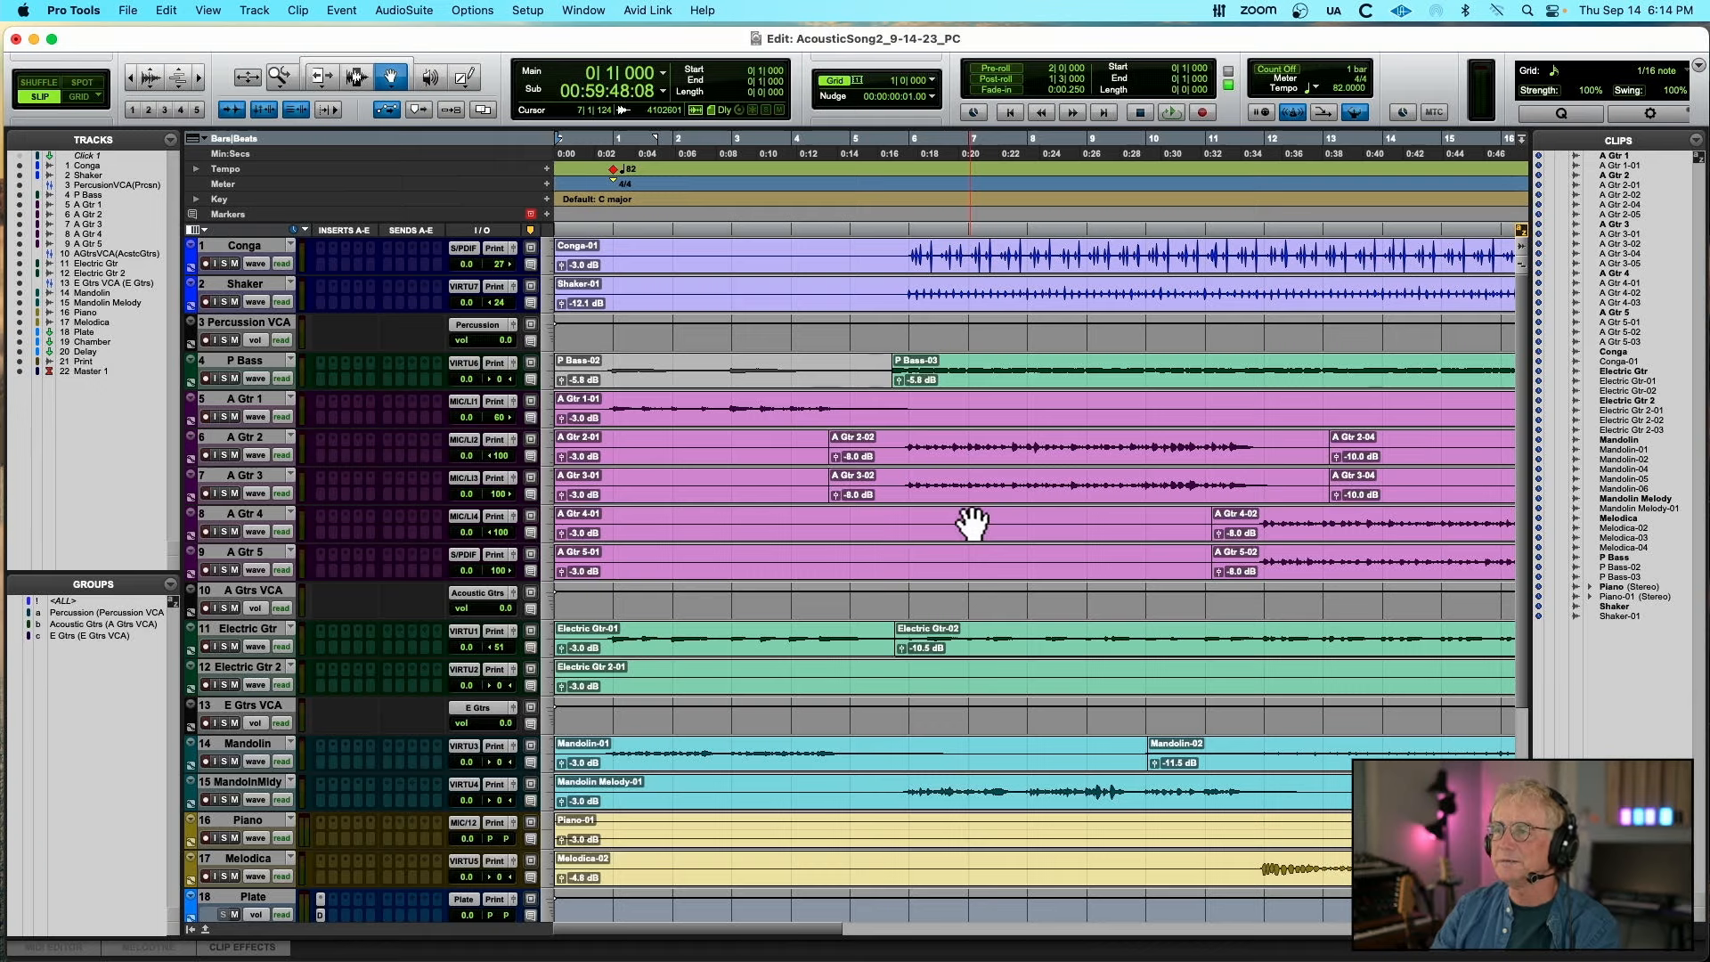
pyautogui.press('space')
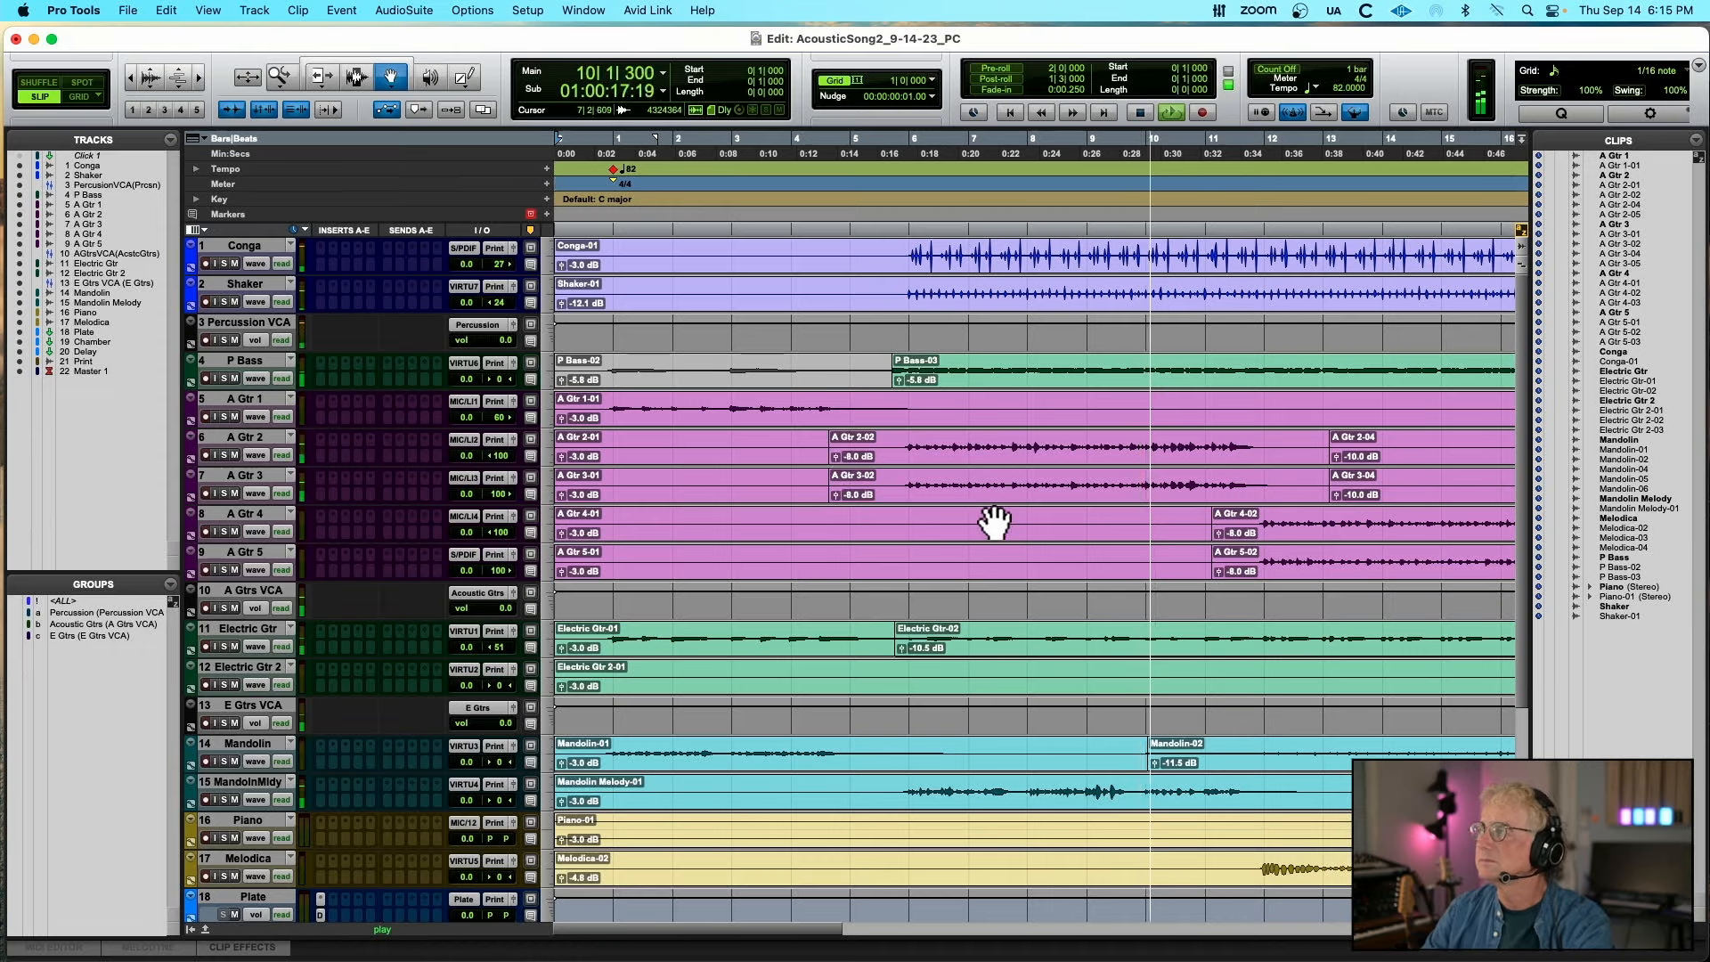
pyautogui.scroll(-5, 995, 522)
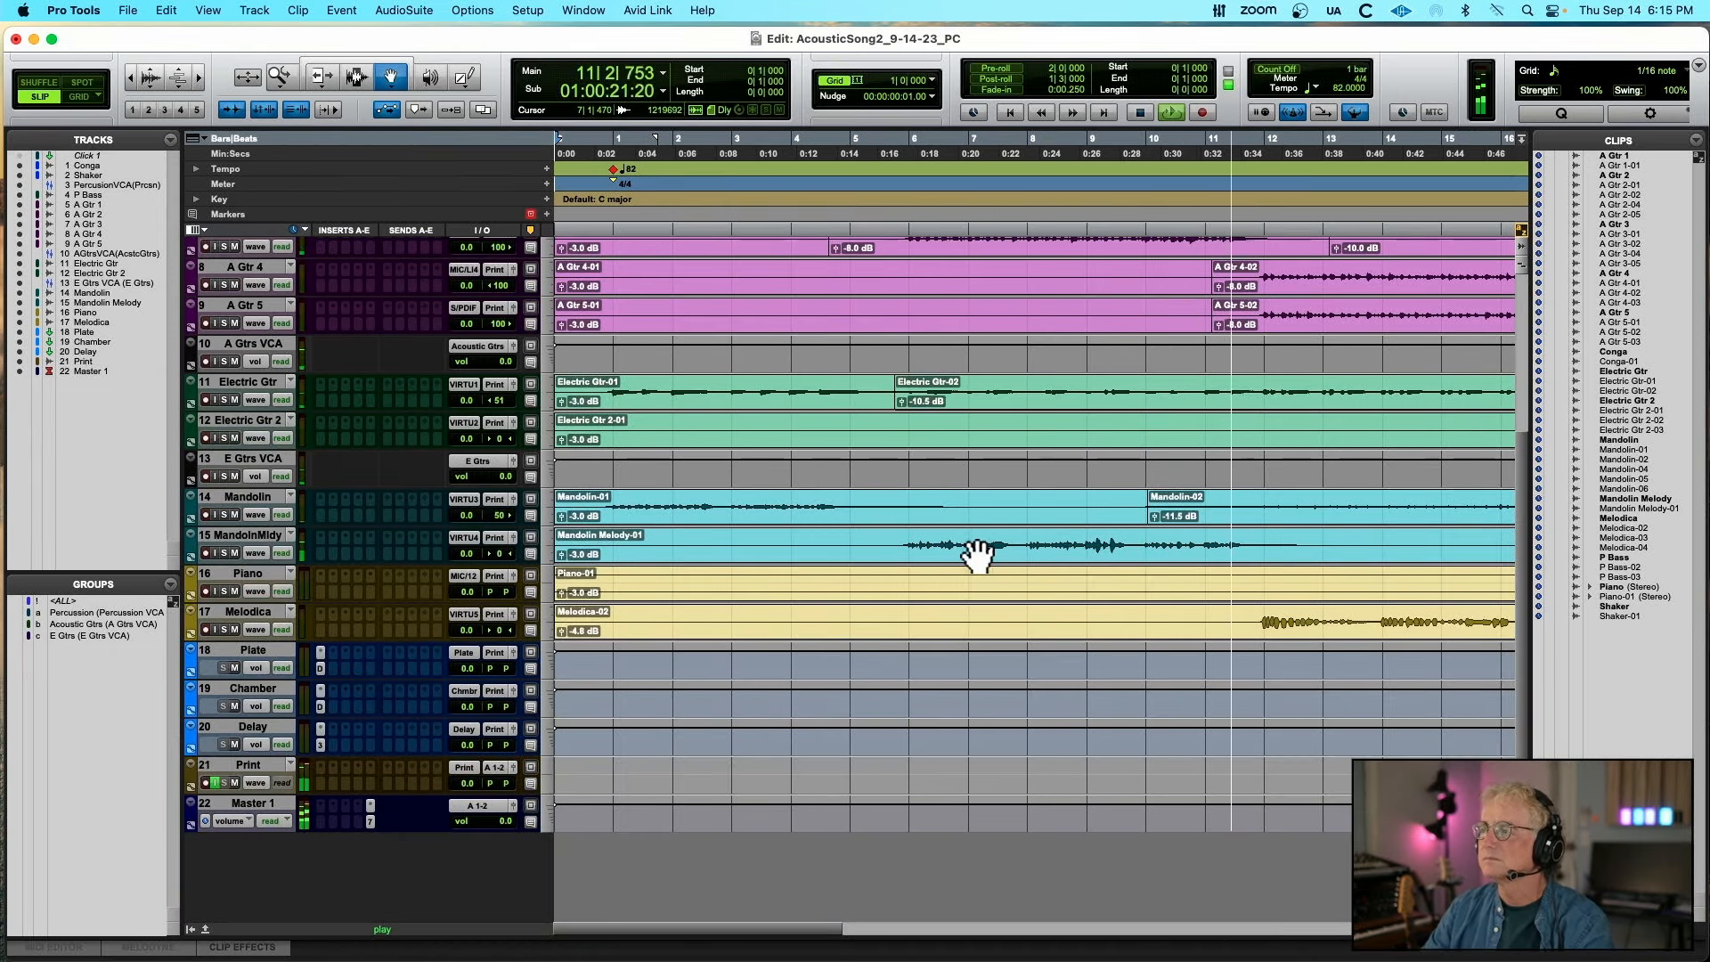
pyautogui.press('space')
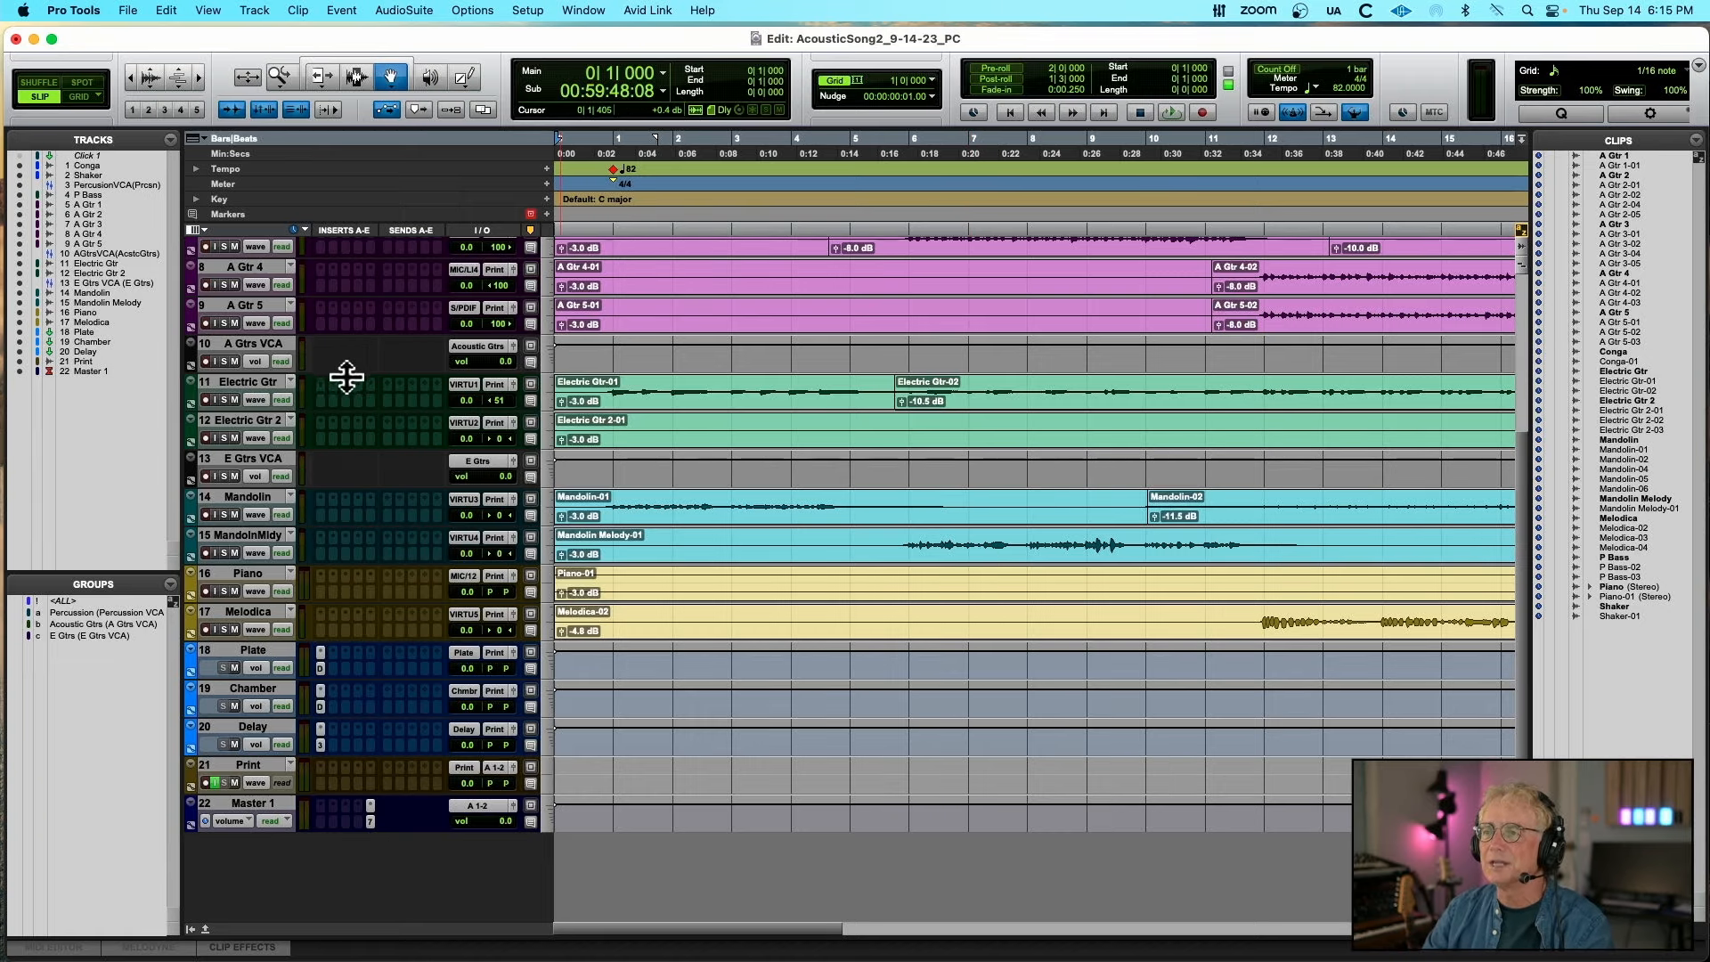
# Enlarge the A Gtrs VCA track to show its volume controls
pyautogui.moveTo(344, 373); pyautogui.dragTo(345, 456)
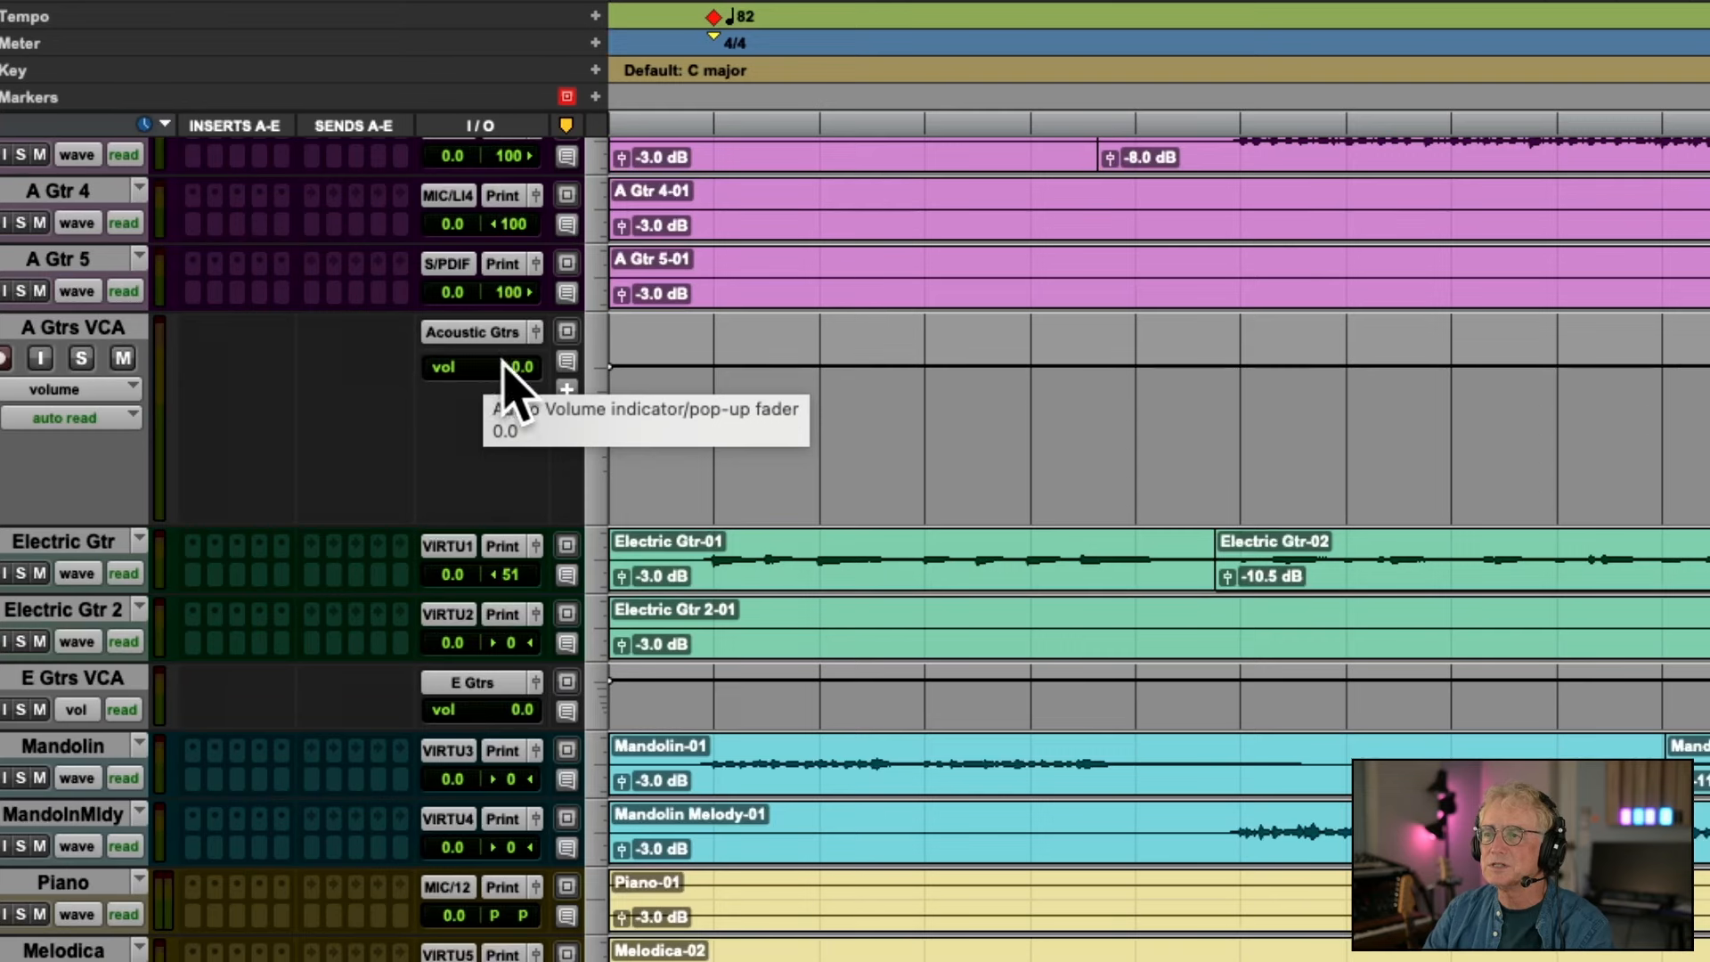
# Lower the A Gtrs VCA volume to -2.0 and play the song from about bar 5 beat 4
pyautogui.click(501, 365)
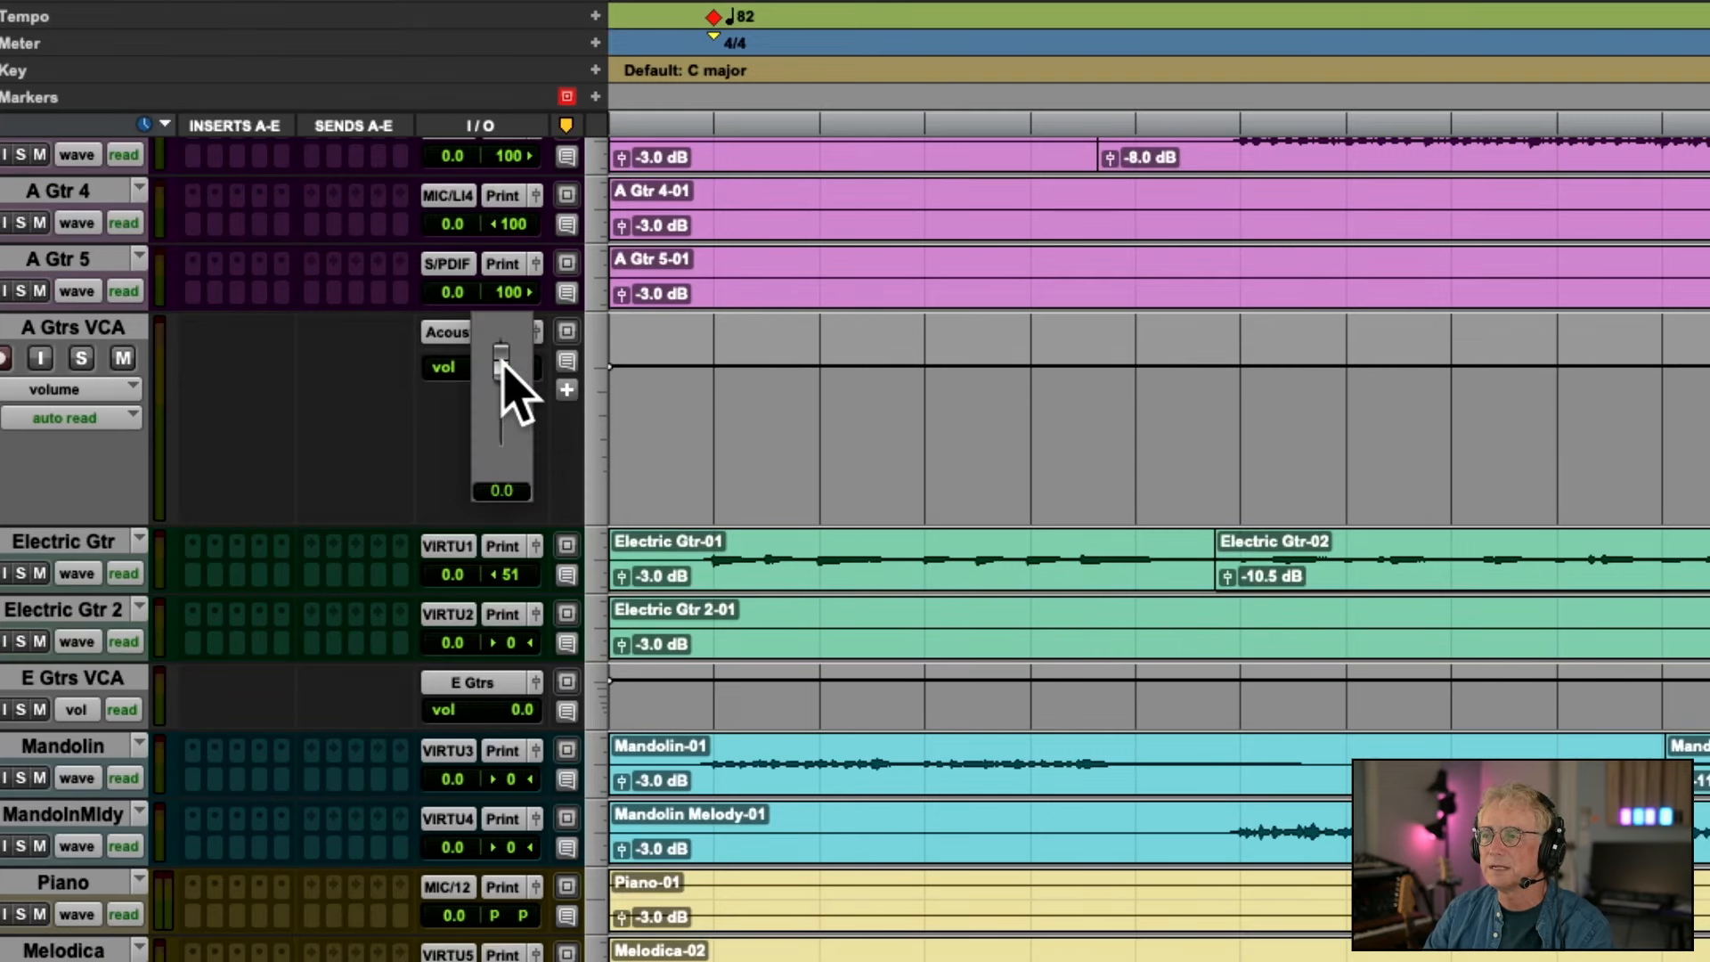
pyautogui.moveTo(501, 360); pyautogui.dragTo(501, 360)
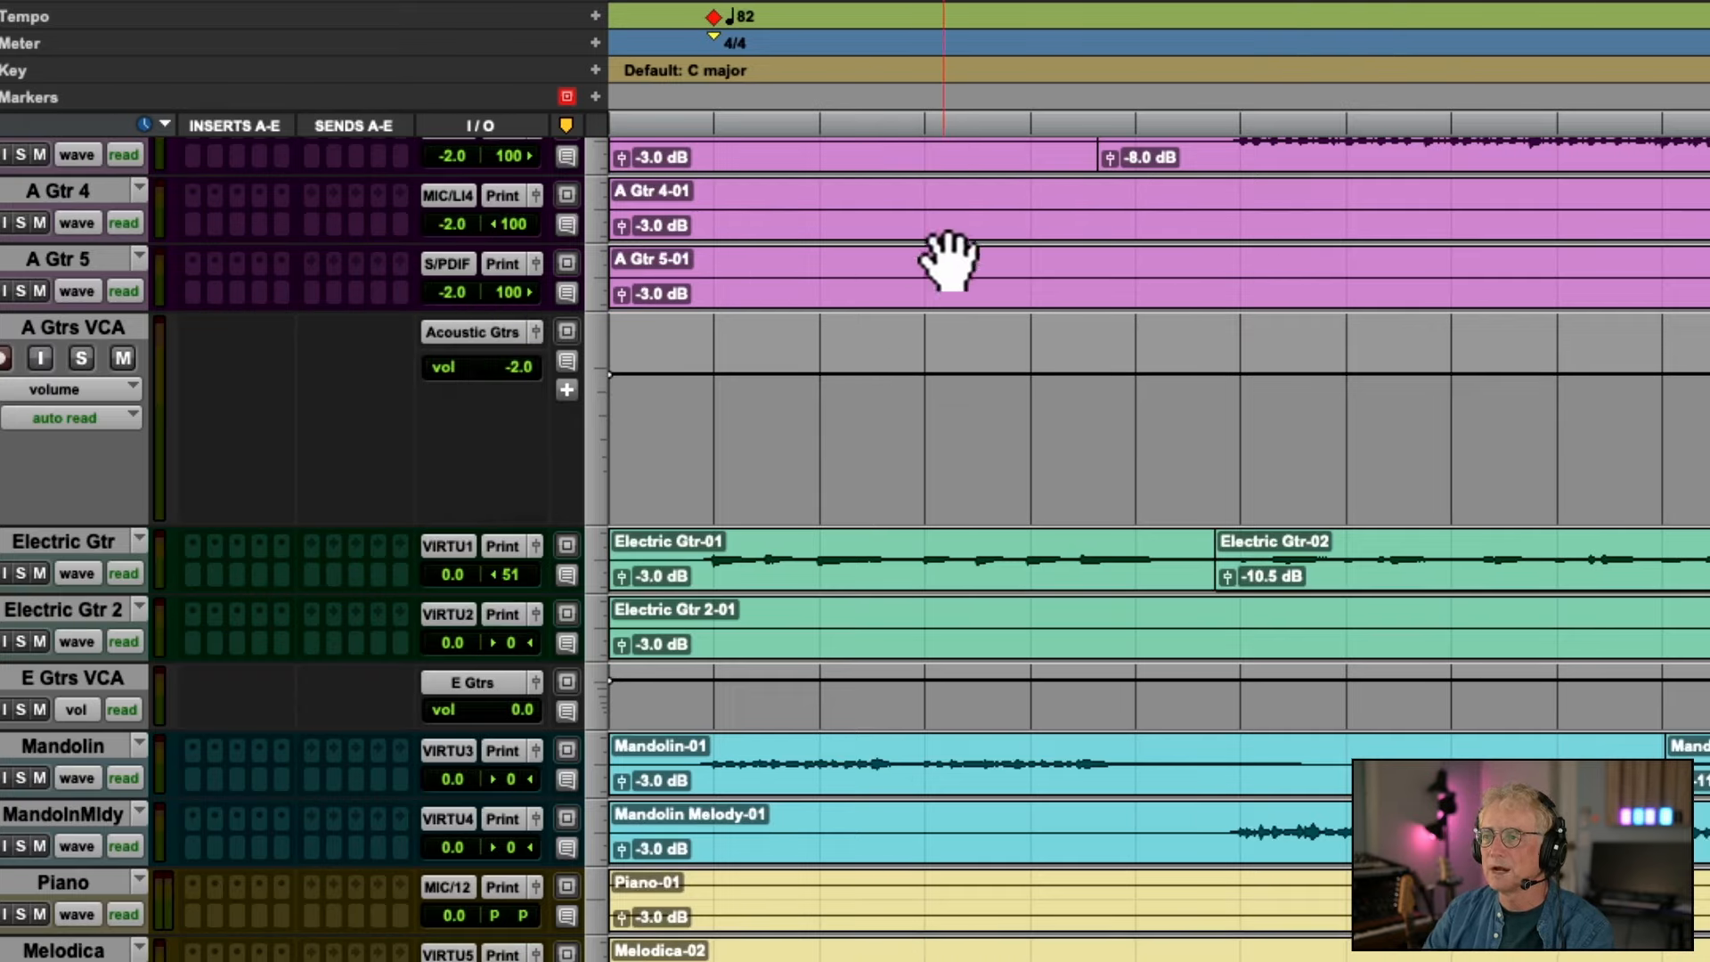
pyautogui.click(1206, 125)
pyautogui.press('space')
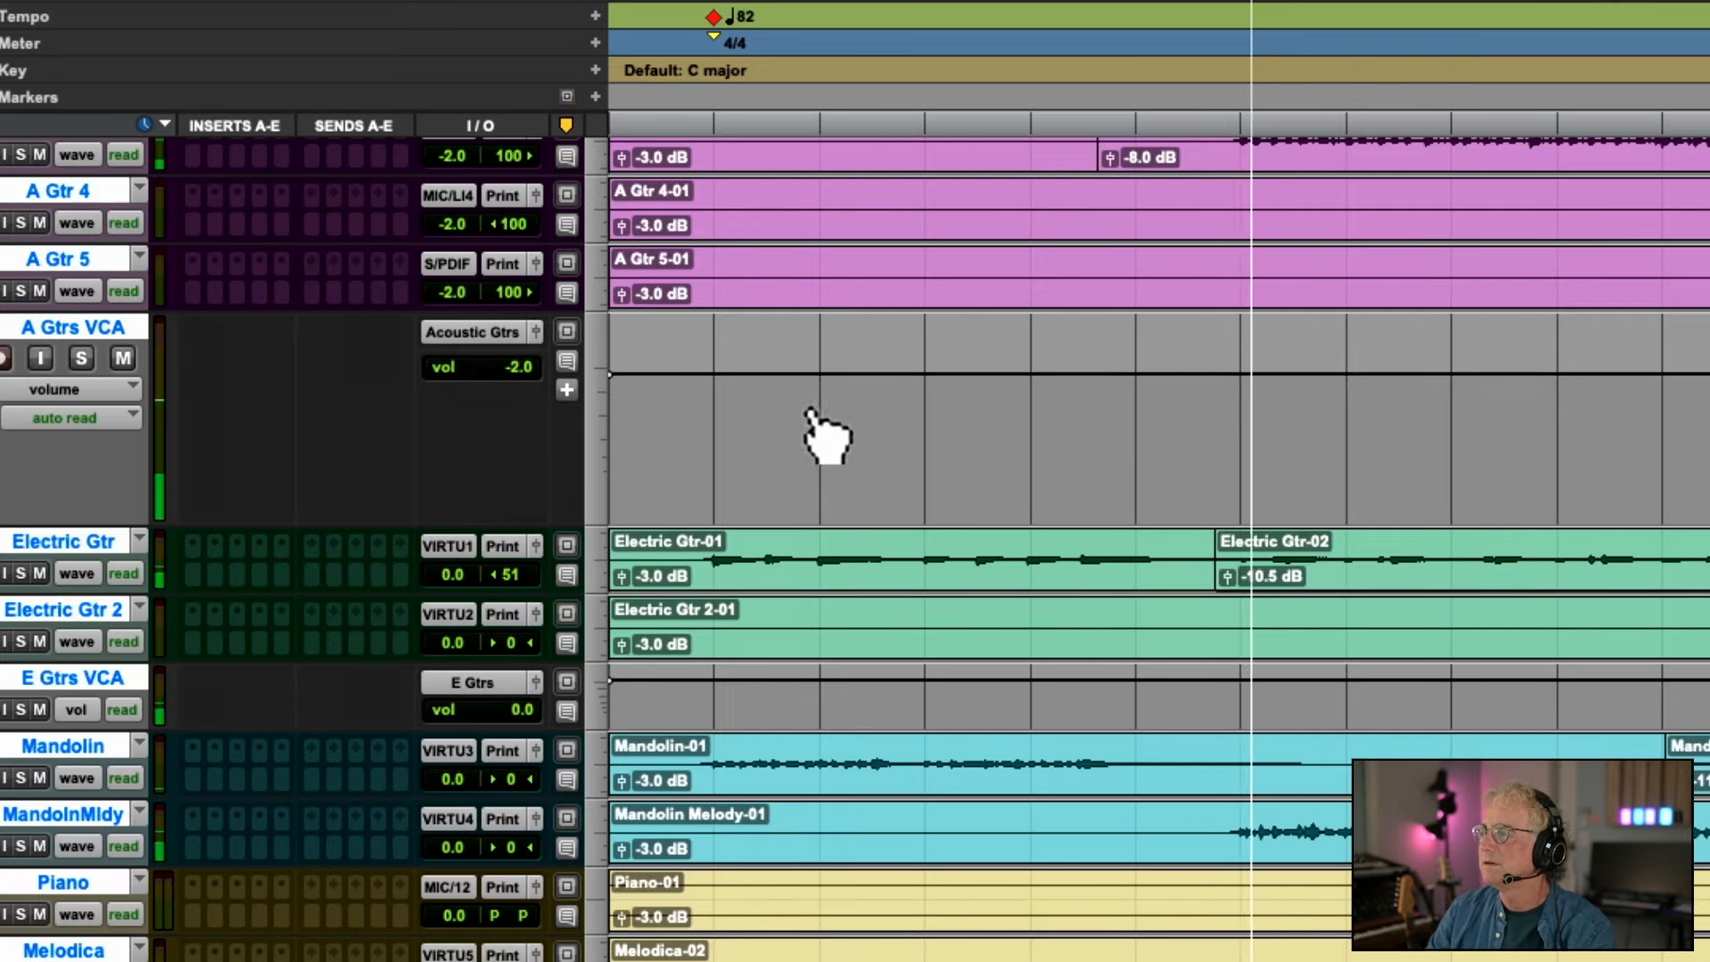
# Lower the clip gain of the Melodica-02 clip to -6.8 dB during playback
pyautogui.scroll(-1, 811, 427)
pyautogui.scroll(10, 813, 429)
pyautogui.scroll(-12, 812, 431)
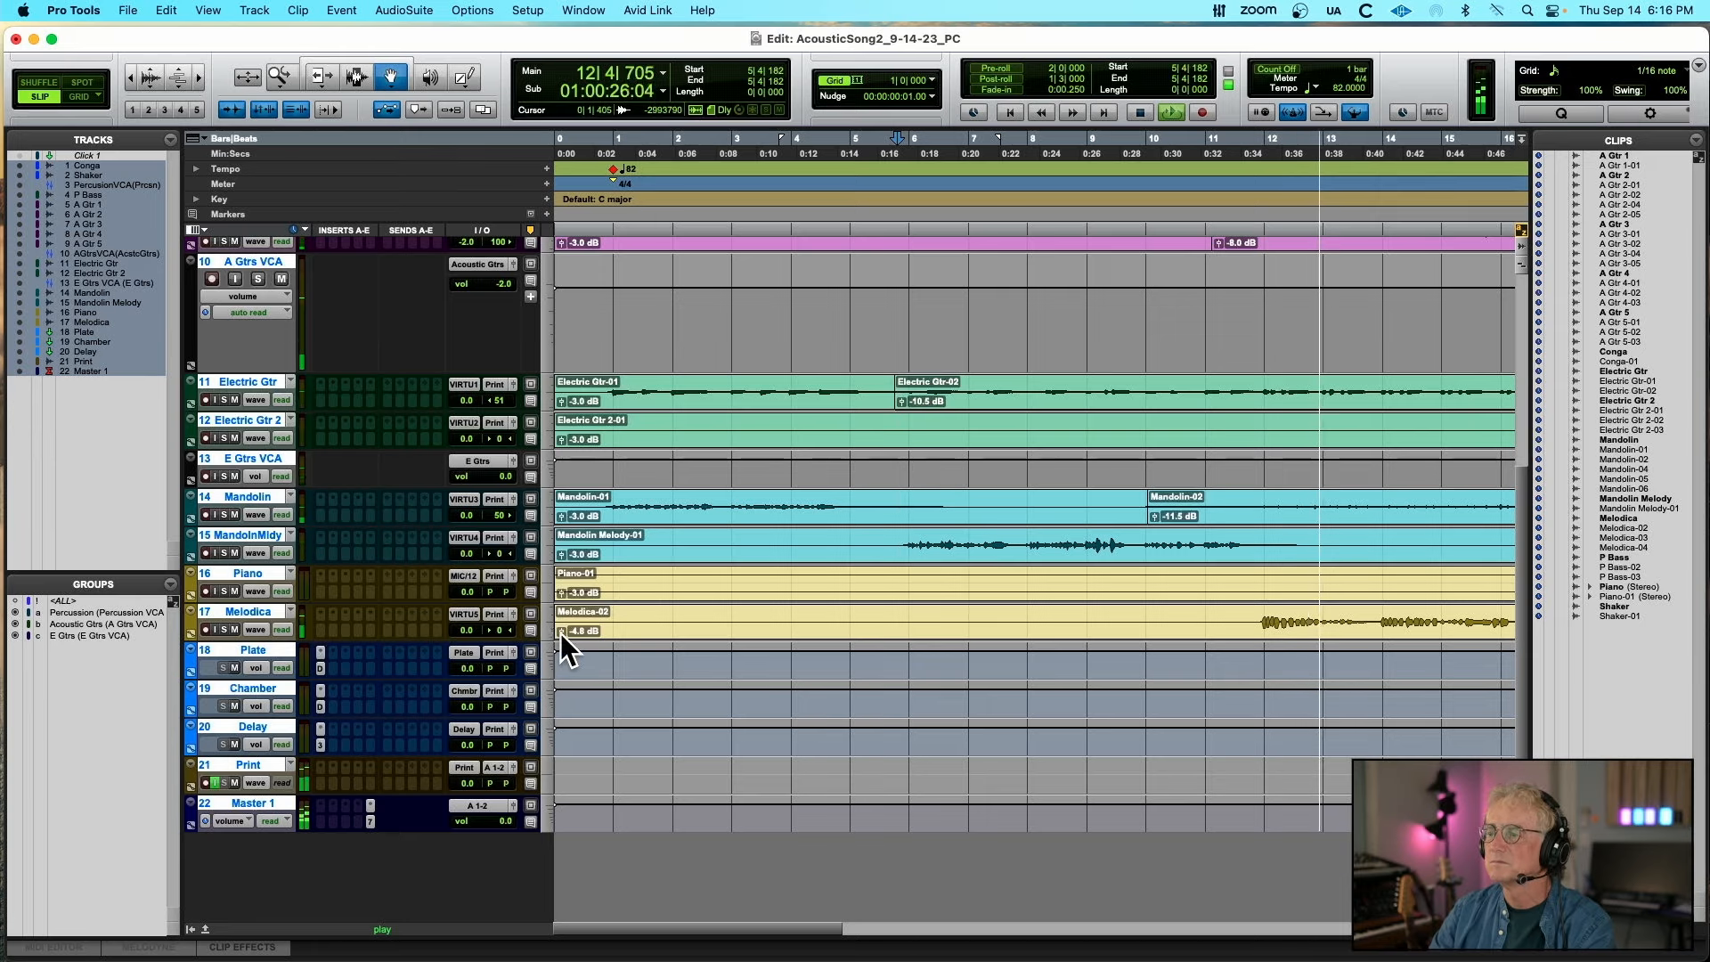
pyautogui.moveTo(559, 634); pyautogui.dragTo(557, 628)
pyautogui.press('super+bracketleft')
pyautogui.press('super+bracketleft')
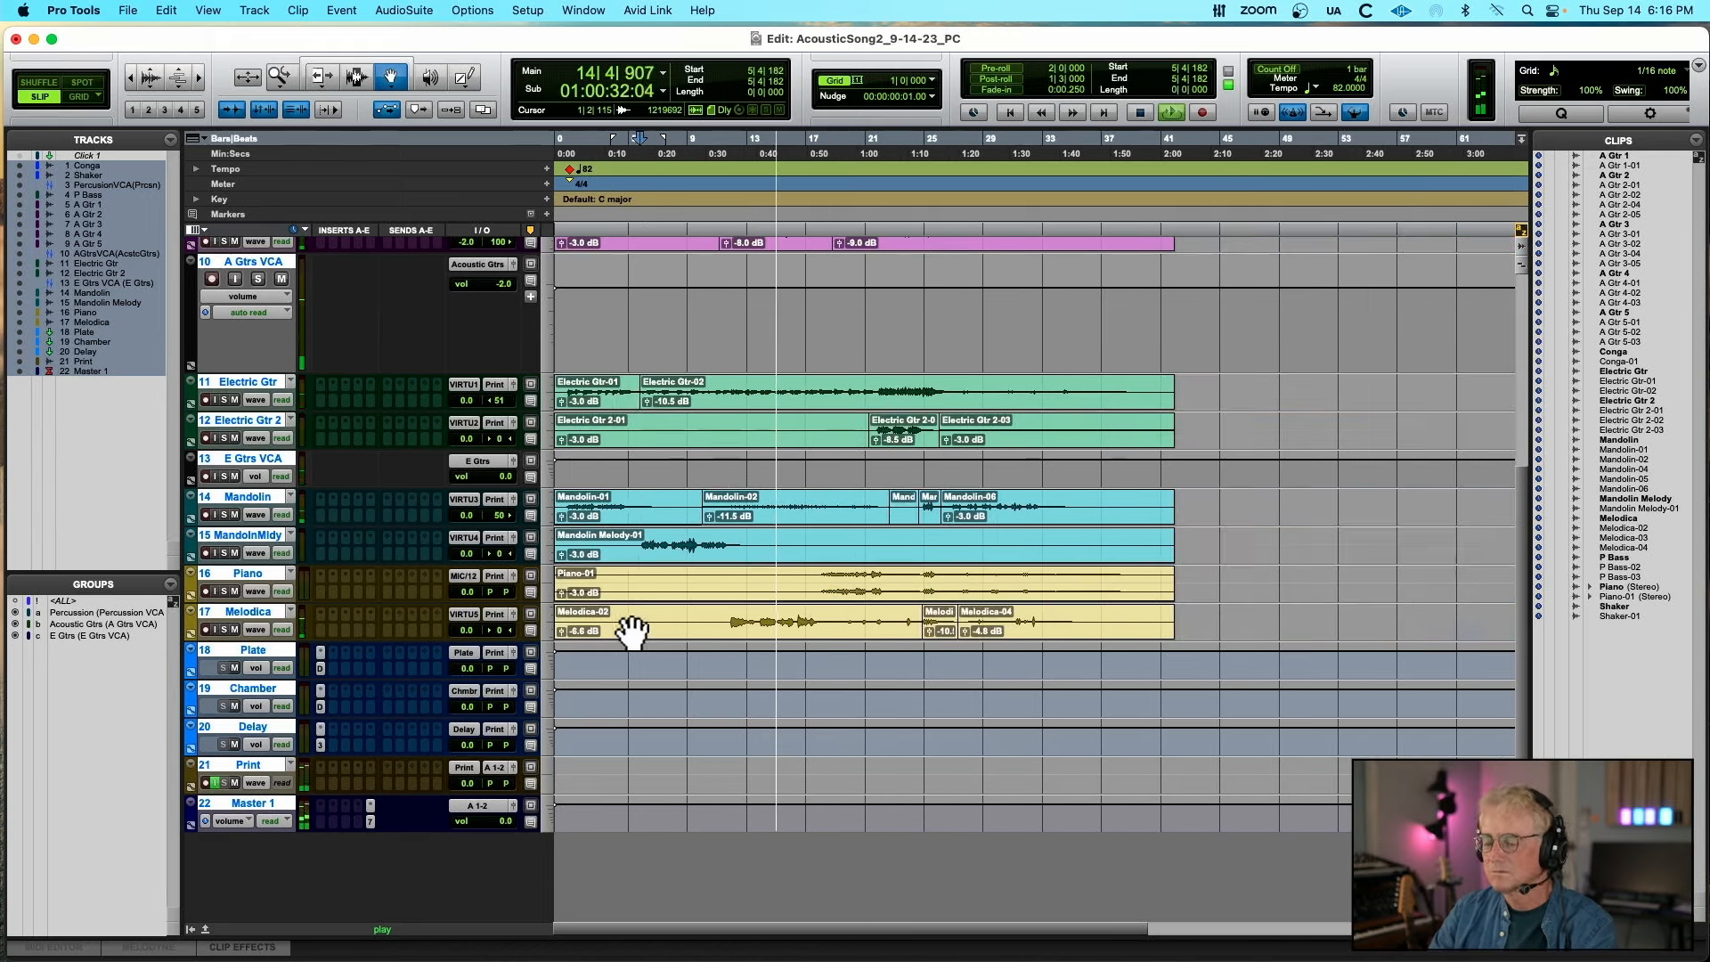
pyautogui.scroll(5, 833, 472)
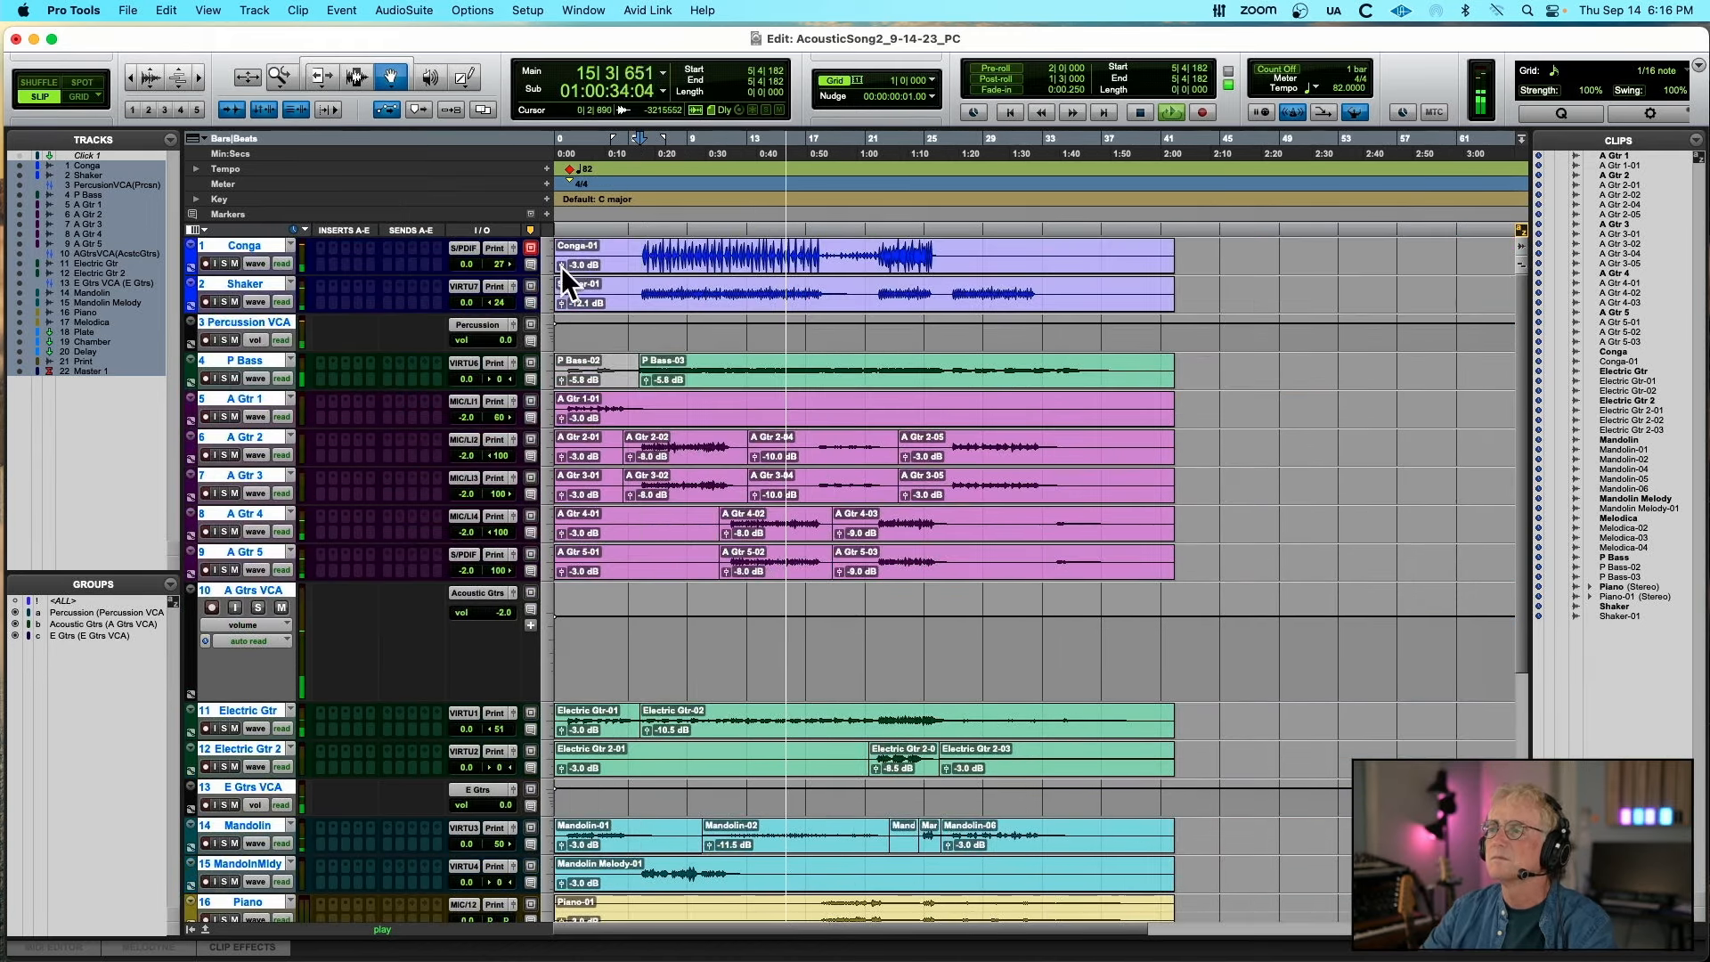
# Stop playback, clear the track selection and lower the Conga-01 clip gain to -4.6 dB
pyautogui.press('space')
pyautogui.keyDown('alt'); pyautogui.click(249, 245); pyautogui.keyUp('alt')
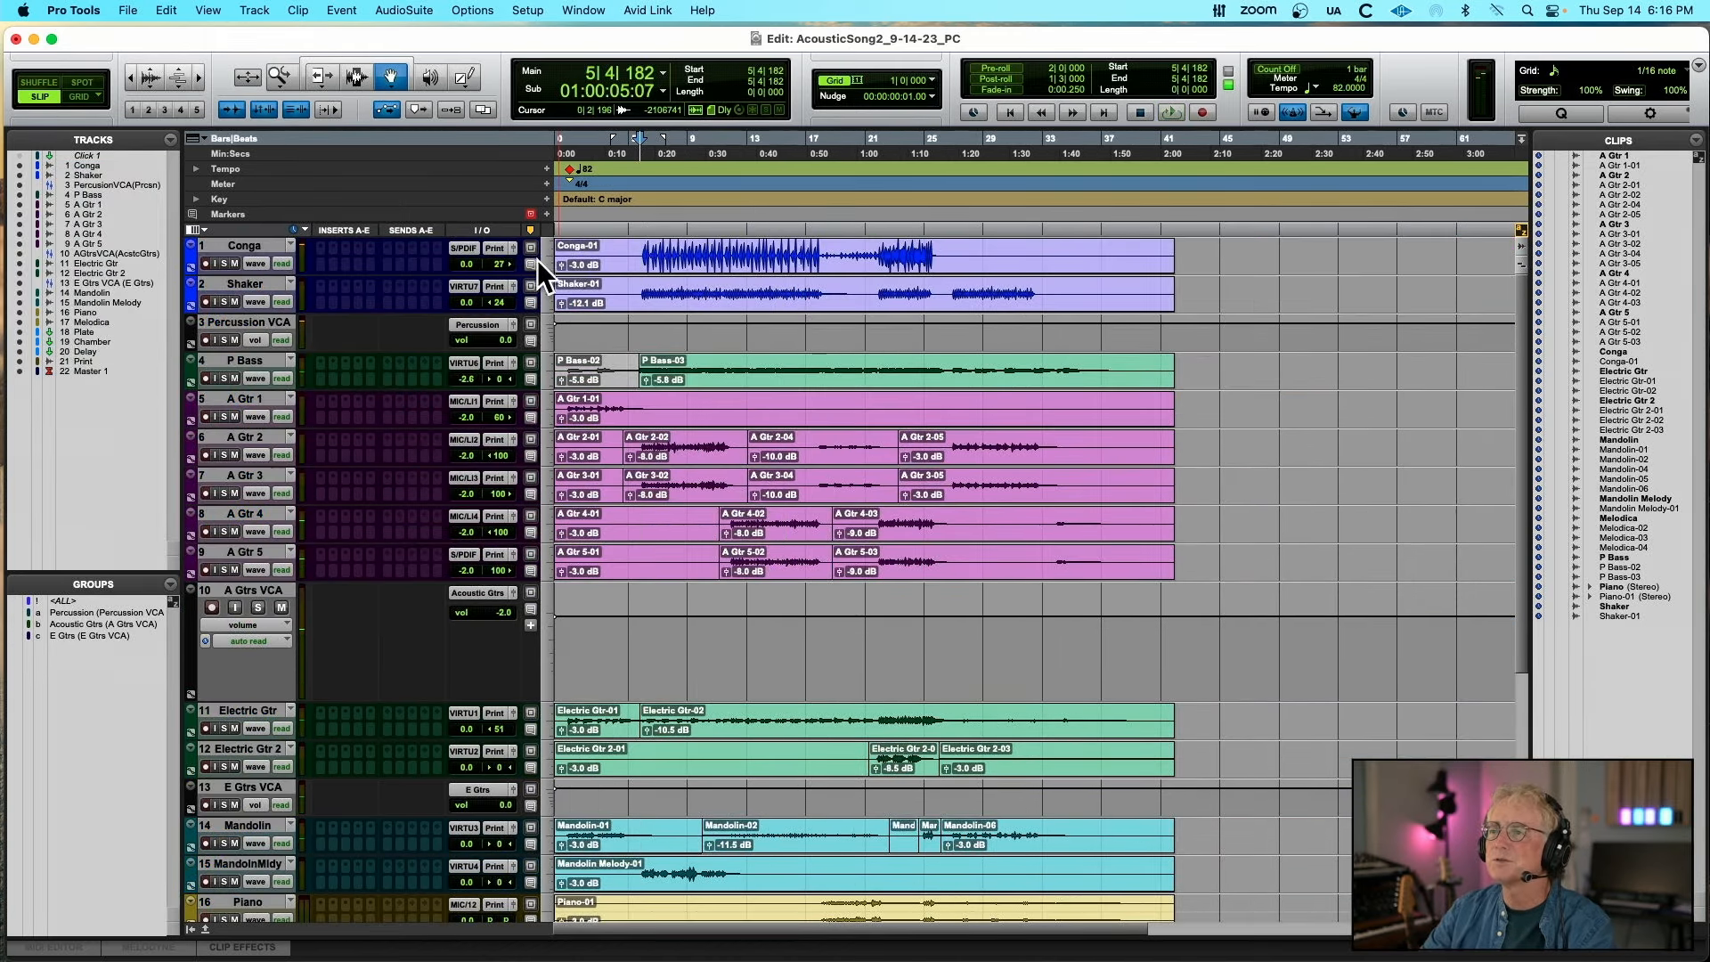
pyautogui.moveTo(563, 263); pyautogui.dragTo(563, 266)
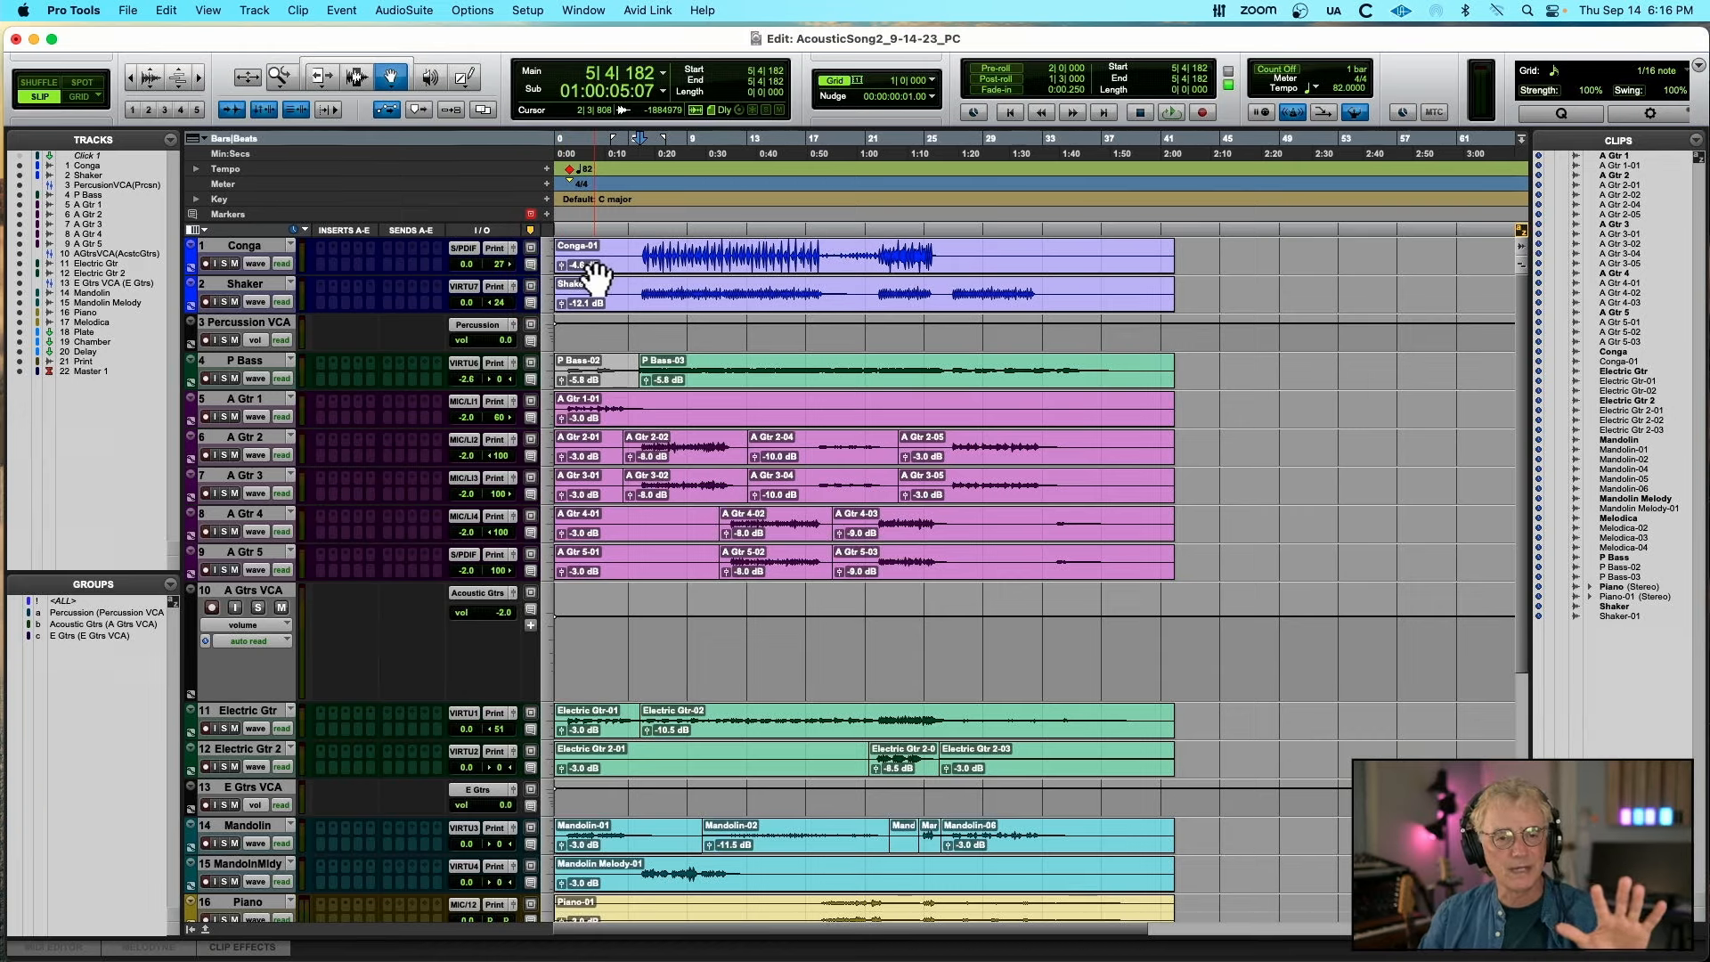
# Play from about bar 13 beat 2 to check the conga level against the rest of the tracks
pyautogui.click(751, 210)
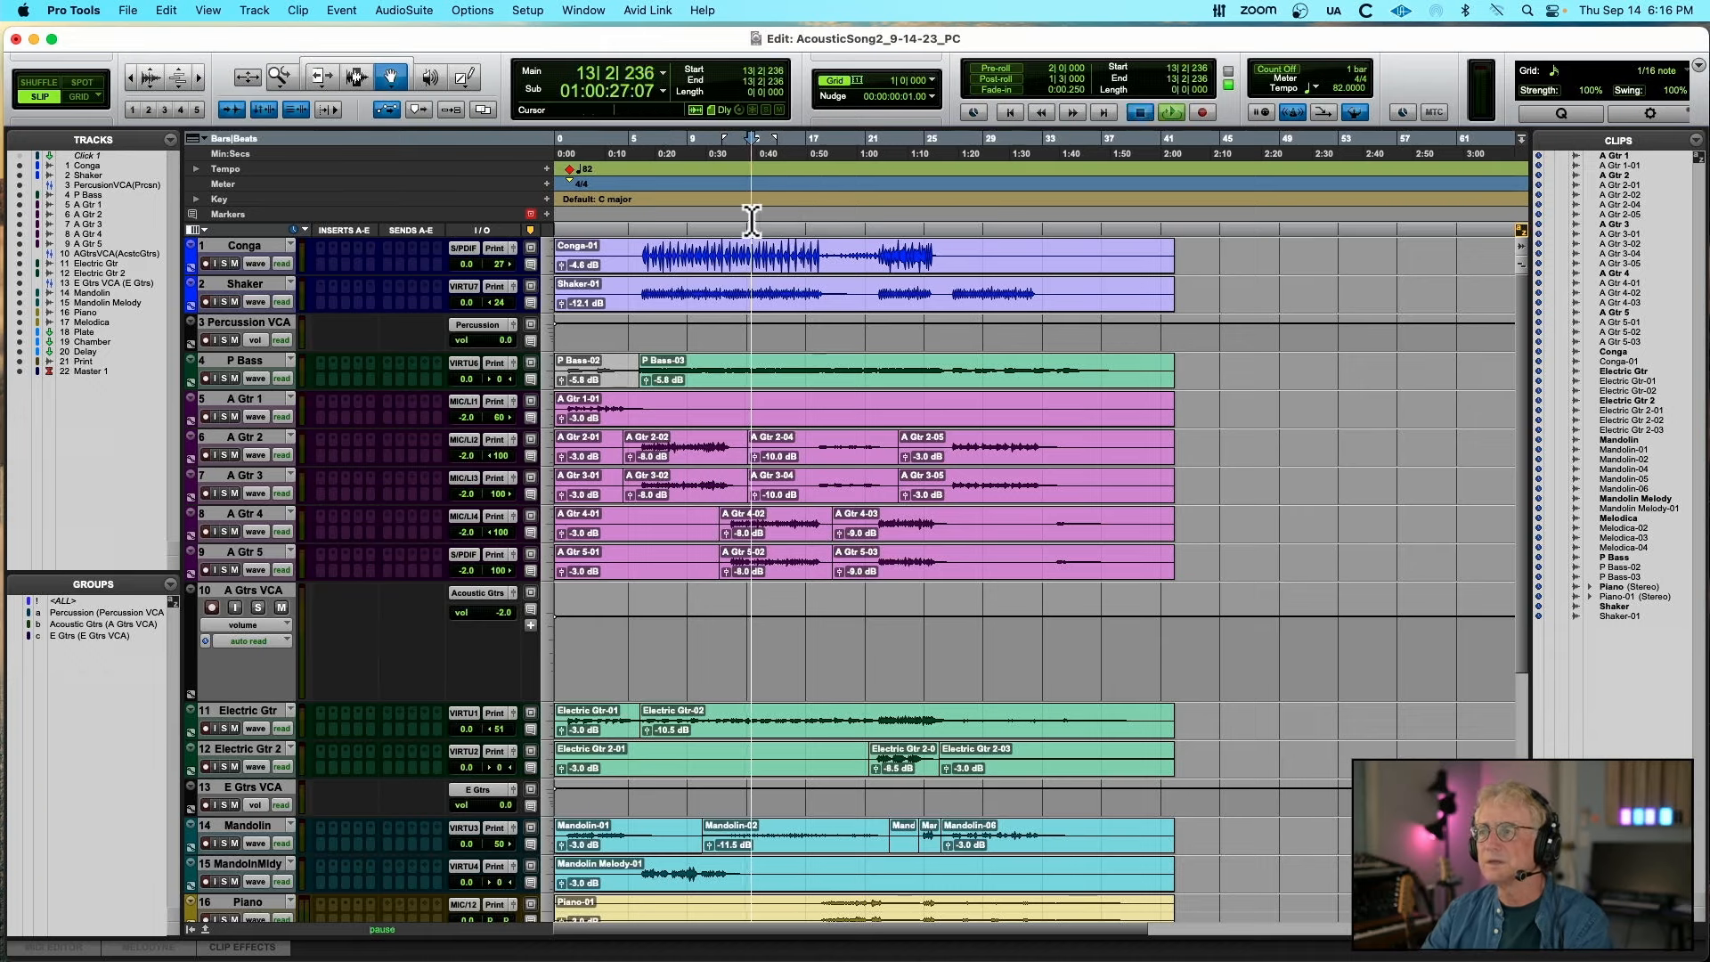
pyautogui.press('space')
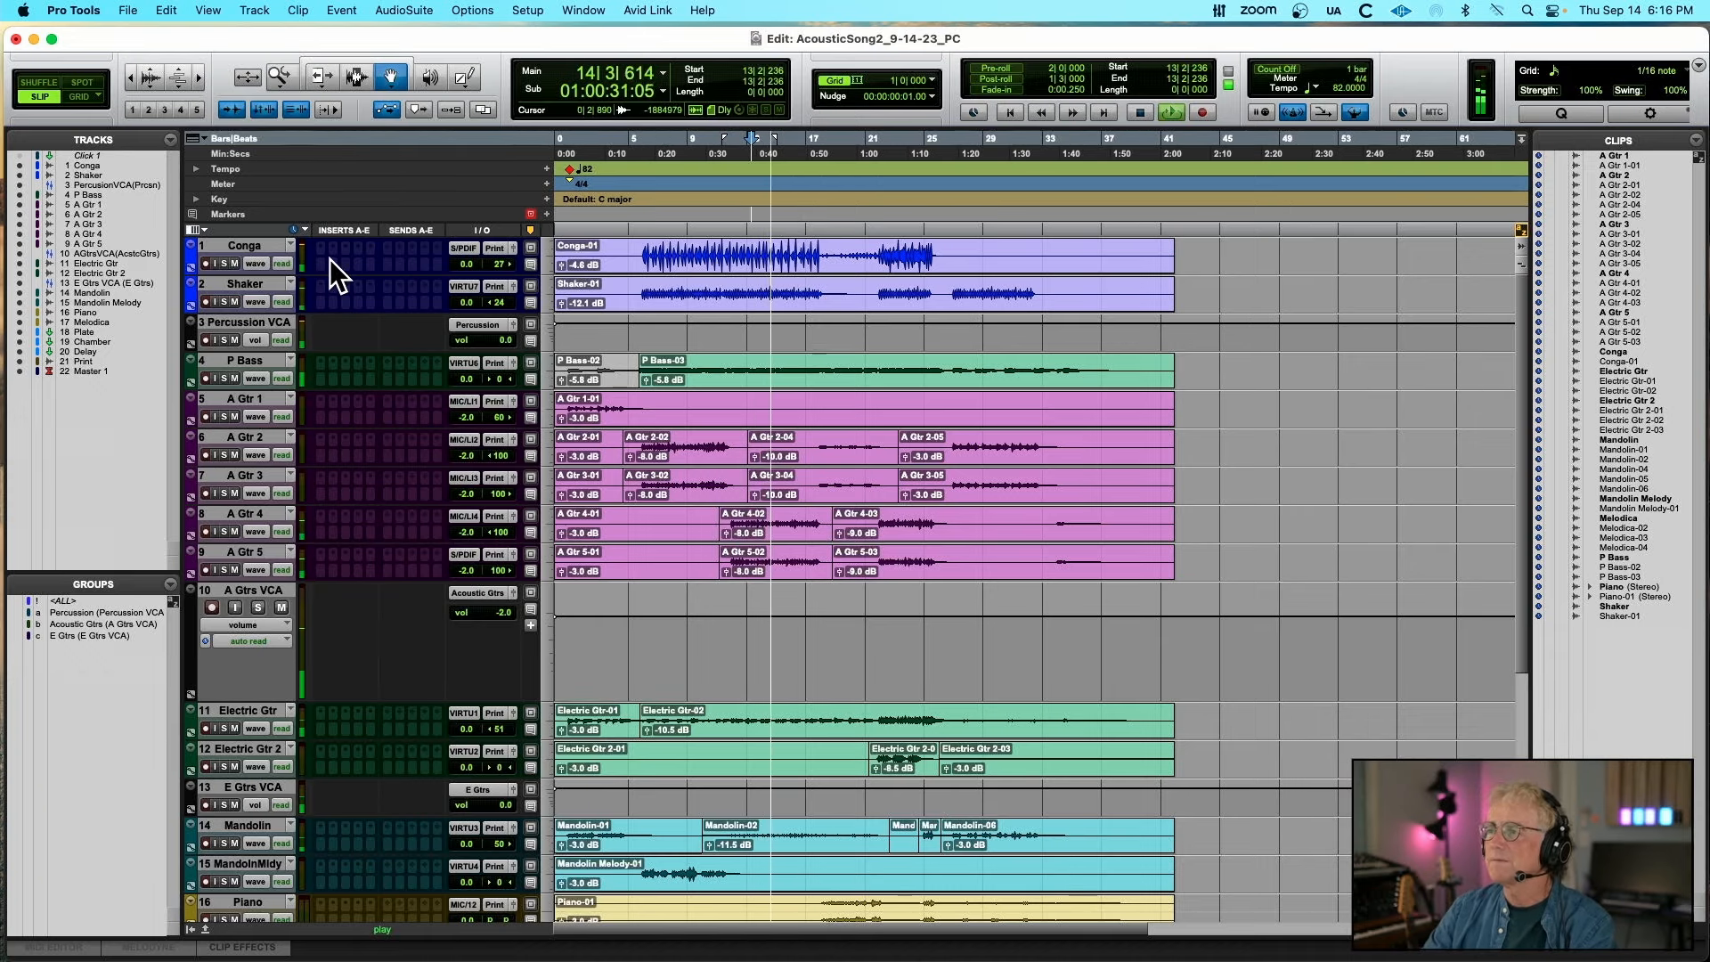
pyautogui.press('space')
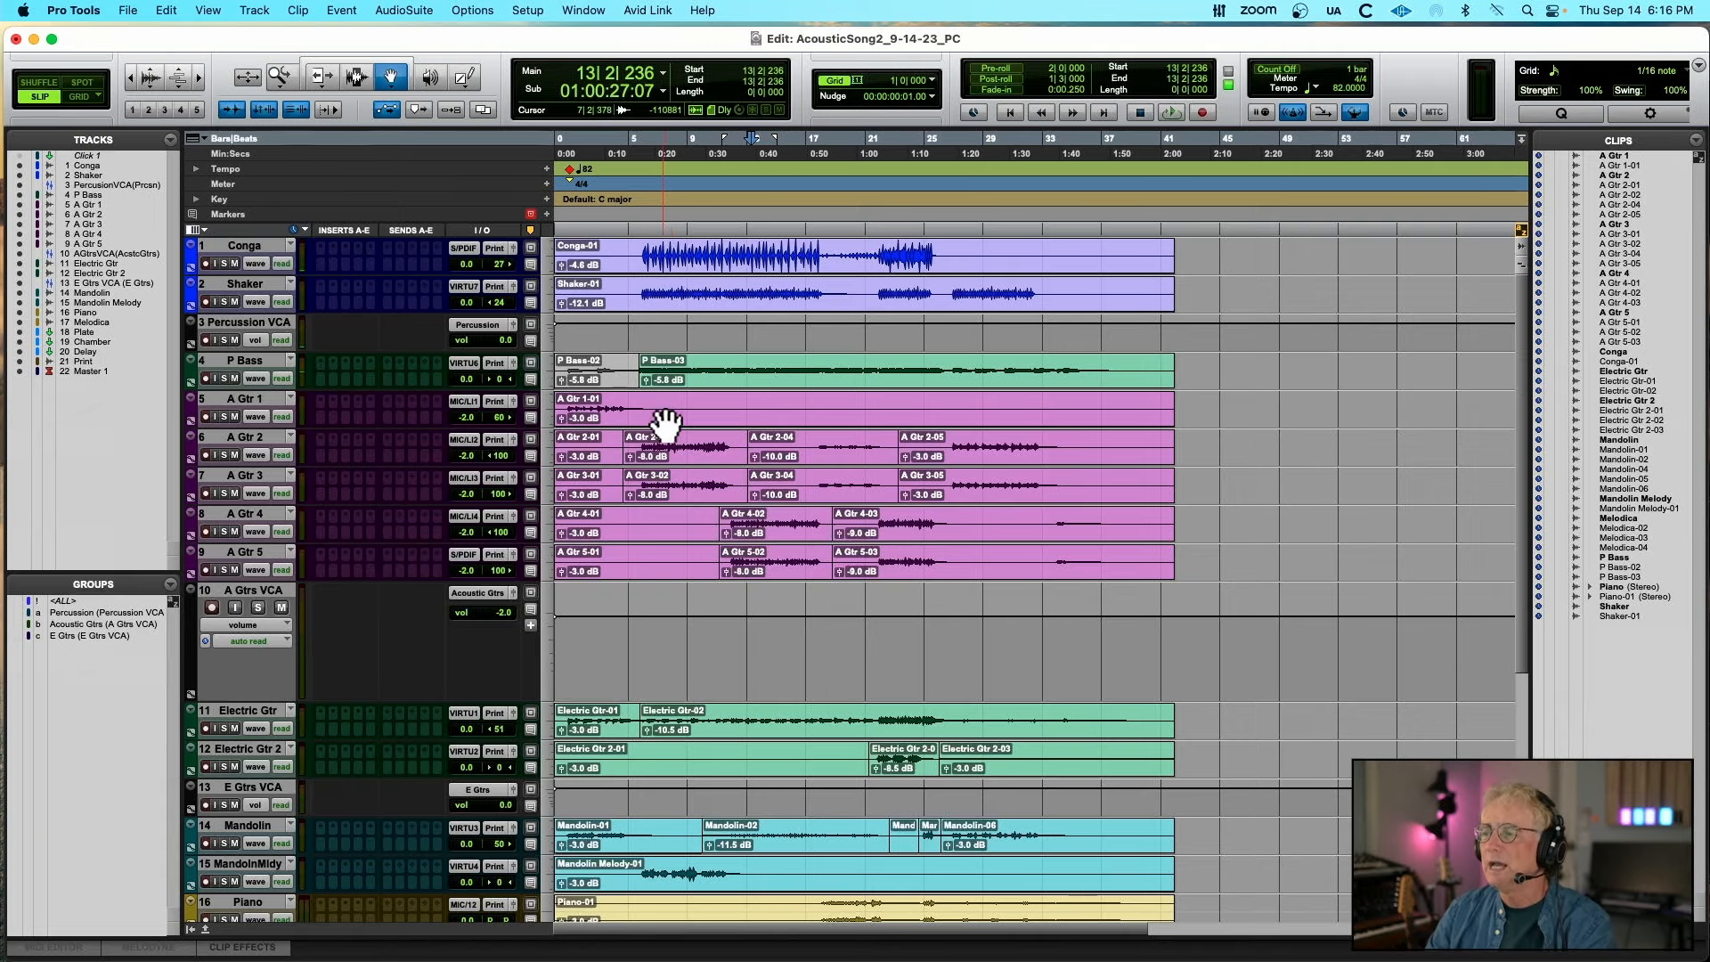
pyautogui.scroll(-5, 657, 428)
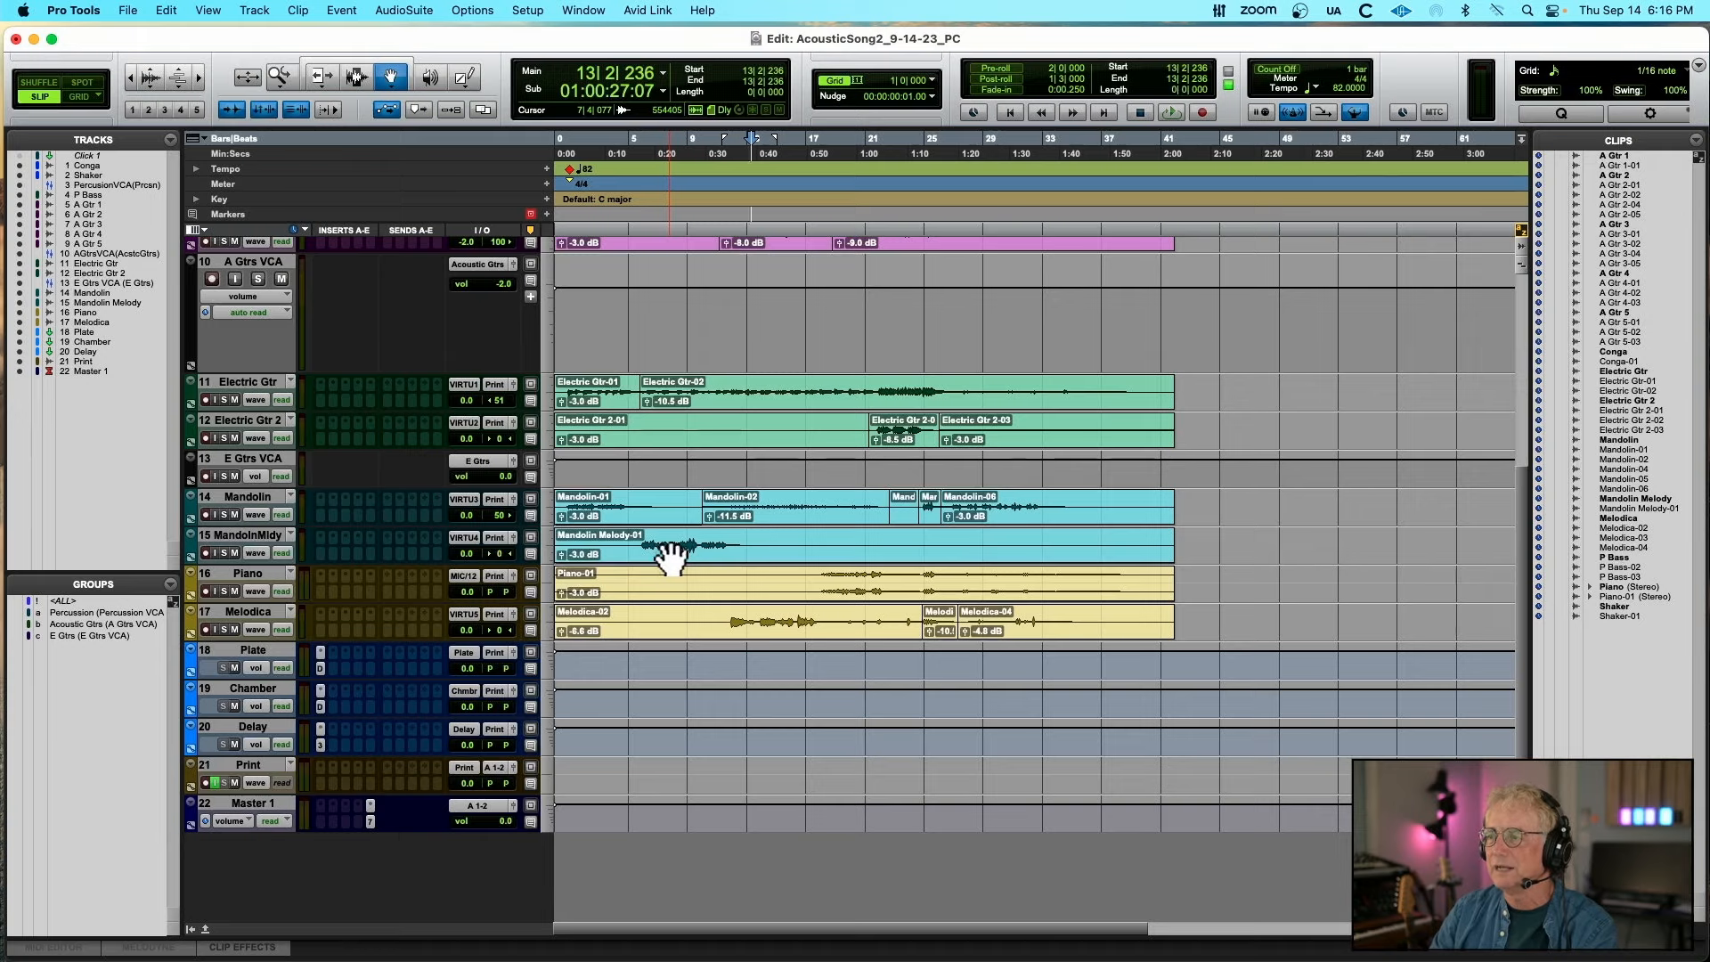
pyautogui.scroll(3, 670, 557)
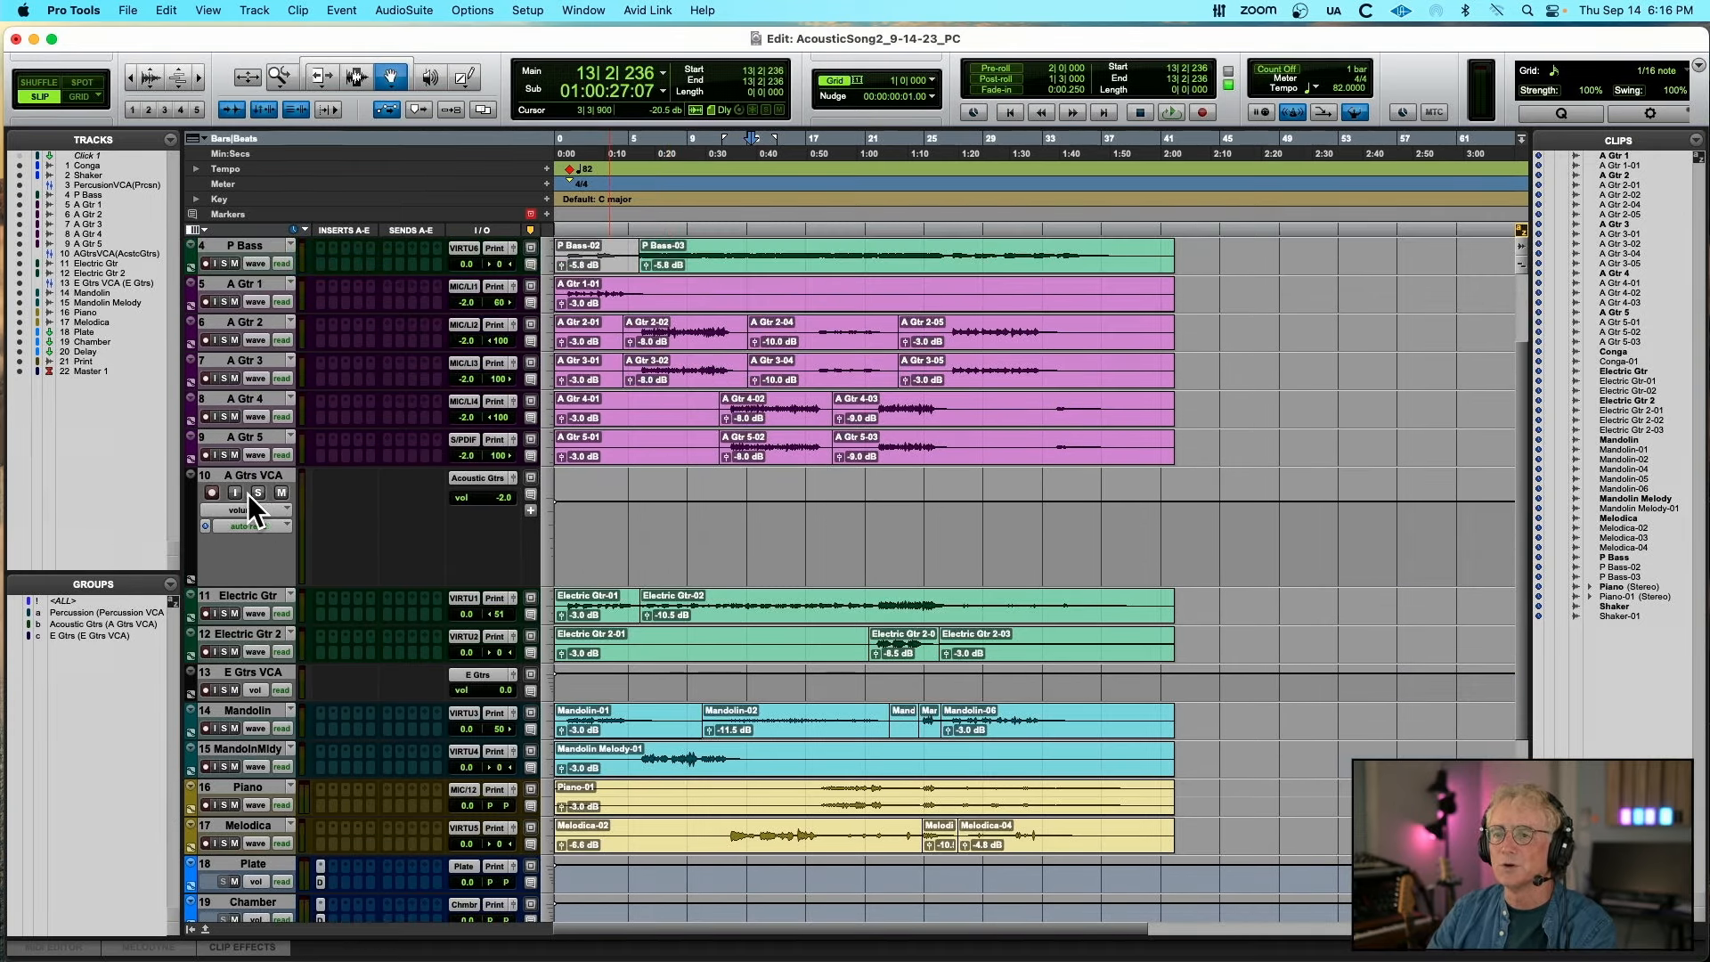
# Solo the A Gtrs VCA, play from about bar 5 beat 3, and solo the P Bass along with it
pyautogui.click(256, 494)
pyautogui.click(636, 196)
pyautogui.press('space')
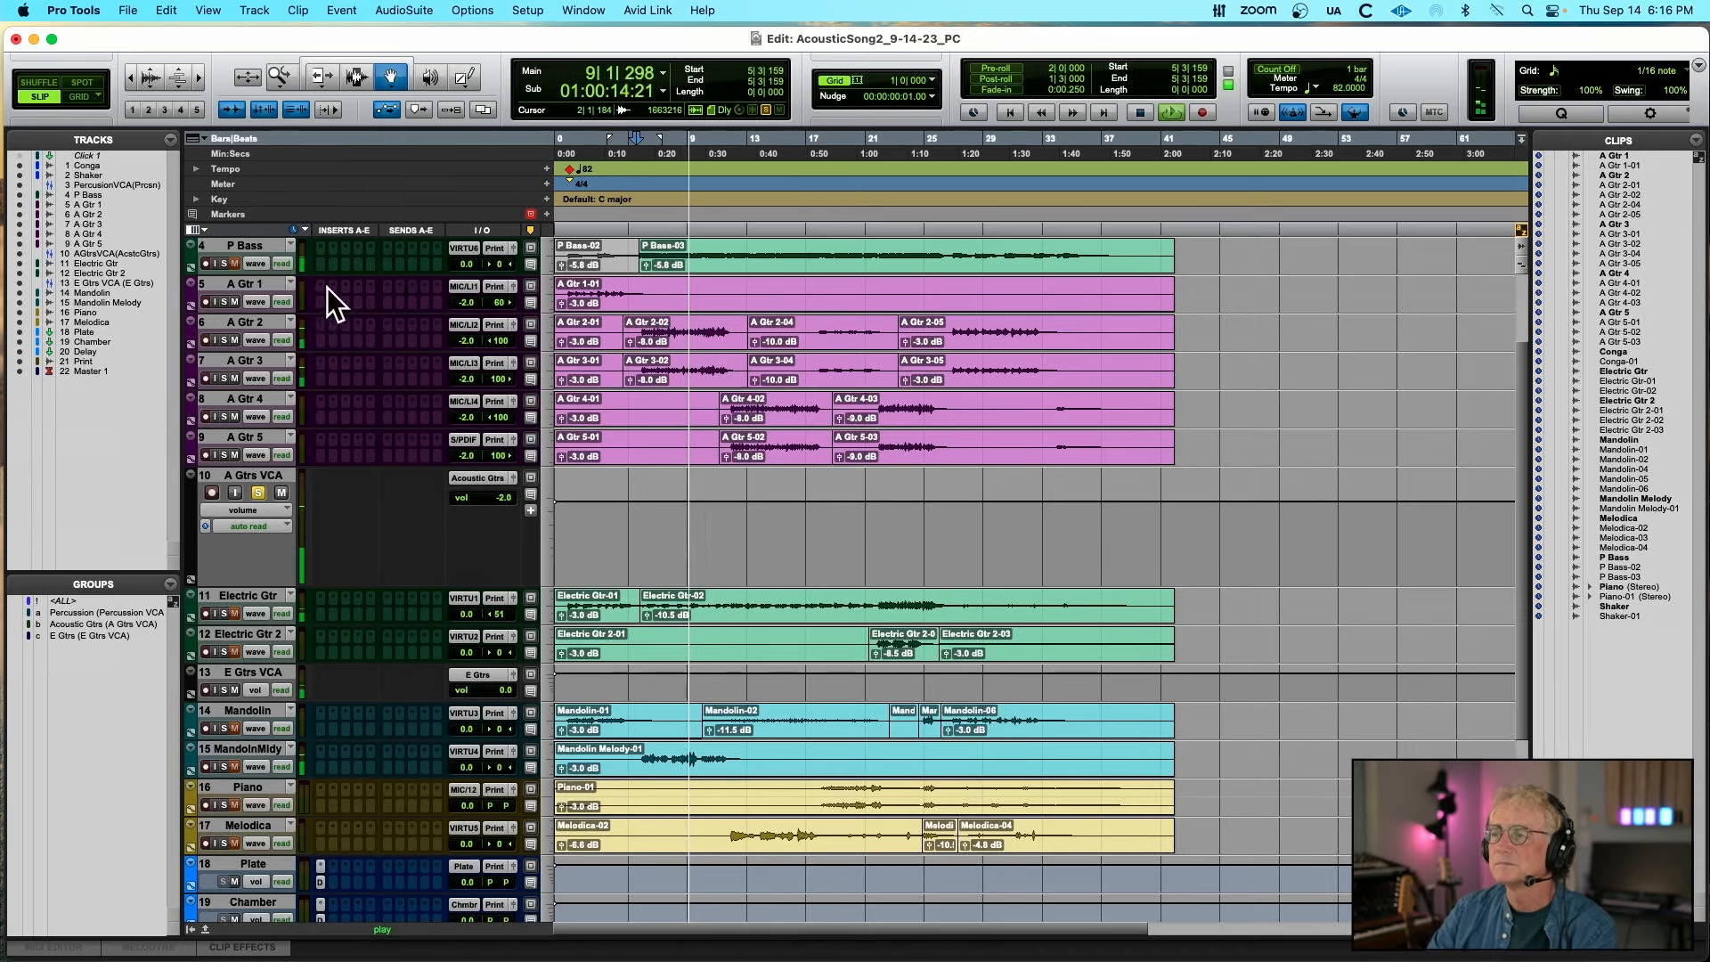
pyautogui.click(225, 263)
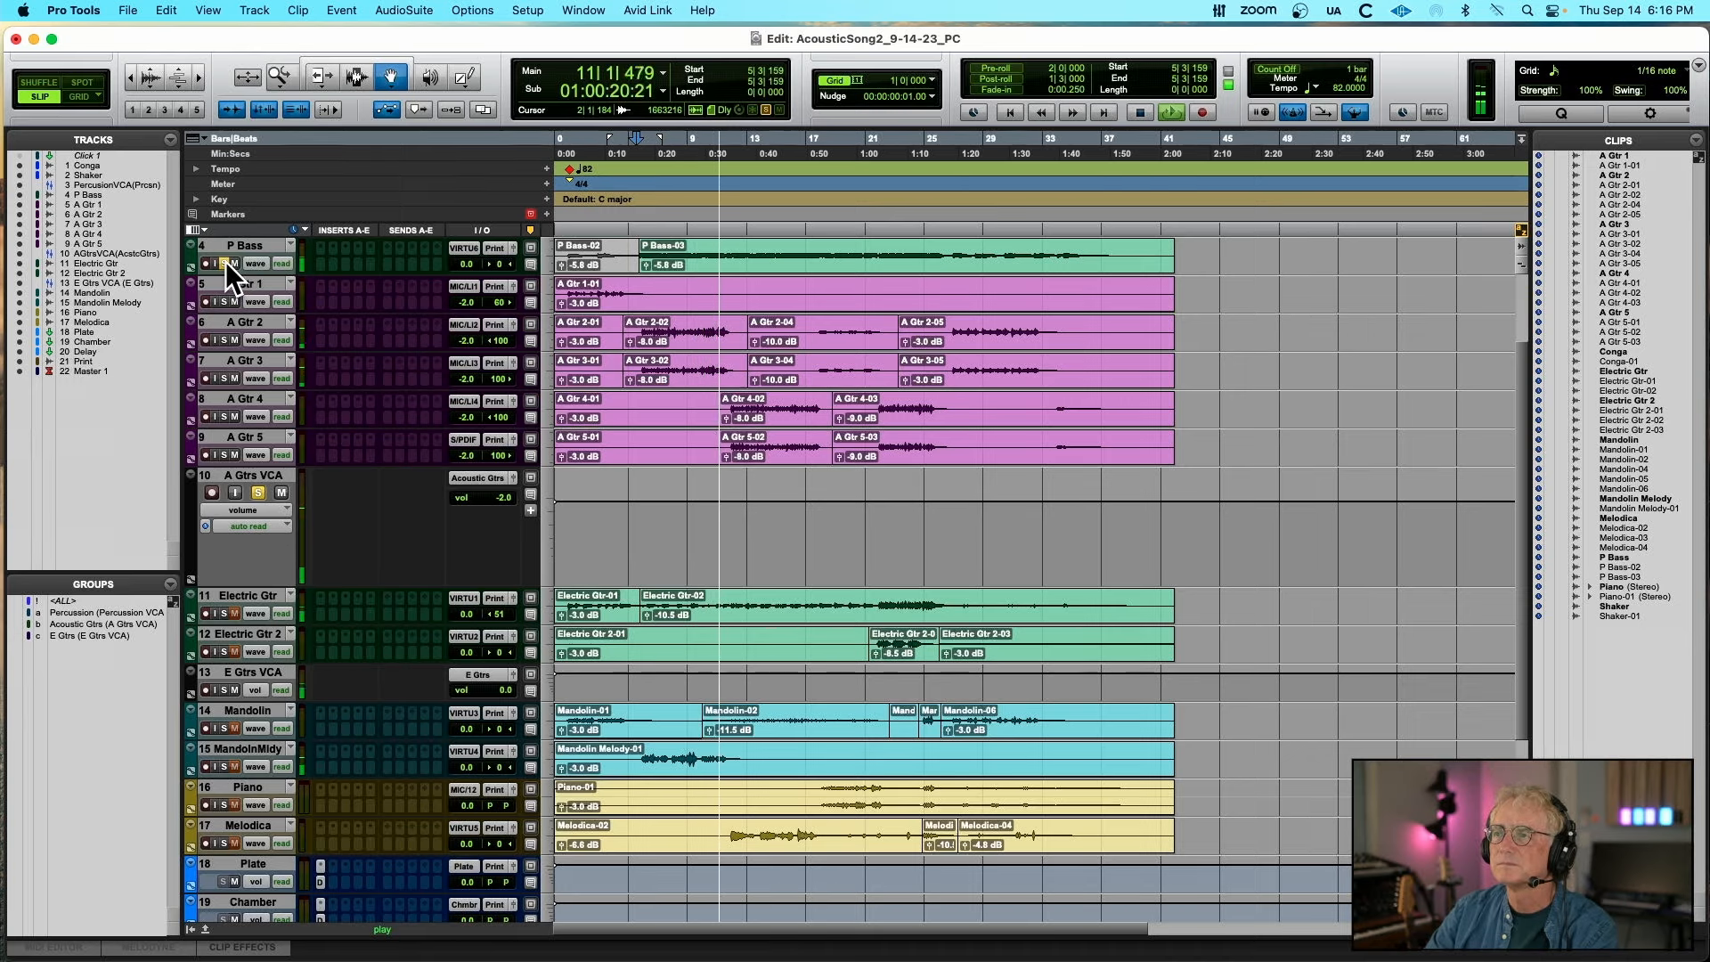
pyautogui.press('space')
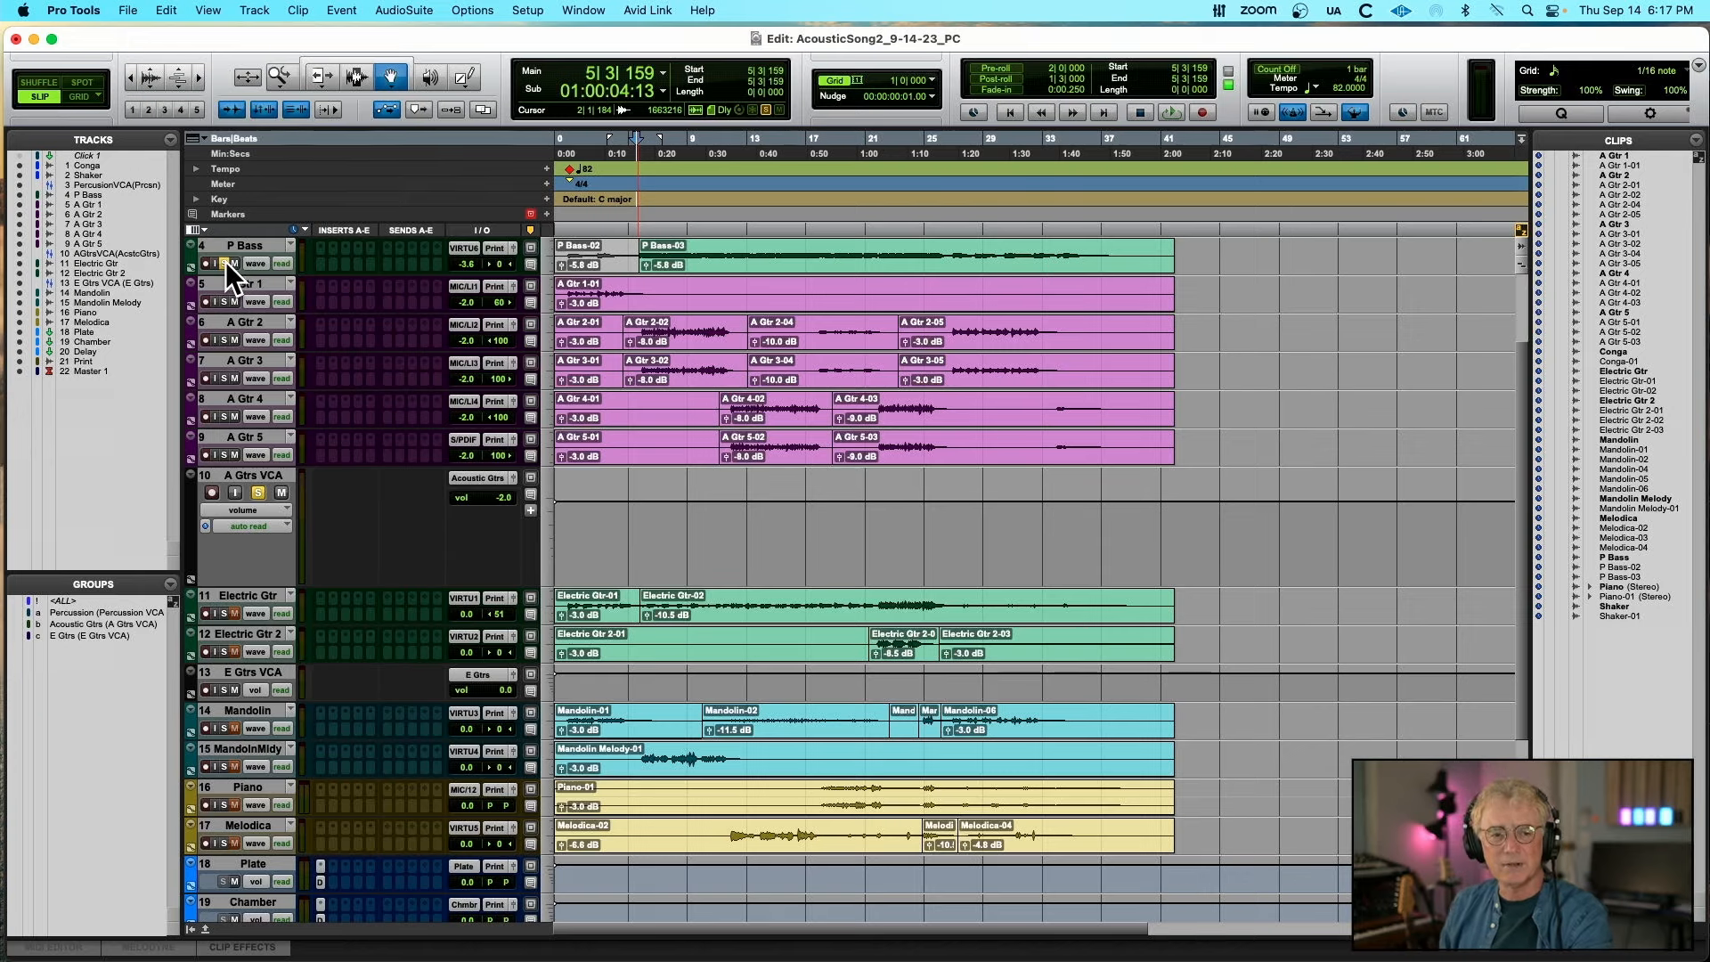
# Replay the soloed acoustic guitars and bass from bar 5 beat 3 to judge their balance
pyautogui.press('space')
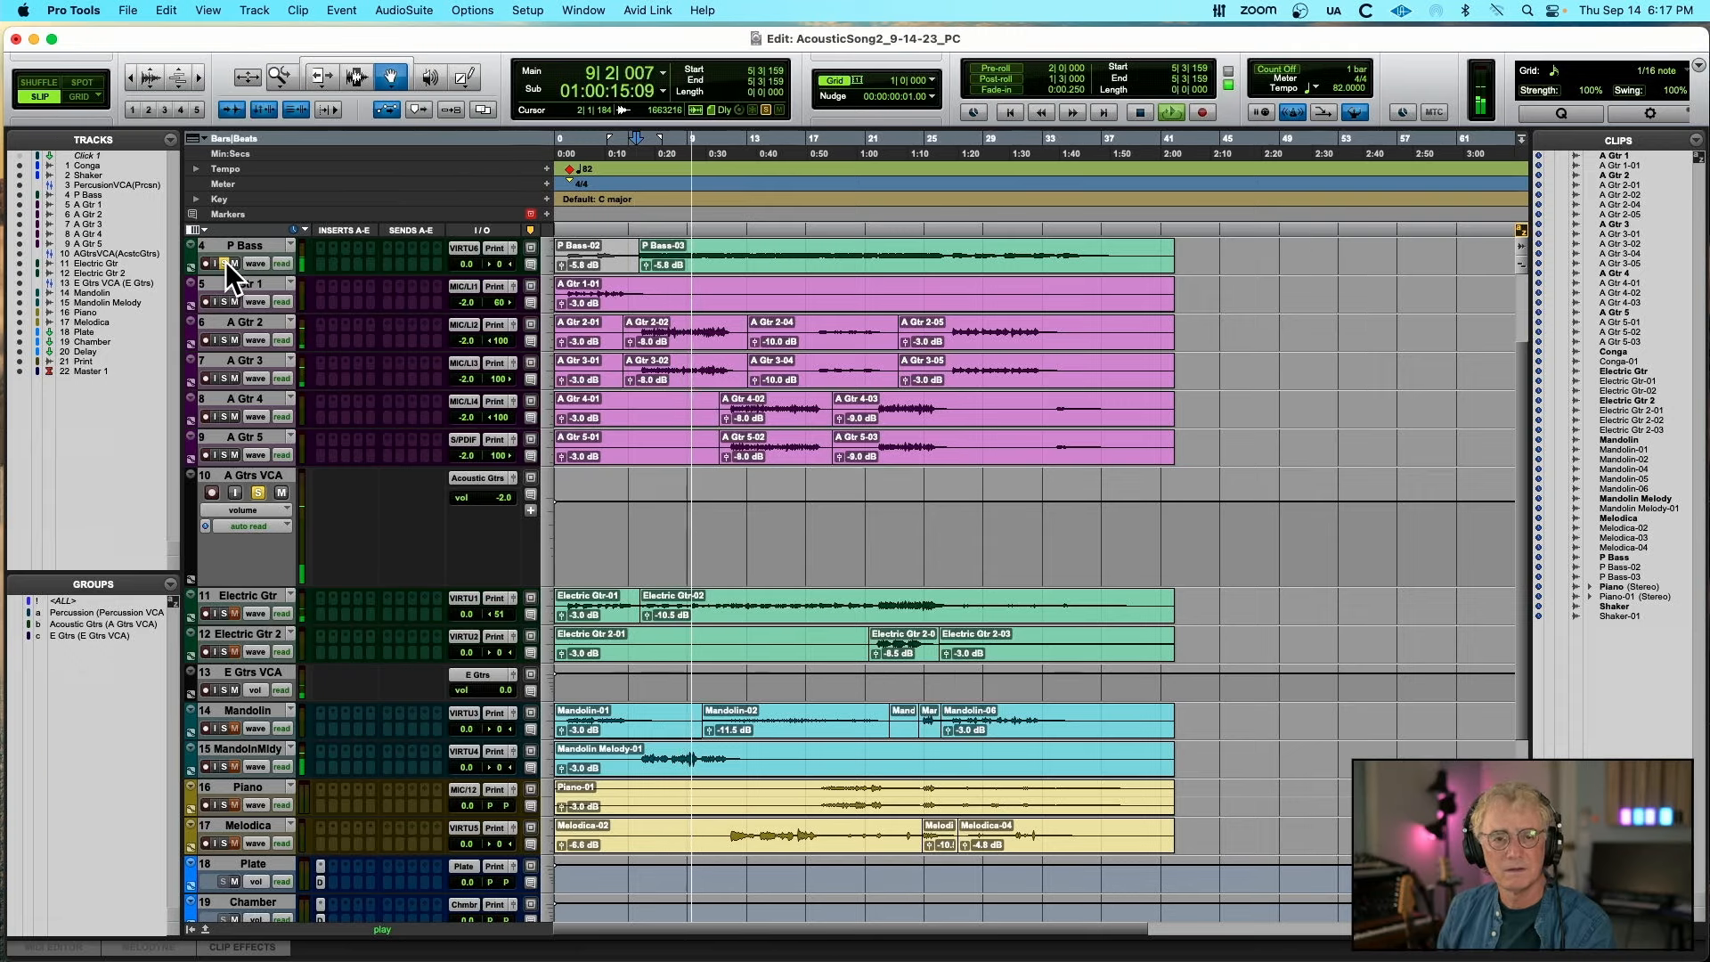
pyautogui.scroll(-5, 227, 262)
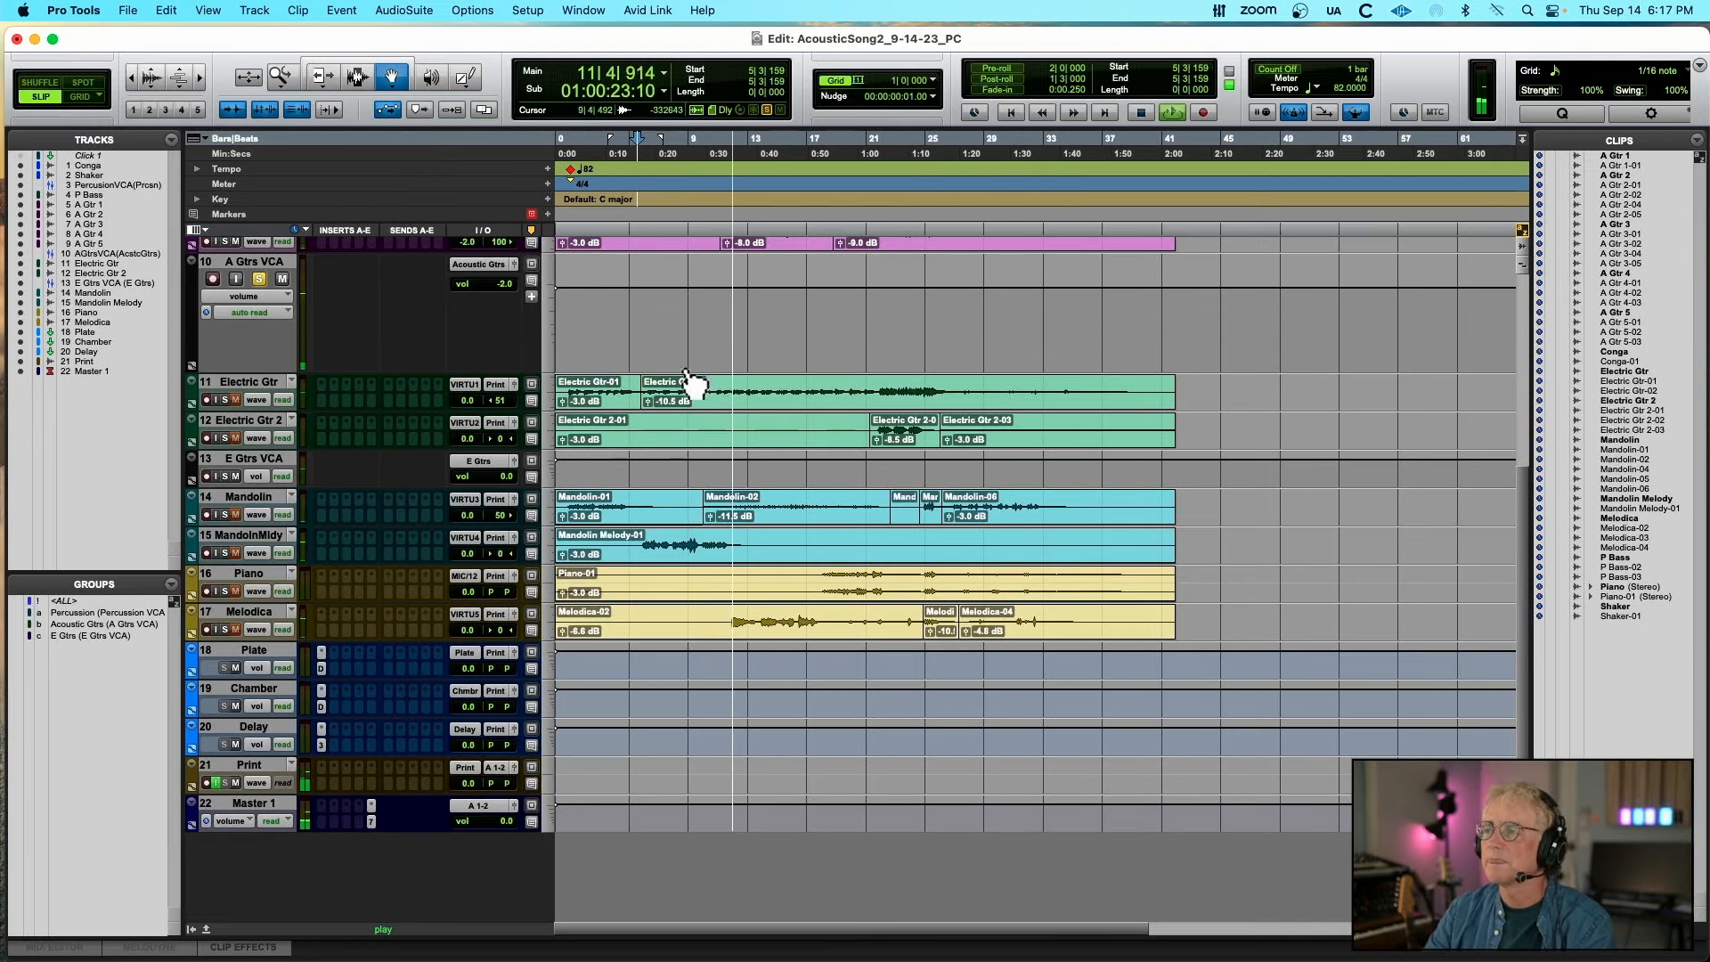
pyautogui.press('space')
pyautogui.scroll(8, 657, 354)
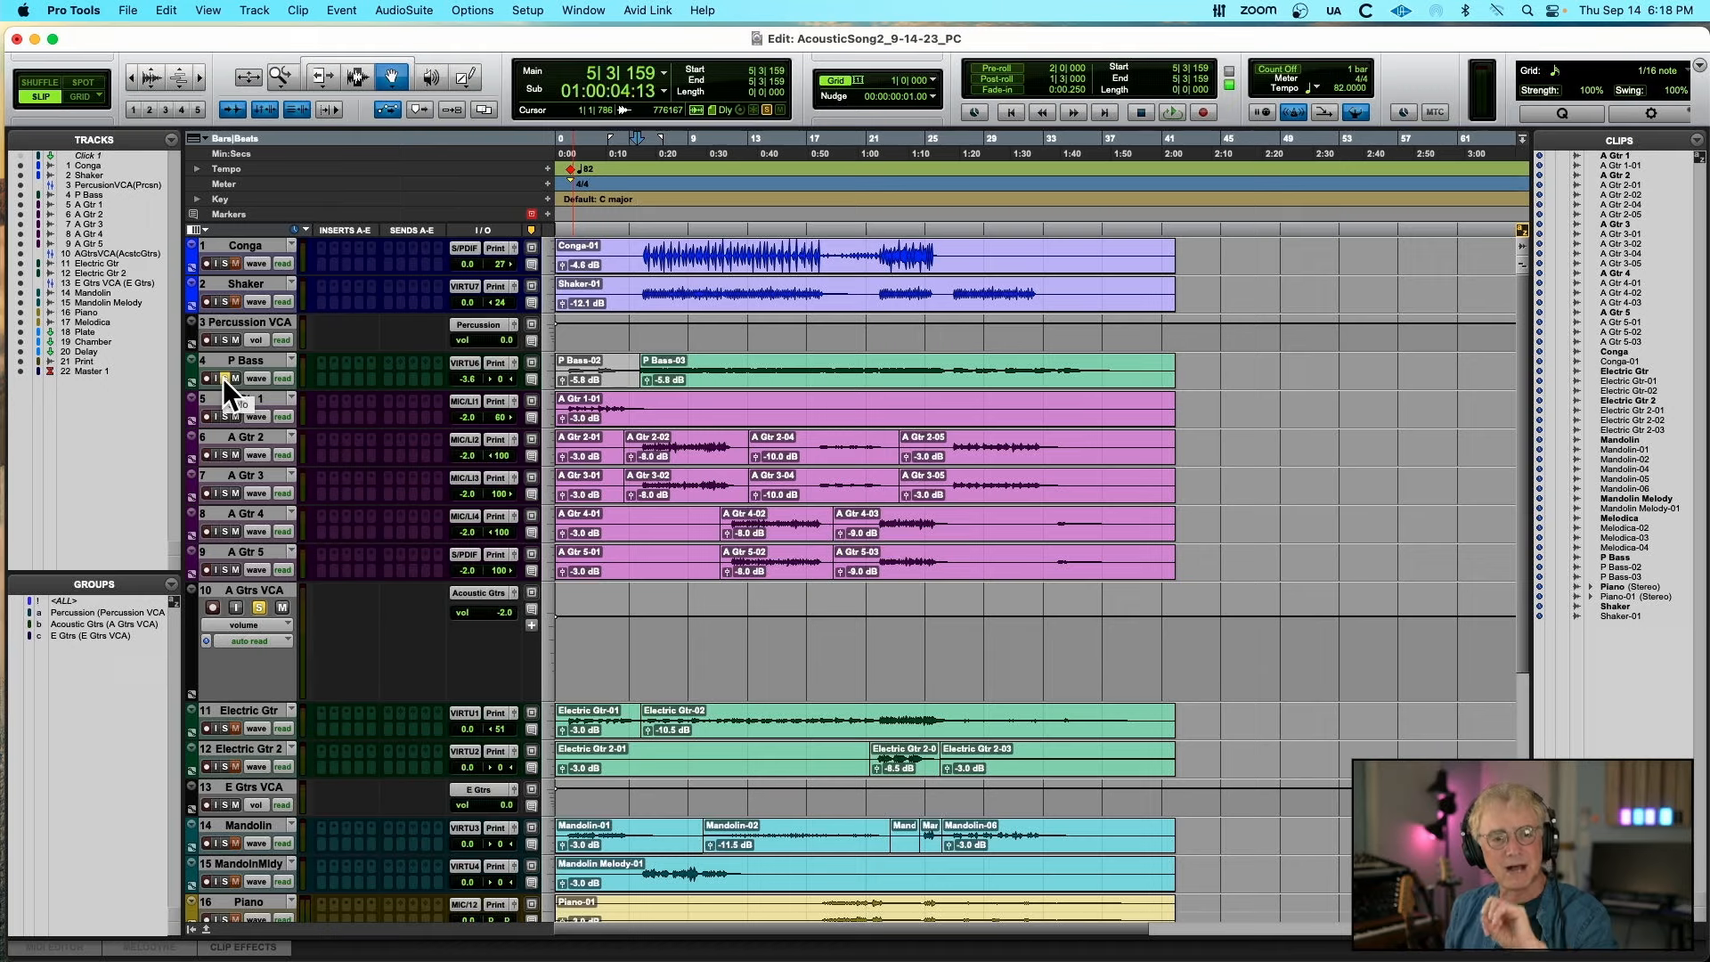
# Create a stereo Aux Input track named "Gtrs Mstr" directly below the A Gtr 5 track
pyautogui.scroll(-6, 223, 377)
pyautogui.hscroll(8, 222, 378)
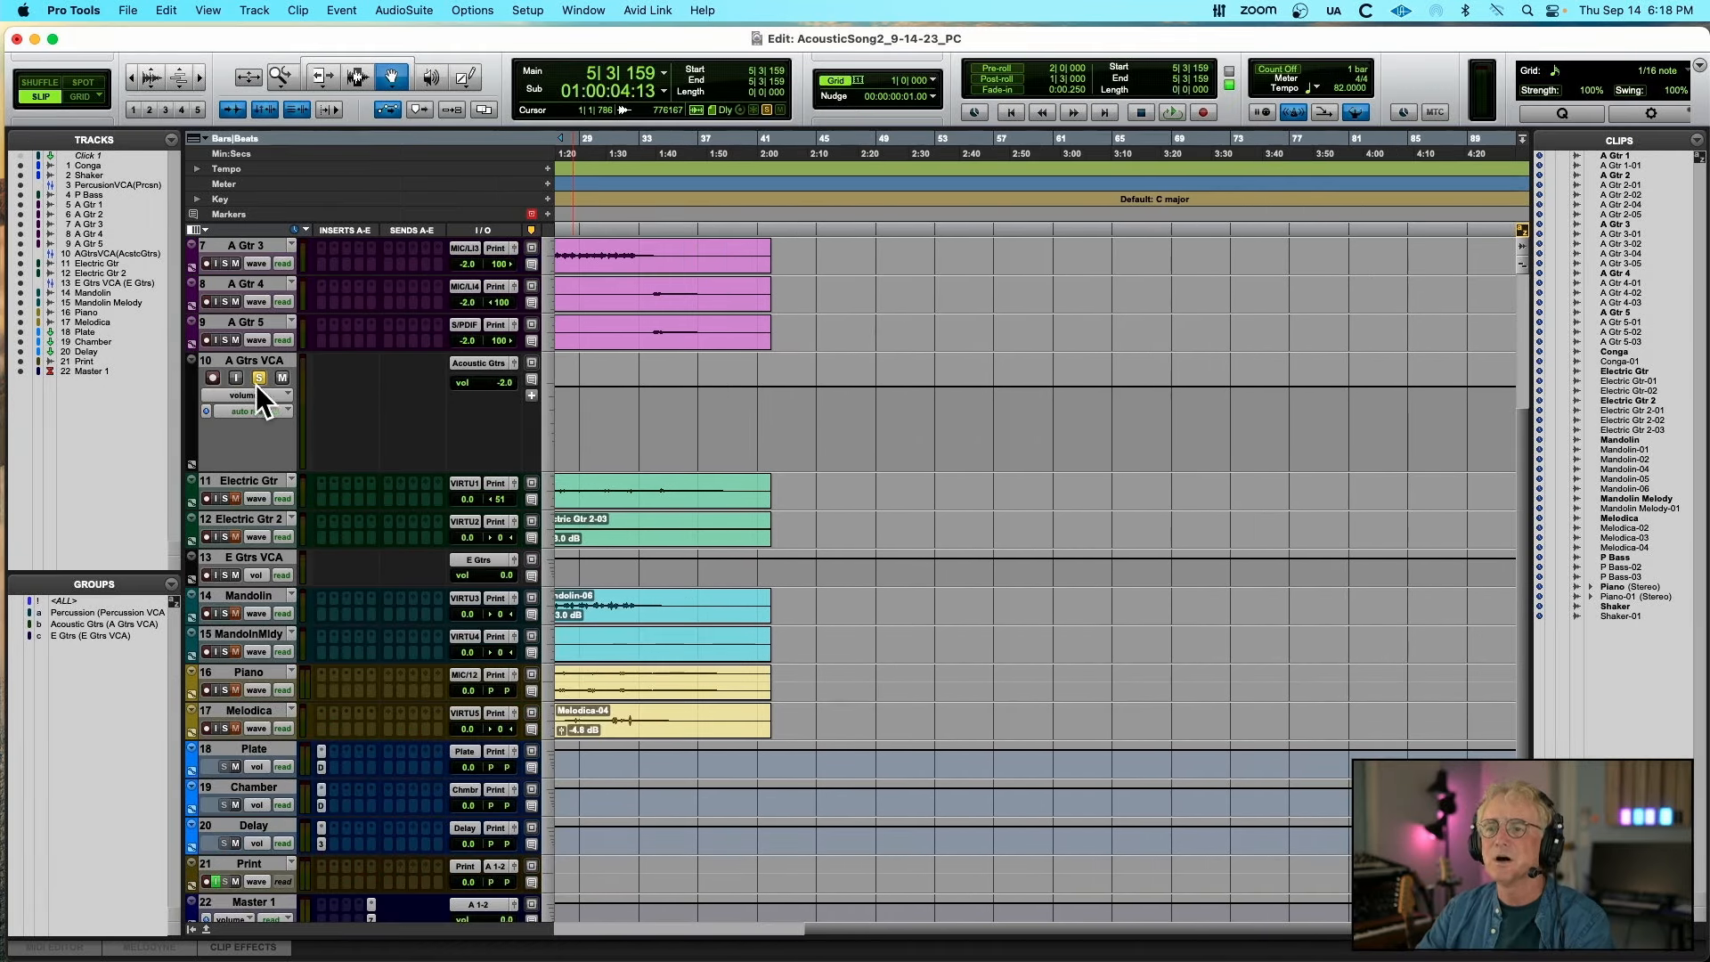
pyautogui.hscroll(-5, 295, 392)
pyautogui.scroll(2, 303, 392)
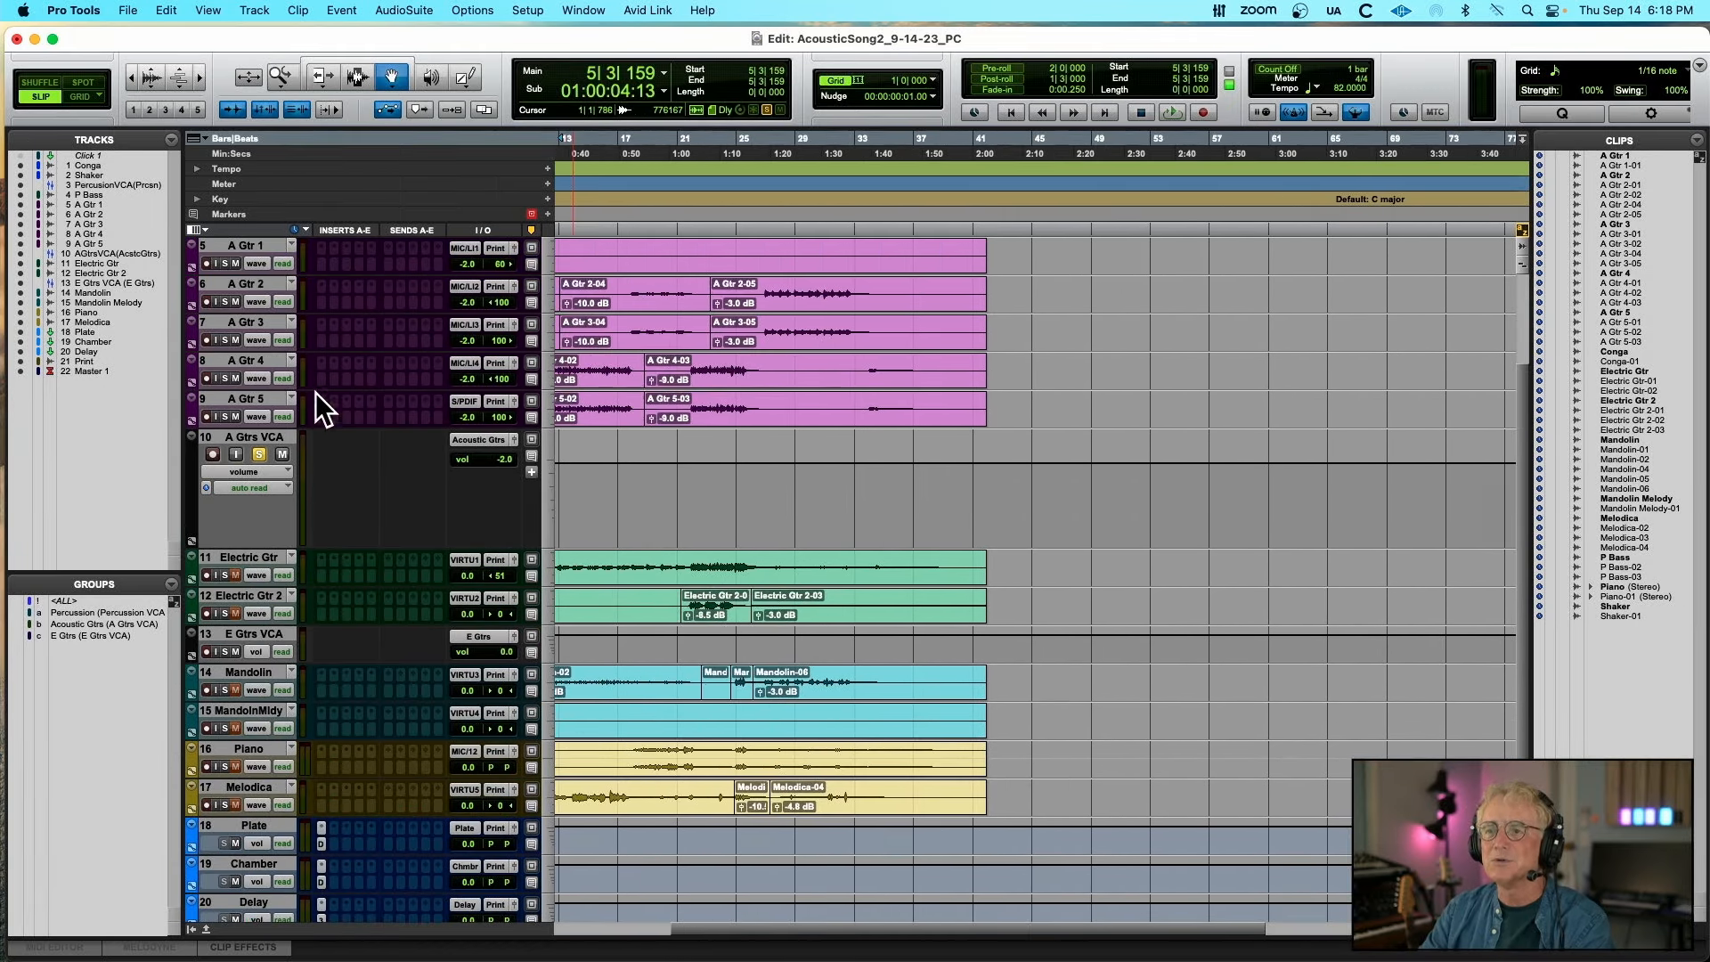
pyautogui.click(267, 398)
pyautogui.press('shift+super+n')
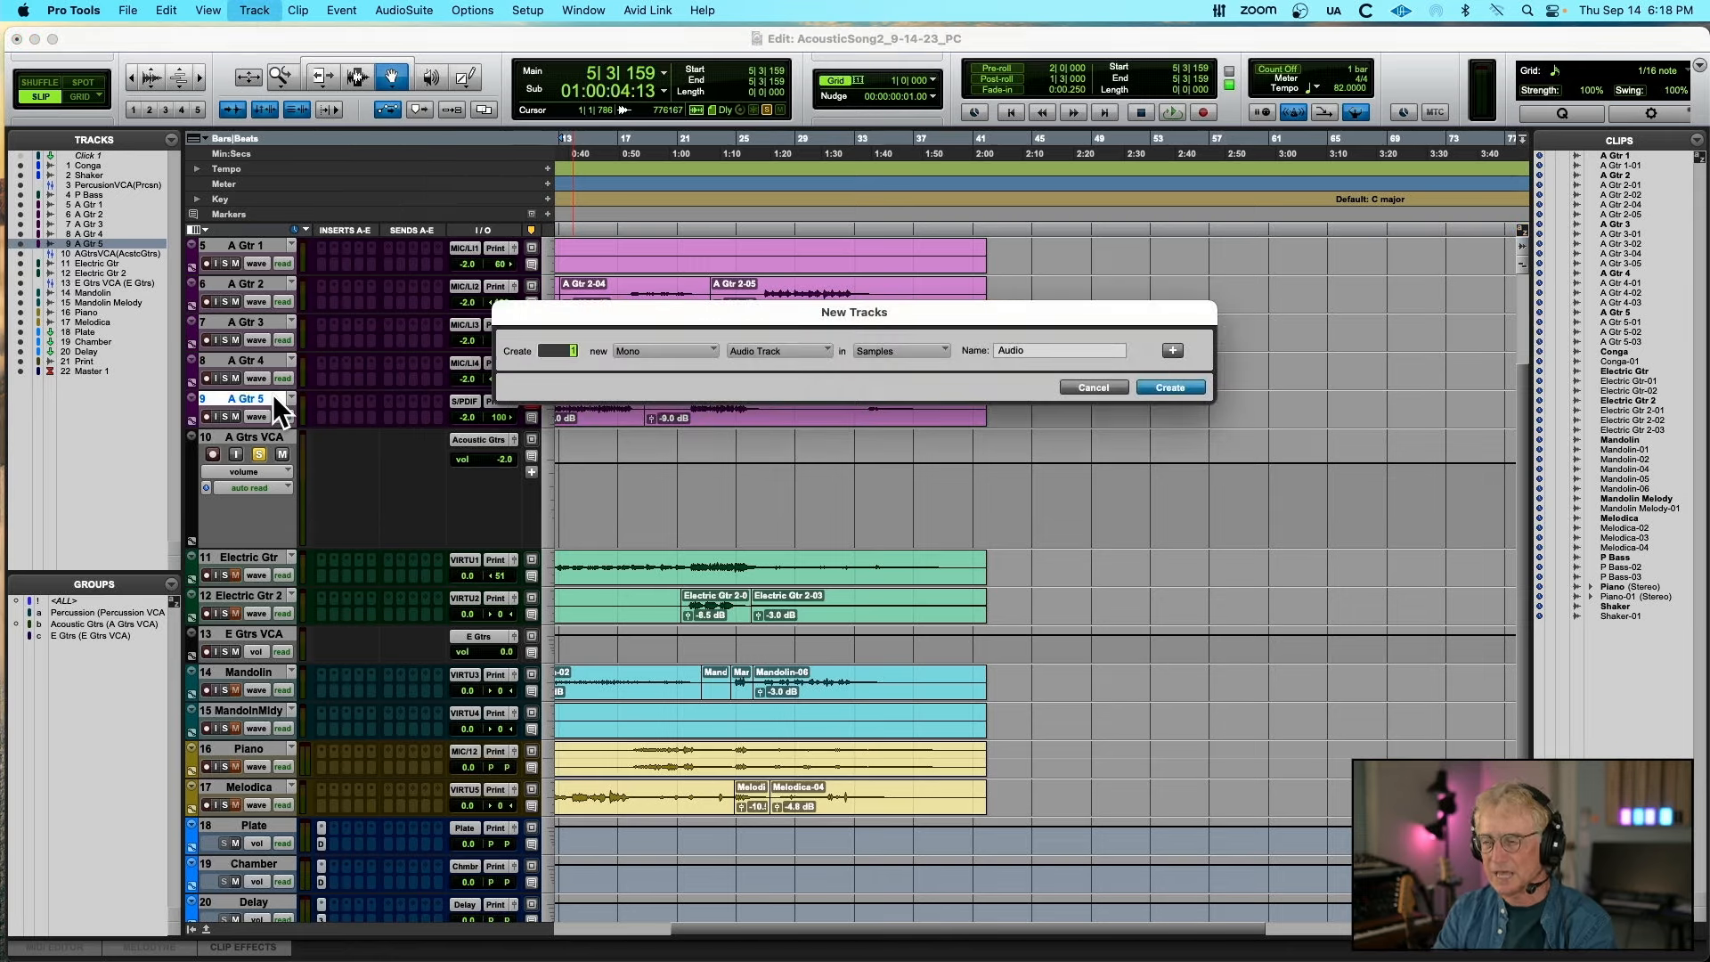
pyautogui.click(693, 347)
pyautogui.click(688, 365)
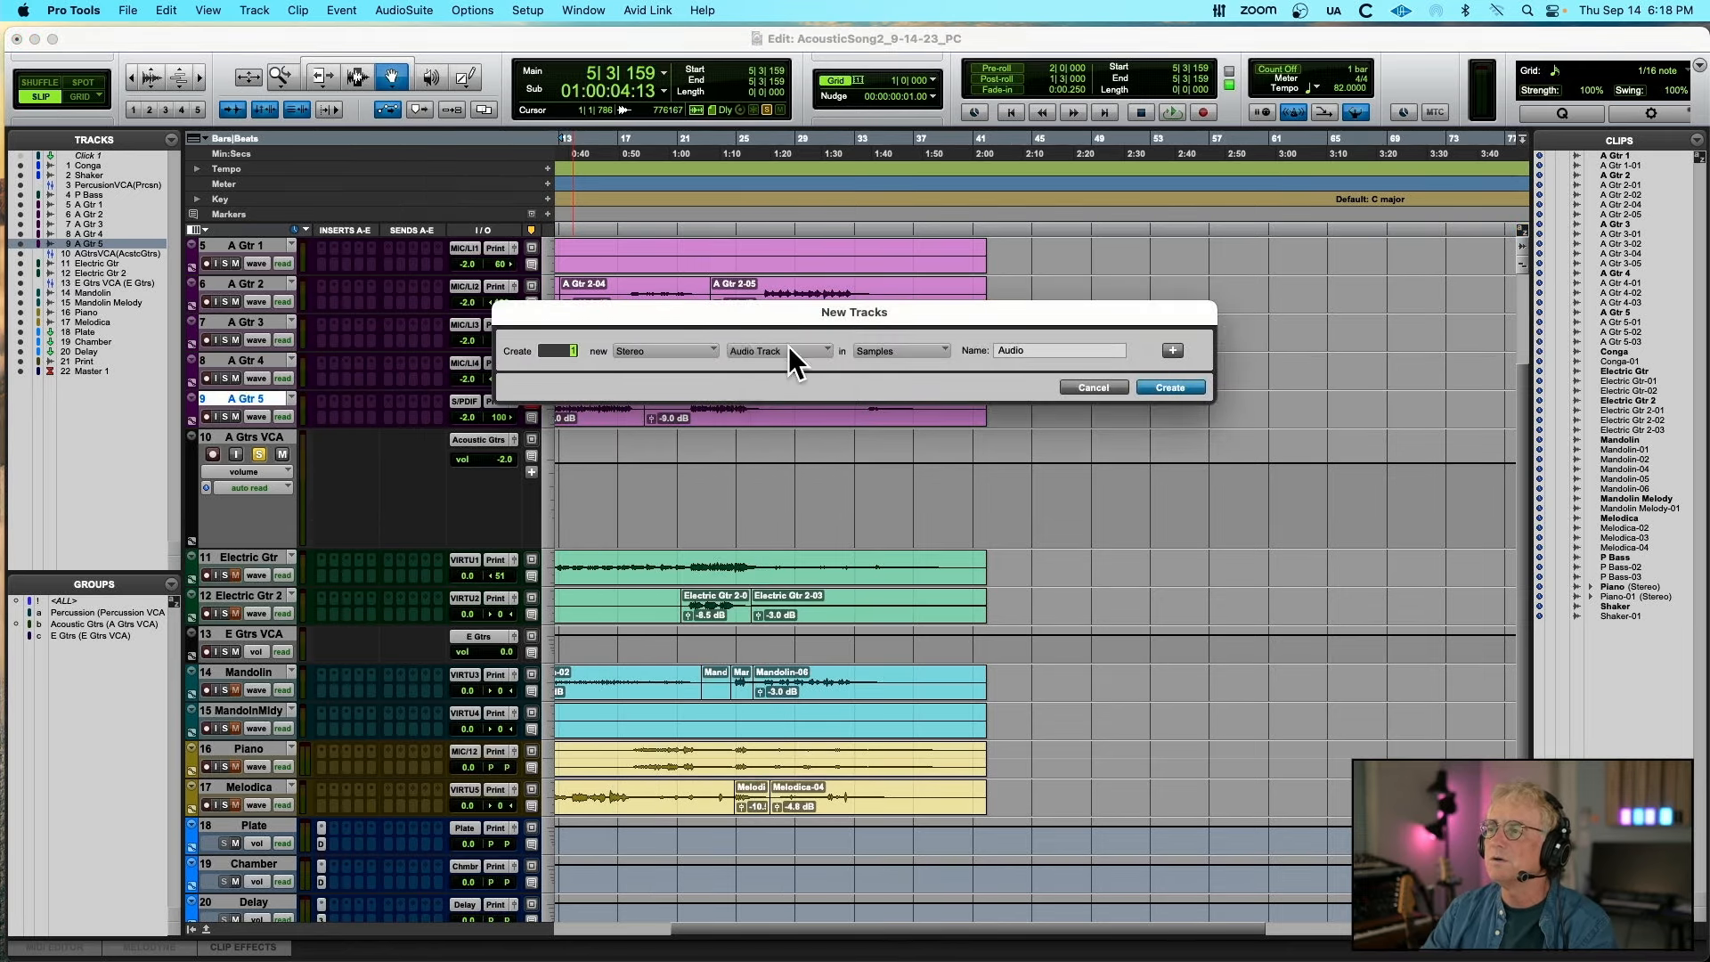
pyautogui.click(788, 349)
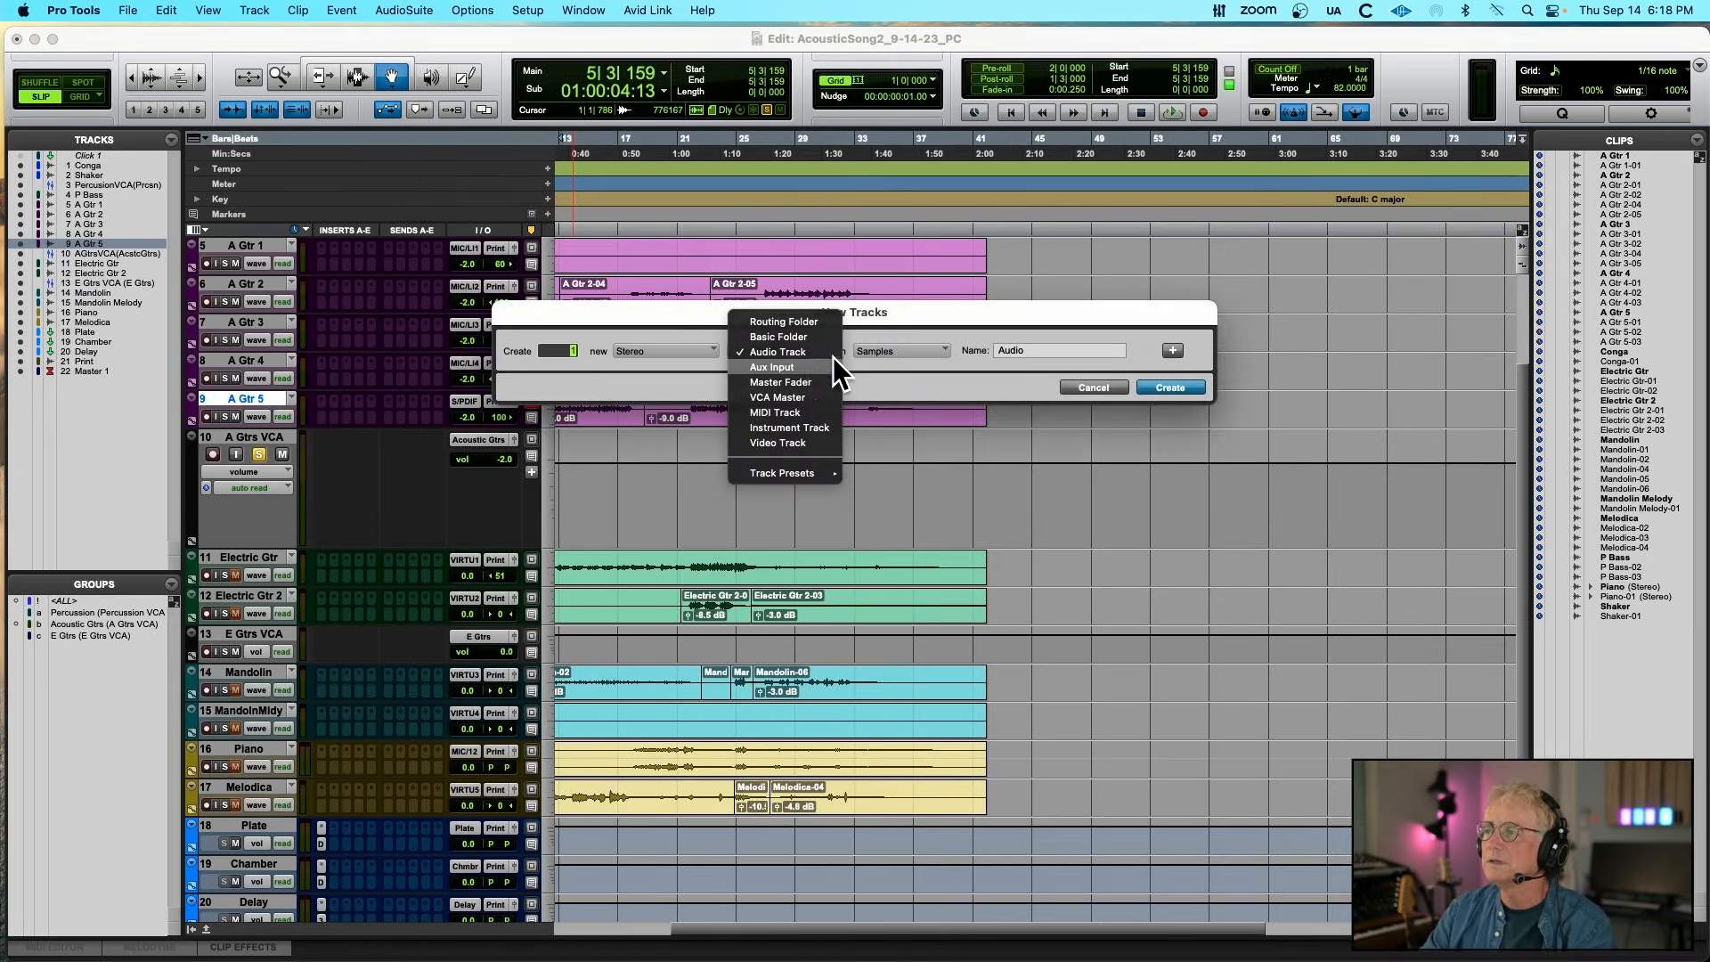
pyautogui.click(832, 363)
pyautogui.write('Gtrs Mstr')
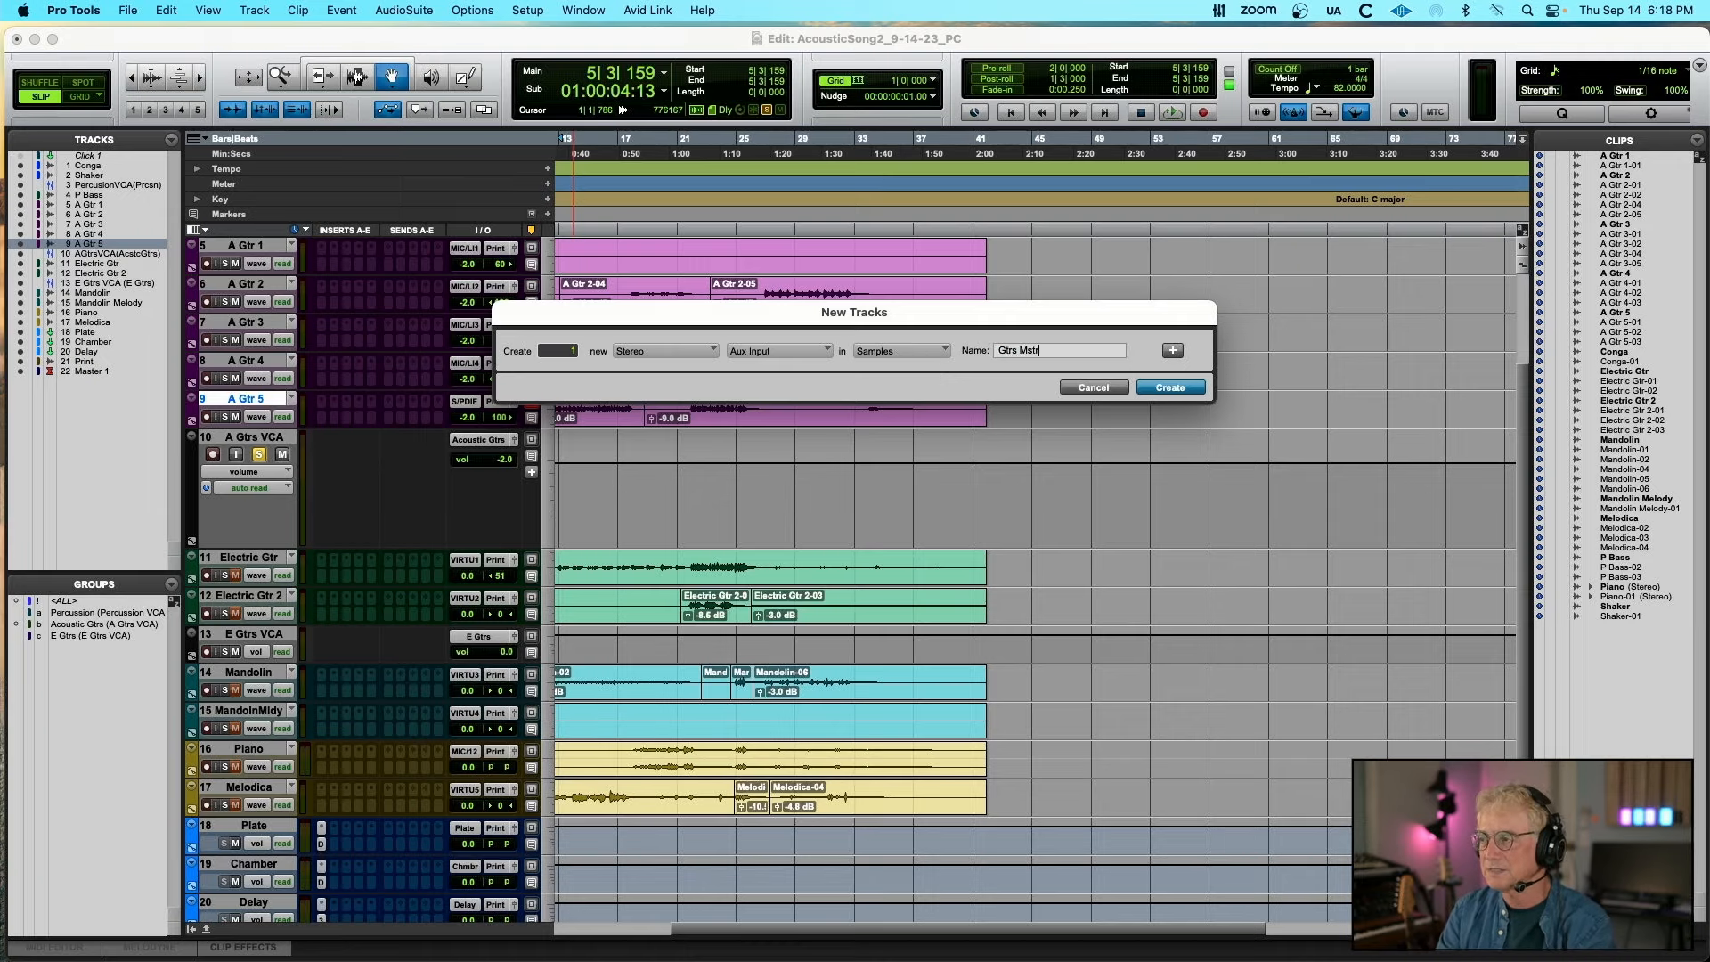
pyautogui.press('Return')
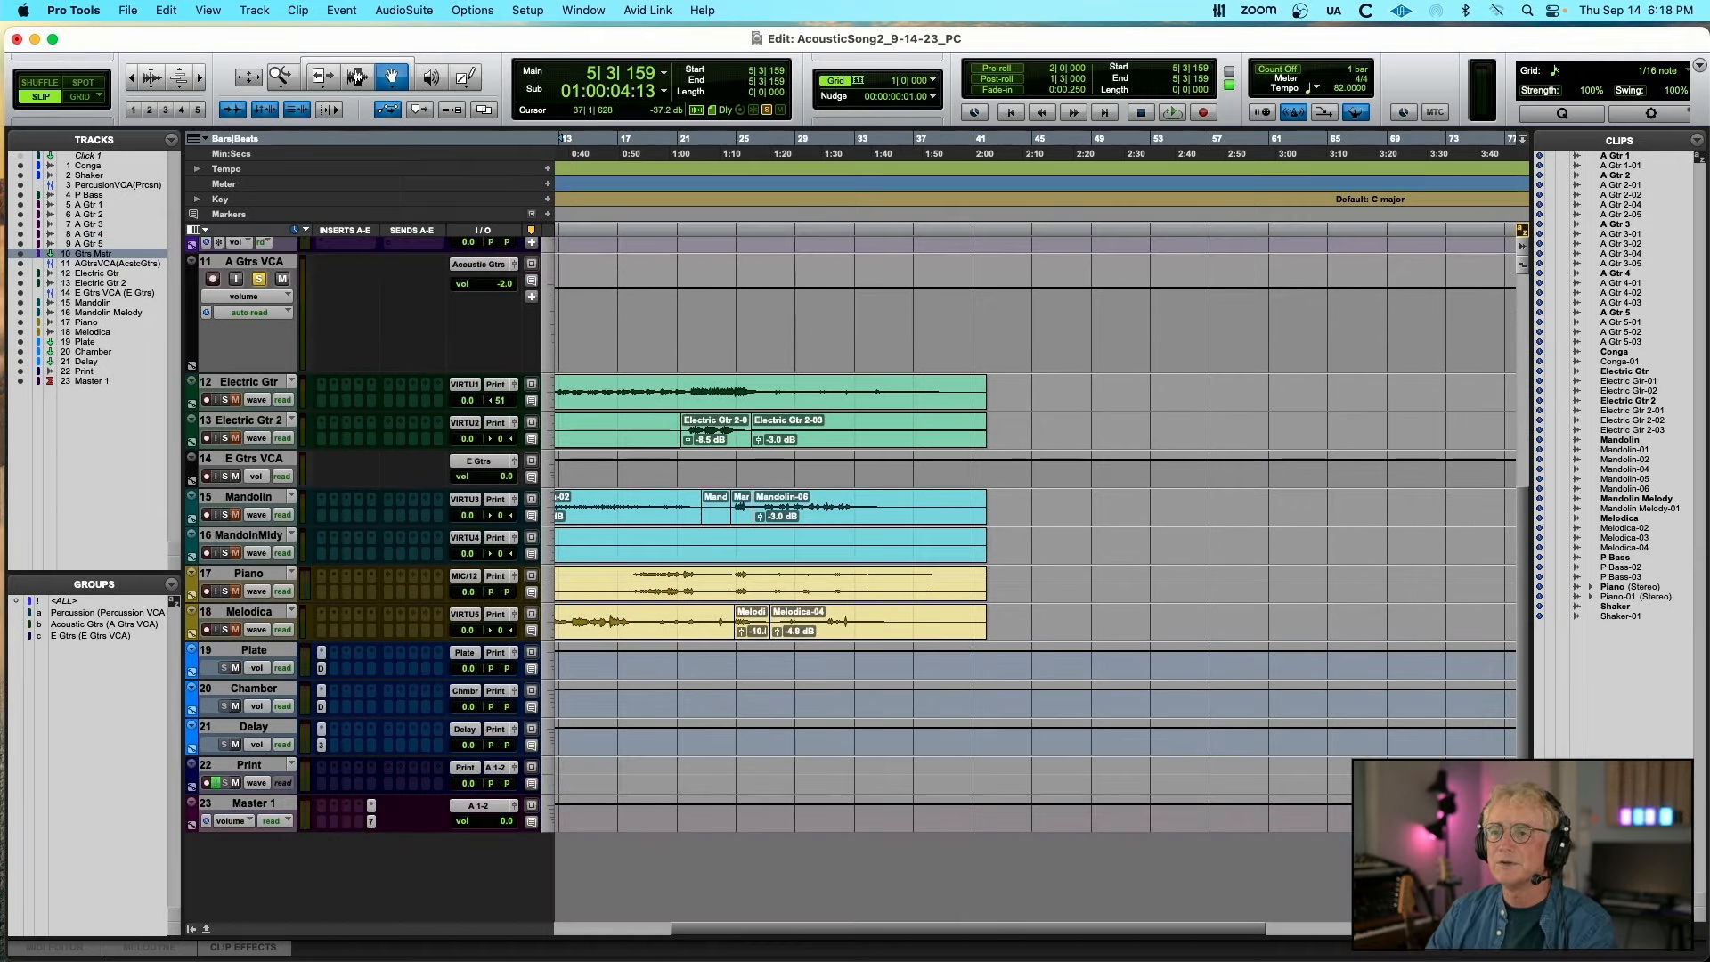
# Set the input of the Gtrs Mstr track to the stereo bus Bus 9-10
pyautogui.scroll(3, 645, 418)
pyautogui.click(480, 362)
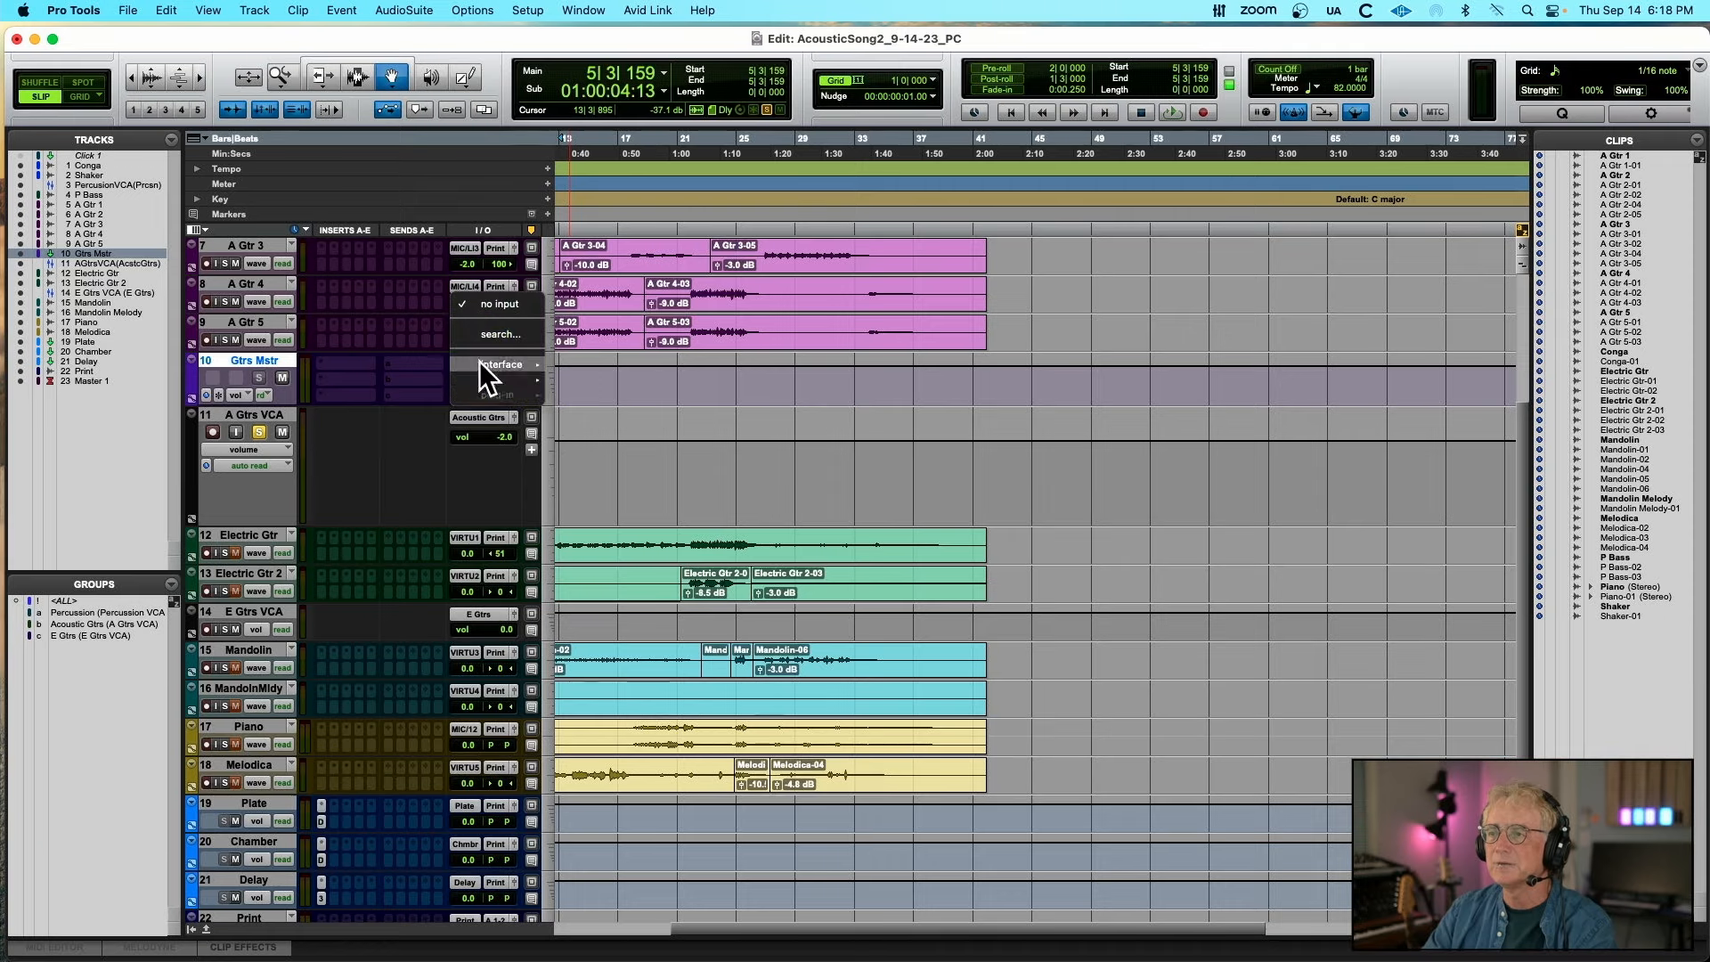
pyautogui.moveTo(481, 372)
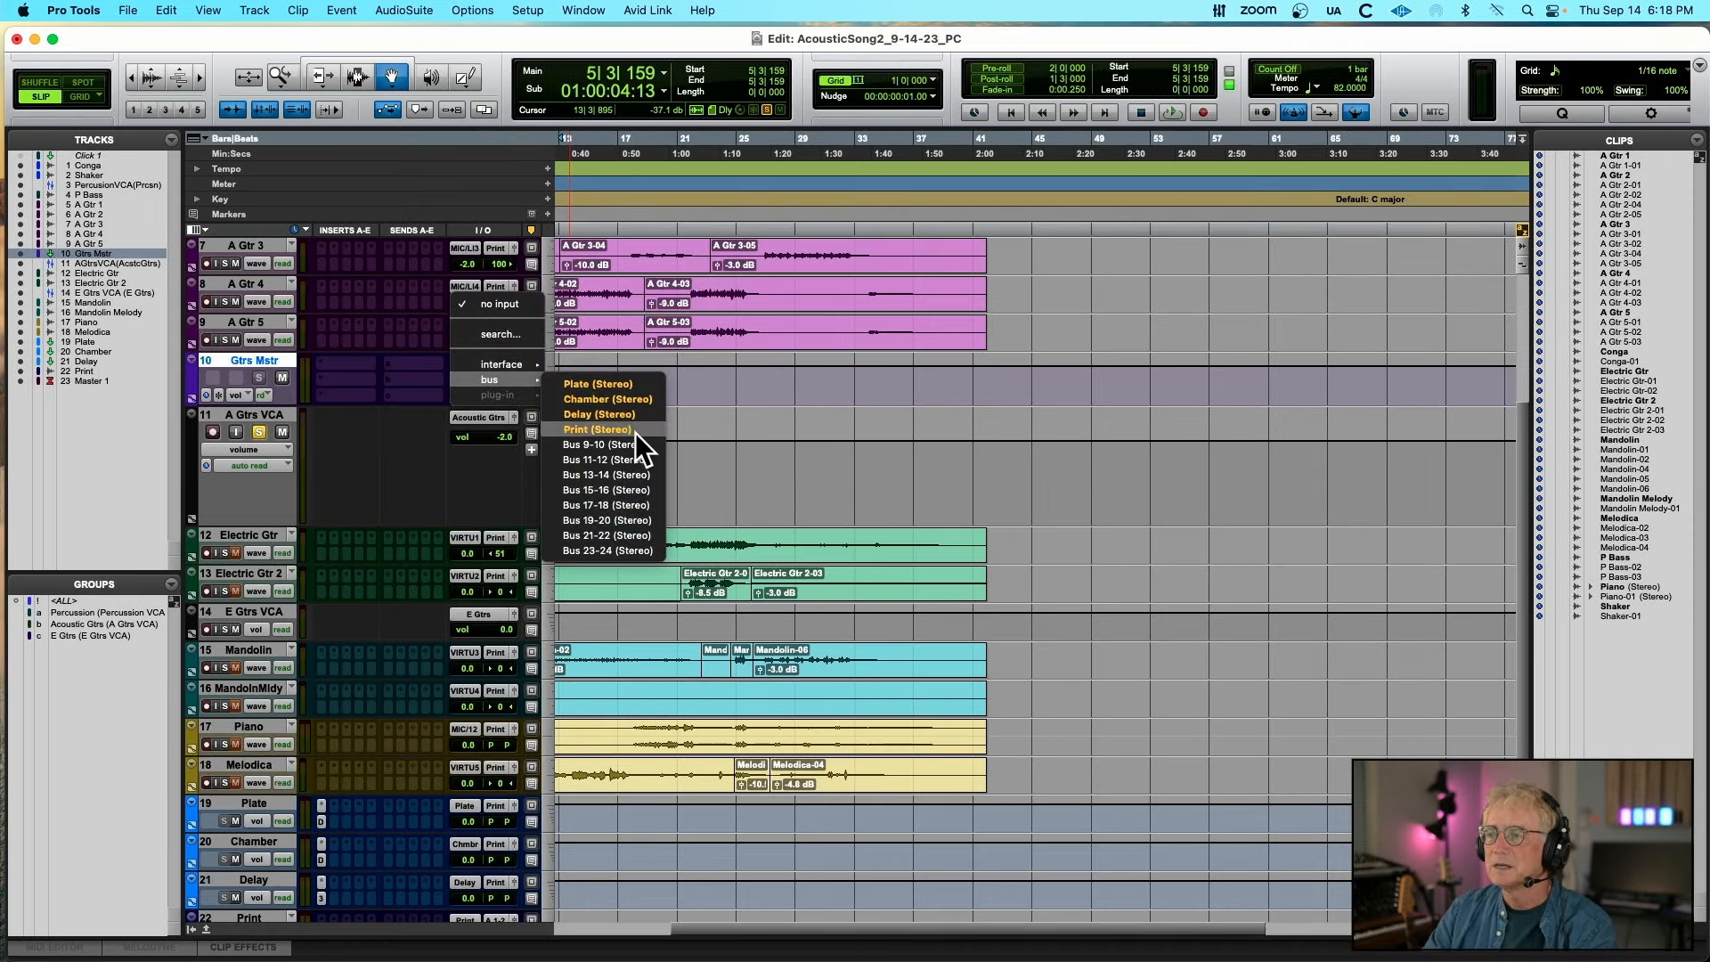
pyautogui.click(627, 440)
# Rename the Bus 9-10 input of the Gtrs Mstr track to "A Gtrs"
pyautogui.rightClick(483, 363)
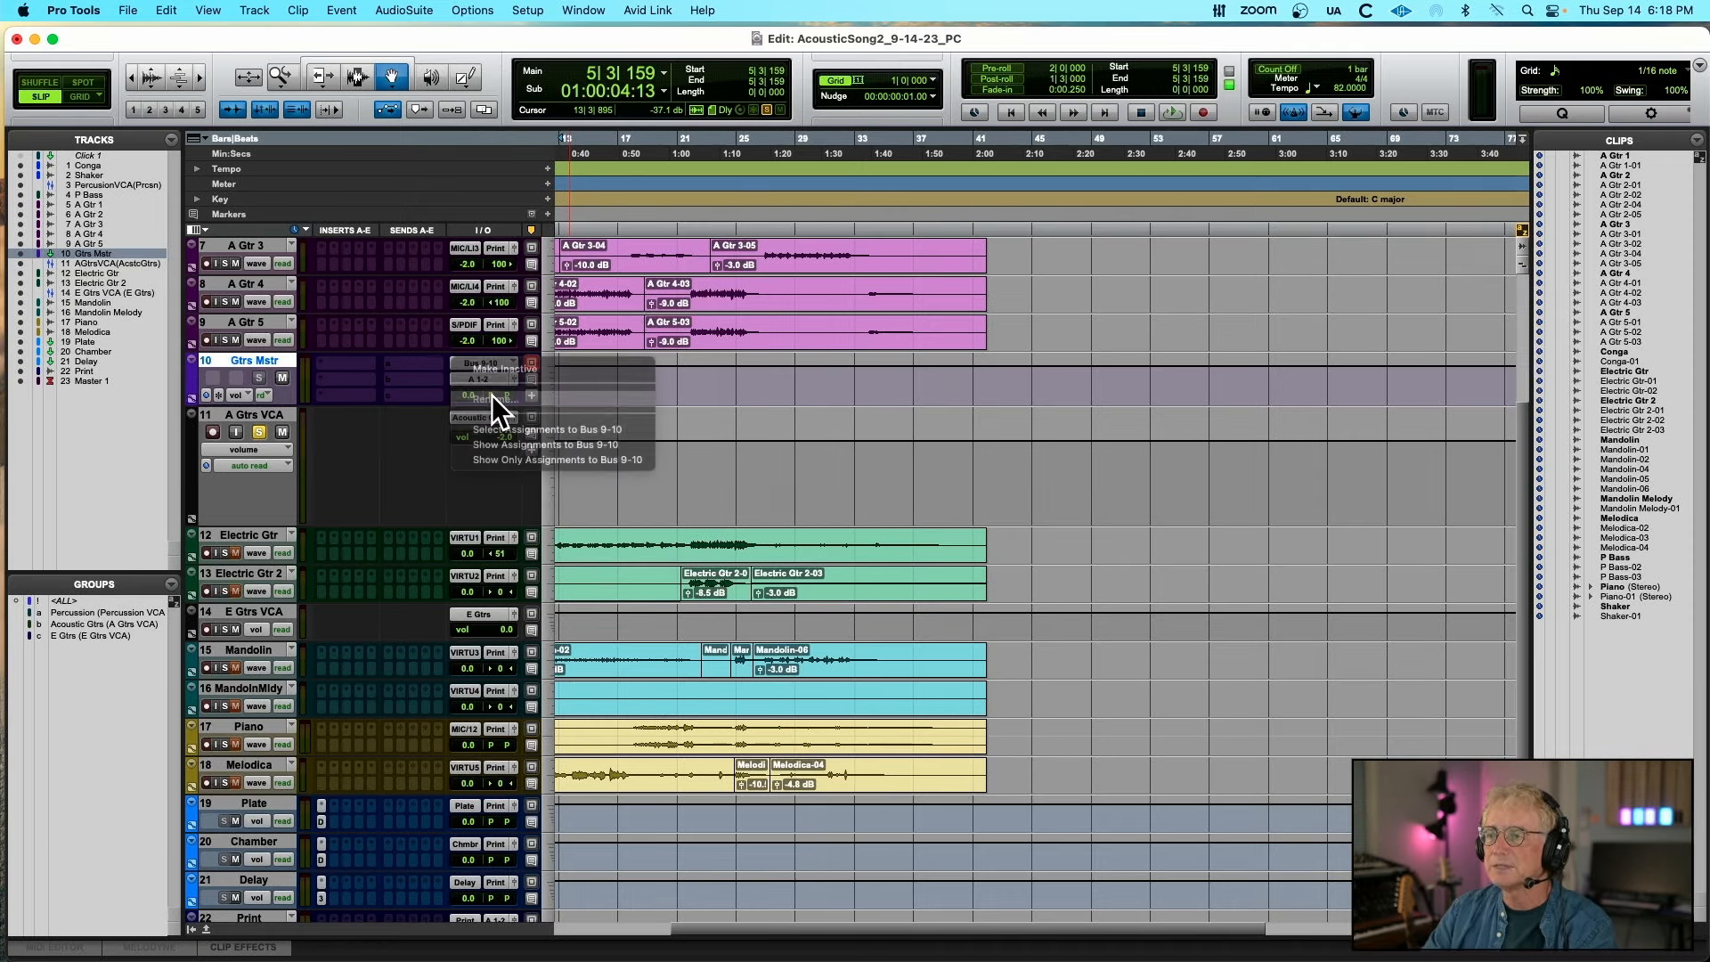
pyautogui.click(491, 395)
pyautogui.write('A g')
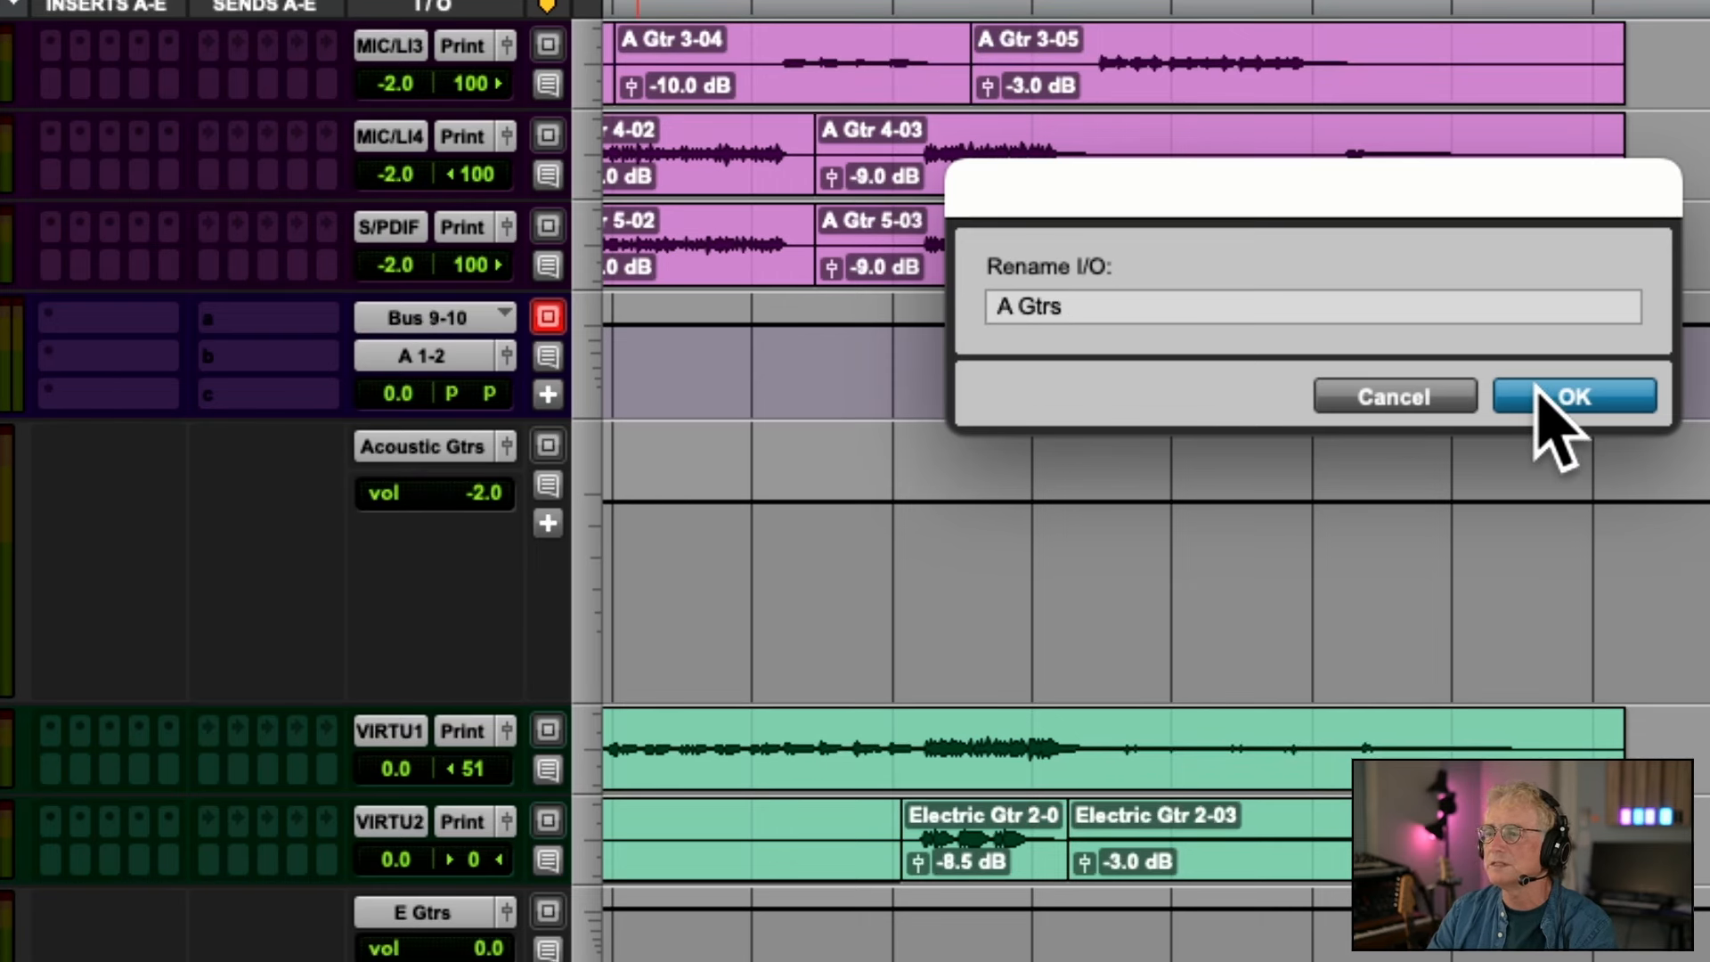
pyautogui.click(1537, 391)
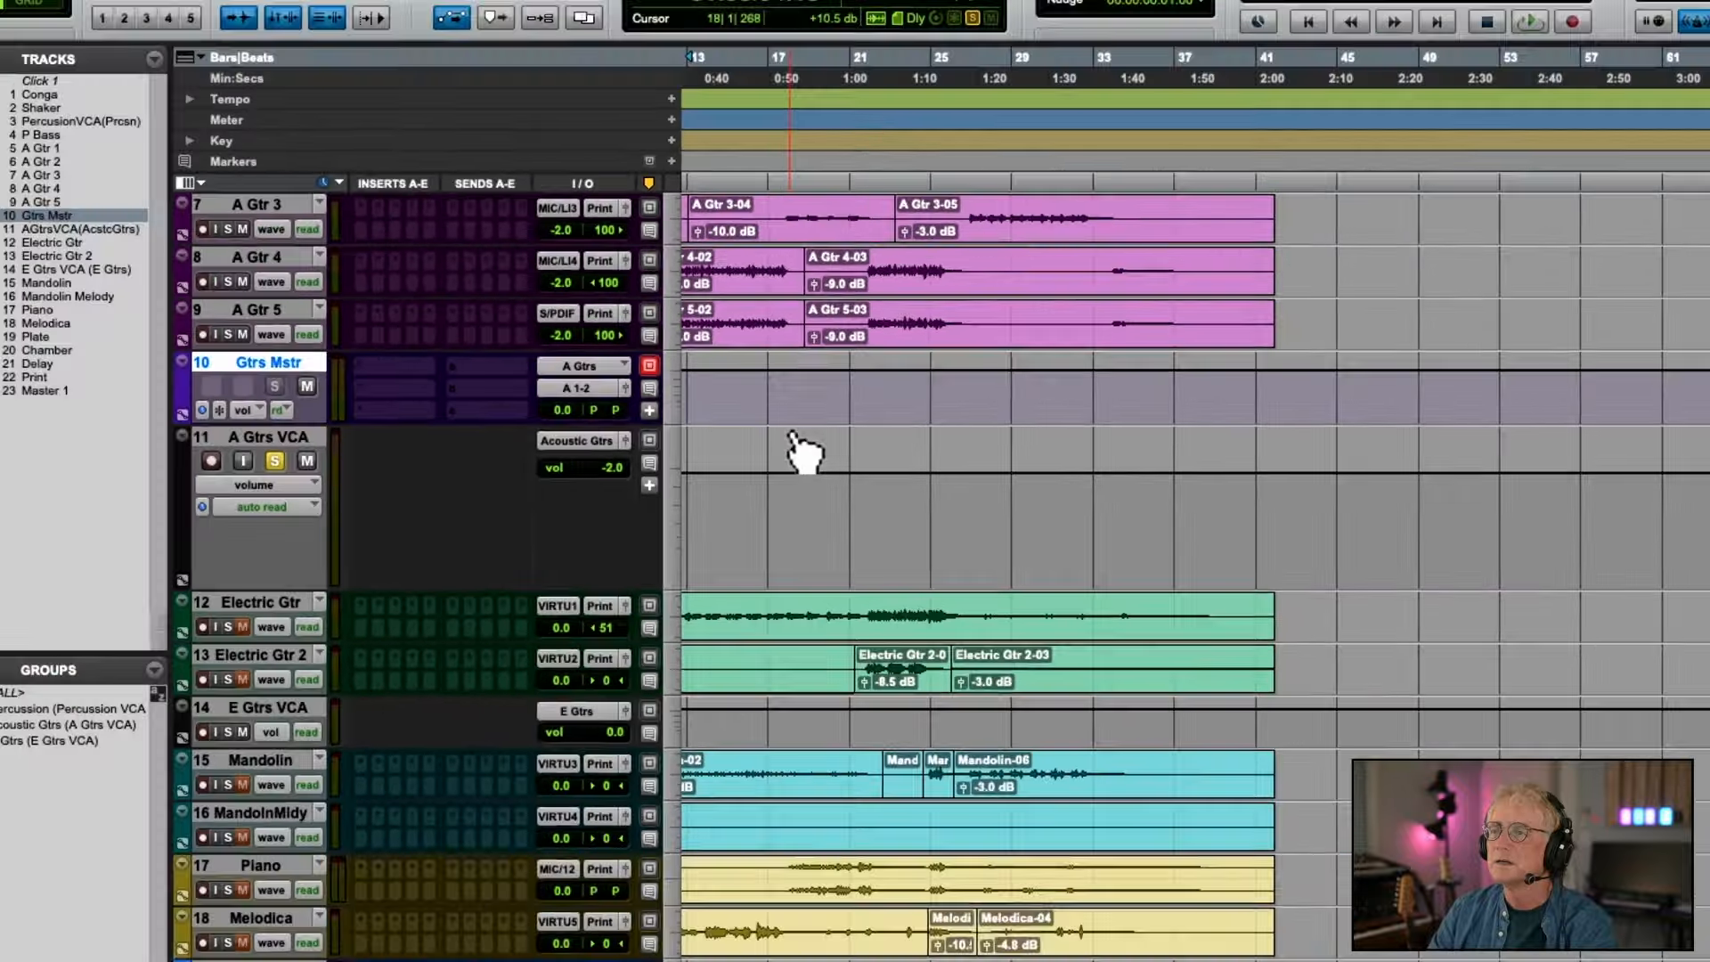
# Route the output of the Gtrs Mstr track to the Print bus
pyautogui.click(581, 390)
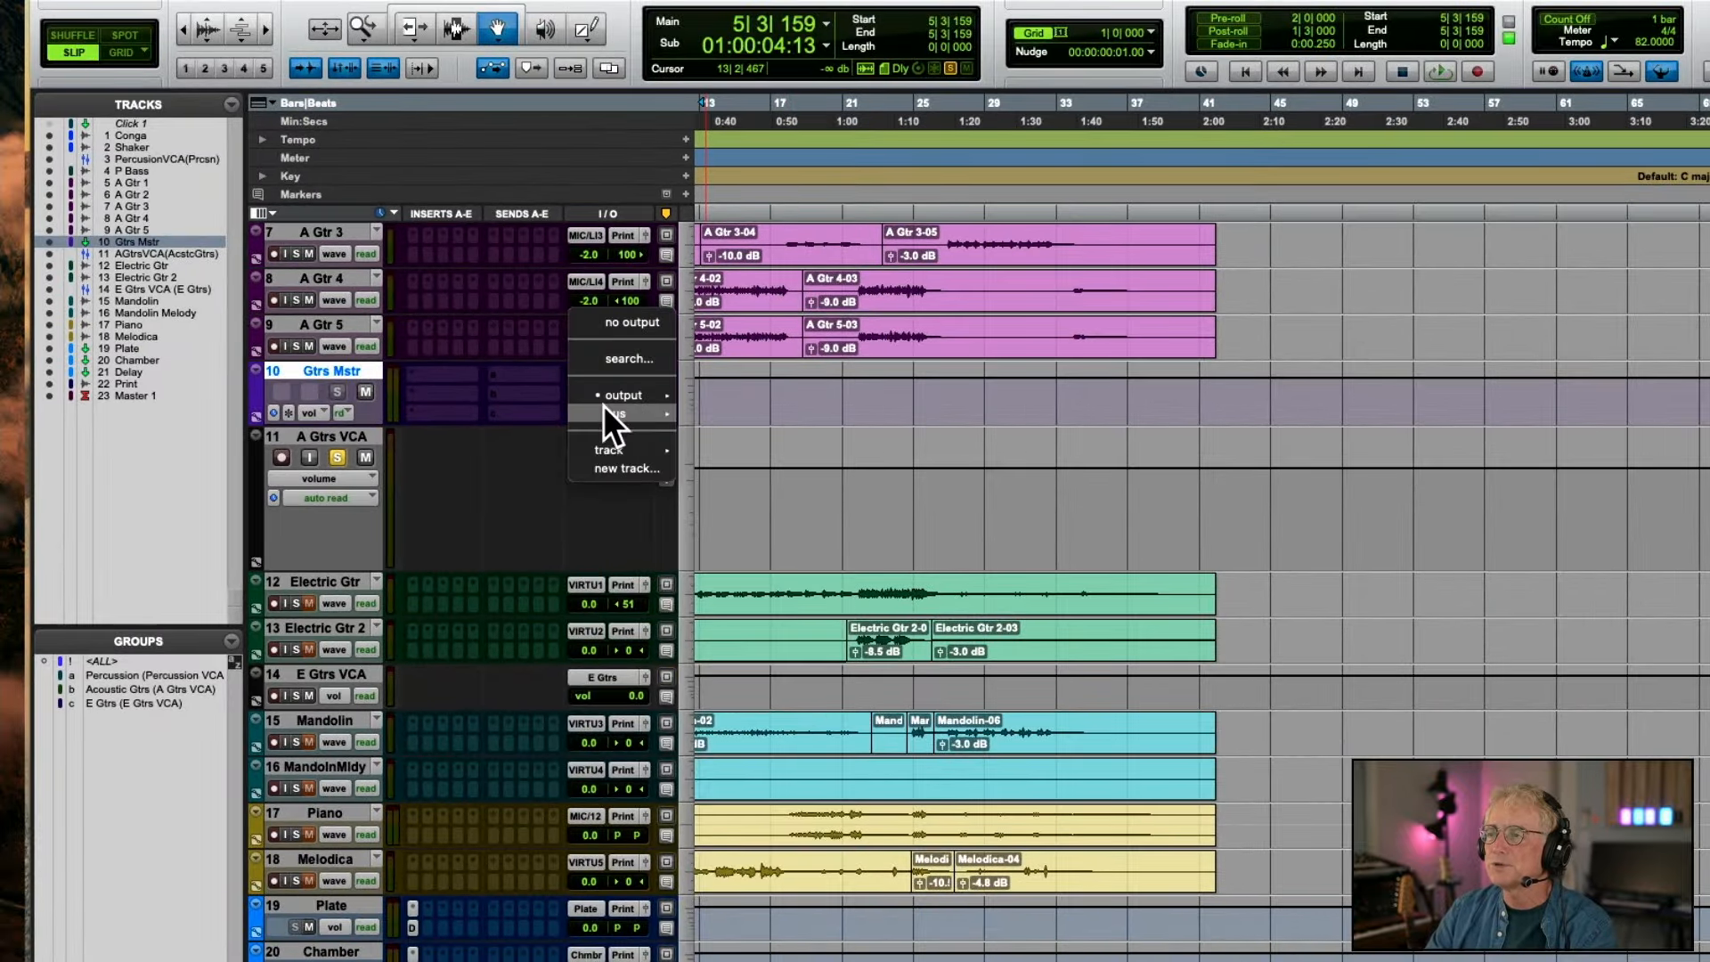
pyautogui.moveTo(643, 413)
pyautogui.click(801, 581)
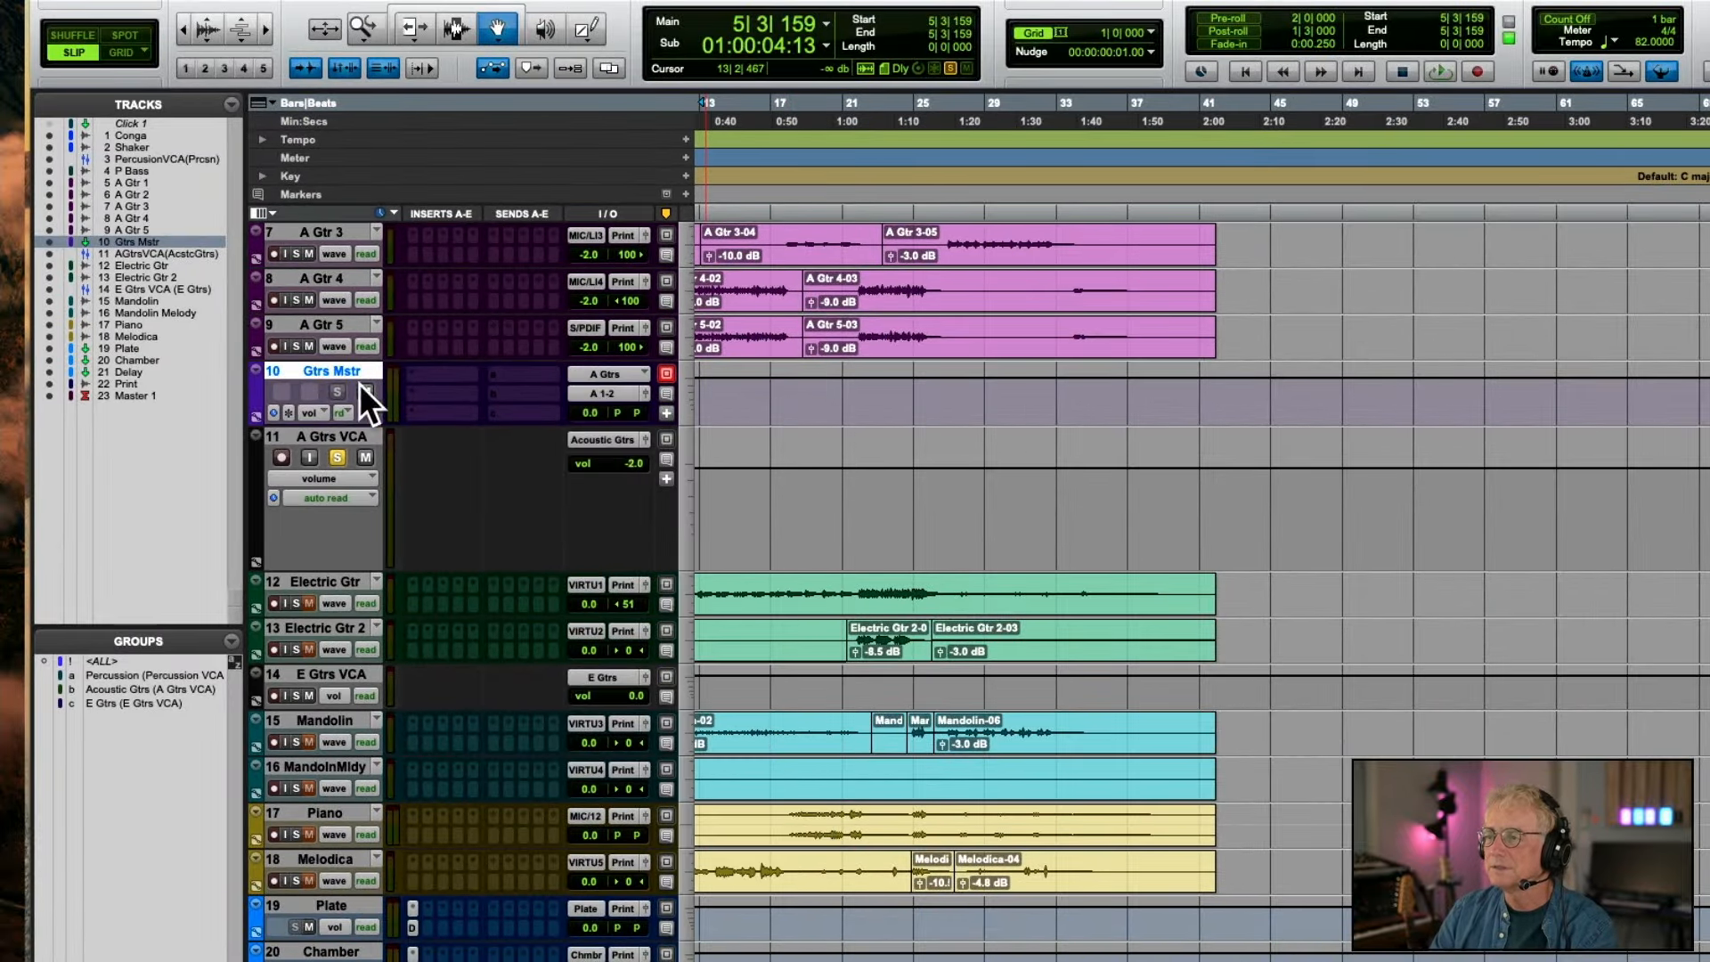
# Route the outputs of all five acoustic guitar tracks, A Gtr 1 through A Gtr 5, to the stereo A Gtrs bus
pyautogui.click(329, 325)
pyautogui.scroll(3, 329, 324)
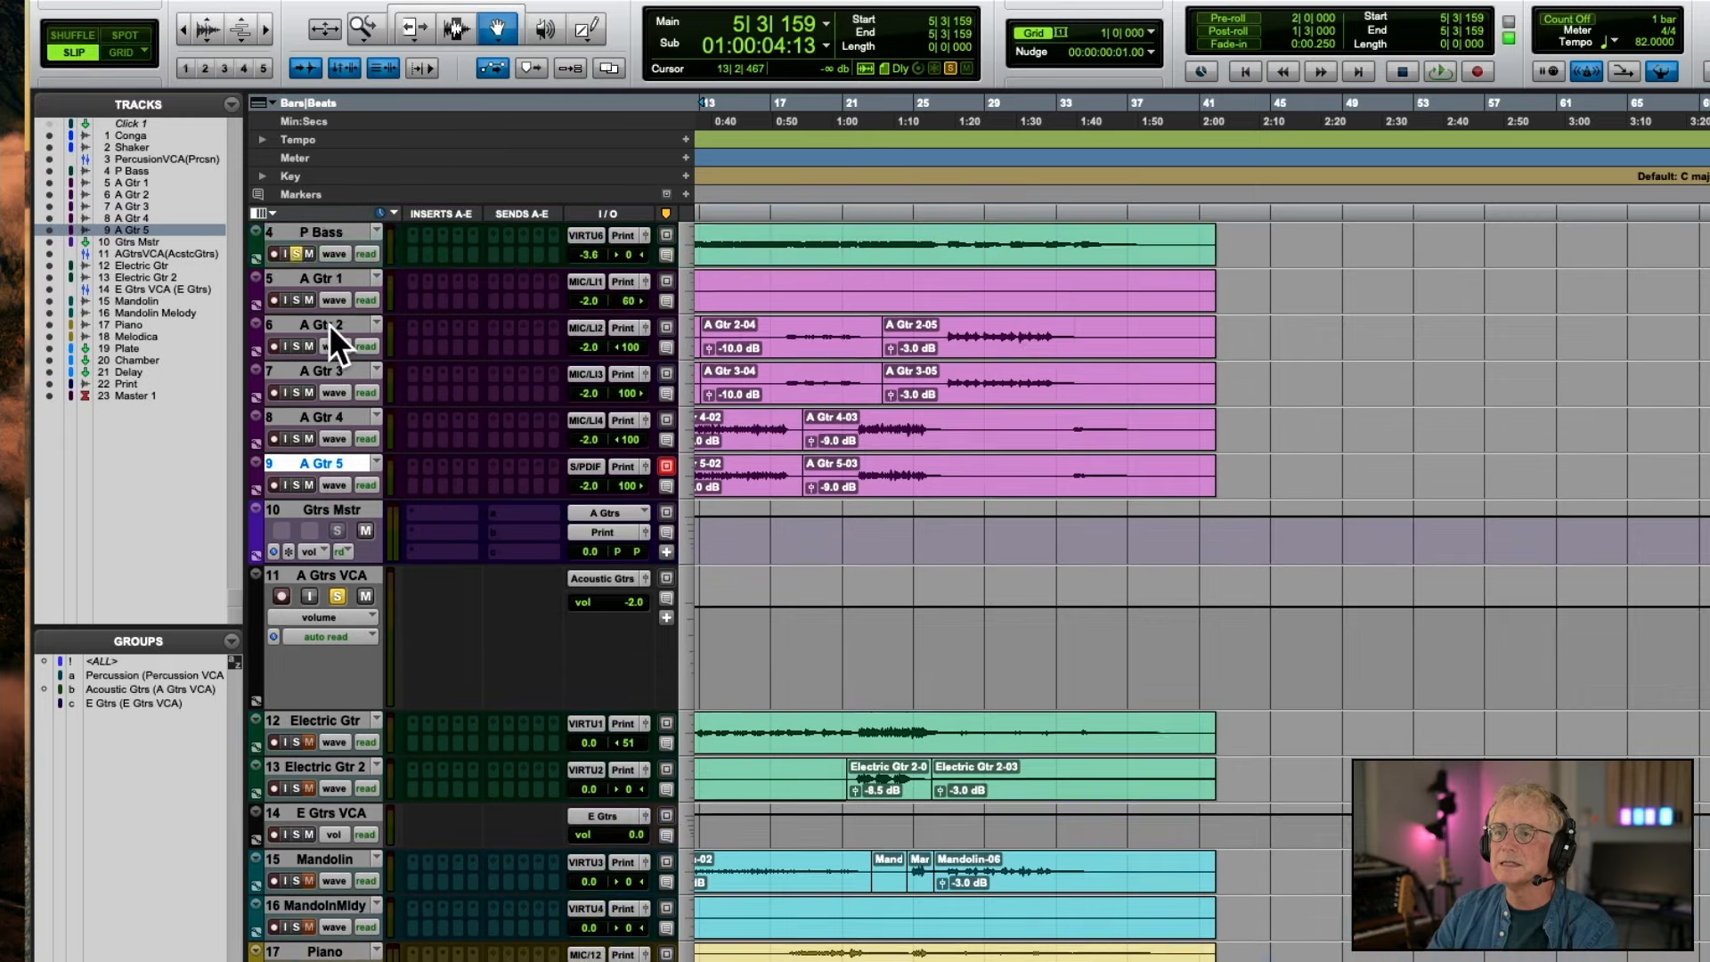
pyautogui.scroll(2, 329, 325)
pyautogui.hscroll(-5, 368, 377)
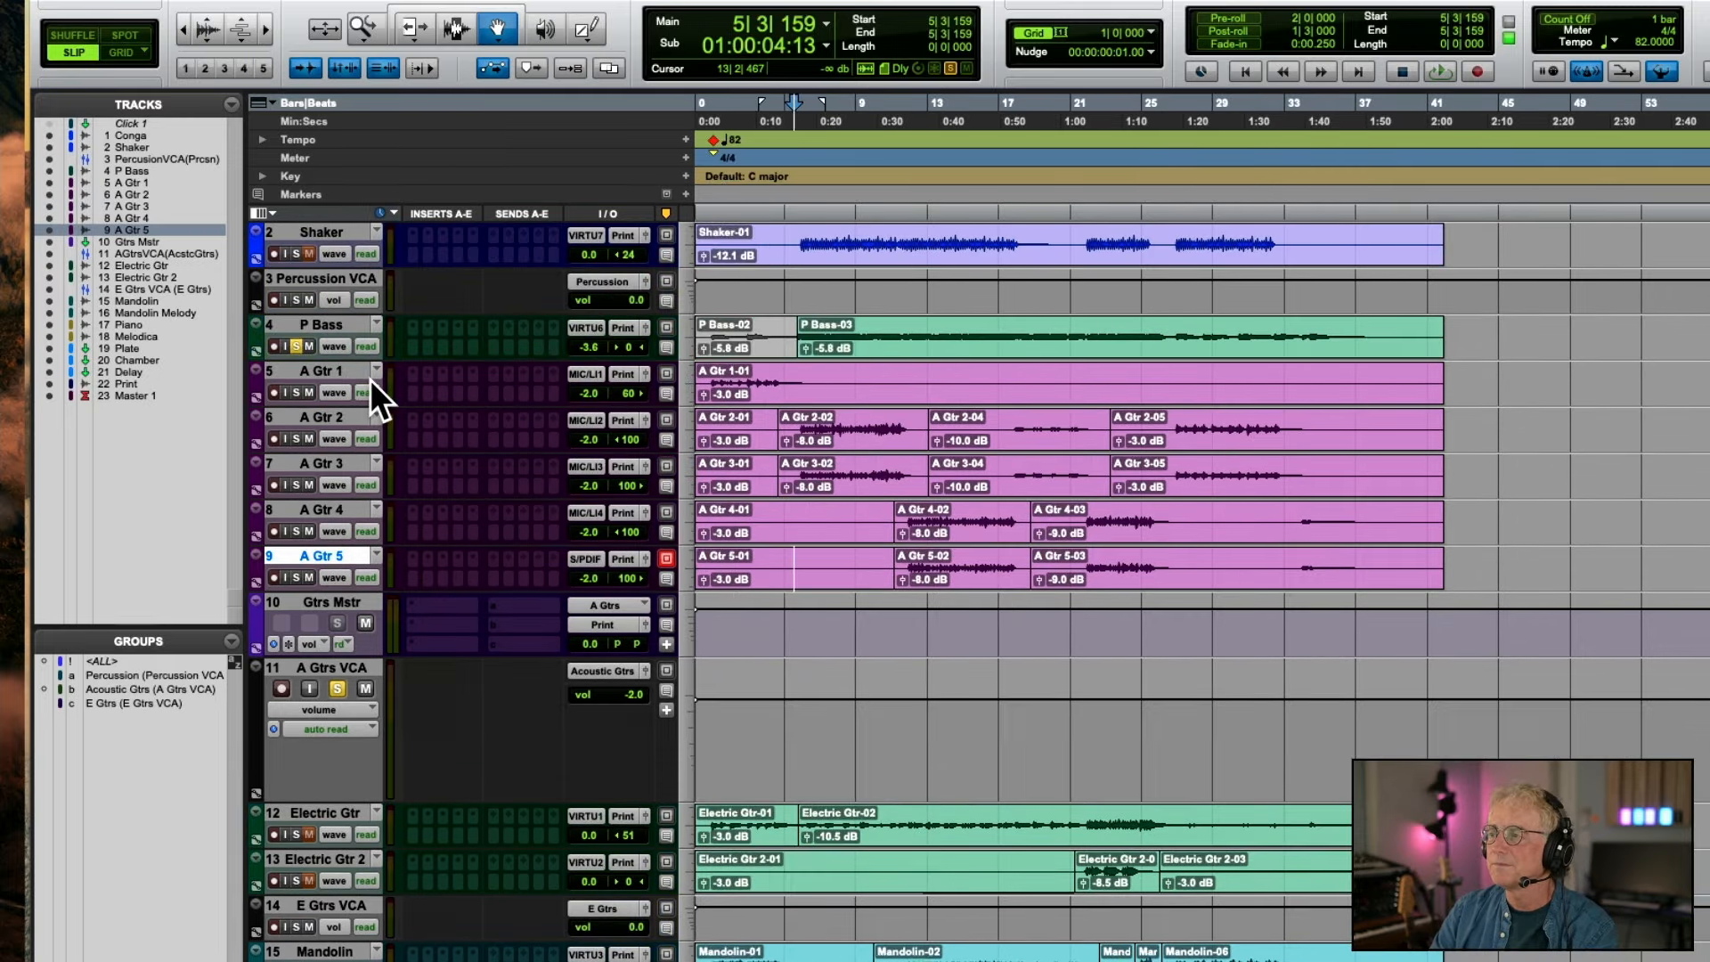
pyautogui.scroll(-1, 311, 368)
pyautogui.keyDown('shift'); pyautogui.click(311, 369); pyautogui.keyUp('shift')
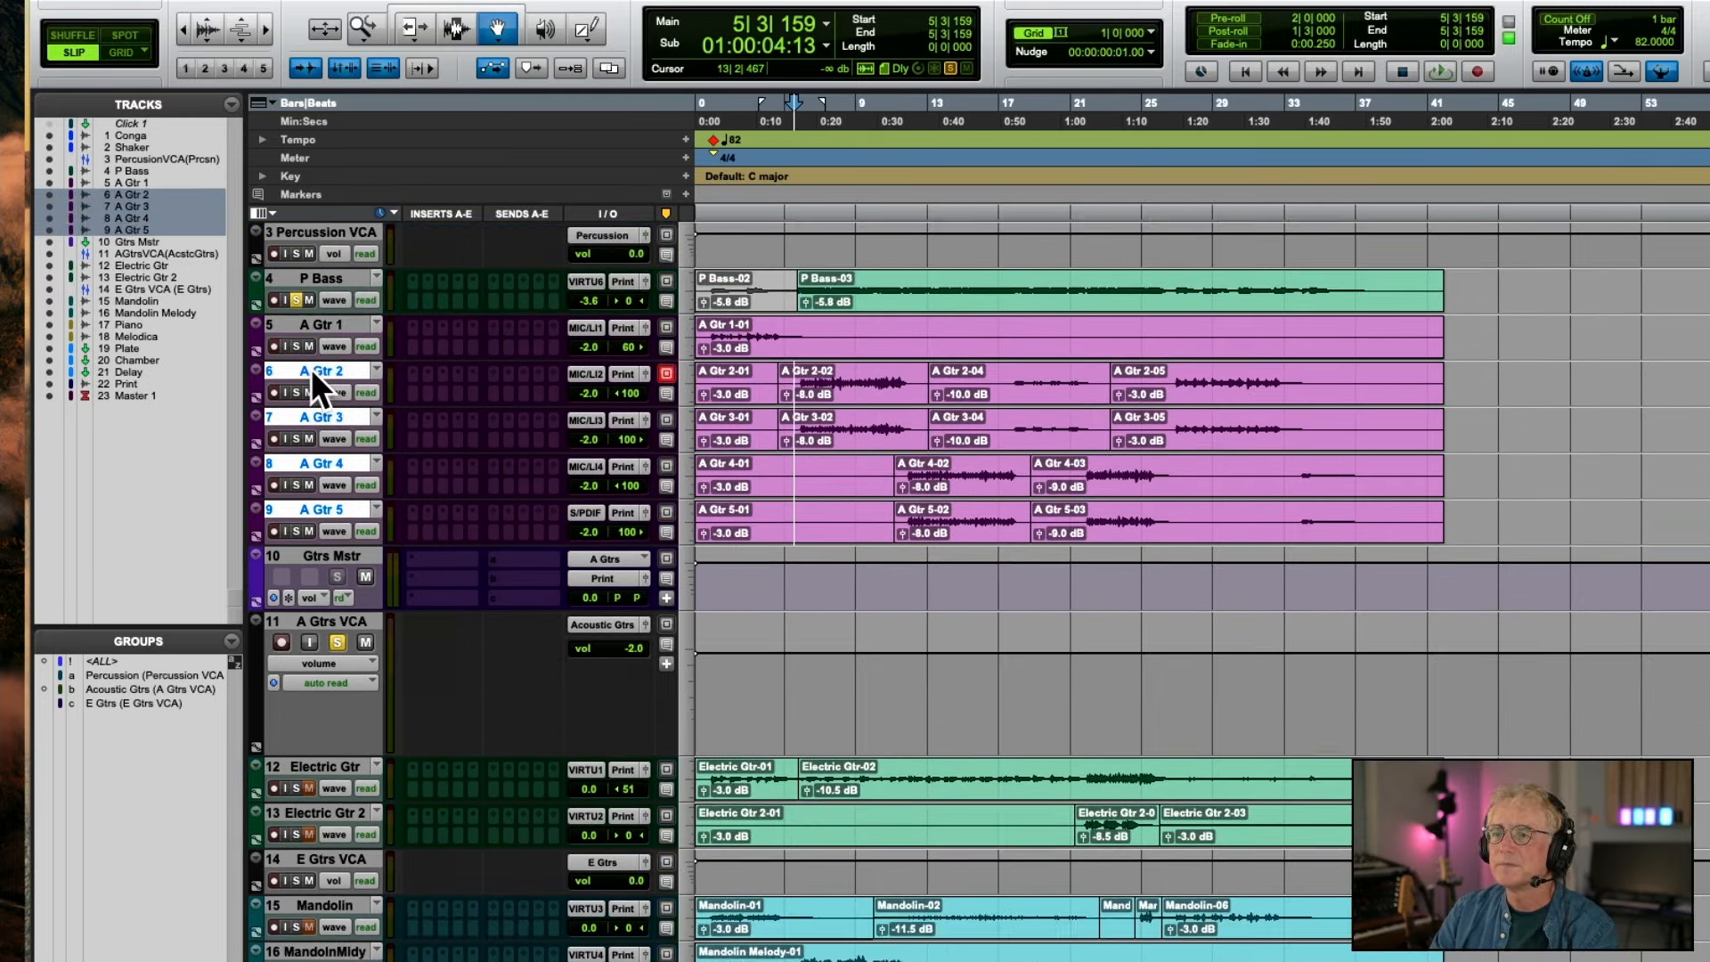
pyautogui.keyDown('shift'); pyautogui.click(313, 325); pyautogui.keyUp('shift')
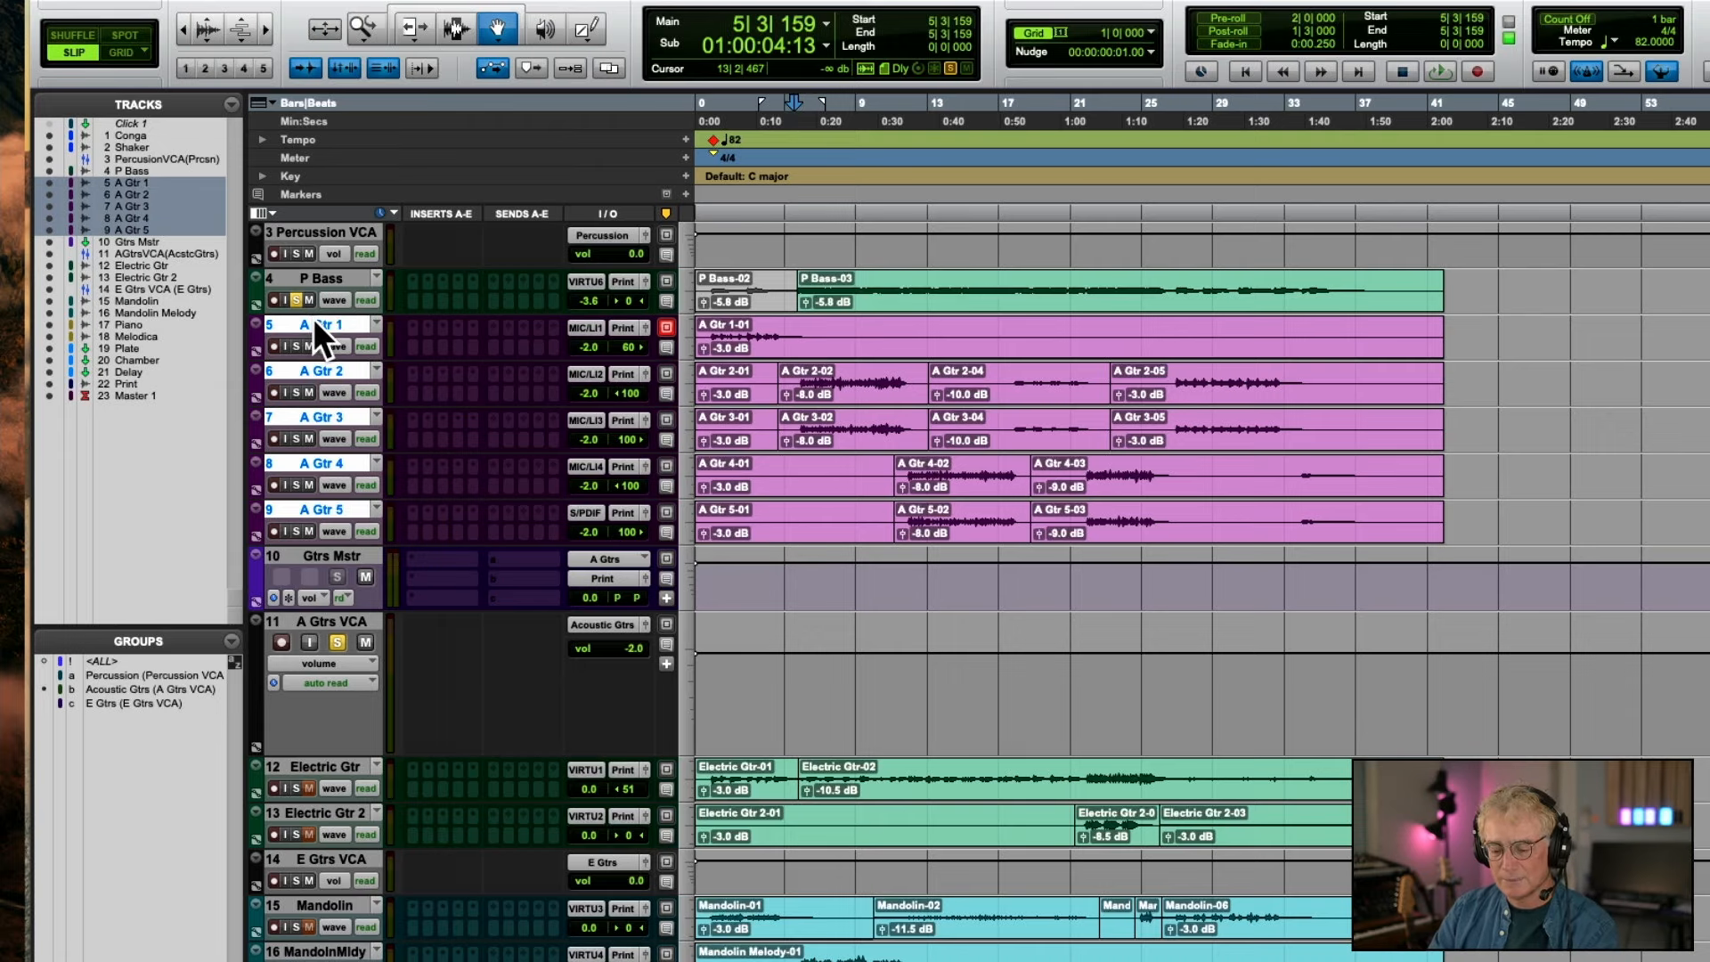
pyautogui.click(627, 326)
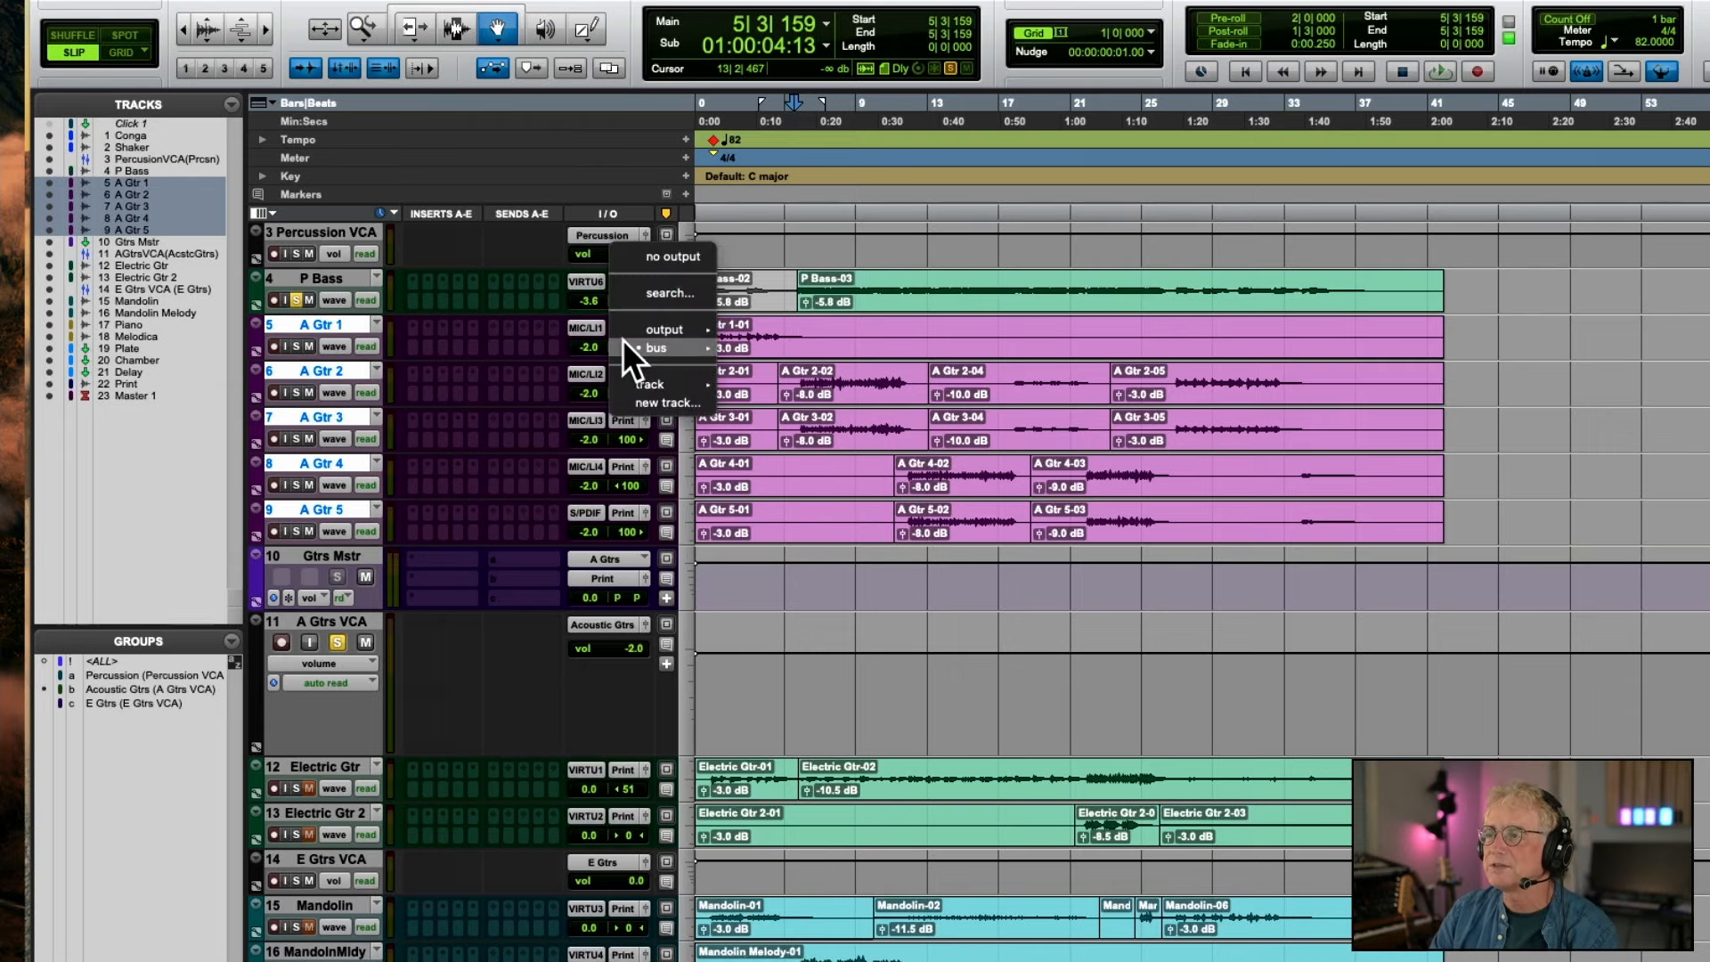
pyautogui.moveTo(675, 346)
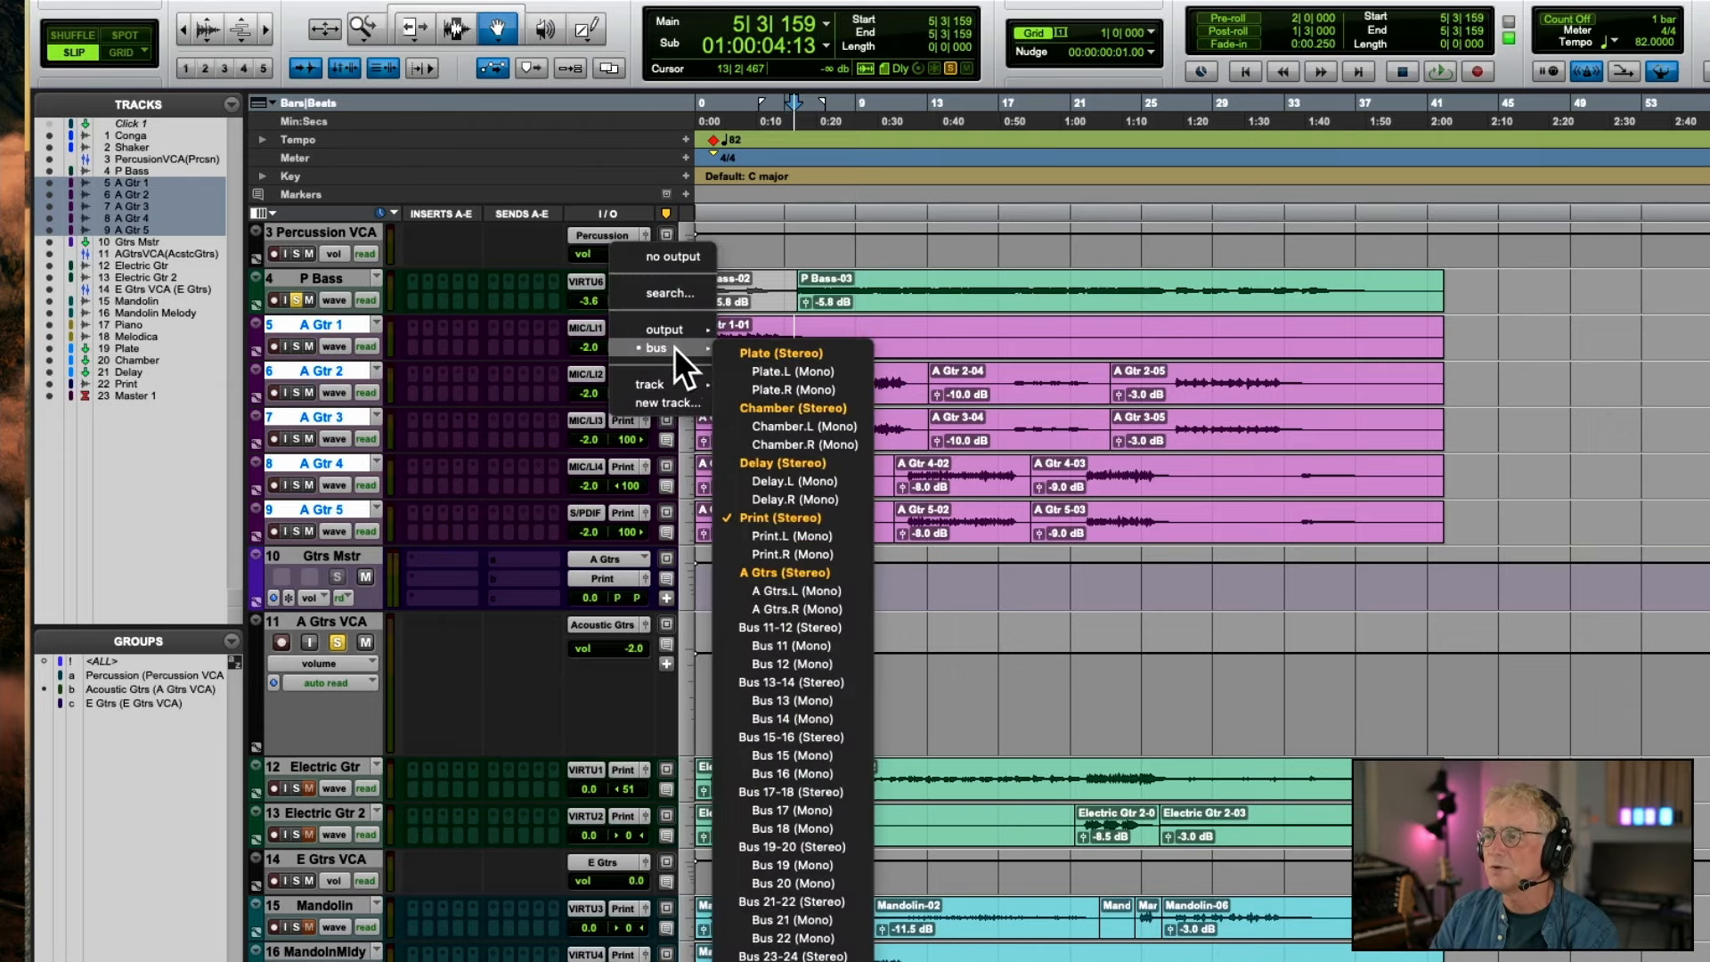
pyautogui.keyDown('alt'); pyautogui.keyDown('shift'); pyautogui.click(809, 570); pyautogui.keyUp('shift'); pyautogui.keyUp('alt')
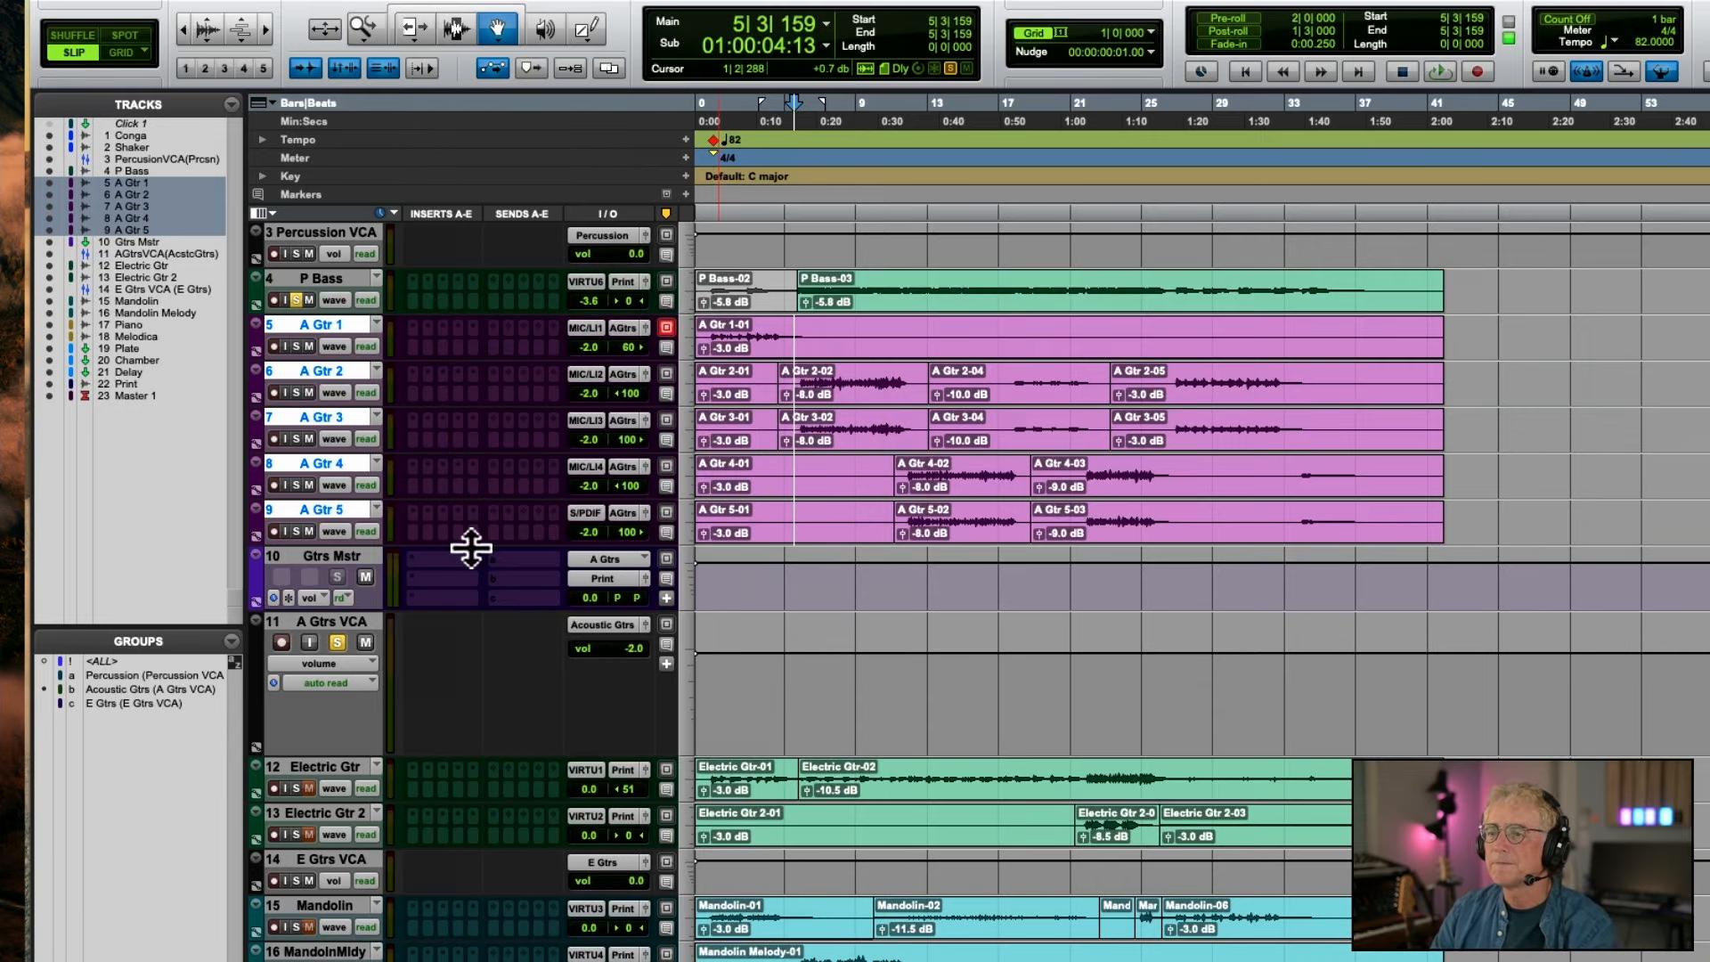
# Play the song and mute and unmute the Gtrs Mstr track to check the acoustic guitar routing
pyautogui.press('space')
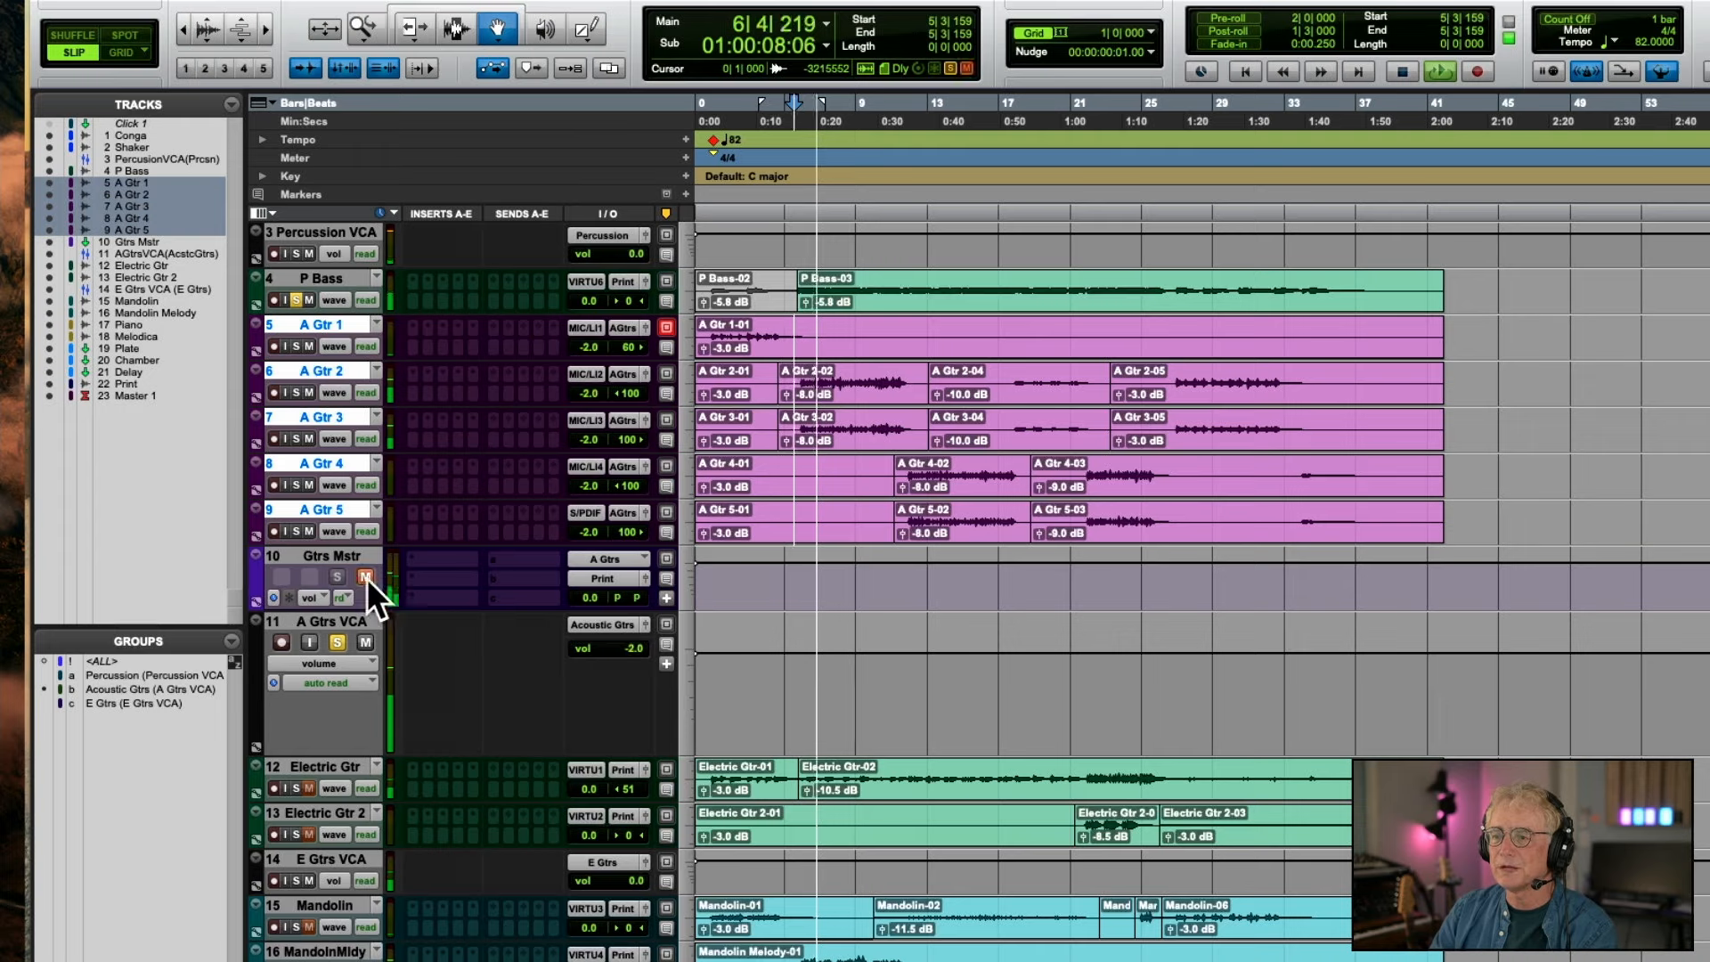
pyautogui.click(366, 639)
pyautogui.click(366, 640)
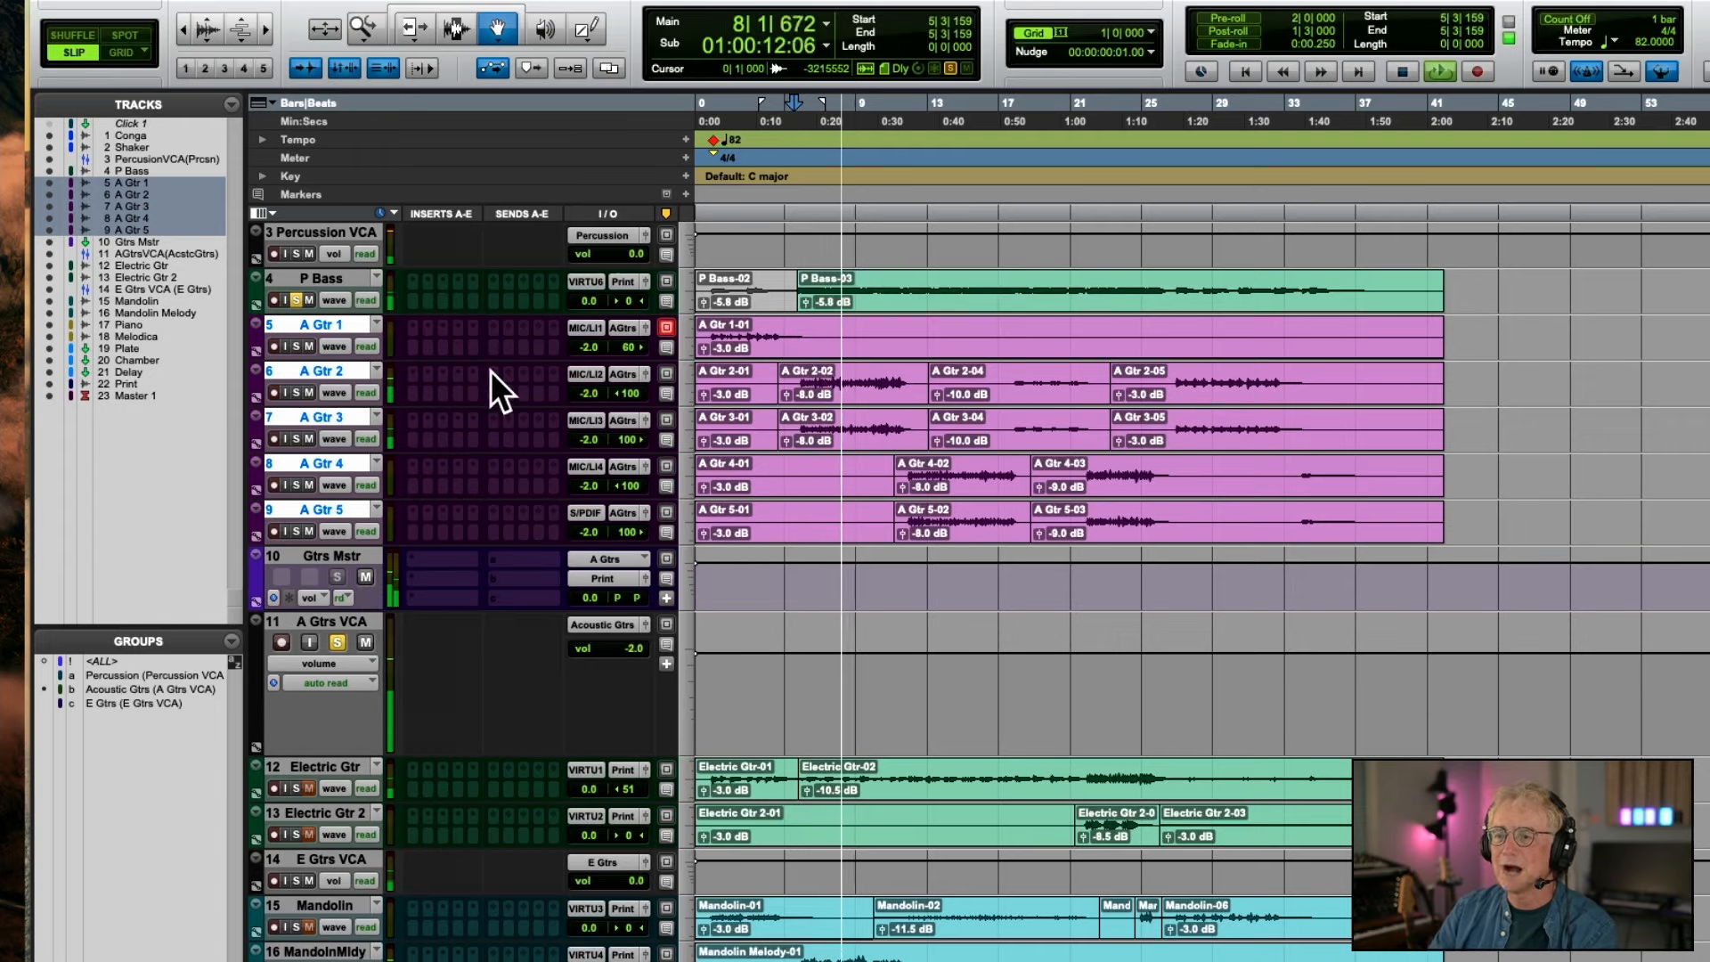
# Increase the height of the Gtrs Mstr track and stop playback
pyautogui.moveTo(306, 612); pyautogui.dragTo(281, 740)
pyautogui.scroll(-1, 483, 504)
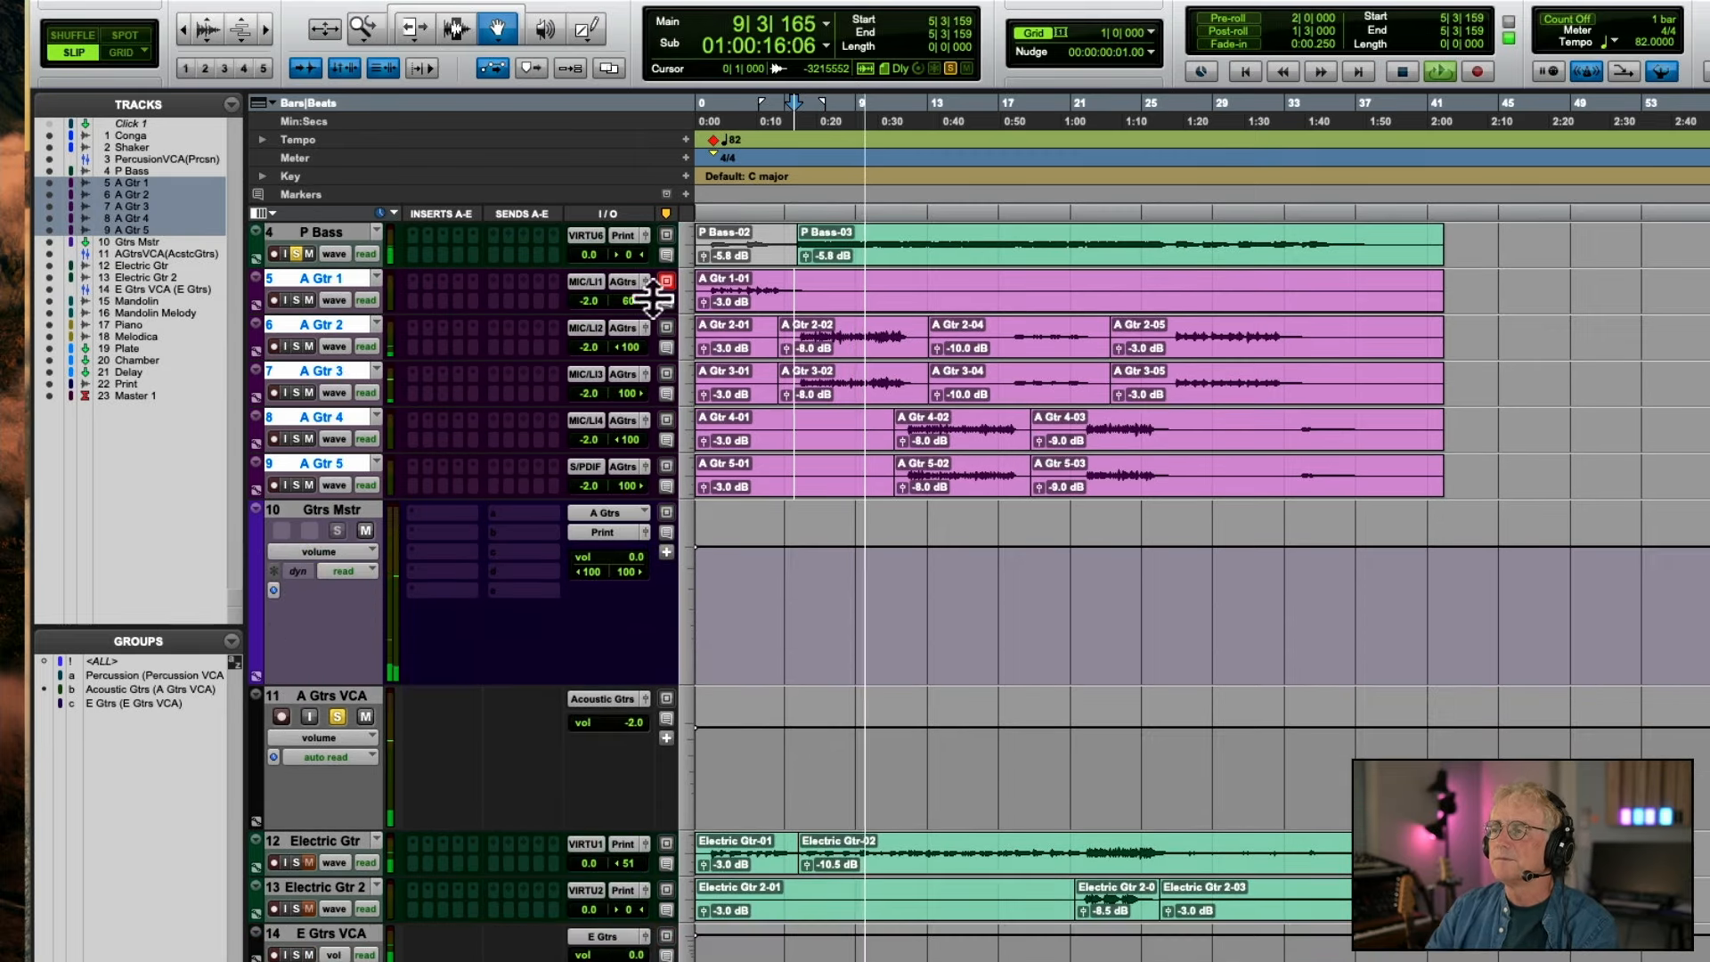
pyautogui.press('space')
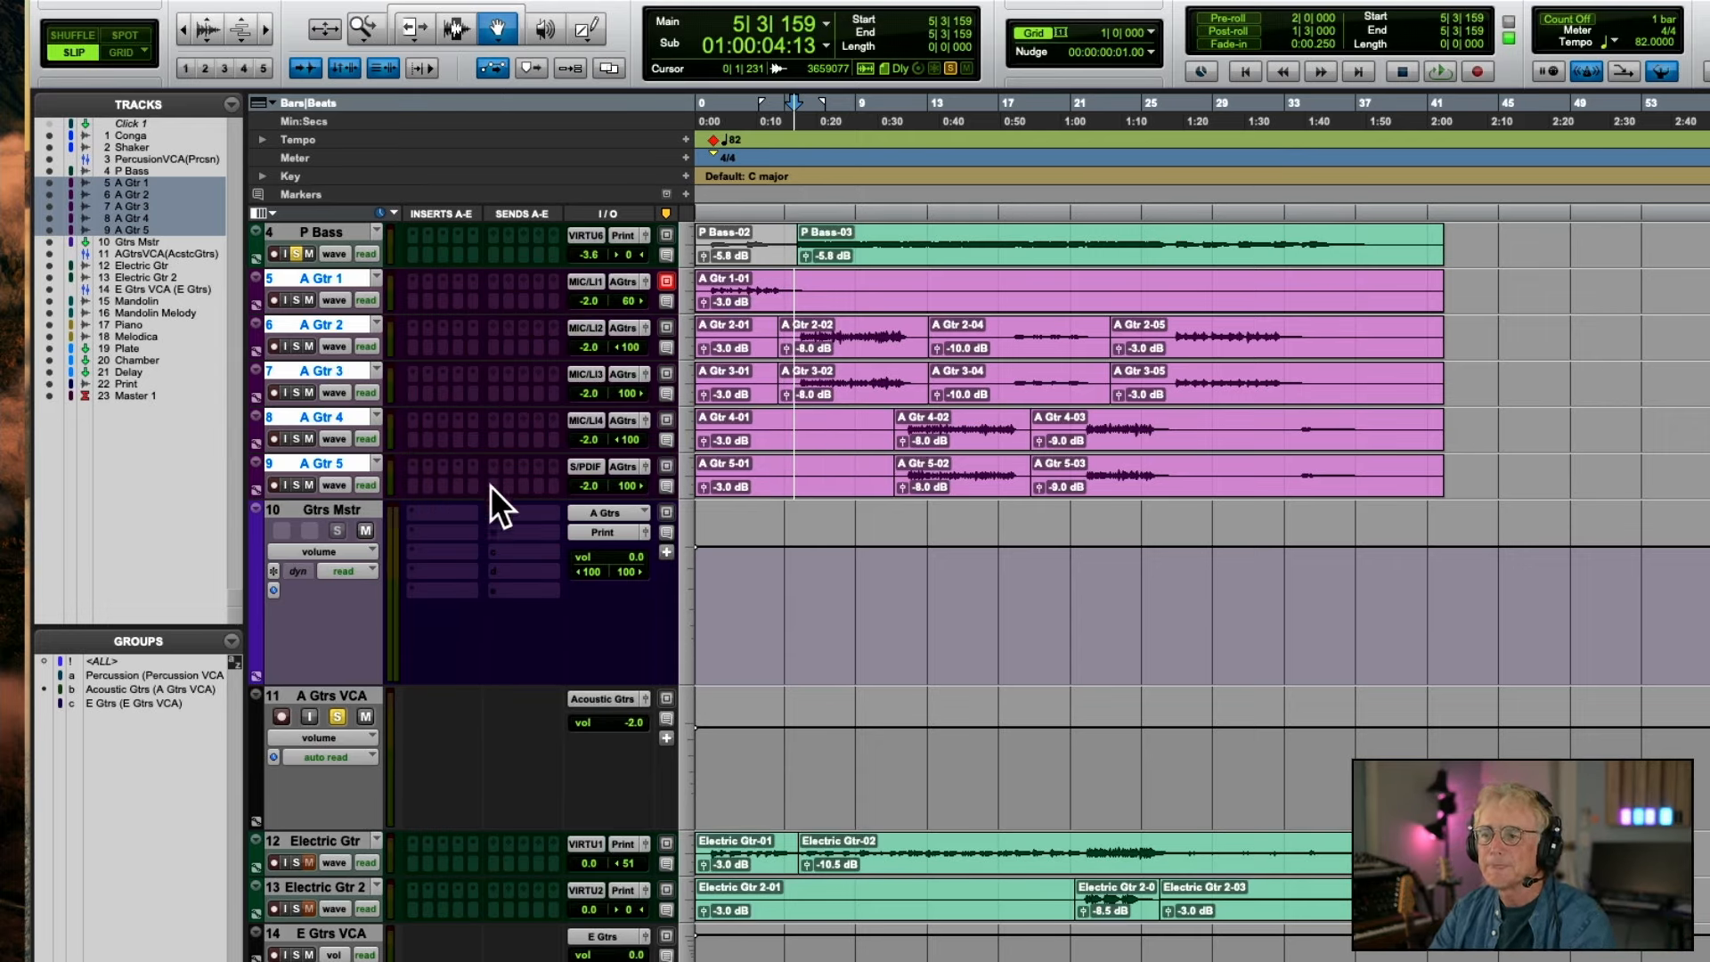
# Insert a multichannel EQ3 7-Band on the first insert of Gtrs Mstr and move its window clear of the track's controls
pyautogui.click(453, 516)
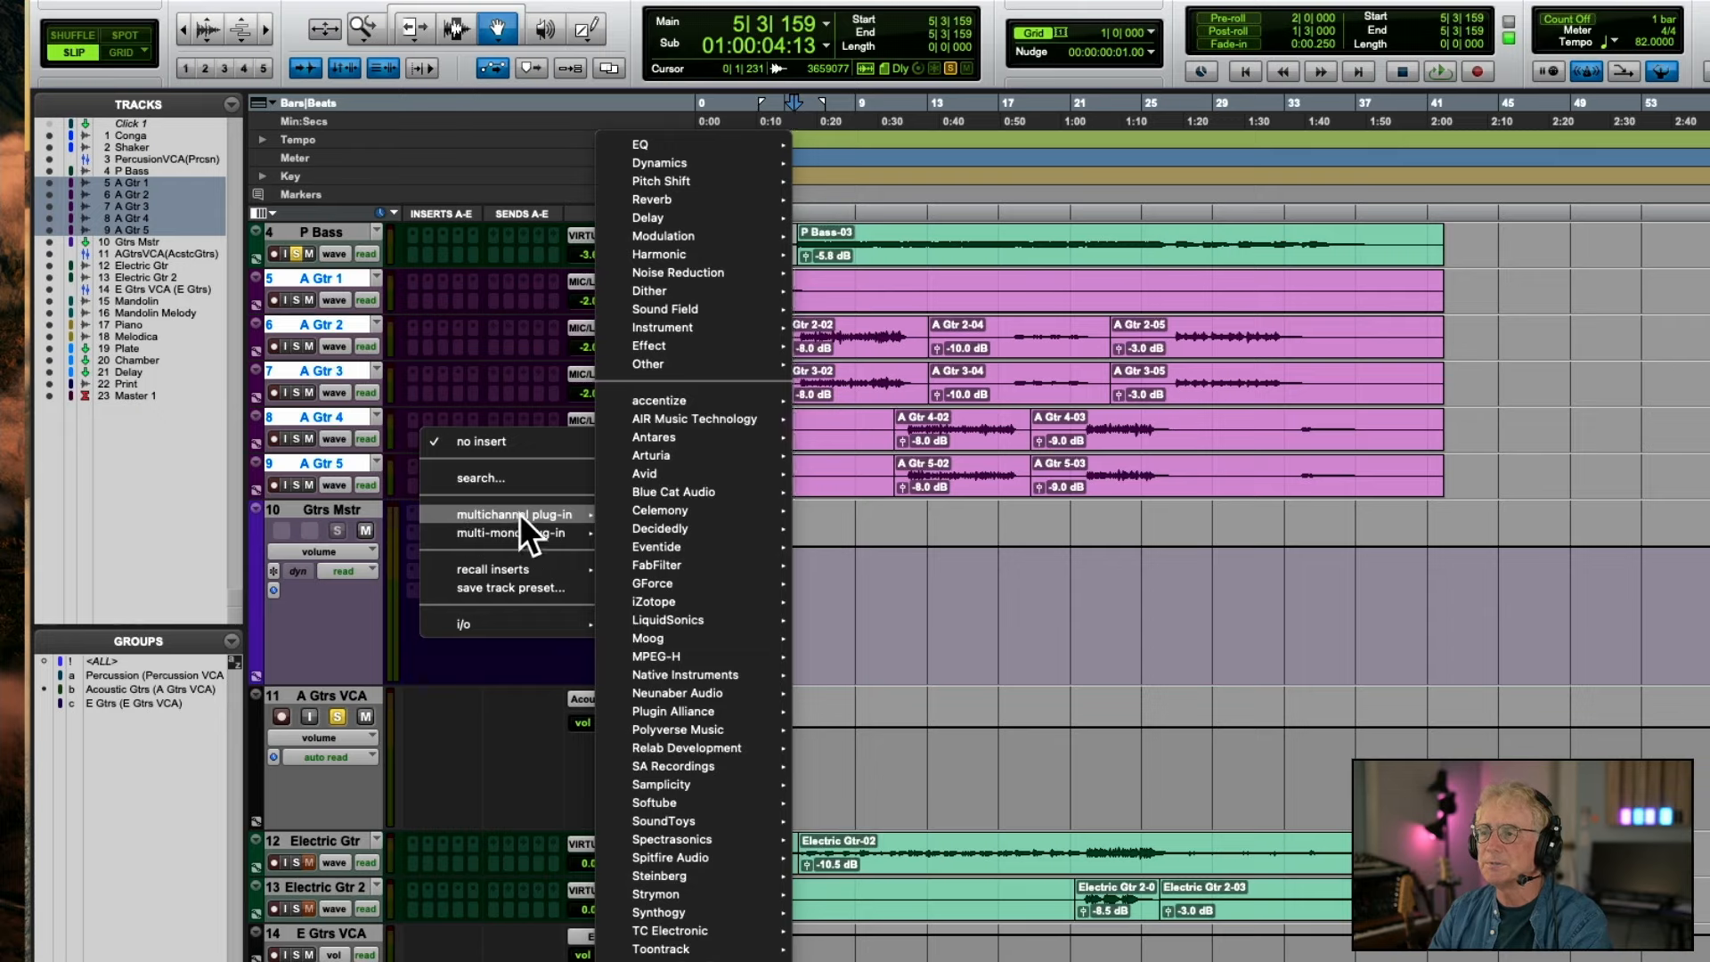
pyautogui.moveTo(695, 145)
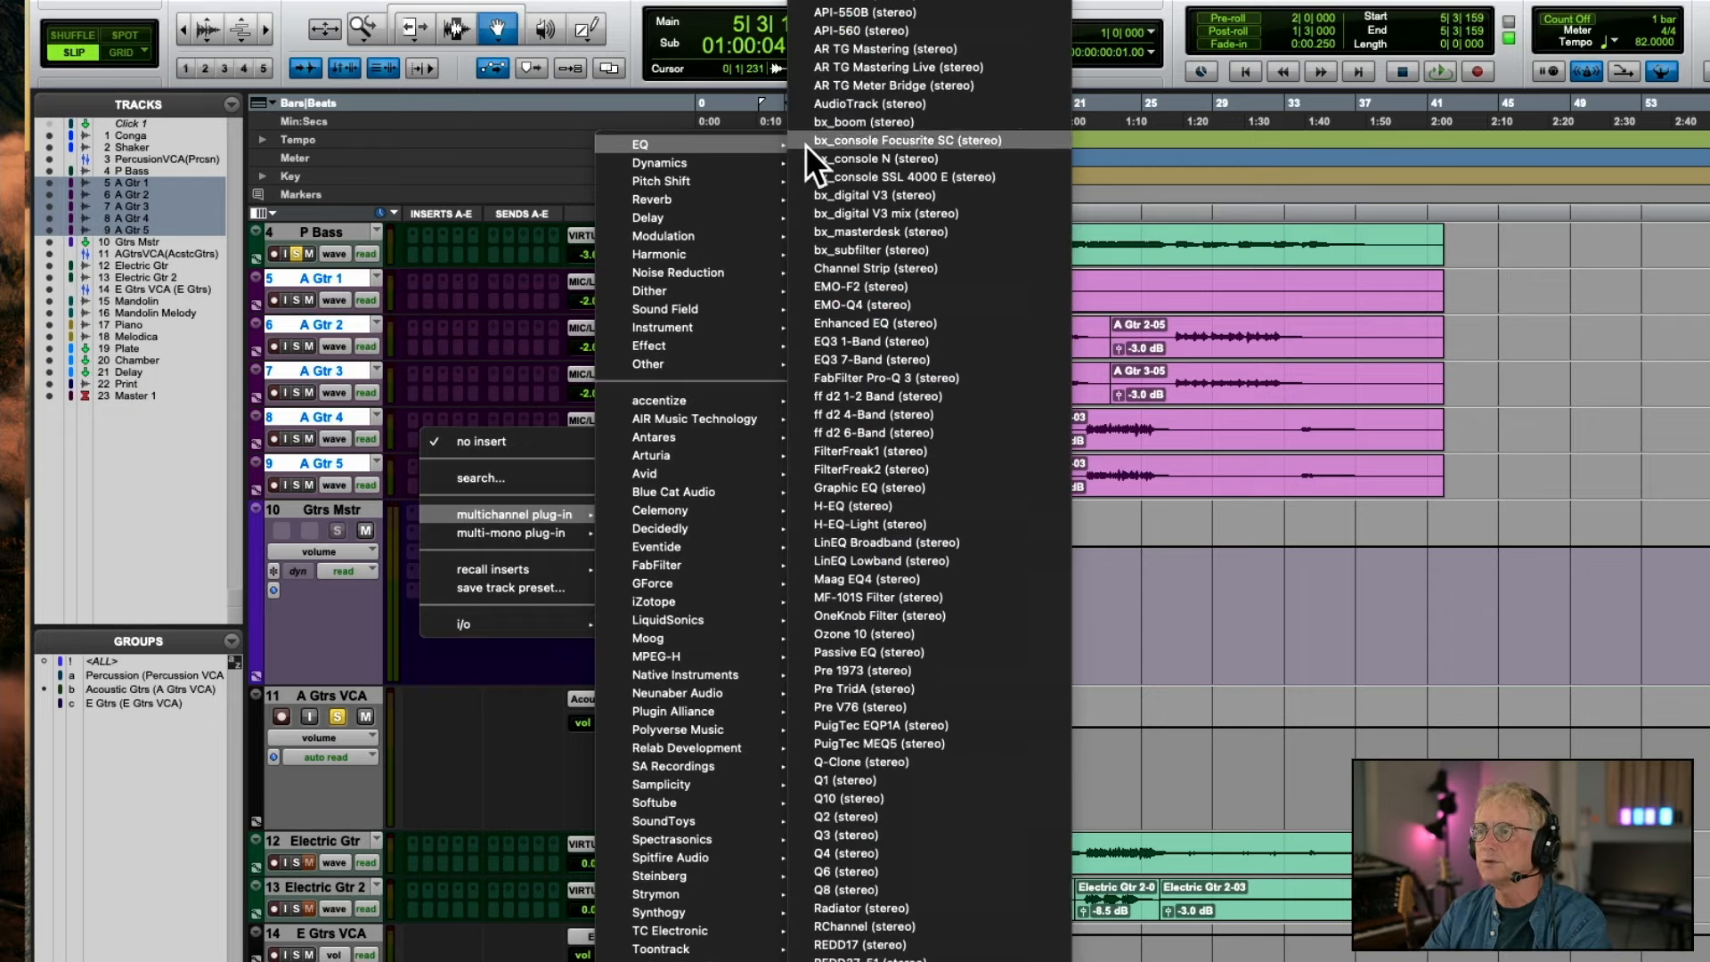
pyautogui.click(880, 353)
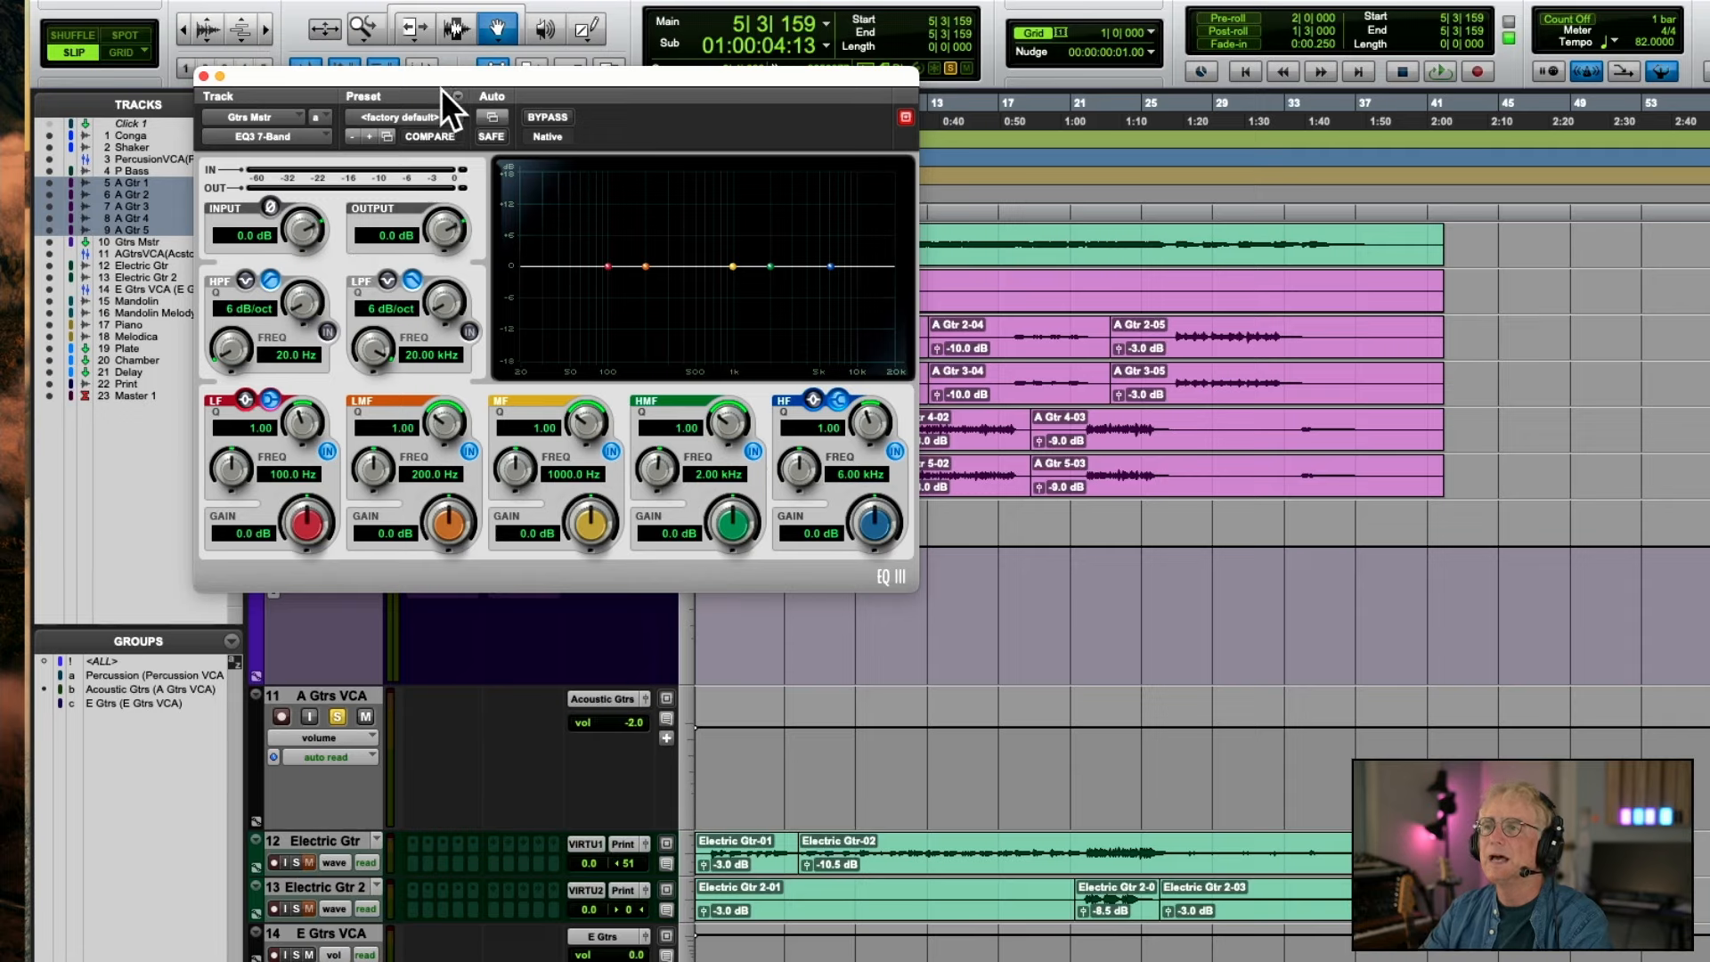
pyautogui.moveTo(437, 76); pyautogui.dragTo(945, 303)
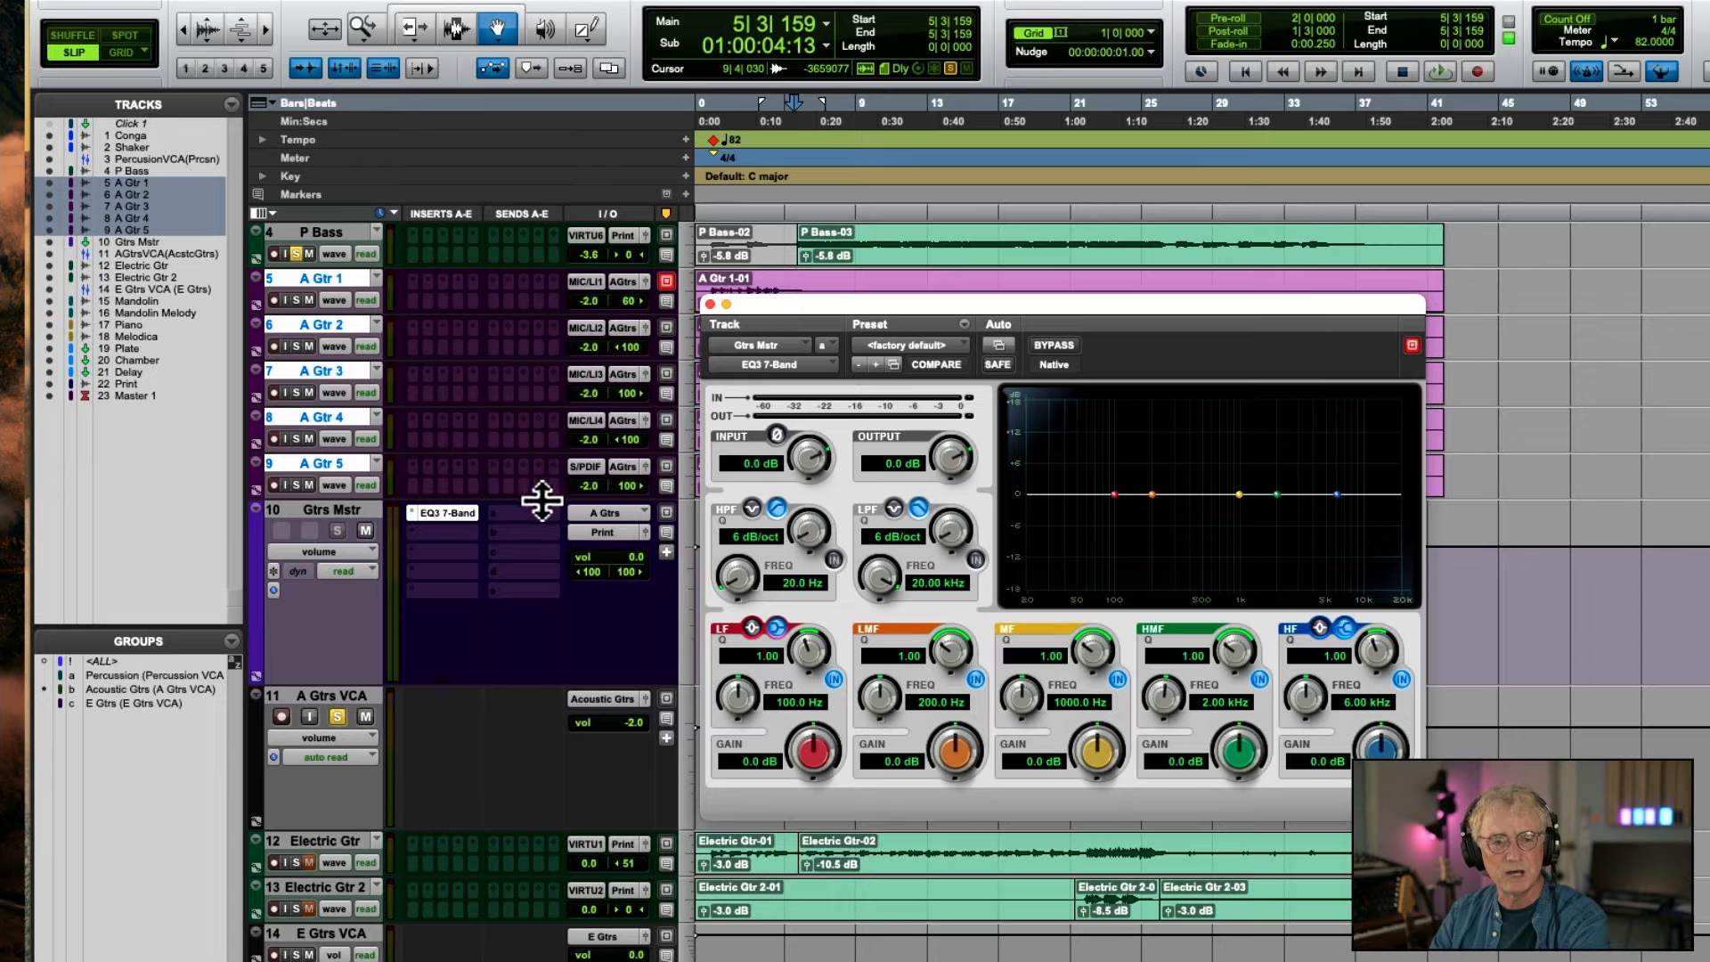
# Enable the EQ's high-pass filter, sweep it up to 1.11 kHz and back to 99.3 Hz, and compare it switched off and on
pyautogui.click(834, 558)
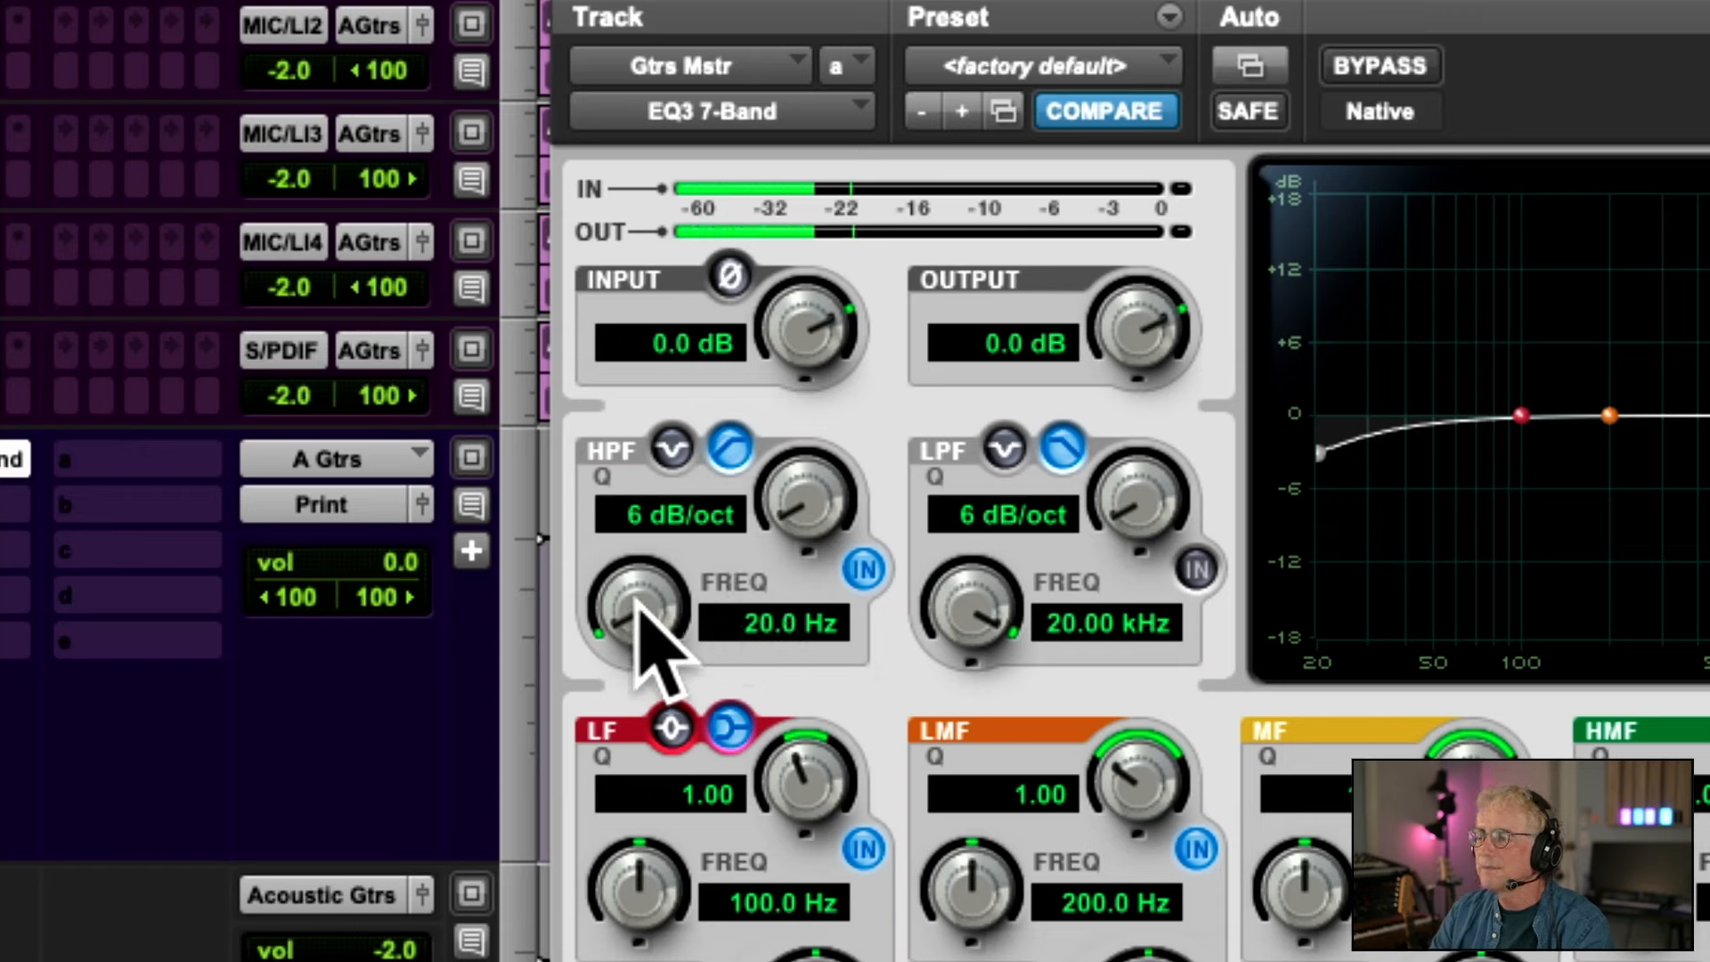
pyautogui.moveTo(636, 602); pyautogui.dragTo(672, 432)
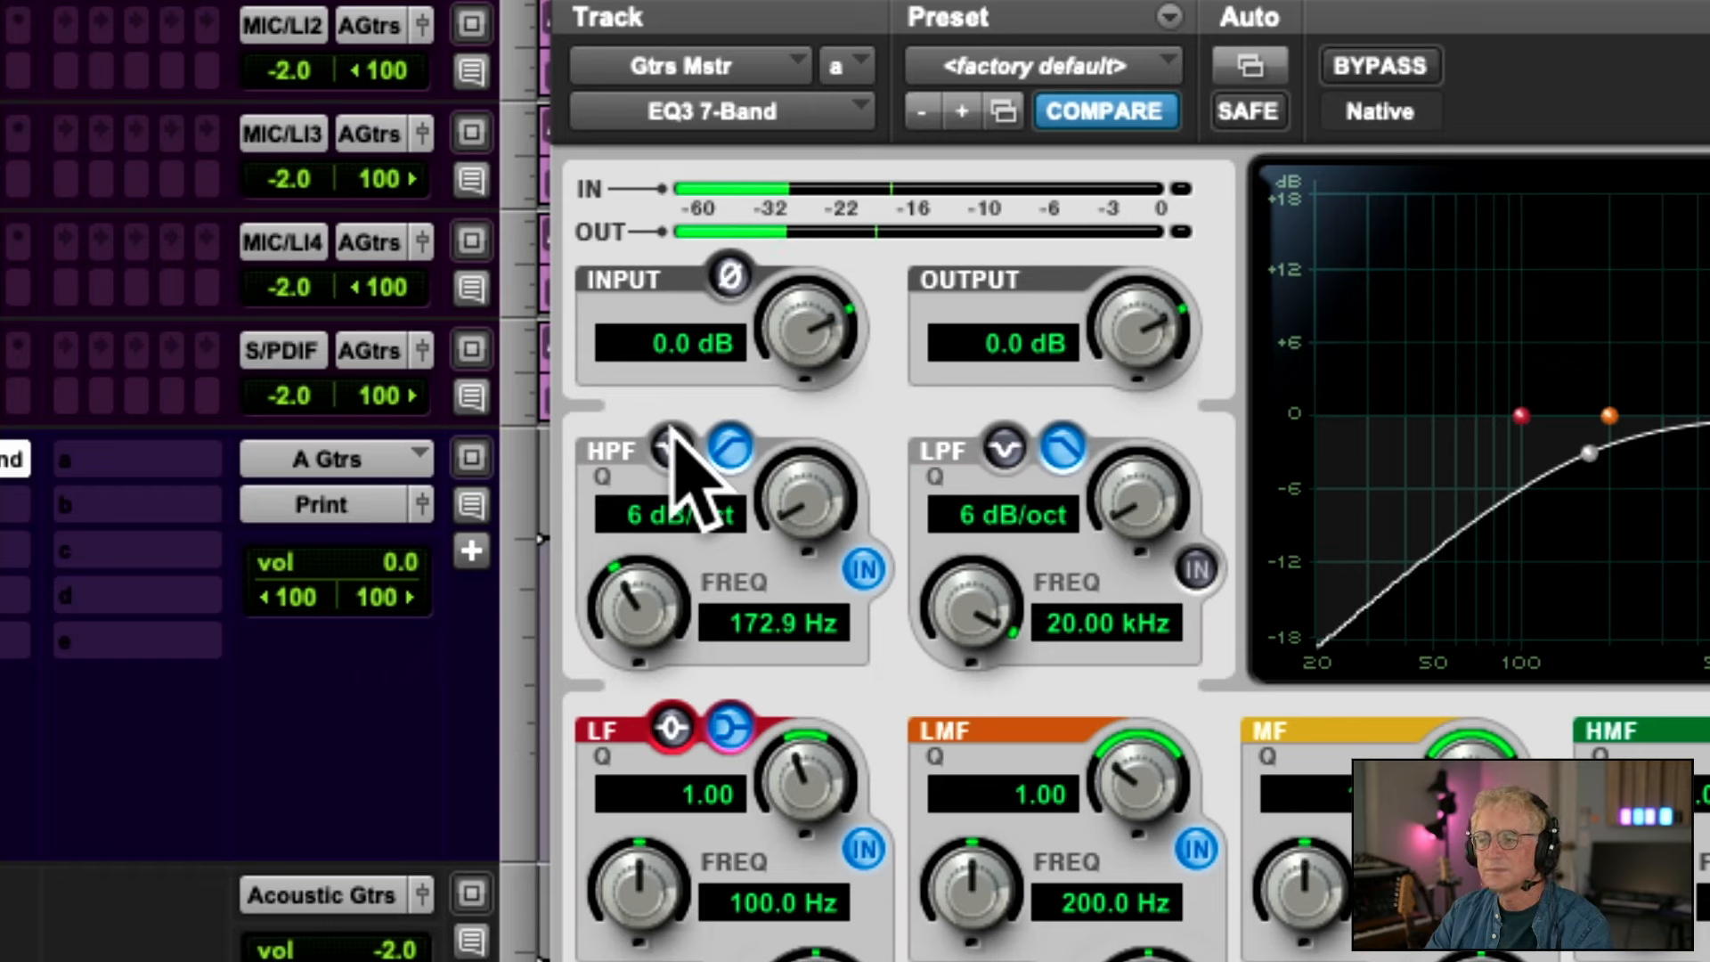
pyautogui.moveTo(673, 432); pyautogui.dragTo(713, 336)
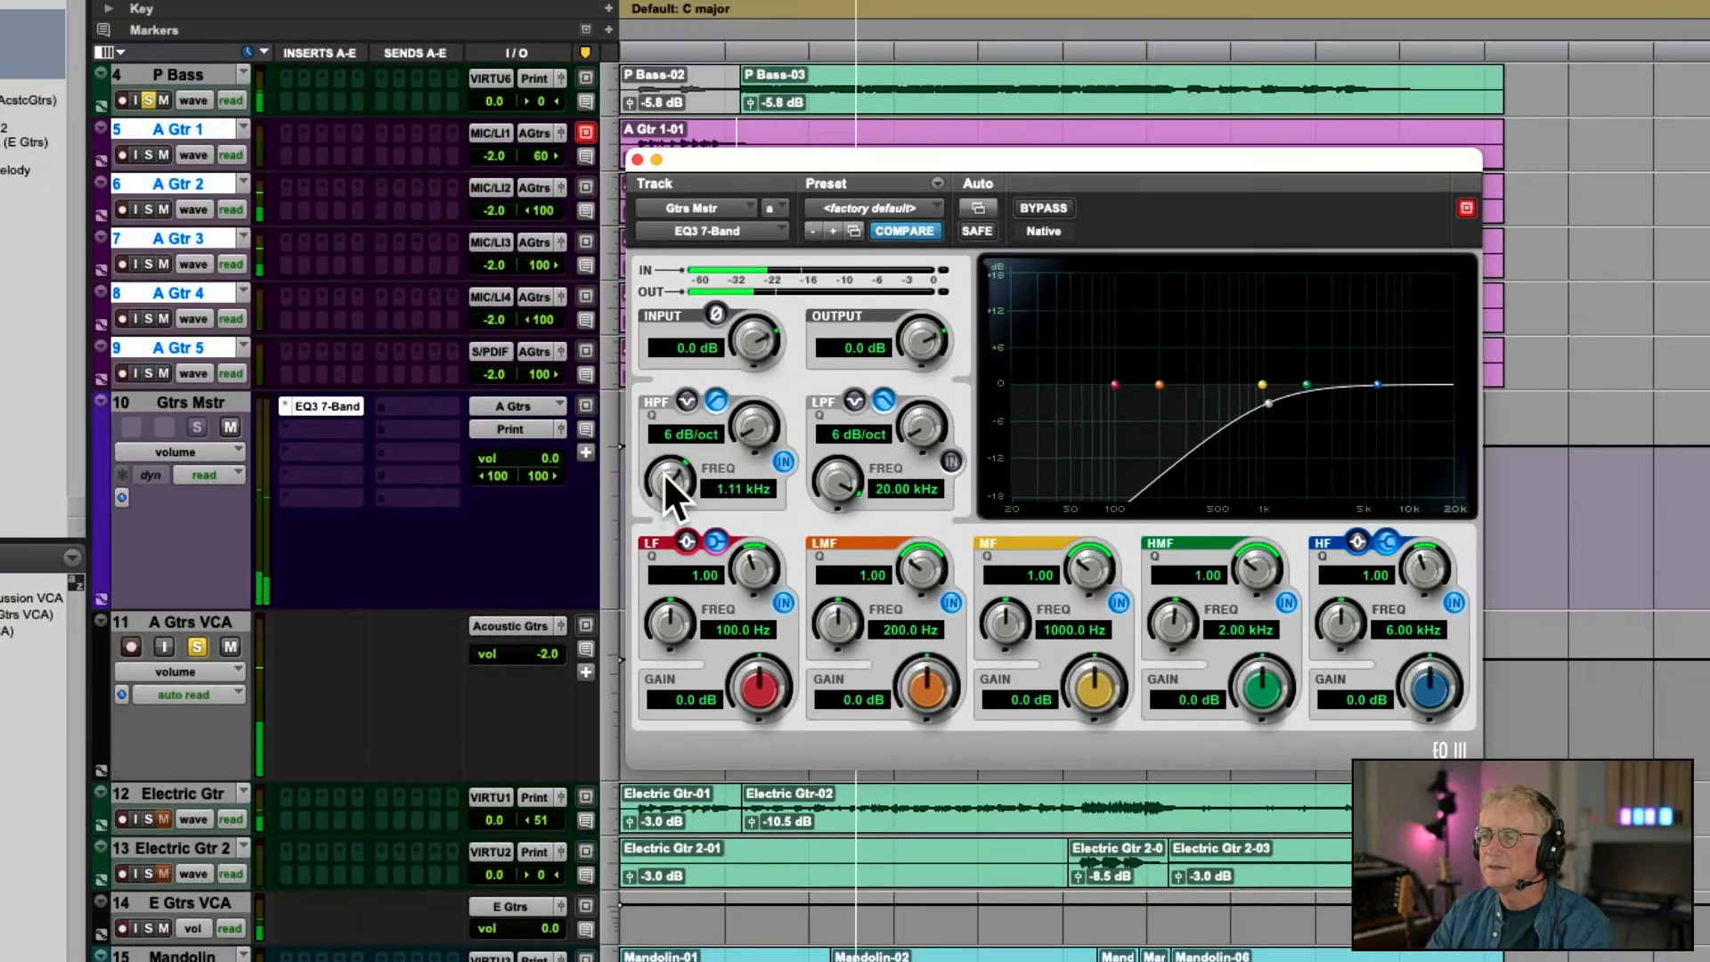
pyautogui.moveTo(665, 473); pyautogui.dragTo(636, 541)
pyautogui.click(783, 461)
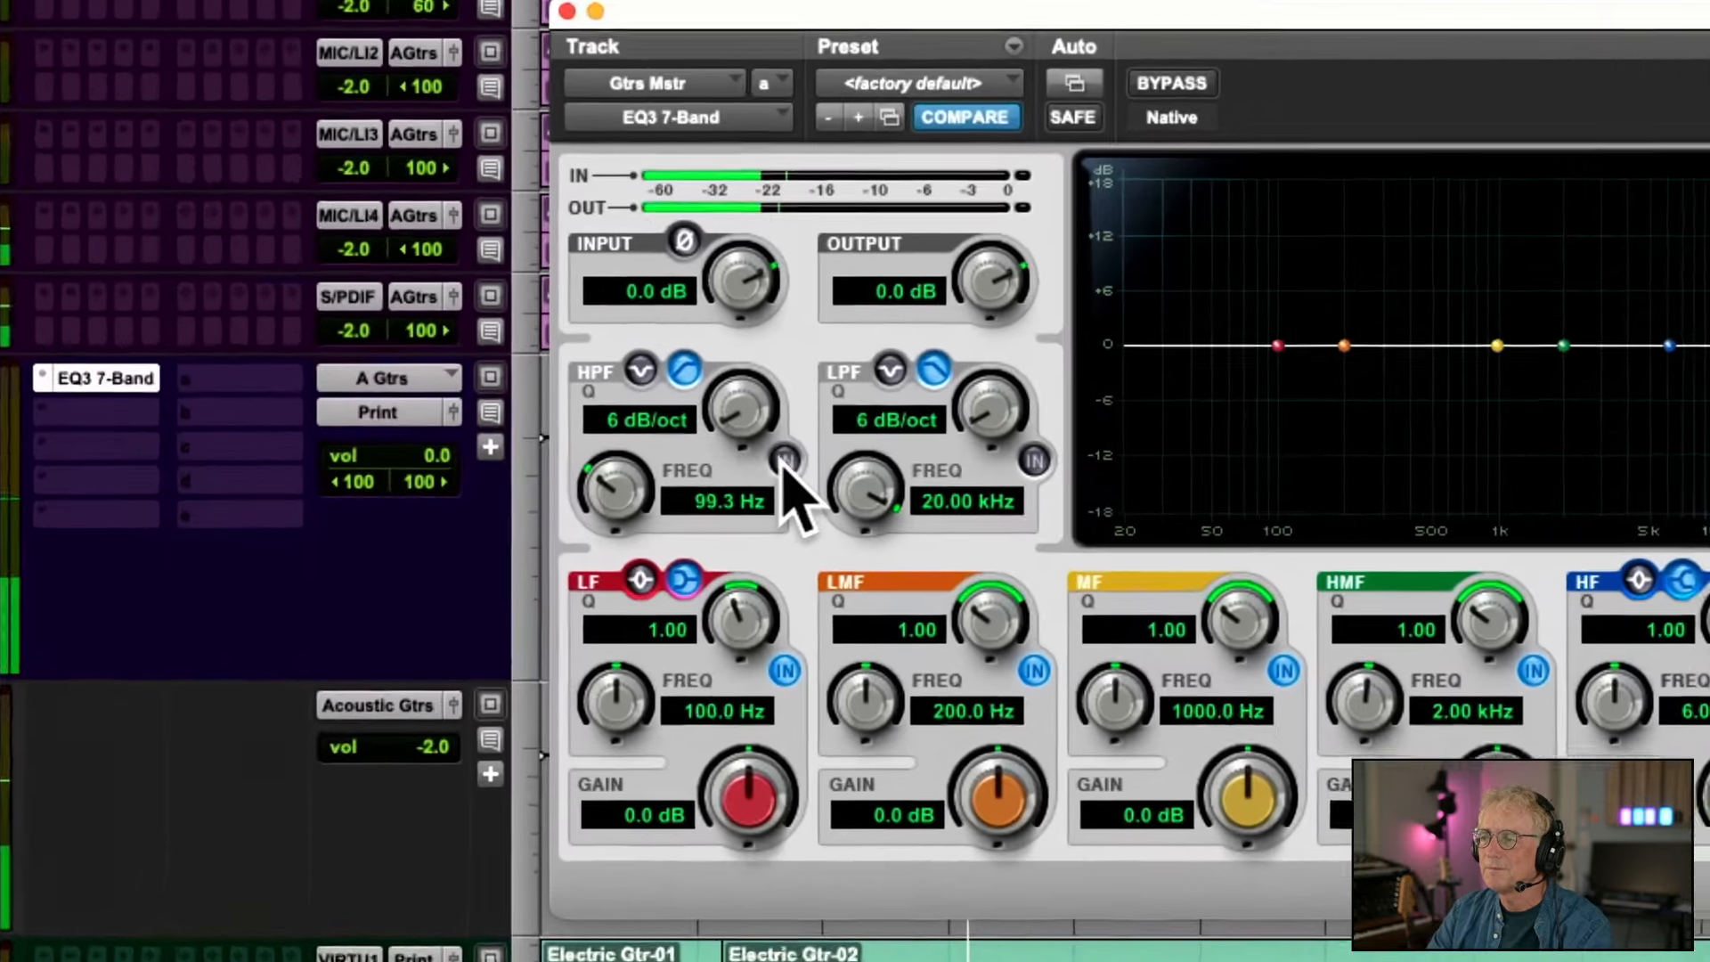
pyautogui.click(783, 461)
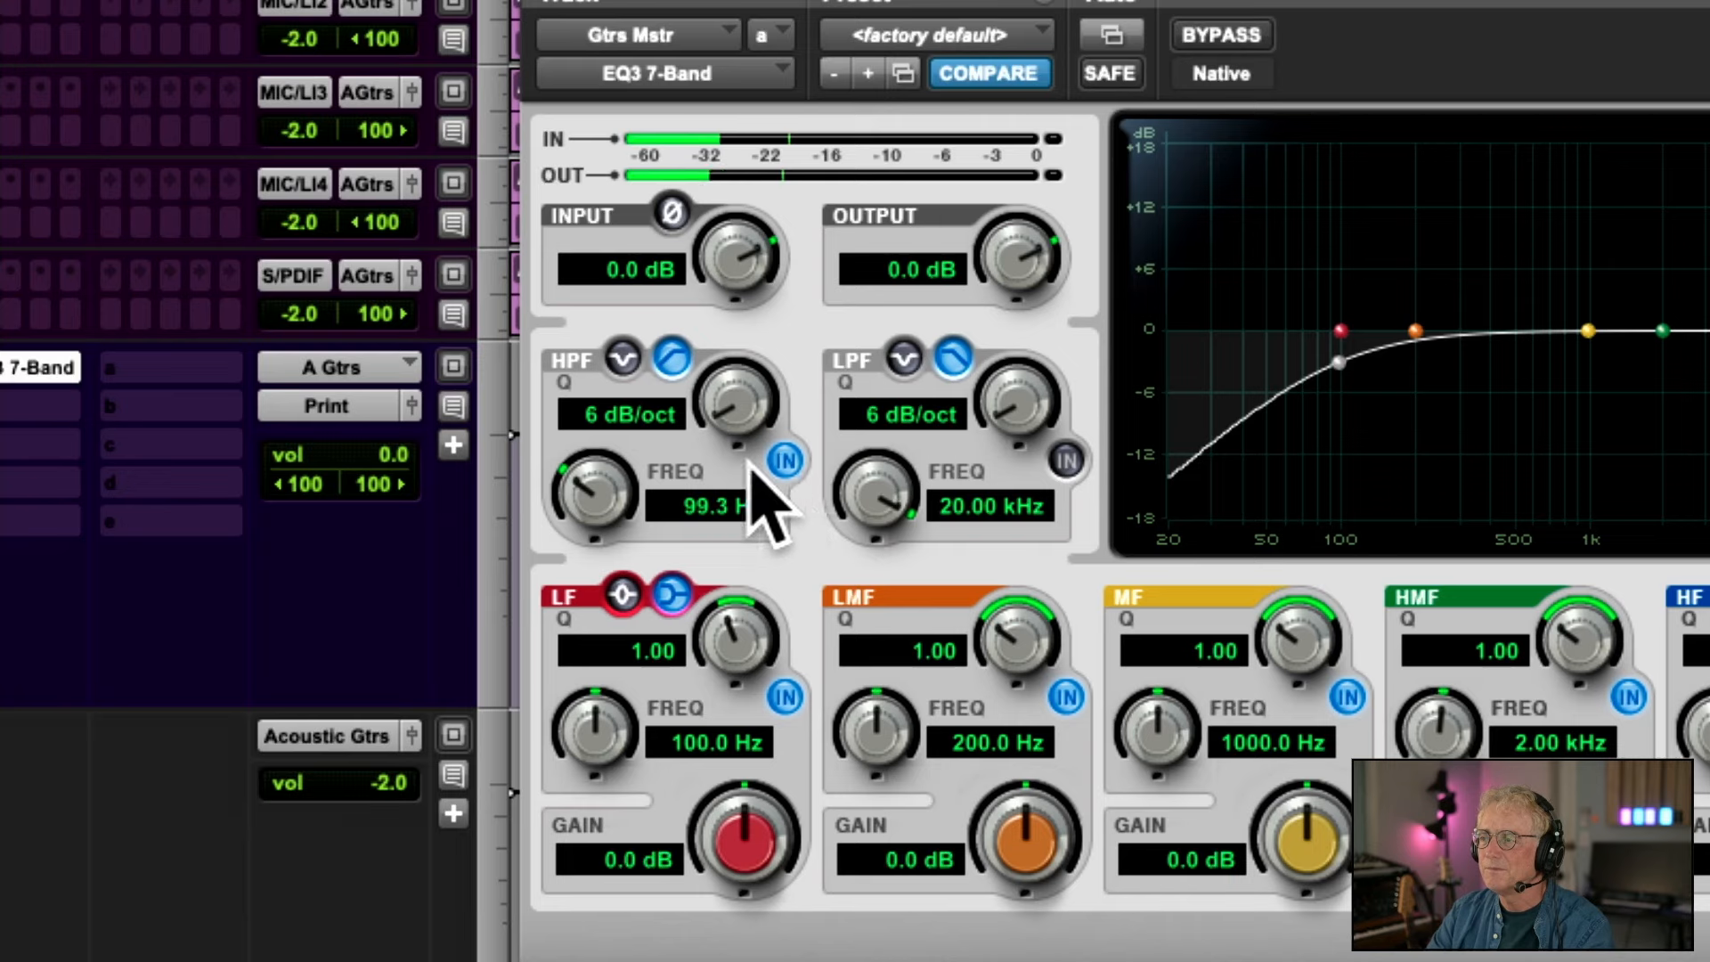
# Set the high-pass filter to 151.1 Hz with a 12 dB/oct slope and compare it switched off and on
pyautogui.moveTo(603, 489)
pyautogui.mouseDown()
pyautogui.moveTo(576, 481)
pyautogui.moveTo(588, 472)
pyautogui.mouseUp()
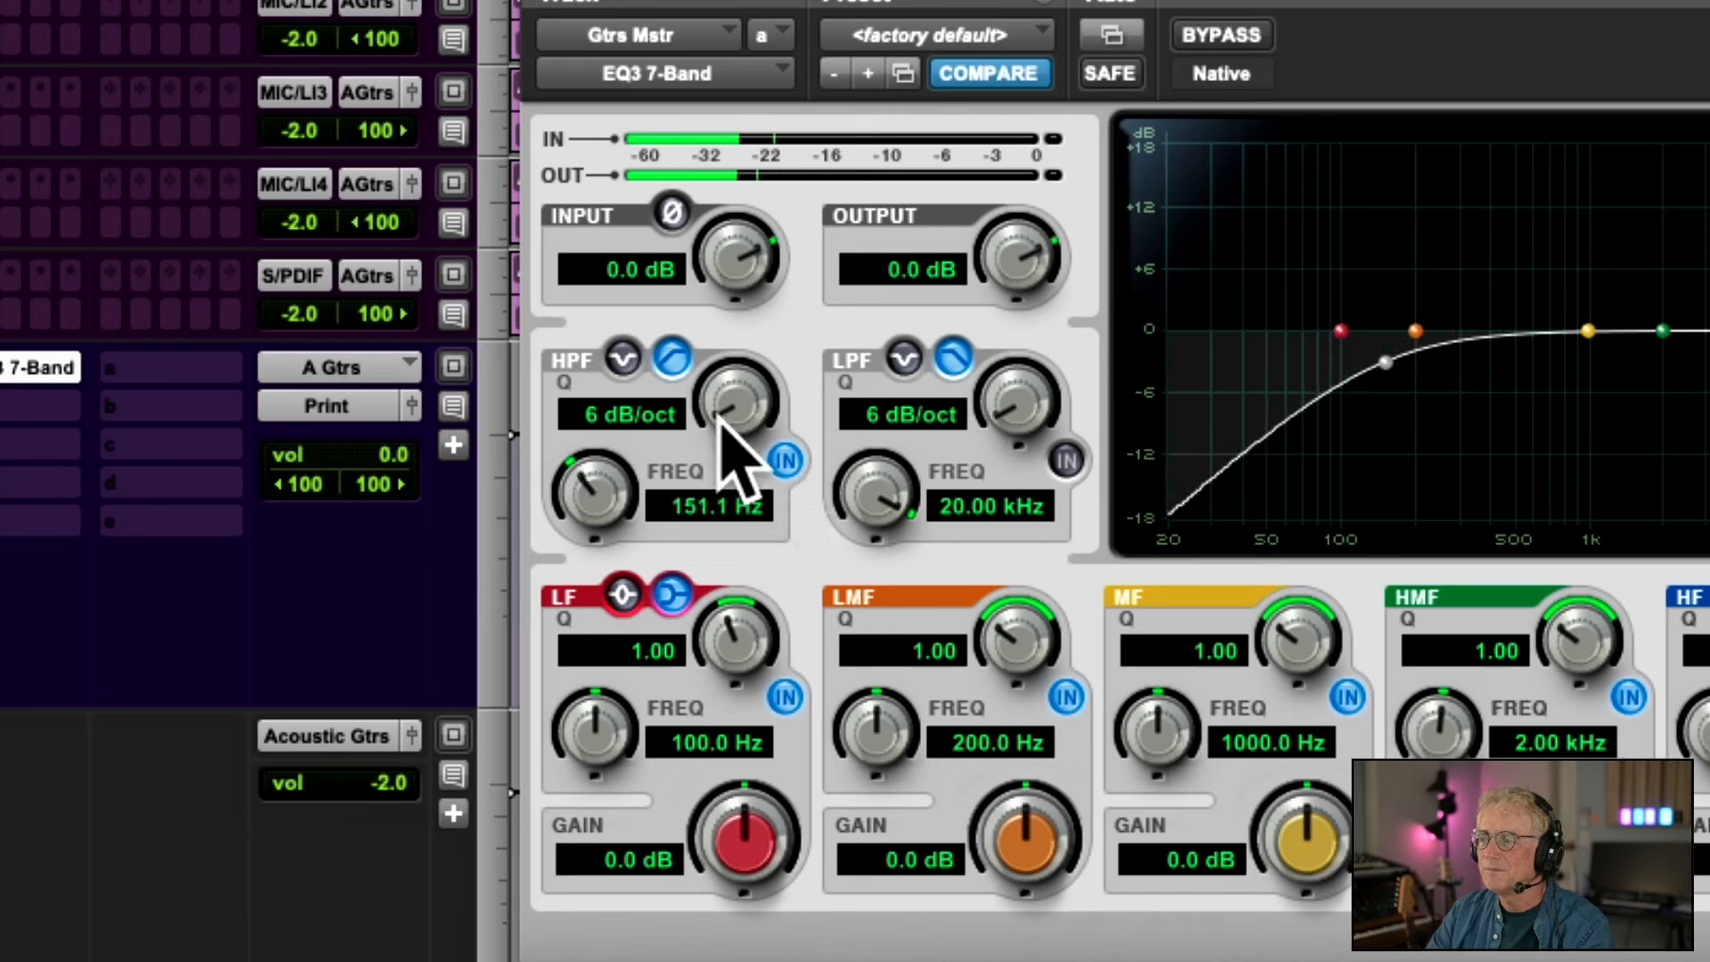
pyautogui.moveTo(733, 413); pyautogui.dragTo(738, 356)
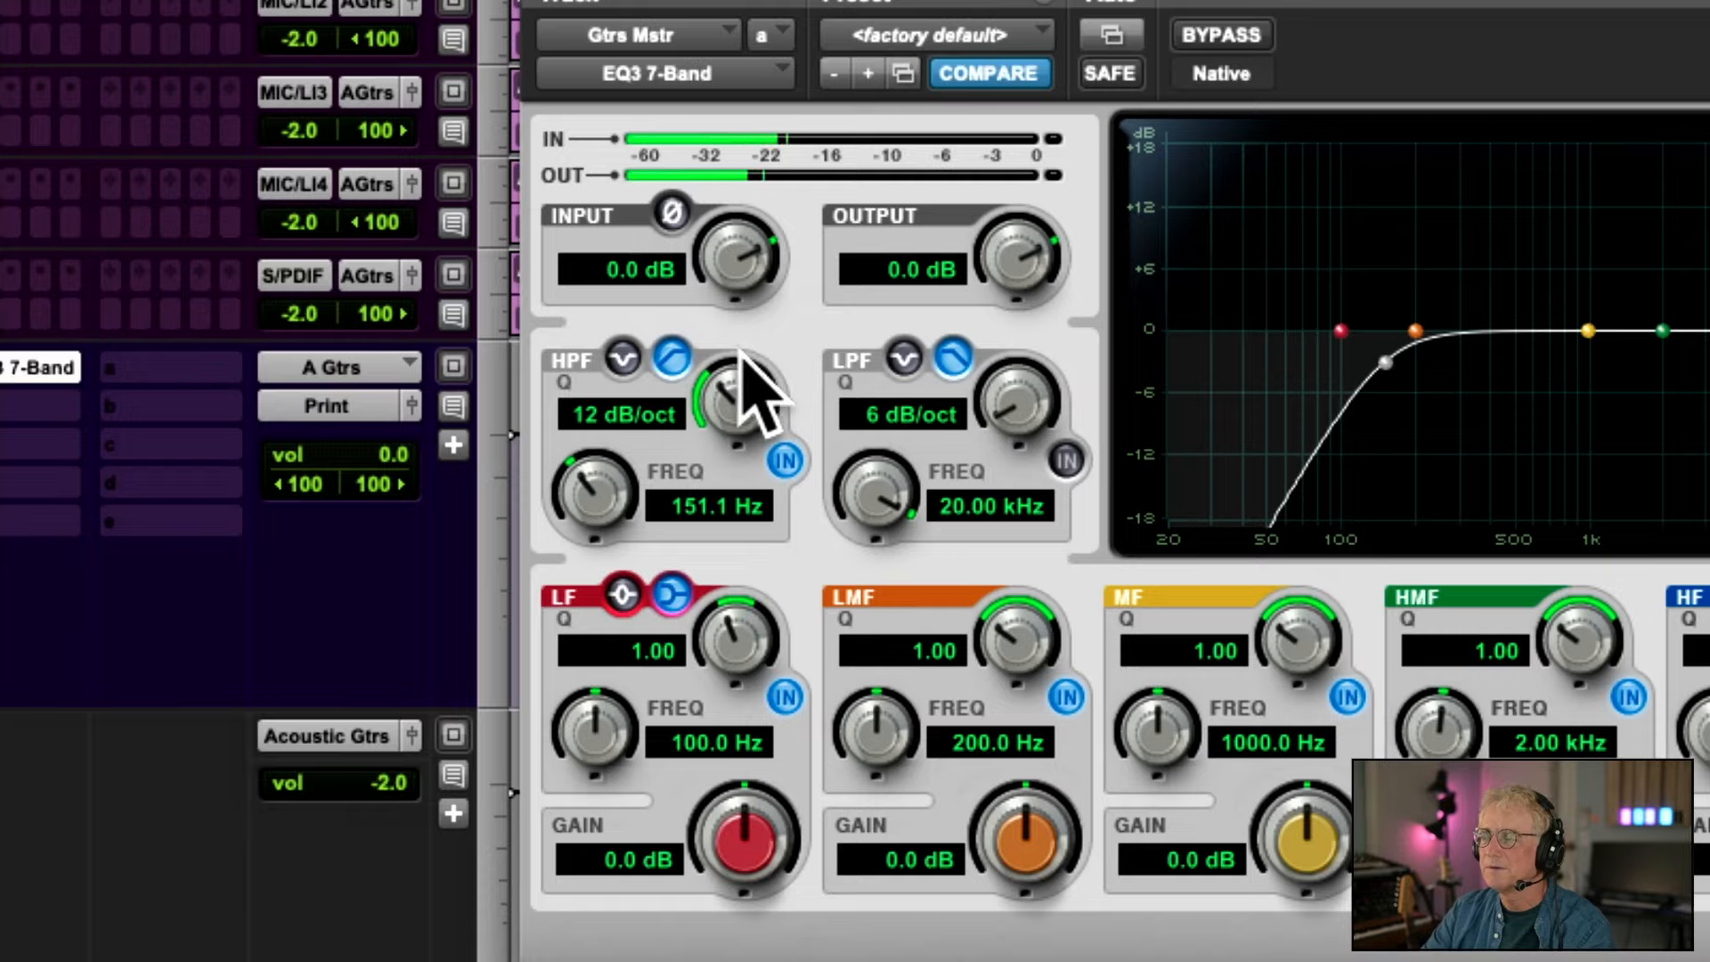
pyautogui.click(784, 460)
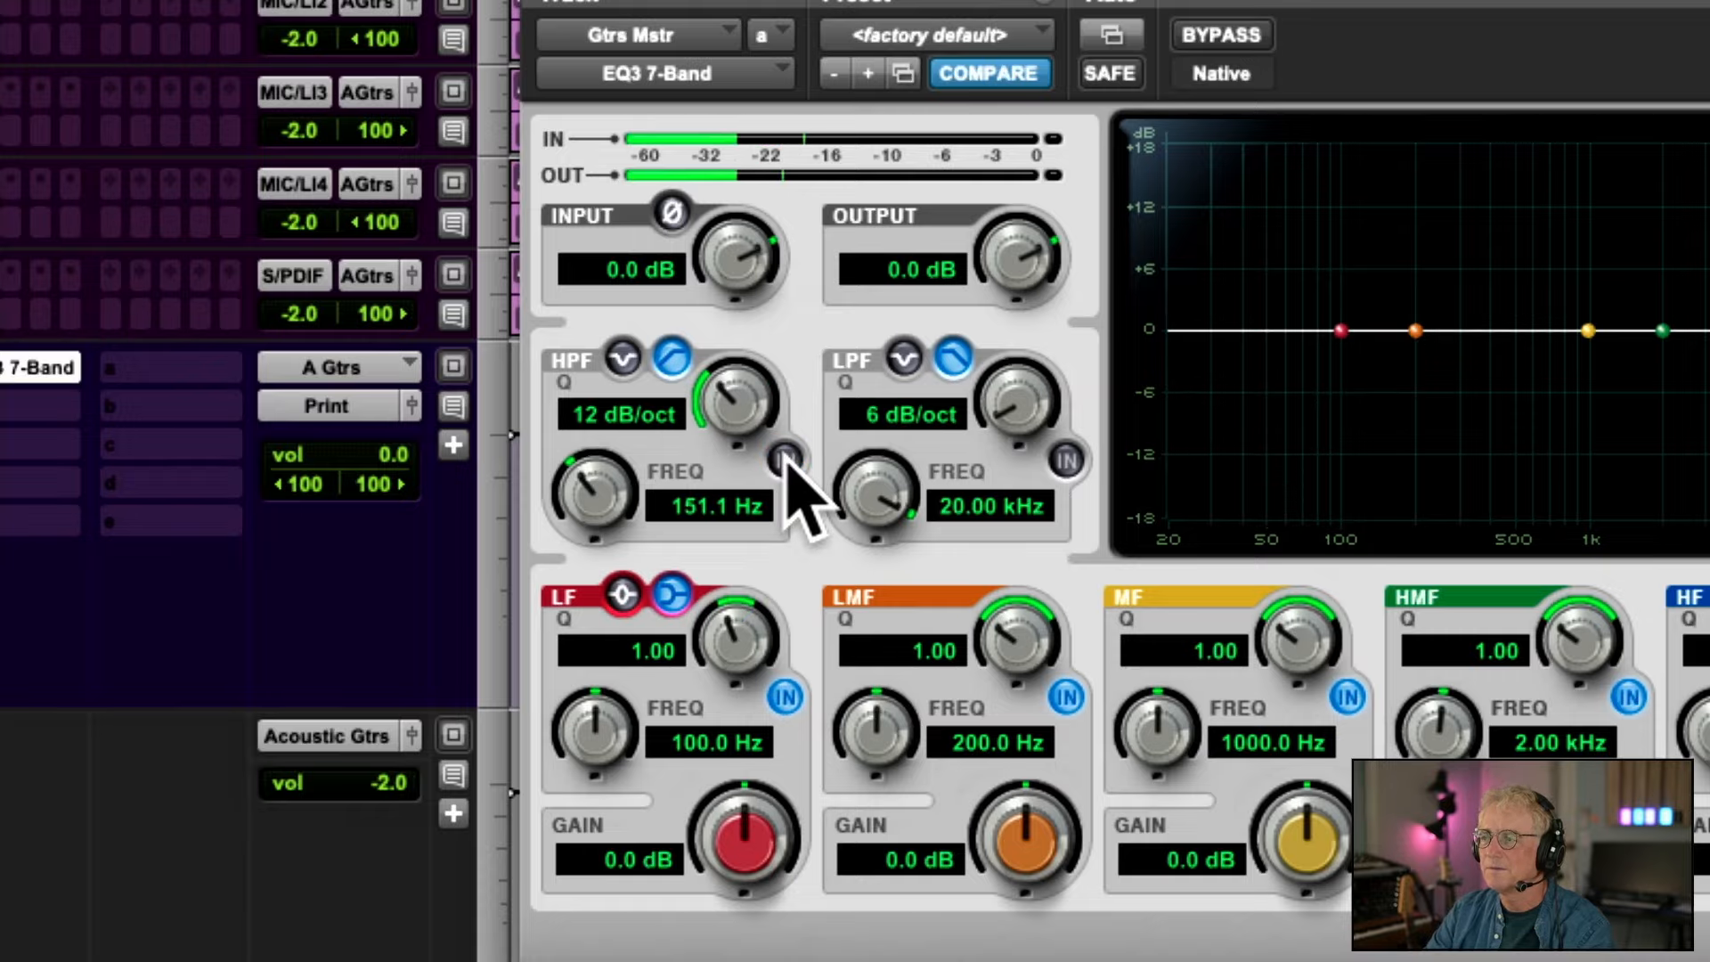
pyautogui.click(783, 460)
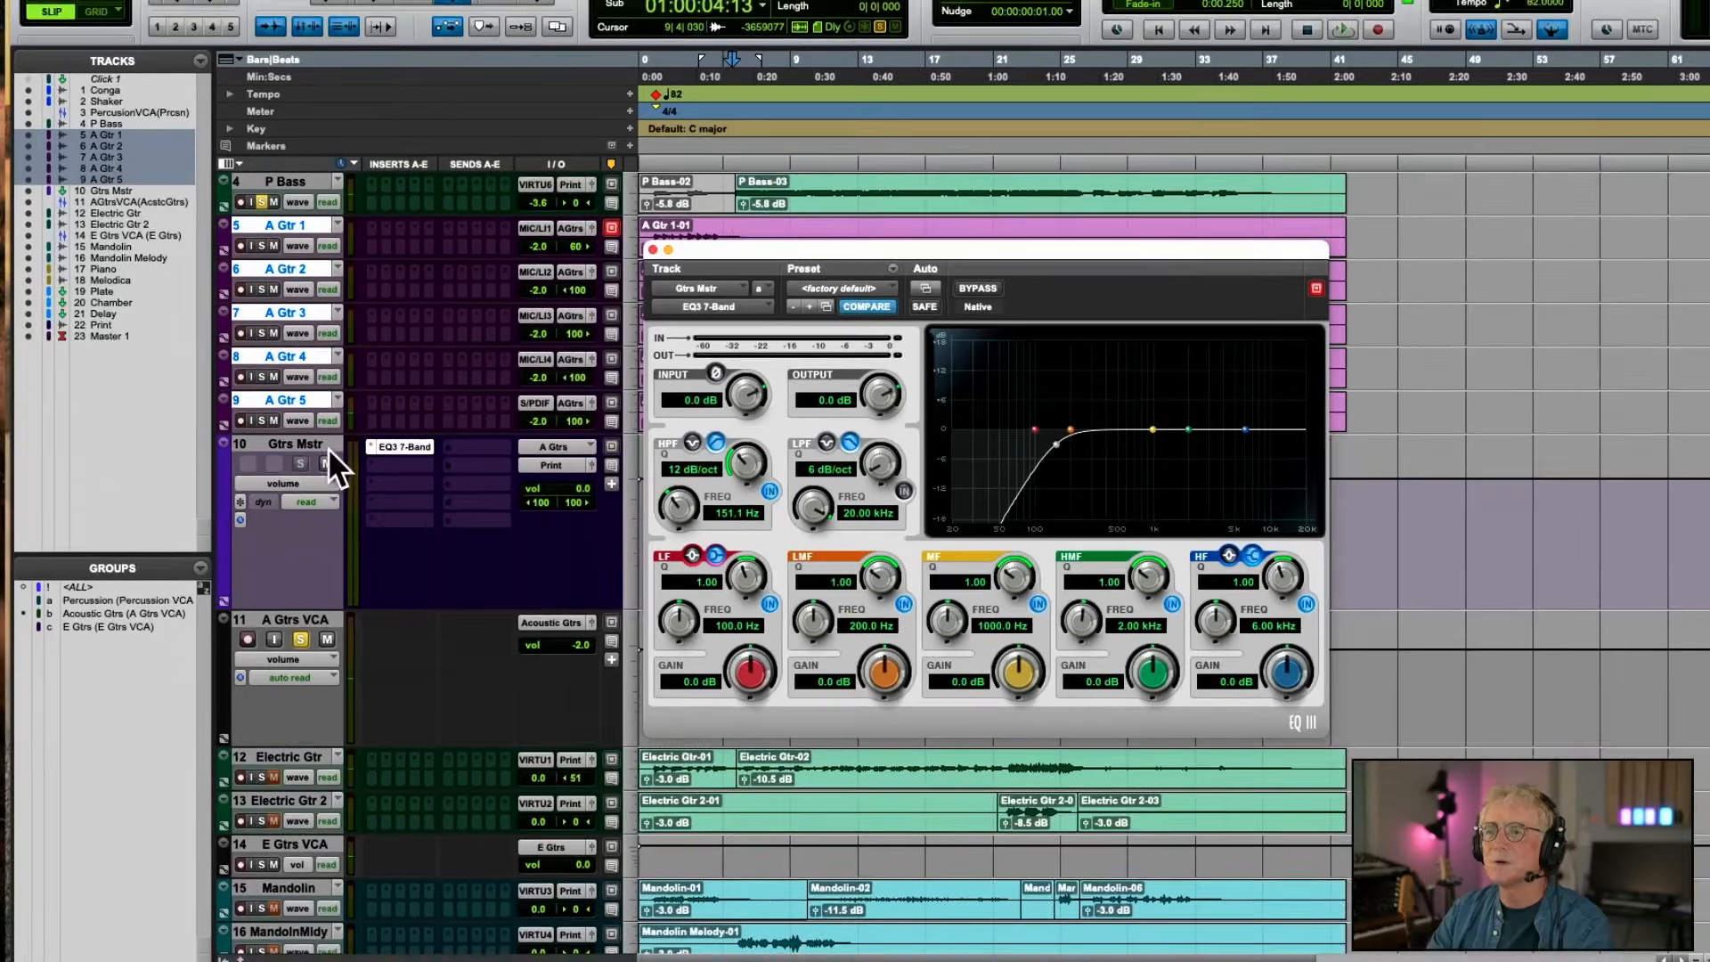
# Play the guitars again and compare their sound with the high-pass filter off and on
pyautogui.press('space')
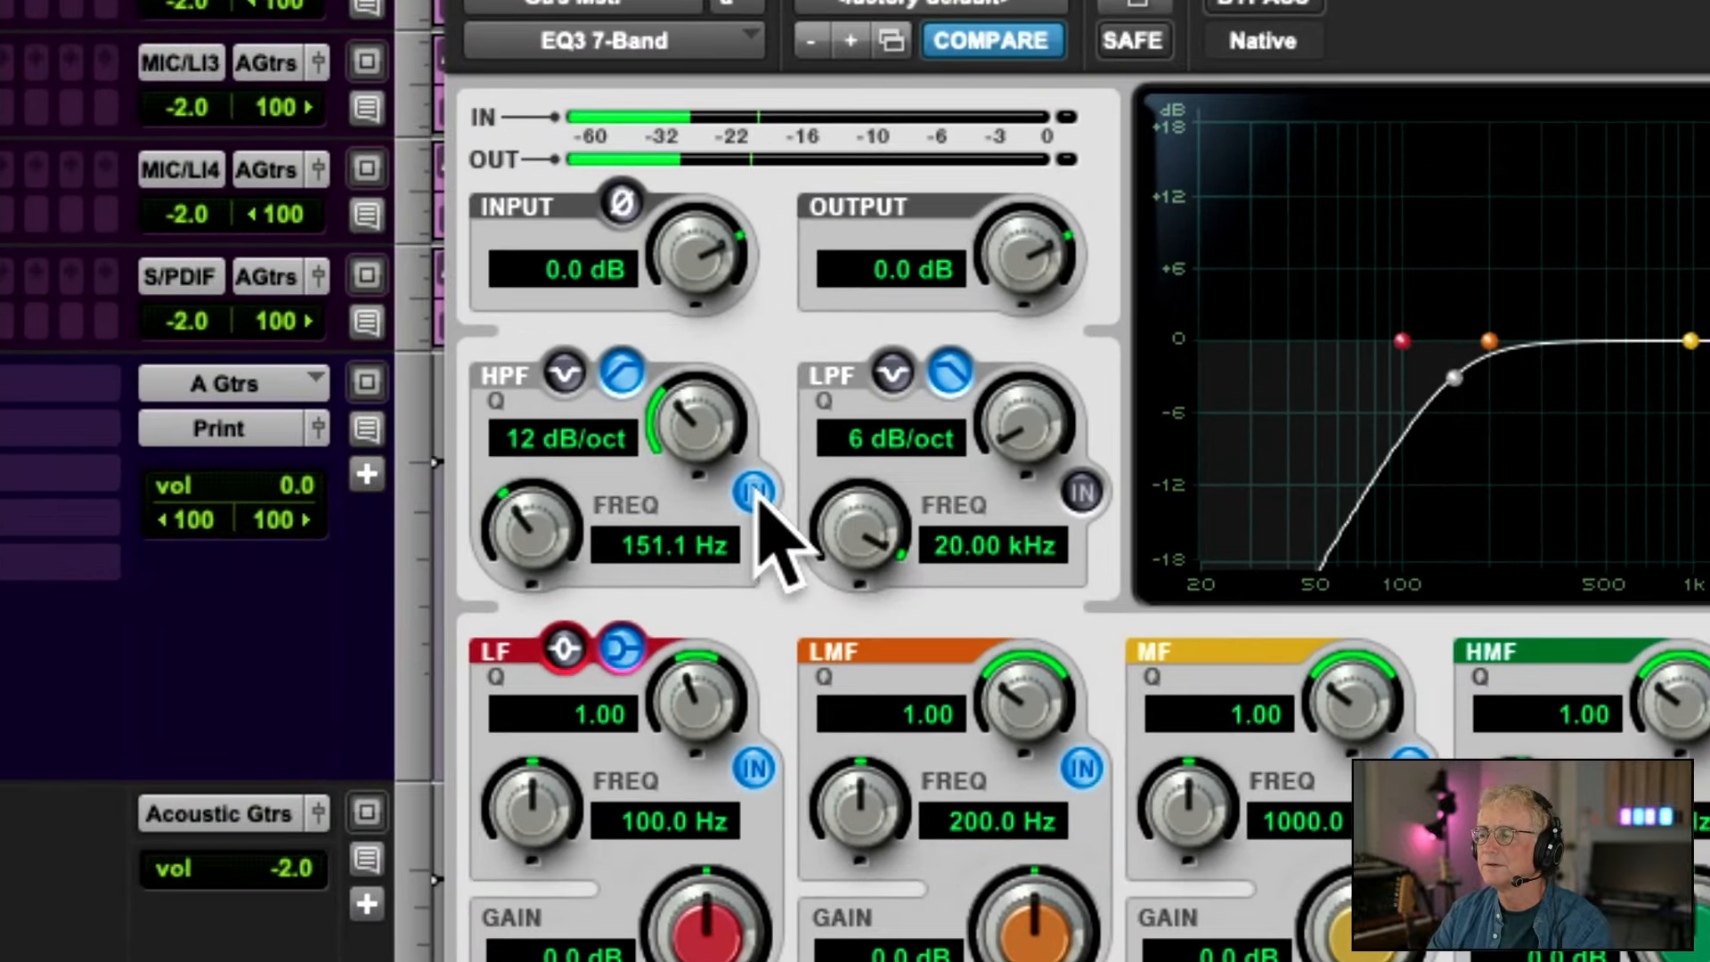
pyautogui.click(753, 492)
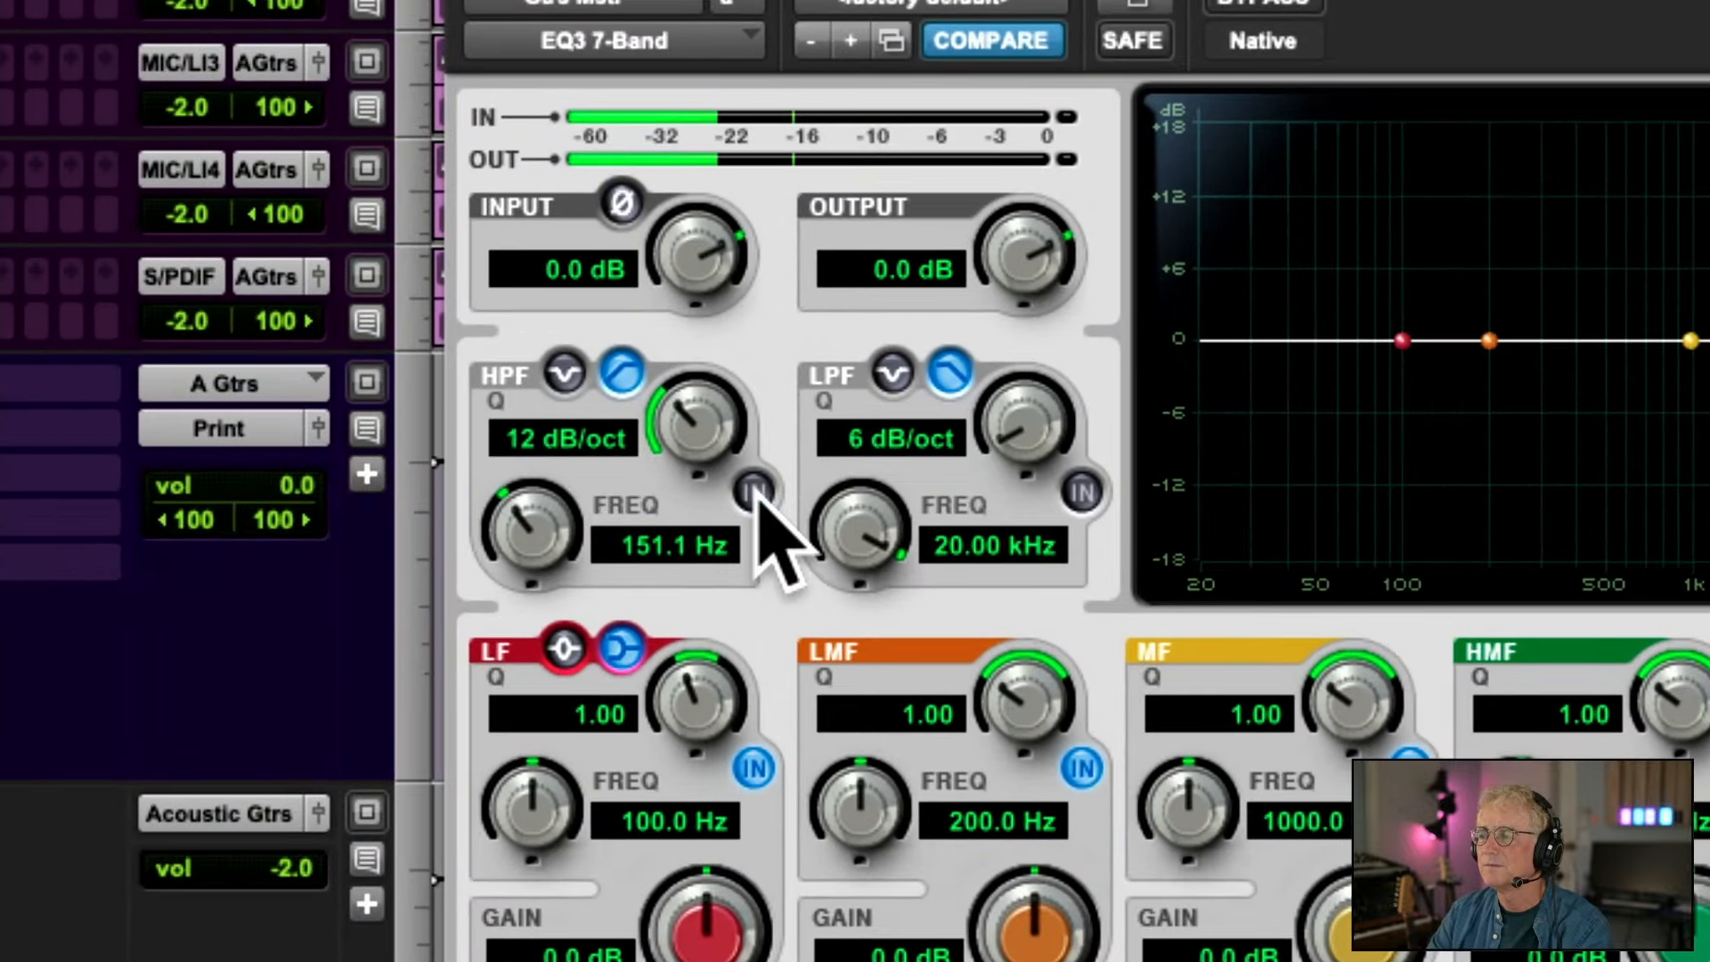
pyautogui.click(753, 493)
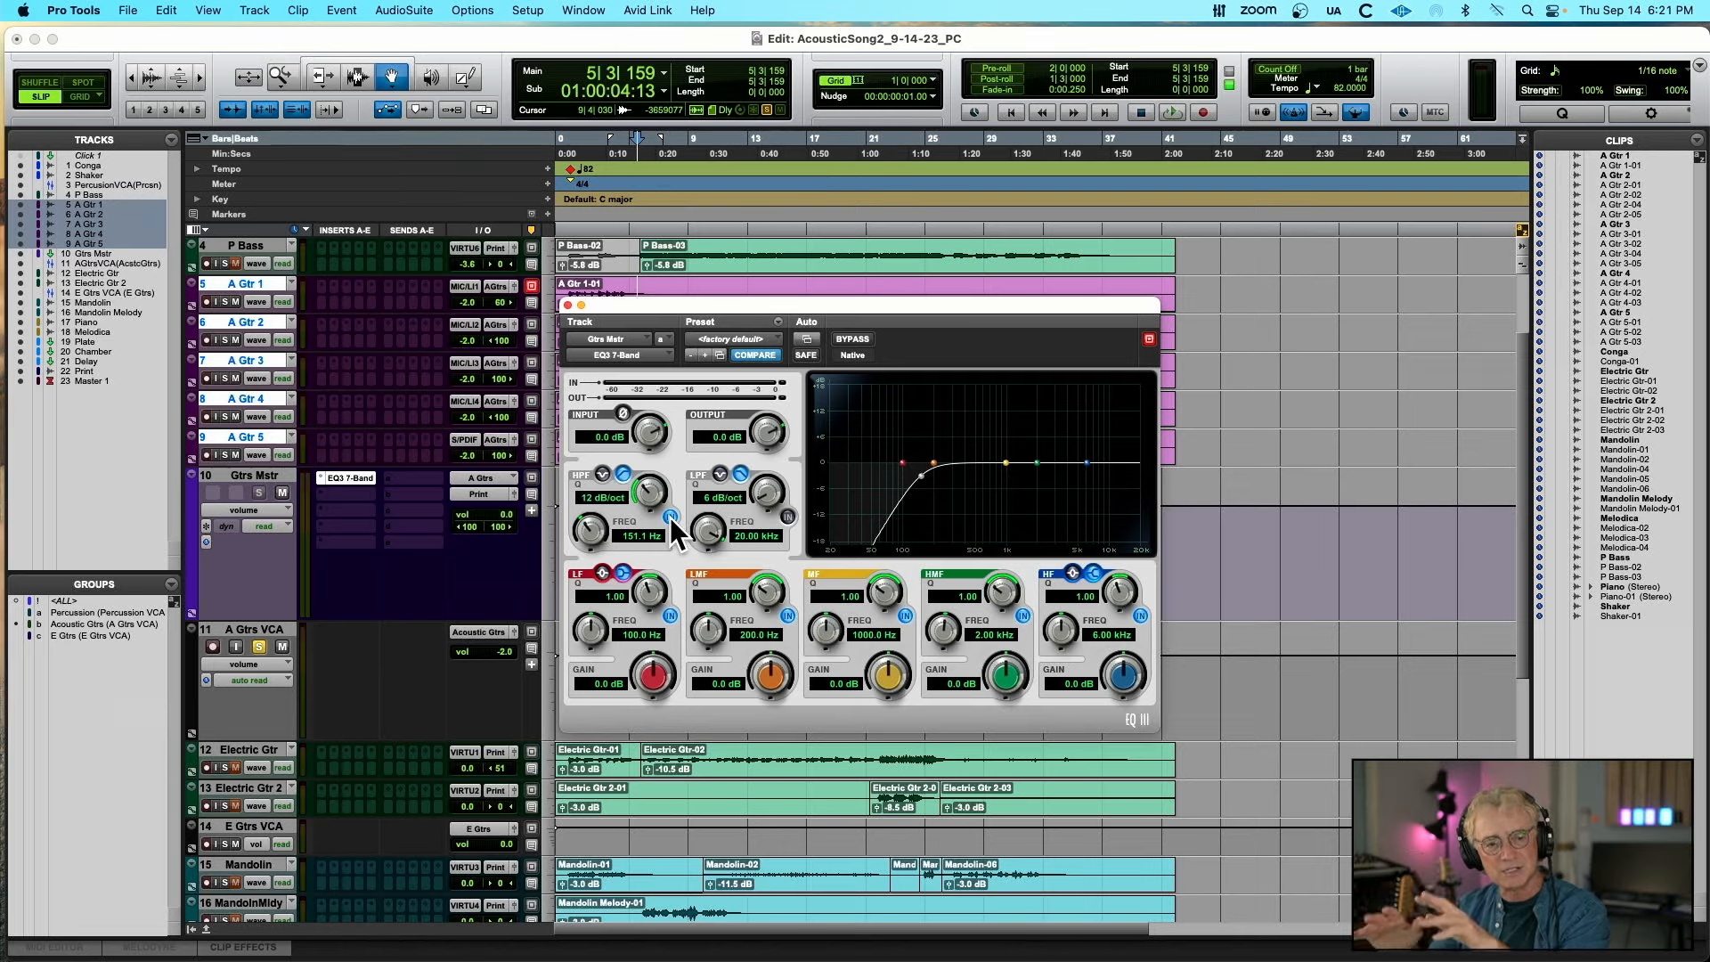
# Adjust the EQ's HF band during playback to 6.85 kHz with a gain of -0.1 dB
pyautogui.press('space')
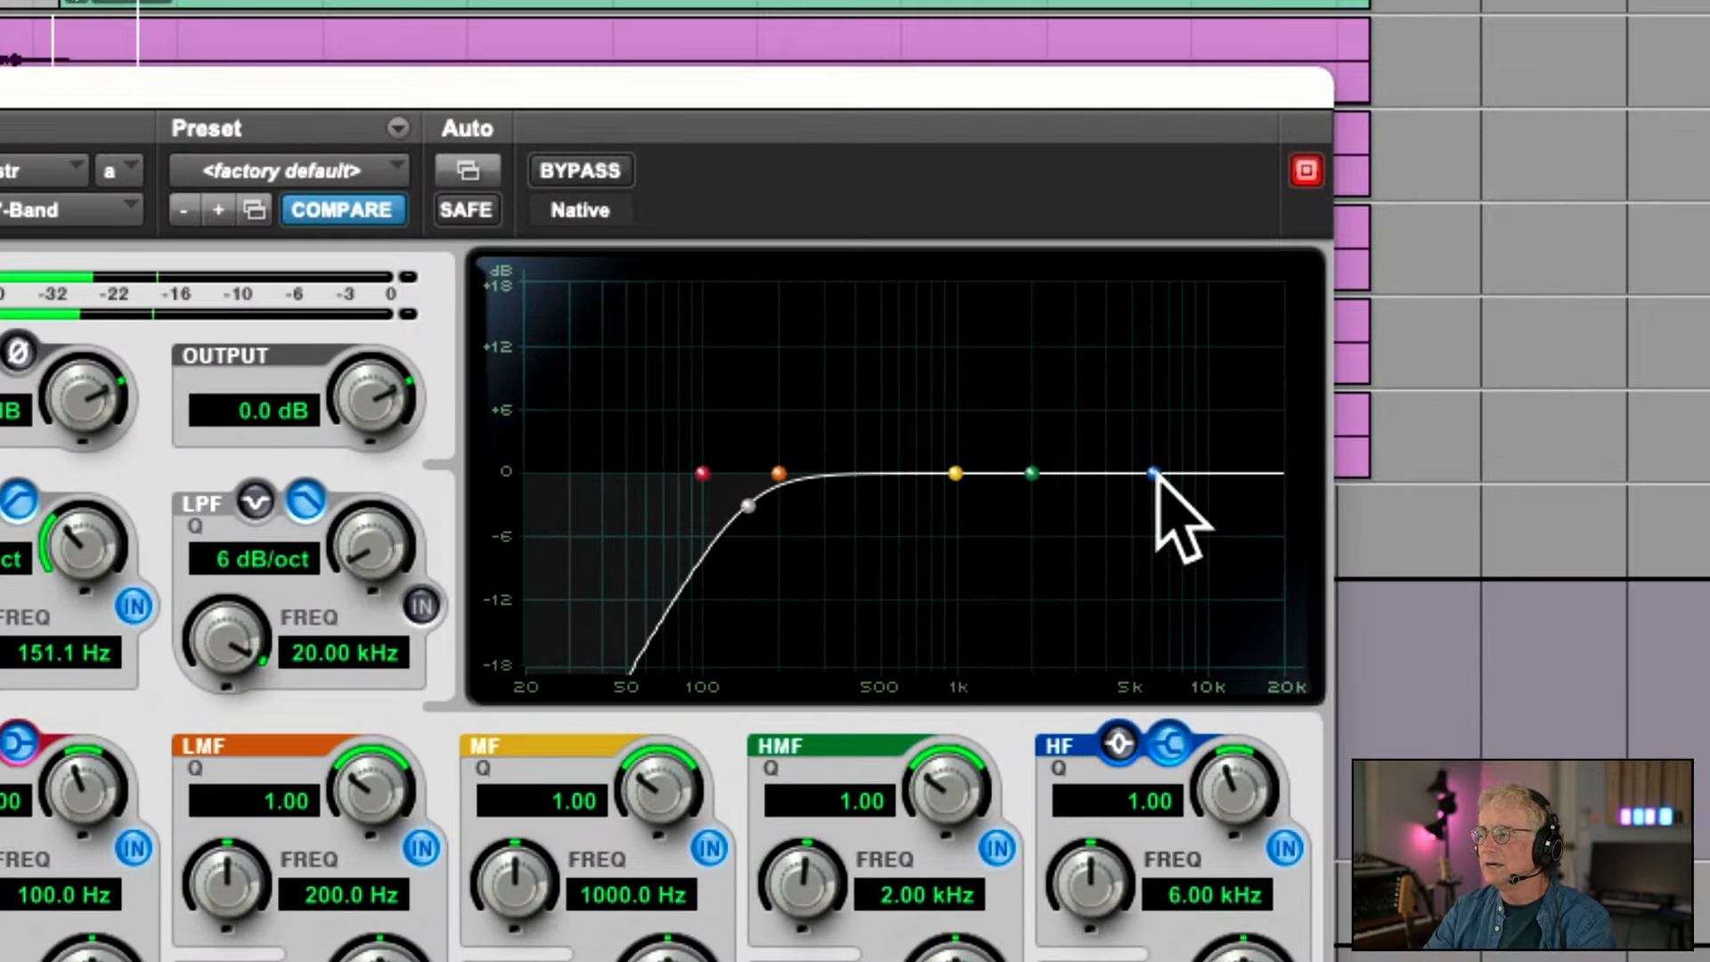
pyautogui.moveTo(1153, 473)
pyautogui.mouseDown()
pyautogui.moveTo(1129, 374)
pyautogui.moveTo(1089, 356)
pyautogui.moveTo(1165, 474)
pyautogui.mouseUp()
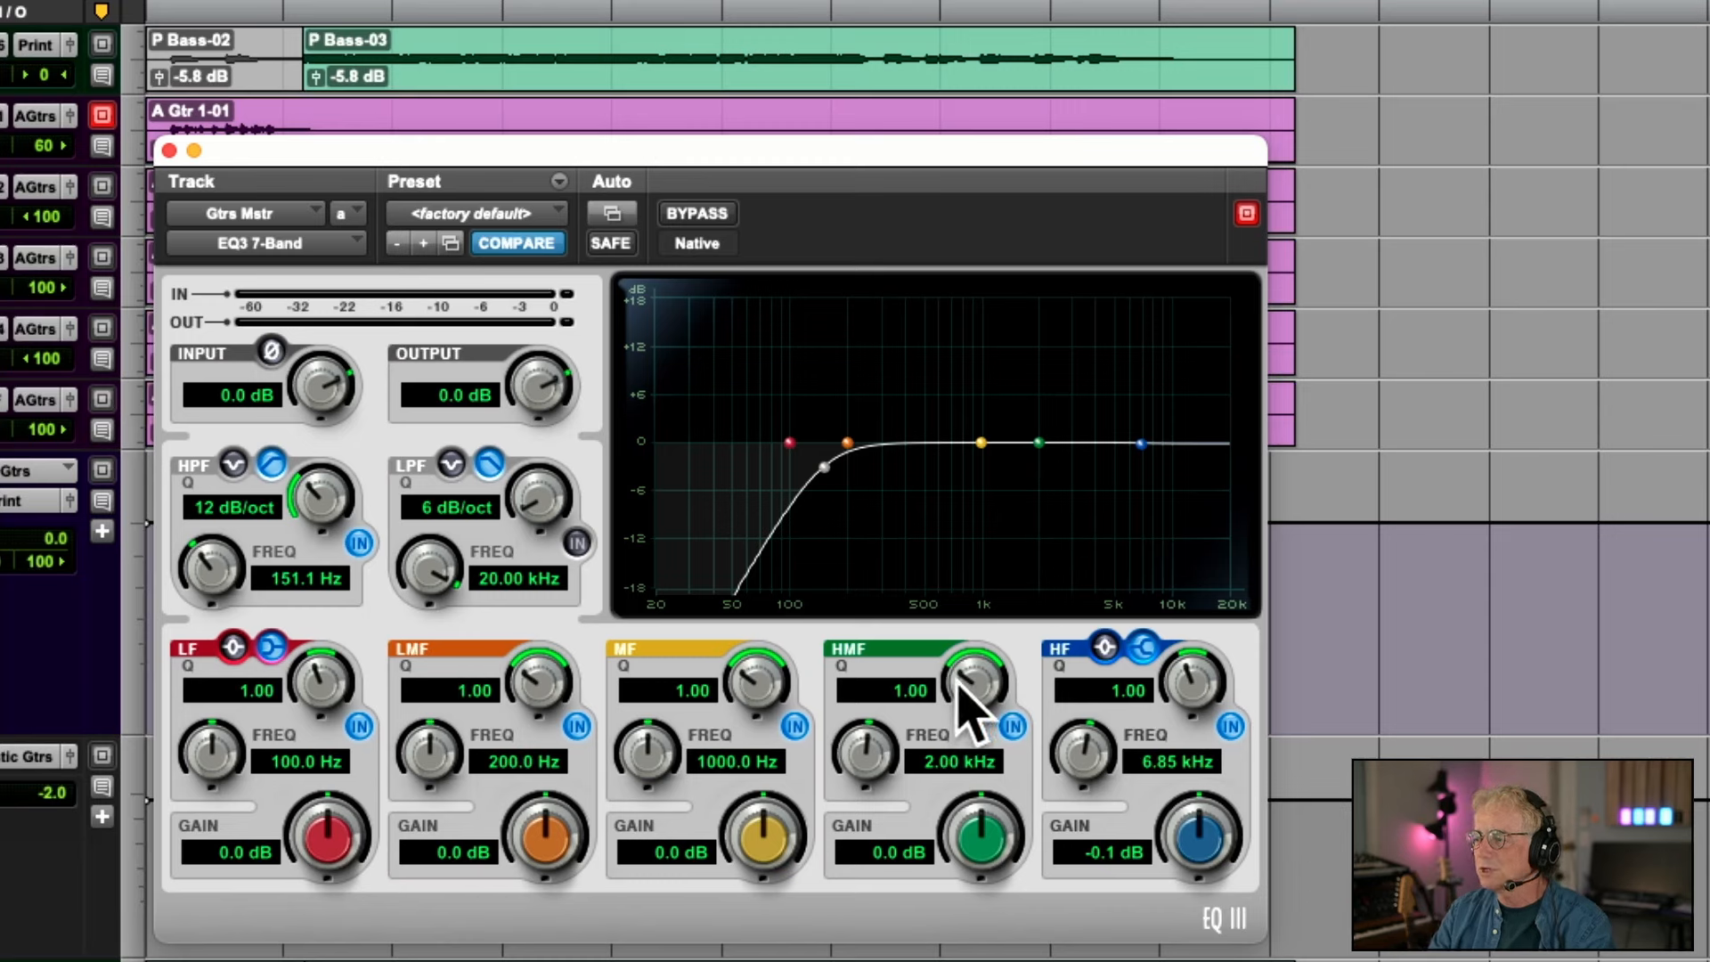
# Give the HMF band a Q of 10 and an 18 dB boost, and sweep its frequency during playback to 4.02 kHz
pyautogui.moveTo(958, 682); pyautogui.dragTo(1007, 573)
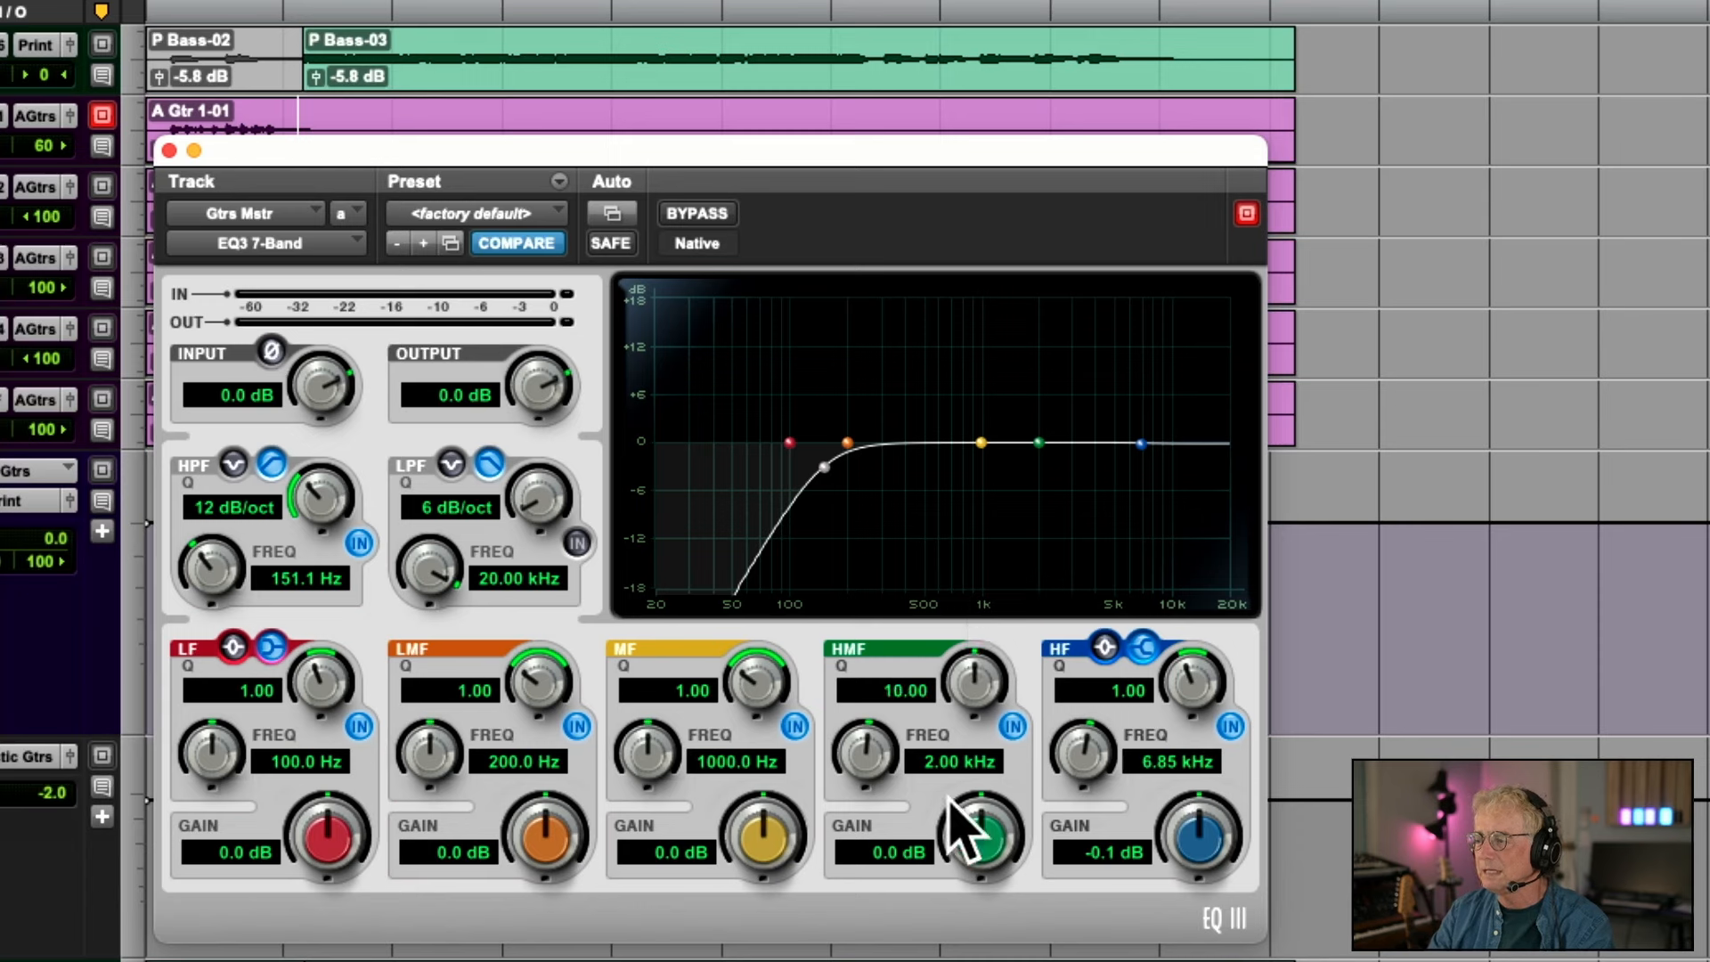
pyautogui.moveTo(955, 835); pyautogui.dragTo(964, 666)
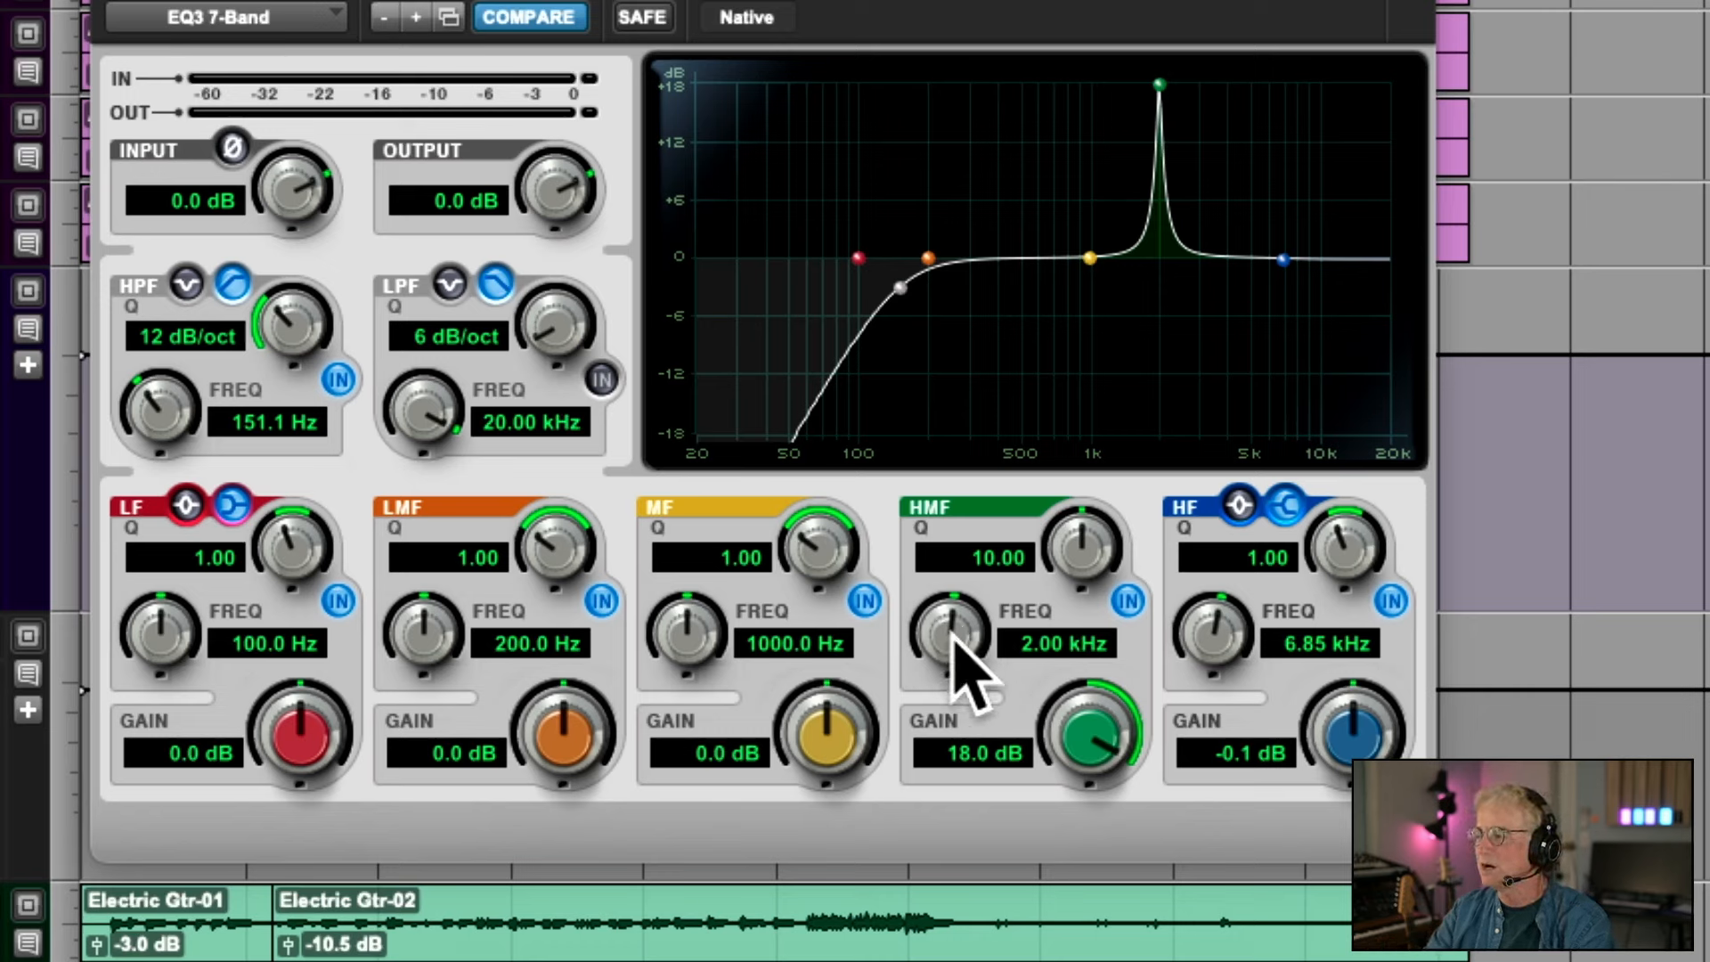
pyautogui.press('space')
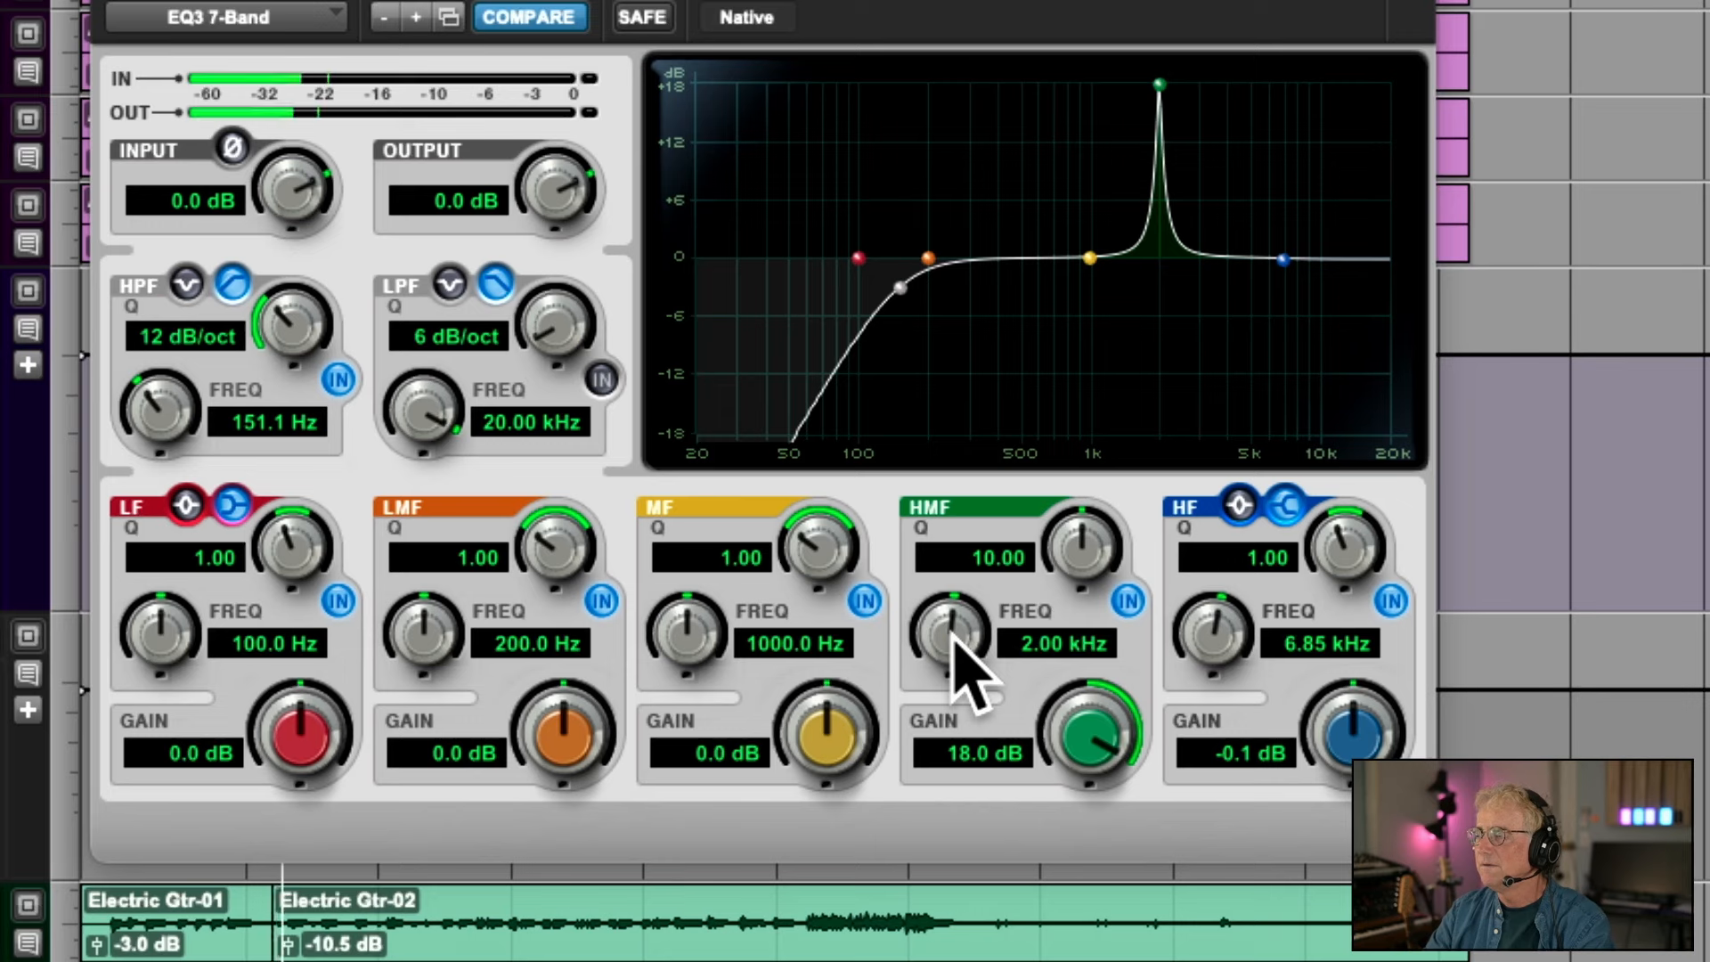
pyautogui.moveTo(955, 634); pyautogui.dragTo(961, 623)
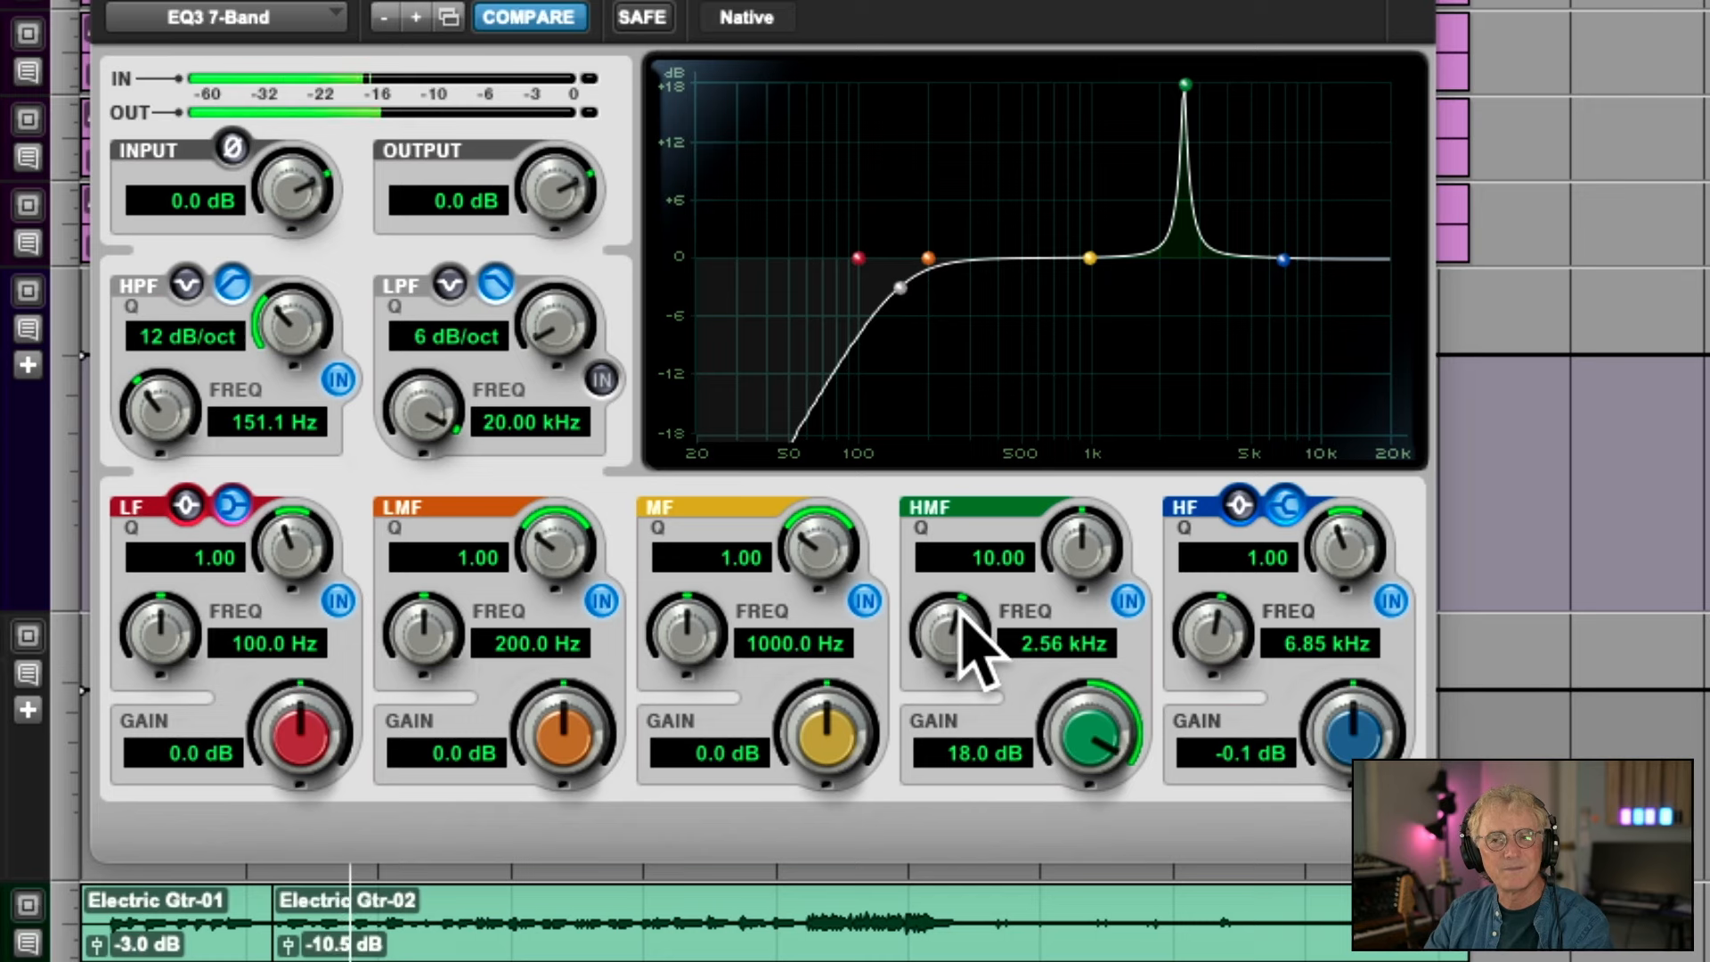
pyautogui.moveTo(962, 621); pyautogui.dragTo(960, 559)
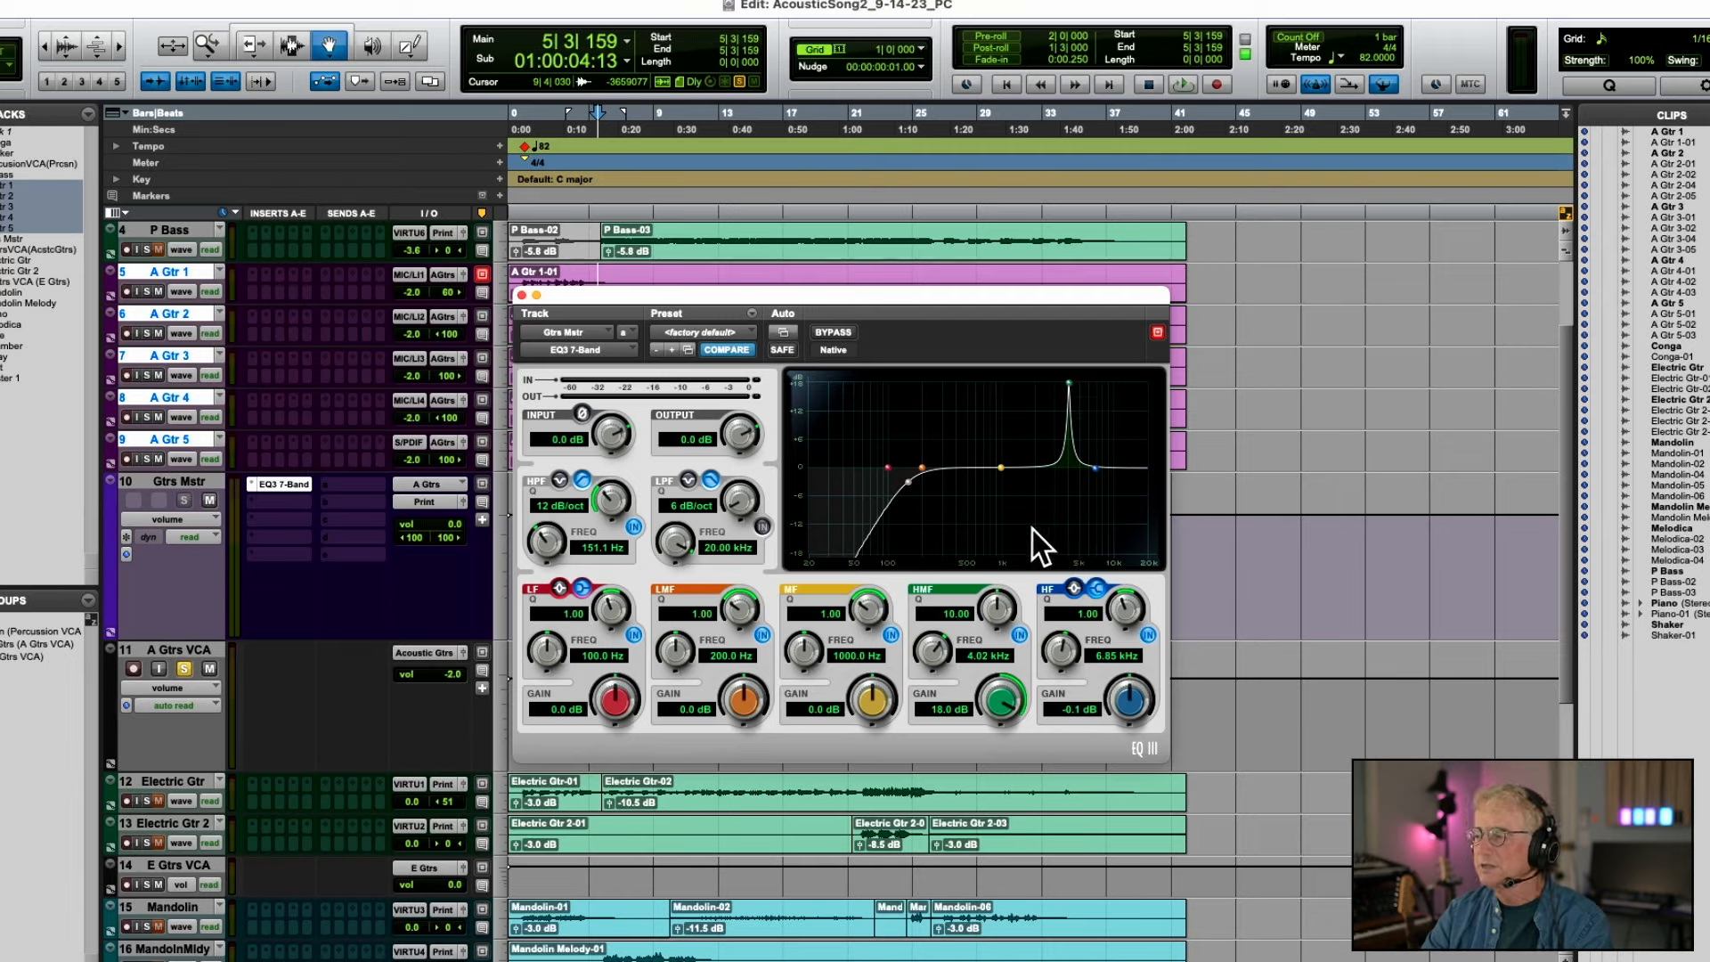
# Reduce the HMF band to a gentle boost with a Q of 1.74 and a gain of 2.2 dB
pyautogui.moveTo(997, 597); pyautogui.dragTo(987, 766)
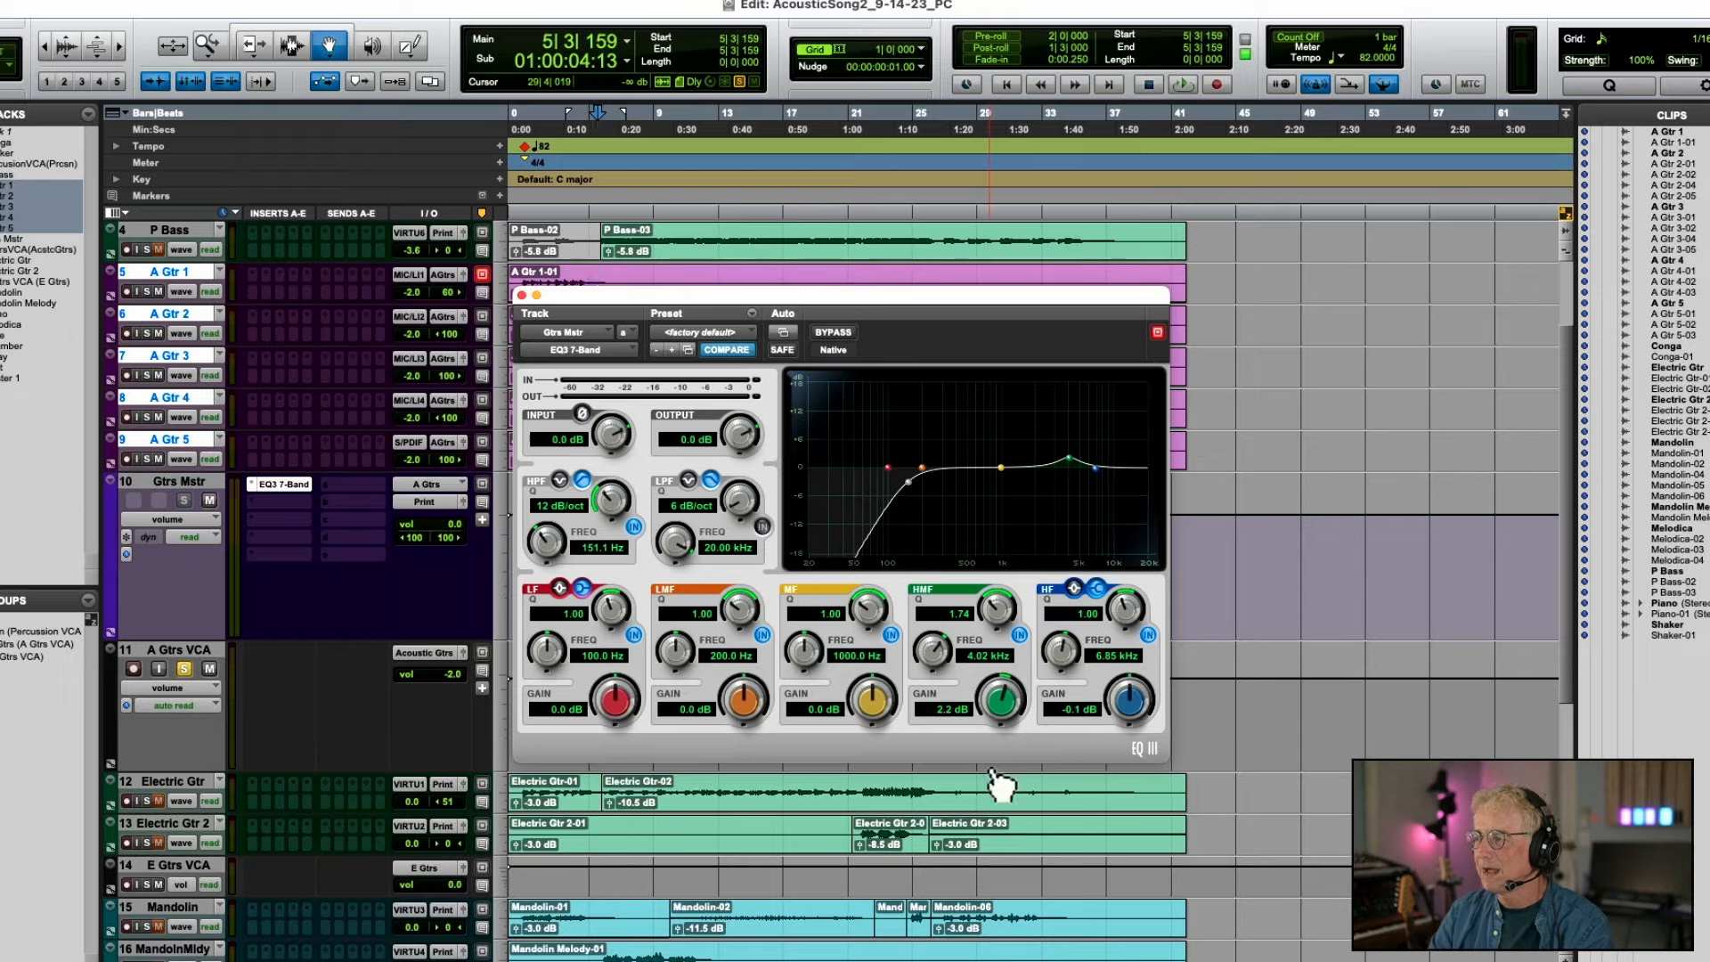
# Play the acoustic guitars and compare their sound with the EQ bypassed and active
pyautogui.press('space')
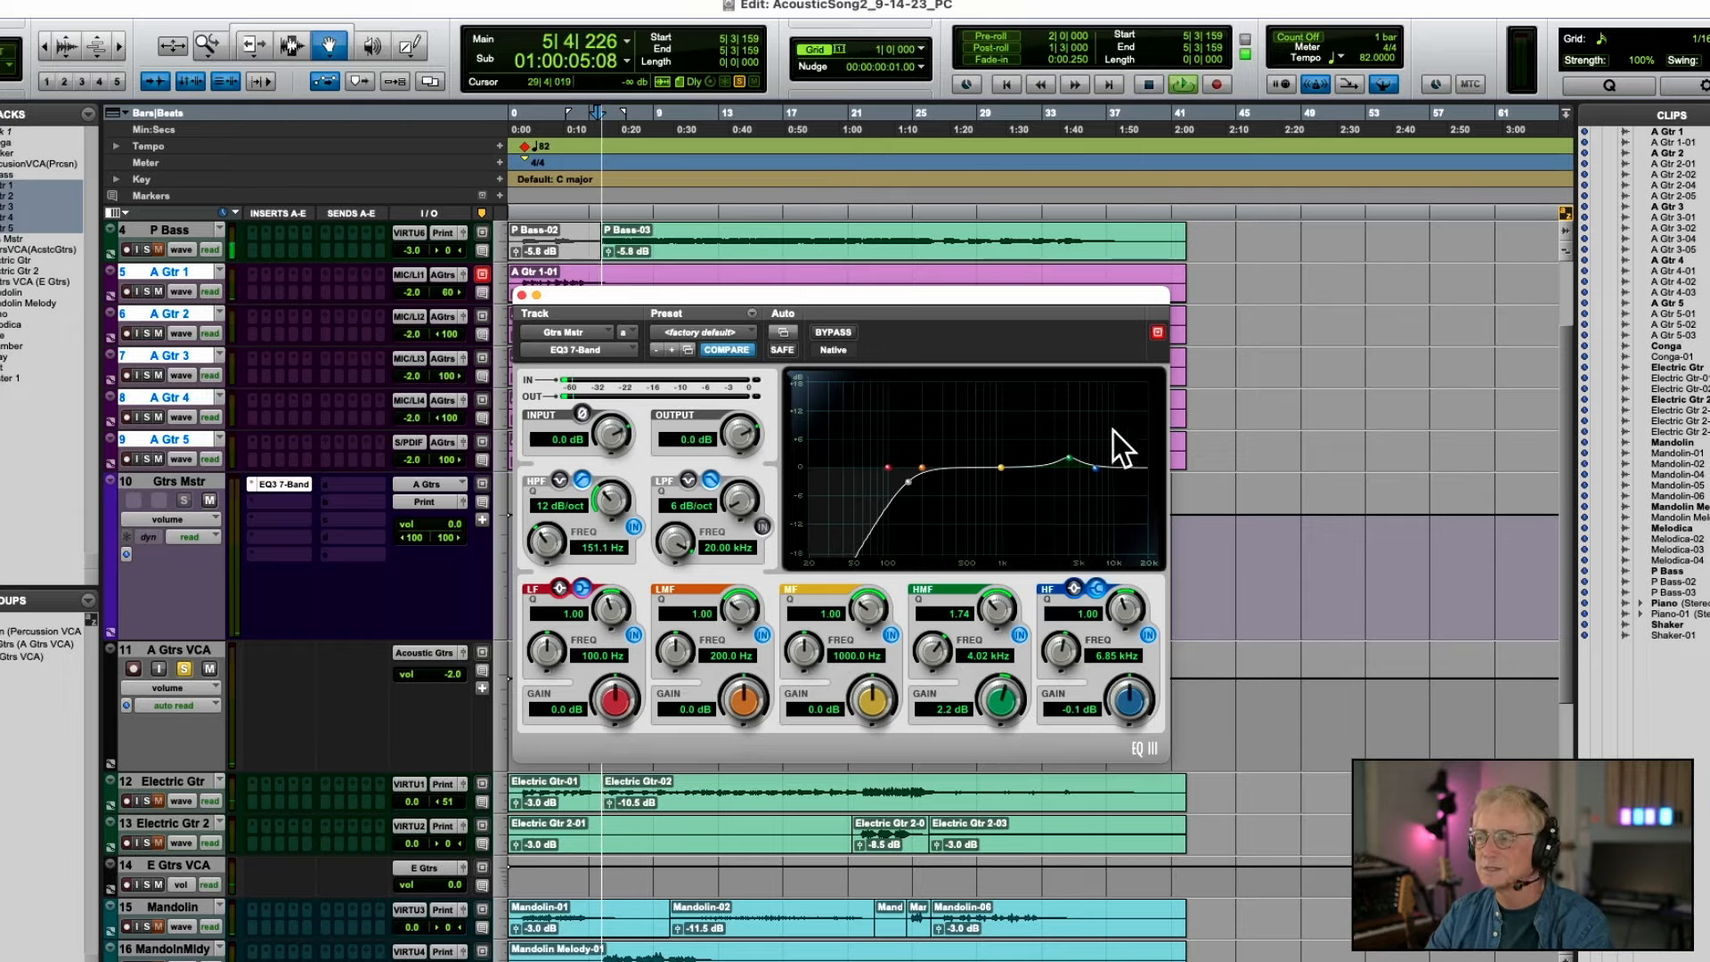
pyautogui.press('t')
pyautogui.press('t')
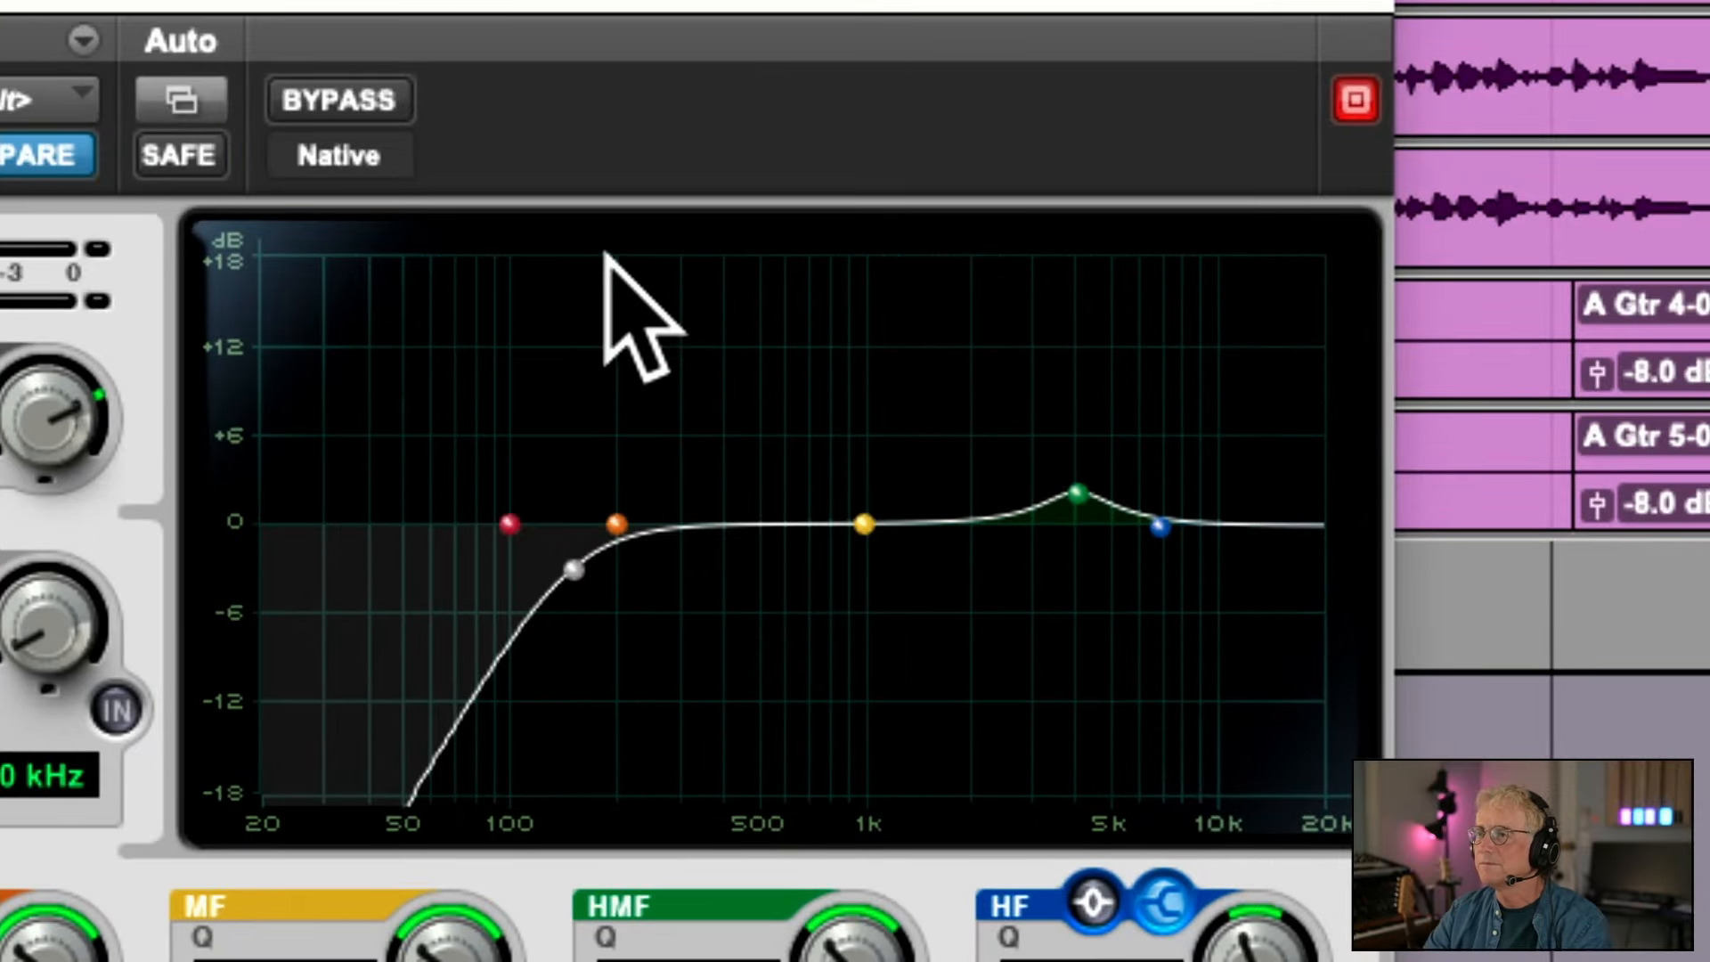
pyautogui.click(385, 104)
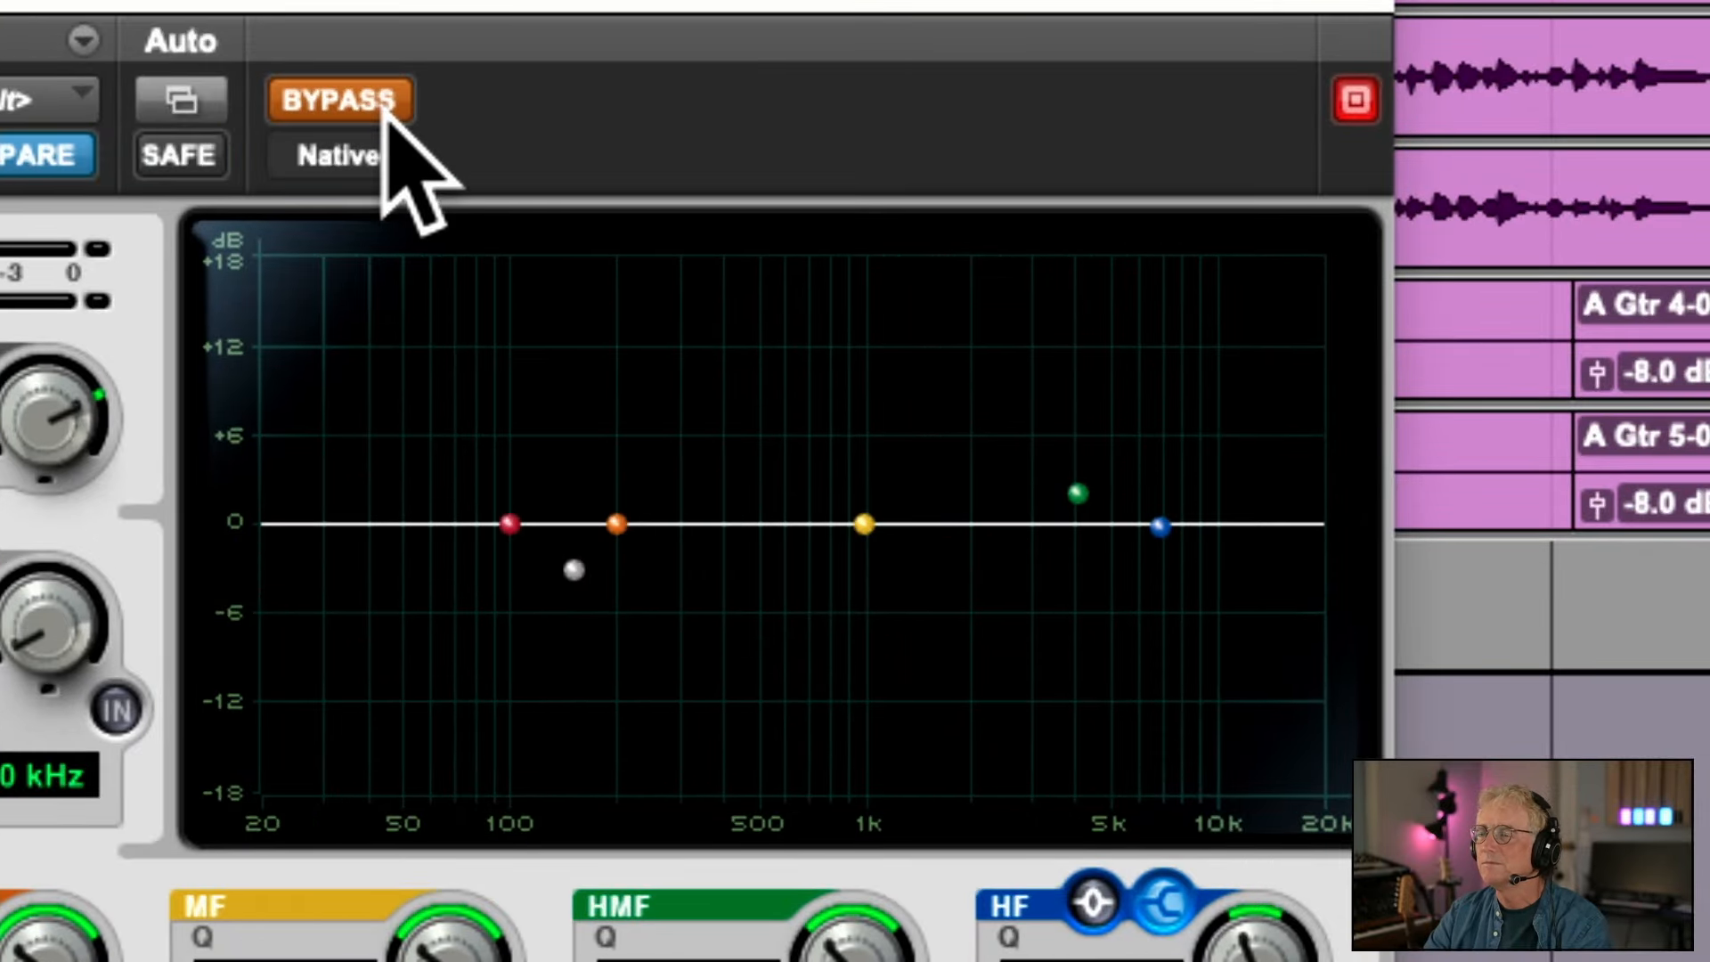
pyautogui.click(387, 102)
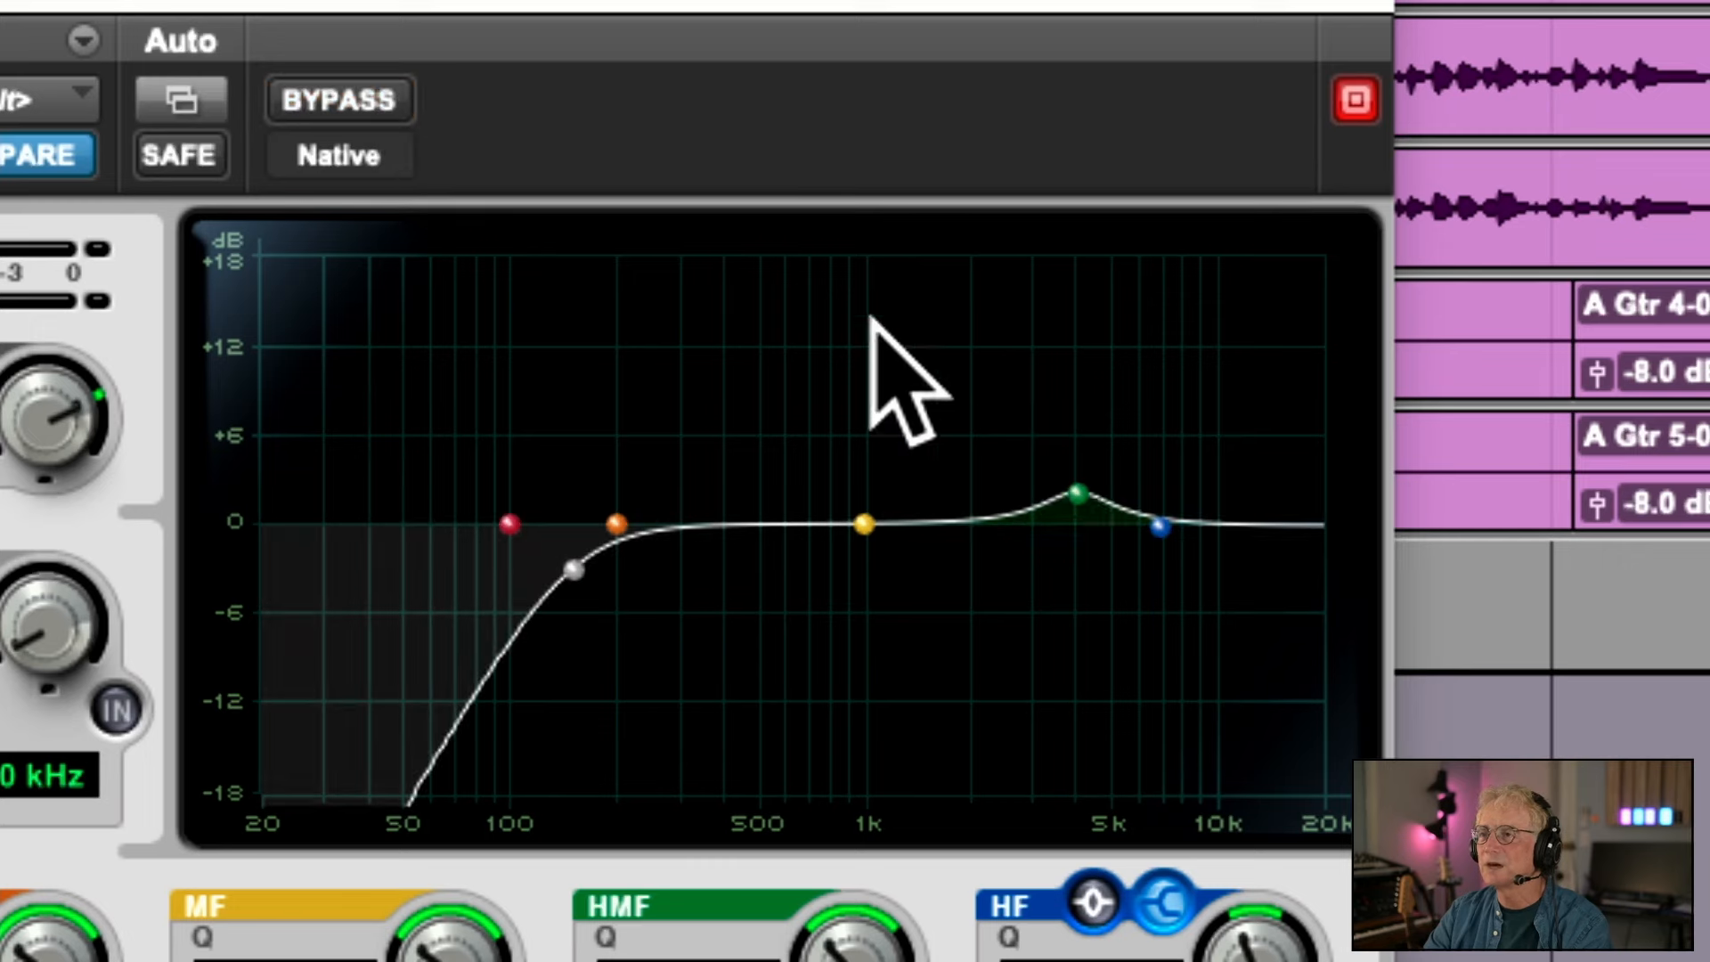
# Turn the HMF band into a narrow 18 dB cut with a Q of 10, and sweep its frequency during playback to 4.11 kHz
pyautogui.moveTo(1076, 451); pyautogui.dragTo(1075, 399)
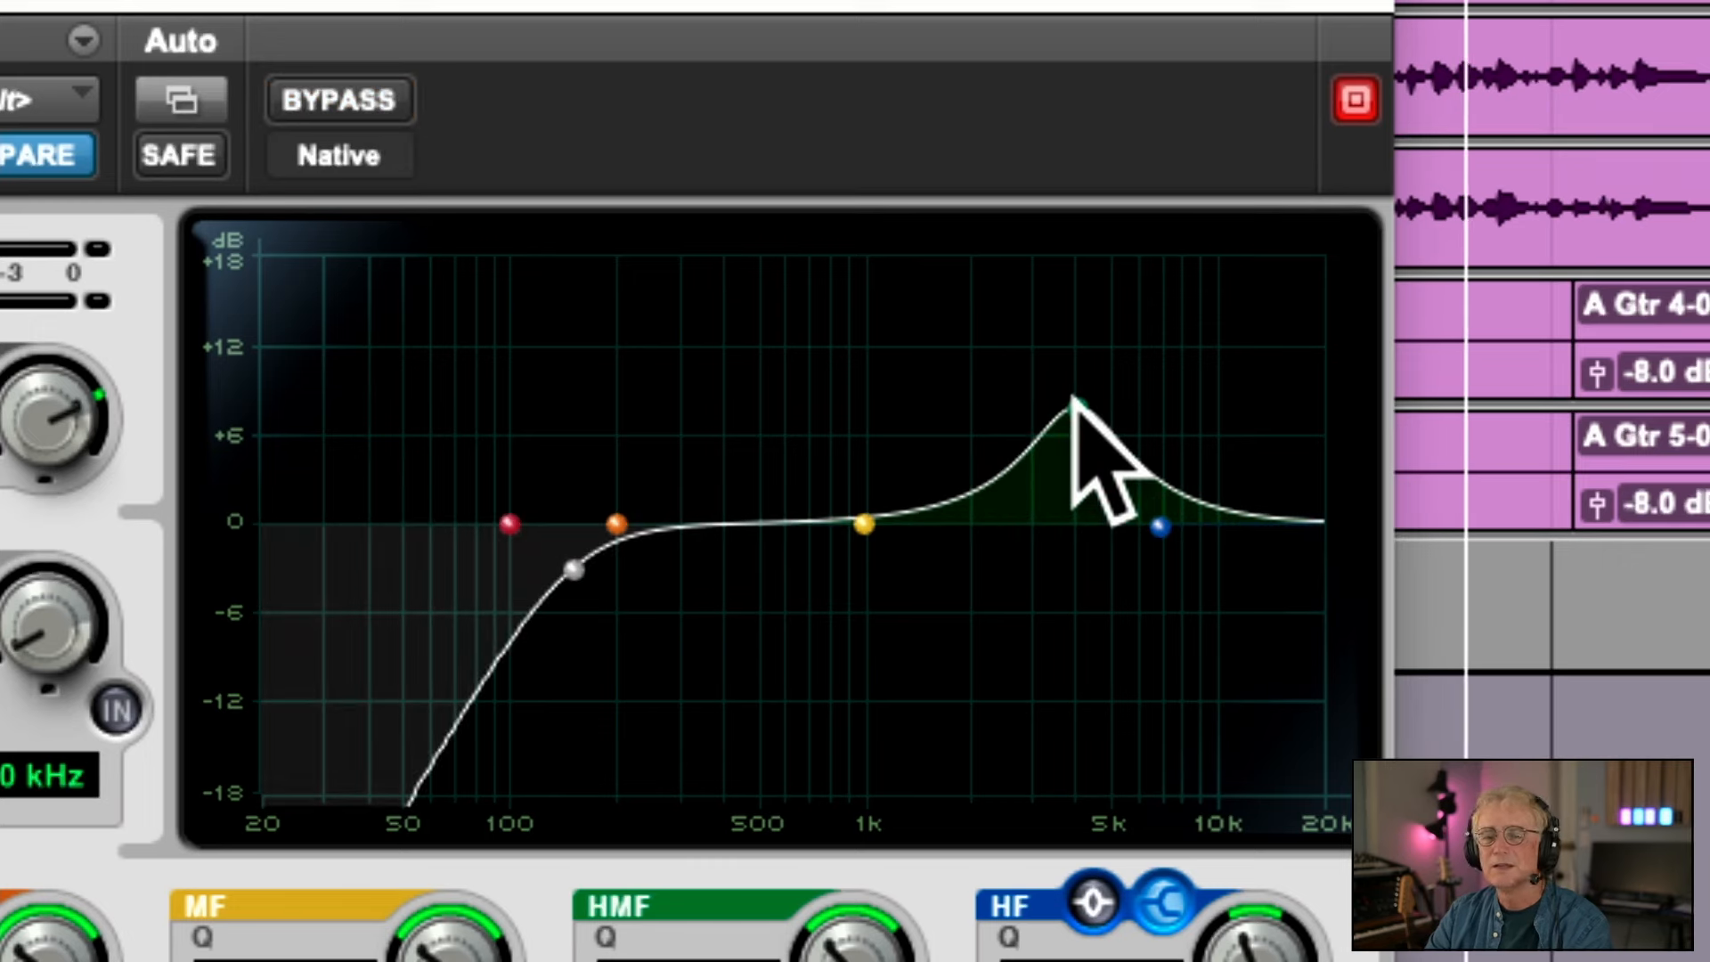
pyautogui.moveTo(1075, 398); pyautogui.dragTo(1076, 474)
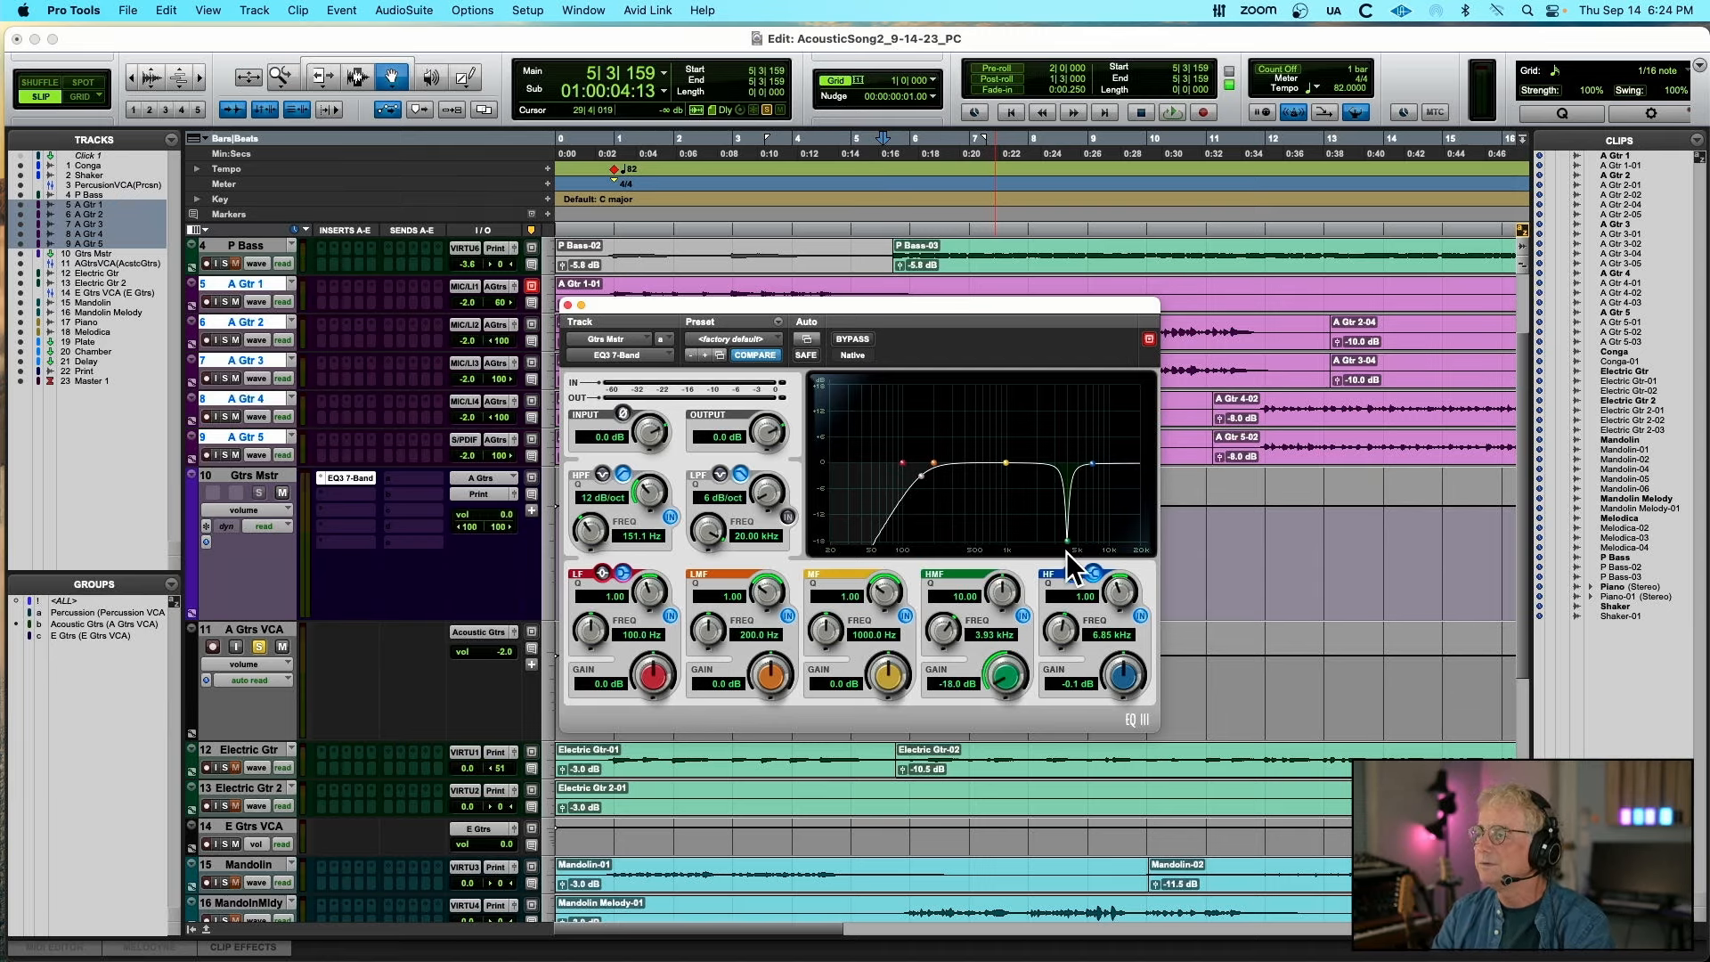
pyautogui.press('space')
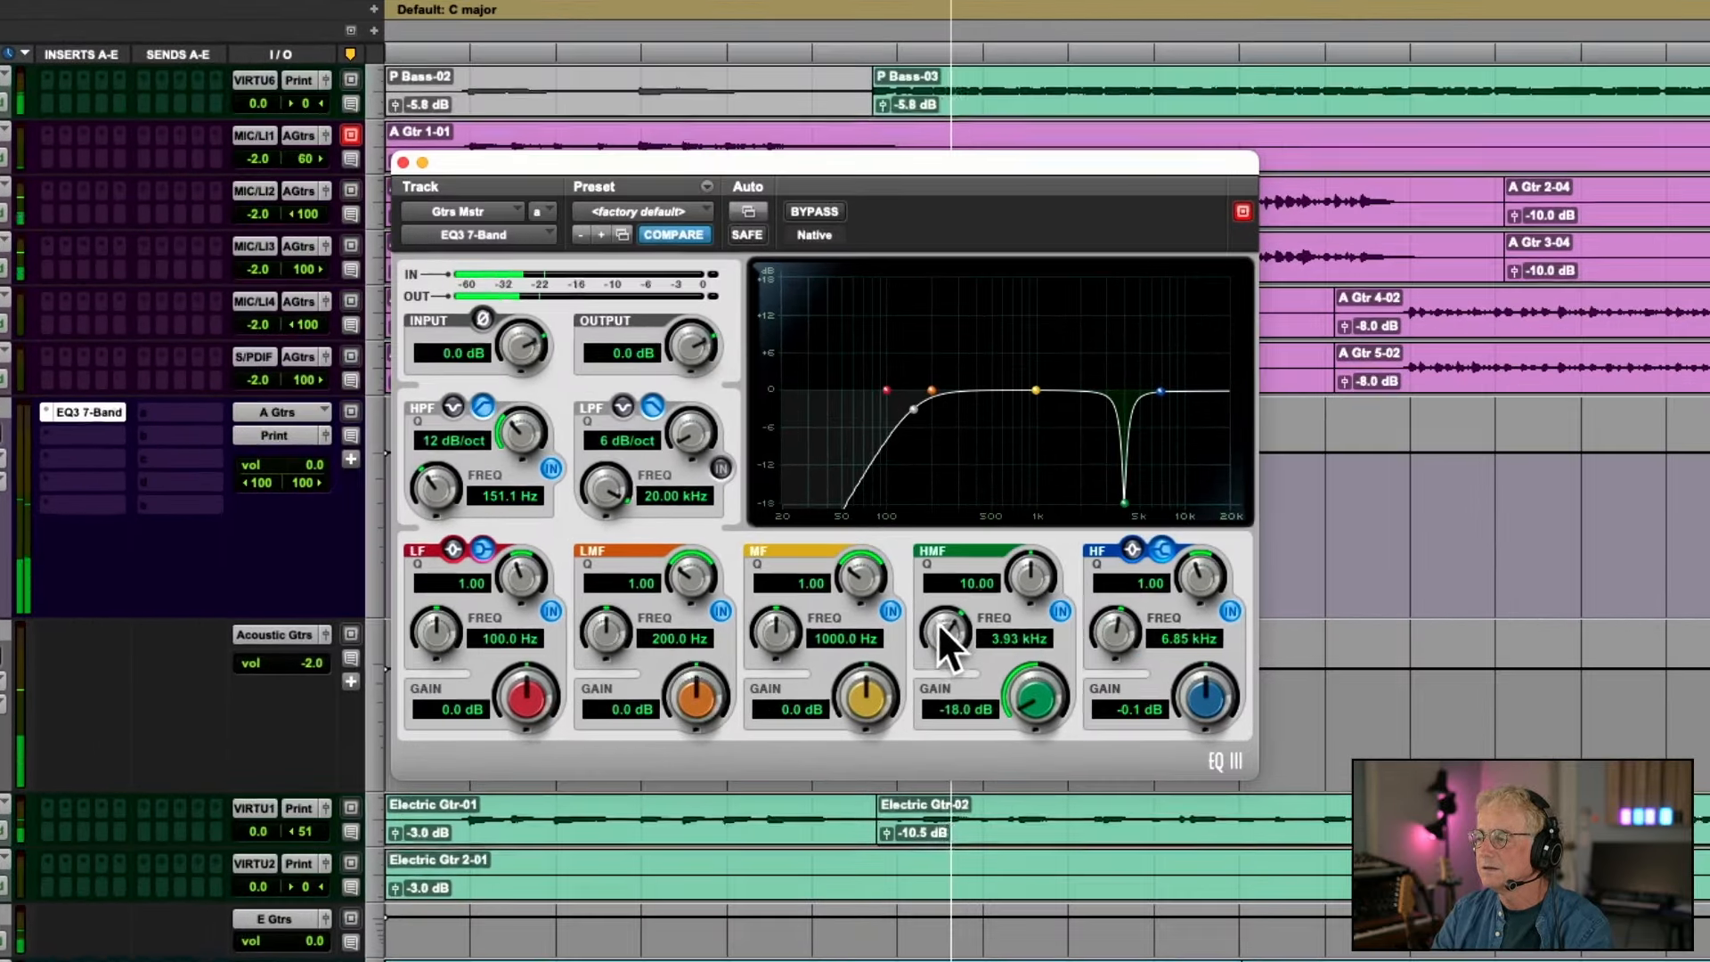
pyautogui.moveTo(937, 624); pyautogui.dragTo(892, 668)
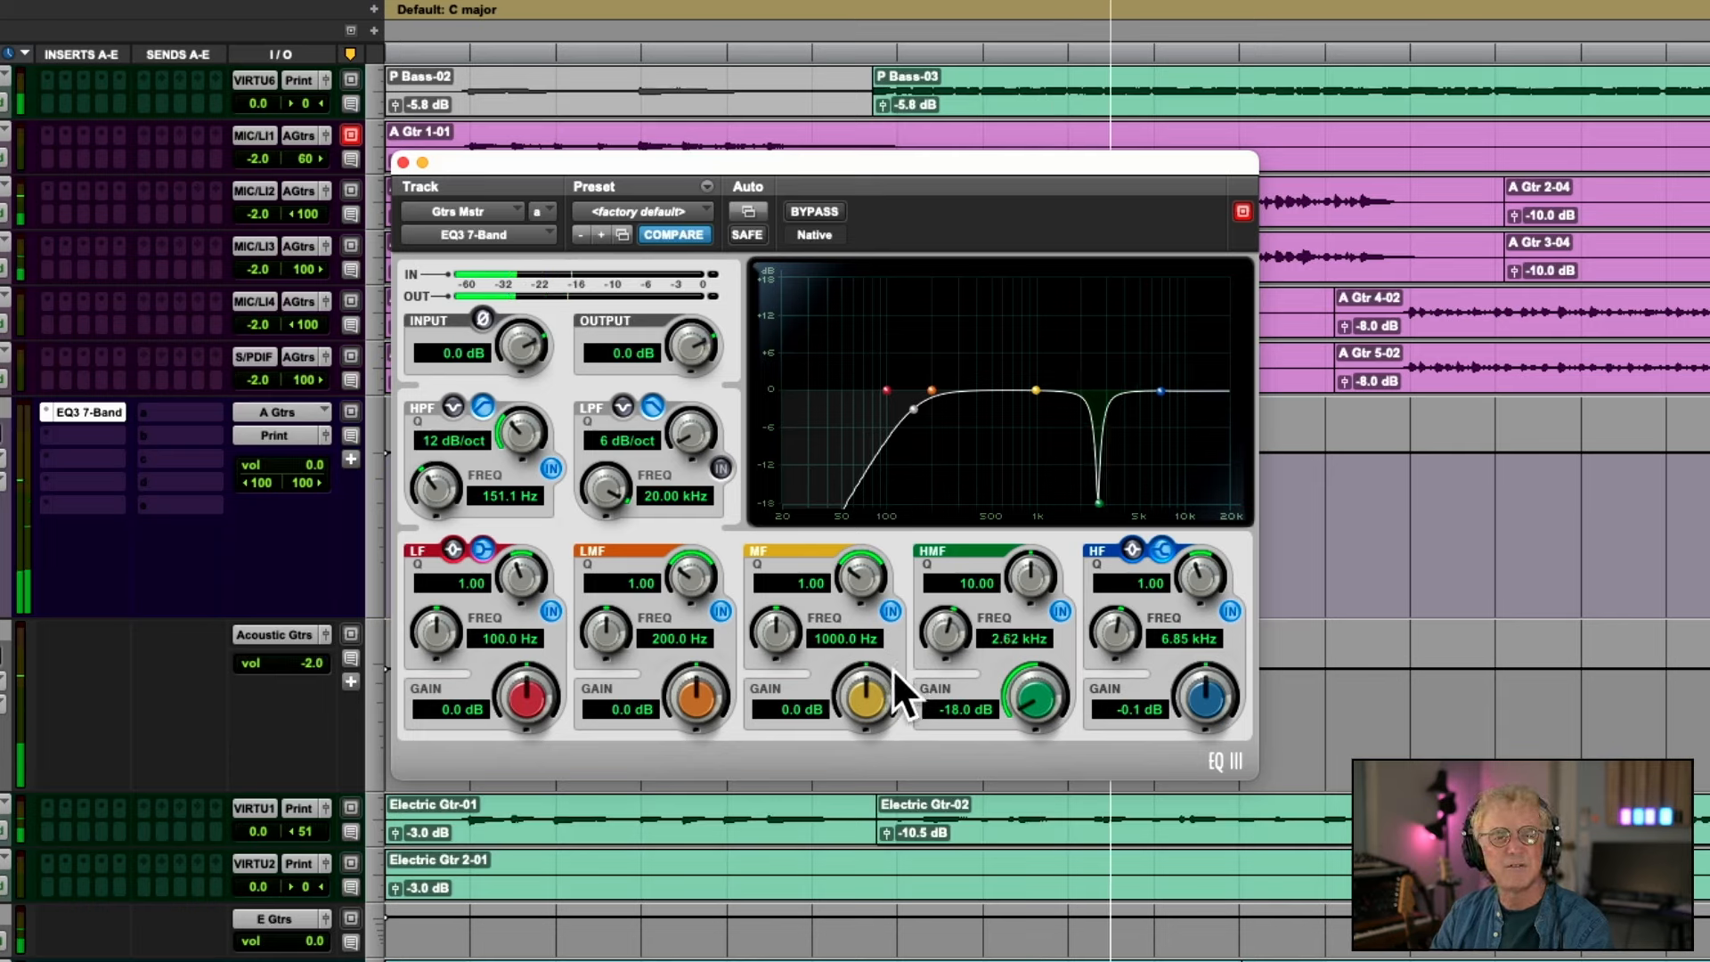
pyautogui.moveTo(893, 668); pyautogui.dragTo(905, 644)
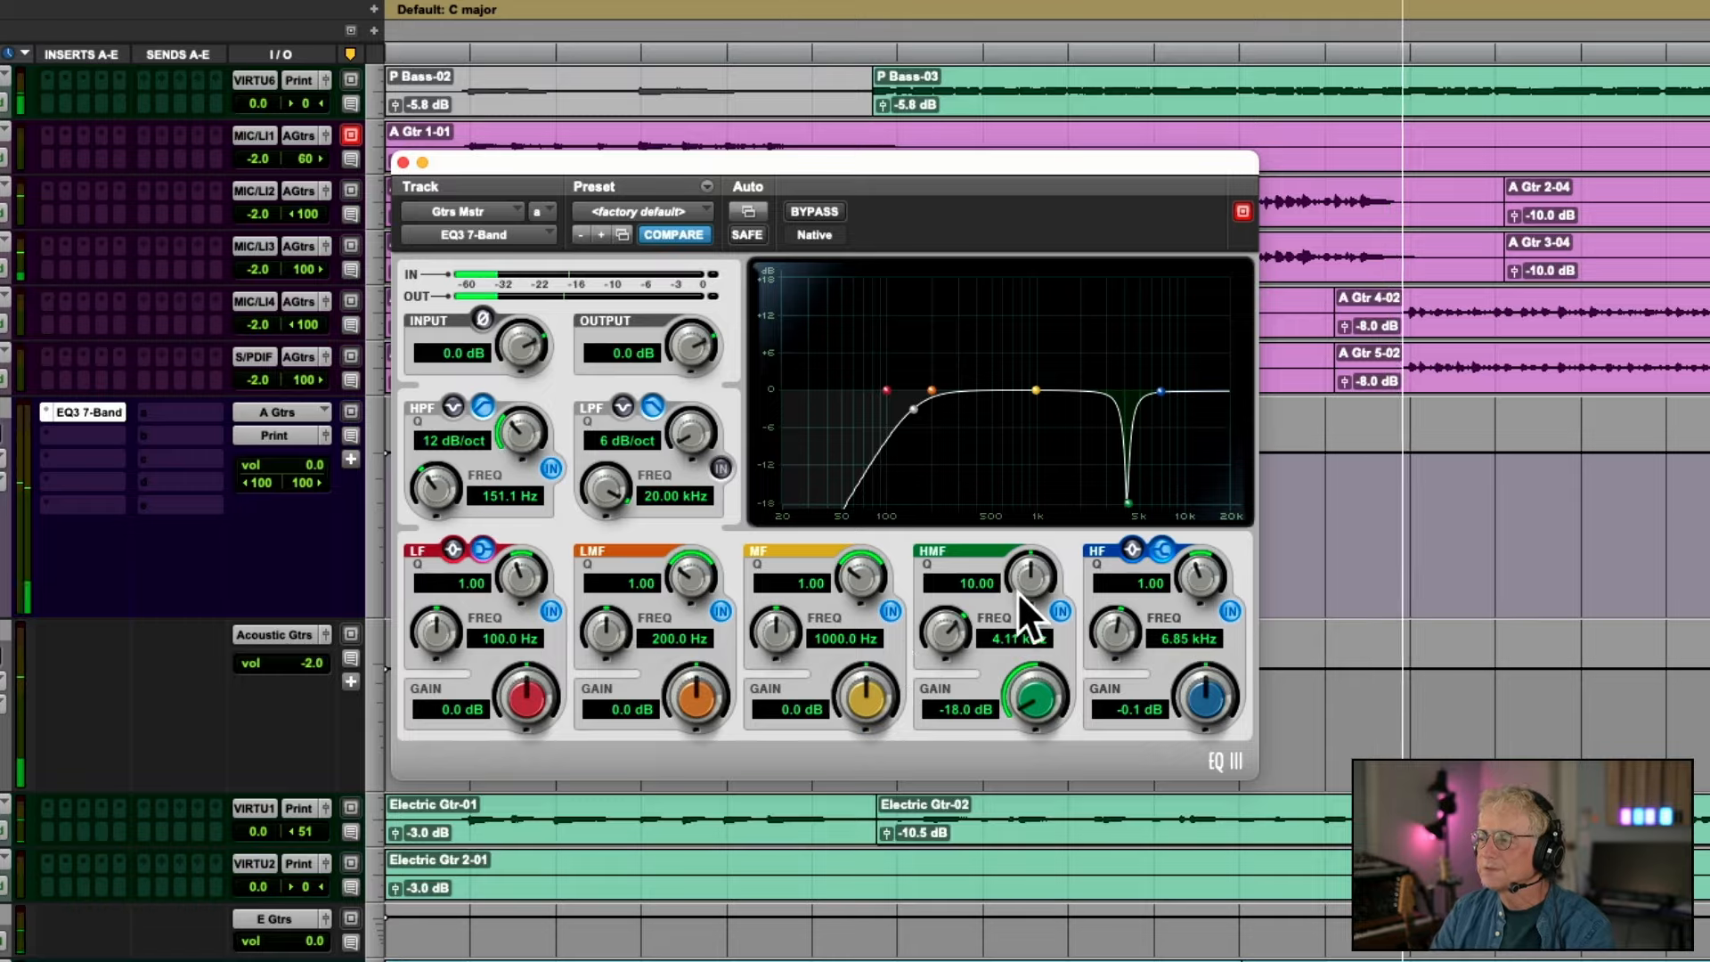
pyautogui.press('space')
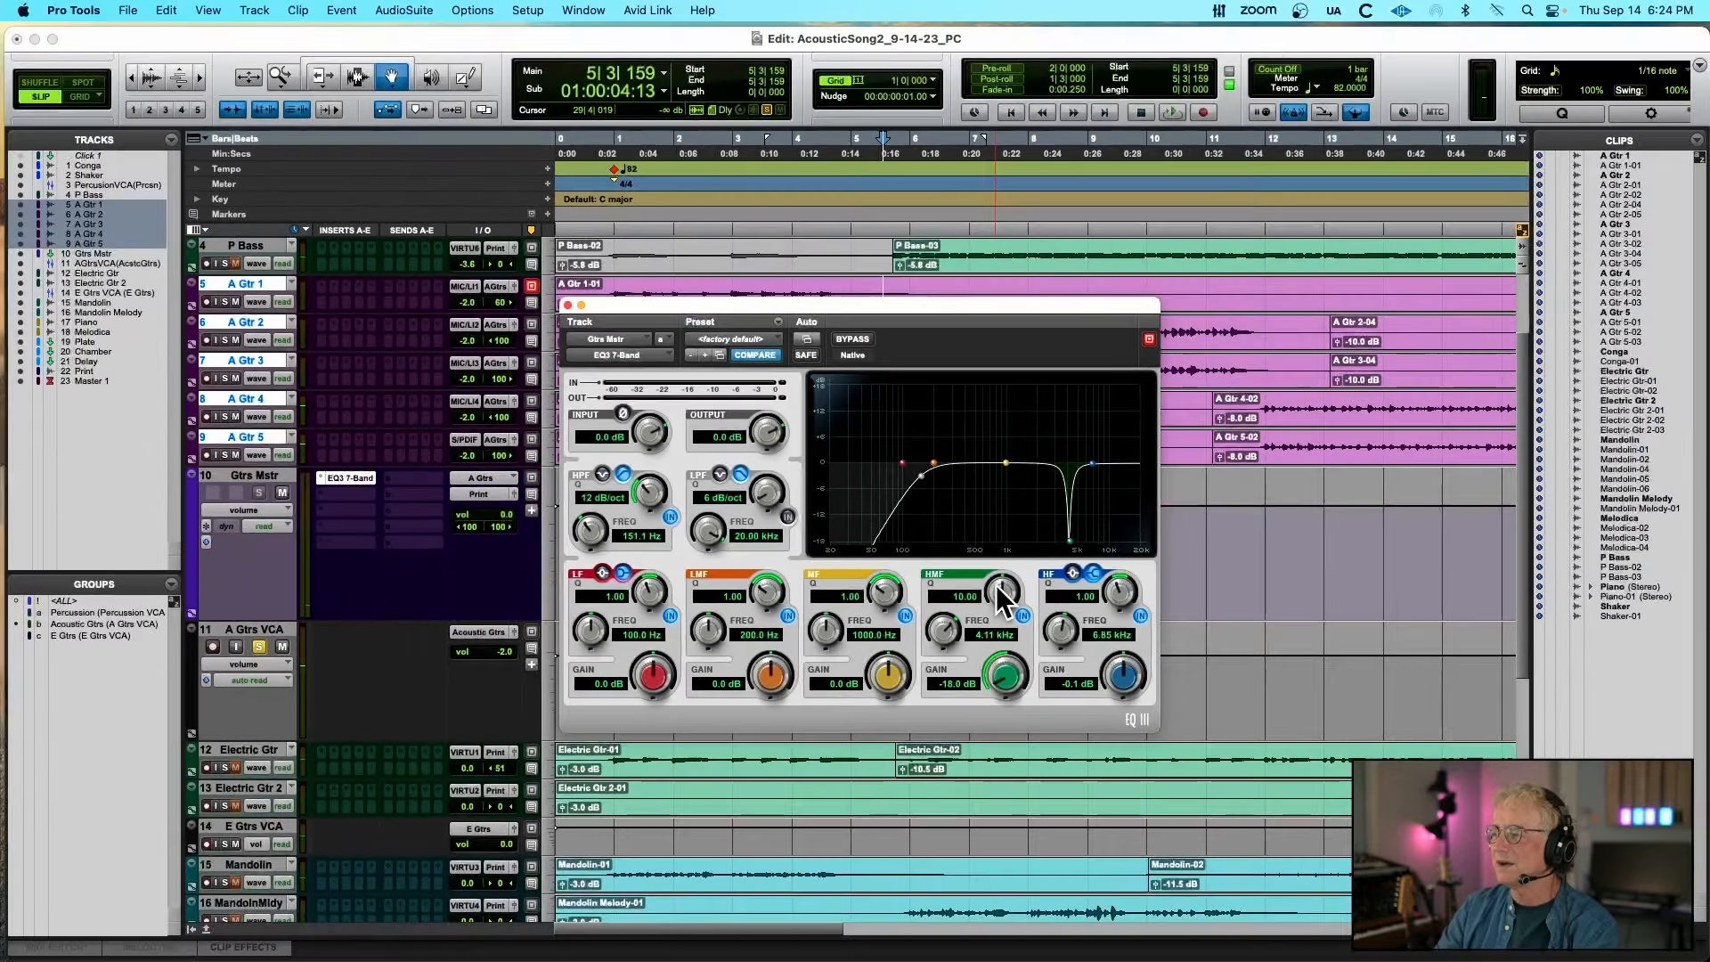
# Change the HMF band to a 2.6 dB boost at 4.17 kHz with a Q of 2.79, comparing it with the EQ bypassed
pyautogui.moveTo(993, 589); pyautogui.dragTo(997, 655)
pyautogui.click(995, 669)
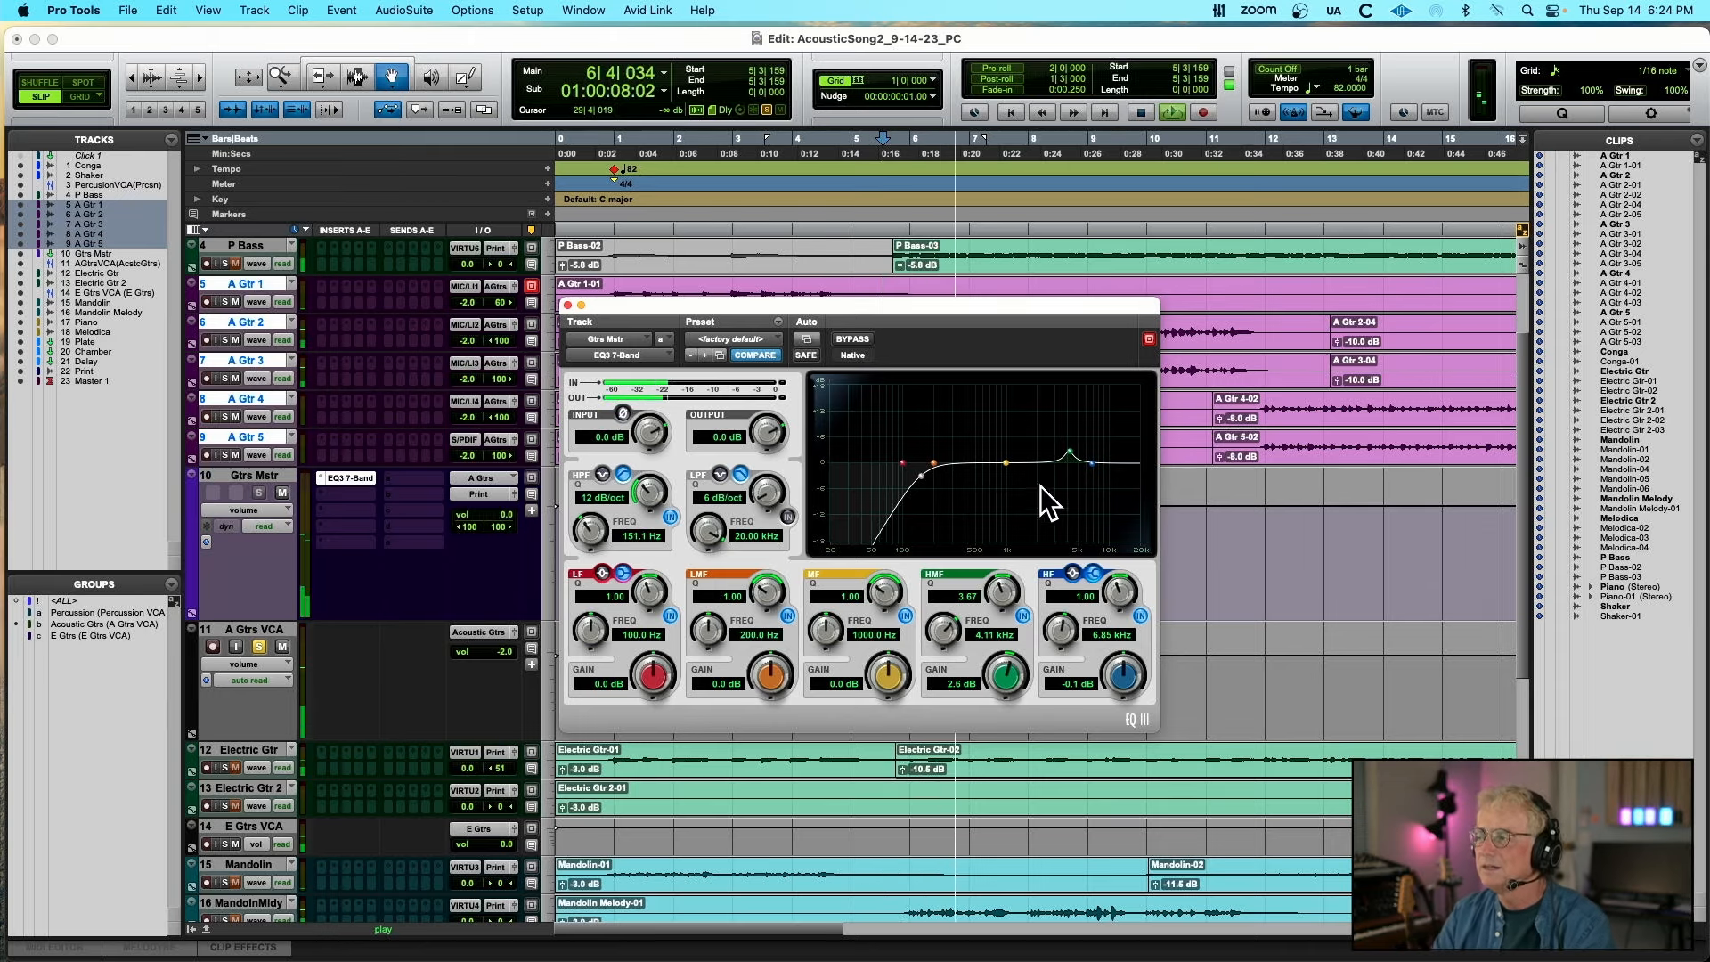
pyautogui.moveTo(996, 585)
pyautogui.mouseDown()
pyautogui.moveTo(967, 628)
pyautogui.moveTo(999, 575)
pyautogui.mouseUp()
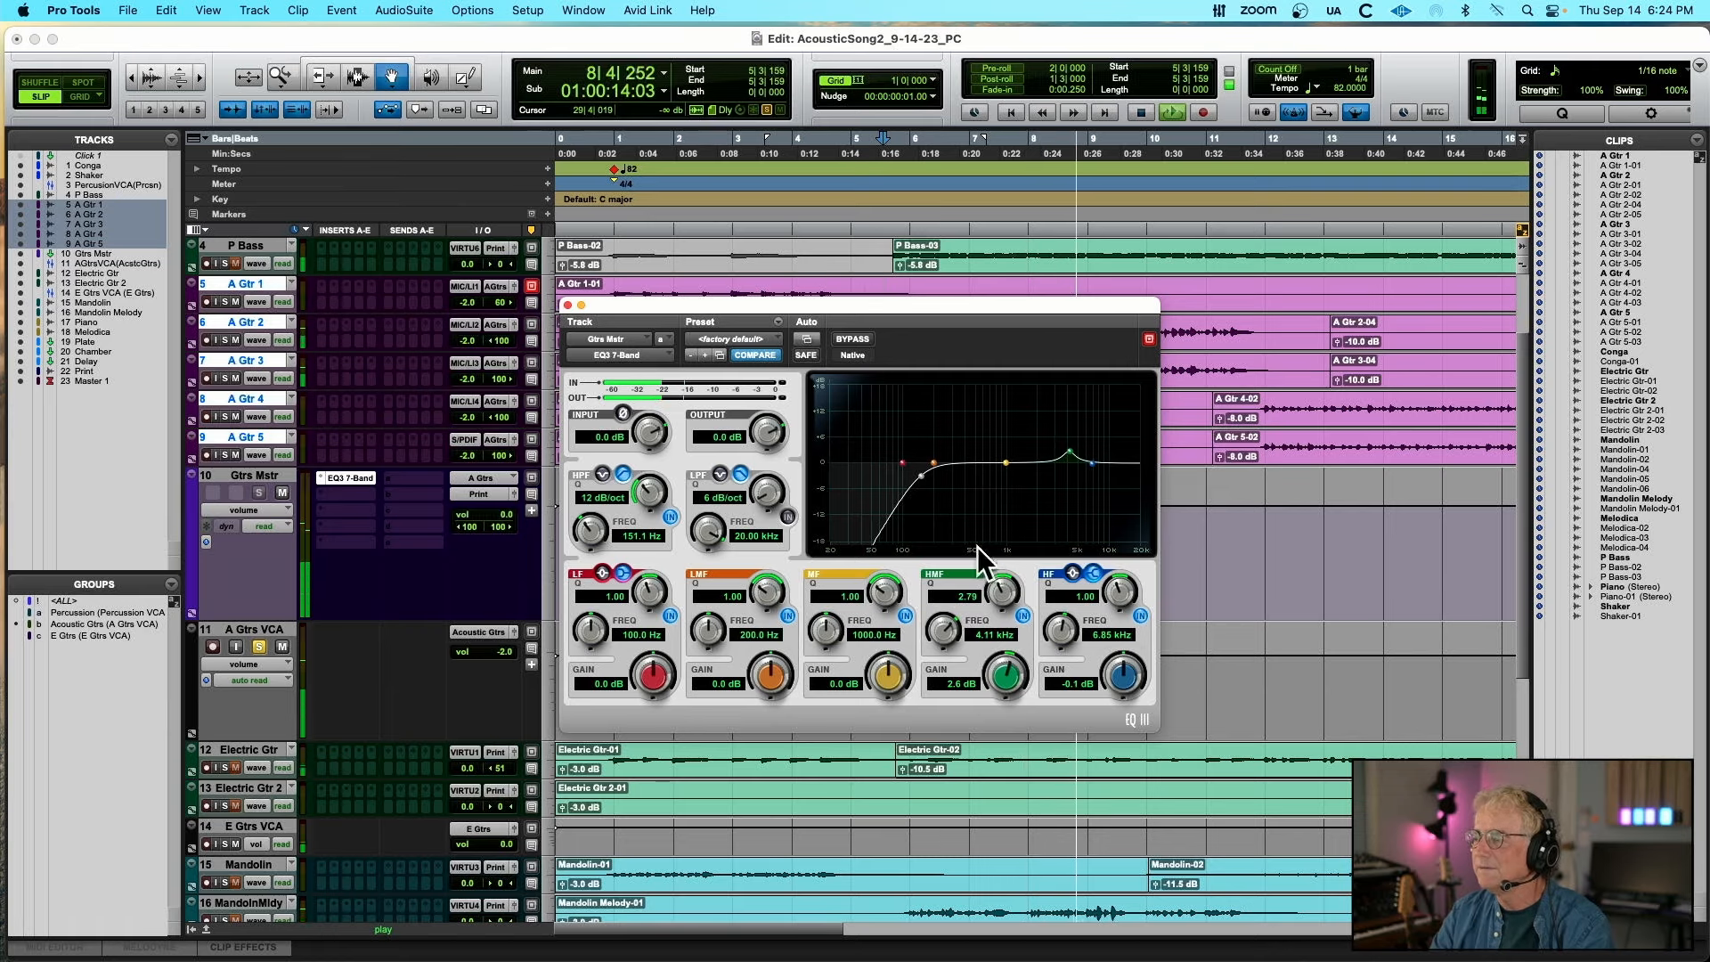
pyautogui.click(853, 339)
pyautogui.click(854, 339)
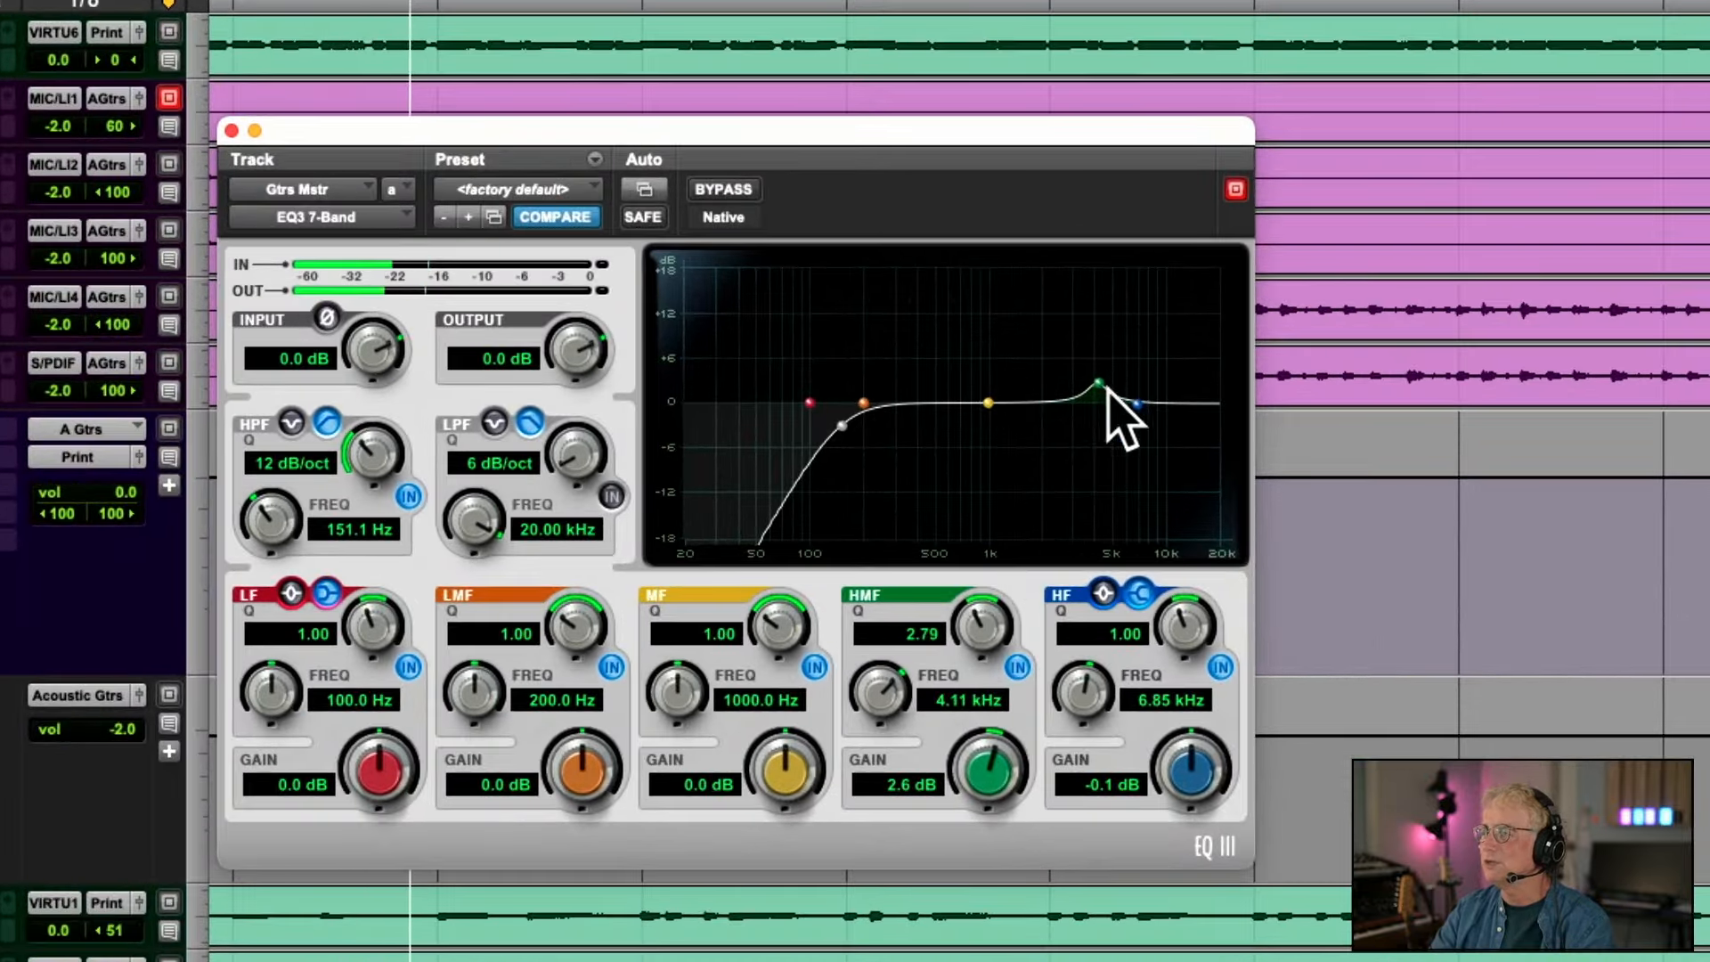
pyautogui.moveTo(1095, 382); pyautogui.dragTo(1094, 383)
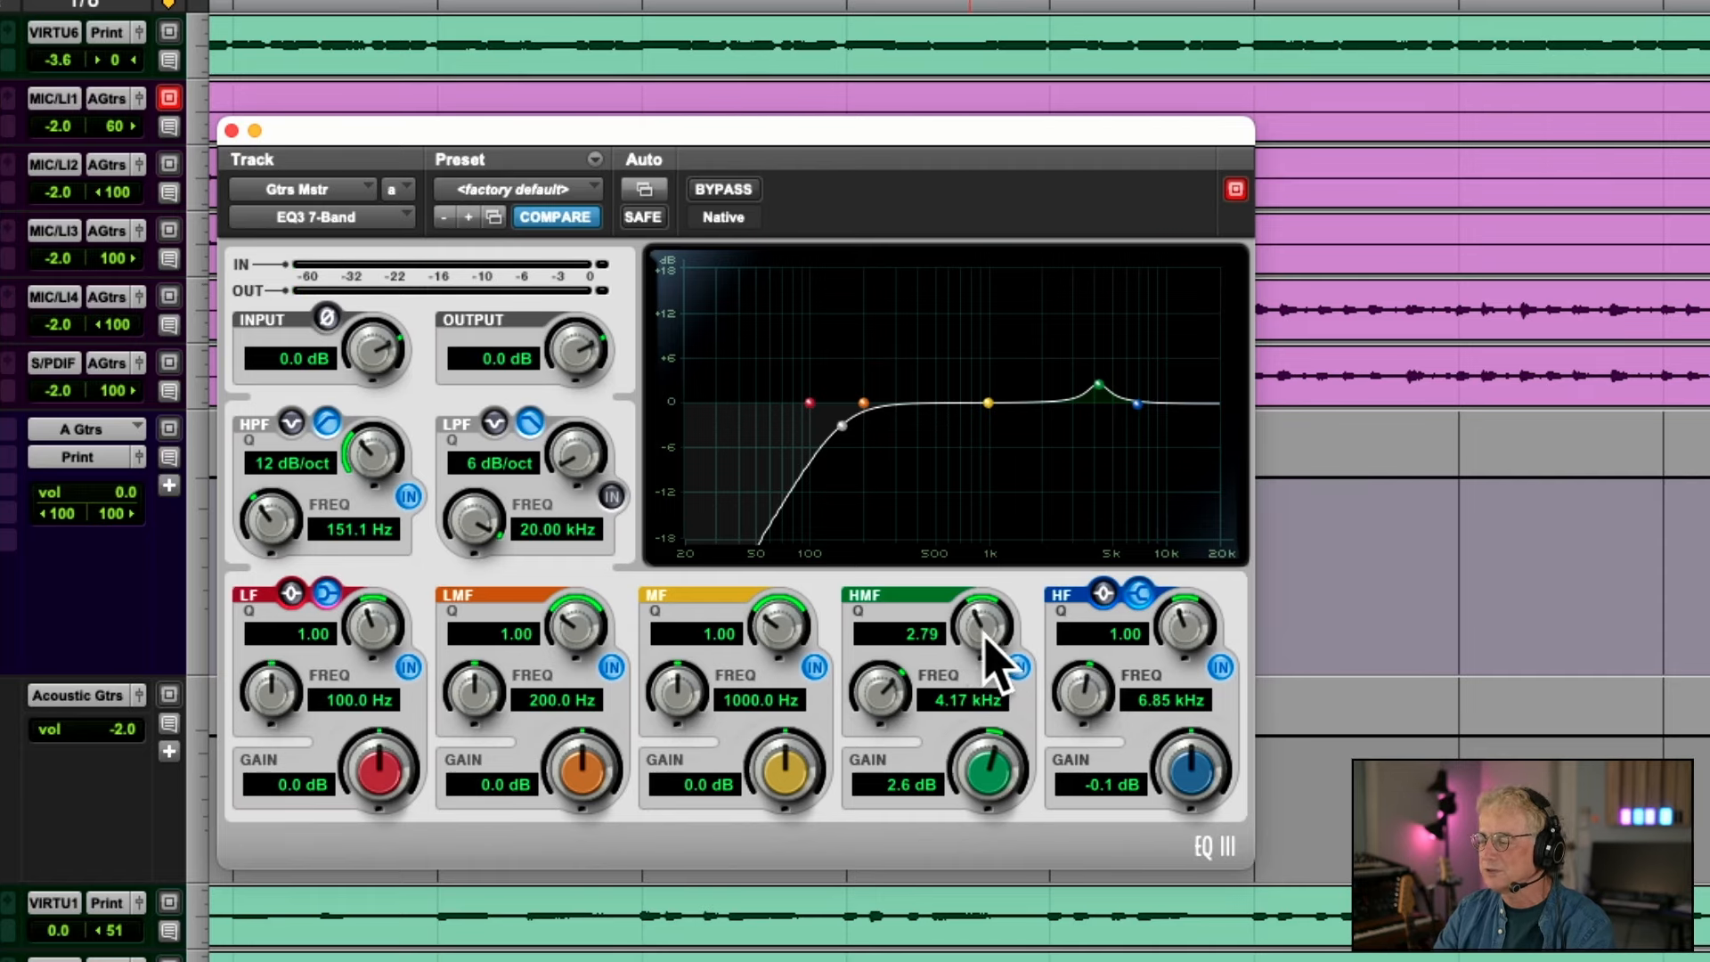
# During playback, compare a wide HMF boost of 9.3 dB at a Q of 1.30 with a narrow one at a Q of 10
pyautogui.press('space')
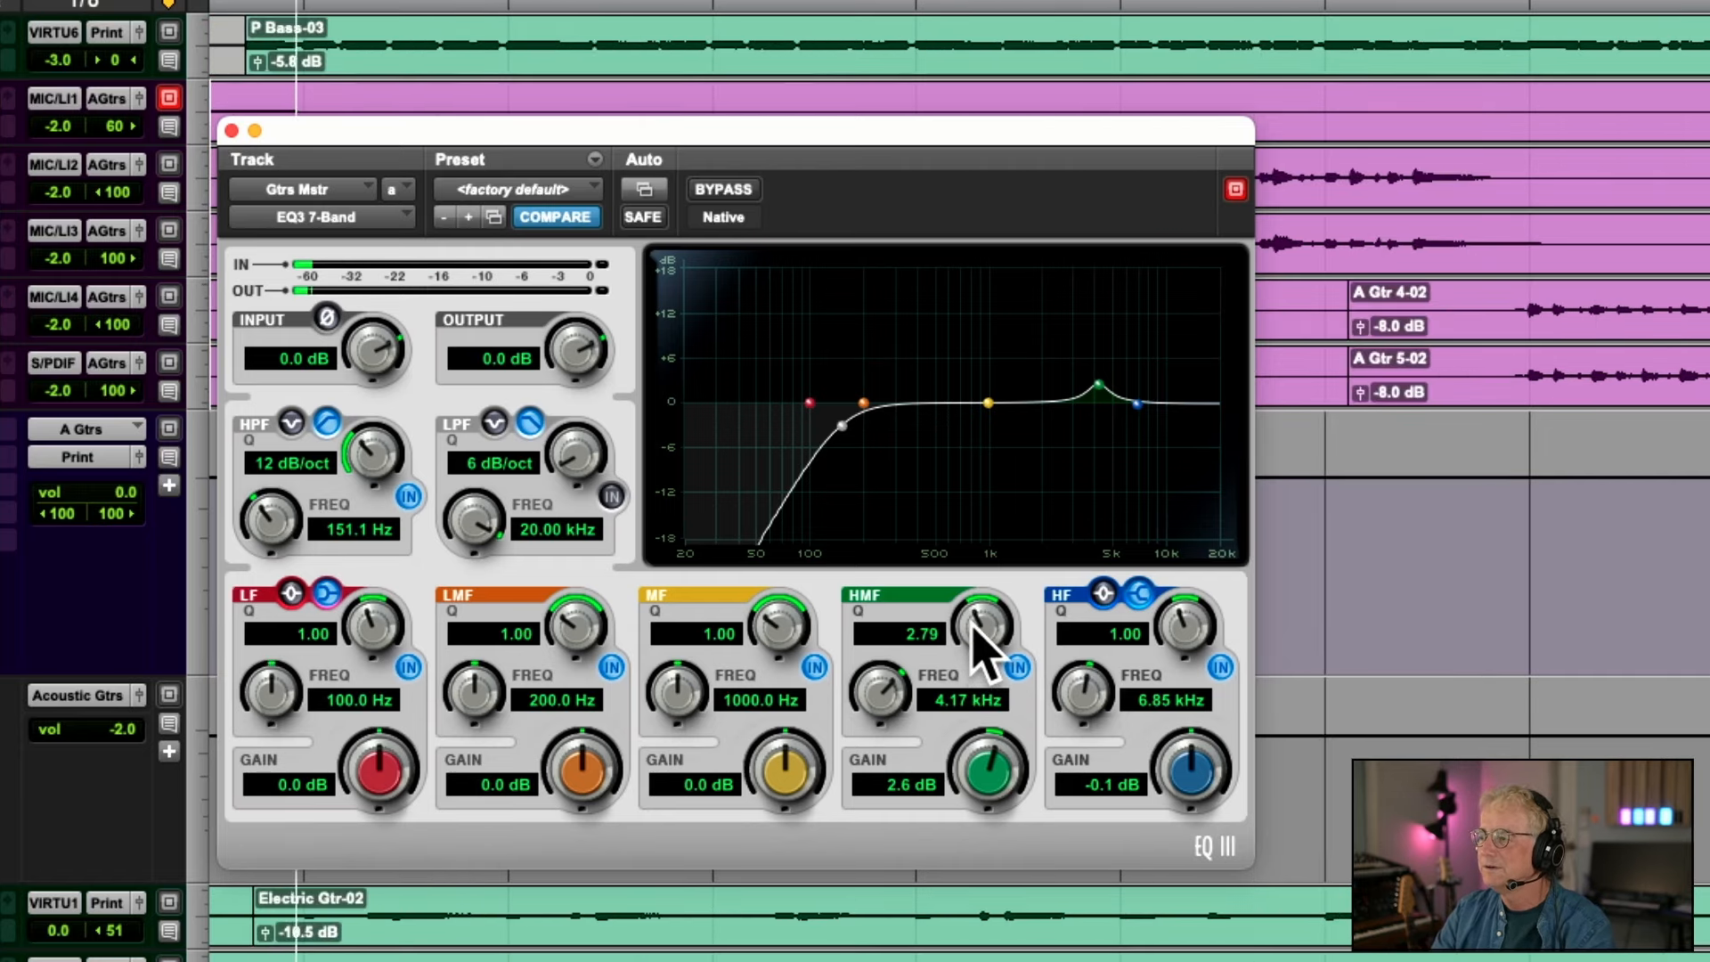
pyautogui.moveTo(971, 626); pyautogui.dragTo(927, 698)
pyautogui.moveTo(985, 763); pyautogui.dragTo(985, 725)
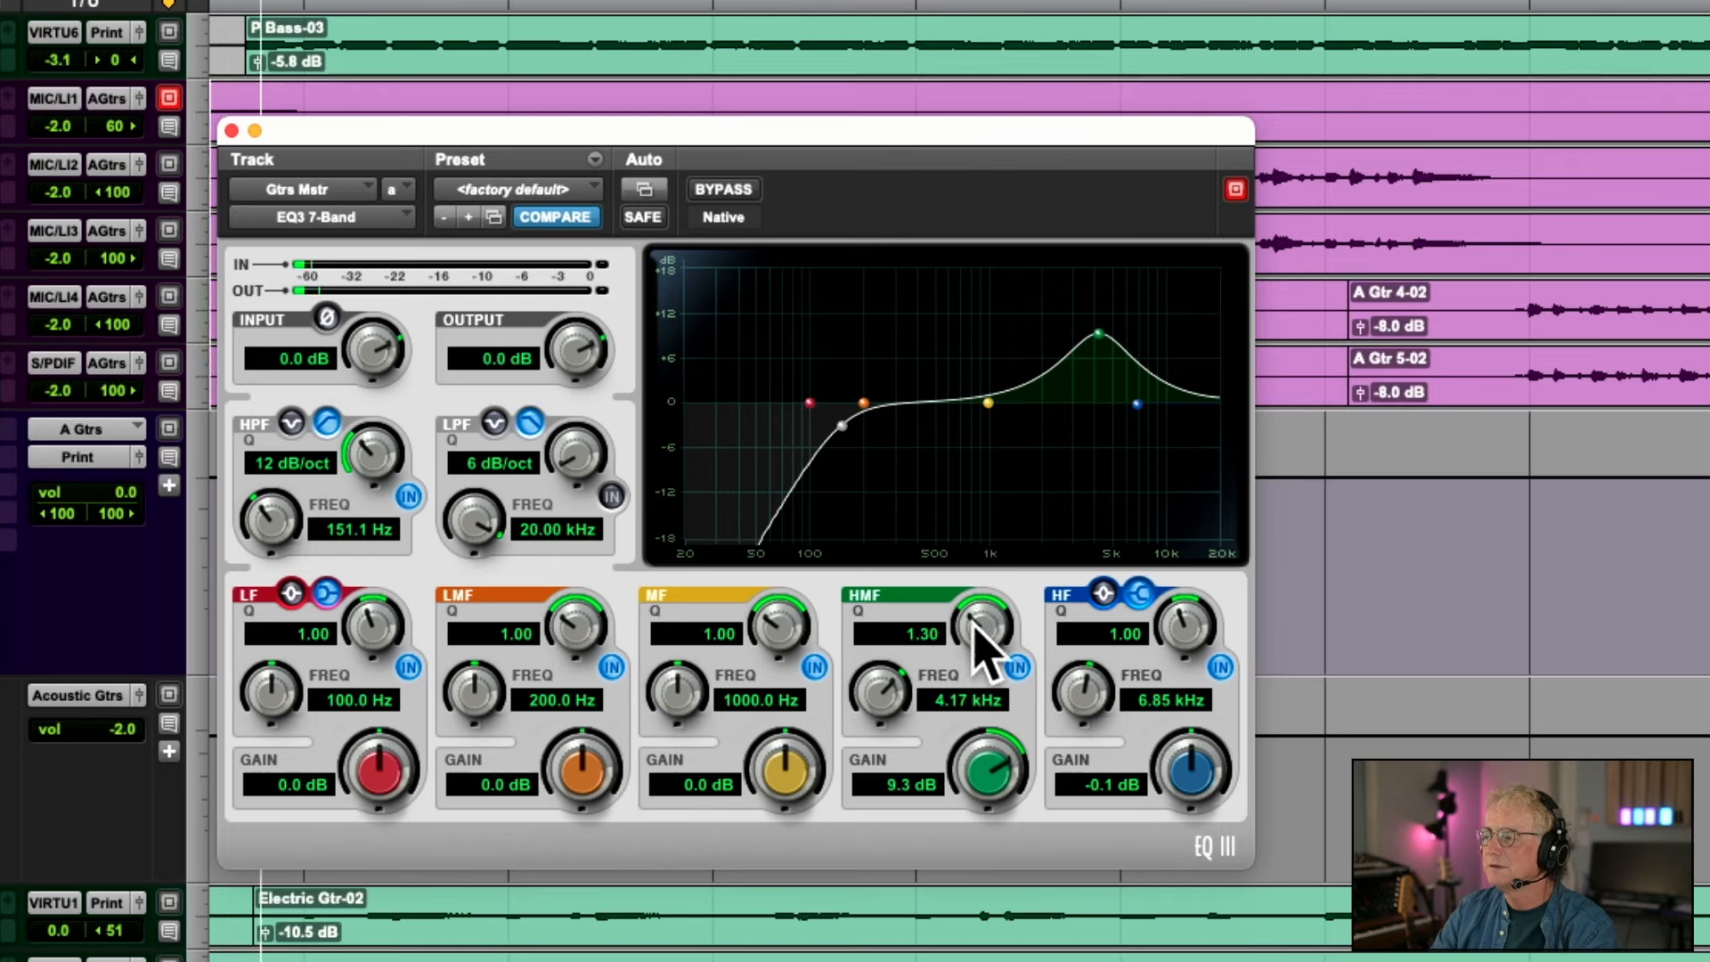
pyautogui.moveTo(976, 634); pyautogui.dragTo(1022, 408)
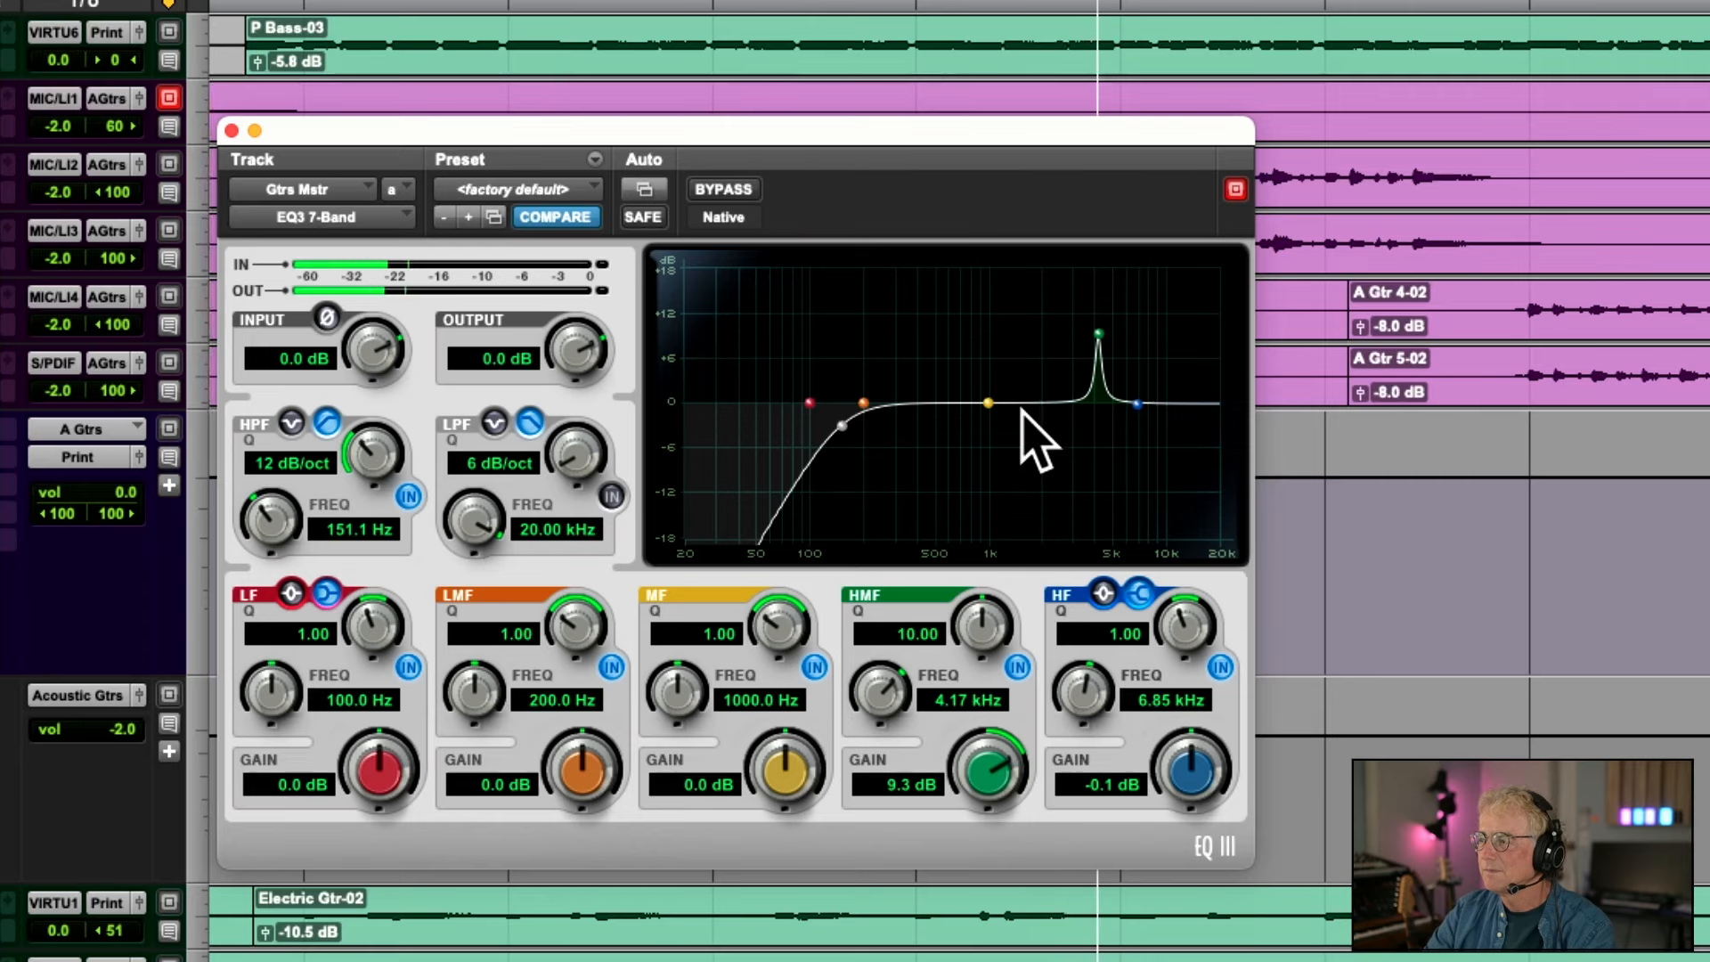
# Exaggerate the HMF boost to 18 dB, and settle the band at 4.01 kHz with a Q of 2.75 and a gain of 2.0 dB
pyautogui.moveTo(982, 795); pyautogui.dragTo(999, 634)
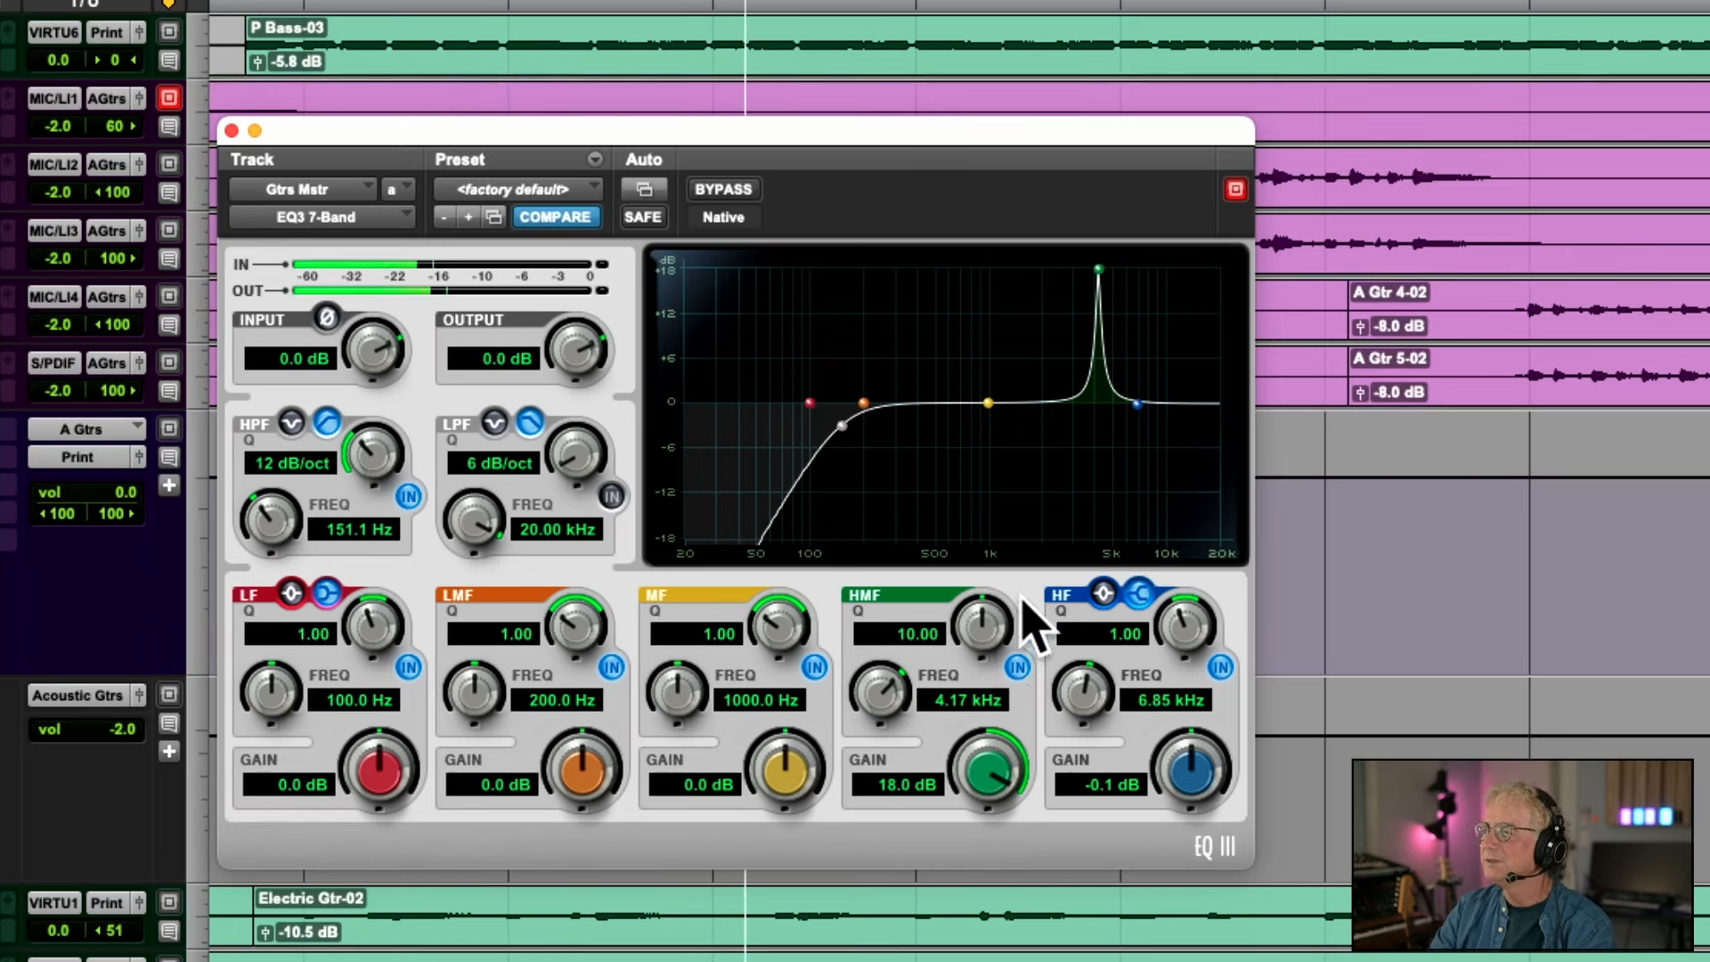
pyautogui.moveTo(984, 623); pyautogui.dragTo(946, 690)
pyautogui.moveTo(1100, 278); pyautogui.dragTo(1091, 385)
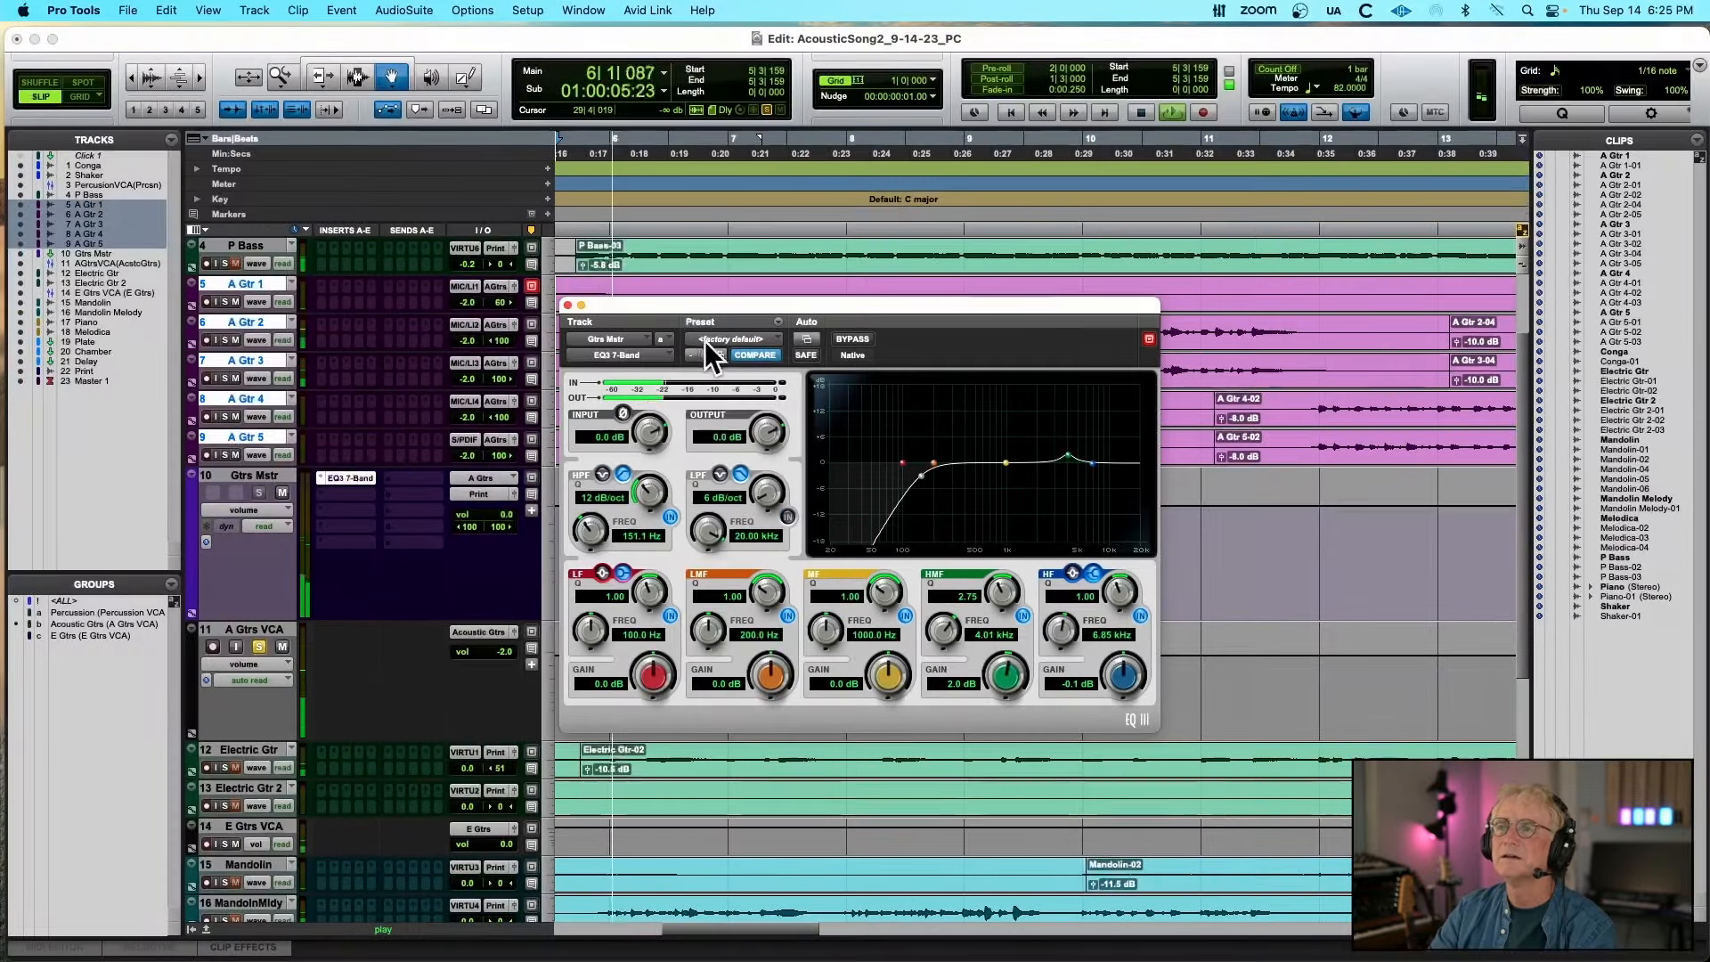
# Solo the P Bass along with the guitars, close the EQ window, and deselect the guitar tracks while listening
pyautogui.click(226, 263)
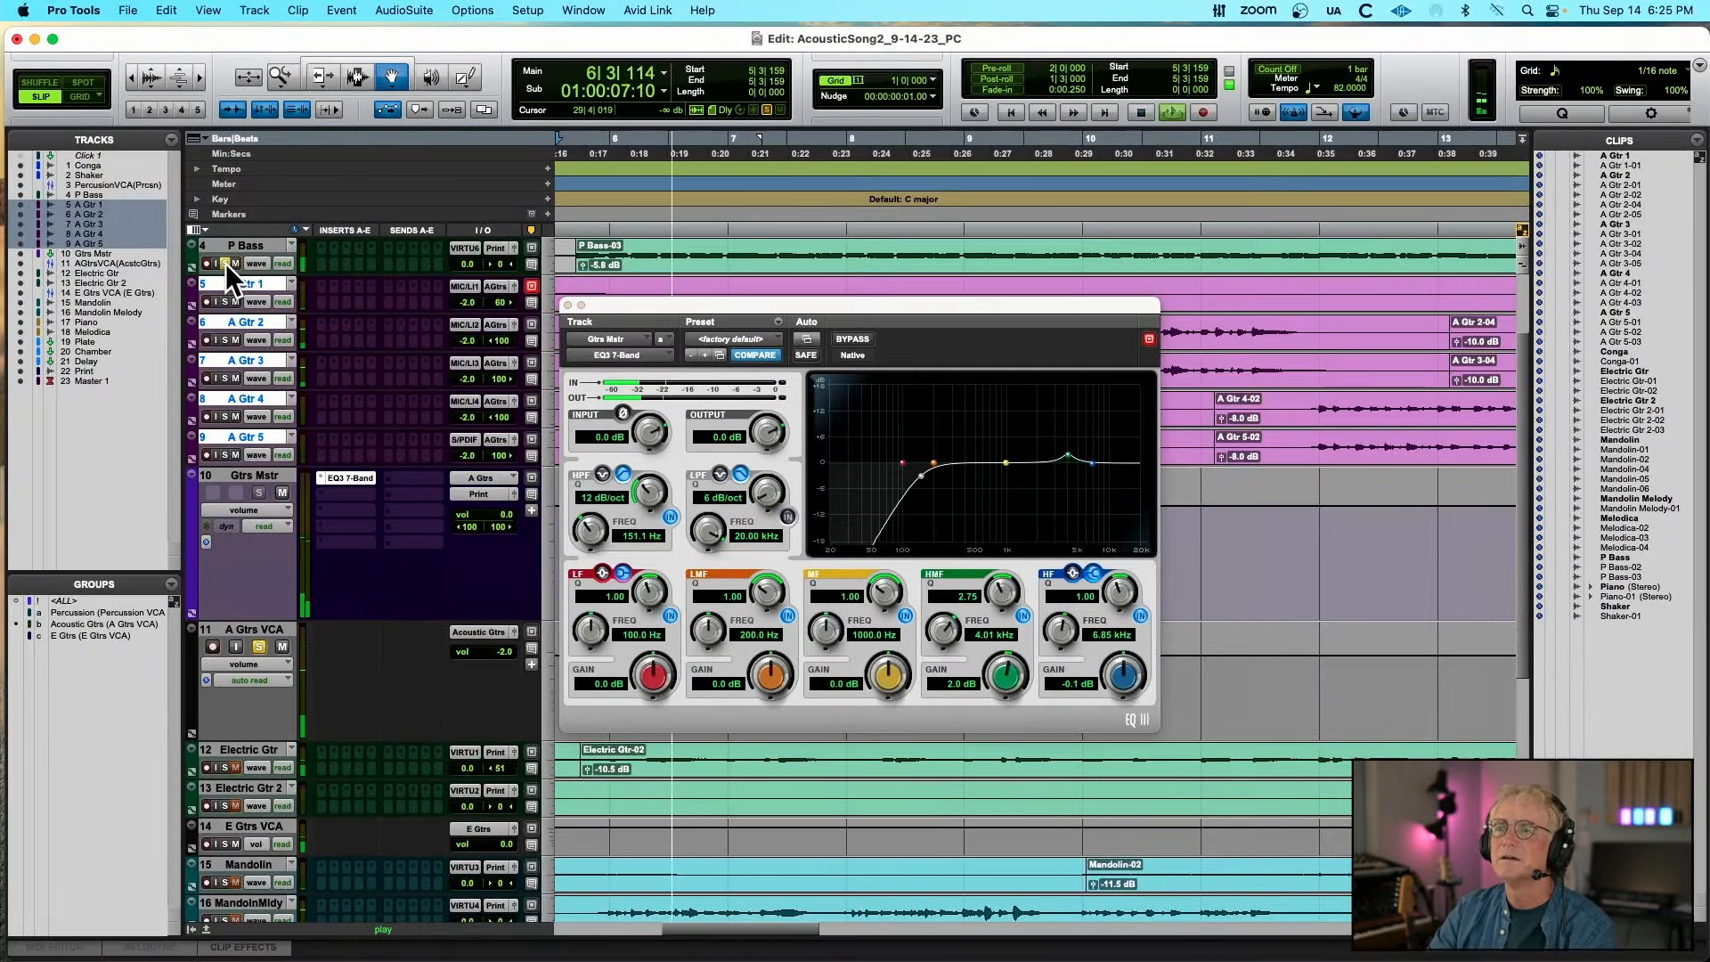
pyautogui.click(567, 305)
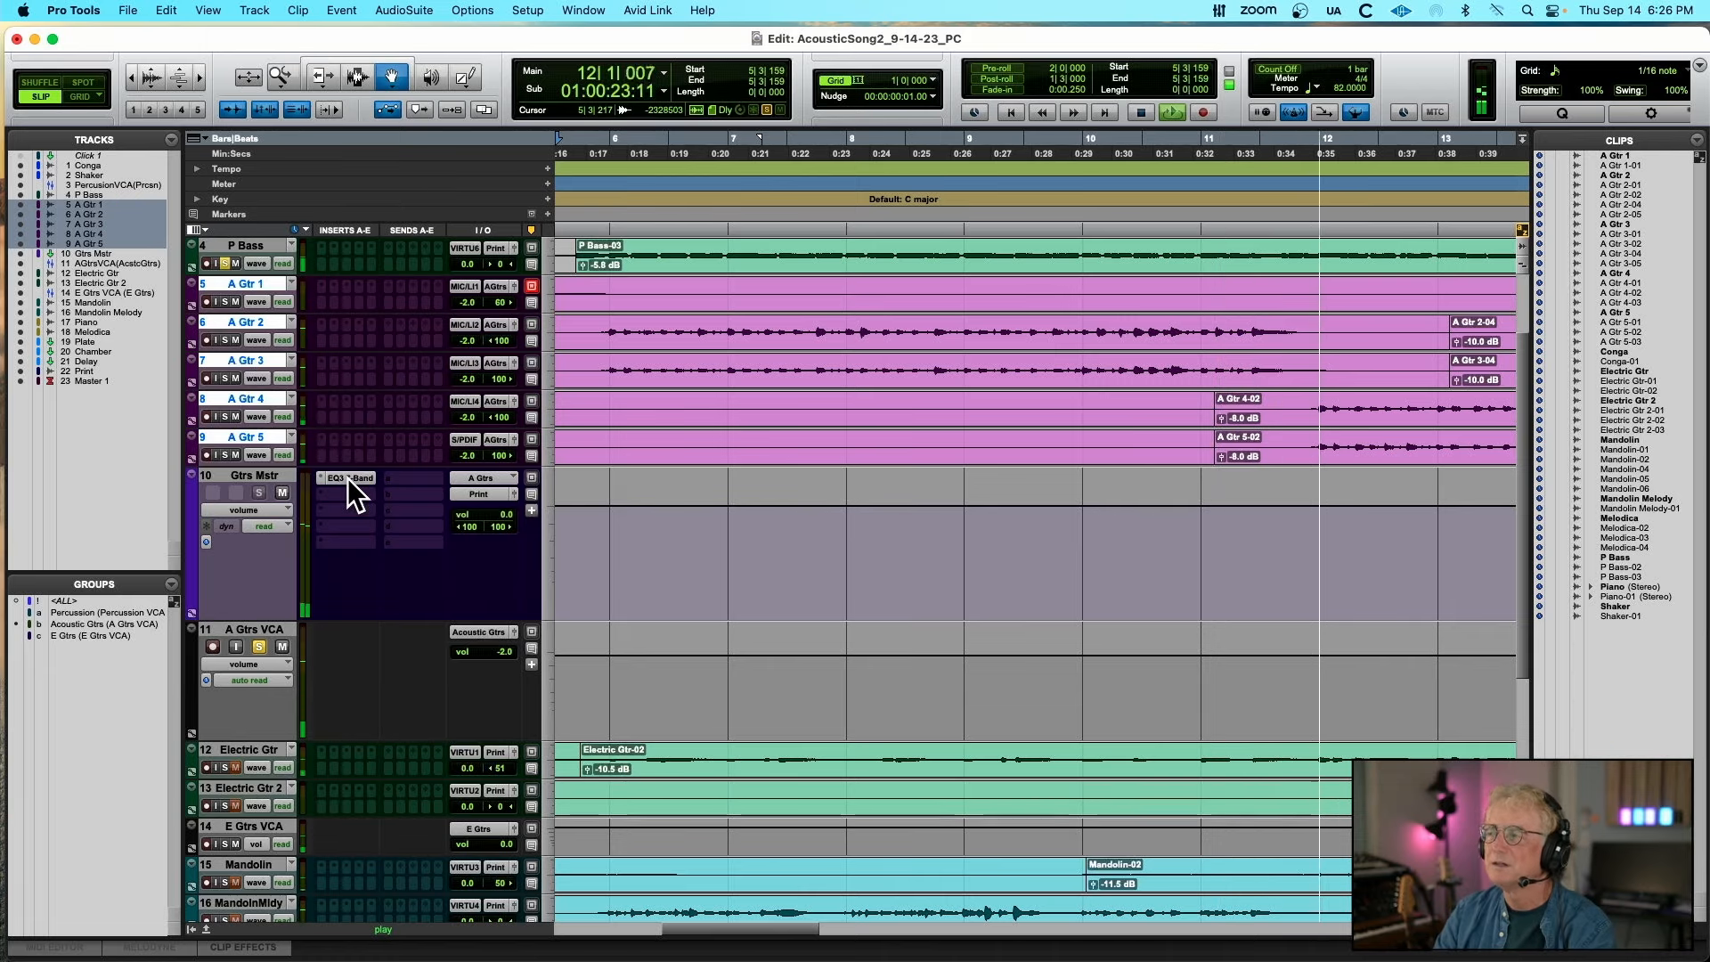
pyautogui.click(243, 436)
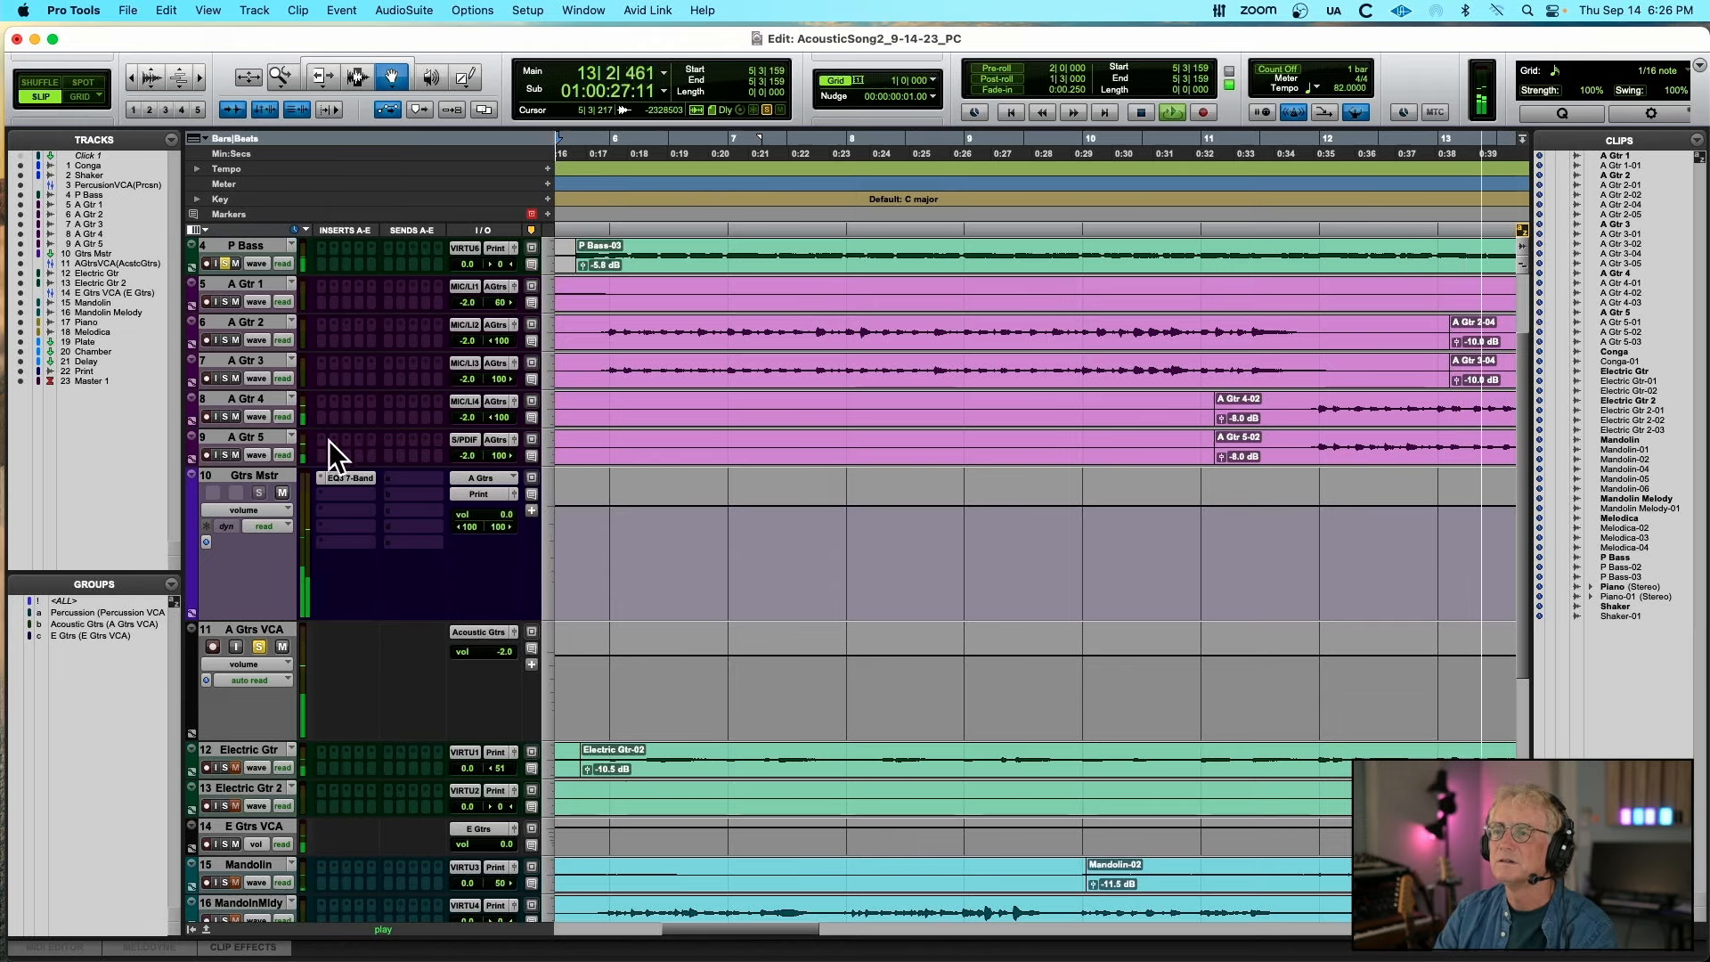
pyautogui.scroll(2, 340, 442)
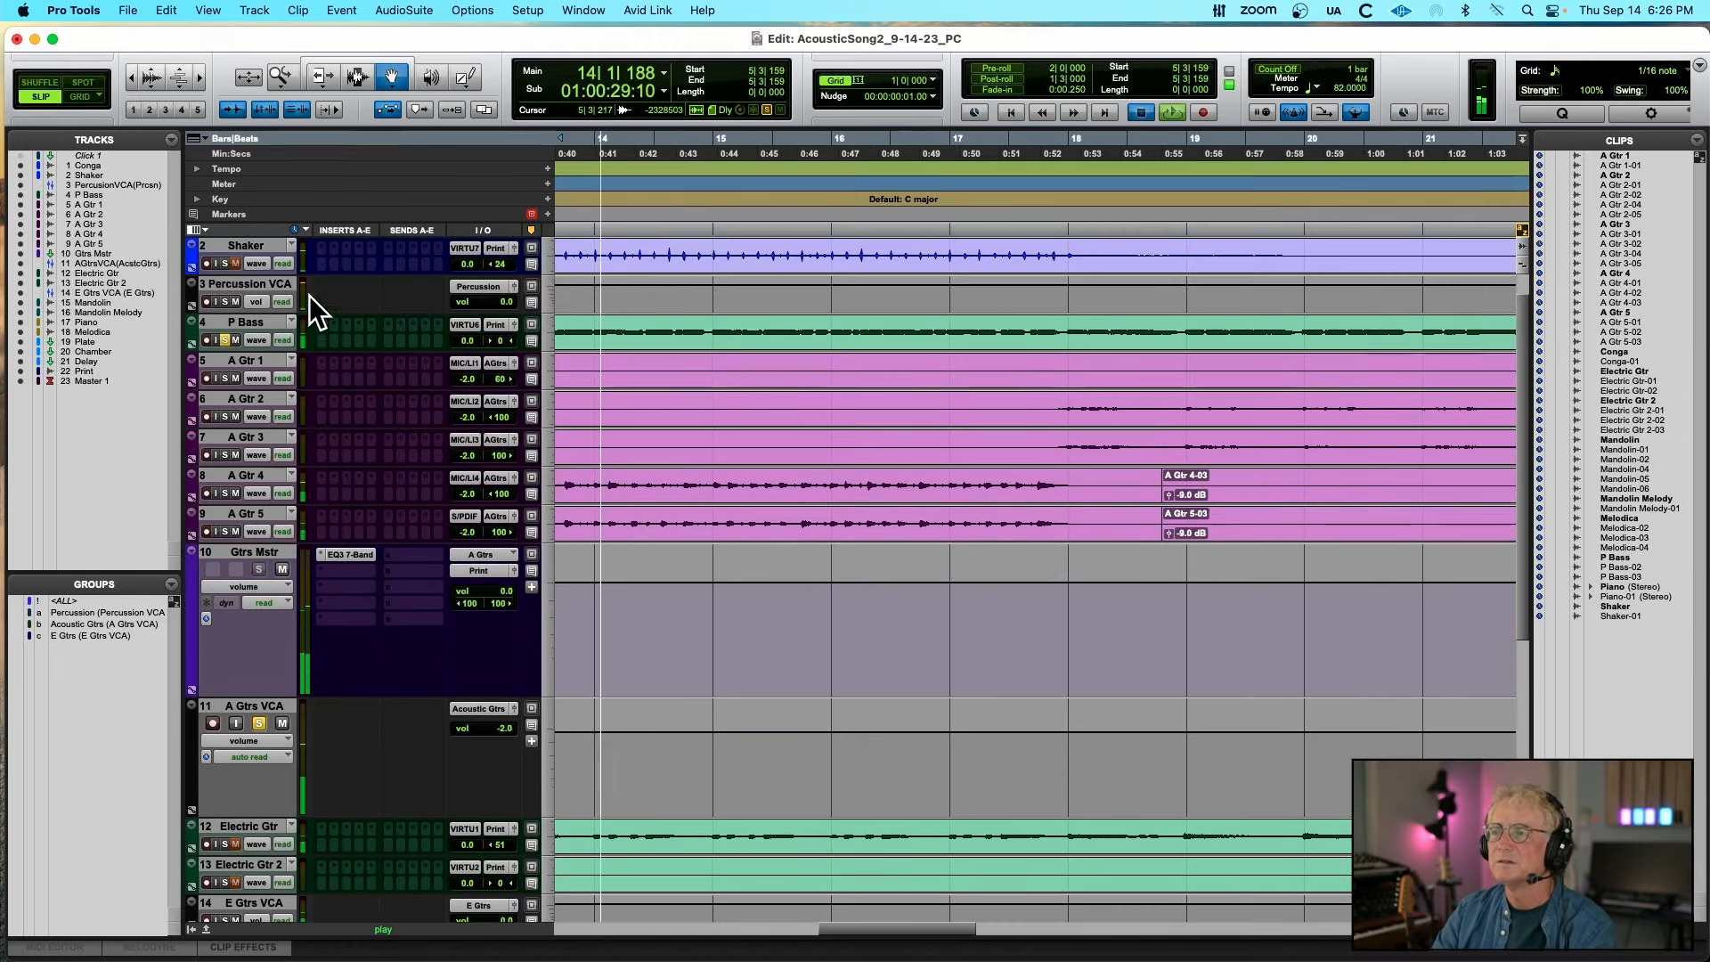
pyautogui.press('space')
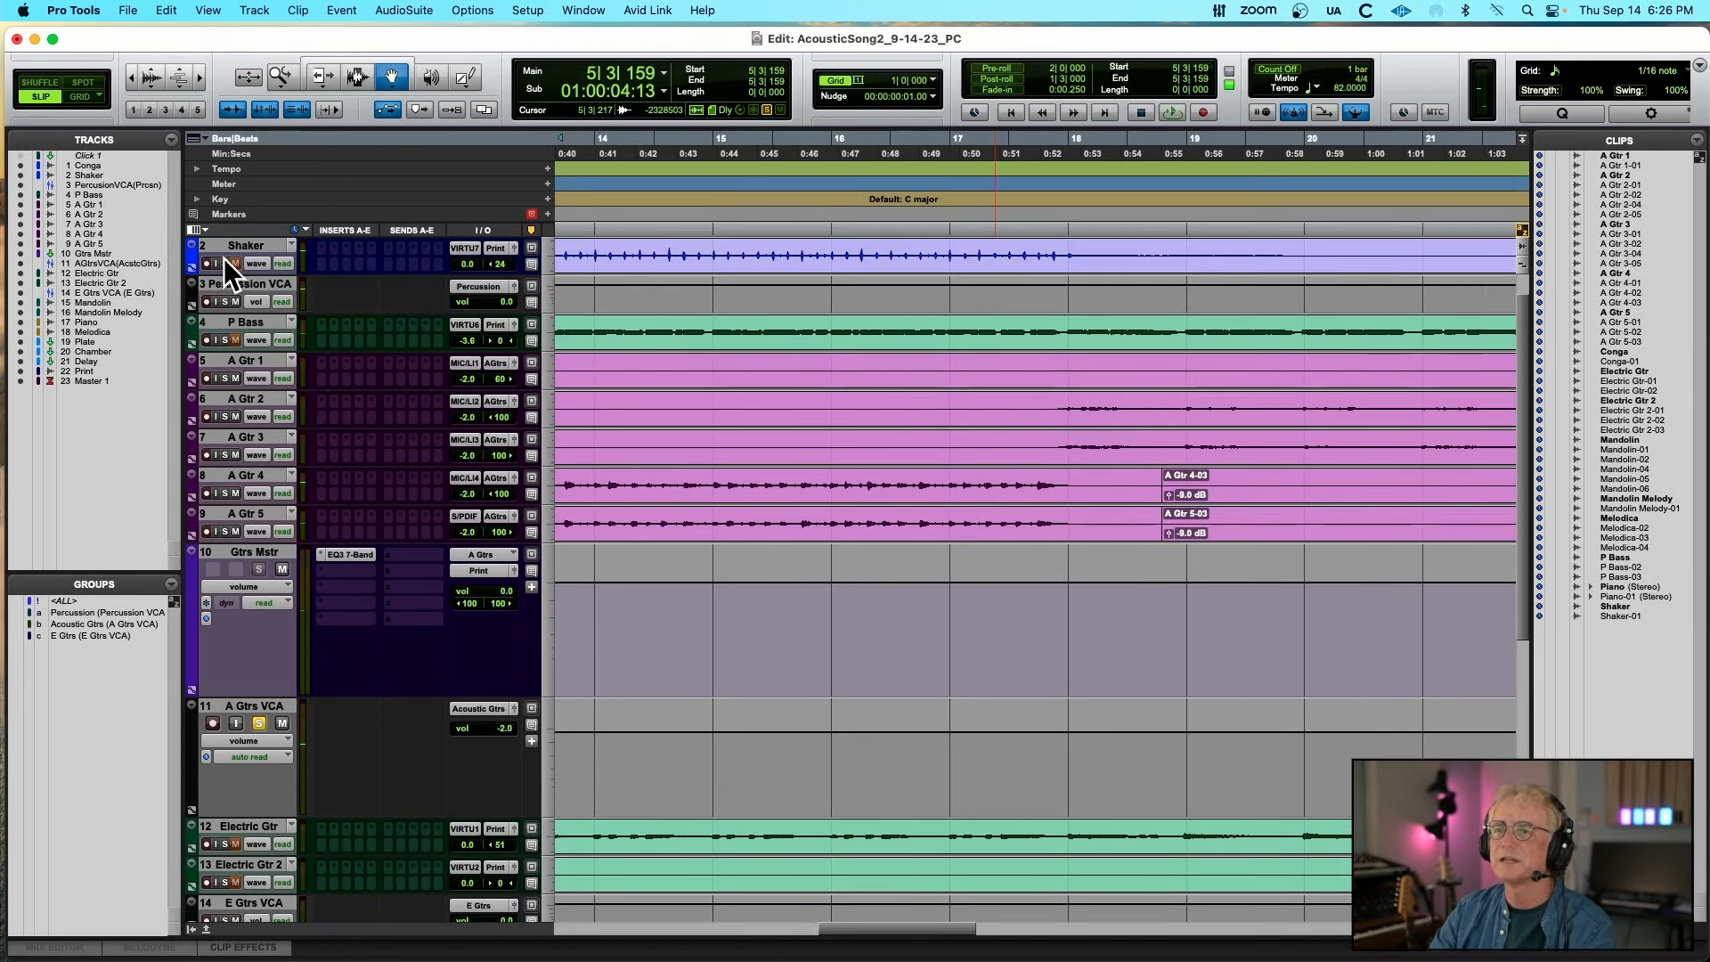
# Play the soloed Shaker with the guitars from bar 13 and enlarge the Shaker track's height
pyautogui.press('space')
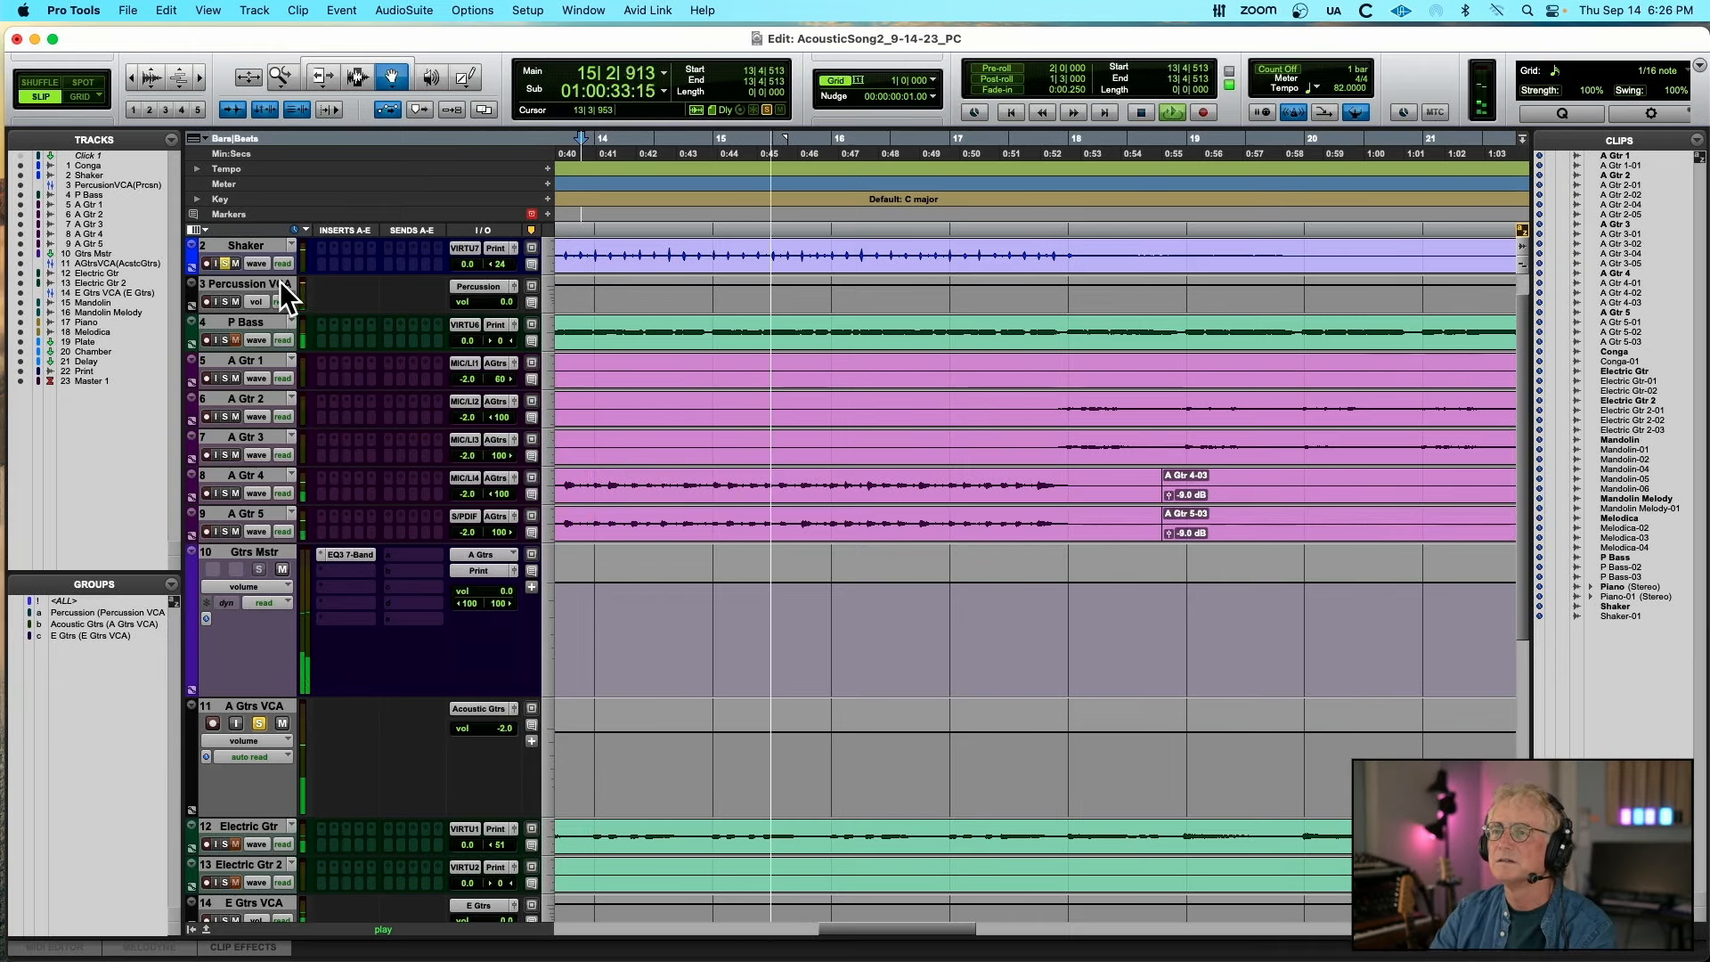
pyautogui.moveTo(279, 277); pyautogui.dragTo(271, 388)
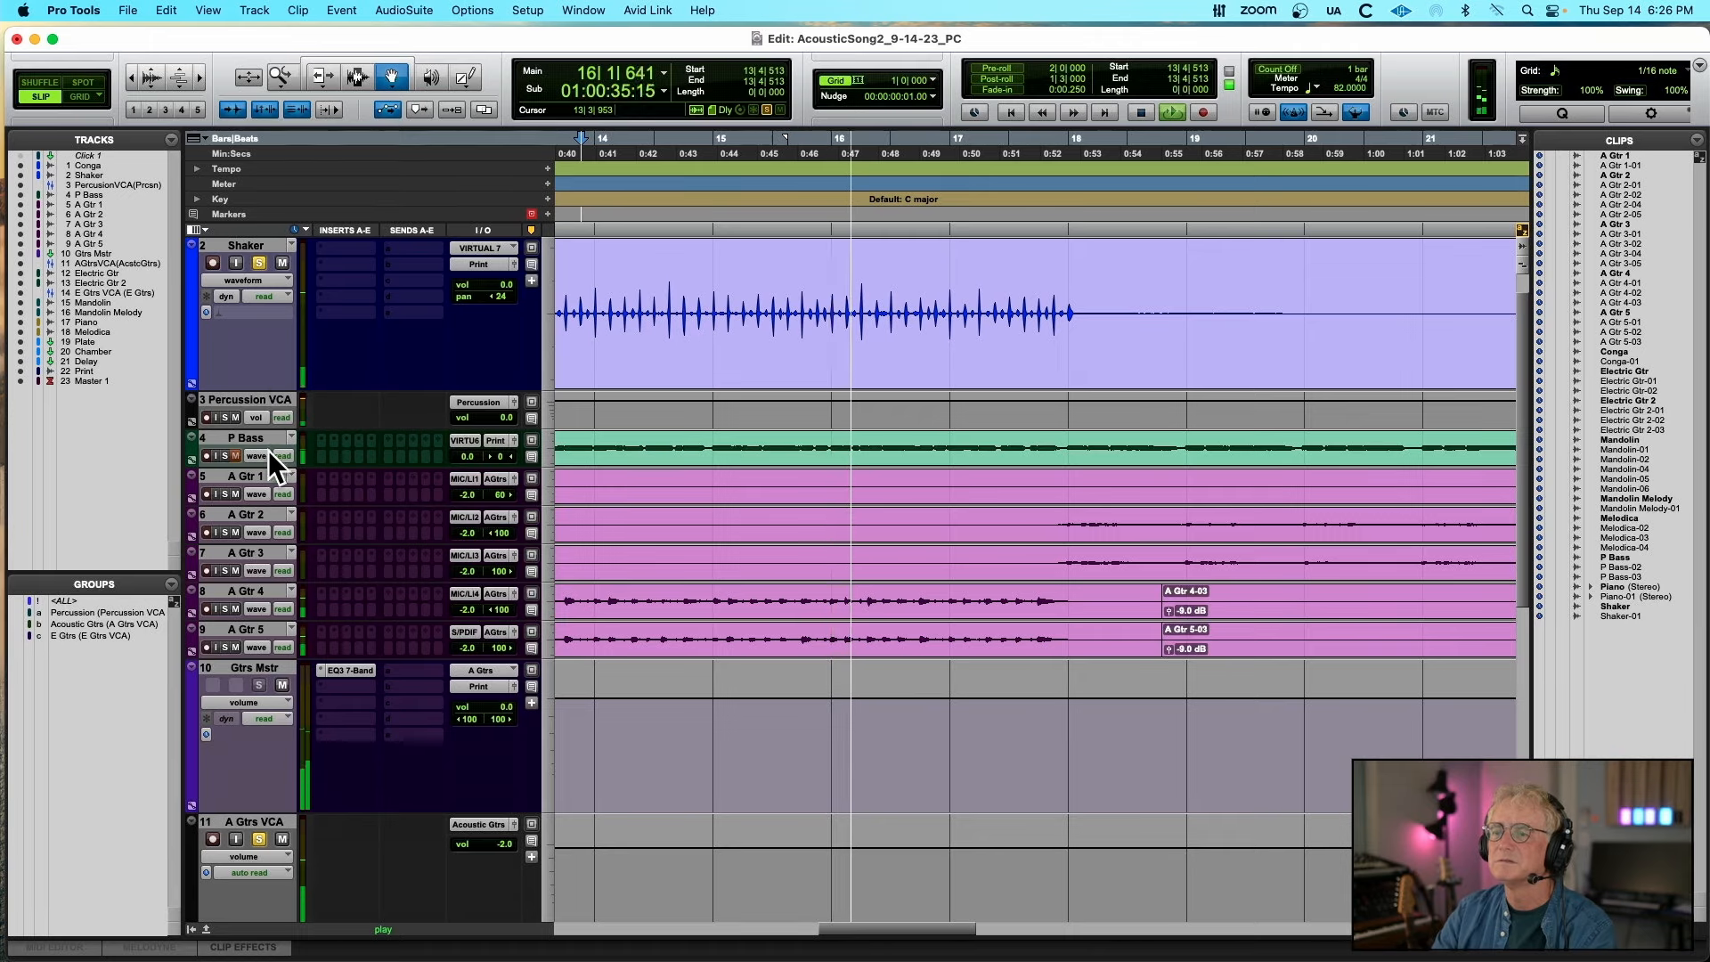
pyautogui.press('space')
# Insert the EQ3 7-Band (mono) plug-in on the first insert slot of the Shaker track
pyautogui.click(348, 250)
pyautogui.moveTo(356, 251)
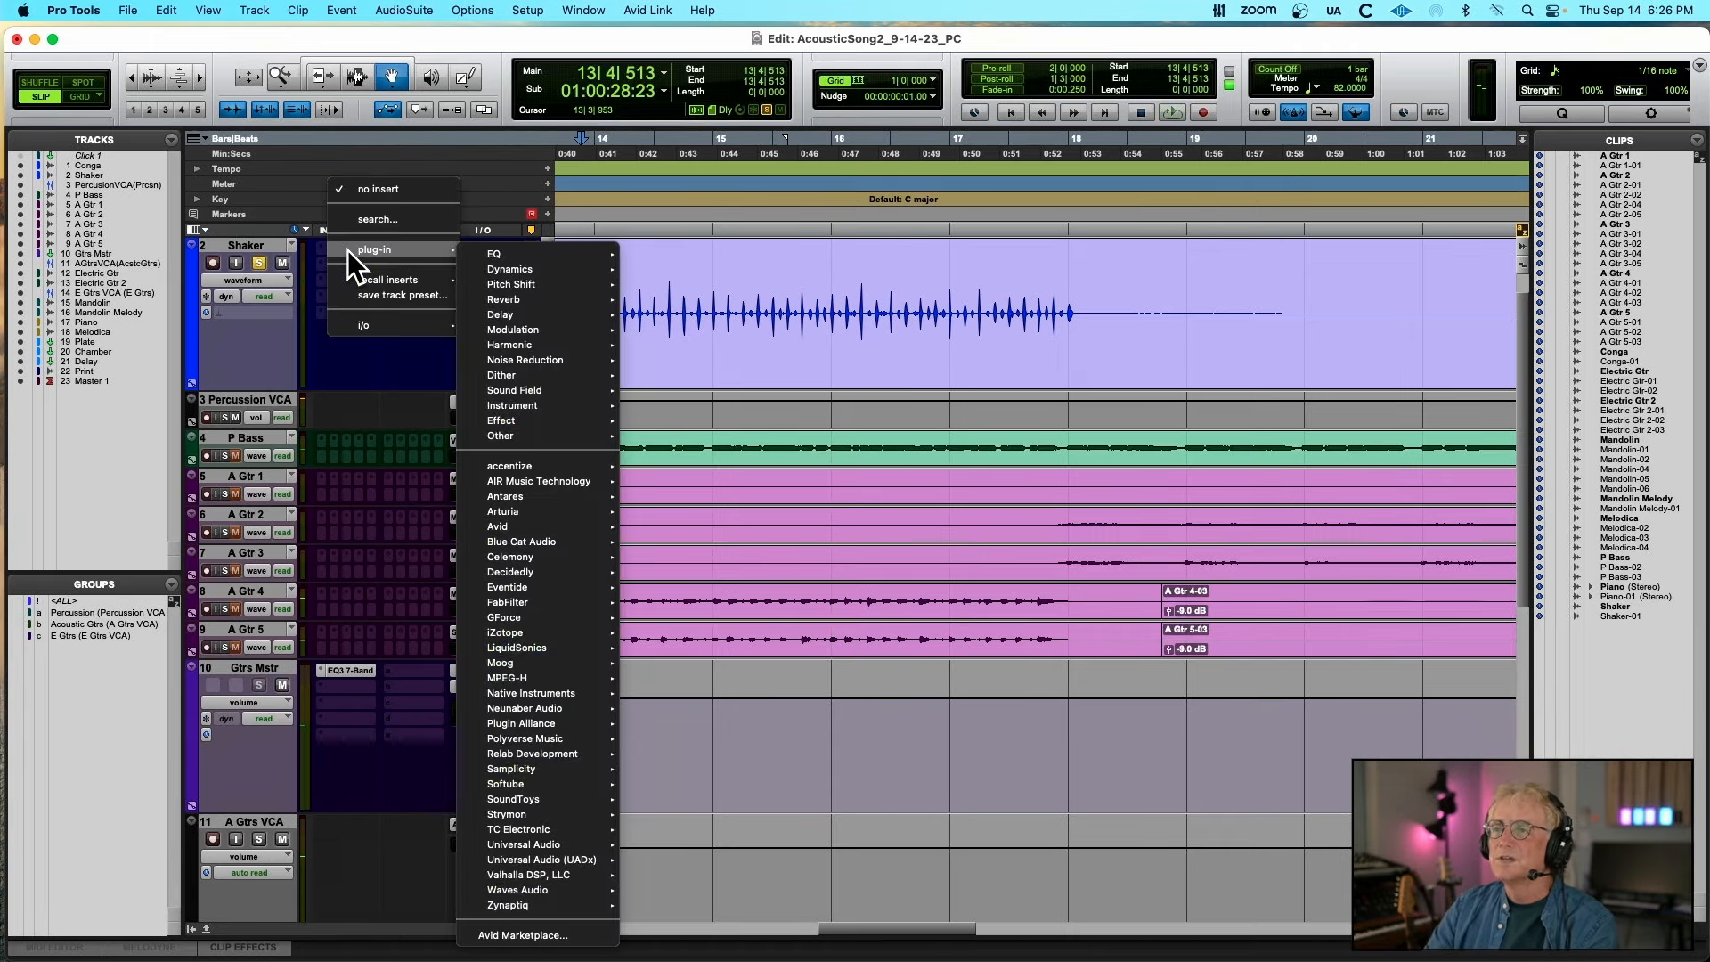
pyautogui.moveTo(498, 252)
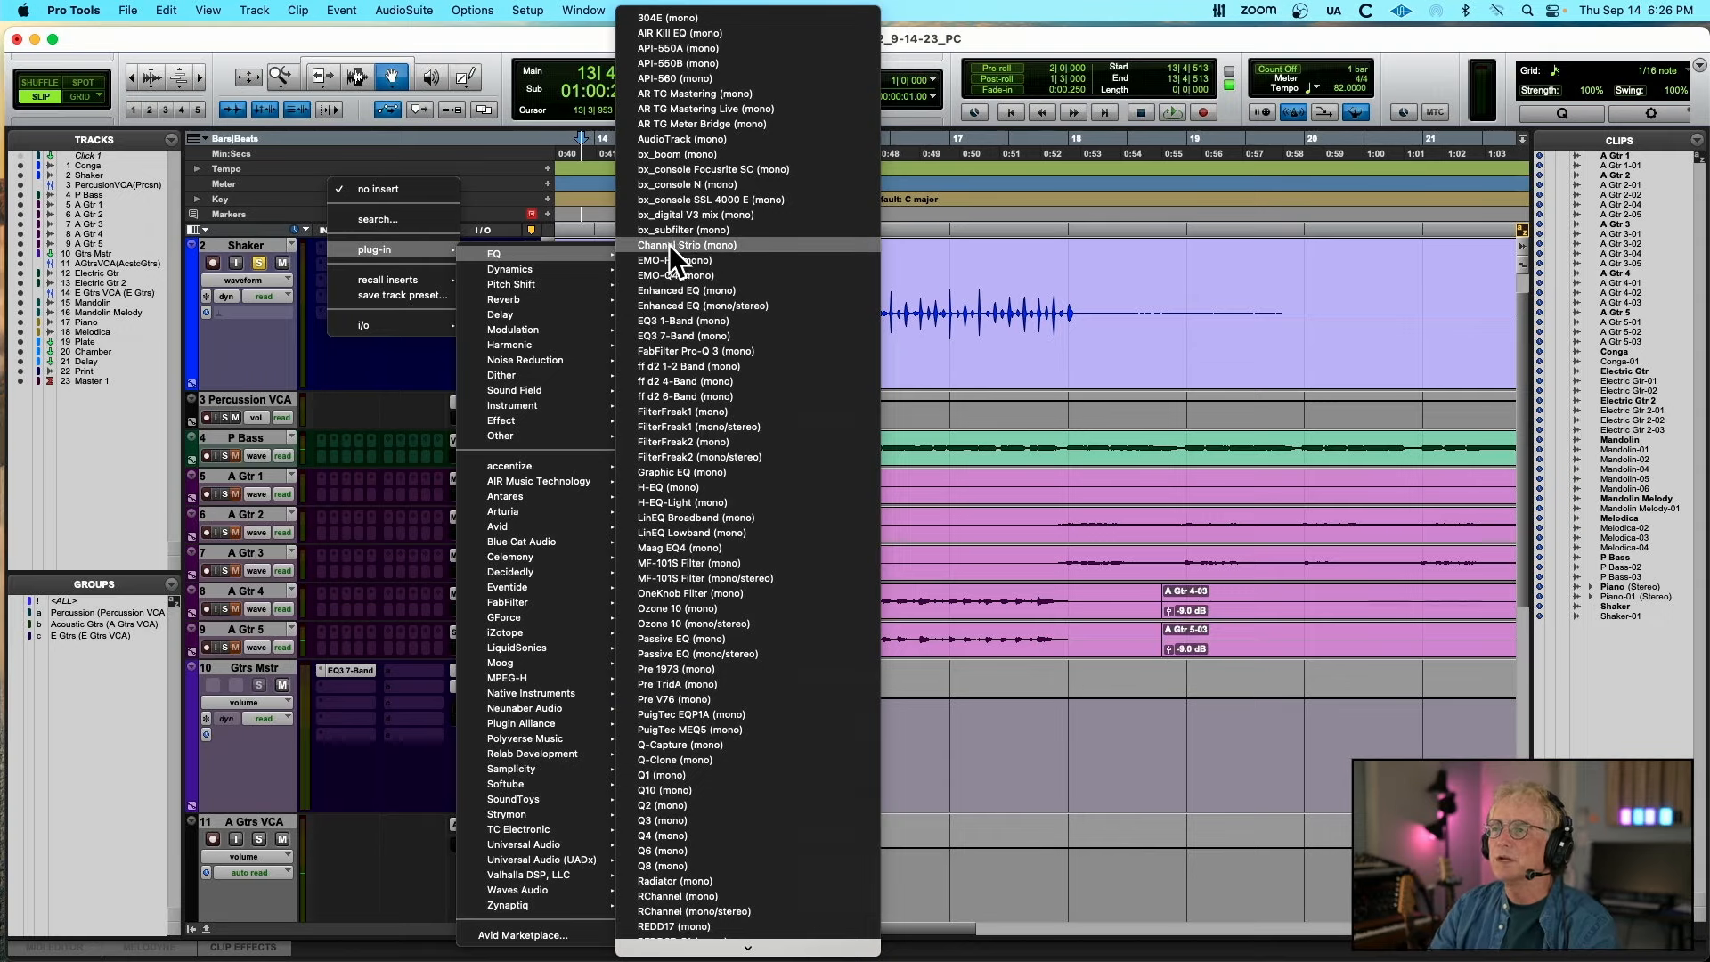
pyautogui.click(676, 338)
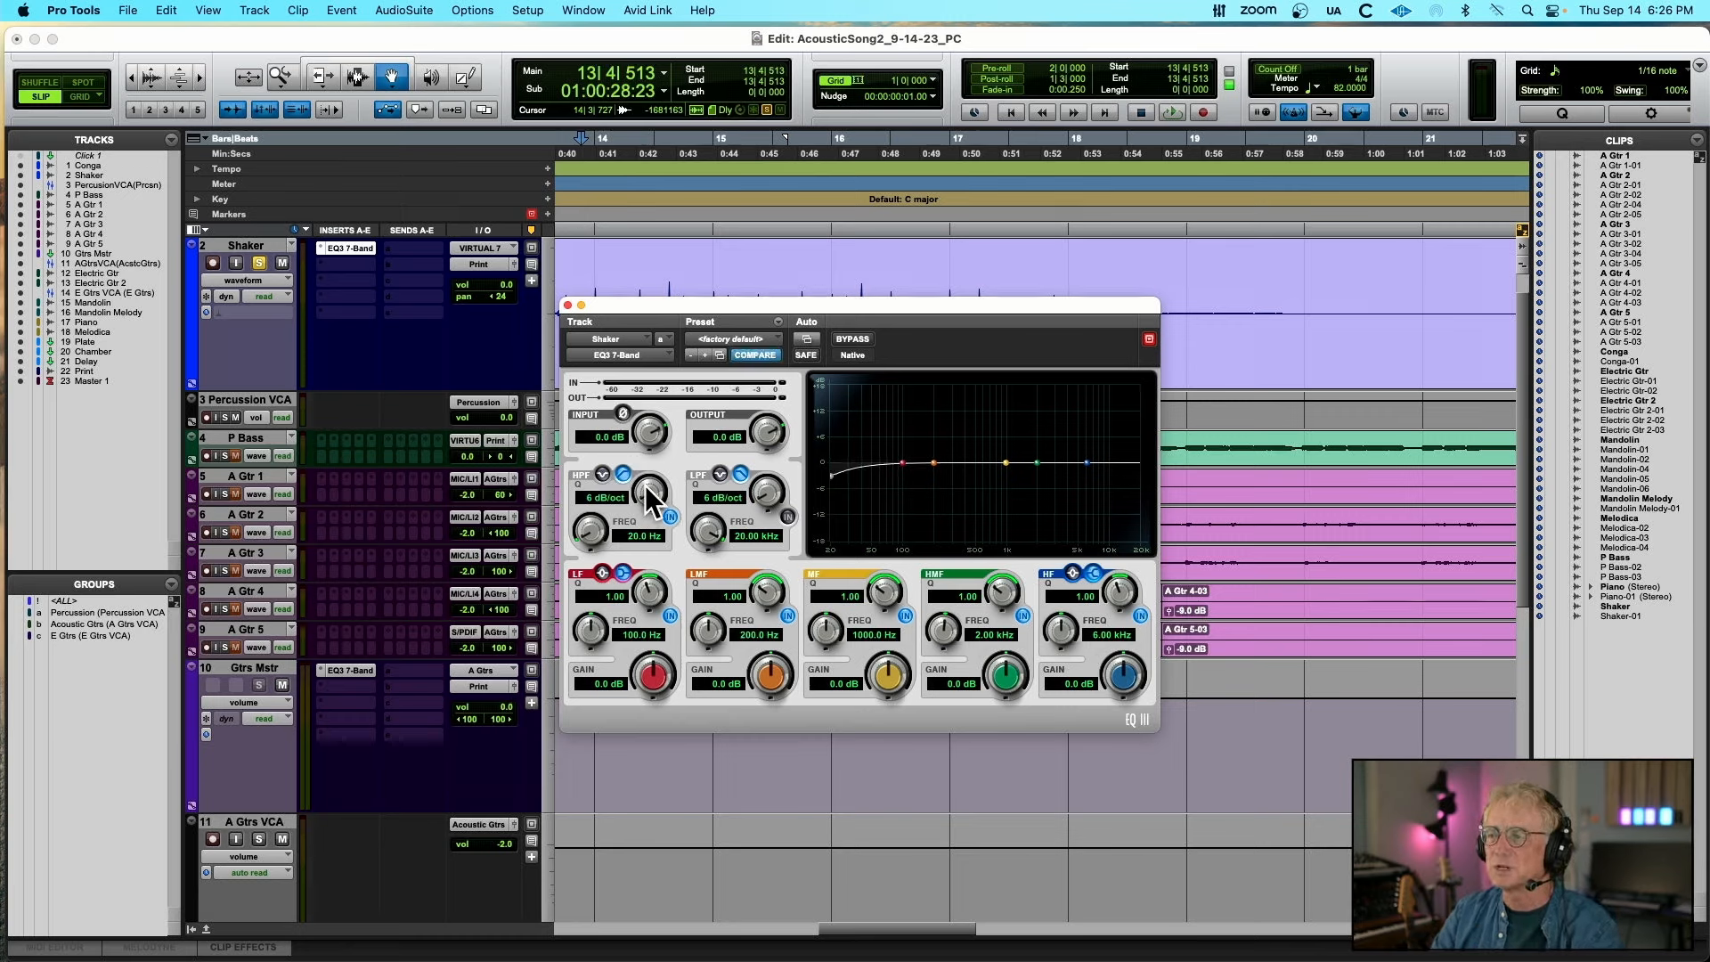
# Set the Shaker EQ's high-pass filter to 18 dB/oct and sweep its frequency during playback, settling at 324.3 Hz
pyautogui.moveTo(649, 489); pyautogui.dragTo(663, 436)
pyautogui.press('space')
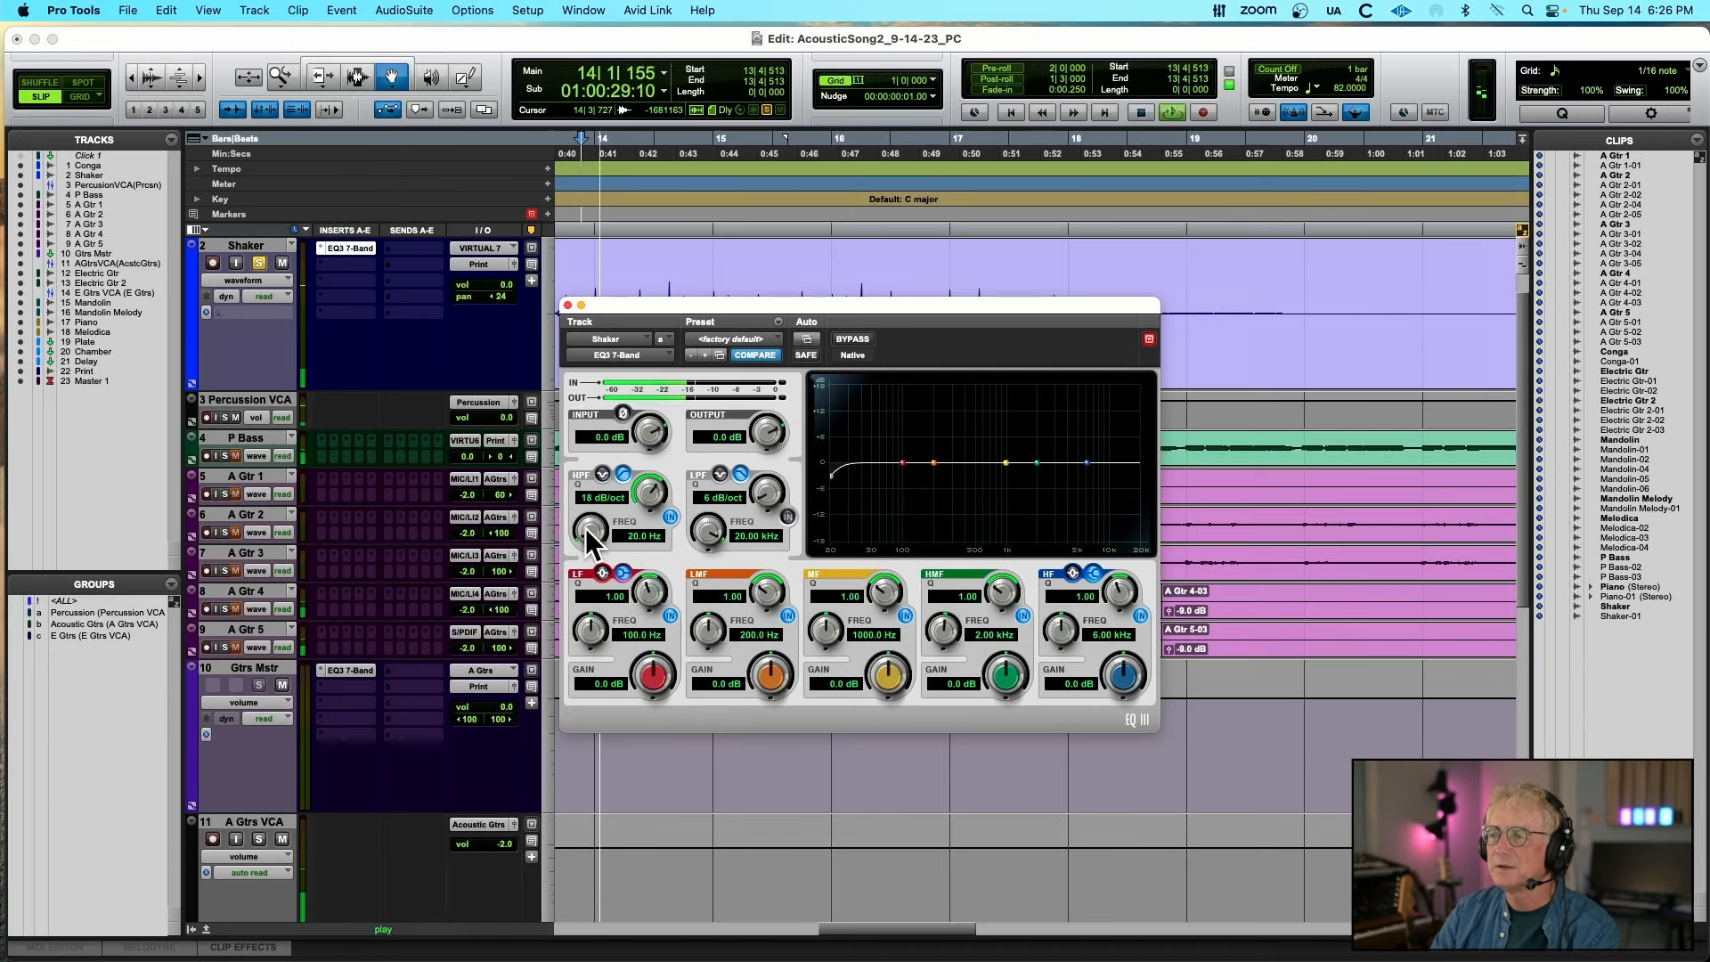
pyautogui.moveTo(585, 527); pyautogui.dragTo(613, 440)
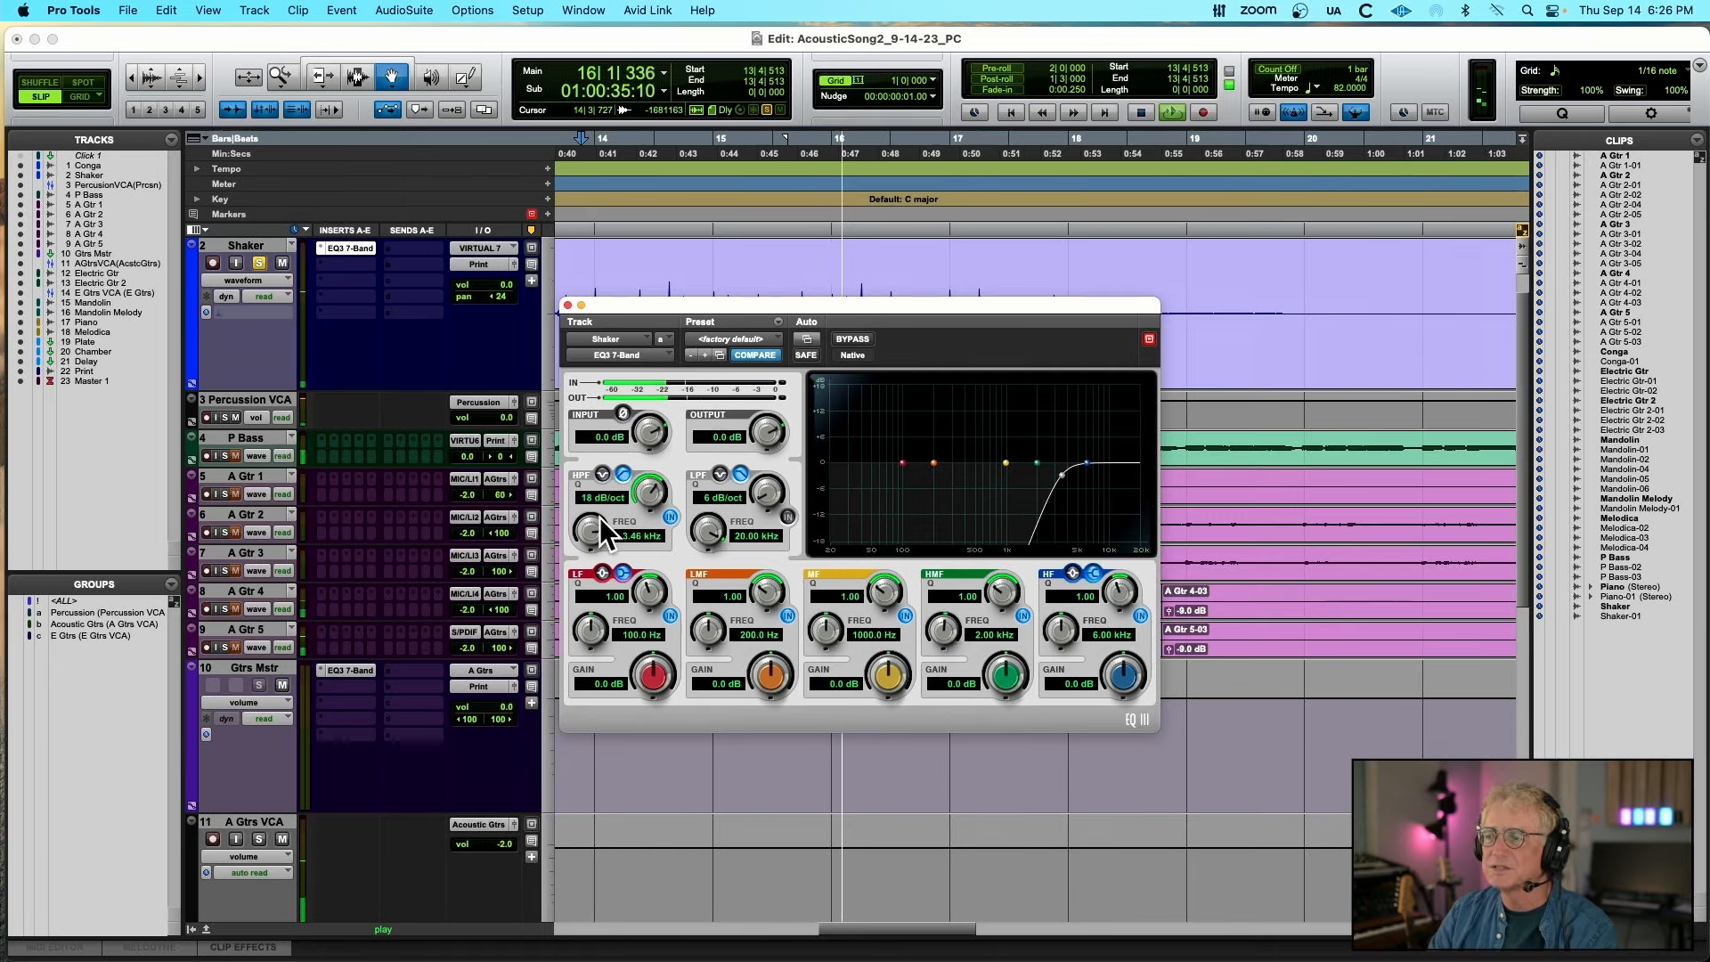
pyautogui.moveTo(596, 518); pyautogui.dragTo(571, 565)
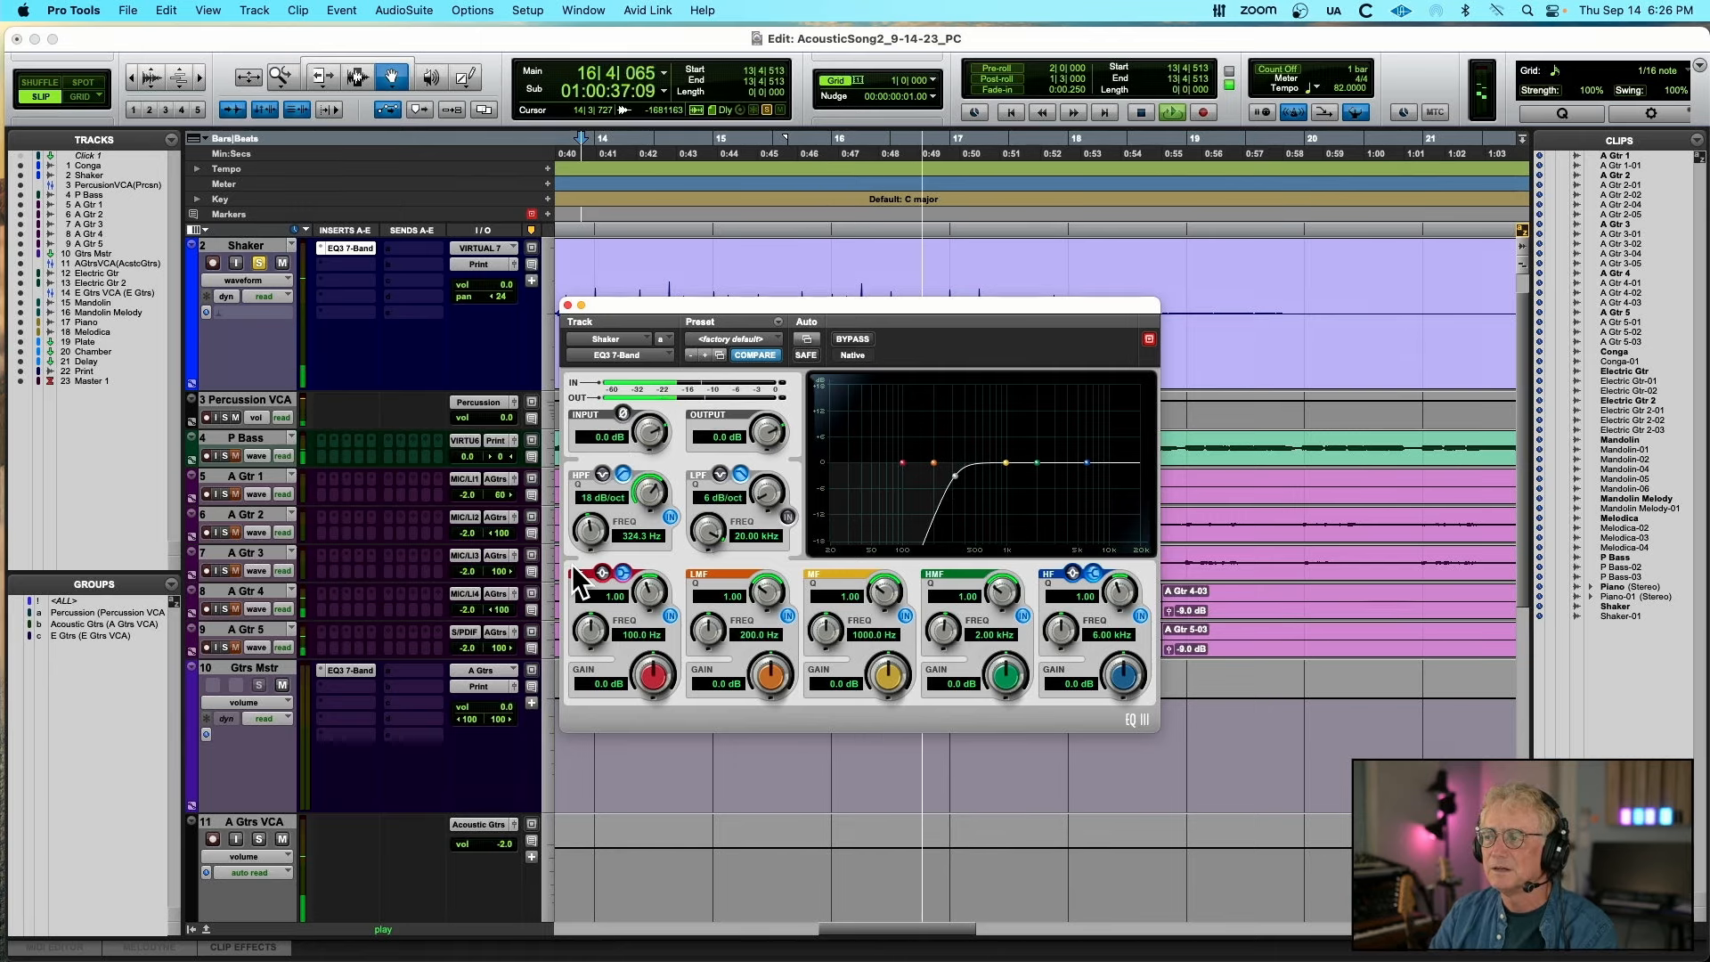
# Compare the Shaker during playback with the EQ's high-pass filter off and on
pyautogui.click(671, 516)
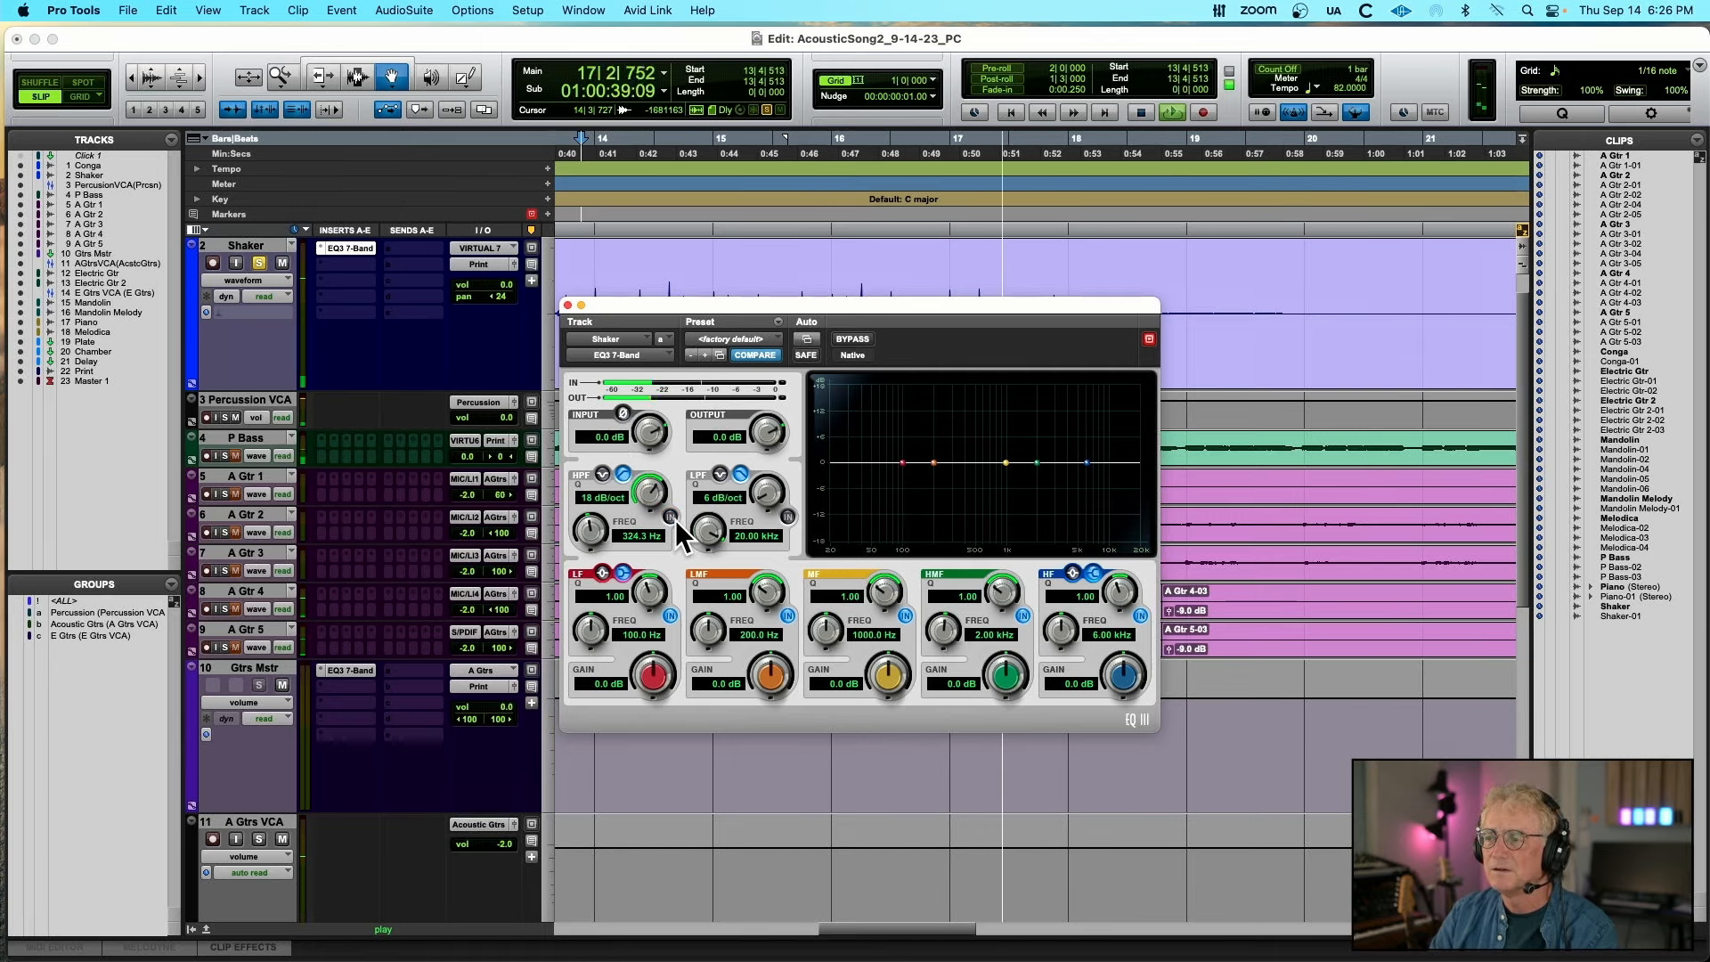
pyautogui.click(670, 517)
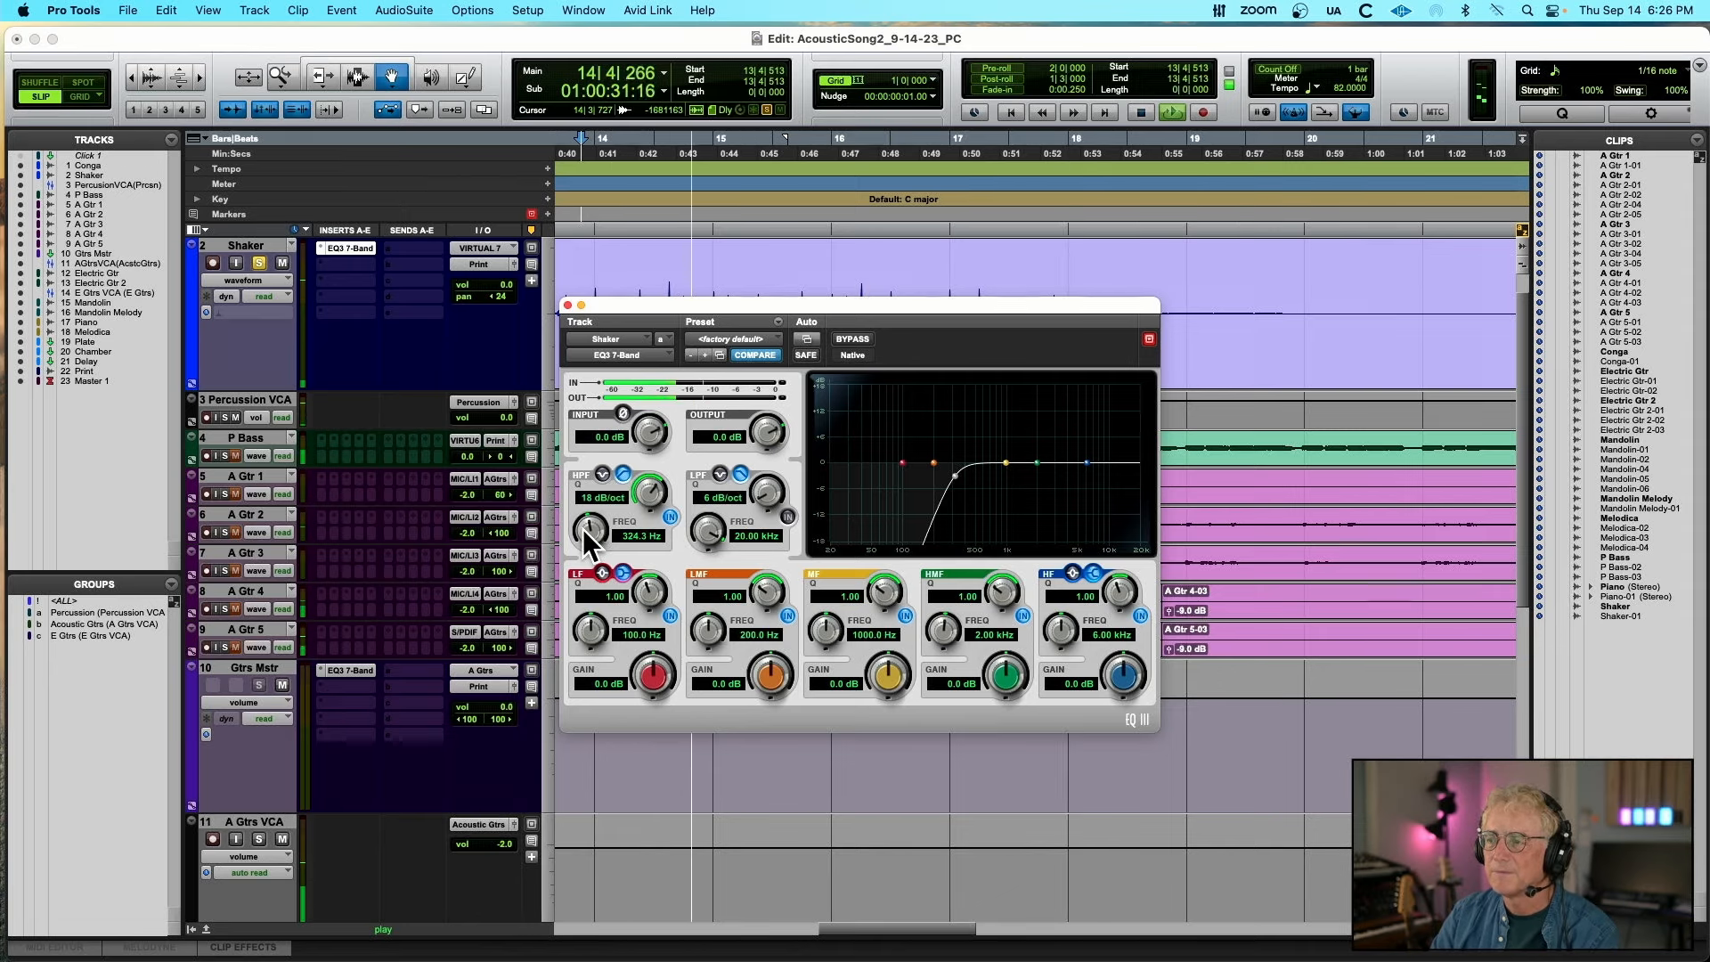
pyautogui.click(677, 519)
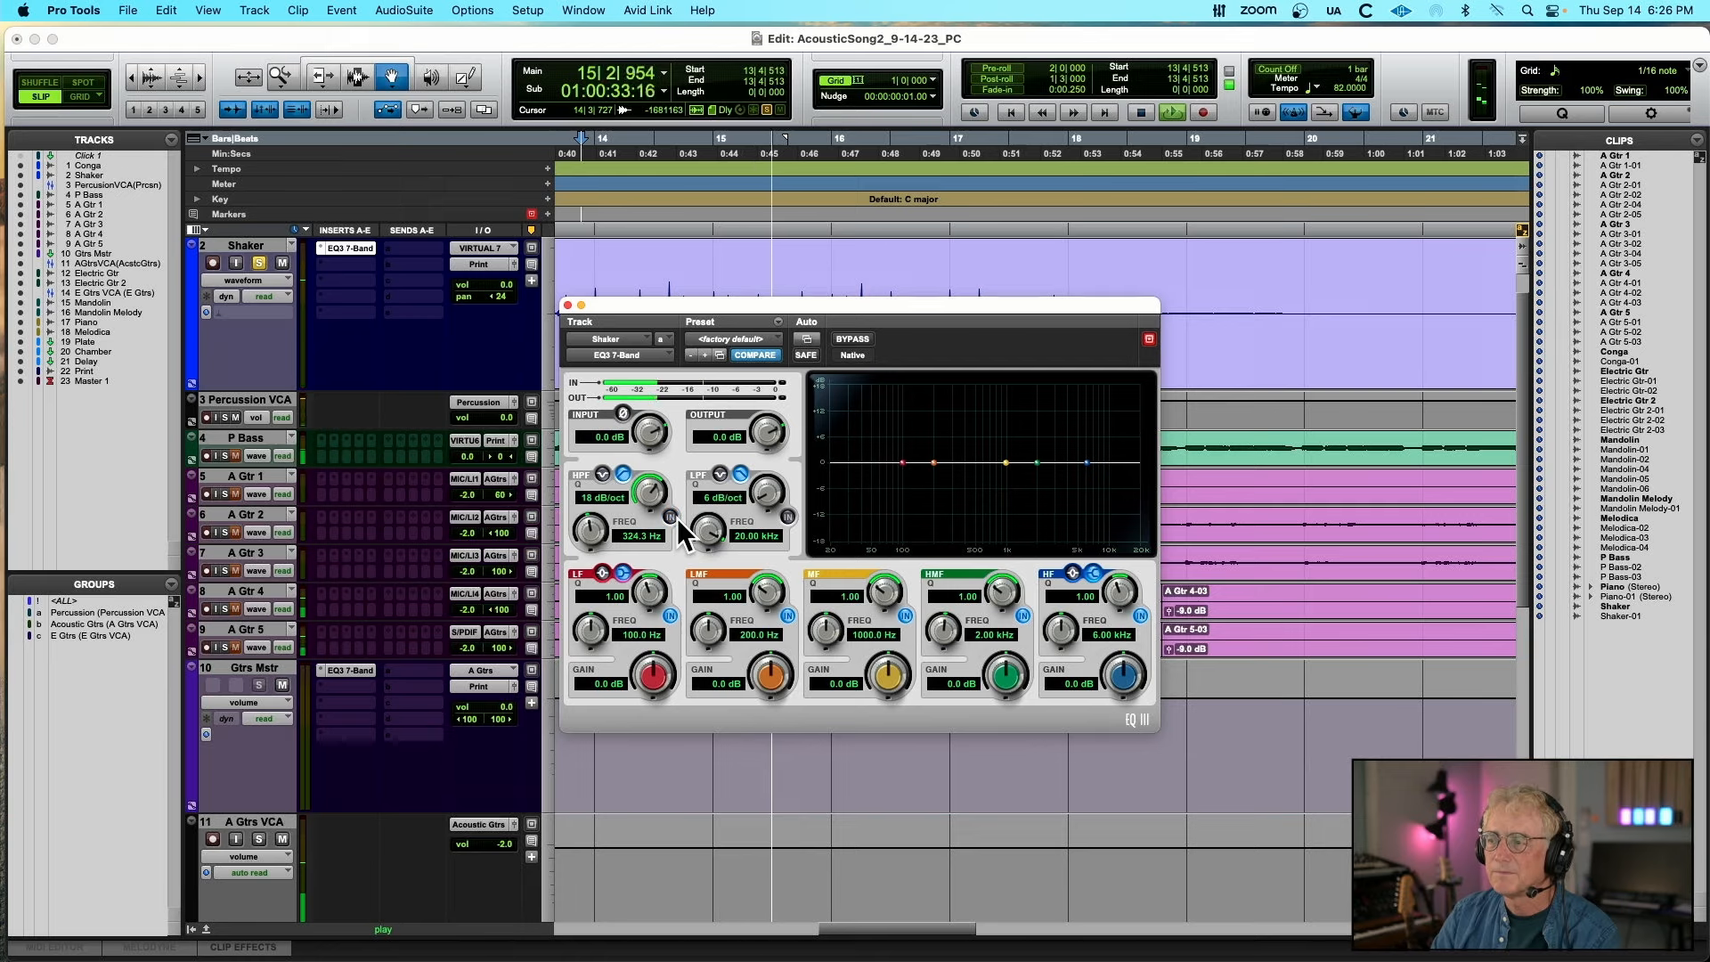
pyautogui.click(677, 518)
pyautogui.press('space')
# Raise the Shaker EQ's output to 6.0 dB and compare the high-pass filter off and on during playback
pyautogui.moveTo(764, 433); pyautogui.dragTo(766, 427)
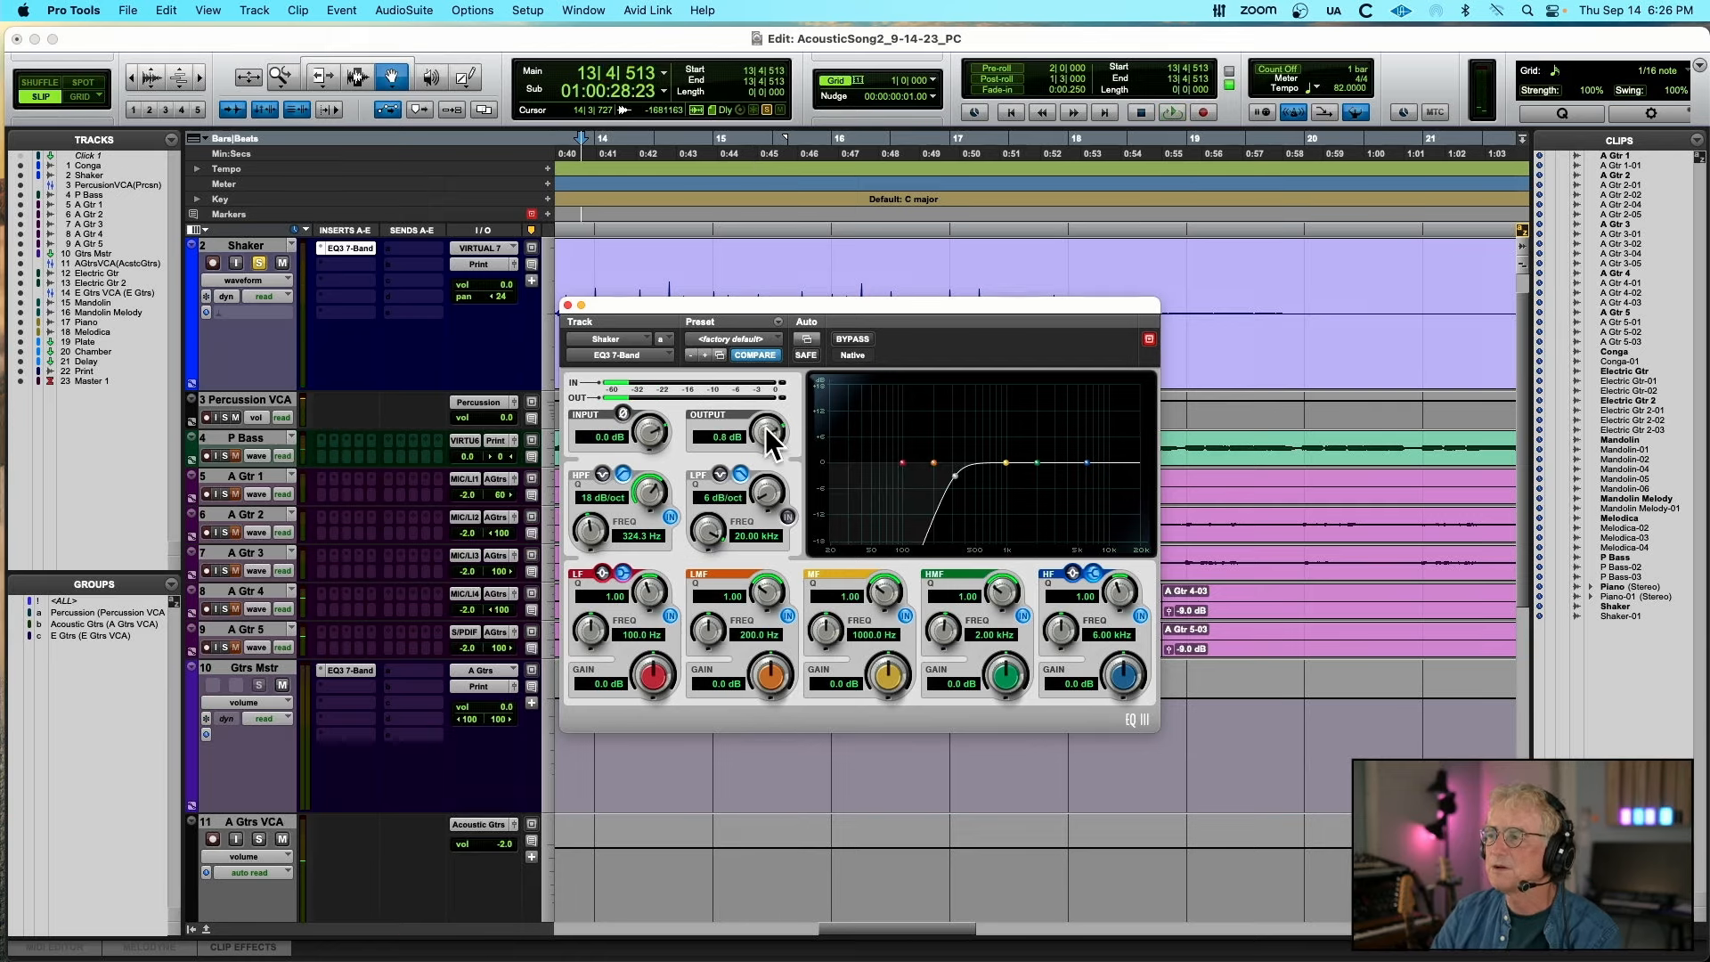
pyautogui.press('space')
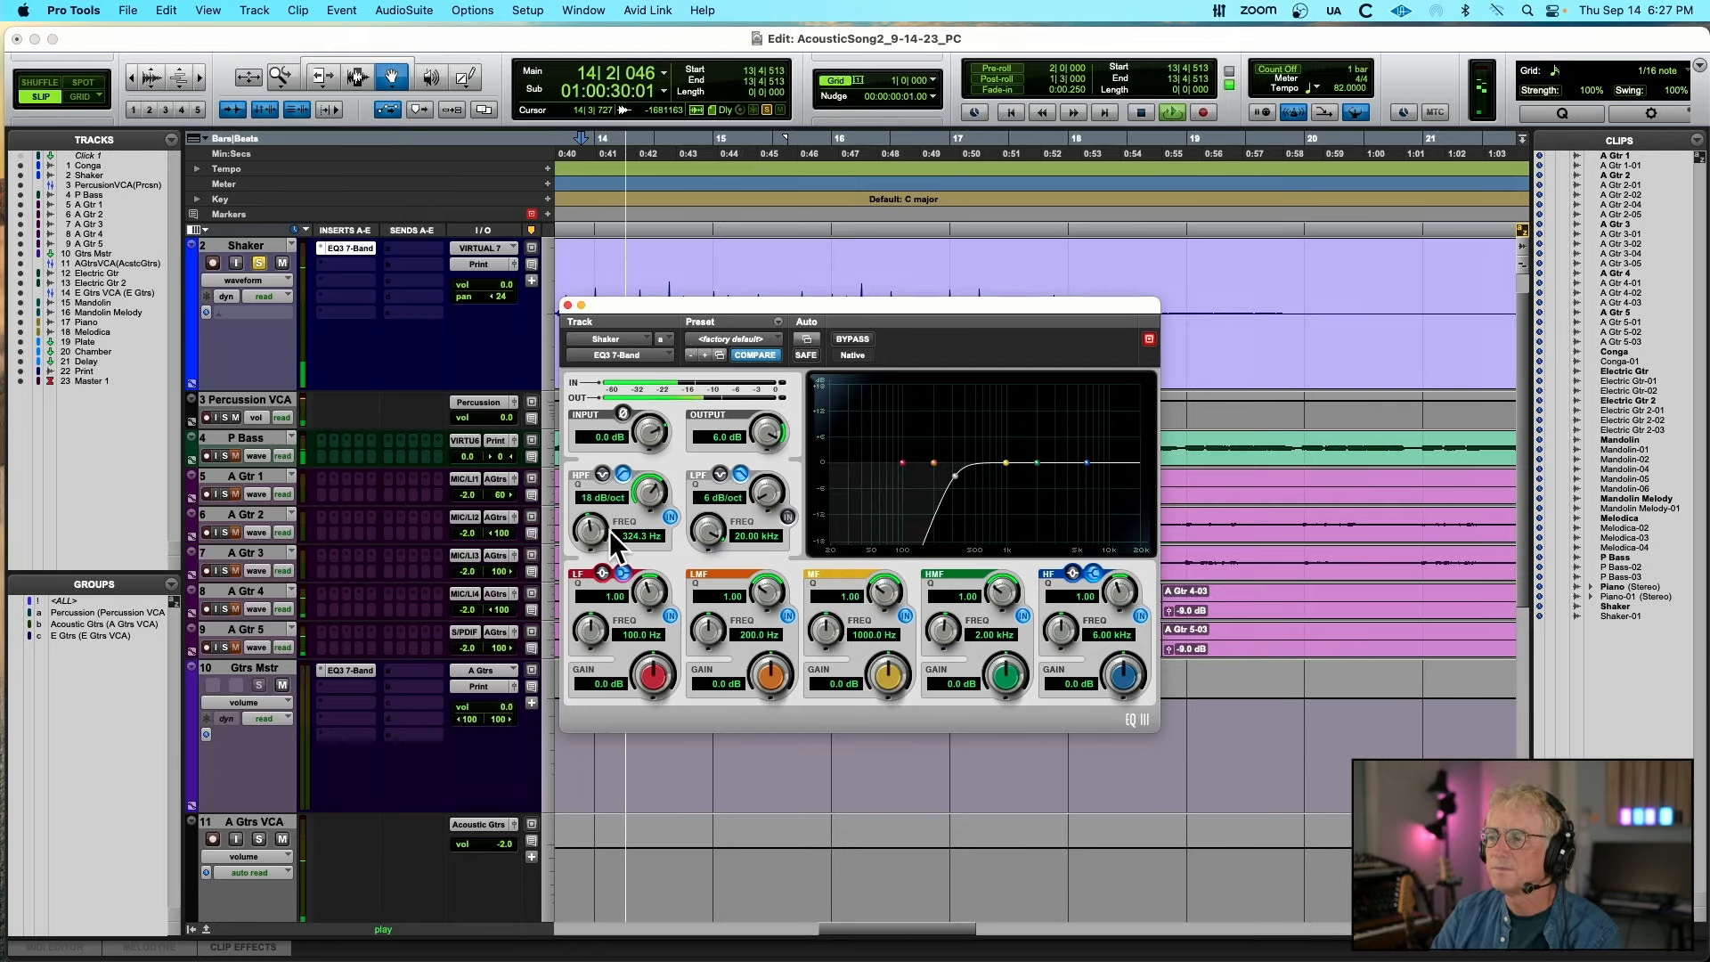
pyautogui.click(669, 518)
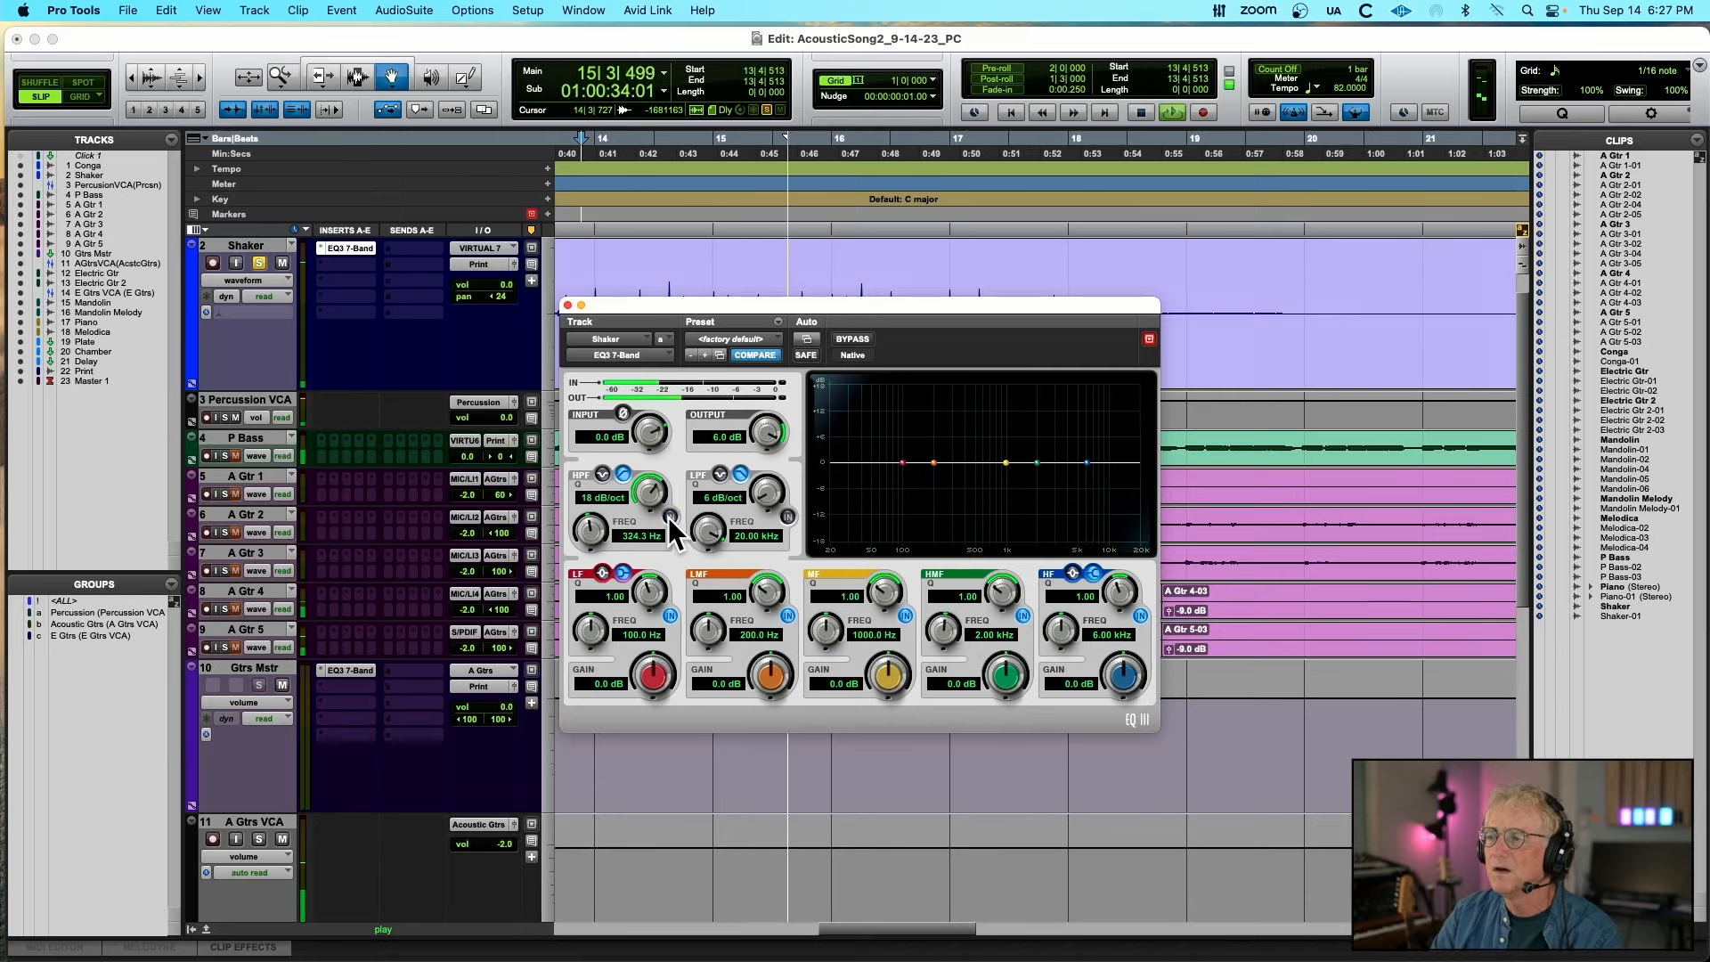
pyautogui.click(670, 518)
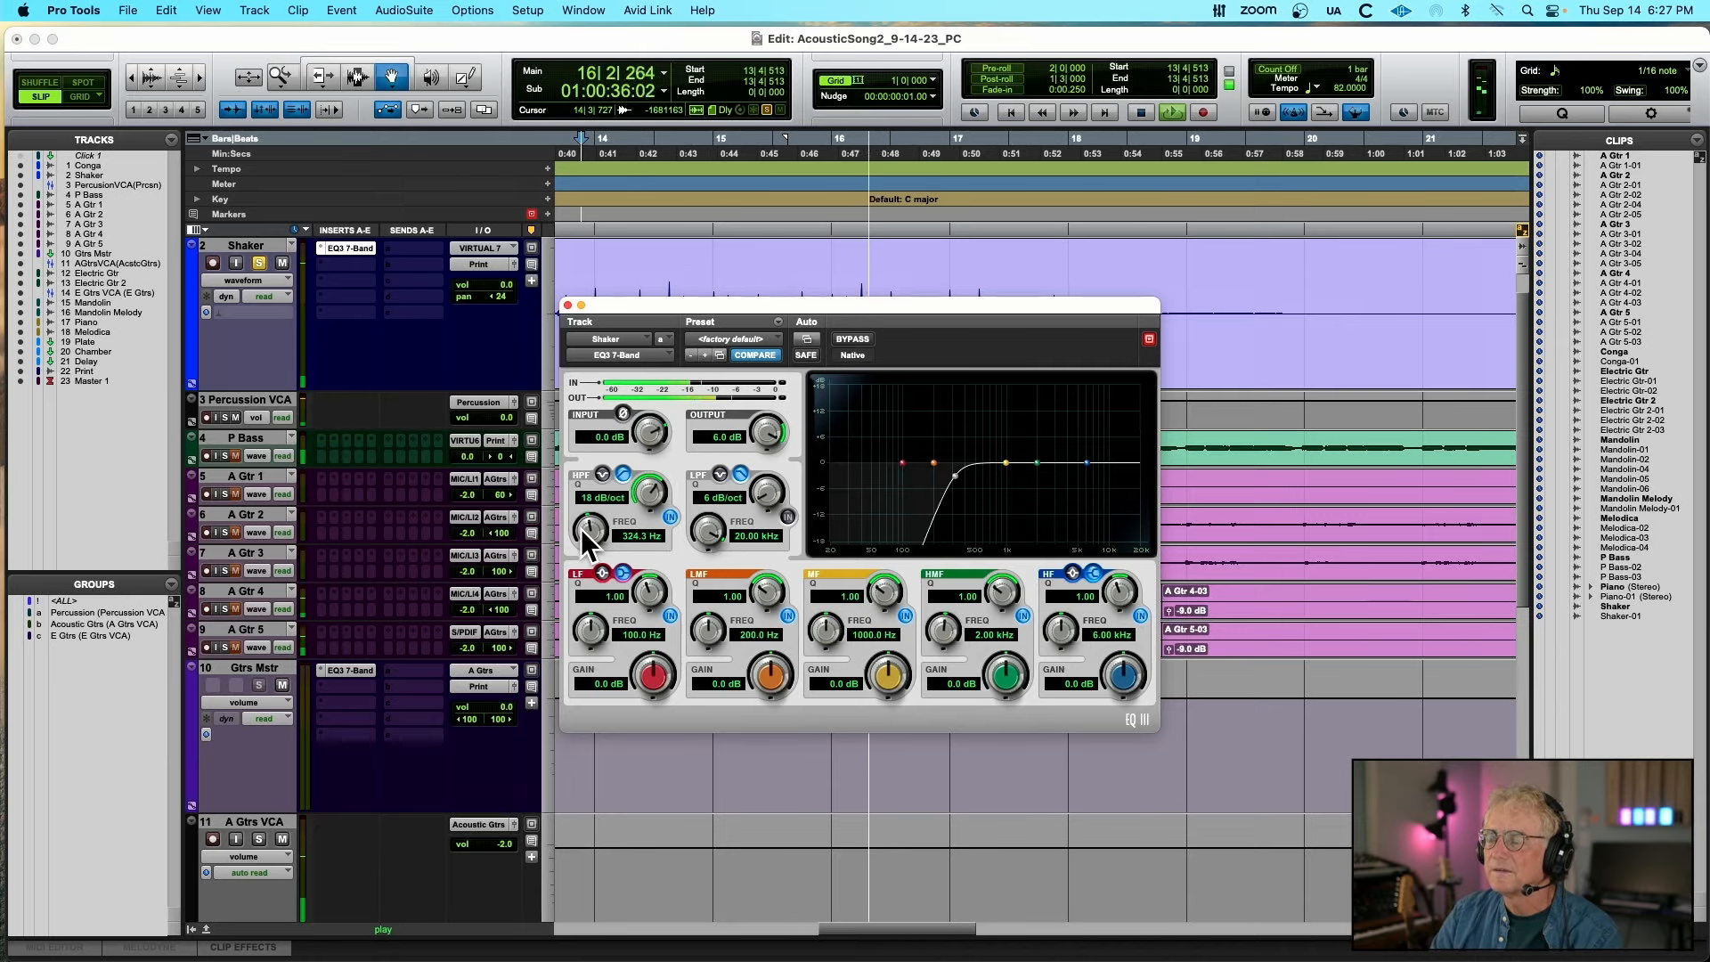
pyautogui.press('space')
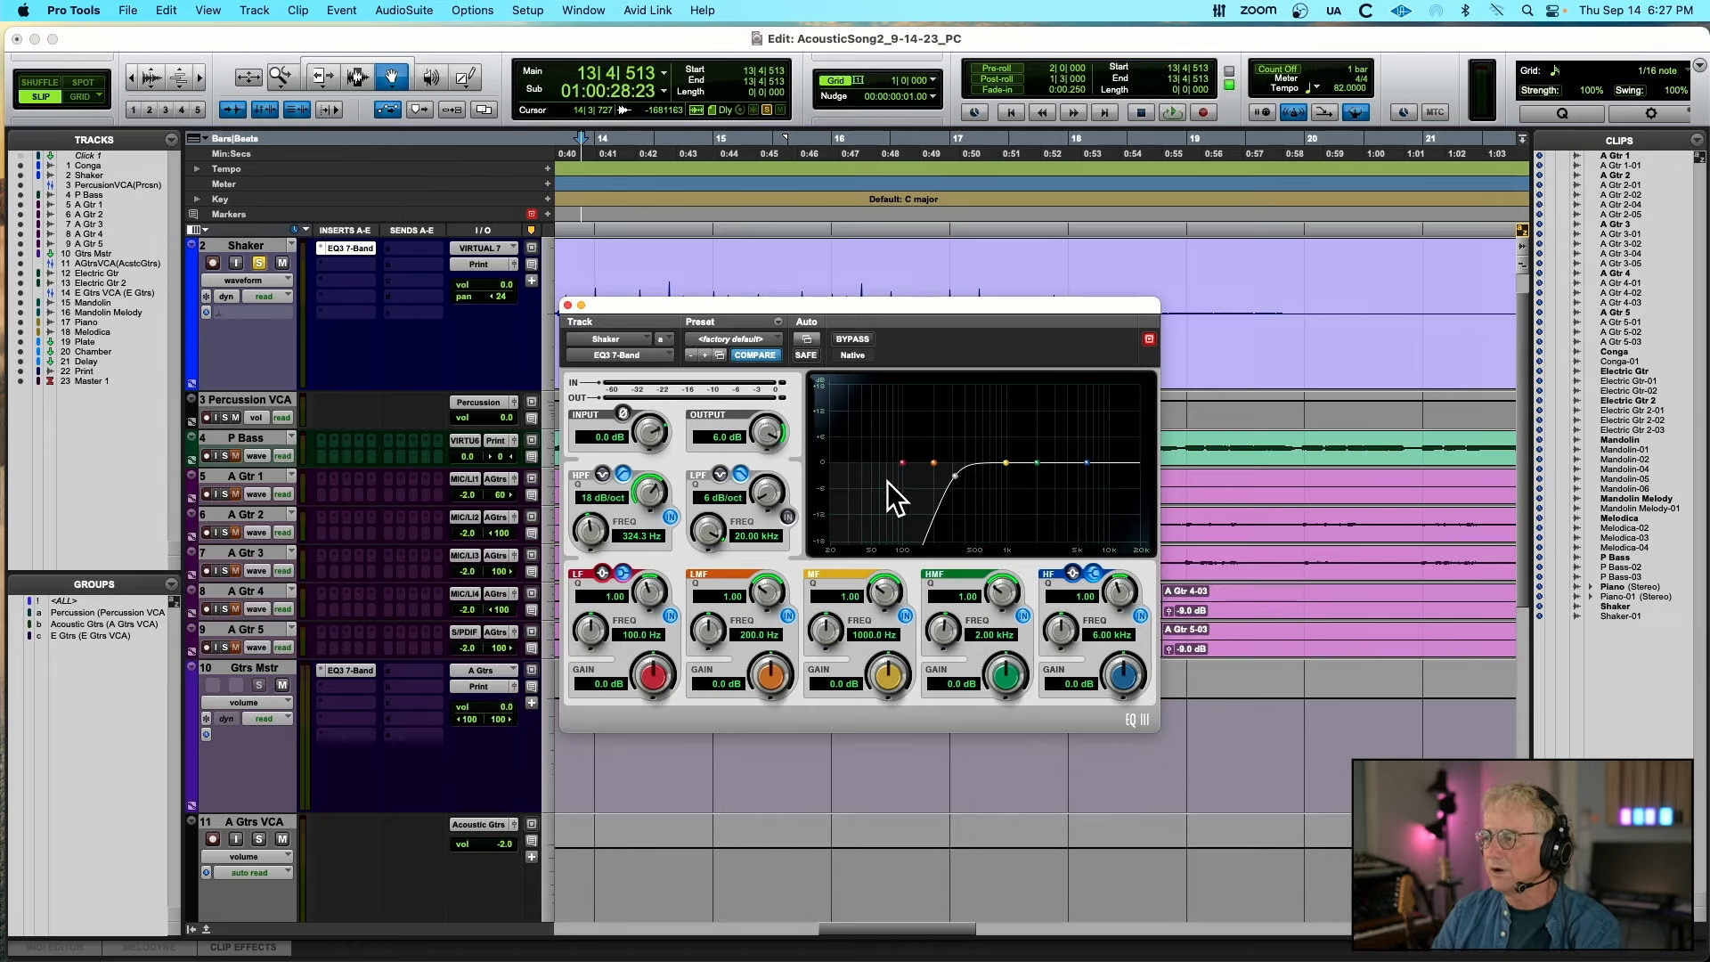
# Sweep the Shaker's high-pass frequency during playback, settling at 360.2 Hz, and set its slope to 12 dB/oct
pyautogui.moveTo(588, 535); pyautogui.dragTo(604, 506)
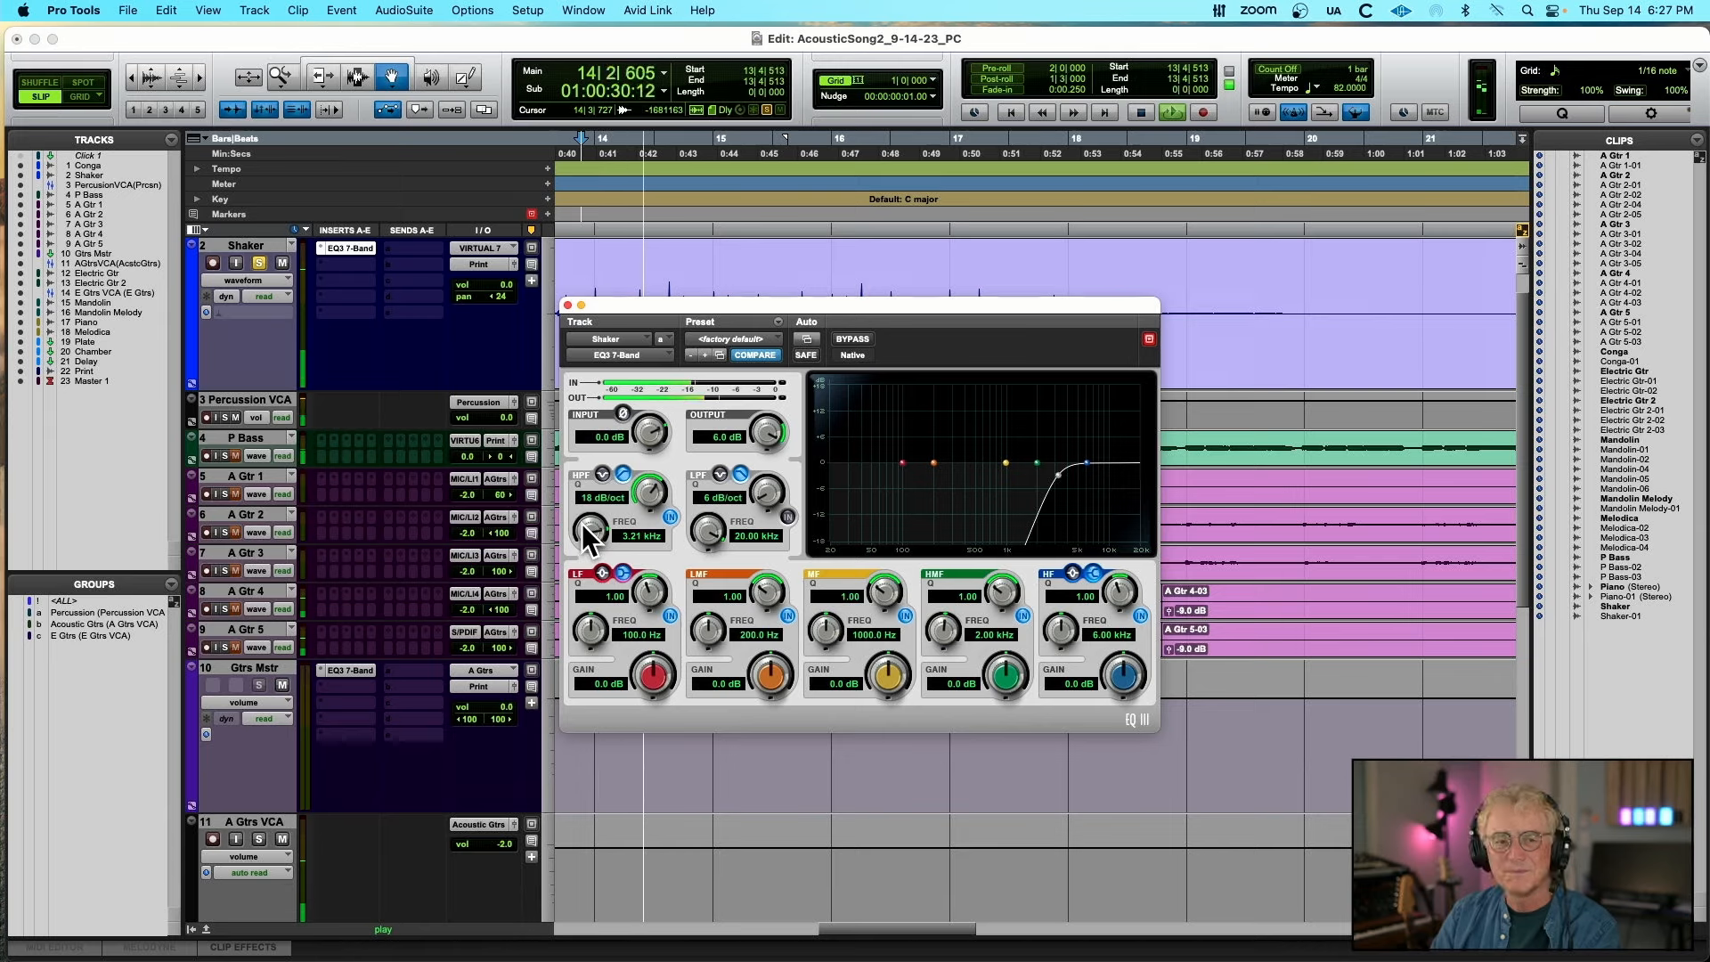
pyautogui.moveTo(581, 524); pyautogui.dragTo(565, 584)
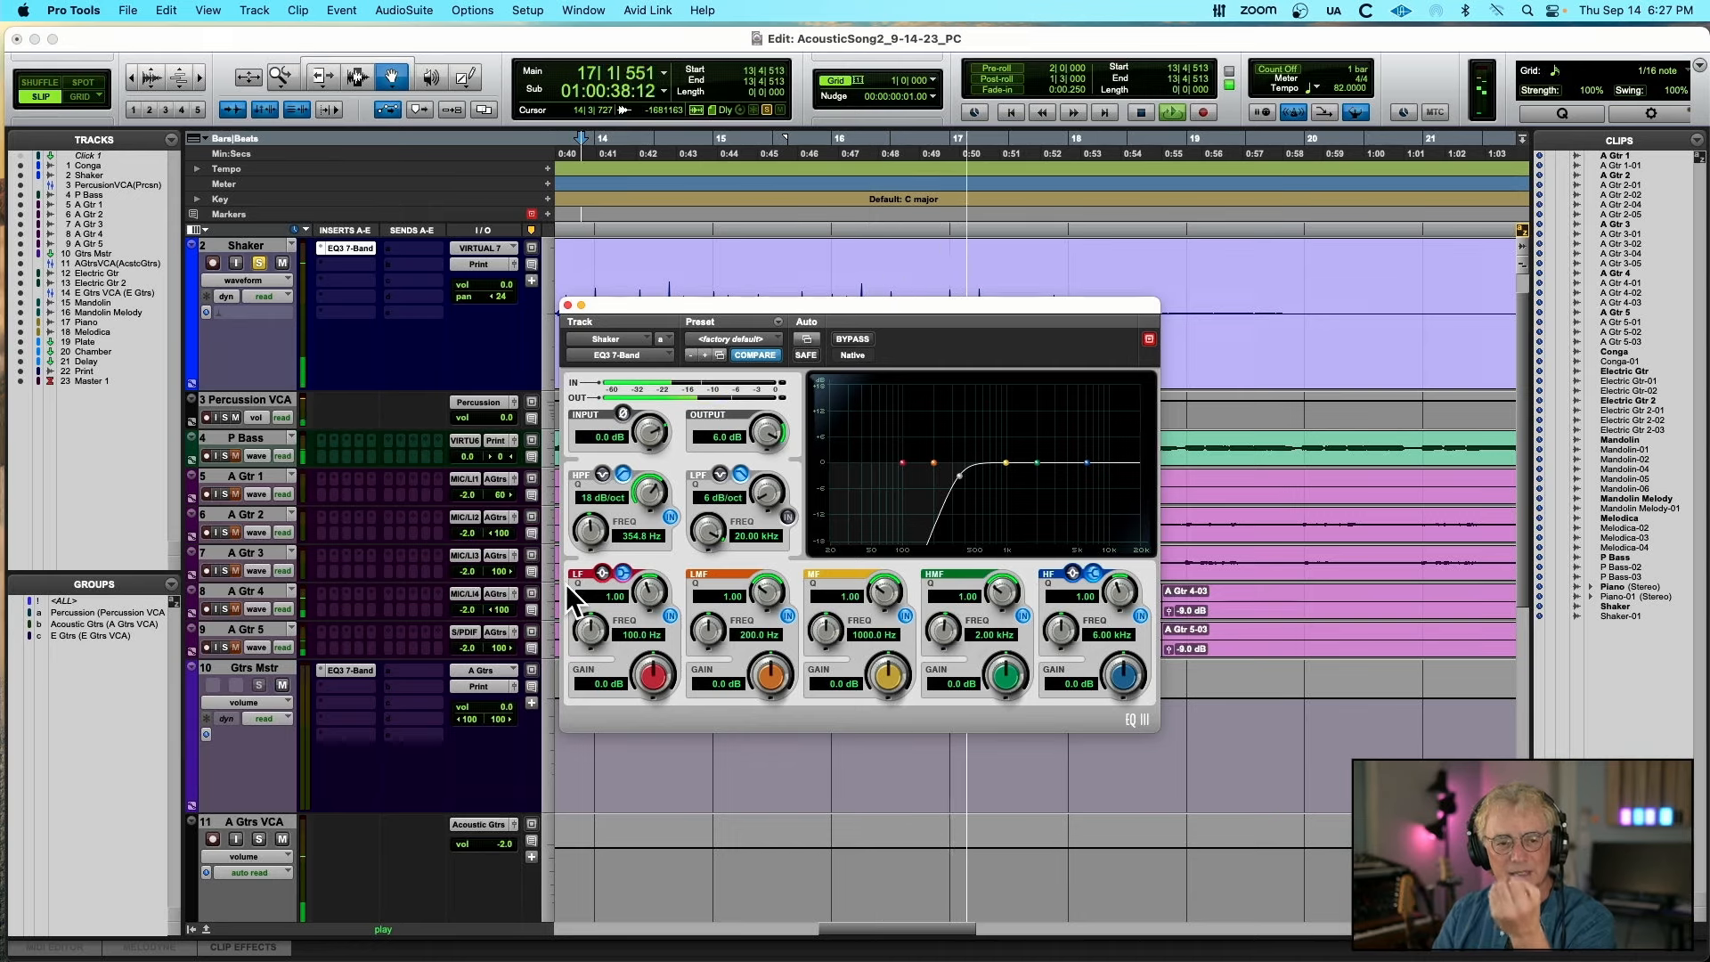
pyautogui.moveTo(564, 585); pyautogui.dragTo(601, 548)
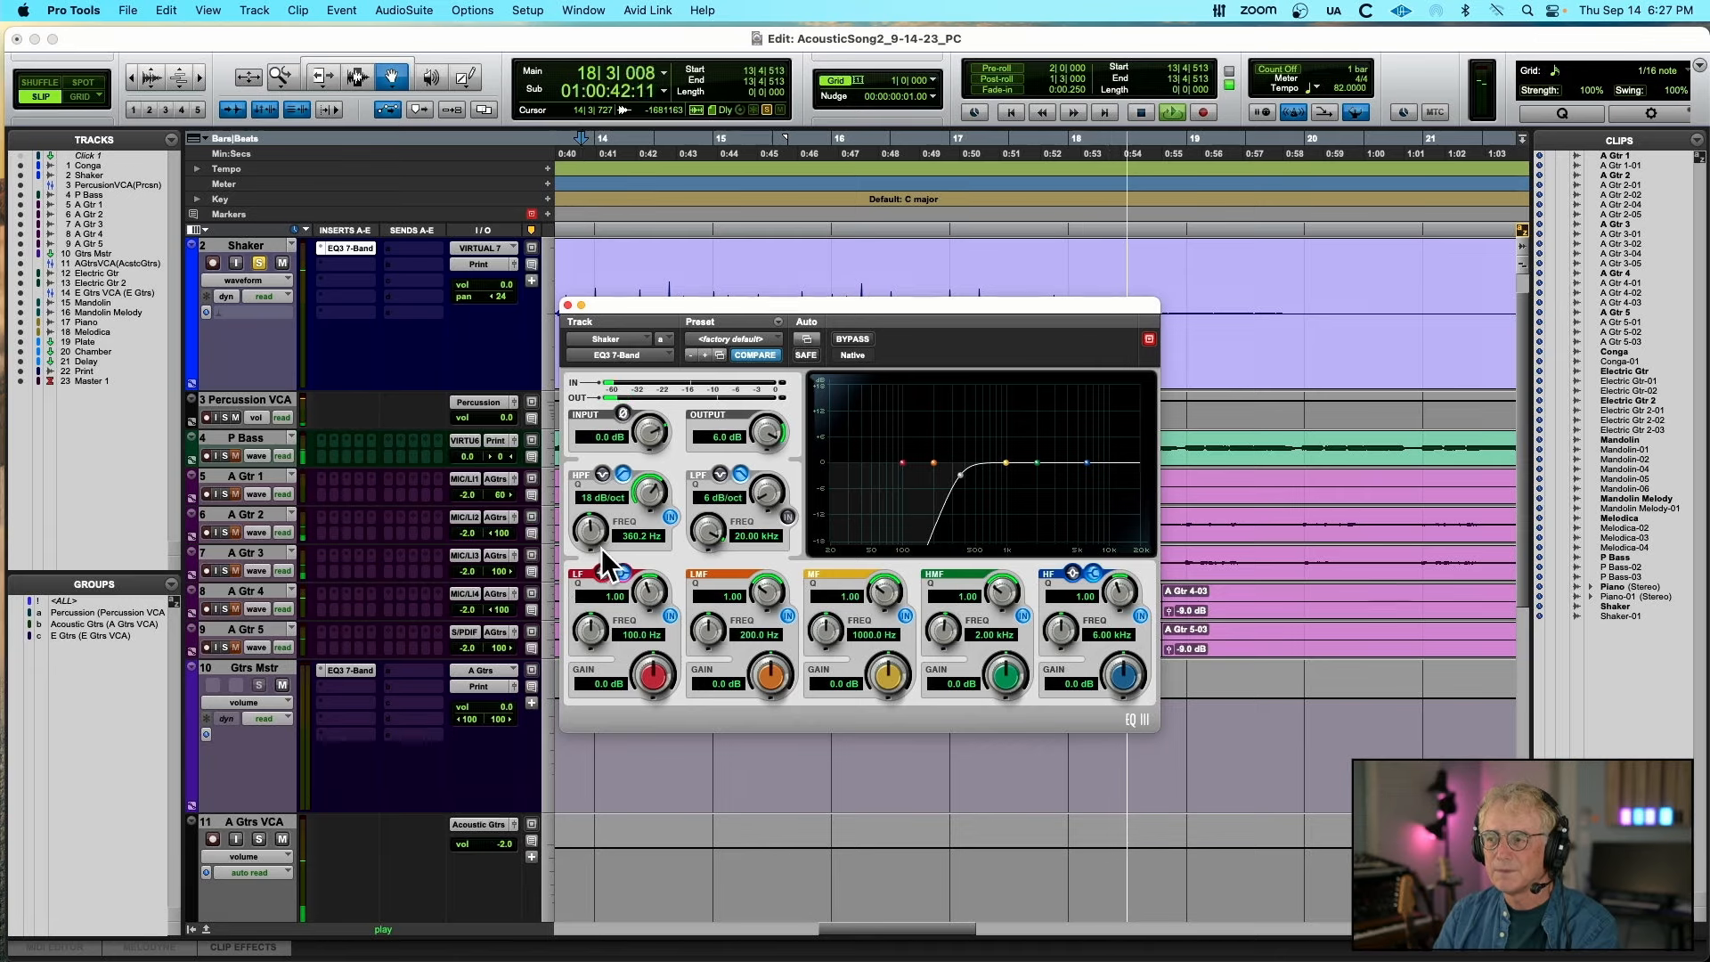
pyautogui.moveTo(662, 482); pyautogui.dragTo(627, 510)
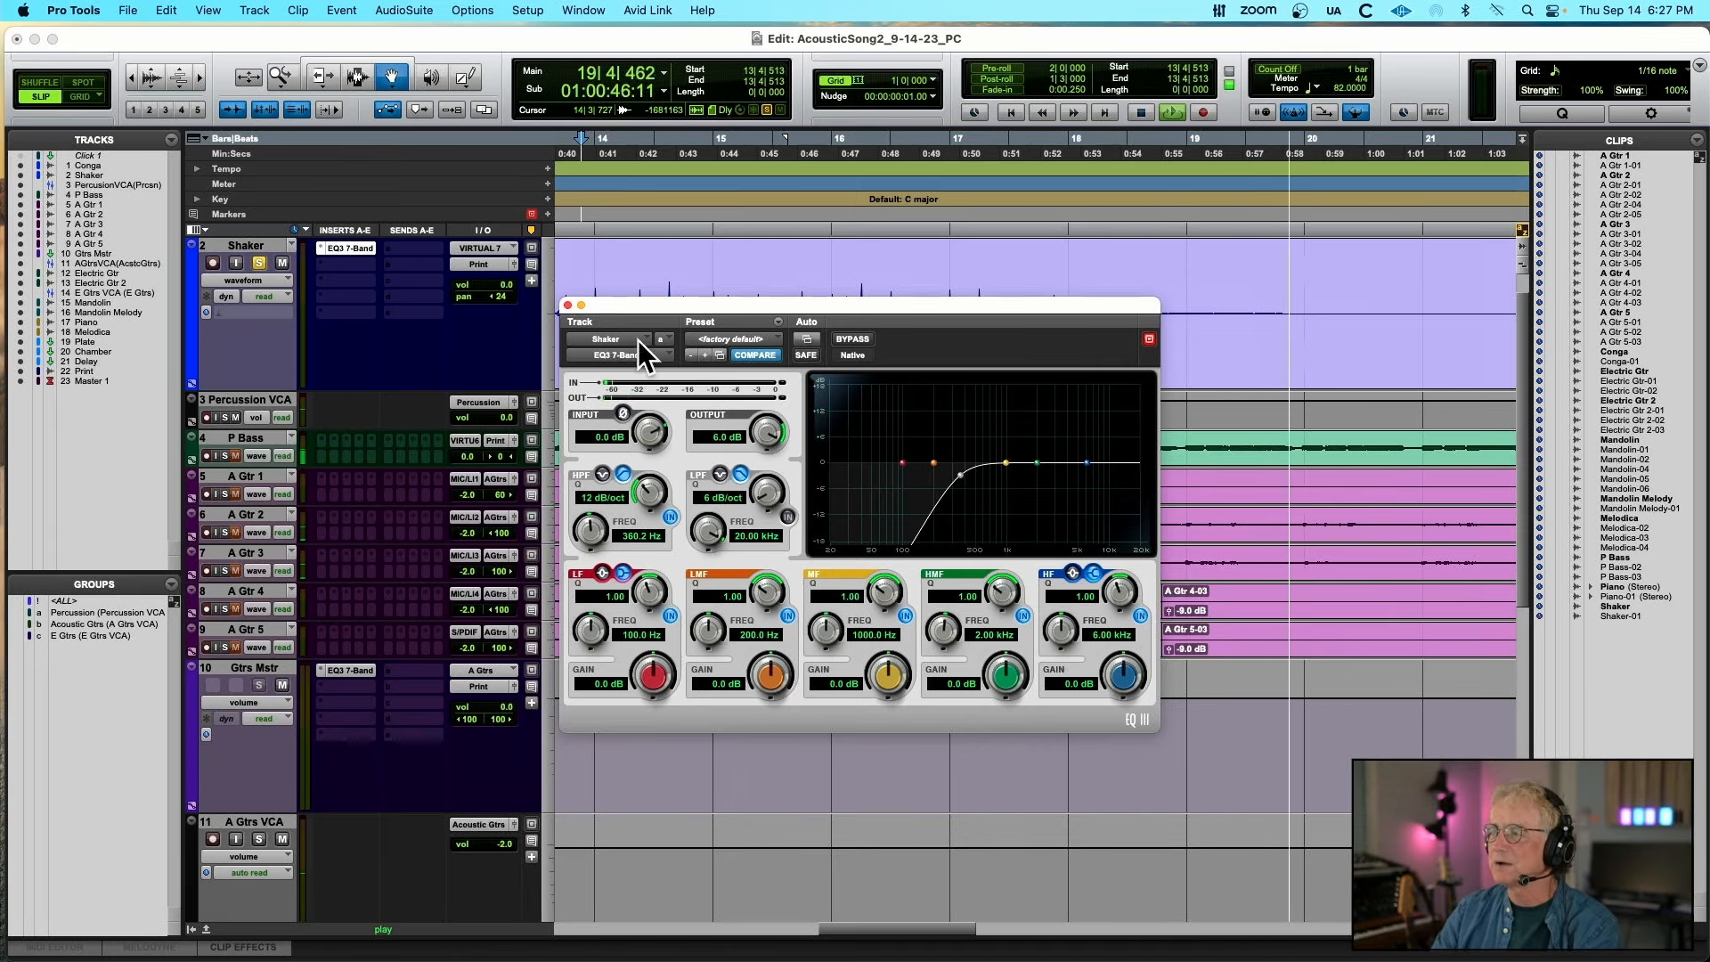
pyautogui.press('space')
pyautogui.click(567, 306)
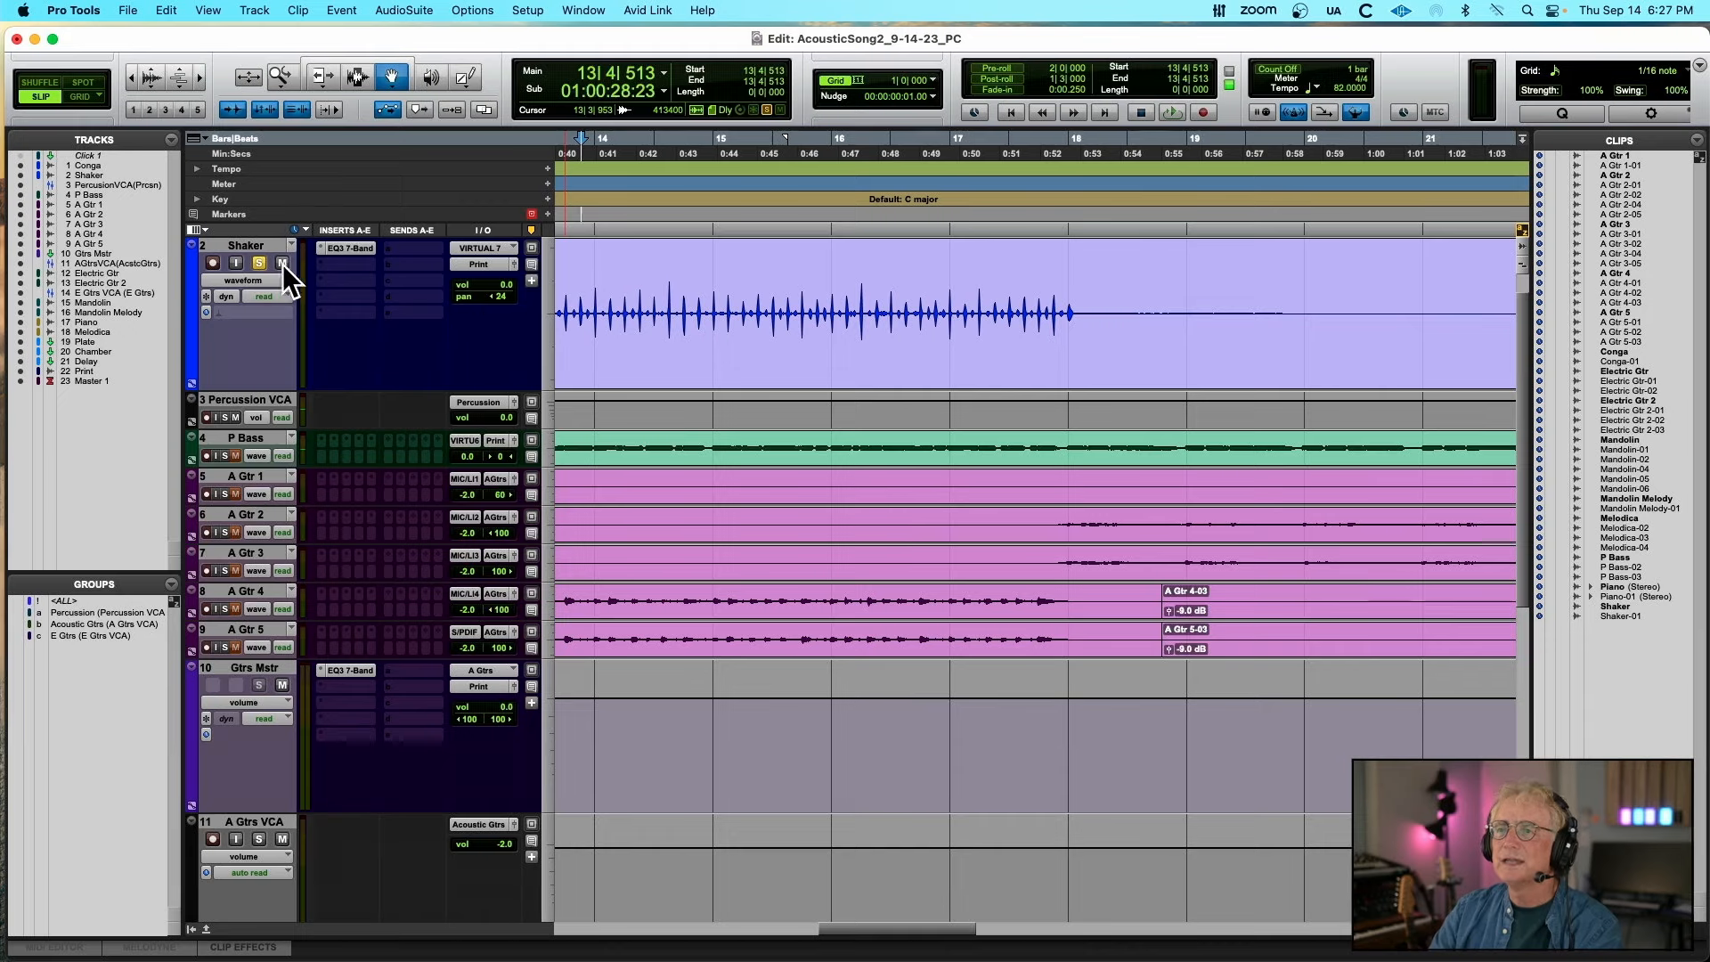
# Insert the Dyn3 Compressor/Limiter (mono) plug-in on the Shaker track's second insert slot
pyautogui.click(347, 264)
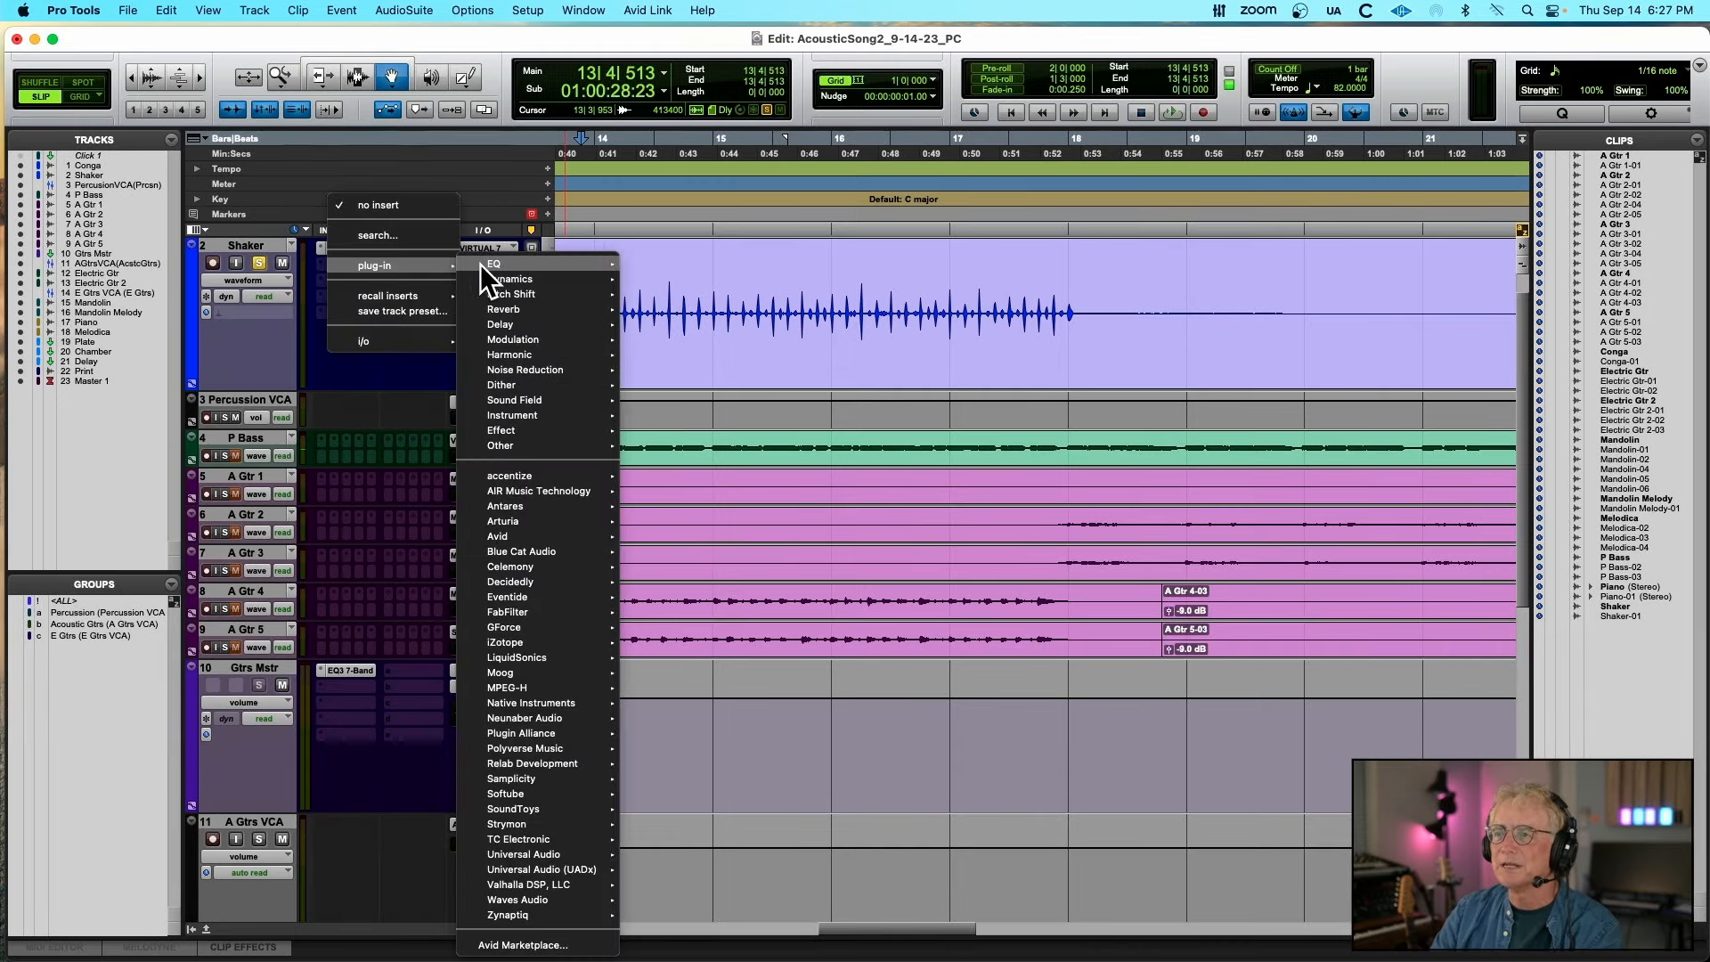
pyautogui.moveTo(524, 282)
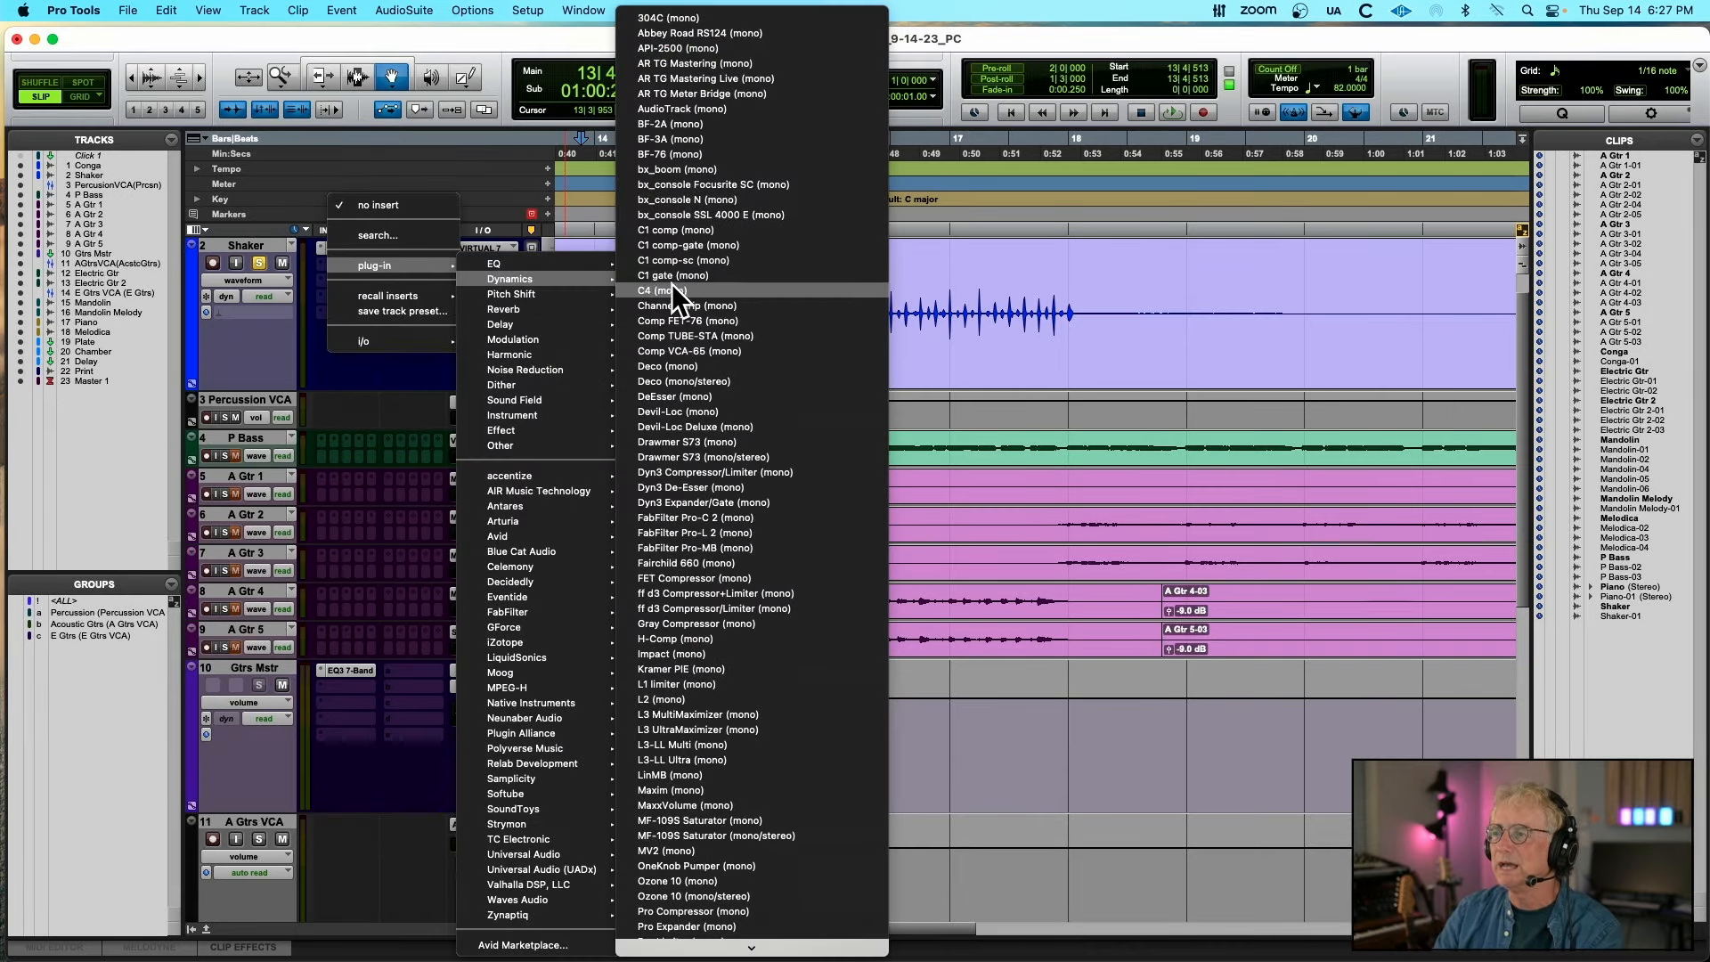
pyautogui.click(752, 474)
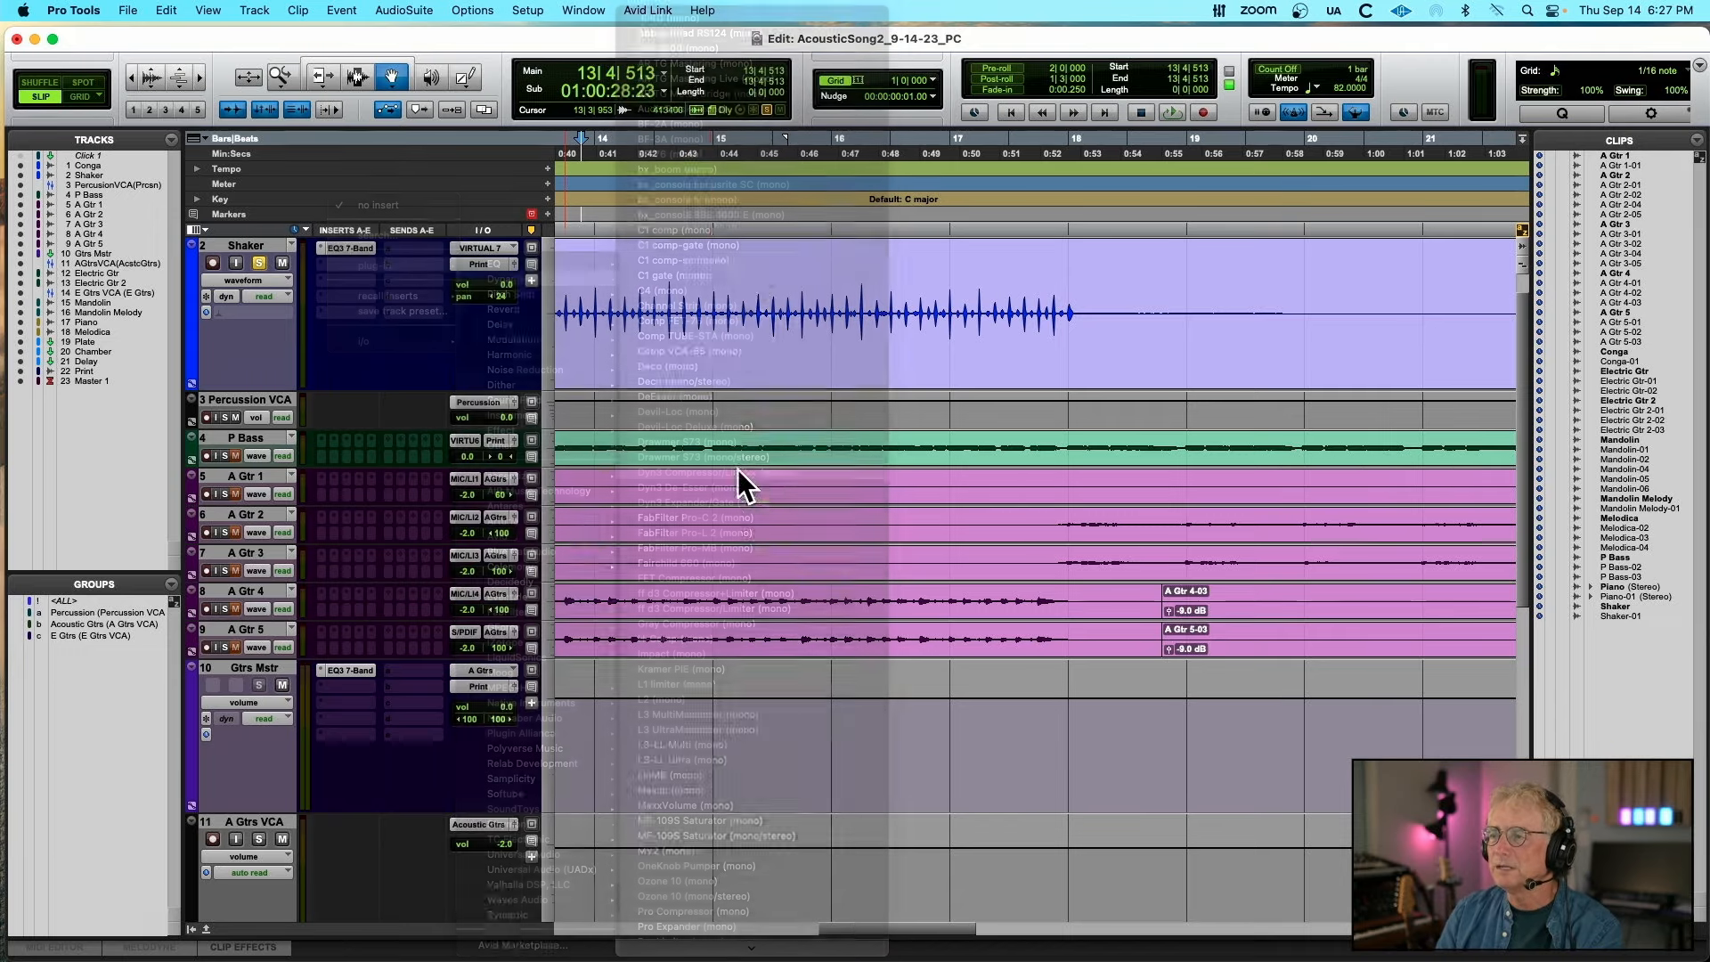
pyautogui.moveTo(728, 308)
pyautogui.mouseDown()
pyautogui.moveTo(664, 179)
pyautogui.moveTo(749, 326)
pyautogui.mouseUp()
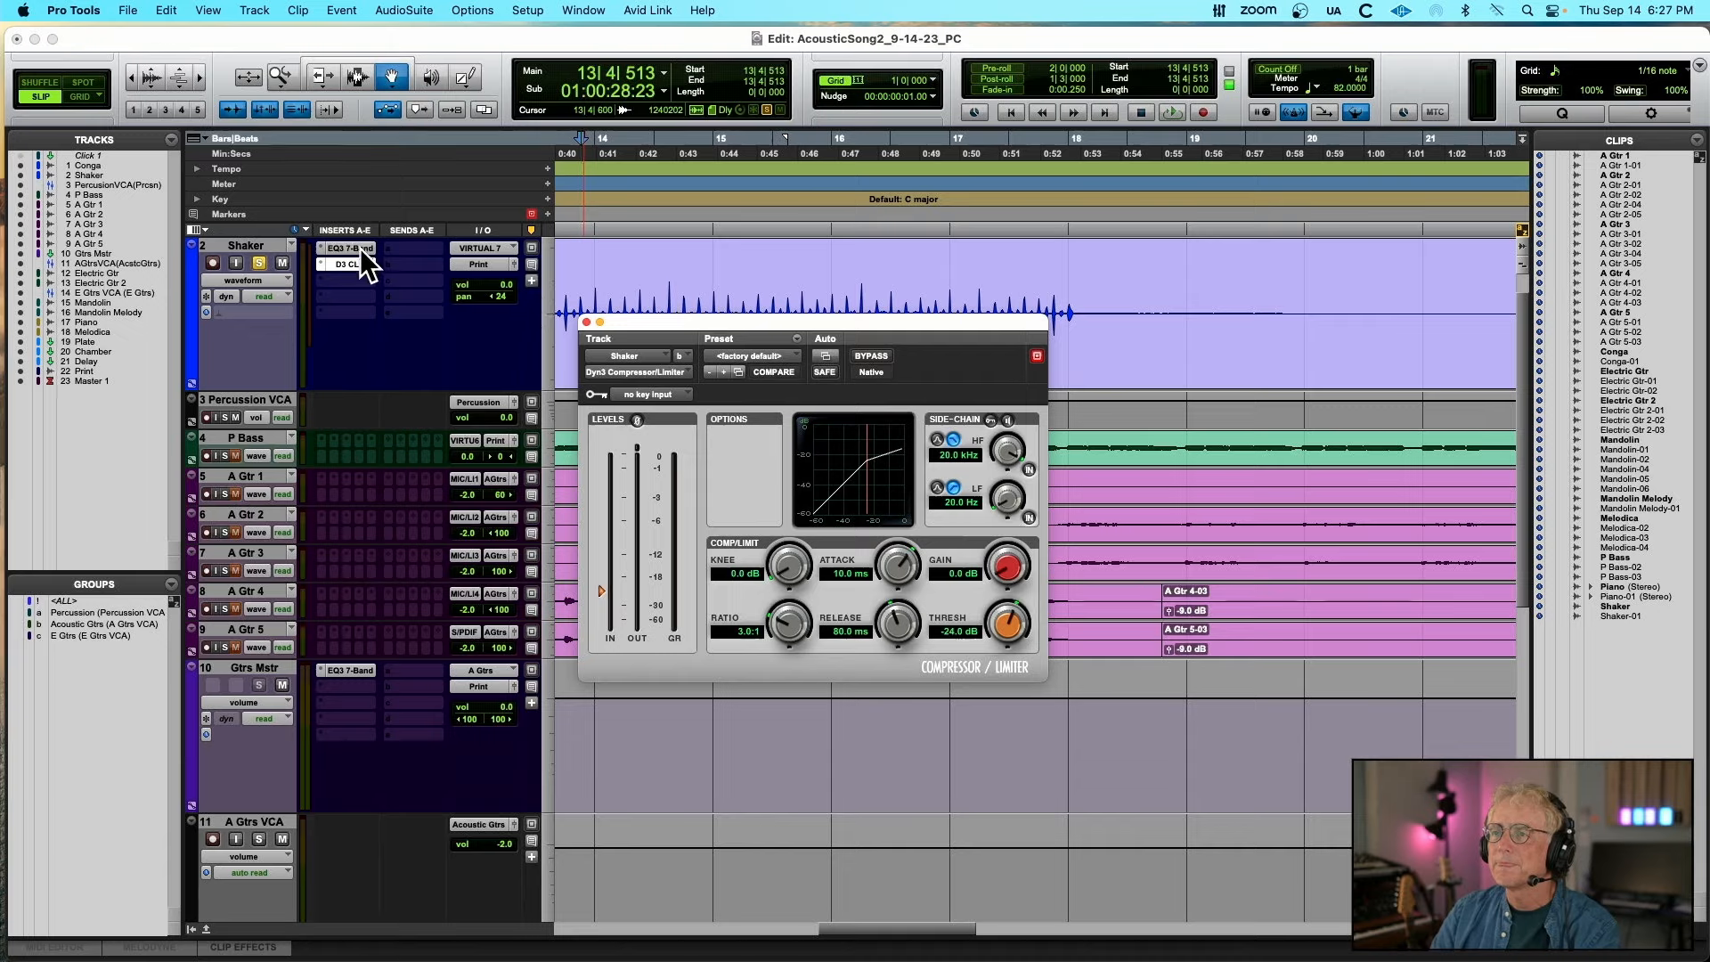
# Set the Shaker EQ's output to 0.0 dB during playback and compare the high-pass filter off and on
pyautogui.click(356, 249)
pyautogui.press('space')
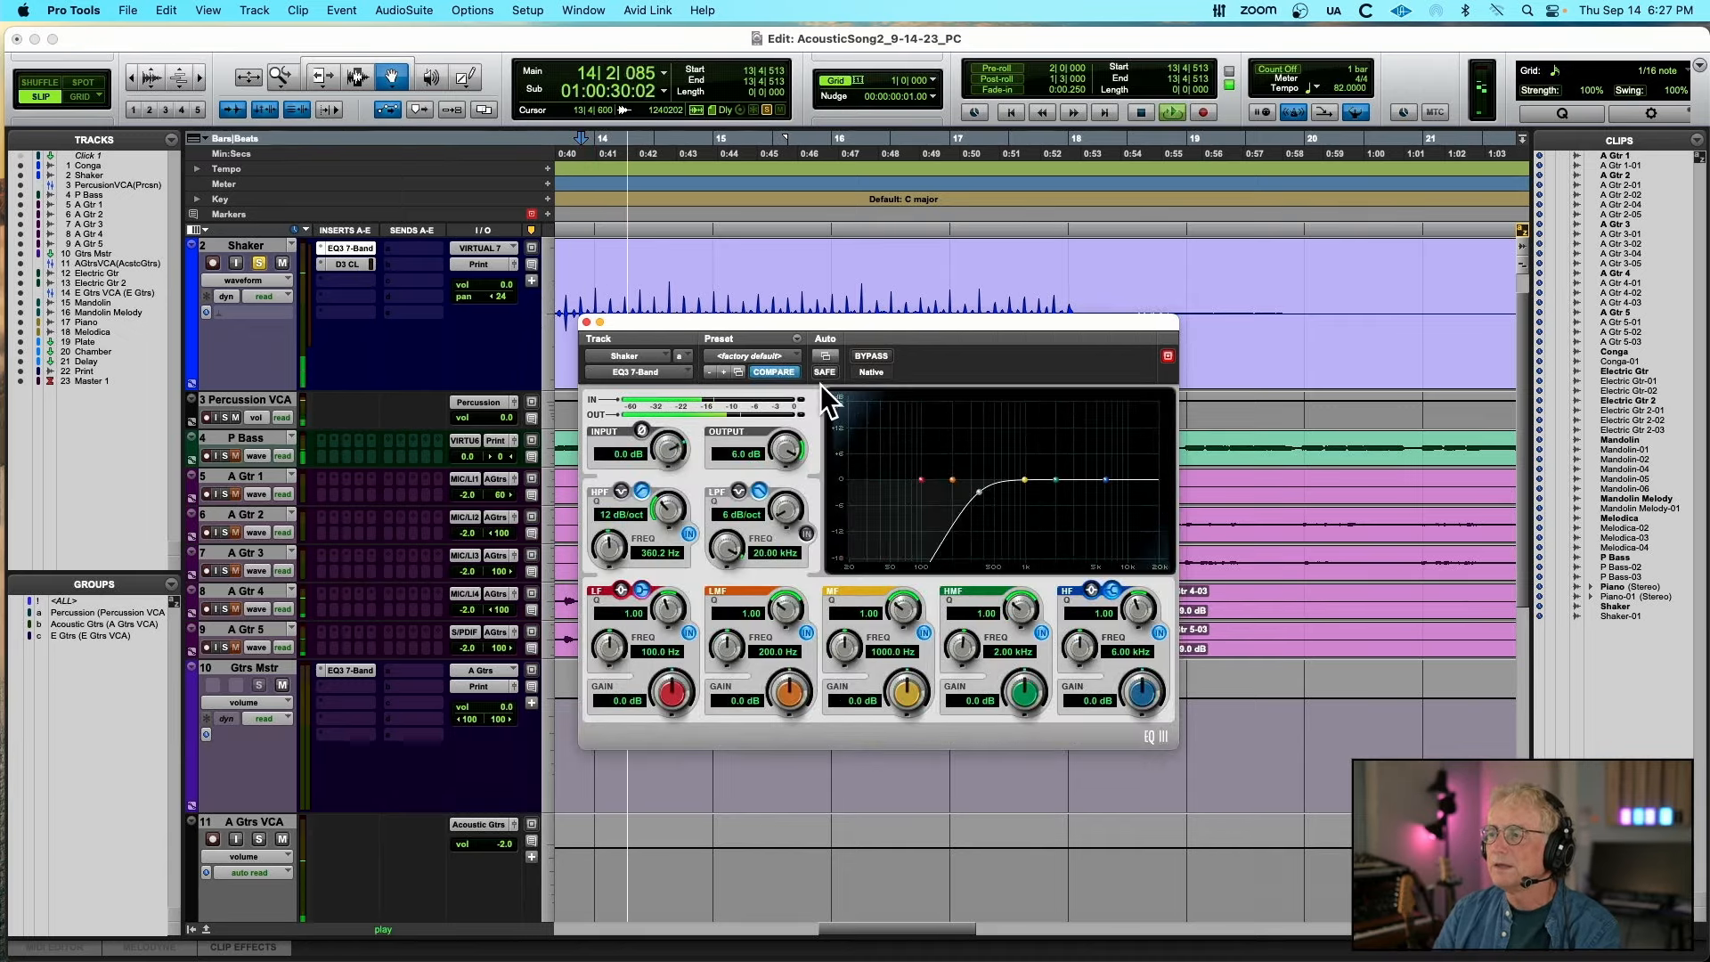
pyautogui.moveTo(784, 447); pyautogui.dragTo(772, 465)
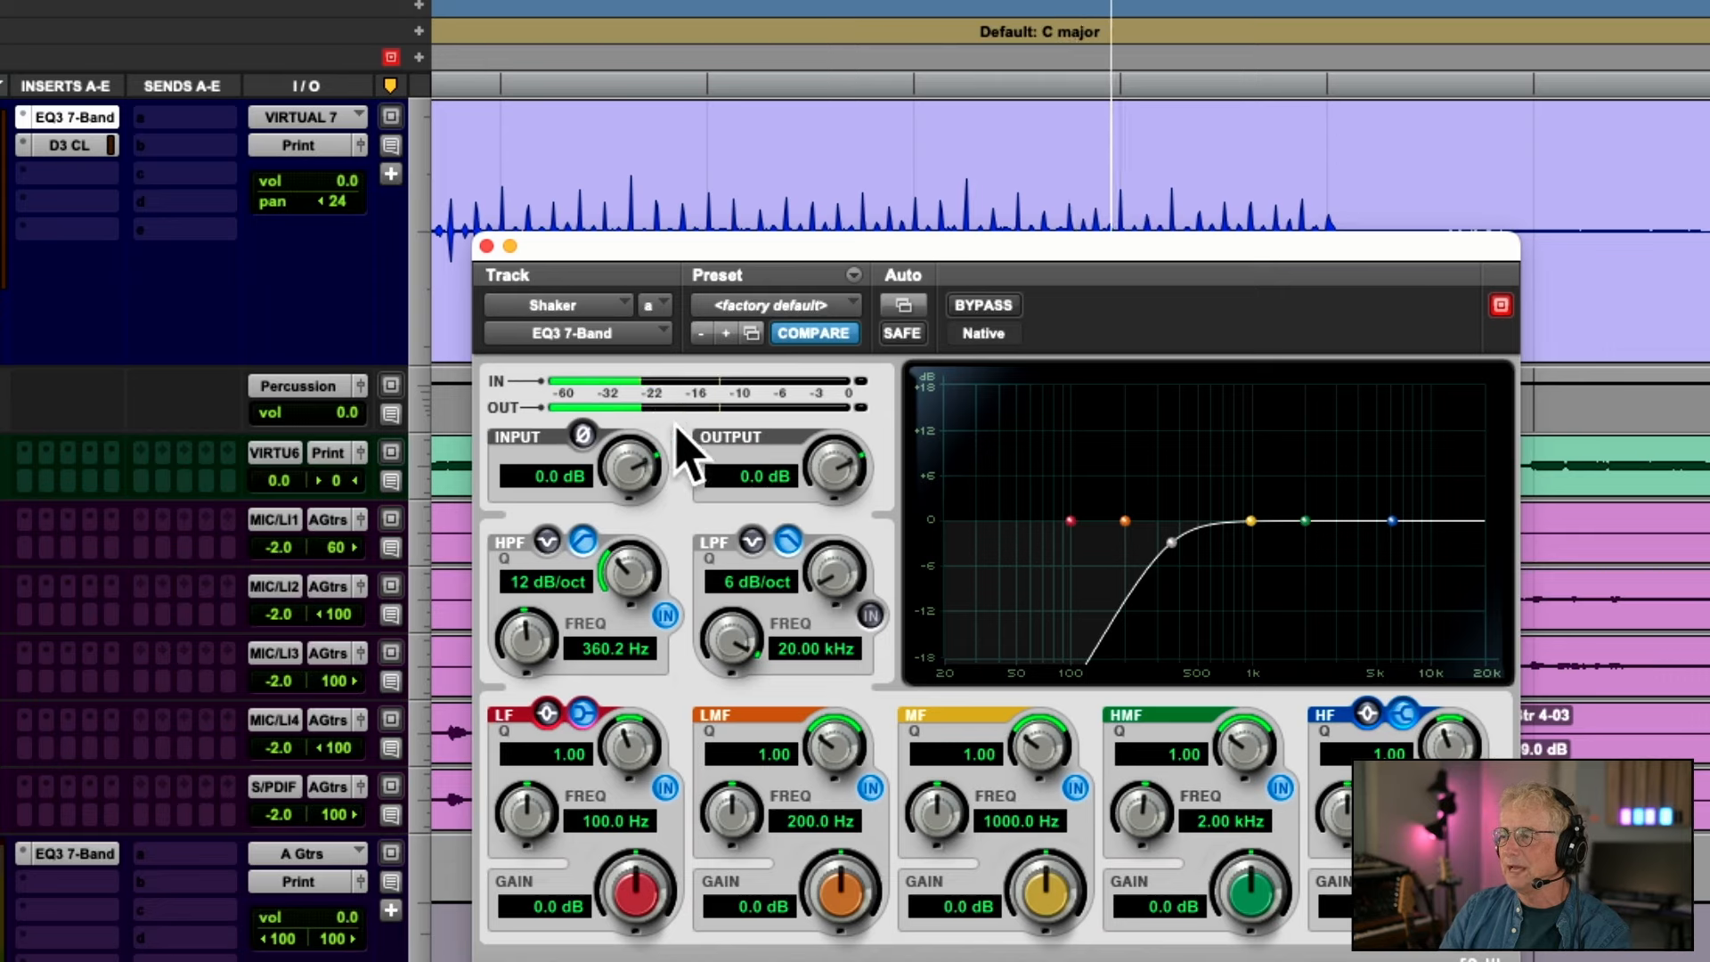
pyautogui.click(664, 615)
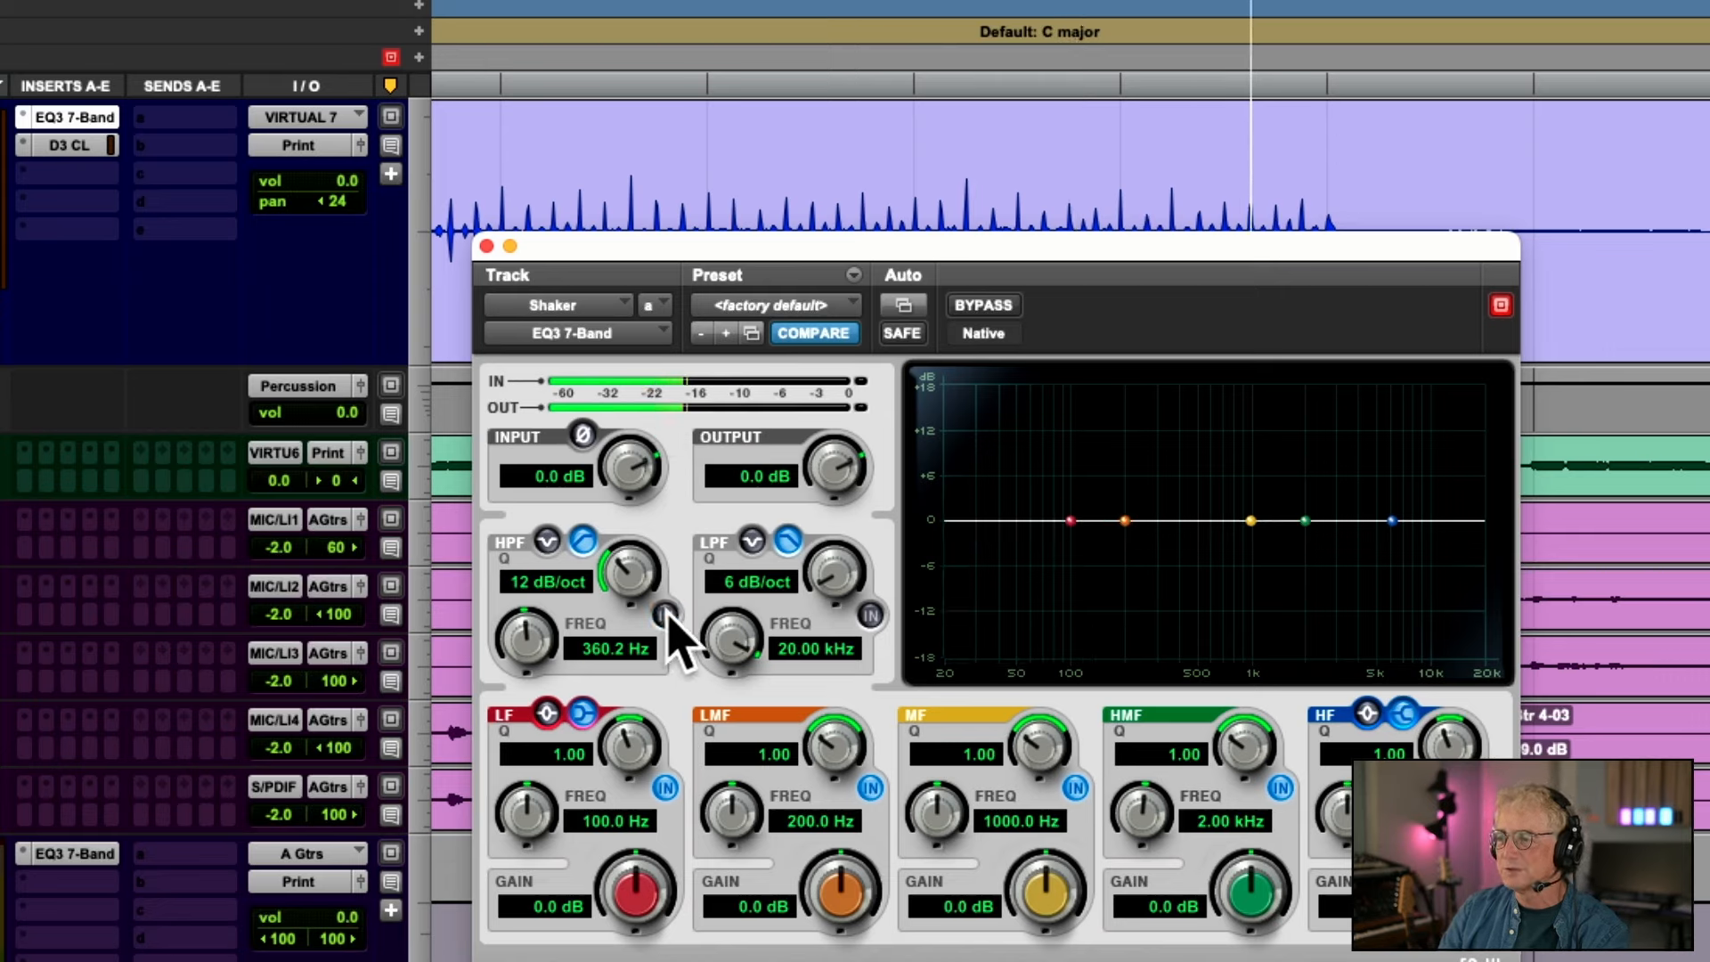
pyautogui.click(665, 615)
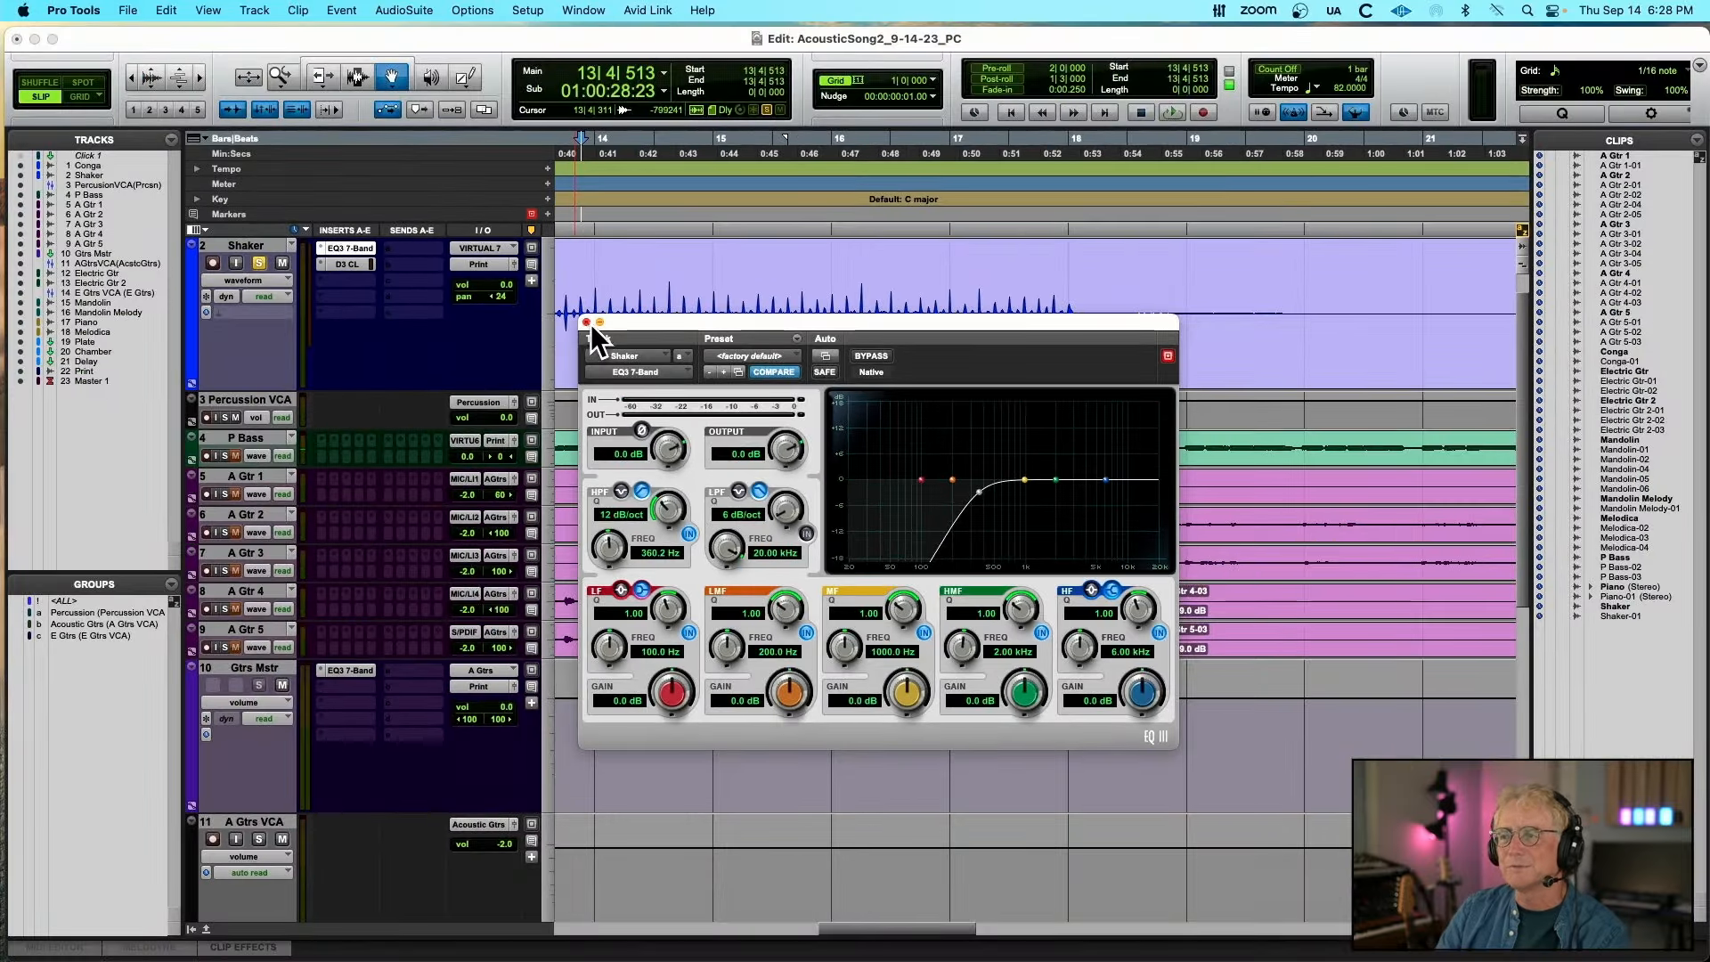
pyautogui.click(586, 323)
# Set the Shaker compressor's attack to 11.7 ms and its threshold to -32.4 dB during playback
pyautogui.click(352, 266)
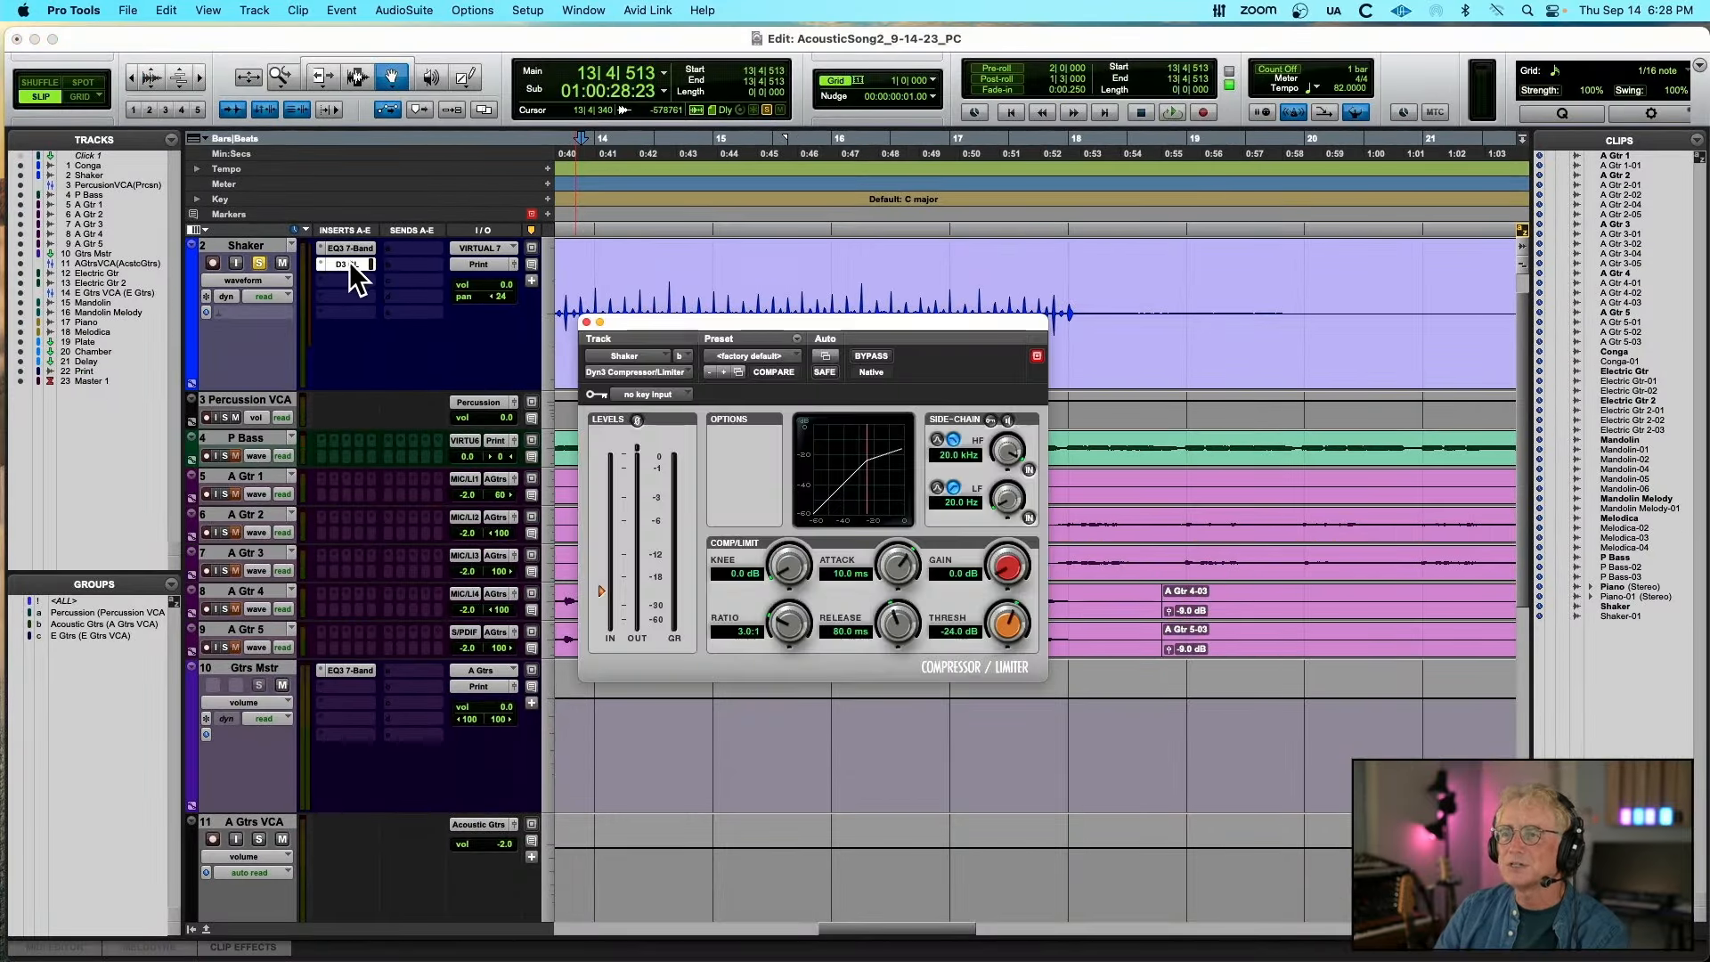
pyautogui.press('space')
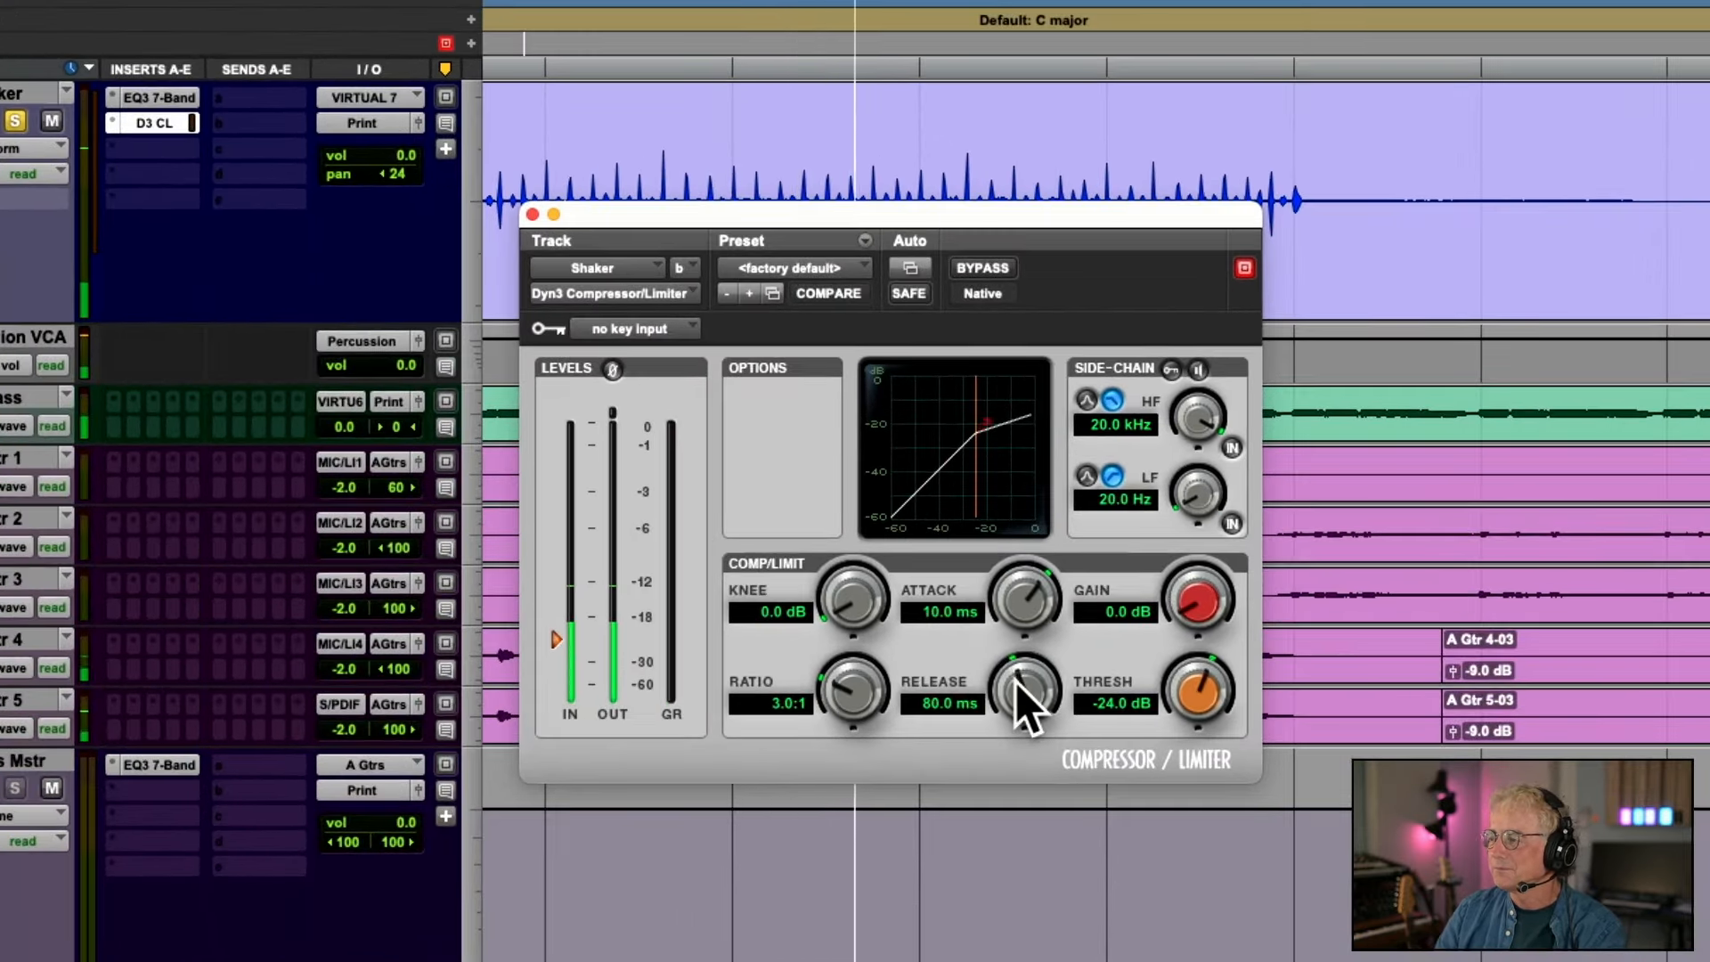
pyautogui.moveTo(1019, 593)
pyautogui.mouseDown()
pyautogui.moveTo(991, 612)
pyautogui.moveTo(1013, 573)
pyautogui.mouseUp()
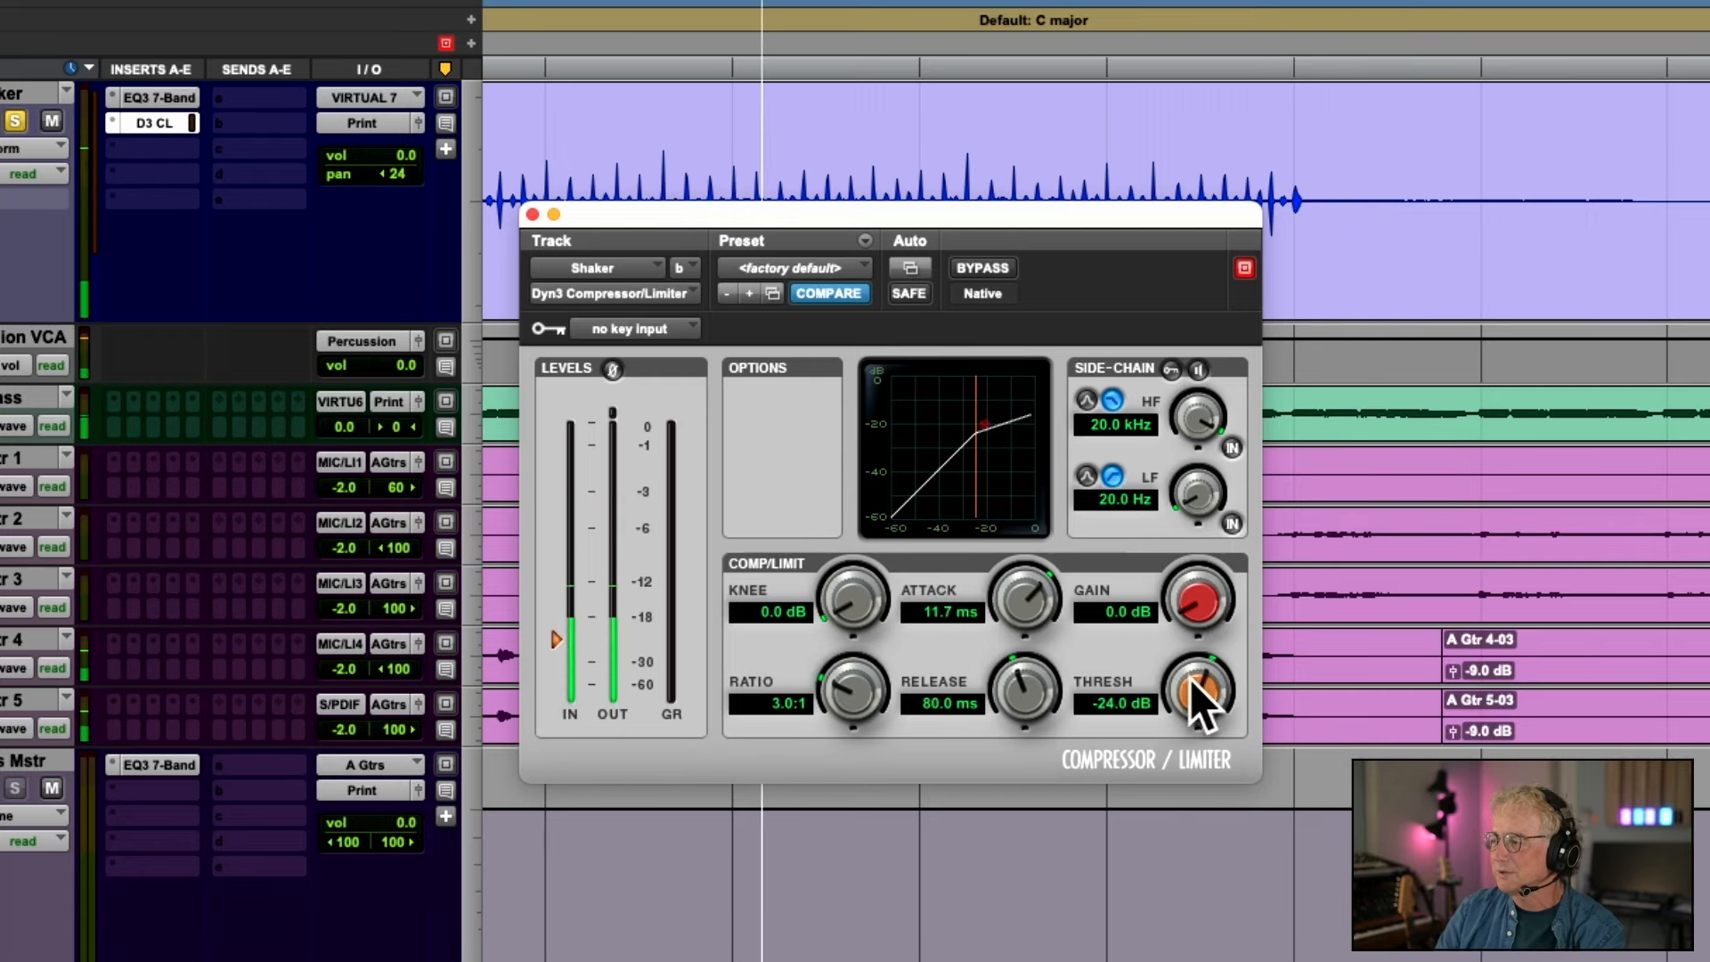
pyautogui.moveTo(1186, 676)
pyautogui.mouseDown()
pyautogui.moveTo(1110, 713)
pyautogui.moveTo(1179, 664)
pyautogui.mouseUp()
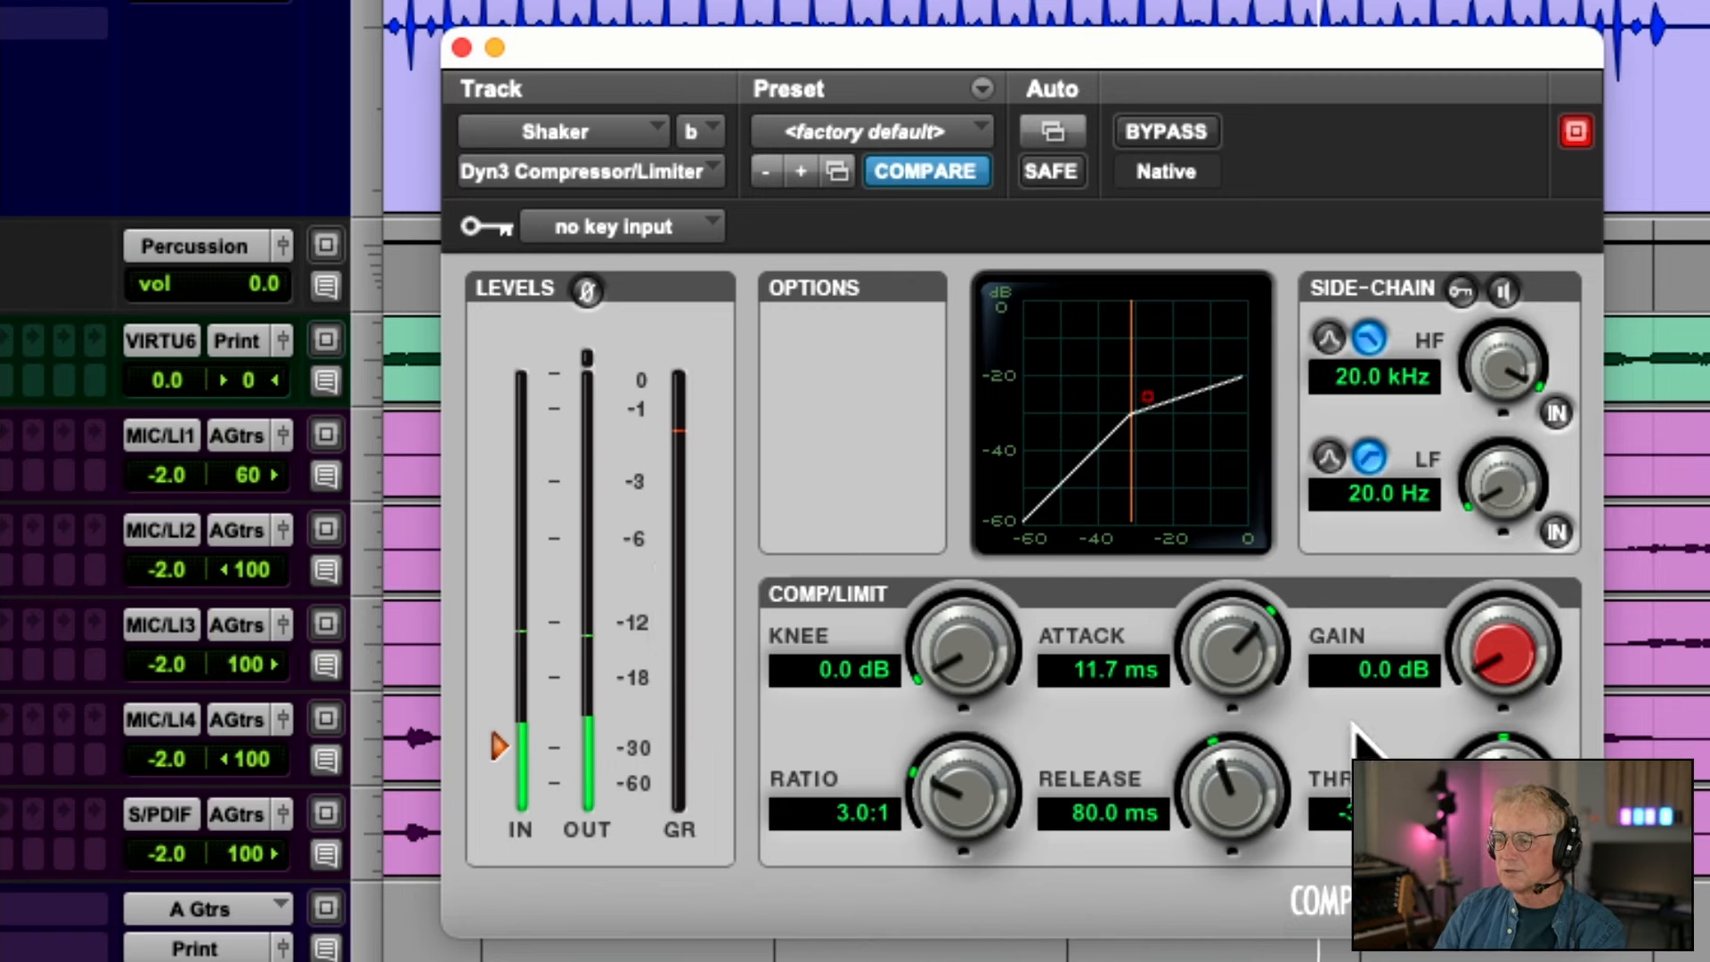
pyautogui.moveTo(1504, 795); pyautogui.dragTo(1504, 802)
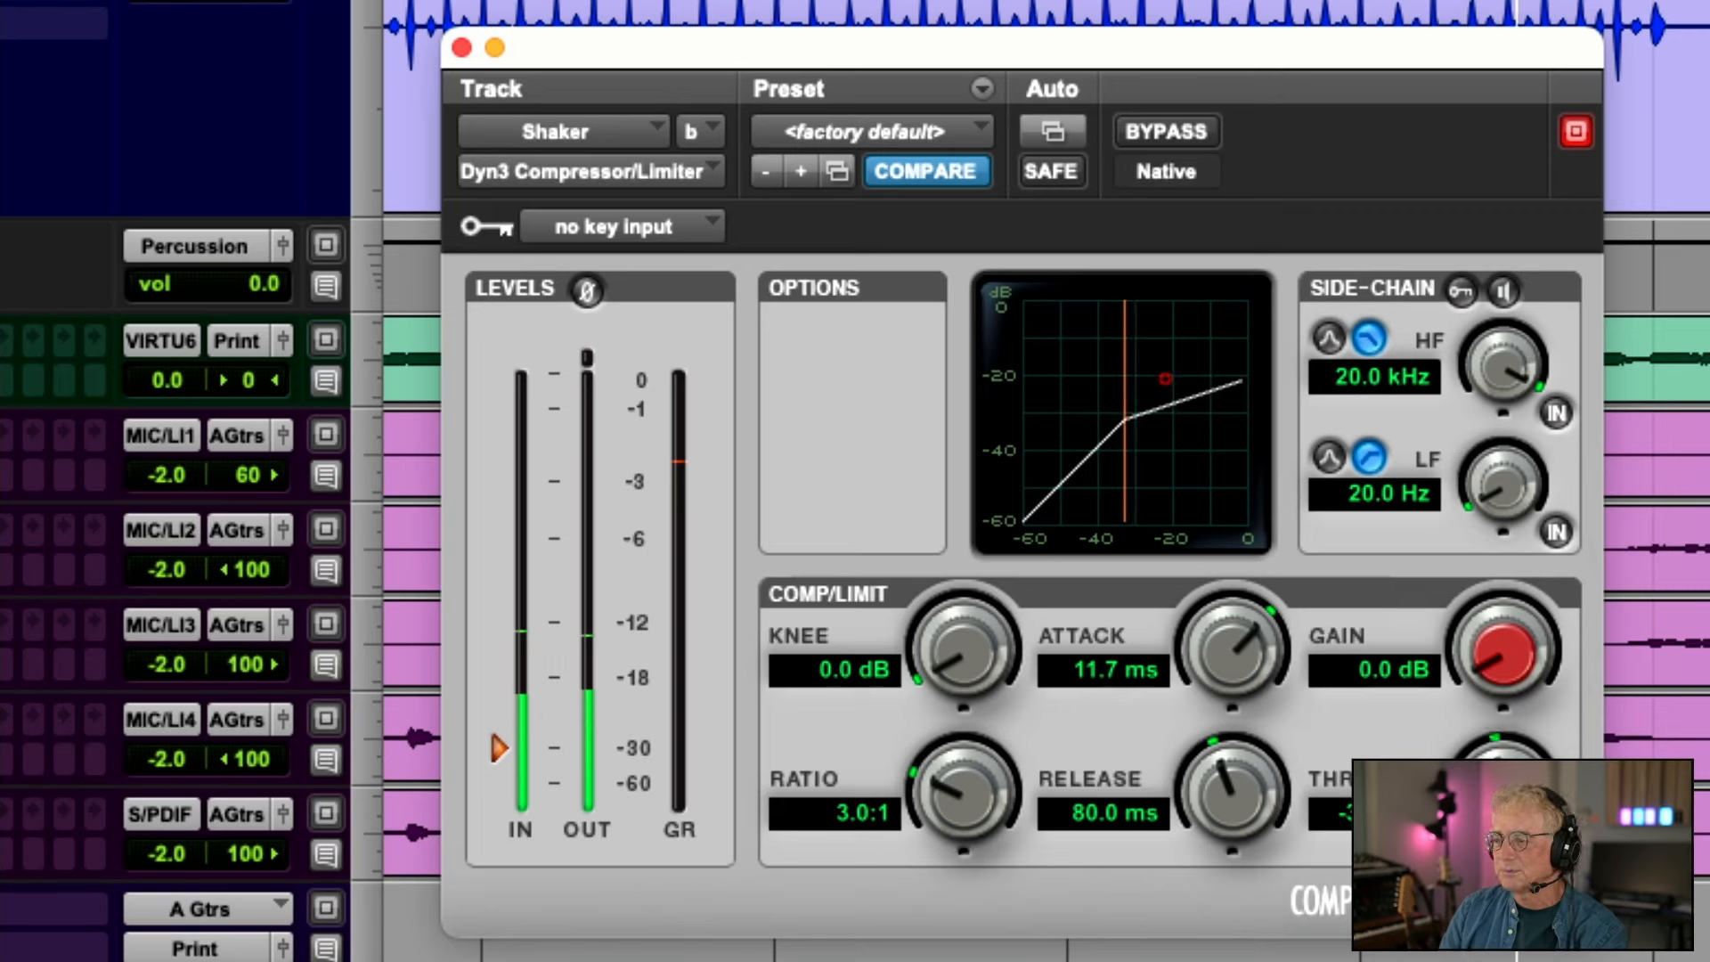
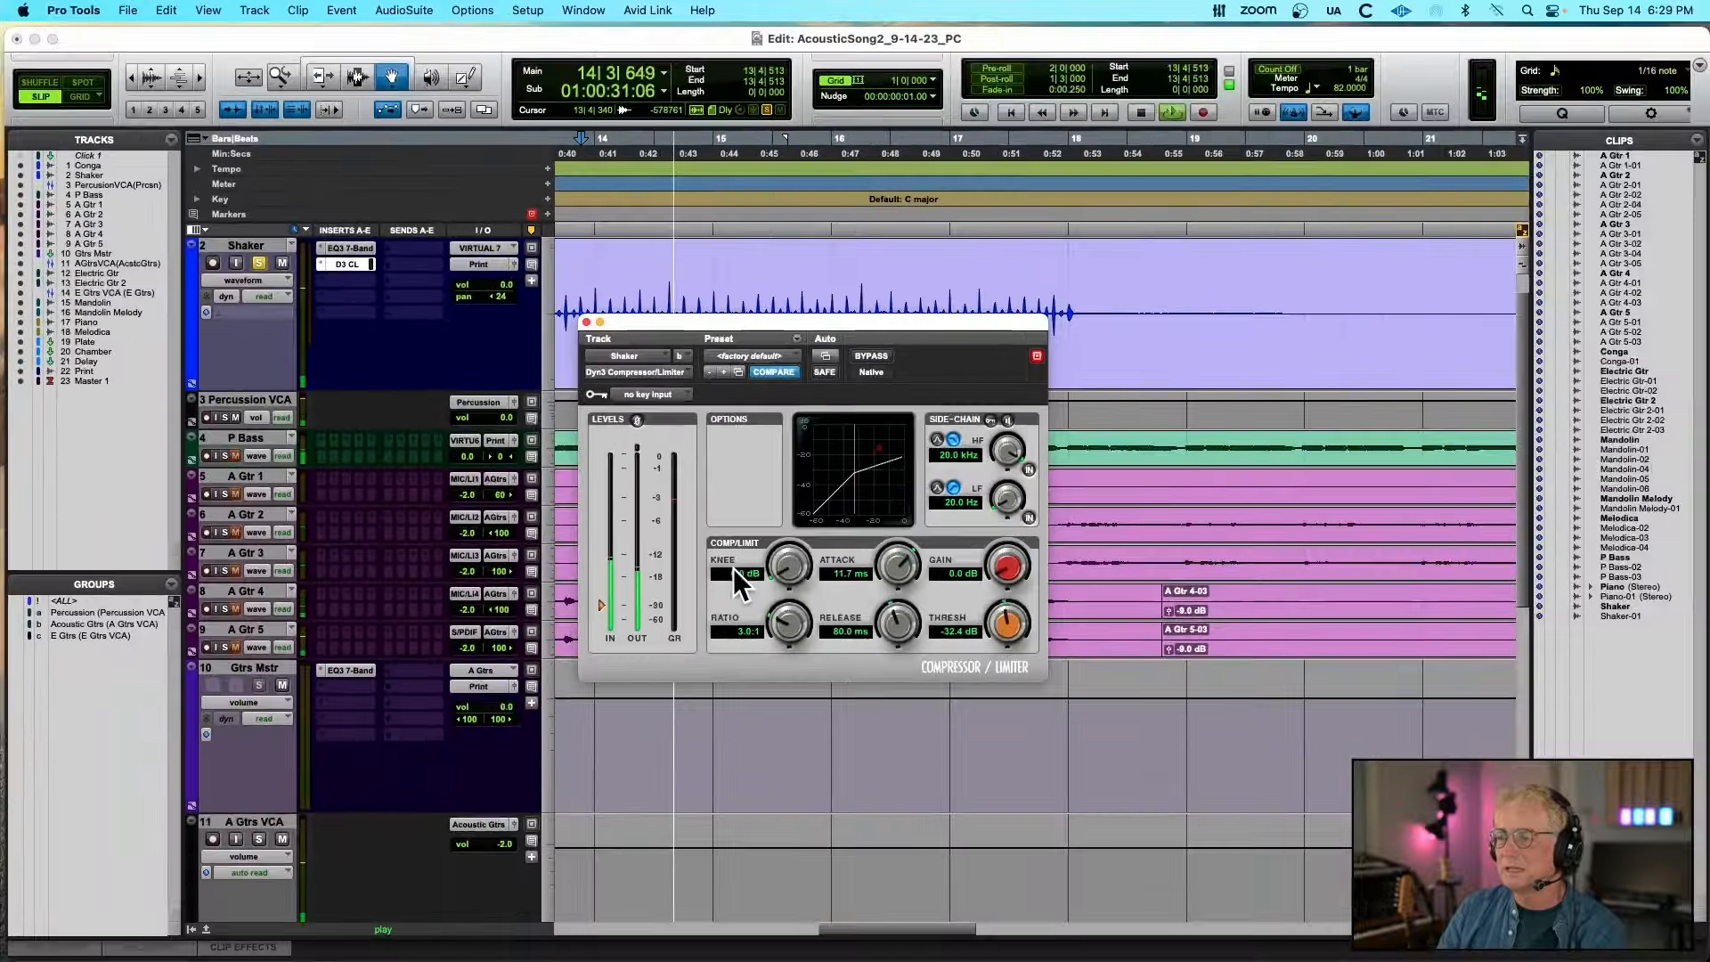
# Unsolo the Shaker during playback and close the compressor window
pyautogui.click(259, 263)
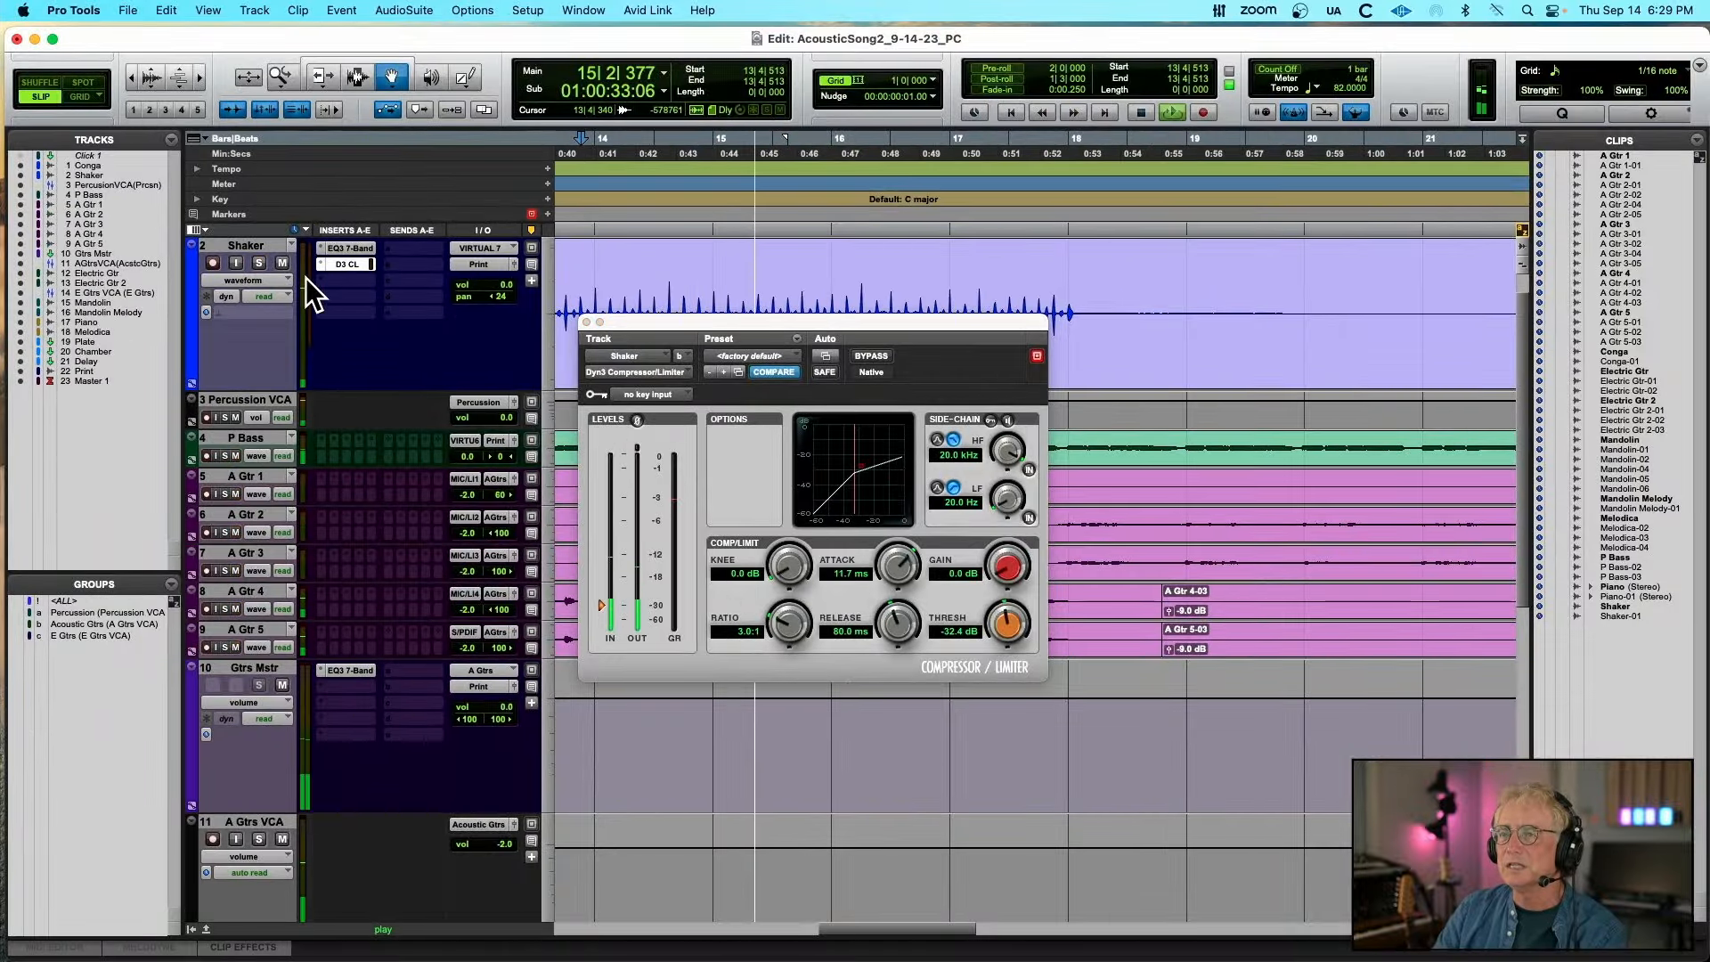
pyautogui.click(586, 322)
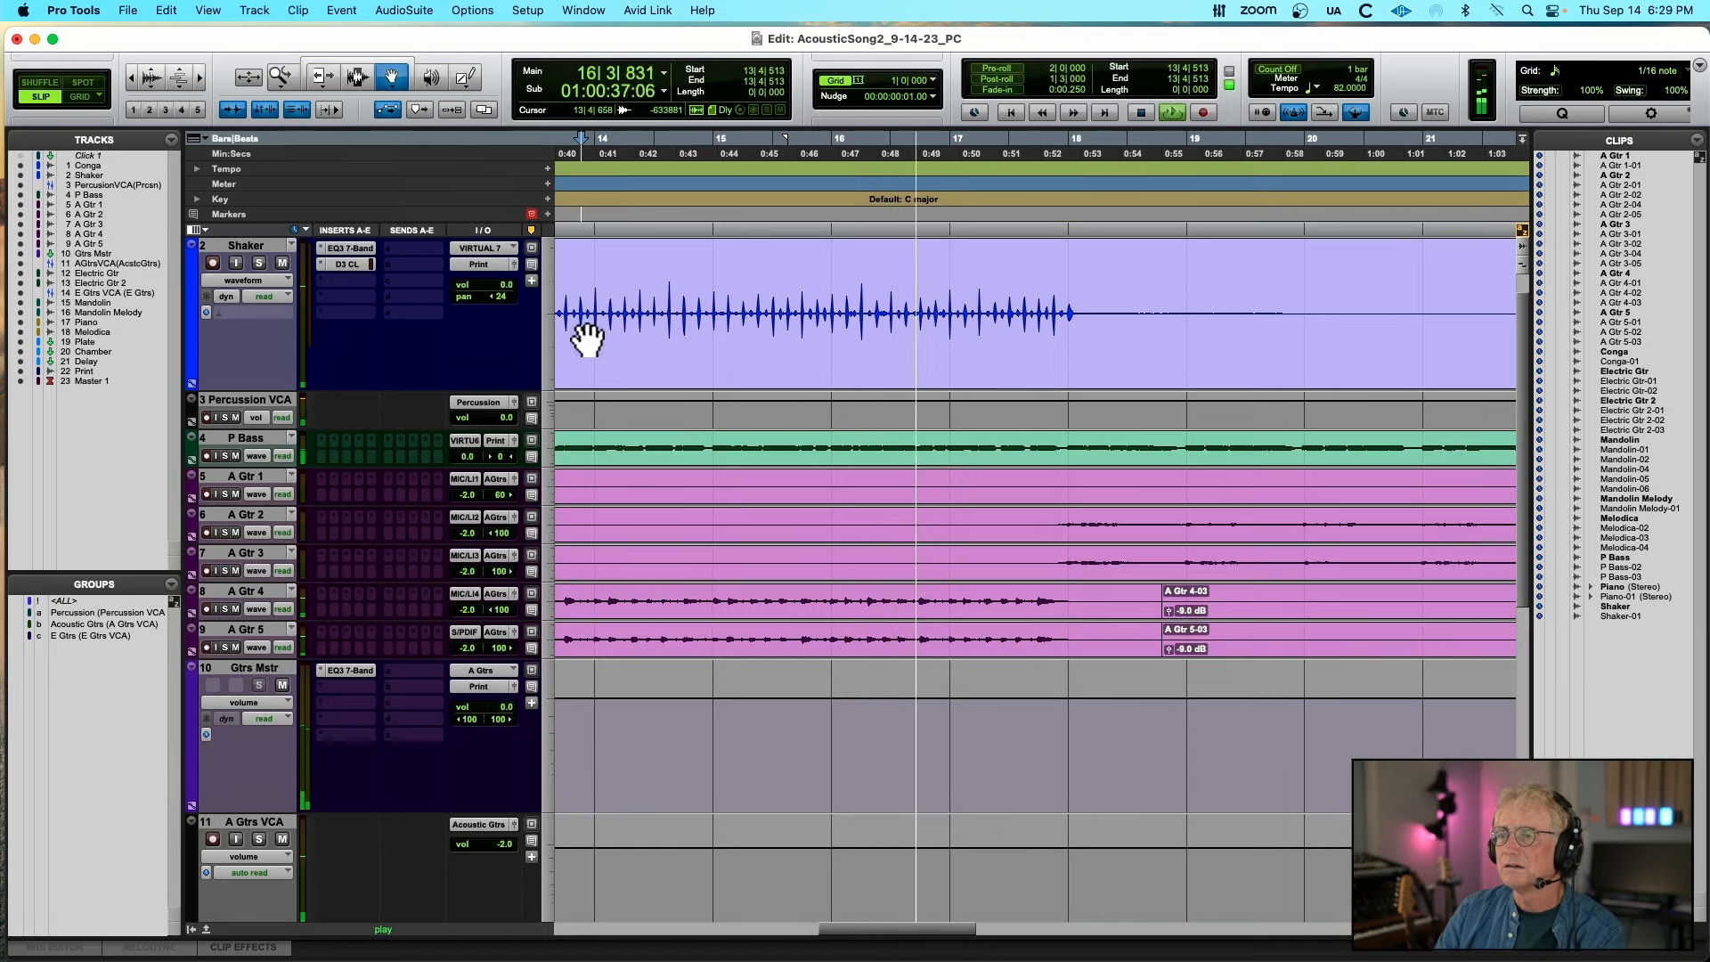
pyautogui.press('space')
# Enlarge the Conga track's height and play it from bar 14 soloed together with the P Bass
pyautogui.scroll(1, 587, 337)
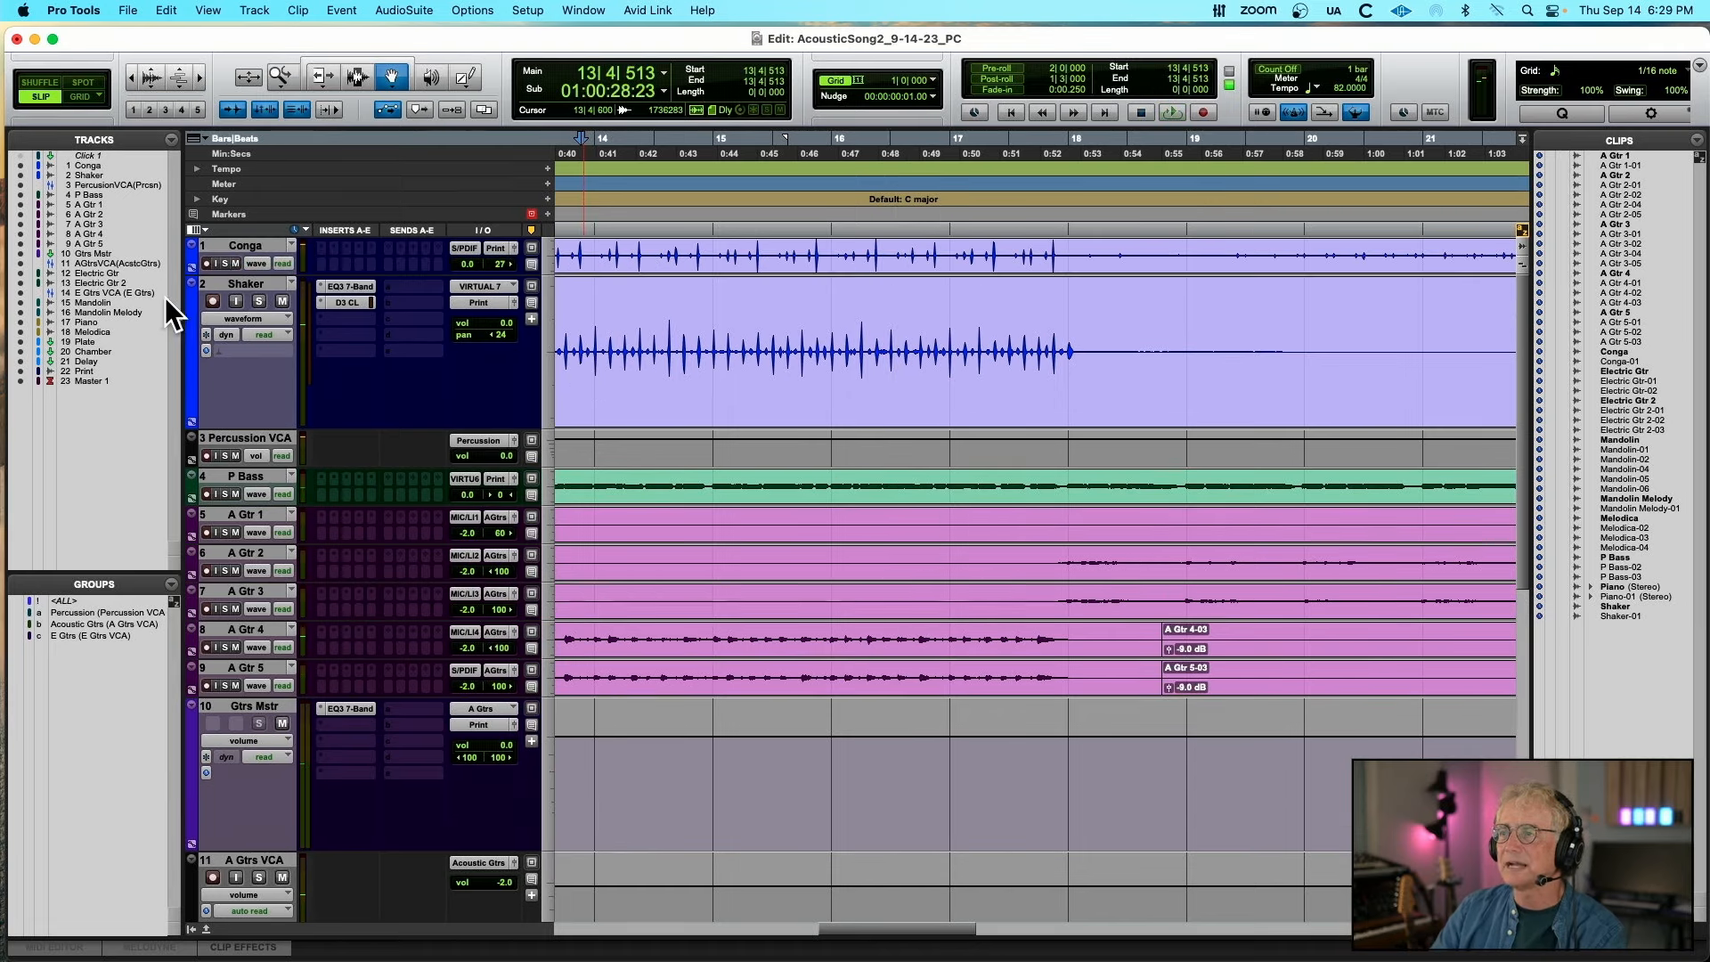
pyautogui.moveTo(234, 277); pyautogui.dragTo(243, 309)
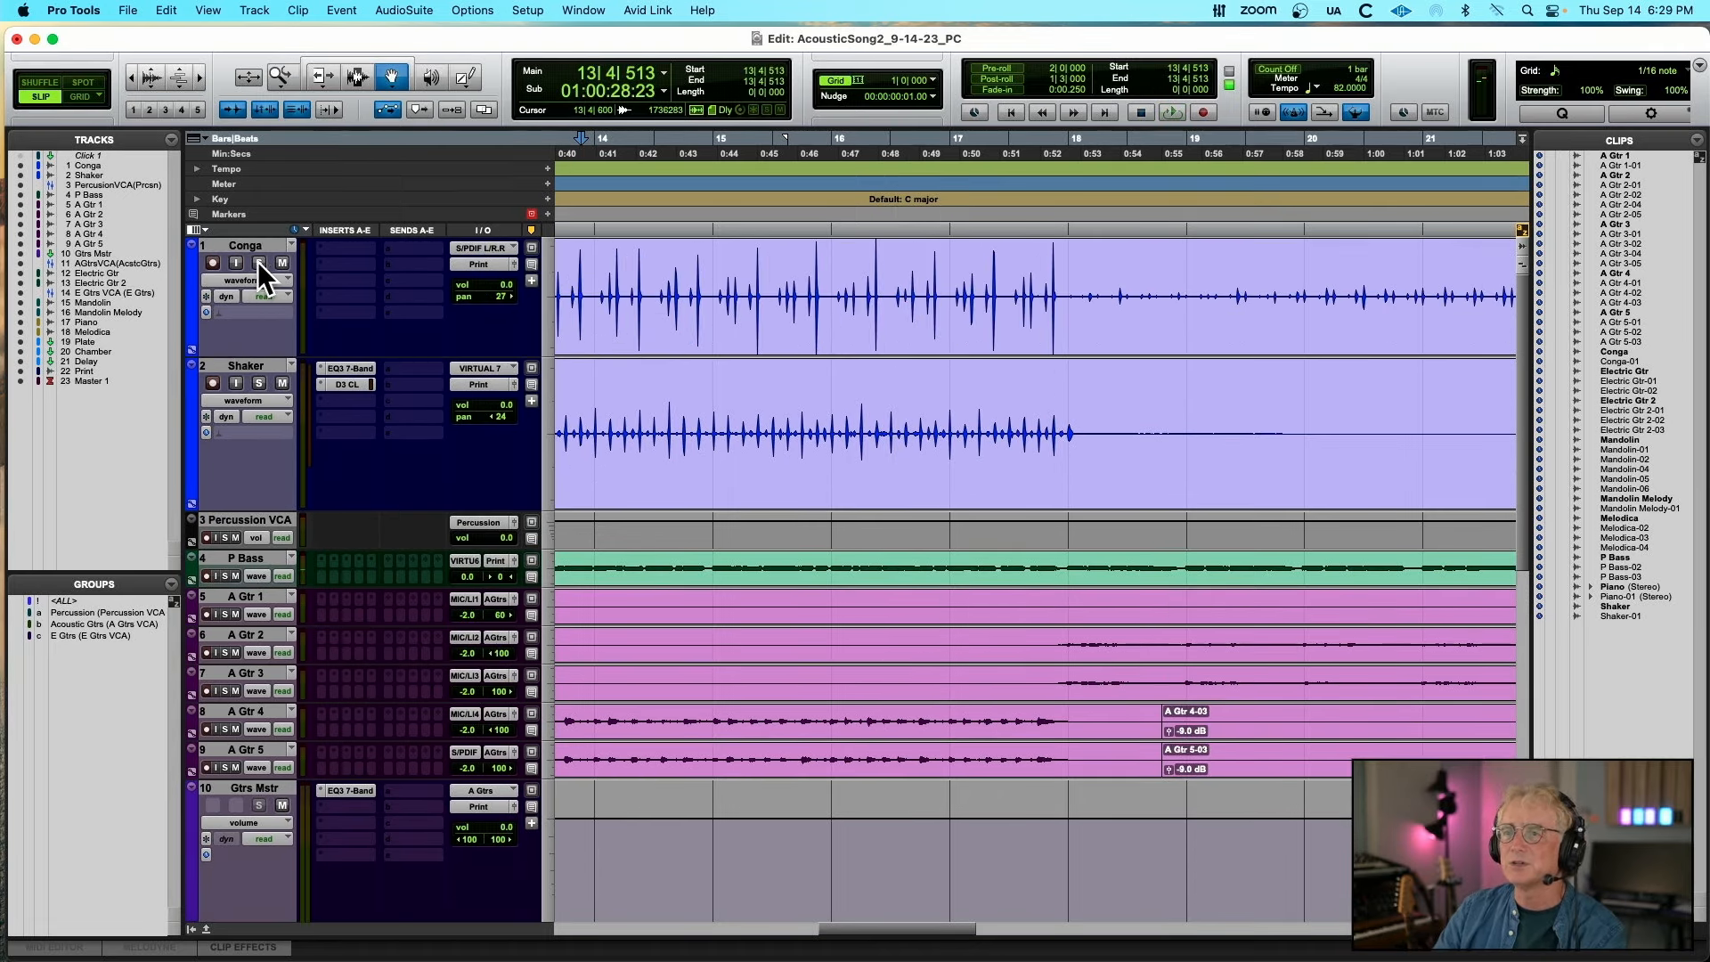
pyautogui.click(259, 262)
pyautogui.press('space')
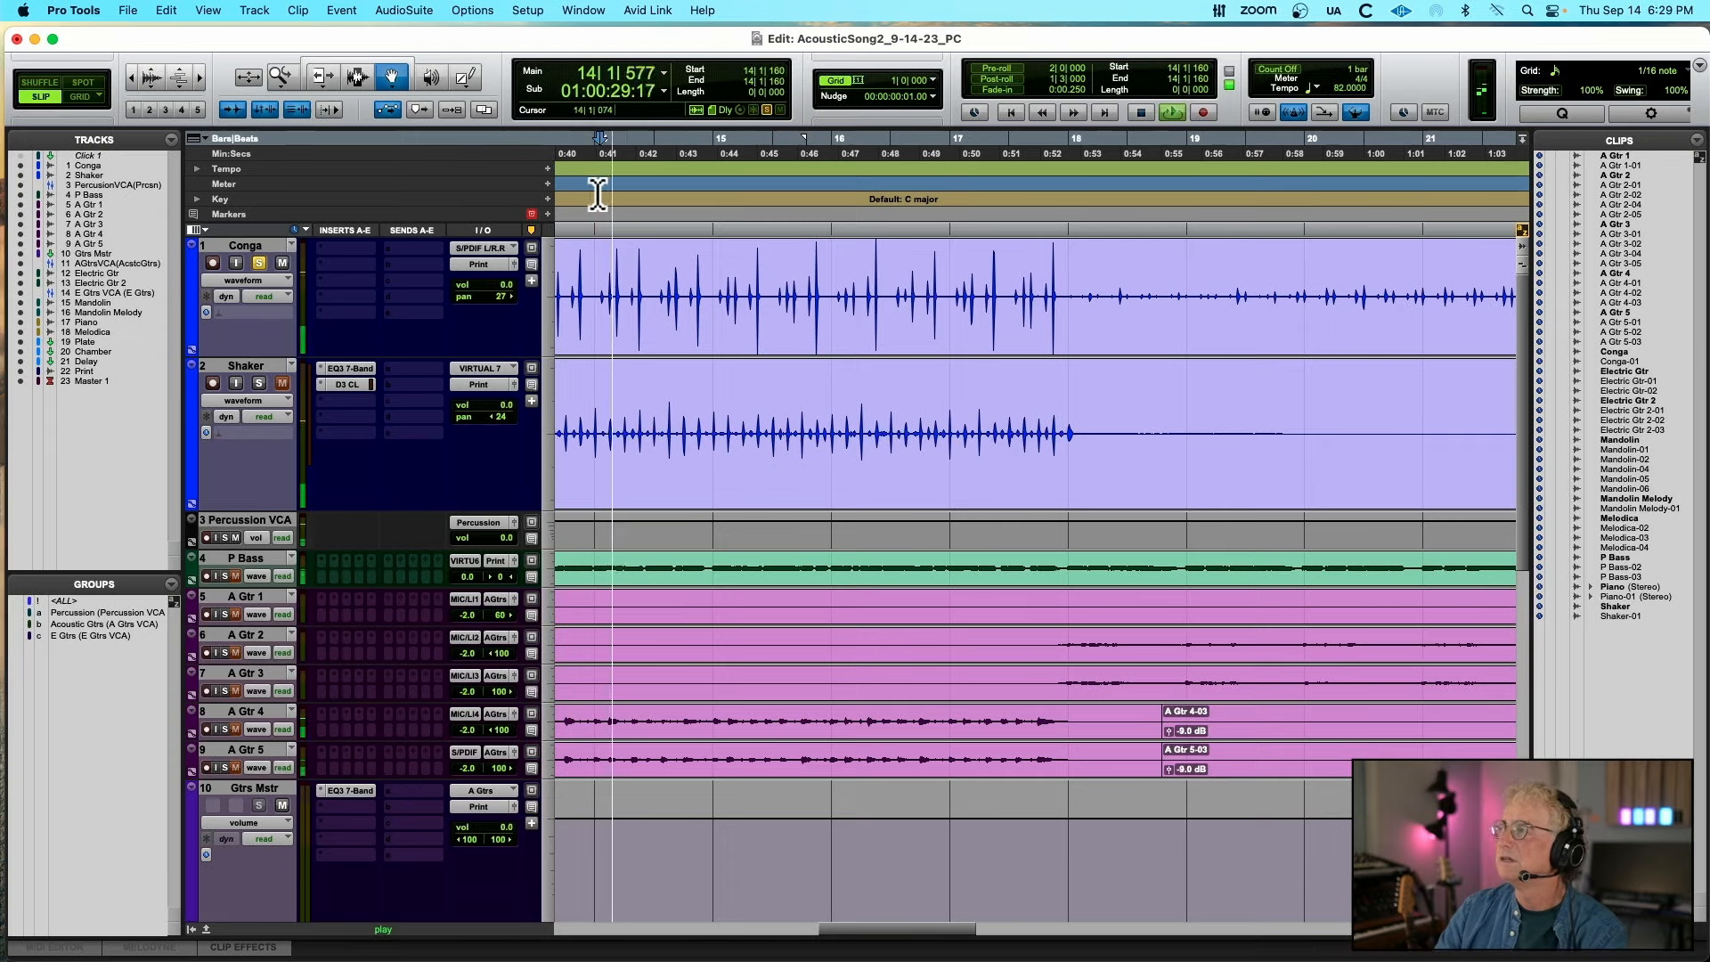
pyautogui.press('r')
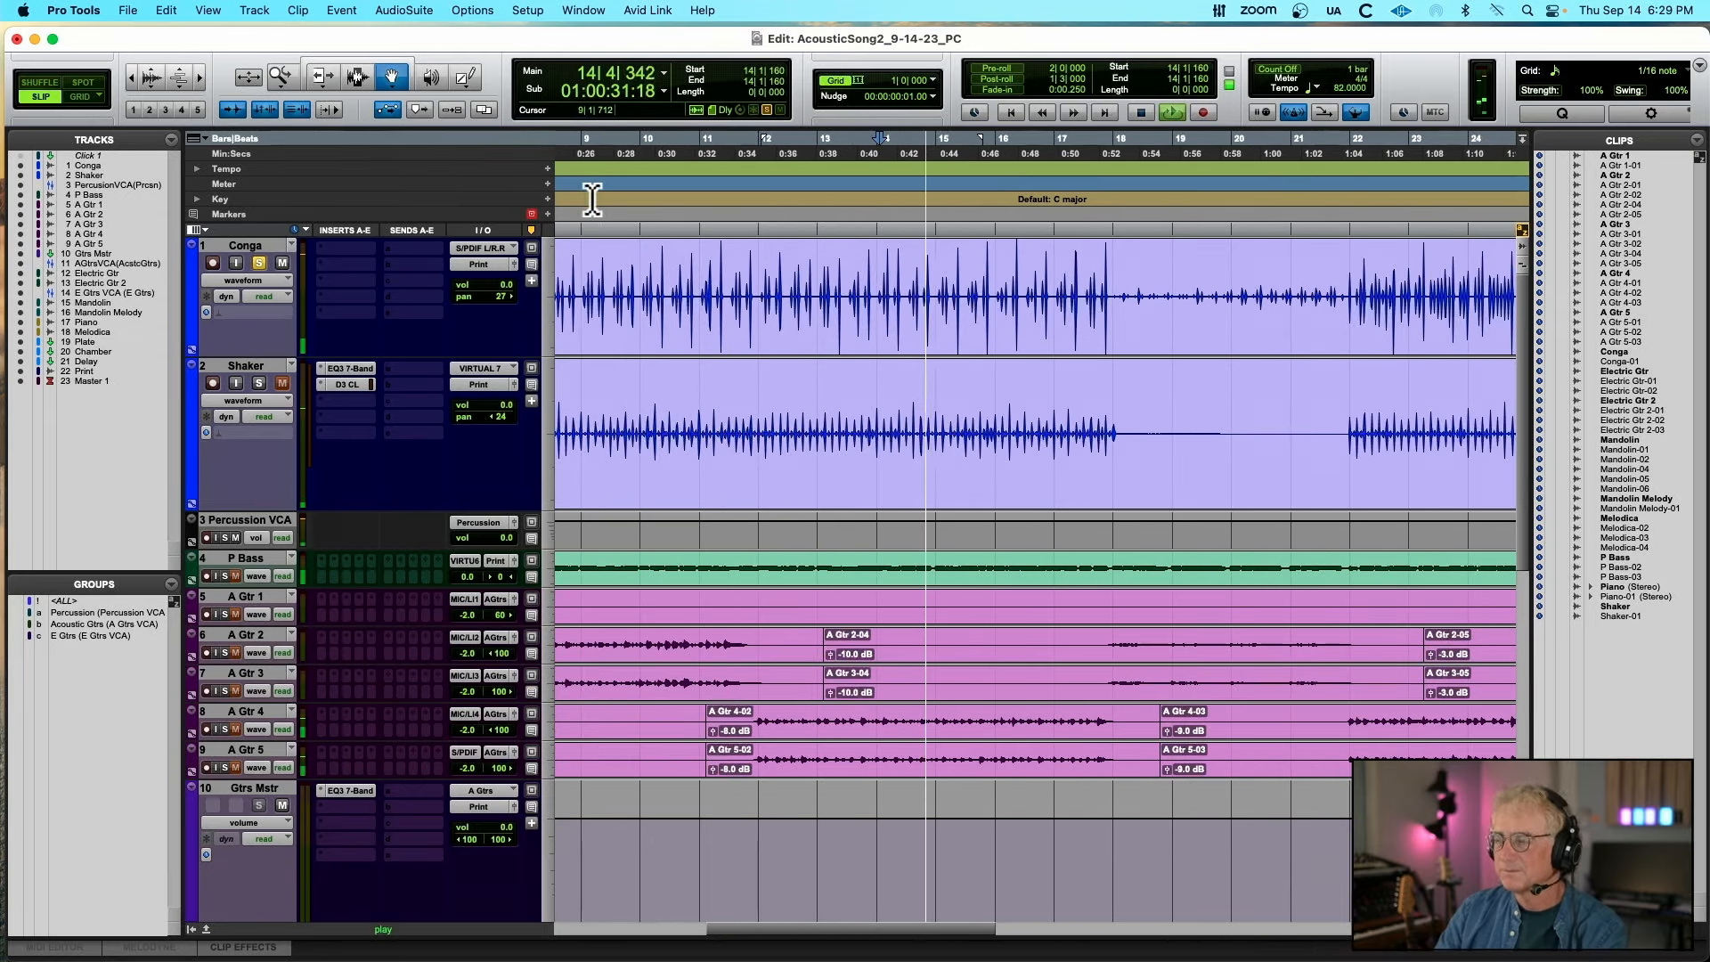
pyautogui.click(226, 576)
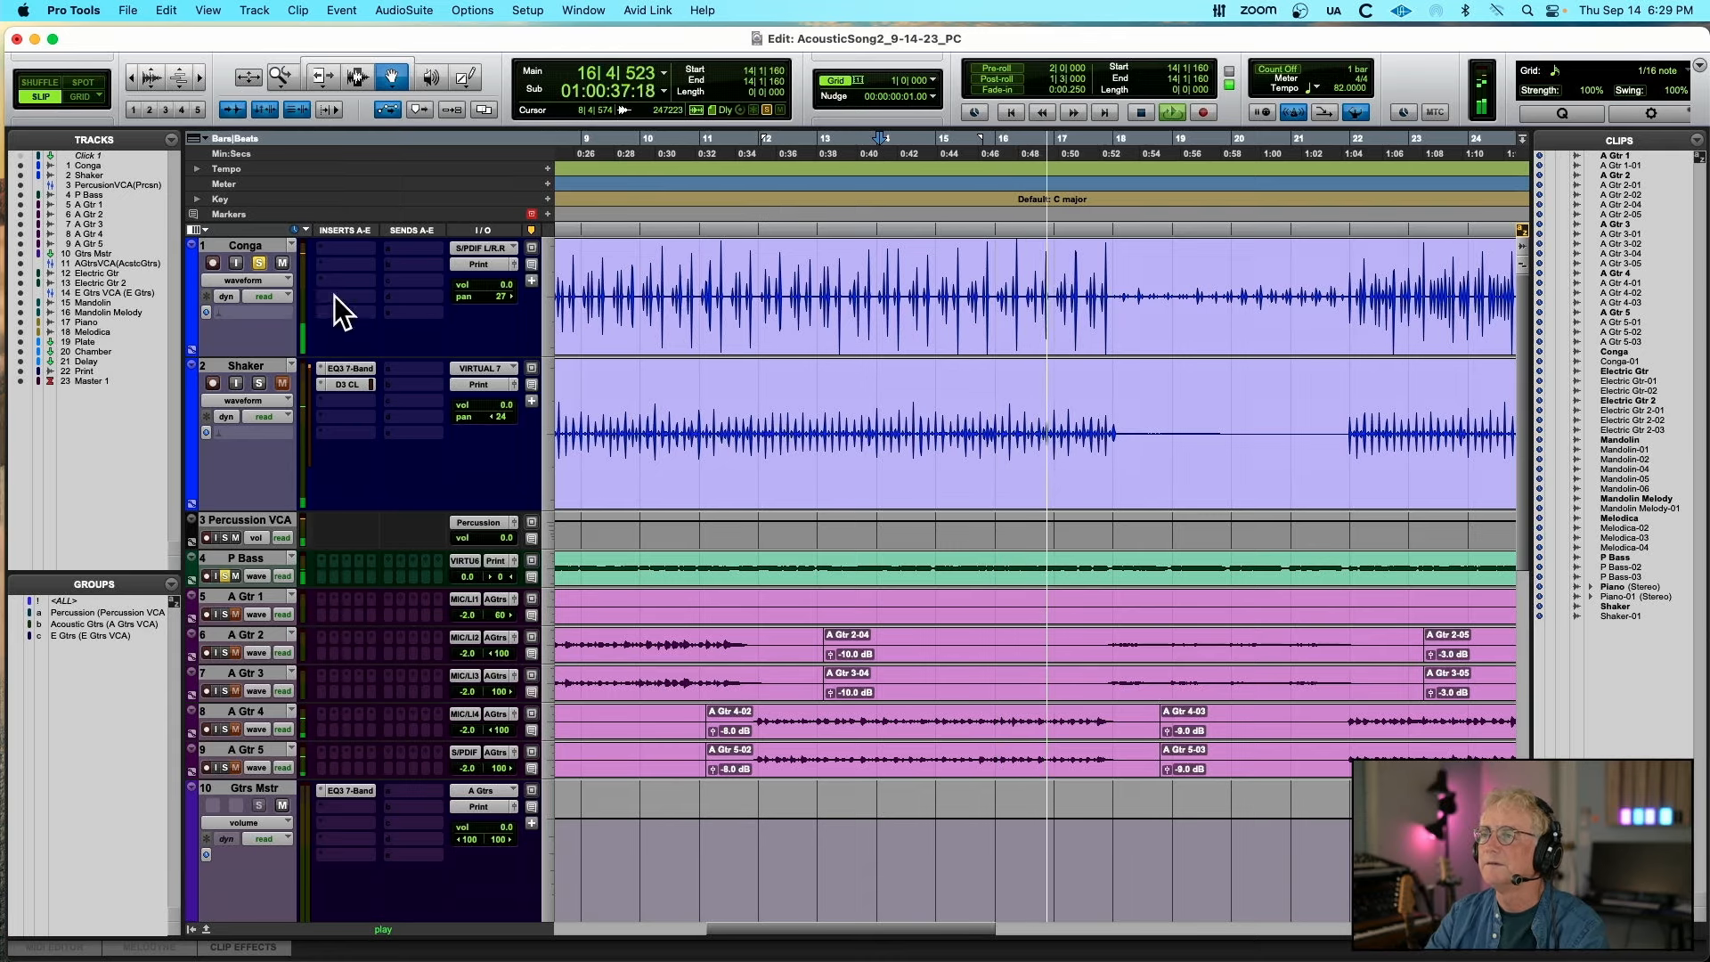
pyautogui.press('space')
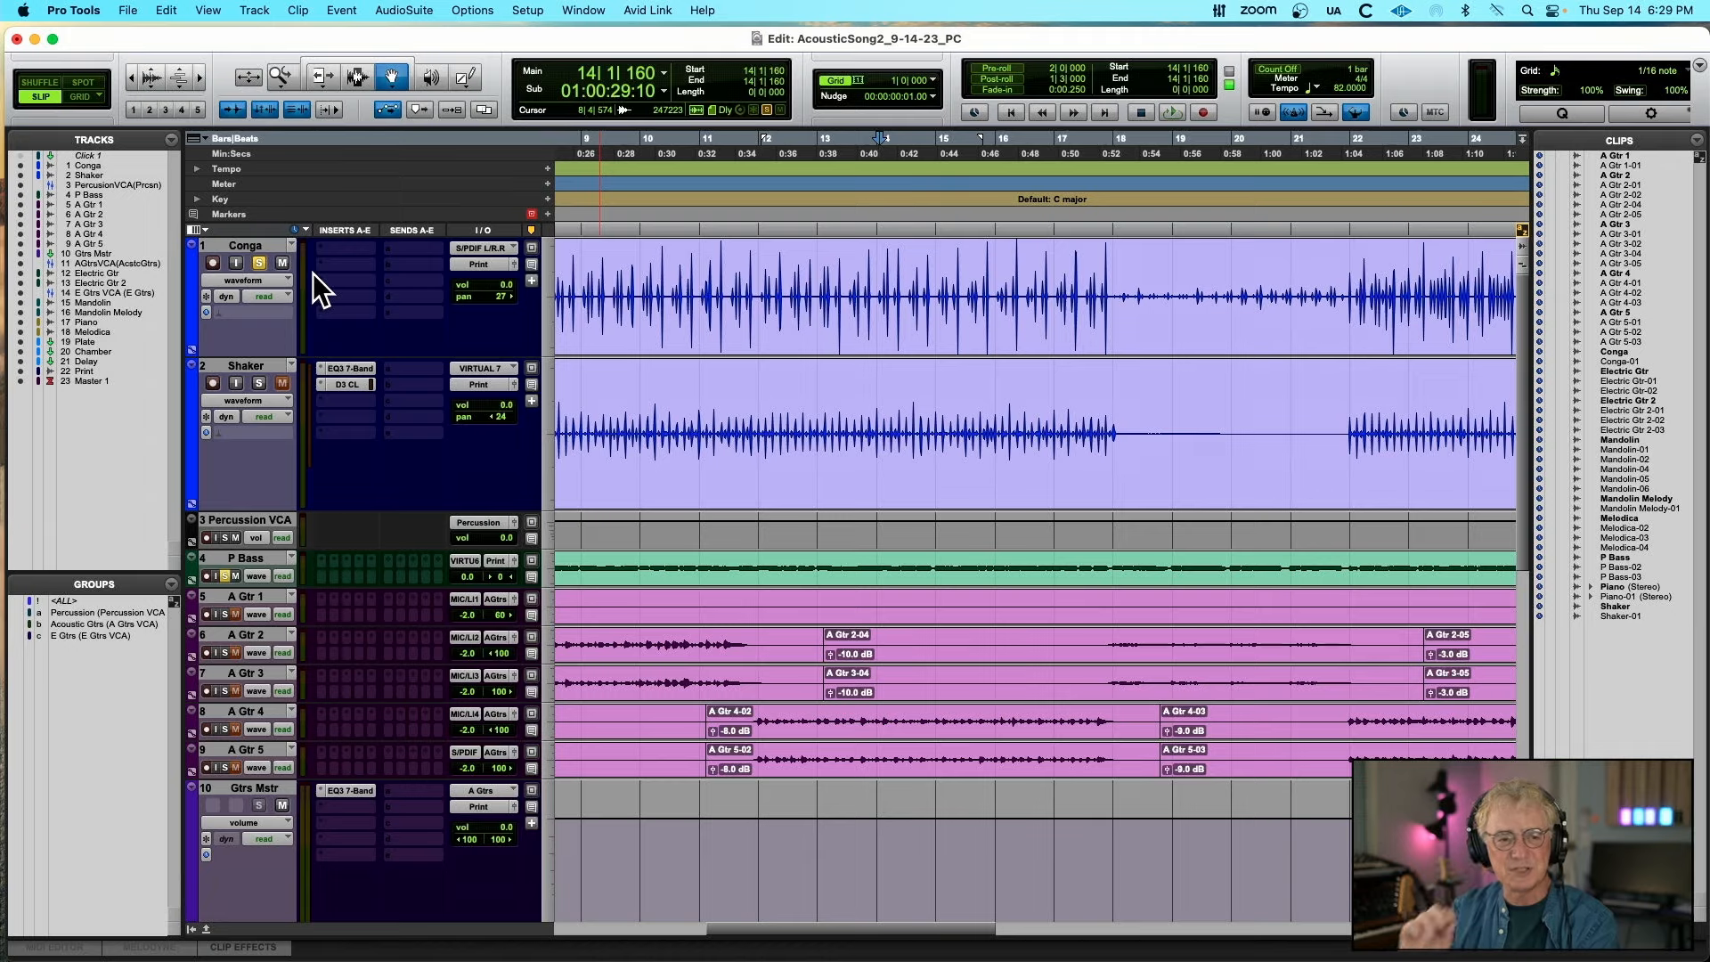
# Add an EQ3 7-Band to the Conga's first insert and move its window clear of the waveforms
pyautogui.hscroll(-10, 312, 274)
pyautogui.click(343, 252)
pyautogui.moveTo(349, 255)
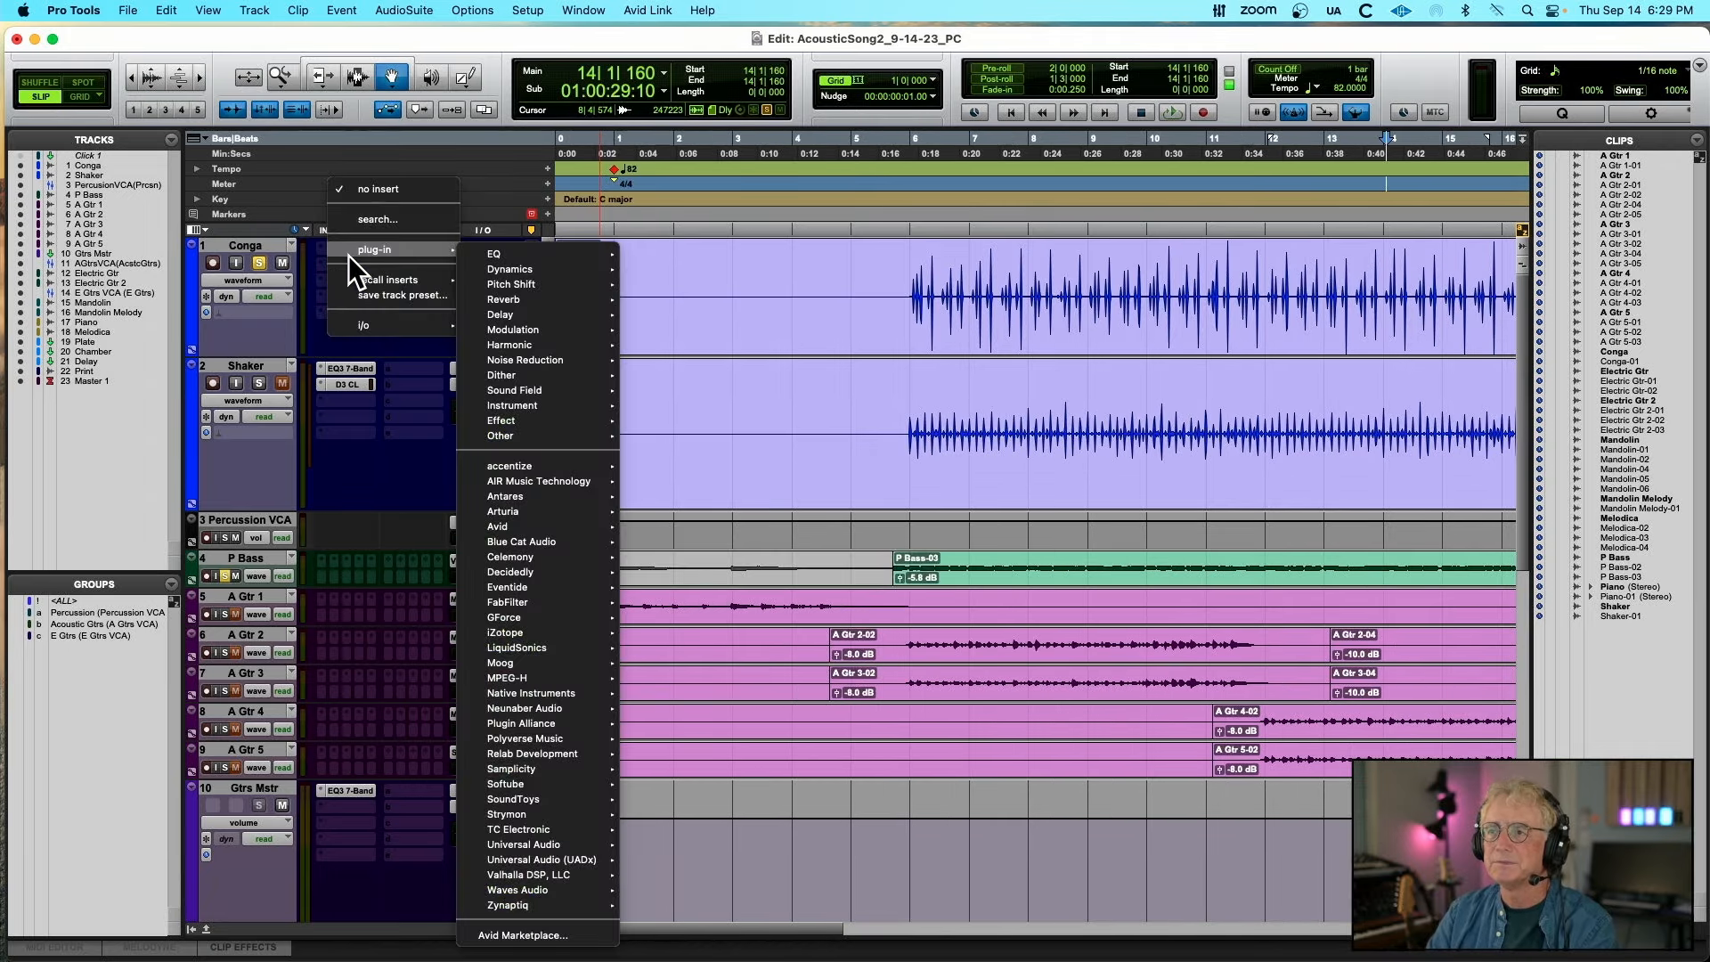
pyautogui.click(677, 318)
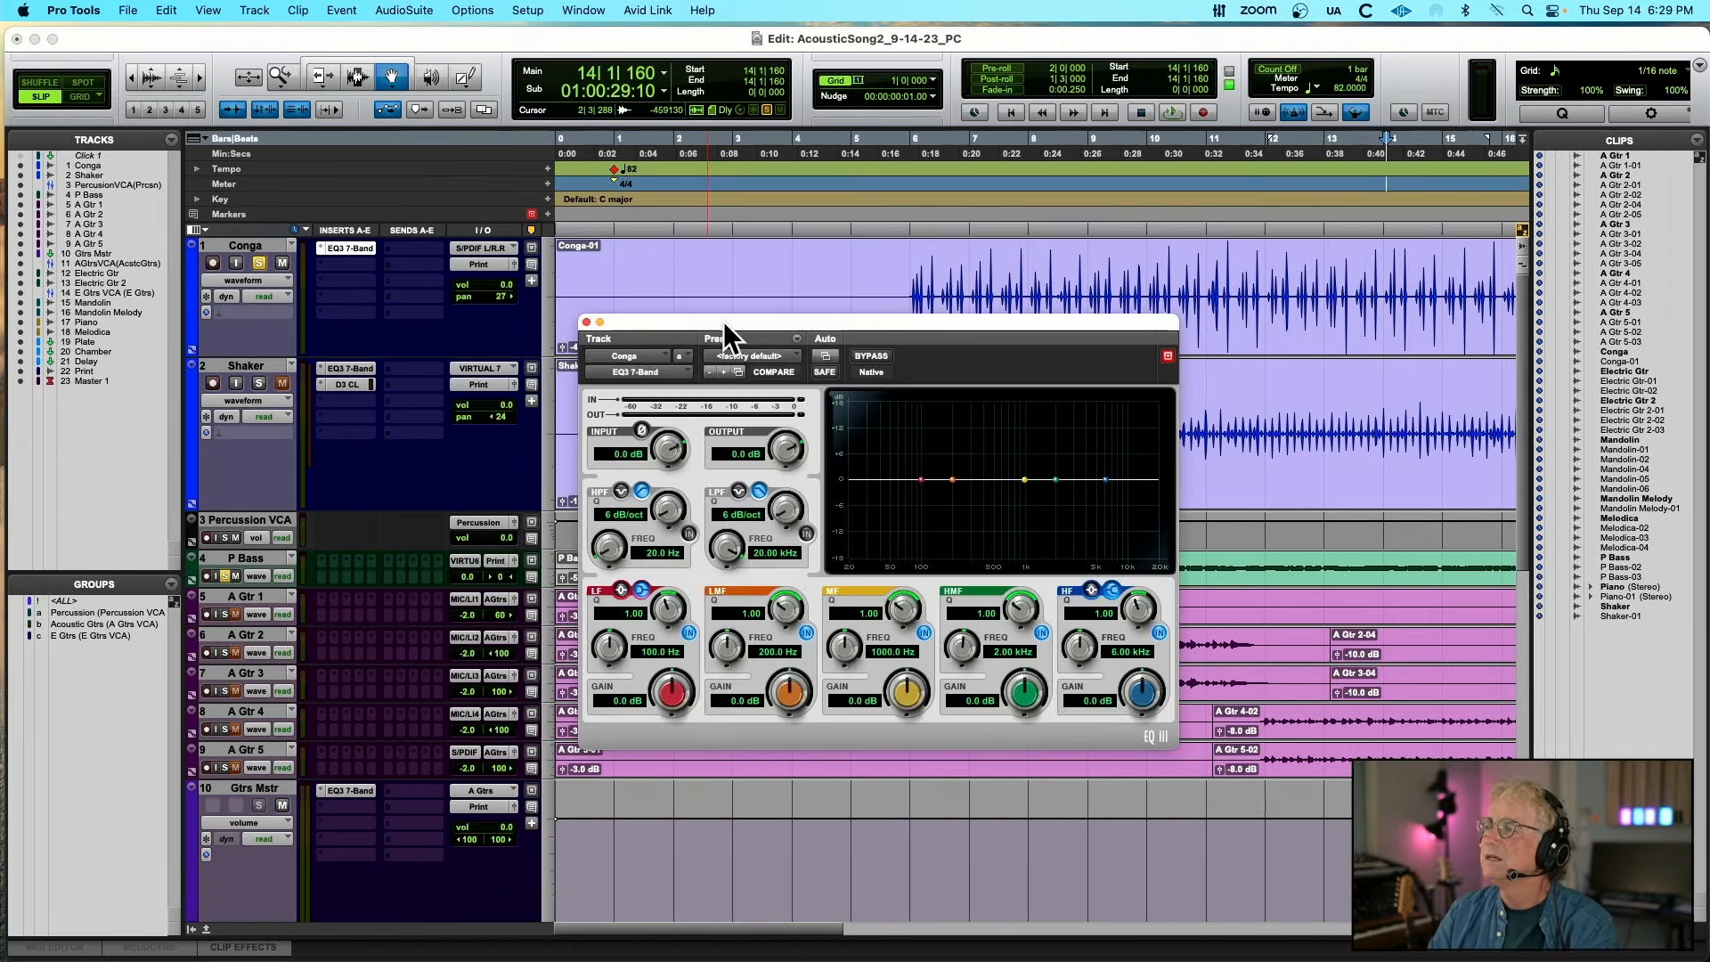
pyautogui.moveTo(723, 322); pyautogui.dragTo(509, 121)
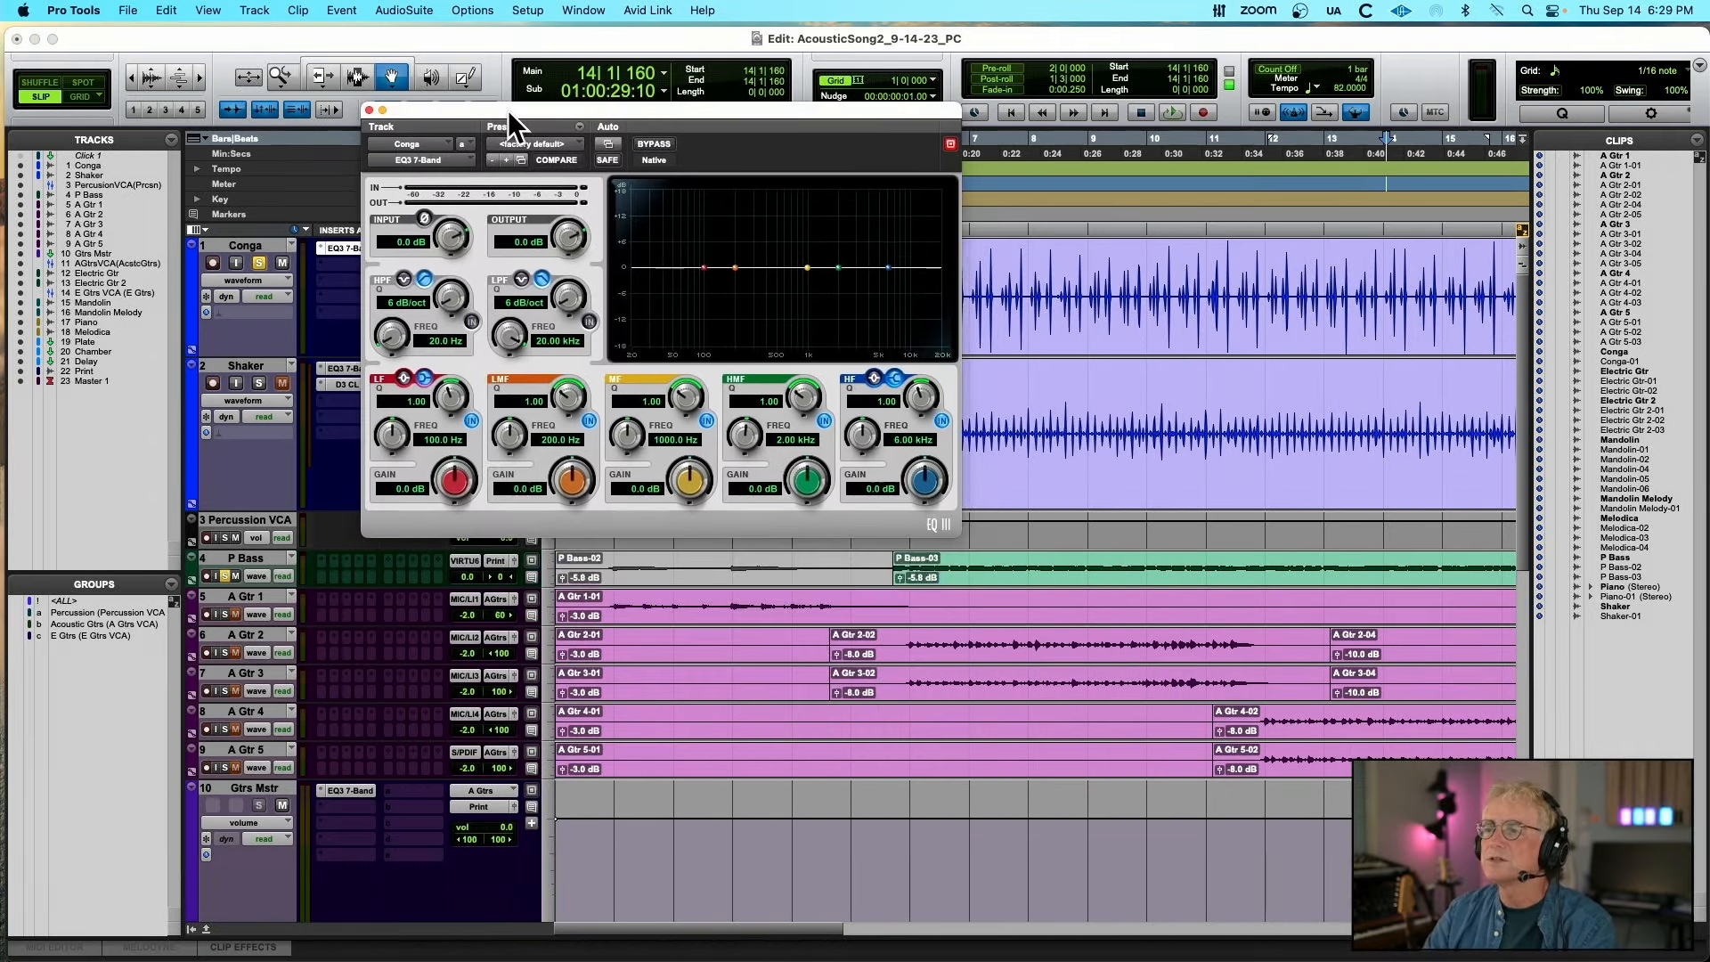
# Enable the Conga EQ's 6 dB/oct high-pass filter and sweep it during playback, settling at 95.0 Hz
pyautogui.click(471, 321)
pyautogui.press('space')
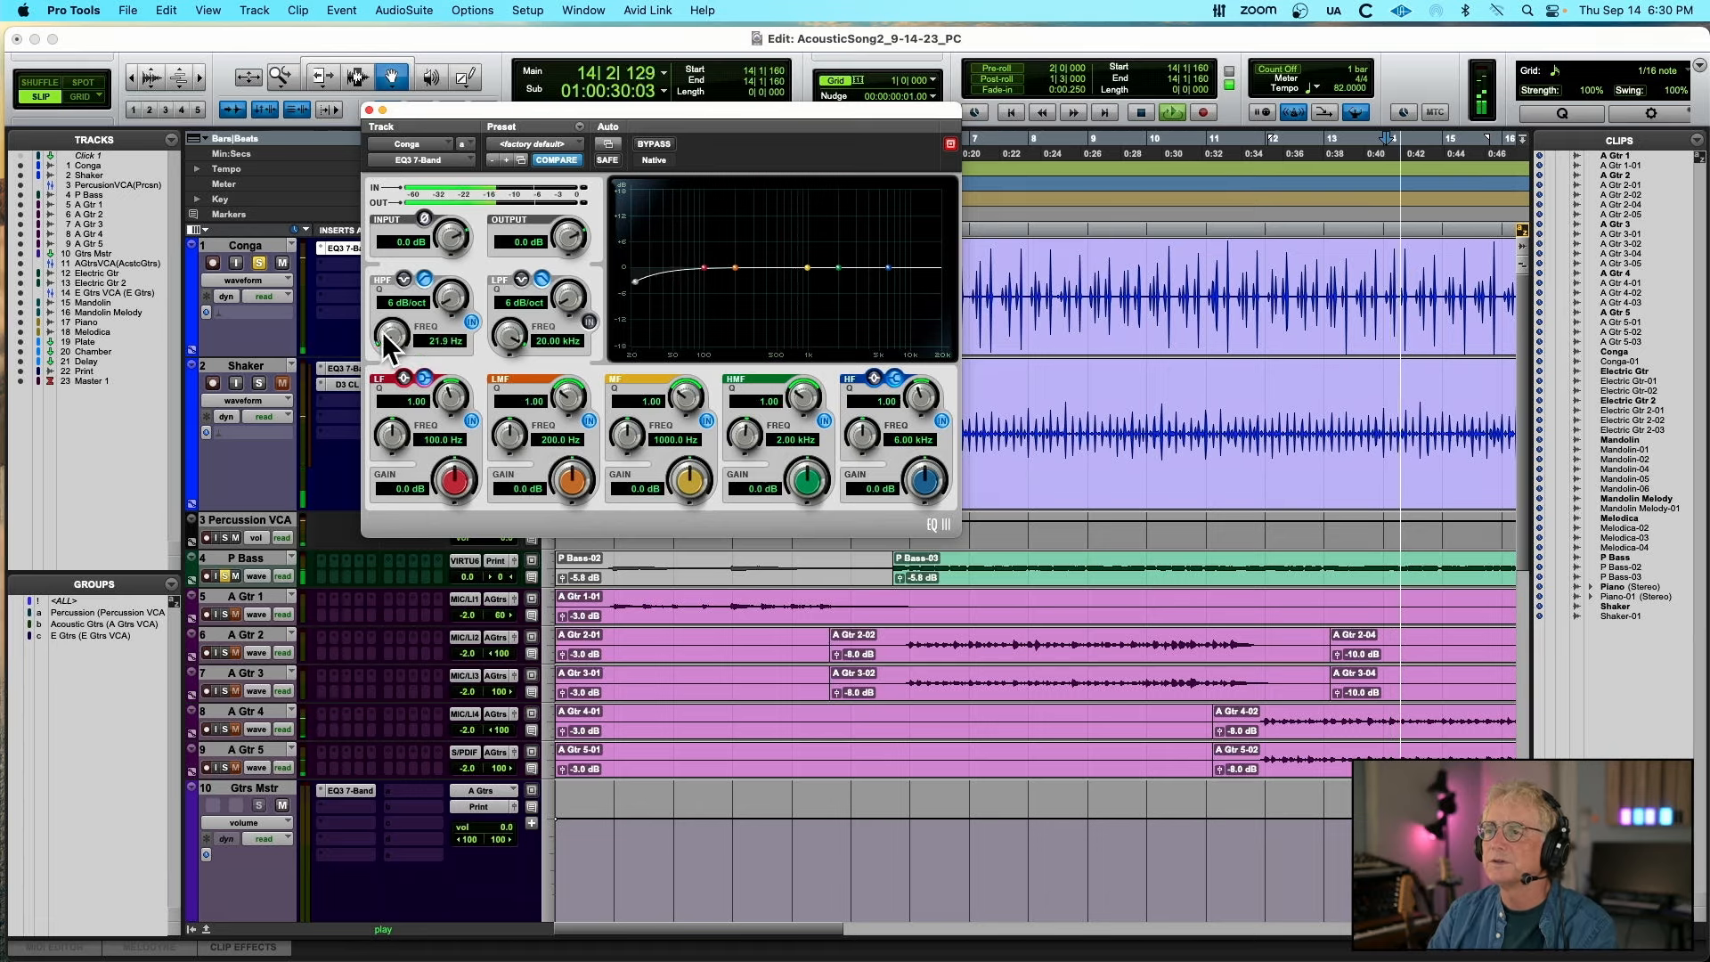
pyautogui.moveTo(392, 336); pyautogui.dragTo(412, 276)
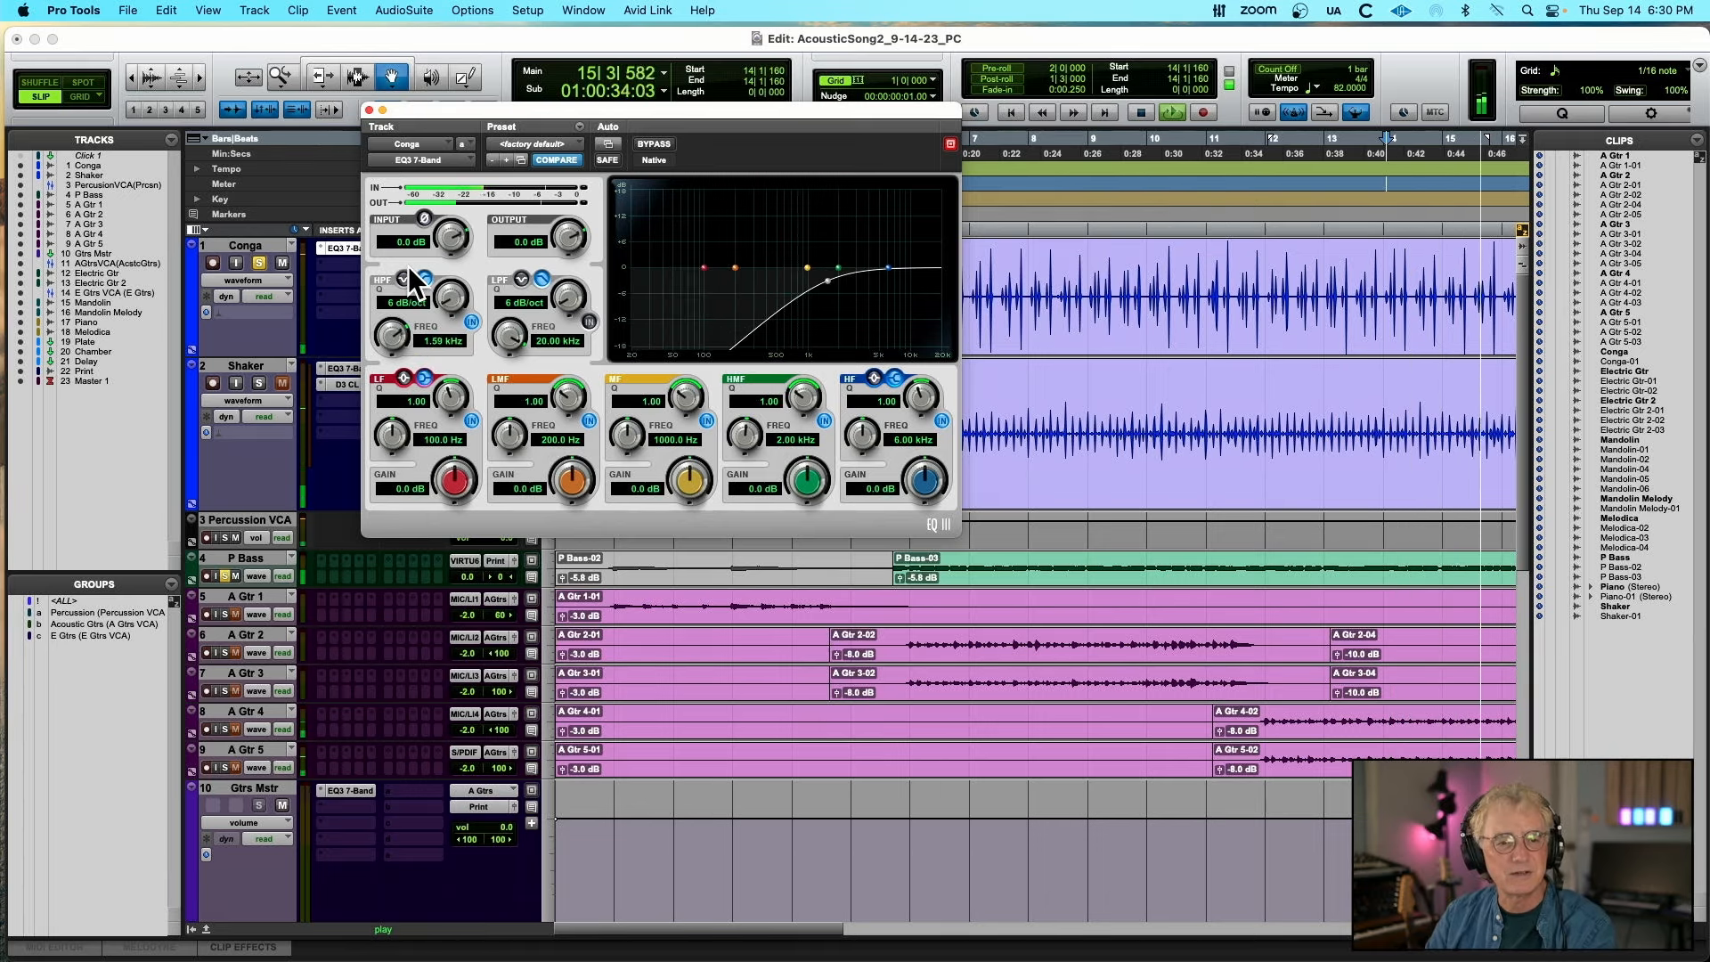
pyautogui.moveTo(411, 276); pyautogui.dragTo(395, 315)
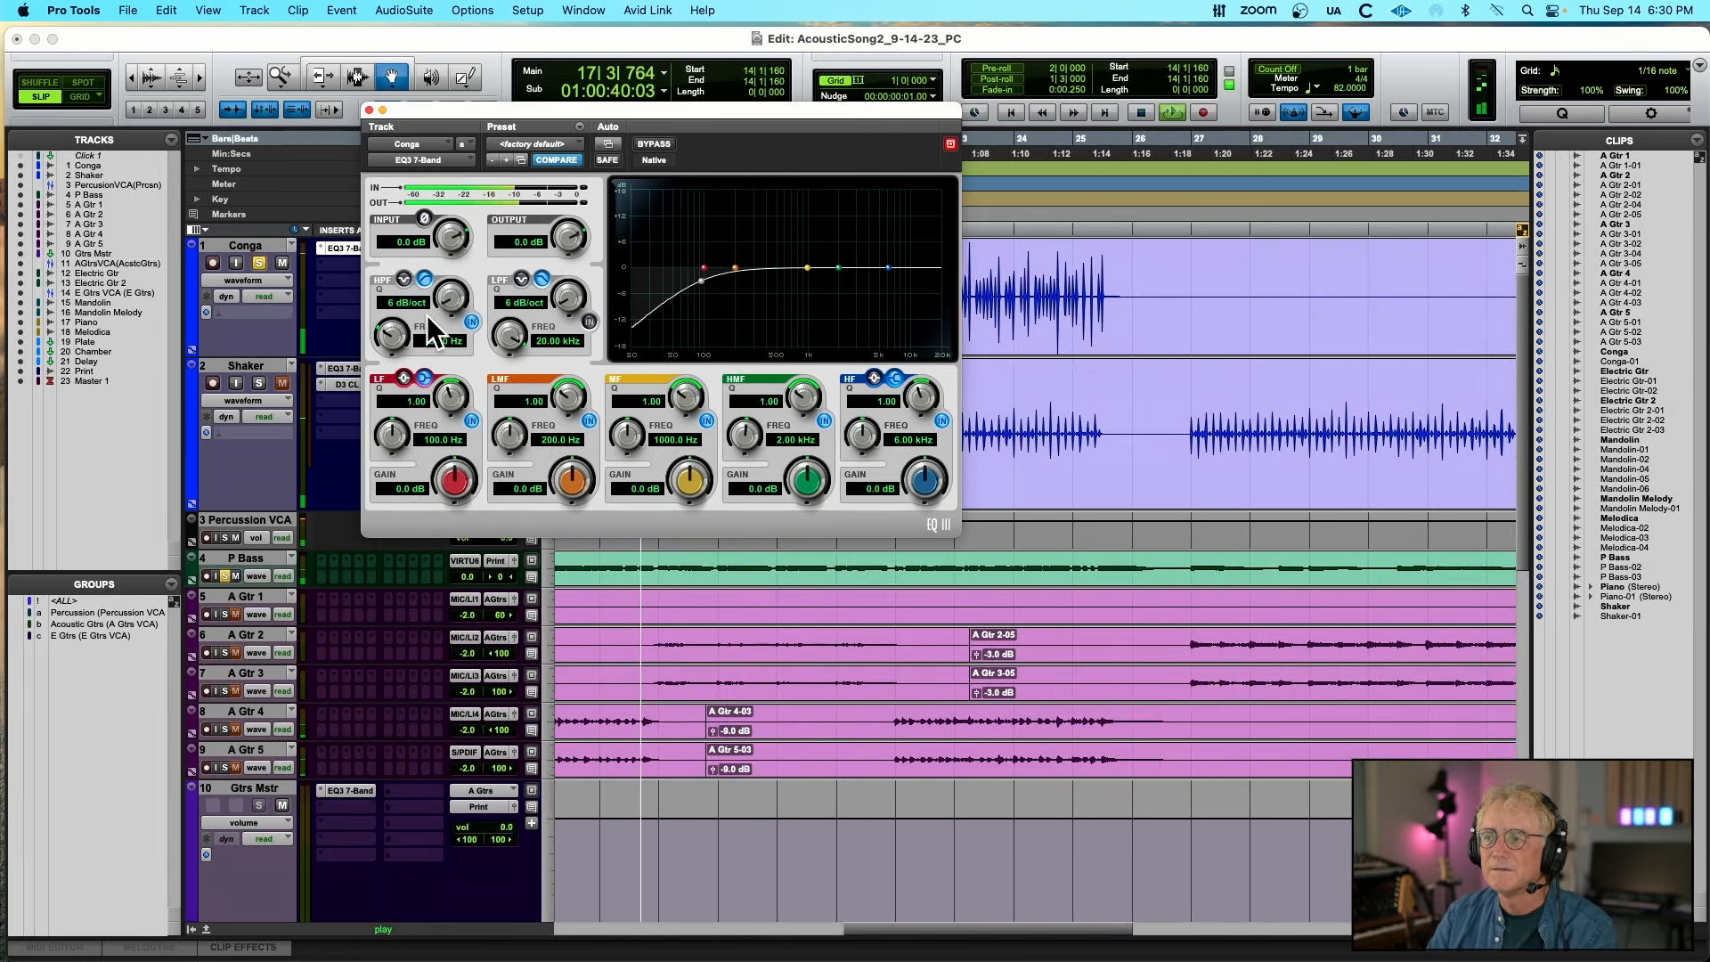
pyautogui.press('space')
# Try a high-mid boost of 6.7 dB at 3.10 kHz on the Conga during playback, compare it bypassed, and vary its gain
pyautogui.press('space')
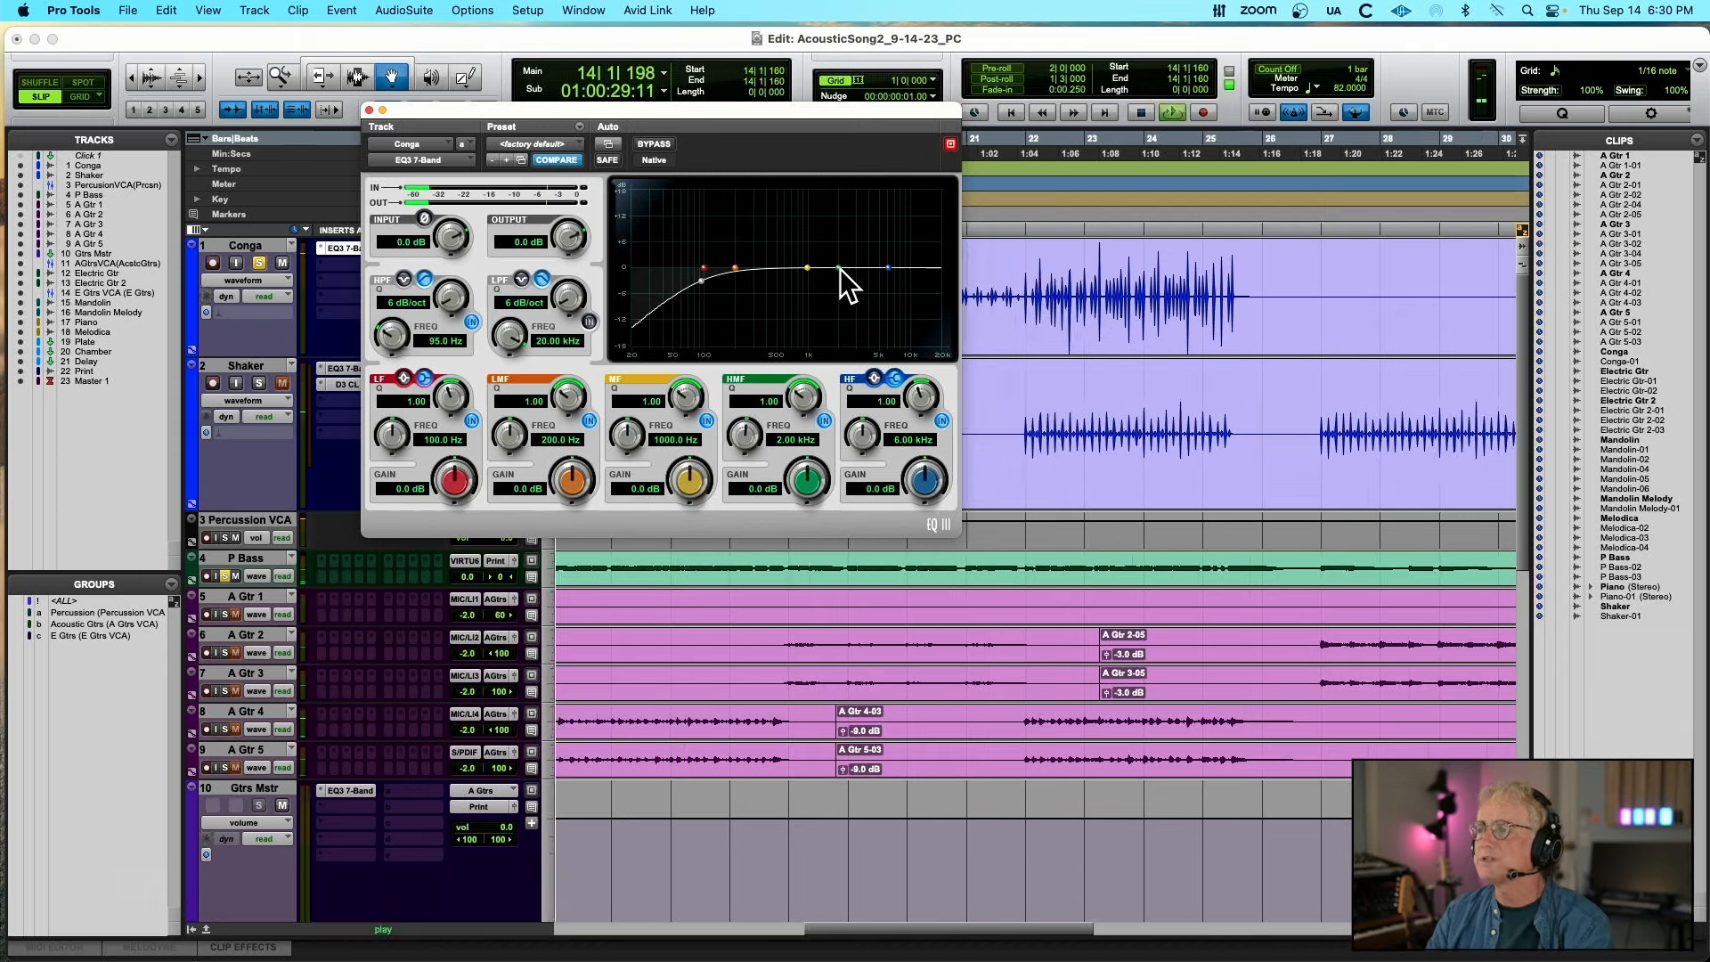
pyautogui.moveTo(839, 268); pyautogui.dragTo(857, 237)
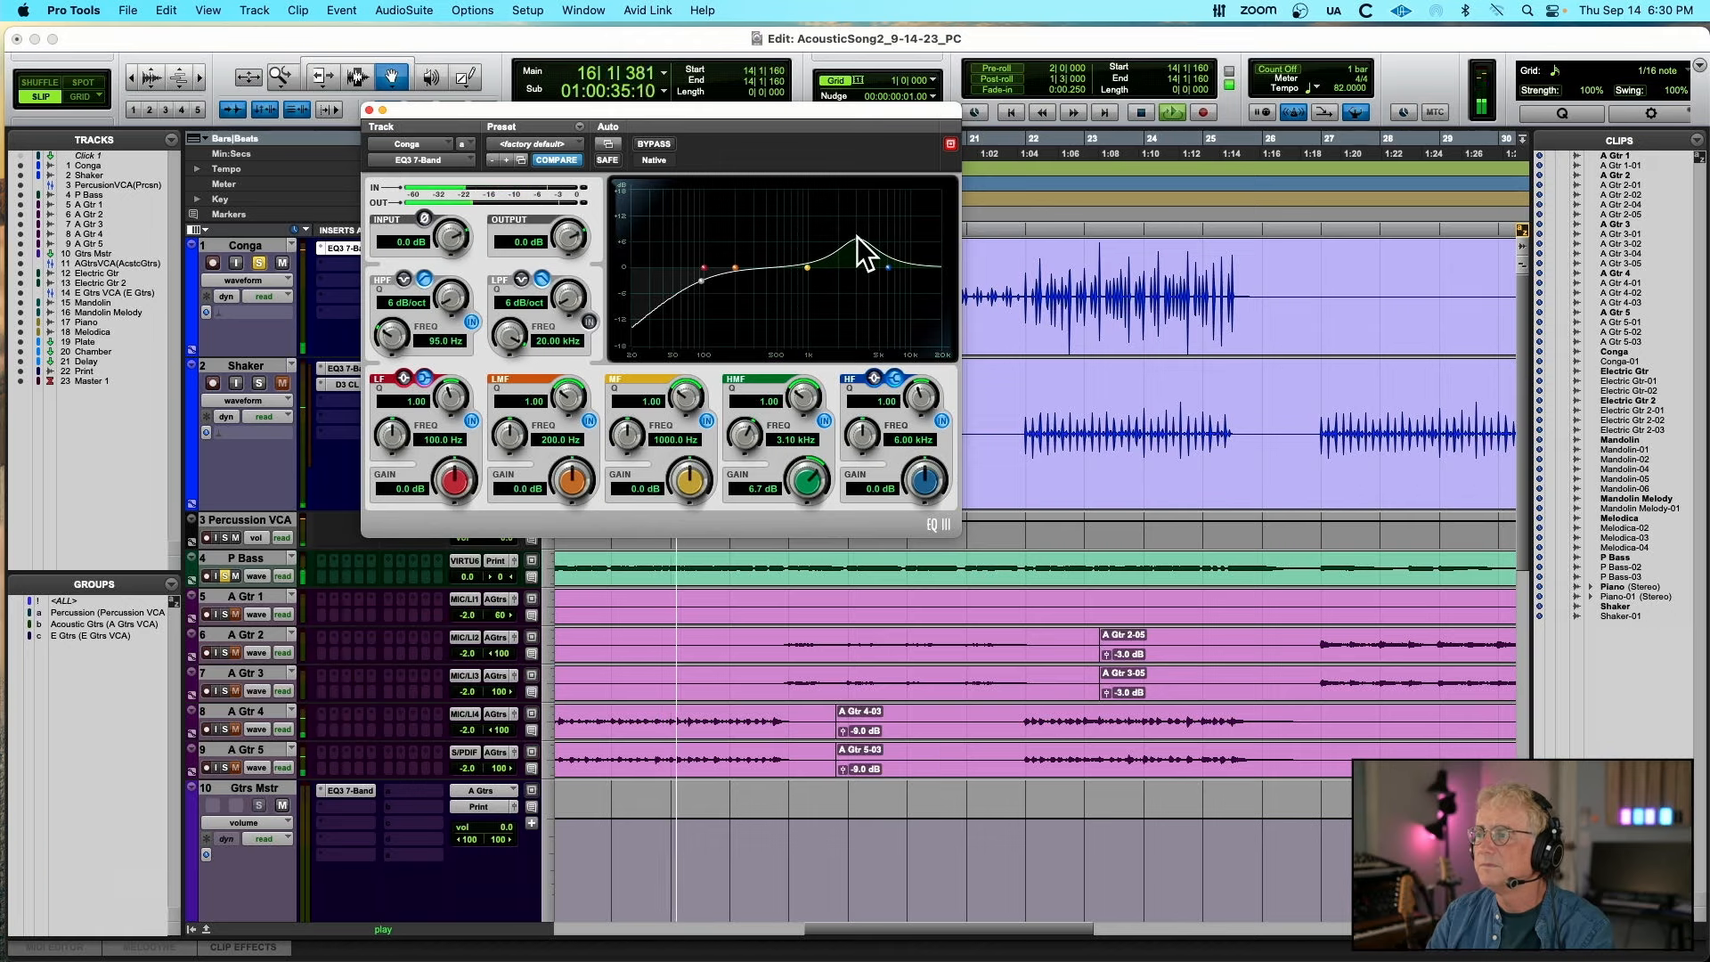
pyautogui.click(654, 144)
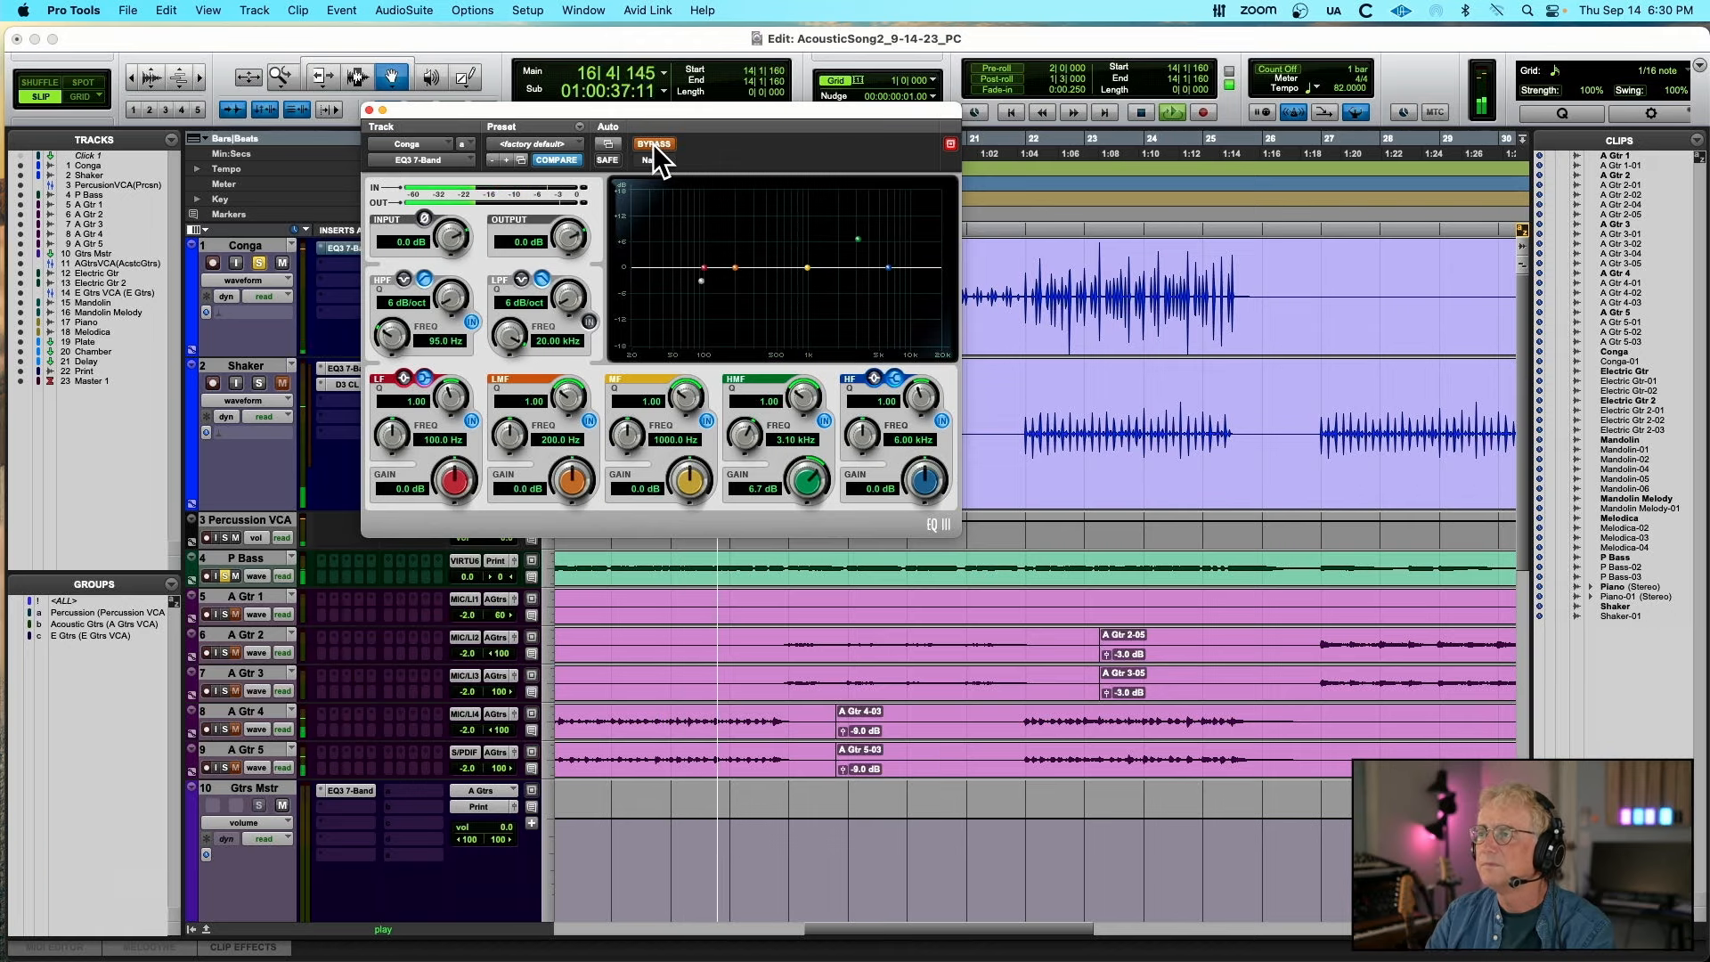
pyautogui.click(653, 144)
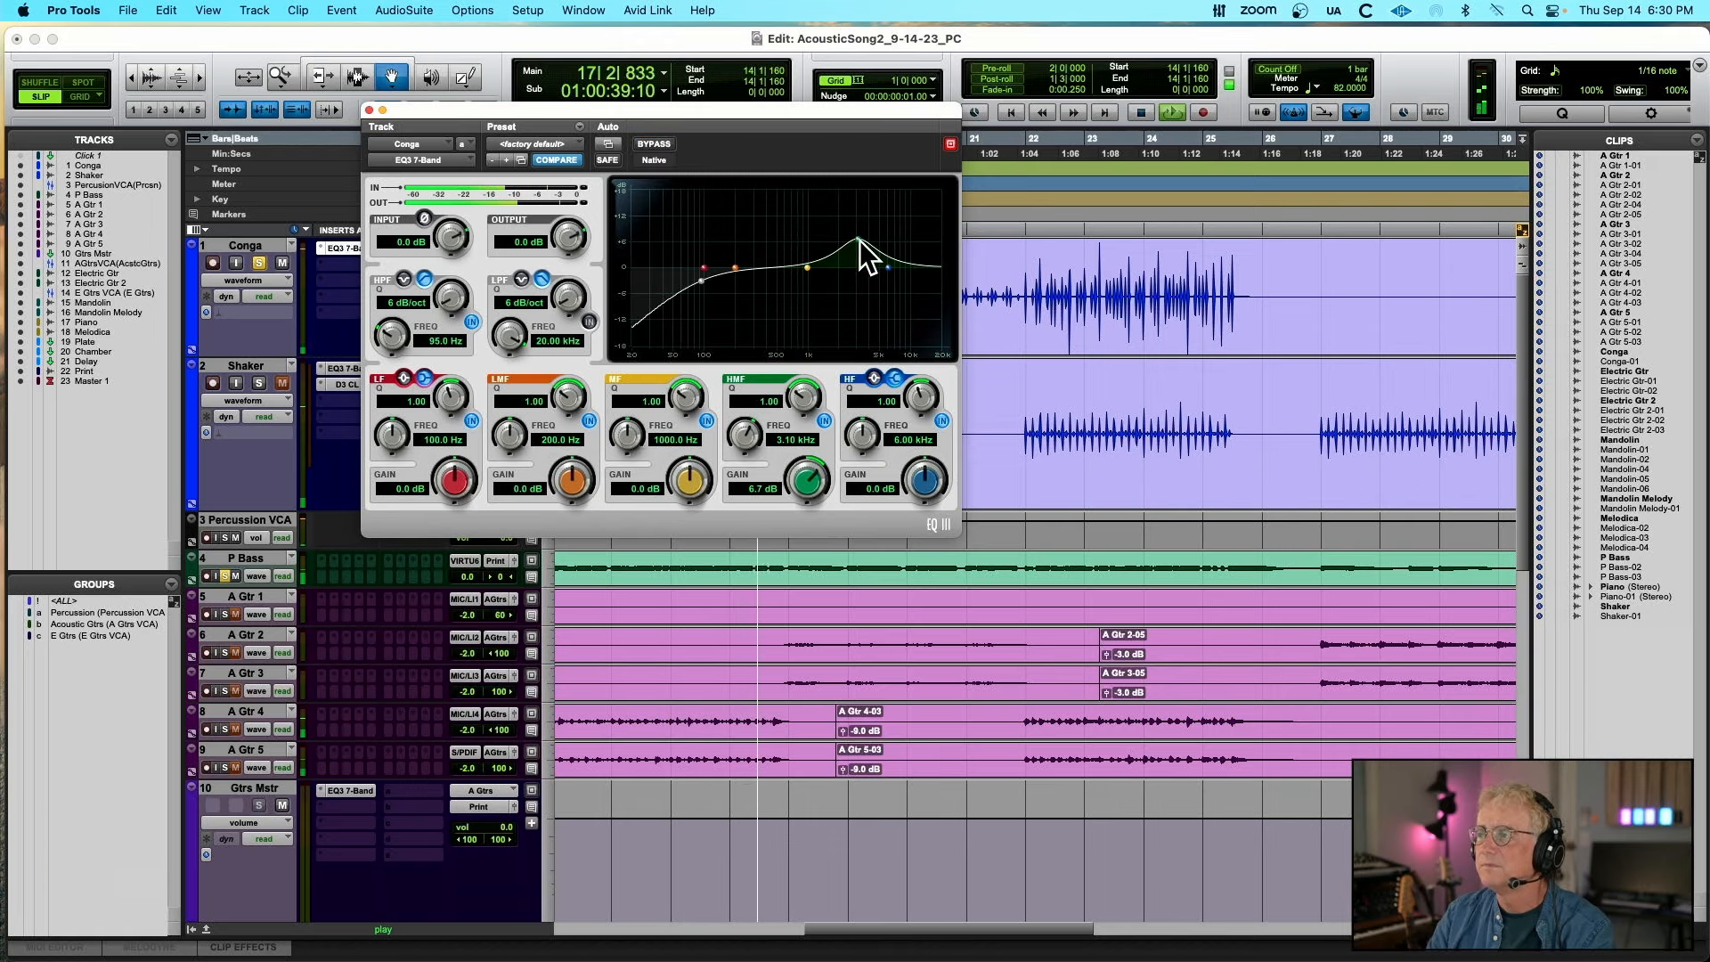
pyautogui.moveTo(859, 239); pyautogui.dragTo(859, 253)
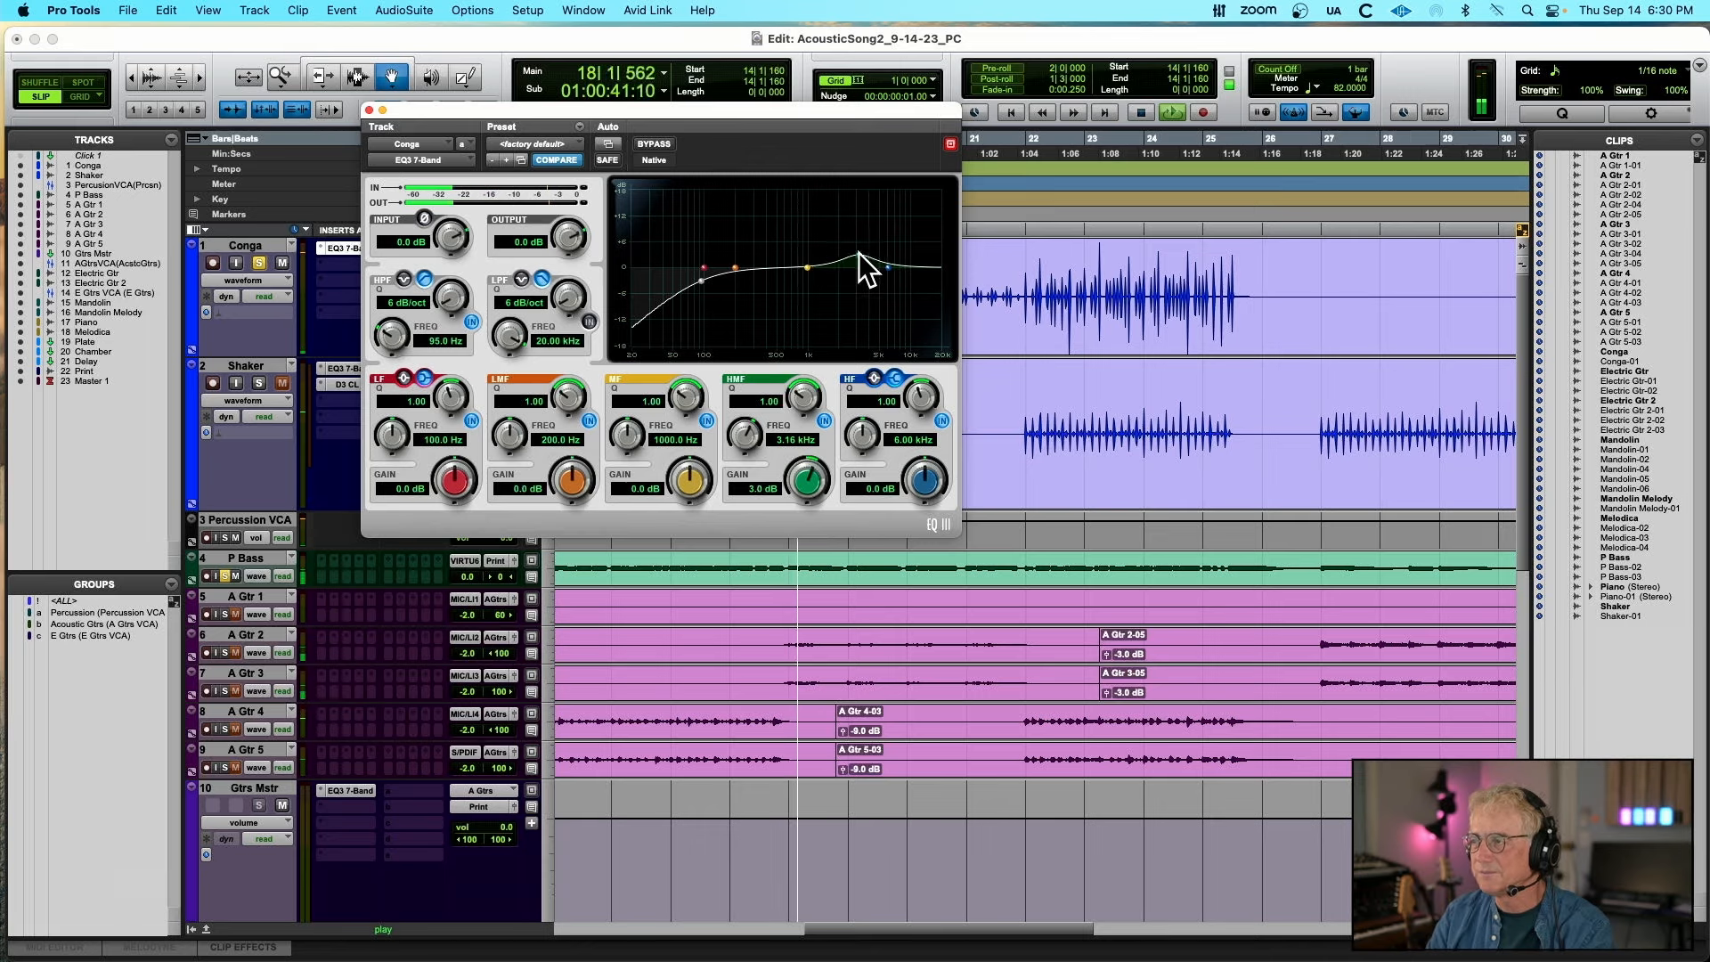
pyautogui.press('space')
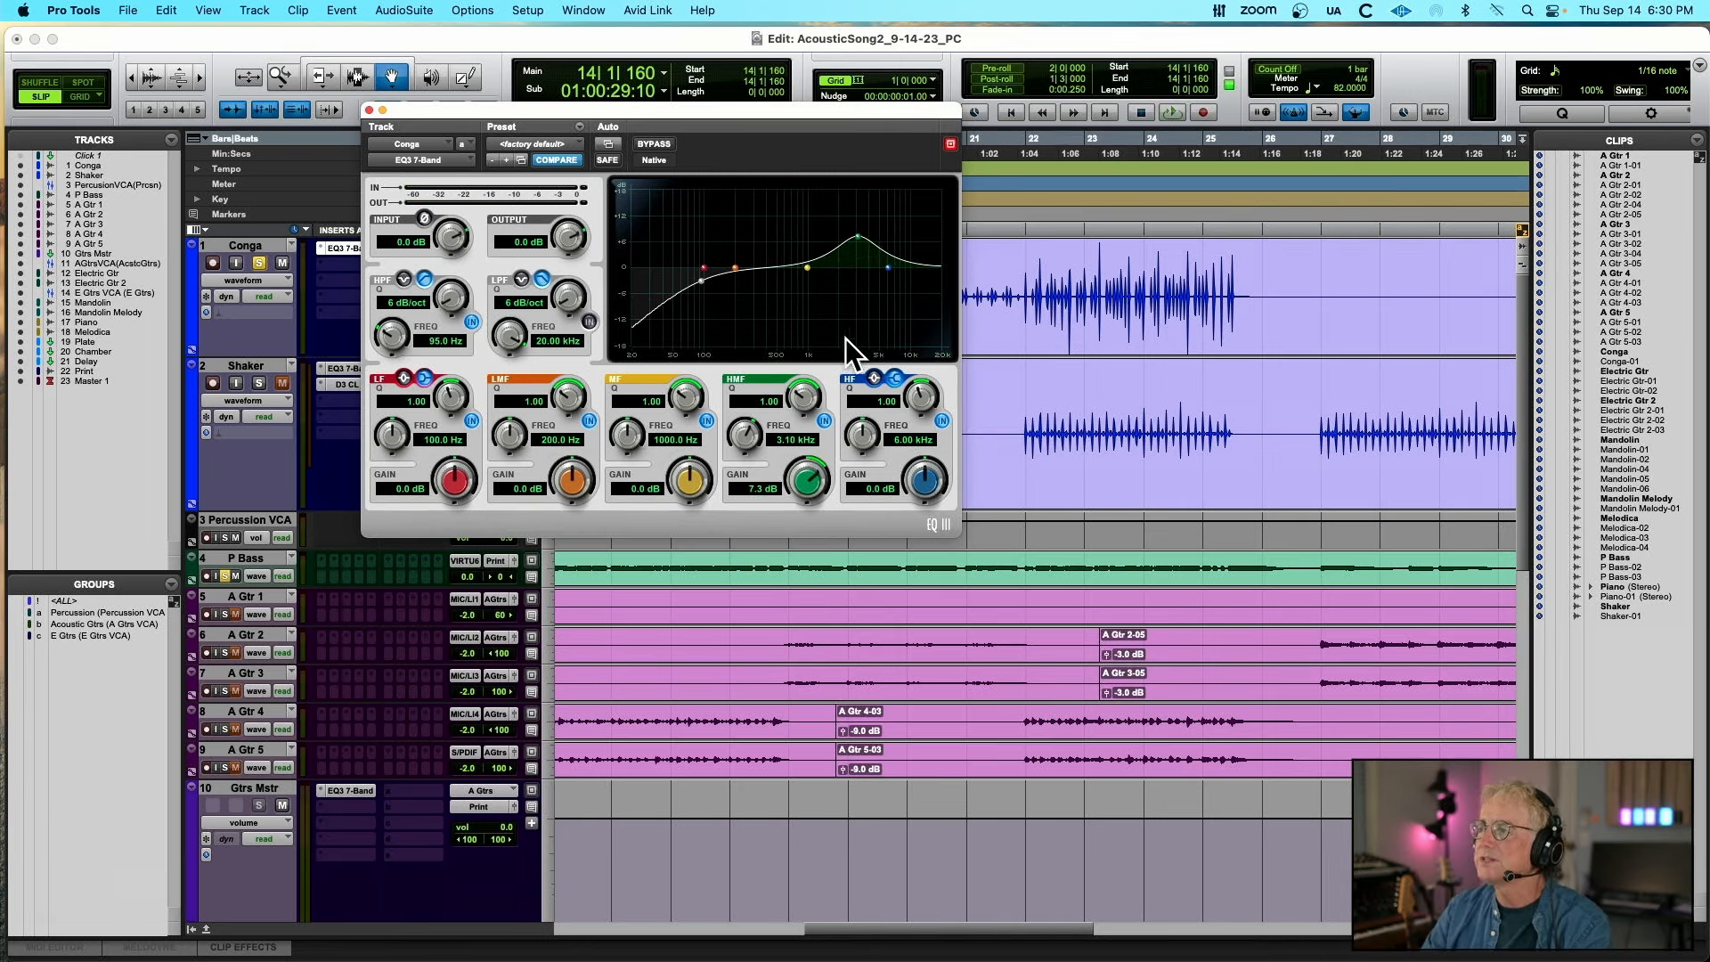
# Sweep a narrow high-mid boost with Q 10.00 and about 18 dB gain during playback, from 3.10 kHz down to about 2.54 kHz
pyautogui.moveTo(797, 401); pyautogui.dragTo(804, 348)
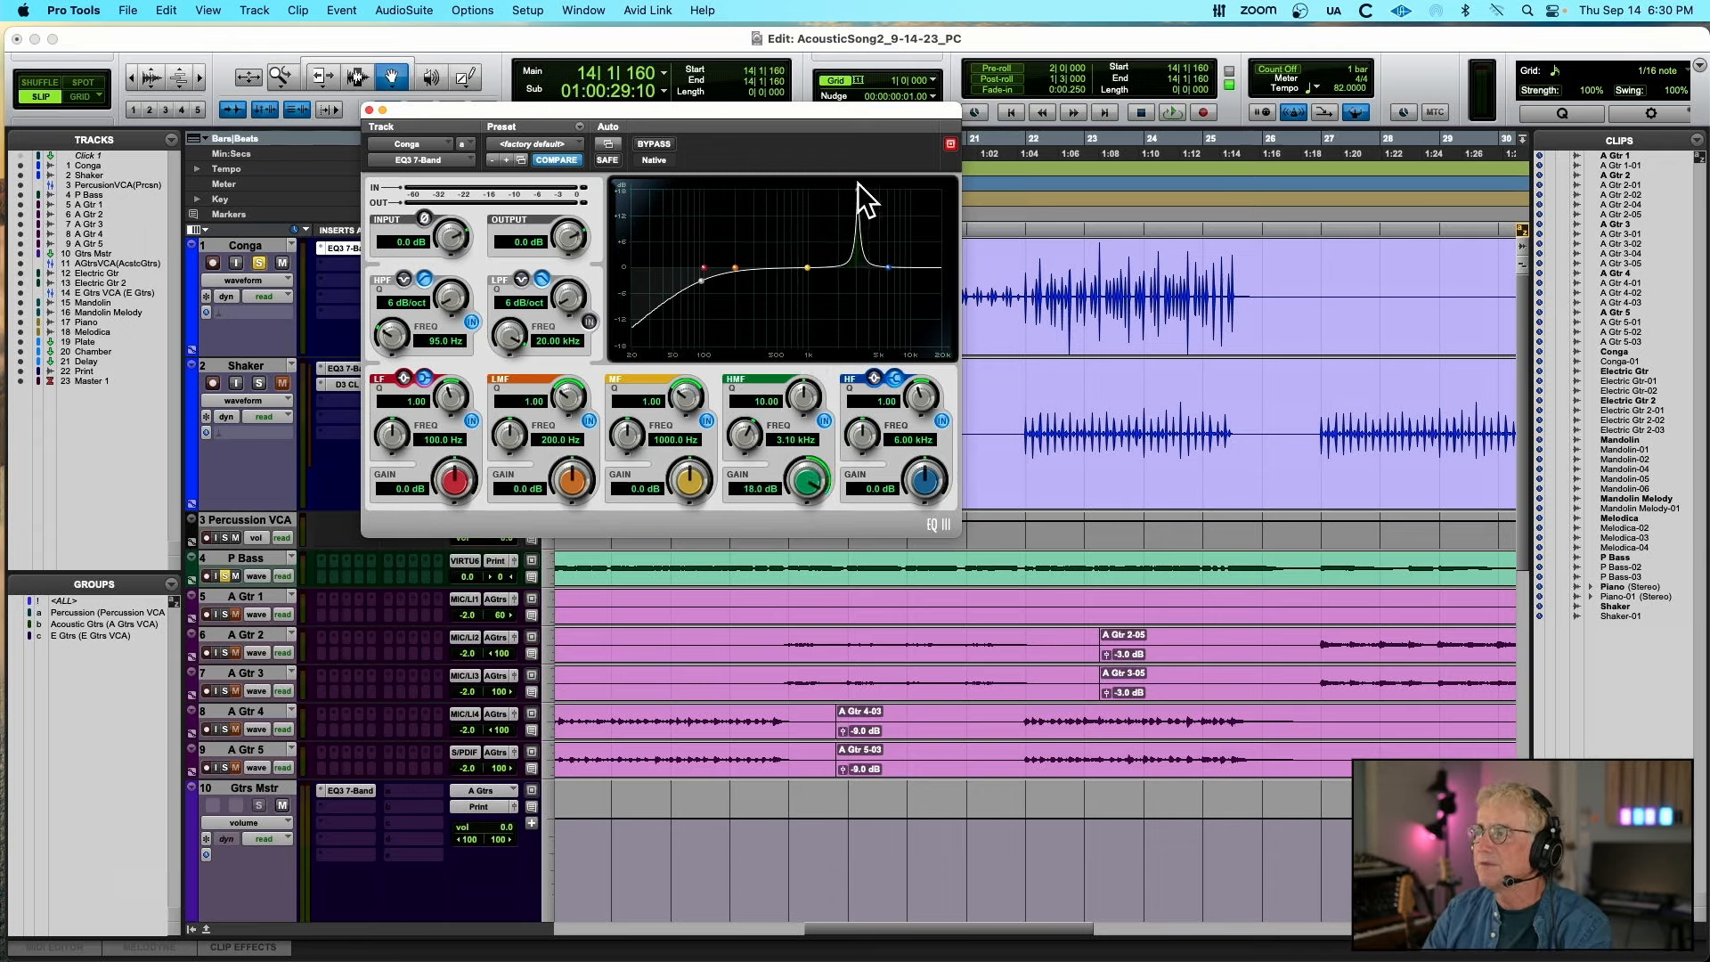
pyautogui.press('space')
pyautogui.moveTo(858, 183); pyautogui.dragTo(843, 190)
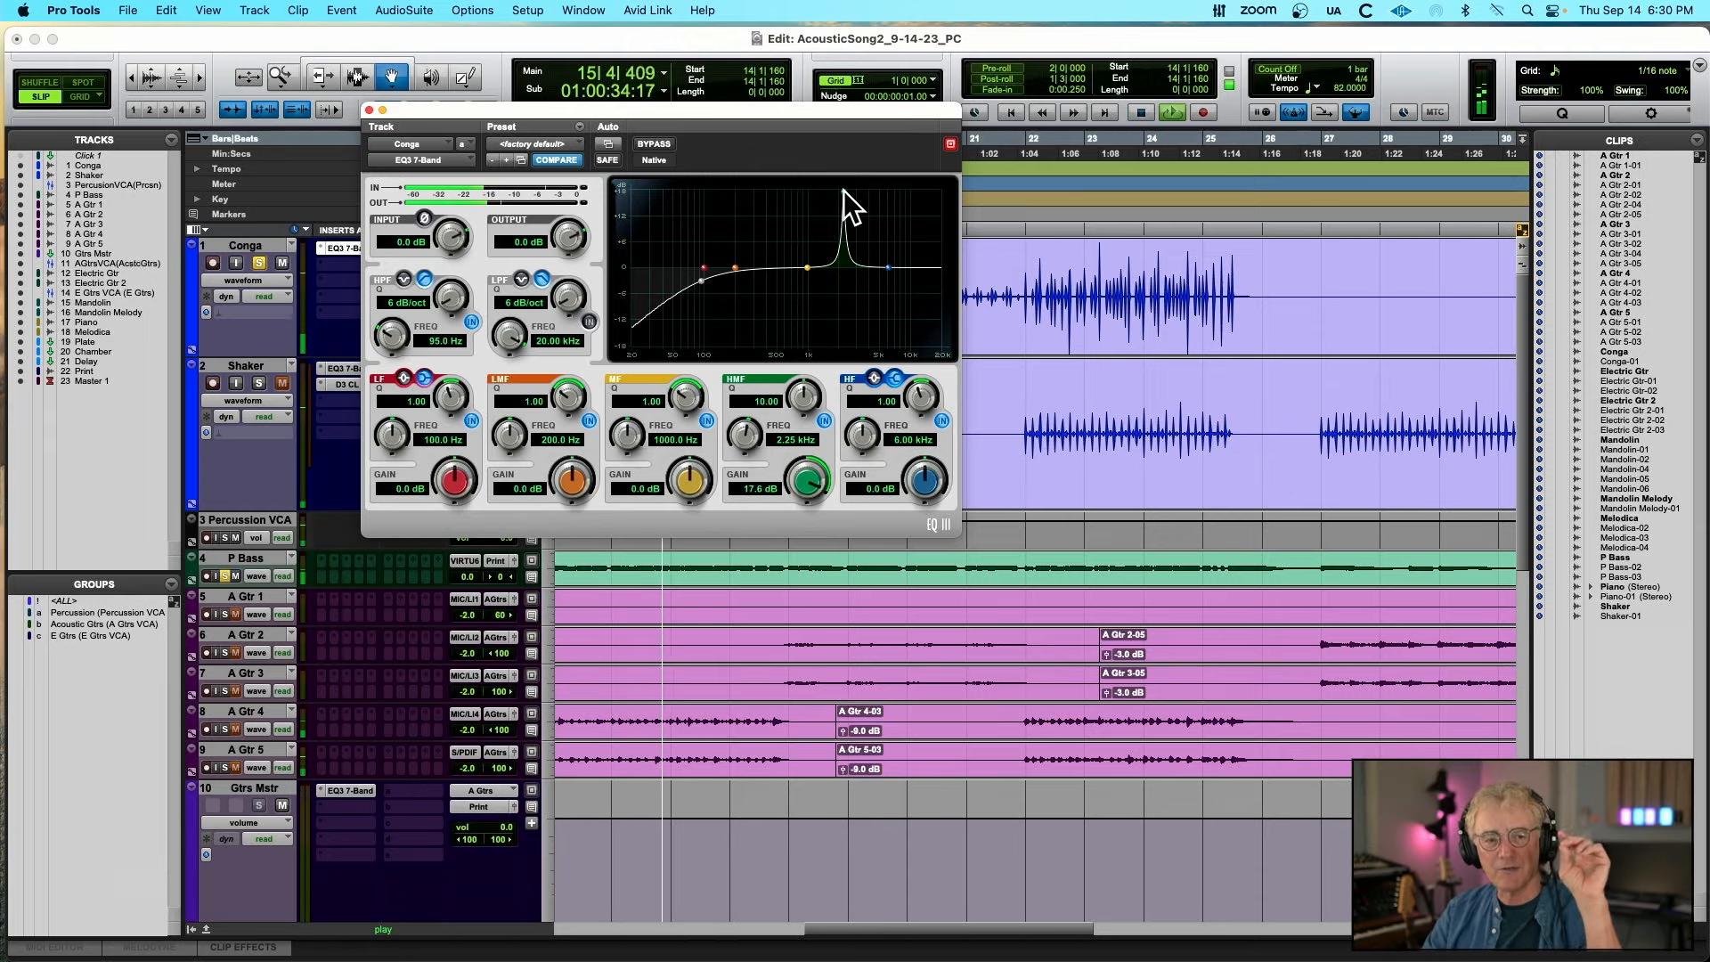
pyautogui.moveTo(843, 191); pyautogui.dragTo(848, 189)
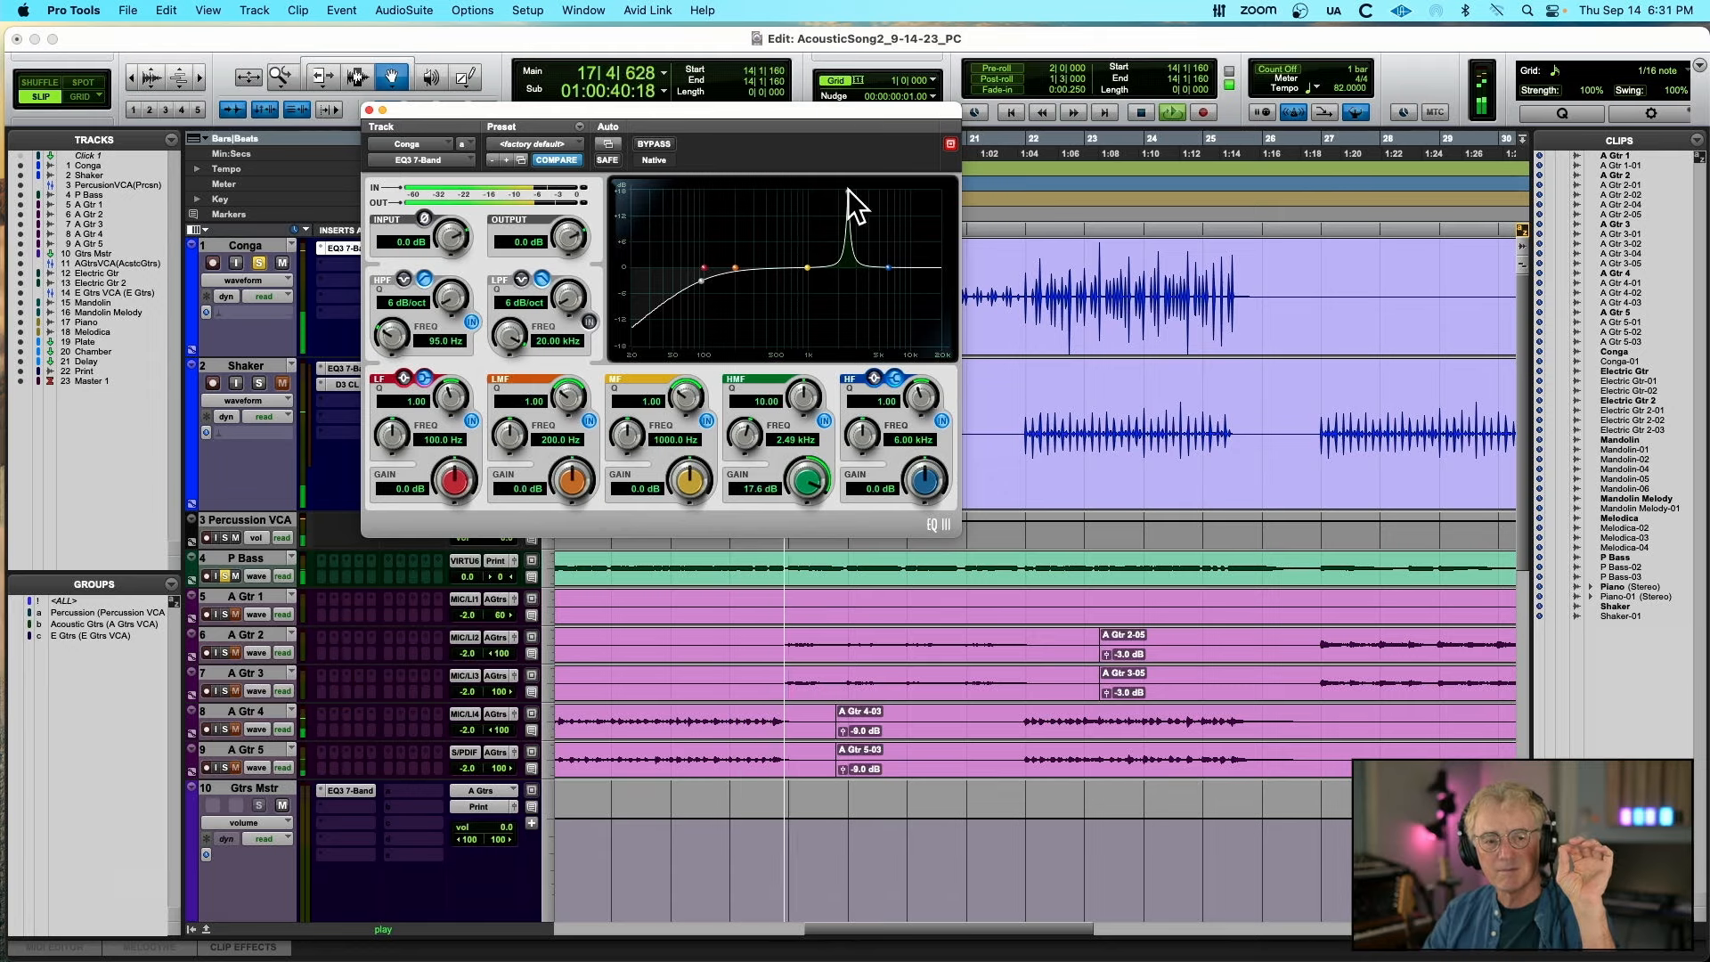
pyautogui.moveTo(848, 190); pyautogui.dragTo(849, 190)
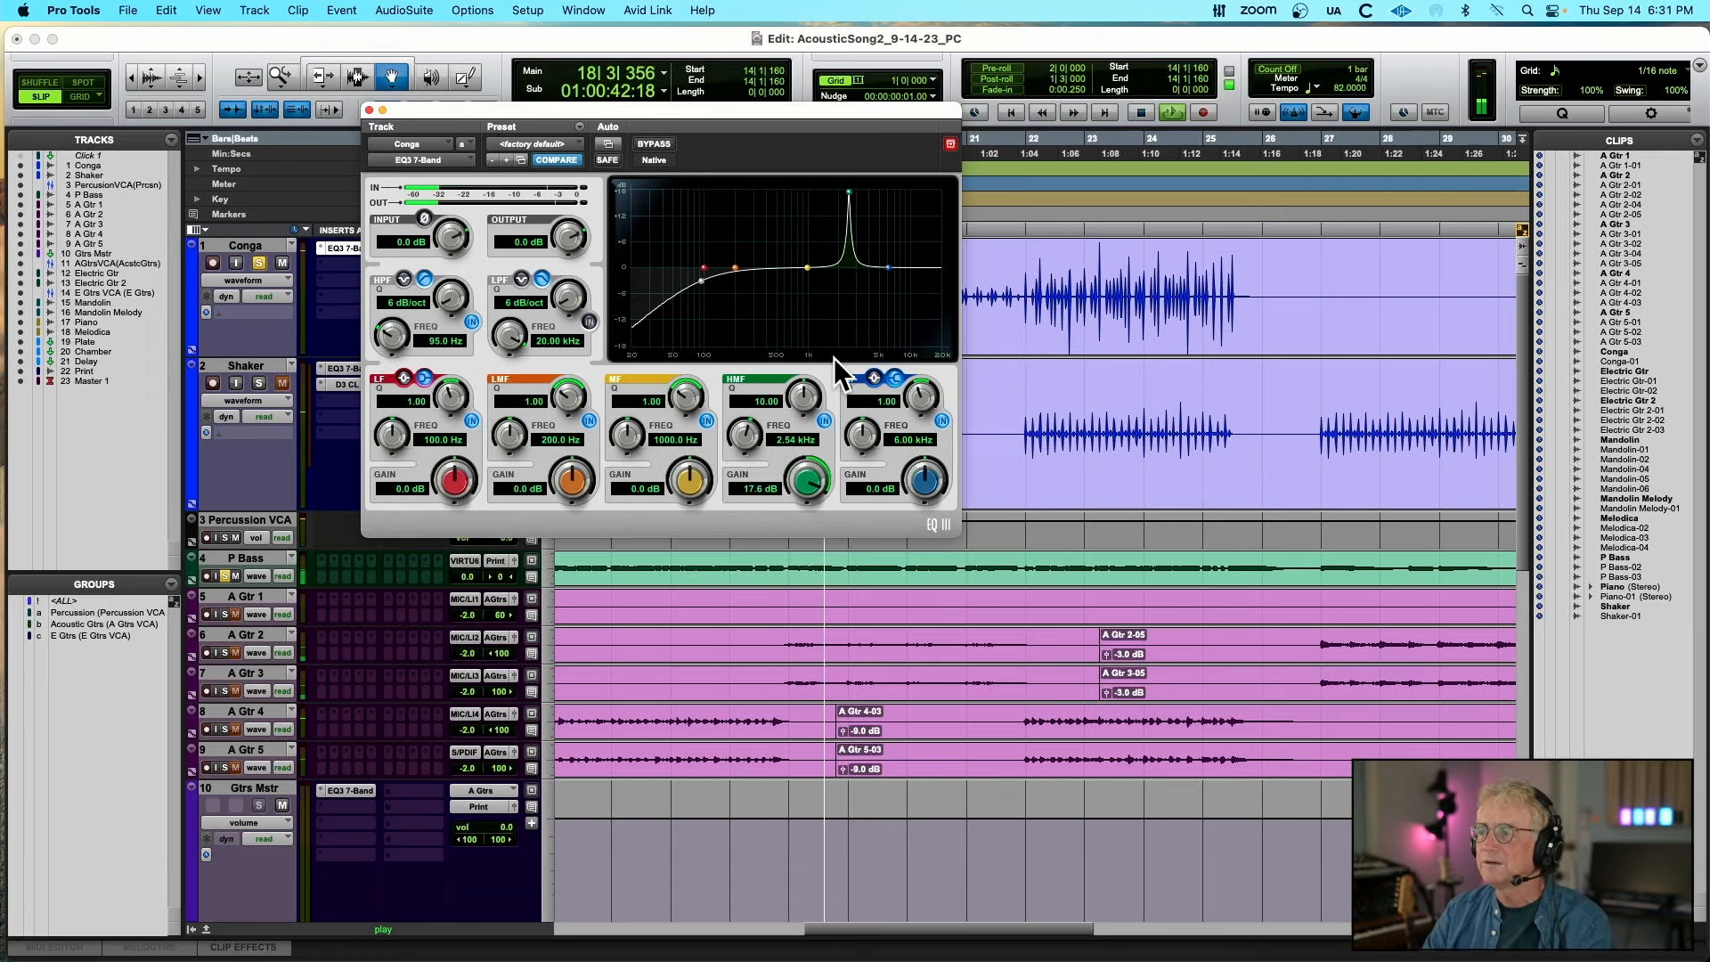
pyautogui.press('space')
# Set the Conga EQ's high-mid band to 3.6 dB at 2.59 kHz with a Q of 2.63
pyautogui.moveTo(802, 394); pyautogui.dragTo(789, 425)
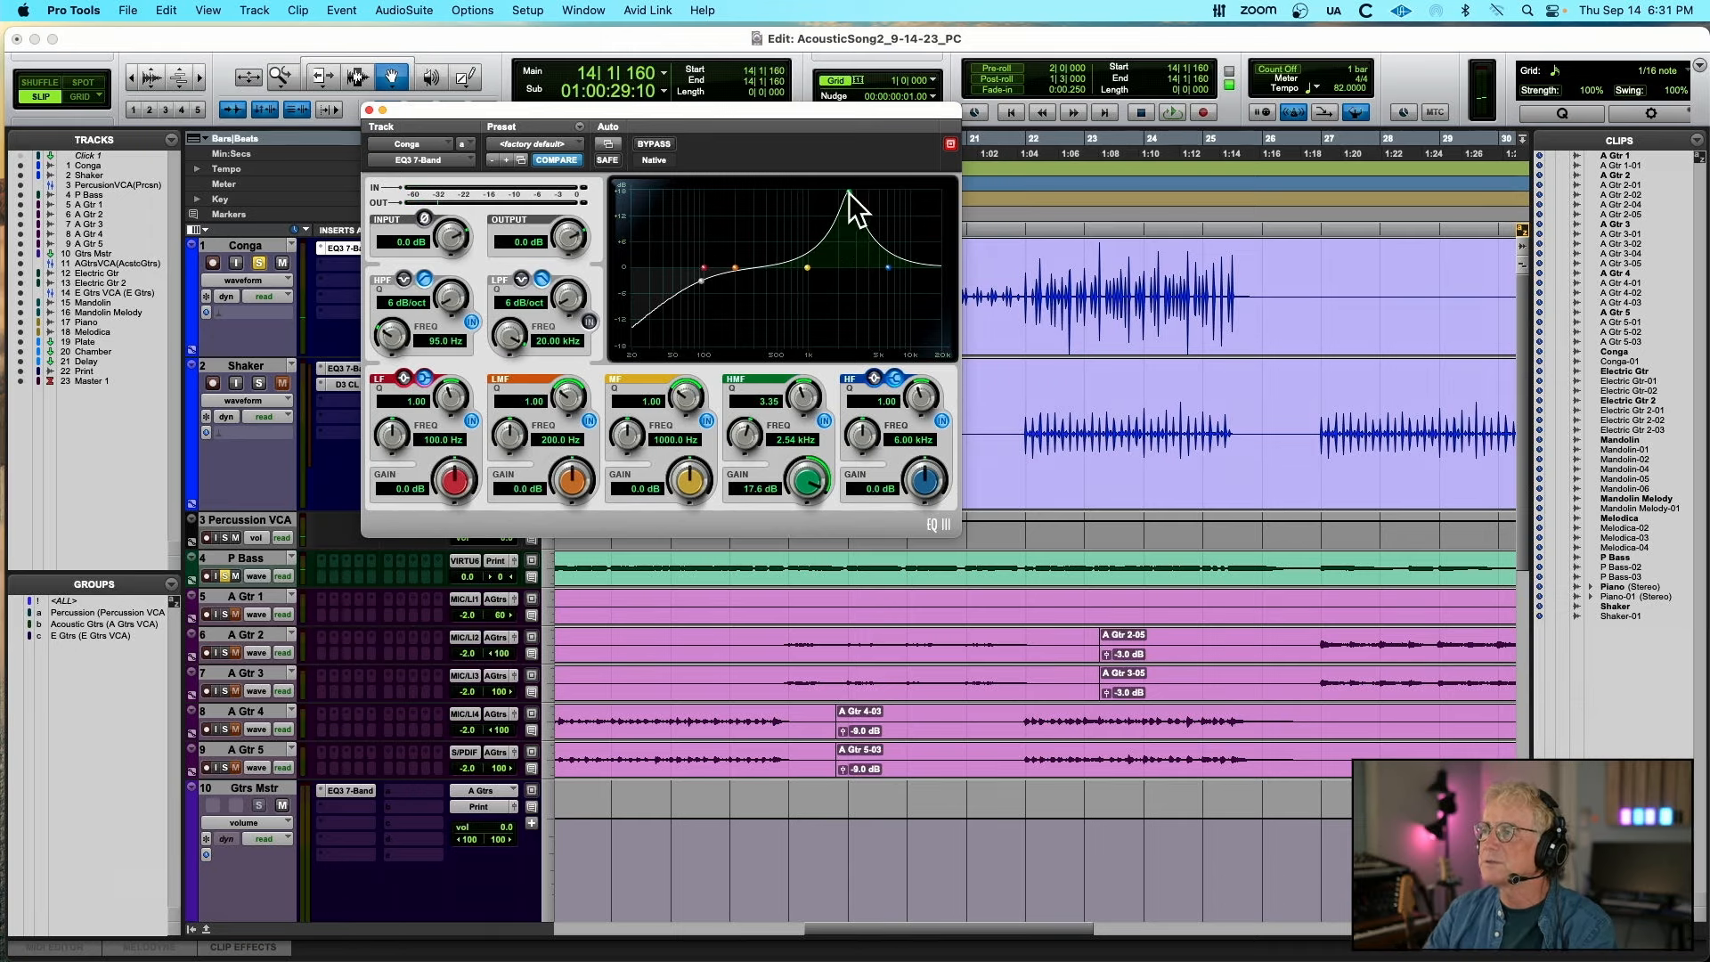
pyautogui.moveTo(848, 194); pyautogui.dragTo(850, 242)
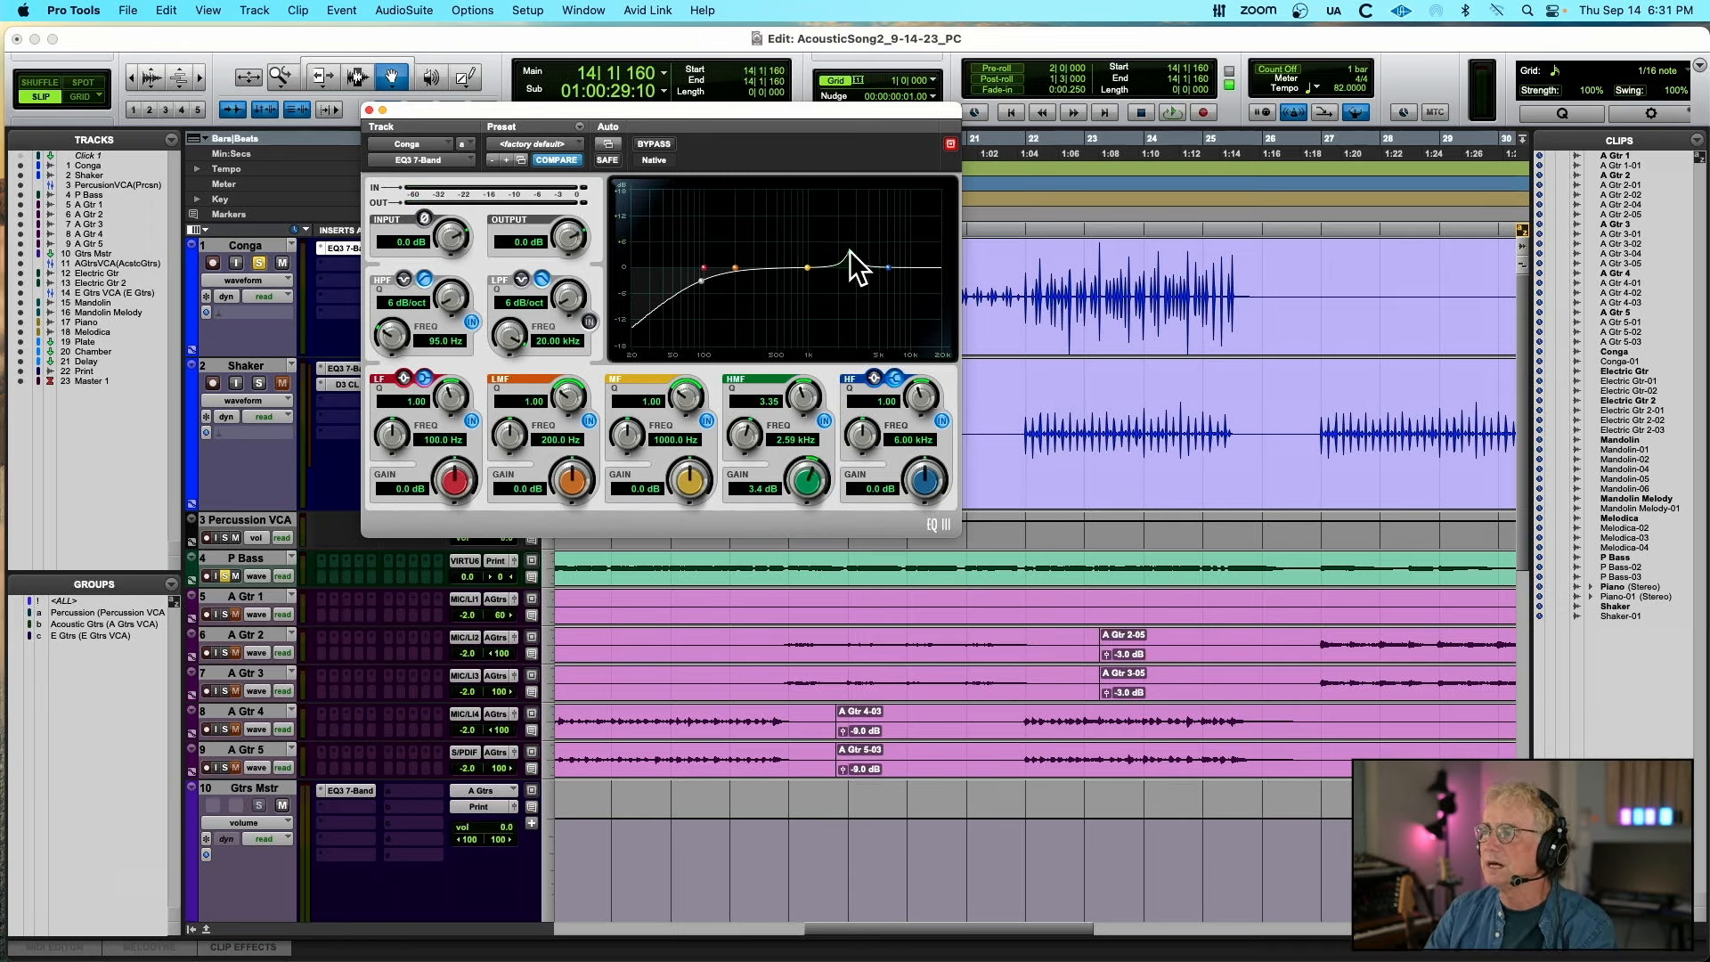
pyautogui.press('space')
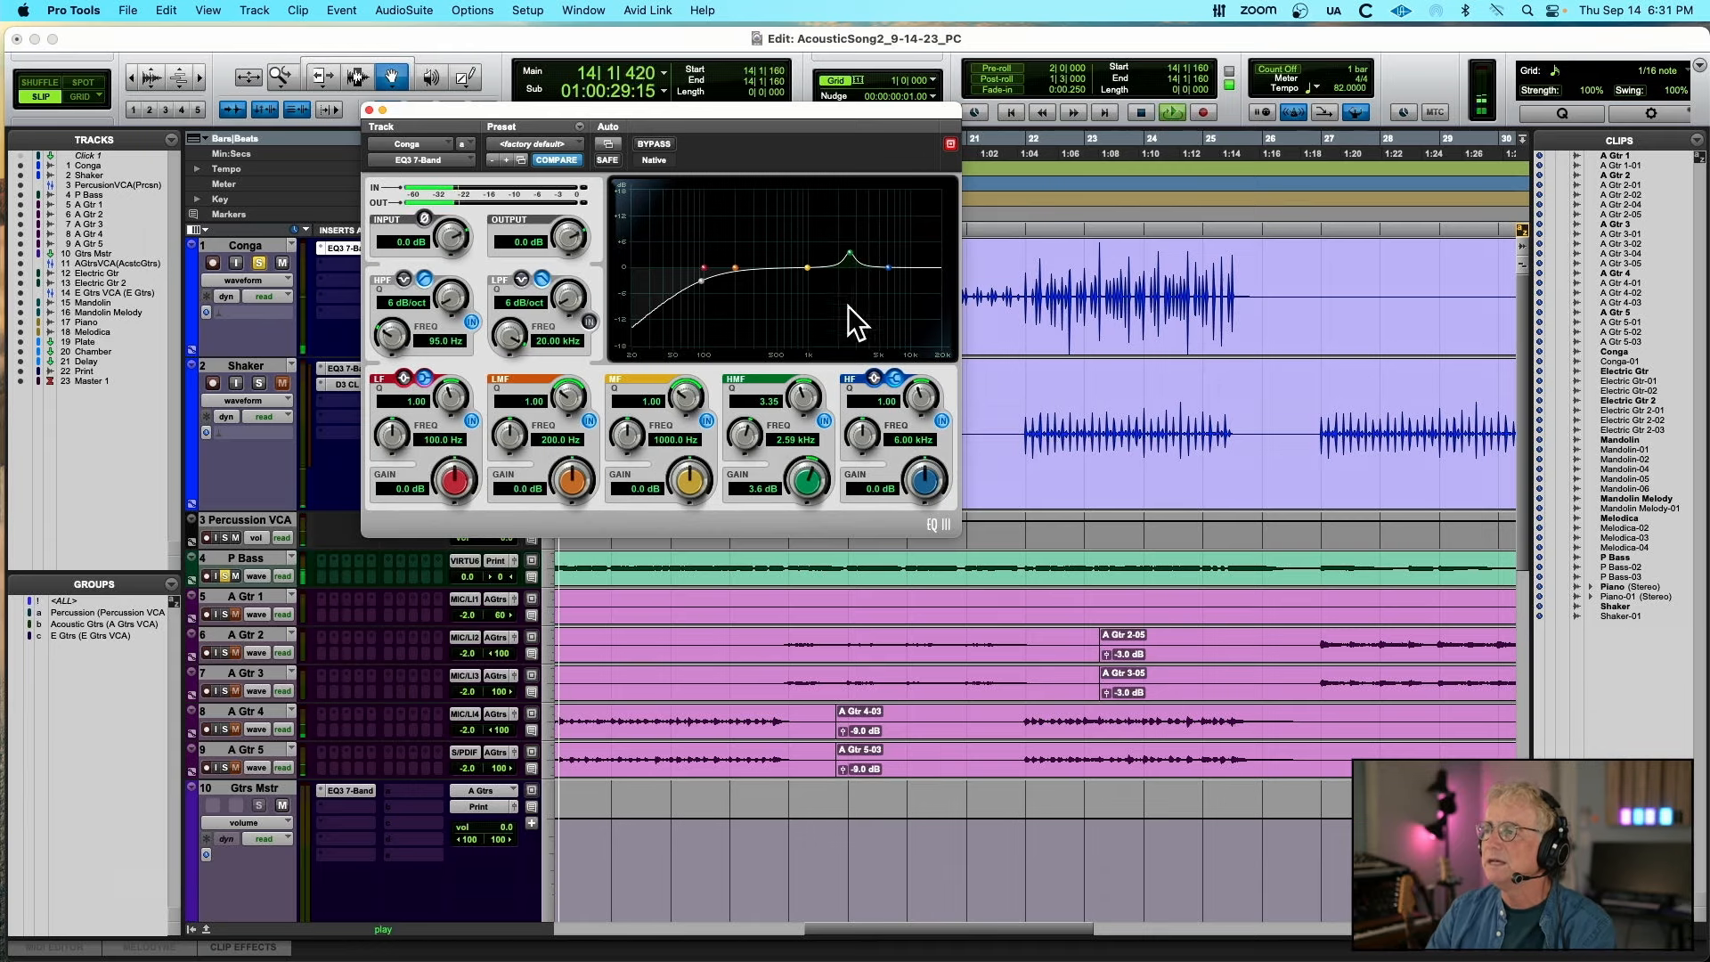
pyautogui.moveTo(798, 388); pyautogui.dragTo(773, 414)
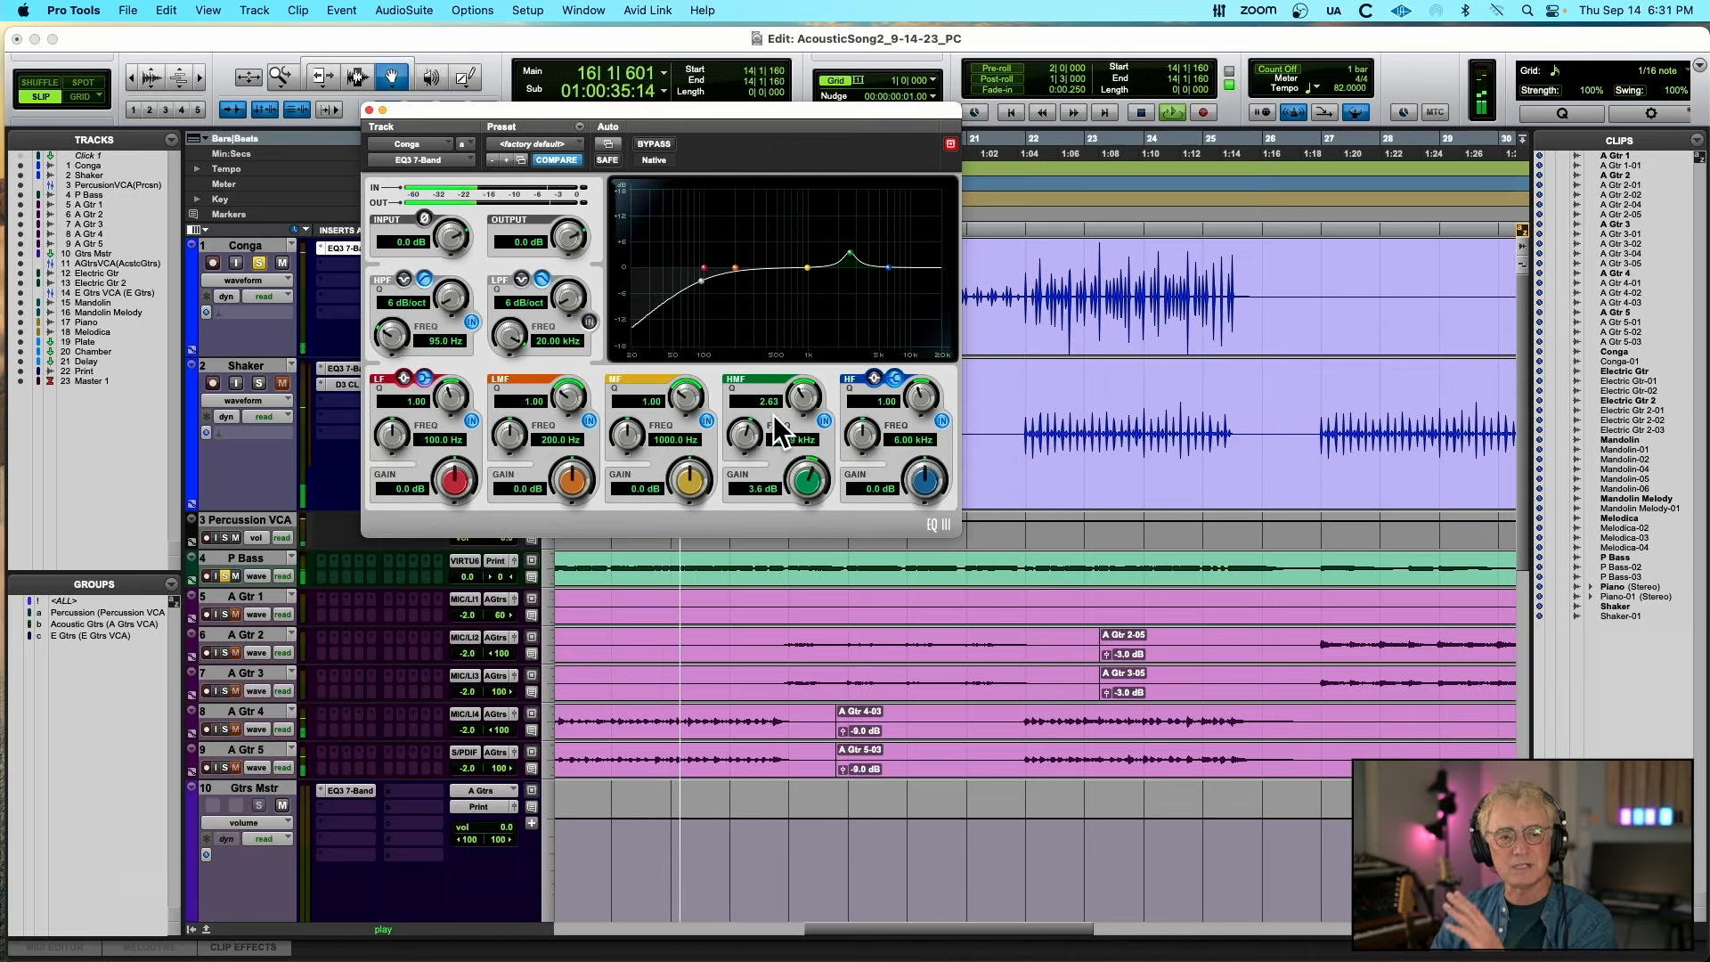
# Compare the Conga EQ bypassed and active during playback, set its output to -0.6 dB, and close its window
pyautogui.click(654, 144)
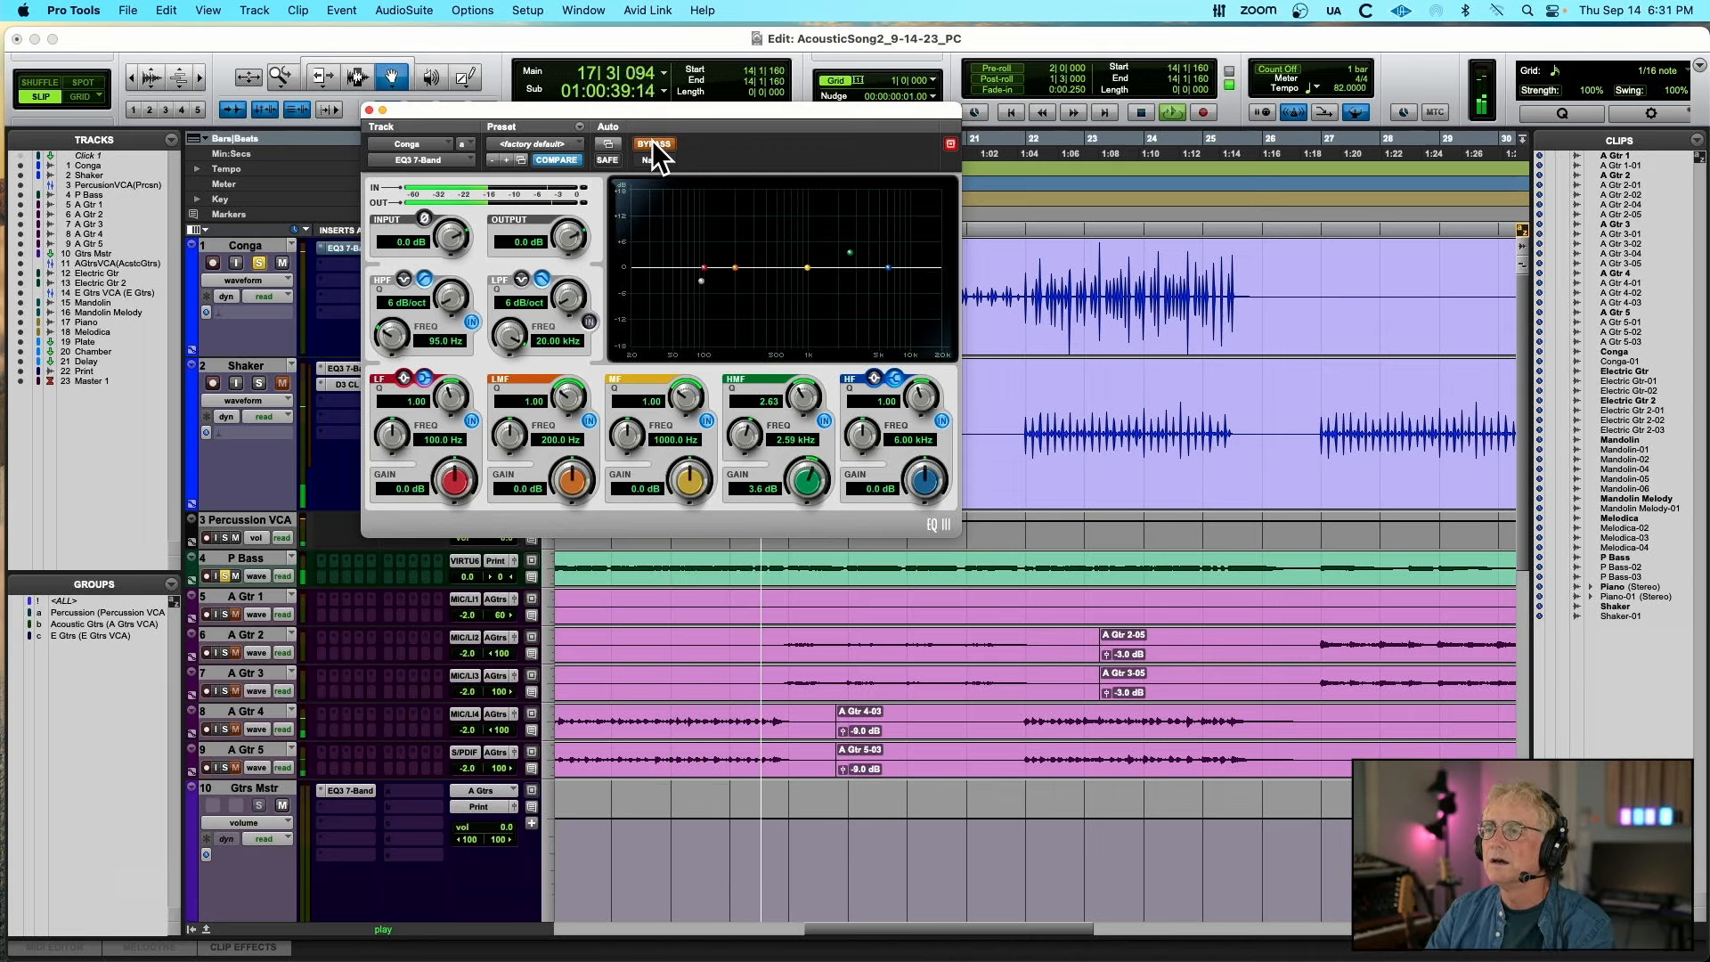
pyautogui.click(654, 144)
pyautogui.press('space')
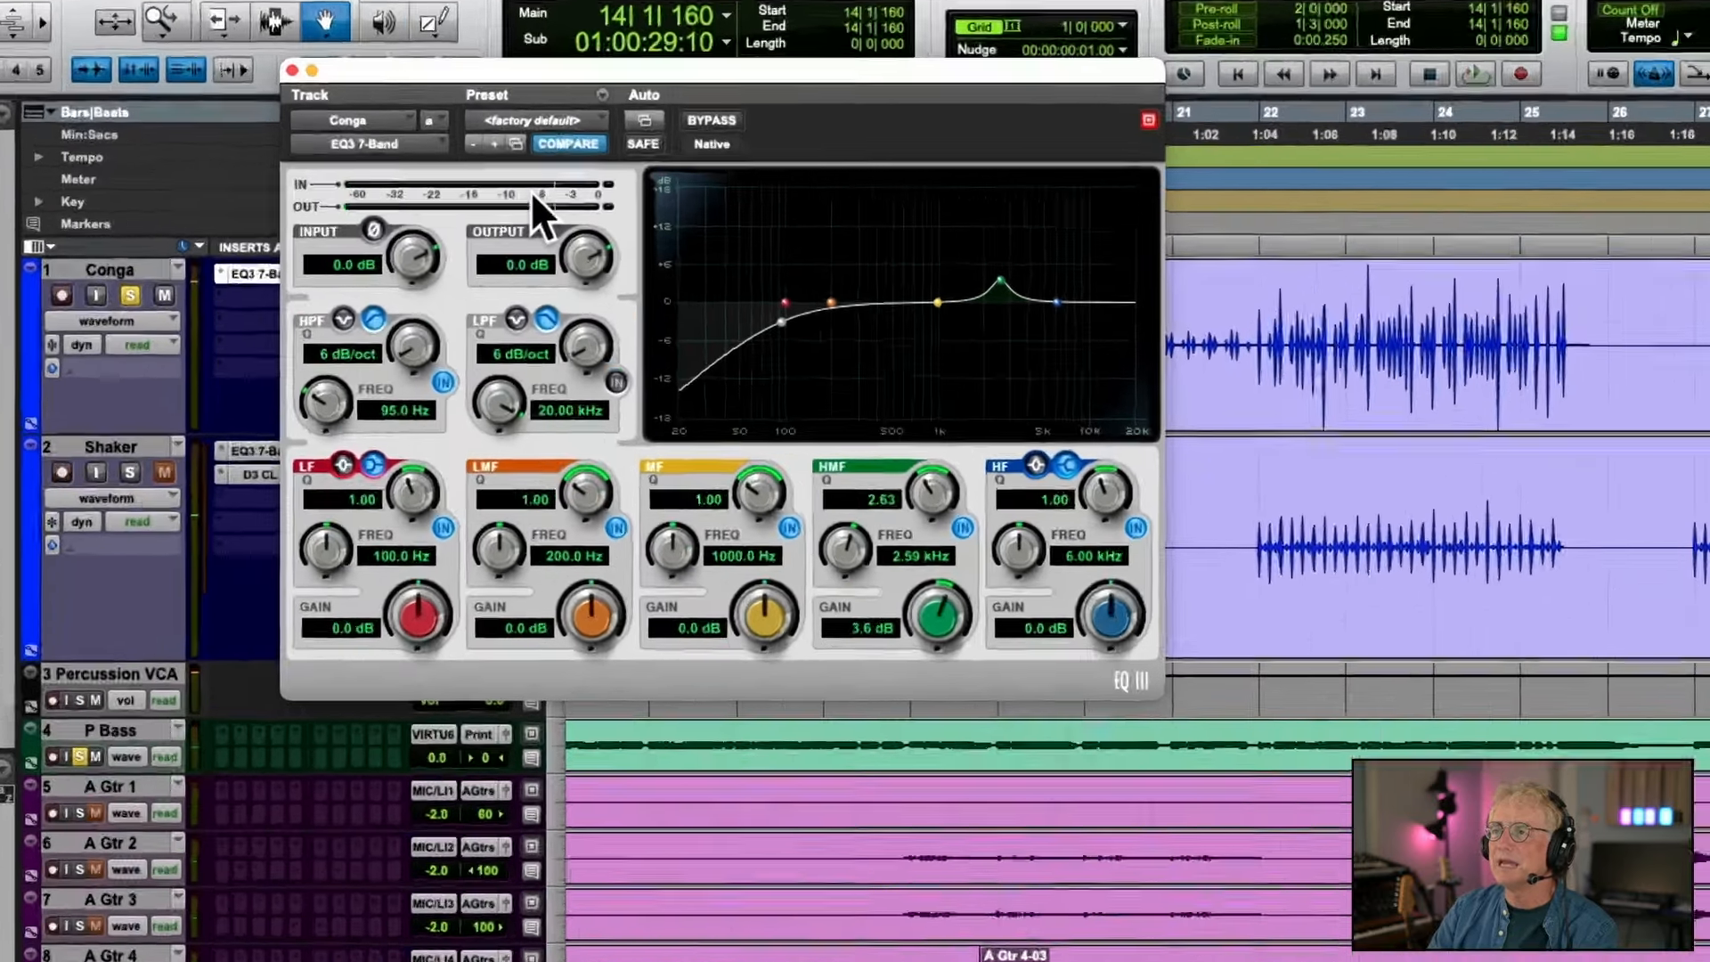
pyautogui.press('space')
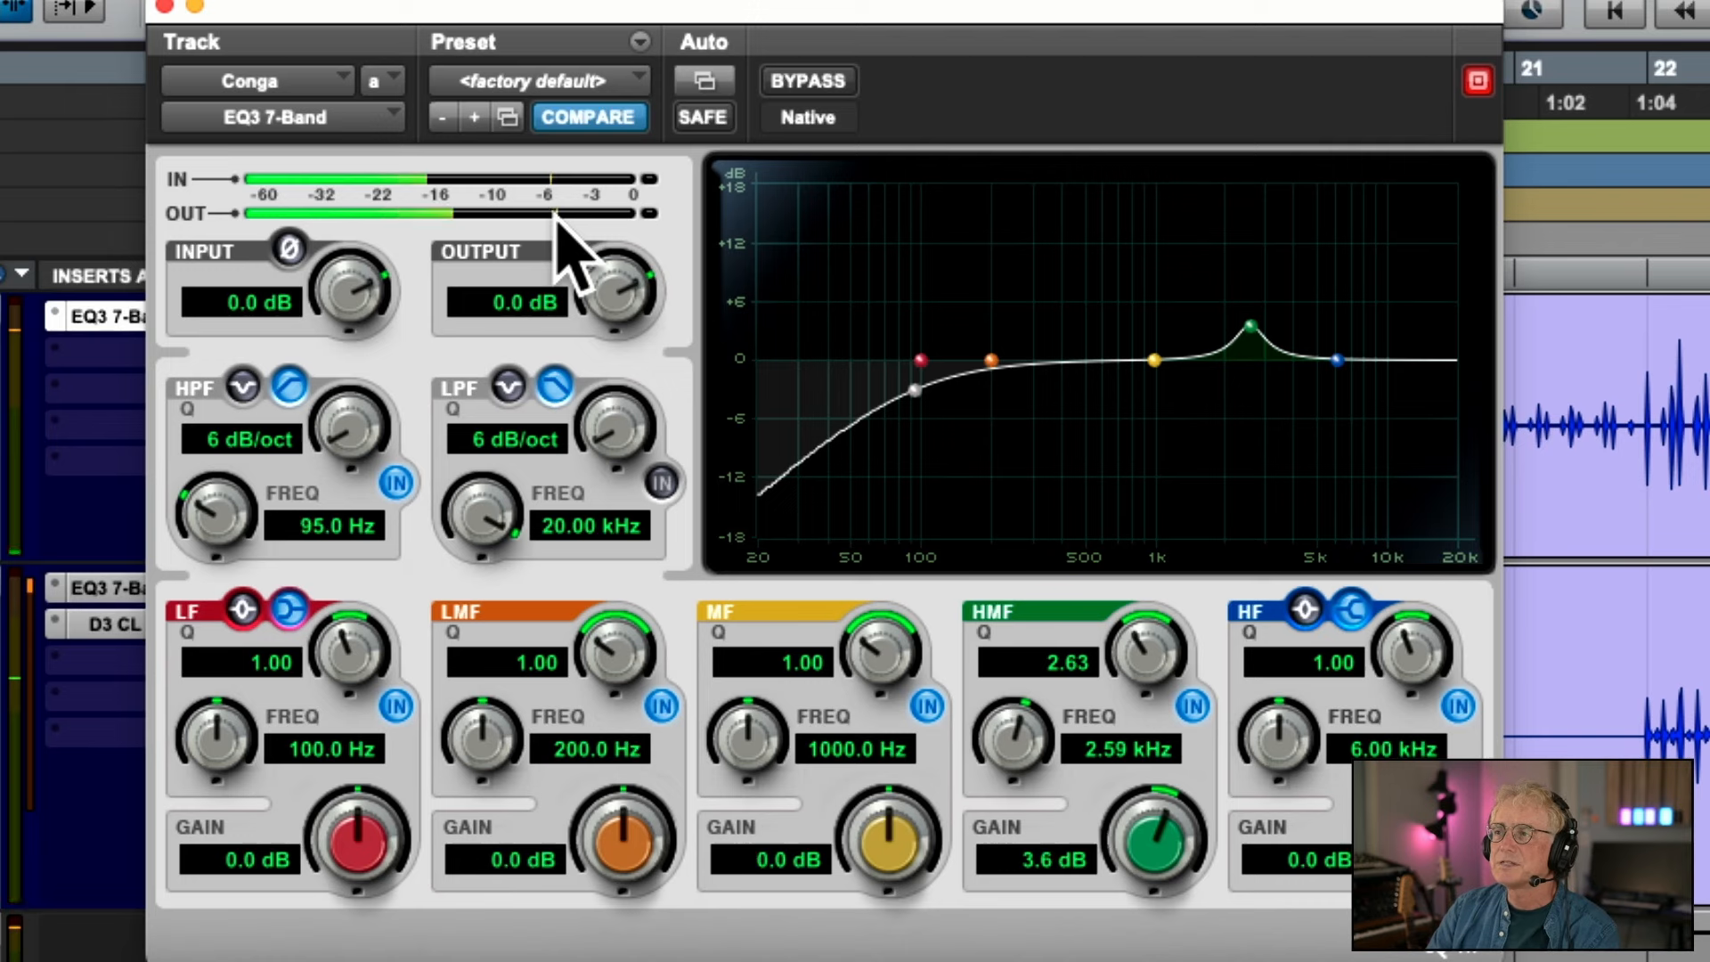
pyautogui.moveTo(592, 257)
pyautogui.mouseDown()
pyautogui.moveTo(578, 341)
pyautogui.moveTo(597, 266)
pyautogui.mouseUp()
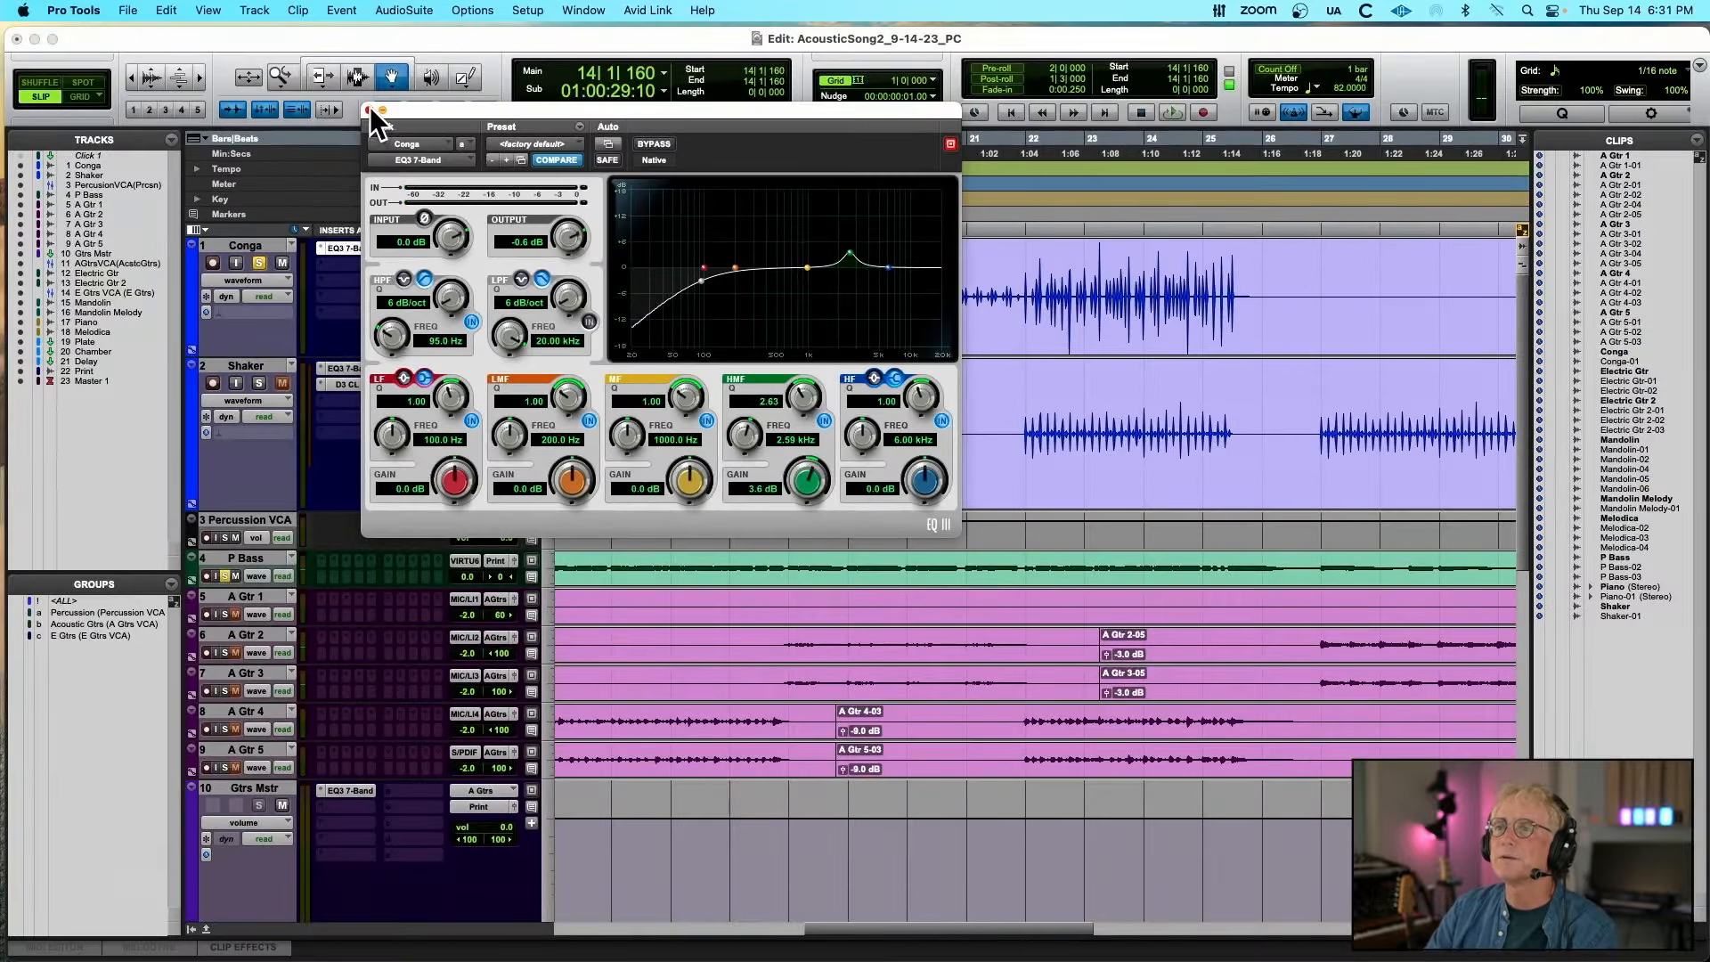
pyautogui.click(370, 110)
# Add a mono Dyn3 Compressor/Limiter to the Conga's second insert and move its window away from the track's inserts
pyautogui.click(344, 260)
pyautogui.moveTo(443, 272)
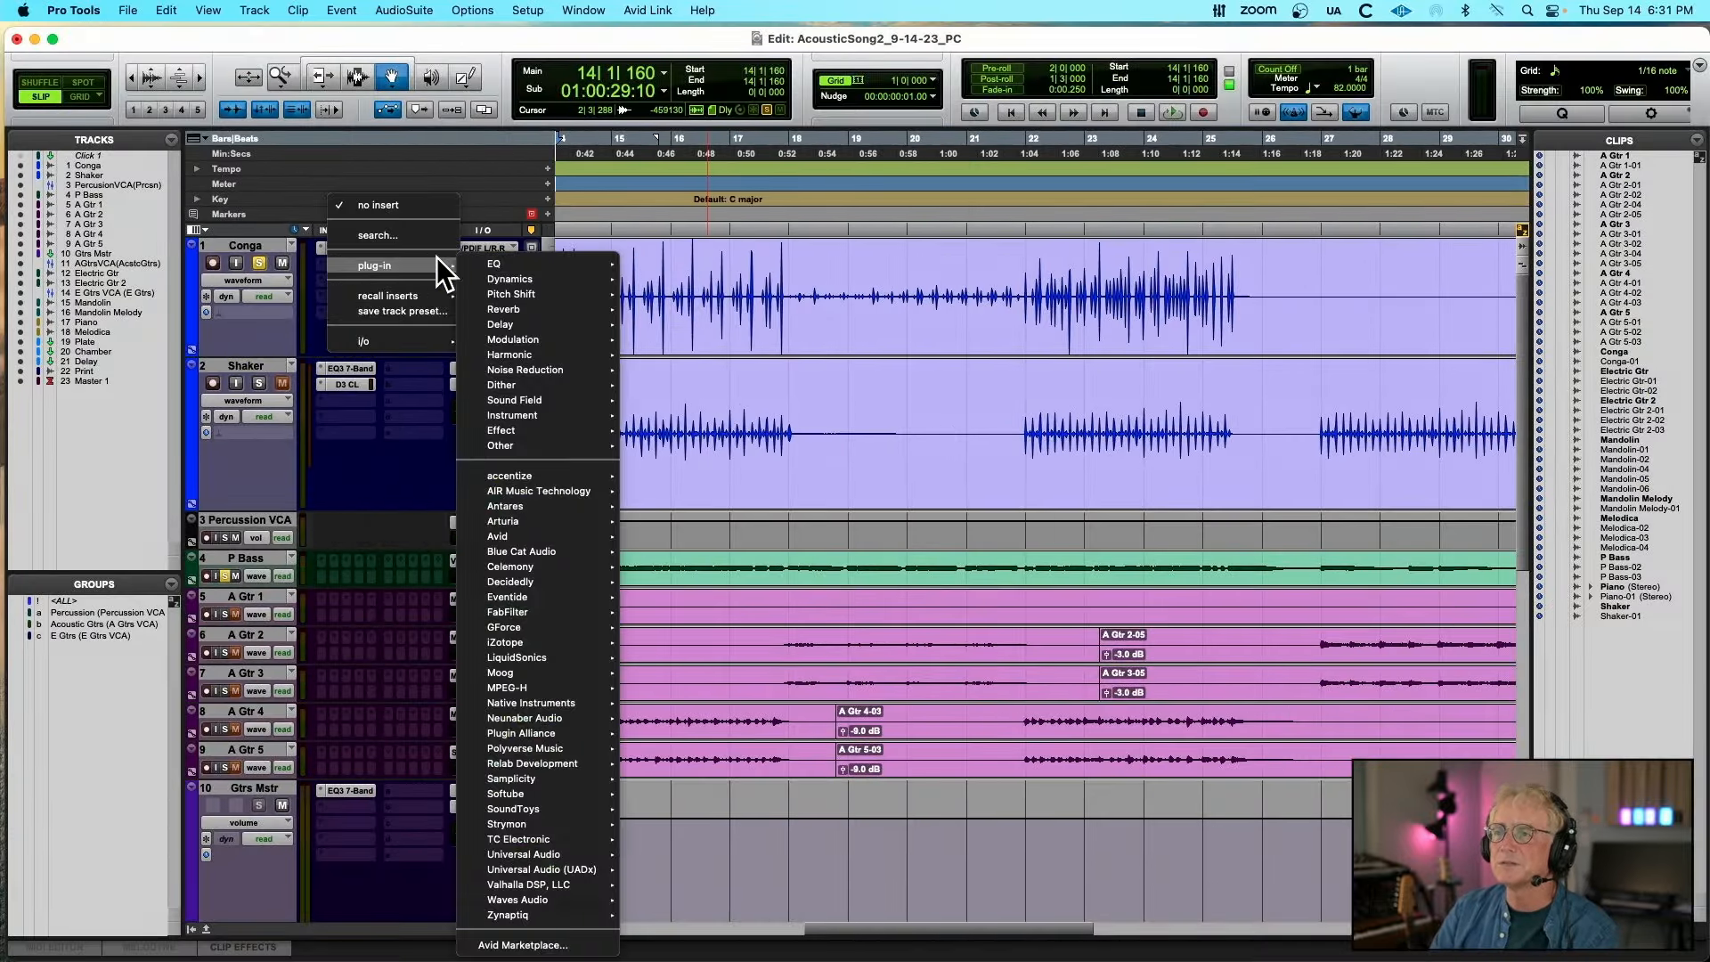
pyautogui.moveTo(497, 278)
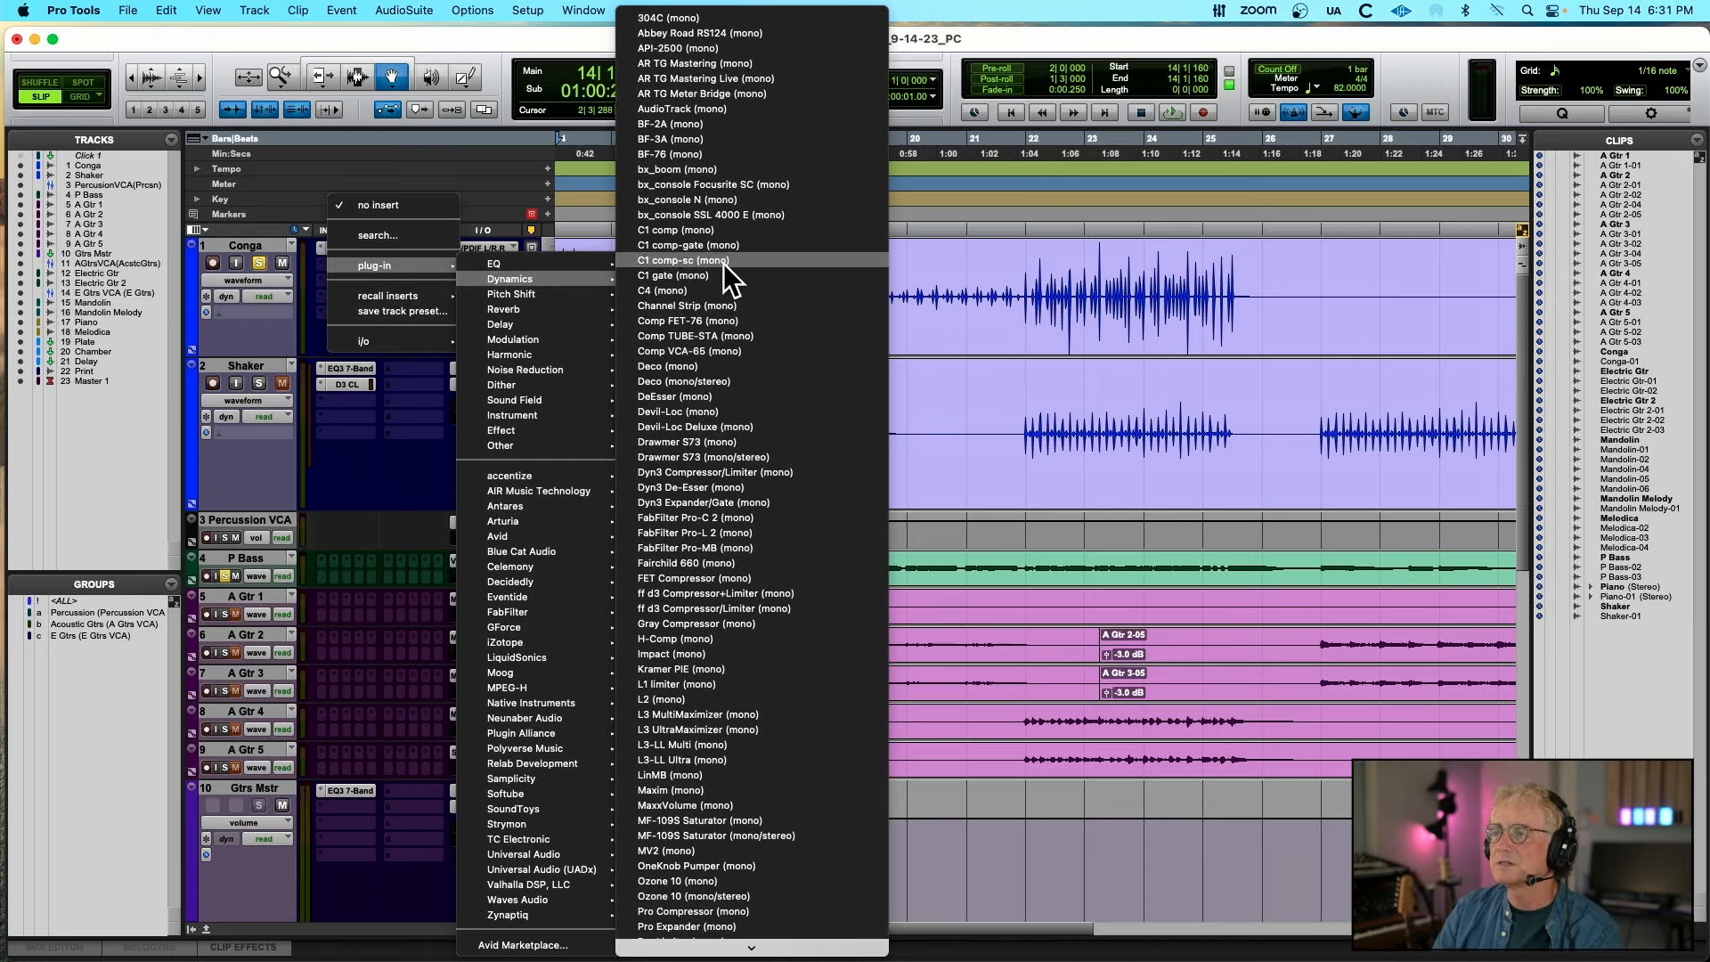
pyautogui.click(713, 470)
pyautogui.press('space')
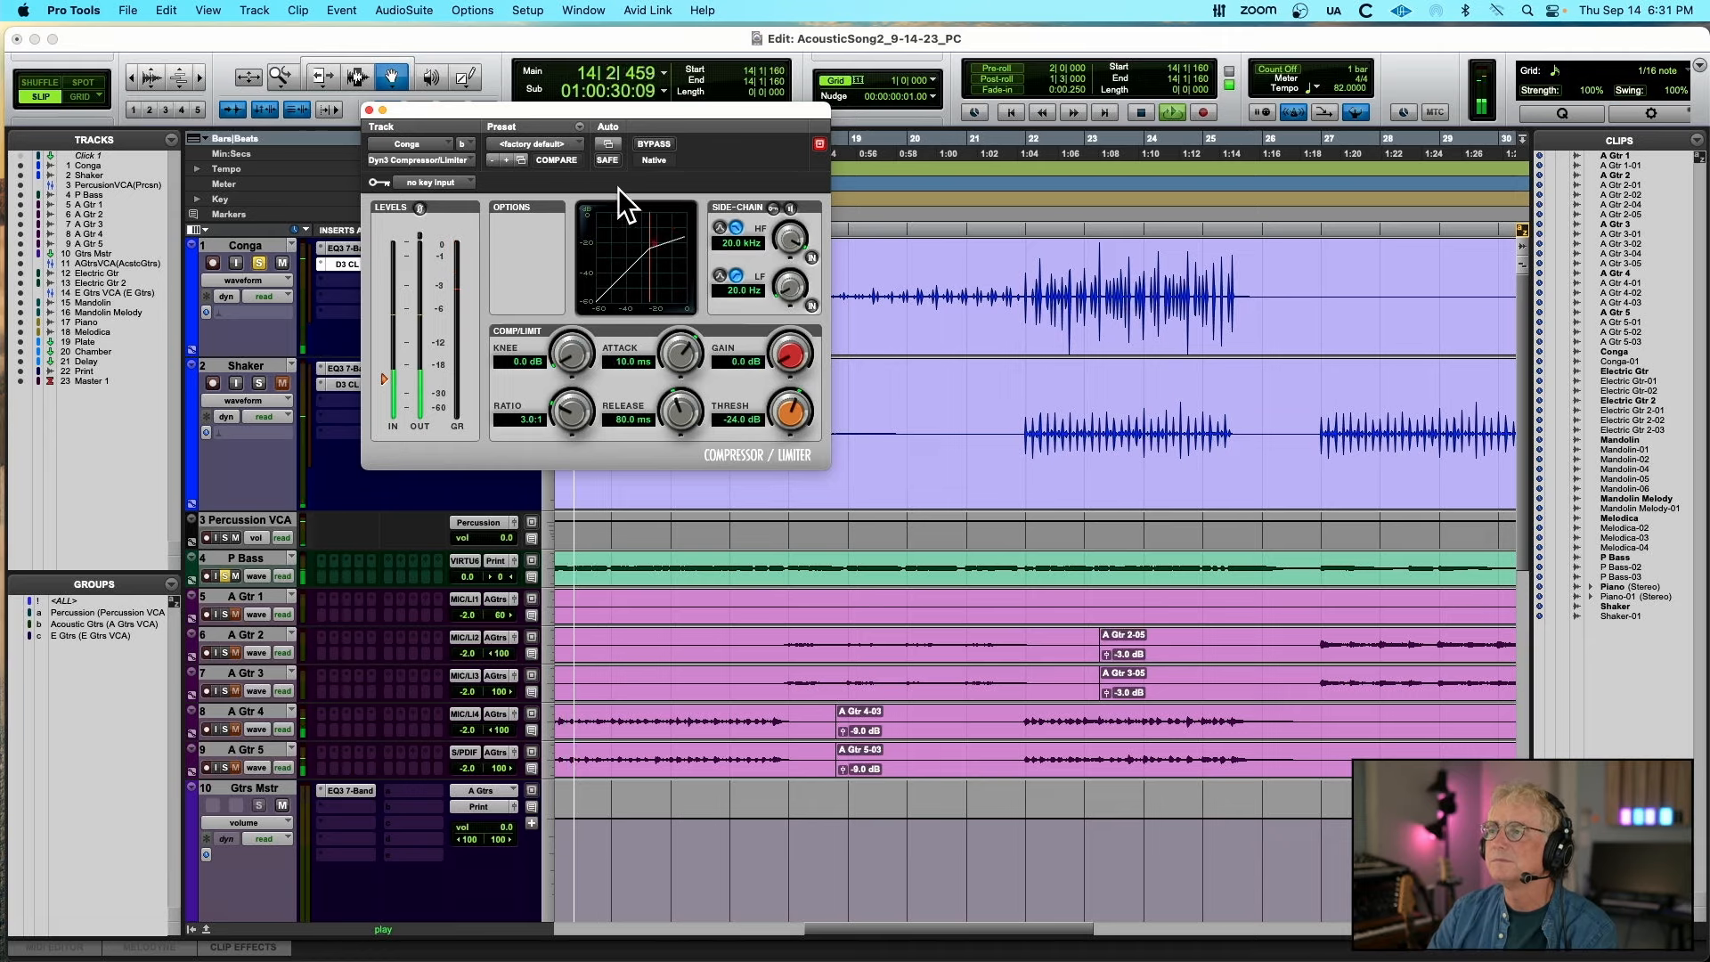
pyautogui.moveTo(626, 111); pyautogui.dragTo(802, 244)
pyautogui.press('space')
# Load the Drum Comp preset in the Conga compressor and set its gain to 0.0 dB during playback
pyautogui.click(715, 277)
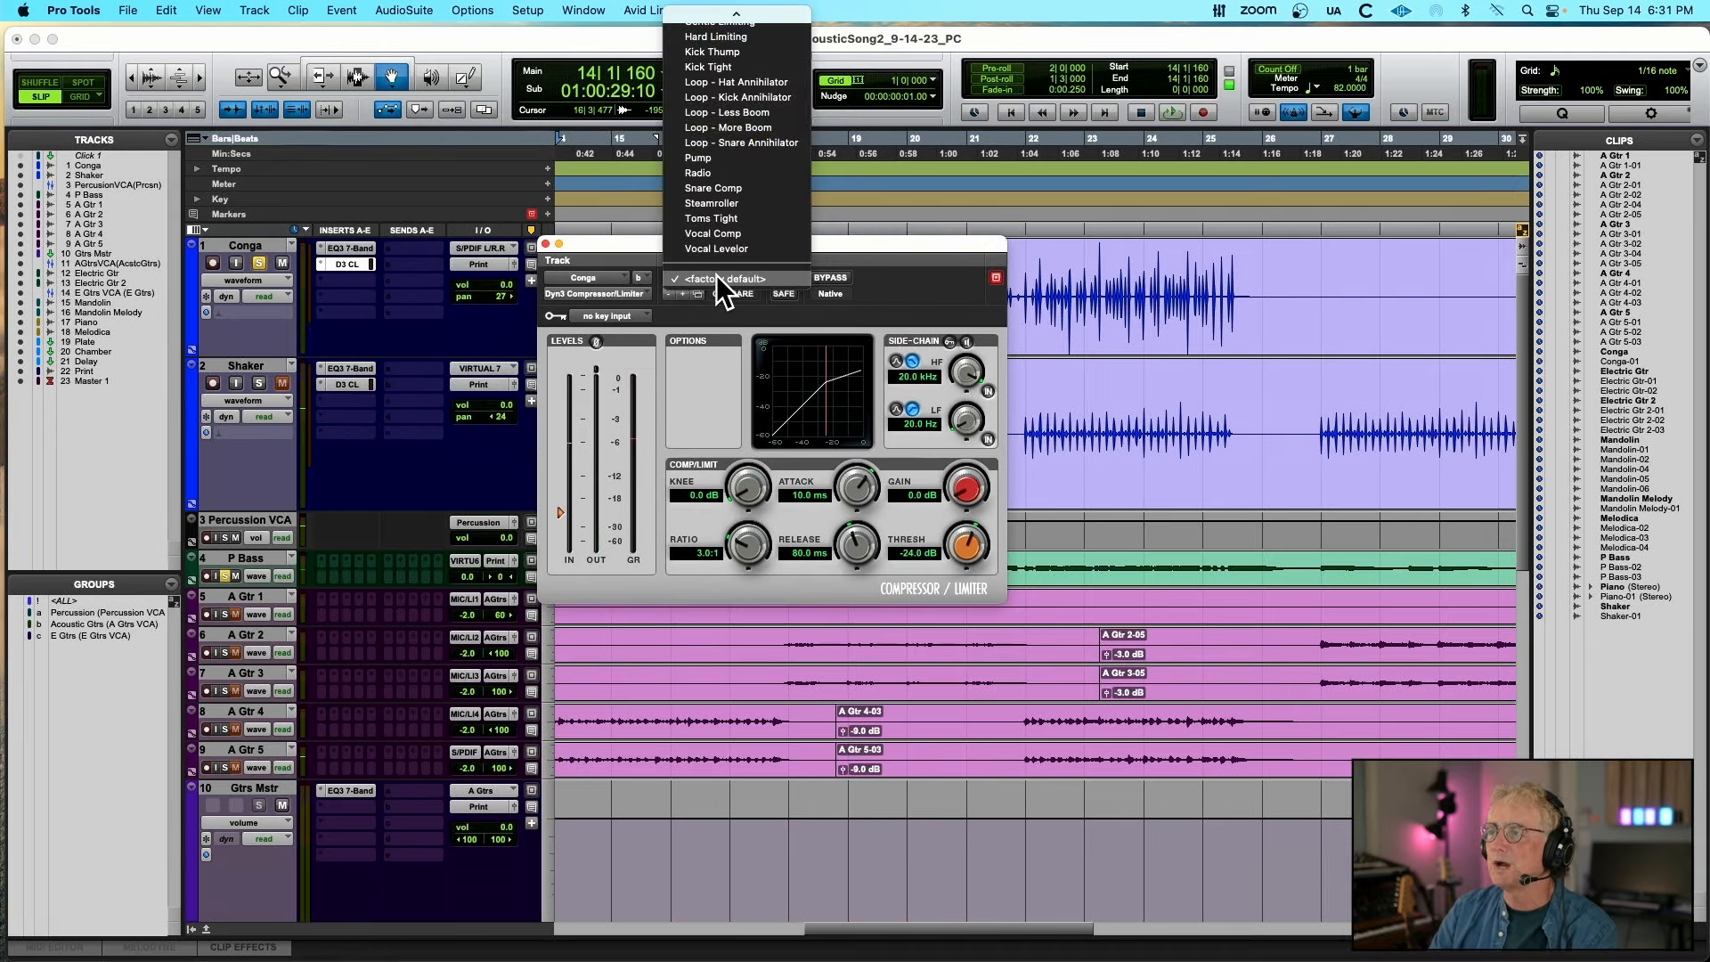
pyautogui.moveTo(763, 13)
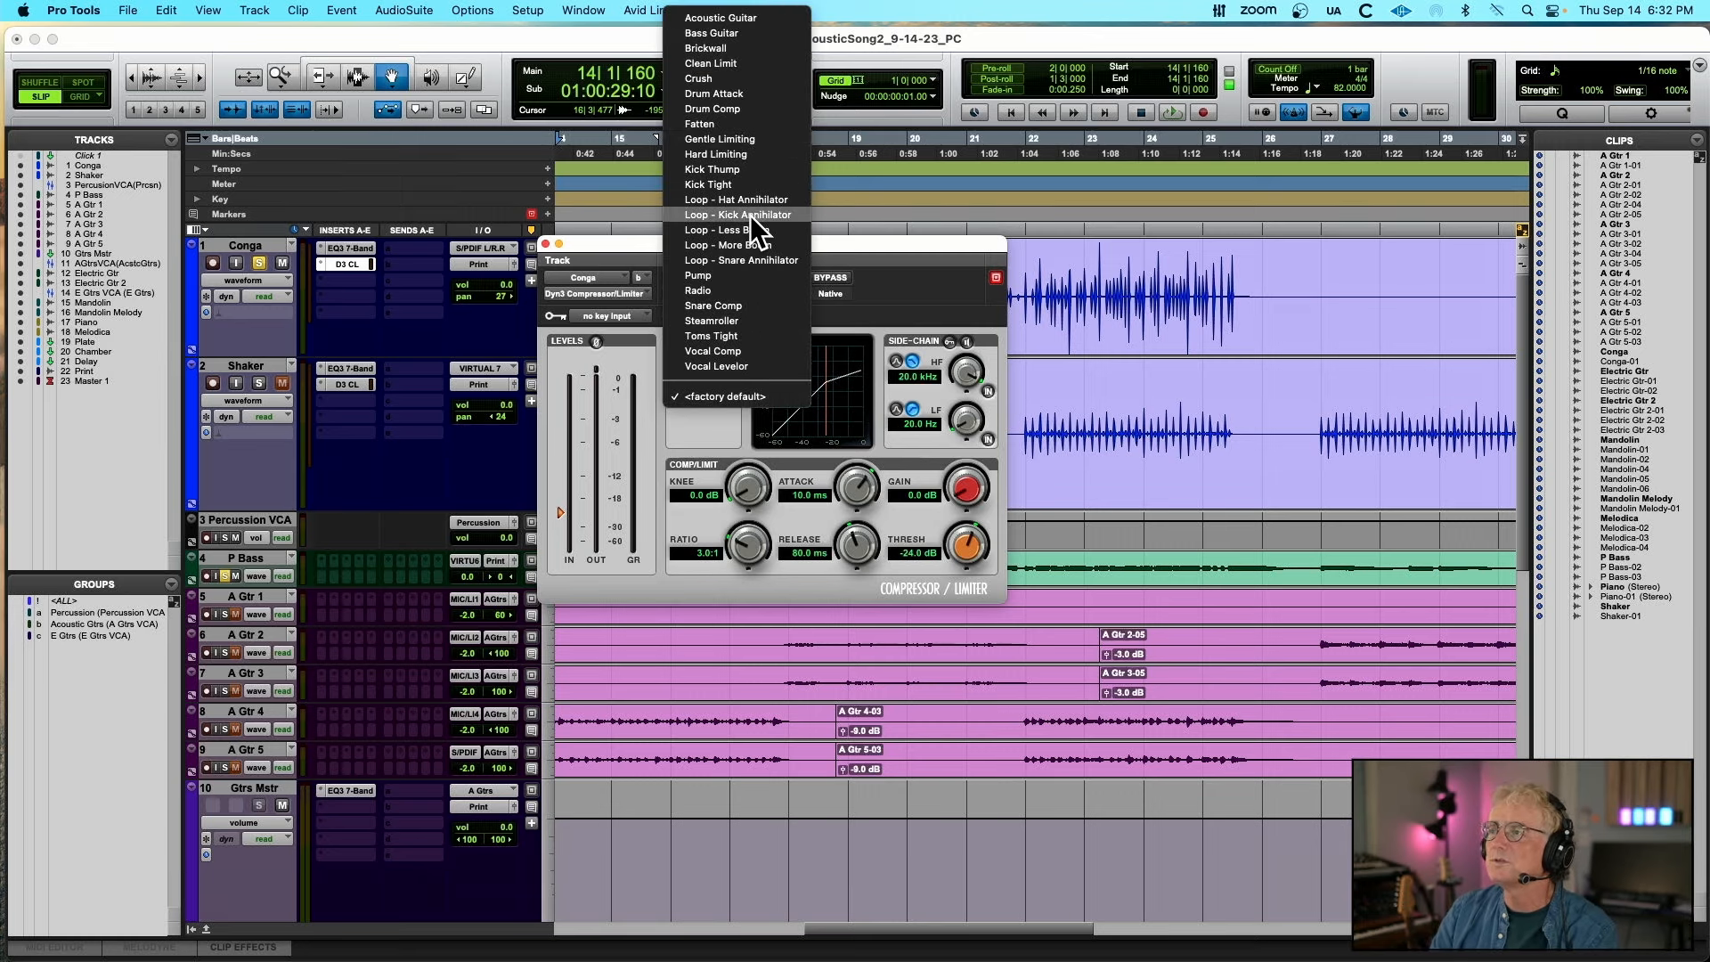
pyautogui.click(746, 107)
pyautogui.press('space')
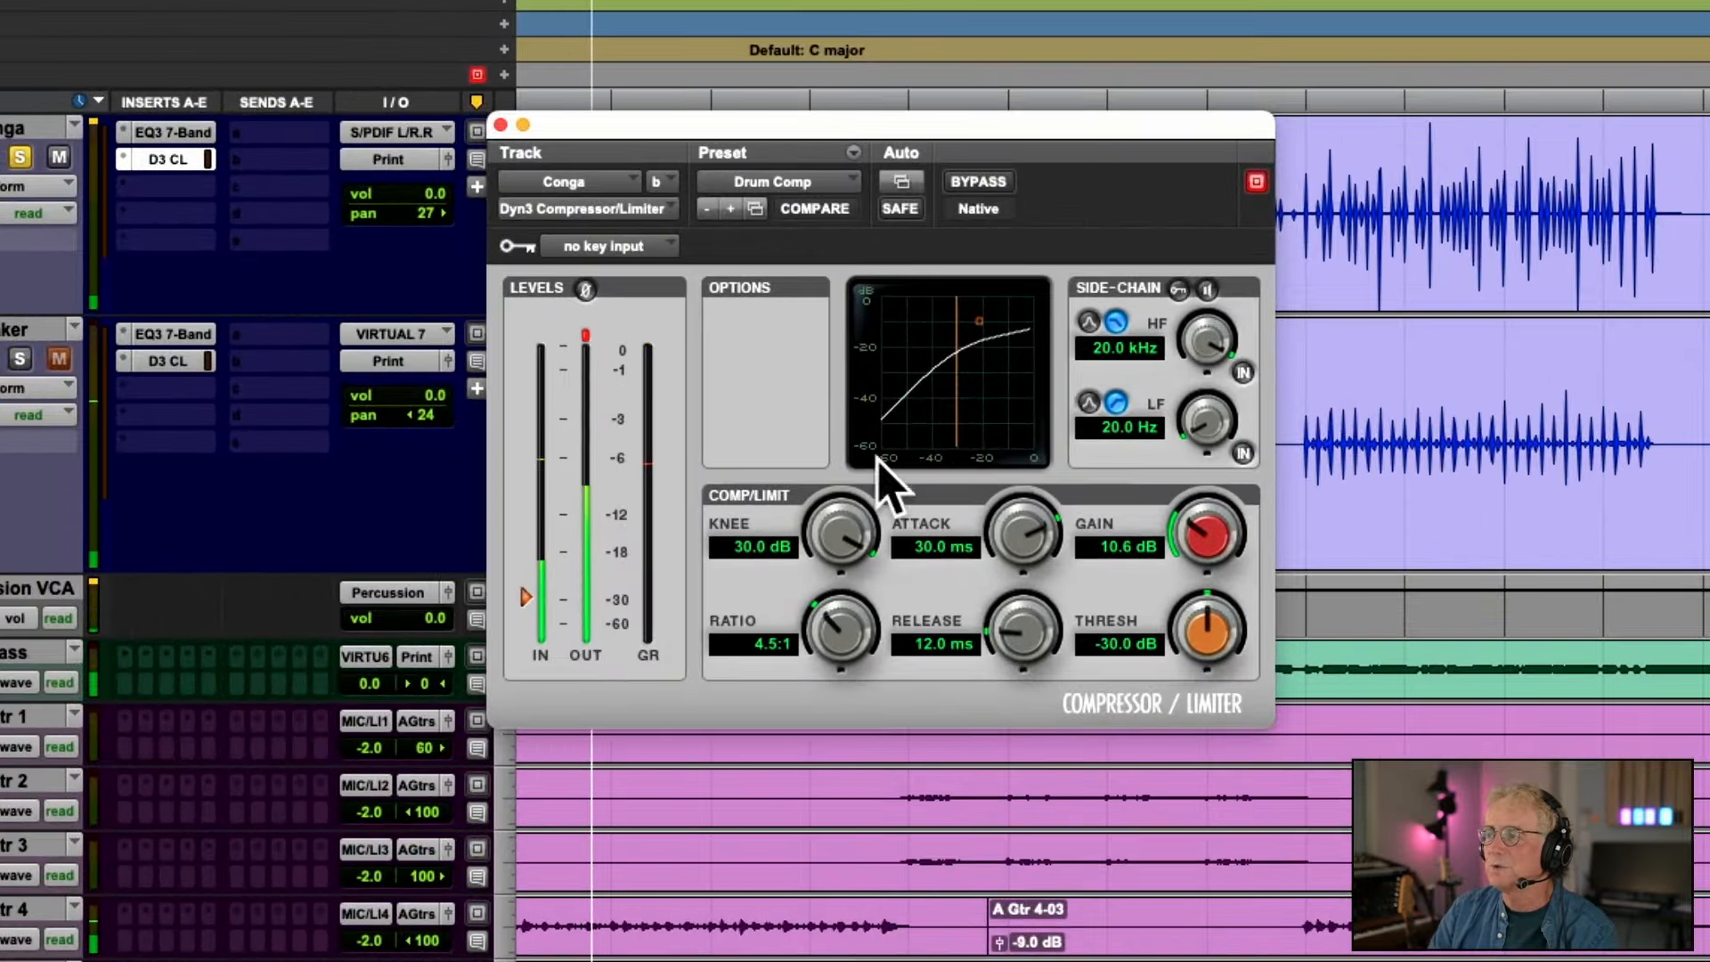
pyautogui.moveTo(1210, 535); pyautogui.dragTo(1191, 611)
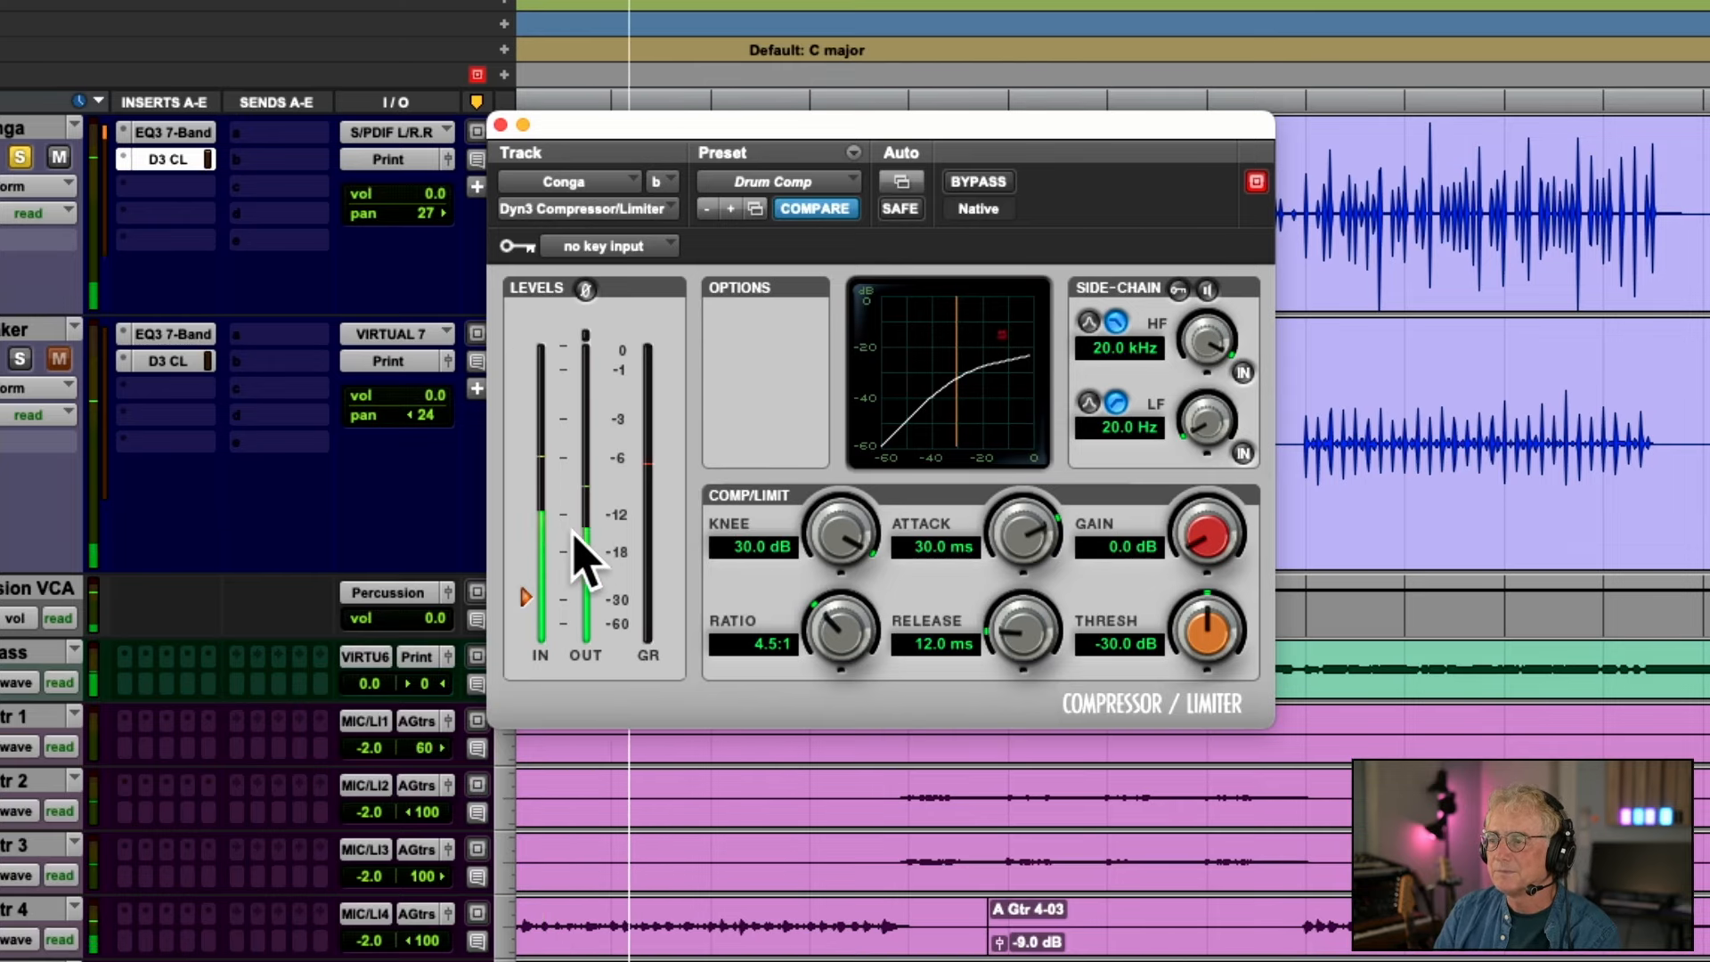
# Close the compressor window and compare the Conga with both inserts bypassed and both active during playback
pyautogui.click(496, 125)
pyautogui.keyDown('super'); pyautogui.click(184, 138); pyautogui.keyUp('super')
pyautogui.keyDown('super'); pyautogui.click(179, 159); pyautogui.keyUp('super')
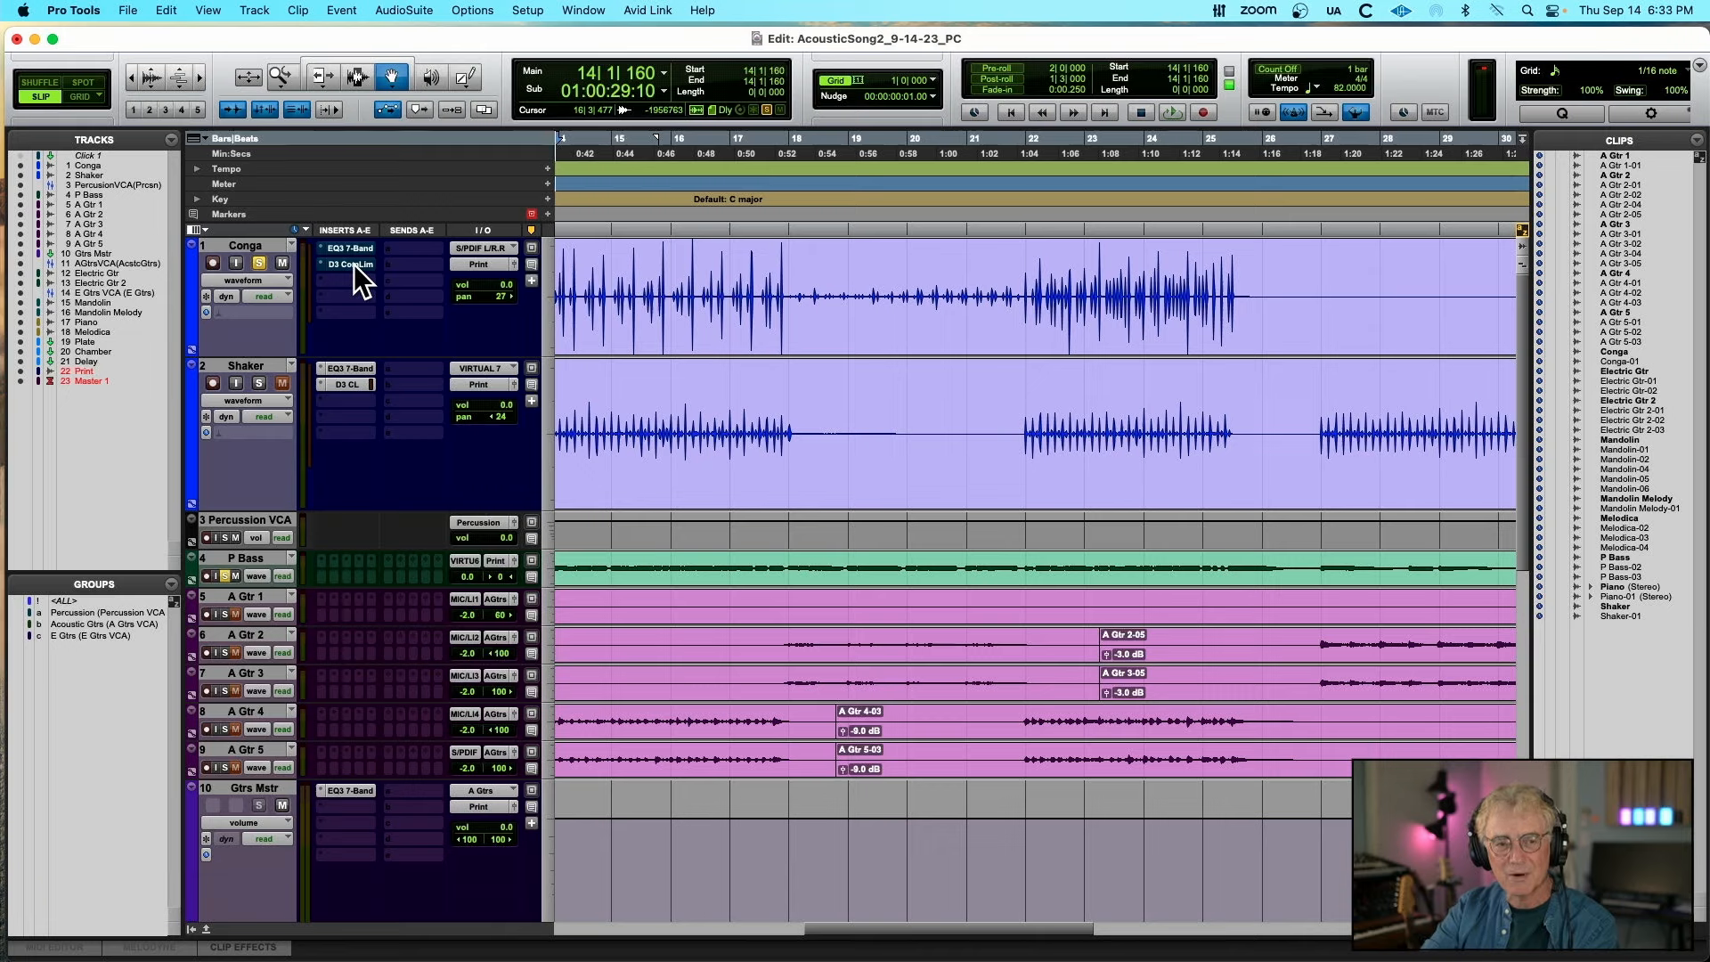
pyautogui.press('space')
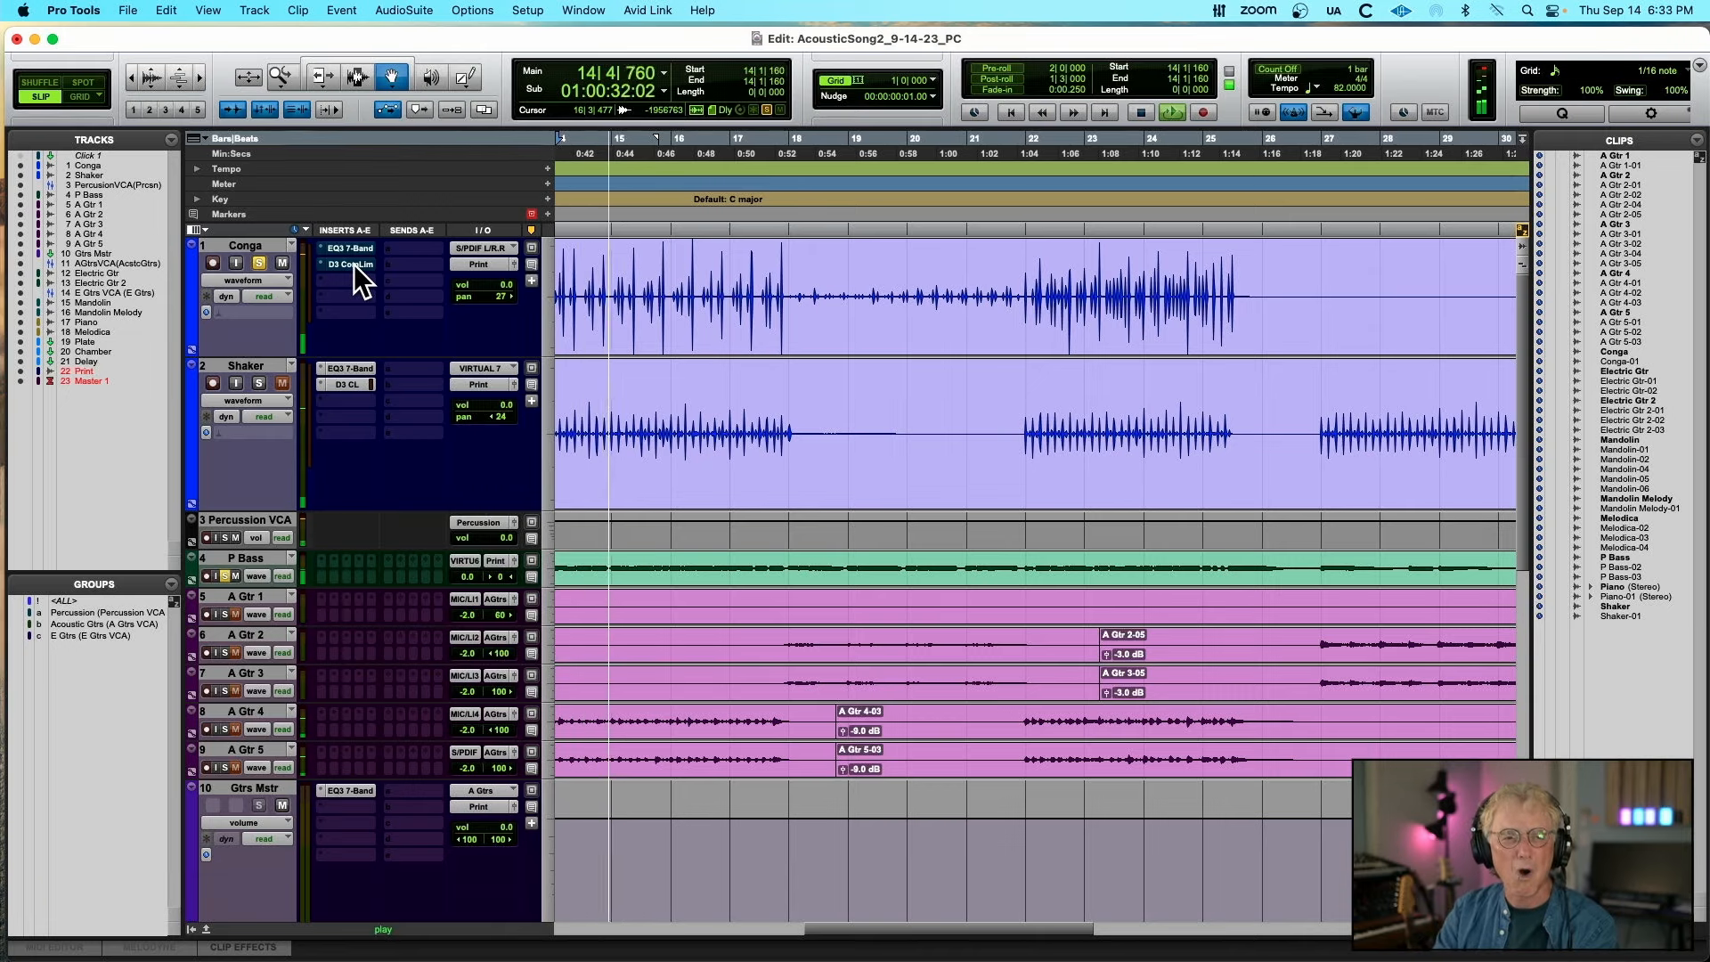
pyautogui.press('space')
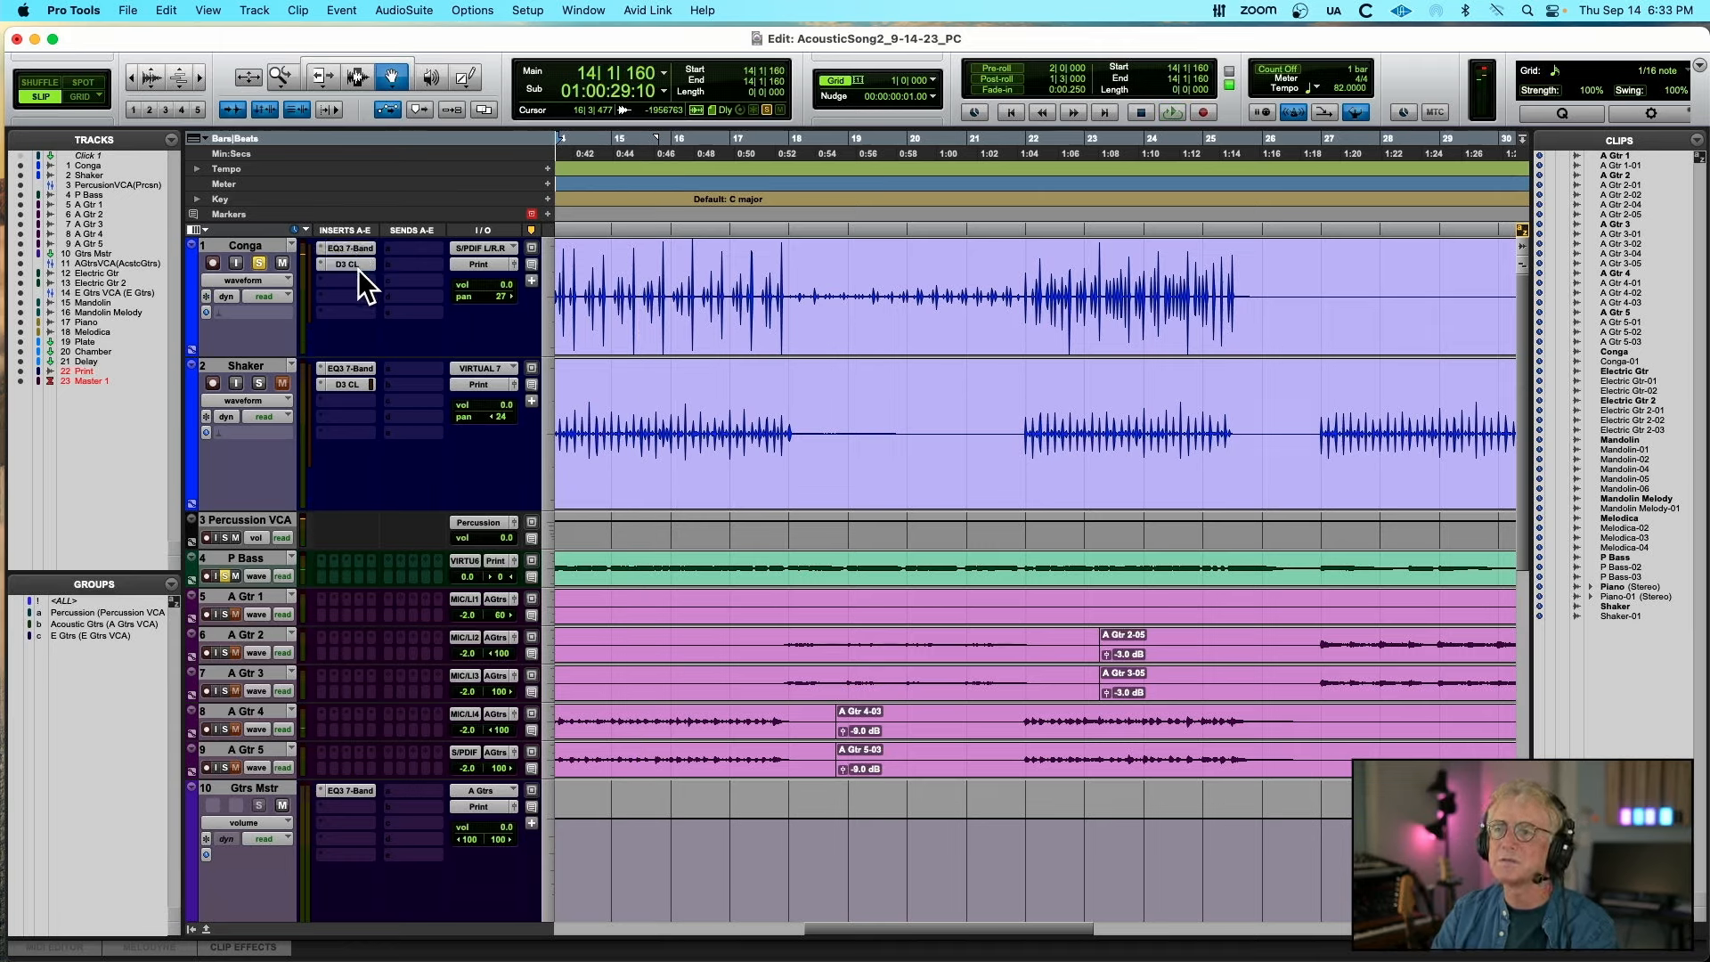
pyautogui.press('space')
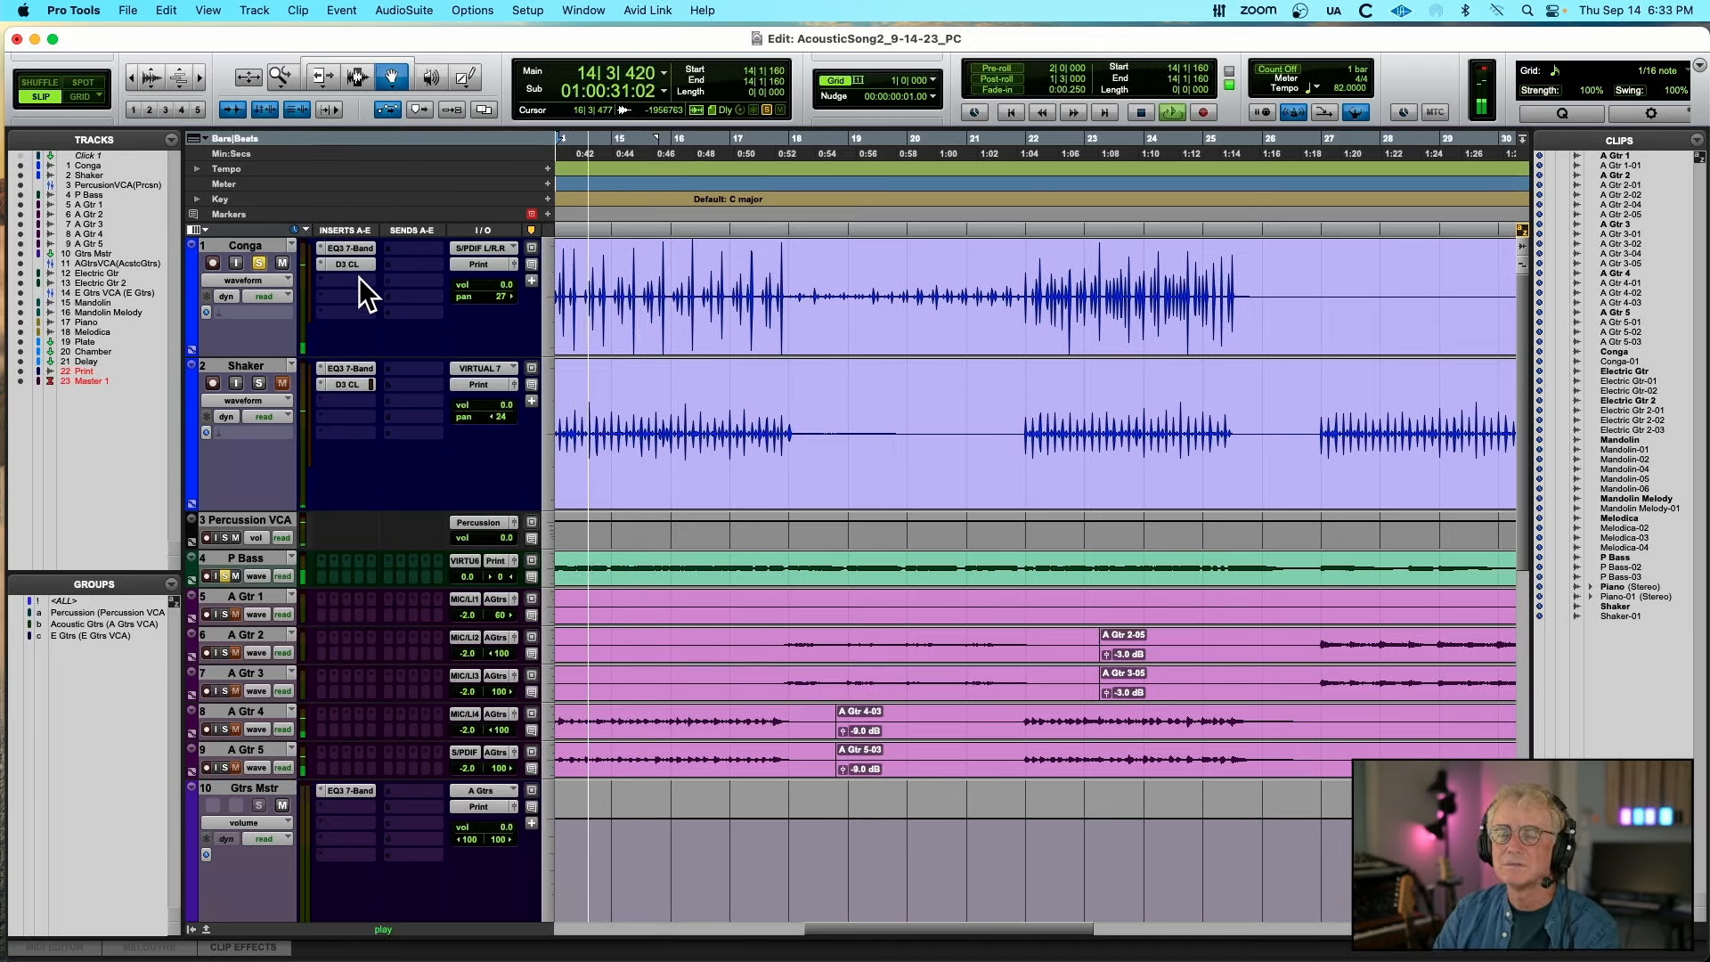
# Restart playback from bar 14 and clear the solos to hear the compressed Conga in the full mix
pyautogui.press('space')
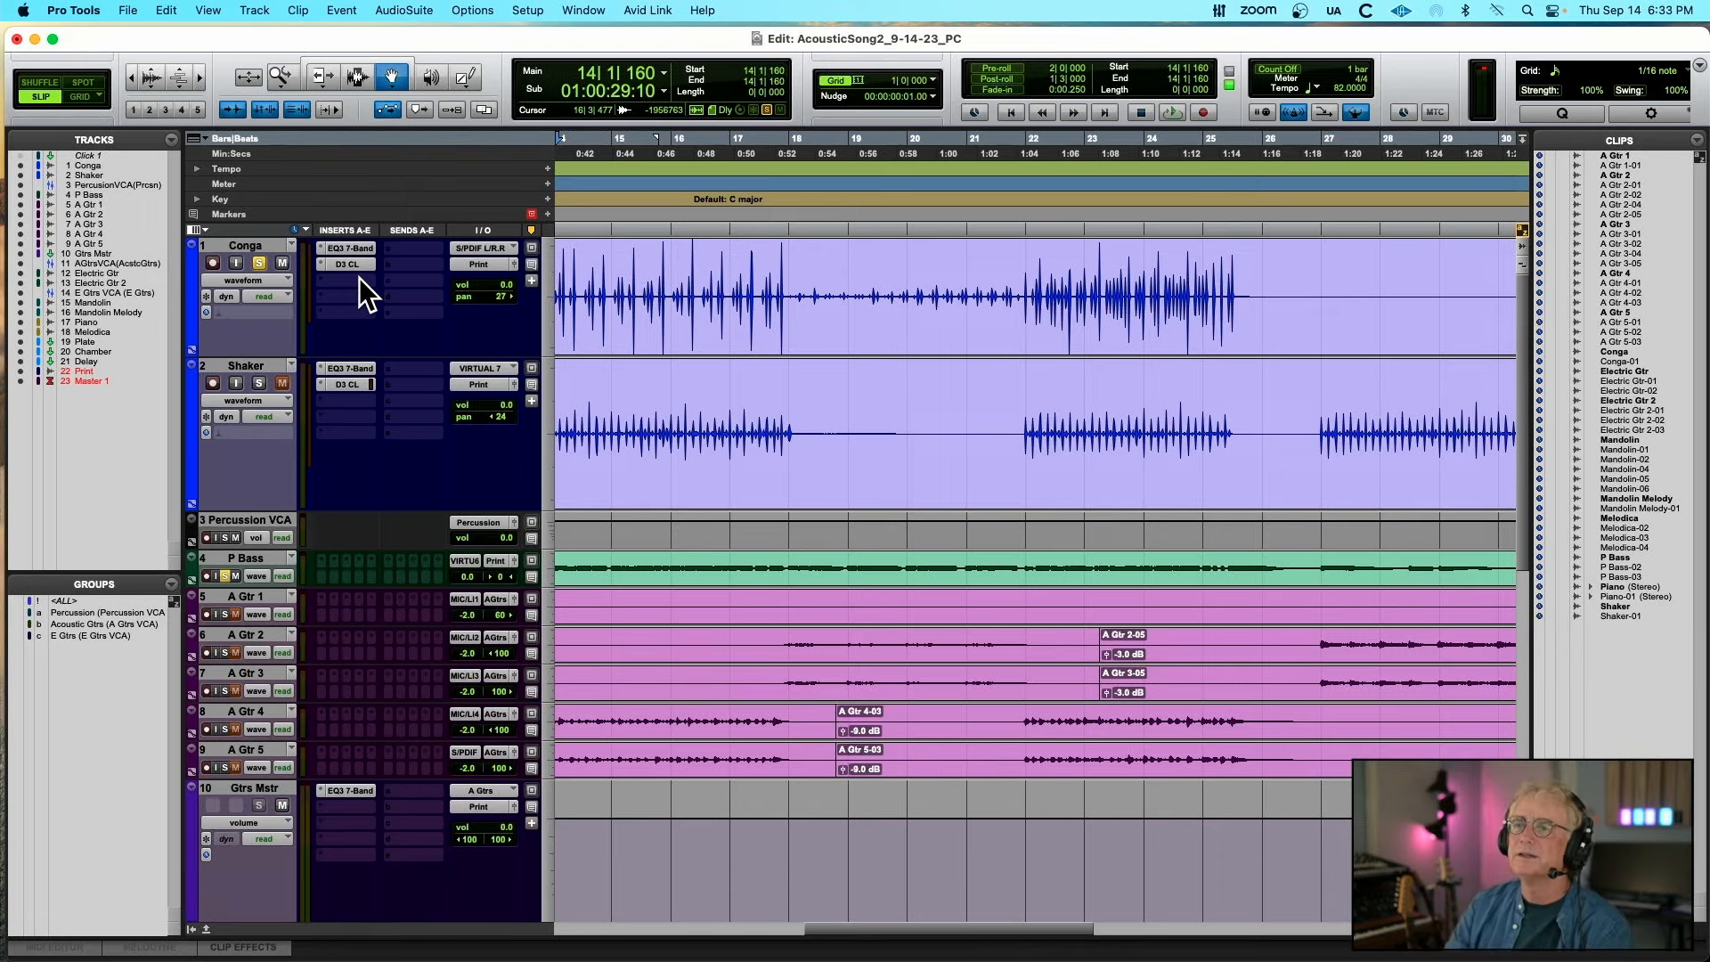
pyautogui.hscroll(1, 360, 278)
pyautogui.press('space')
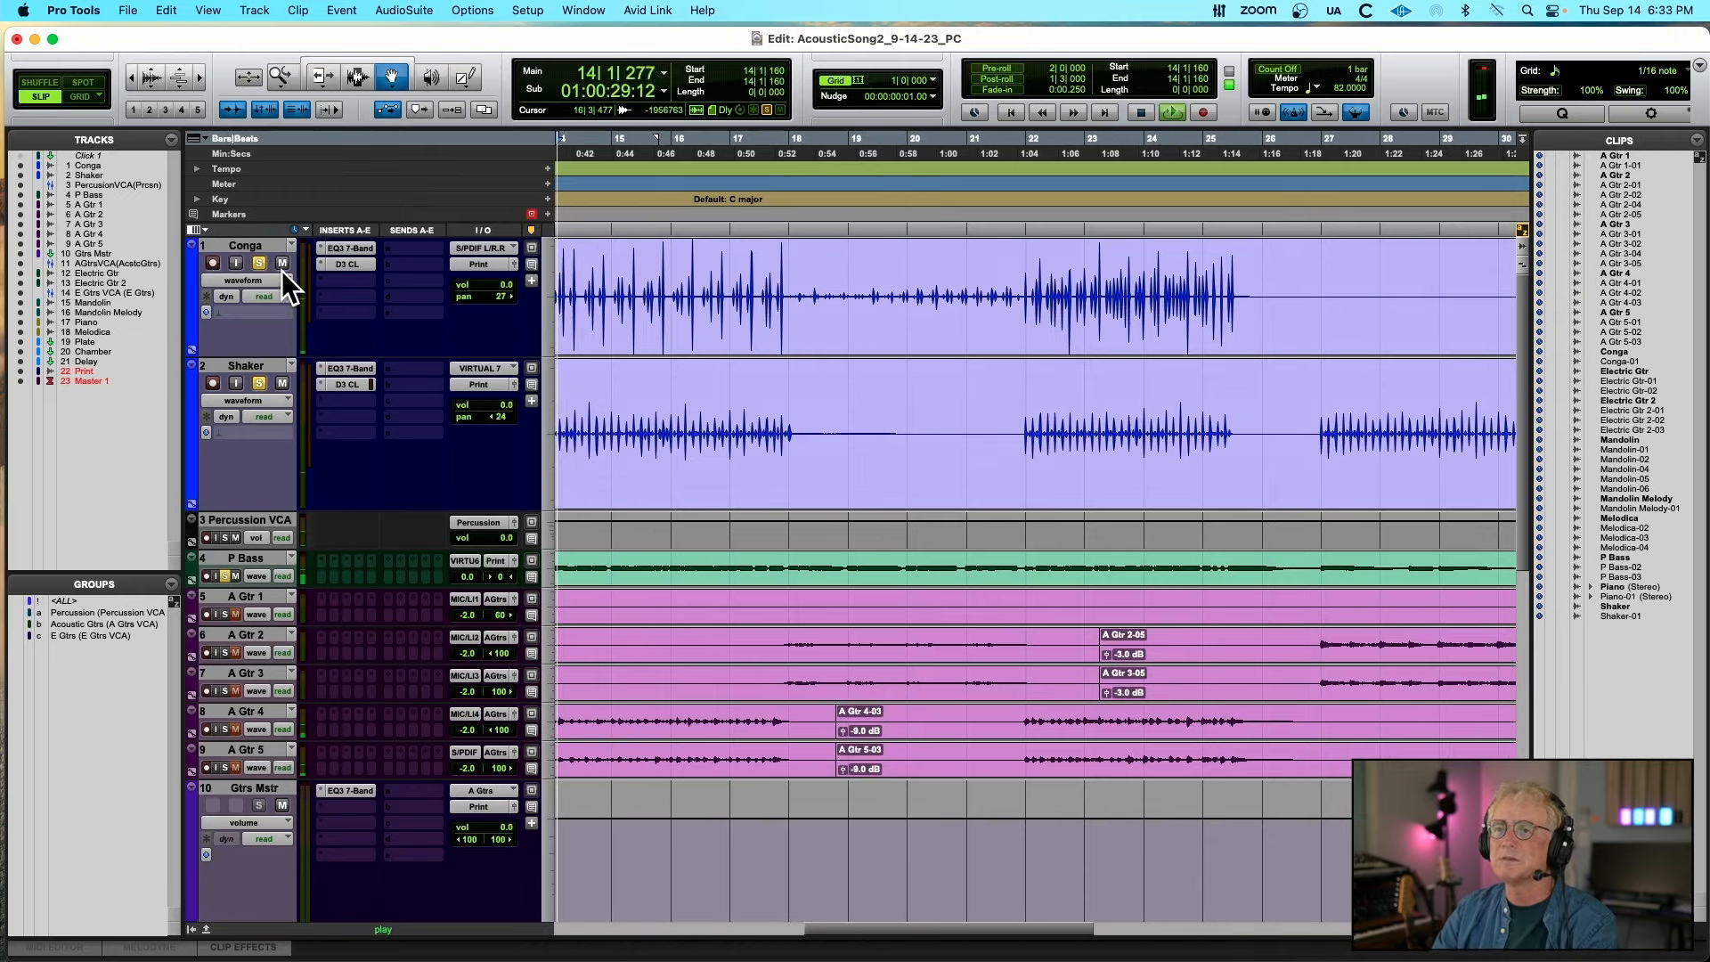
pyautogui.keyDown('alt'); pyautogui.click(259, 263); pyautogui.keyUp('alt')
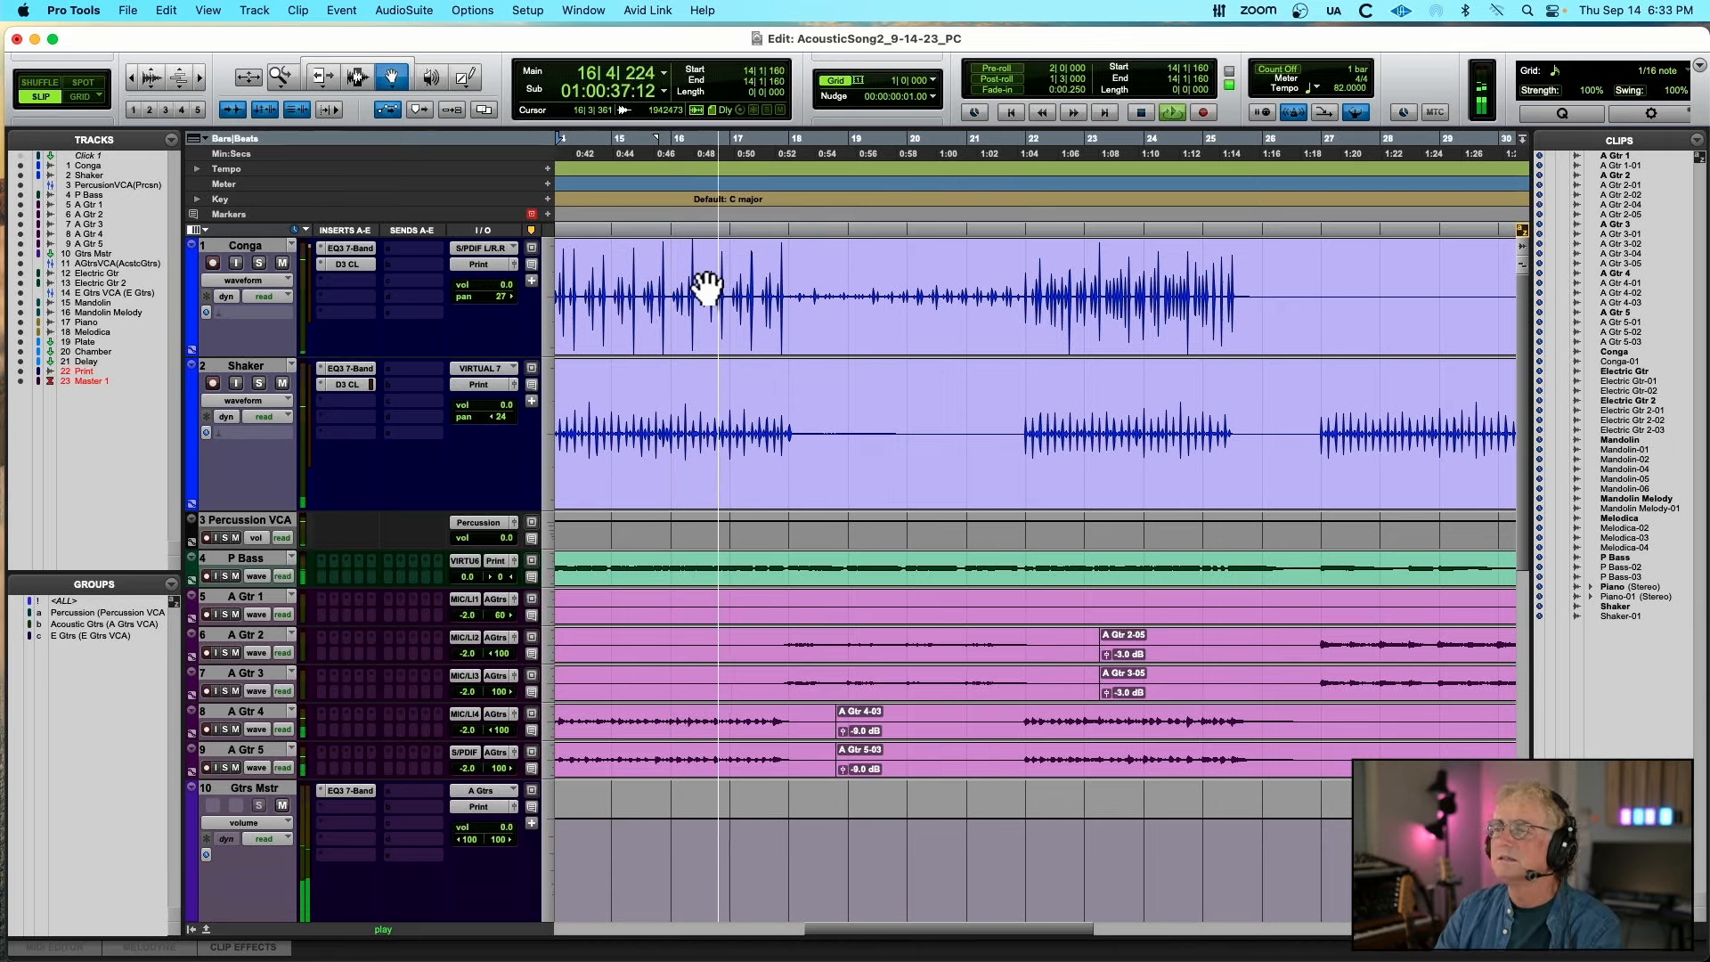
# Zoom the timeline out toward the song's beginning and play the full mix from about bar 8
pyautogui.press('space')
pyautogui.press('super+bracketleft')
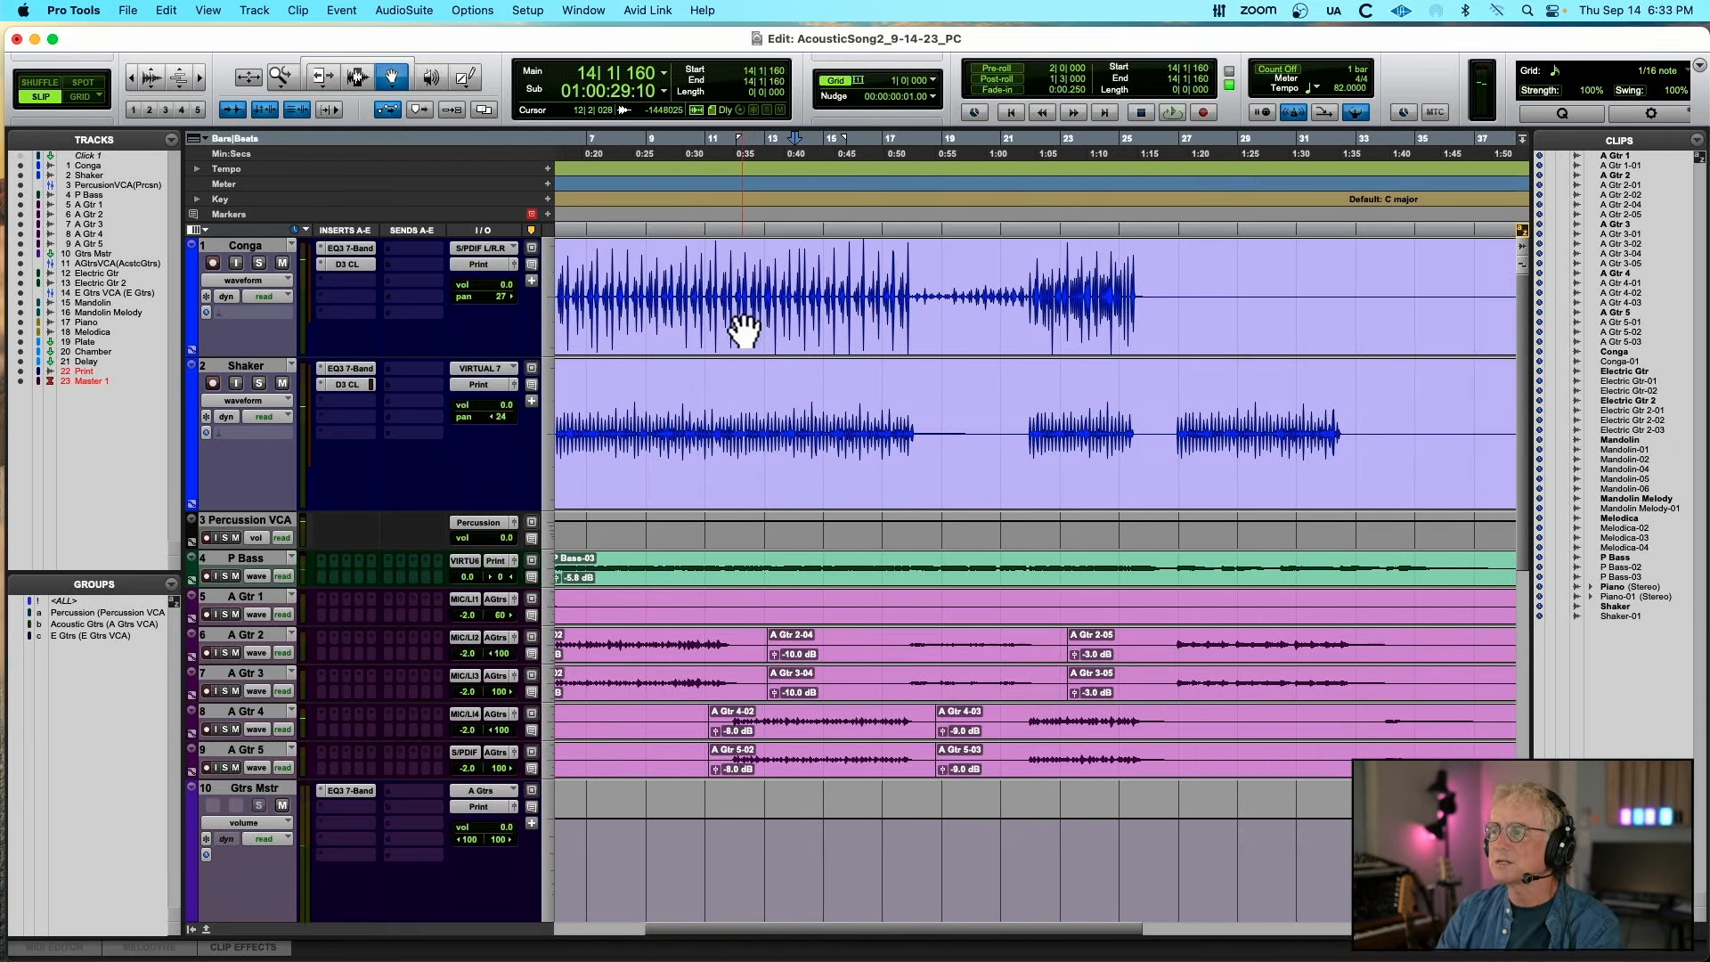
pyautogui.hscroll(-5, 743, 331)
pyautogui.click(681, 328)
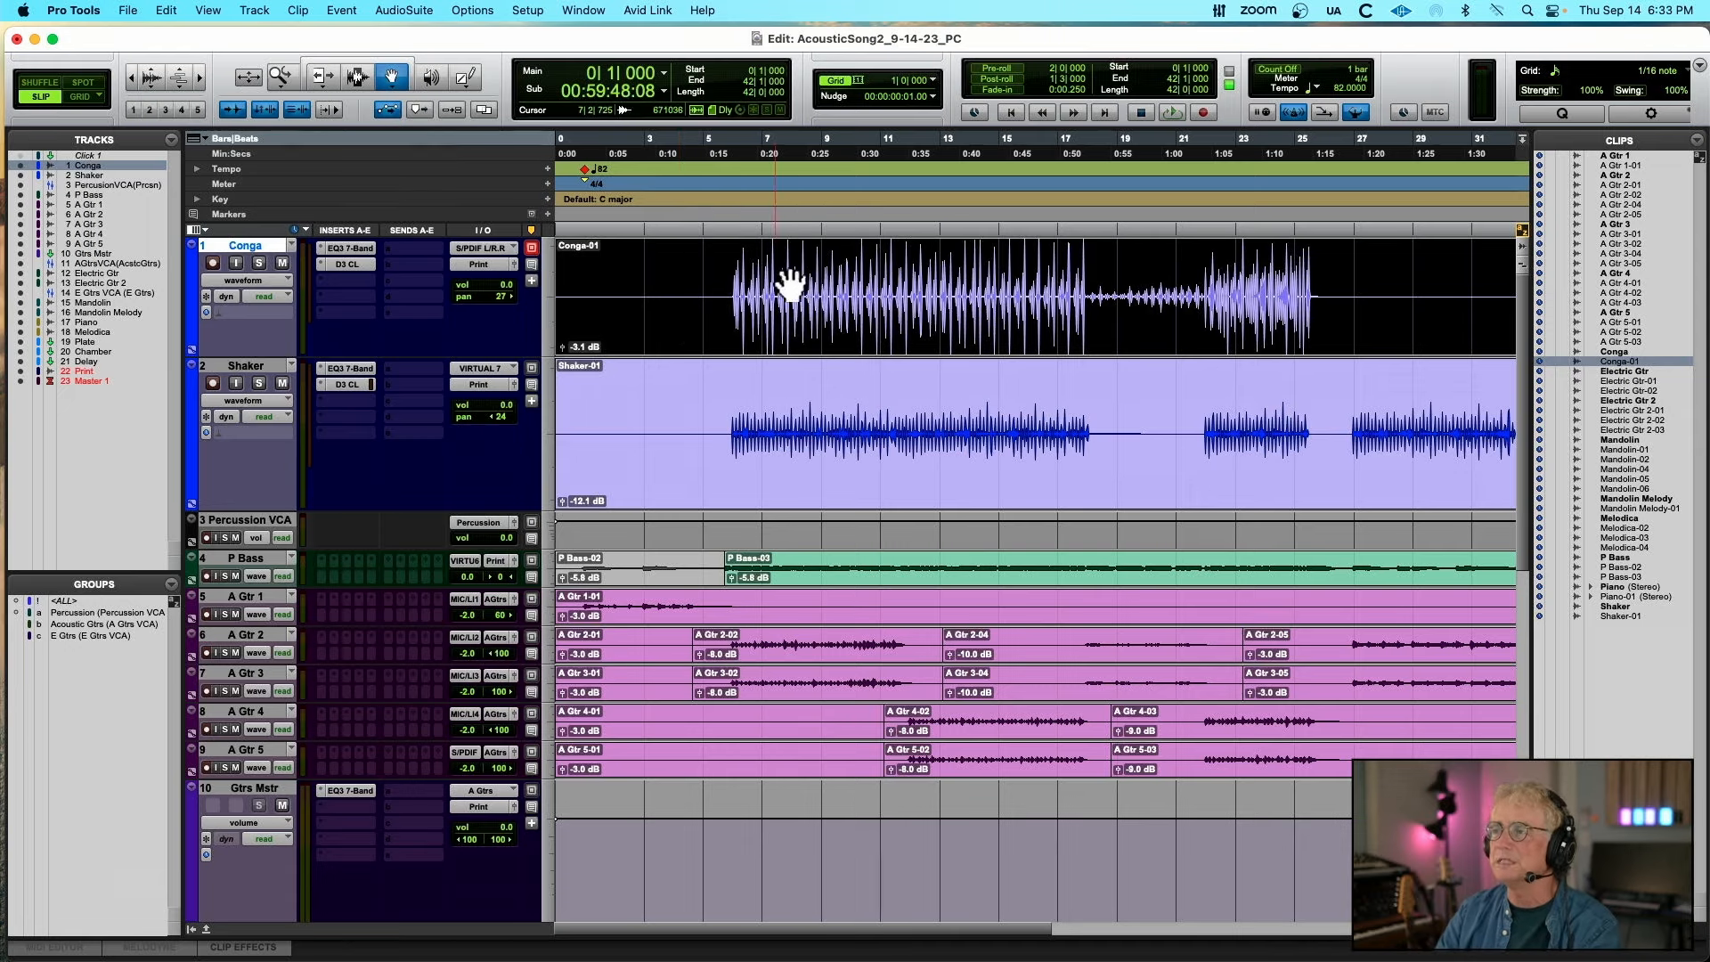
pyautogui.click(808, 211)
pyautogui.press('space')
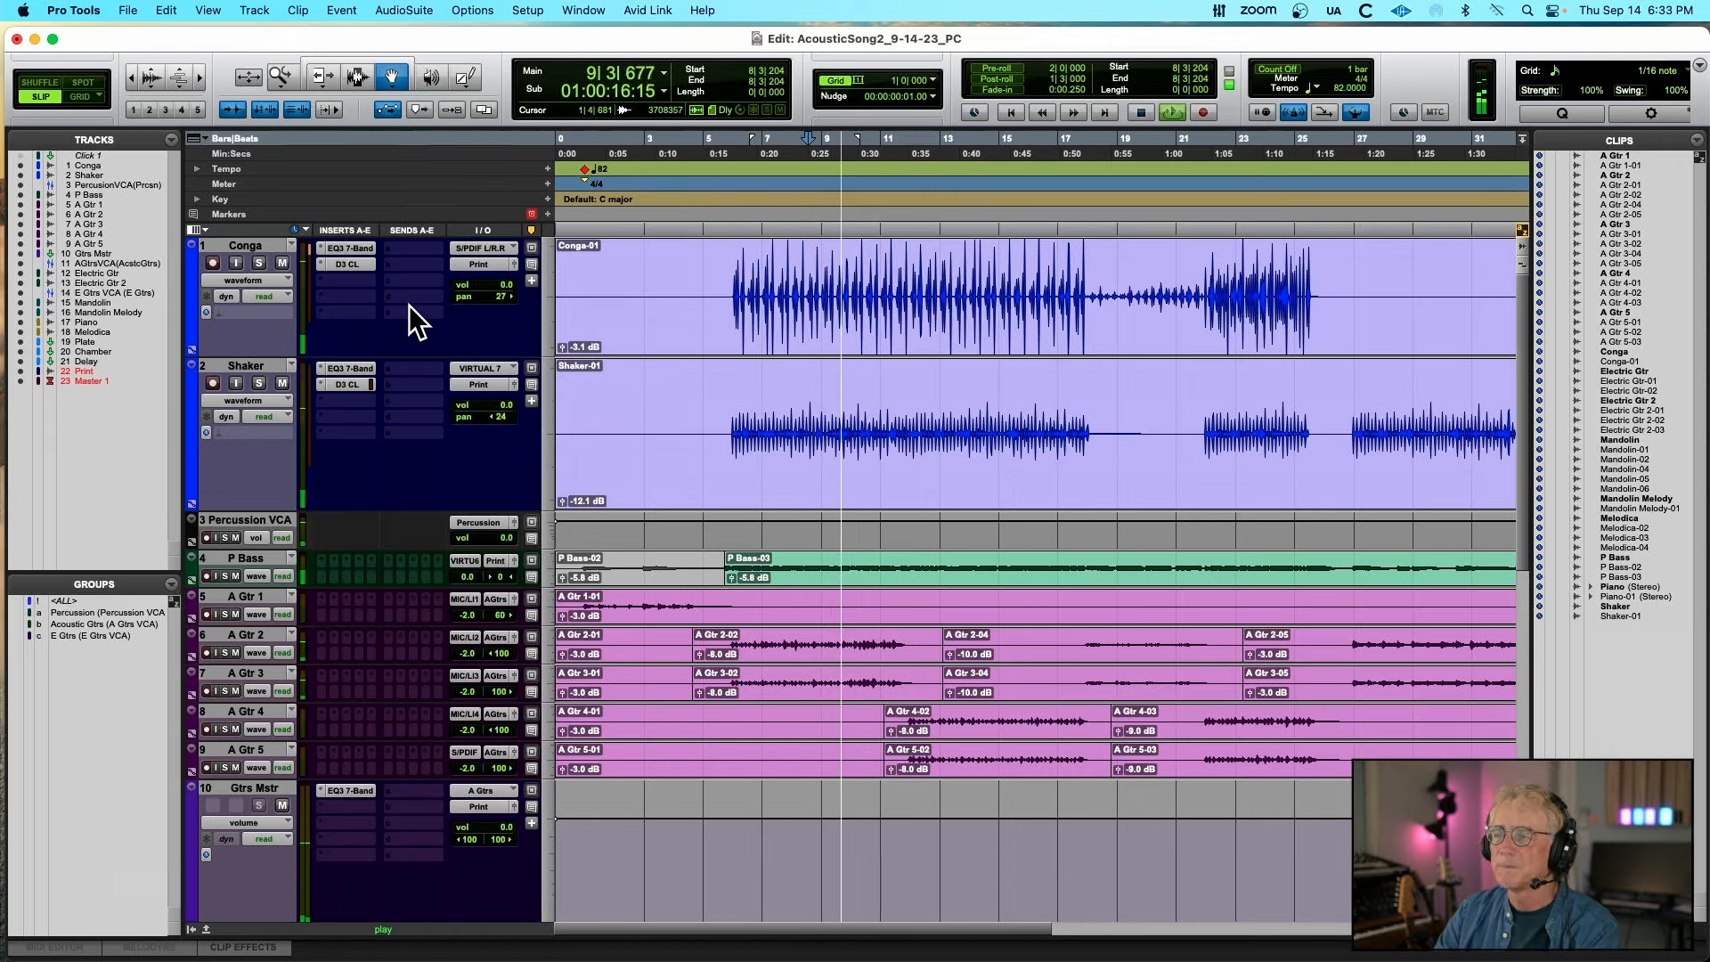
# Solo the Melodica track during playback, restart from about bar 11, and enlarge the track's height
pyautogui.scroll(-5, 409, 307)
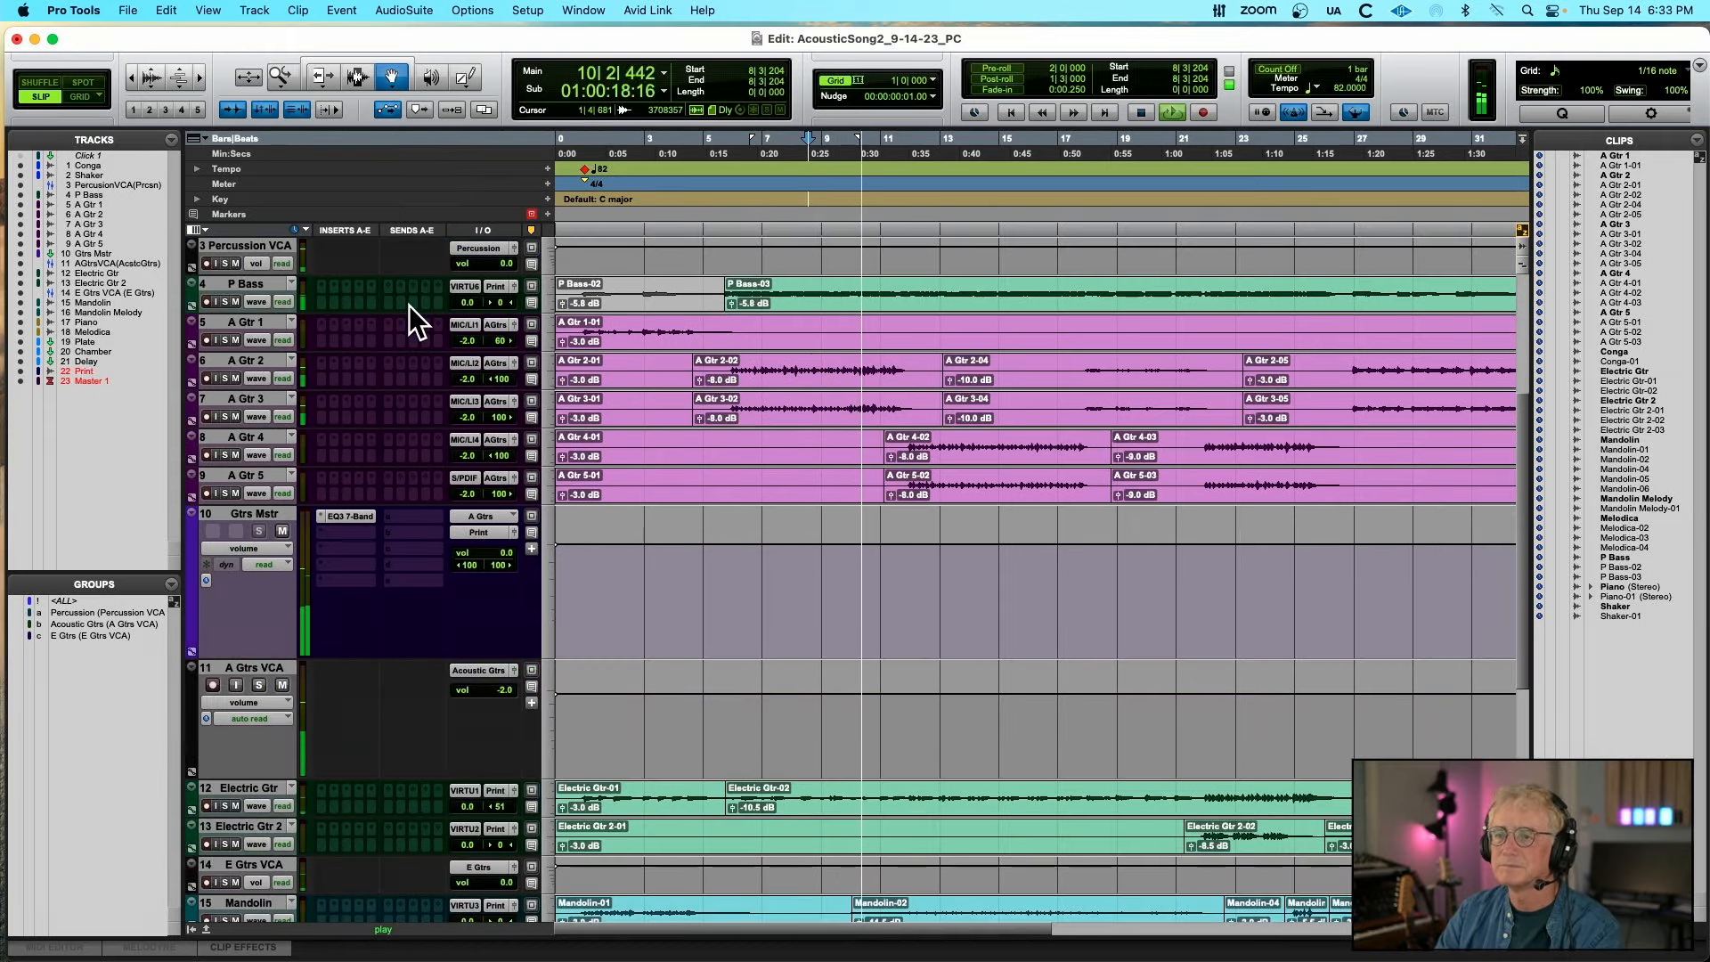
pyautogui.scroll(-3, 409, 306)
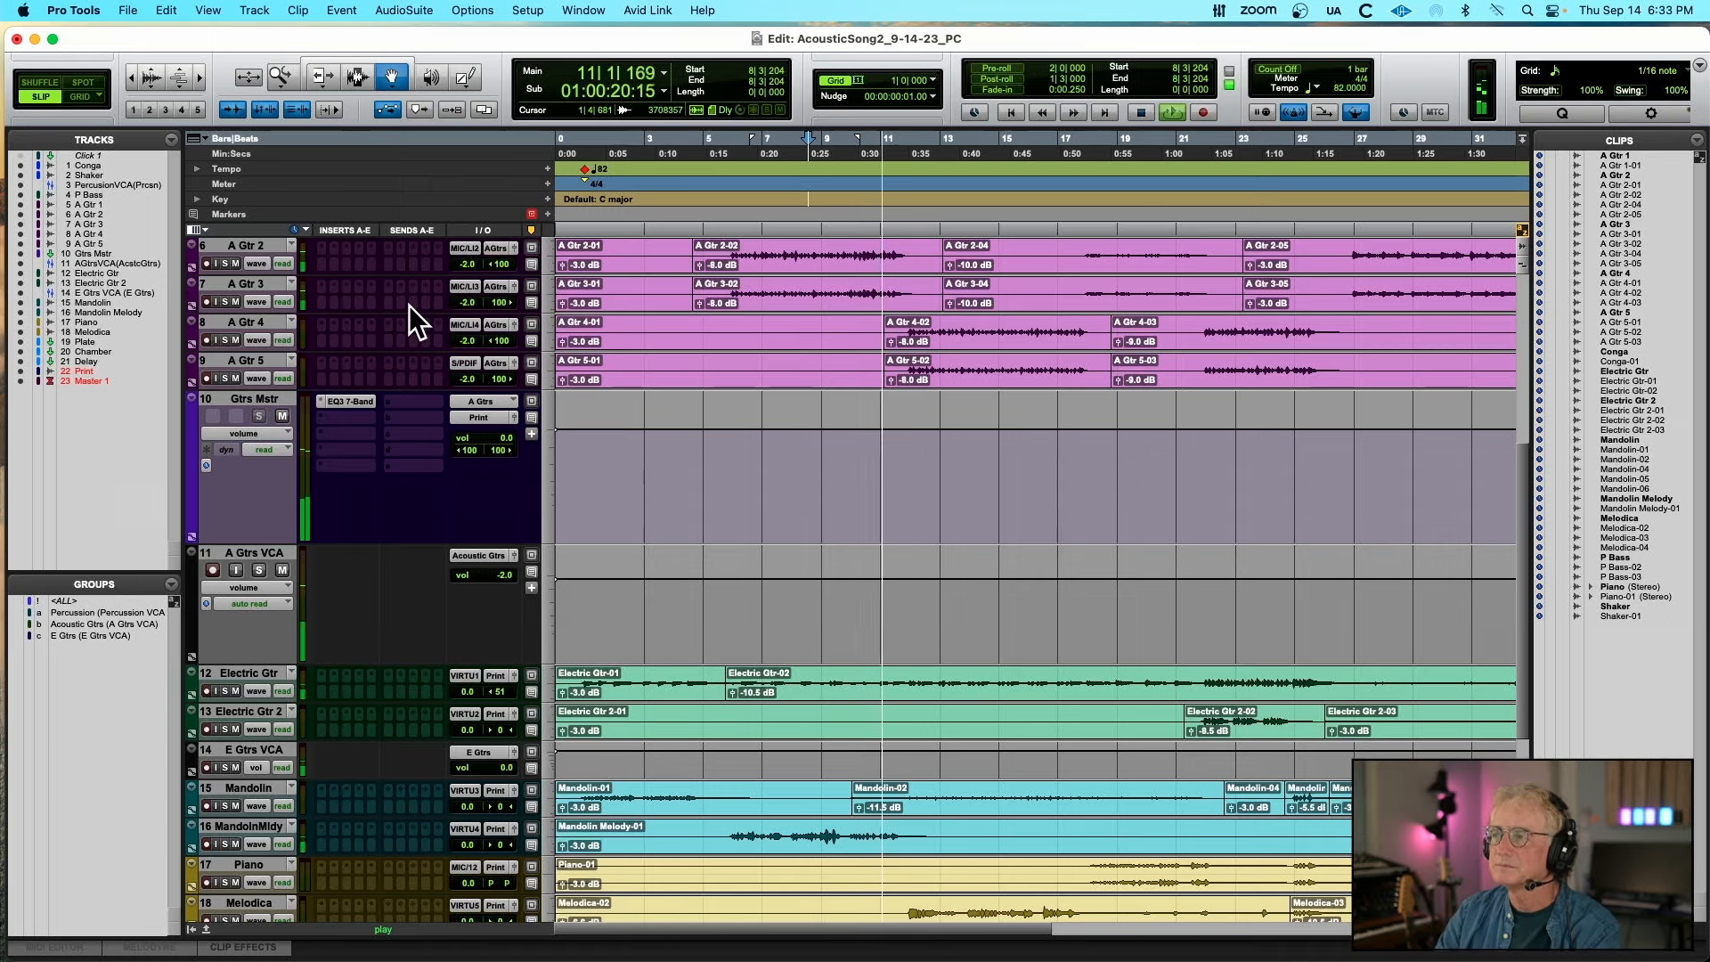
pyautogui.scroll(-3, 409, 306)
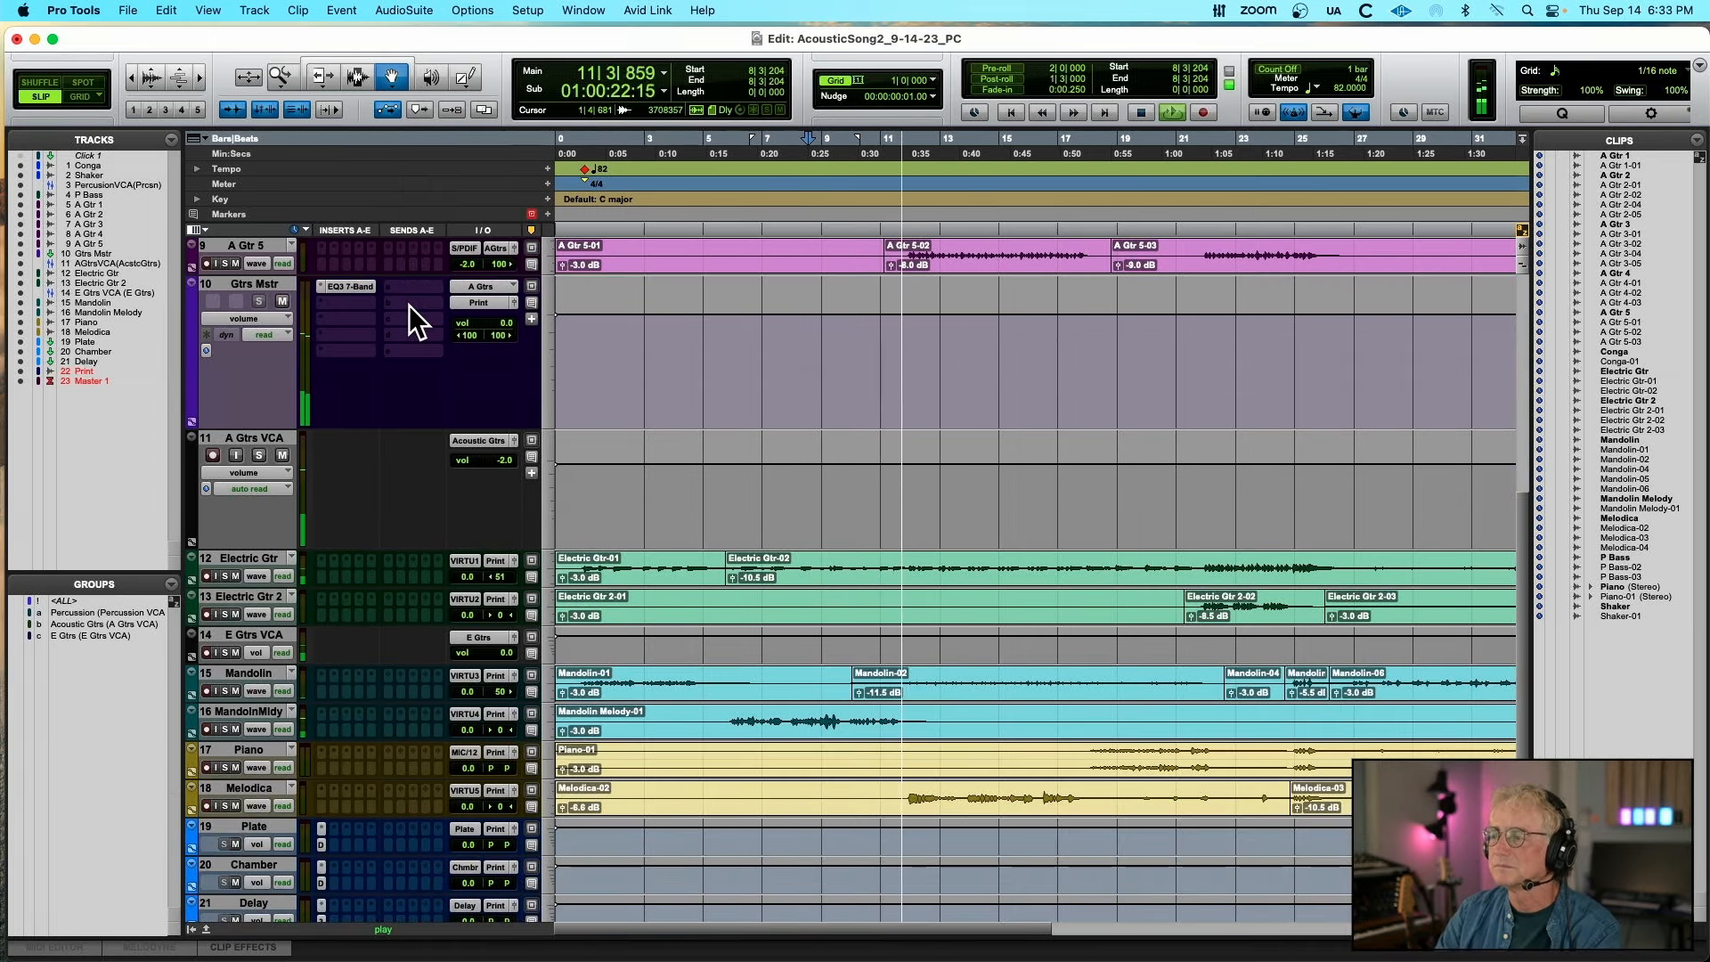
pyautogui.scroll(-4, 409, 307)
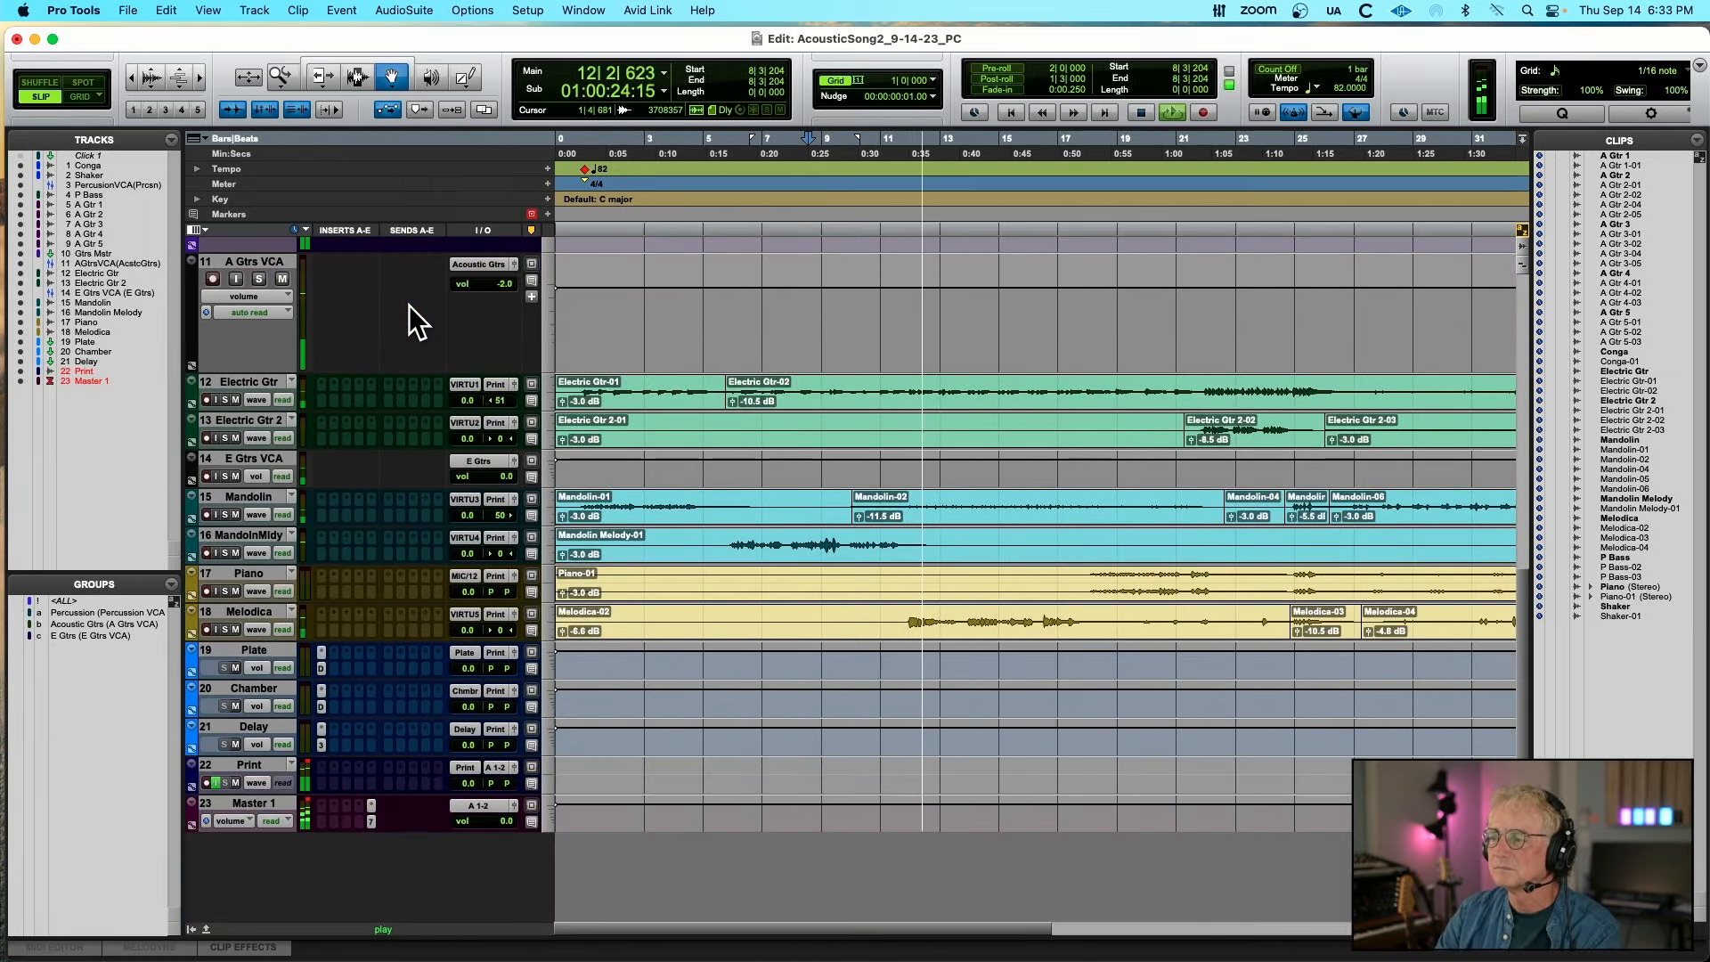
pyautogui.click(224, 629)
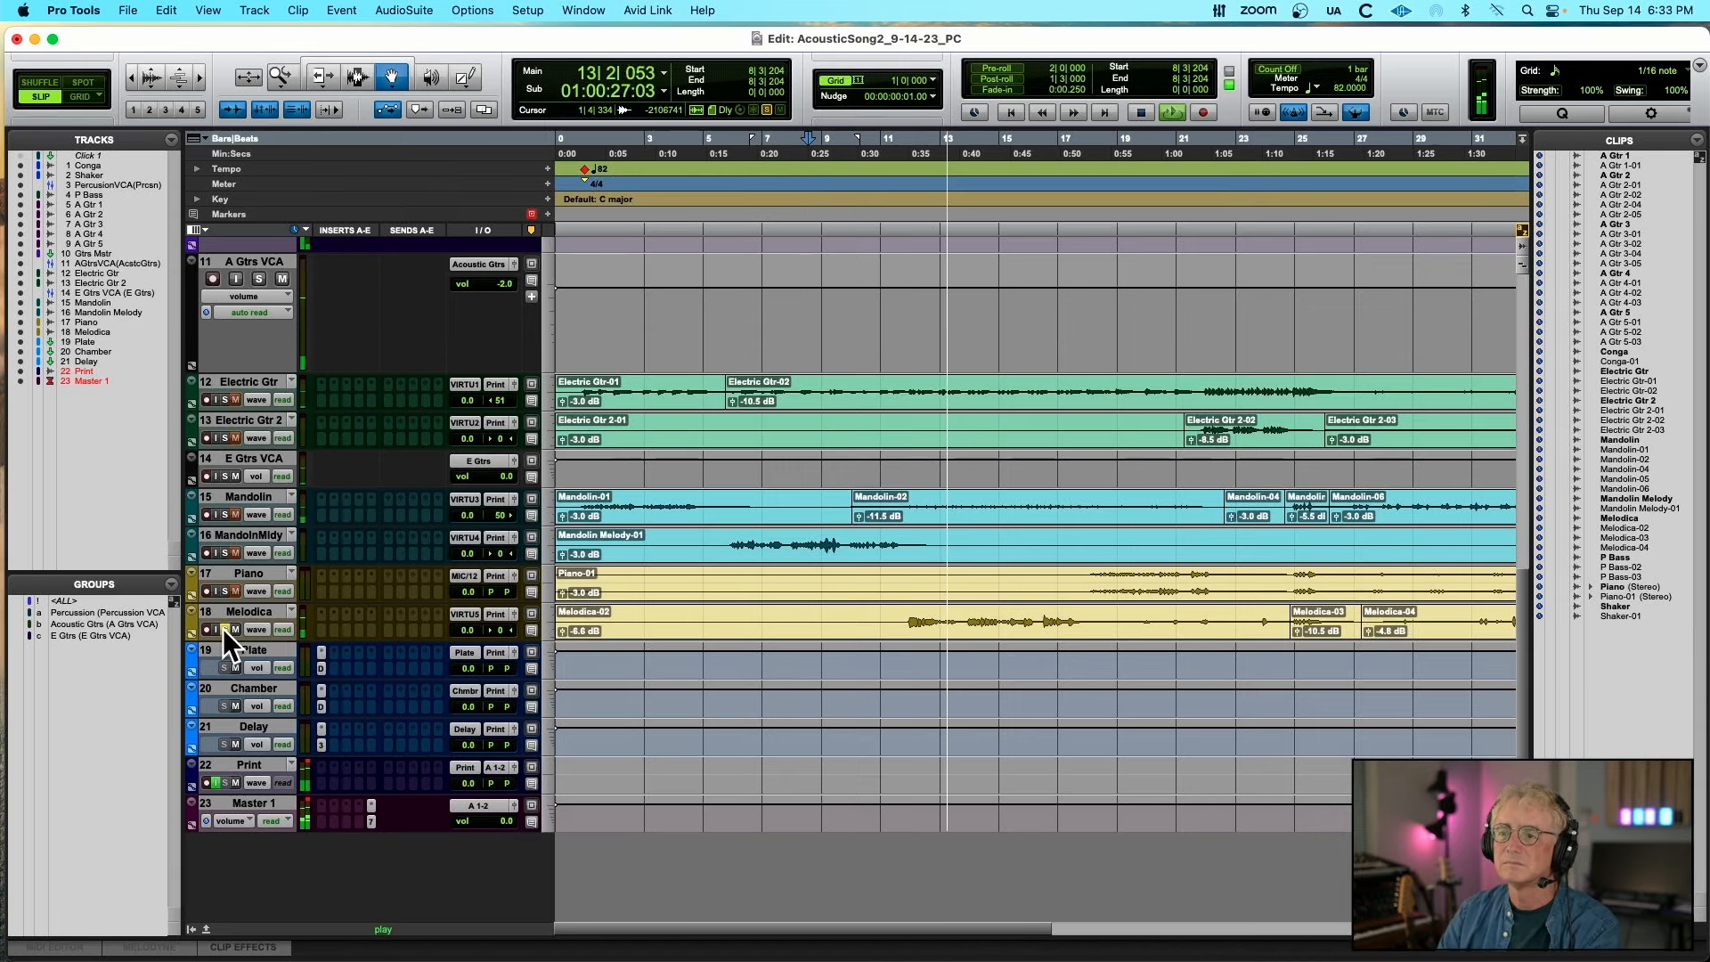
pyautogui.click(892, 185)
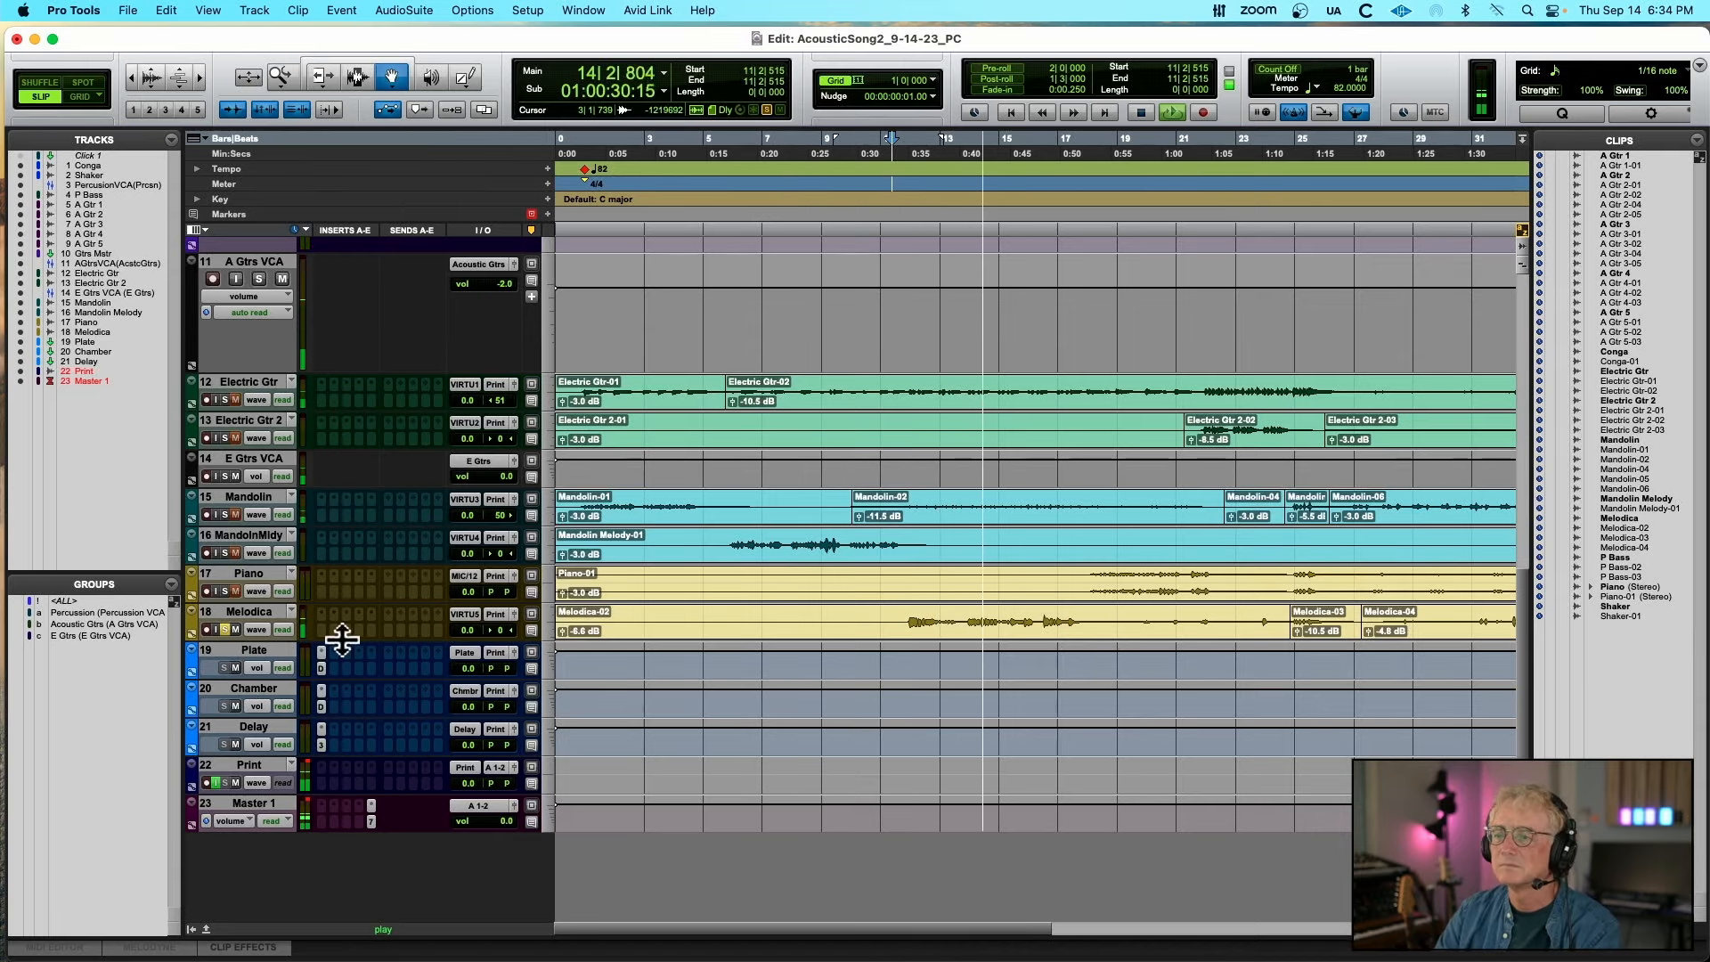
pyautogui.moveTo(342, 639); pyautogui.dragTo(334, 718)
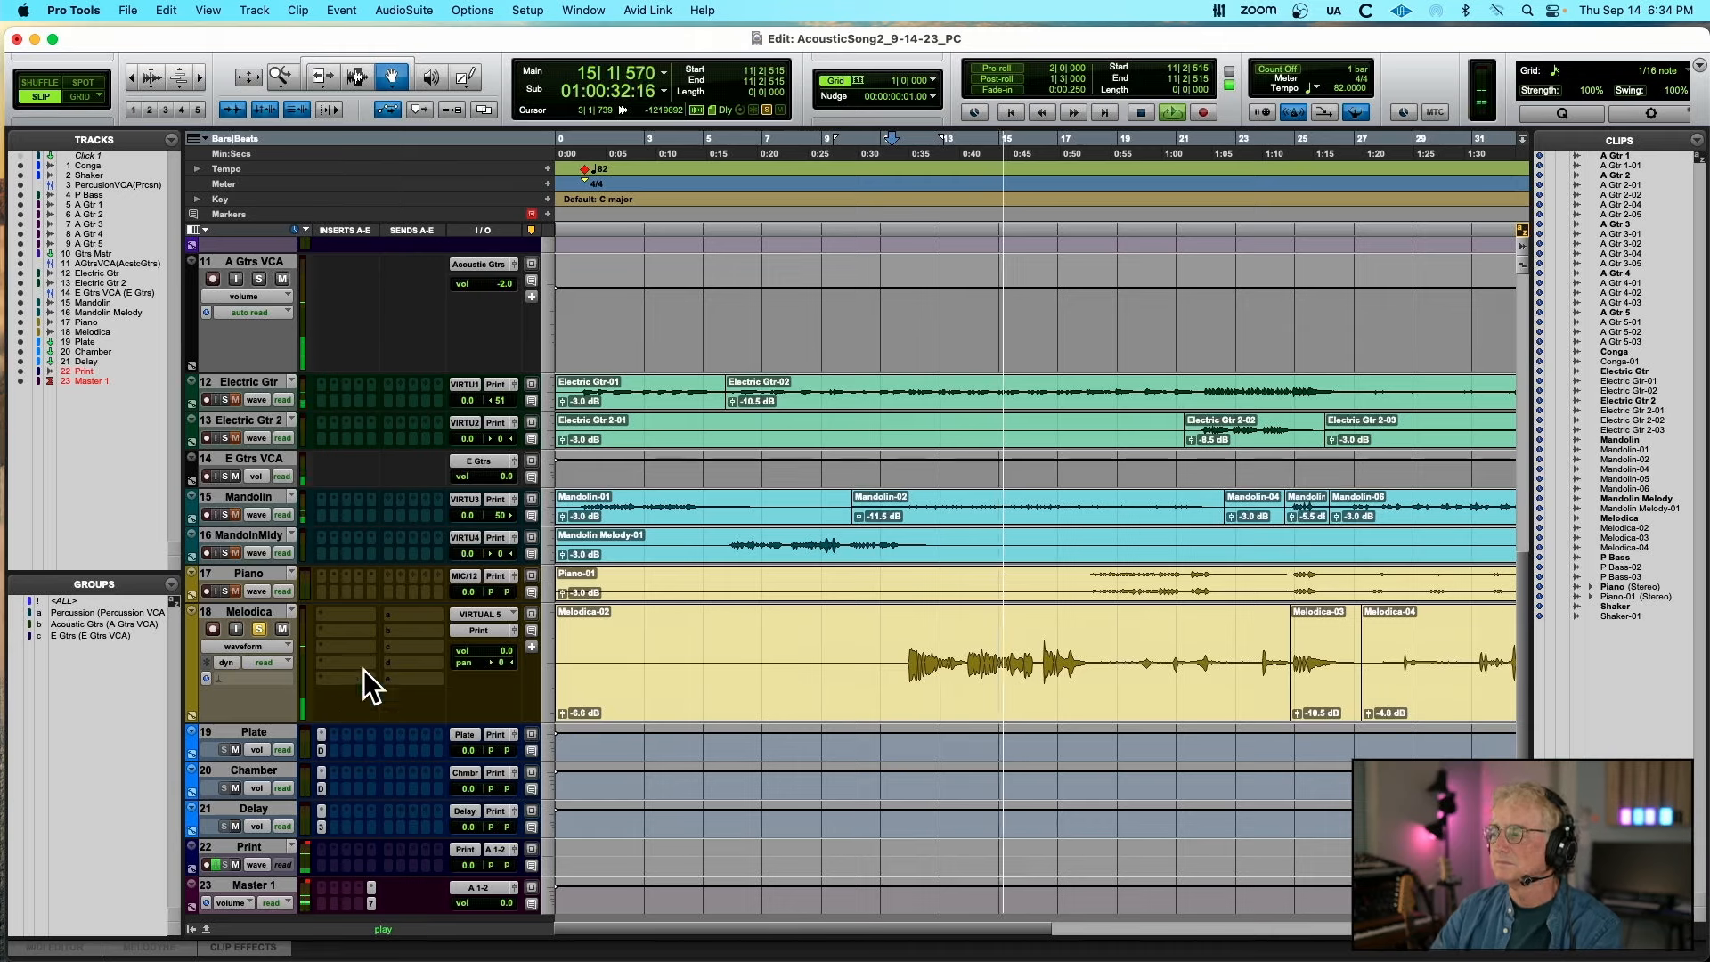
# Play the soloed Melodica from its opening phrase near bar 12 with the timeline zoomed in, then stop
pyautogui.press('space')
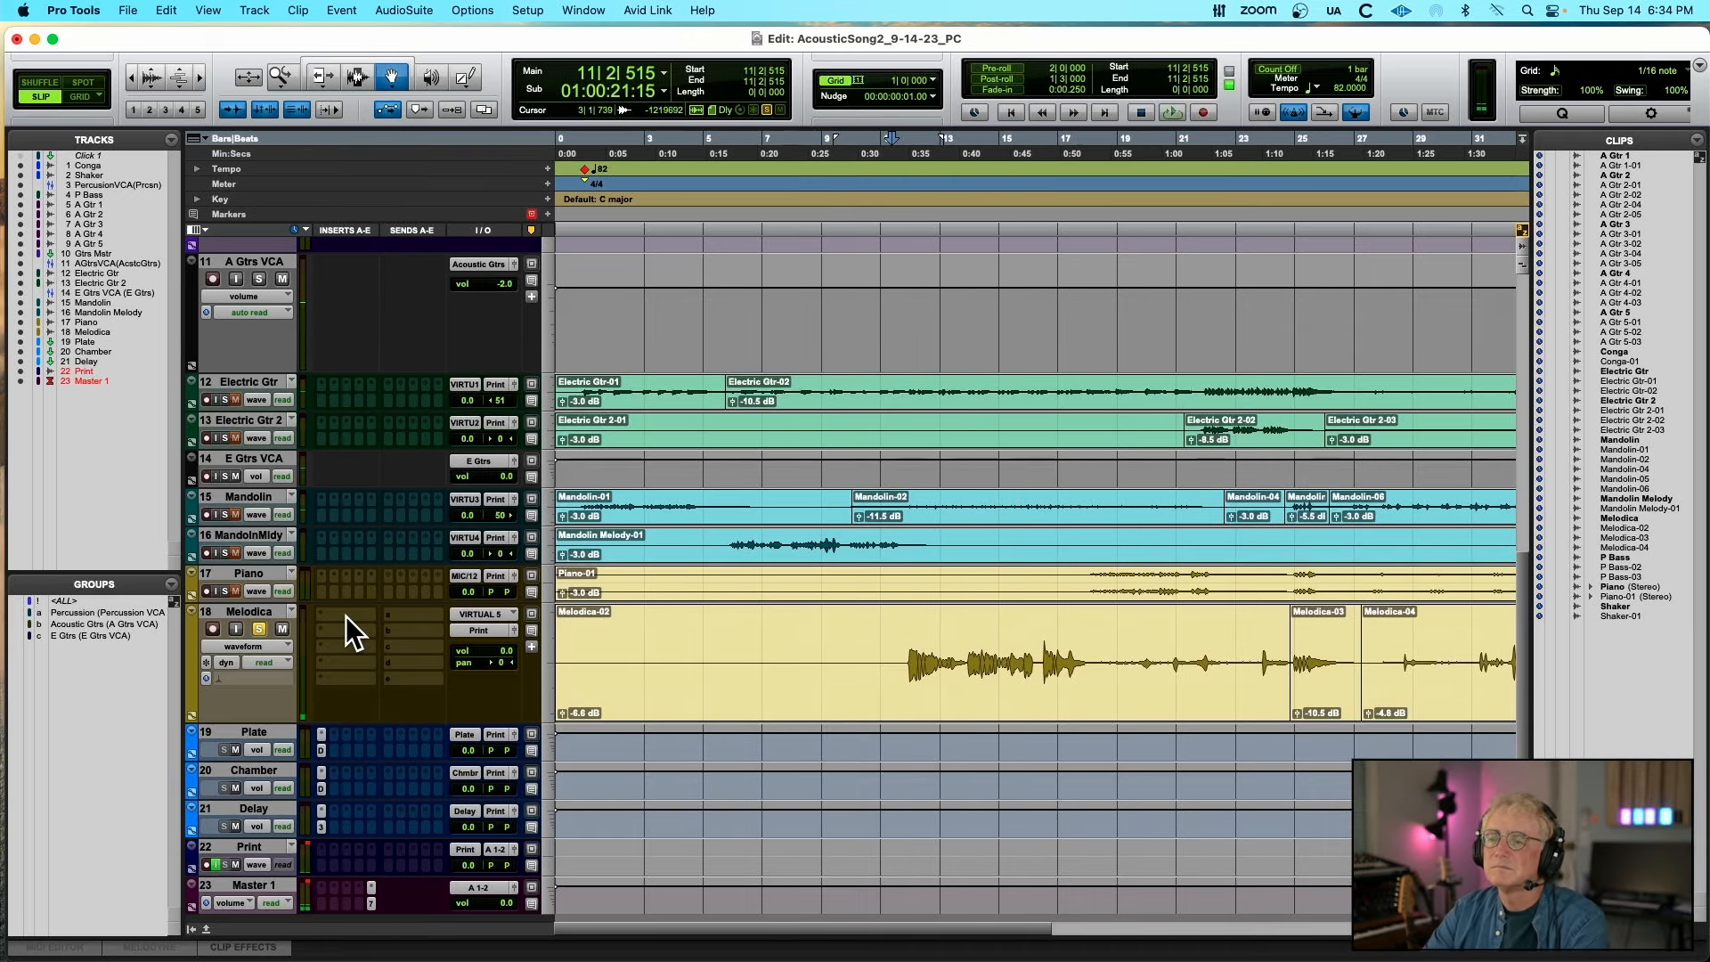
pyautogui.click(935, 212)
pyautogui.press('space')
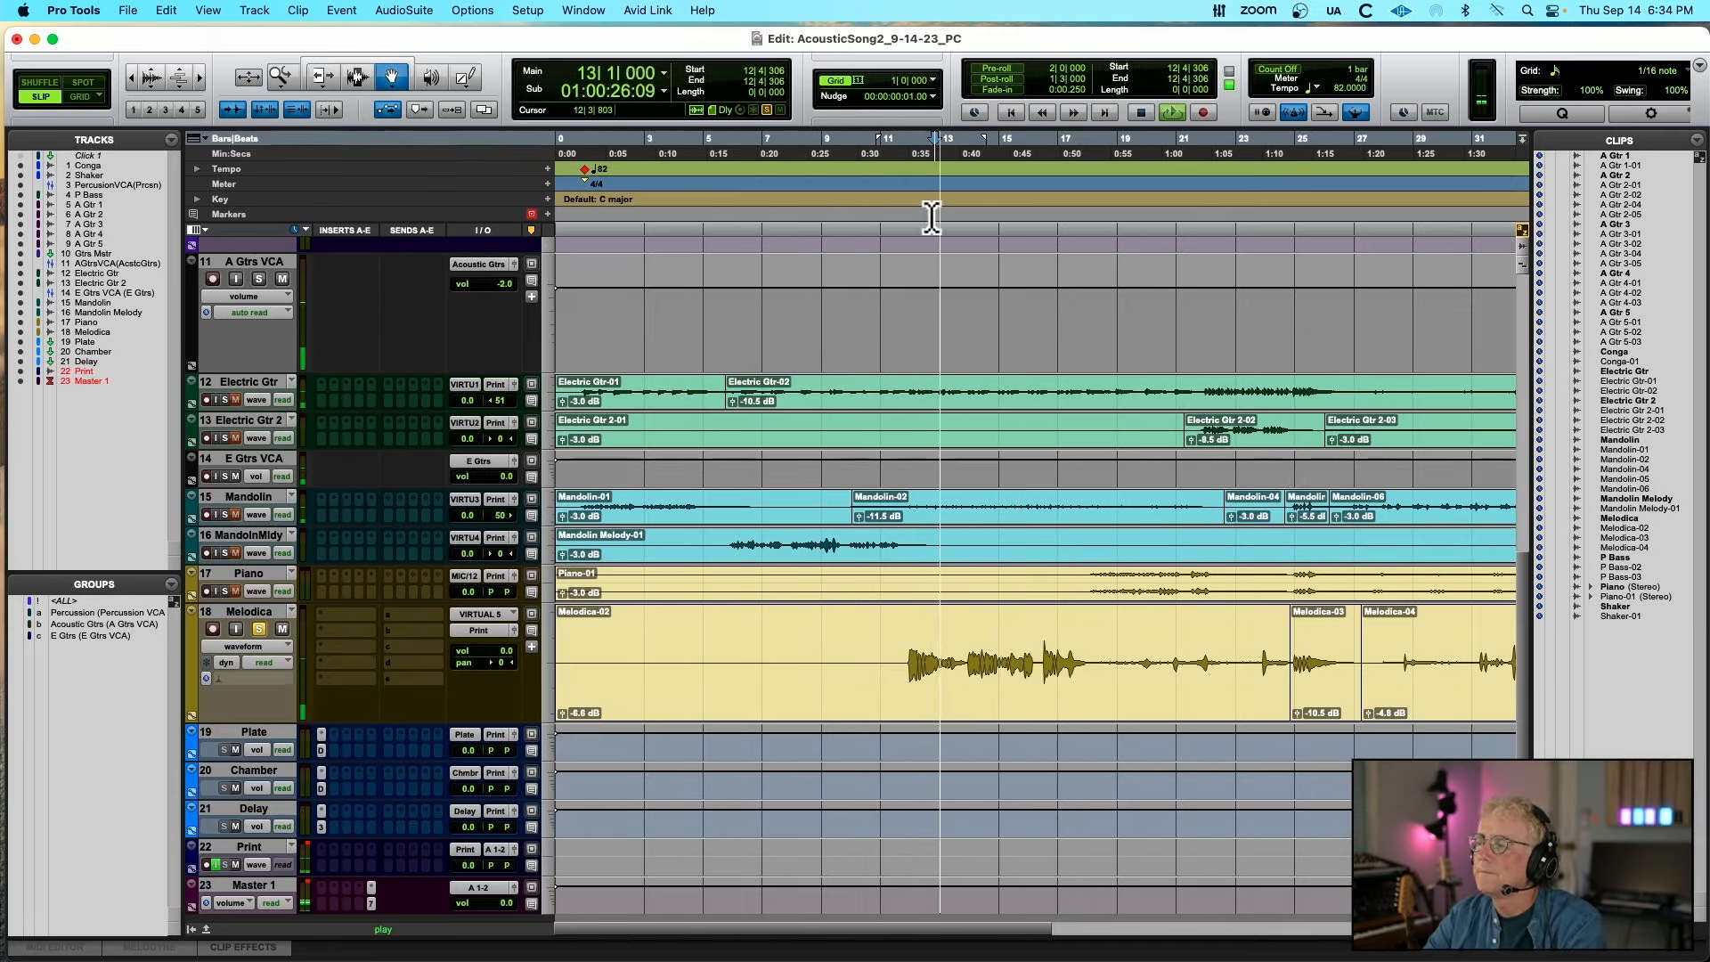
pyautogui.press('super+bracketright')
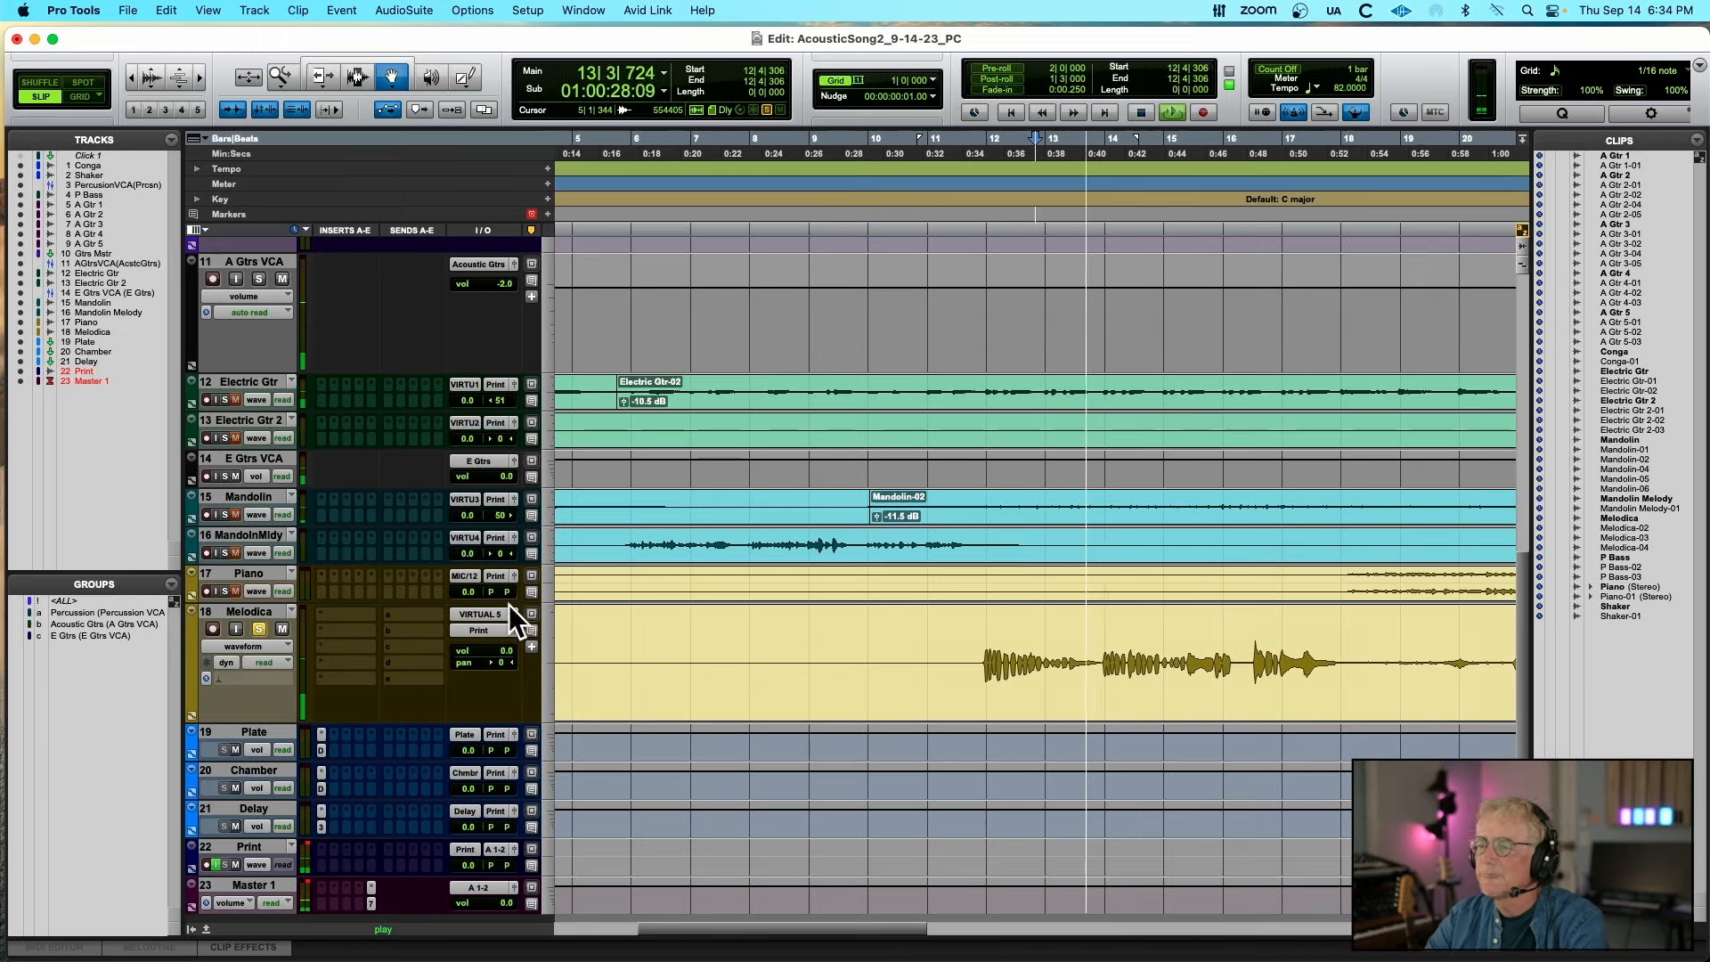
pyautogui.press('space')
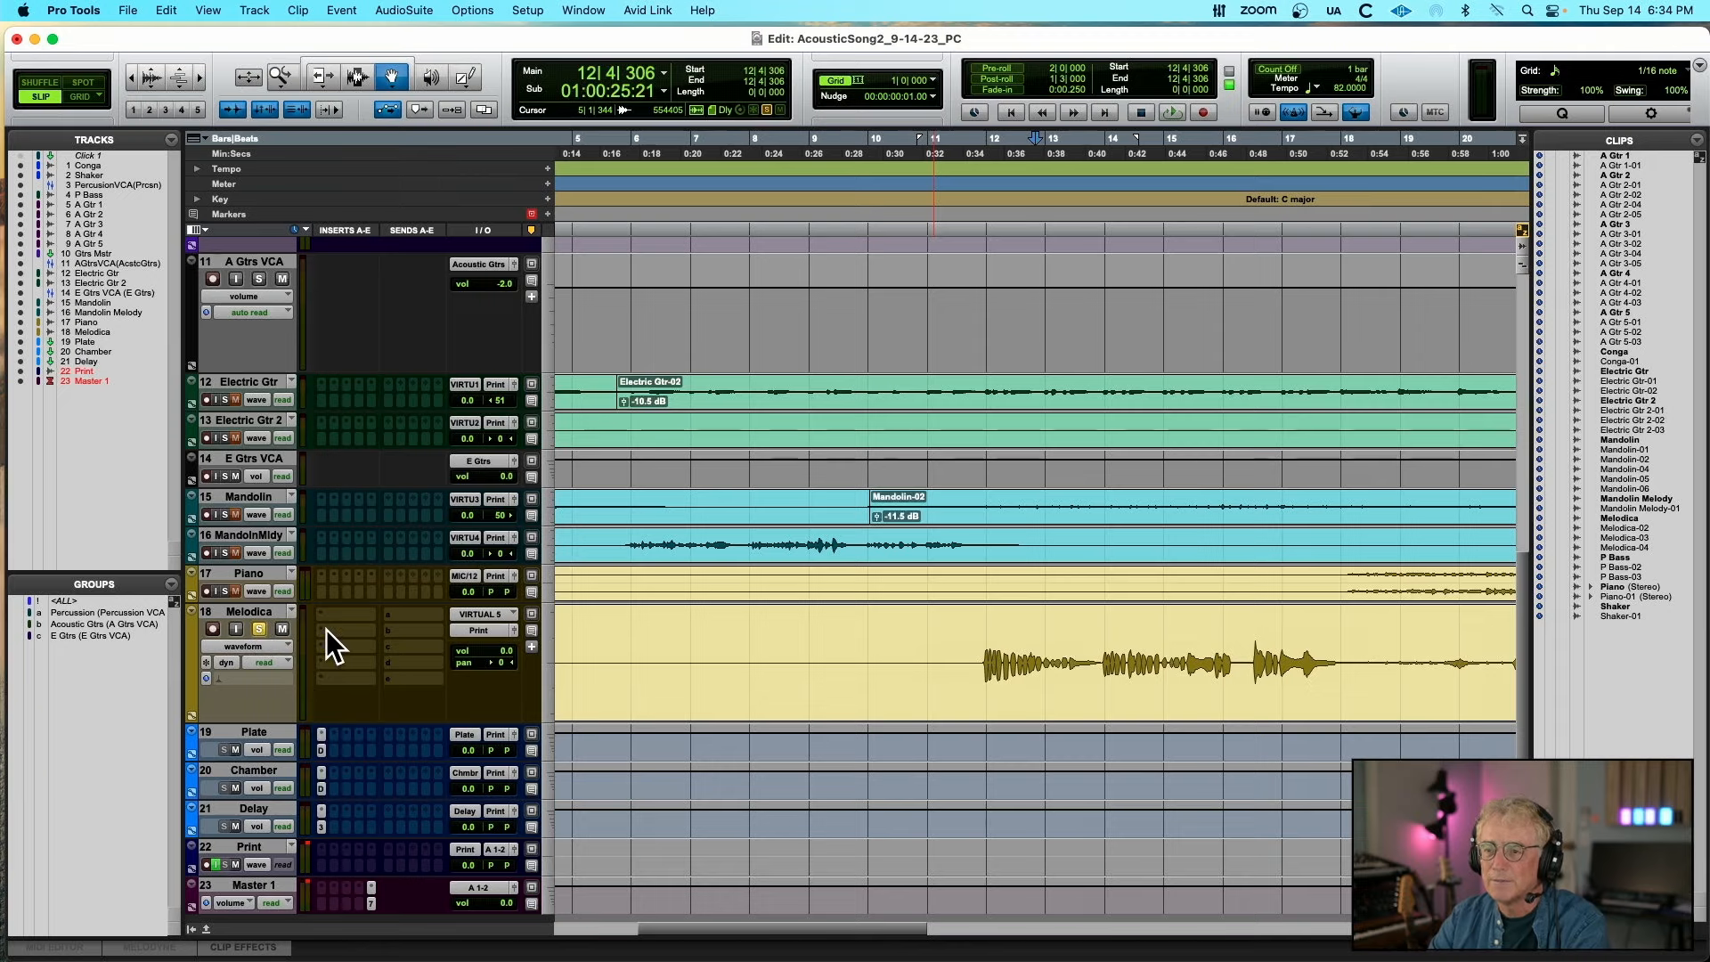
# Add a mono Dyn3 Compressor/Limiter to the Melodica's second insert
pyautogui.click(326, 628)
pyautogui.moveTo(403, 630)
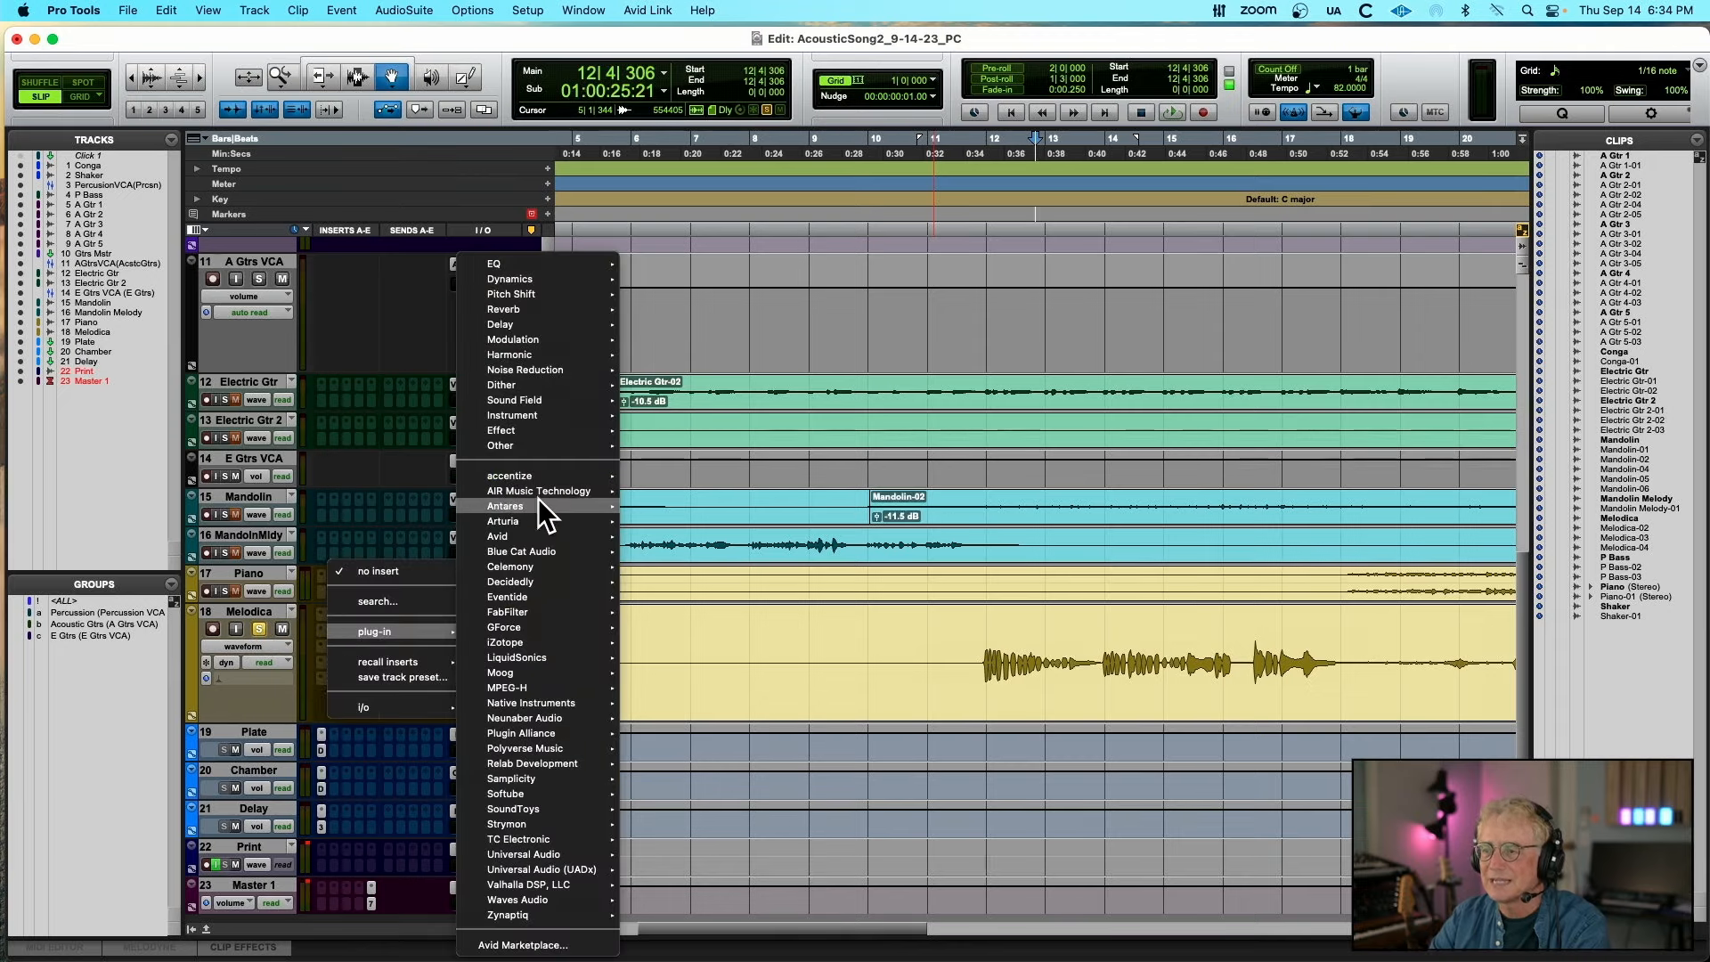
pyautogui.moveTo(532, 279)
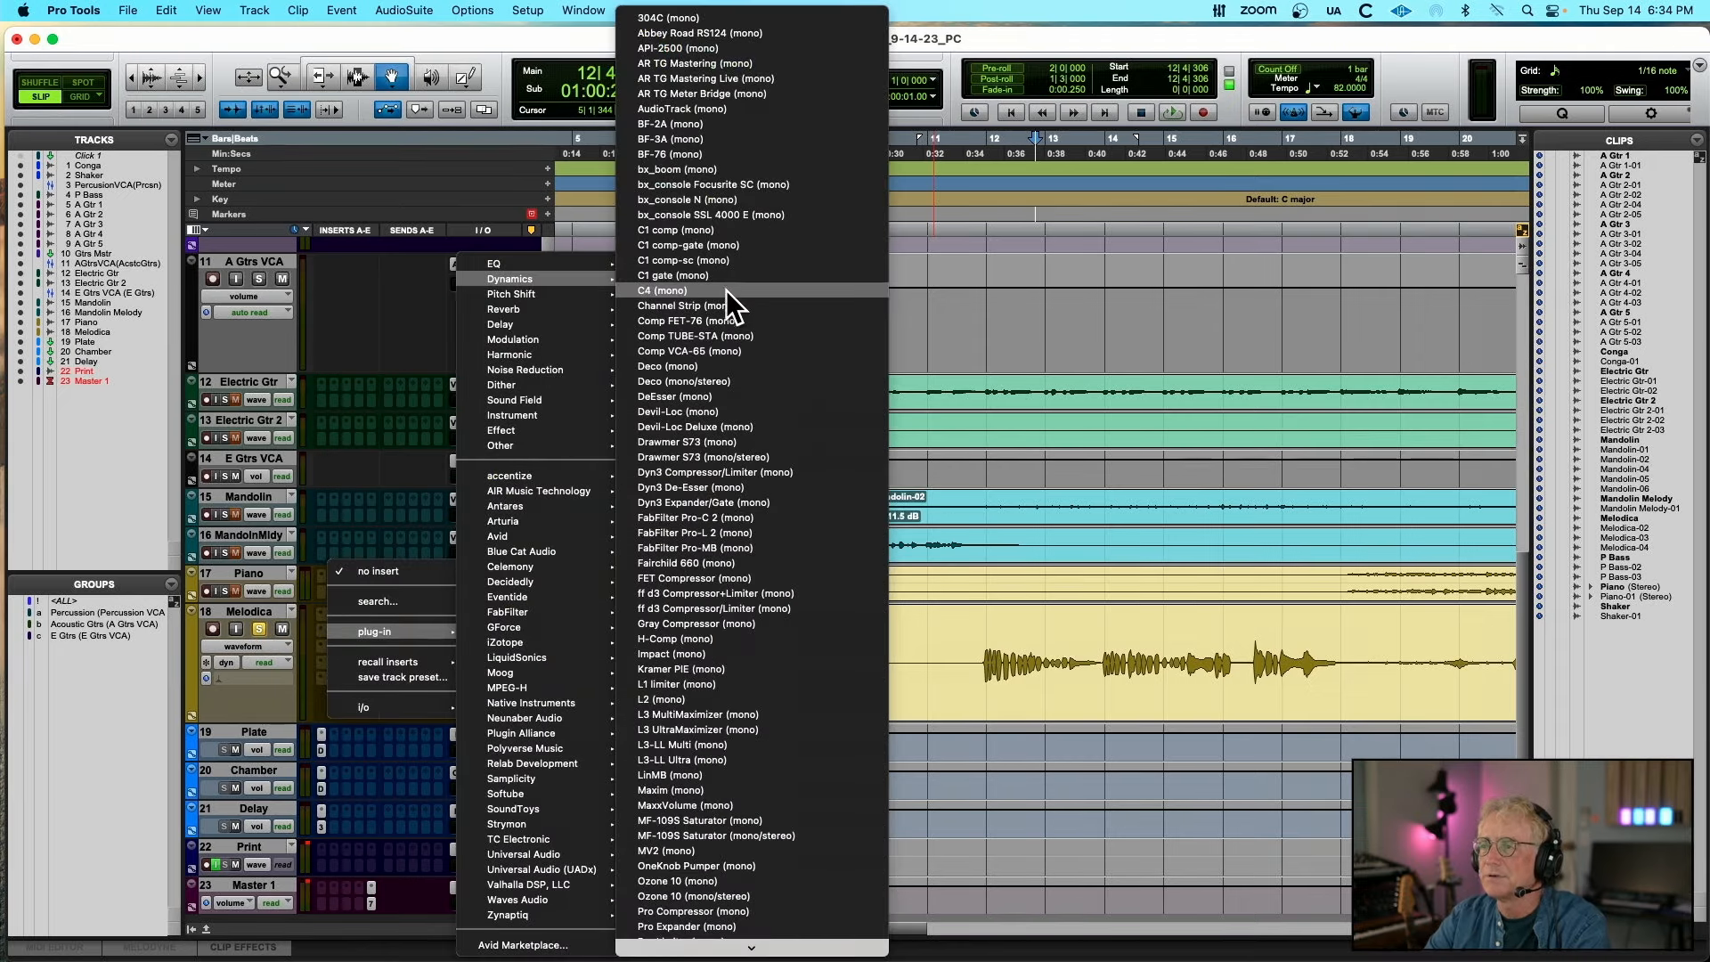
pyautogui.click(715, 472)
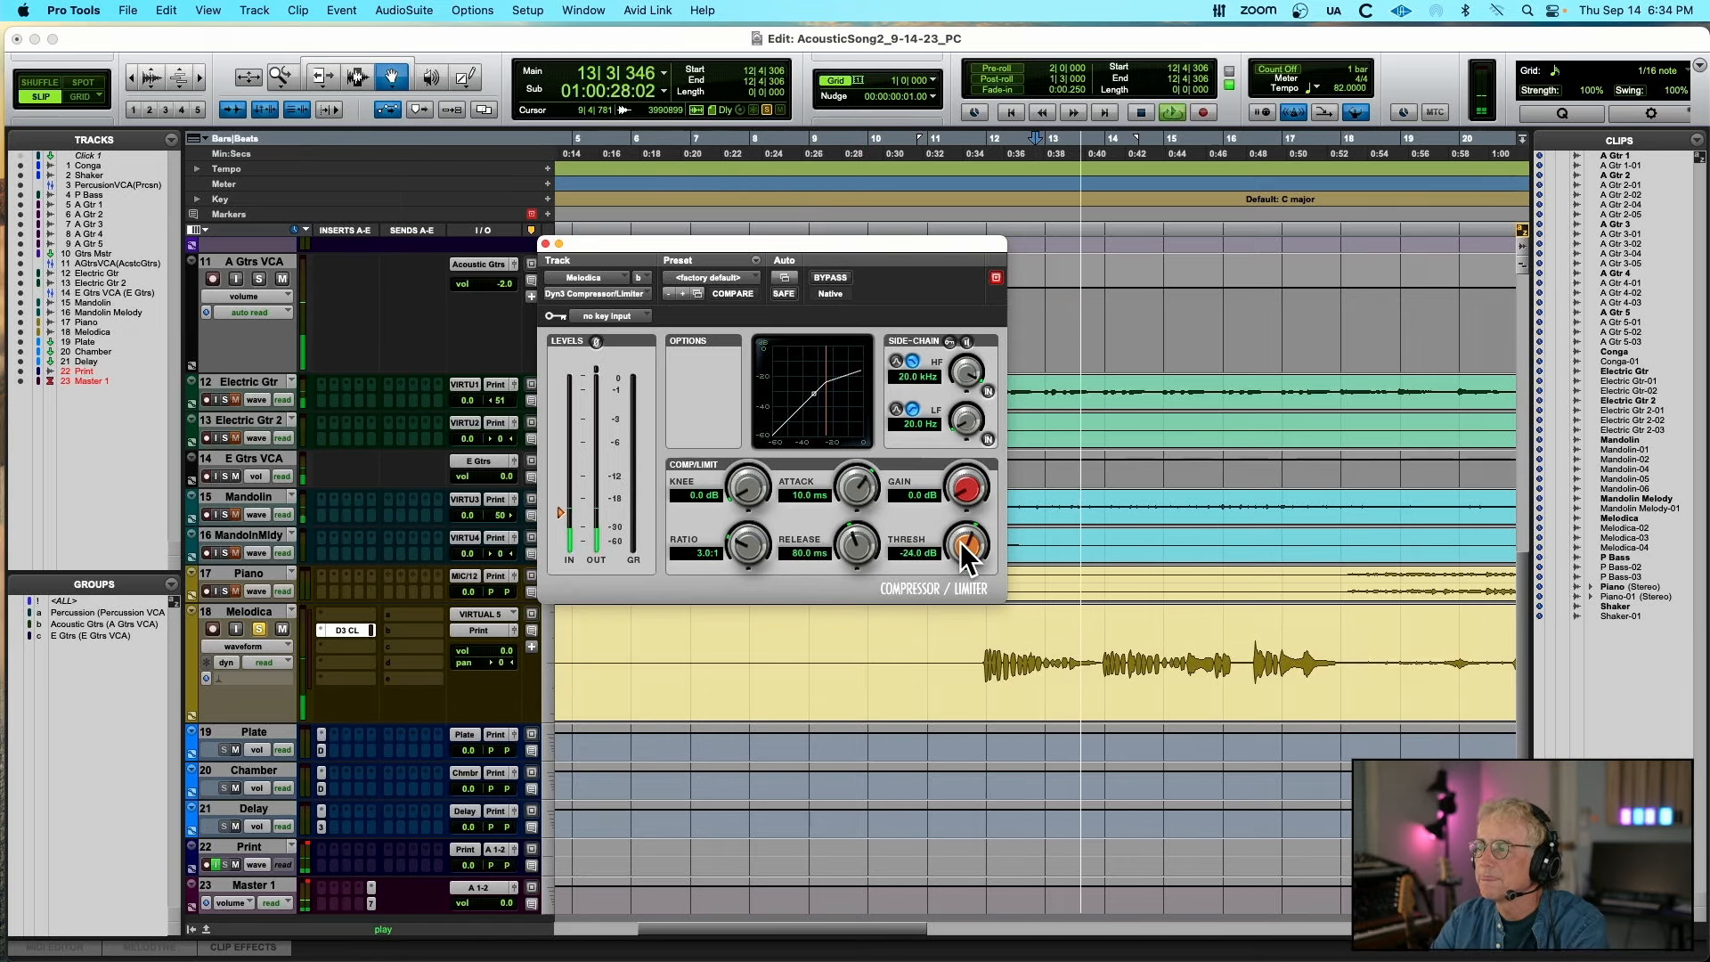
# Set the Melodica compressor's attack to 1.2 ms and its threshold to -24.5 dB during playback
pyautogui.moveTo(960, 543); pyautogui.dragTo(949, 558)
pyautogui.moveTo(855, 484)
pyautogui.mouseDown()
pyautogui.moveTo(810, 524)
pyautogui.moveTo(824, 486)
pyautogui.mouseUp()
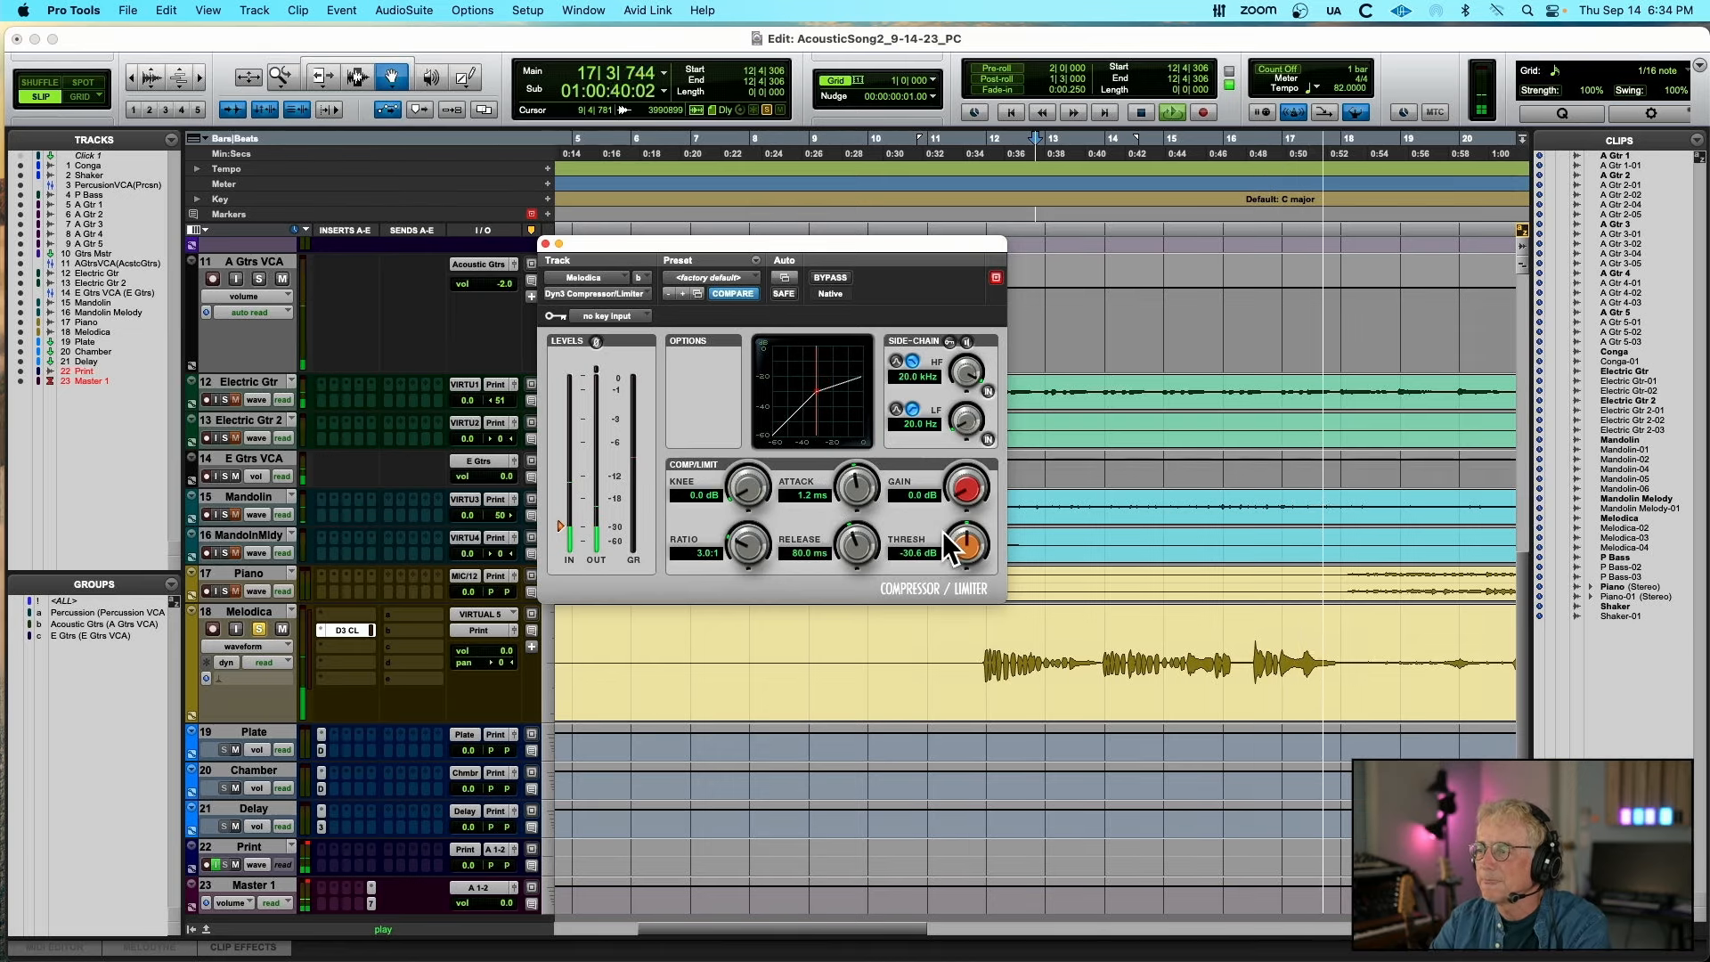
pyautogui.press('space')
pyautogui.press('space')
pyautogui.moveTo(955, 539); pyautogui.dragTo(959, 528)
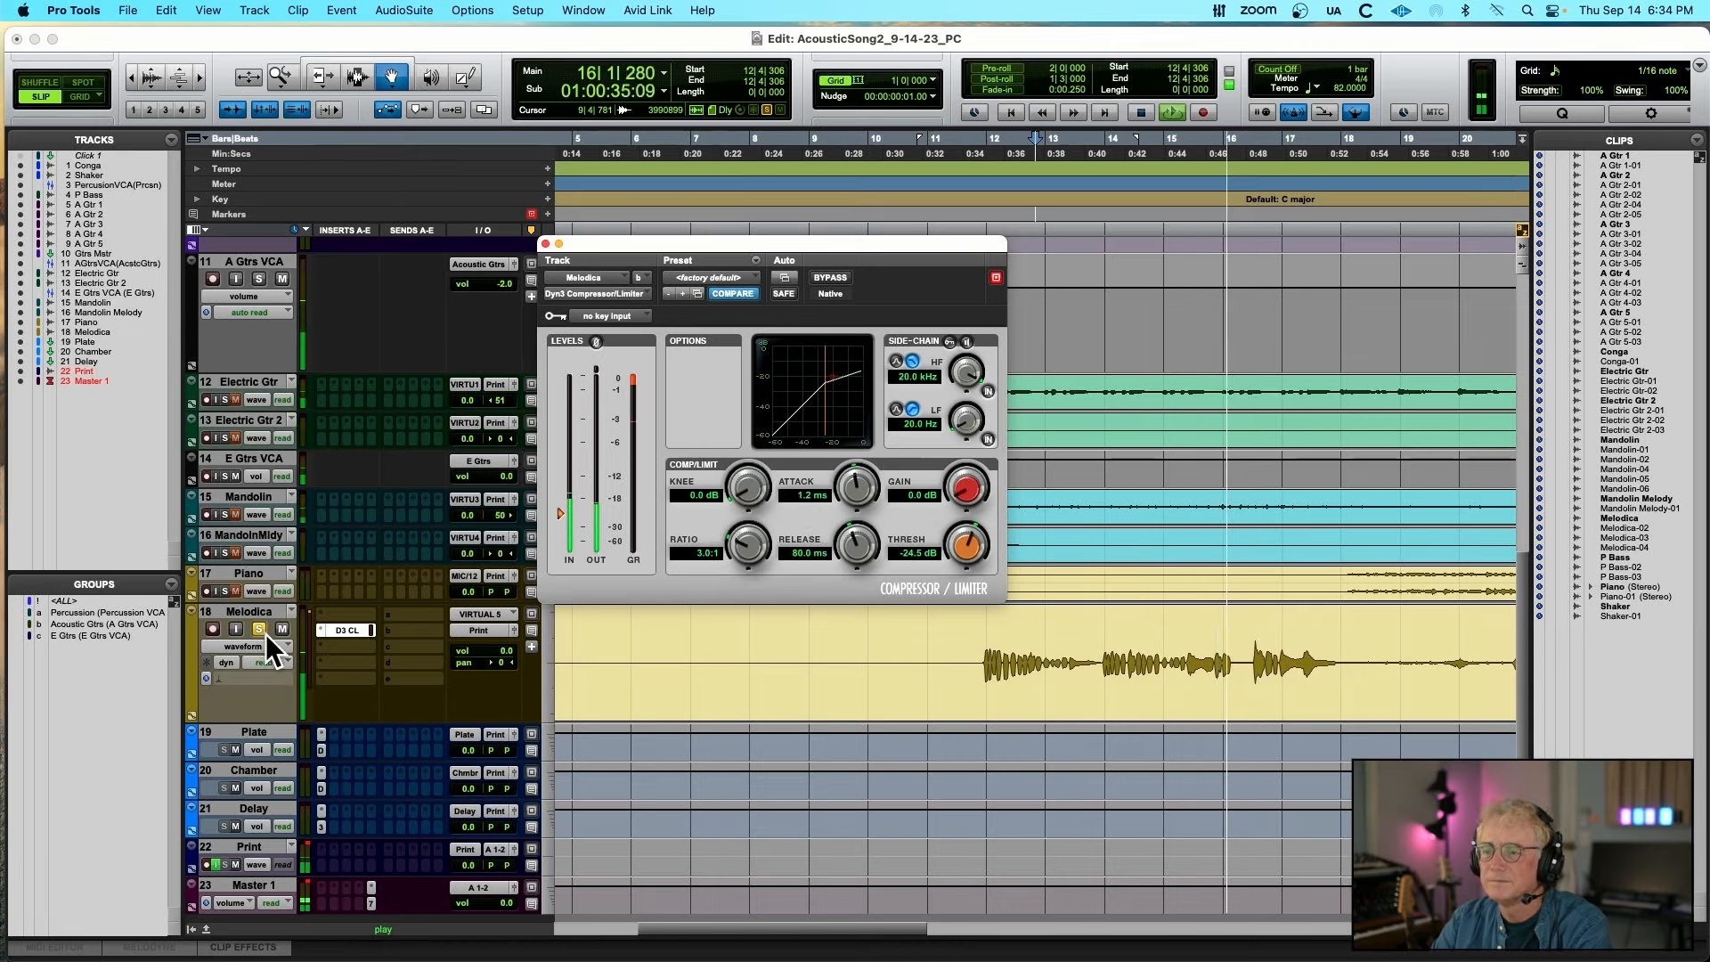
# Clear the Melodica solo, play it within the full mix, and close its compressor window
pyautogui.press('space')
pyautogui.scroll(-1, 260, 626)
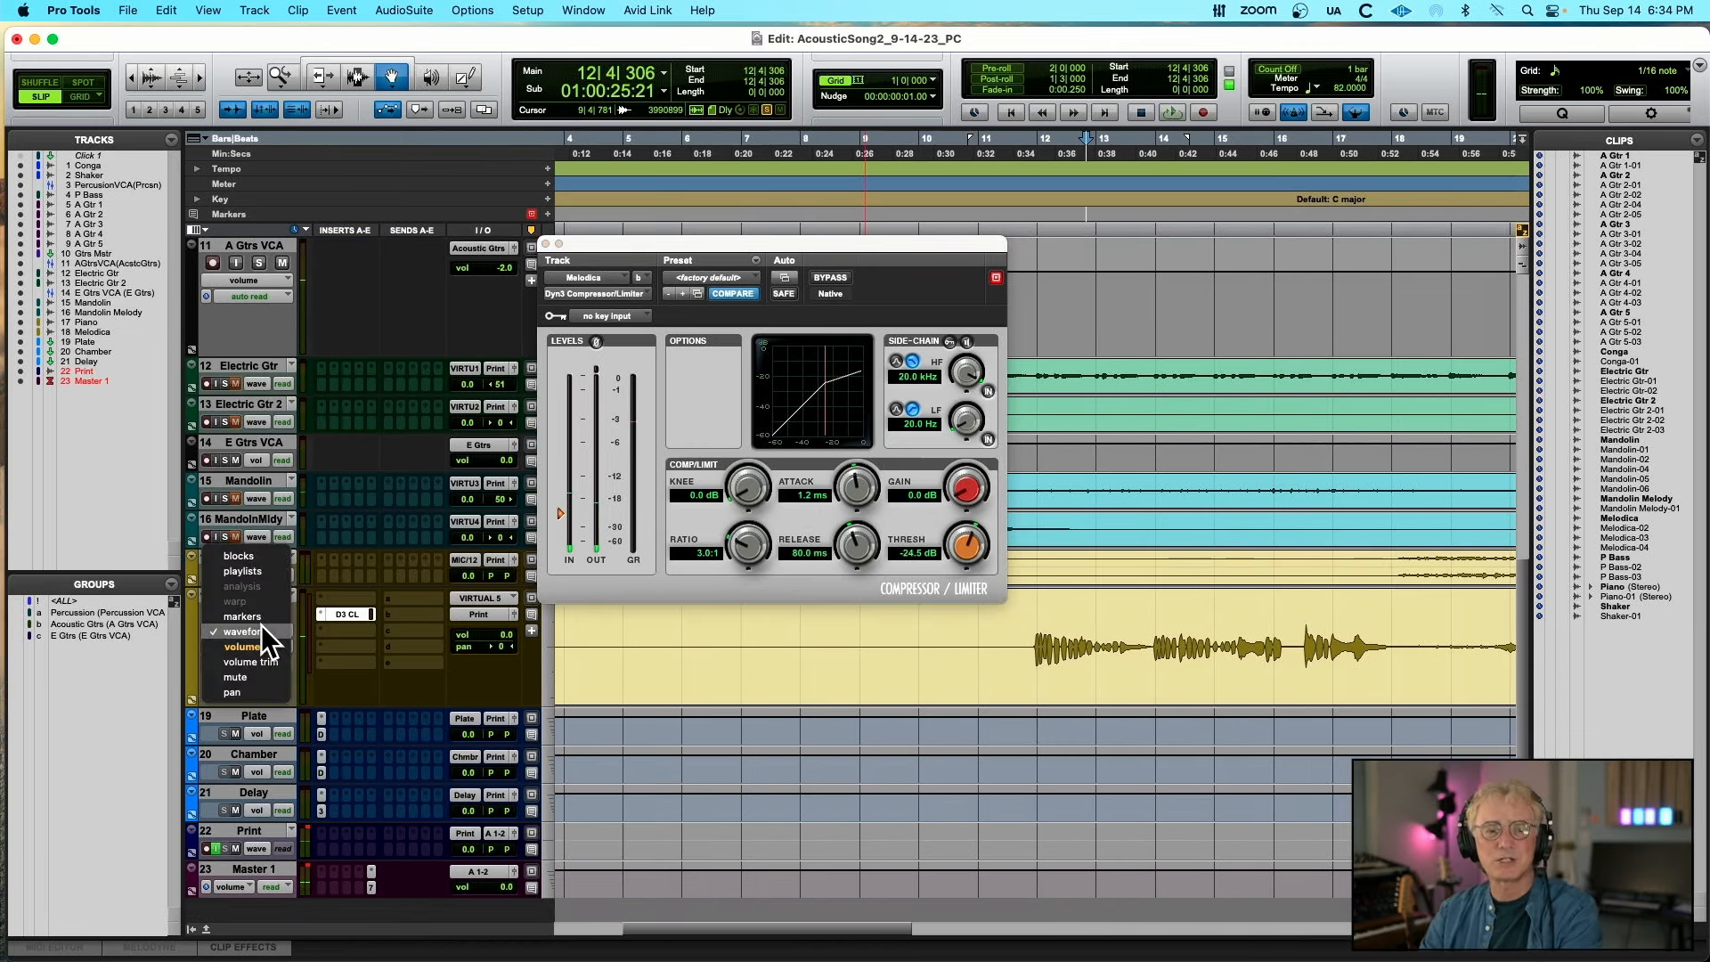
pyautogui.click(259, 613)
pyautogui.press('space')
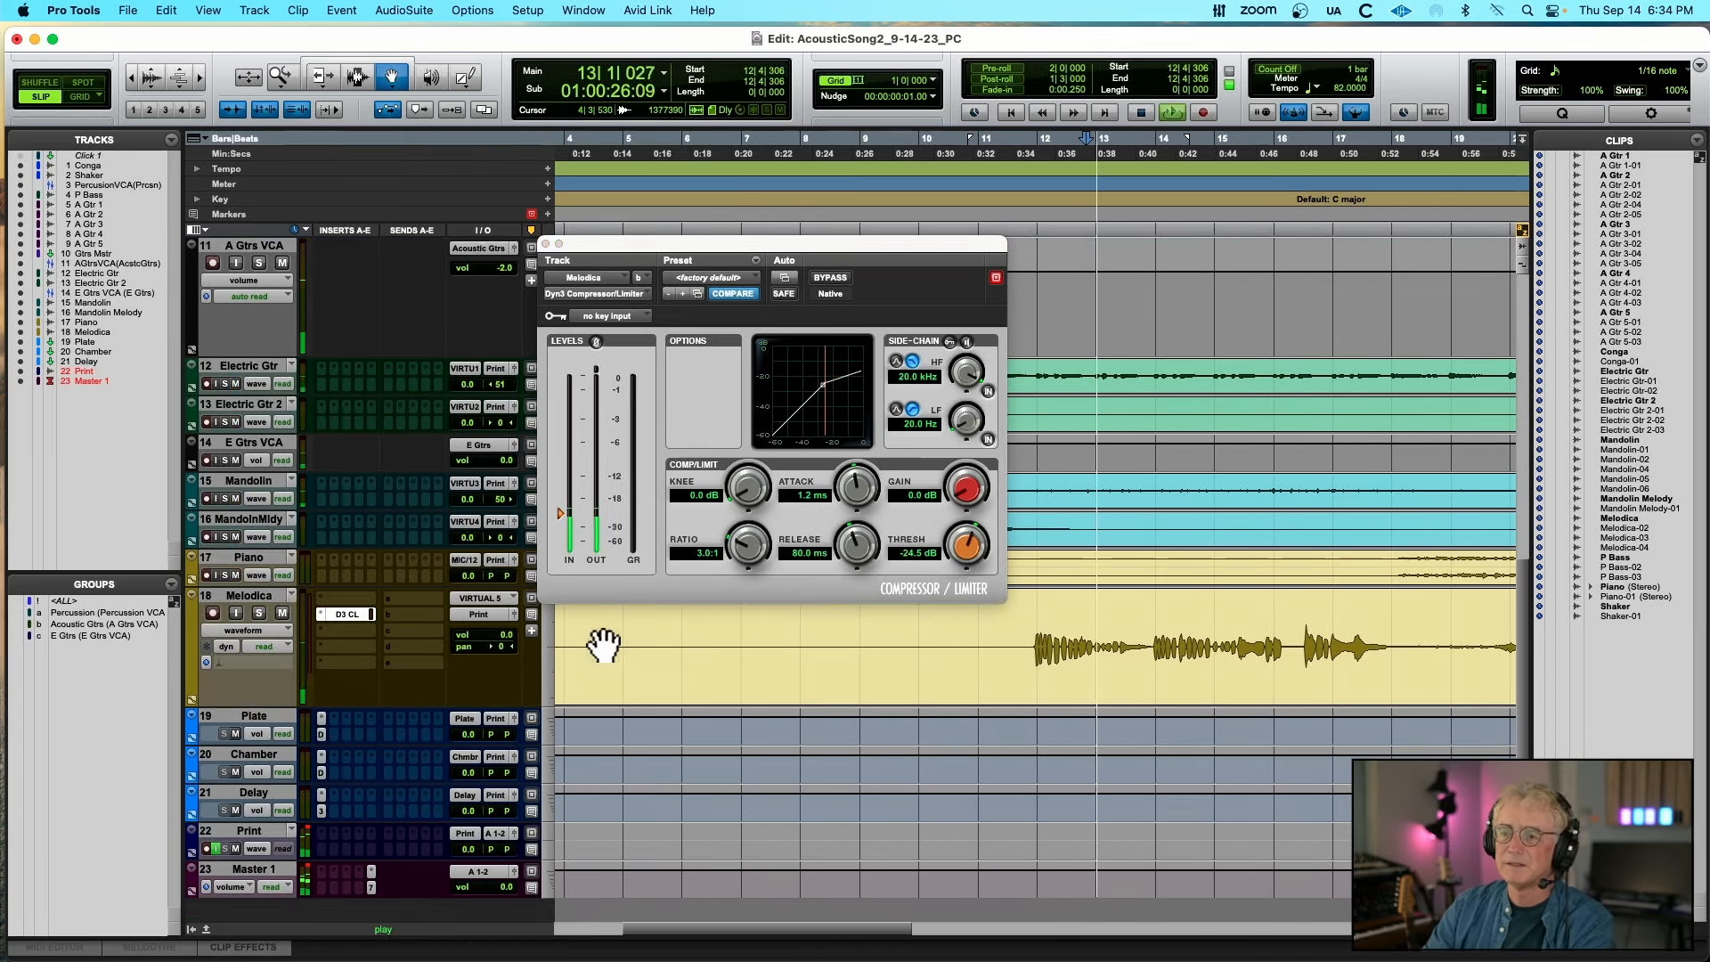
pyautogui.scroll(-4, 600, 649)
pyautogui.click(546, 245)
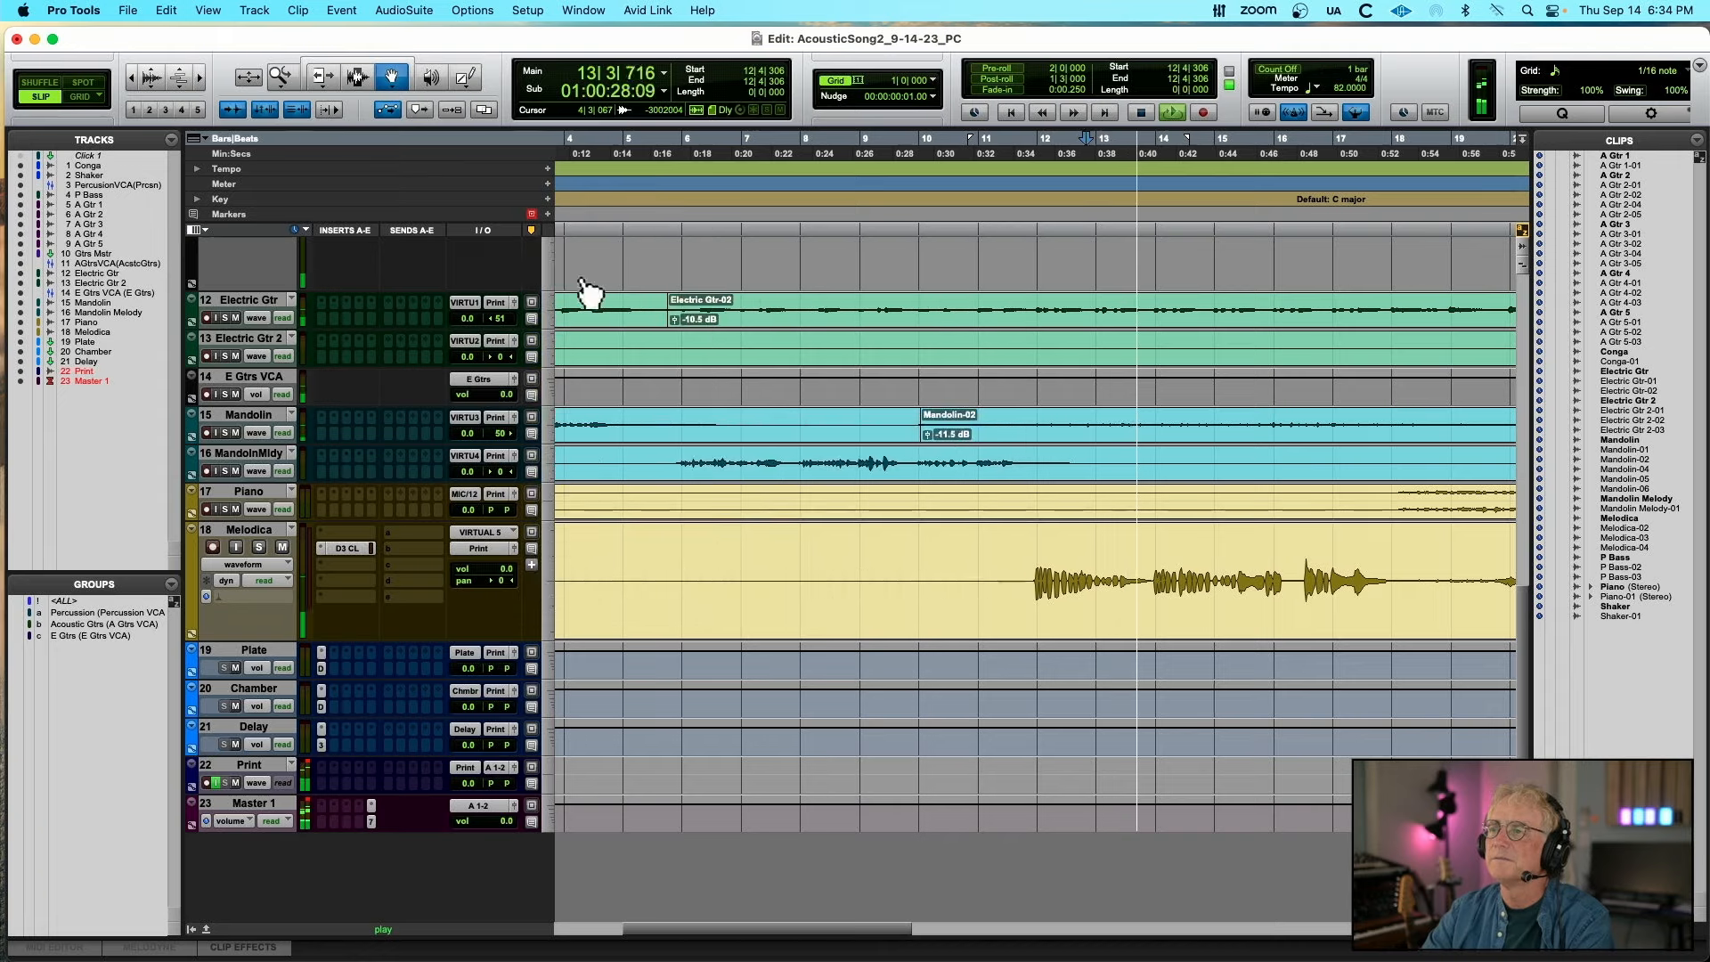
# Solo the A Gtrs VCA and add a multichannel Dyn3 Compressor/Limiter to the second insert of Gtrs Mstr
pyautogui.scroll(10, 713, 515)
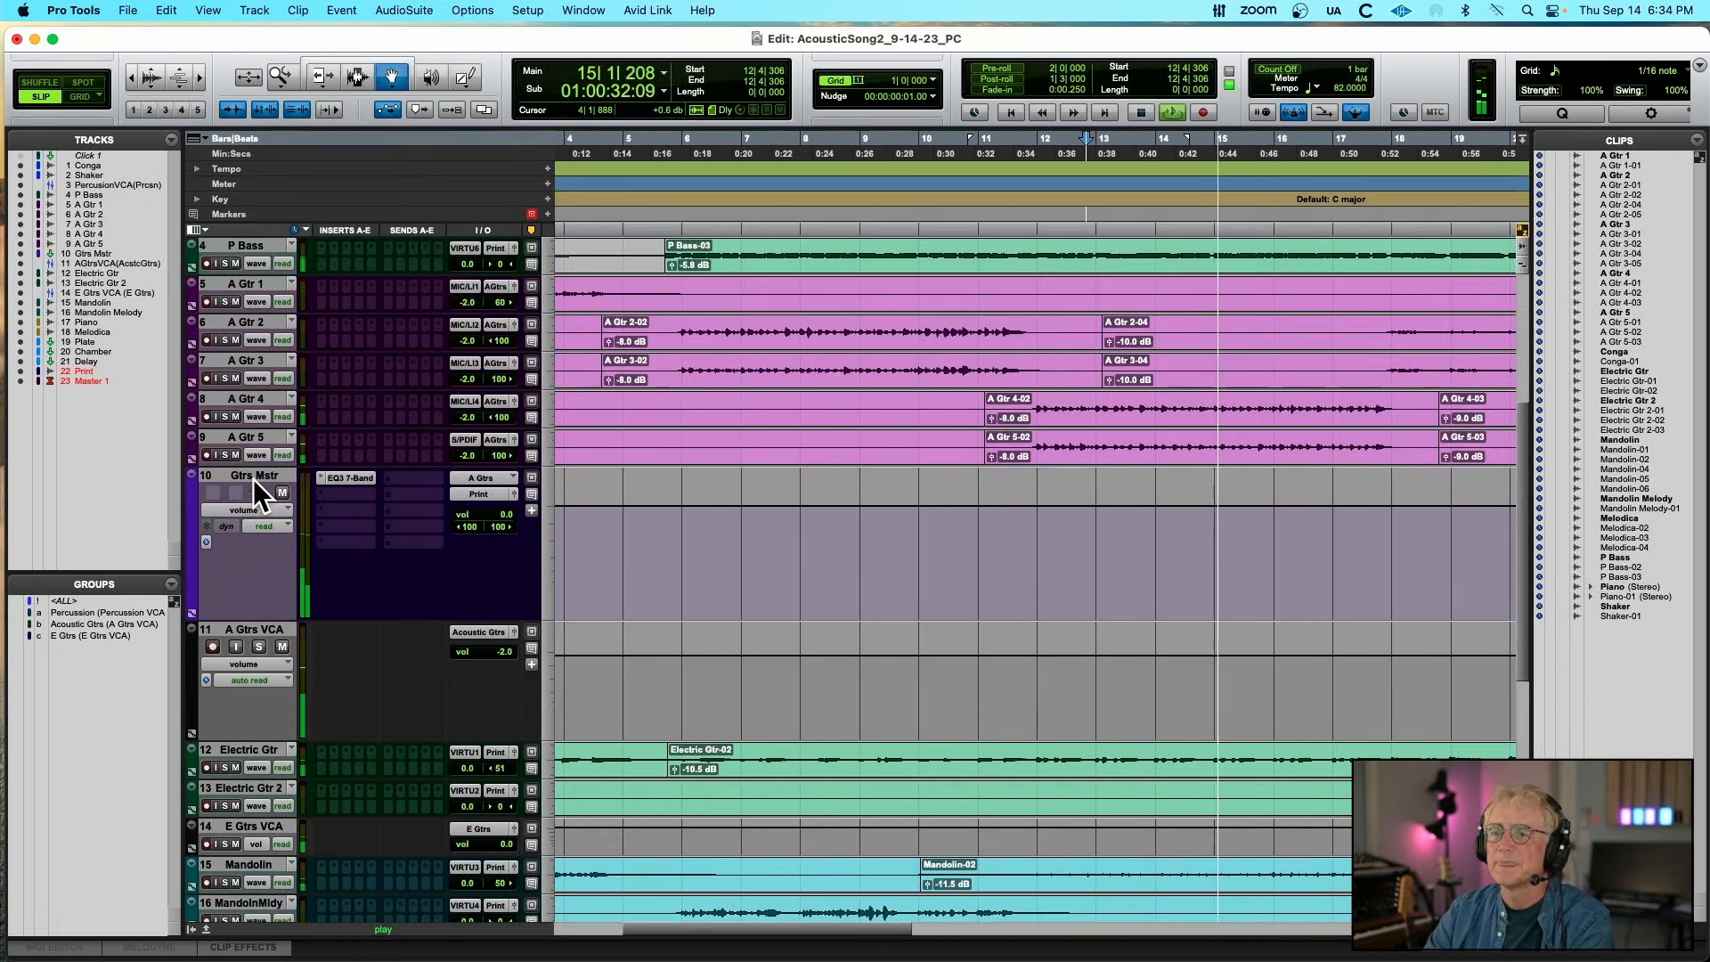
pyautogui.click(258, 646)
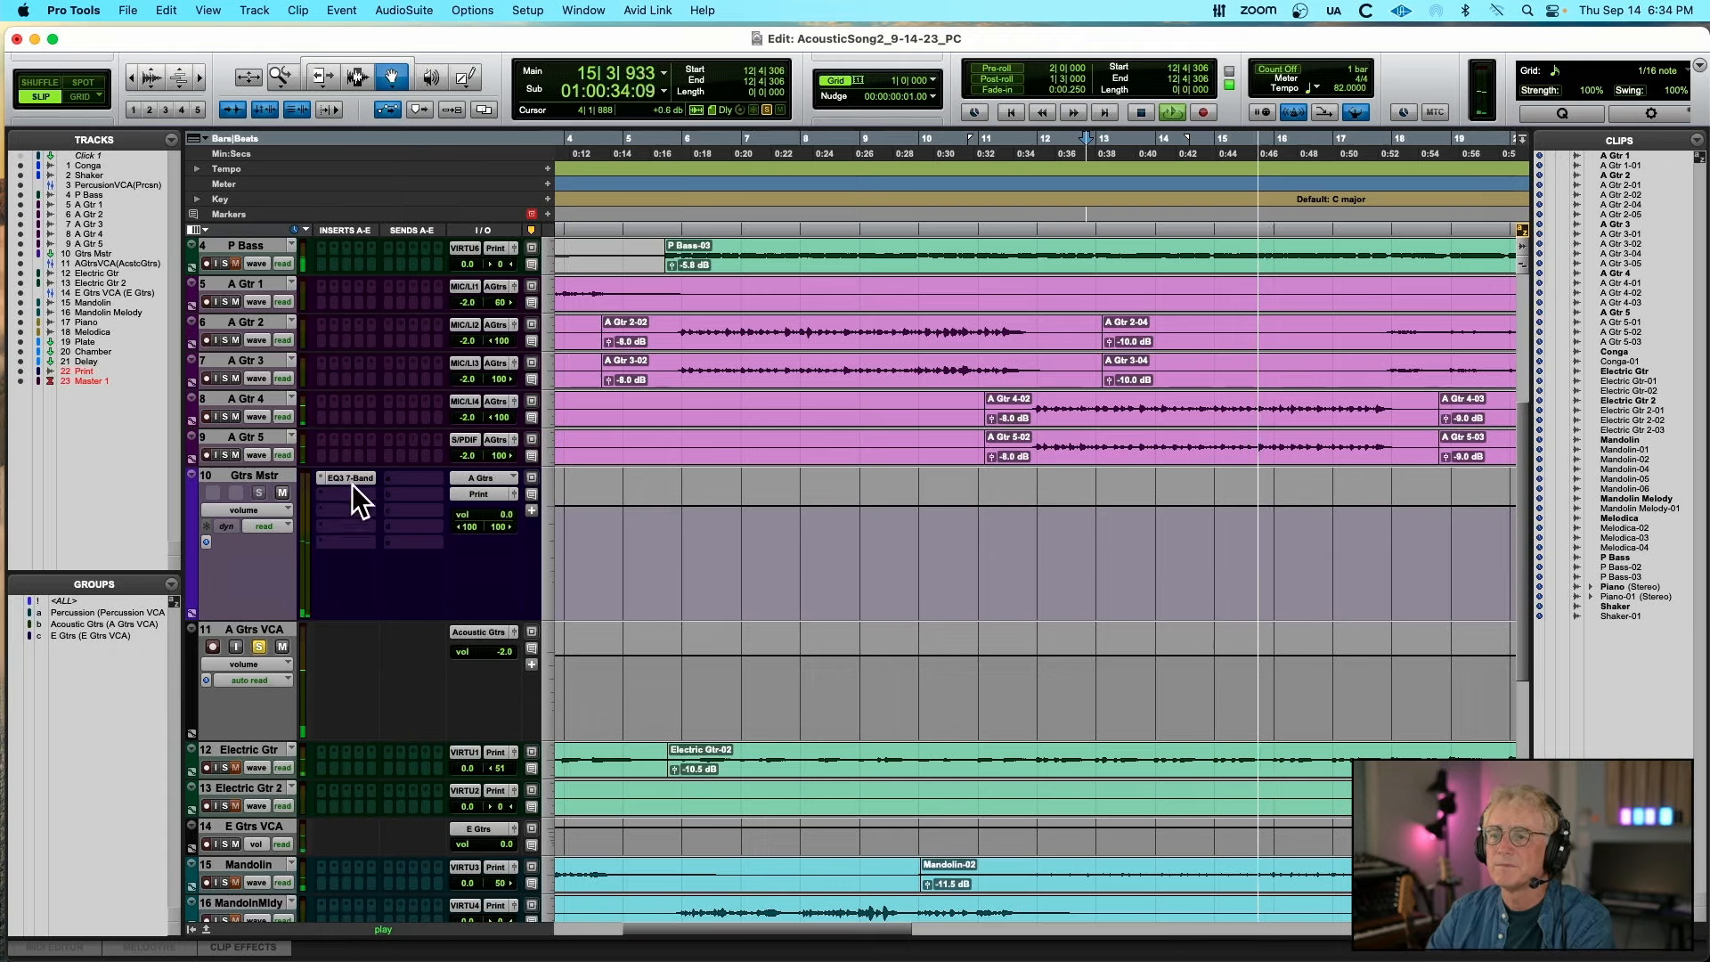
pyautogui.press('space')
pyautogui.click(324, 495)
pyautogui.moveTo(351, 497)
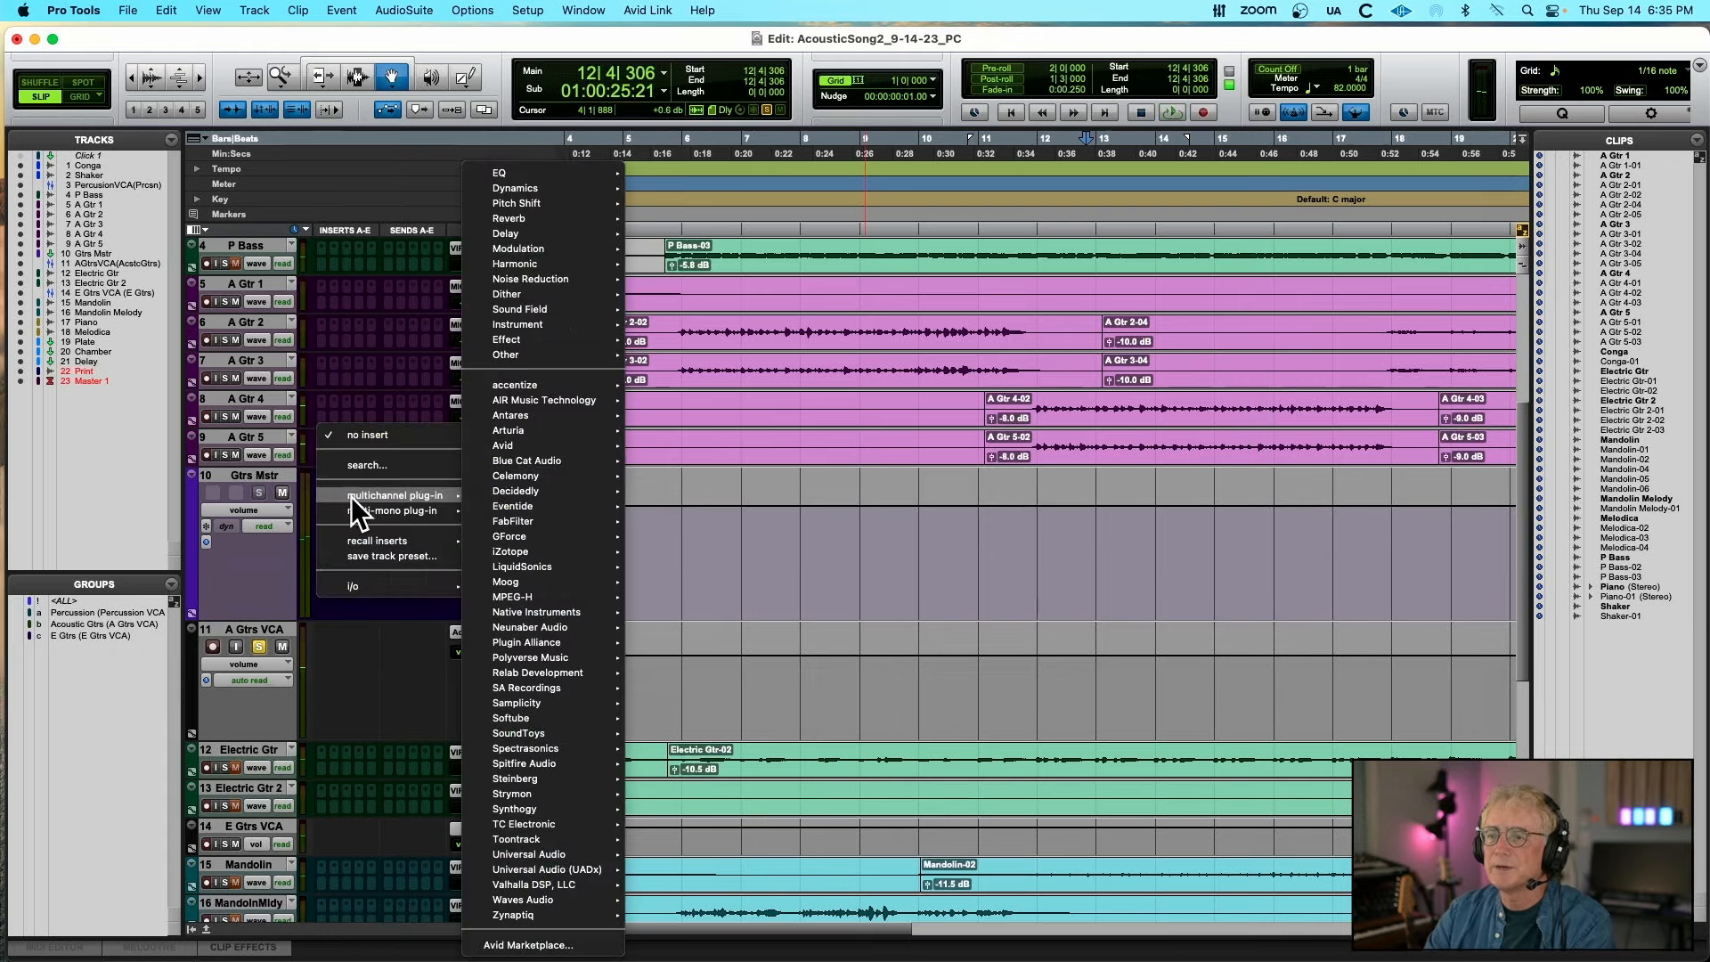
pyautogui.moveTo(520, 187)
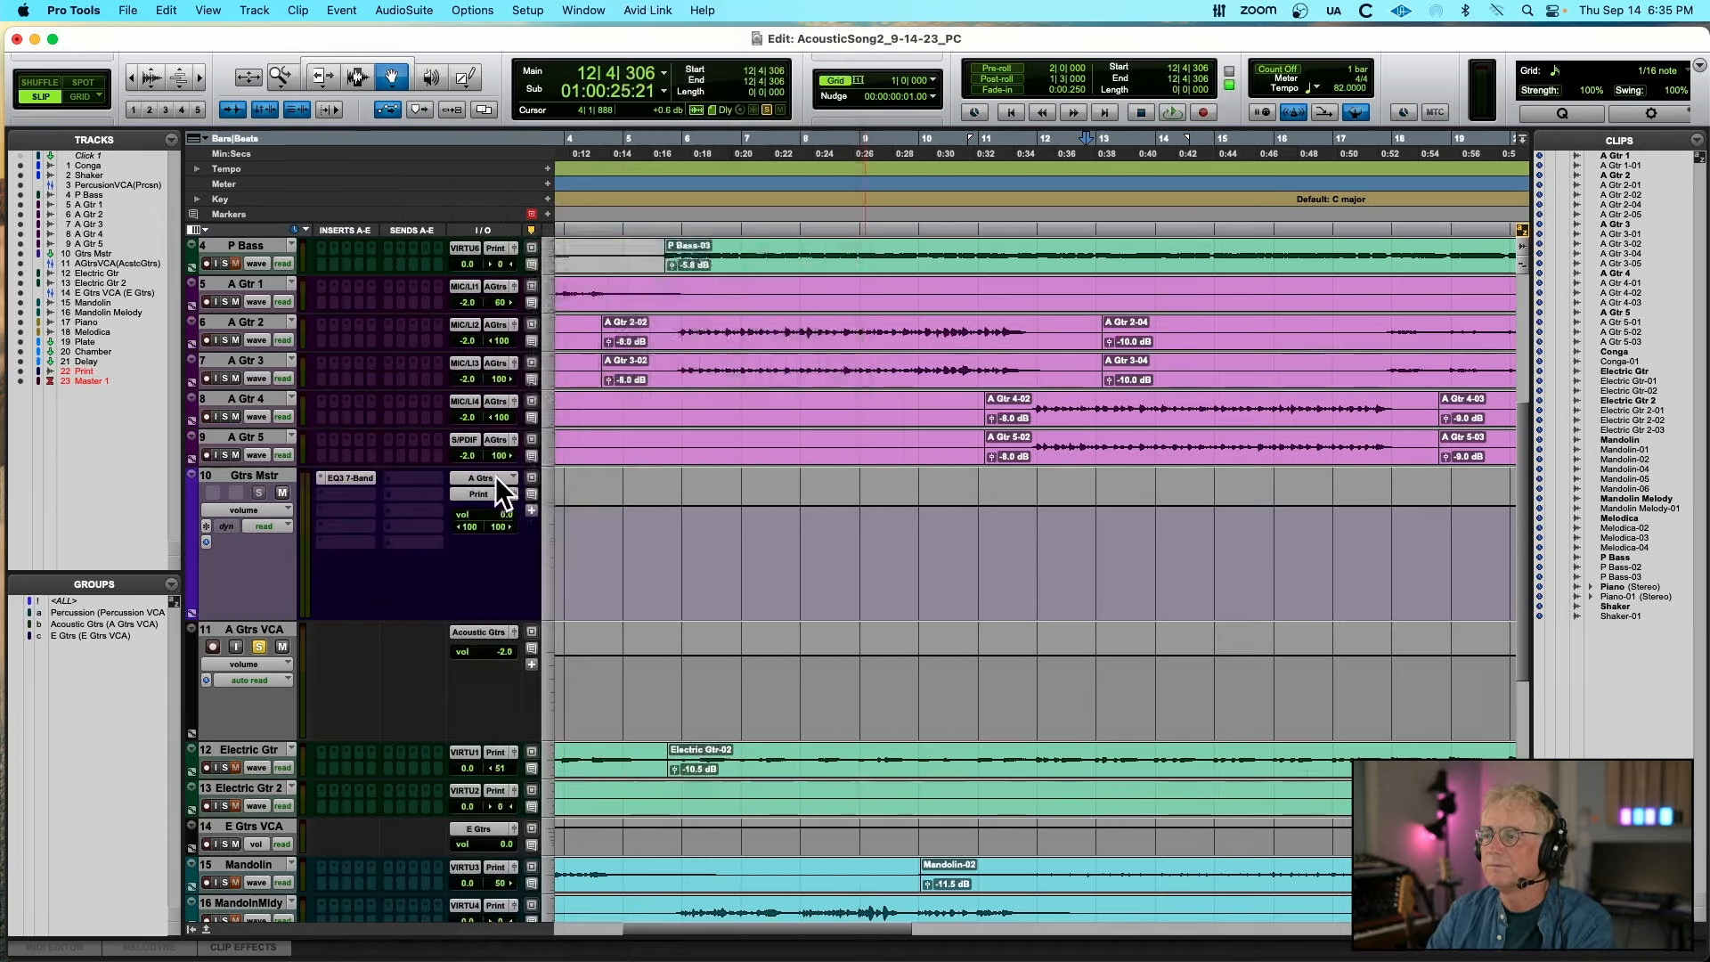
pyautogui.click(669, 474)
# Load the Acoustic Guitar preset in the Gtrs Mstr compressor and set its threshold to -28.0 dB during playback
pyautogui.click(694, 277)
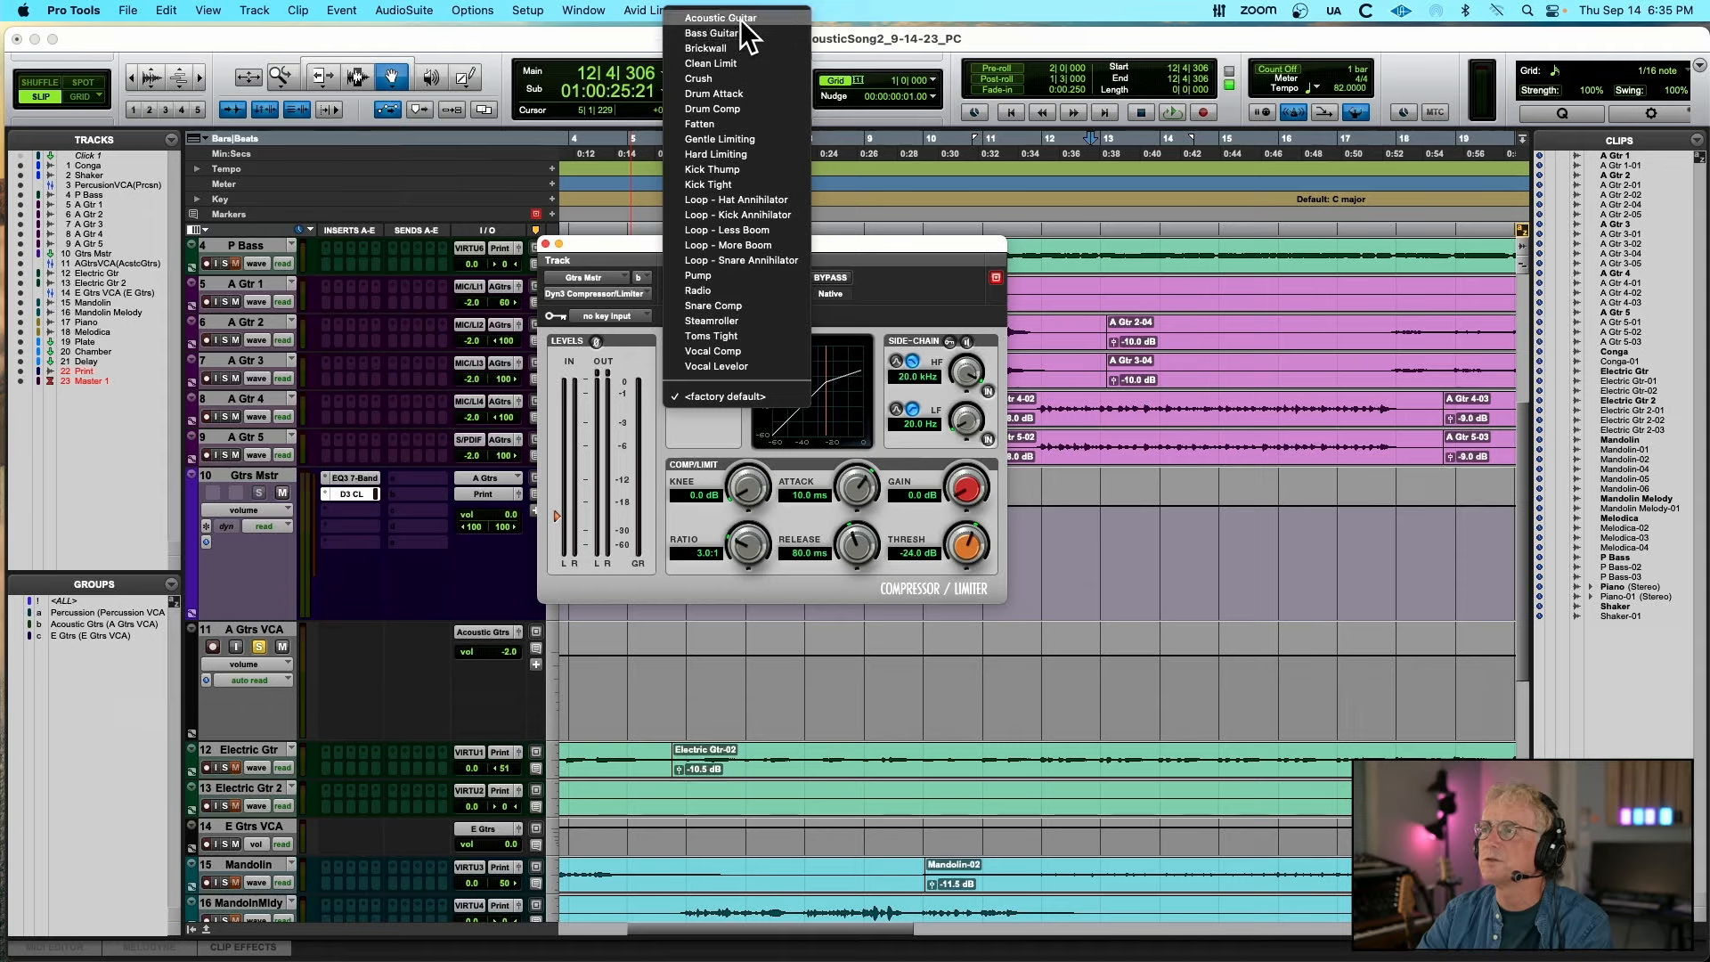
pyautogui.click(740, 18)
pyautogui.press('space')
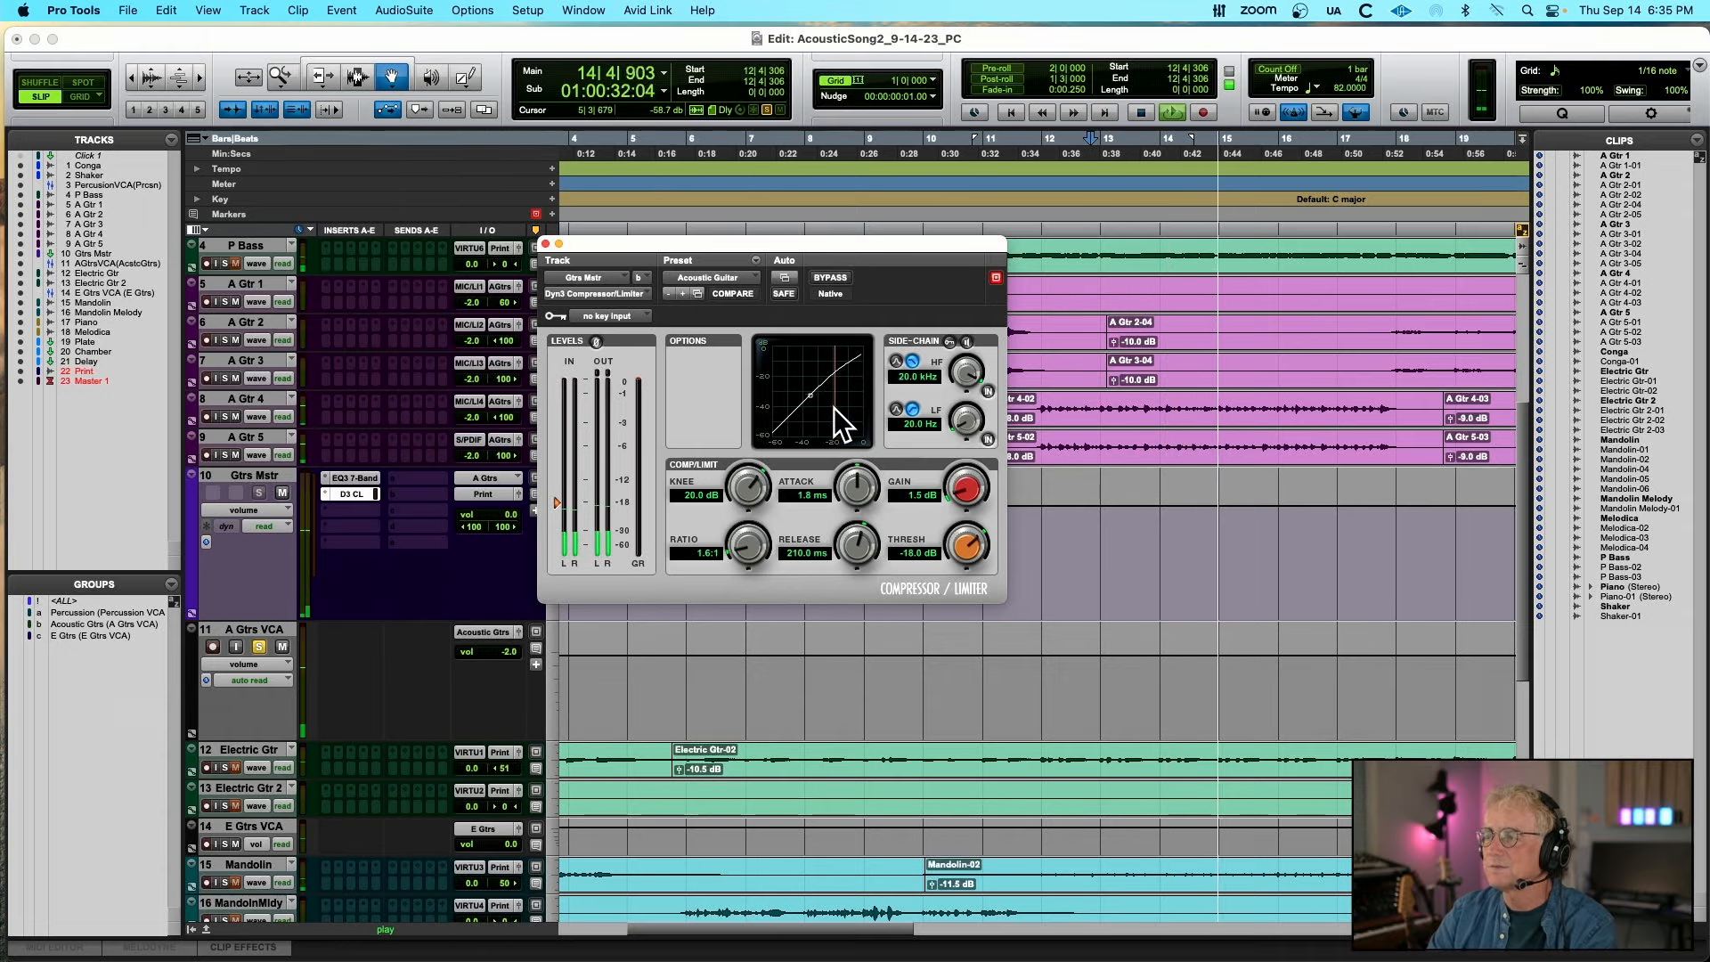
pyautogui.moveTo(960, 536); pyautogui.dragTo(922, 569)
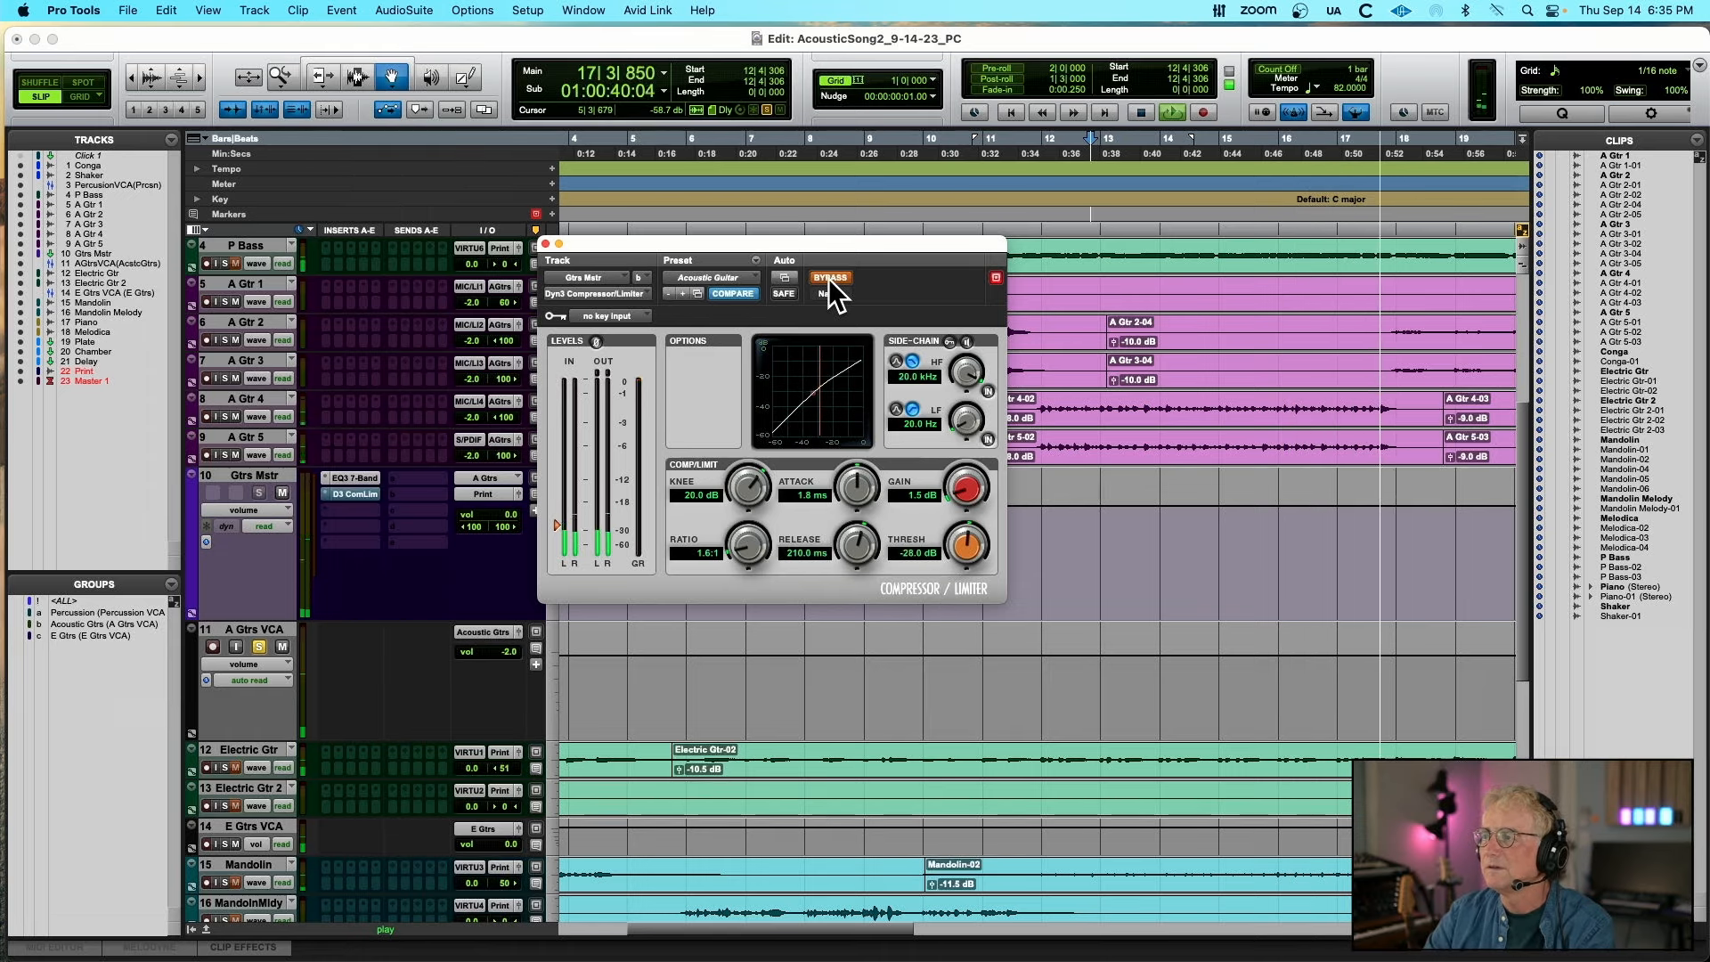
# Set the Gtrs Mstr compressor's ratio to 2.3:1 and lower its threshold to -43.2 dB during playback
pyautogui.press('space')
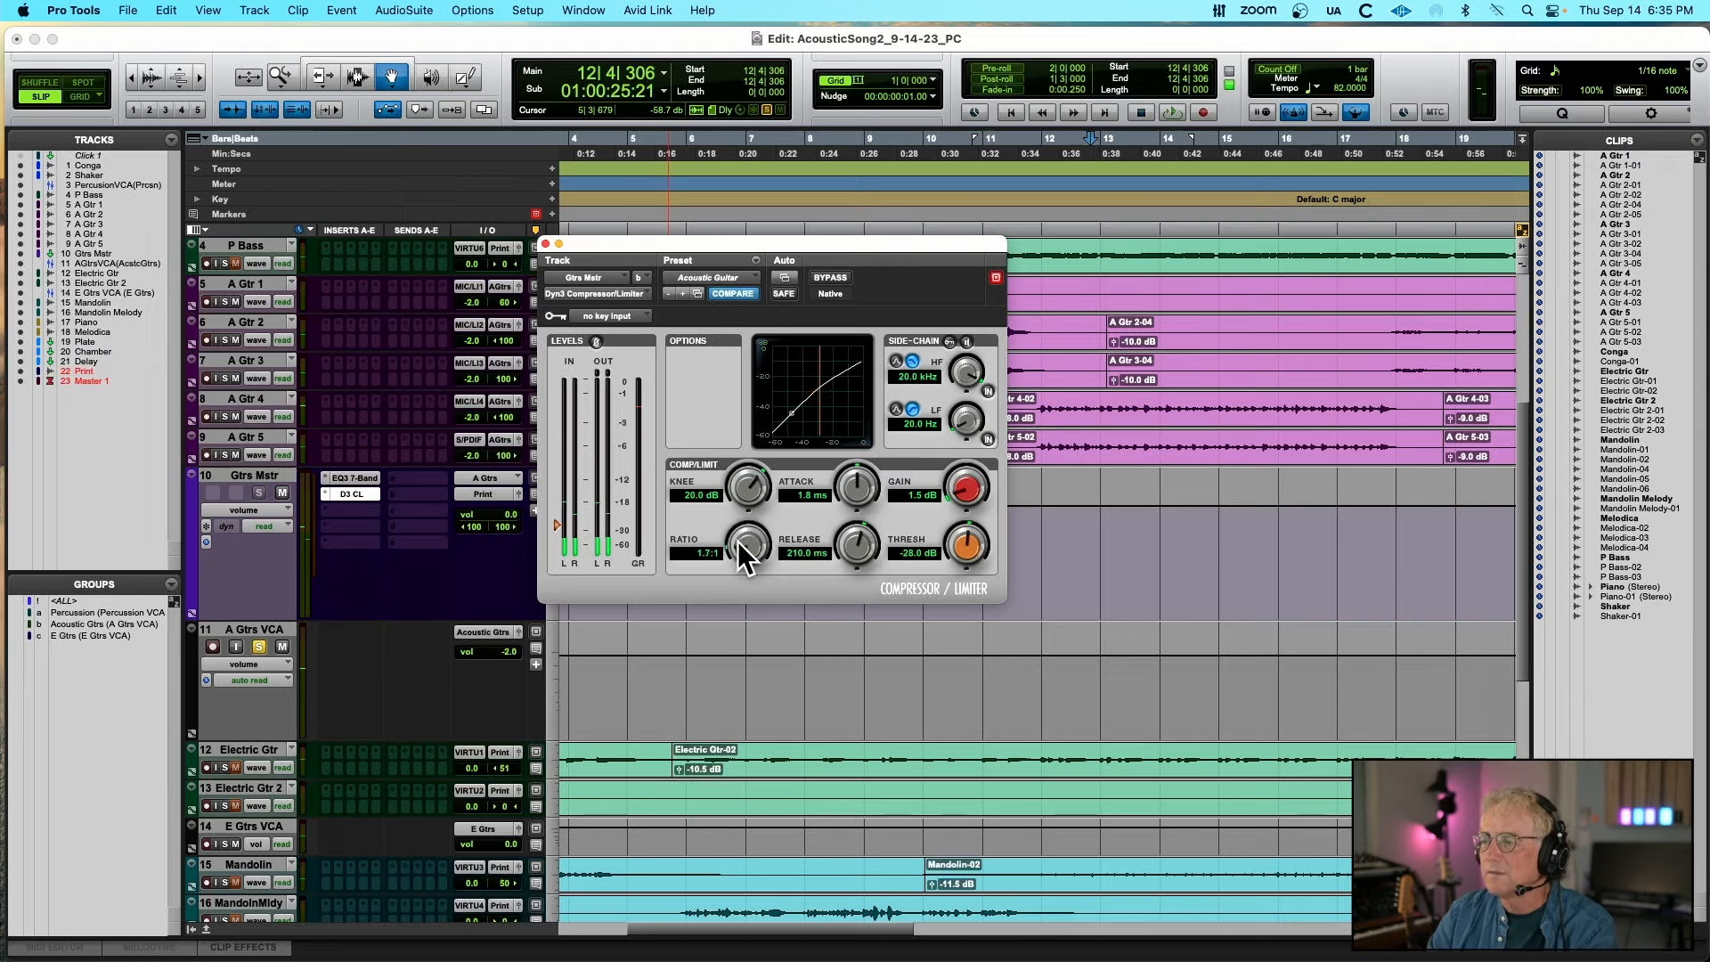
pyautogui.press('space')
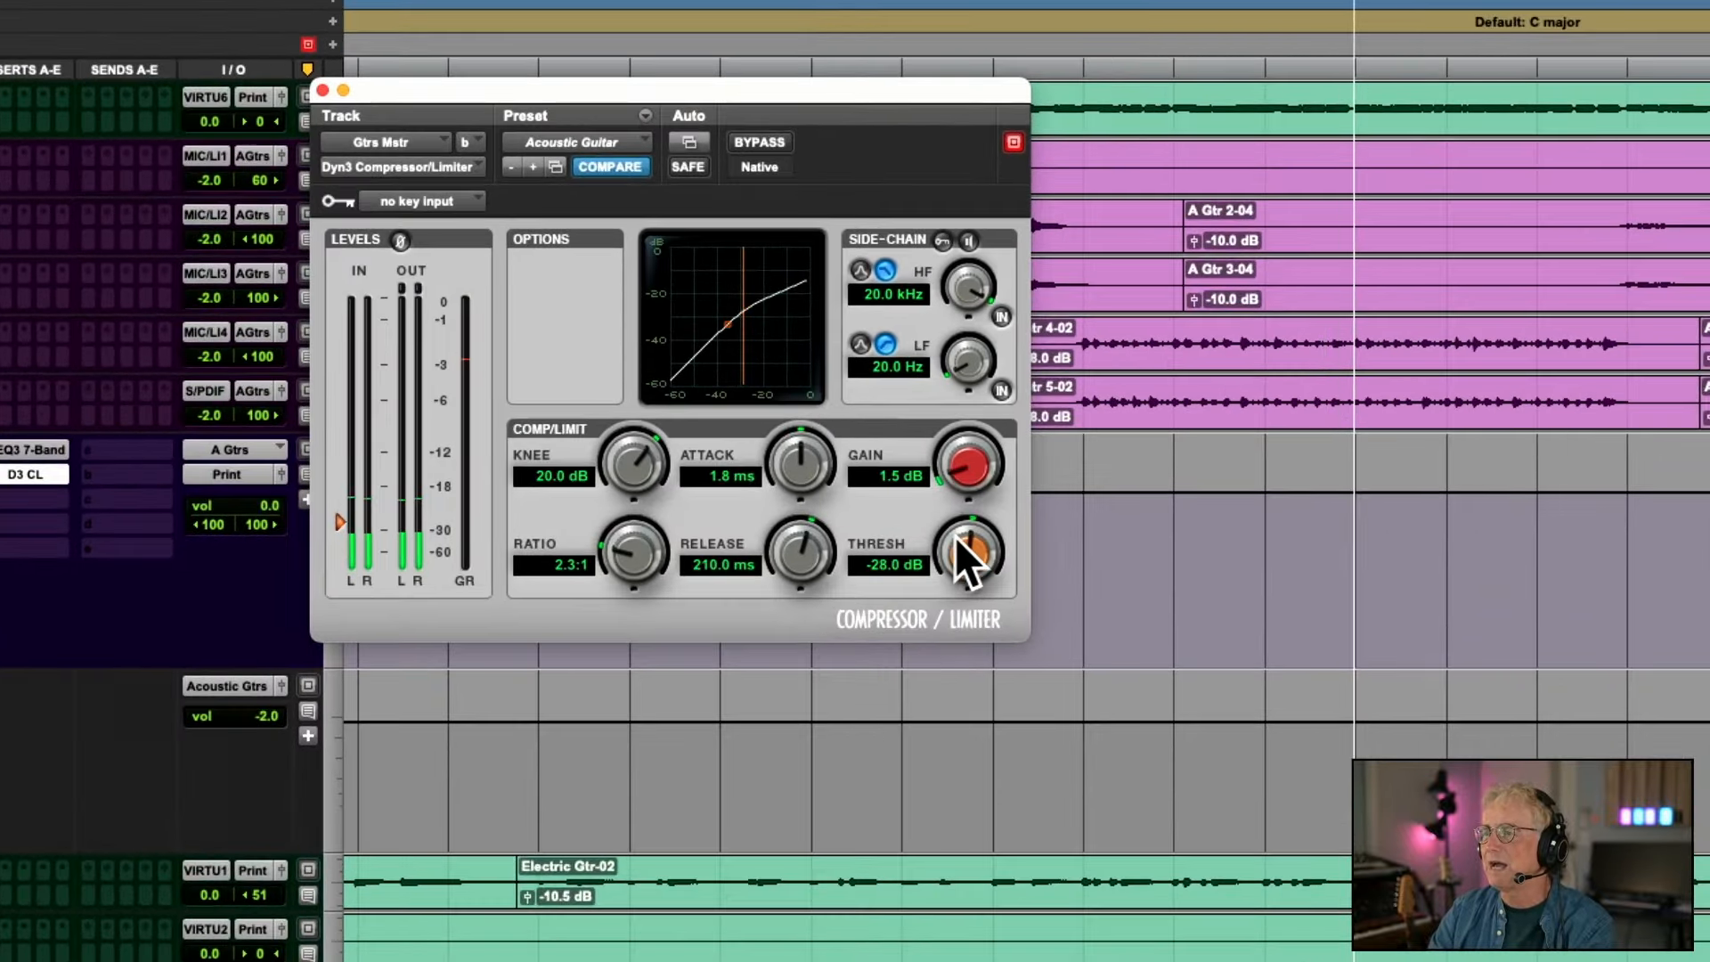
pyautogui.moveTo(969, 561); pyautogui.dragTo(926, 577)
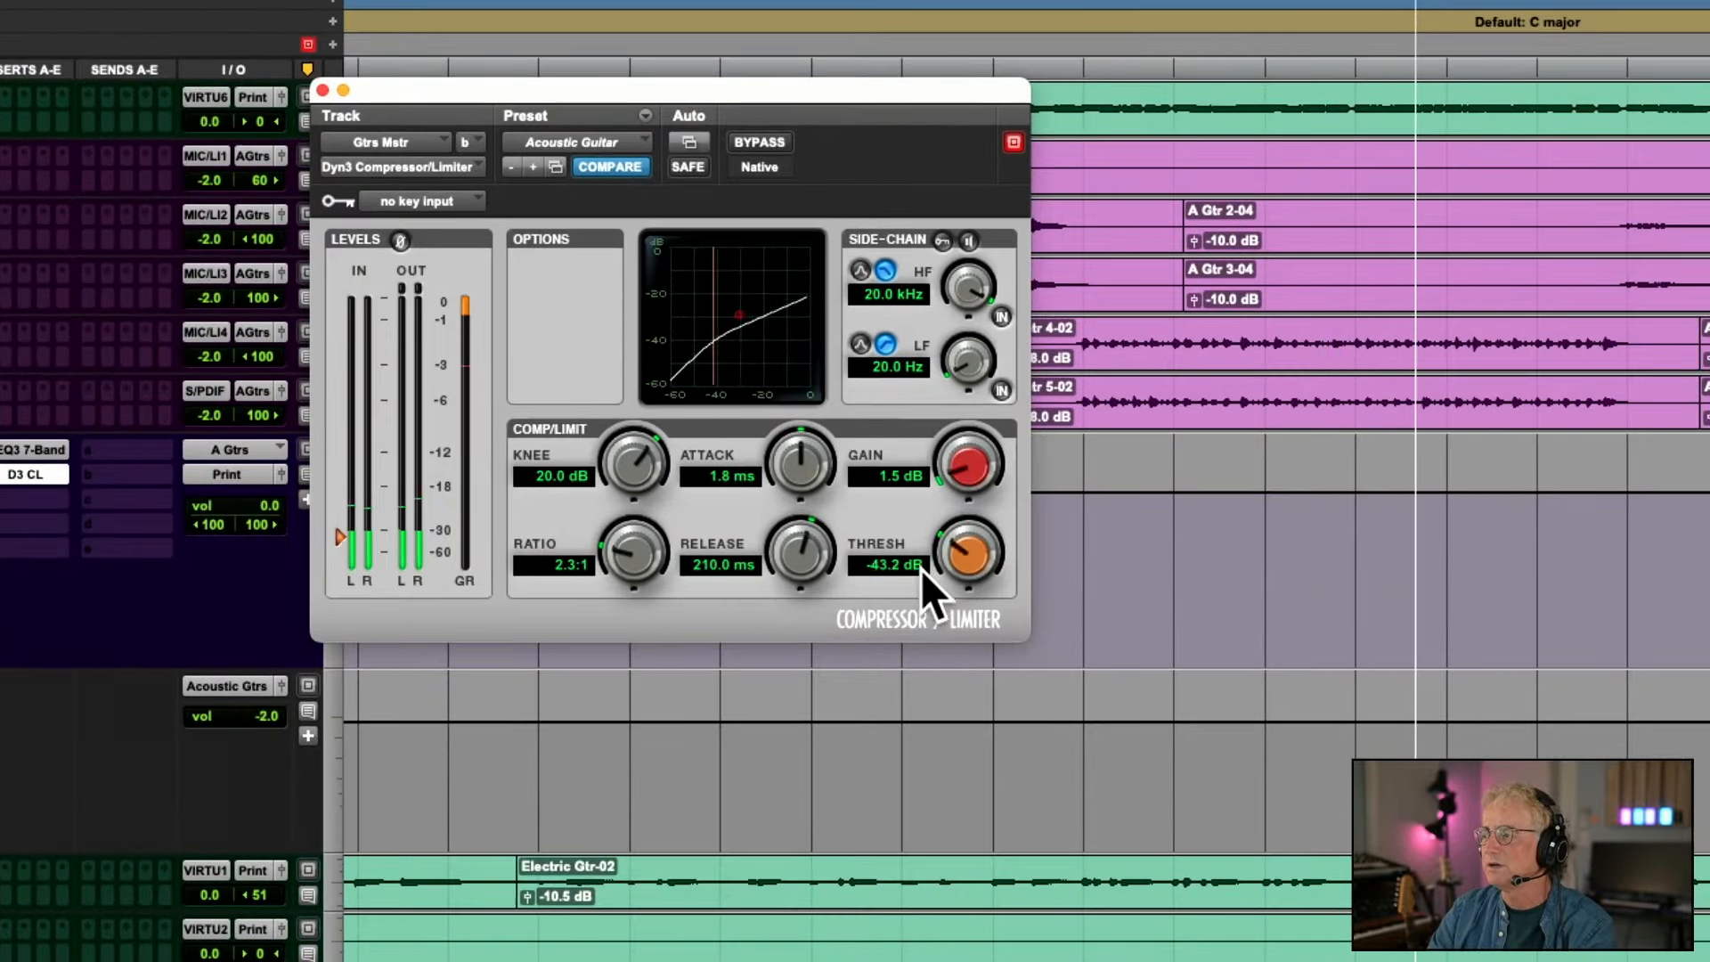
# Set the Gtrs Mstr compressor's gain to 7.2 dB and threshold to -28.5 dB, and compare the result with bypass during playback
pyautogui.moveTo(938, 503); pyautogui.dragTo(966, 406)
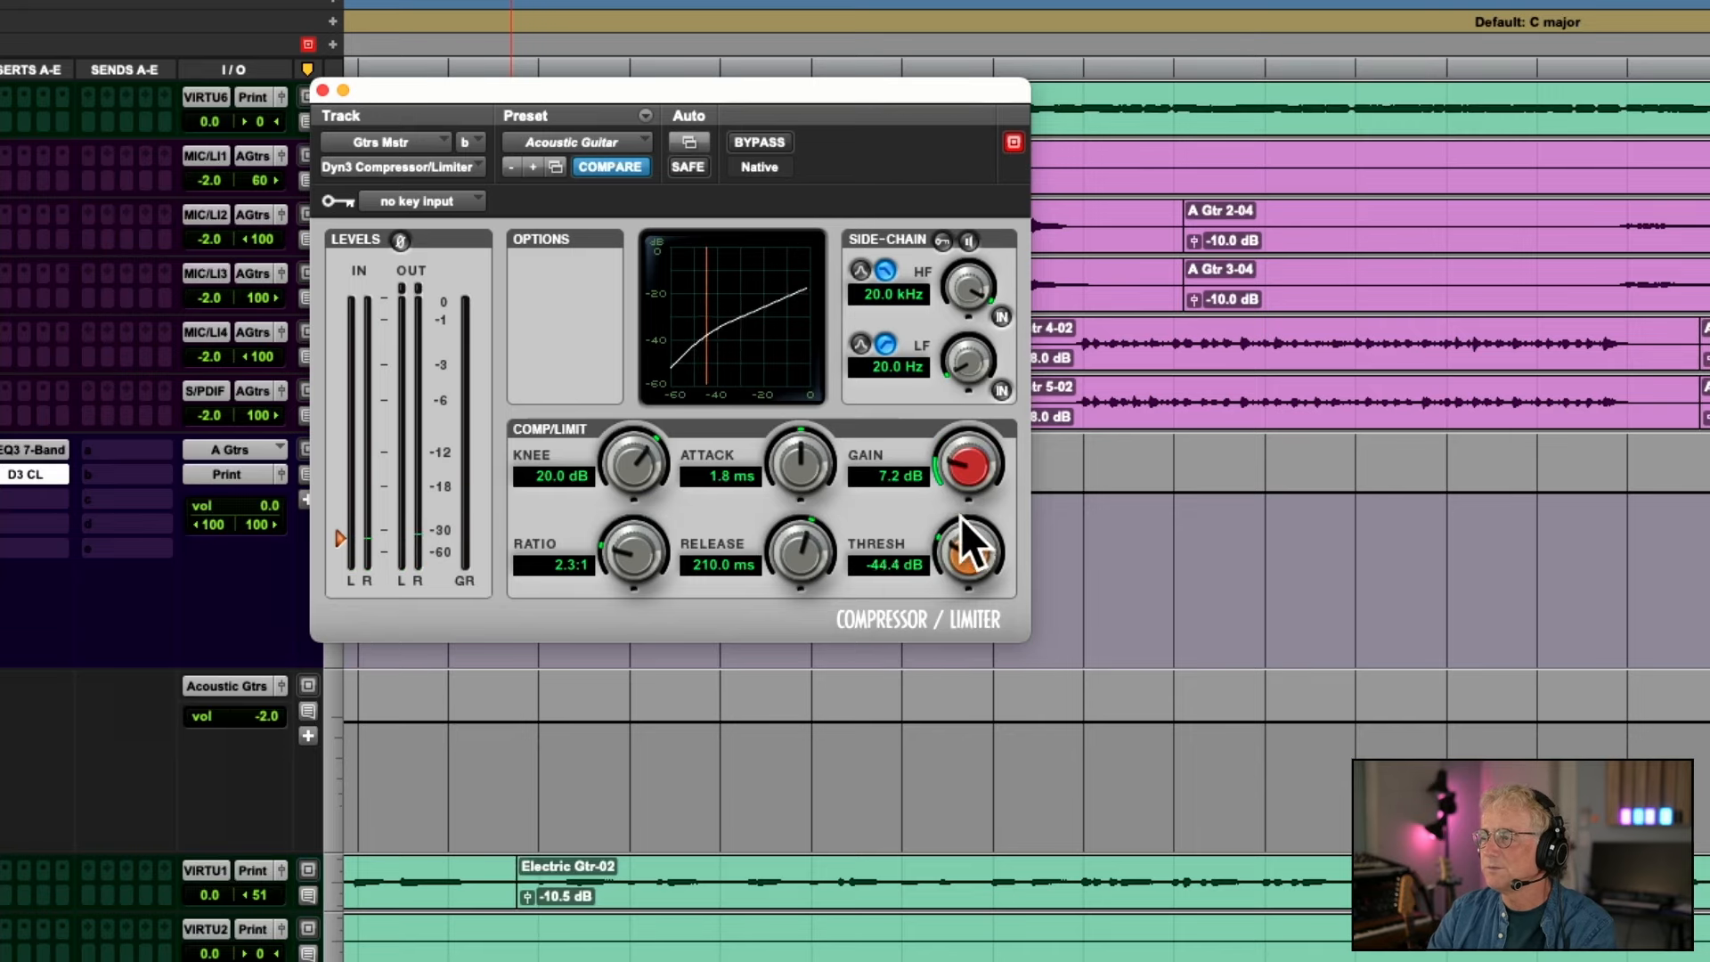
pyautogui.moveTo(974, 484); pyautogui.dragTo(976, 474)
pyautogui.press('space')
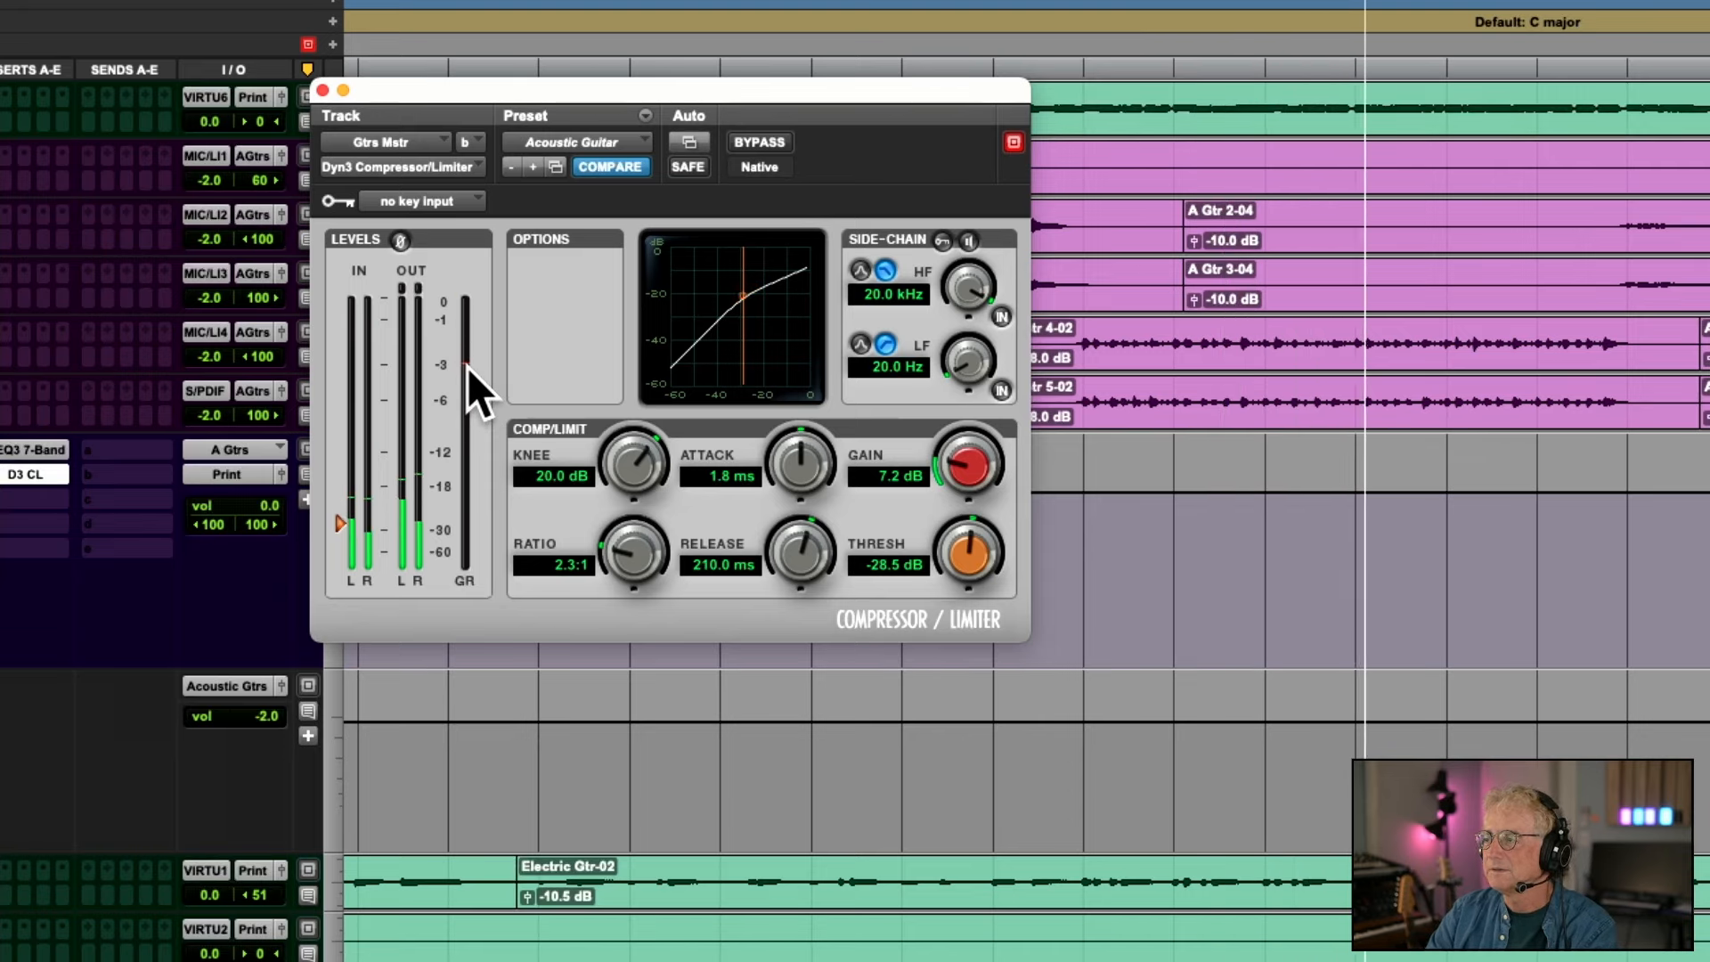
pyautogui.click(760, 143)
pyautogui.click(764, 144)
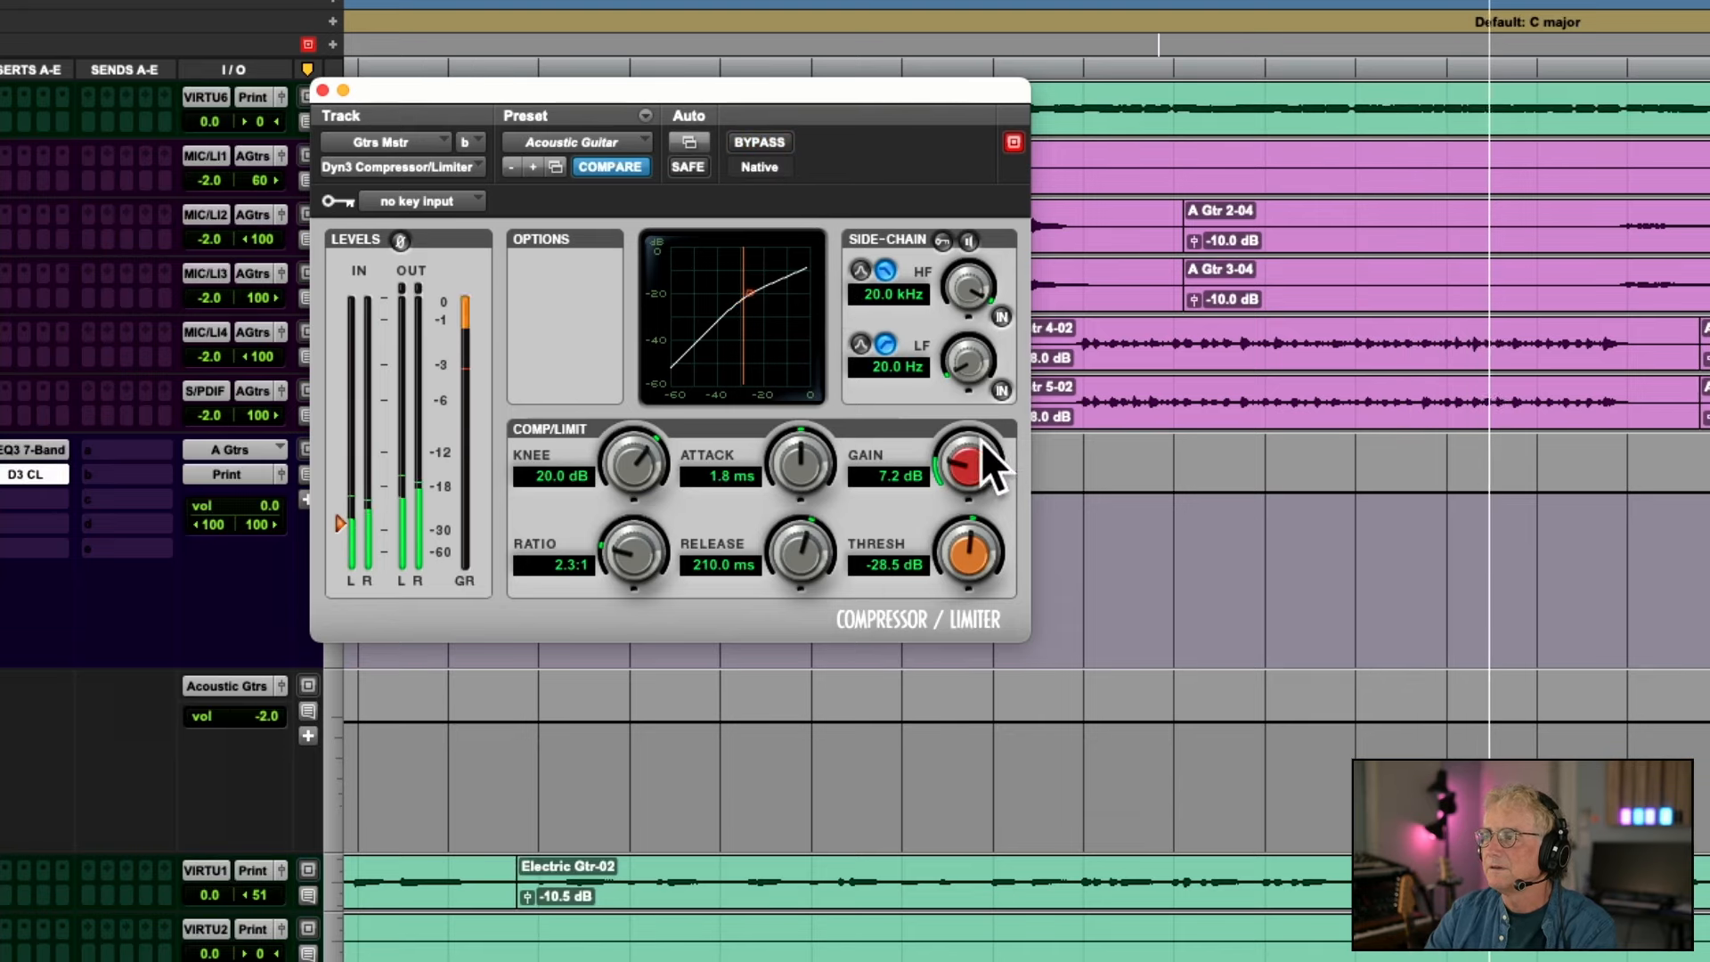
# Lower the Gtrs Mstr compressor's gain to 3.7 dB, comparing the sound with bypass along the way
pyautogui.moveTo(953, 448); pyautogui.dragTo(948, 489)
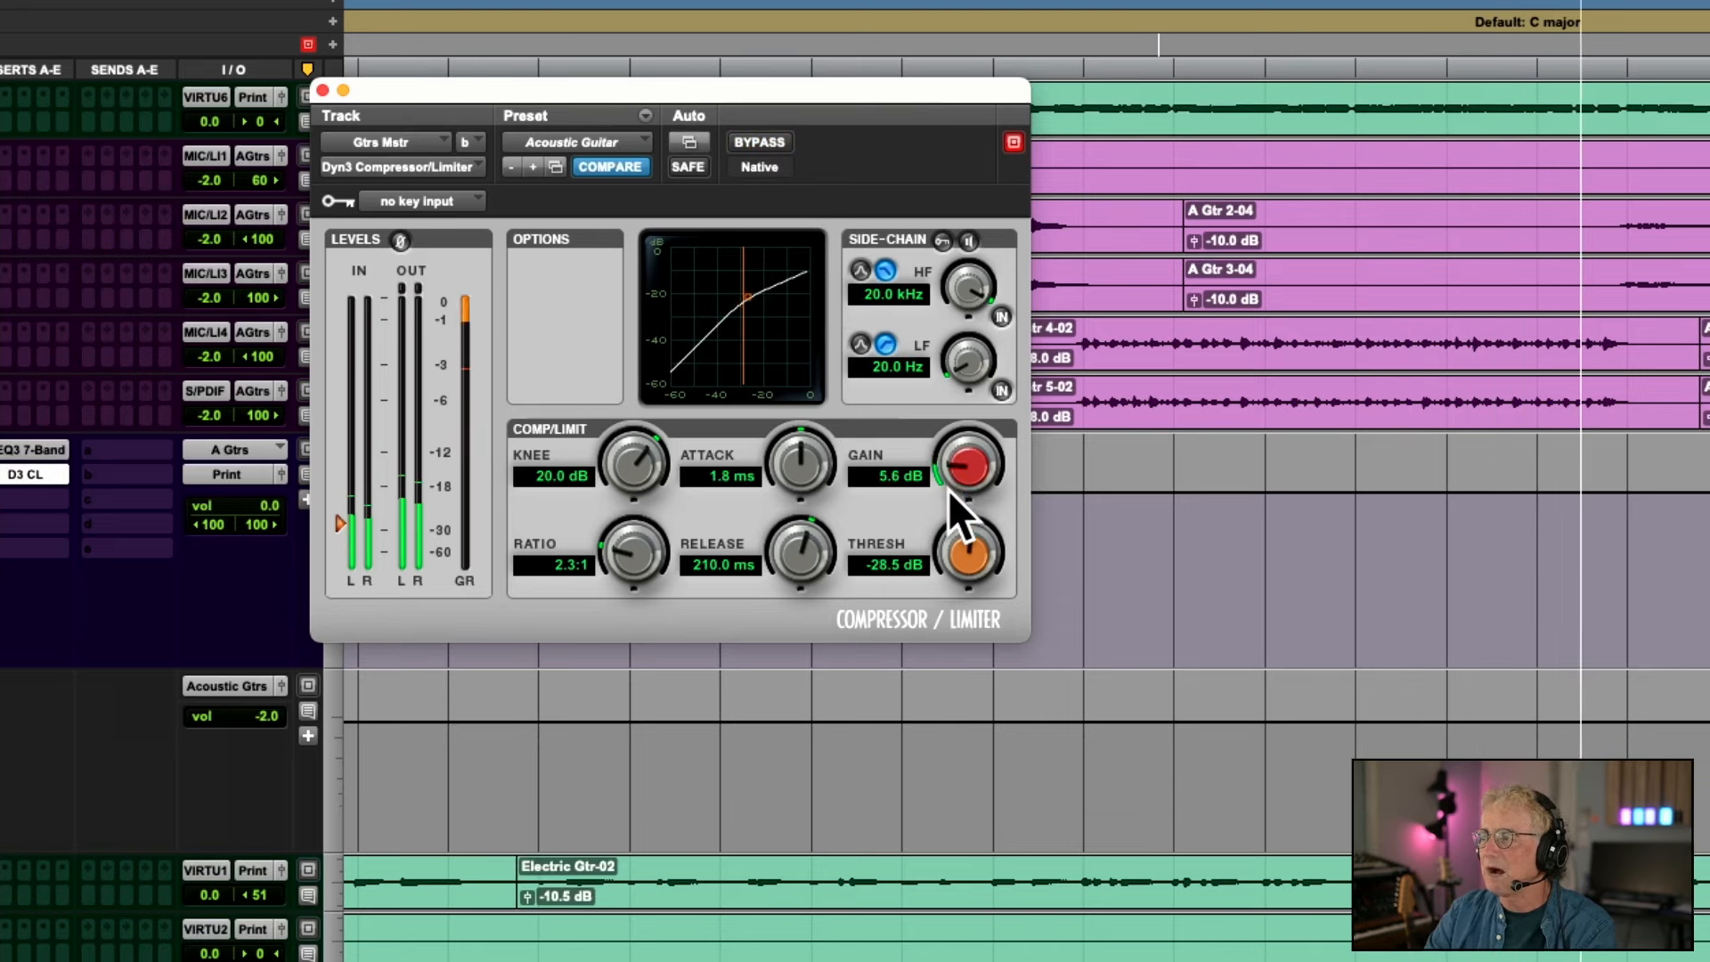
pyautogui.click(762, 141)
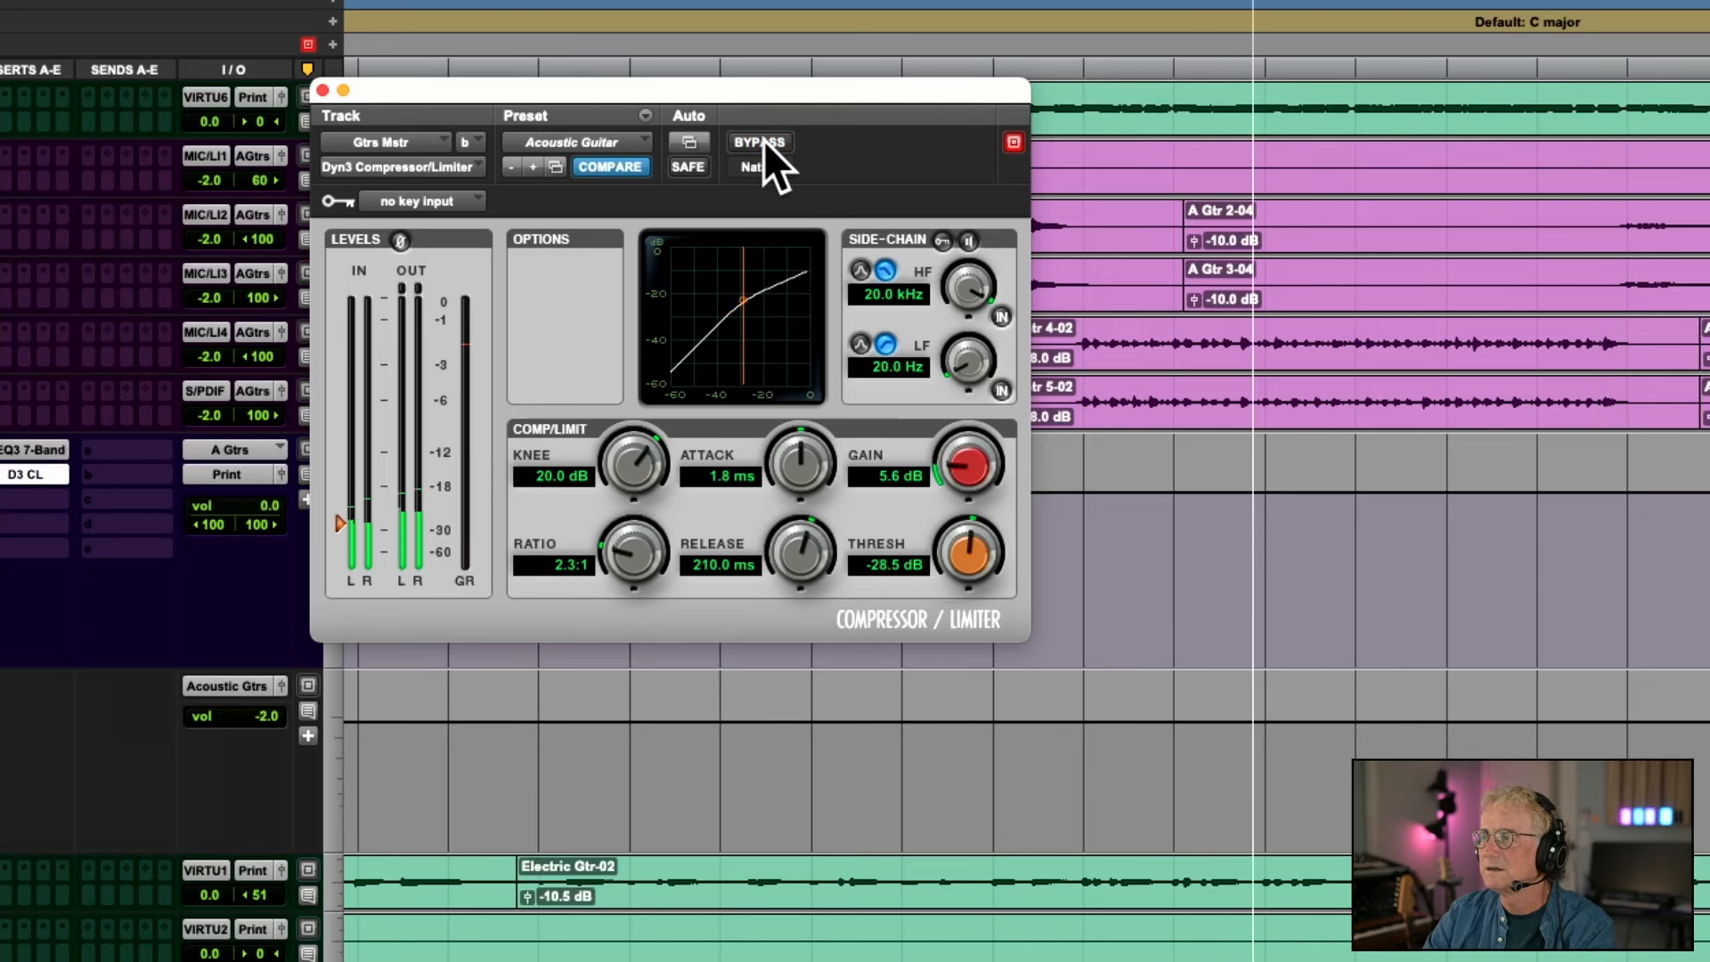
pyautogui.click(762, 141)
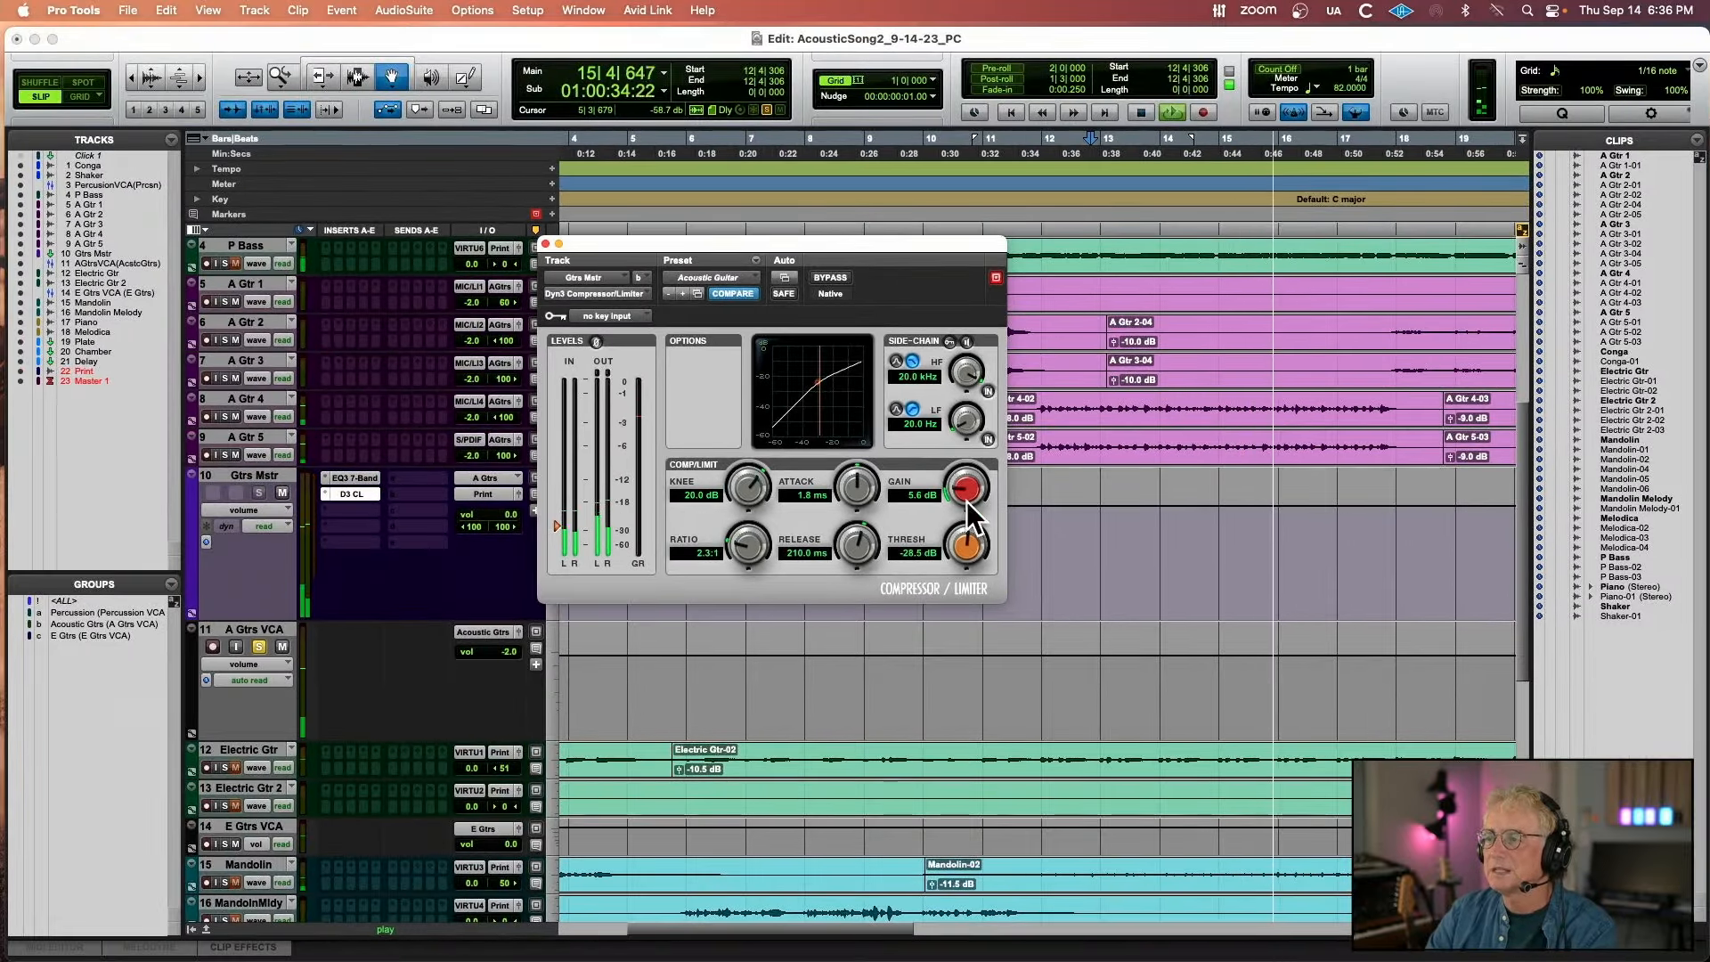
pyautogui.moveTo(957, 480); pyautogui.dragTo(958, 487)
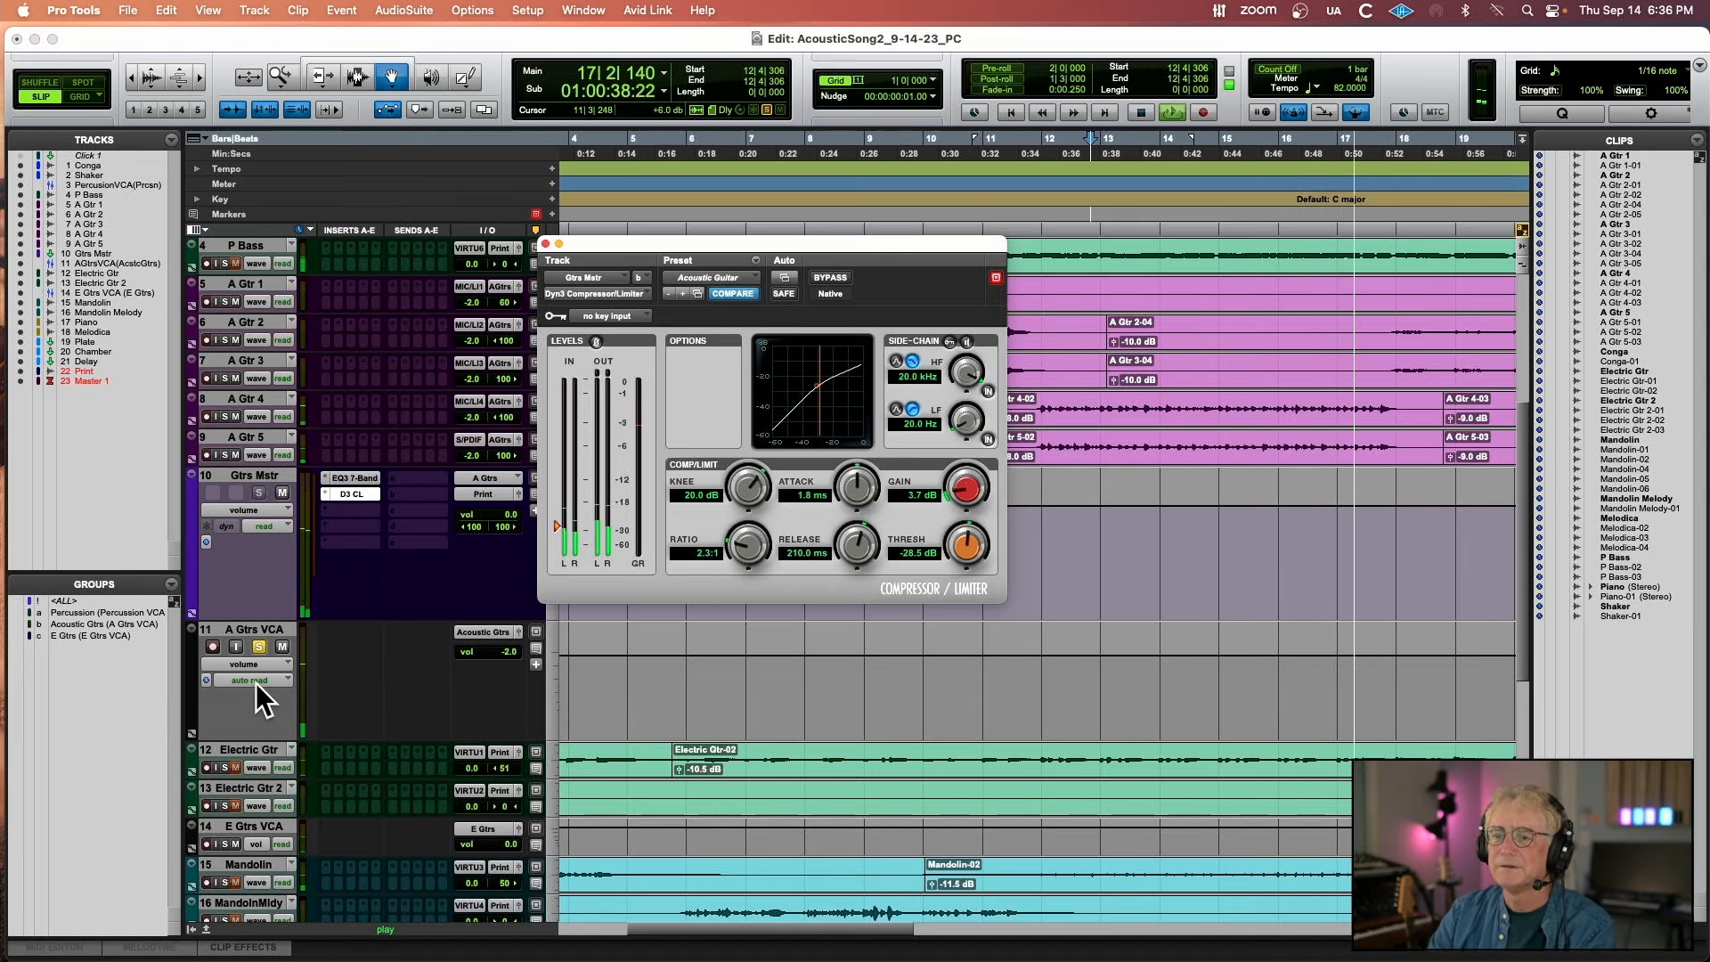
# Clear the A Gtrs VCA solo, close the compressor window, and play the full mix from bar 6
pyautogui.click(259, 646)
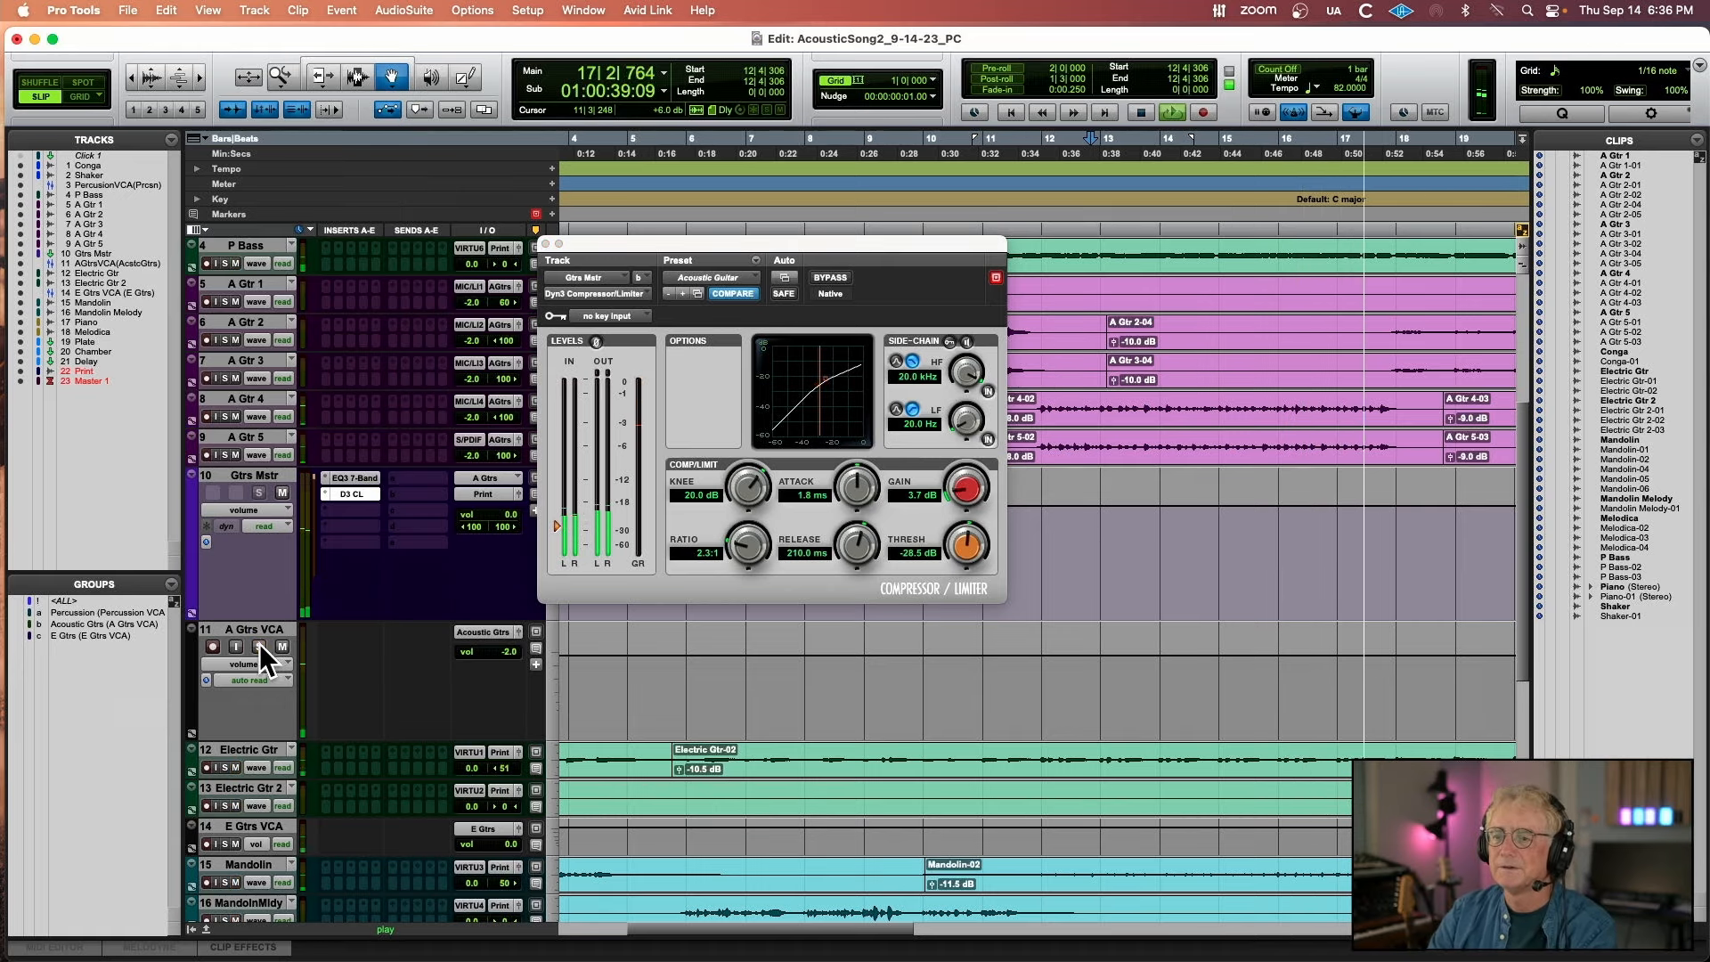
pyautogui.click(546, 243)
pyautogui.click(700, 224)
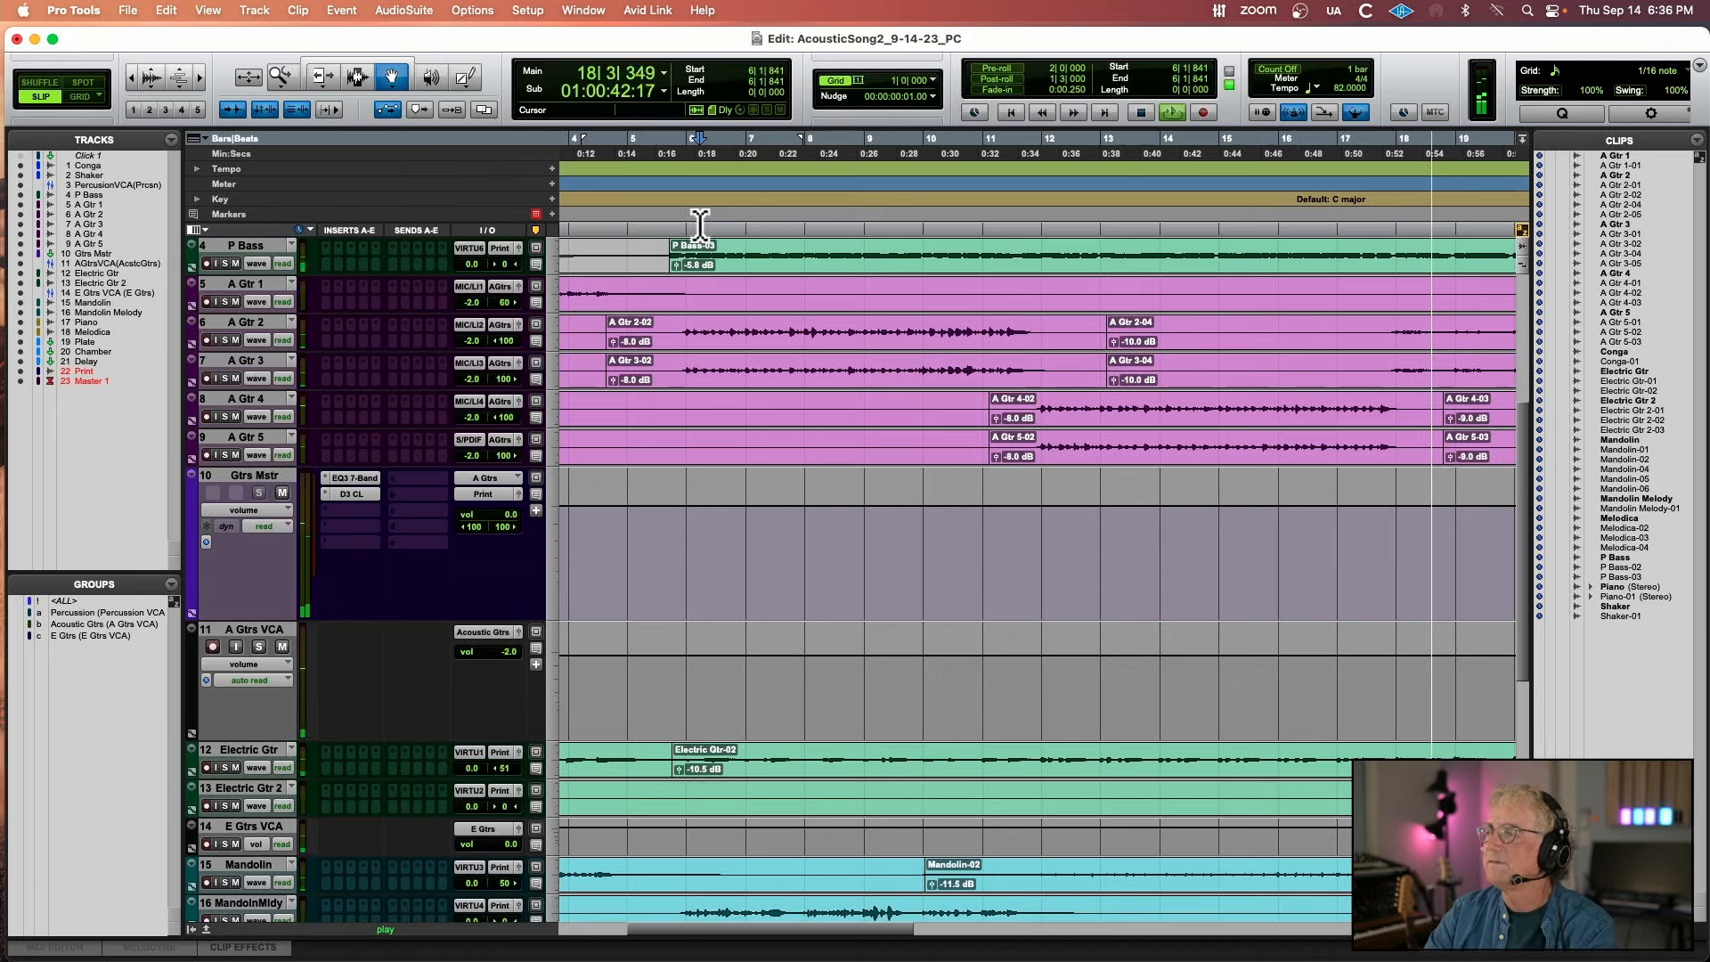
# Reset the Mandolin Melody-01 clip gain to 0 dB and play the passage from bar 6 to check it in the mix
pyautogui.scroll(-10, 753, 497)
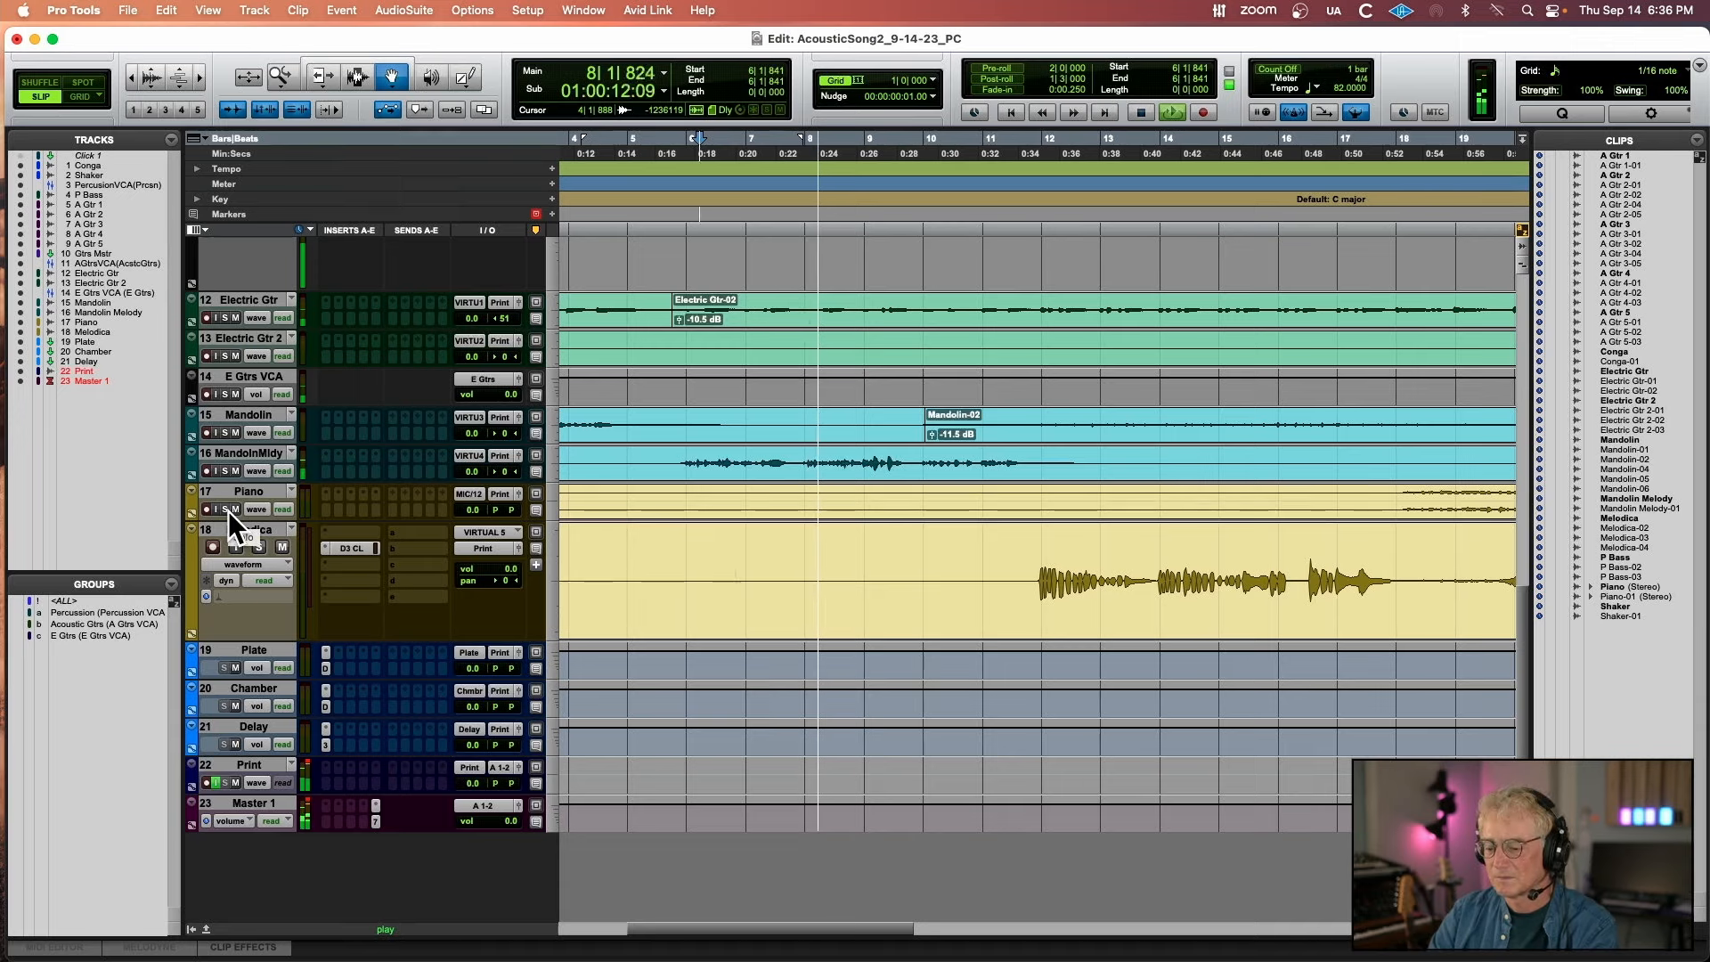
pyautogui.press('super+bracketleft')
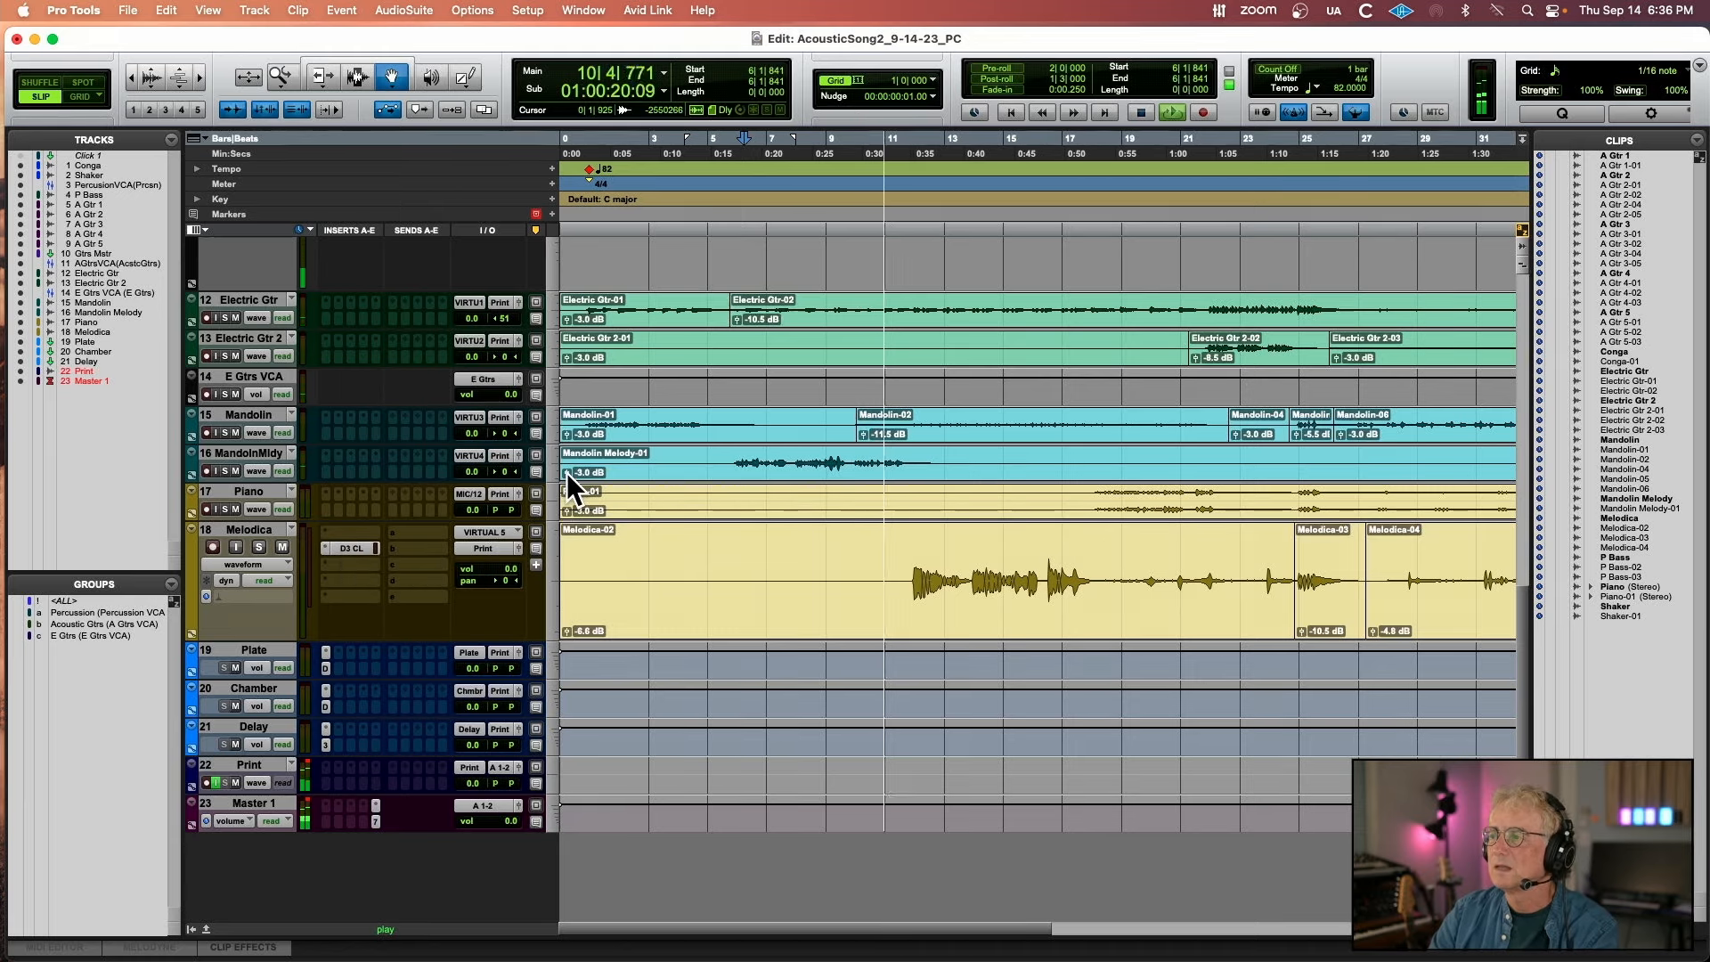
pyautogui.press('space')
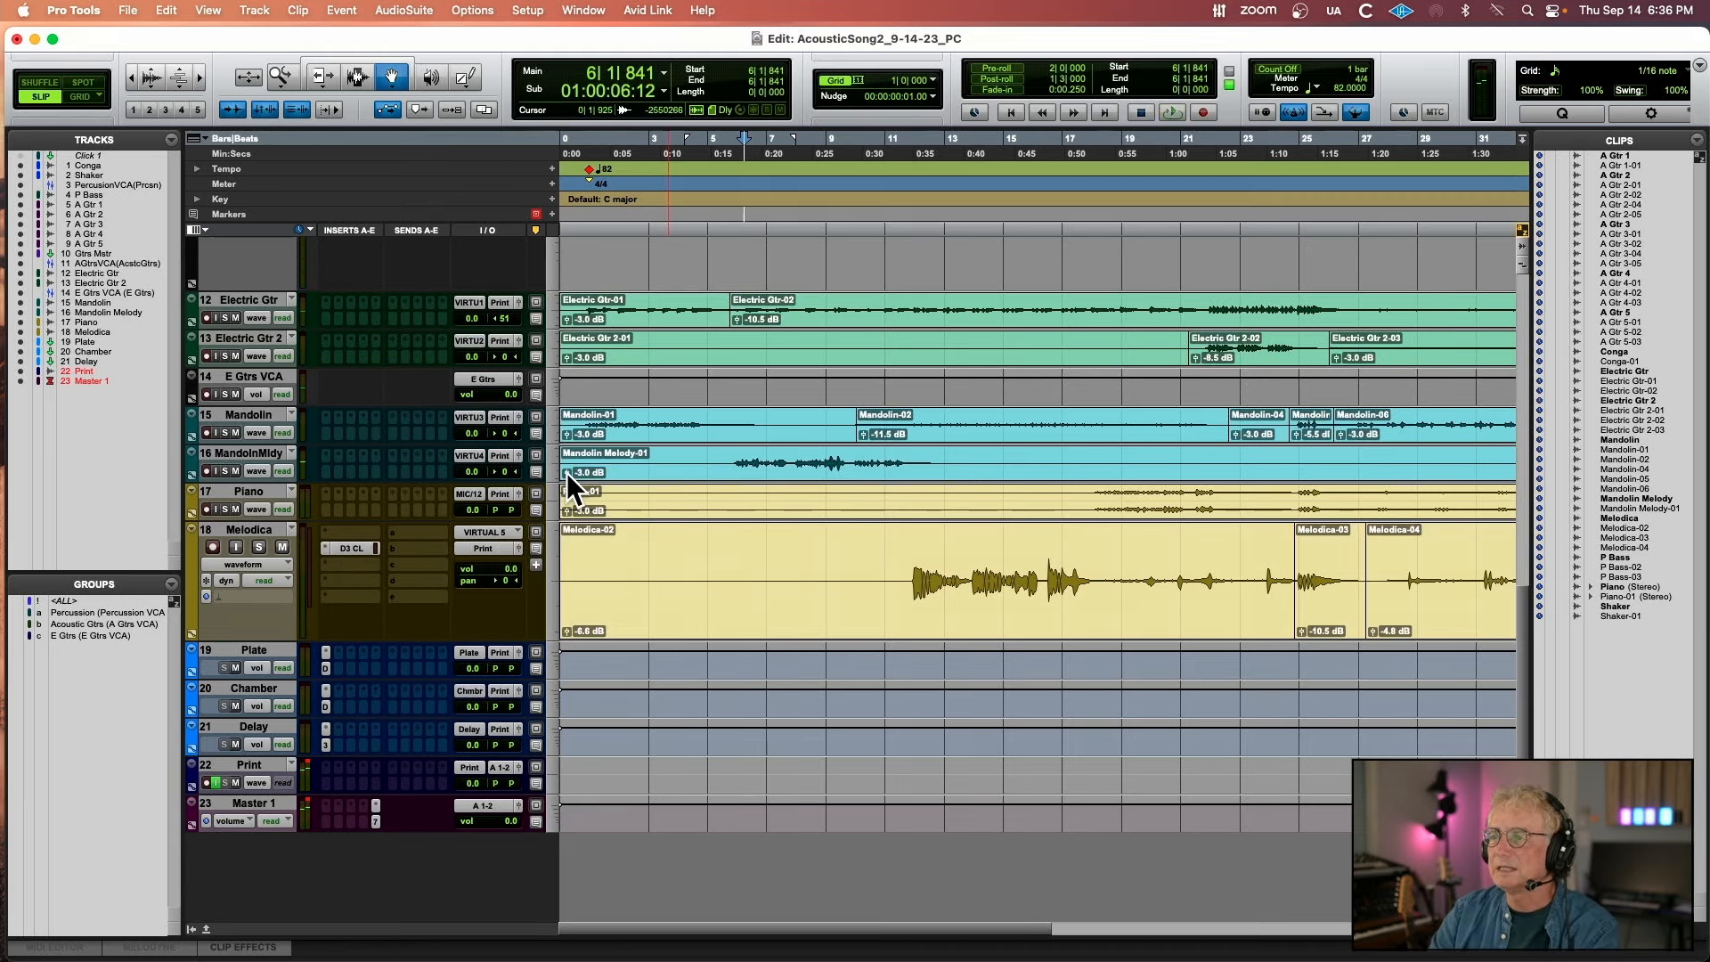
pyautogui.keyDown('alt'); pyautogui.click(566, 473); pyautogui.keyUp('alt')
pyautogui.click(743, 214)
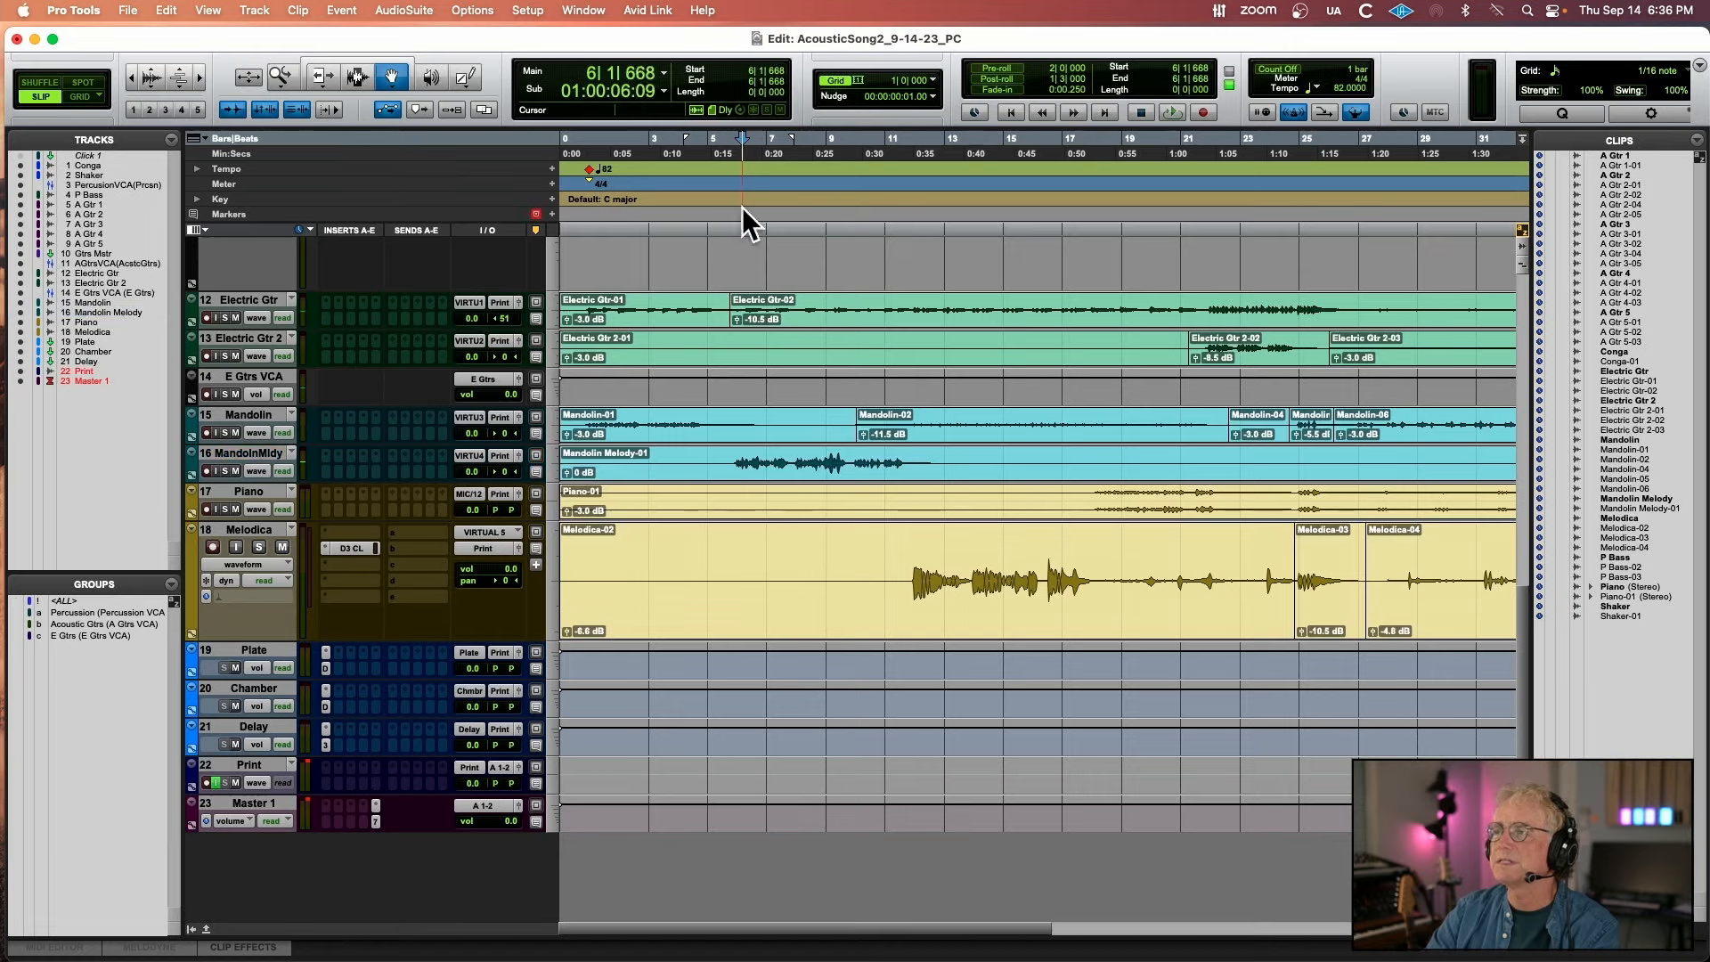
pyautogui.press('space')
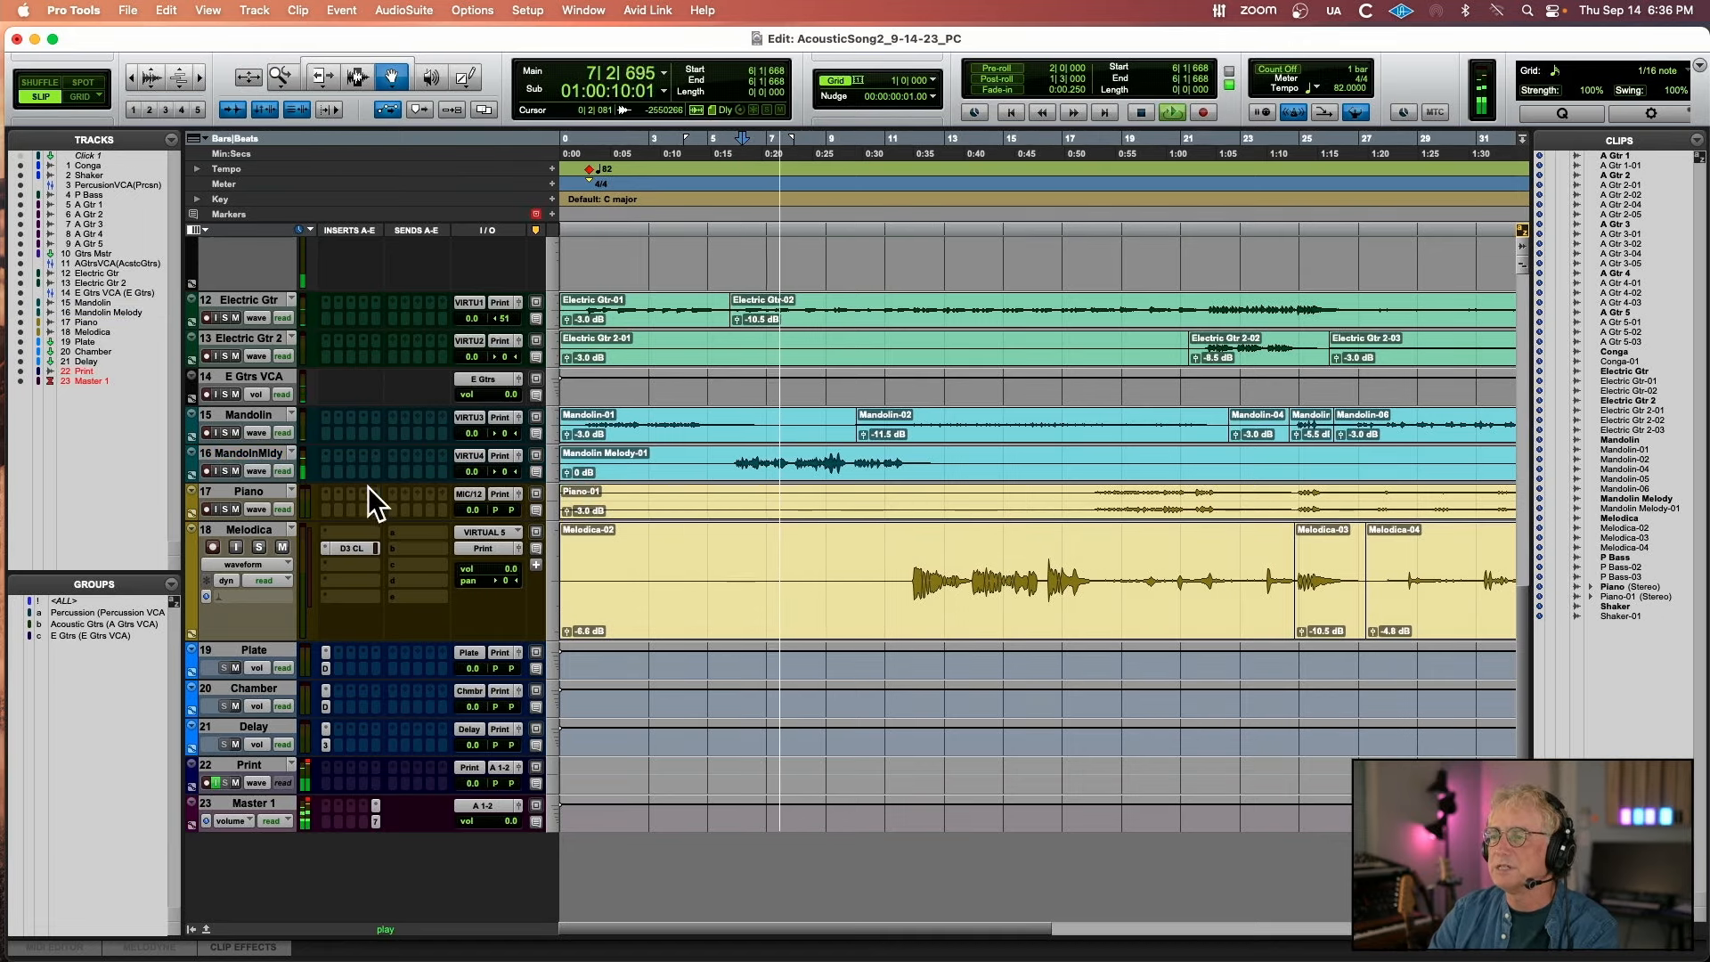
pyautogui.press('space')
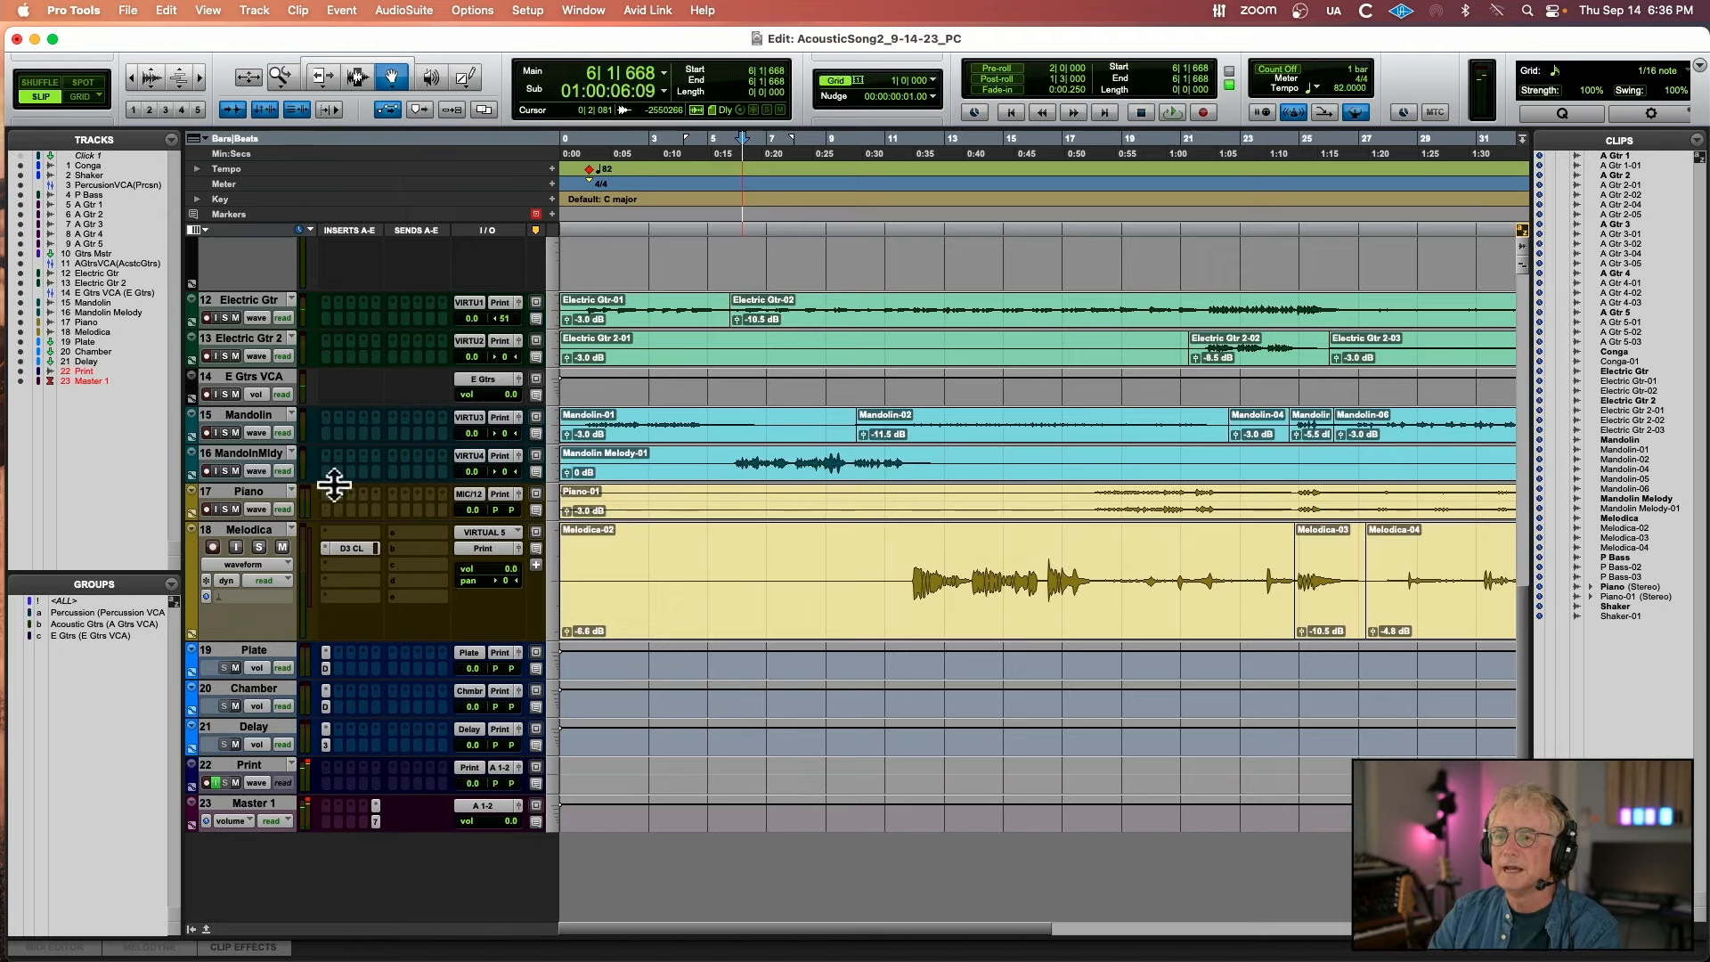
# Enlarge the Mandolin Melody track and add a mono Dyn3 Compressor/Limiter to its second insert
pyautogui.moveTo(333, 484); pyautogui.dragTo(333, 567)
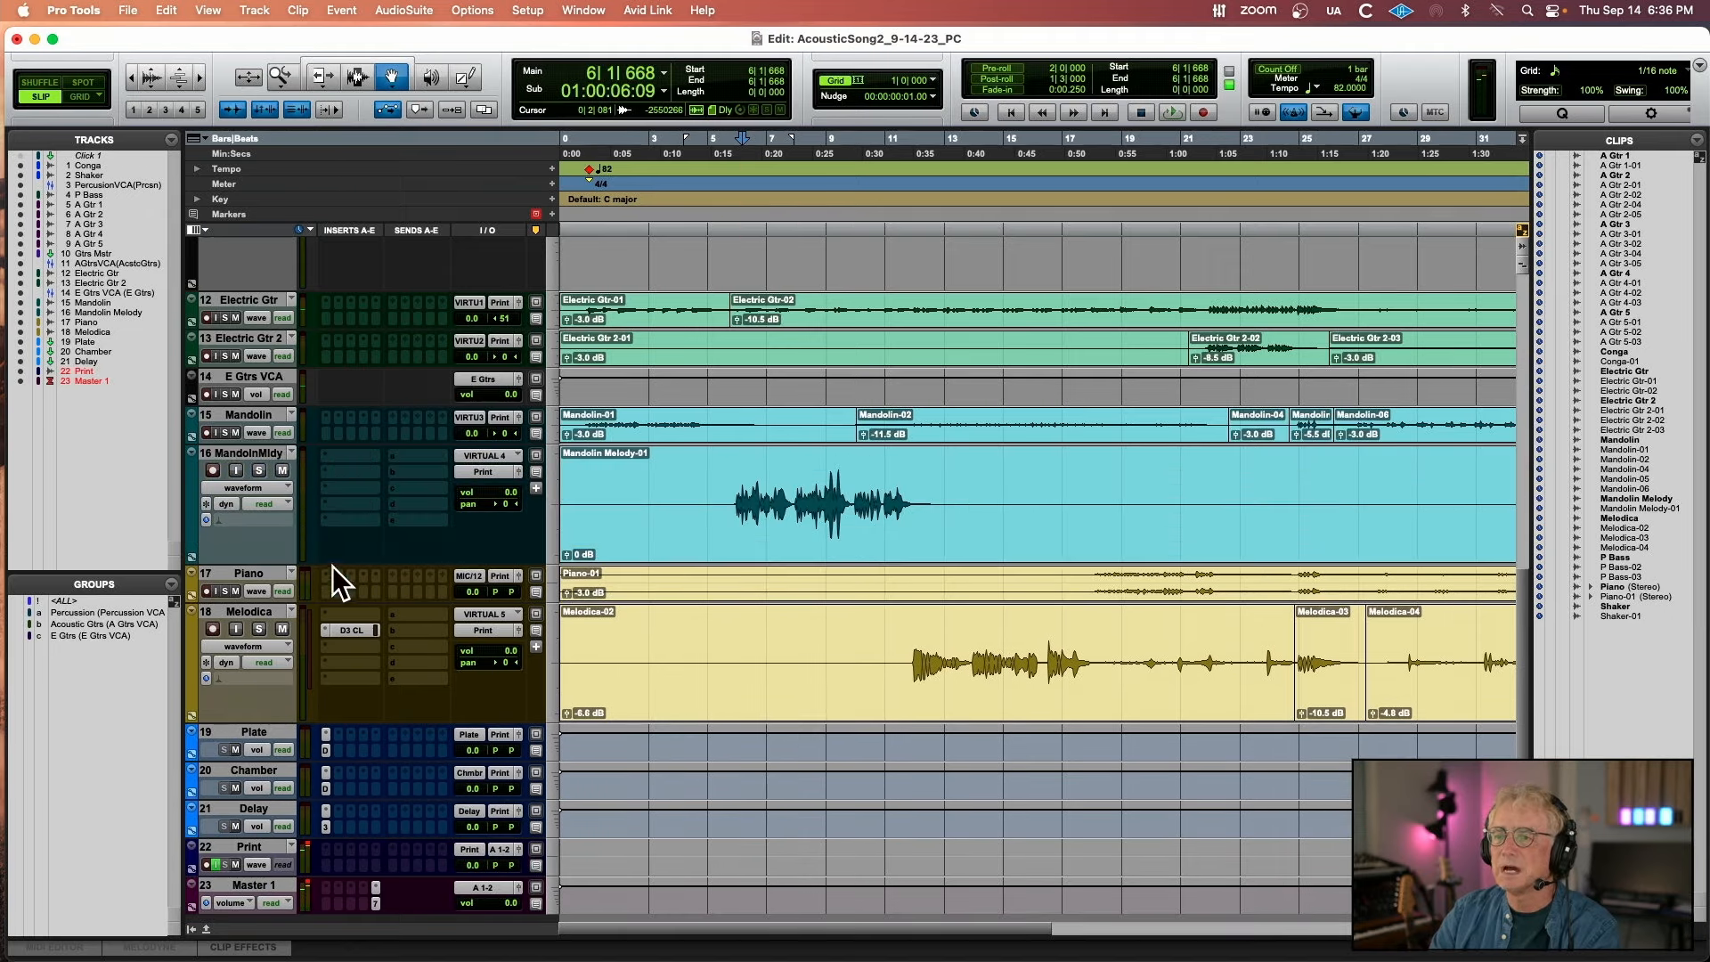
pyautogui.click(351, 475)
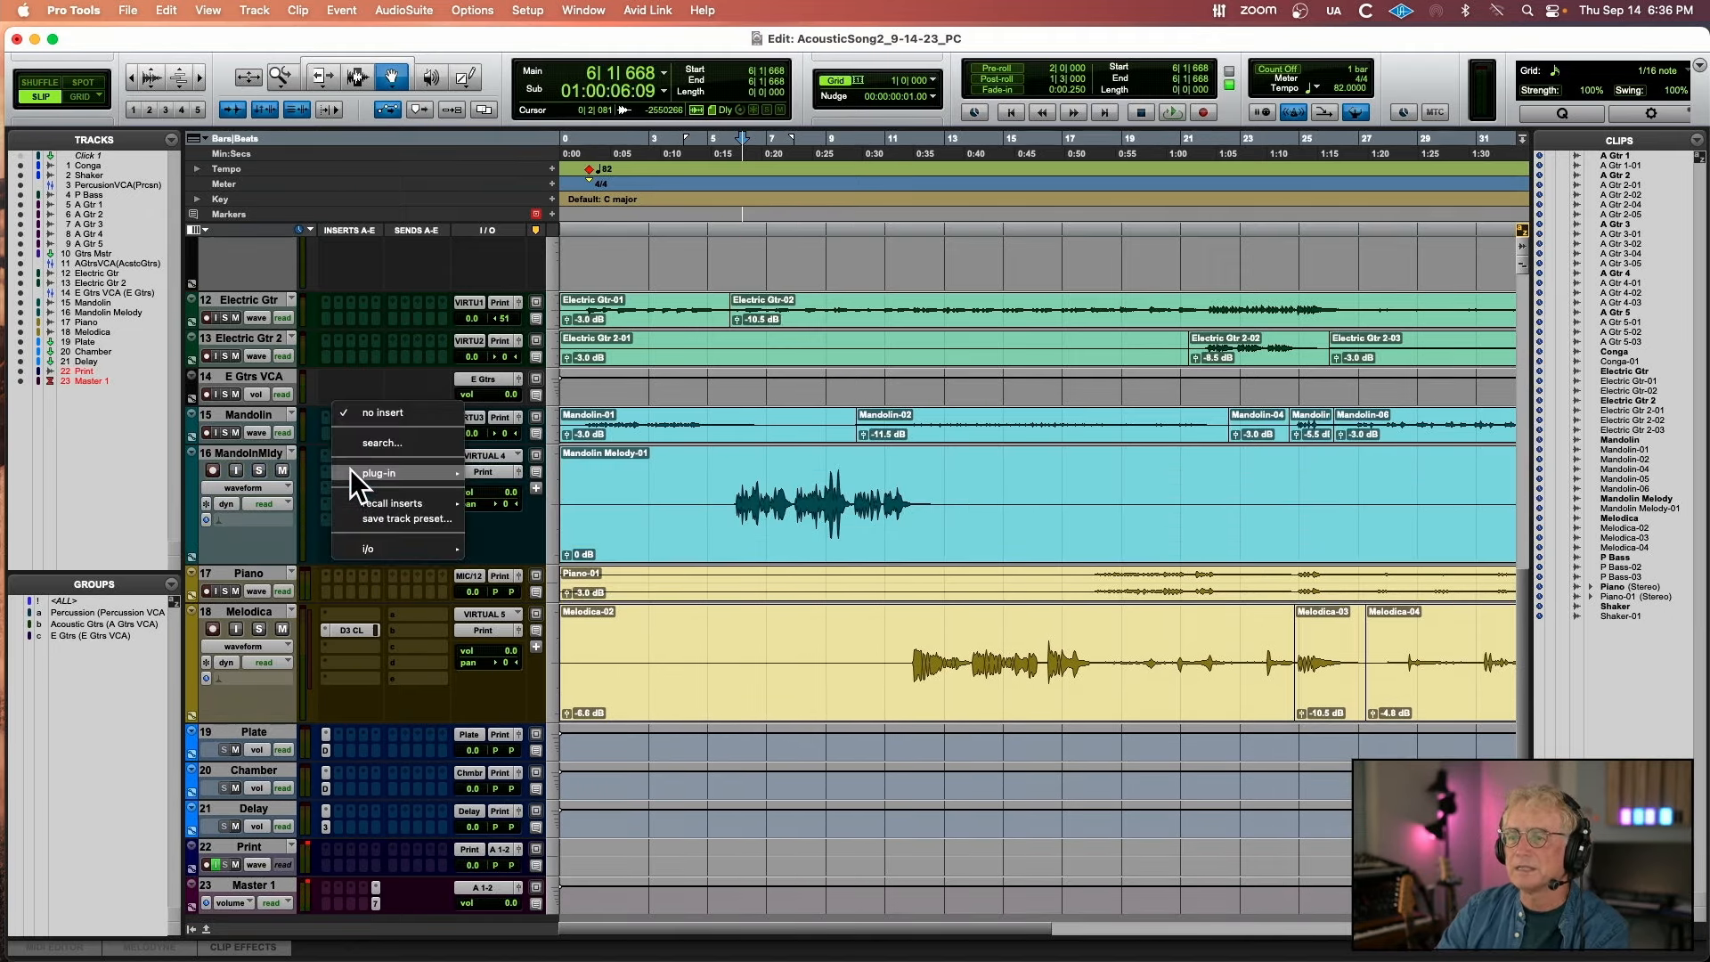
pyautogui.moveTo(350, 469)
pyautogui.moveTo(568, 279)
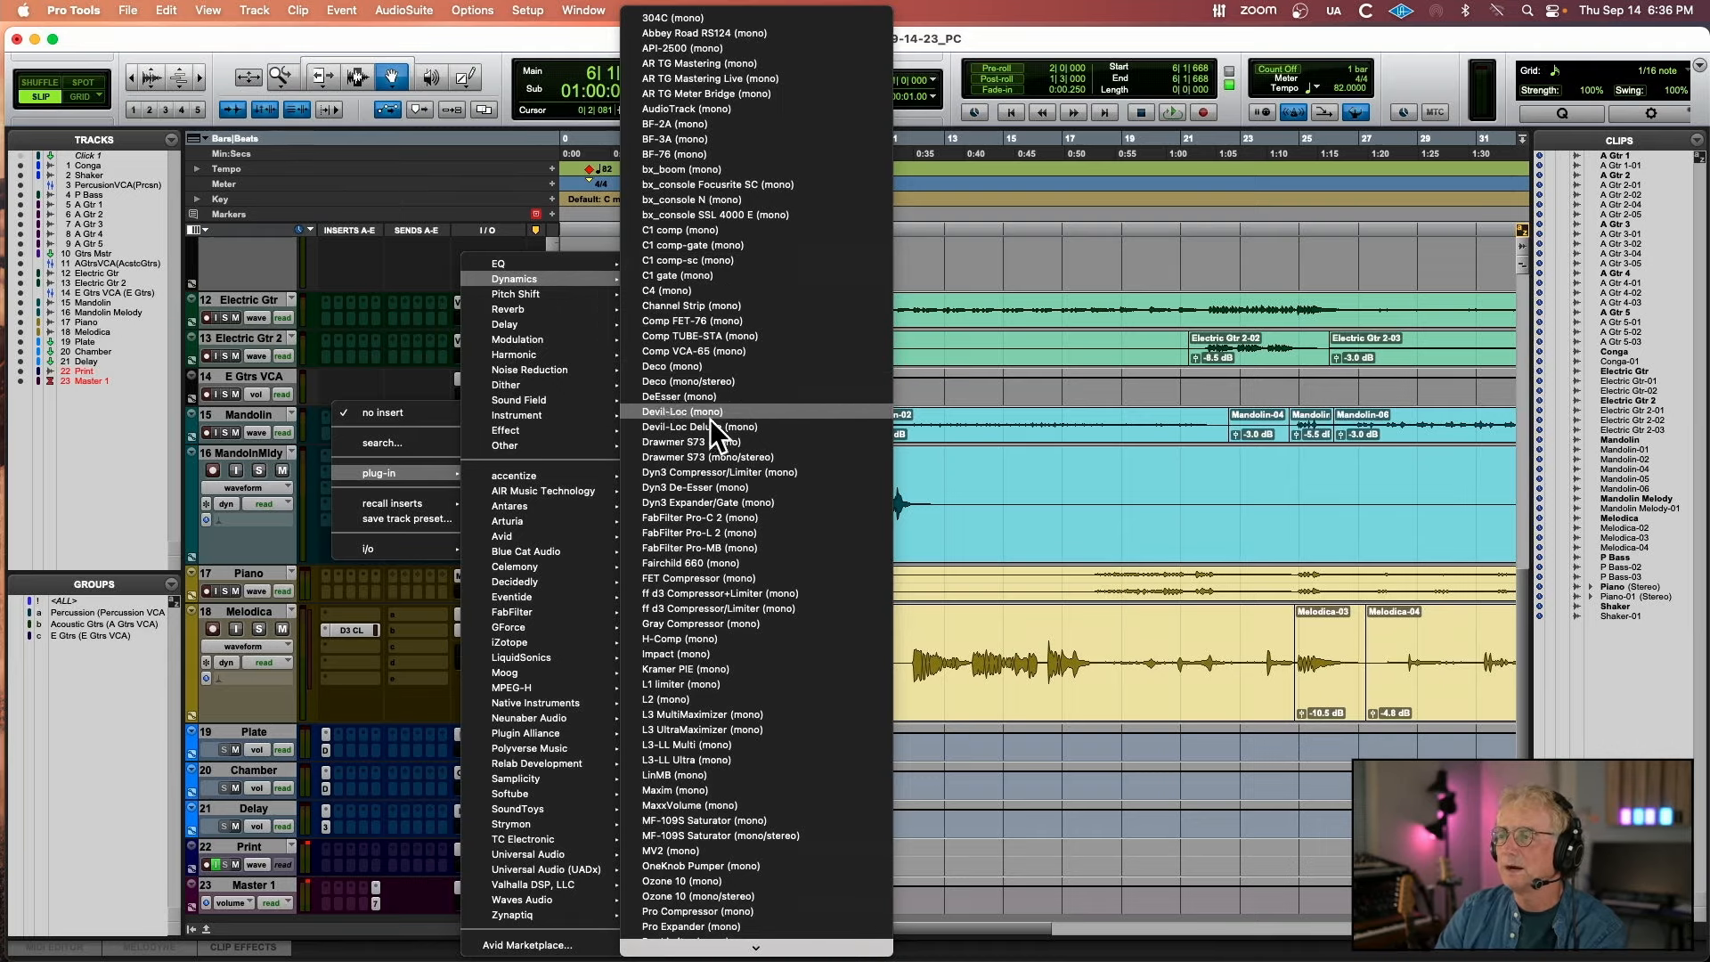
pyautogui.click(707, 472)
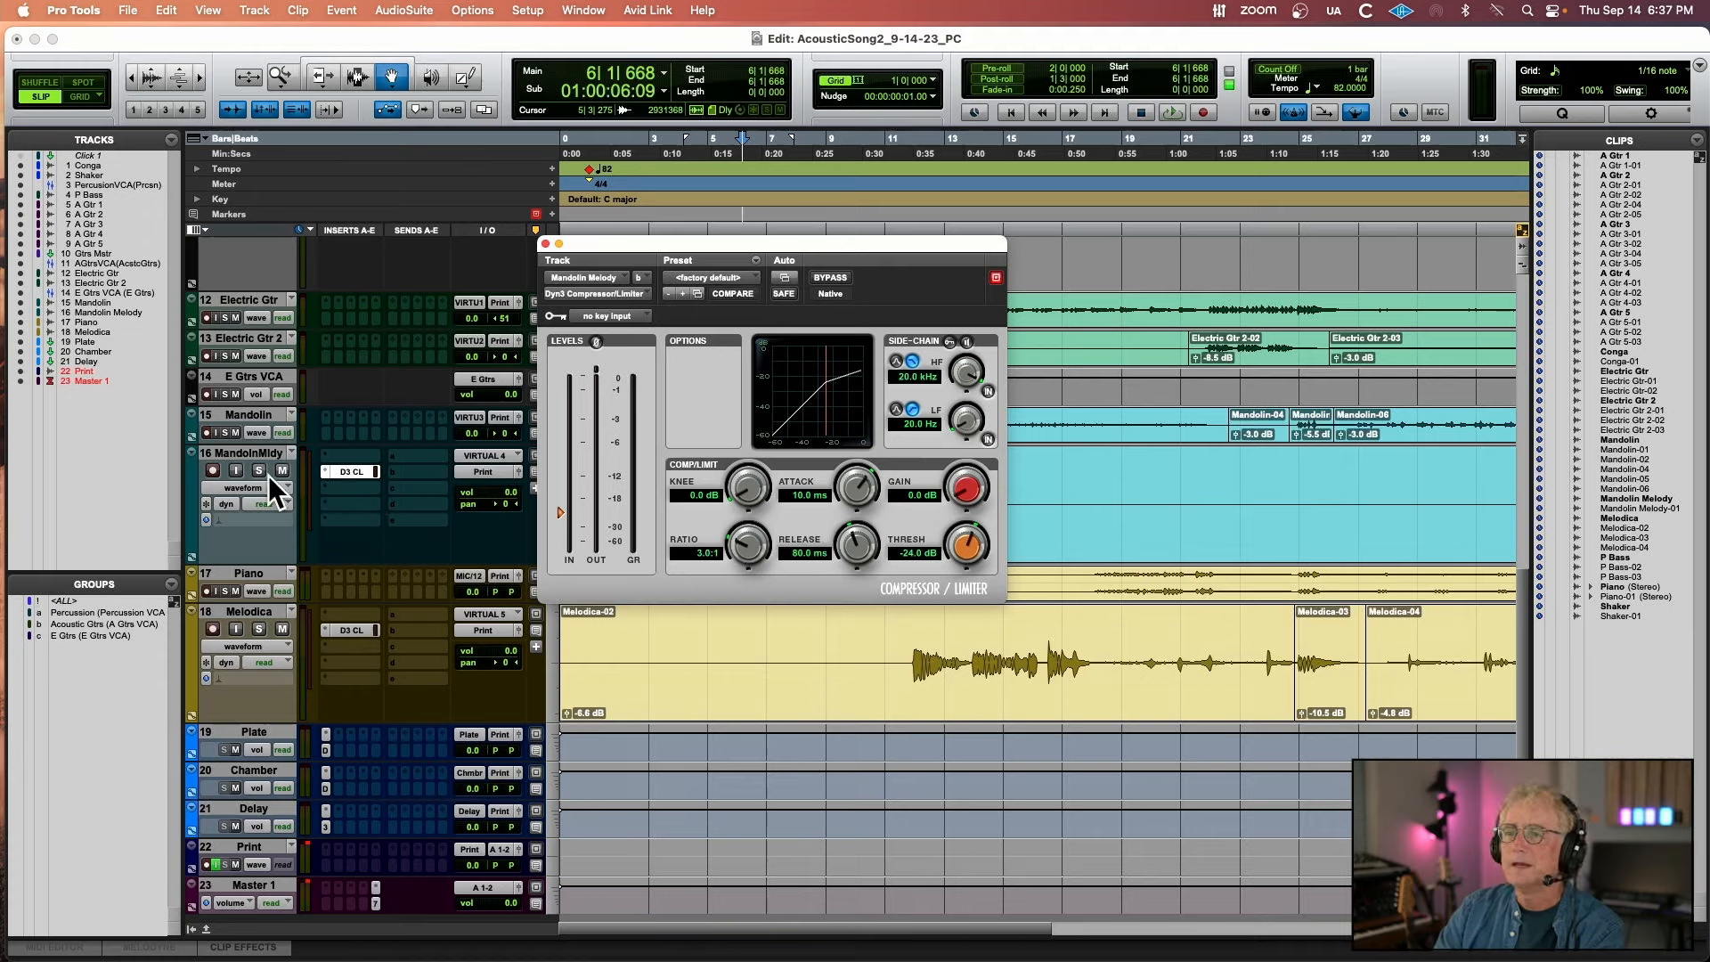
# Solo the Mandolin Melody, load the compressor's Acoustic Guitar preset, and set the threshold to -22.5 dB during playback
pyautogui.click(259, 472)
pyautogui.press('space')
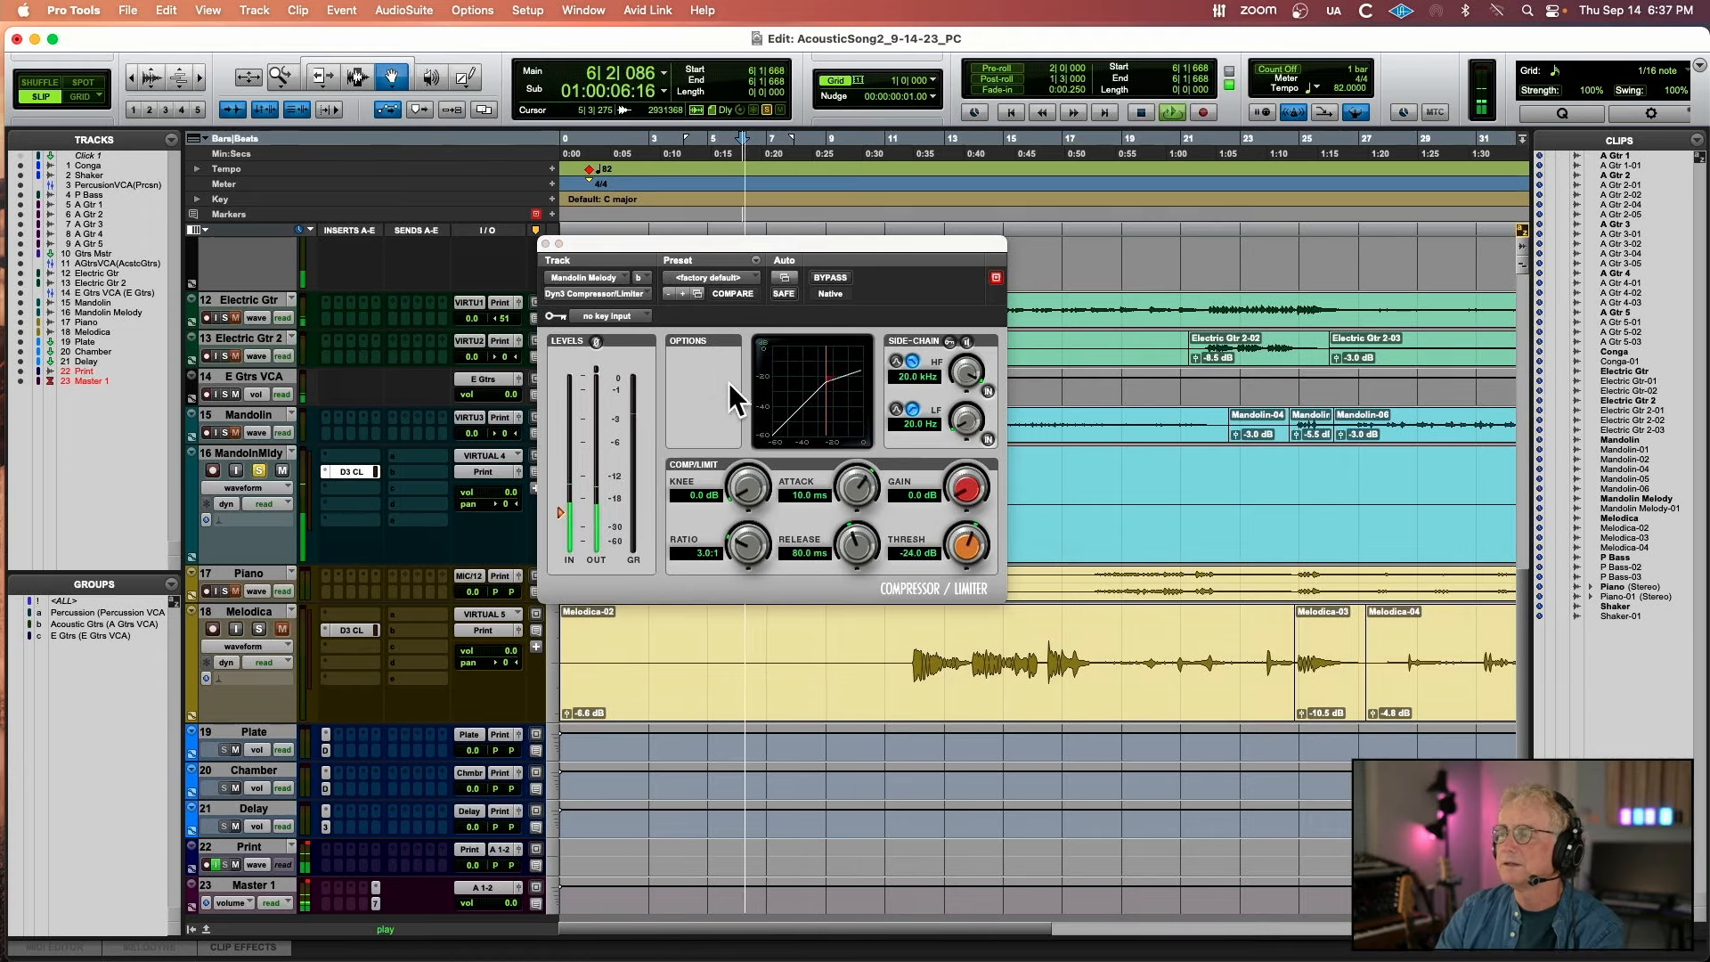
pyautogui.click(709, 277)
pyautogui.click(750, 19)
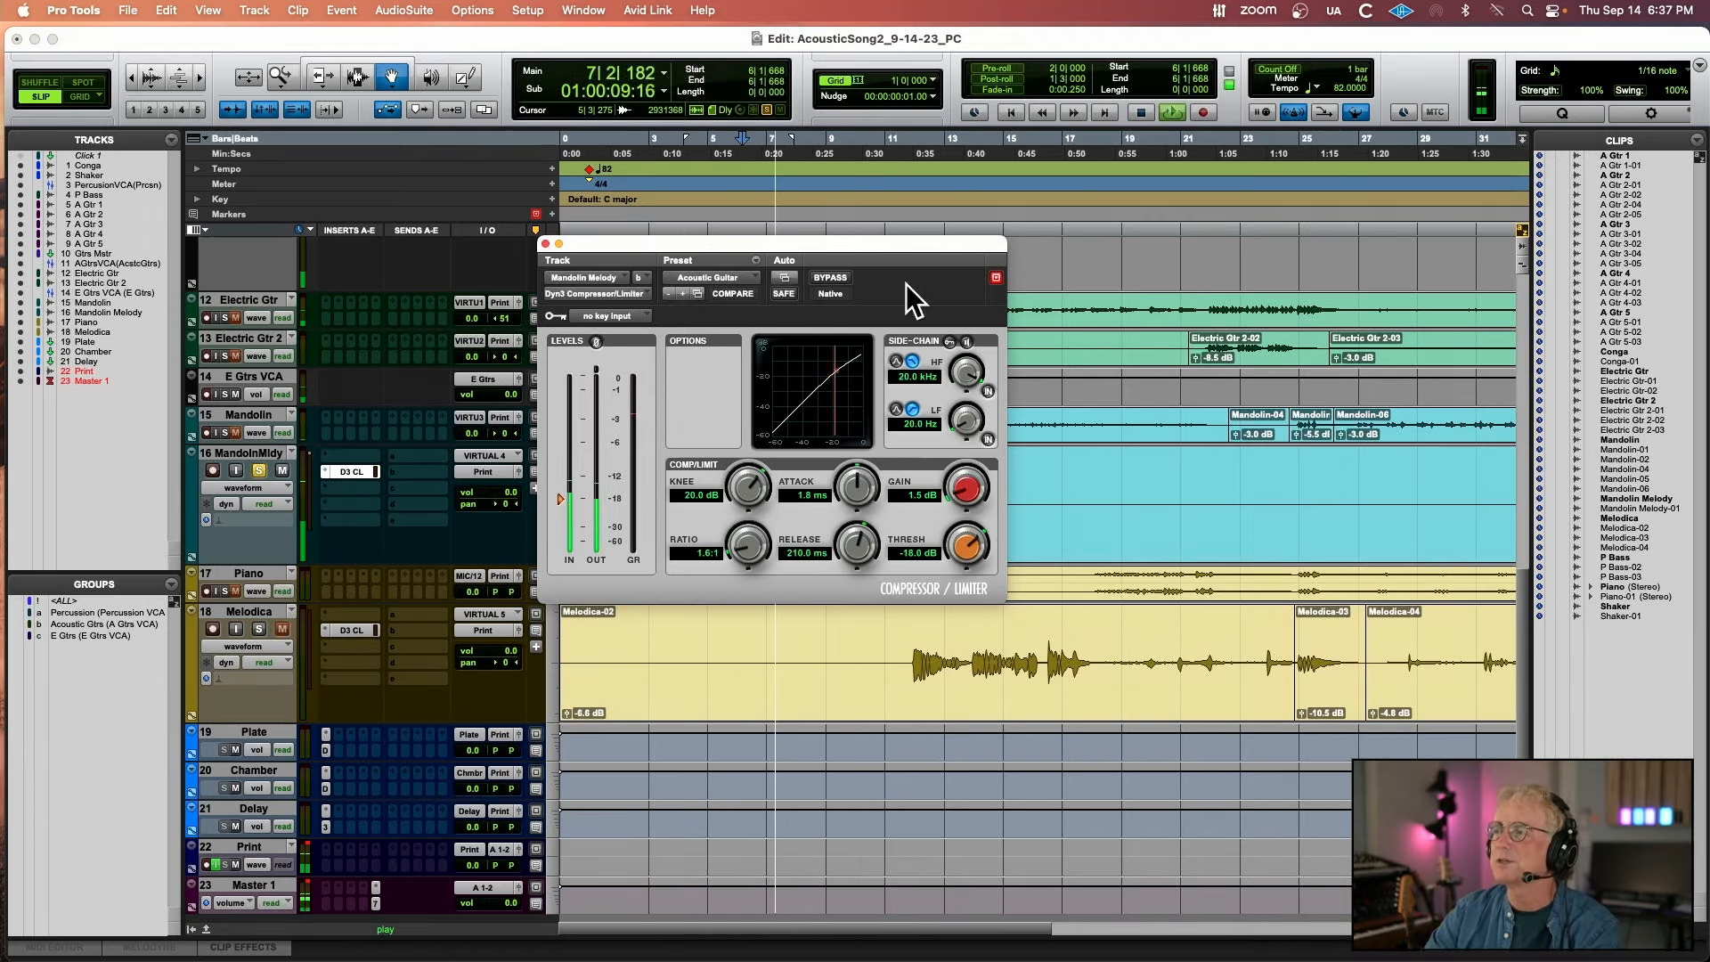
pyautogui.moveTo(954, 537); pyautogui.dragTo(944, 549)
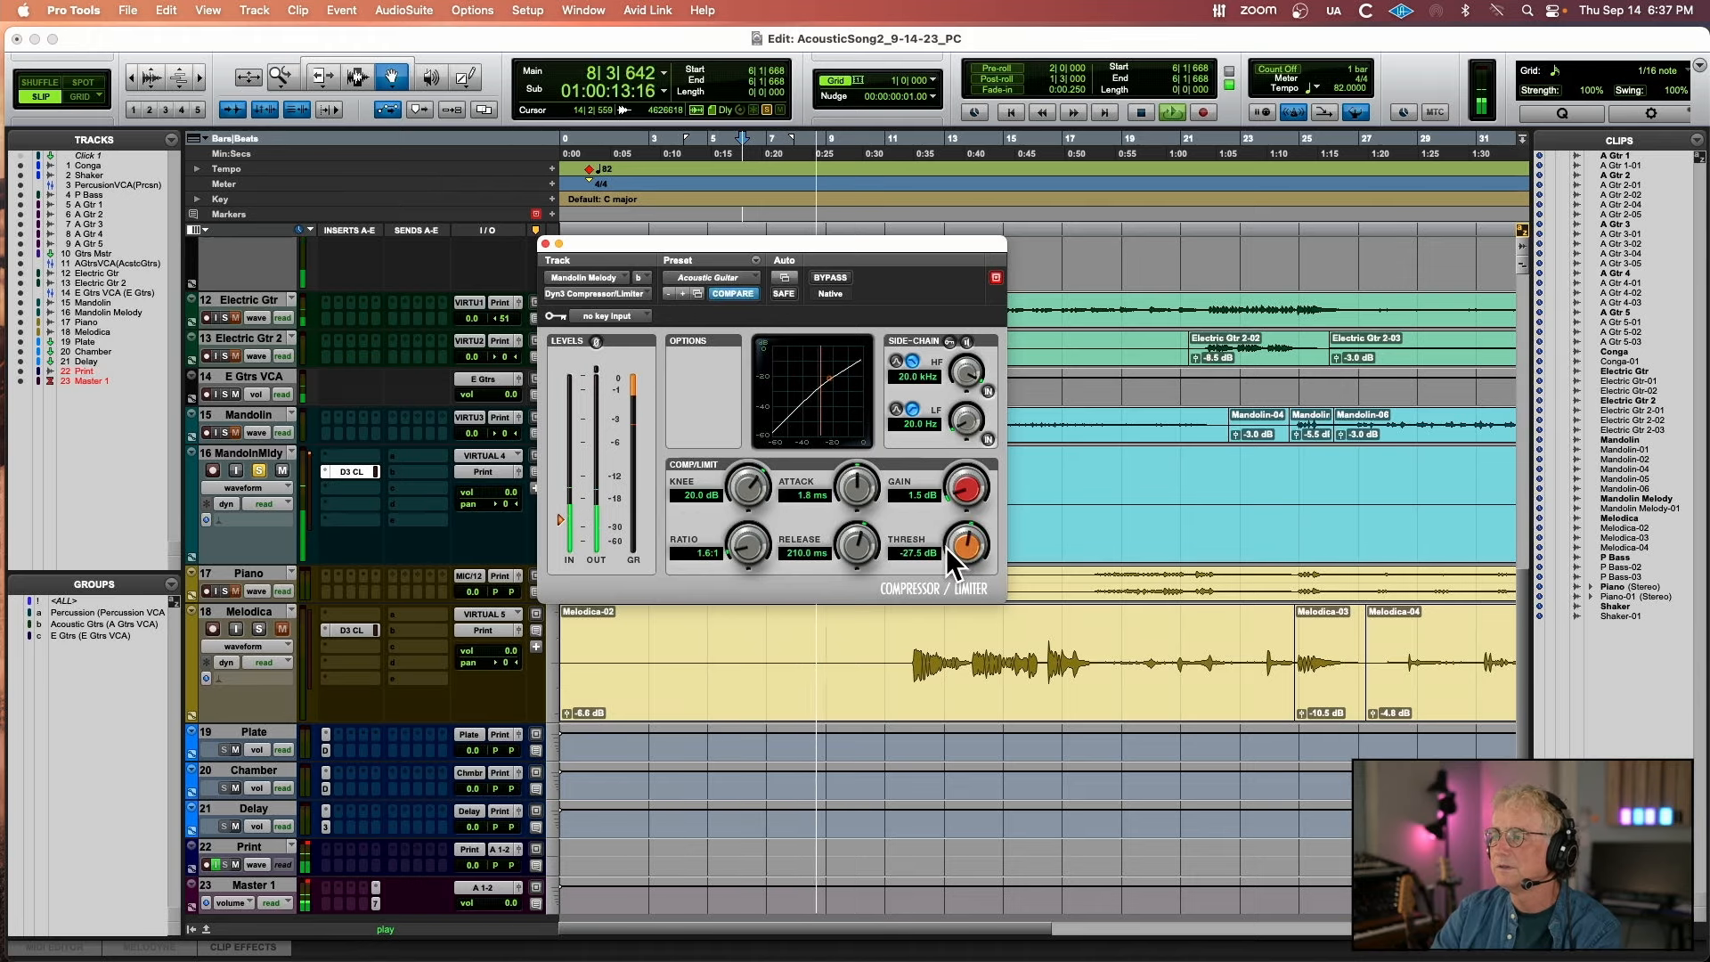
pyautogui.moveTo(947, 547); pyautogui.dragTo(900, 553)
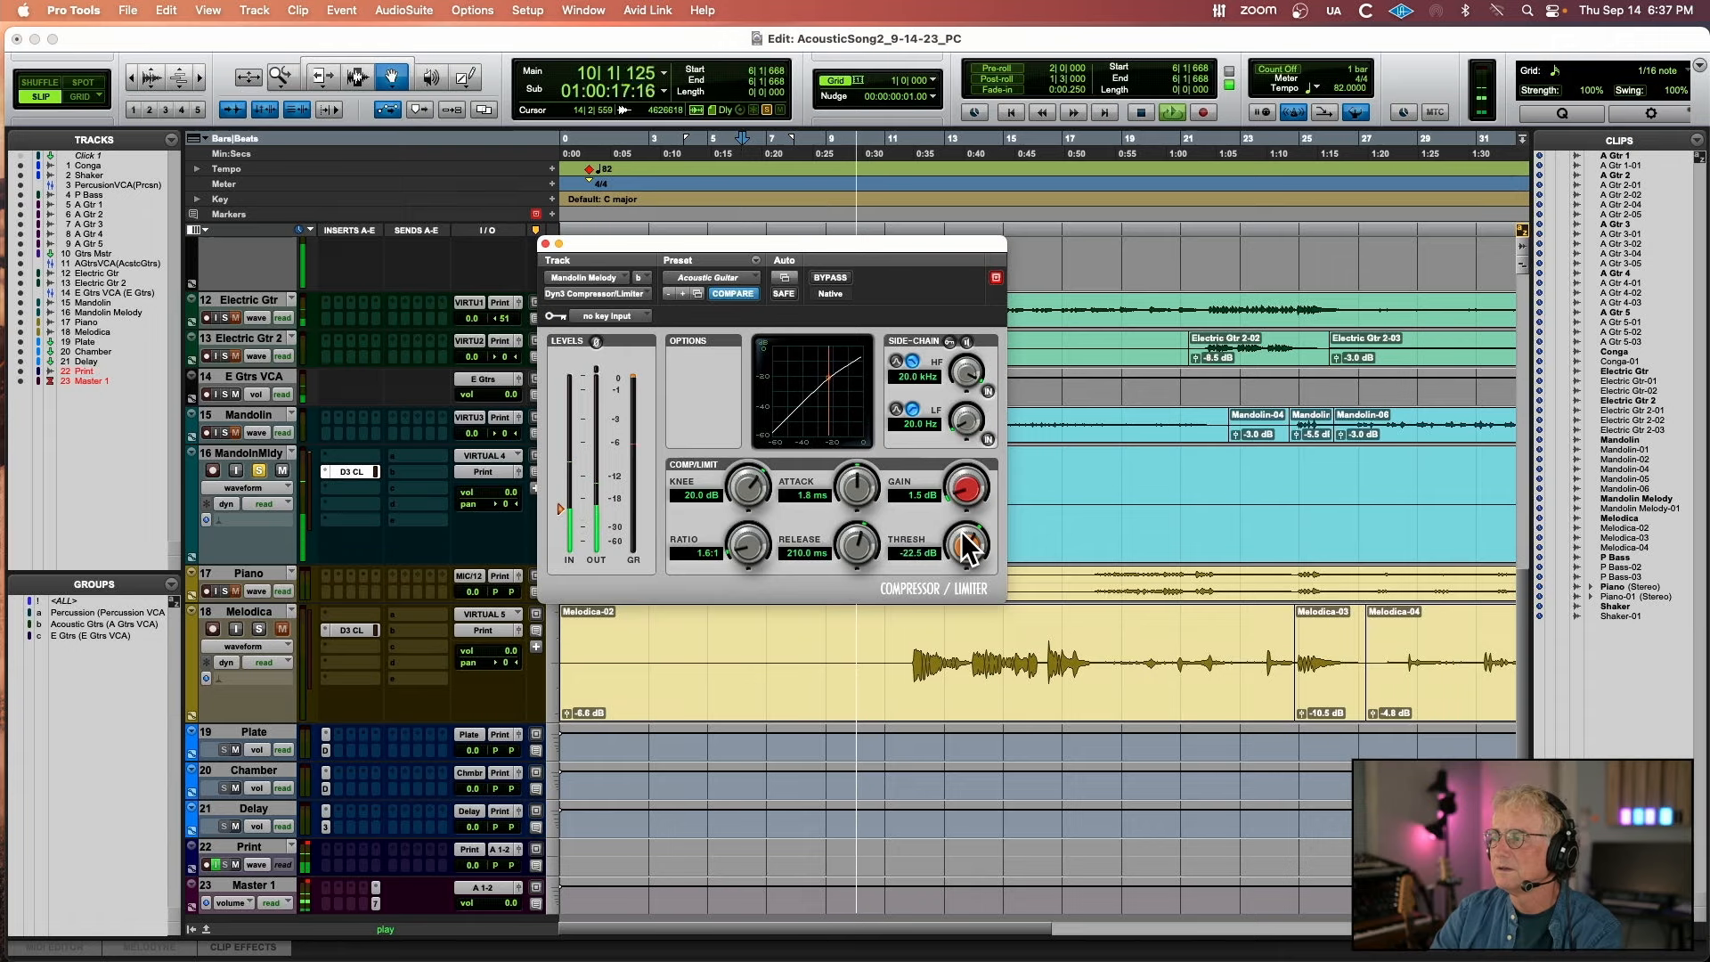
# Close the Mandolin Melody compressor, clear the track's solo, and listen to it within the full mix
pyautogui.click(546, 243)
pyautogui.click(259, 470)
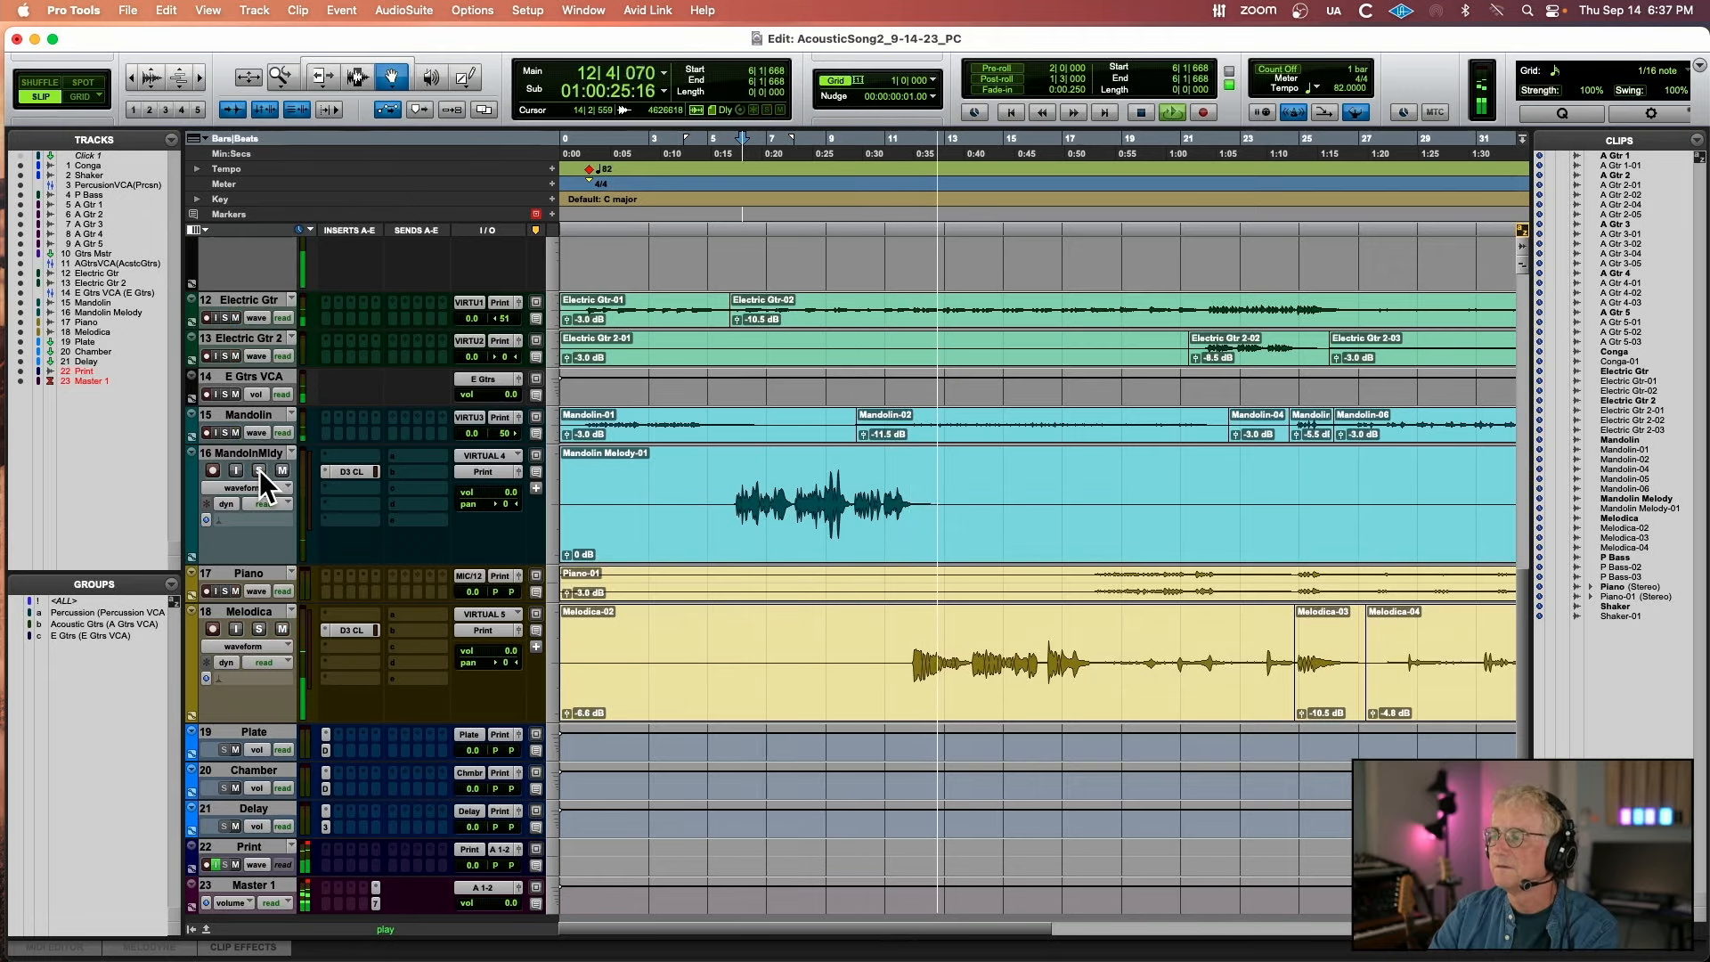
pyautogui.press('space')
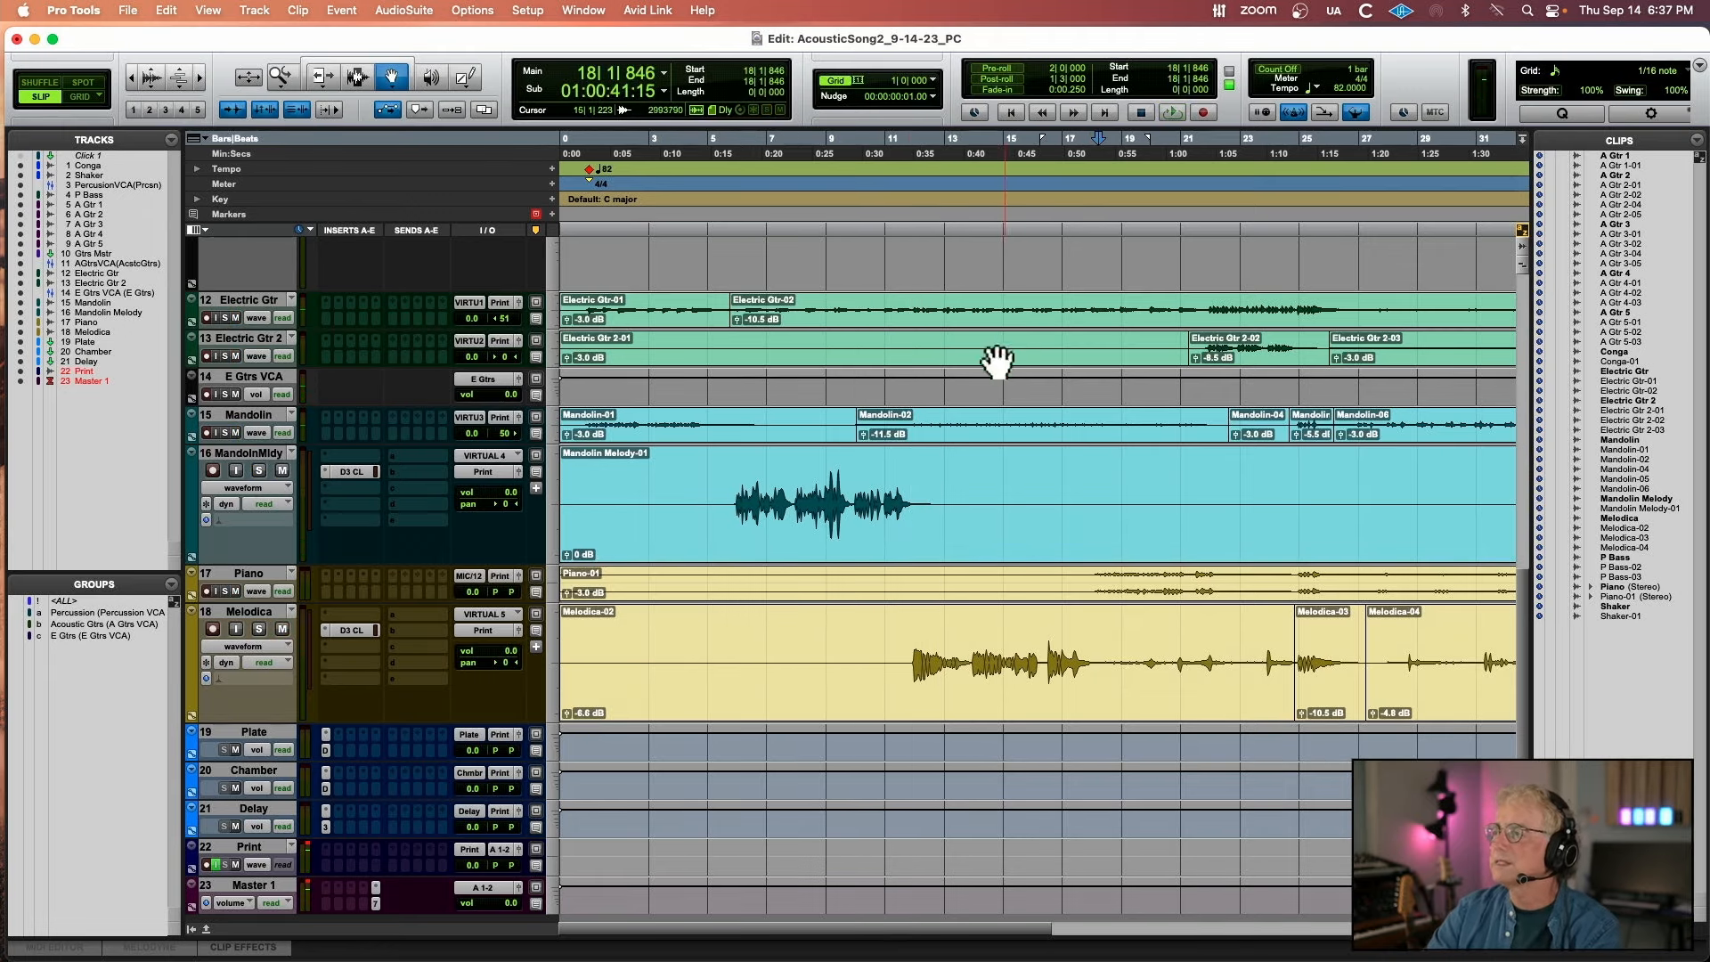
# Play from bar 18, reset the Piano-01 clip gain to 0 dB, and enlarge the Piano track
pyautogui.press('space')
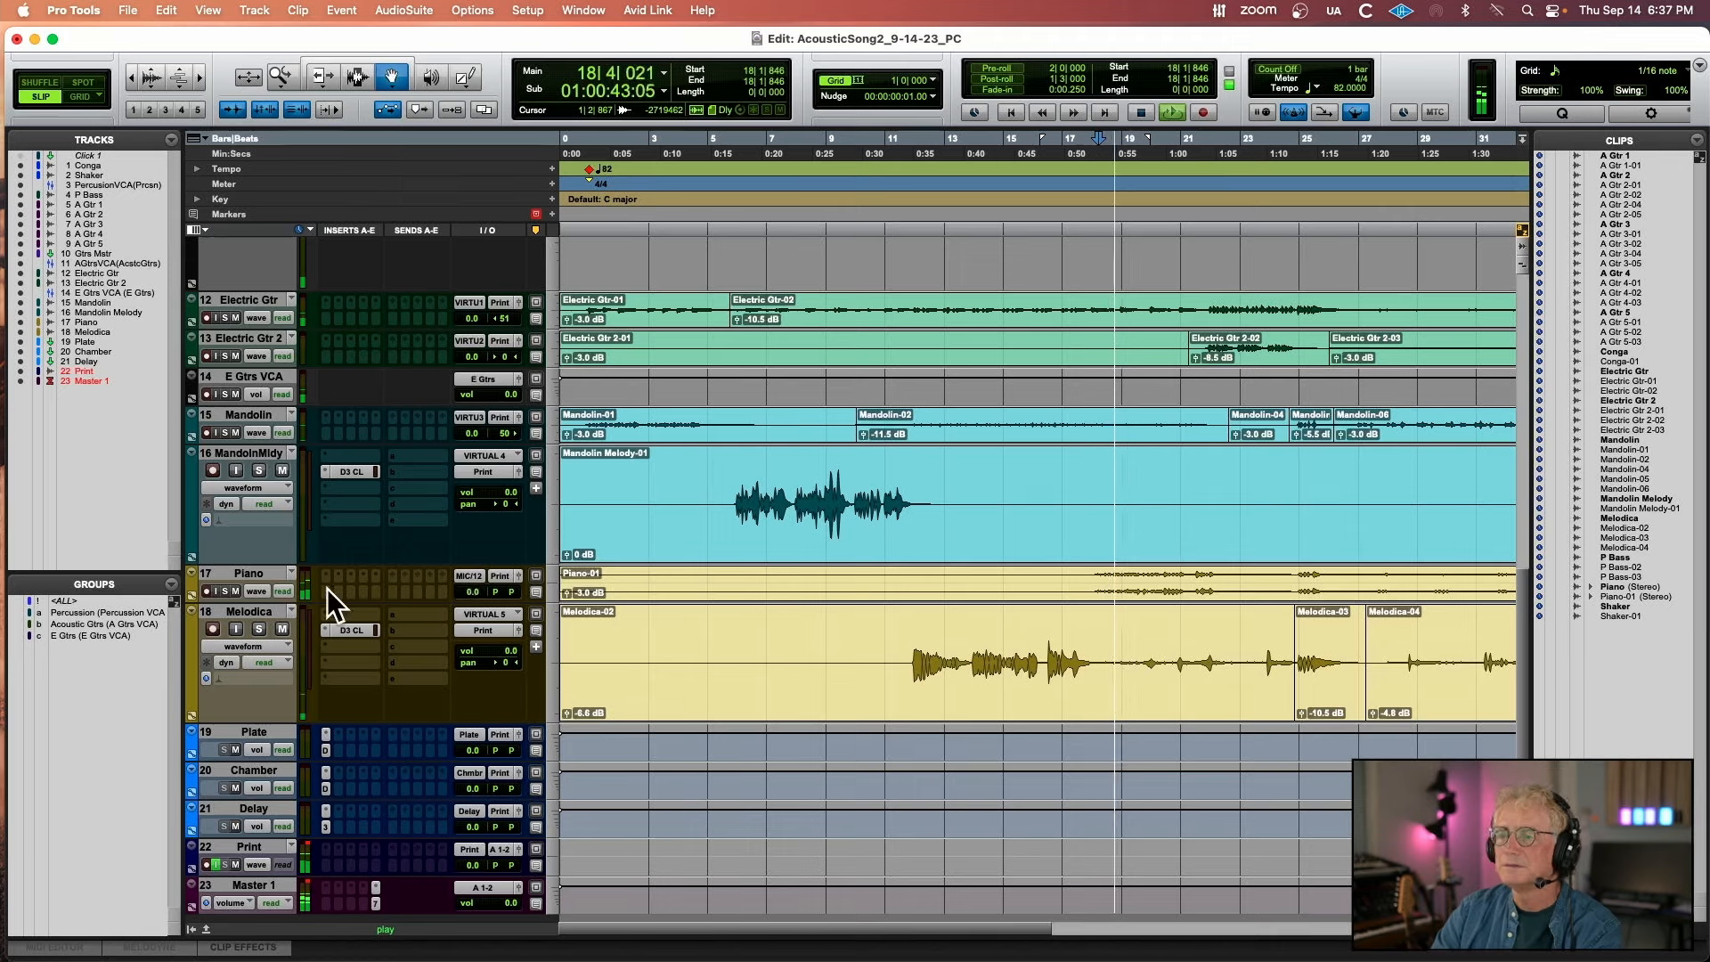
pyautogui.click(569, 591)
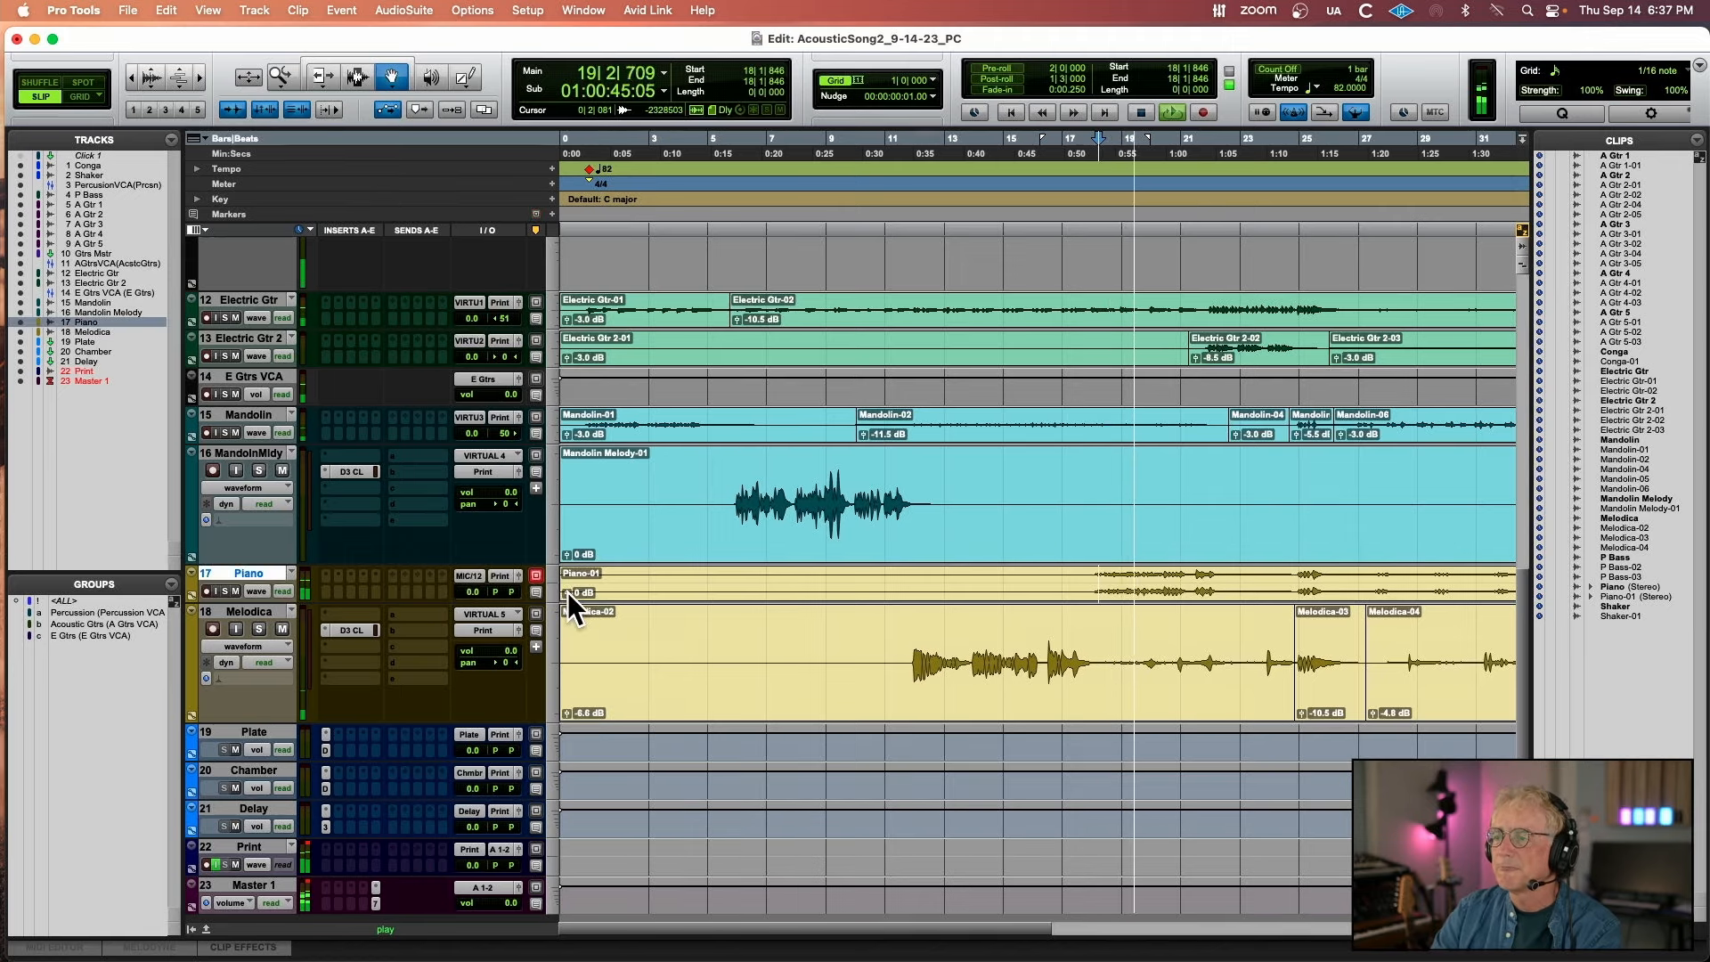
pyautogui.moveTo(343, 600); pyautogui.dragTo(340, 693)
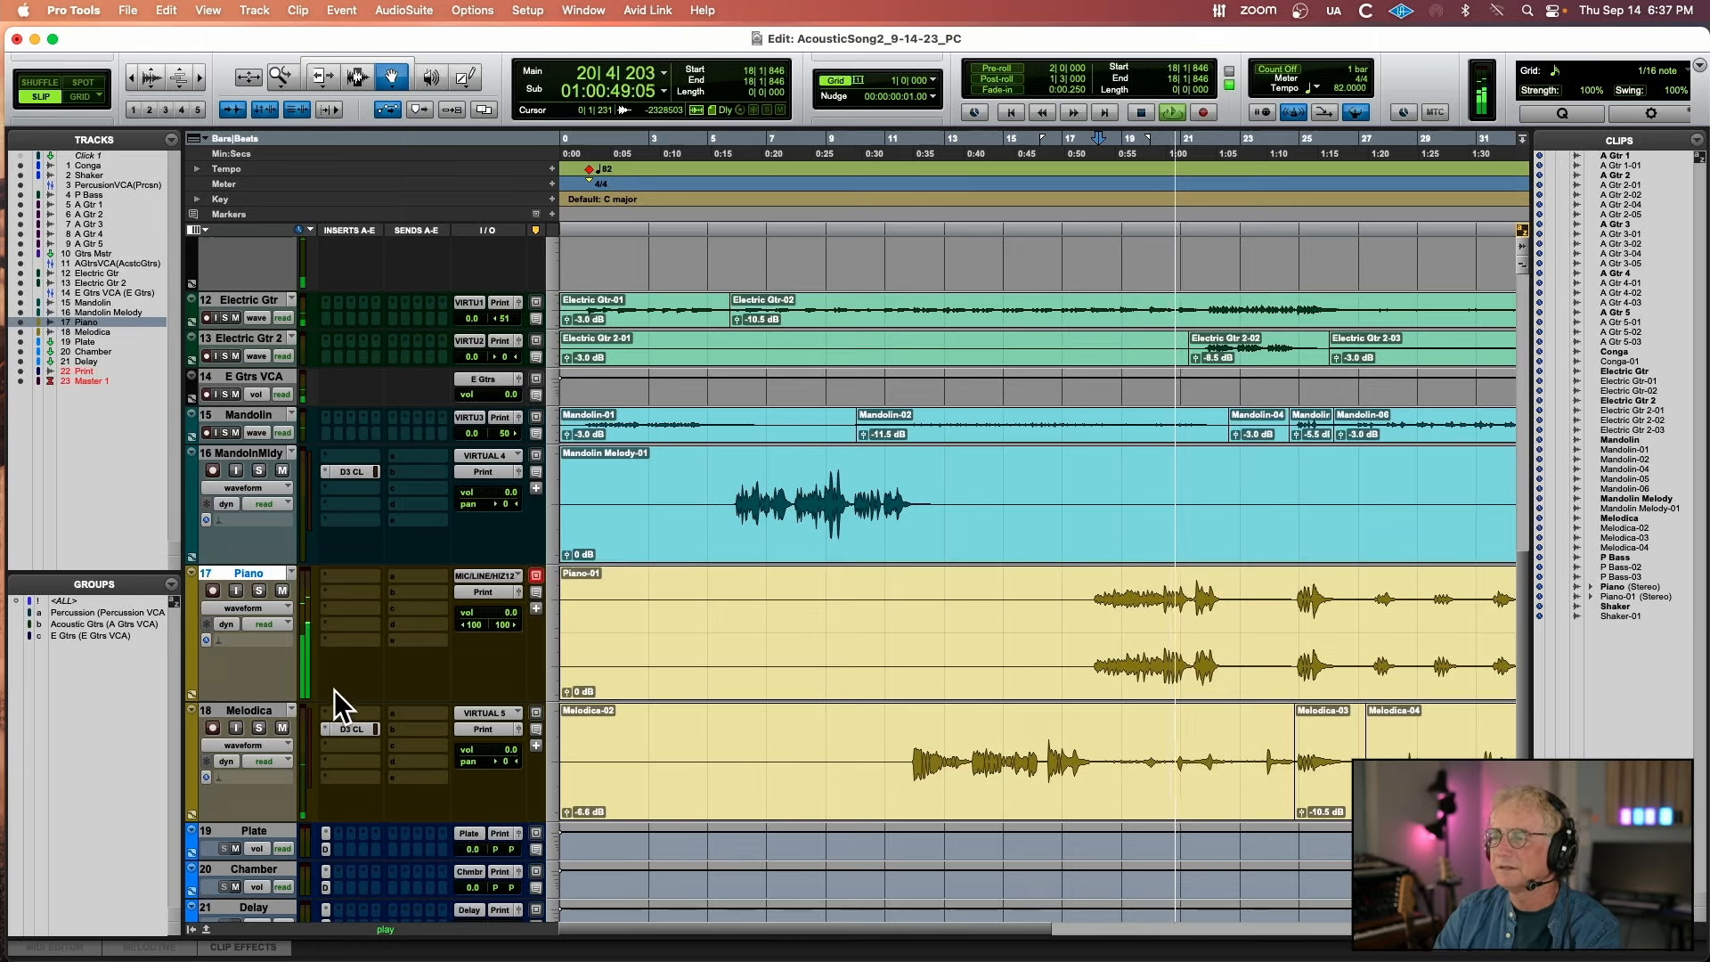
# Solo the Piano track and add a multichannel EQ3 7-Band to its first insert
pyautogui.click(258, 590)
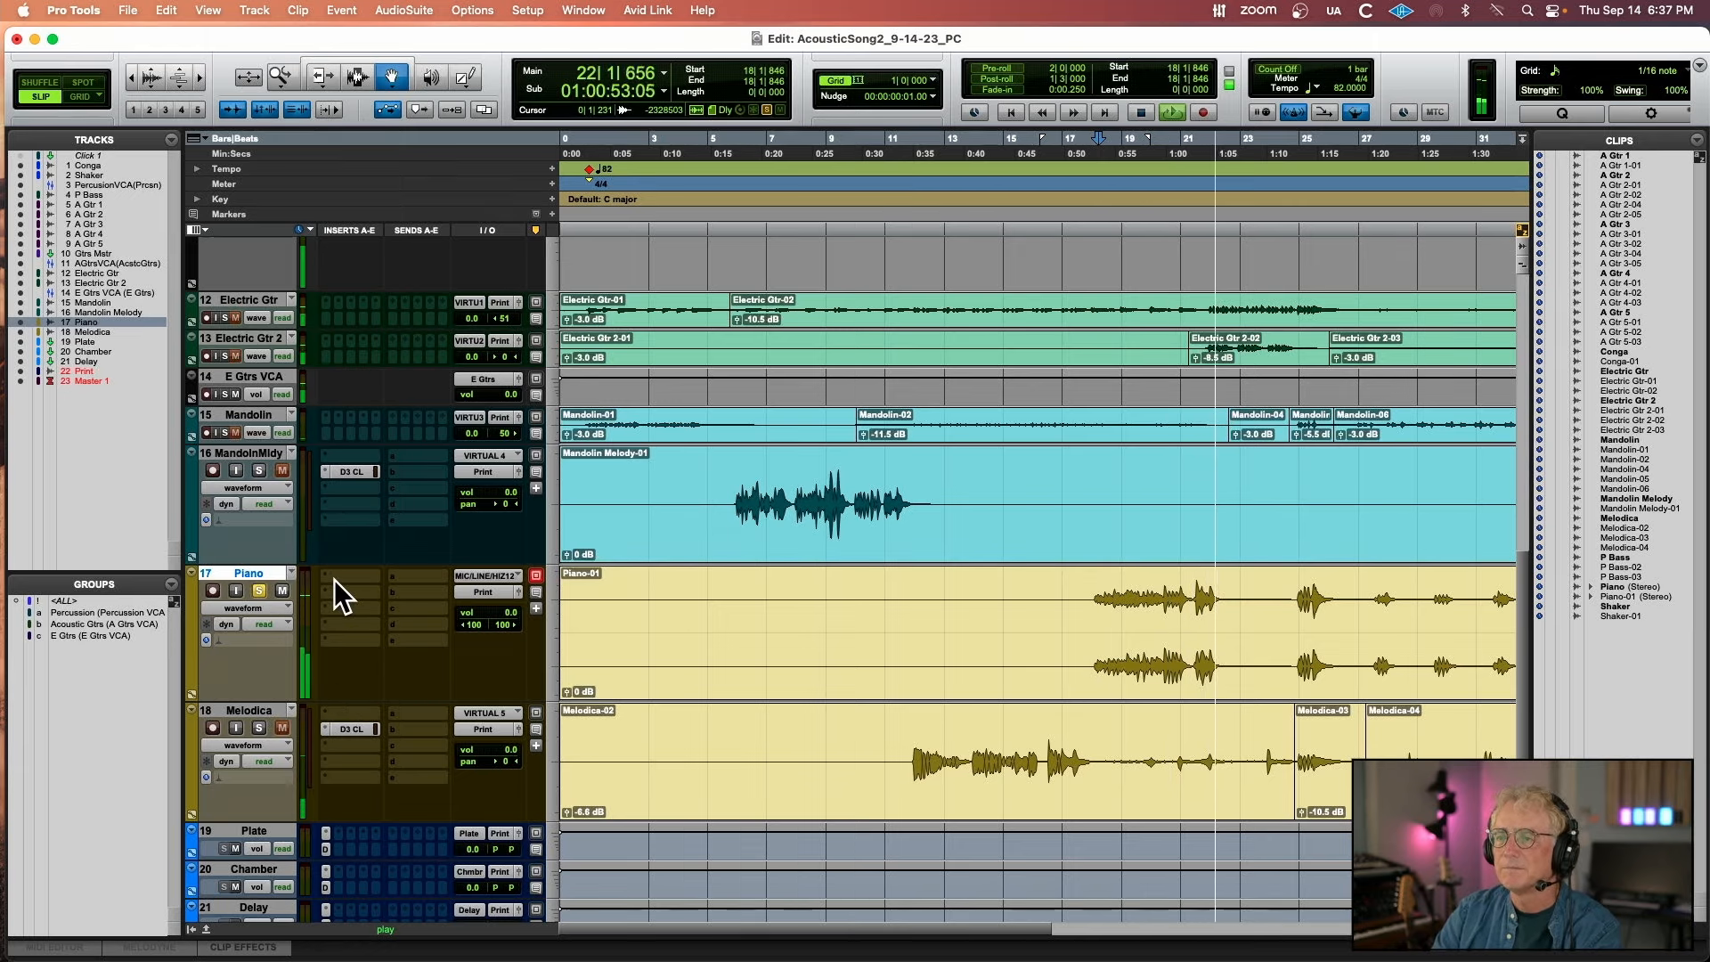
pyautogui.press('space')
pyautogui.click(337, 579)
pyautogui.moveTo(479, 576)
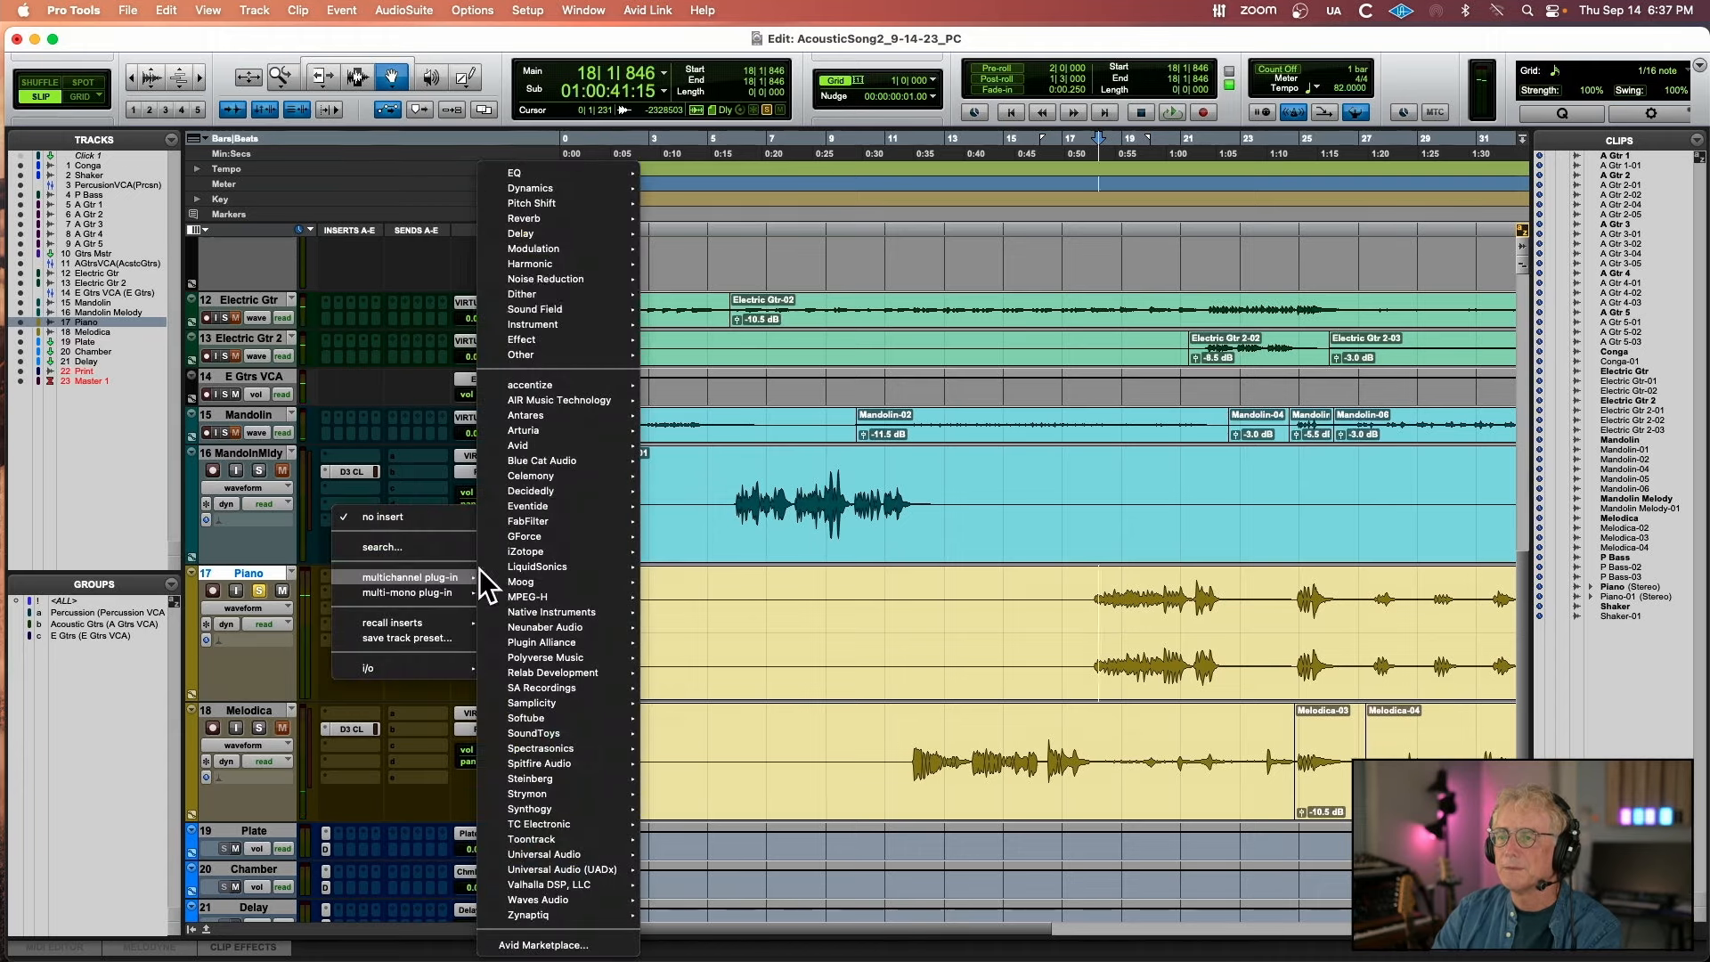
pyautogui.moveTo(536, 169)
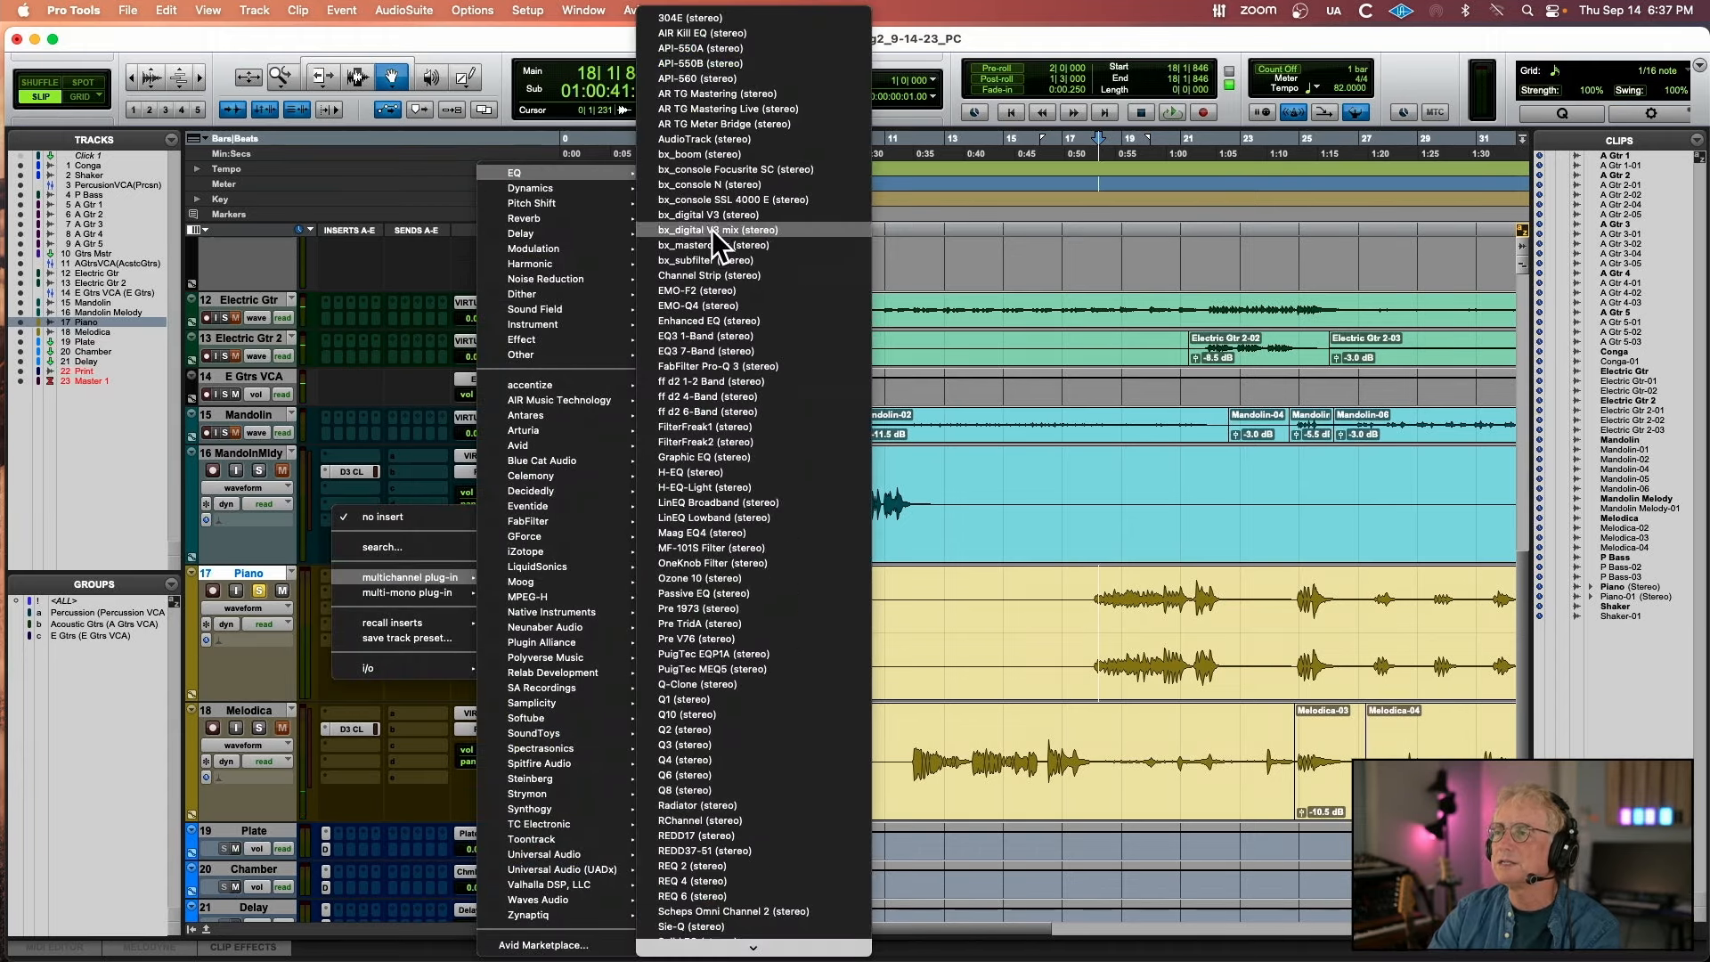
pyautogui.click(716, 351)
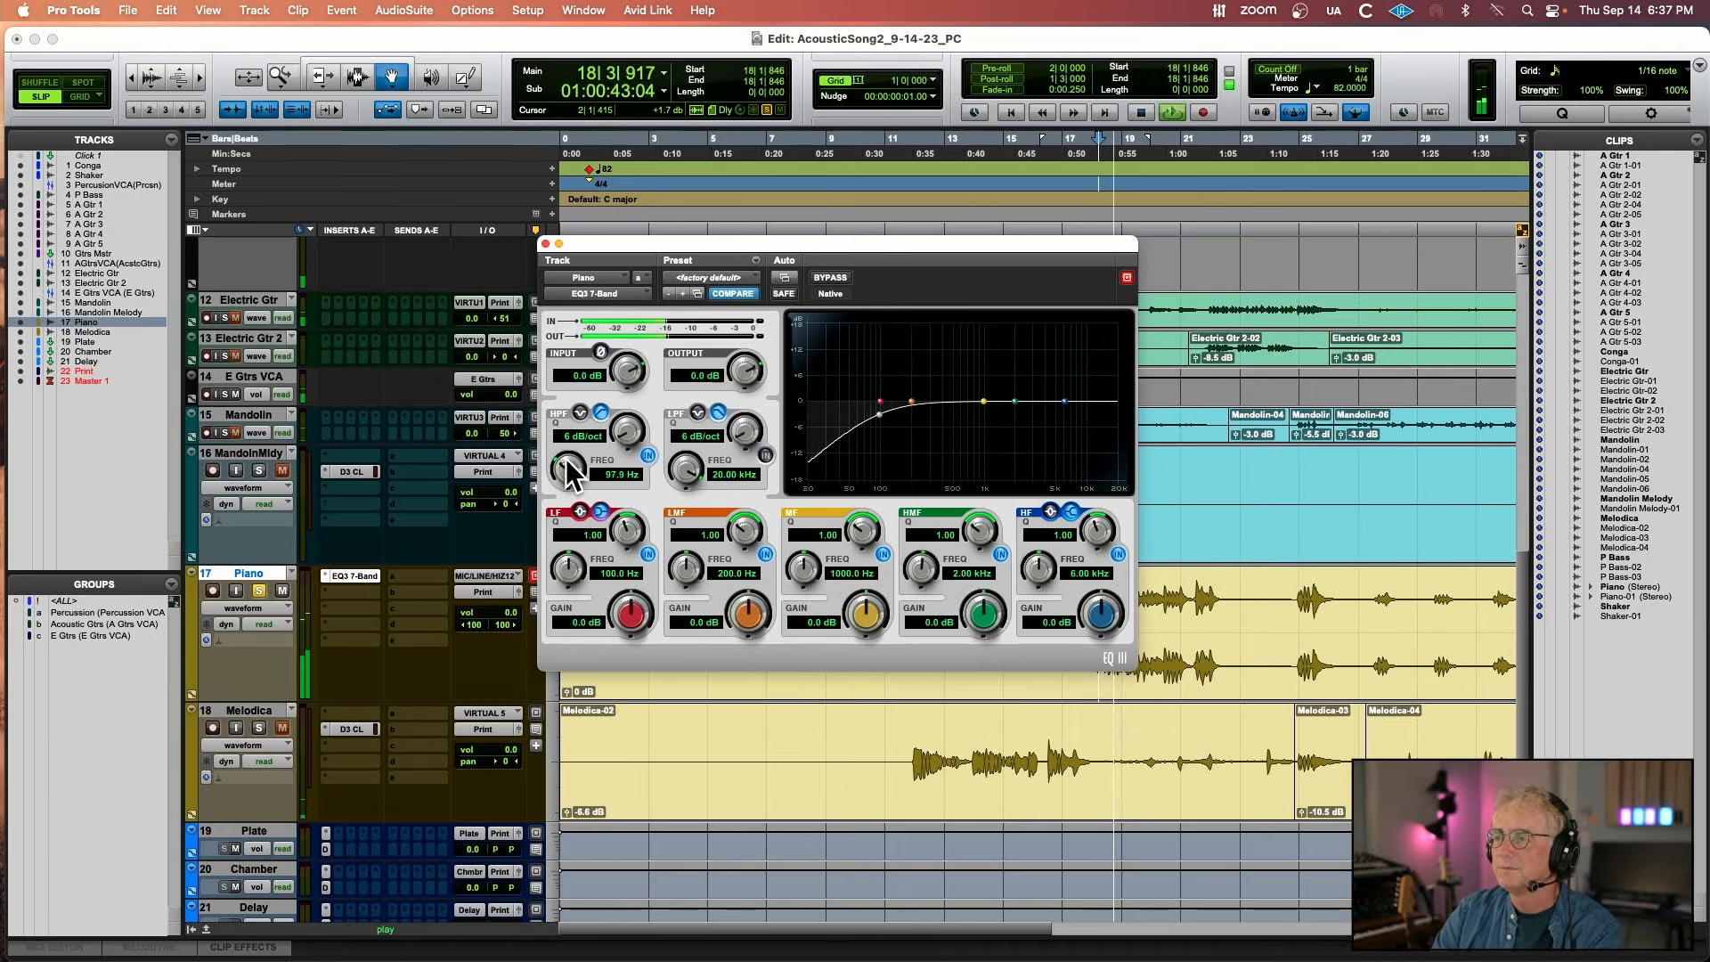
# Set the Piano EQ's 6 dB/oct high-pass filter to 155.7 Hz, comparing with bypass, and close the EQ window
pyautogui.click(826, 279)
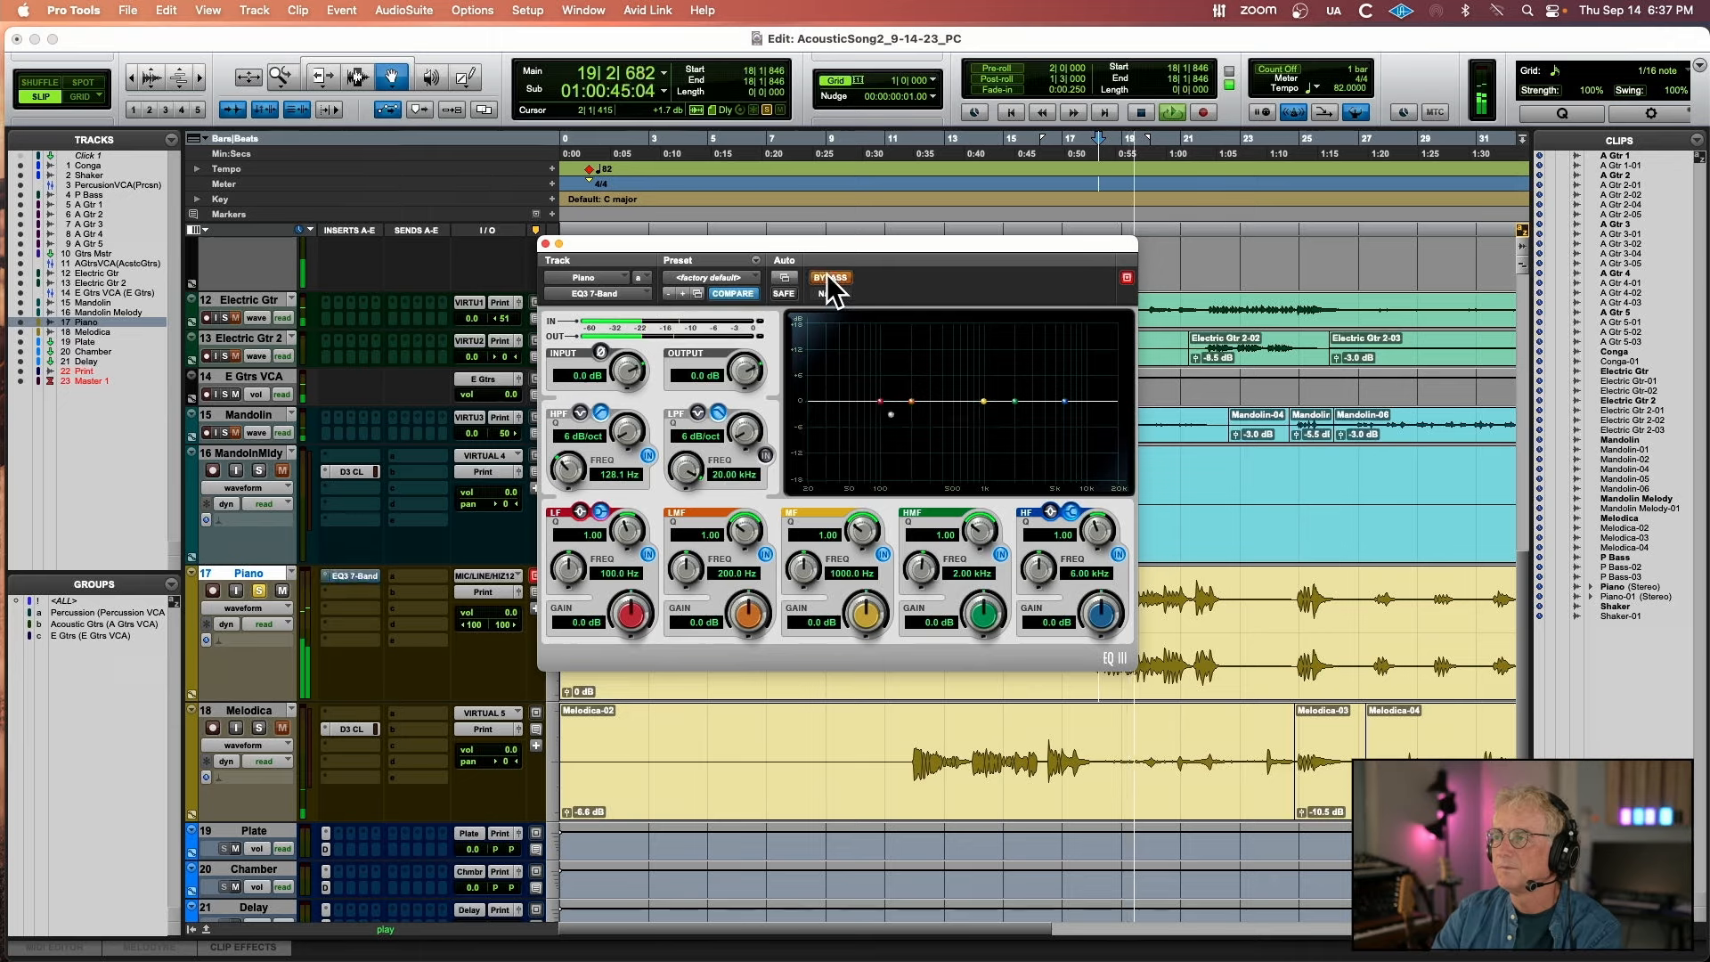
pyautogui.click(827, 279)
pyautogui.scroll(3, 565, 464)
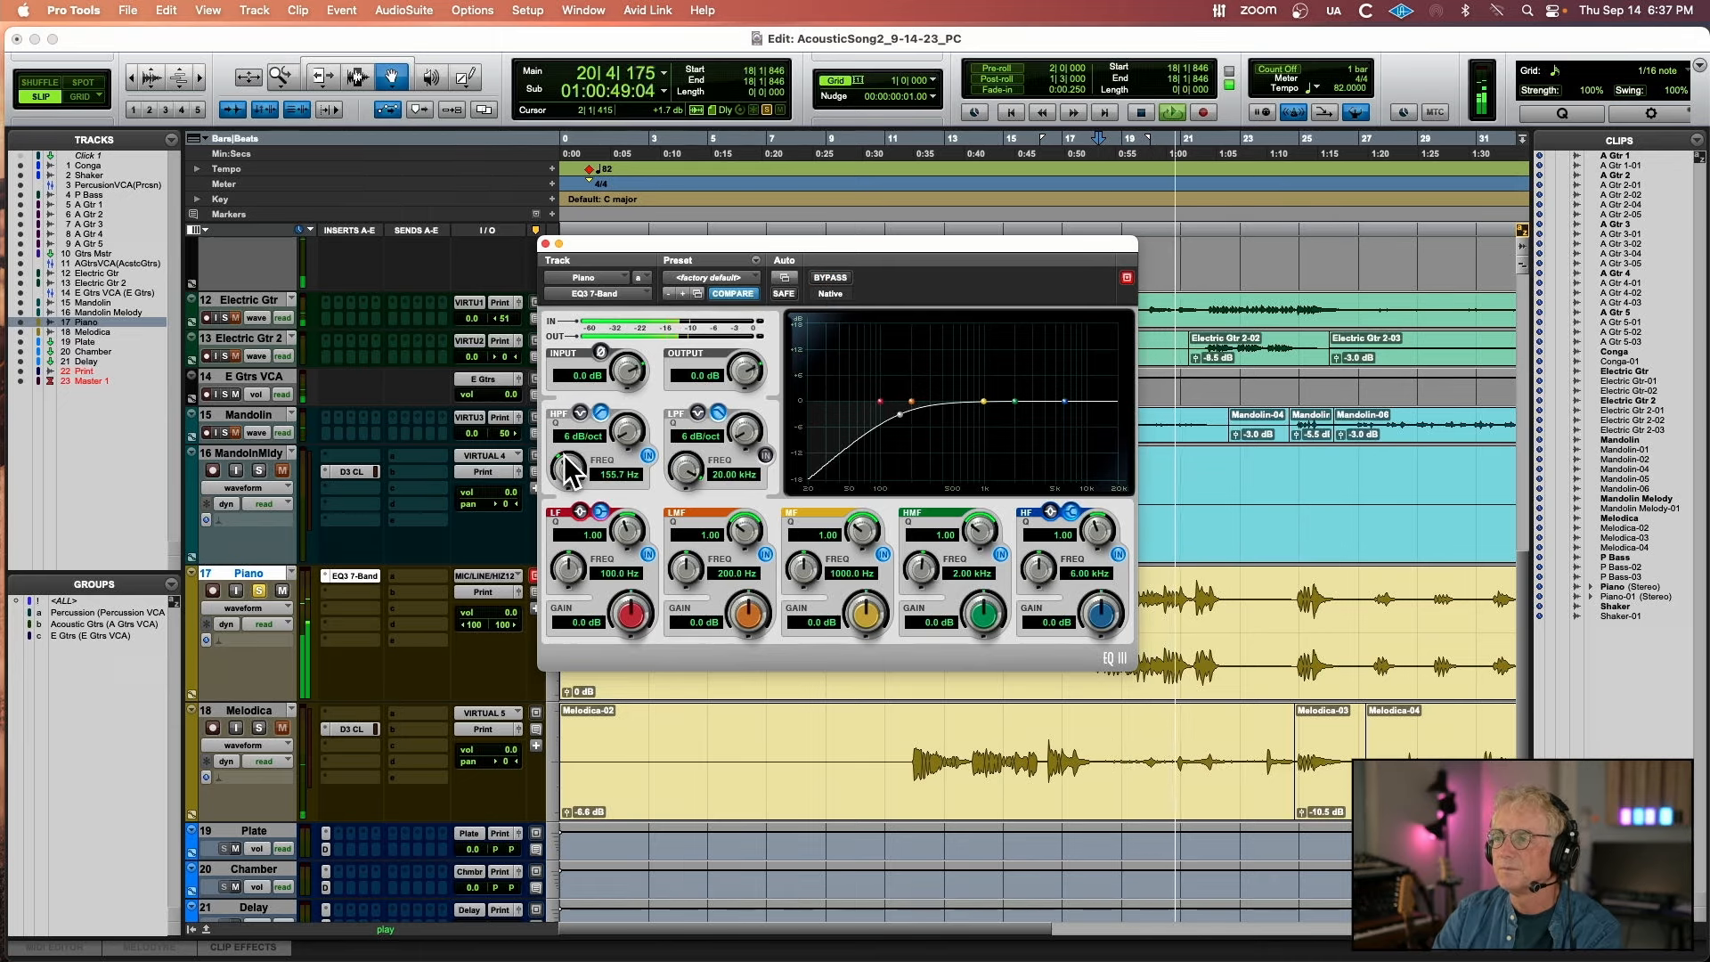
pyautogui.click(546, 243)
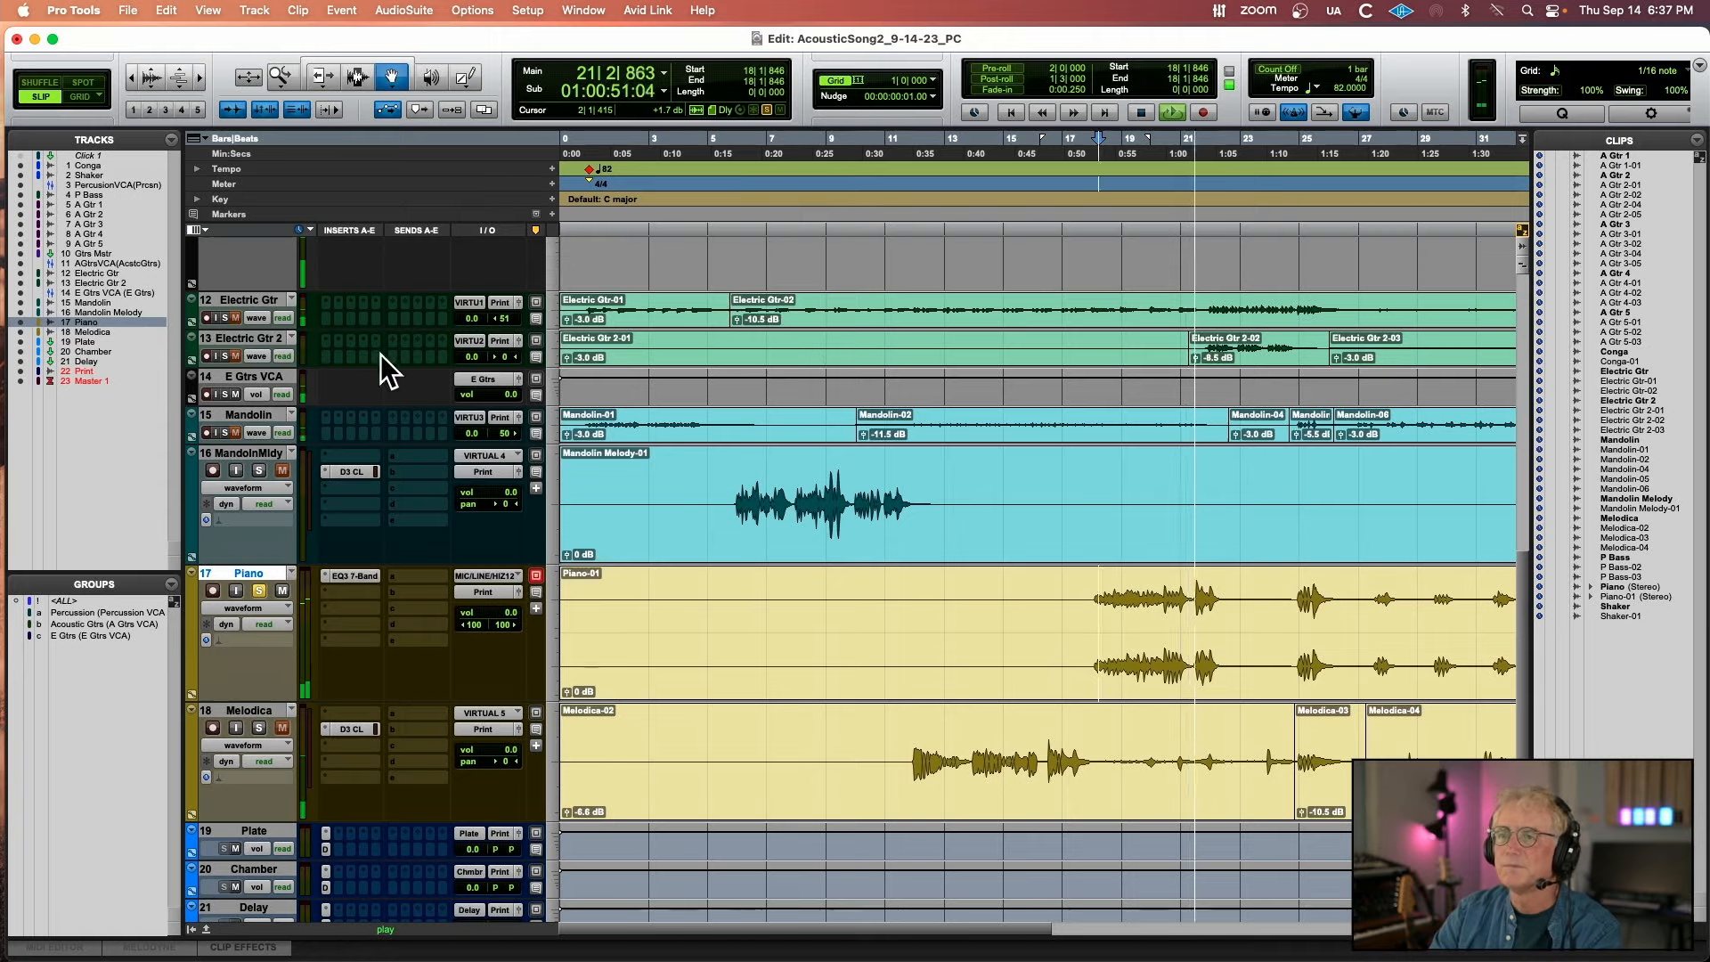
# Solo the P Bass track along with the Piano and play the two together from bar 18
pyautogui.scroll(5, 381, 355)
pyautogui.click(223, 302)
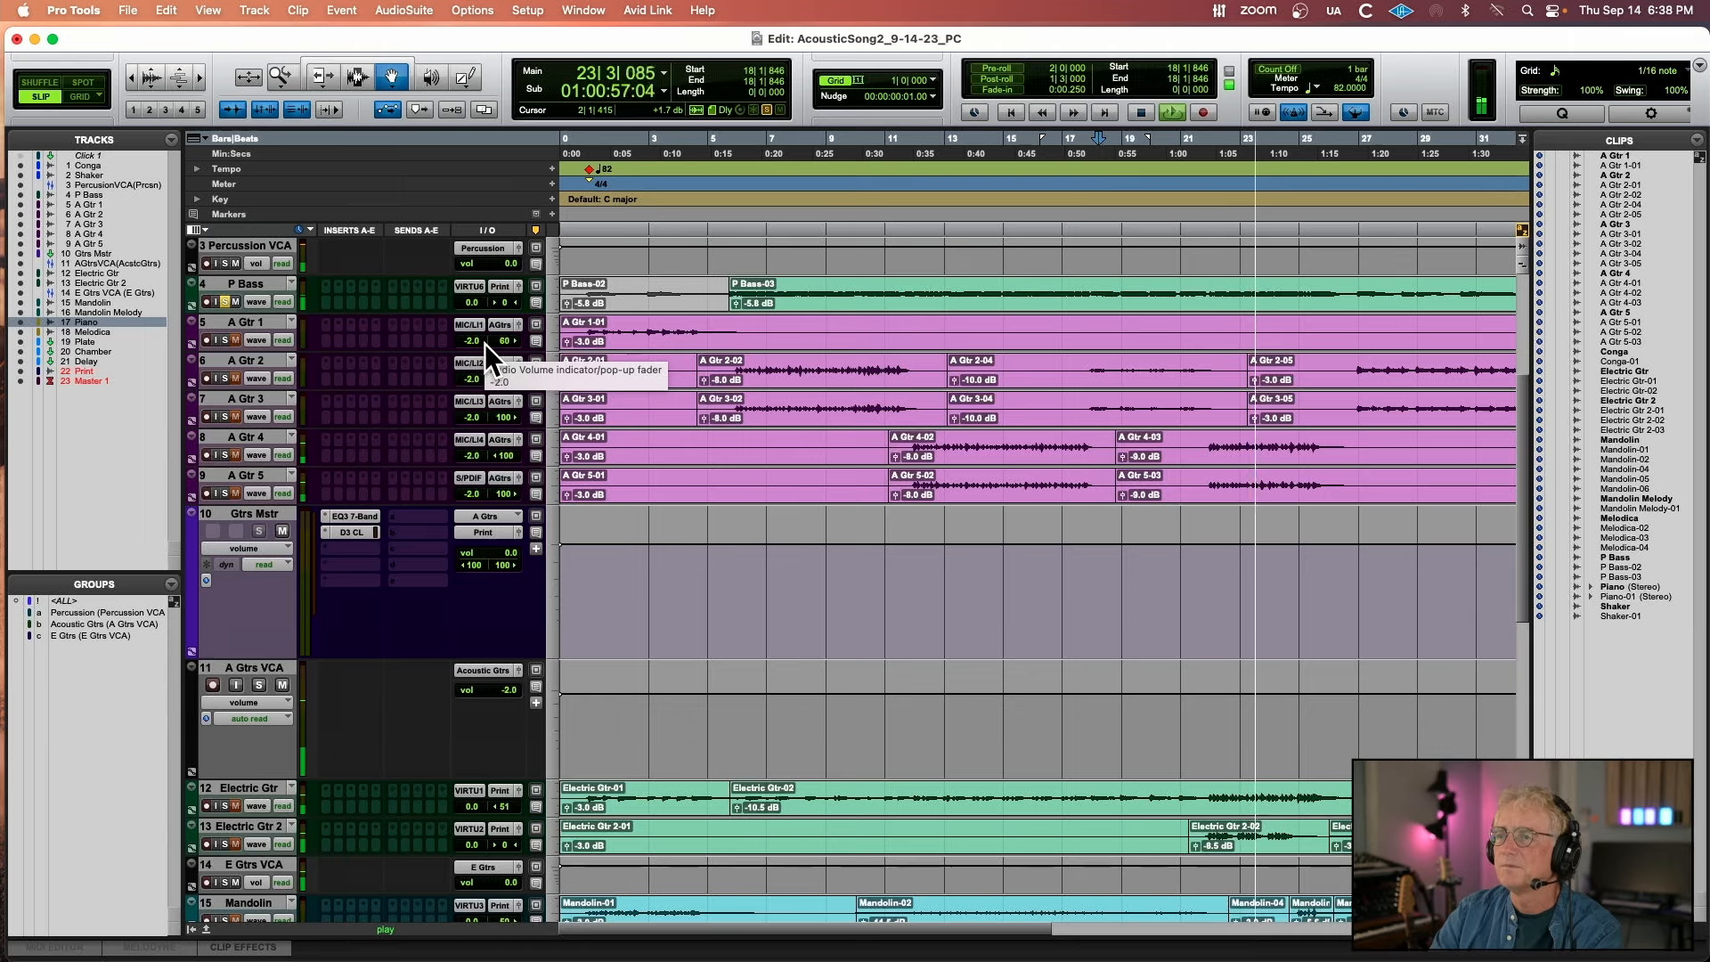
pyautogui.press('space')
pyautogui.press('space')
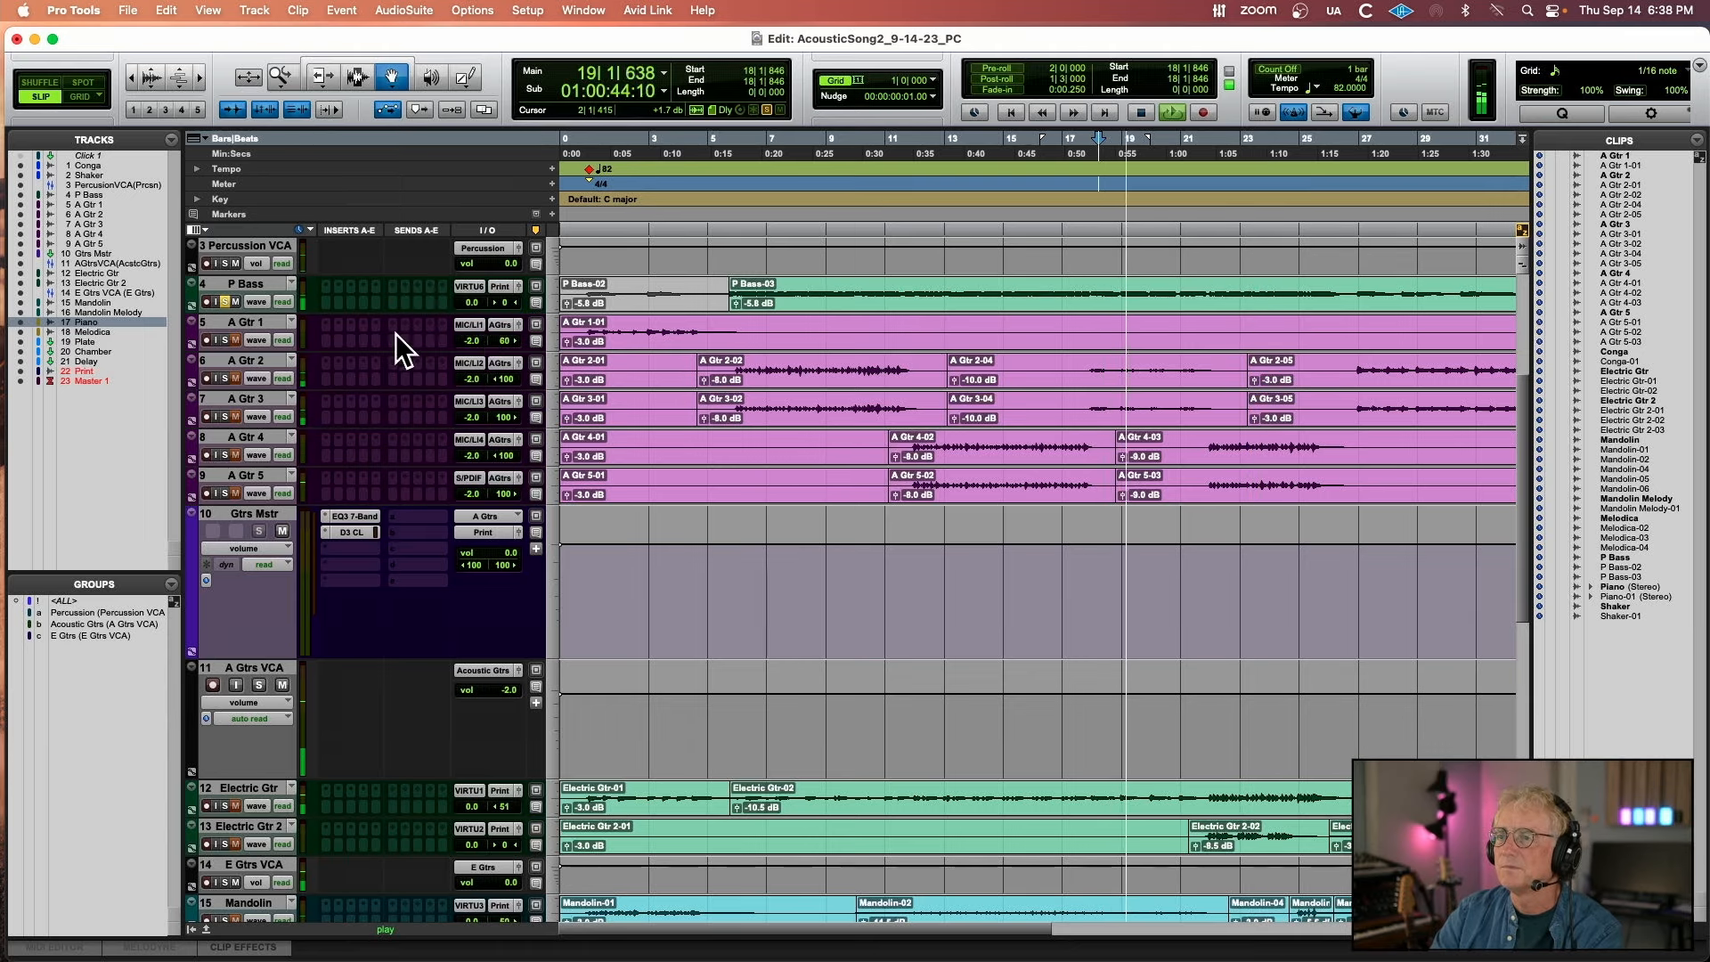
# Clear the P Bass and Piano solos and shrink all track heights until the whole session fits in view
pyautogui.click(226, 263)
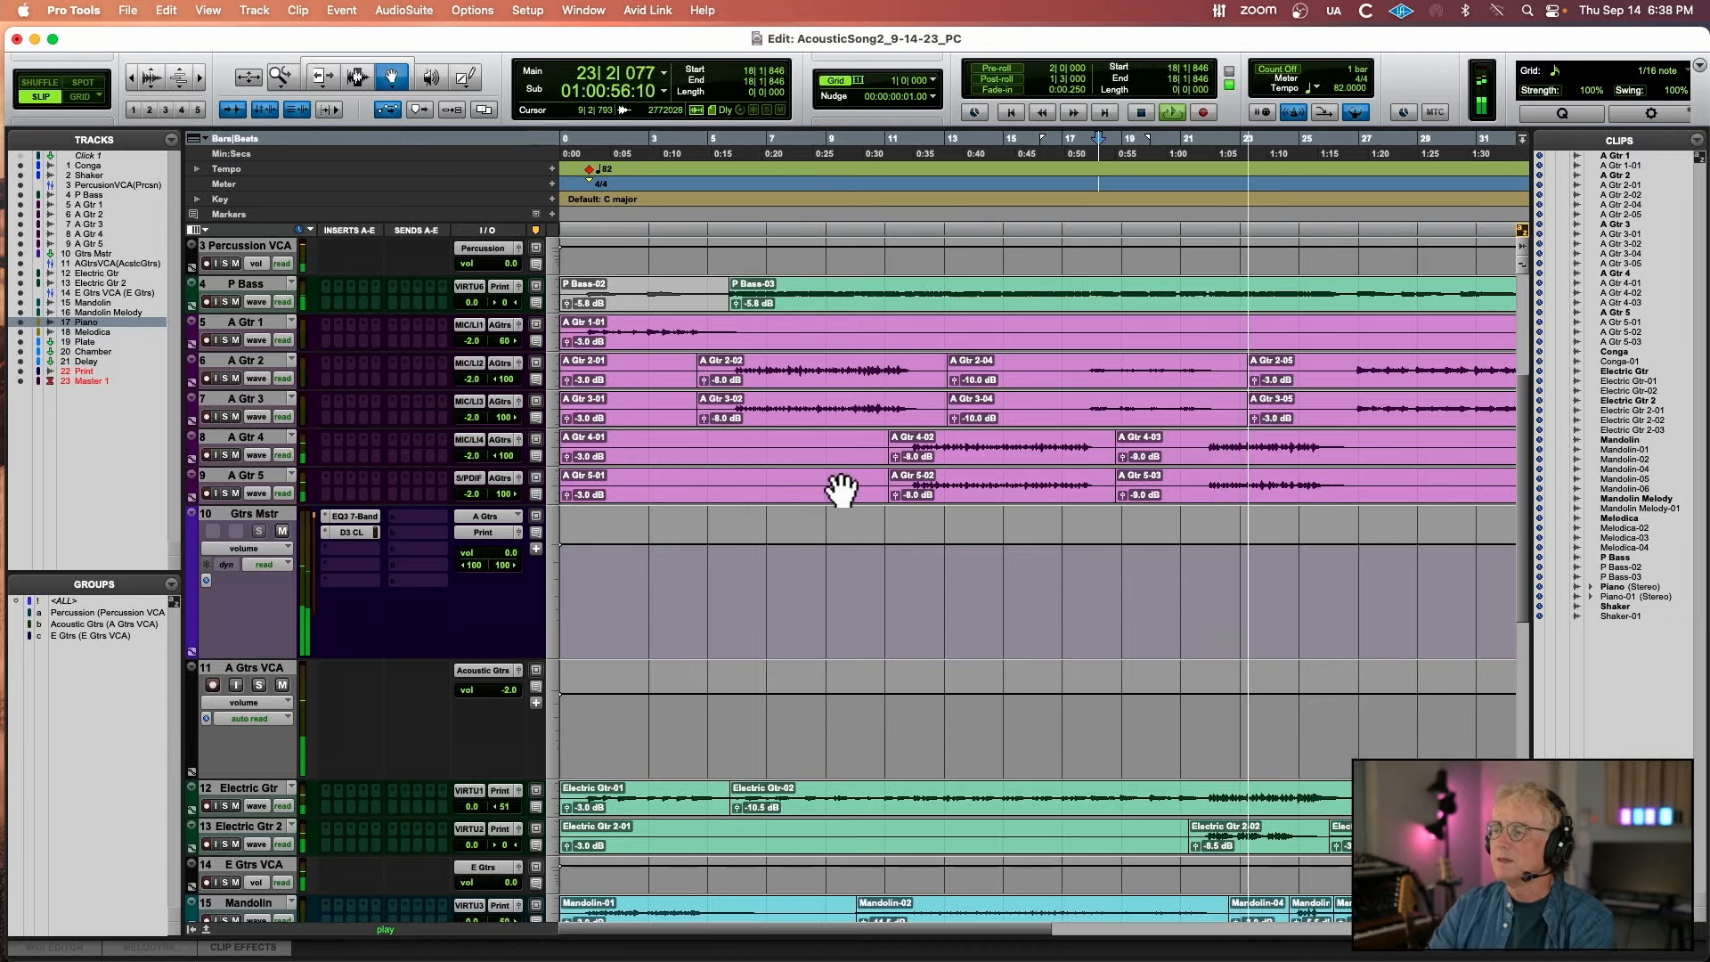
pyautogui.scroll(-10, 841, 491)
pyautogui.hotkey('ctrl', 'alt', 'Down')
pyautogui.hotkey('ctrl', 'alt', 'Down')
pyautogui.hotkey('ctrl', 'alt', 'Down')
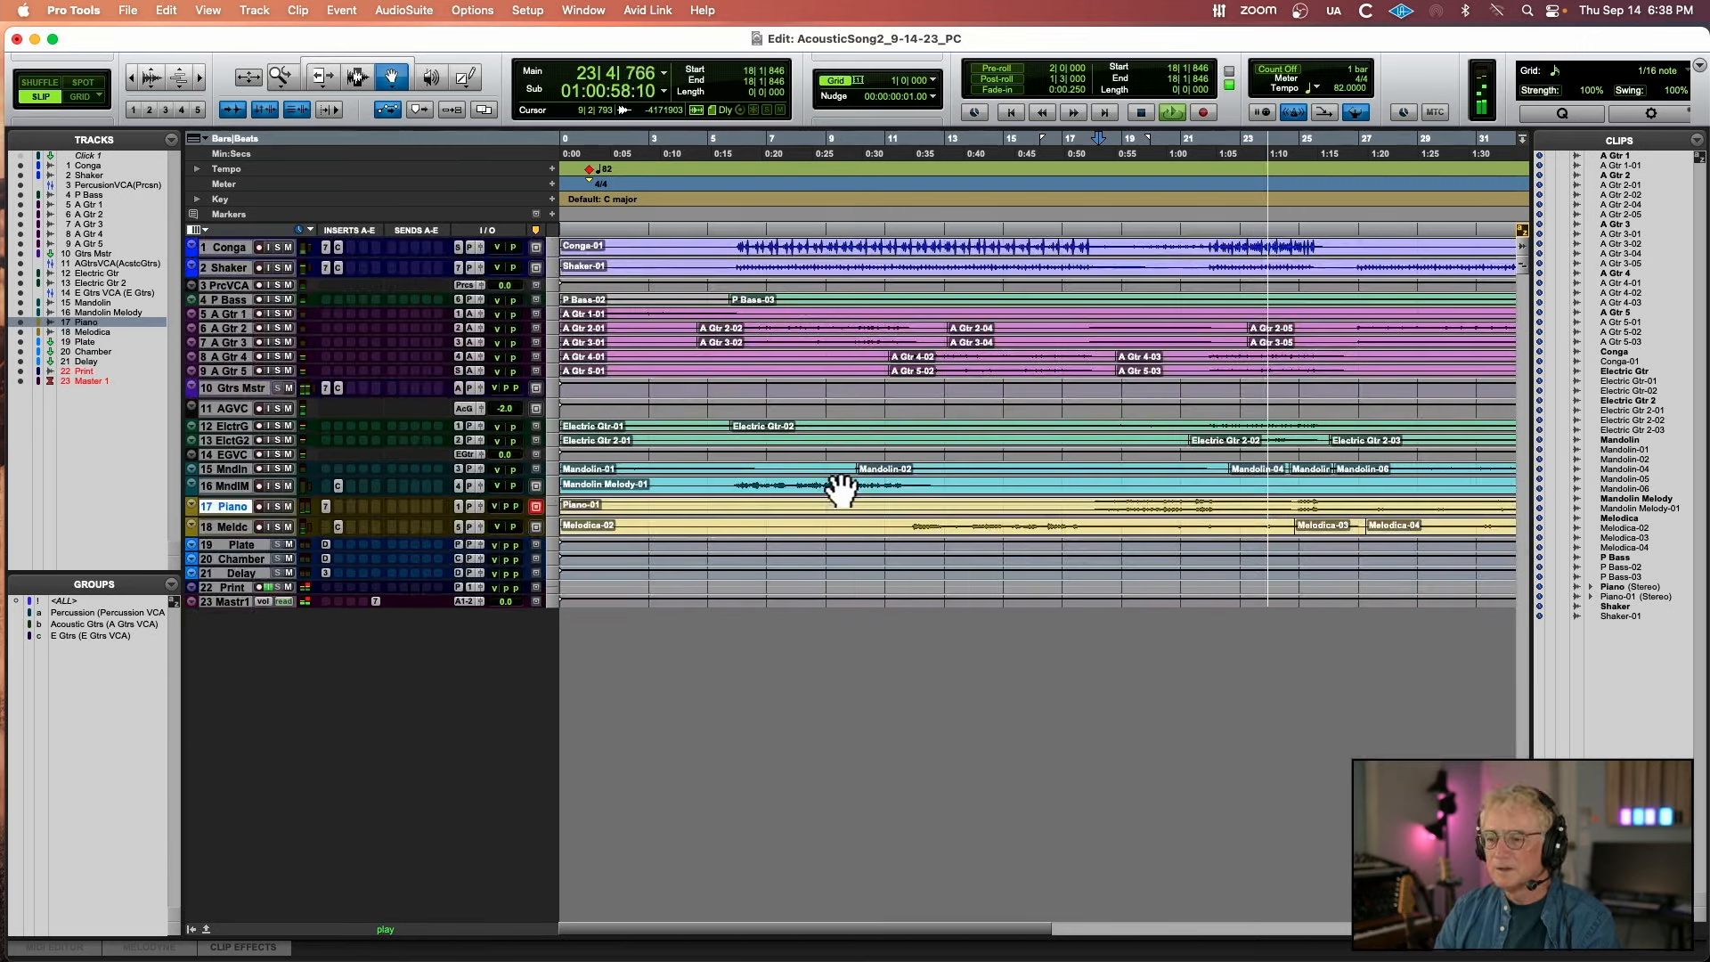
# Open the Master 1 EQ3 7-Band, check its input and output meters while playing the full mix from bar 18, and close it
pyautogui.click(376, 601)
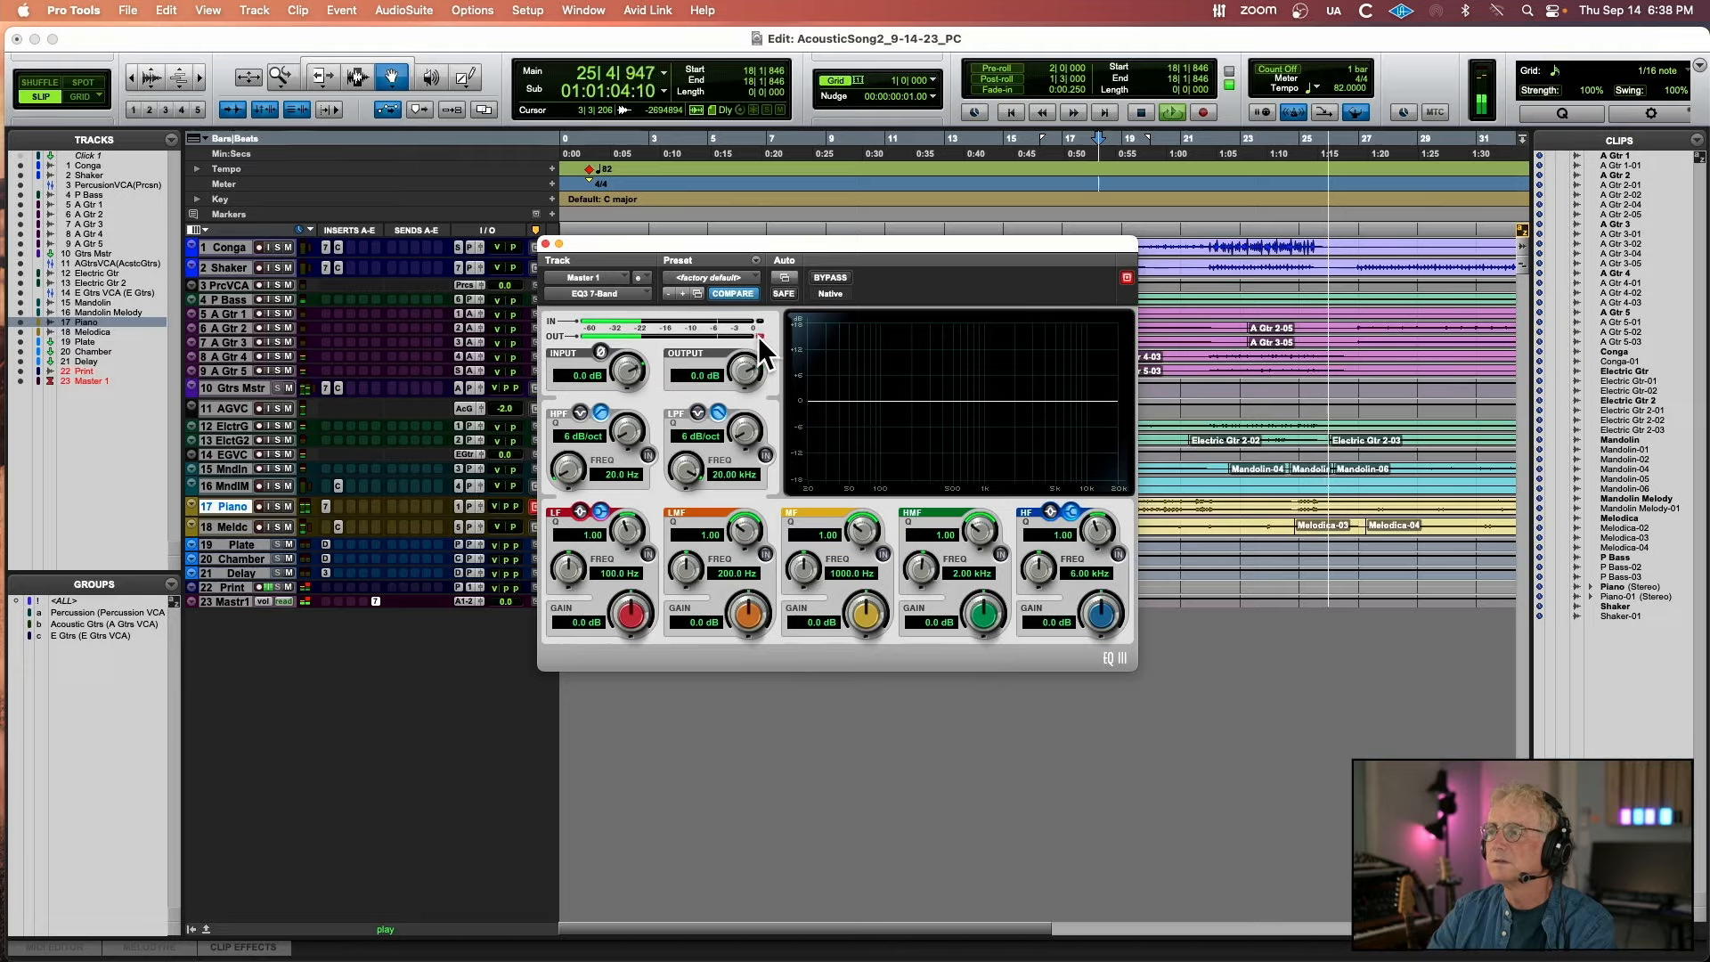
pyautogui.press('space')
pyautogui.press('space')
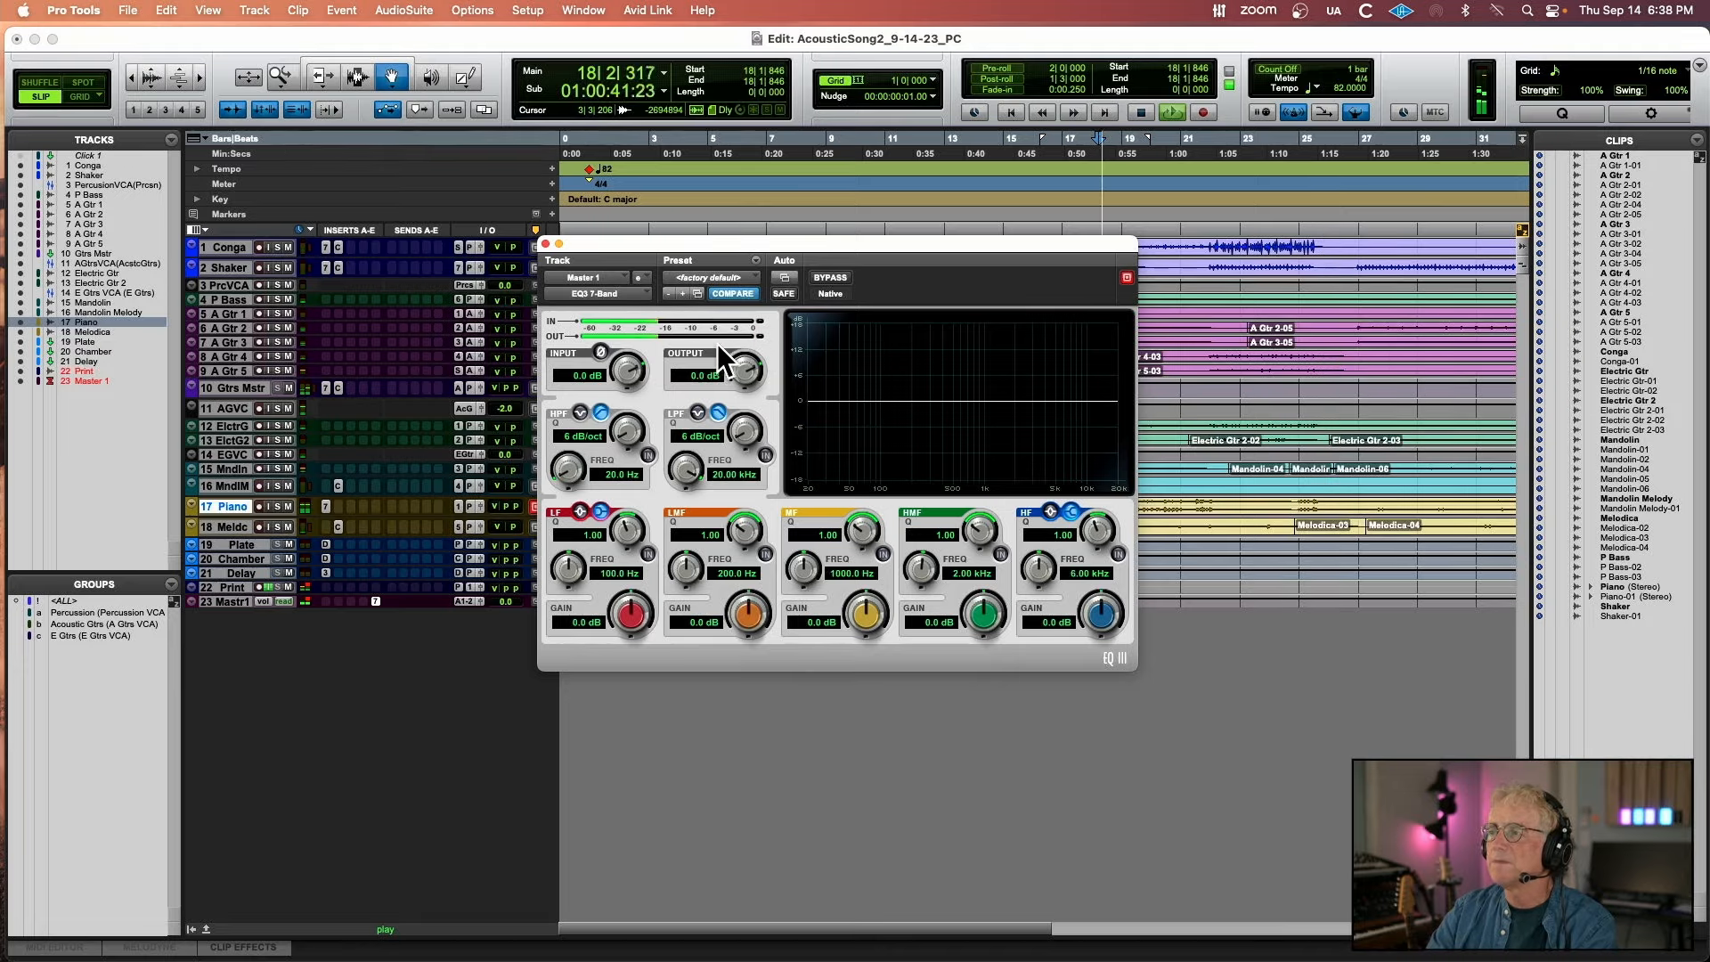
pyautogui.press('t')
pyautogui.press('t')
pyautogui.press('t')
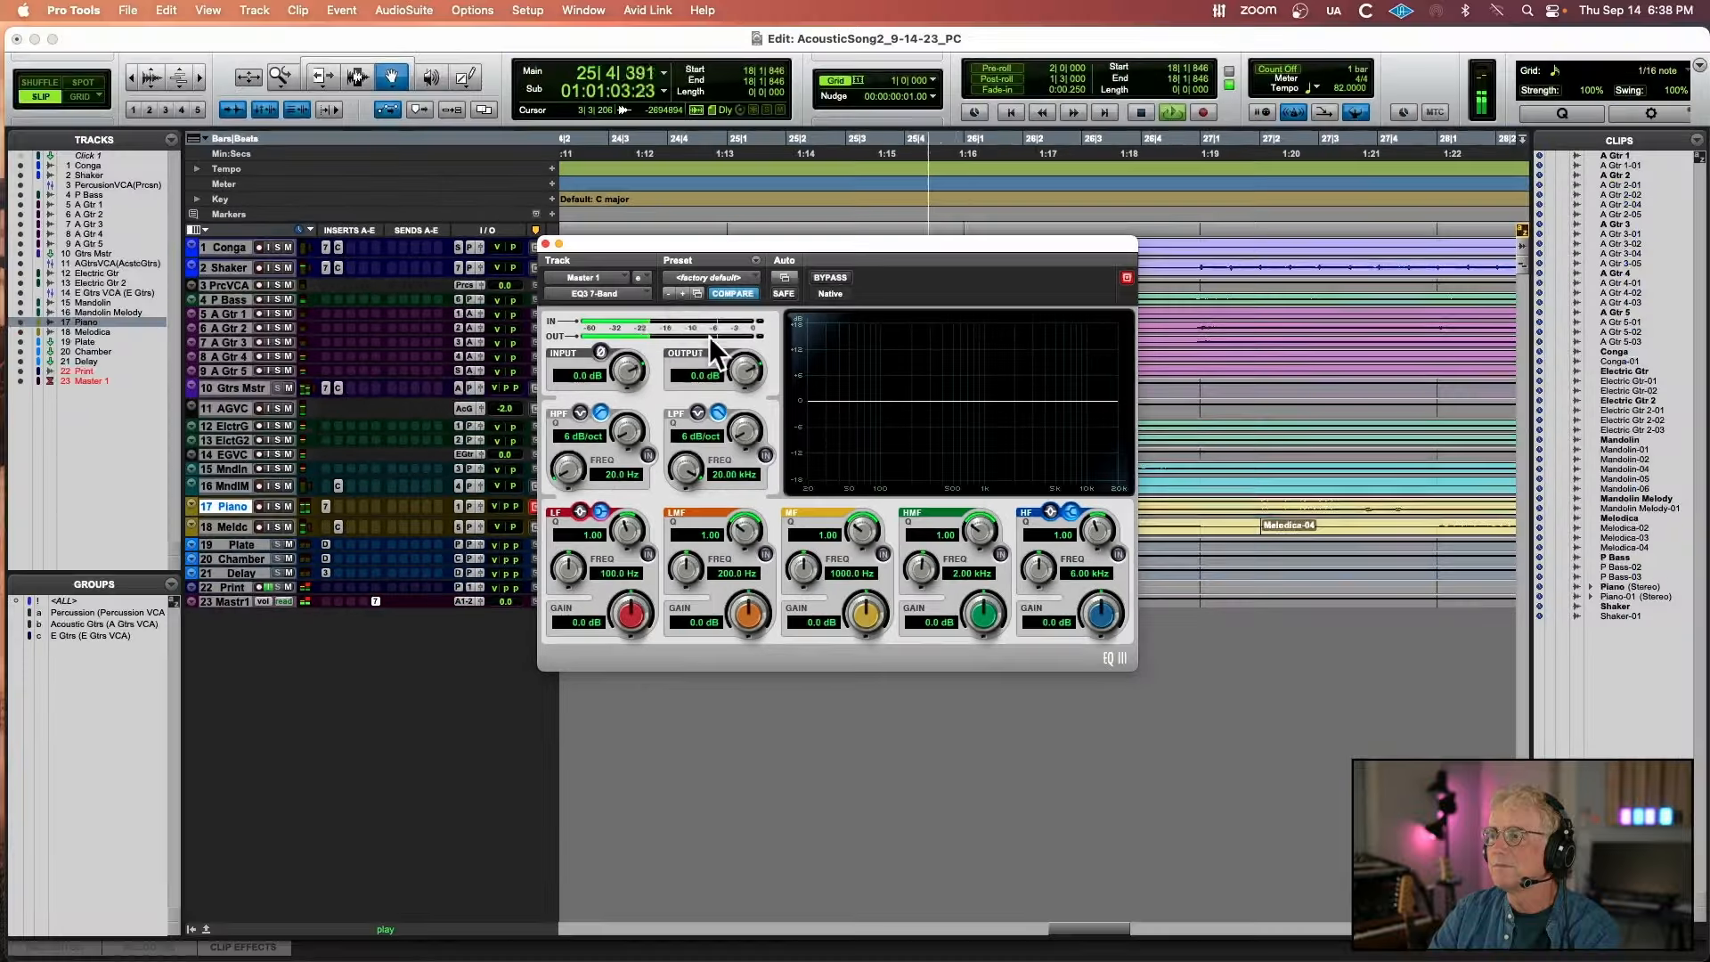
pyautogui.press('space')
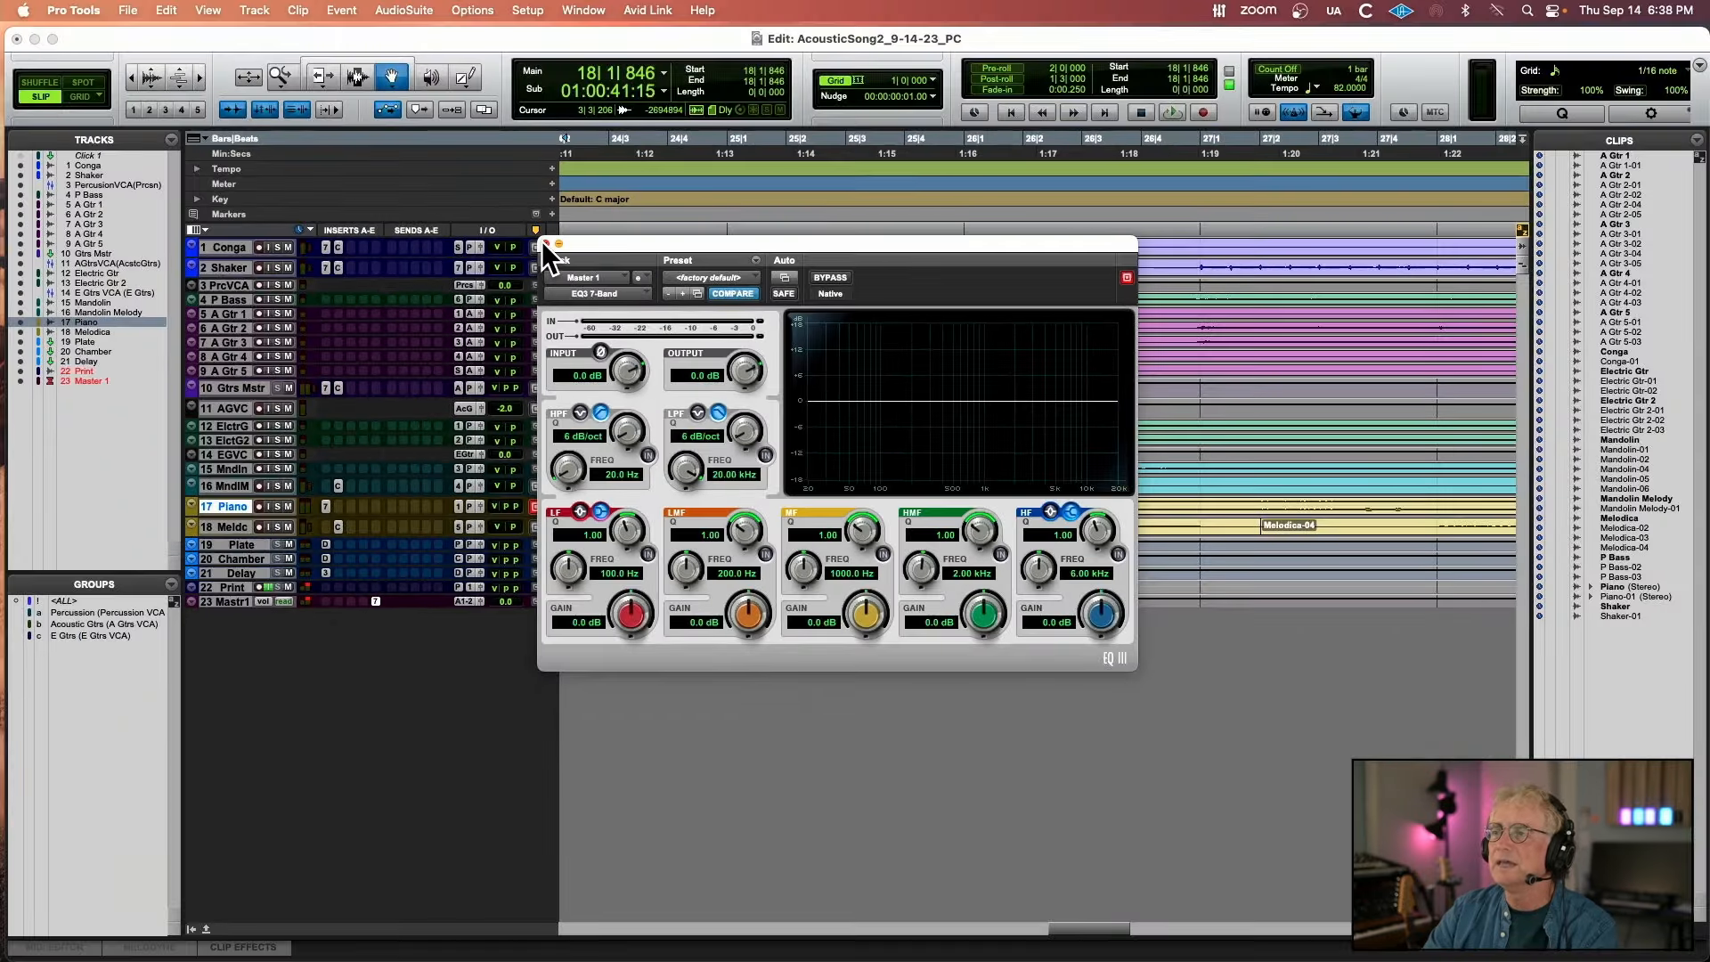
pyautogui.click(545, 243)
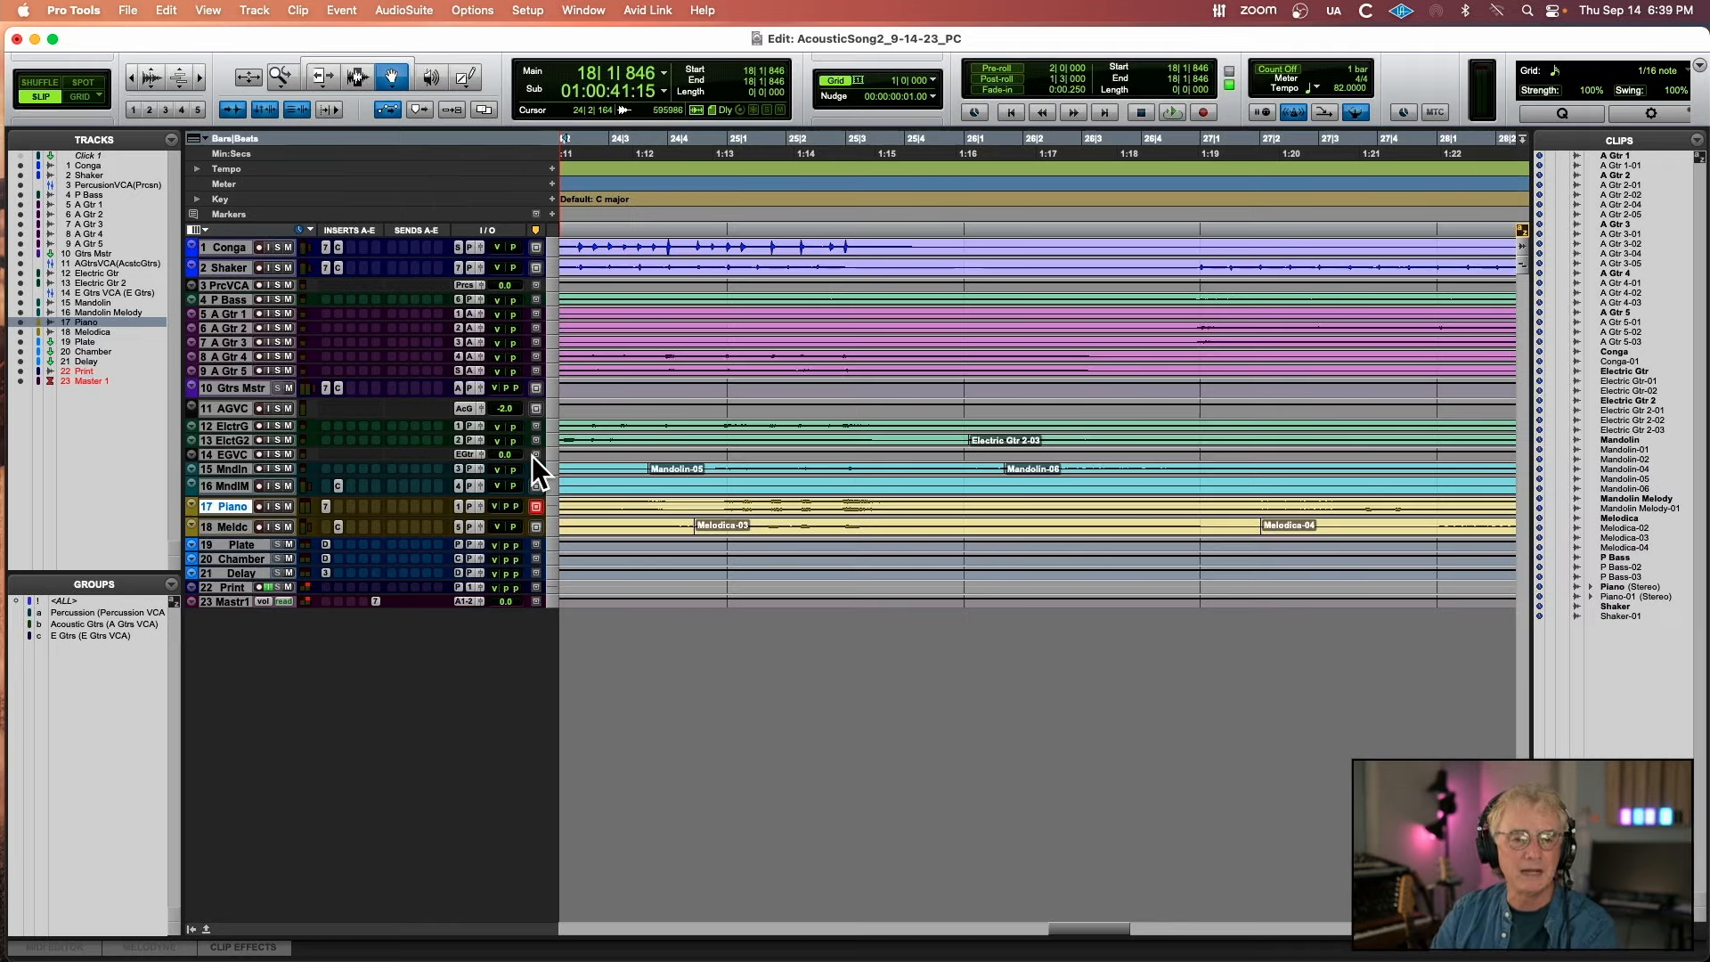